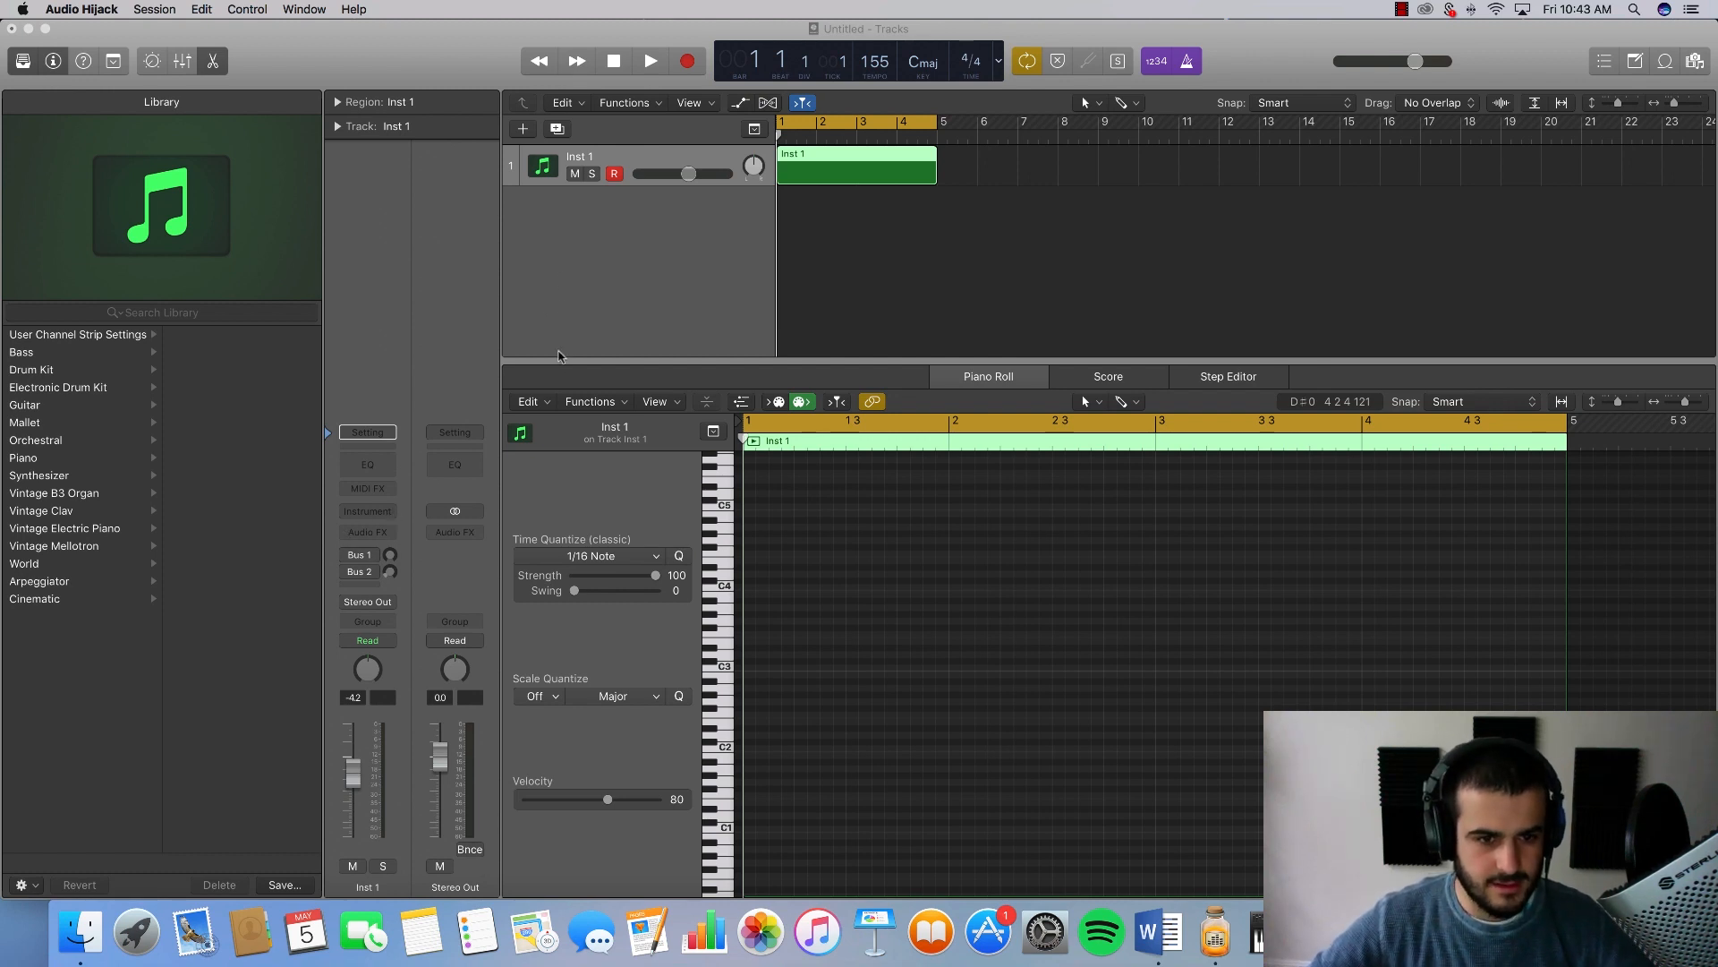
Step: Enlarge the tracks area and load Alchemy in stereo as the instrument on the Inst 1 track
drag(561, 361, 559, 435)
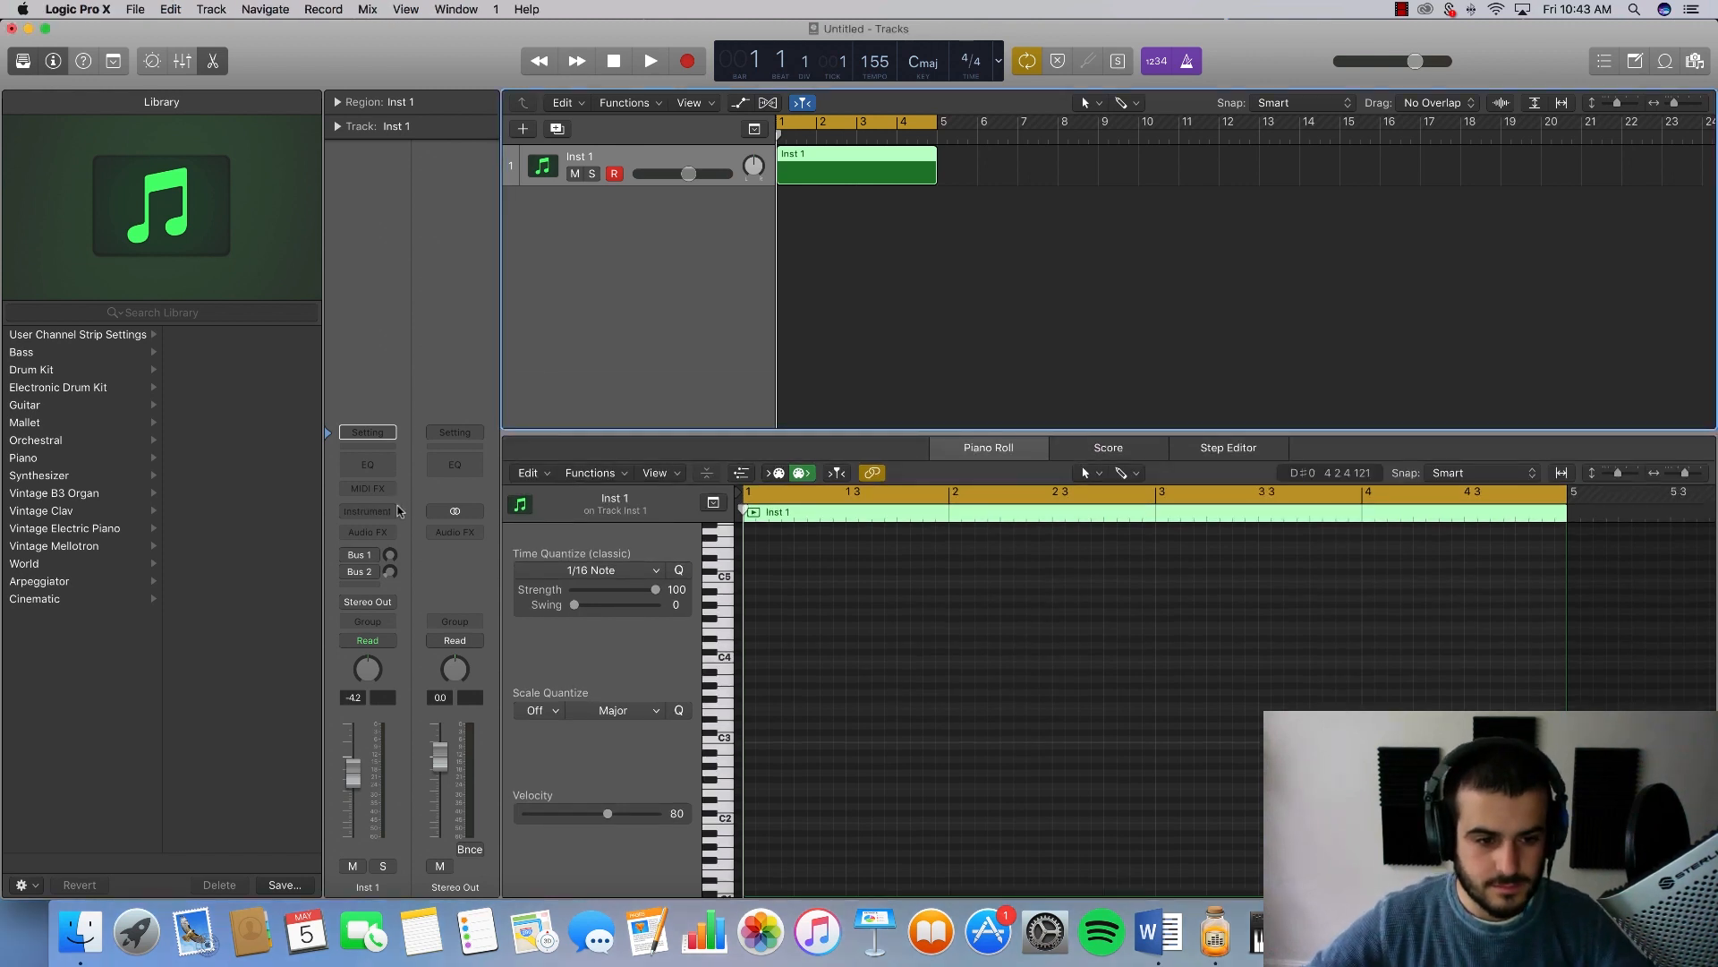
click(384, 522)
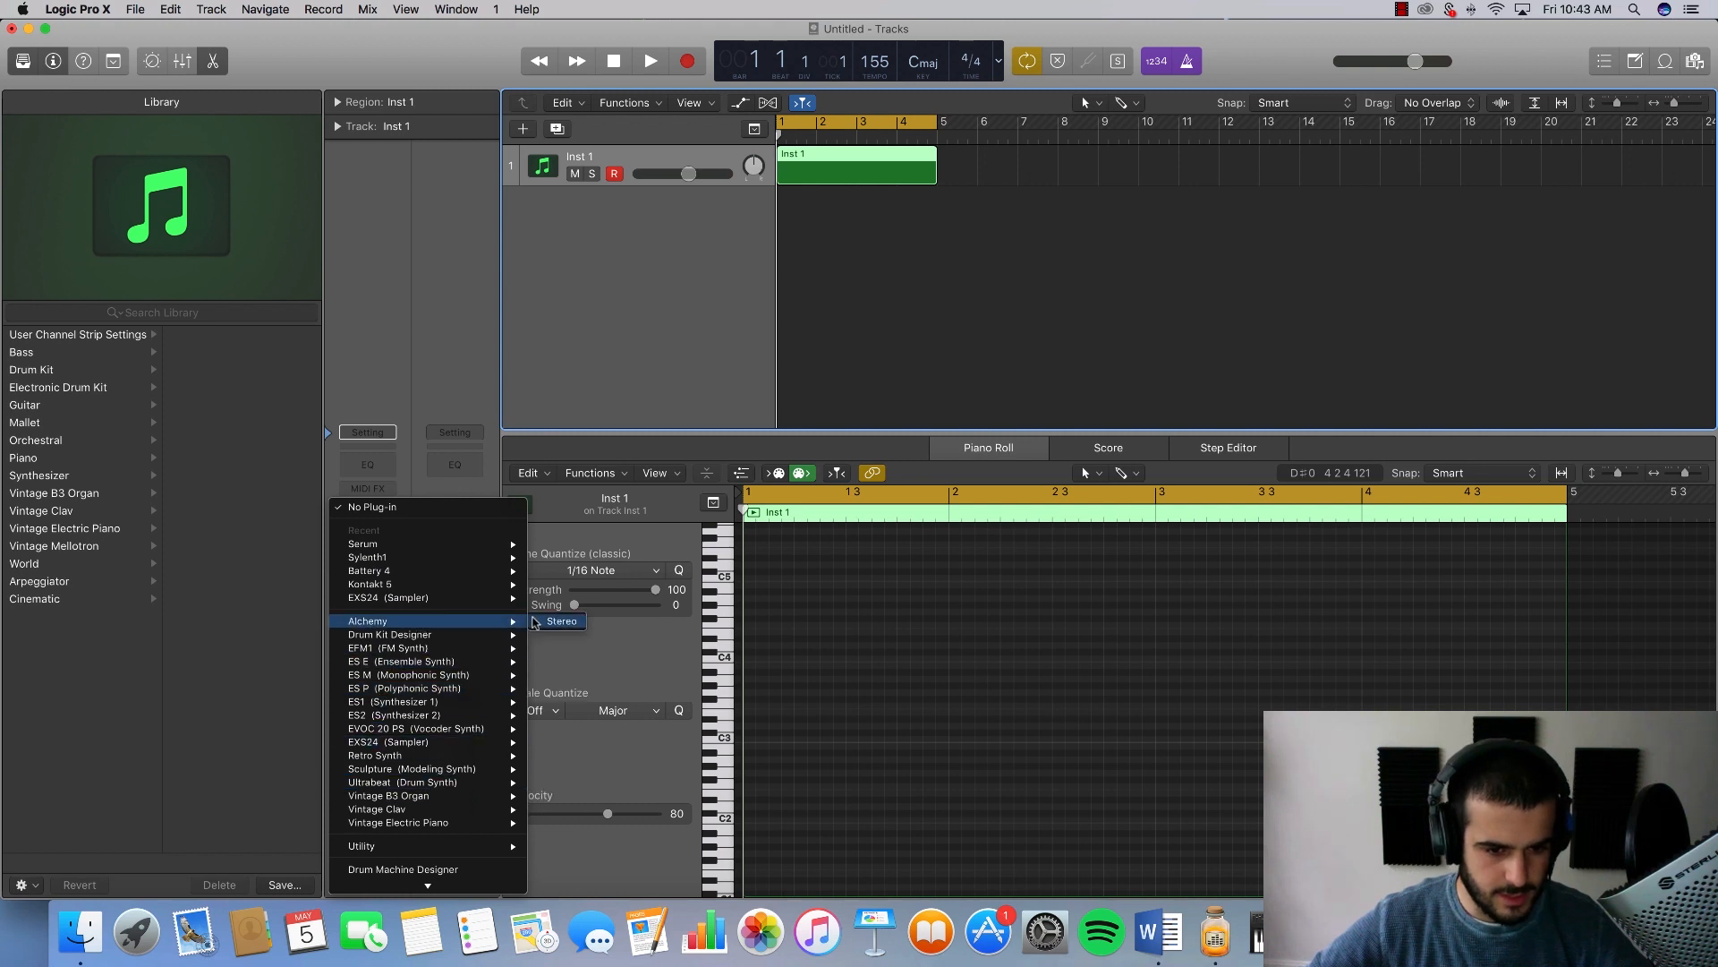
click(548, 622)
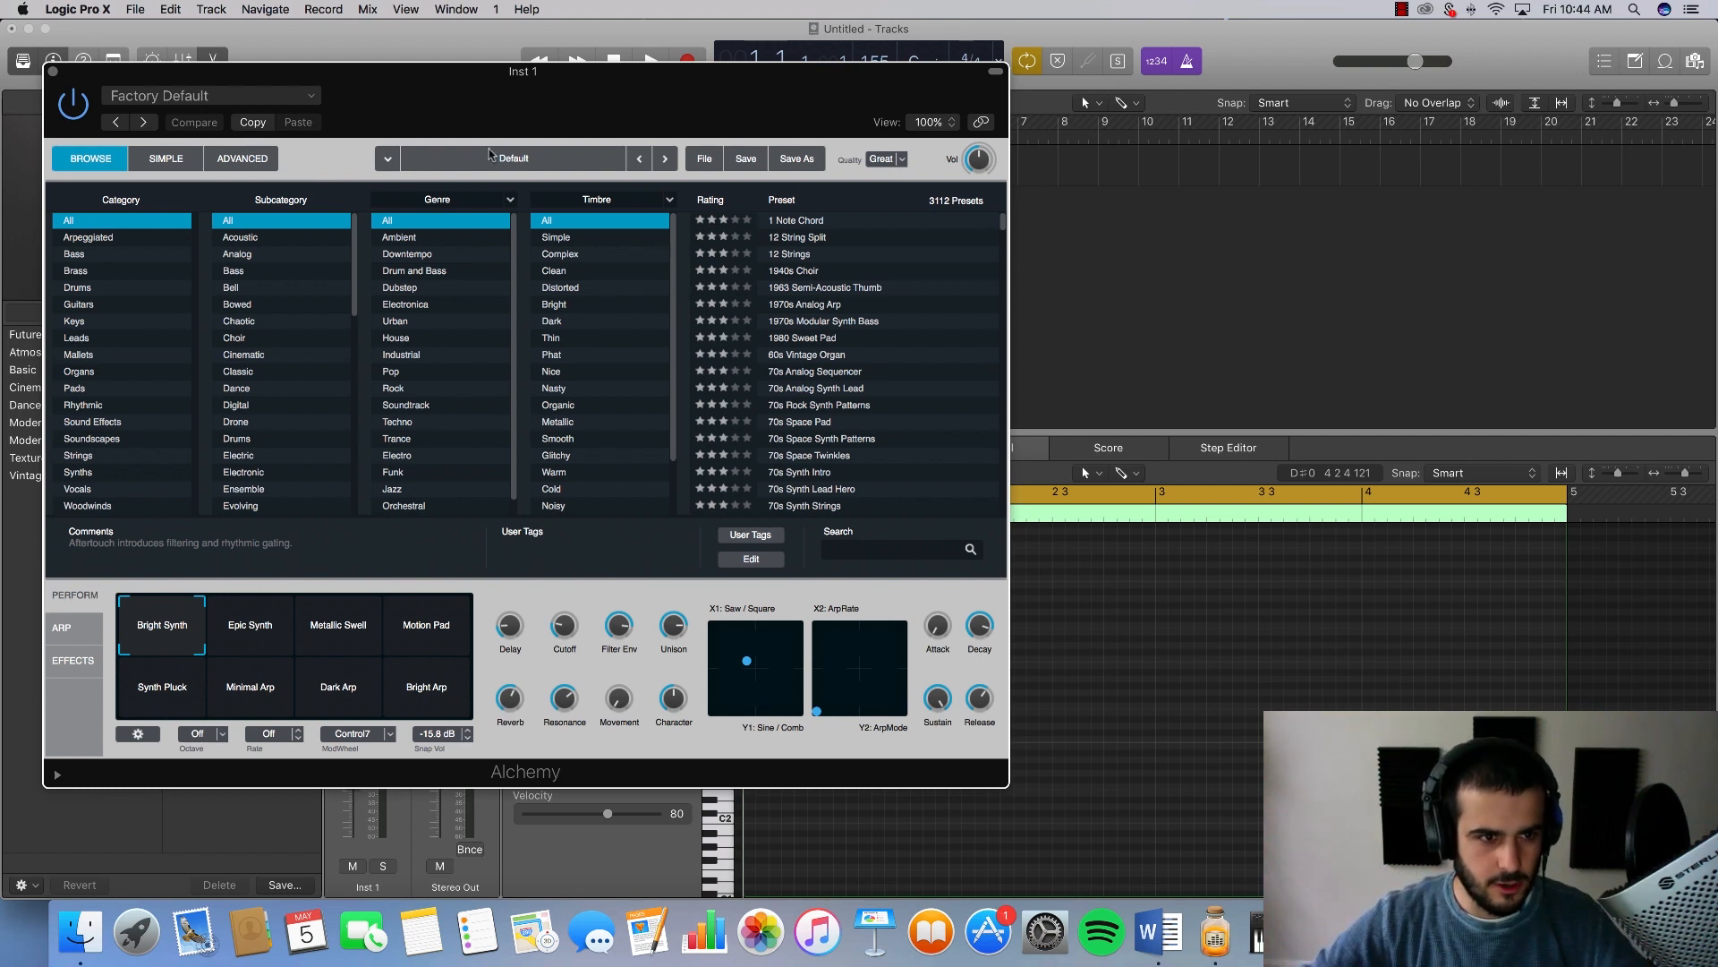
Step: Clear Alchemy's current preset and open source A's settings in the advanced view
click(705, 159)
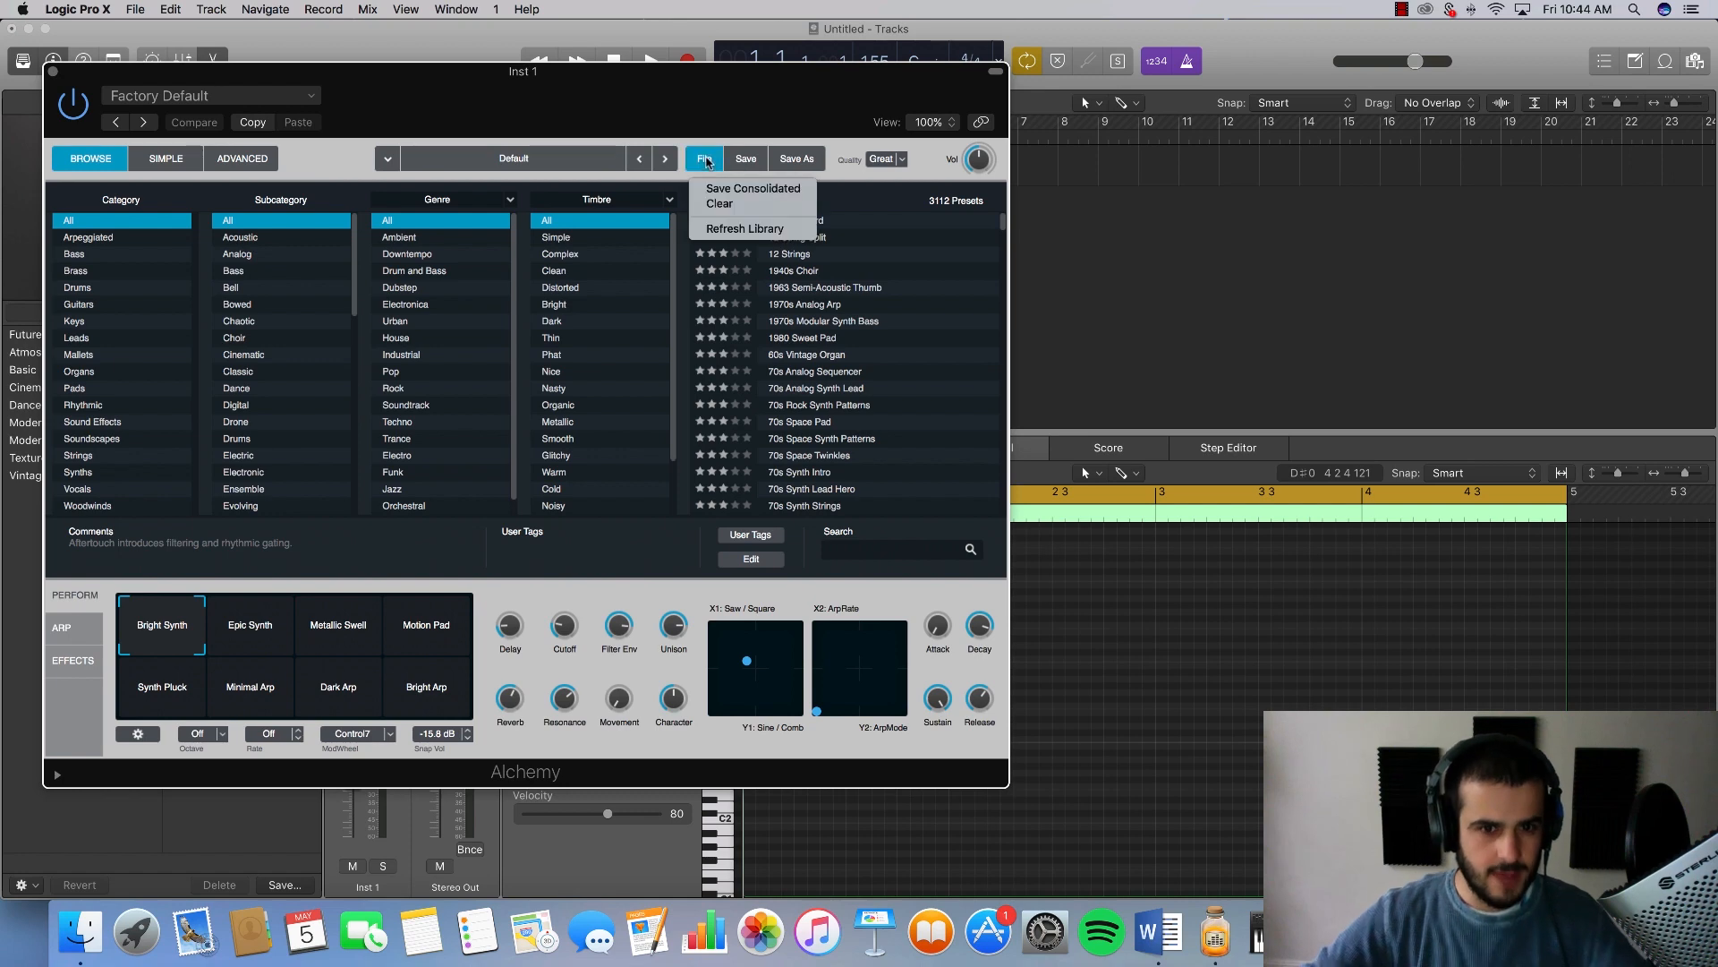
click(712, 206)
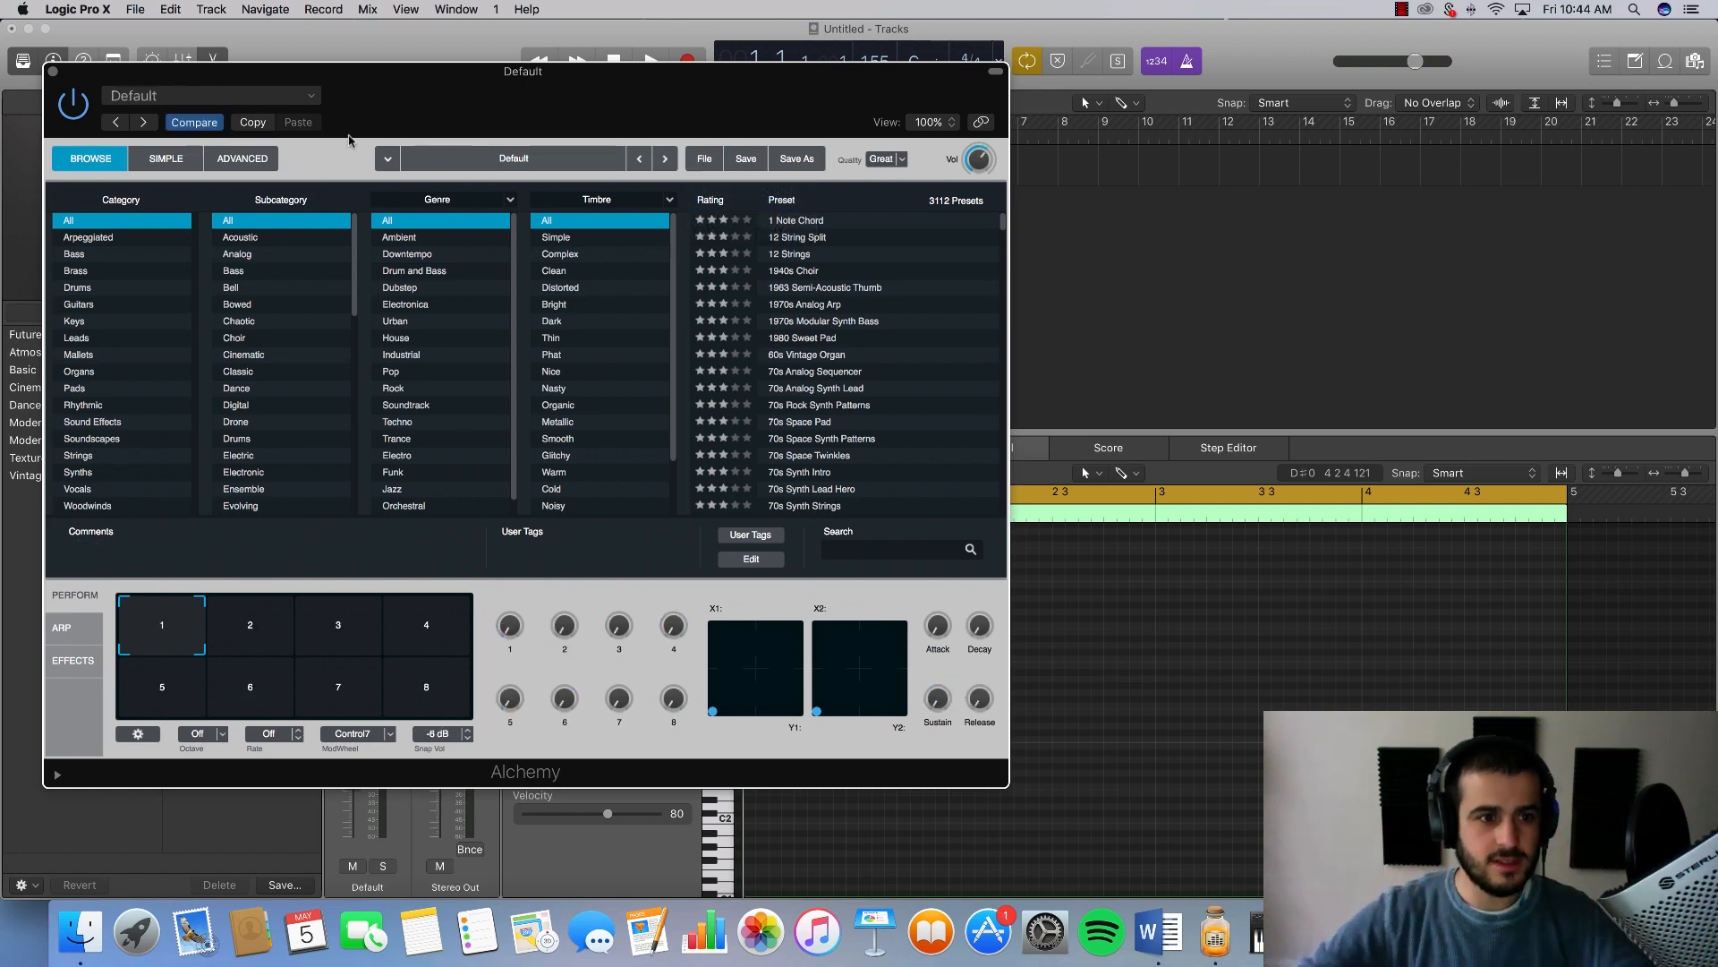
click(243, 158)
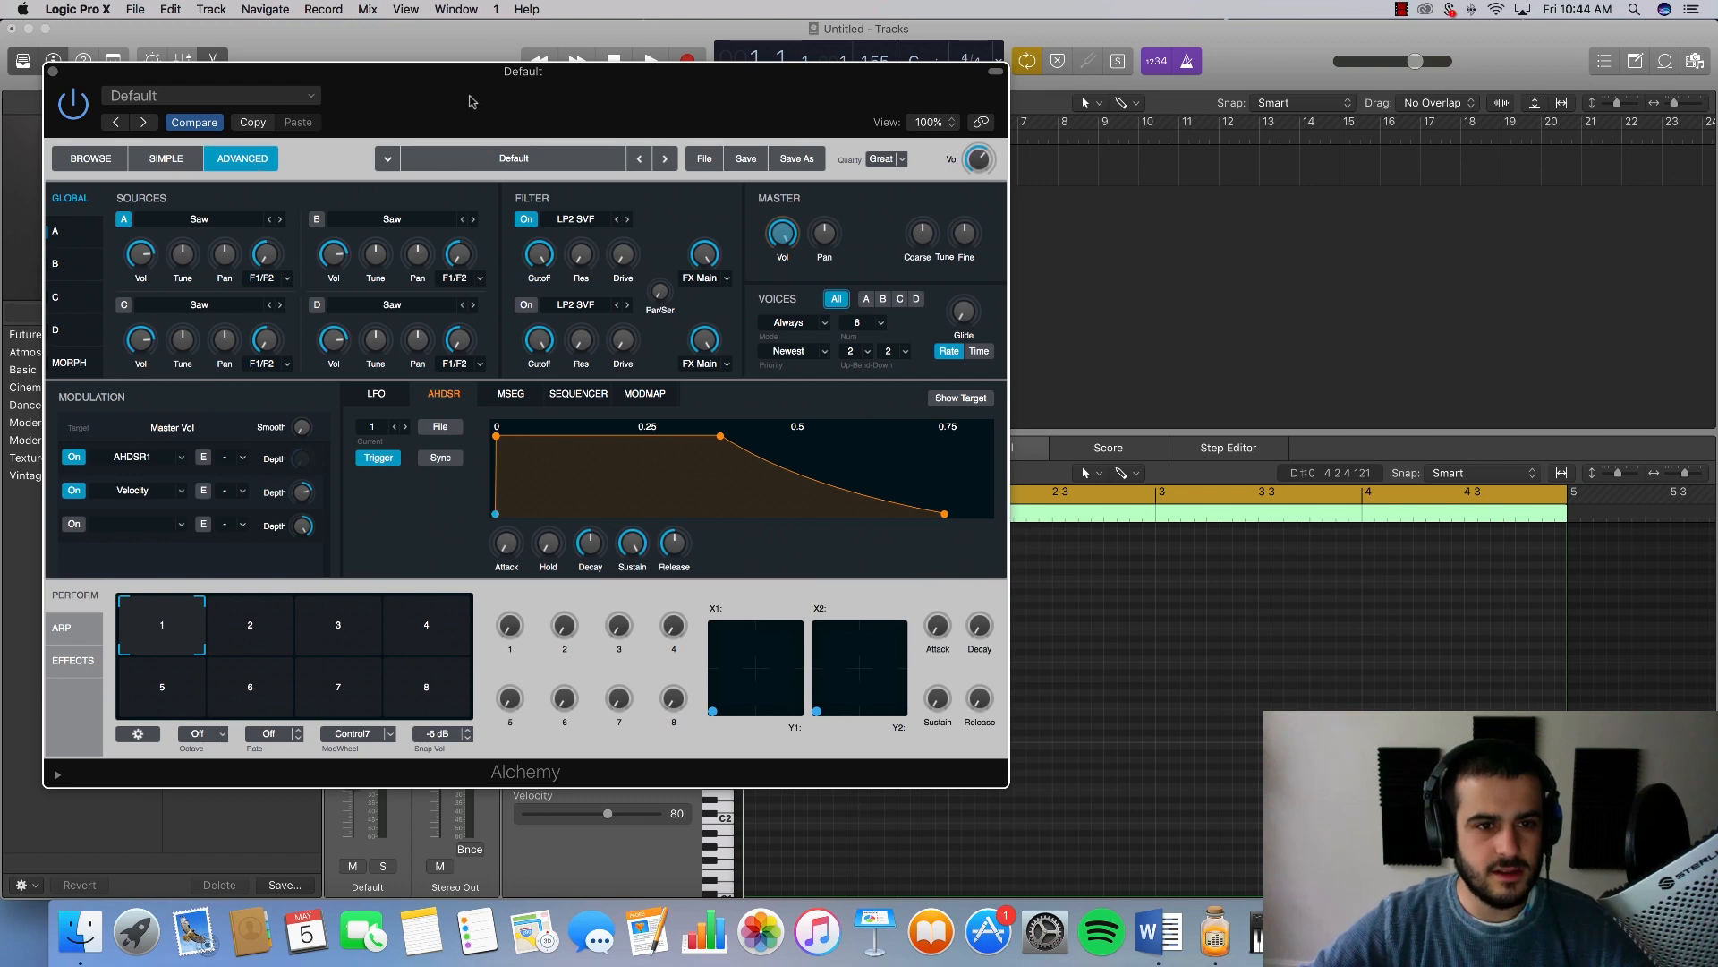
drag(468, 85, 1275, 173)
double_click(809, 215)
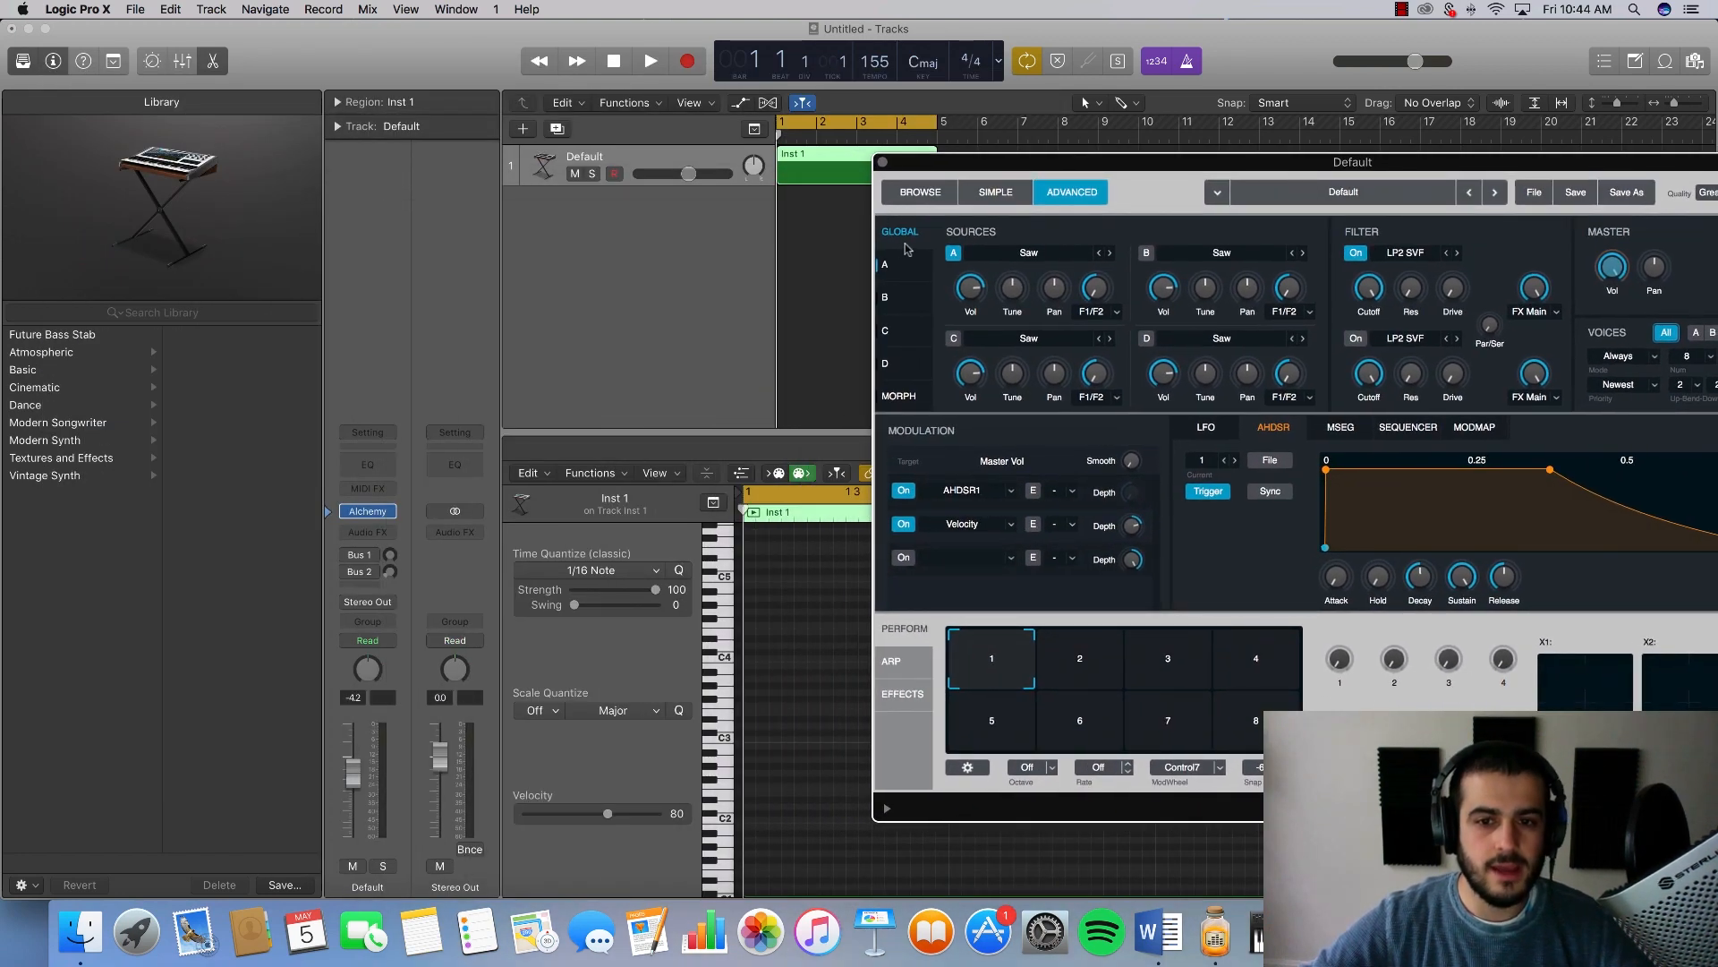
click(956, 252)
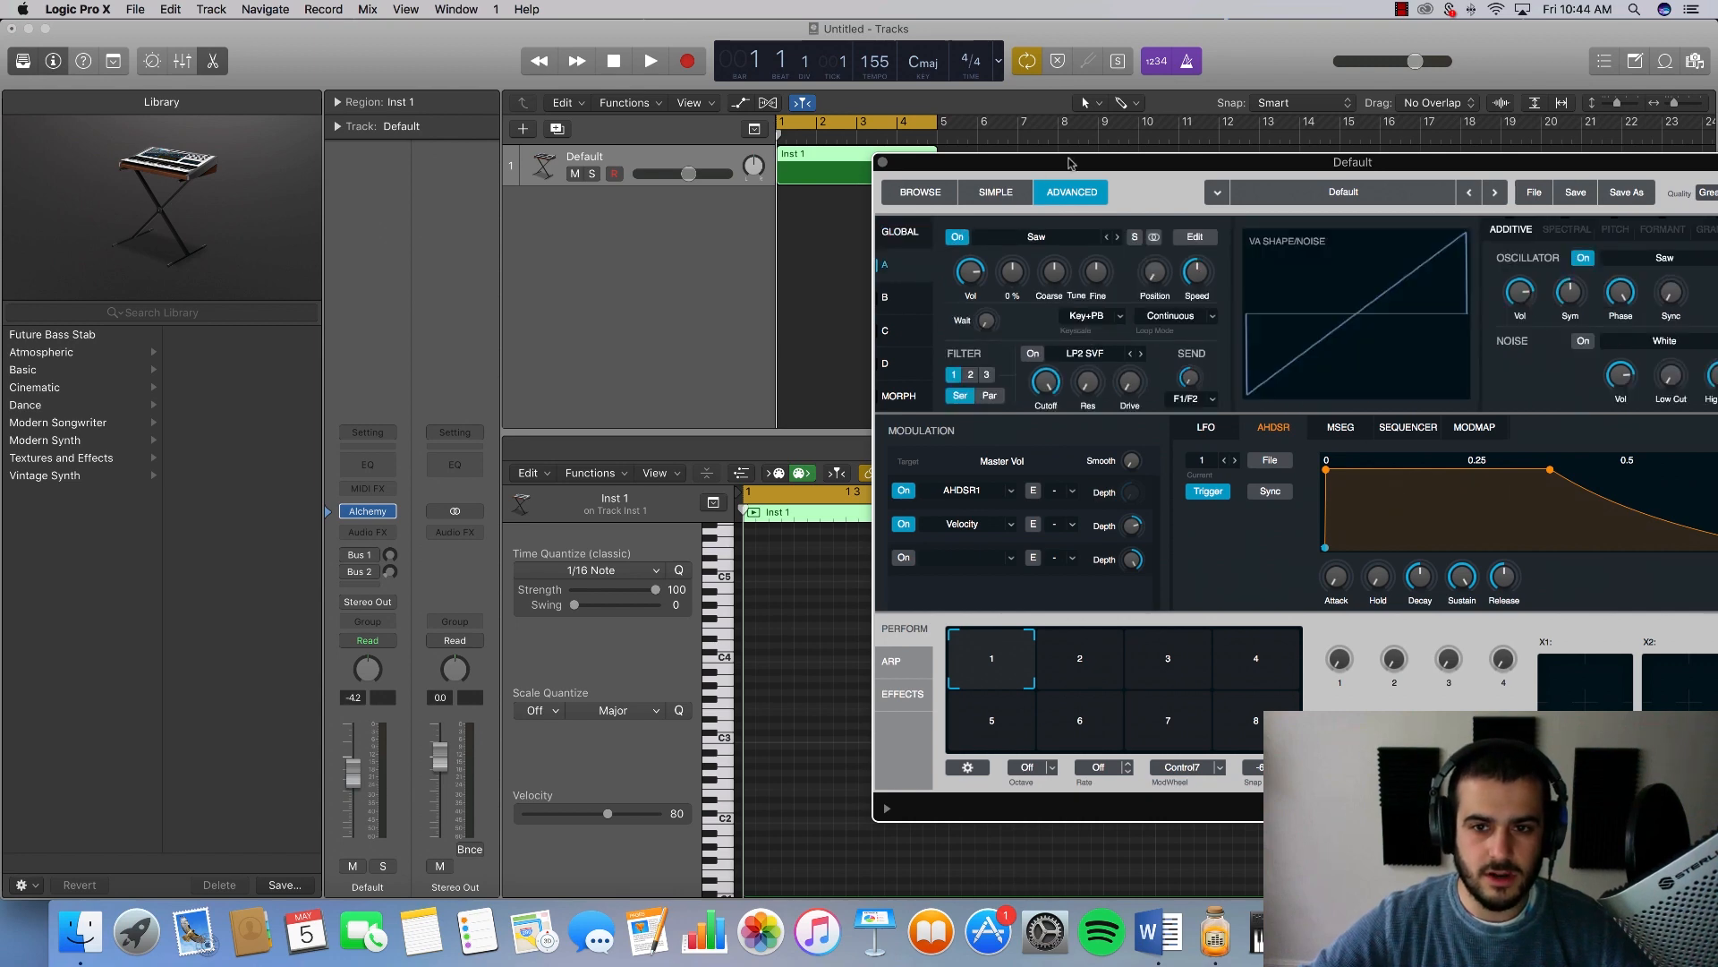
drag(1072, 164, 913, 100)
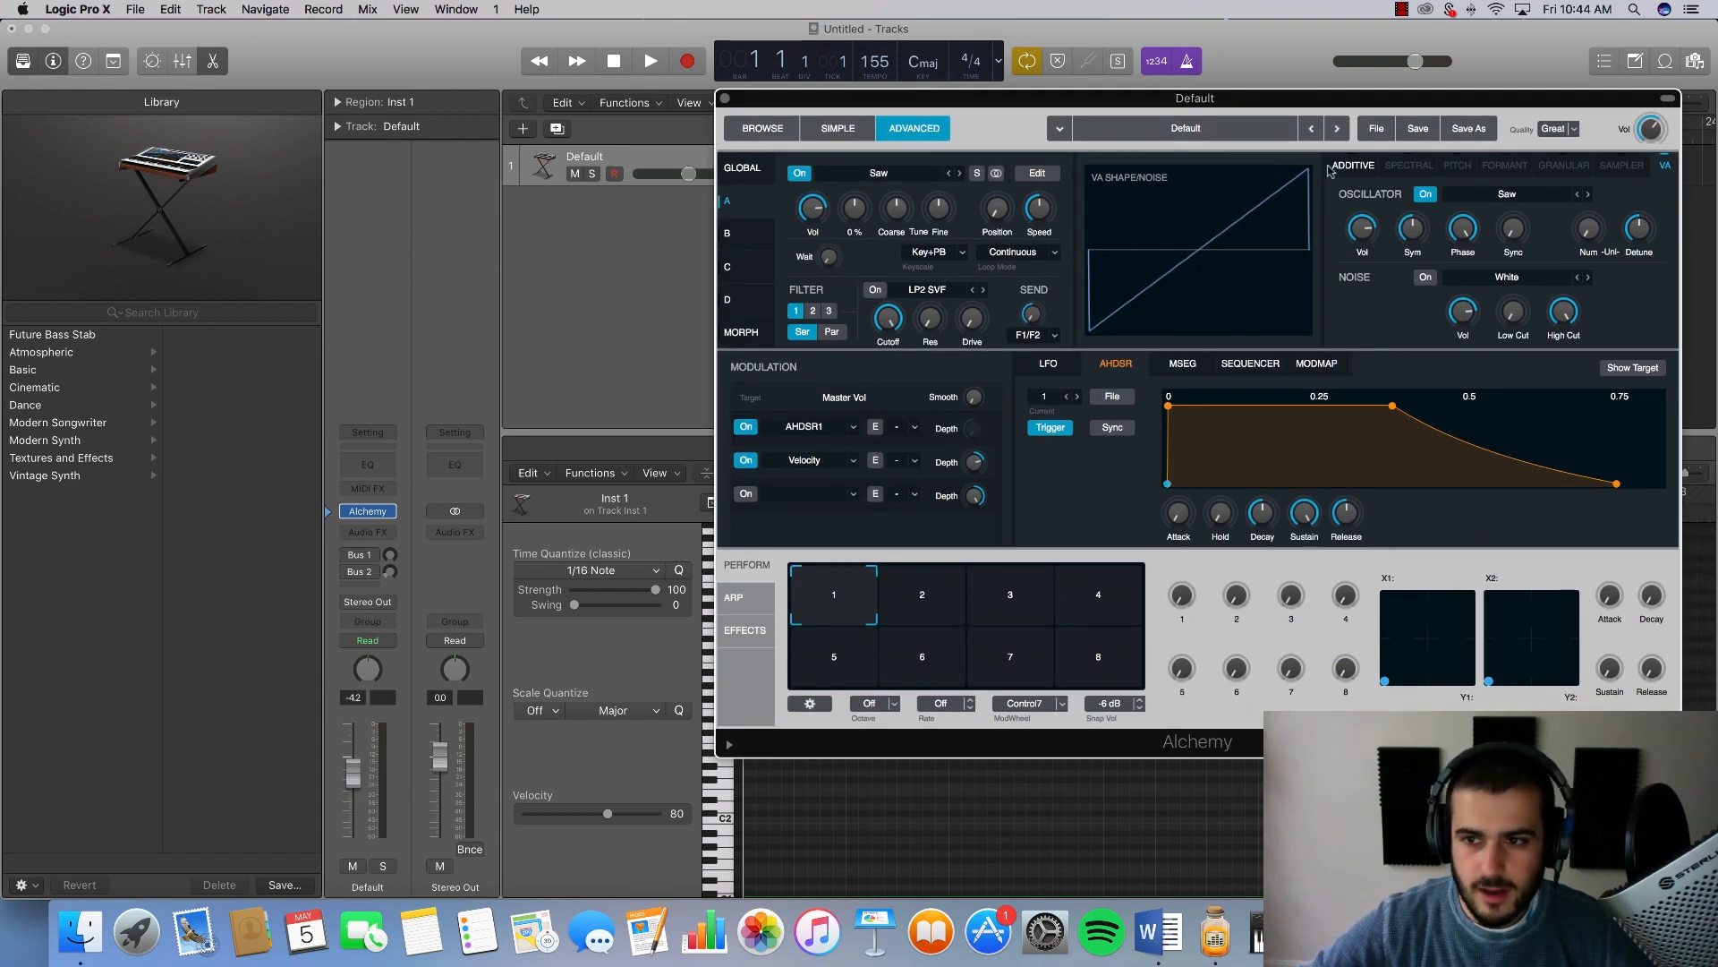
Step: Lower source A's volume to about -17.2 dB and shorten the release of AHDSR envelope 1
click(817, 240)
drag(818, 248, 818, 249)
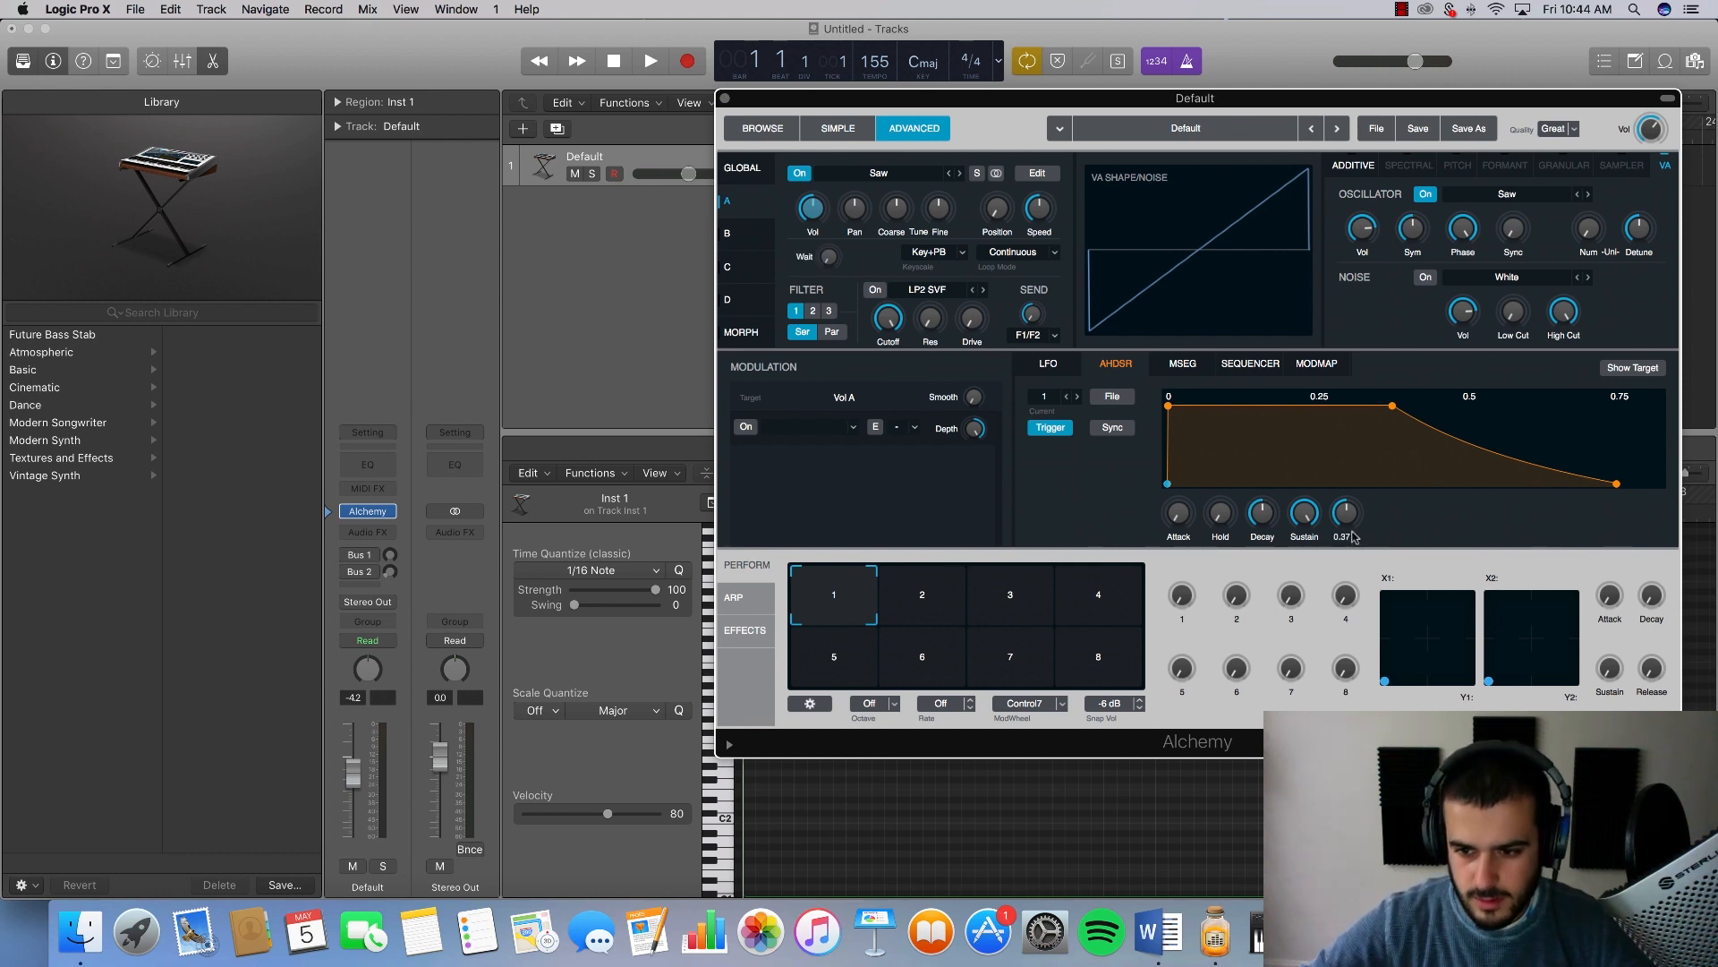
drag(1345, 518, 1345, 581)
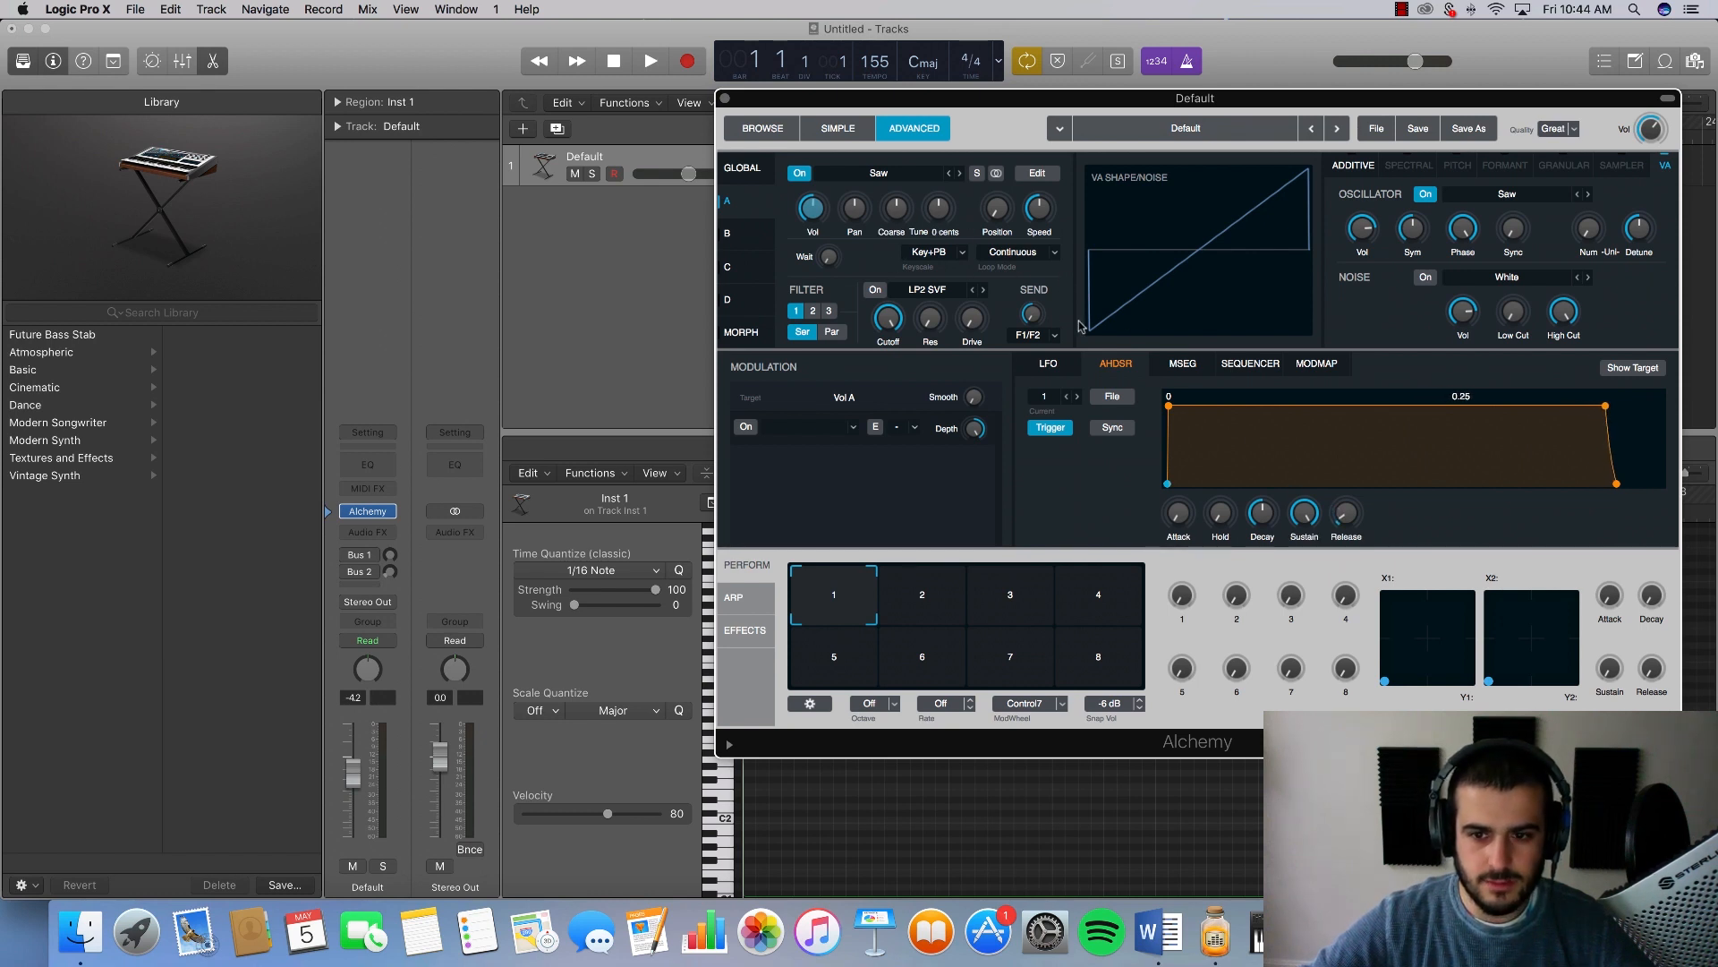
Step: Compare Alchemy's Global view with the detailed controls of source A
click(743, 168)
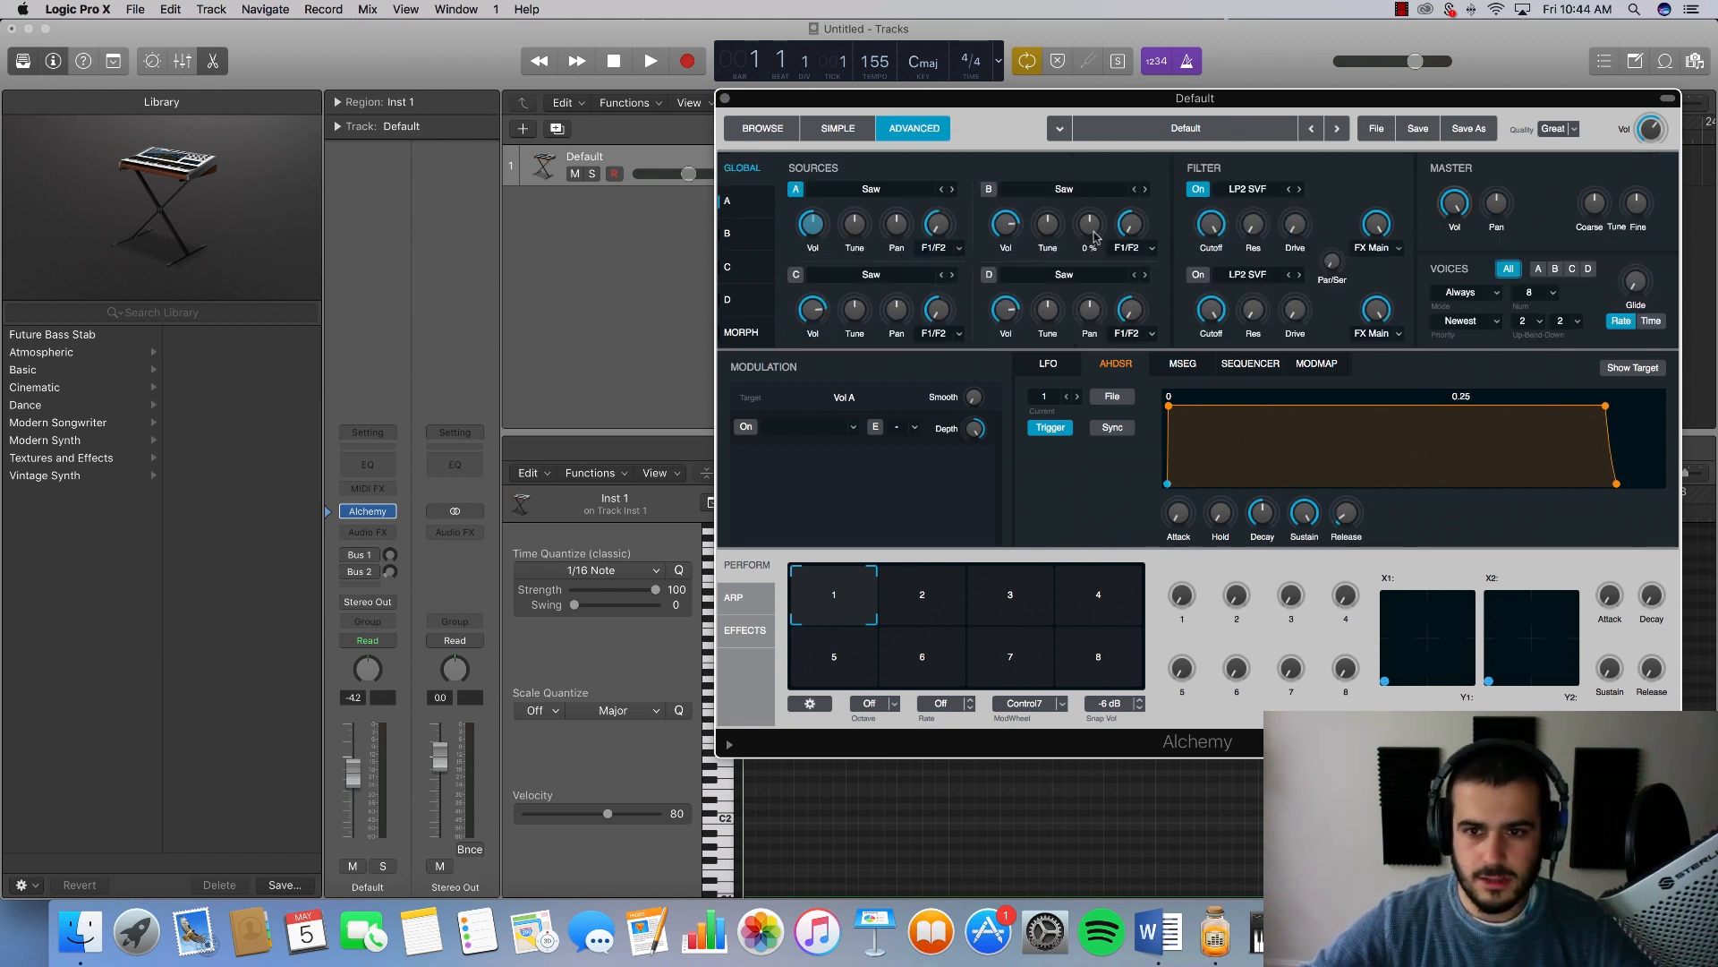
click(748, 203)
click(743, 170)
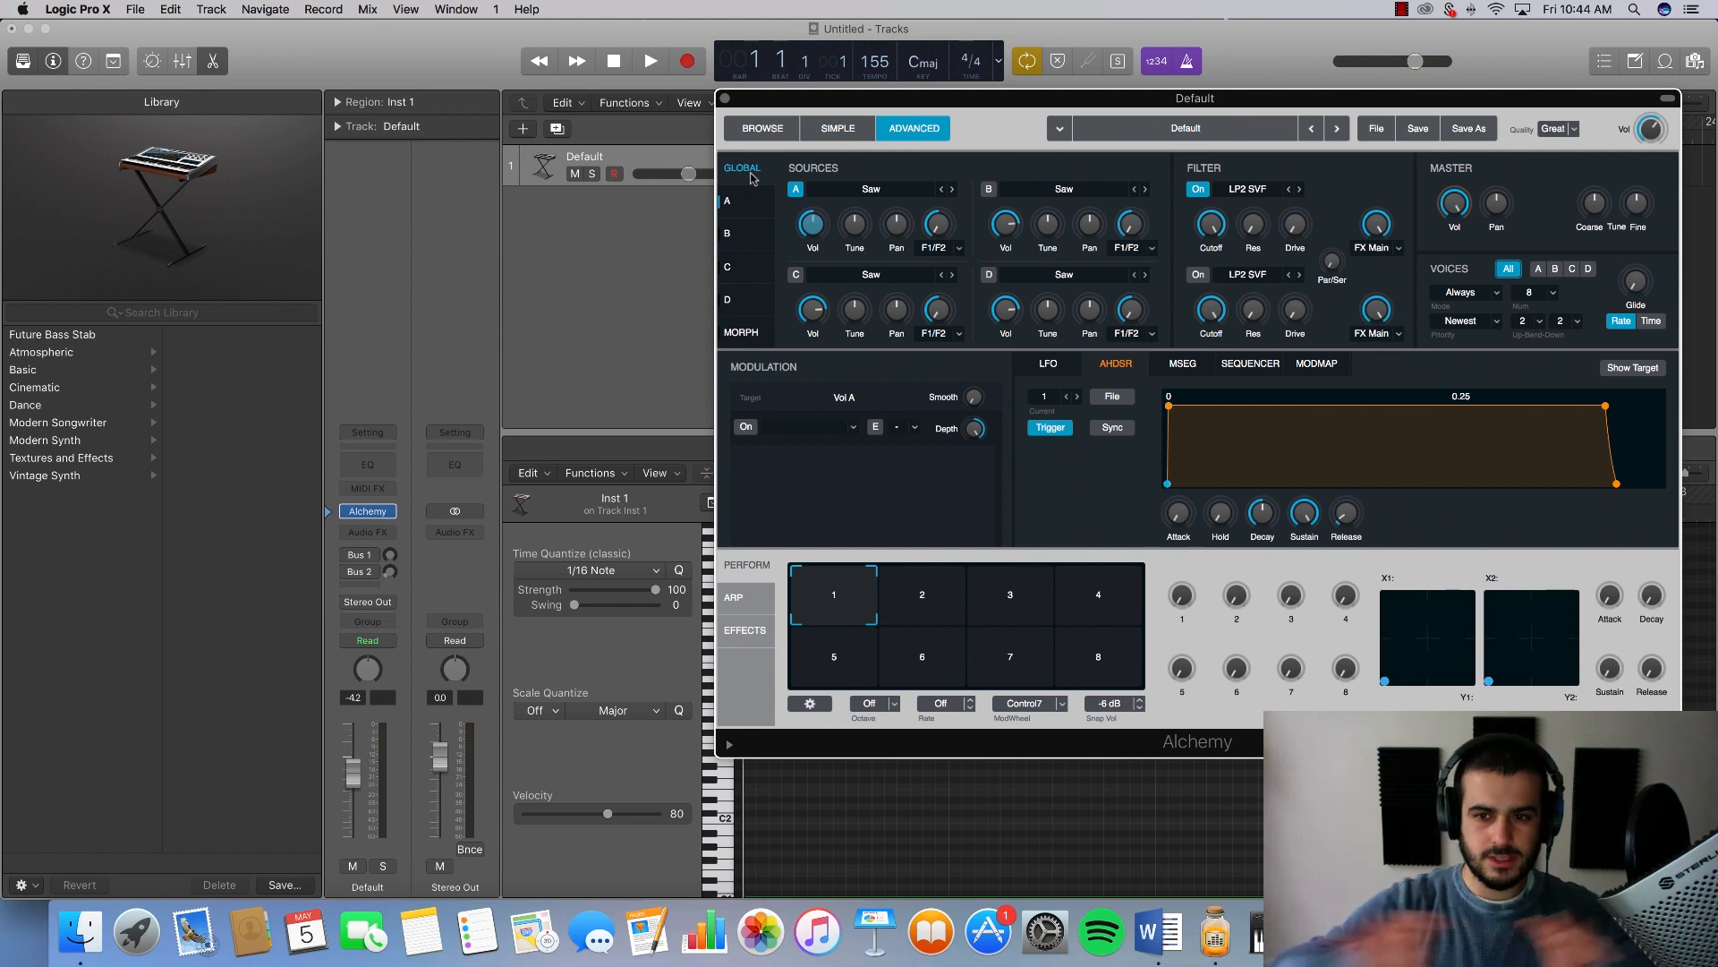
click(772, 215)
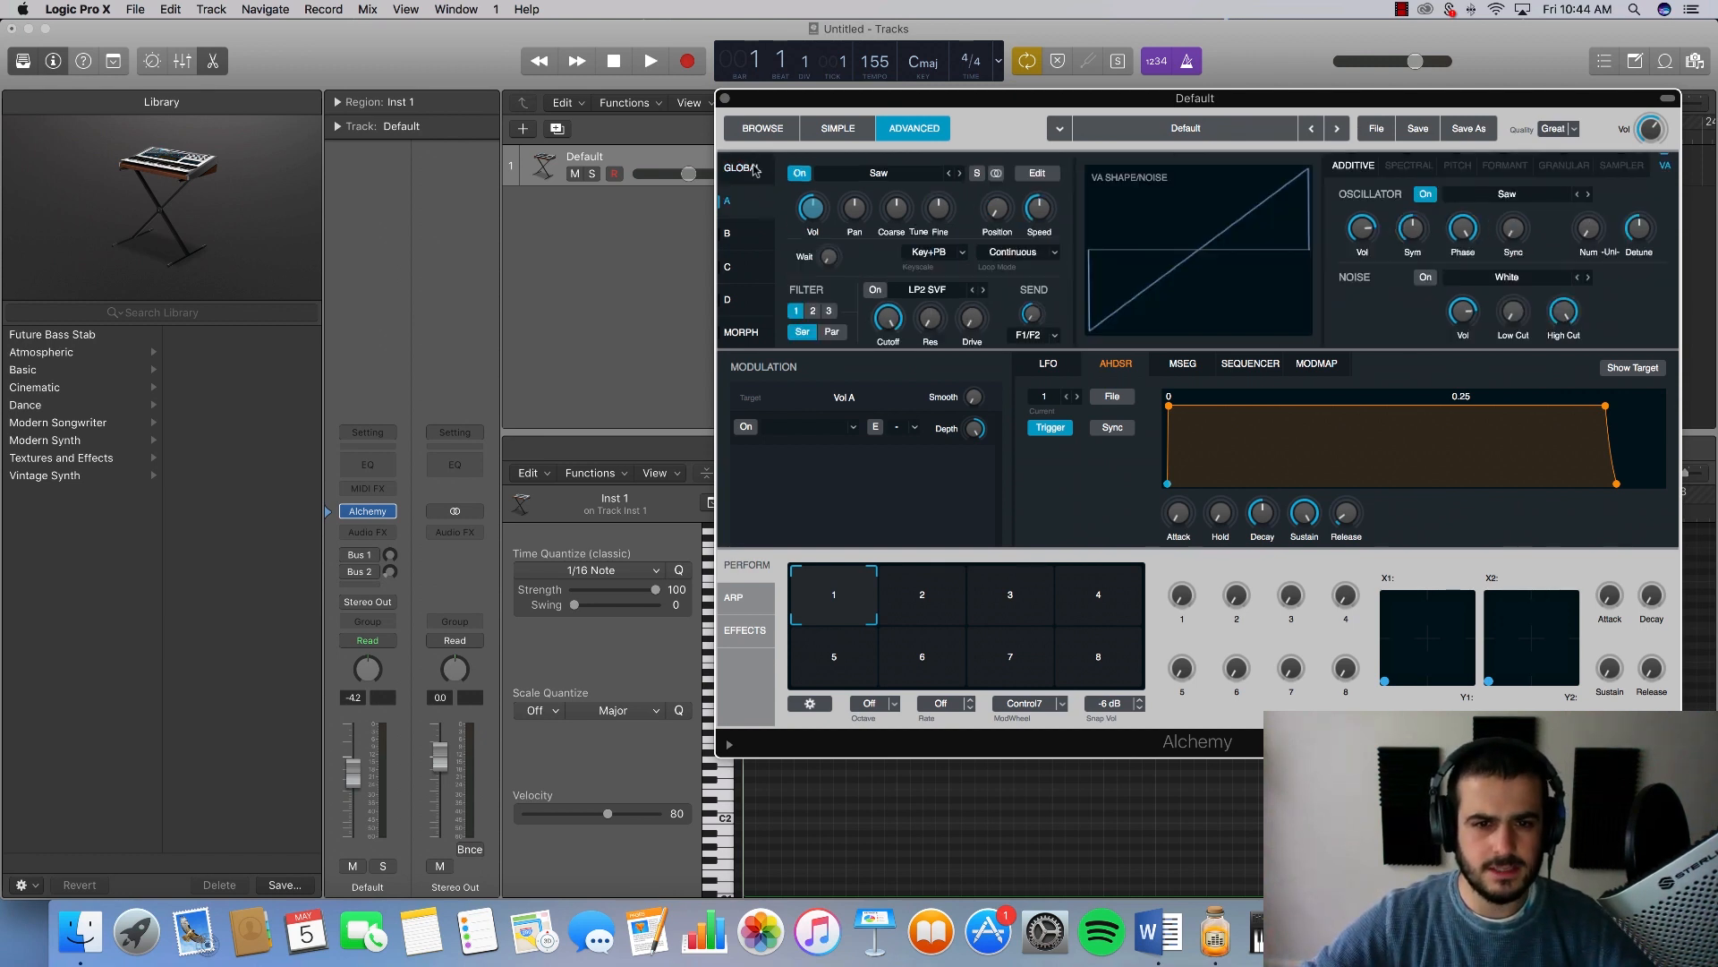
click(754, 169)
click(759, 208)
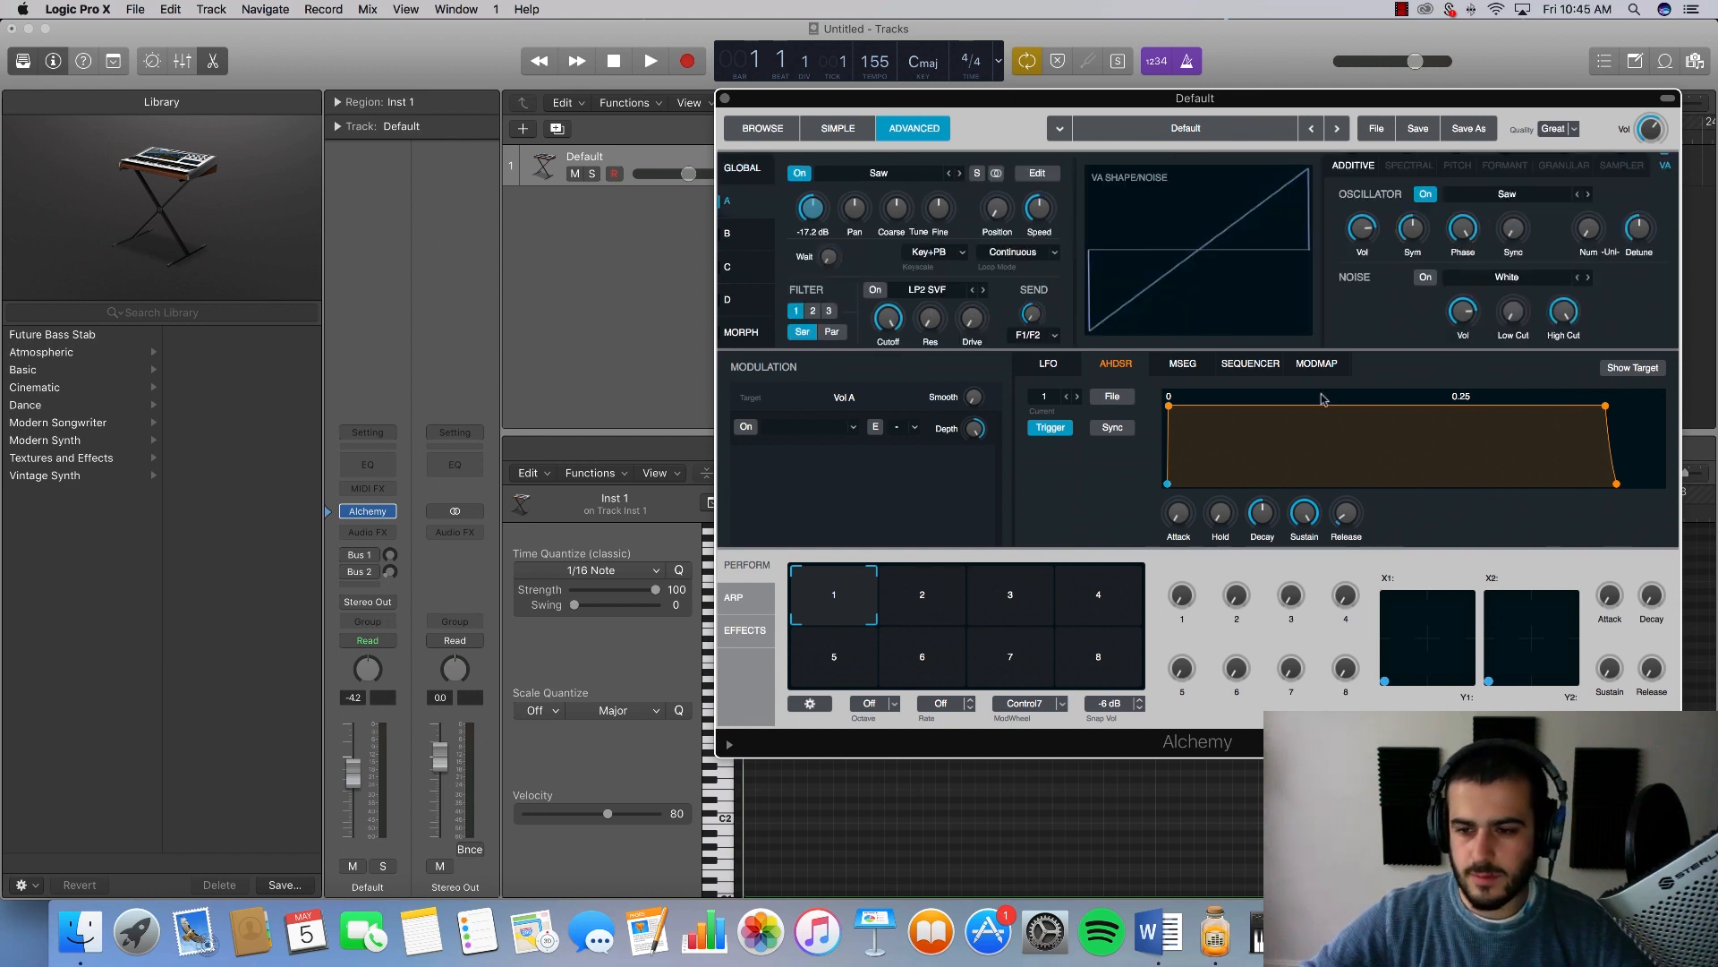
Step: Change the type of the first global filter to LP4 MG
click(739, 168)
click(1261, 191)
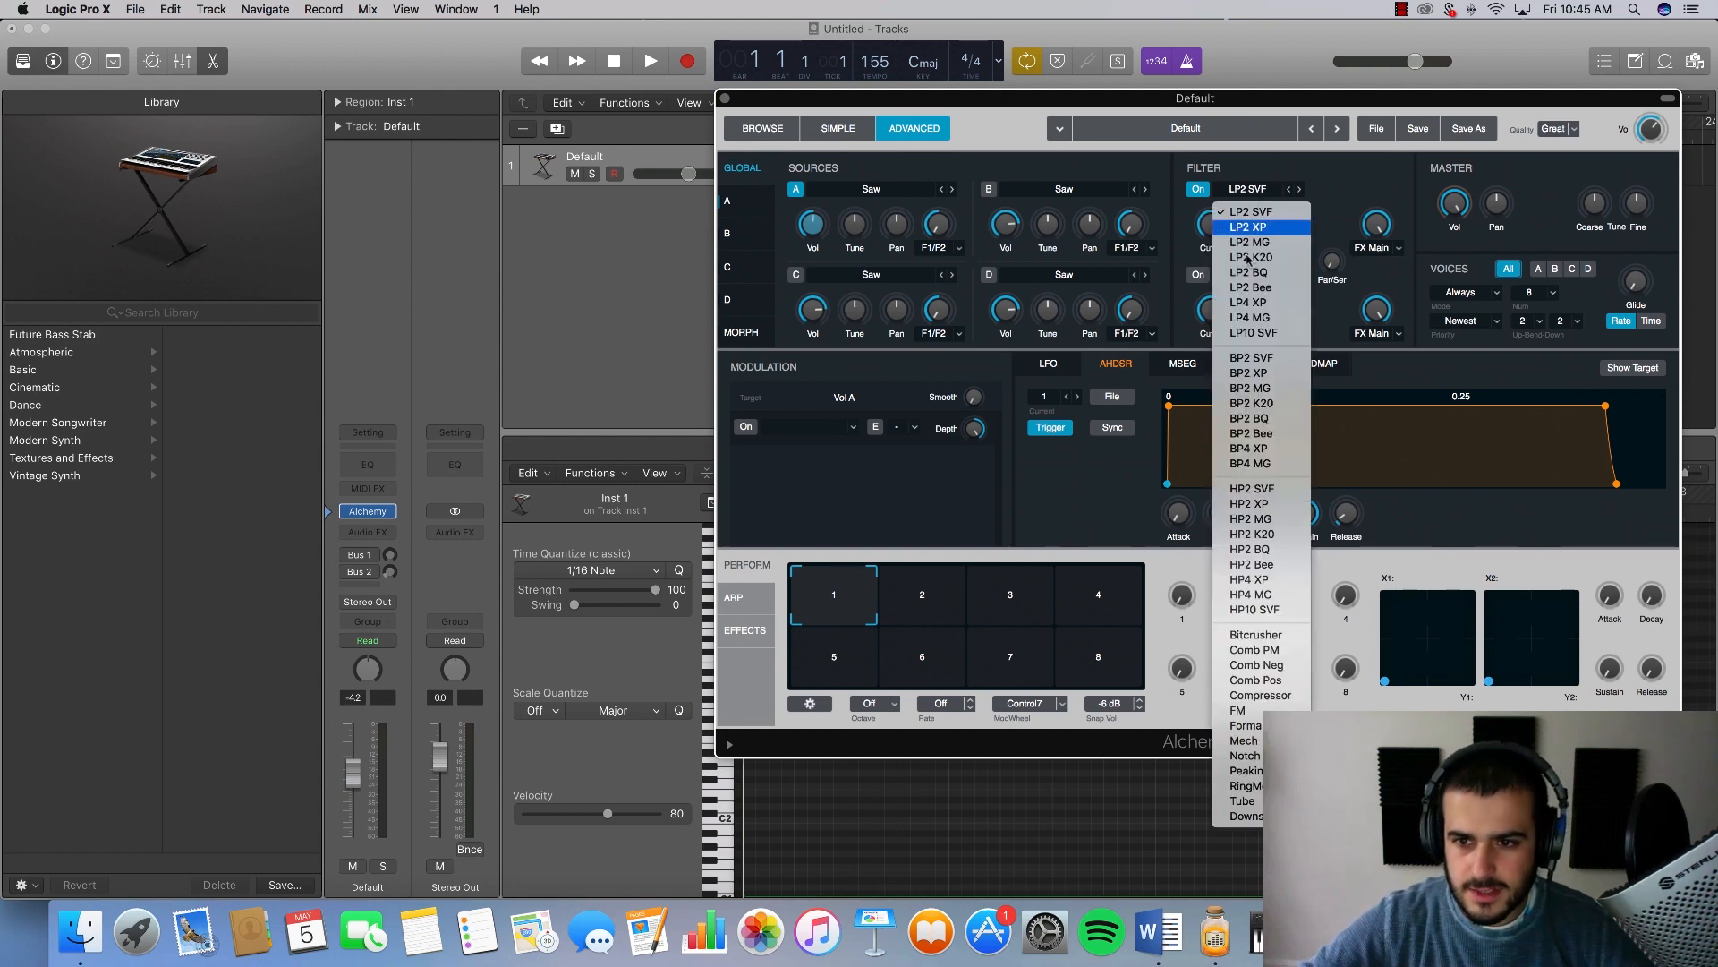
click(1250, 288)
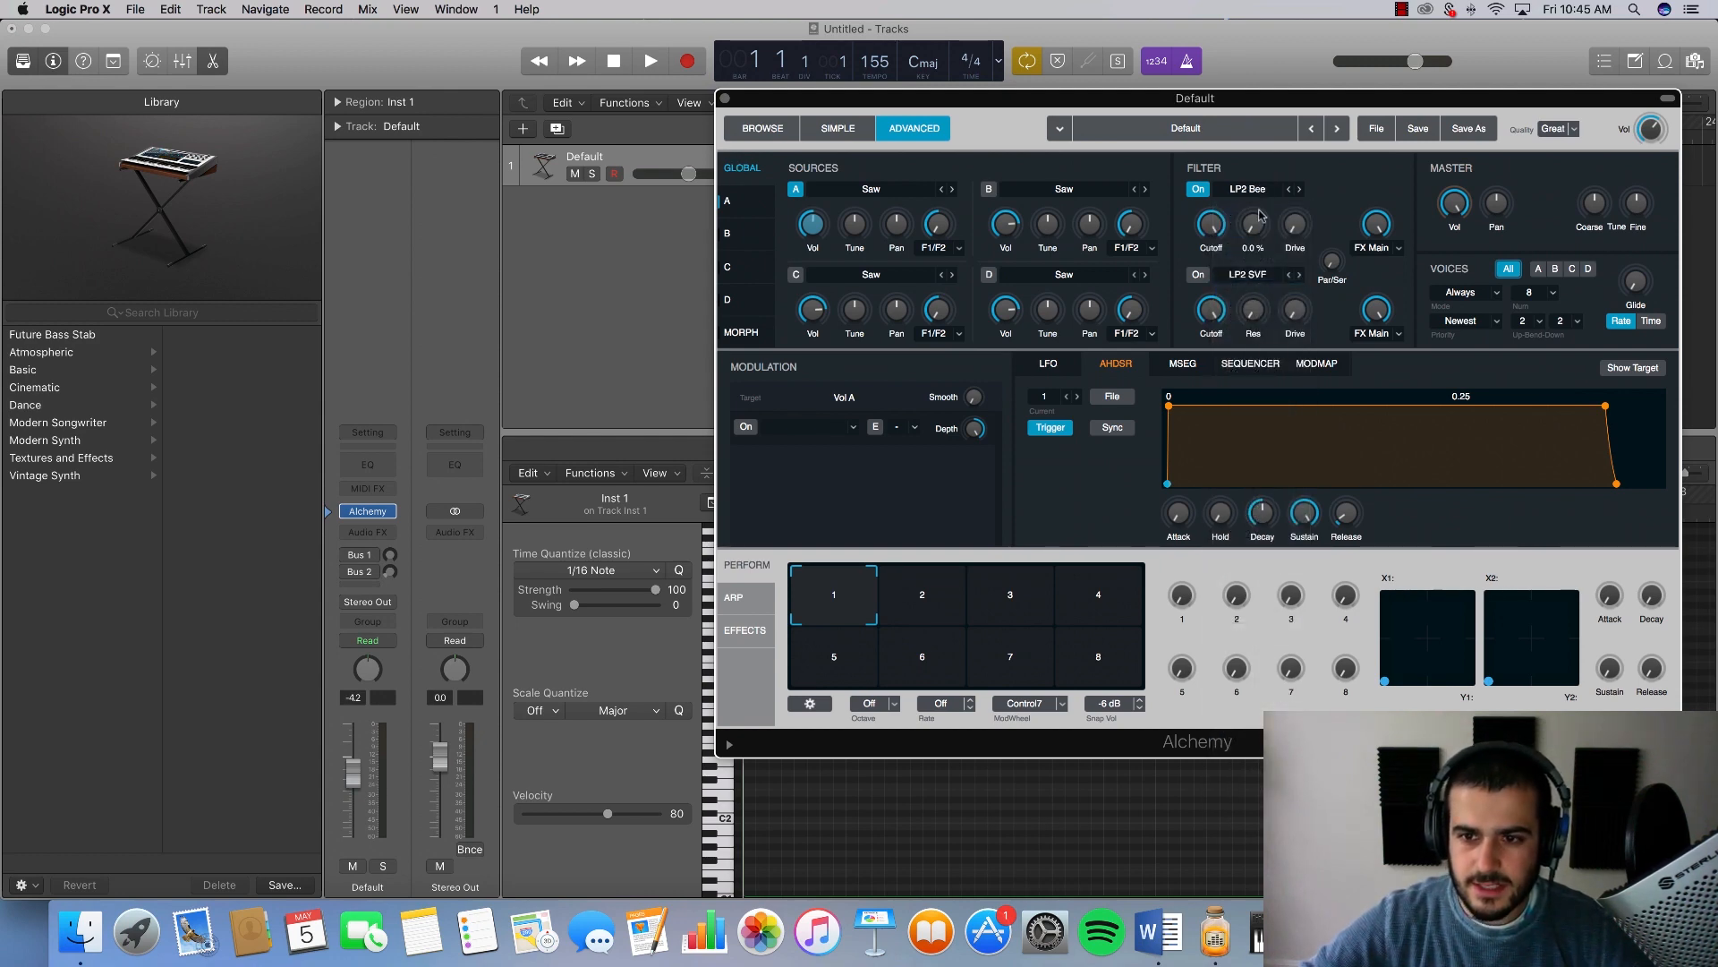
click(1255, 188)
click(831, 166)
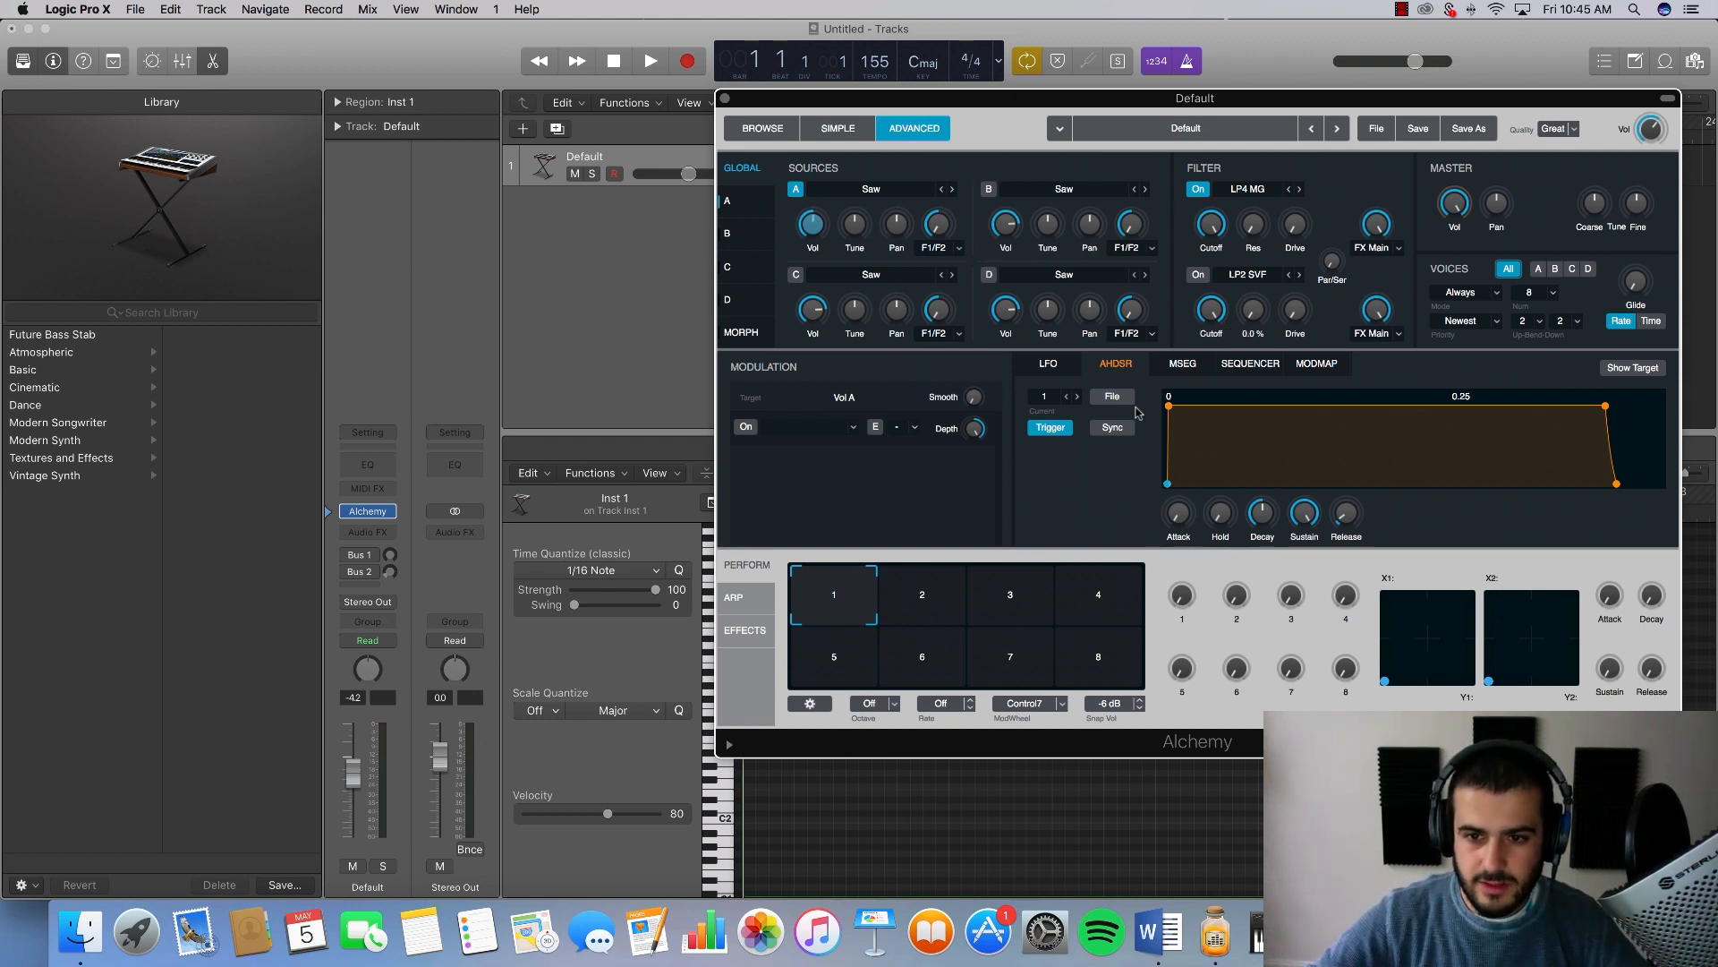
Step: Add a new AHDSR envelope, AHDSR2, as modulation of Filter 1's cutoff and lower the cutoff to 16 Hz
click(1210, 228)
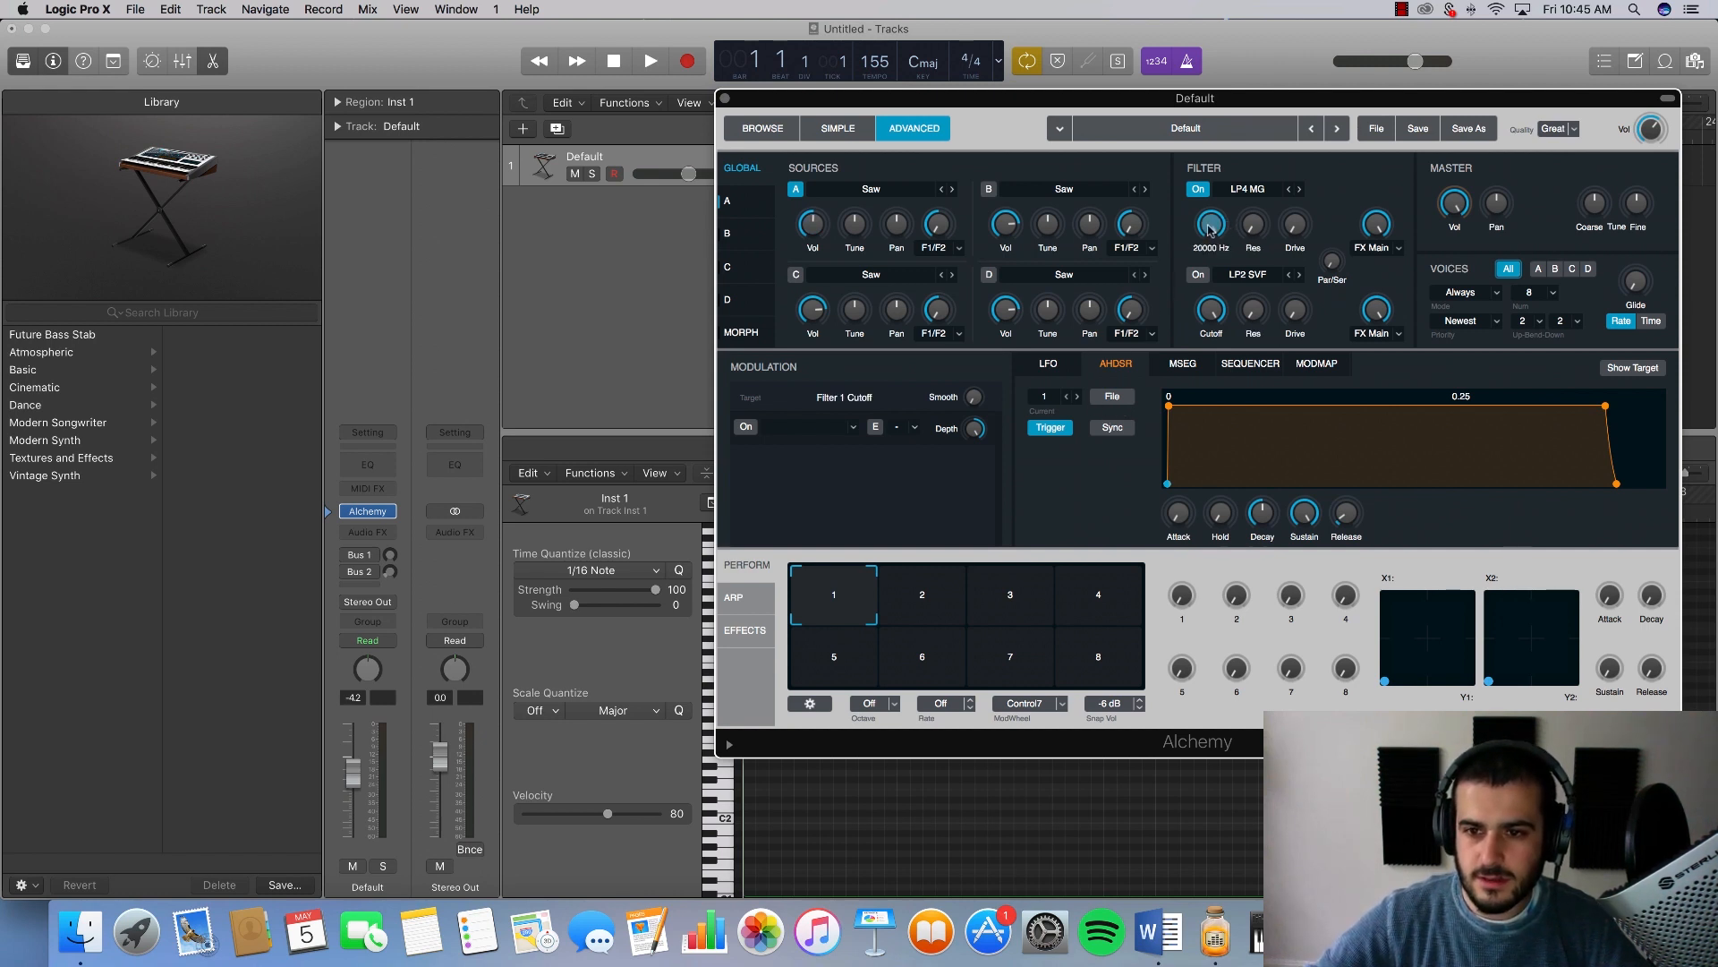
right_click(1209, 229)
mouse_move(1280, 240)
mouse_move(1434, 267)
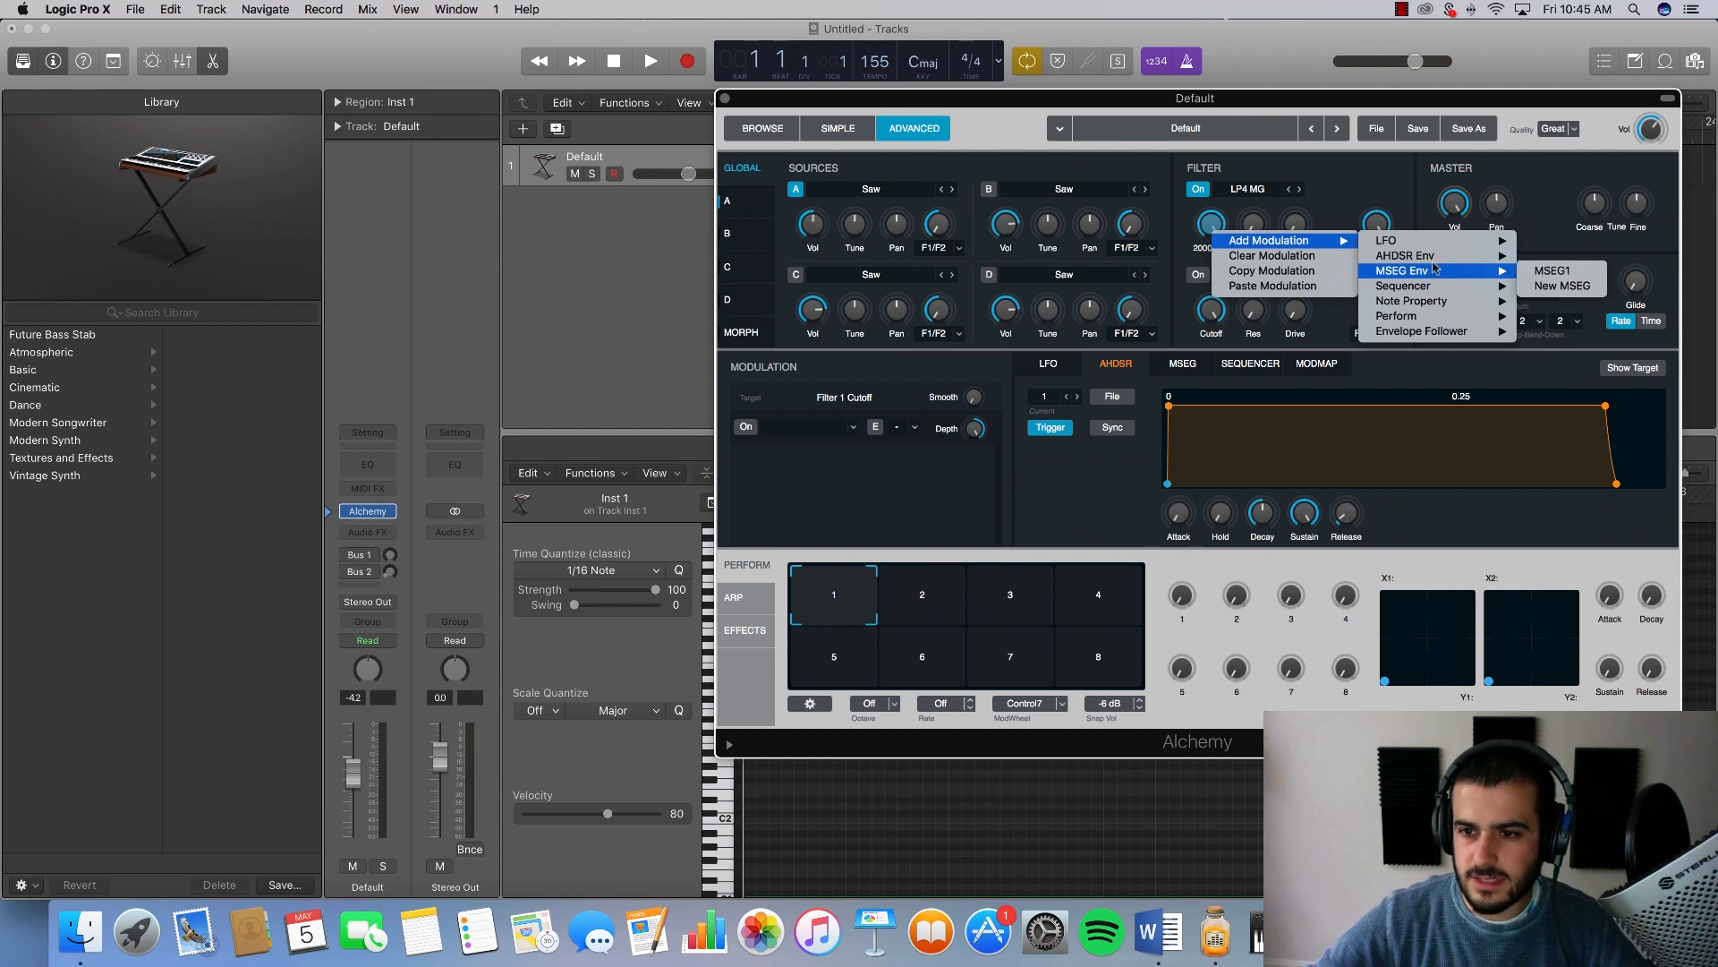
click(1562, 271)
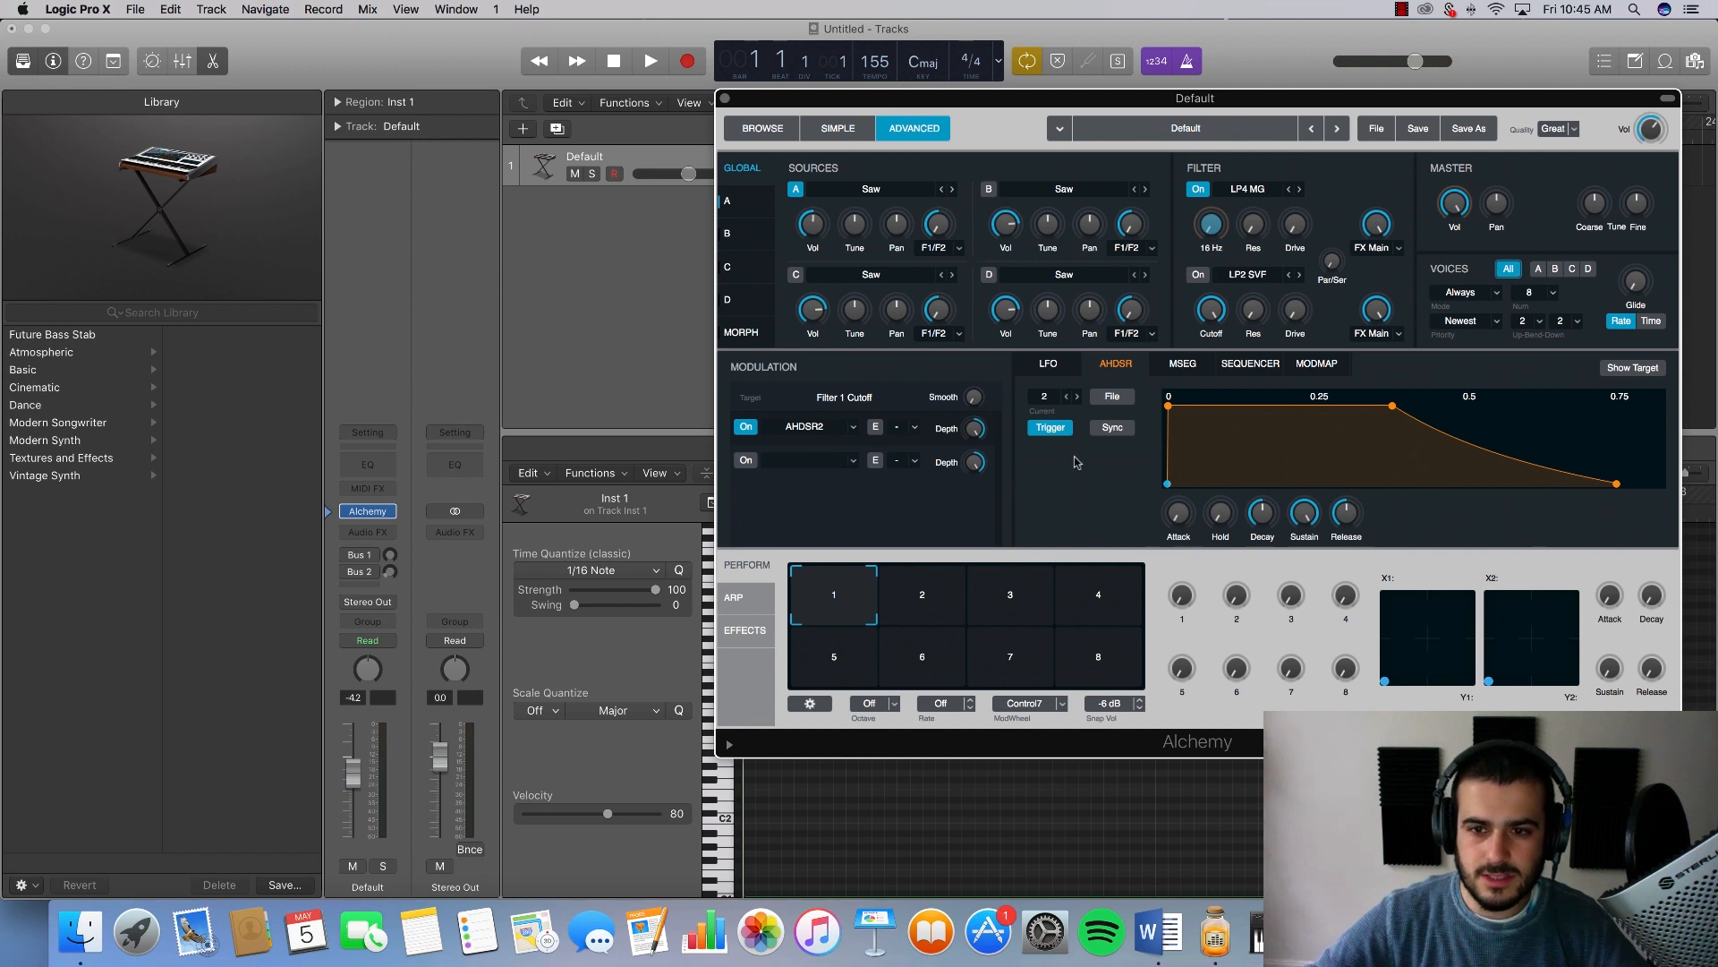
Step: Set AHDSR2's sustain to 0%, shorten its decay slightly, and close the Alchemy window
drag(1298, 519, 1251, 704)
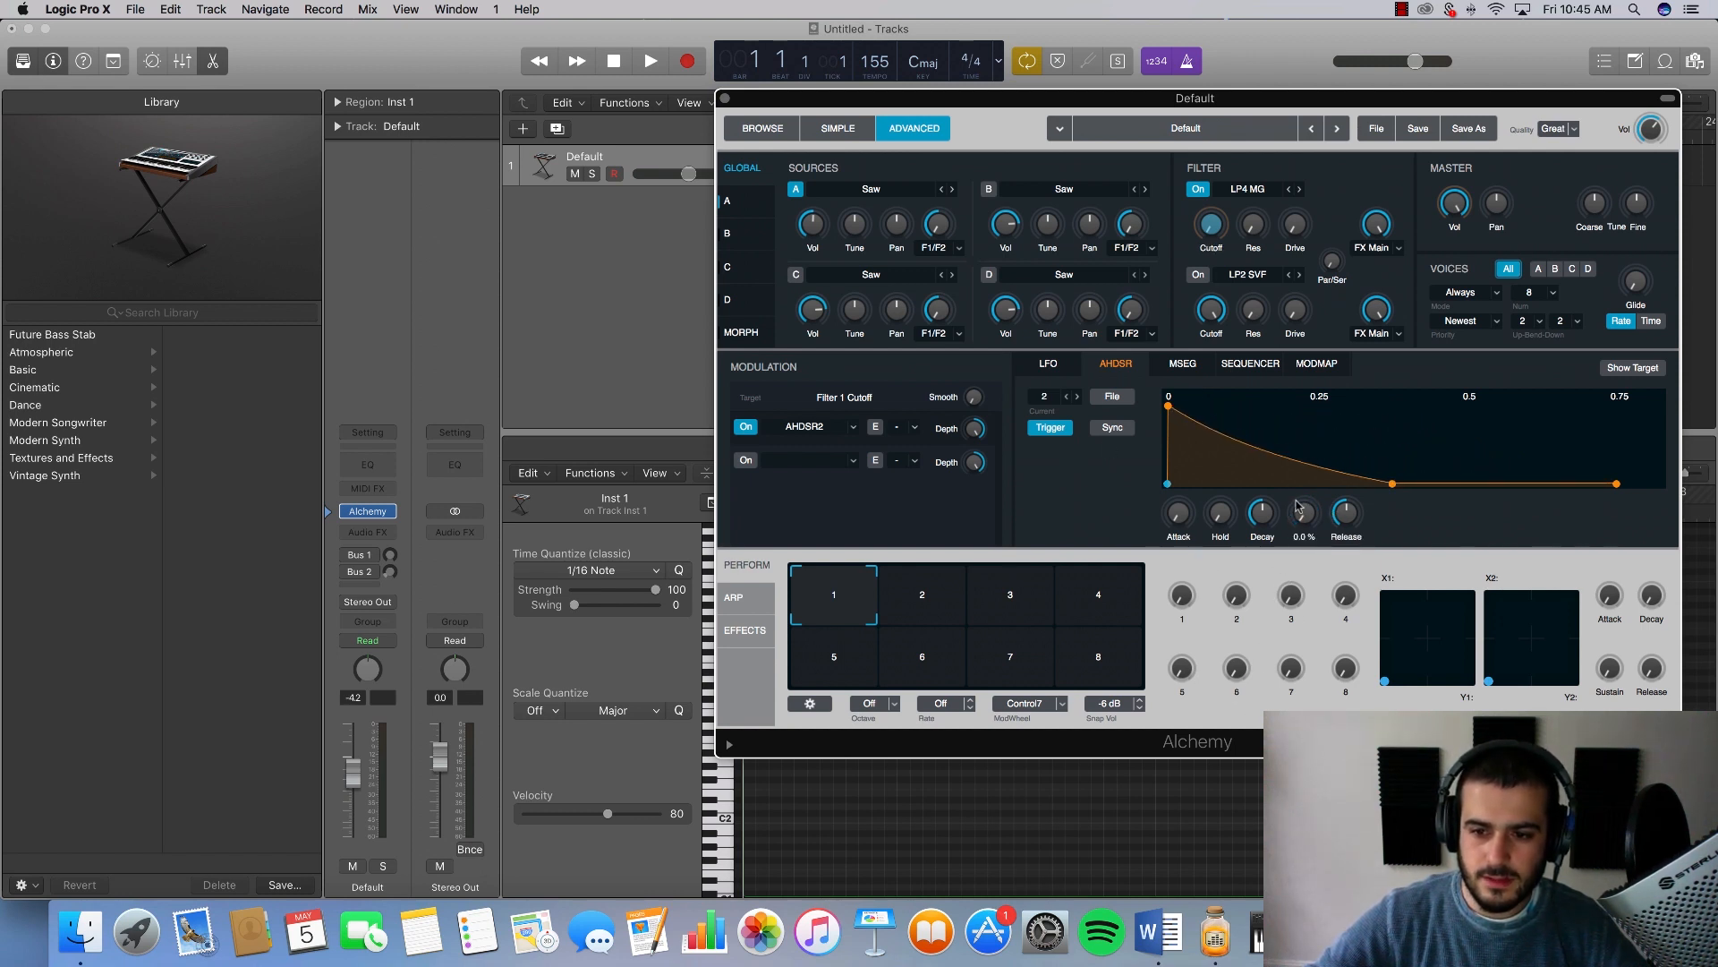
drag(1268, 503, 1266, 510)
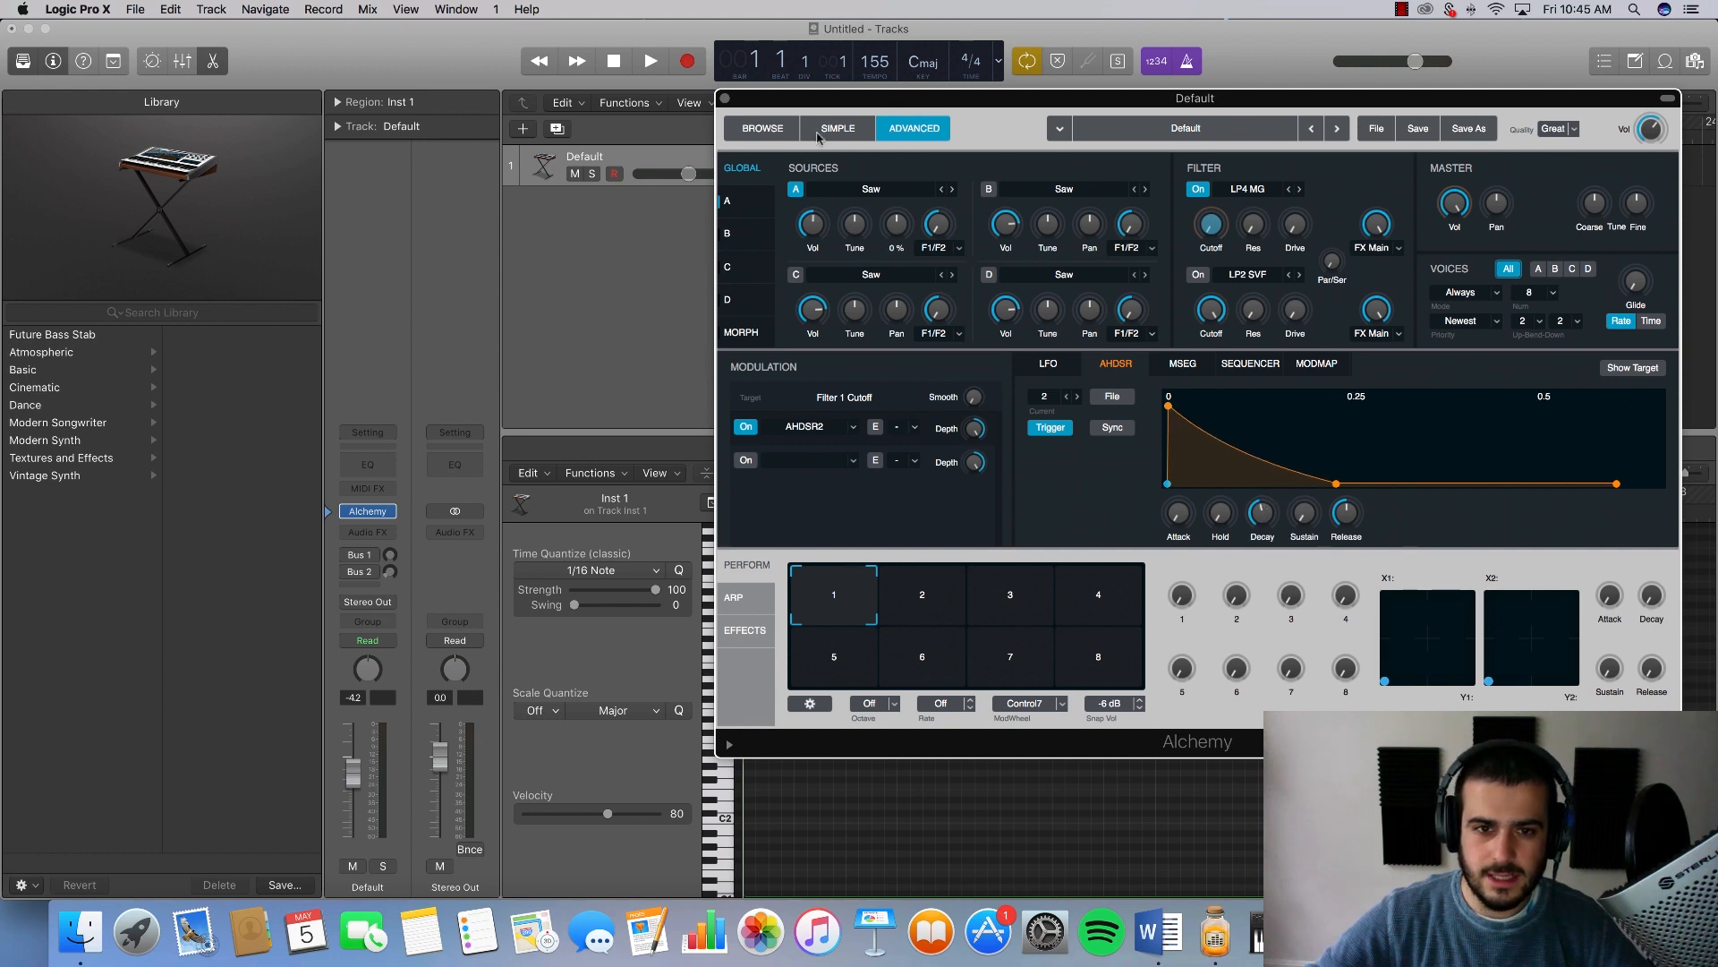
click(726, 99)
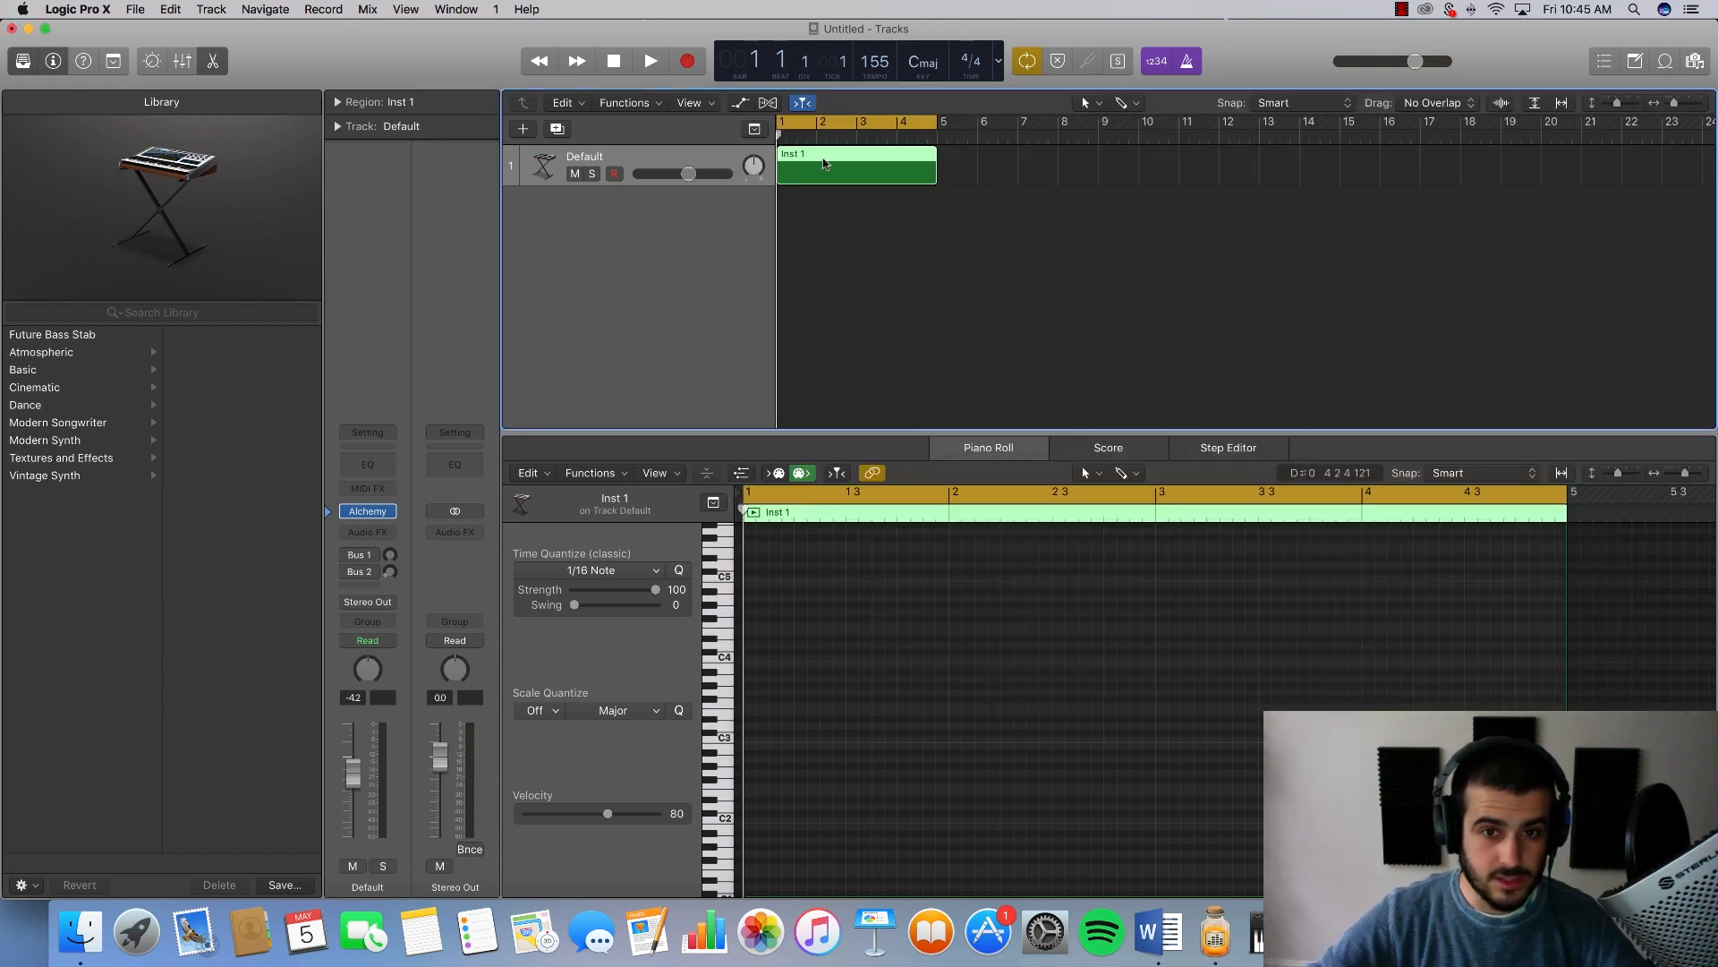
Step: Audition the synth sound with several notes on the Piano Roll keyboard
click(723, 690)
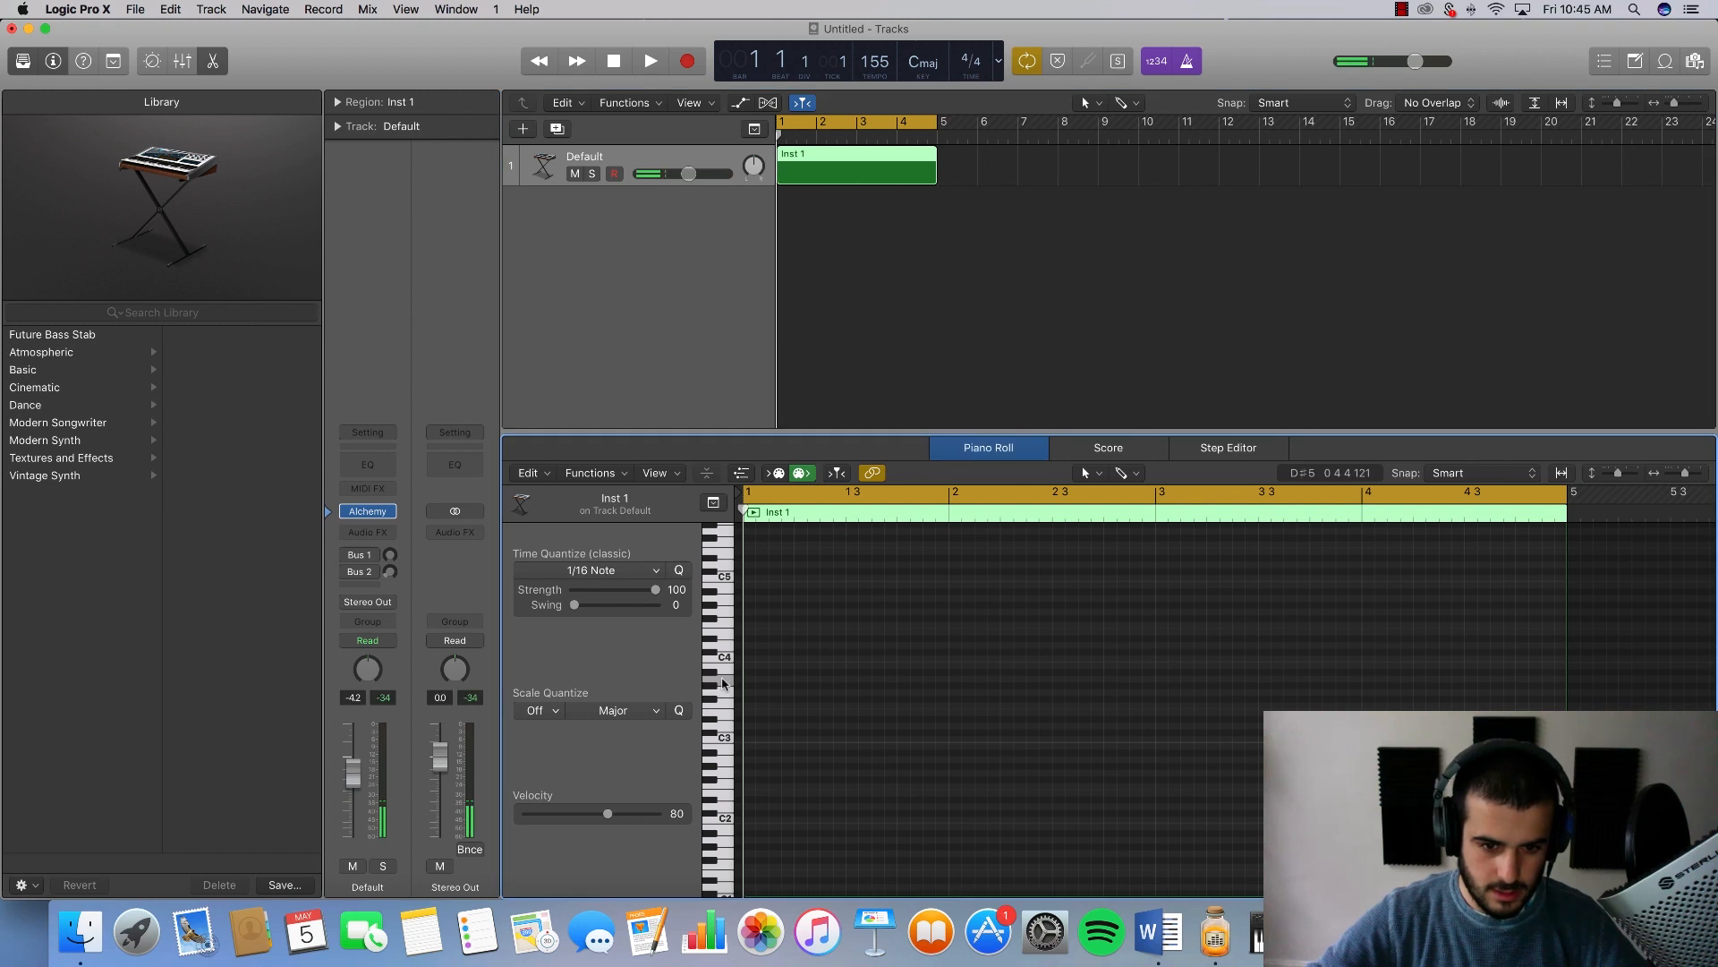
click(722, 624)
click(723, 577)
click(722, 667)
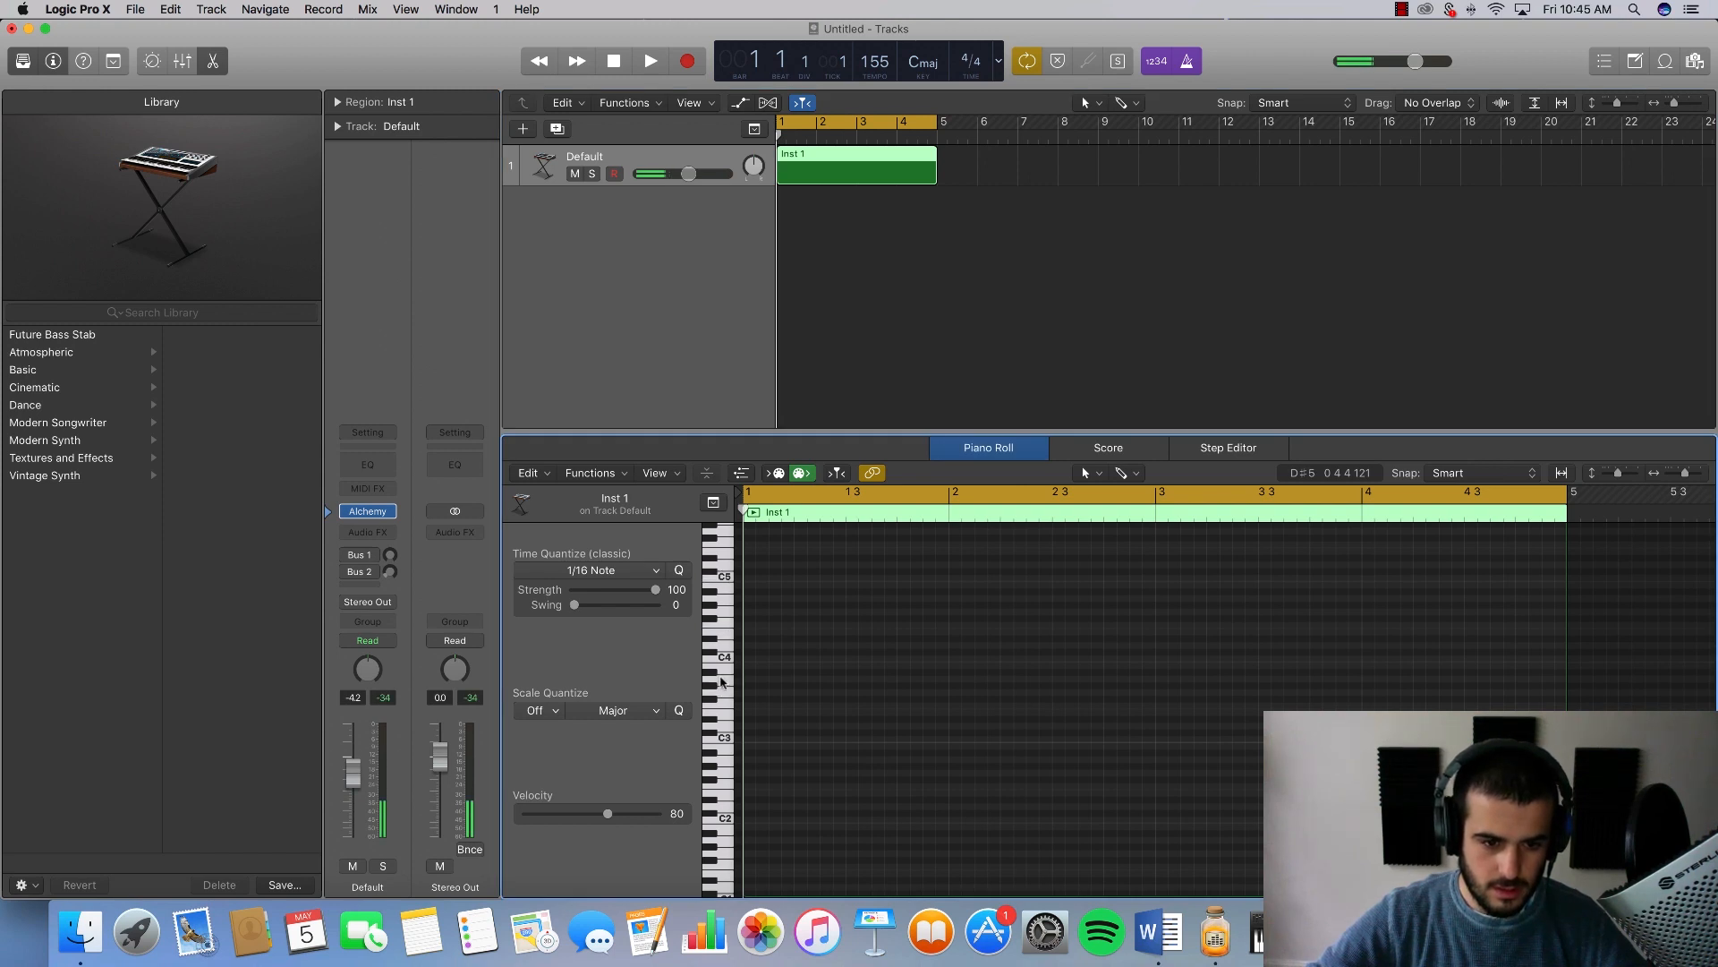
Step: Insert a stereo Compressor on the Stereo Out channel and reposition its window so all controls are accessible
click(443, 530)
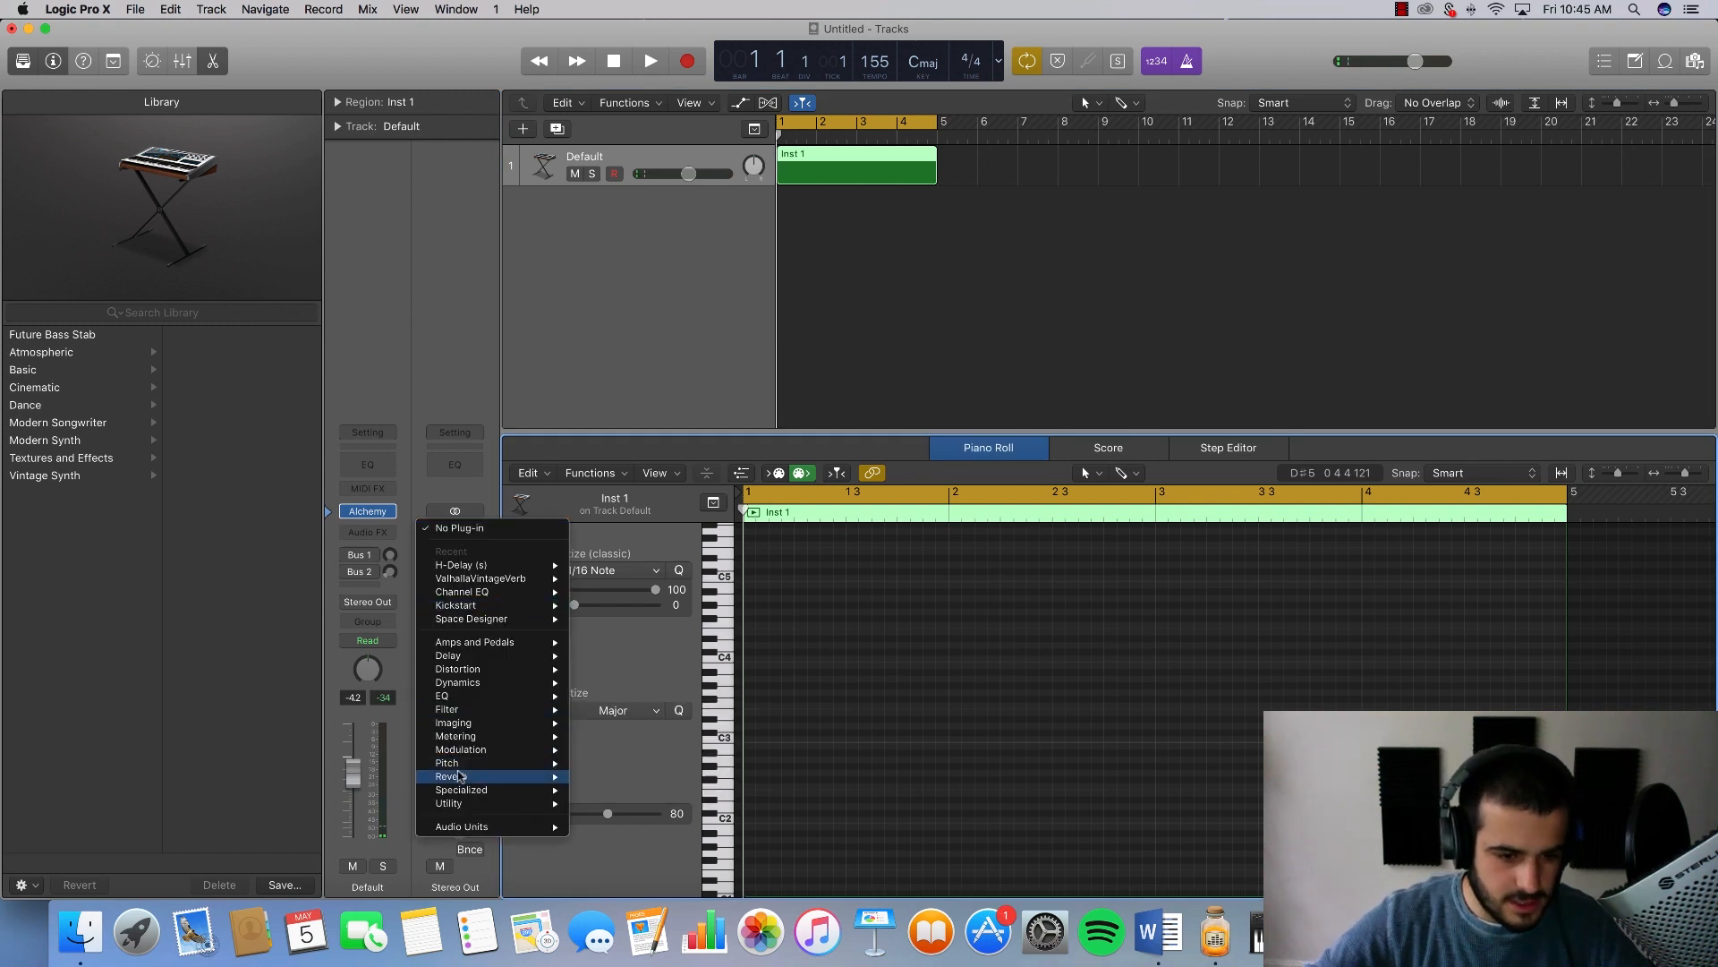
mouse_move(498, 609)
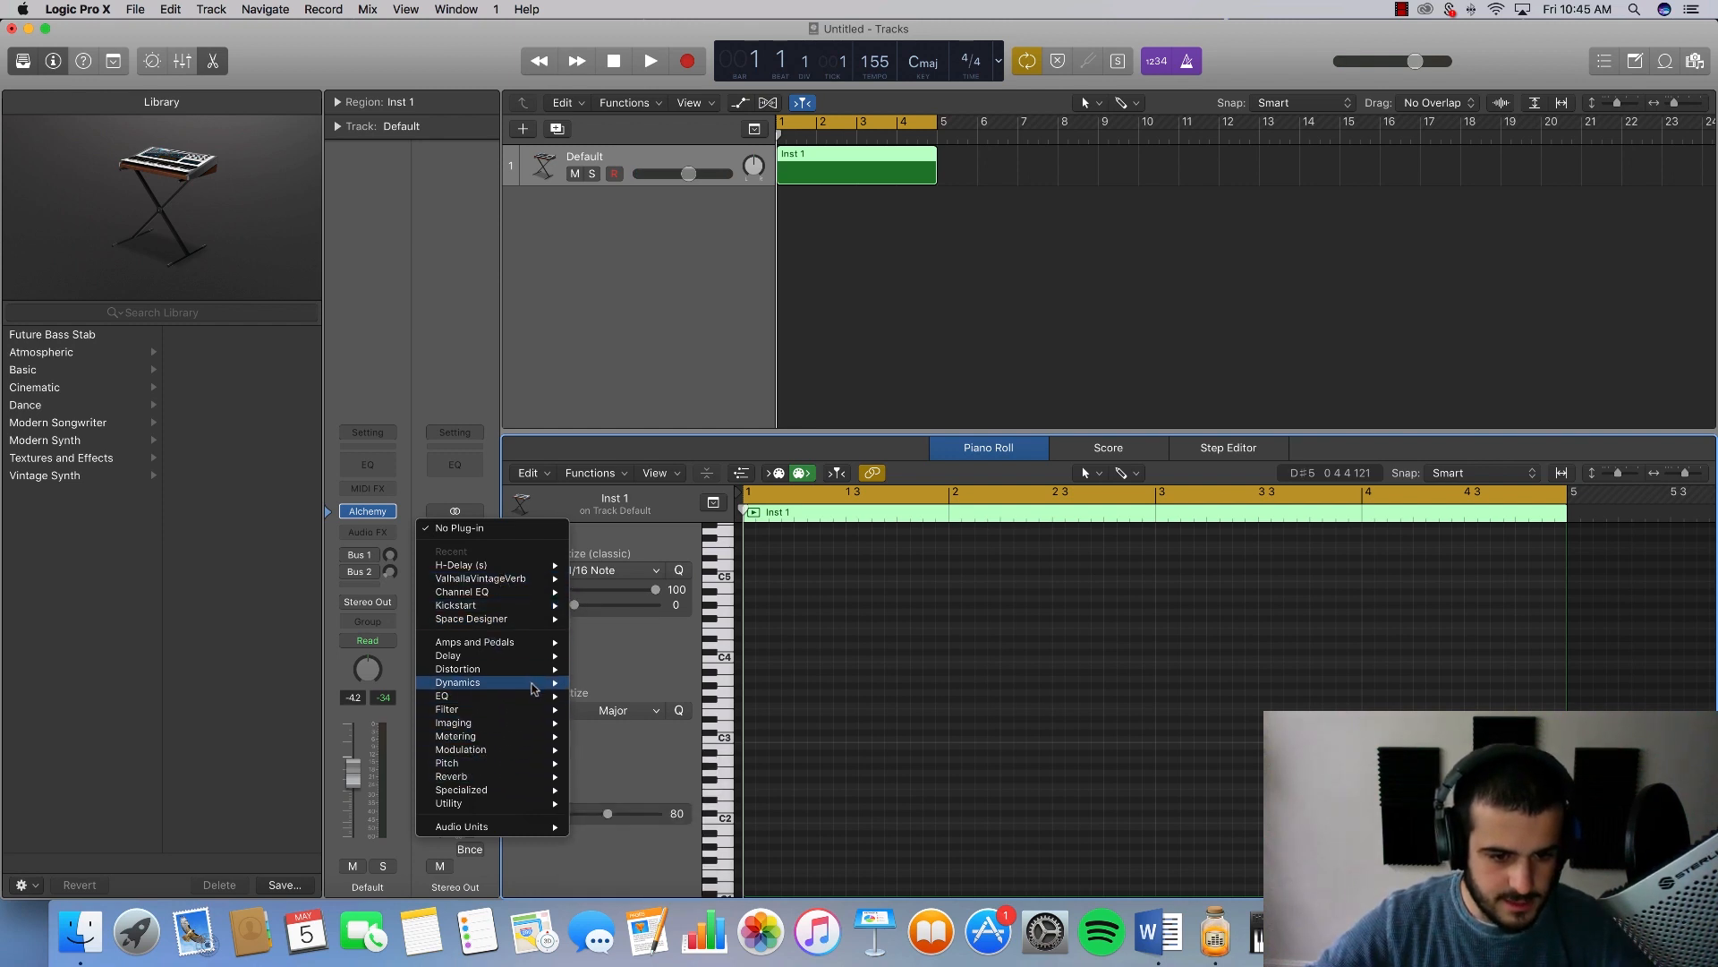
mouse_move(528, 682)
mouse_move(640, 697)
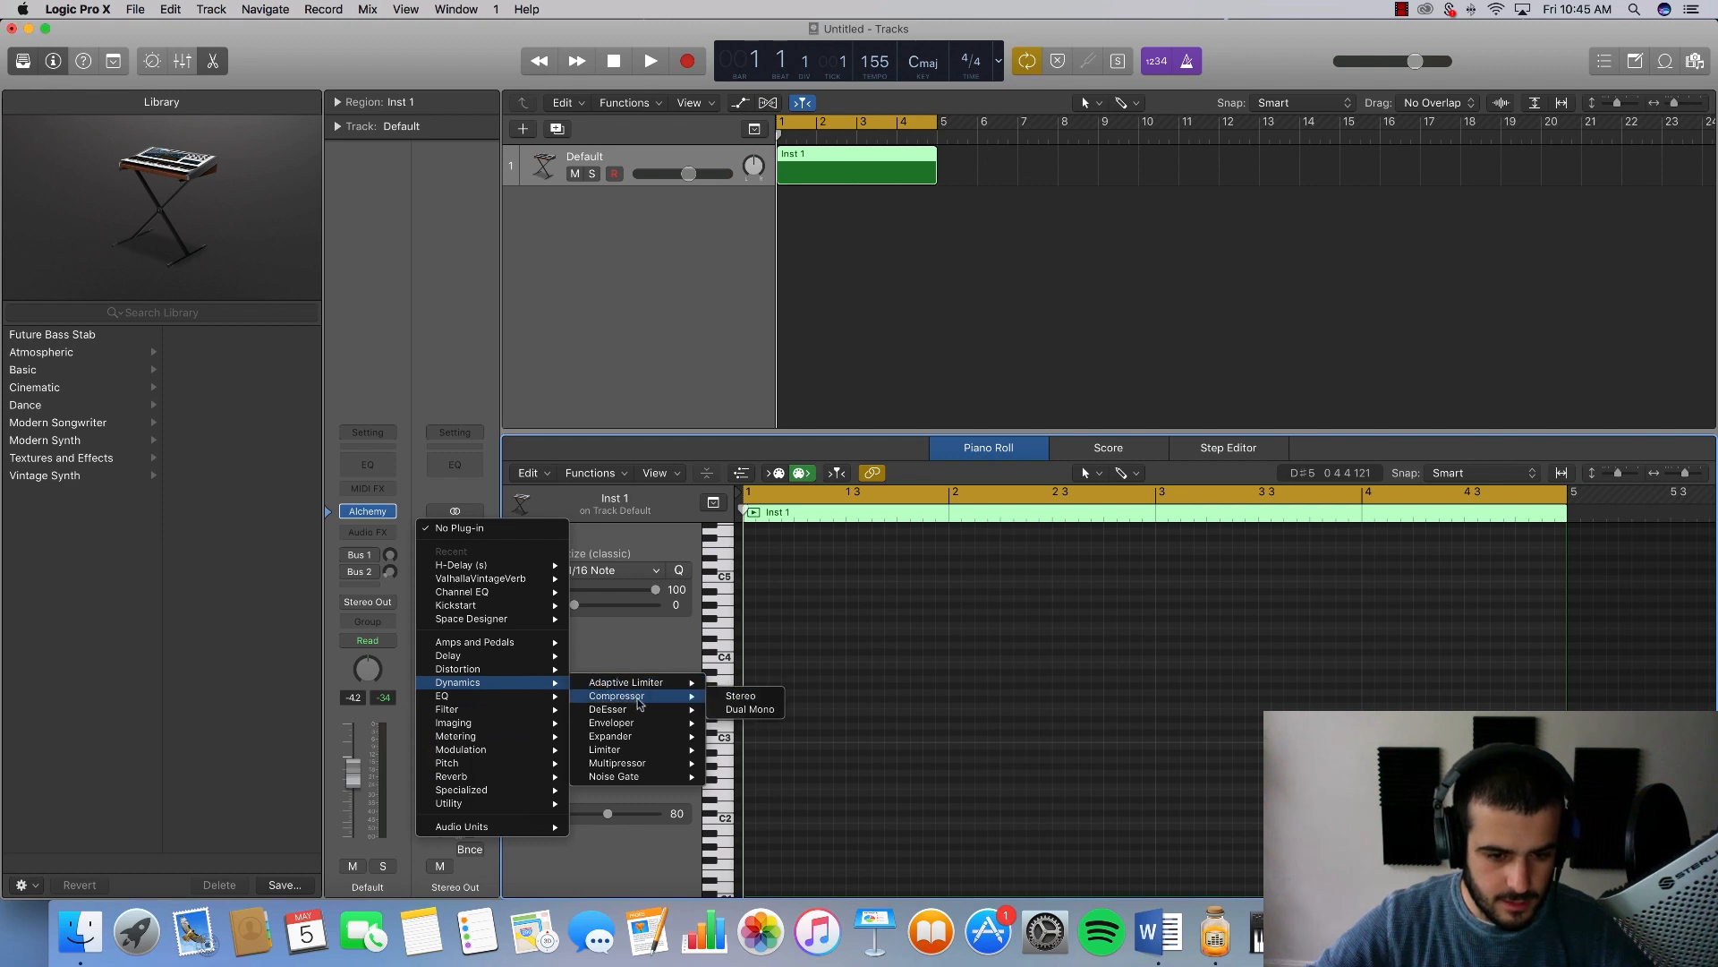
click(741, 696)
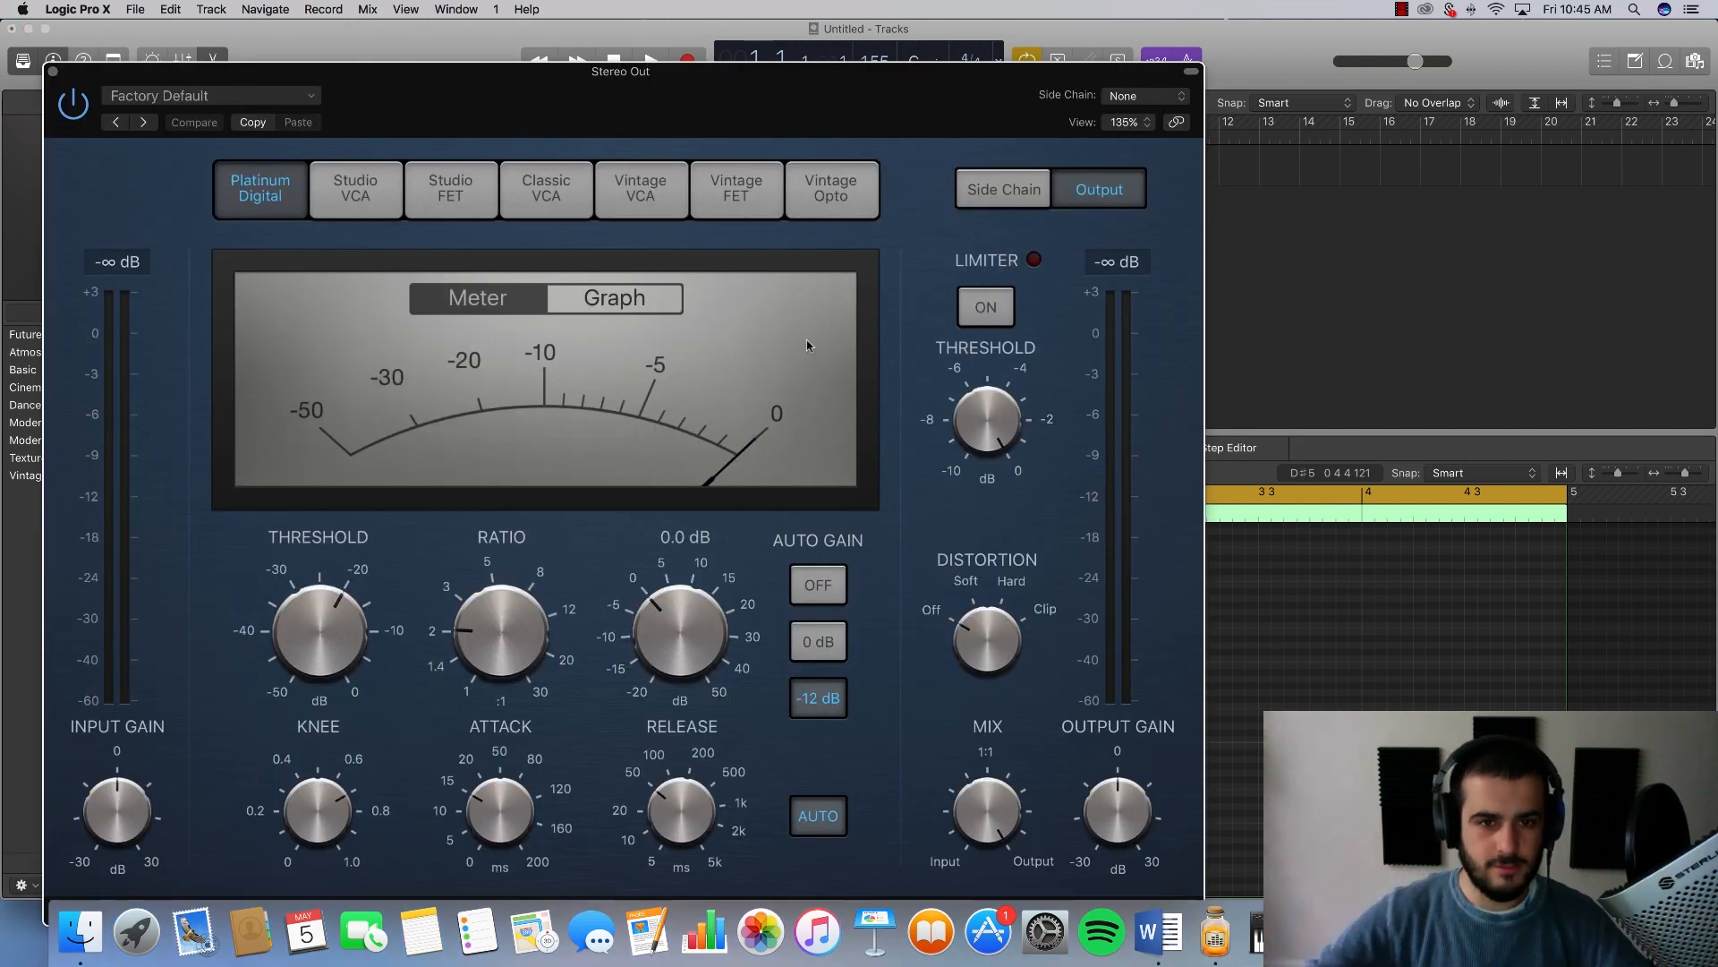
double_click(791, 74)
drag(791, 80, 938, 39)
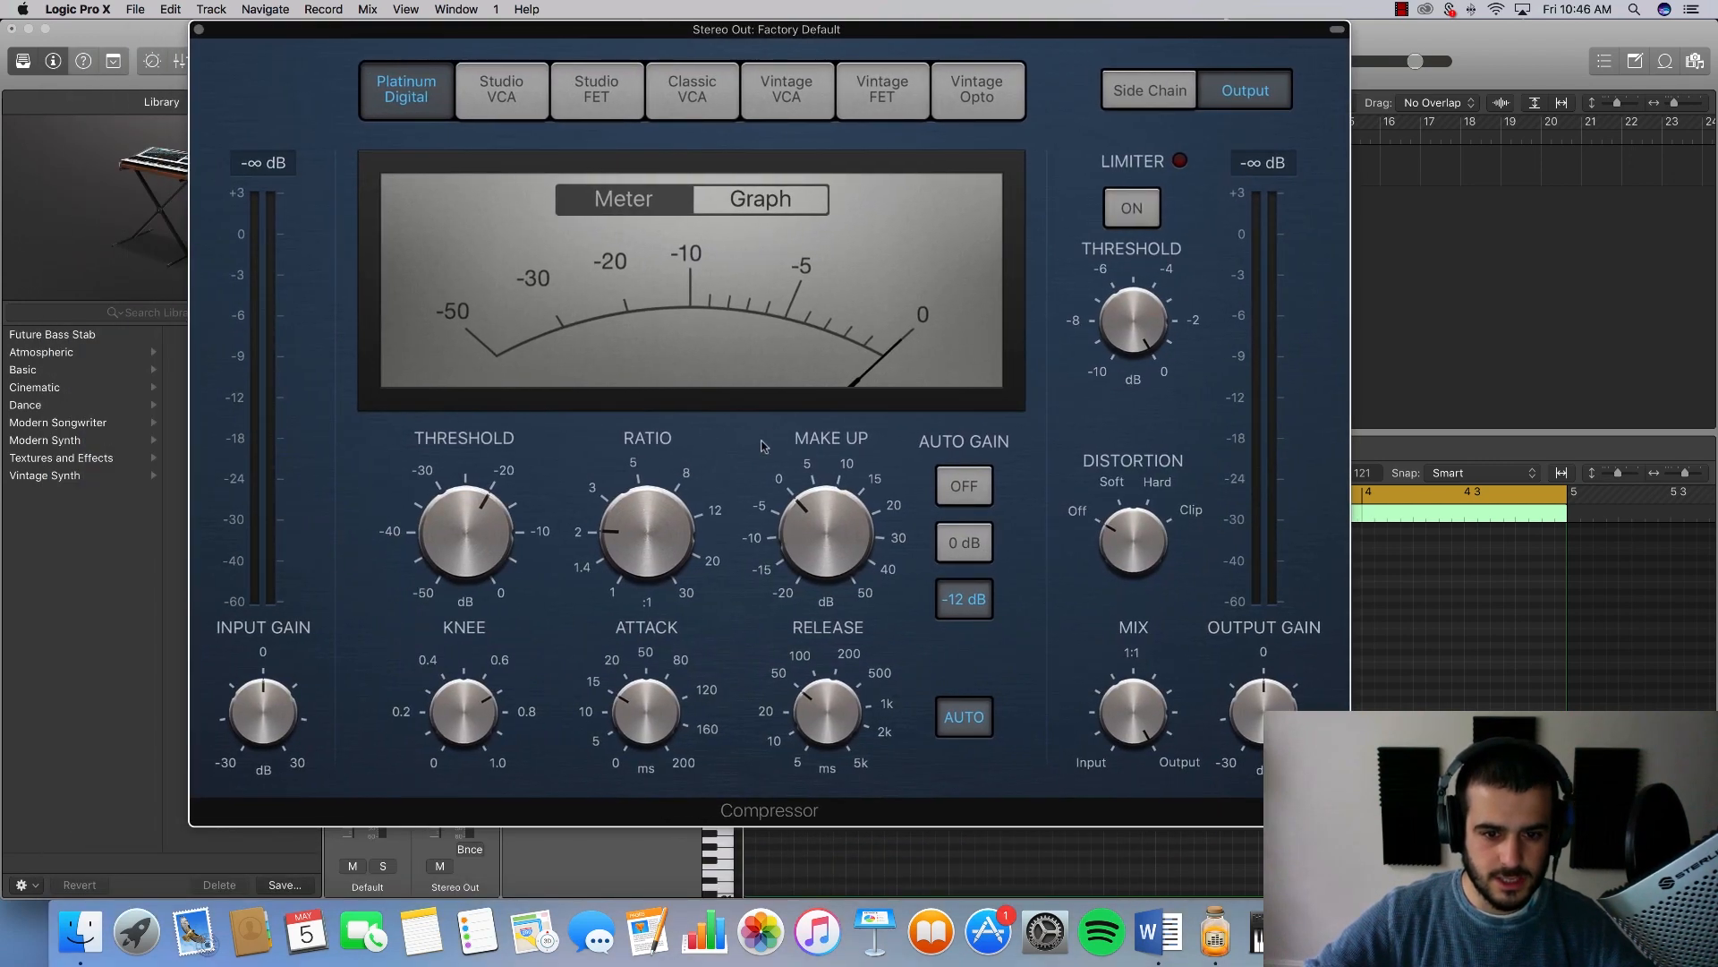
Step: Set the Compressor's threshold to 0 dB and ratio to 1:1, raise its make-up gain, and close it
drag(786, 513, 835, 452)
drag(467, 537, 485, 486)
click(627, 531)
drag(626, 531, 626, 547)
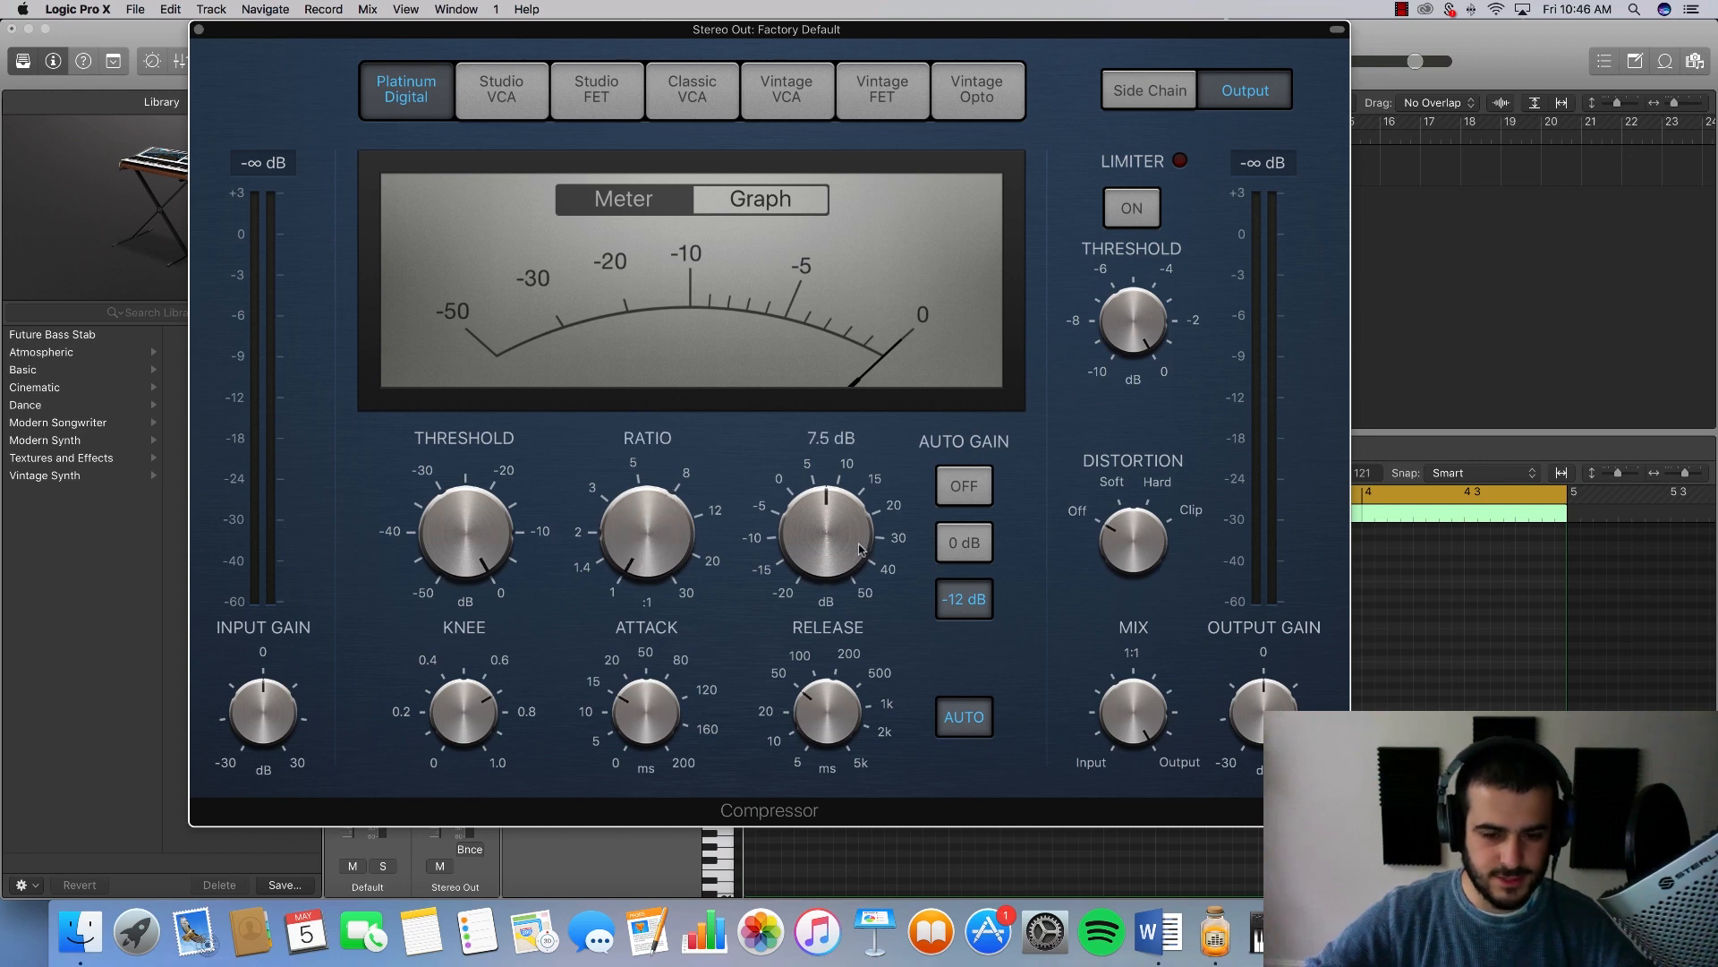
drag(826, 533, 829, 516)
click(199, 30)
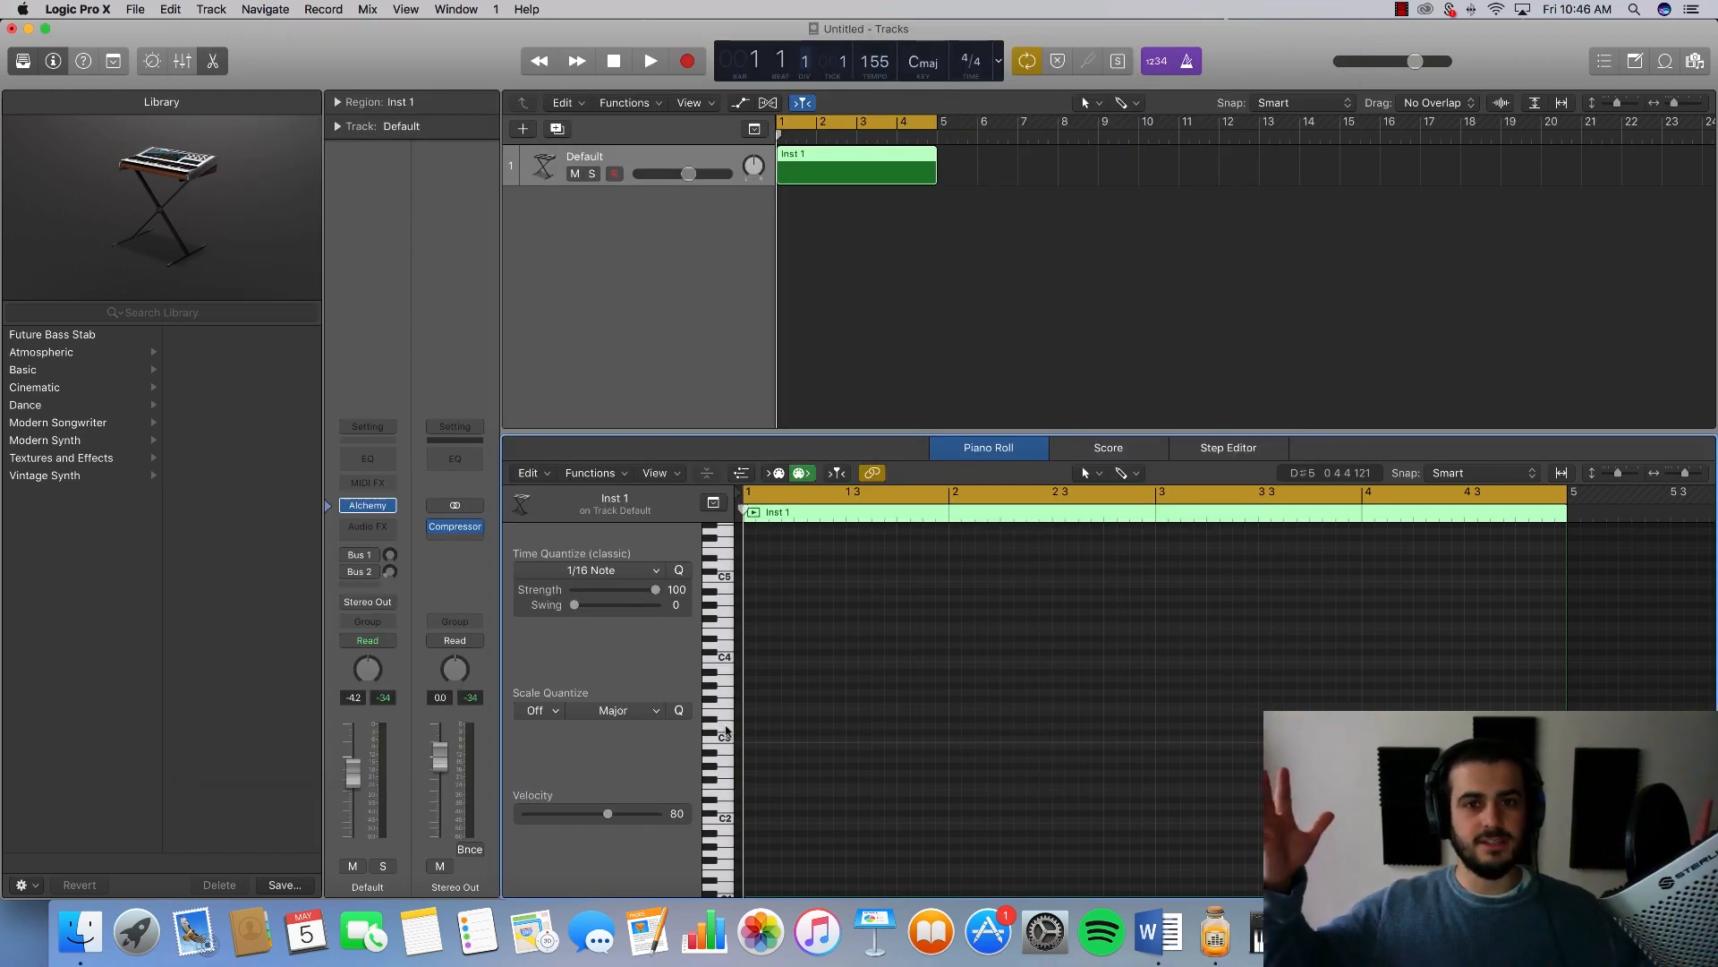
Step: Audition the C3 note on the Piano Roll keyboard through the Stereo Out Compressor
drag(701, 739, 699, 738)
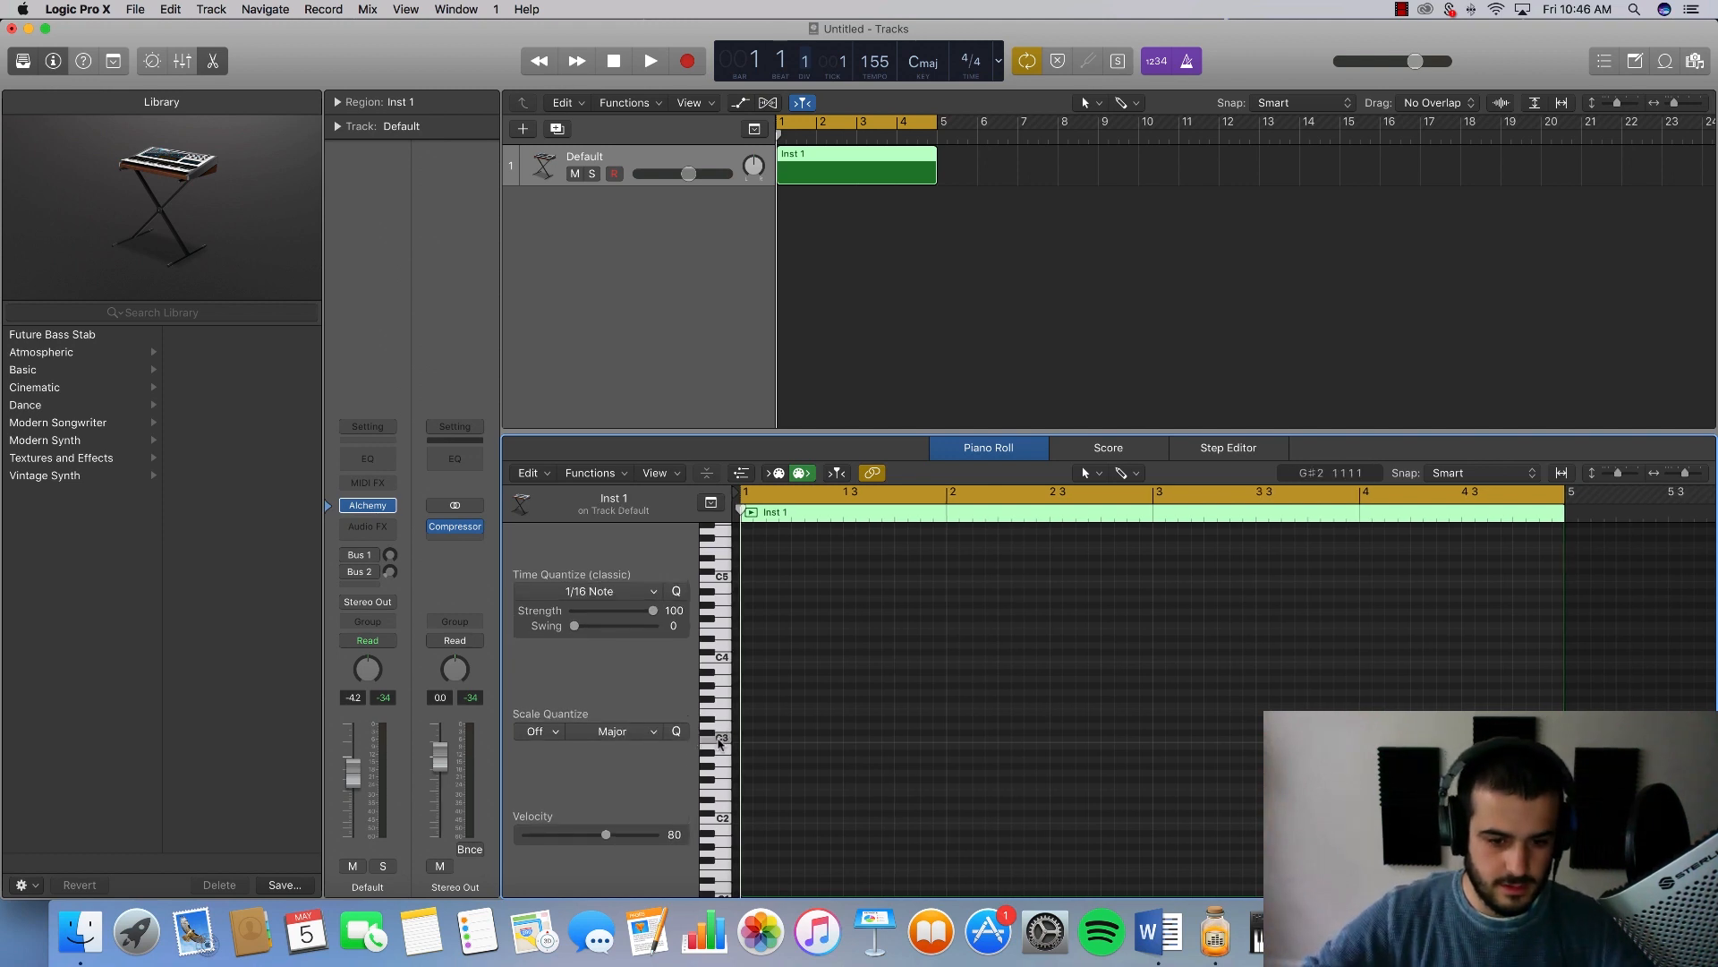
click(718, 743)
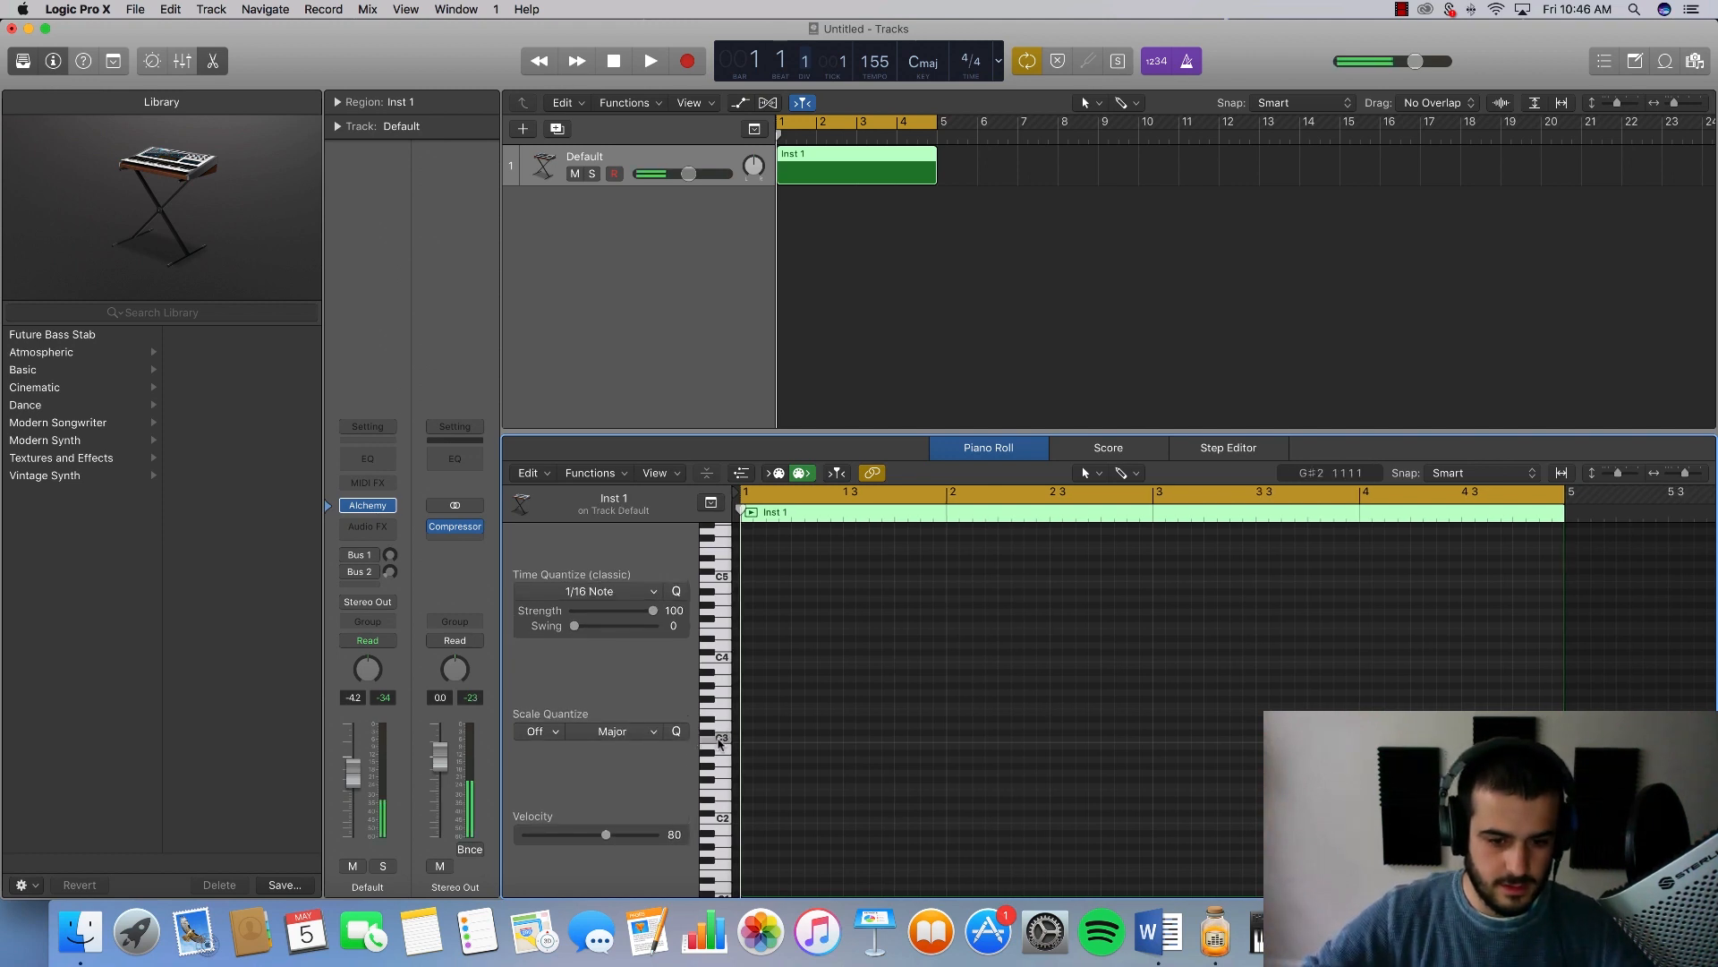
Step: Raise the Stereo Out Compressor's make-up gain to 14.5 dB and close its window
click(457, 526)
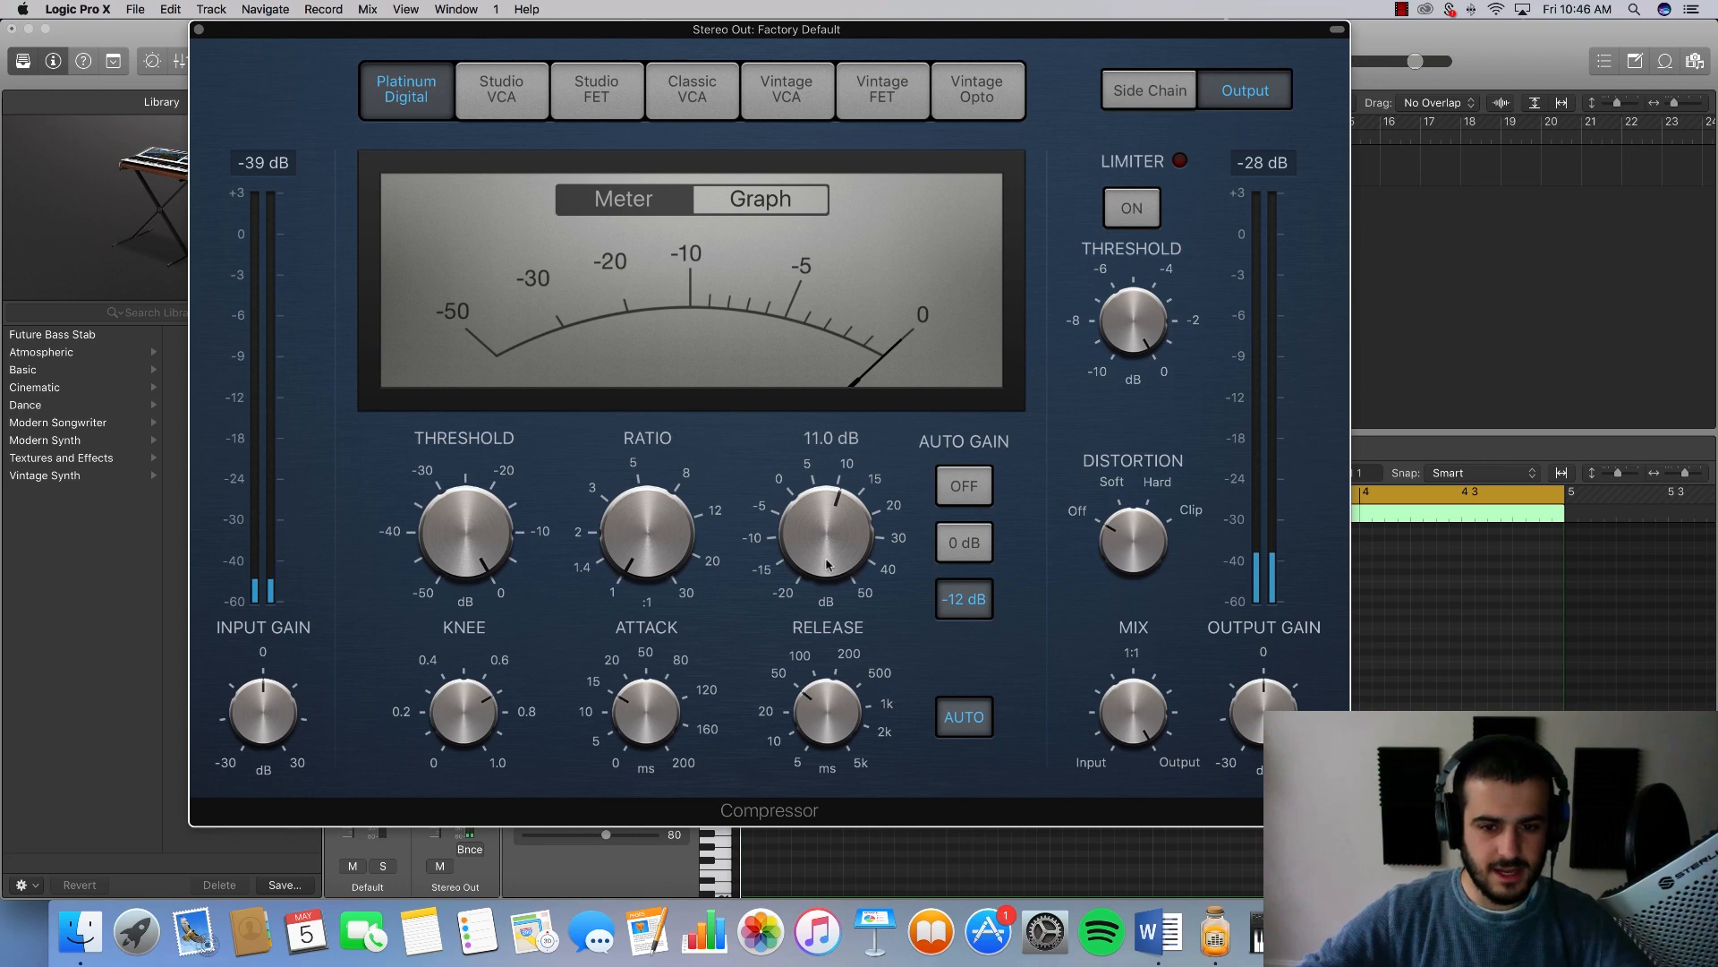
drag(828, 564, 842, 519)
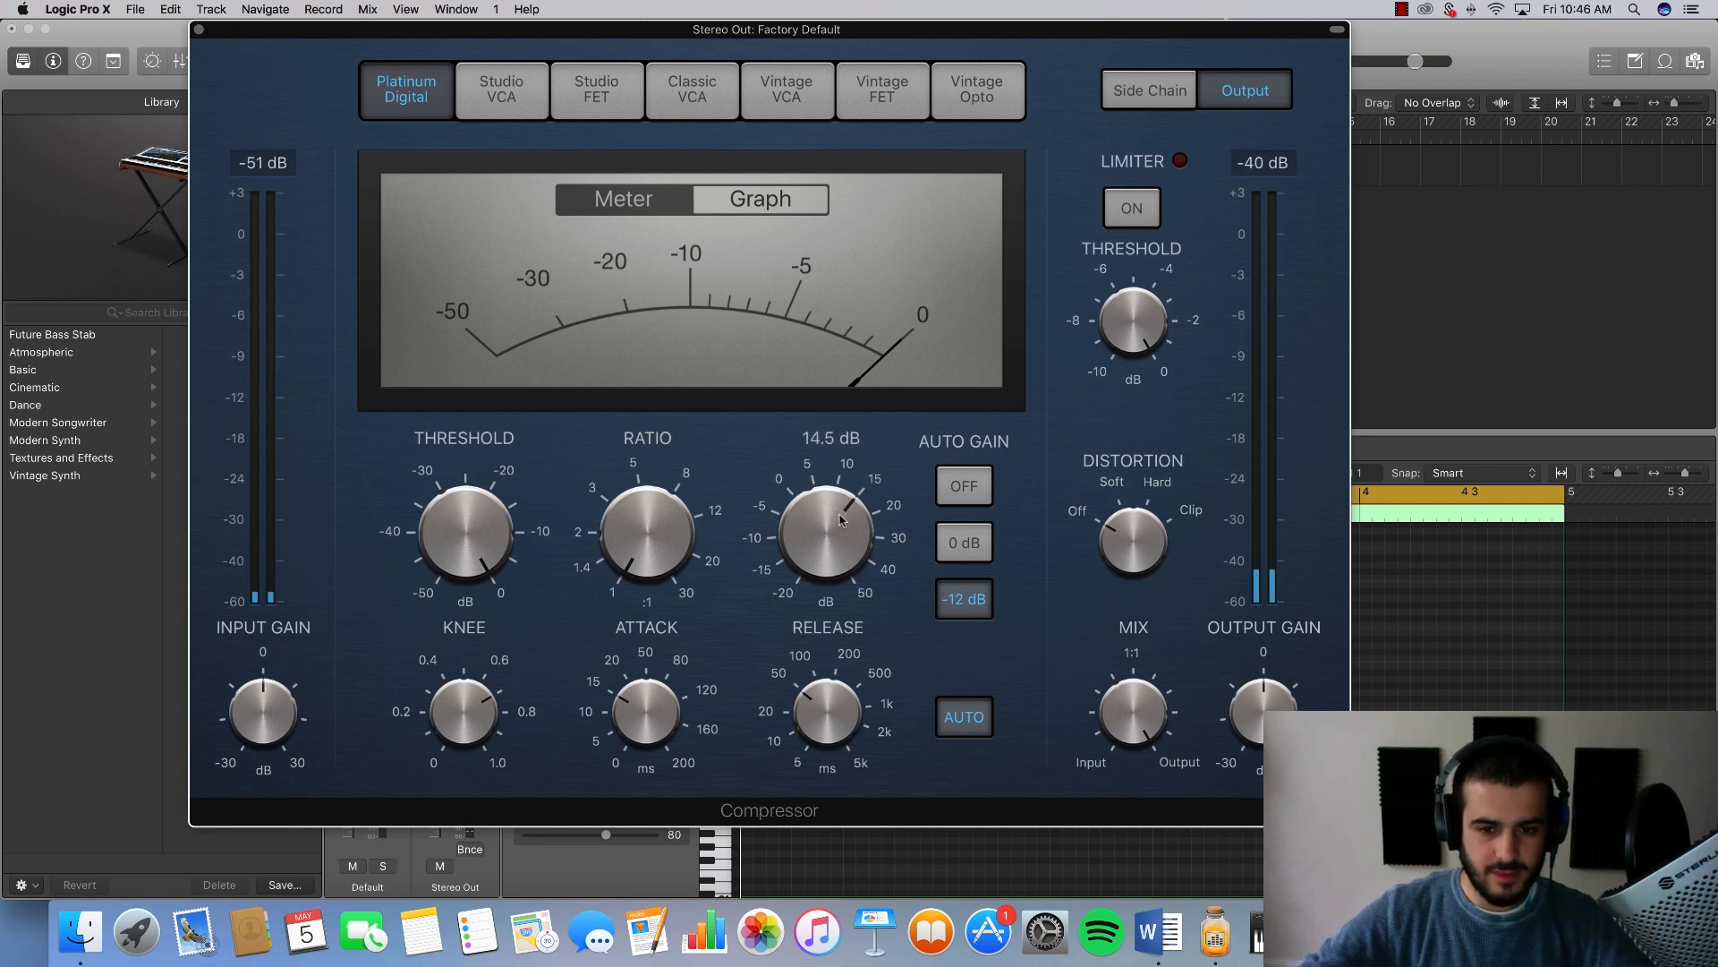
click(199, 31)
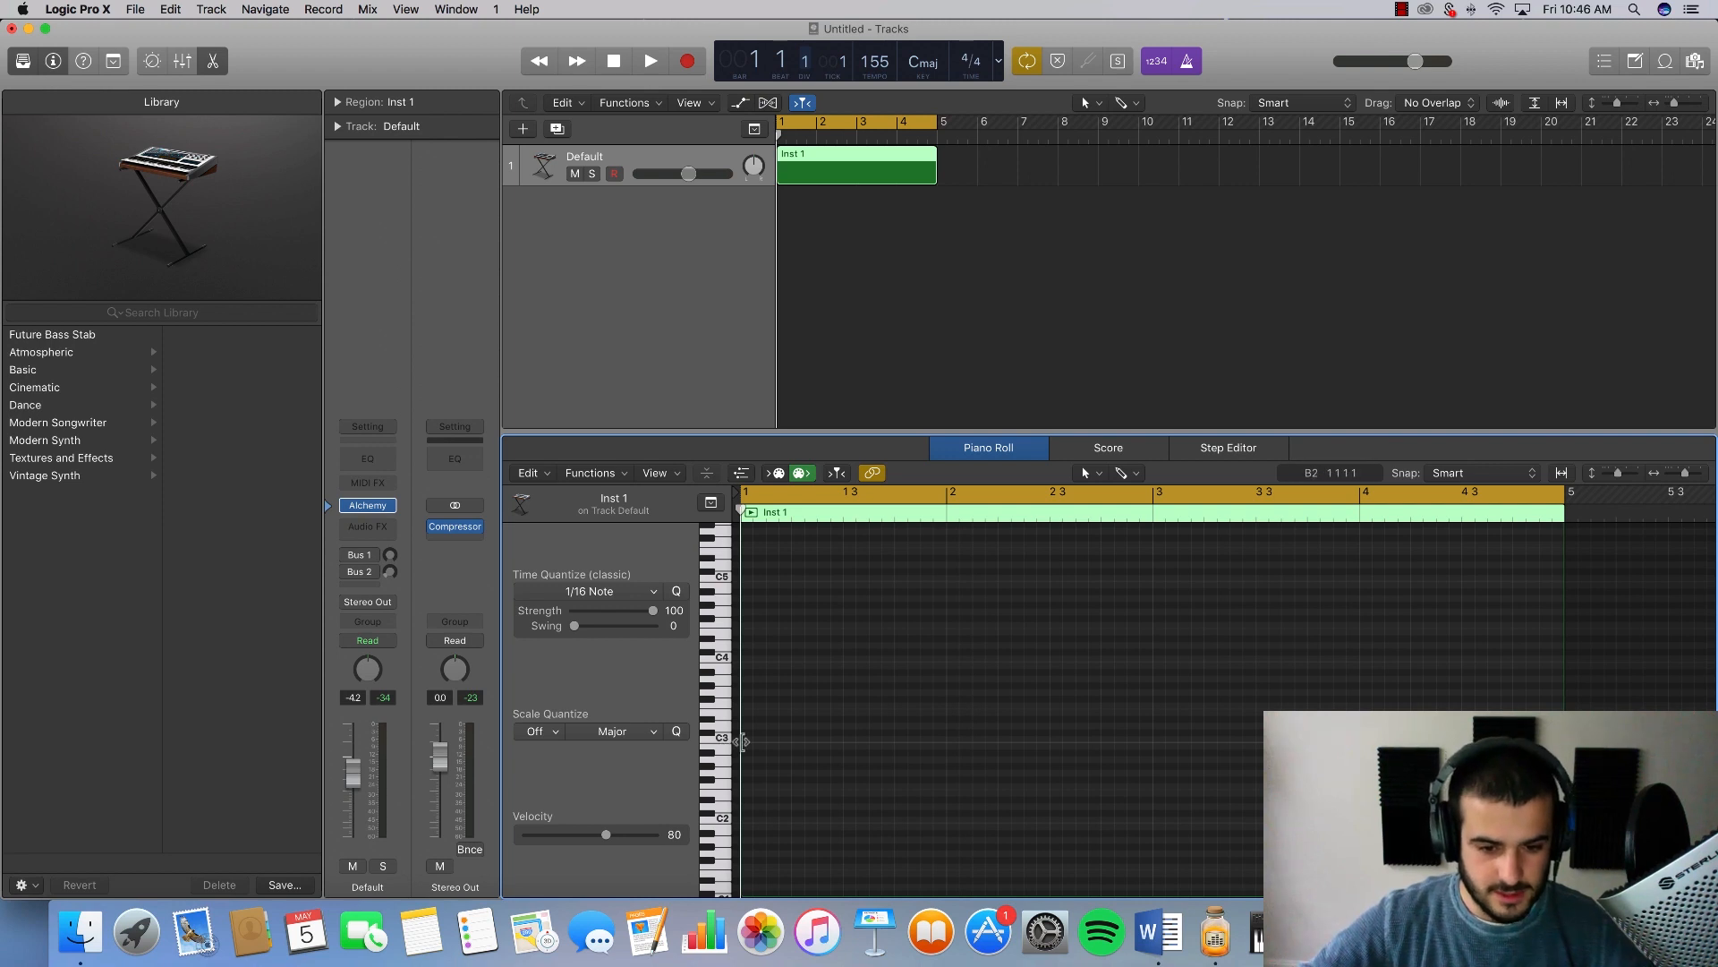
Step: Draw a C3 note at the start of the Inst 1 region and lengthen it to about one beat
click(752, 746)
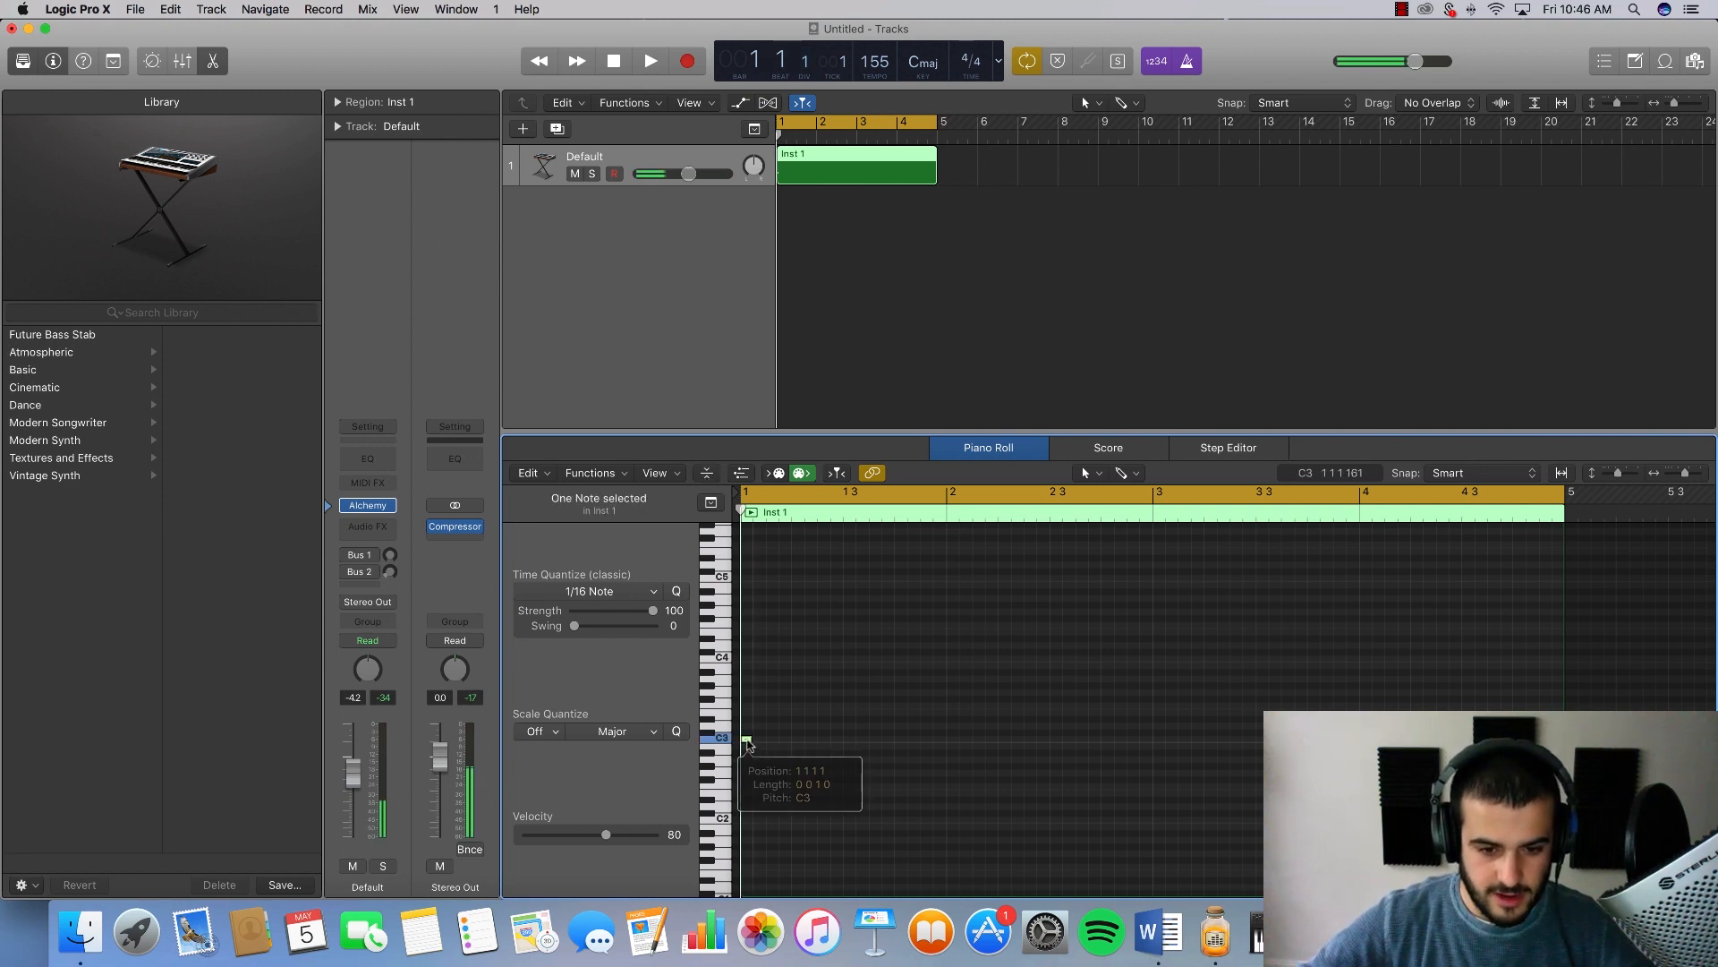
drag(753, 747, 790, 747)
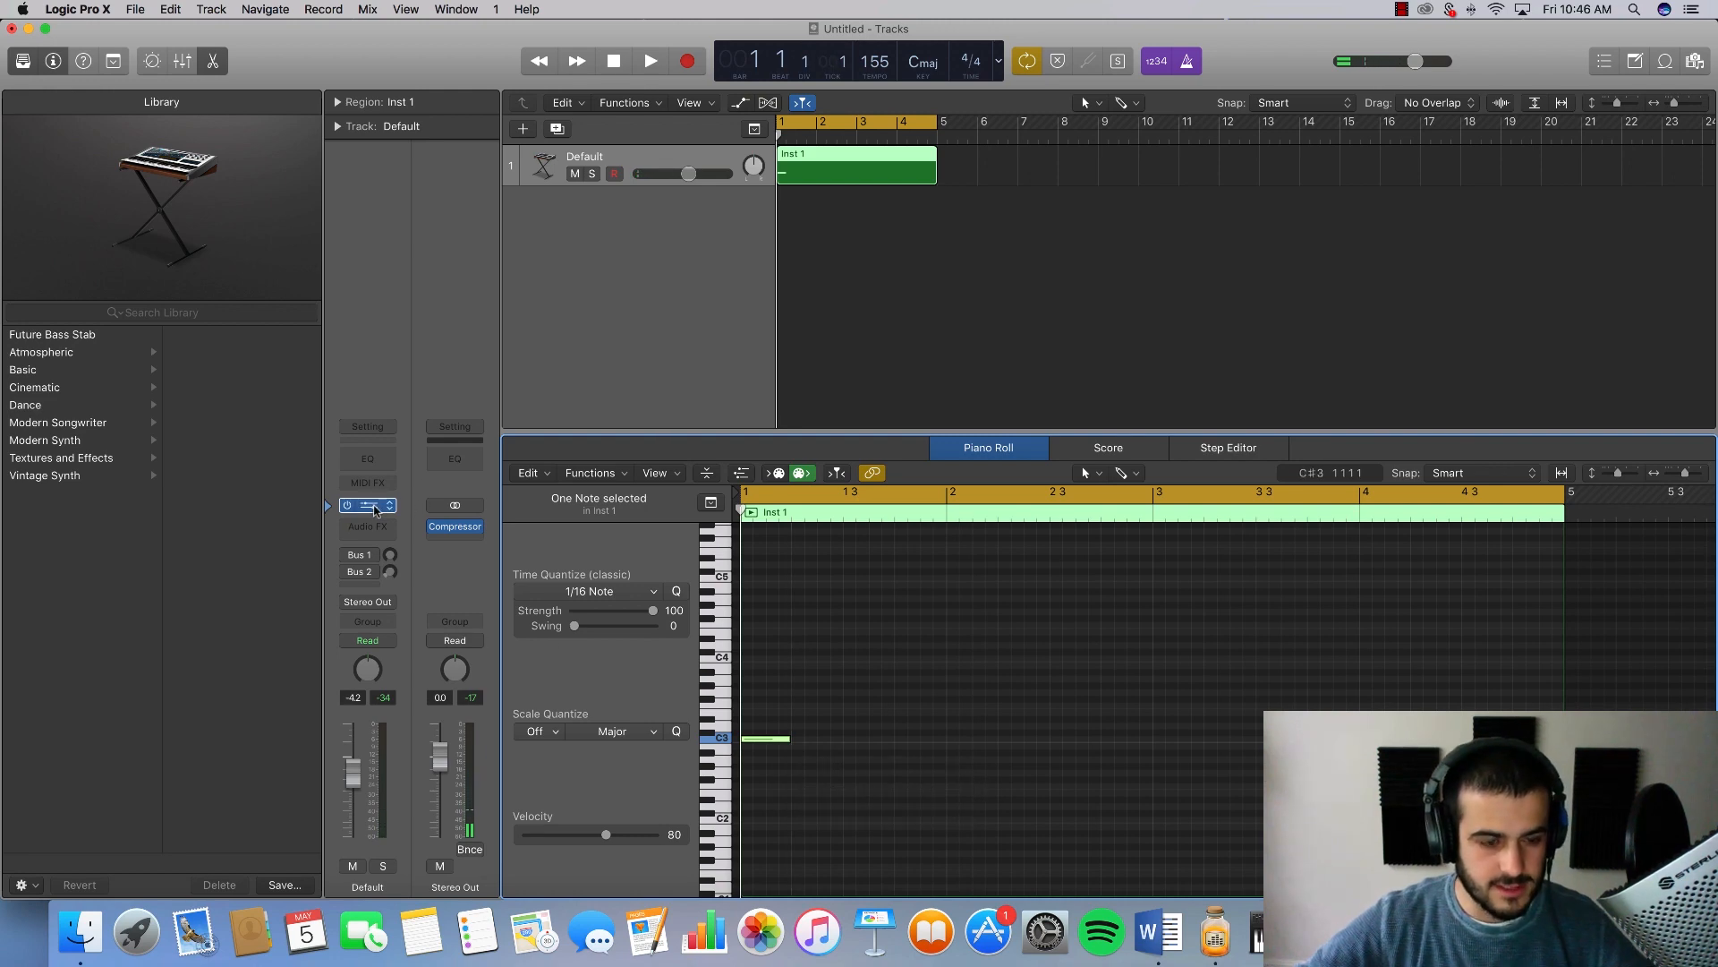
Step: Set Alchemy's source A saw oscillator to 8 unison voices, reduce its detune slightly, and close the synth window
key(v)
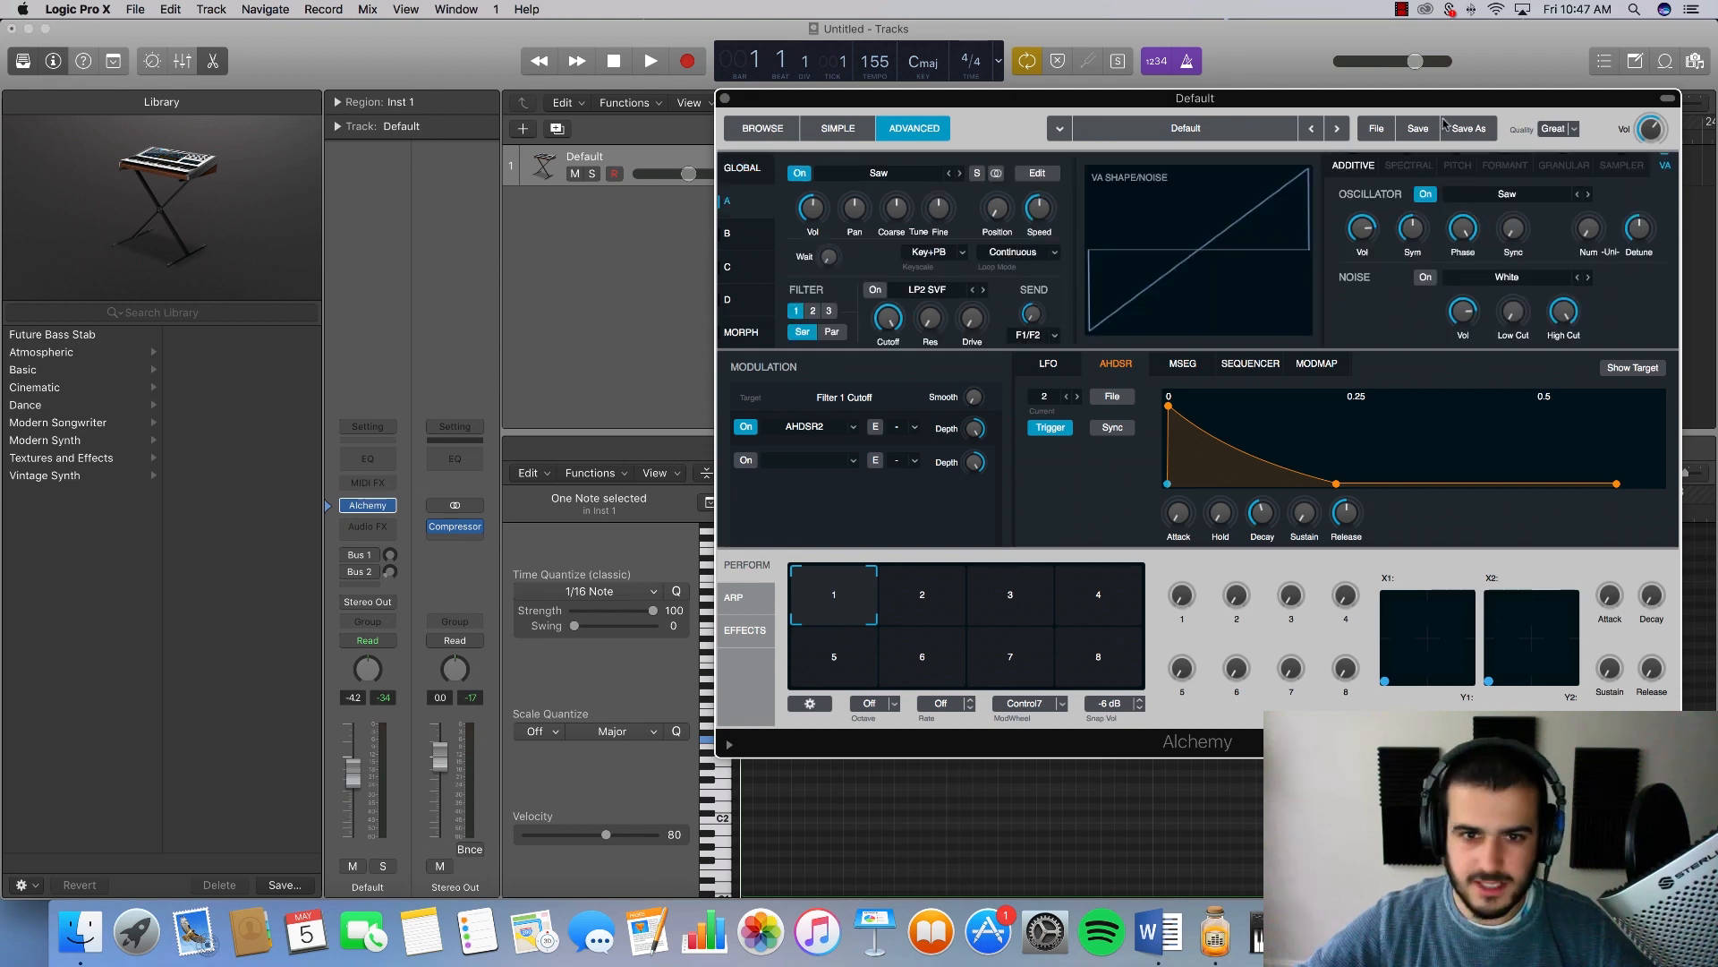
drag(1472, 91, 1323, 93)
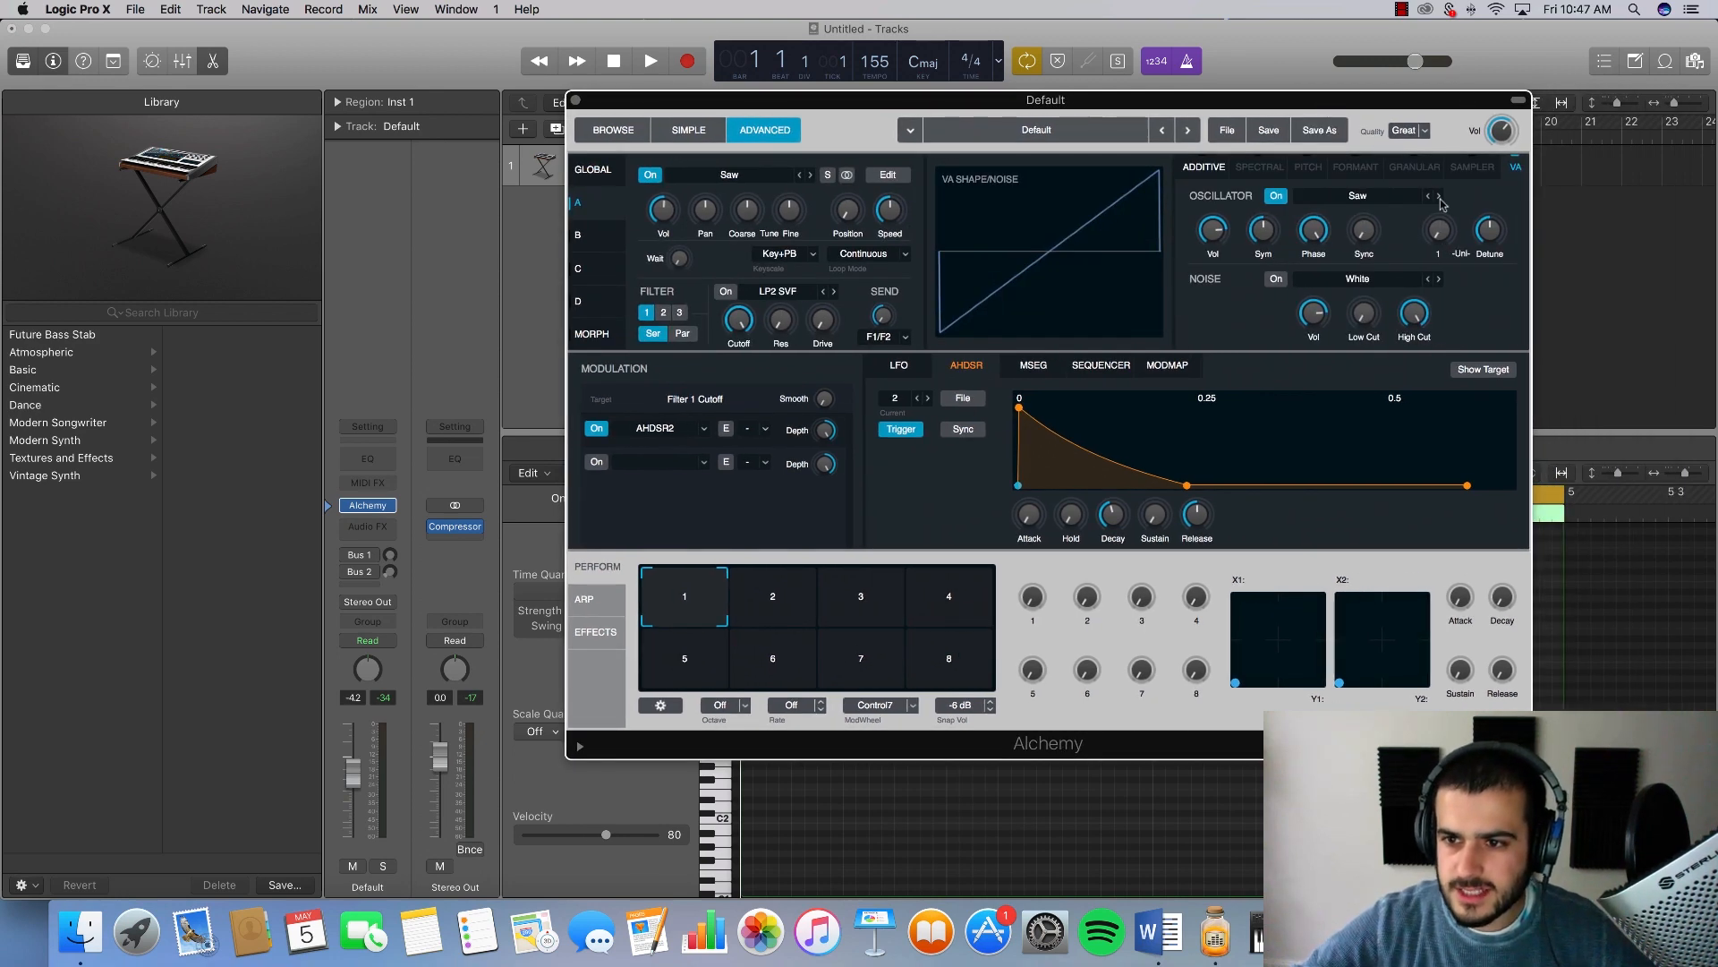
drag(1439, 230, 1441, 153)
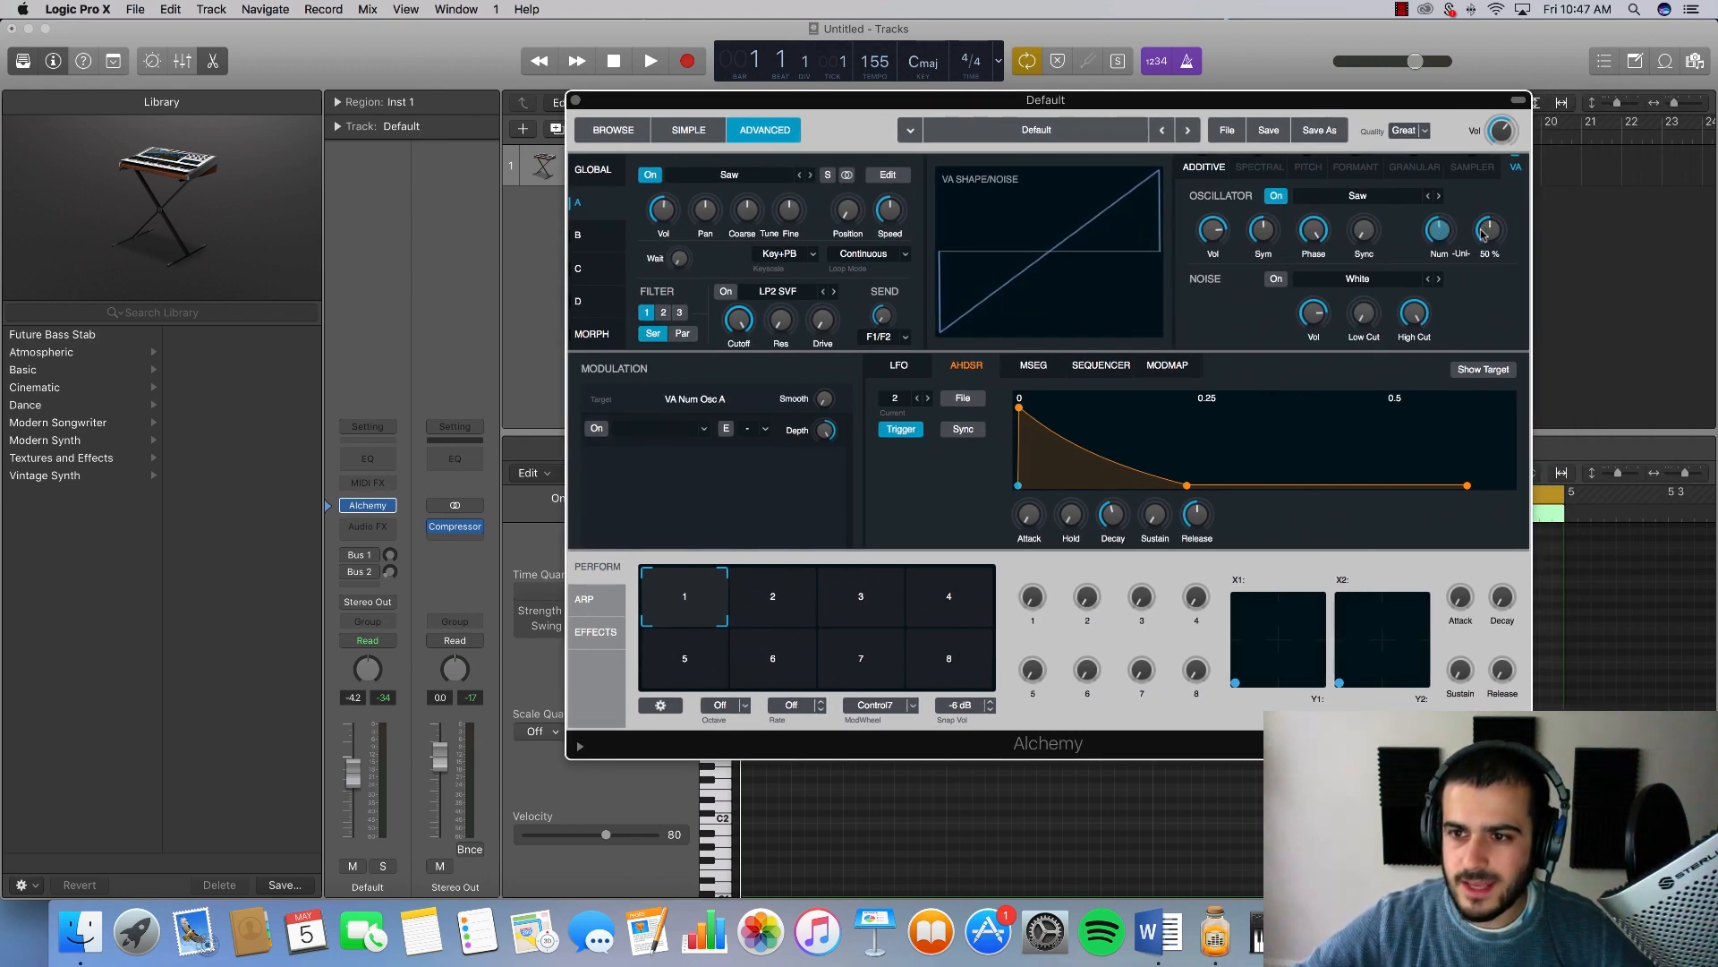
drag(1483, 235, 1477, 240)
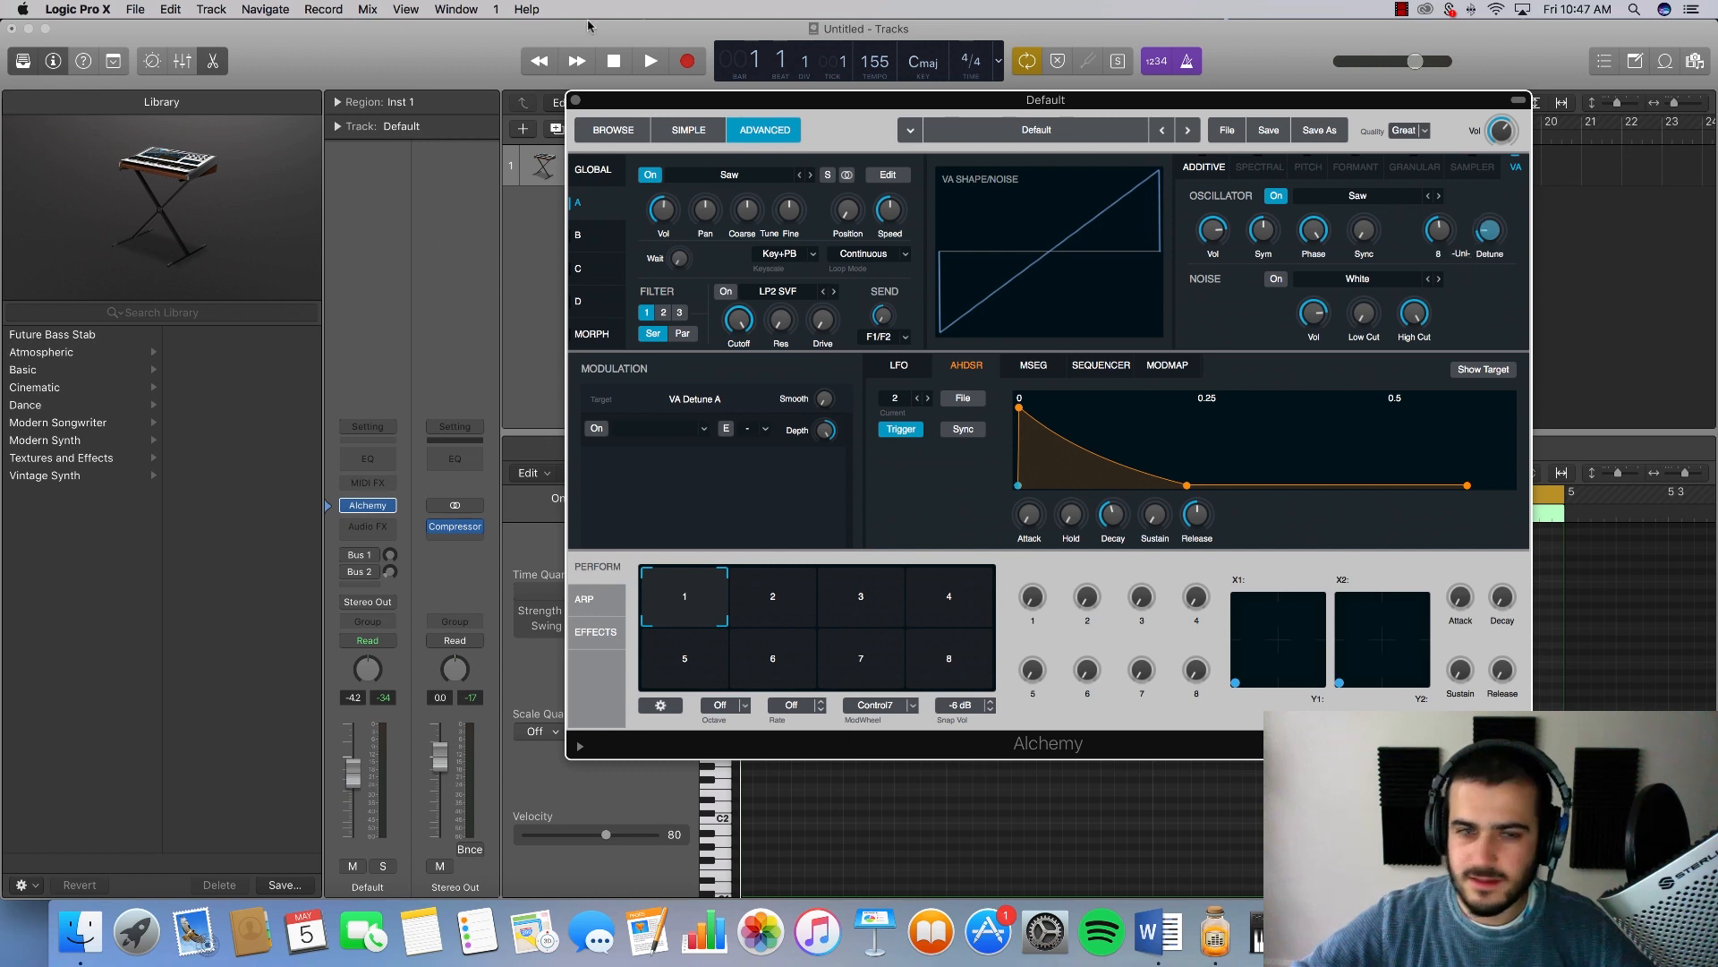
click(575, 101)
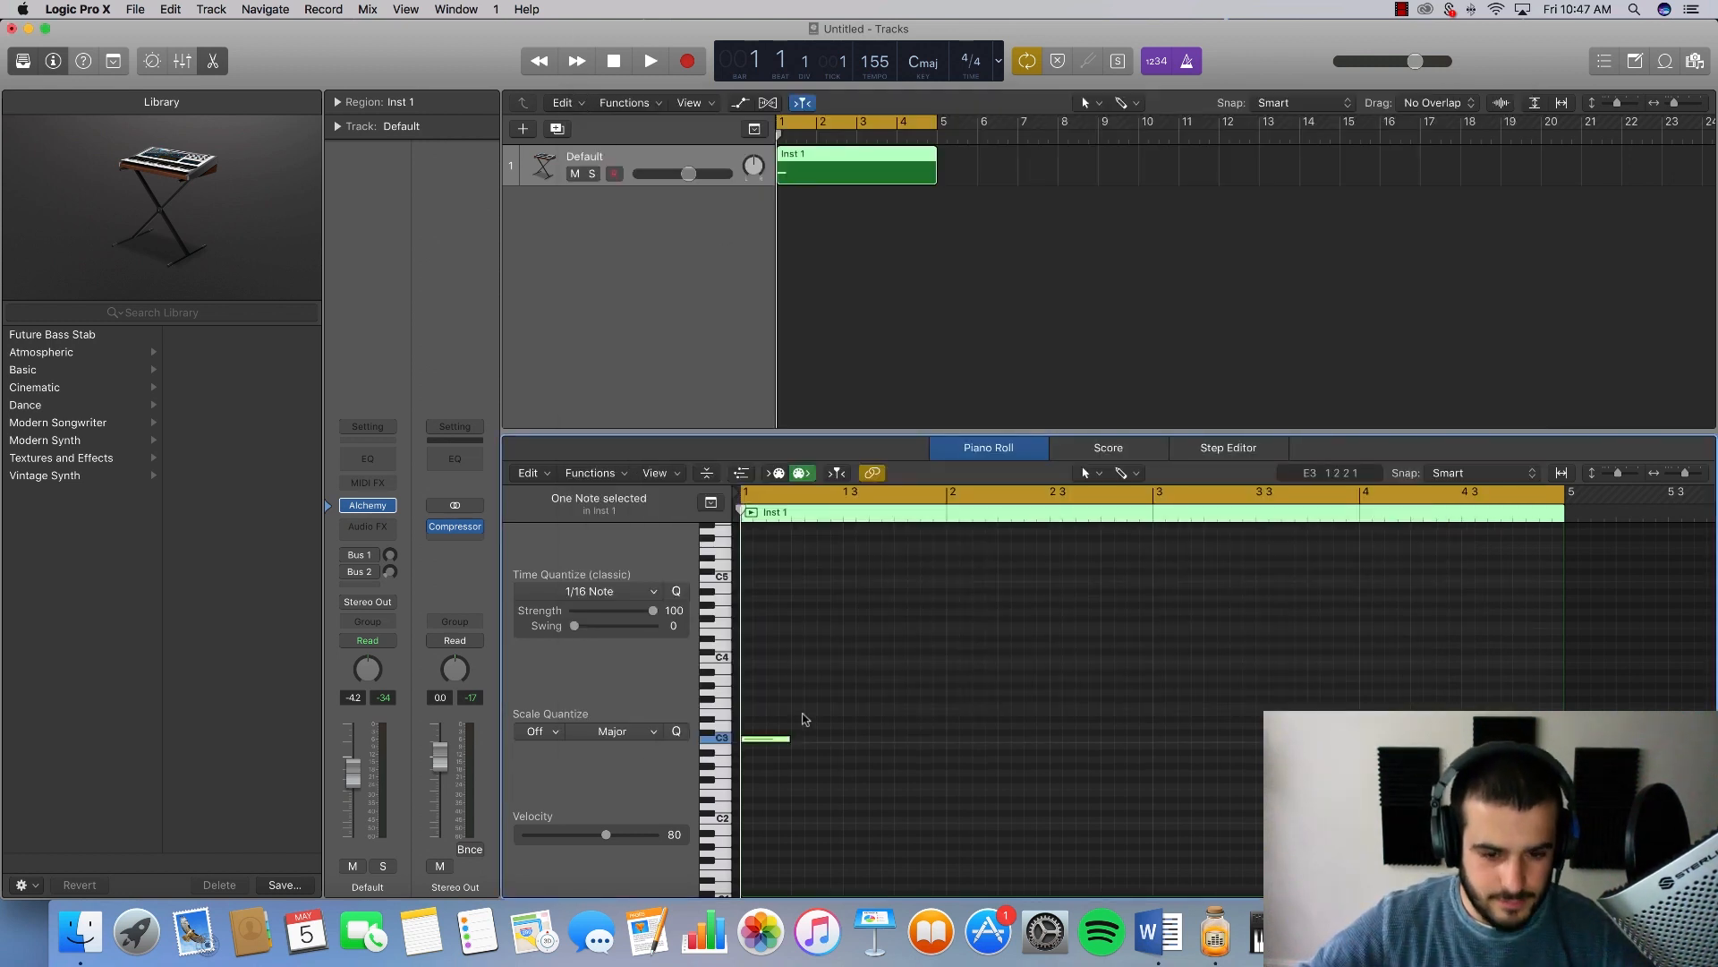
Step: Play back the C3 note and turn off the metronome click
key(space)
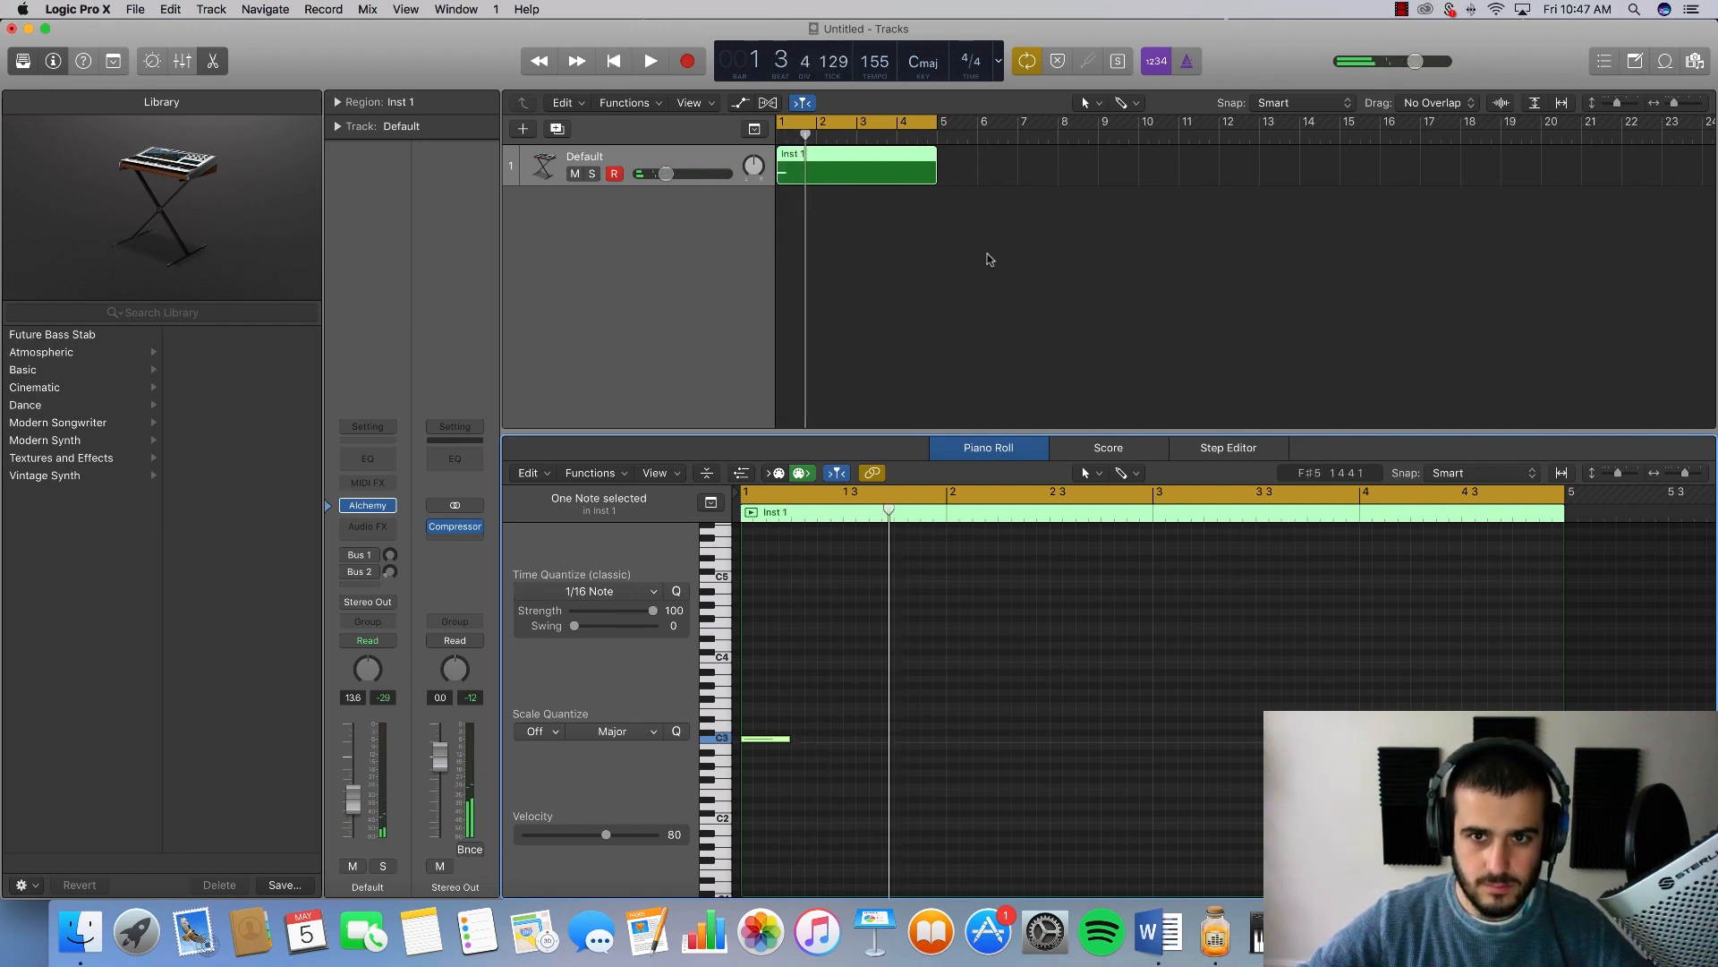
click(1186, 59)
key(space)
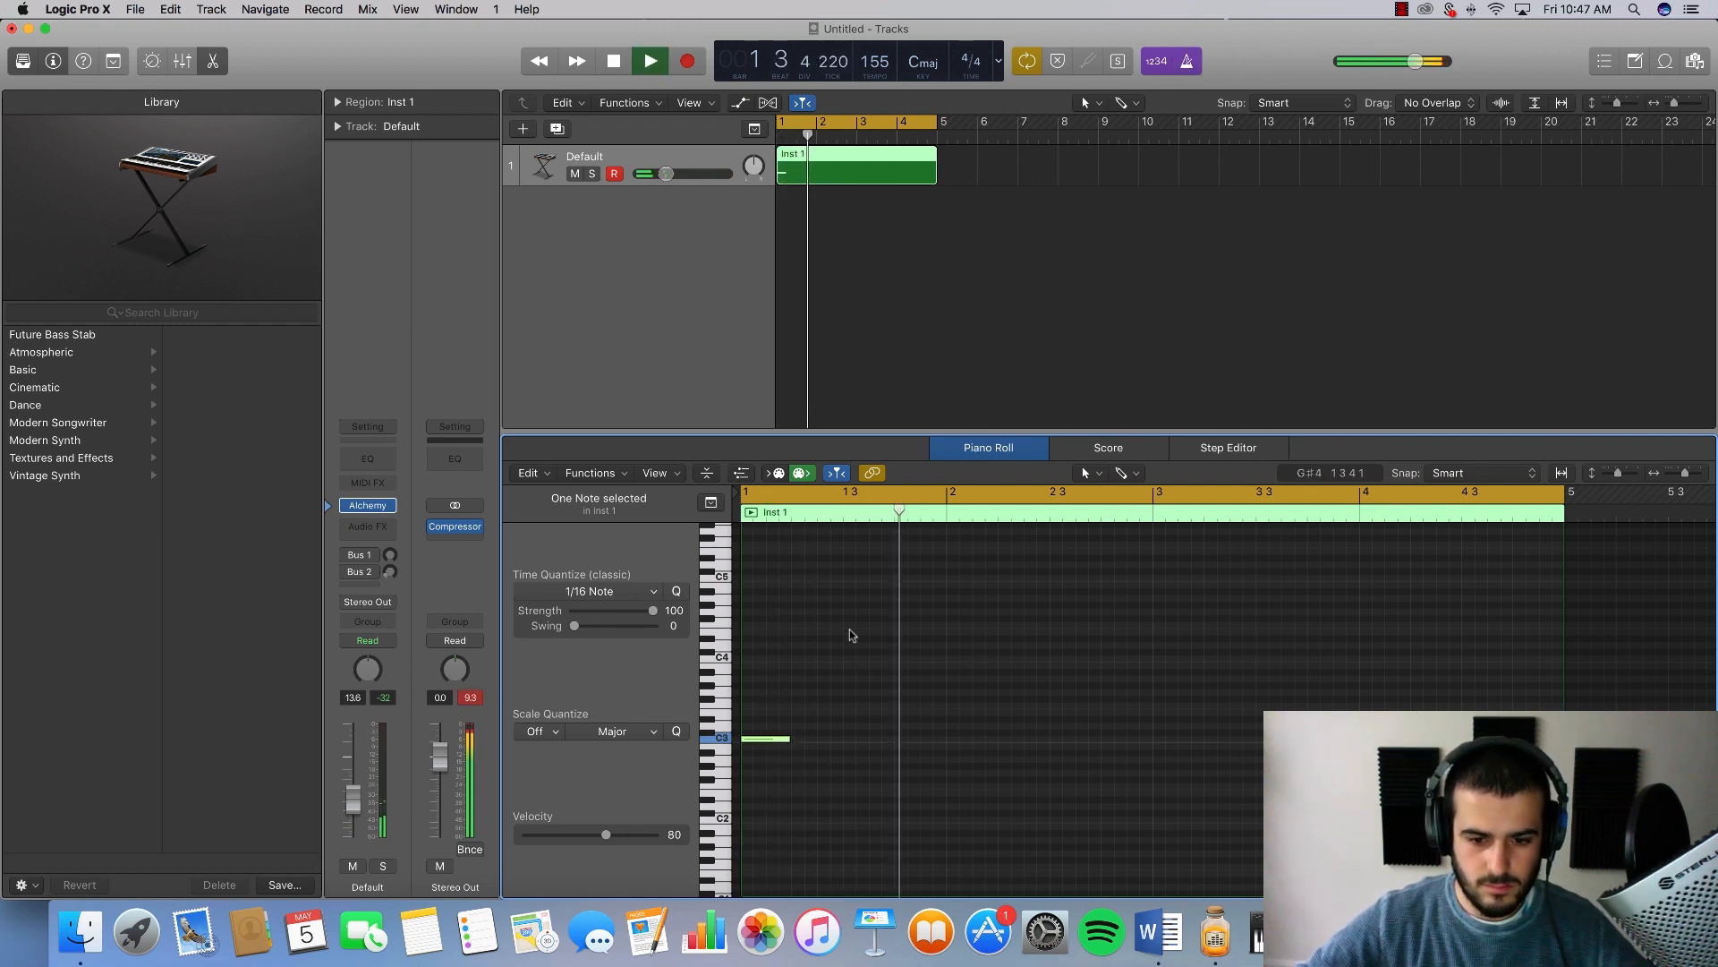
key(space)
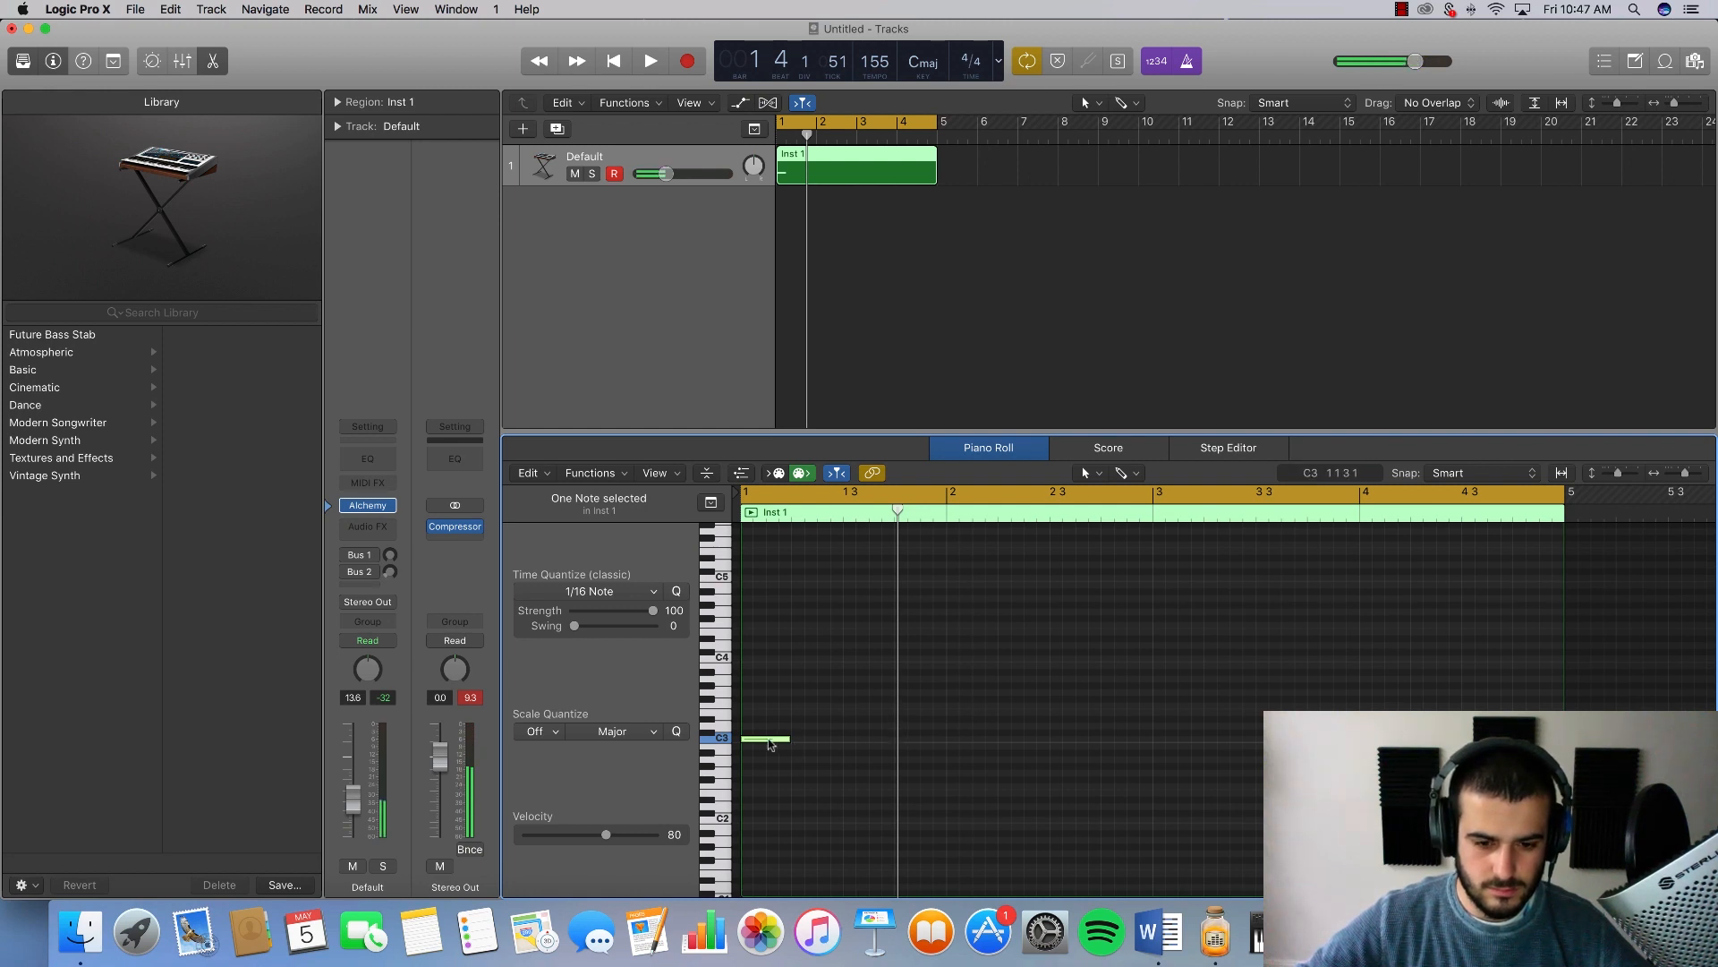
Step: Lower the first note to G2 and add one-beat notes G#2 at 1 4 1 1 and A#2 at 2 3 1 1
drag(770, 744, 767, 777)
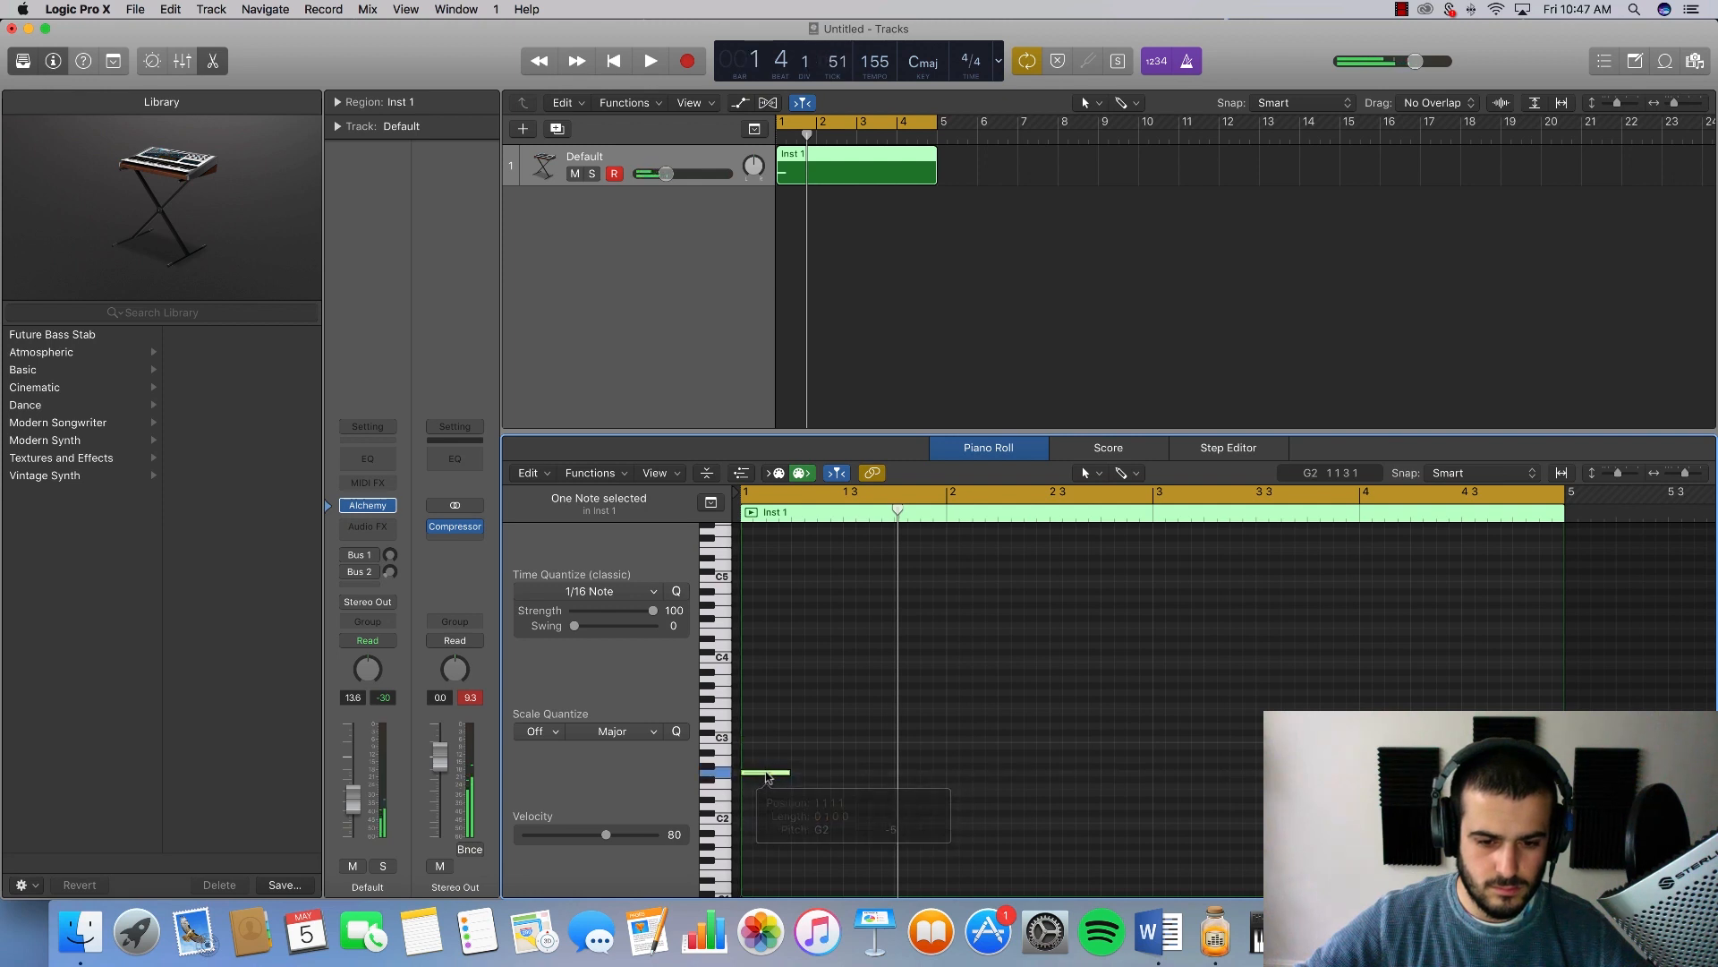
click(899, 767)
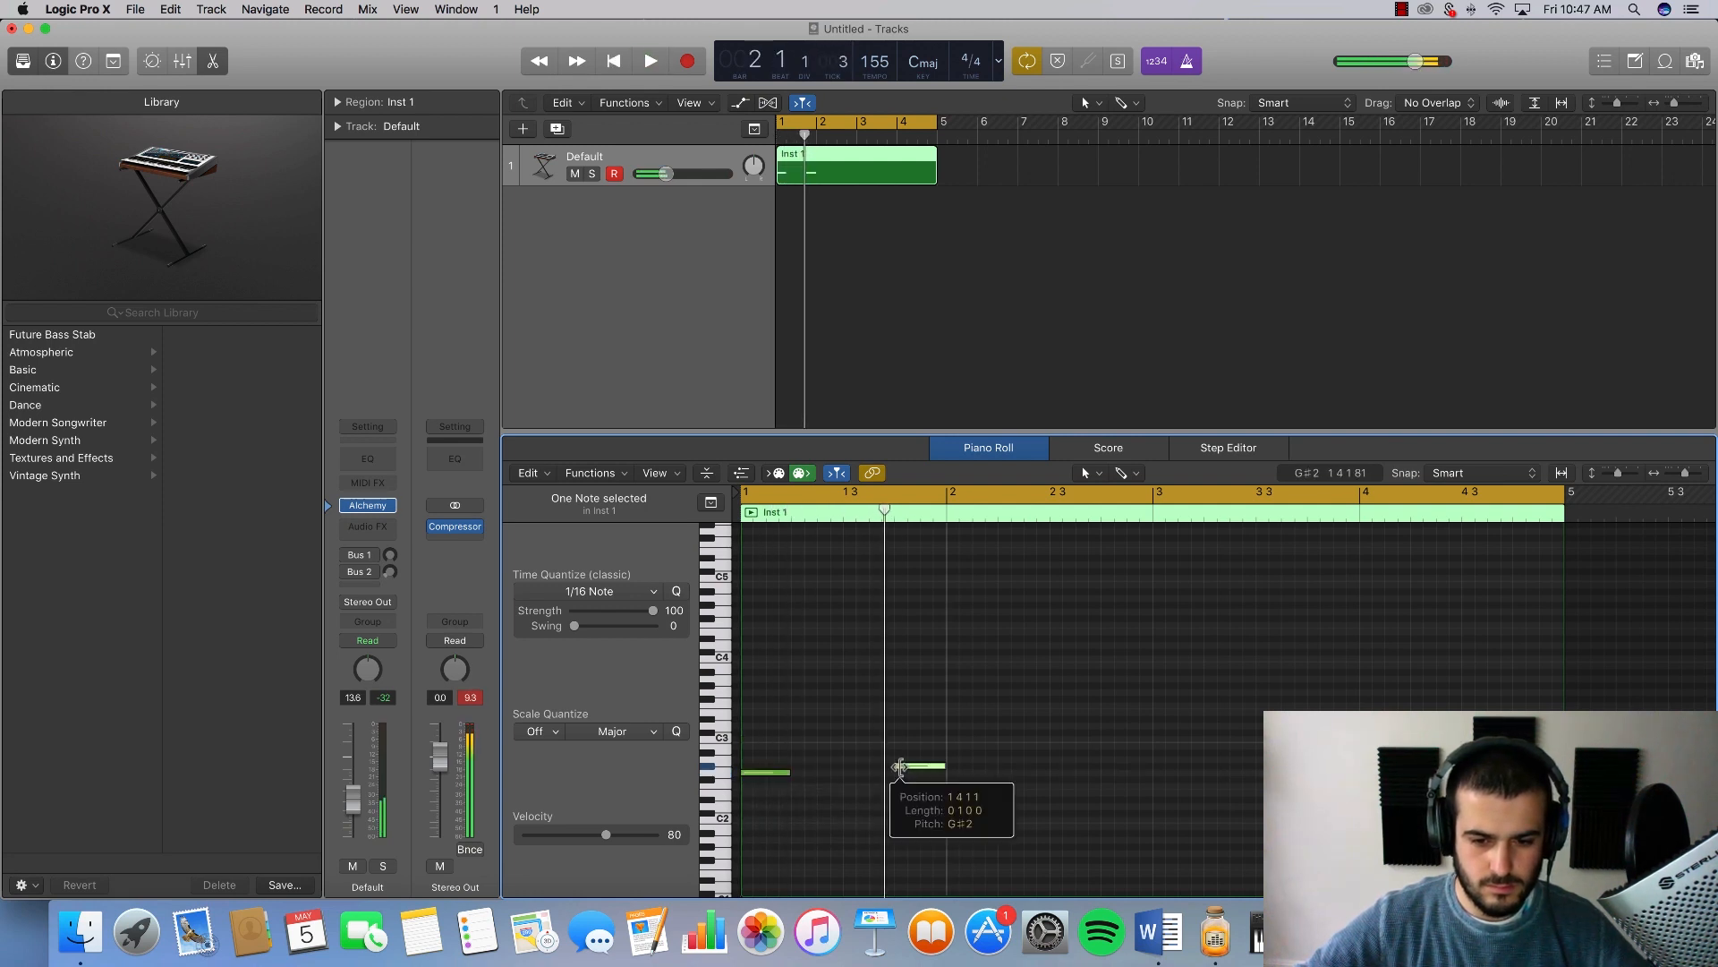
click(1193, 61)
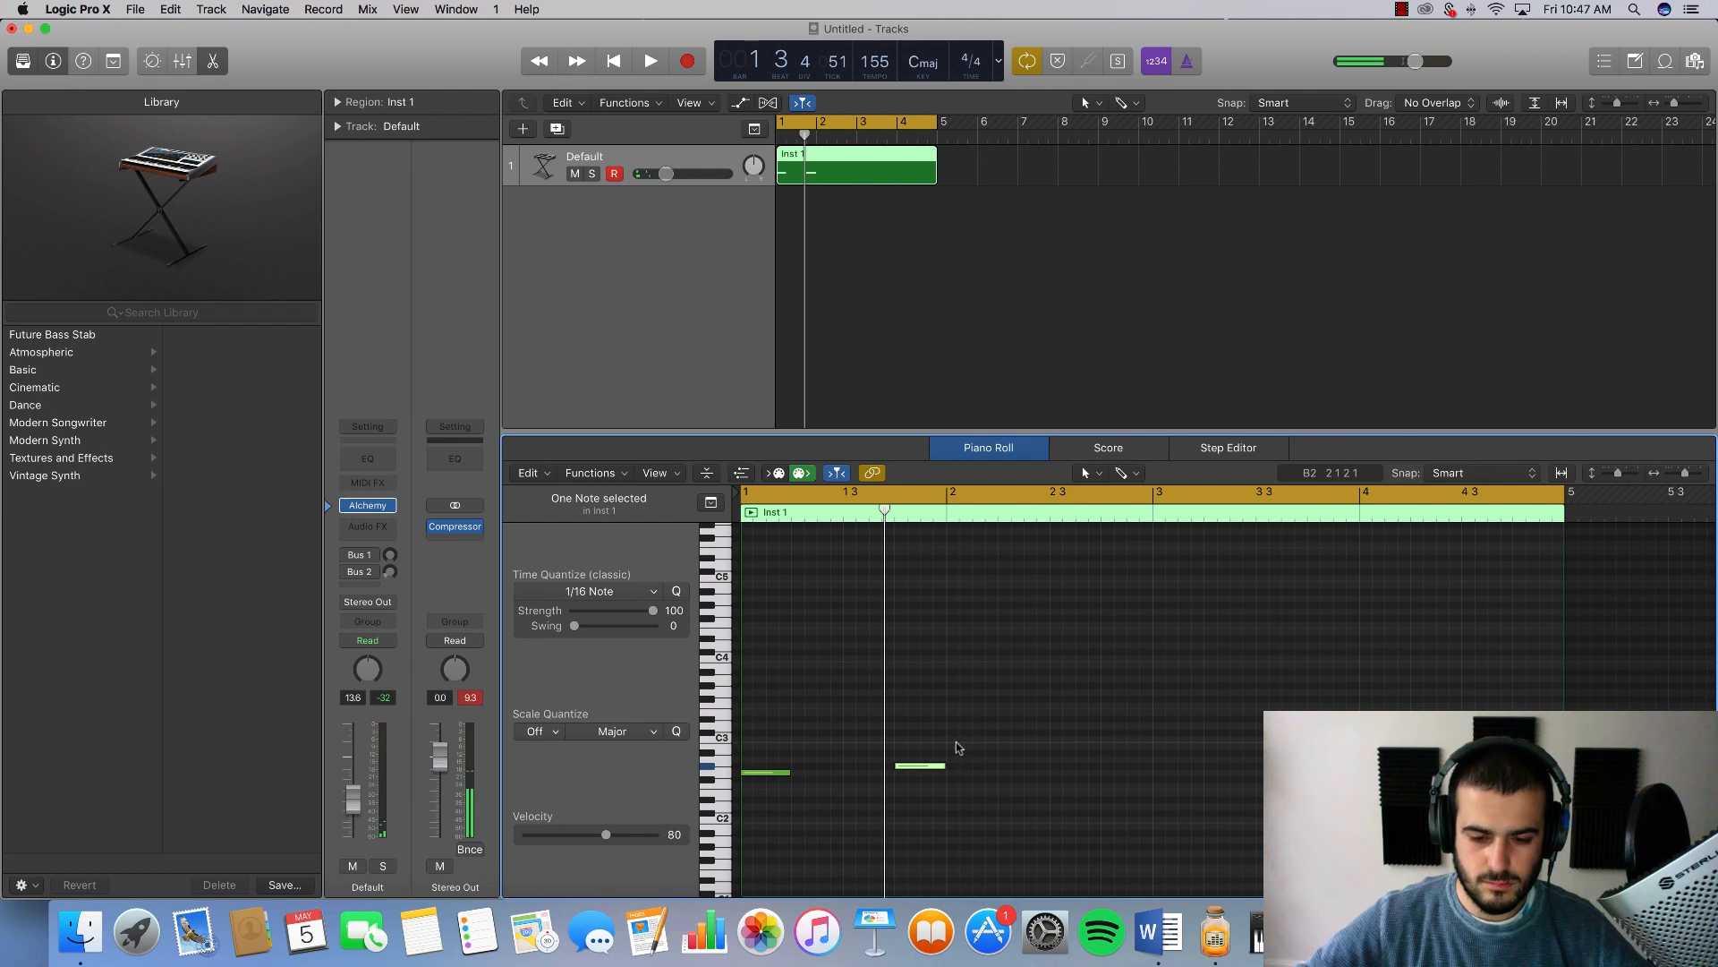
click(1055, 760)
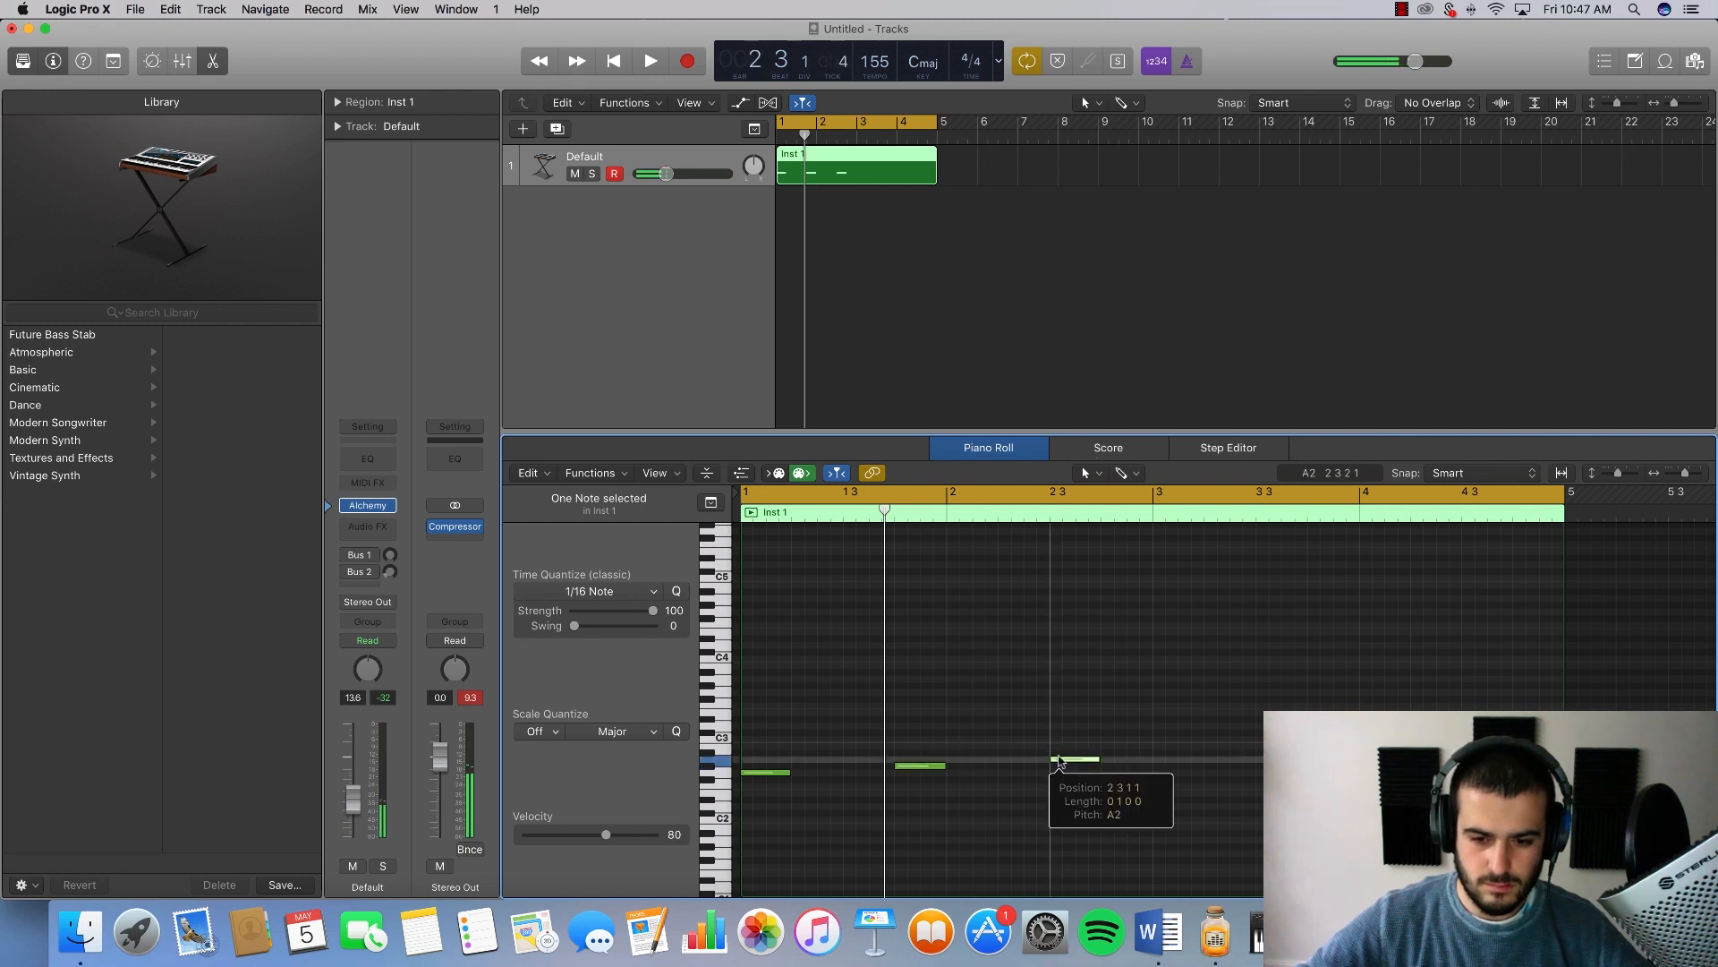
drag(1059, 761, 1059, 757)
Step: Play back the three notes and move the A#2 note to the start of bar 3
key(space)
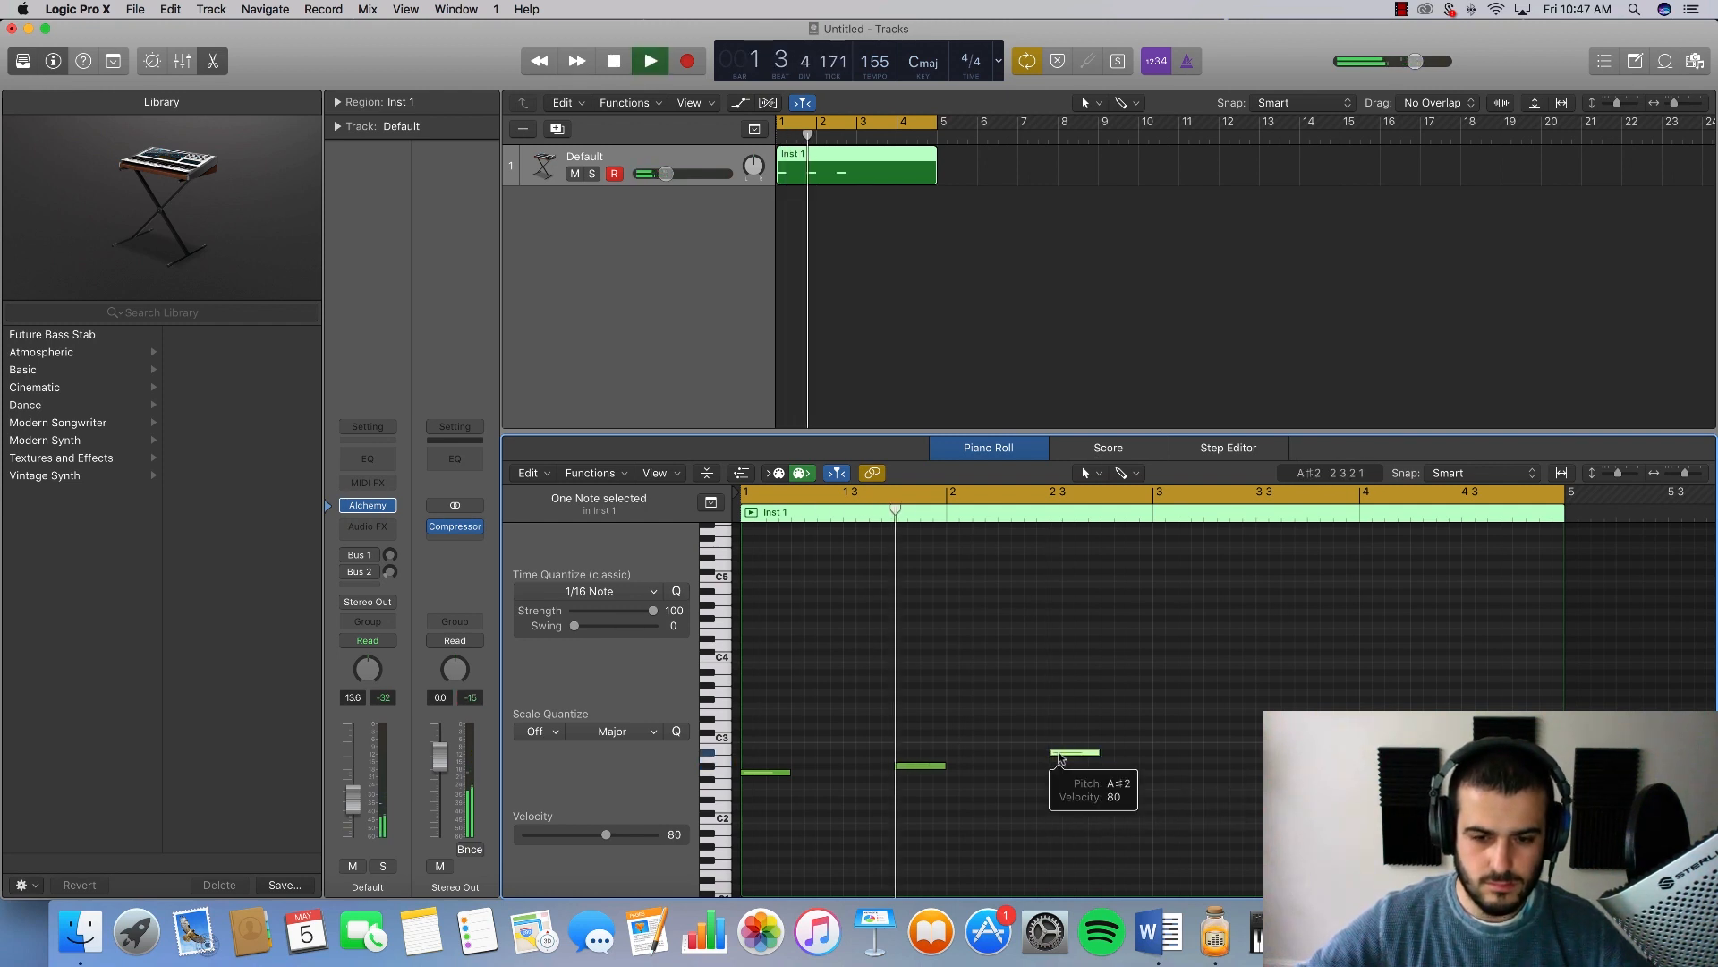
key(space)
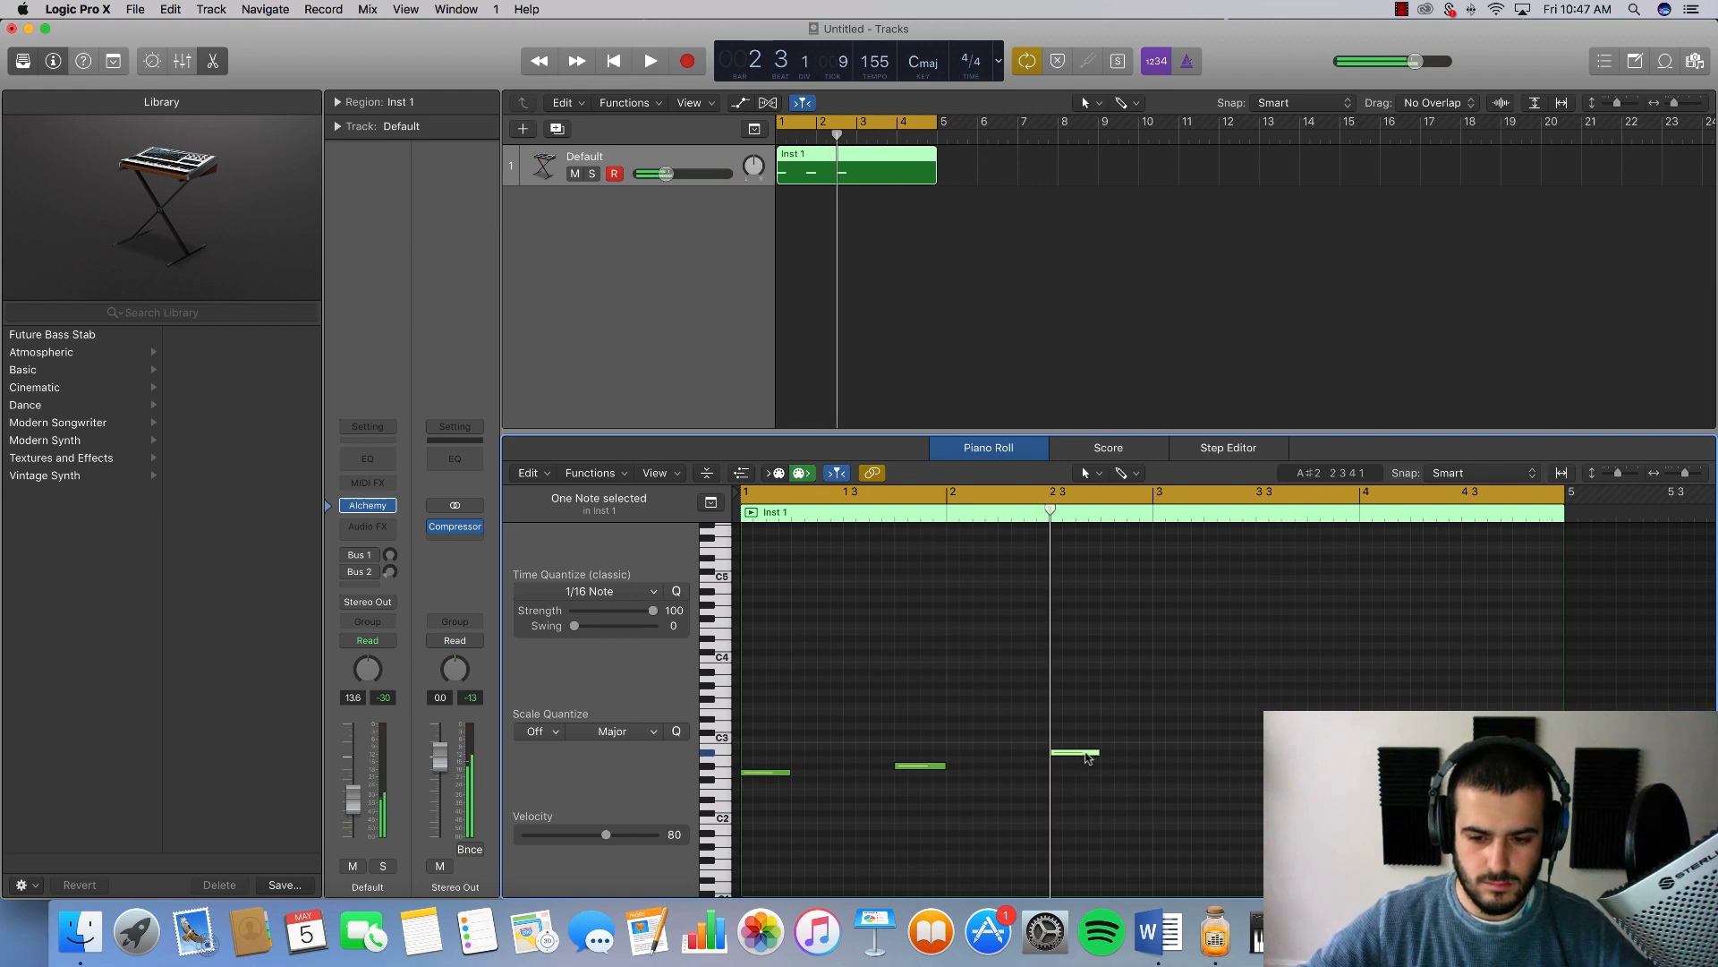
drag(1083, 763, 1187, 763)
scroll(1210, 749, down, 1)
scroll(1210, 748, down, 1)
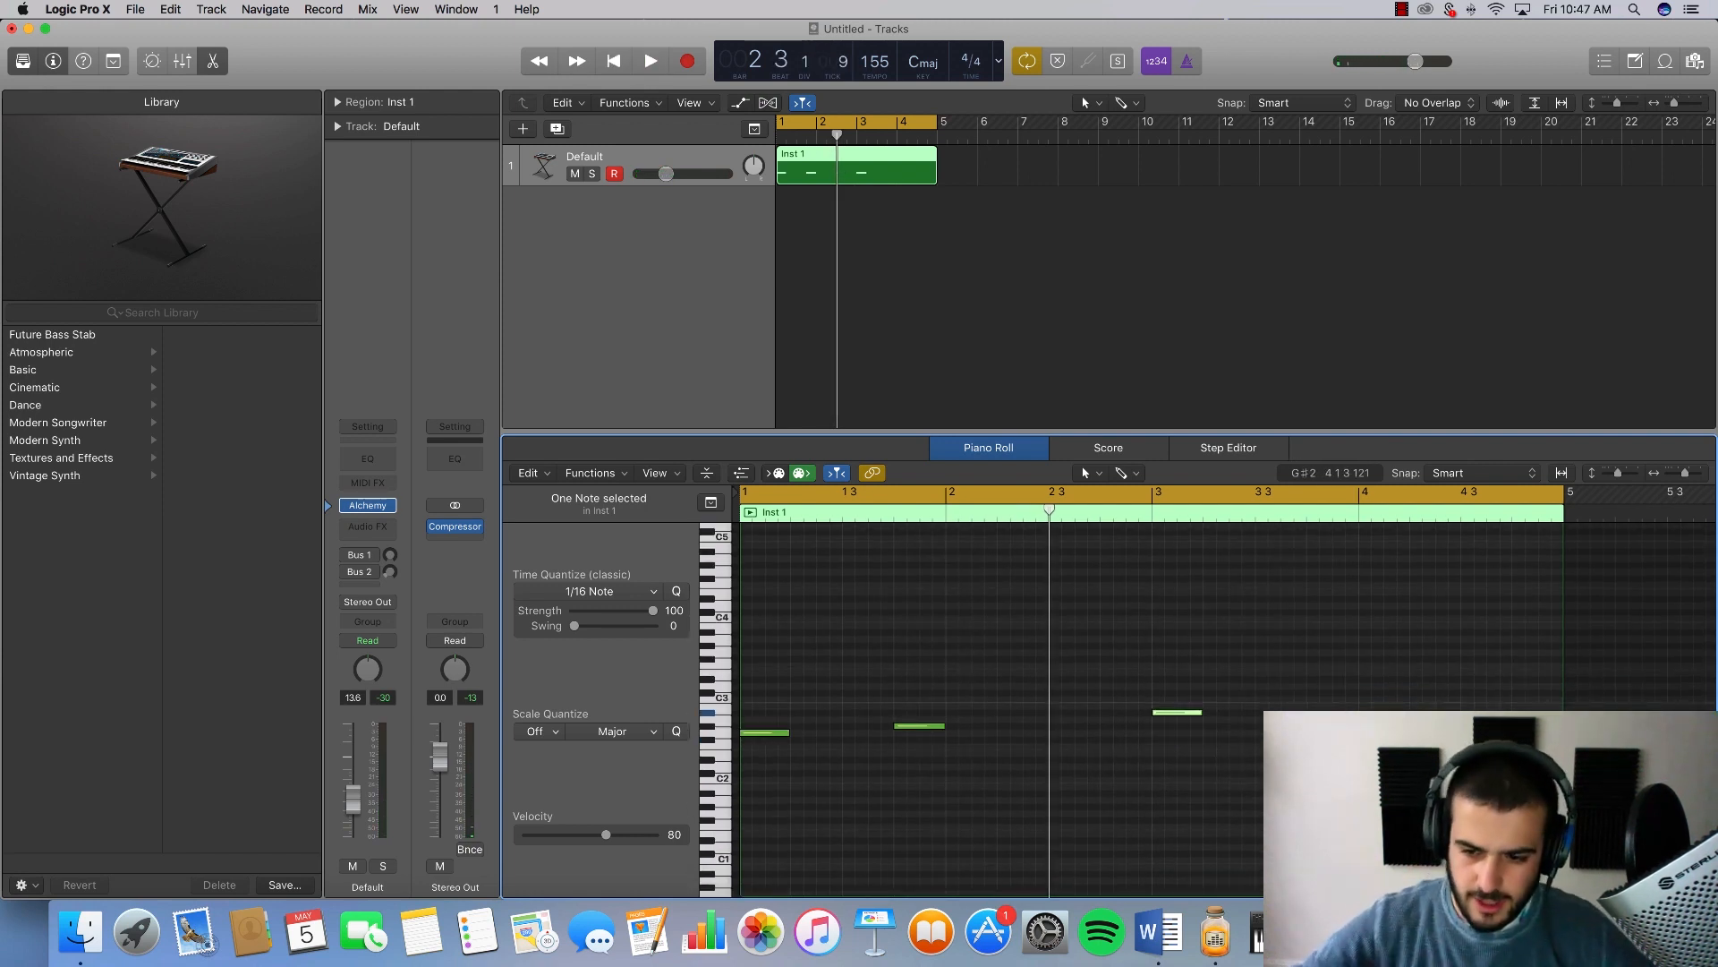
click(1287, 753)
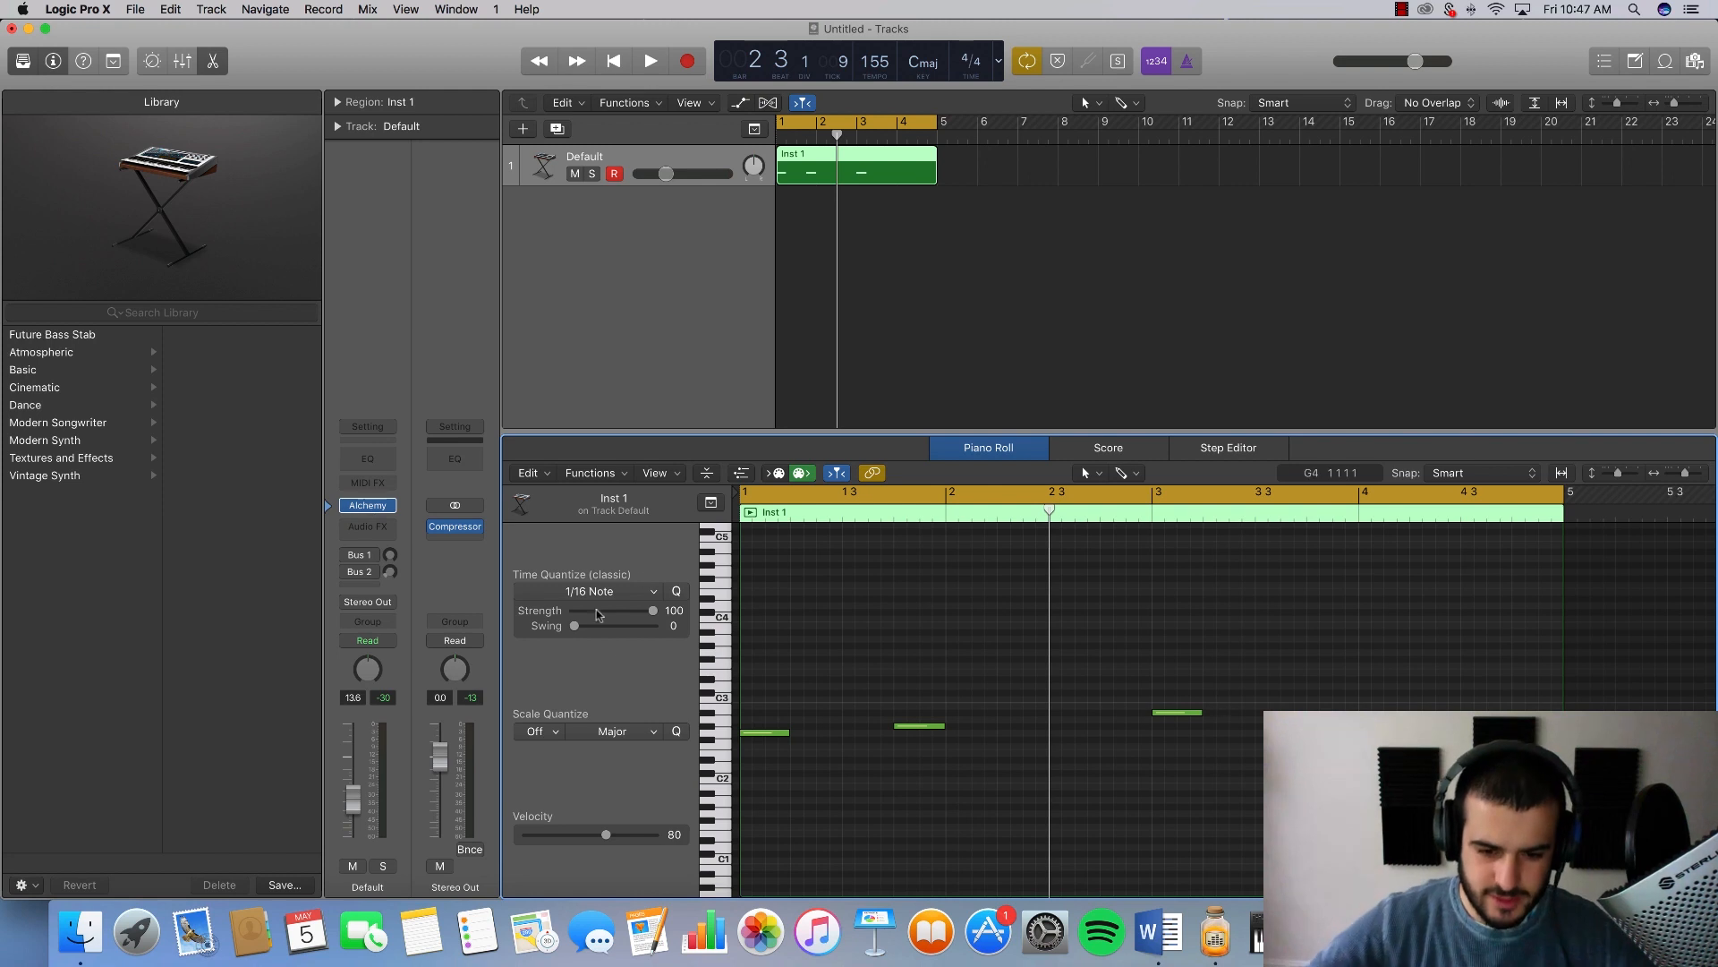
Step: Audition the first note and play back the three-note sequence
click(766, 734)
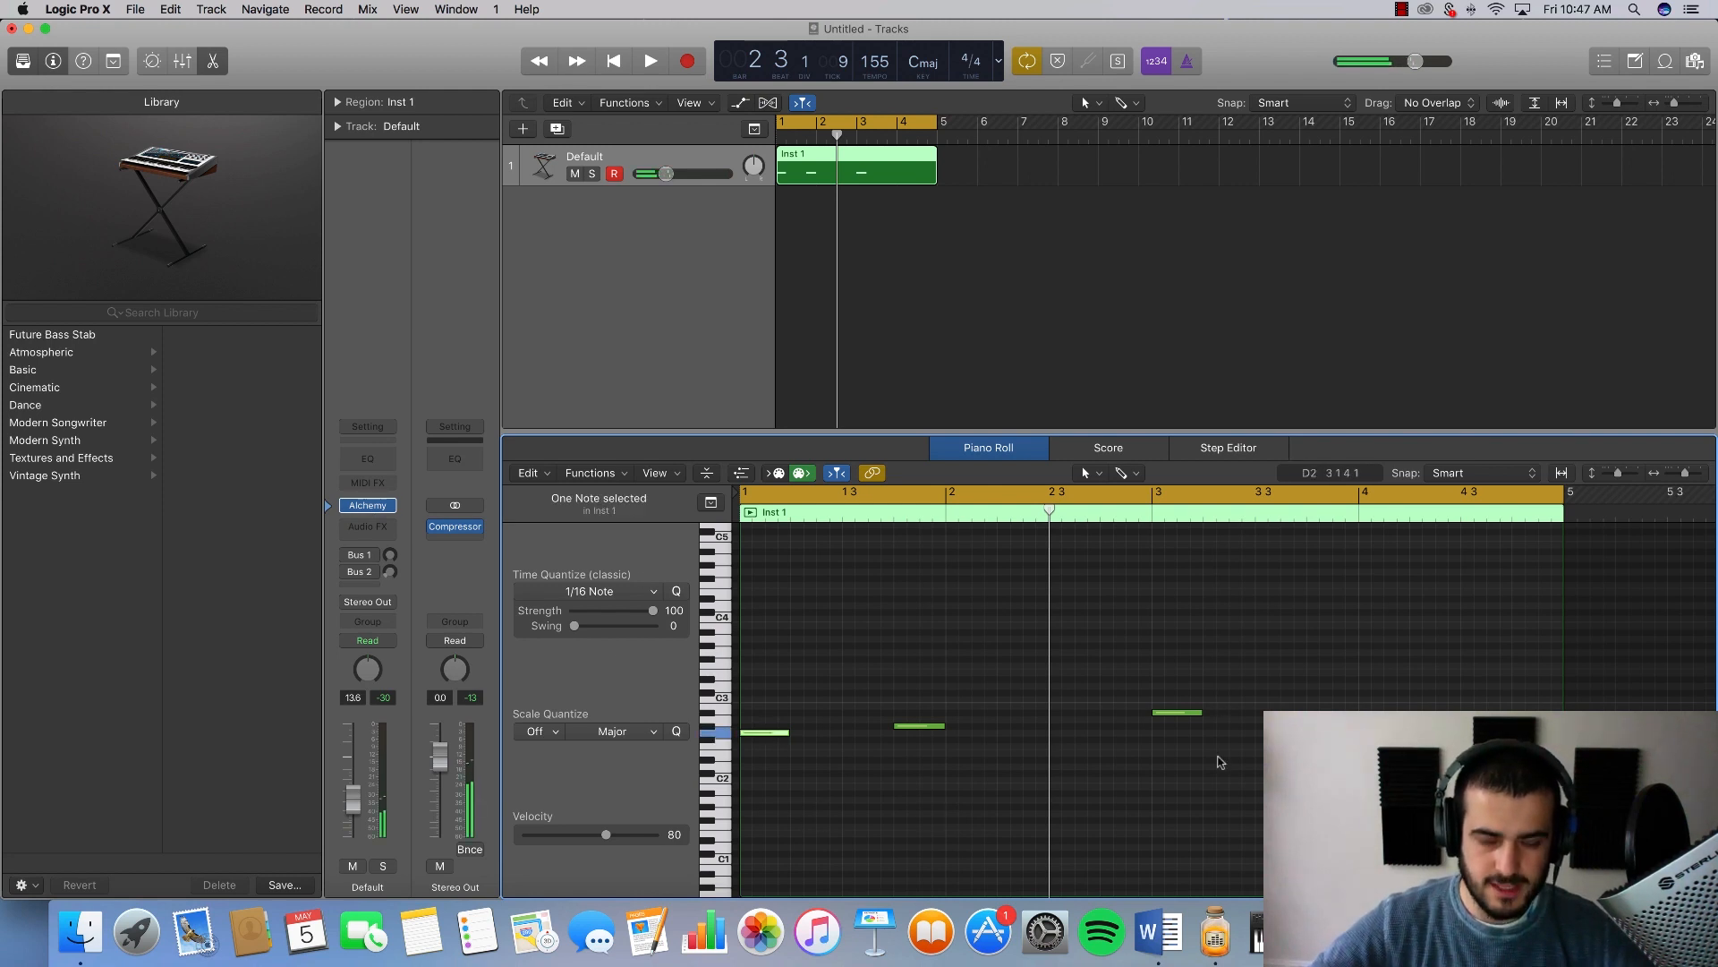
mouse_move(779, 736)
mouse_down()
mouse_move(780, 698)
mouse_move(781, 734)
mouse_up()
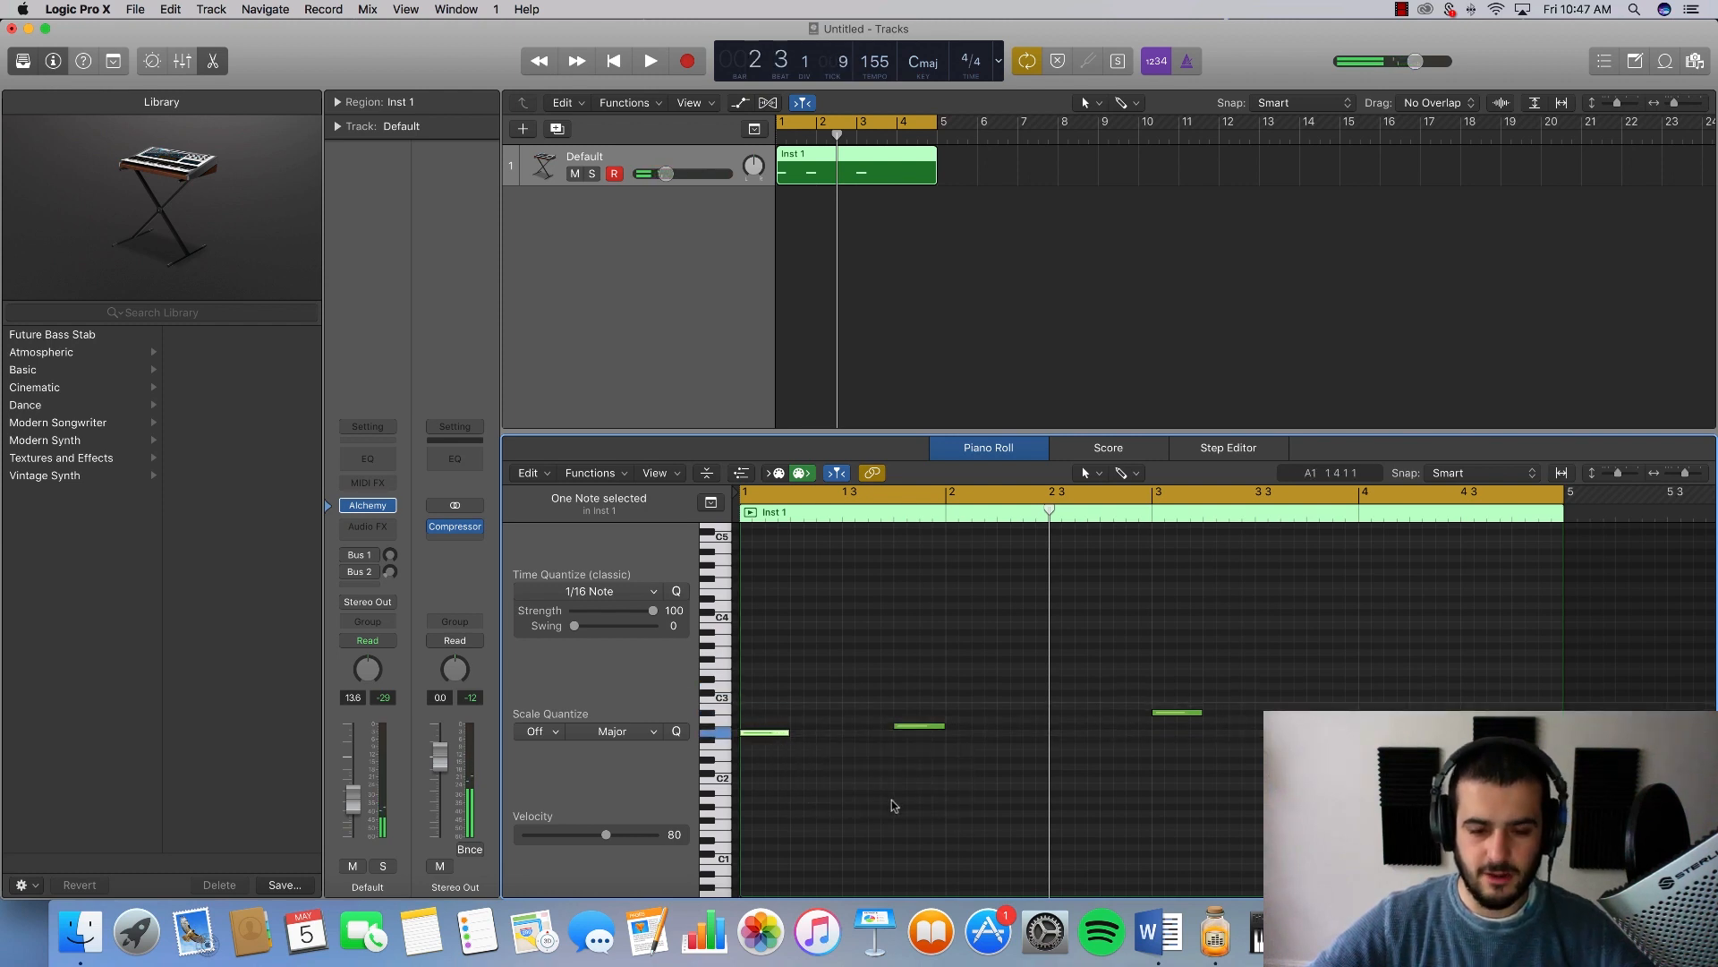
key(space)
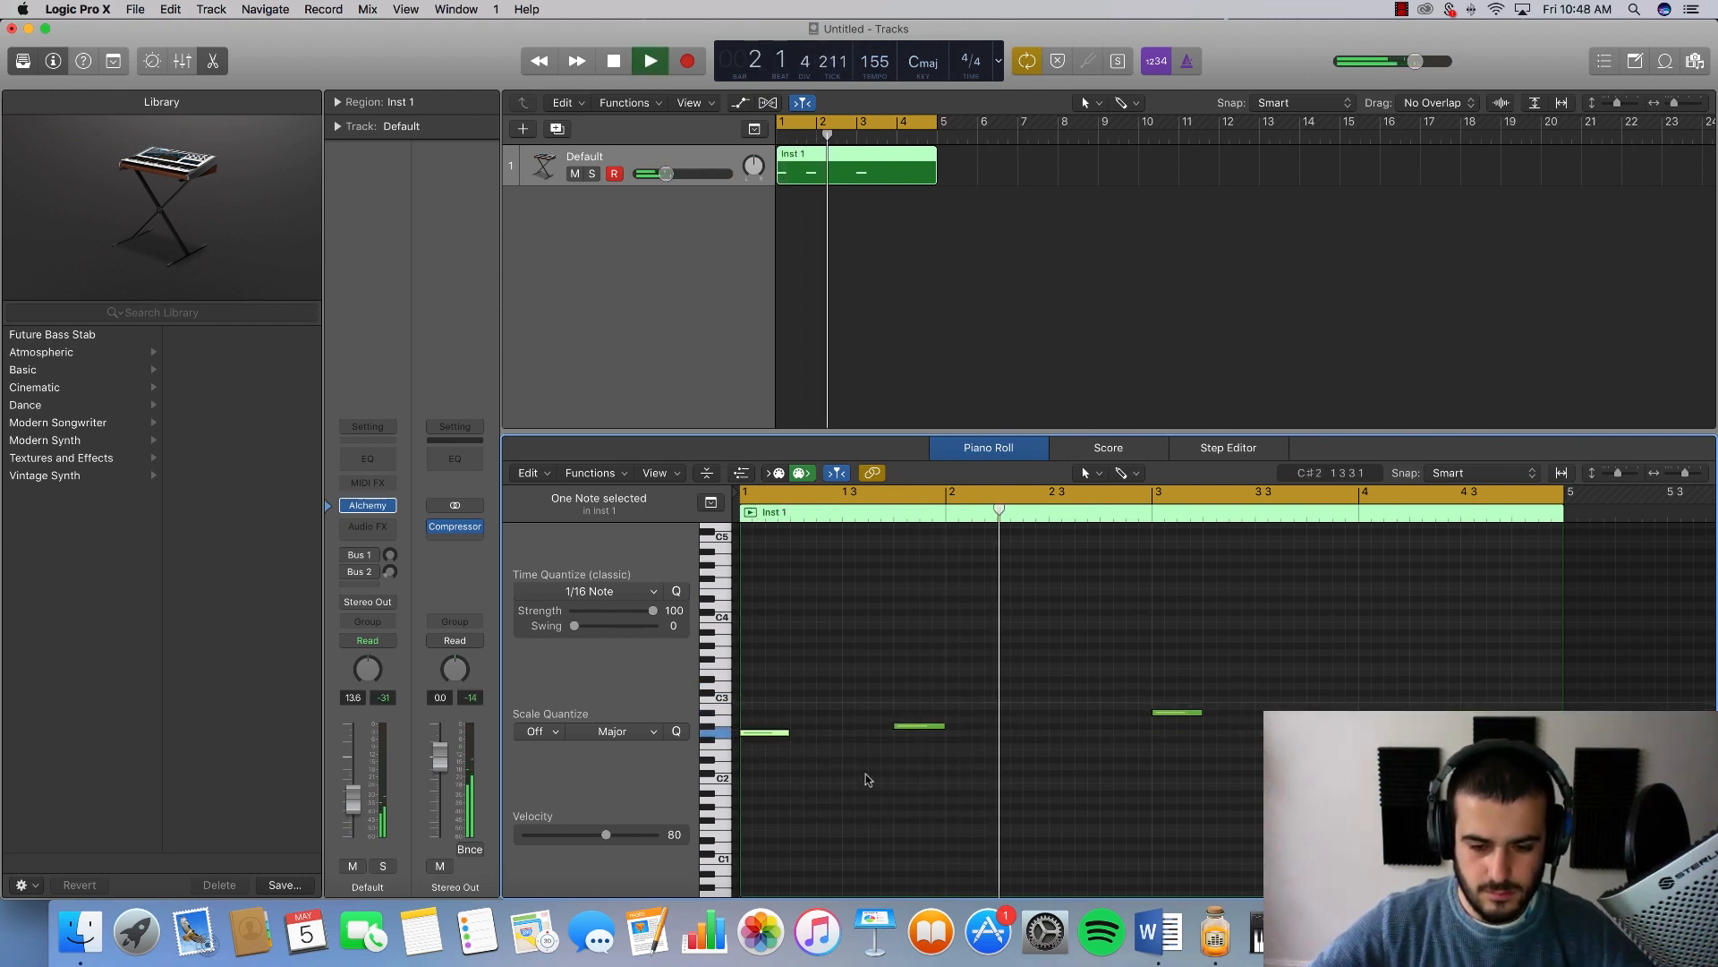
key(space)
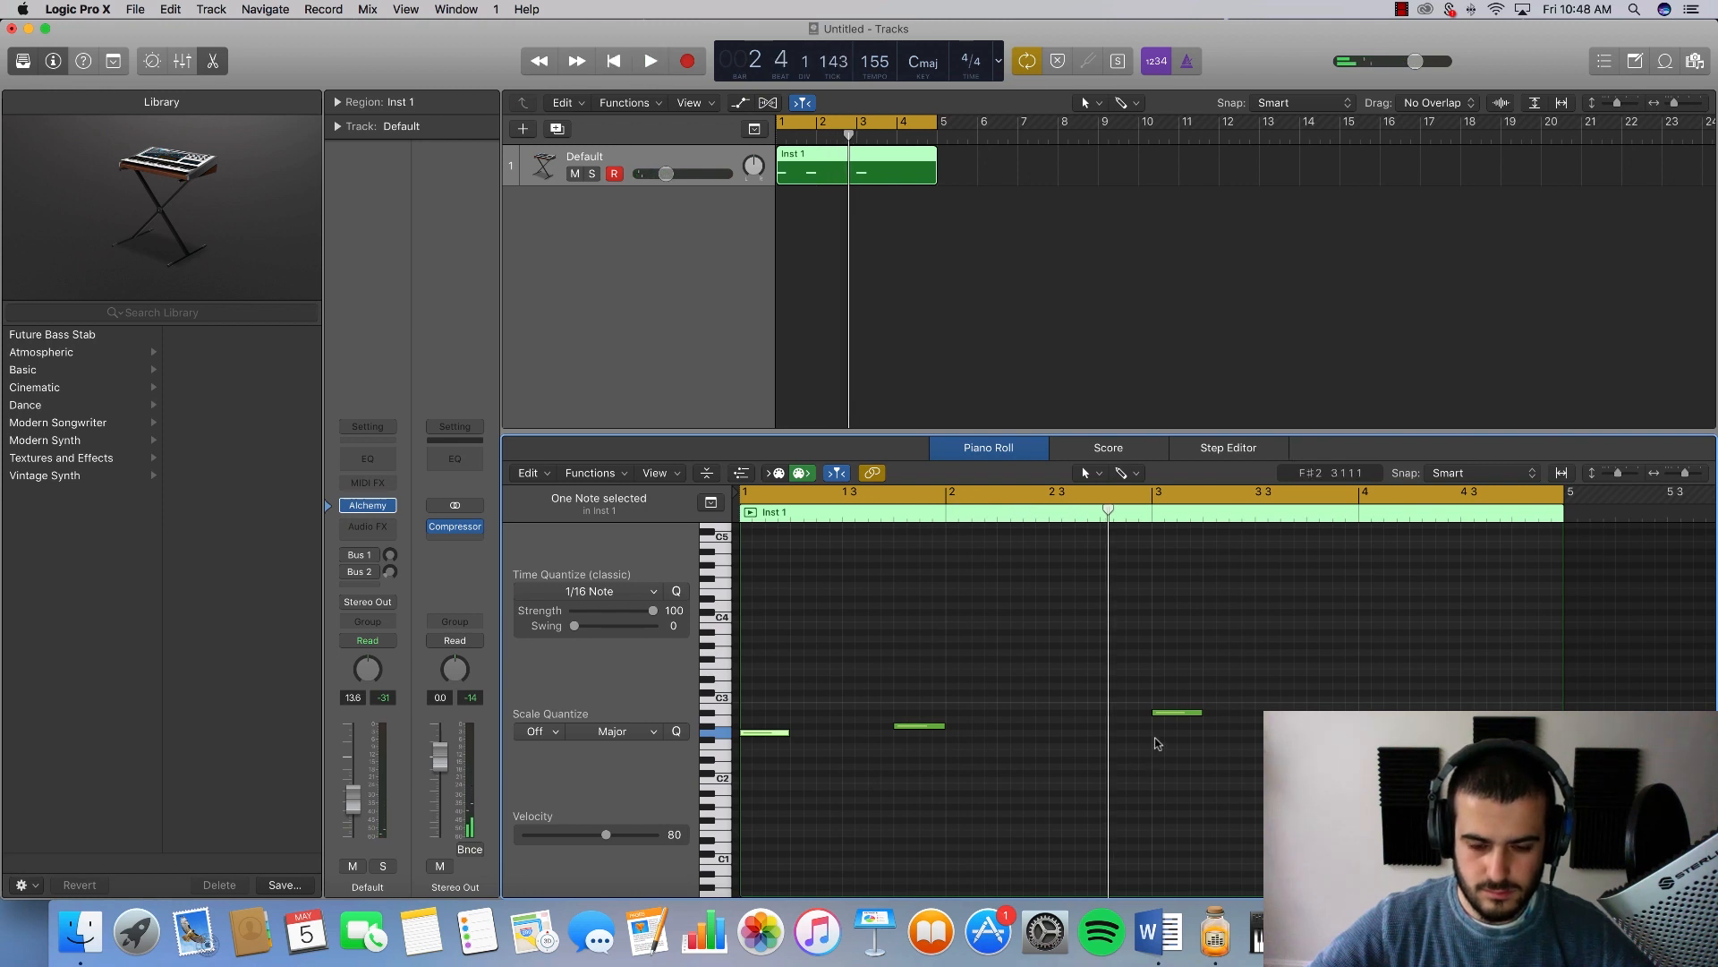
Step: Try the third note at lower pitches, including G2, with playback, and return it to A#2
scroll(1155, 737, down, 2)
drag(1170, 687, 1173, 735)
key(space)
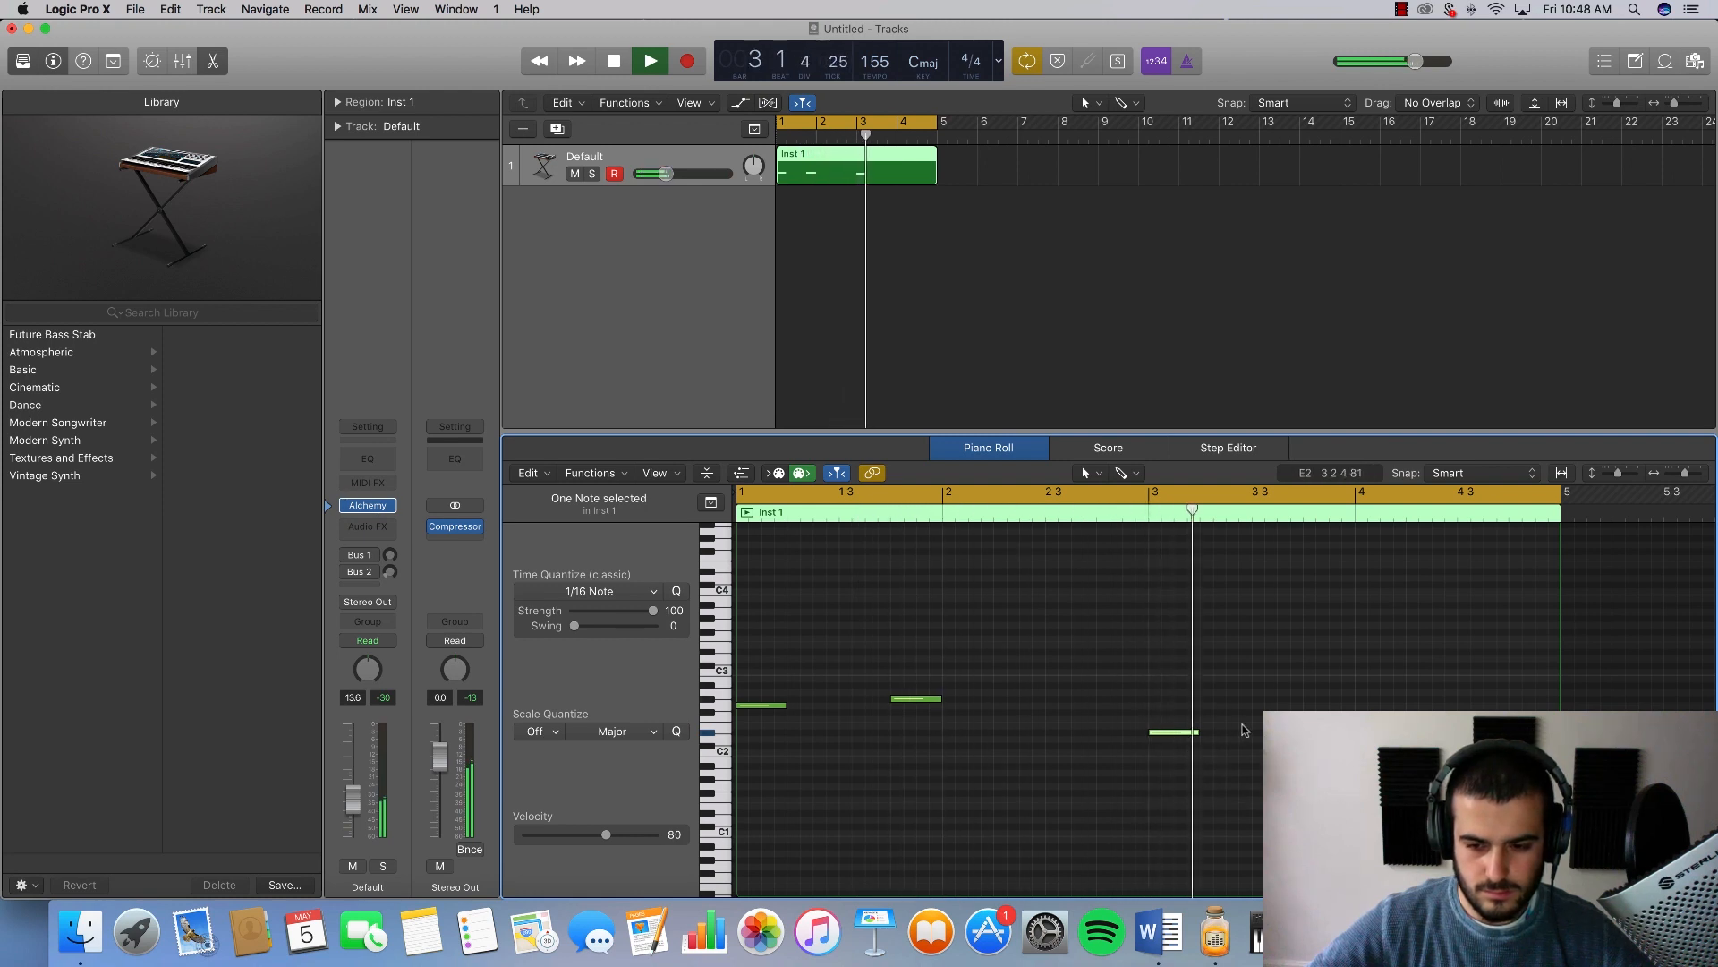
key(space)
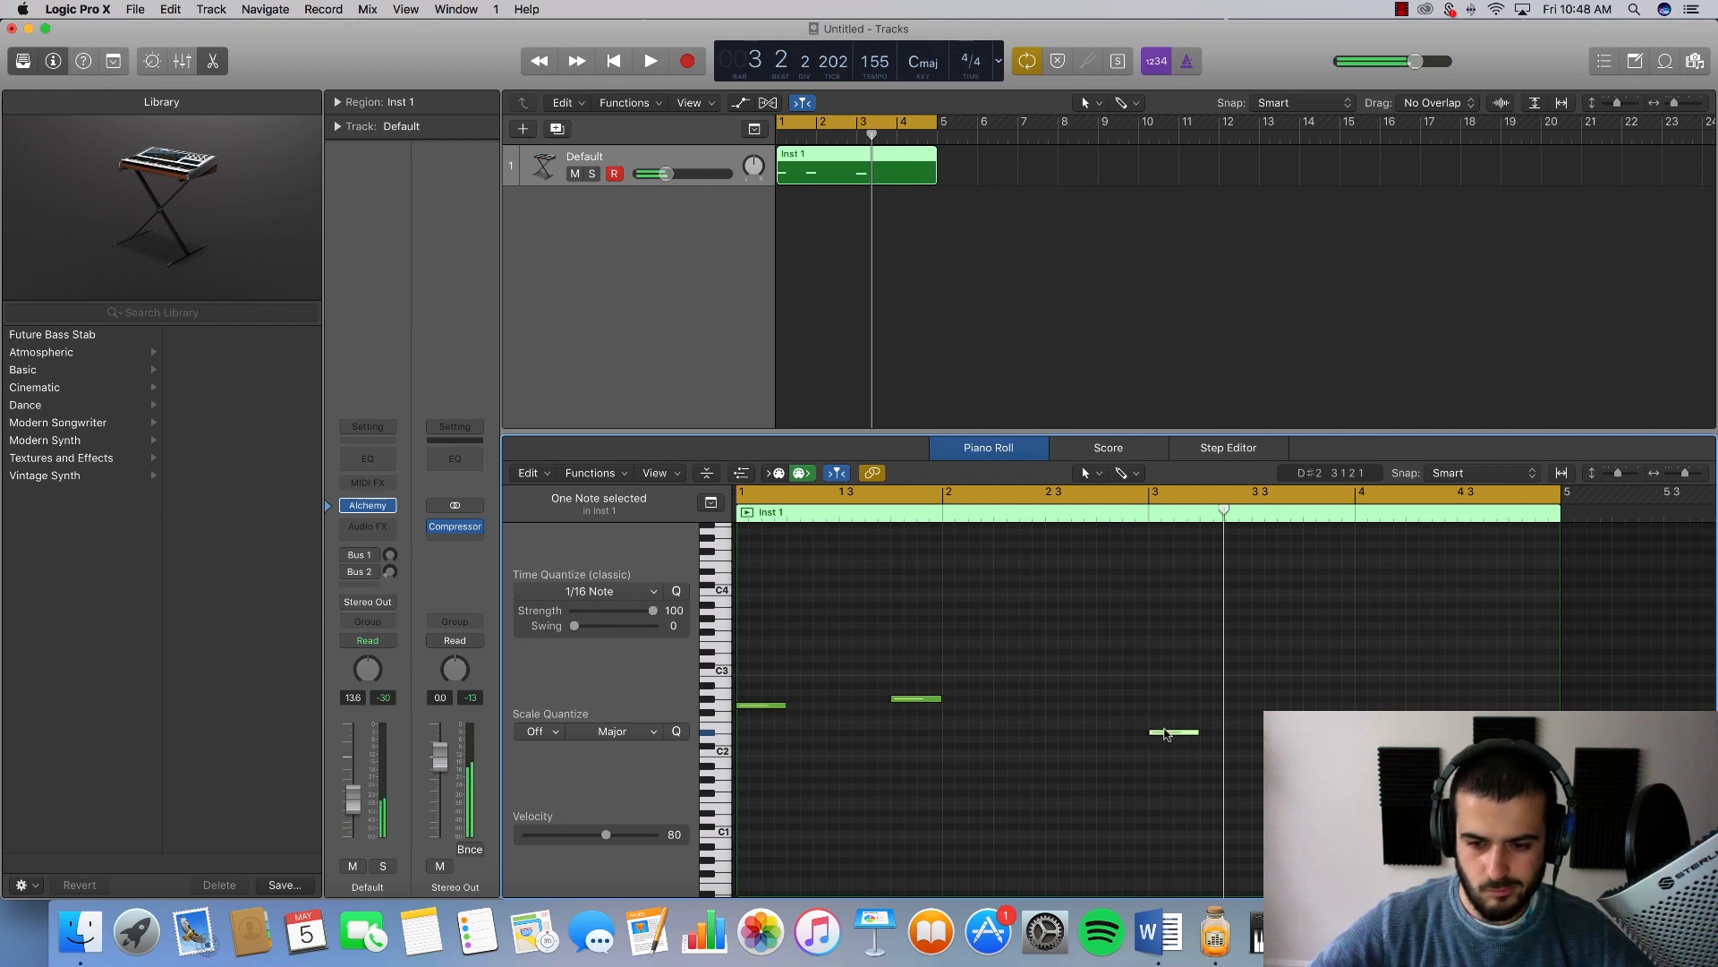
drag(1166, 734, 1165, 707)
key(space)
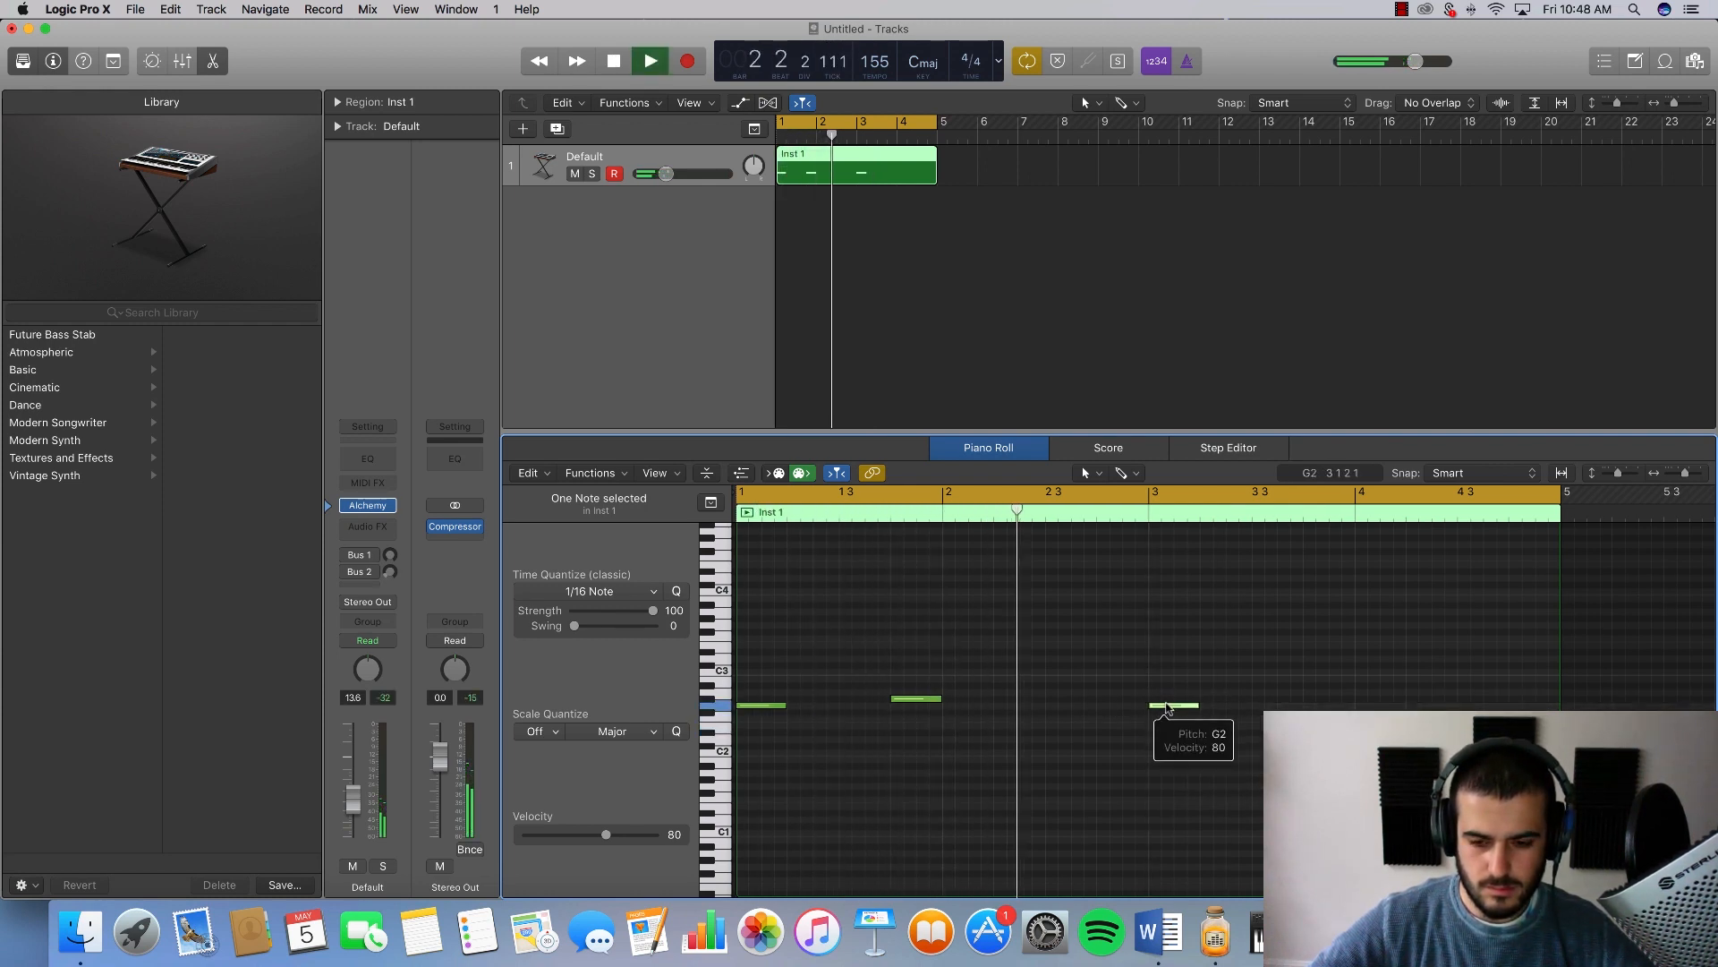
key(space)
drag(1164, 706, 1175, 691)
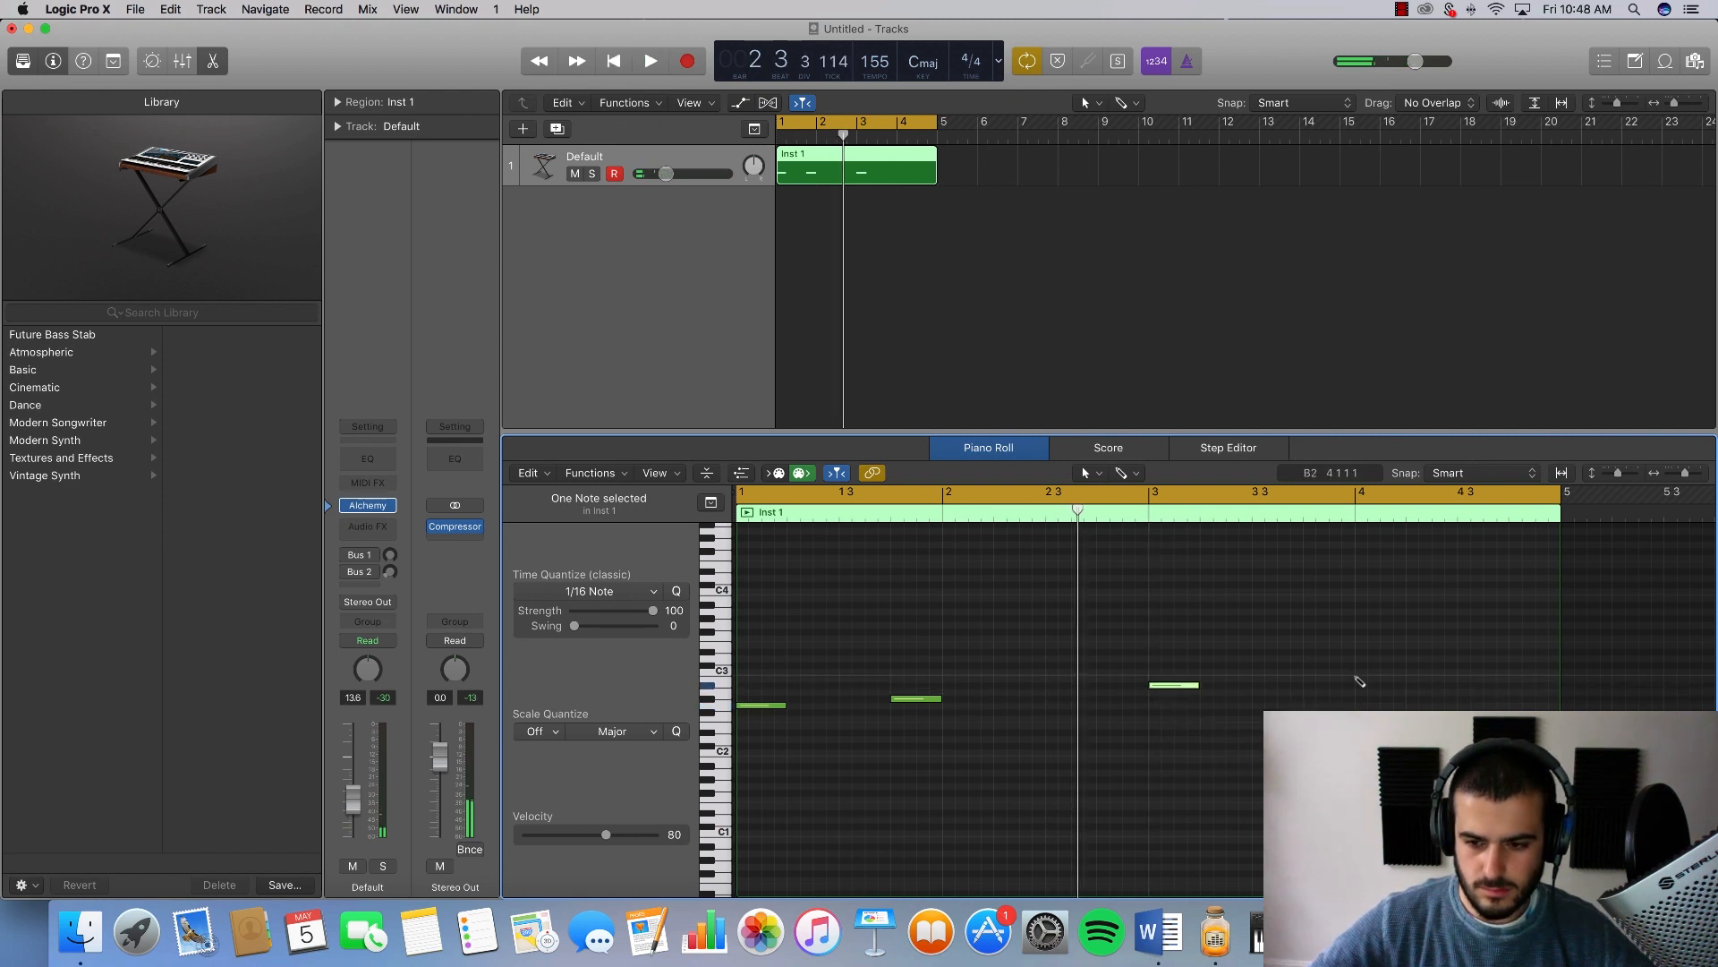
Step: Add a one-beat C3 note at 3 4 1 1 and transpose all four notes down one octave
drag(1326, 685, 1329, 672)
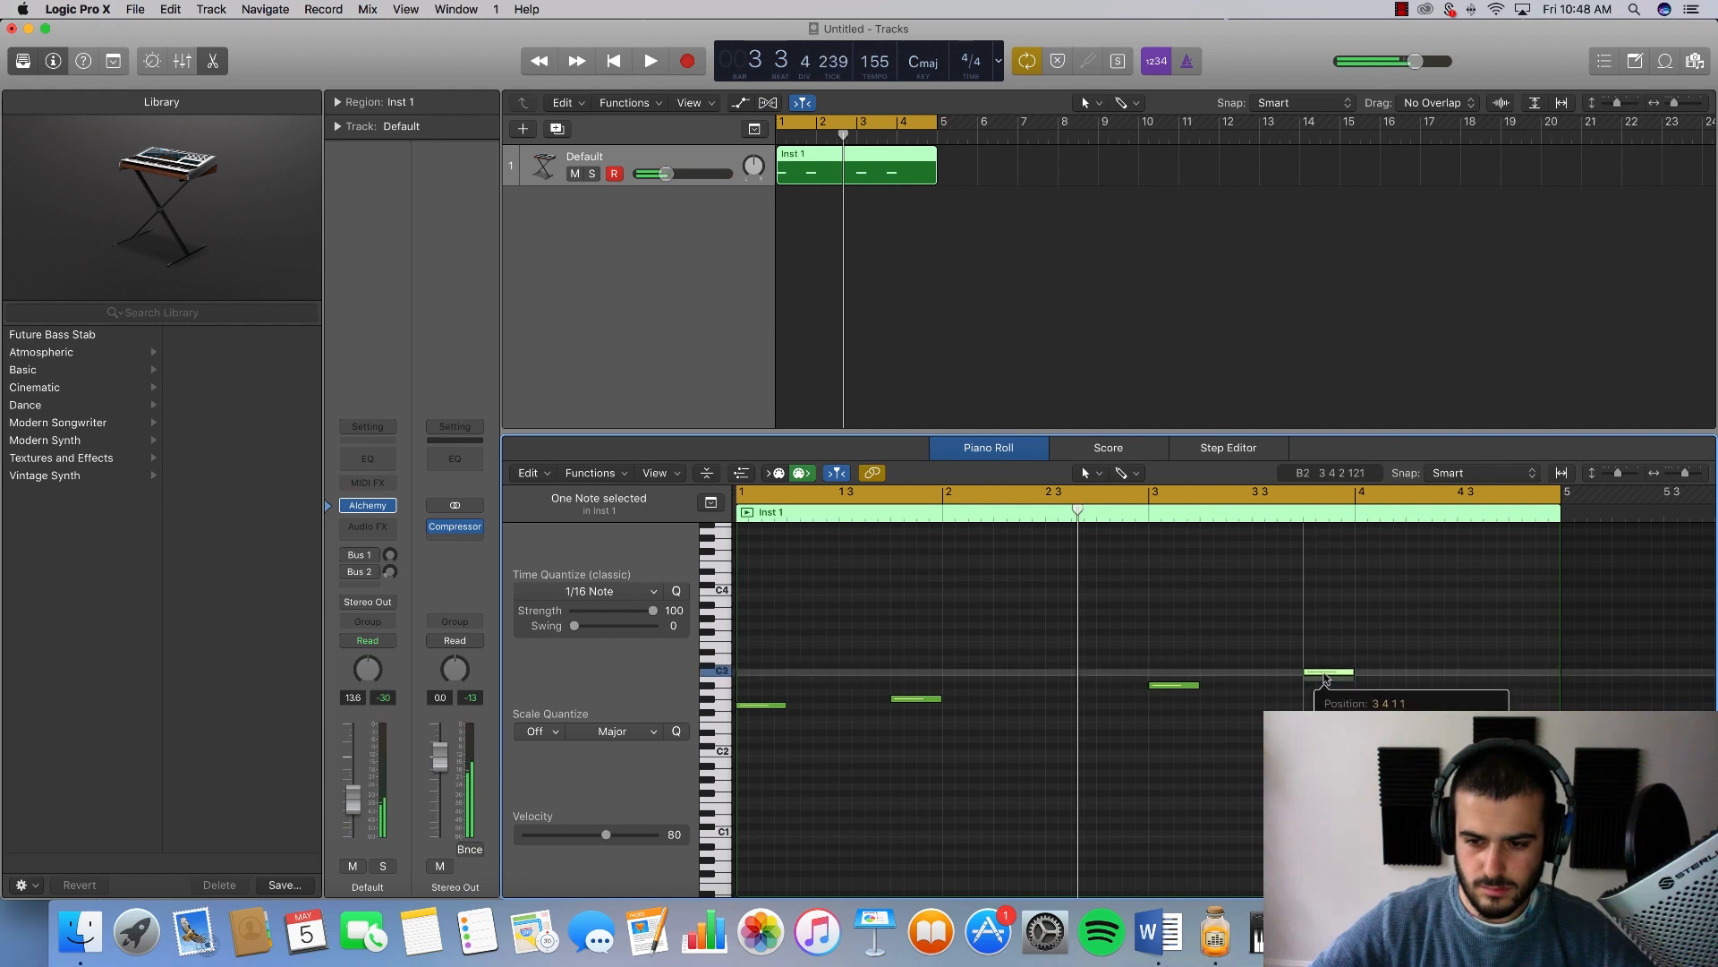
drag(1415, 768, 761, 789)
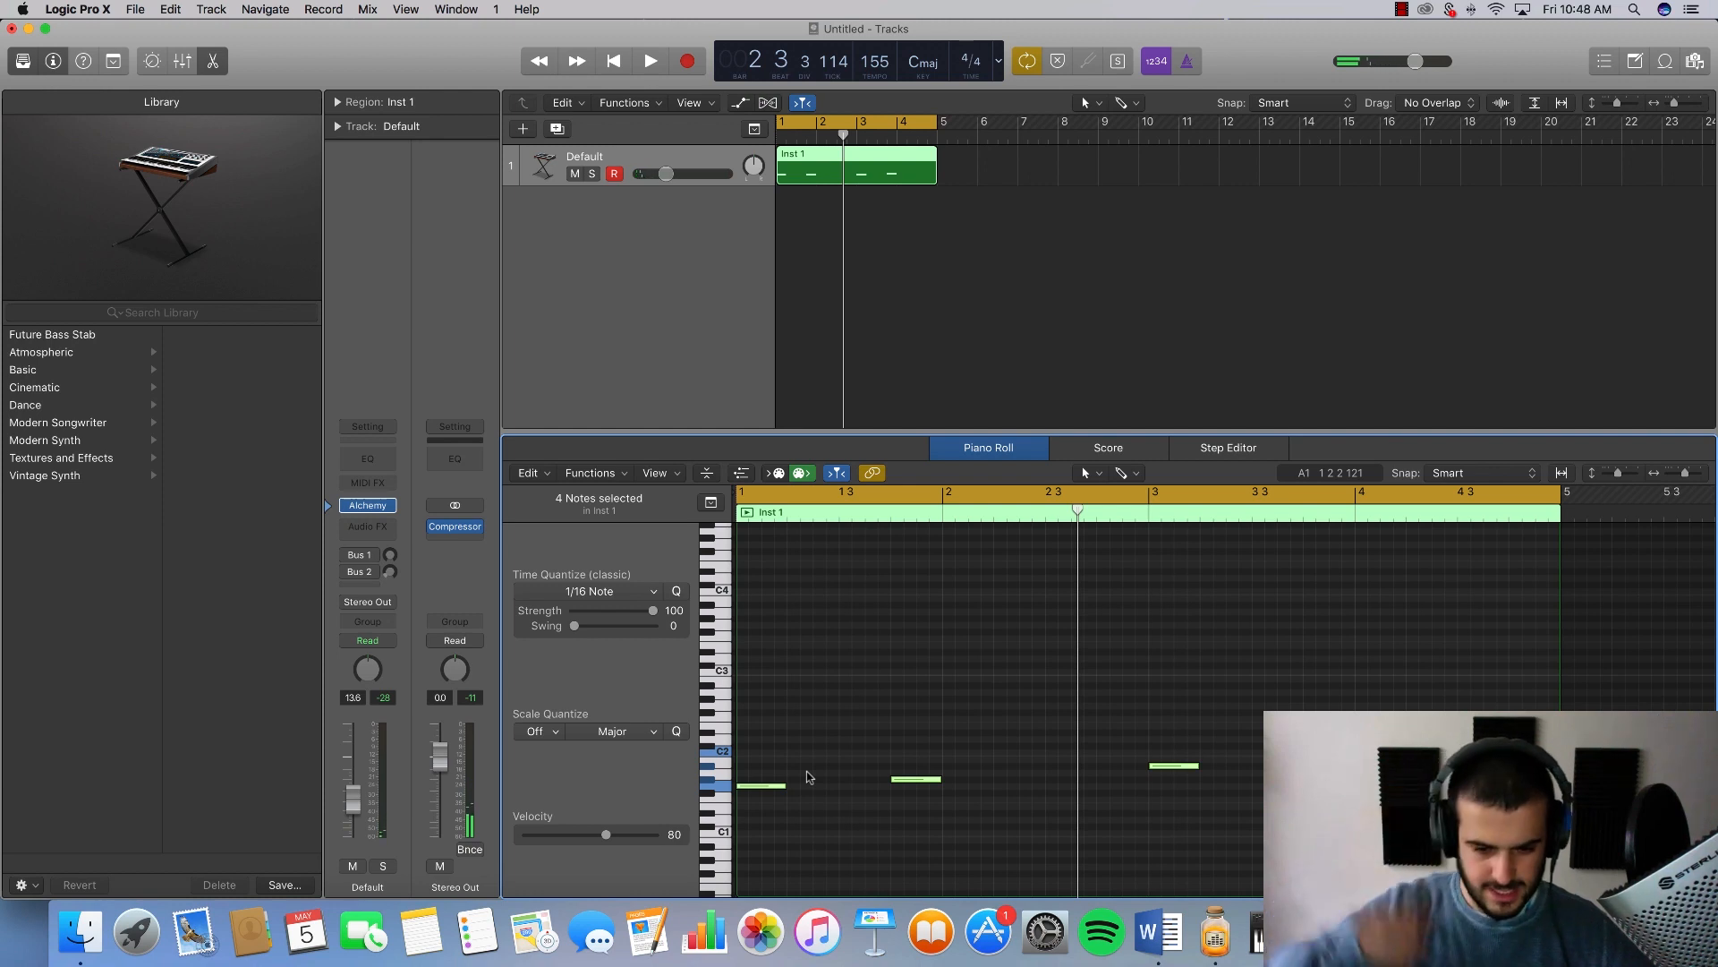
Step: Lengthen all four notes to three beats and extend the second note to the start of bar 3
drag(786, 788, 889, 795)
click(1080, 775)
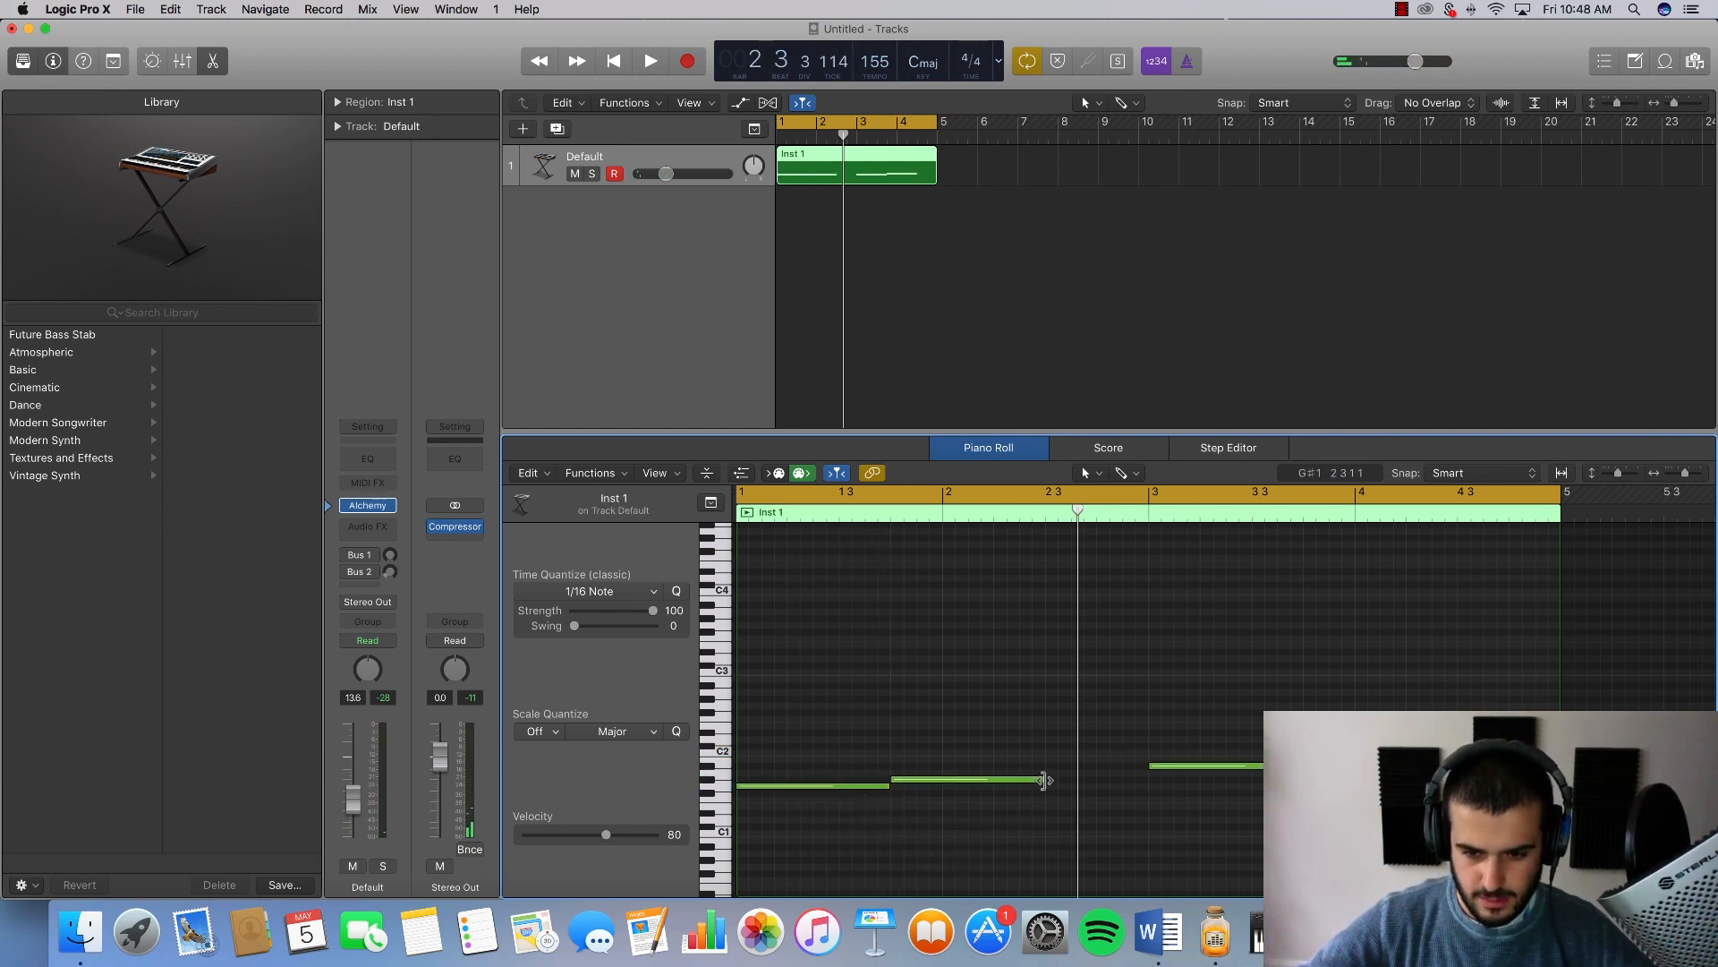
drag(1044, 780, 1148, 780)
Step: Play back the four-note bass line and select its last note, C2
key(space)
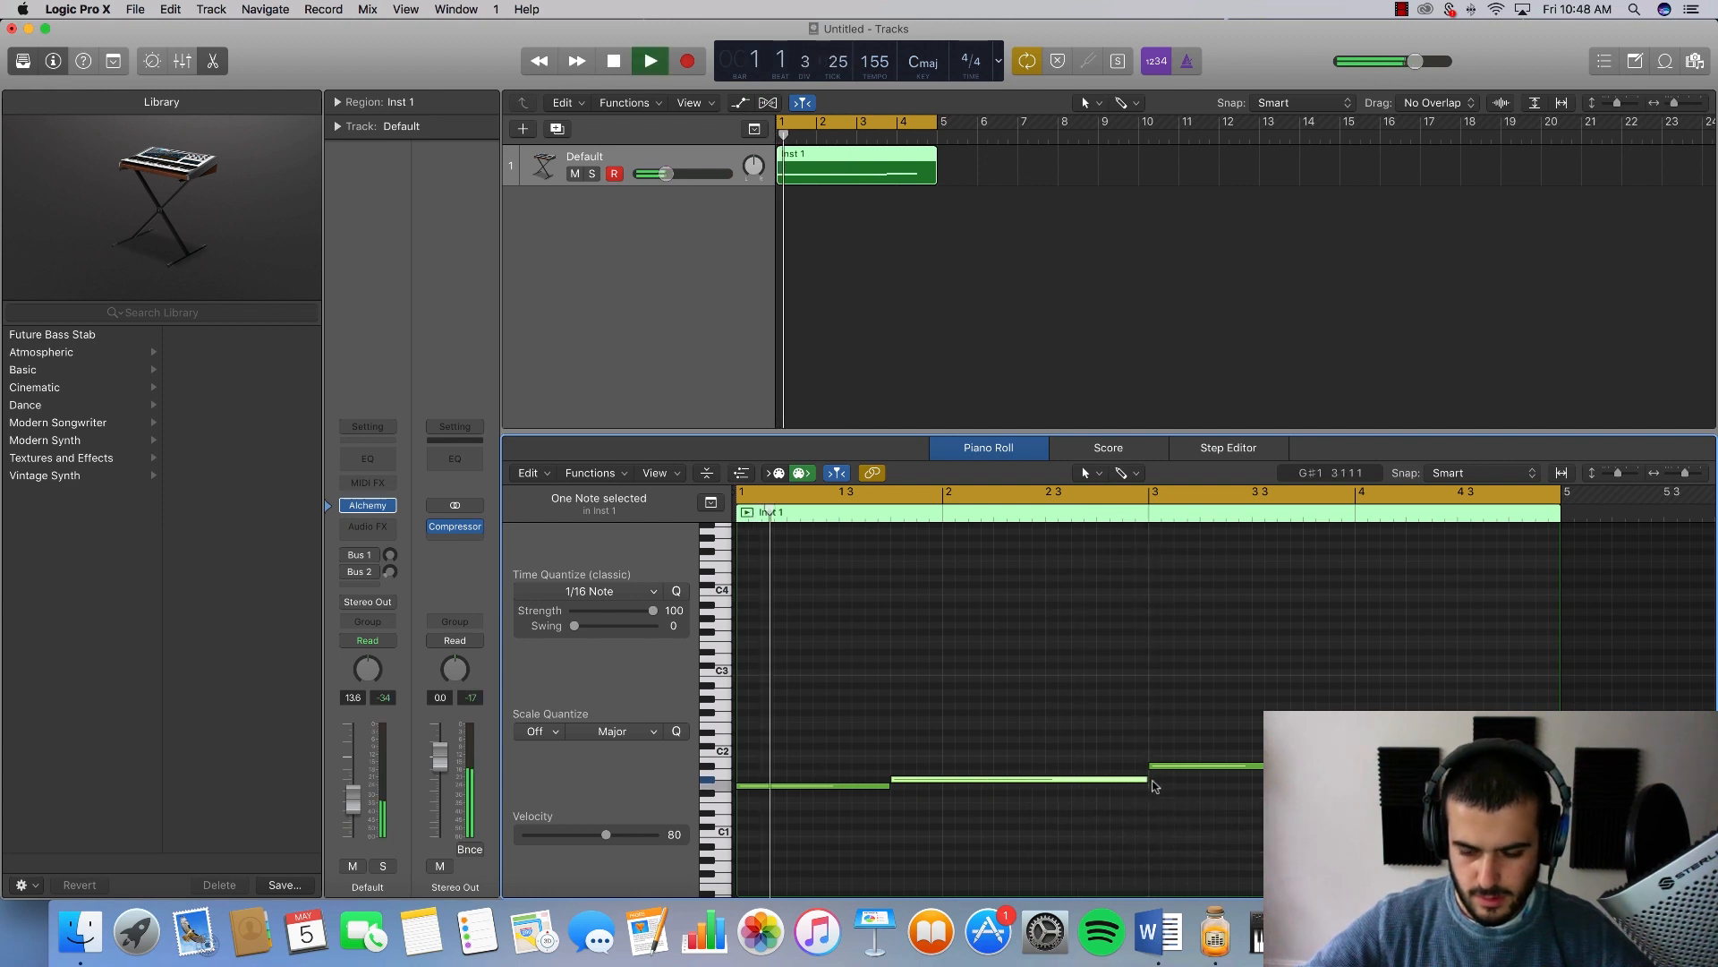
click(1249, 809)
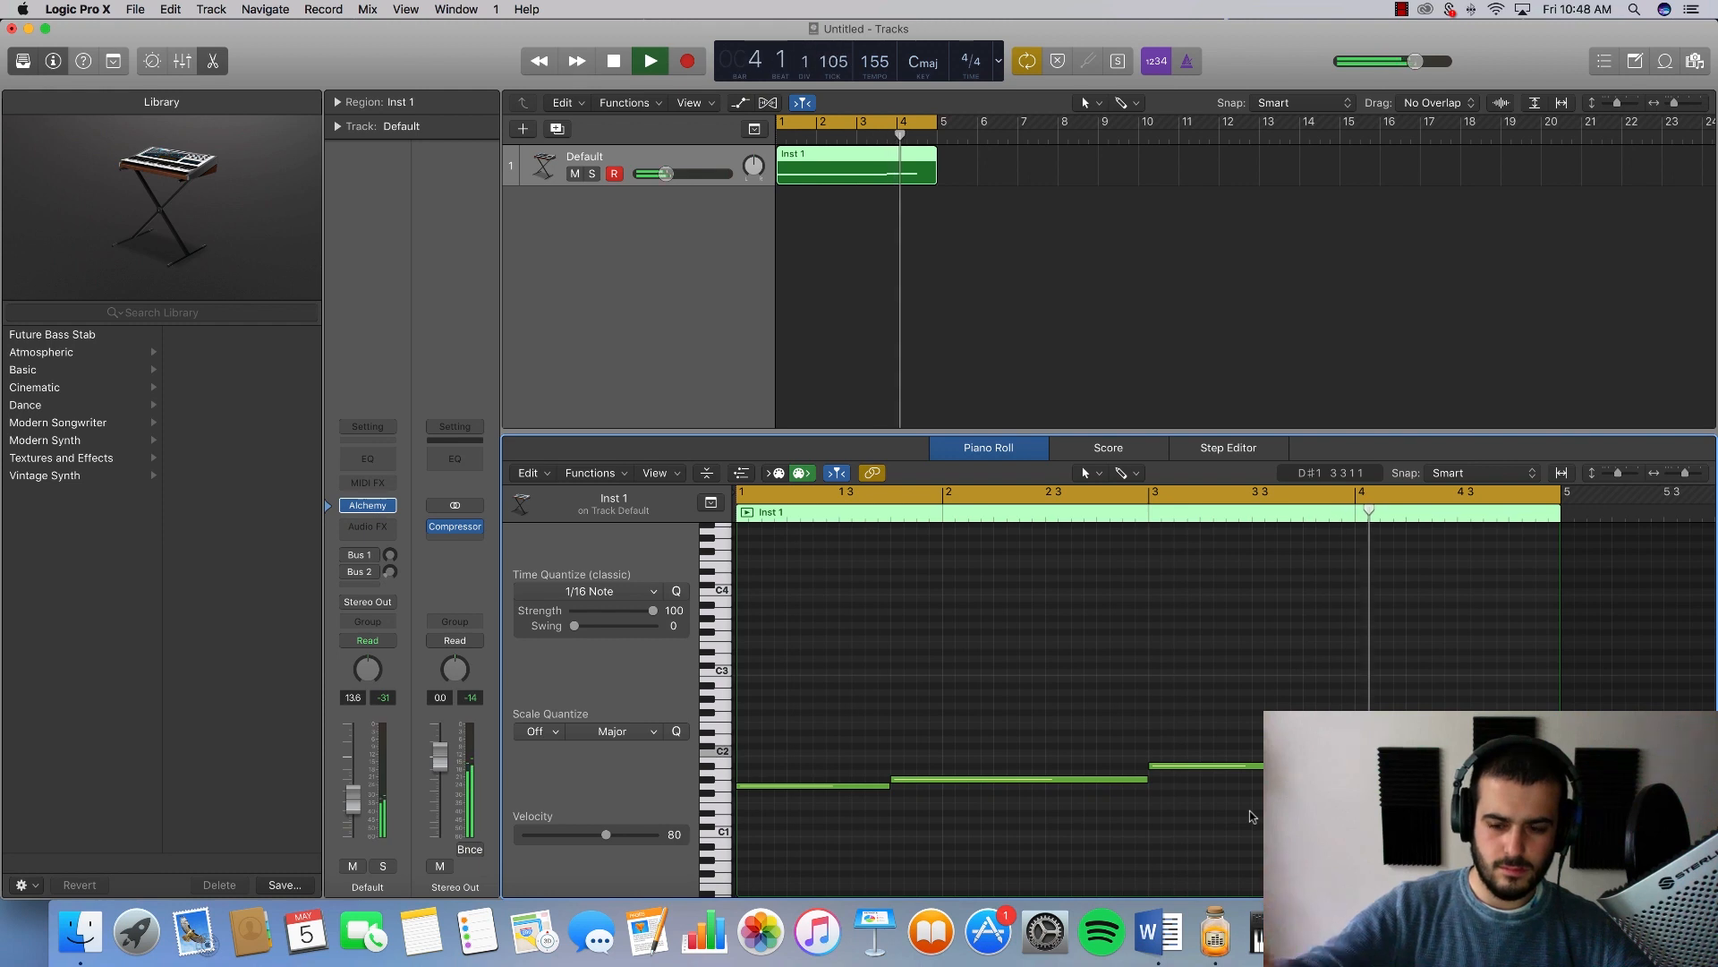
key(space)
click(1468, 765)
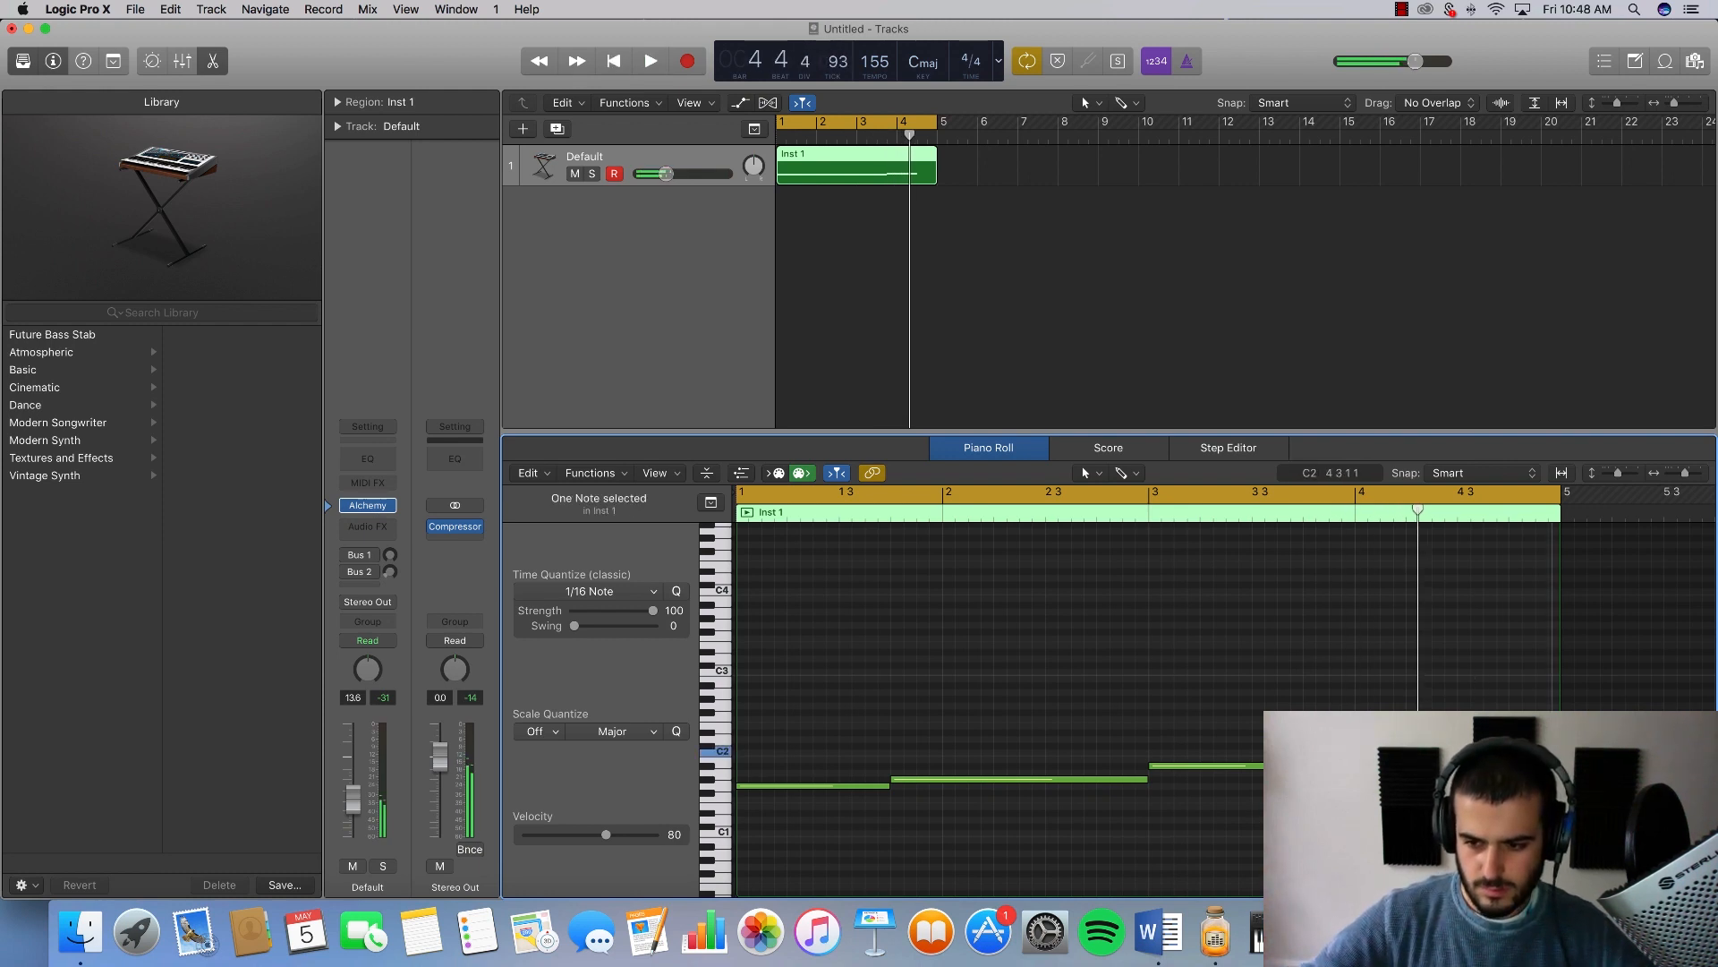
Step: Lengthen the decay of Alchemy's AHDSR envelope 2 to about 0.95 s and play back the sequence
click(363, 507)
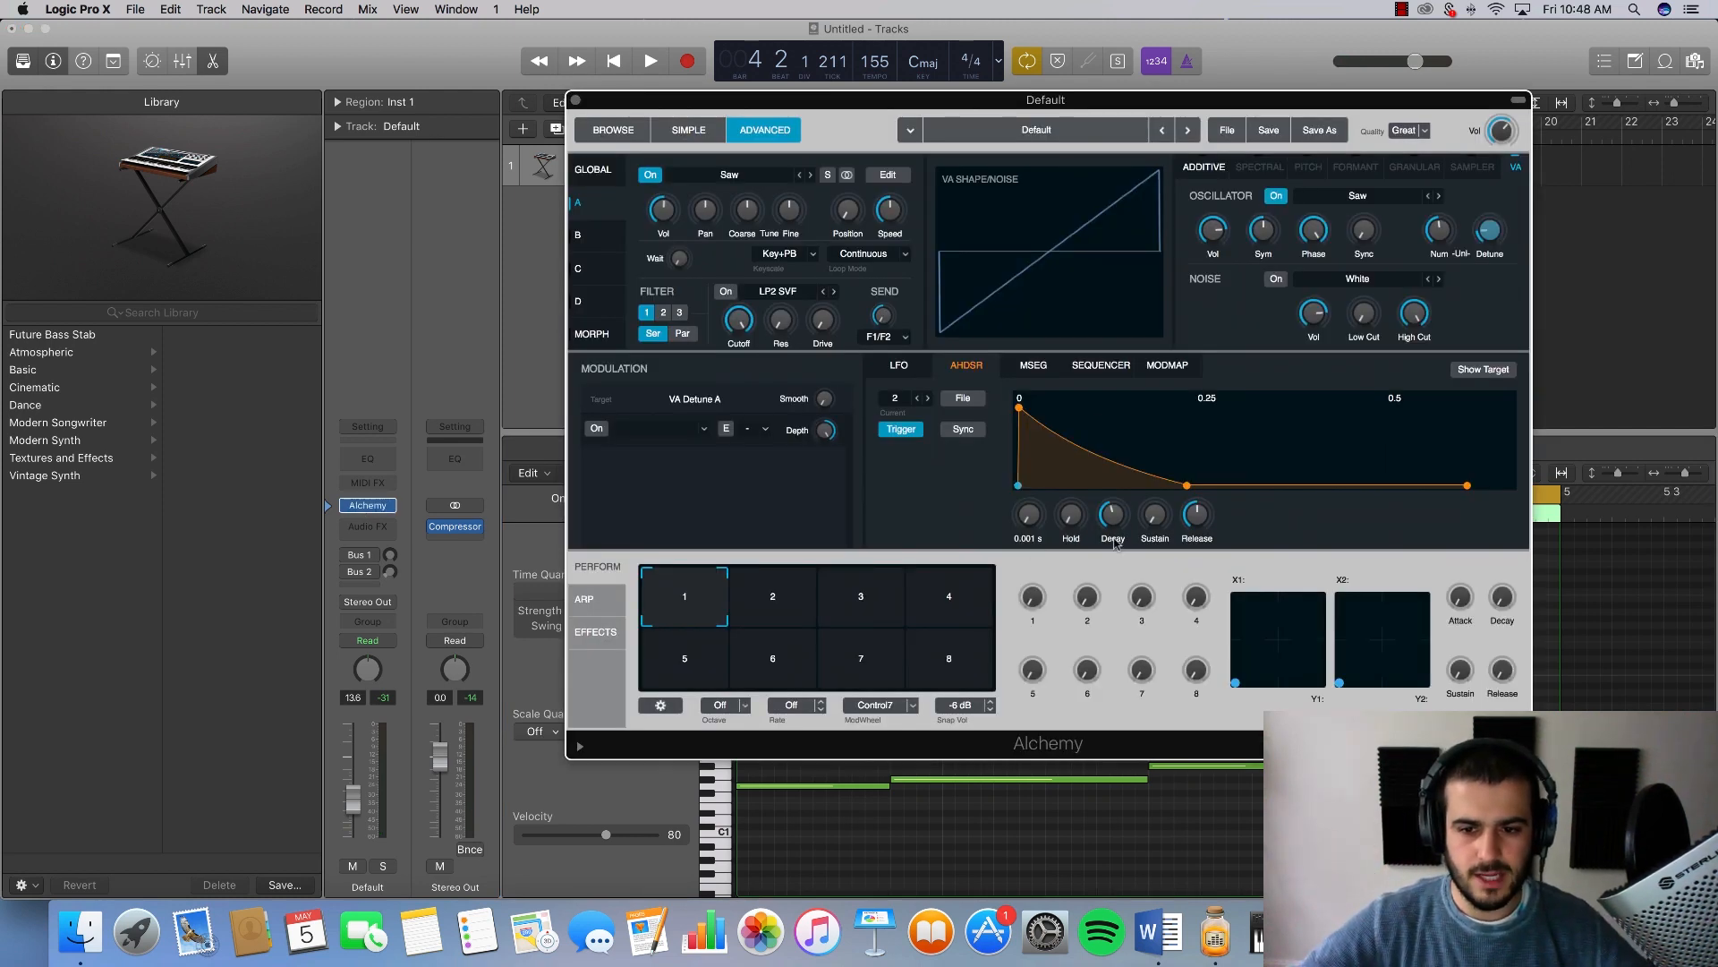
drag(1117, 524, 1125, 503)
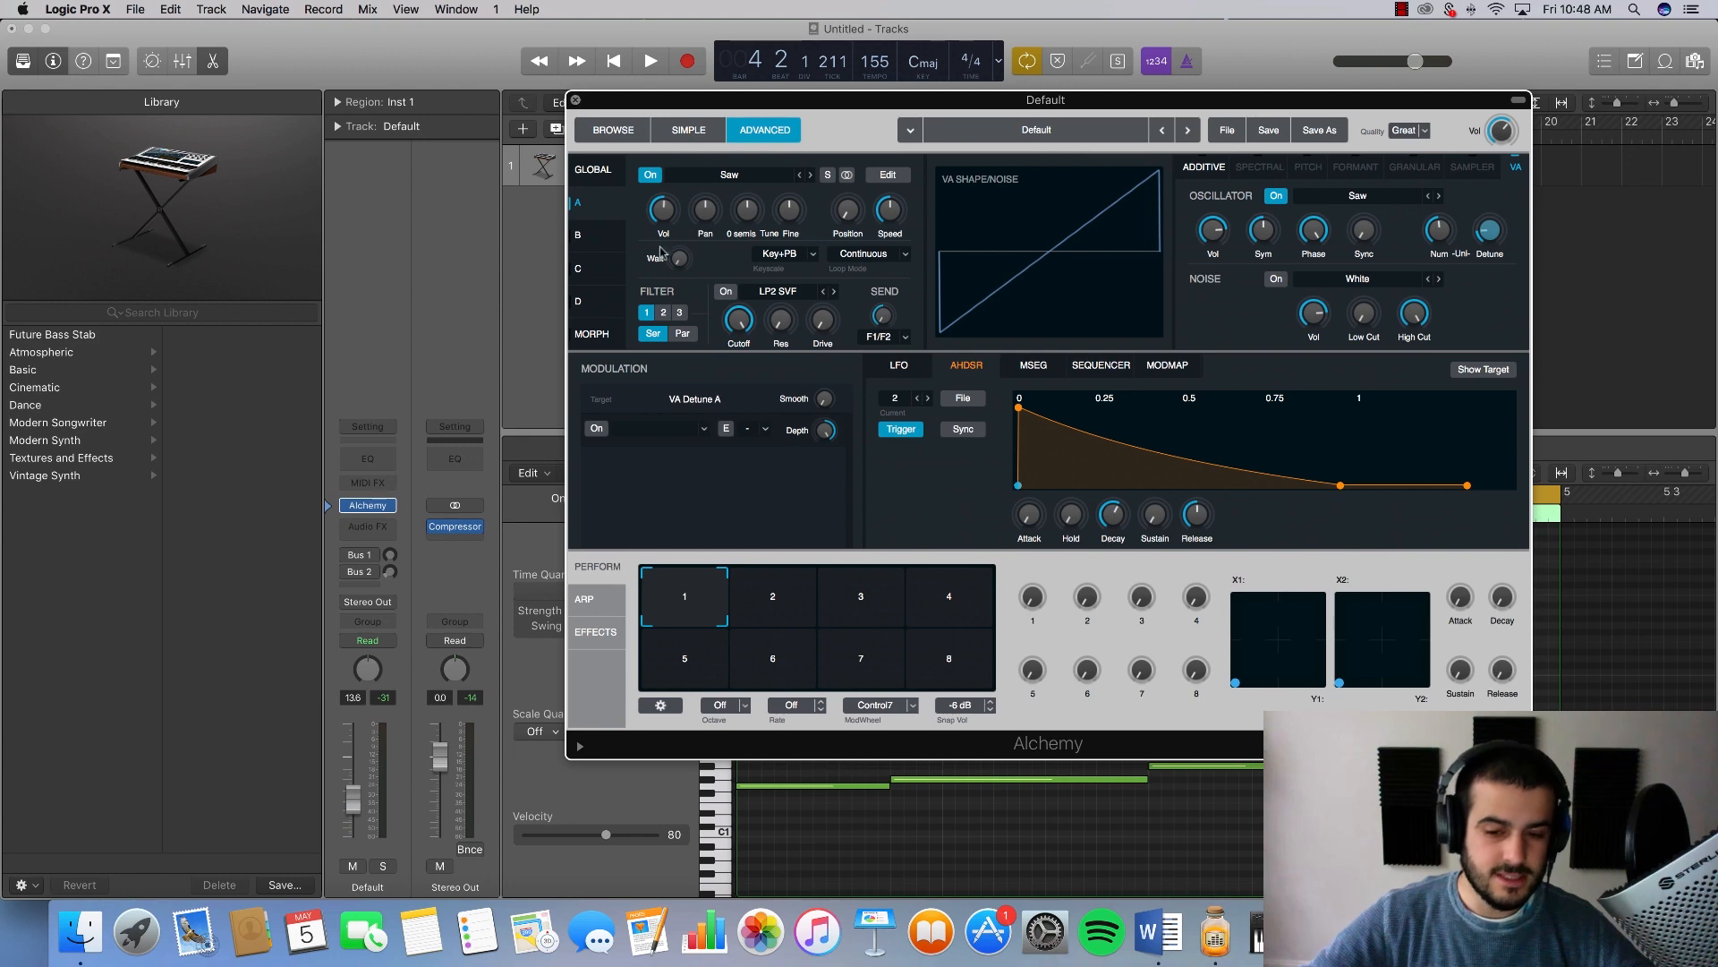
key(super+w)
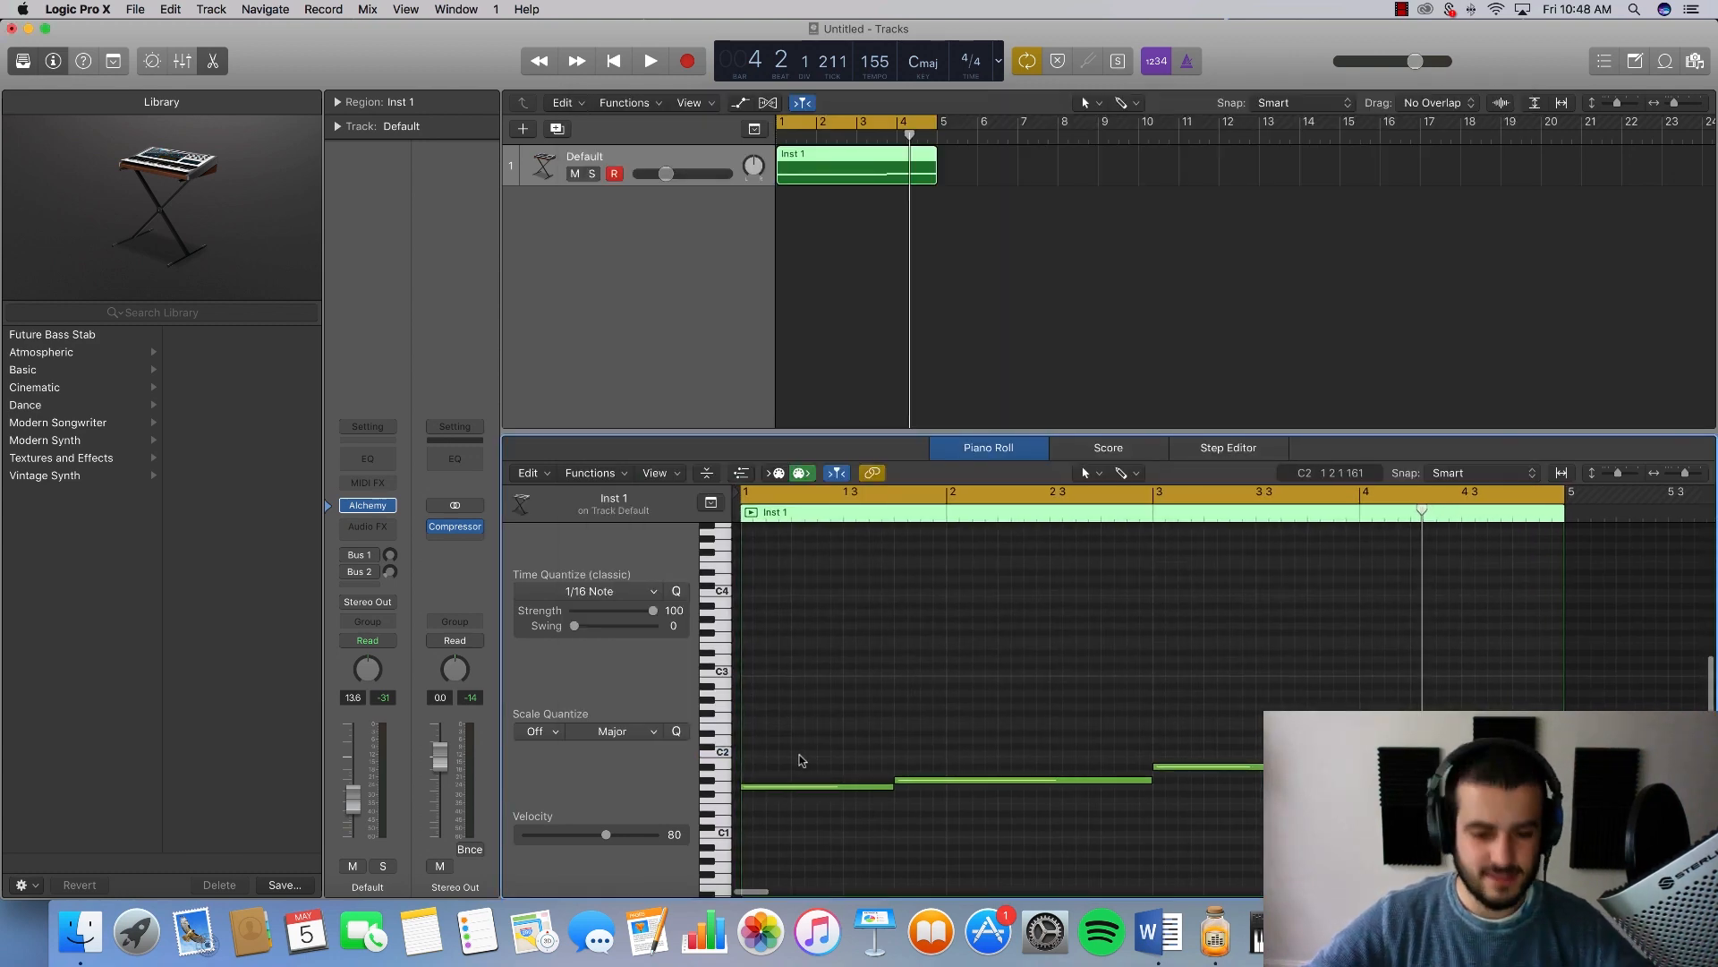
key(space)
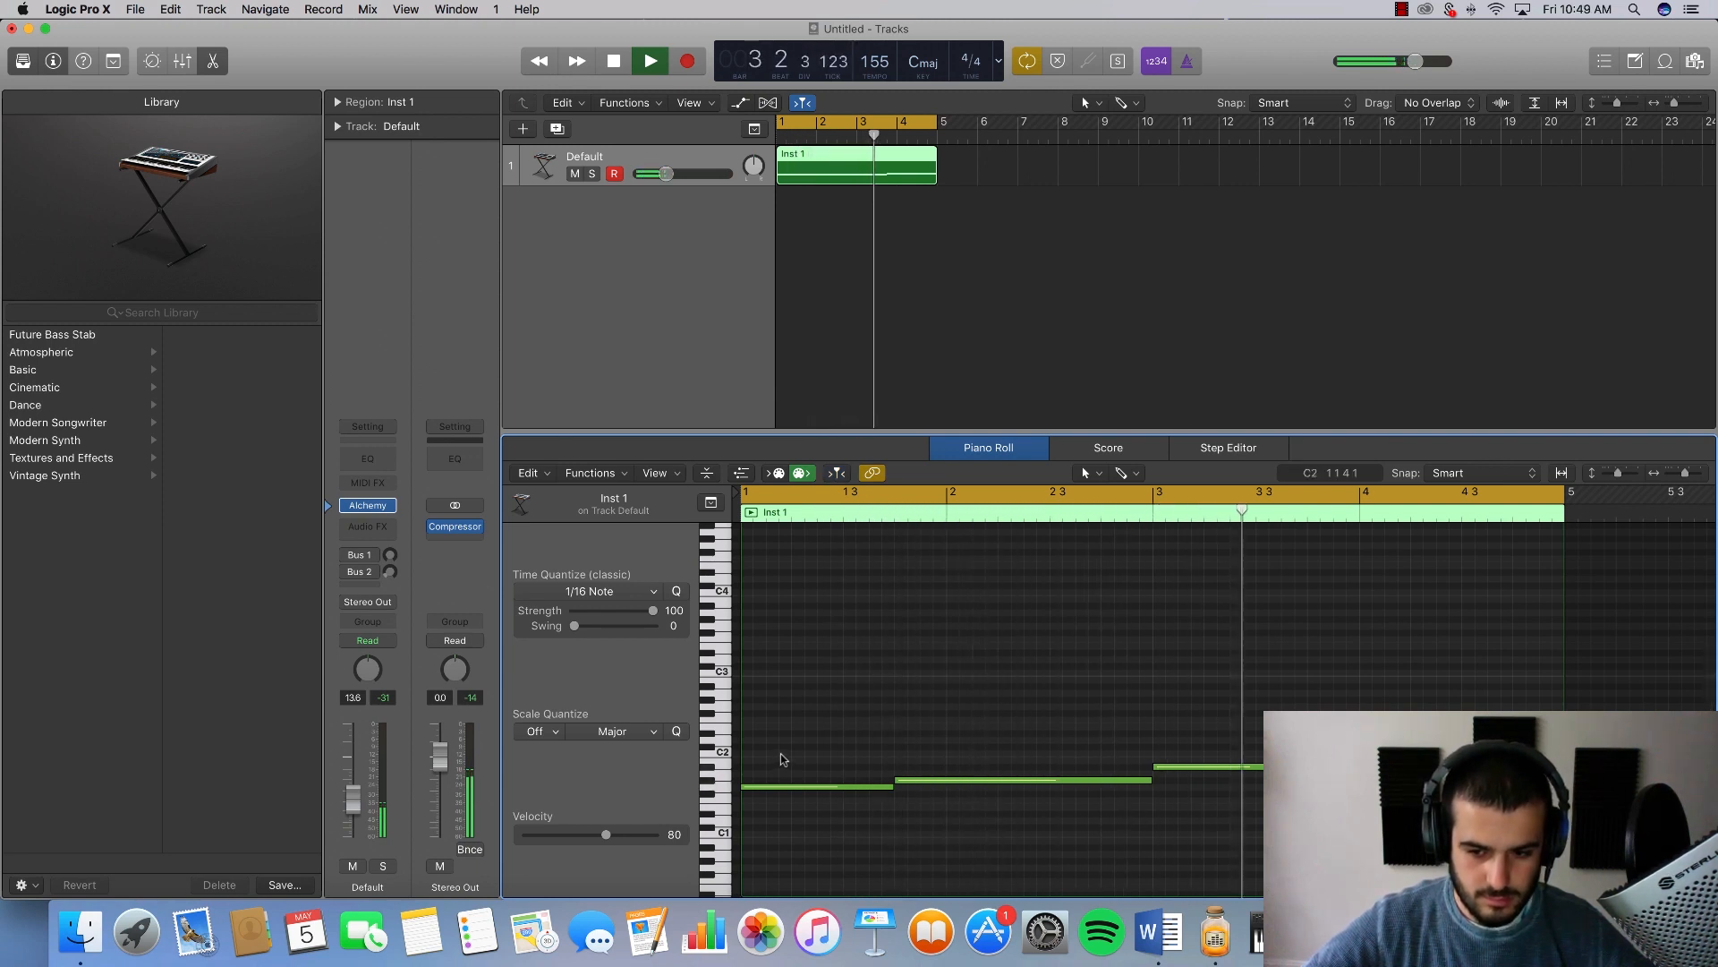
key(space)
Step: Above the bass line, add three-beat notes D3 at the start of bar 1 and D#3 at 1 4 1 1, checking with playback
drag(748, 725, 757, 662)
key(space)
key(space)
drag(991, 663, 897, 662)
super+click(898, 654)
key(space)
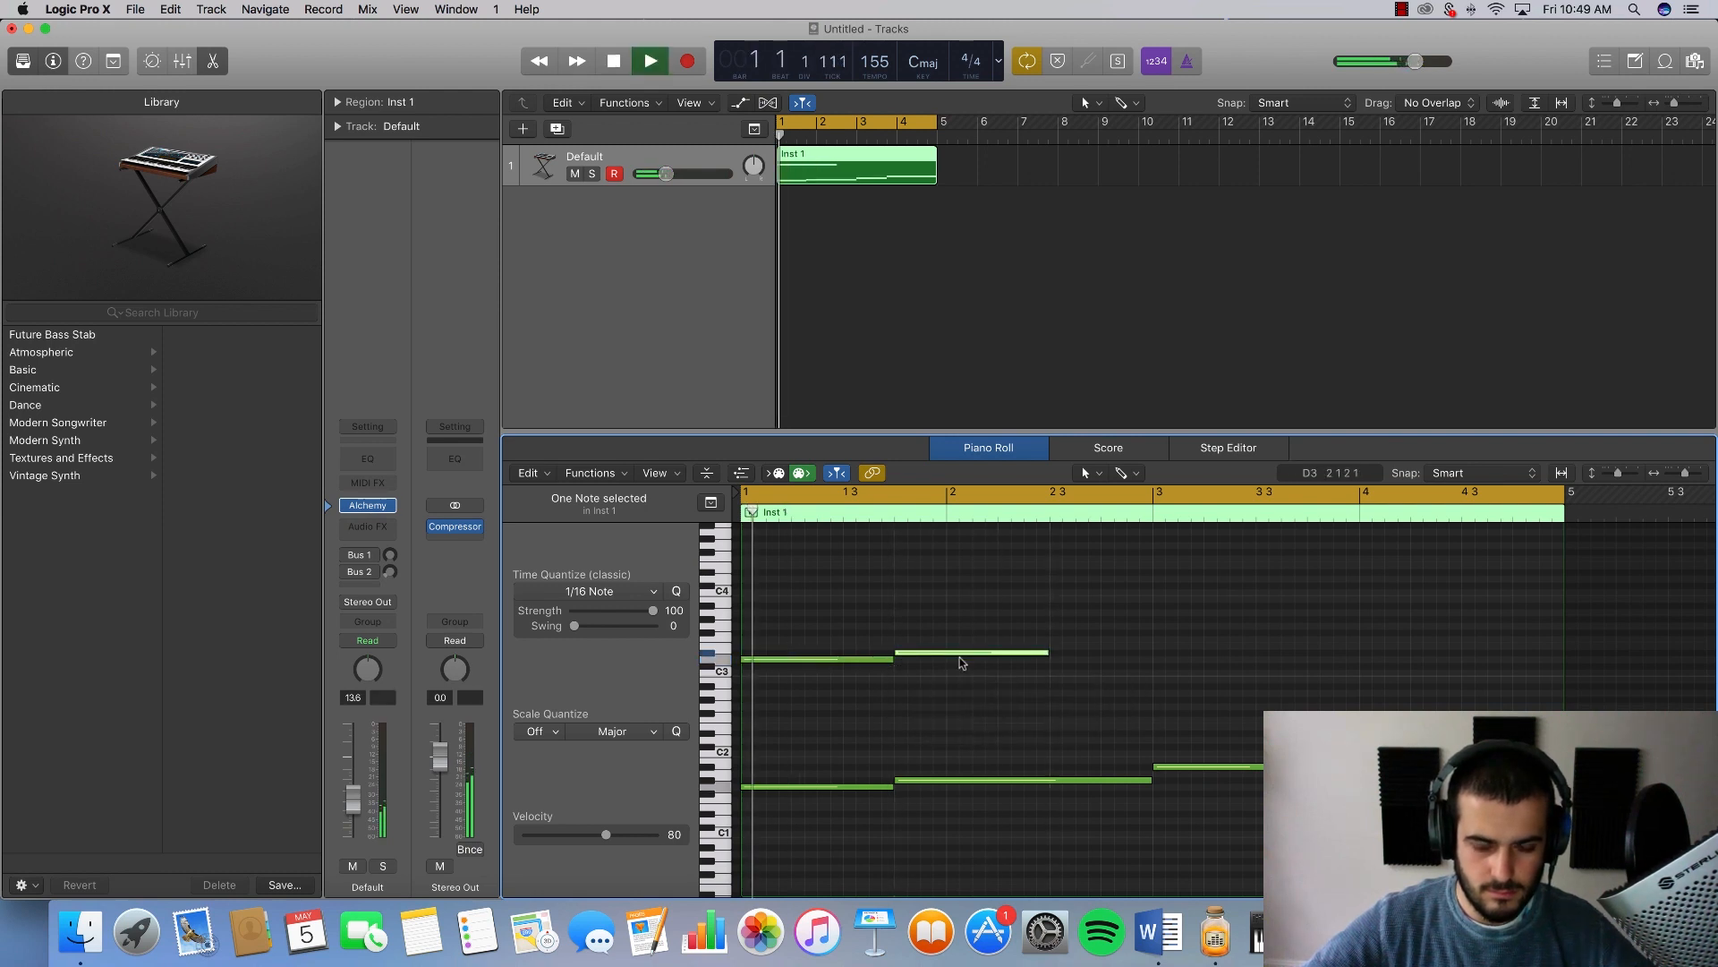
click(940, 703)
key(space)
Step: Extend the D#3 note to bar 3 and complete the voice with F3 at bar 3 and G3 from 3 4 1 1 to bar 5
drag(1049, 653, 1152, 655)
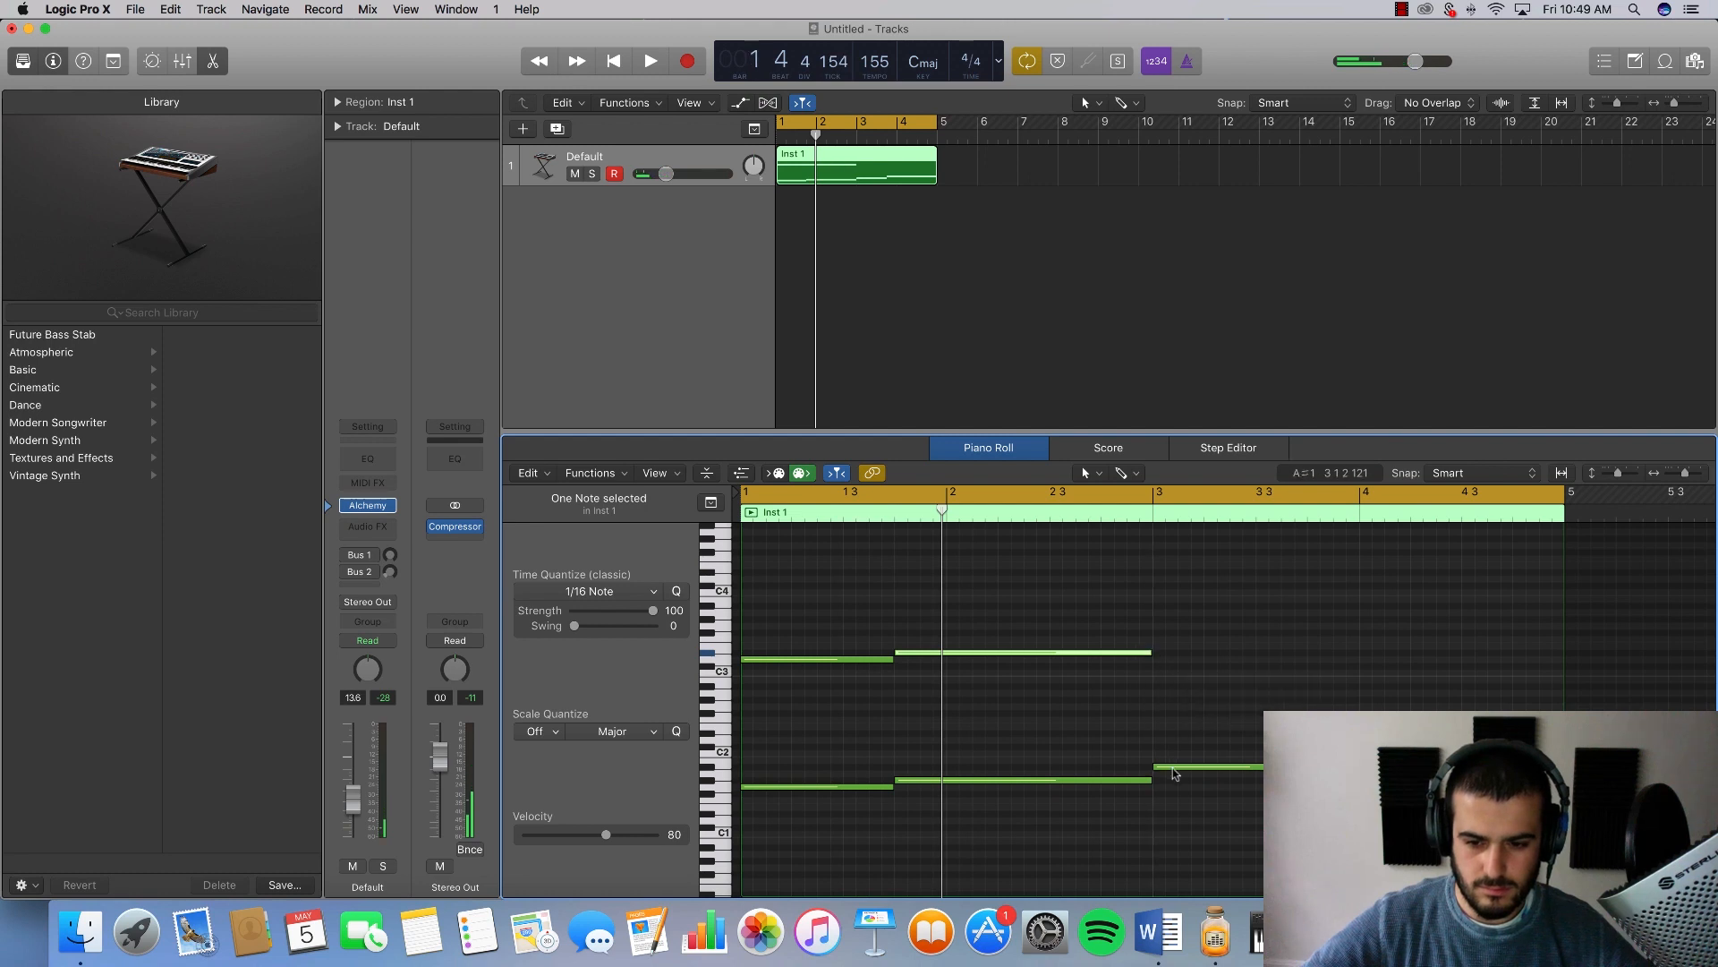
super+click(1157, 639)
super+click(1311, 627)
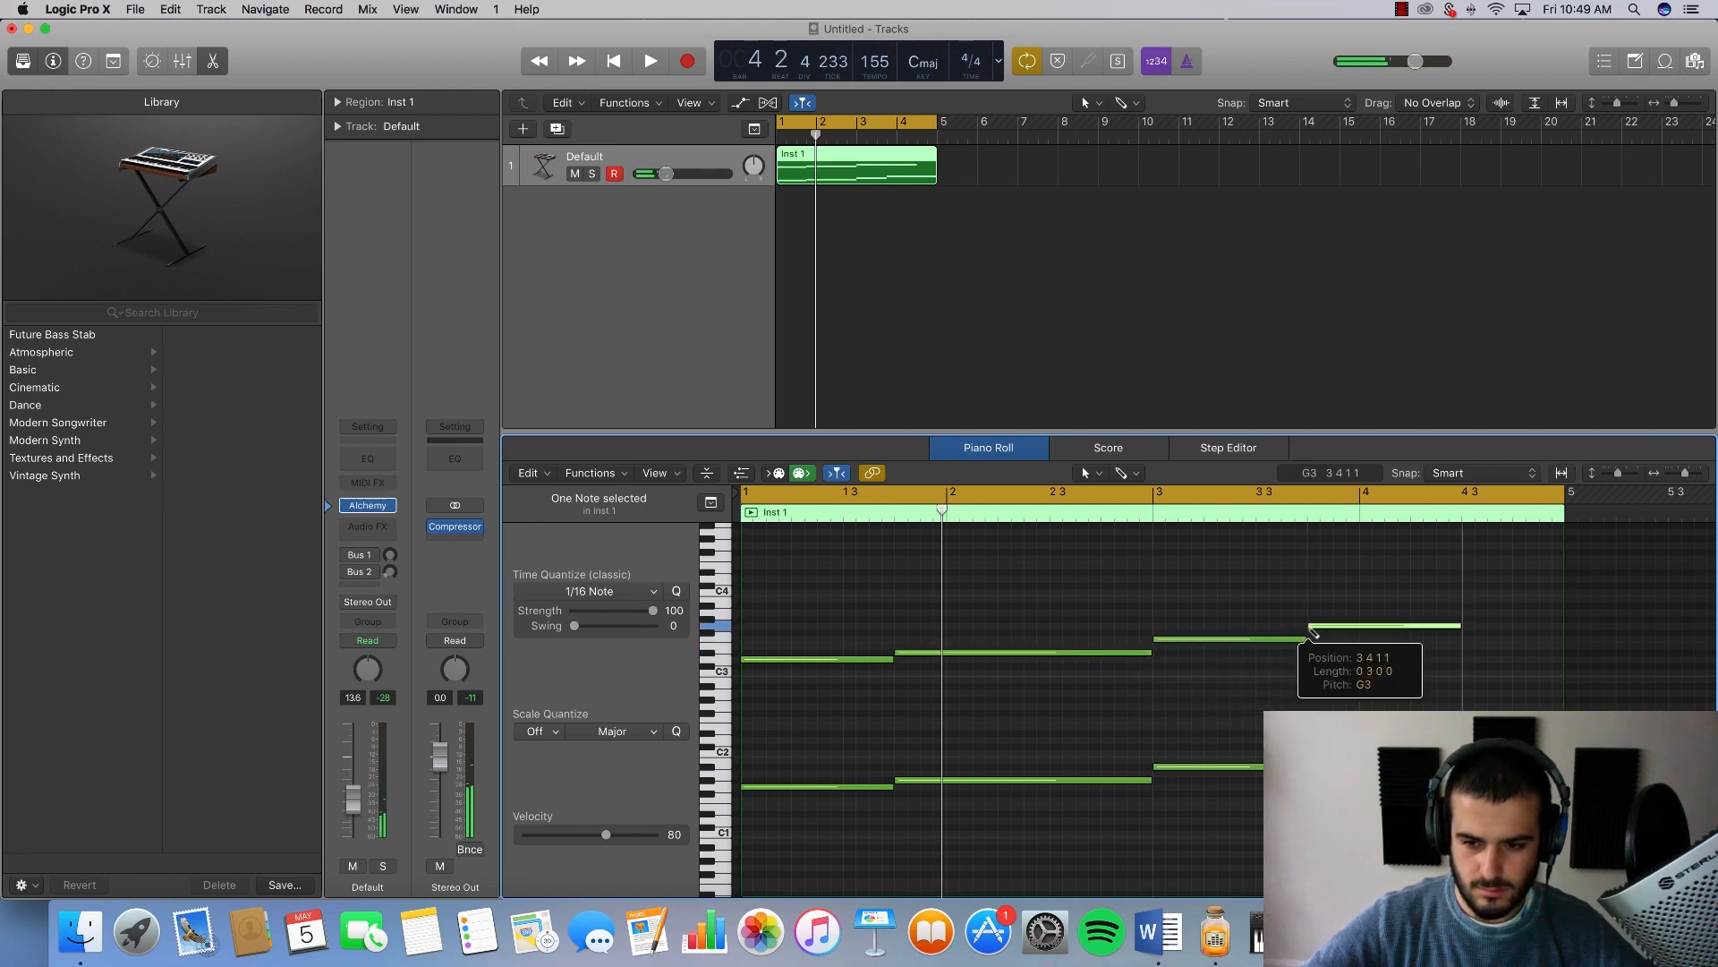
drag(1463, 625, 1564, 626)
Step: Select the four notes of the upper voice and play them back together with the bass line
drag(1414, 660, 823, 609)
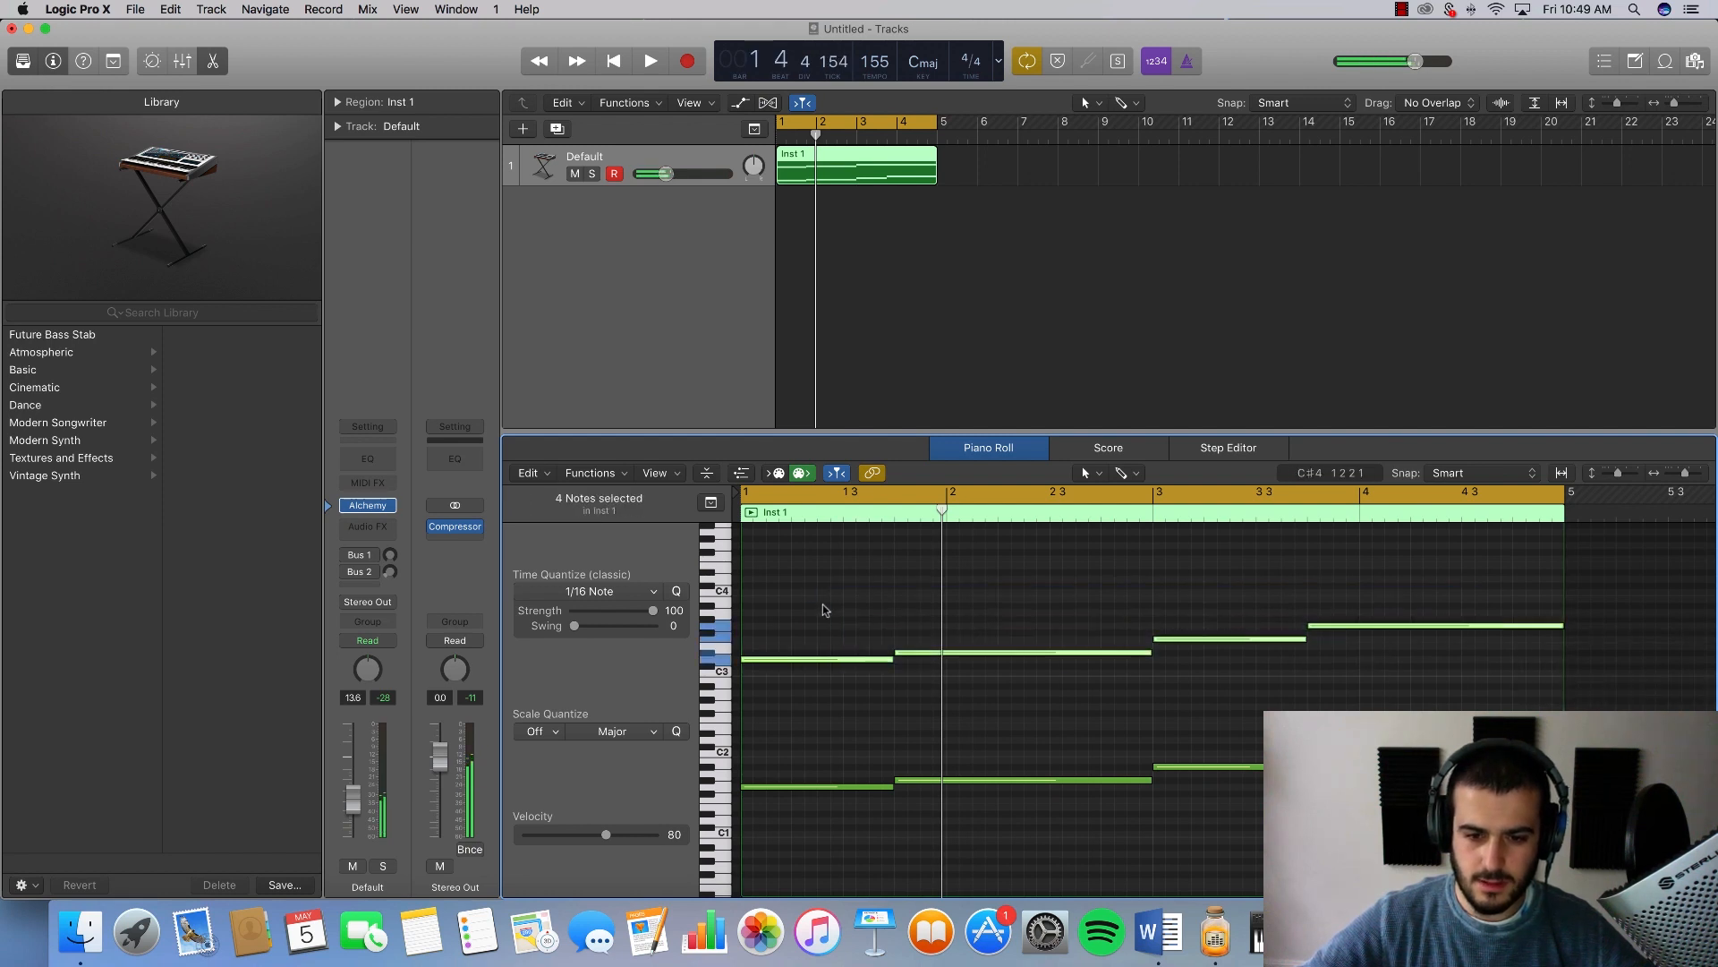
key(space)
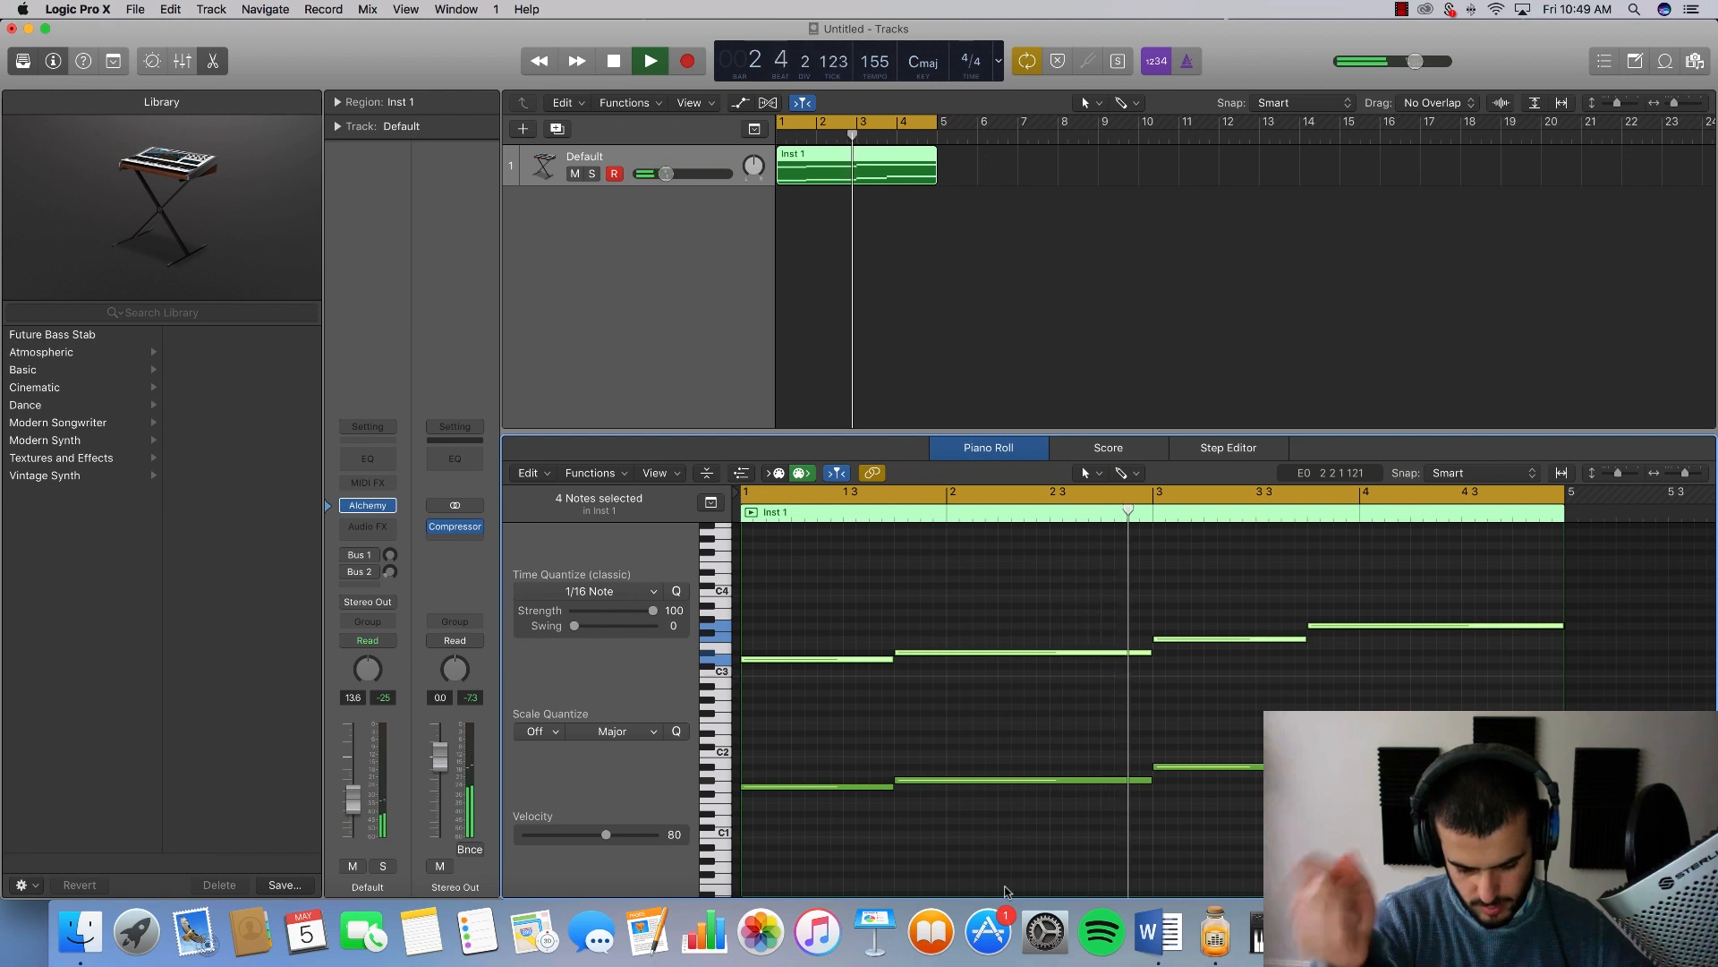
key(space)
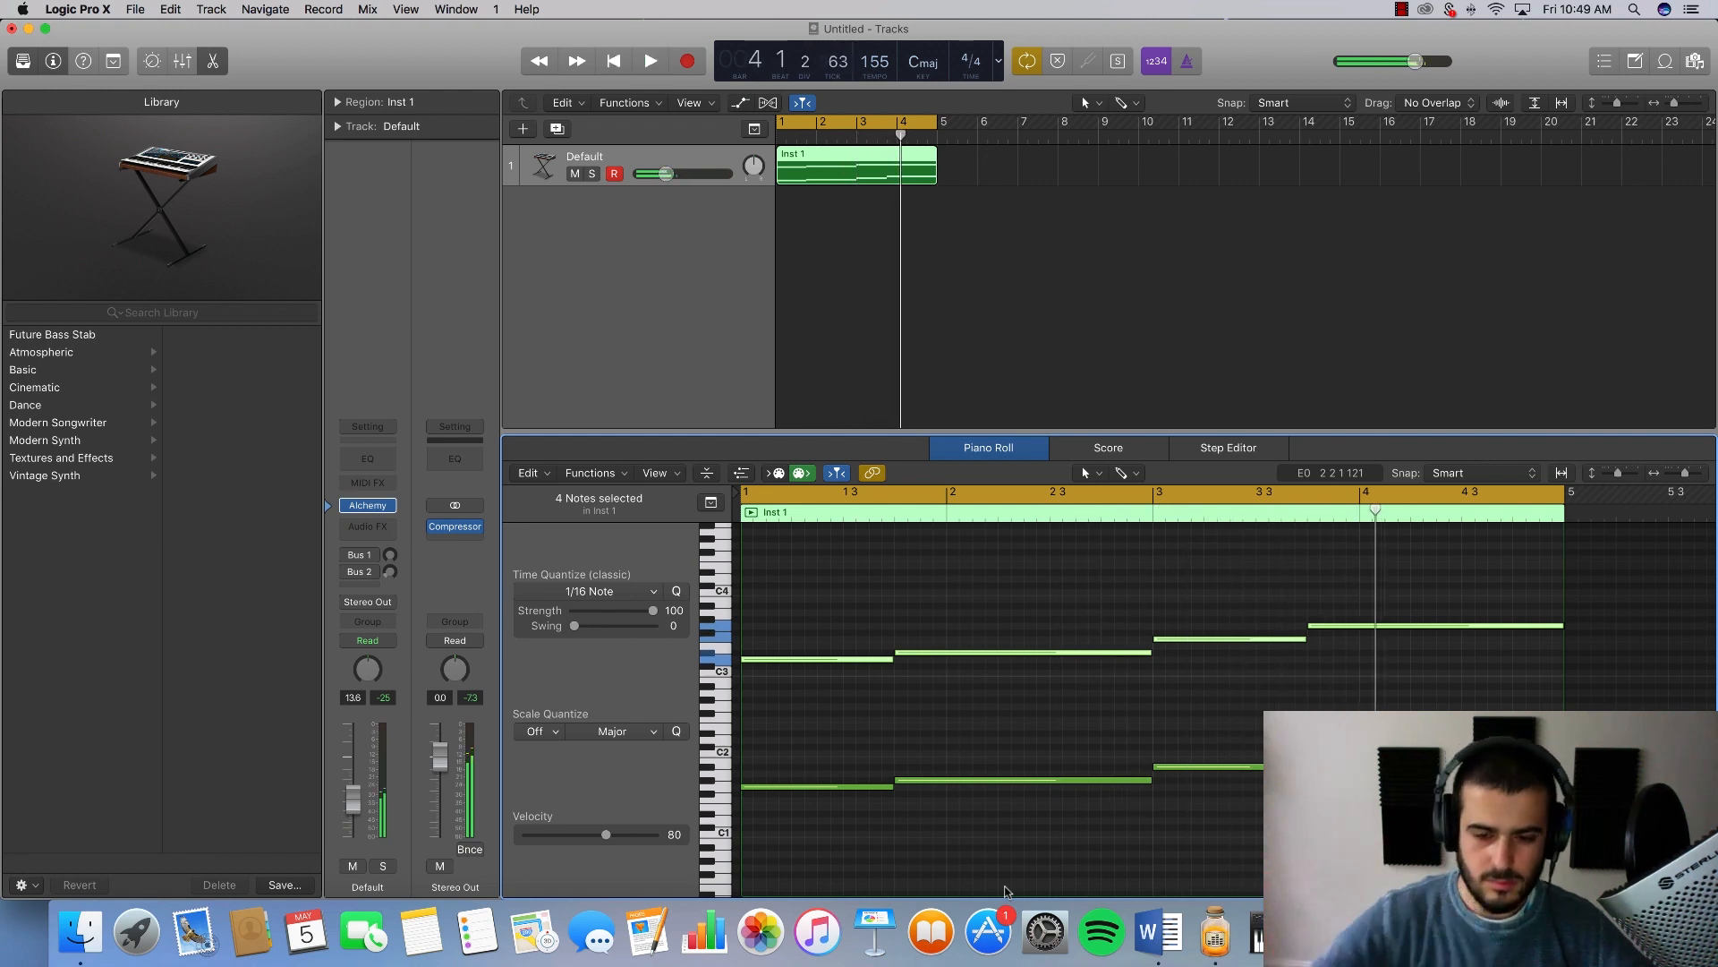
click(850, 807)
Step: Add an A#3 note at the start of bar 1, set its length to three beats, and audition it
scroll(855, 707, up, 3)
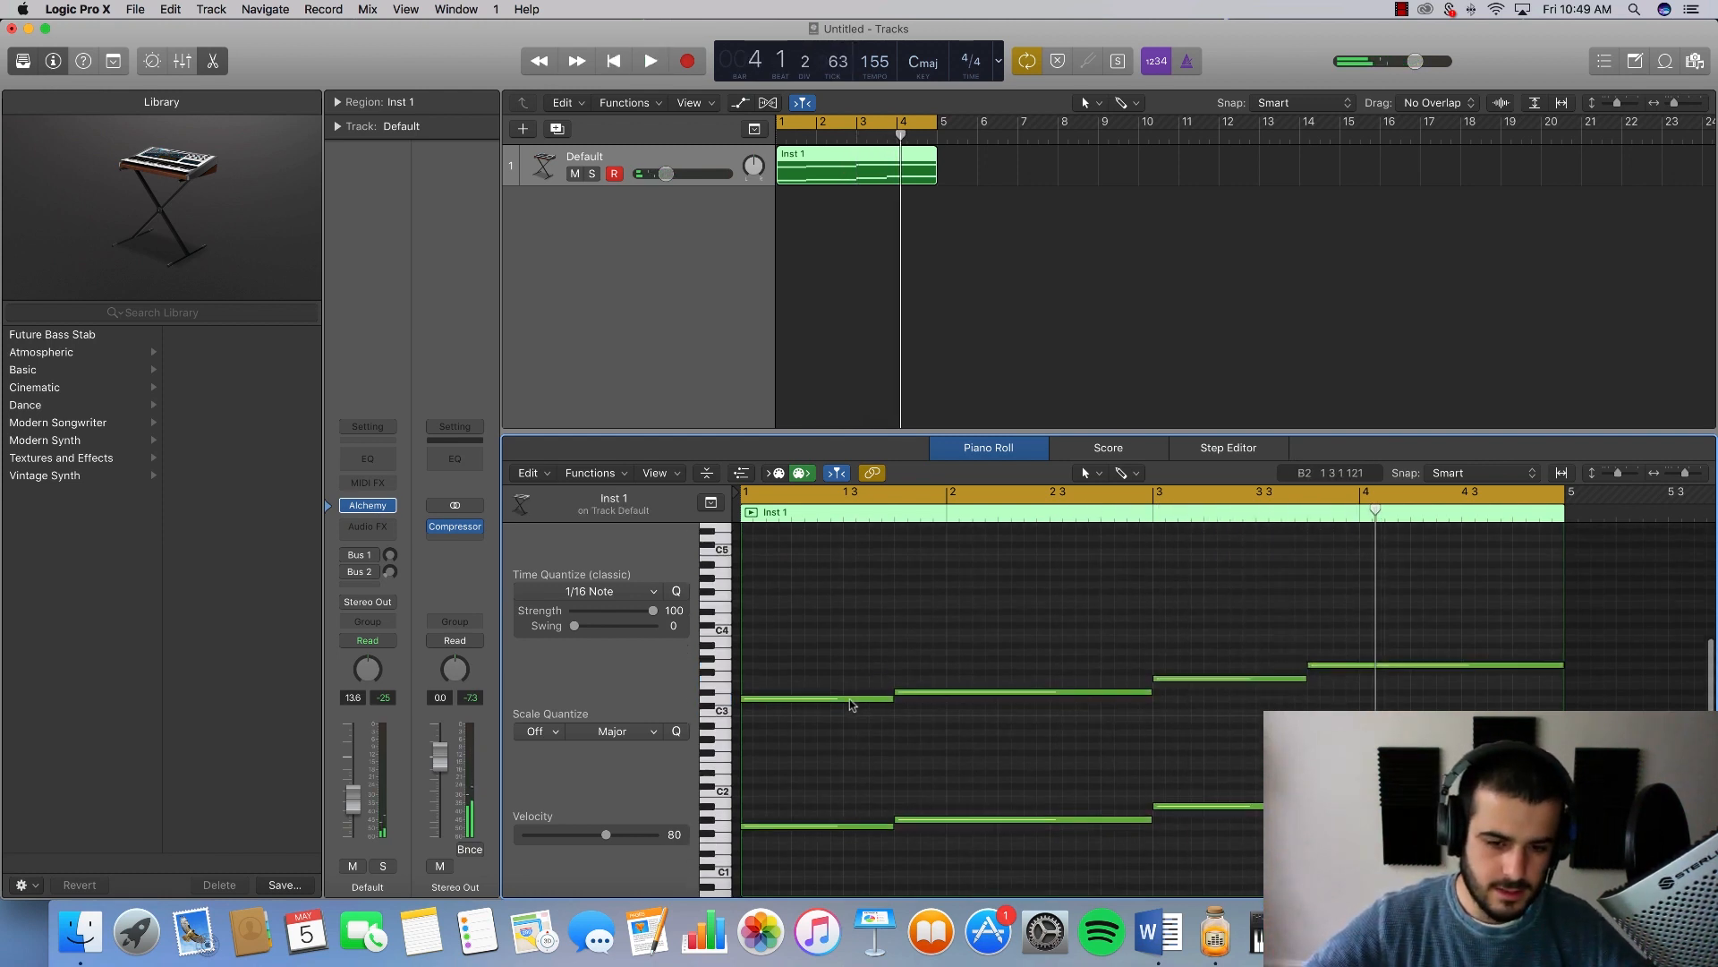
super+click(759, 676)
drag(776, 678, 763, 658)
key(space)
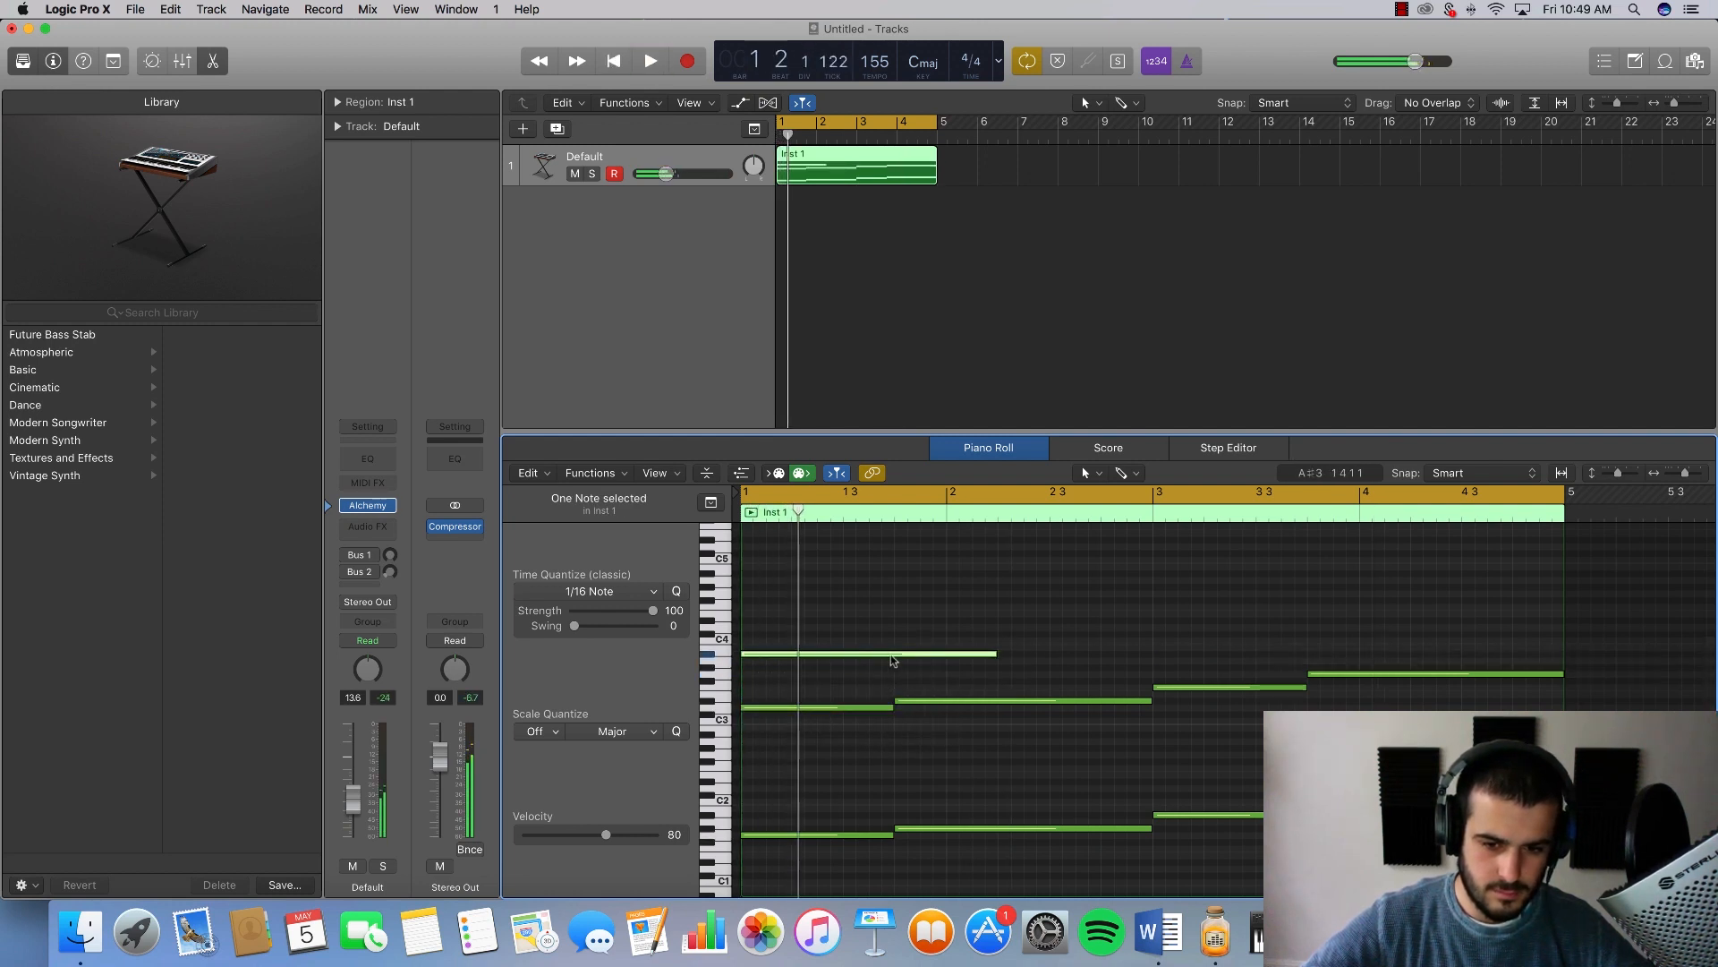
drag(992, 654, 911, 642)
key(space)
key(space)
key(space)
key(space)
Step: Add a C4 note at 1 4 1 1, audition it, and extend it to the start of bar 3
super+click(900, 647)
key(space)
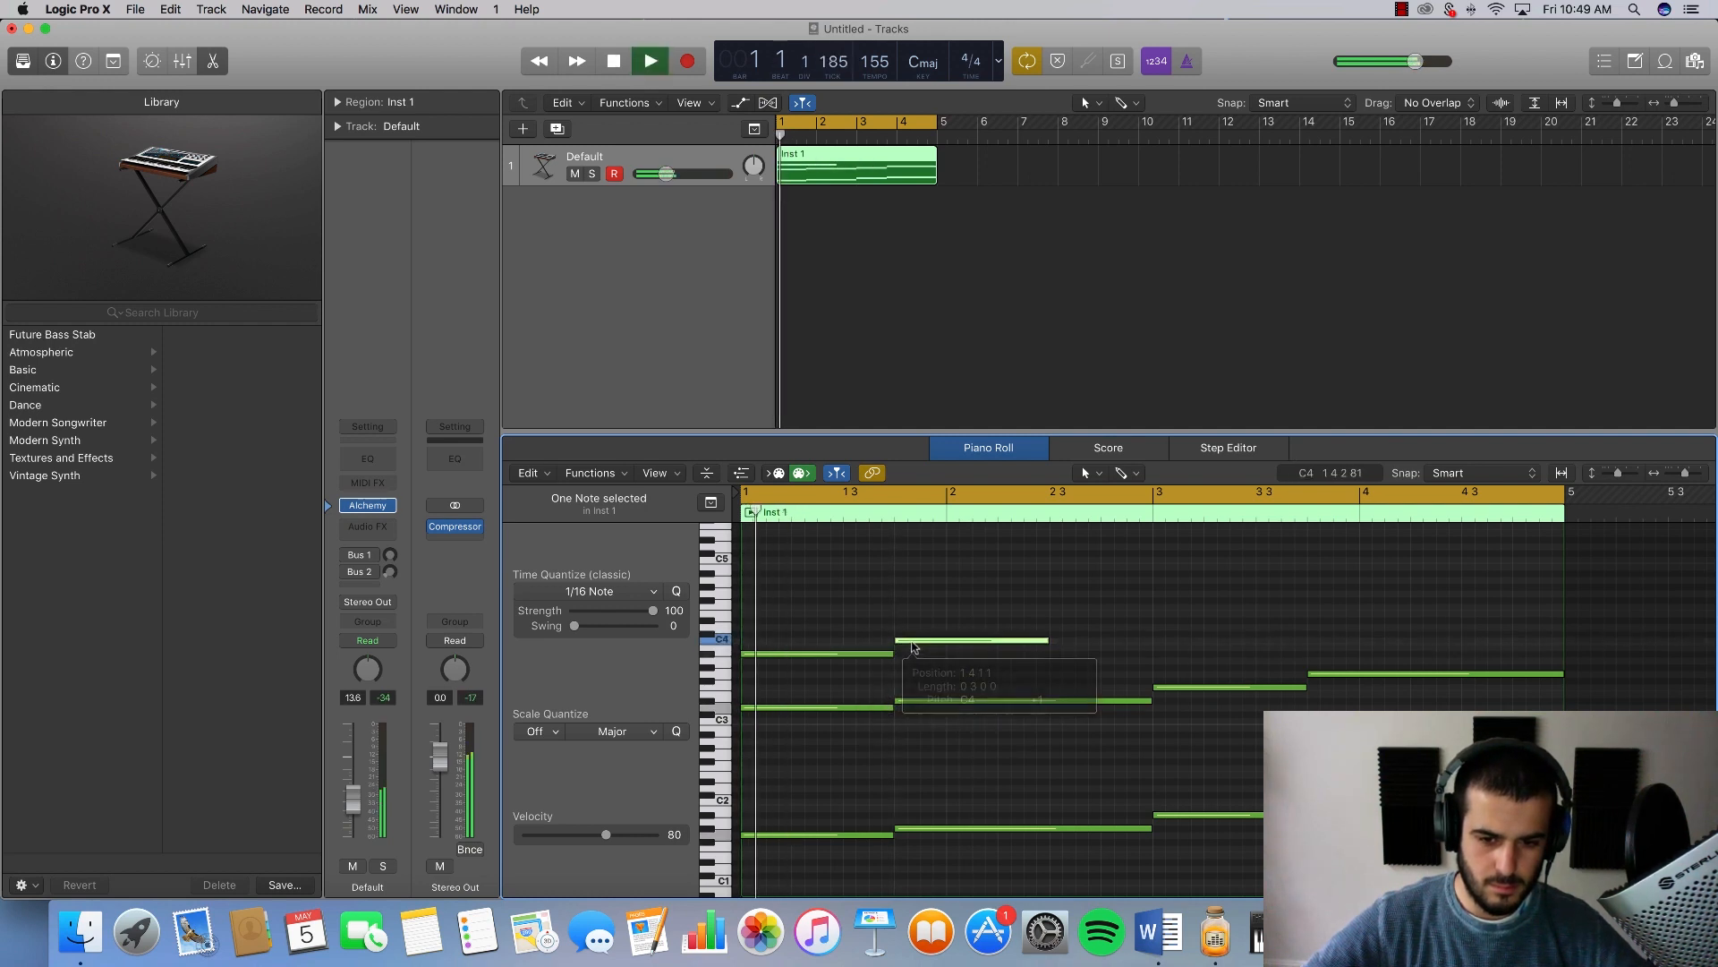
click(910, 673)
key(space)
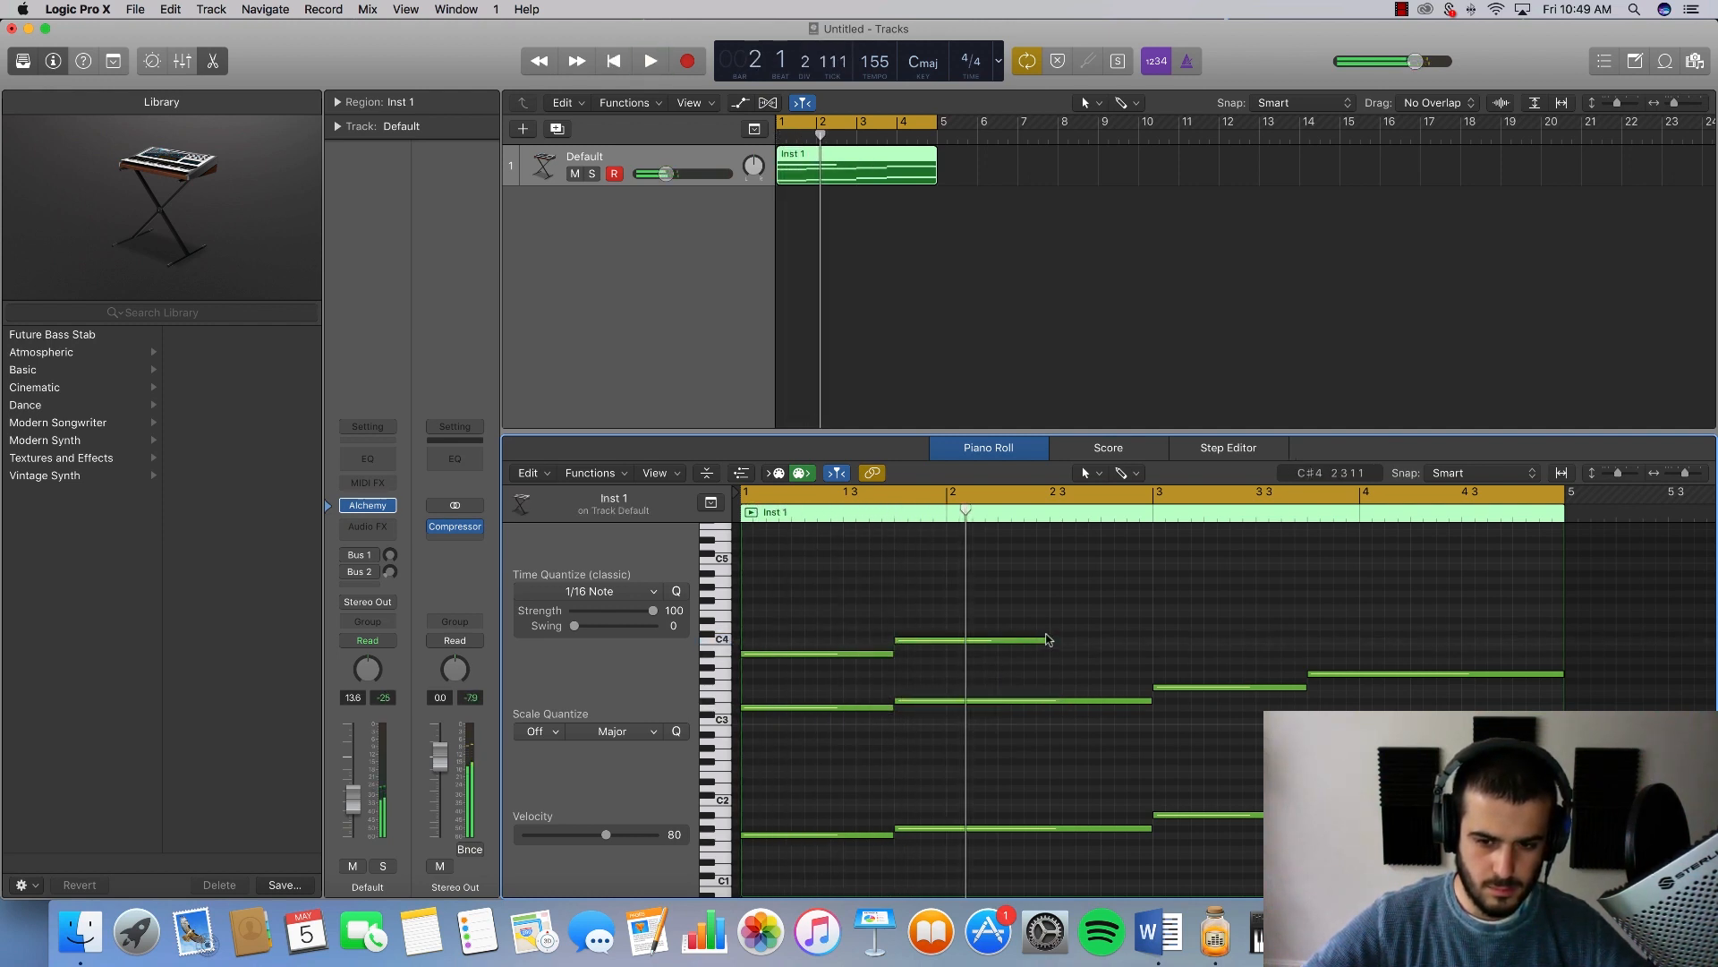
mouse_move(1048, 639)
mouse_down()
mouse_move(1153, 651)
mouse_move(1051, 667)
mouse_up()
Step: Cycle the second half from bar 3 and place a three-beat A#3 top note at bar 3, auditioning it
drag(1157, 493, 1656, 497)
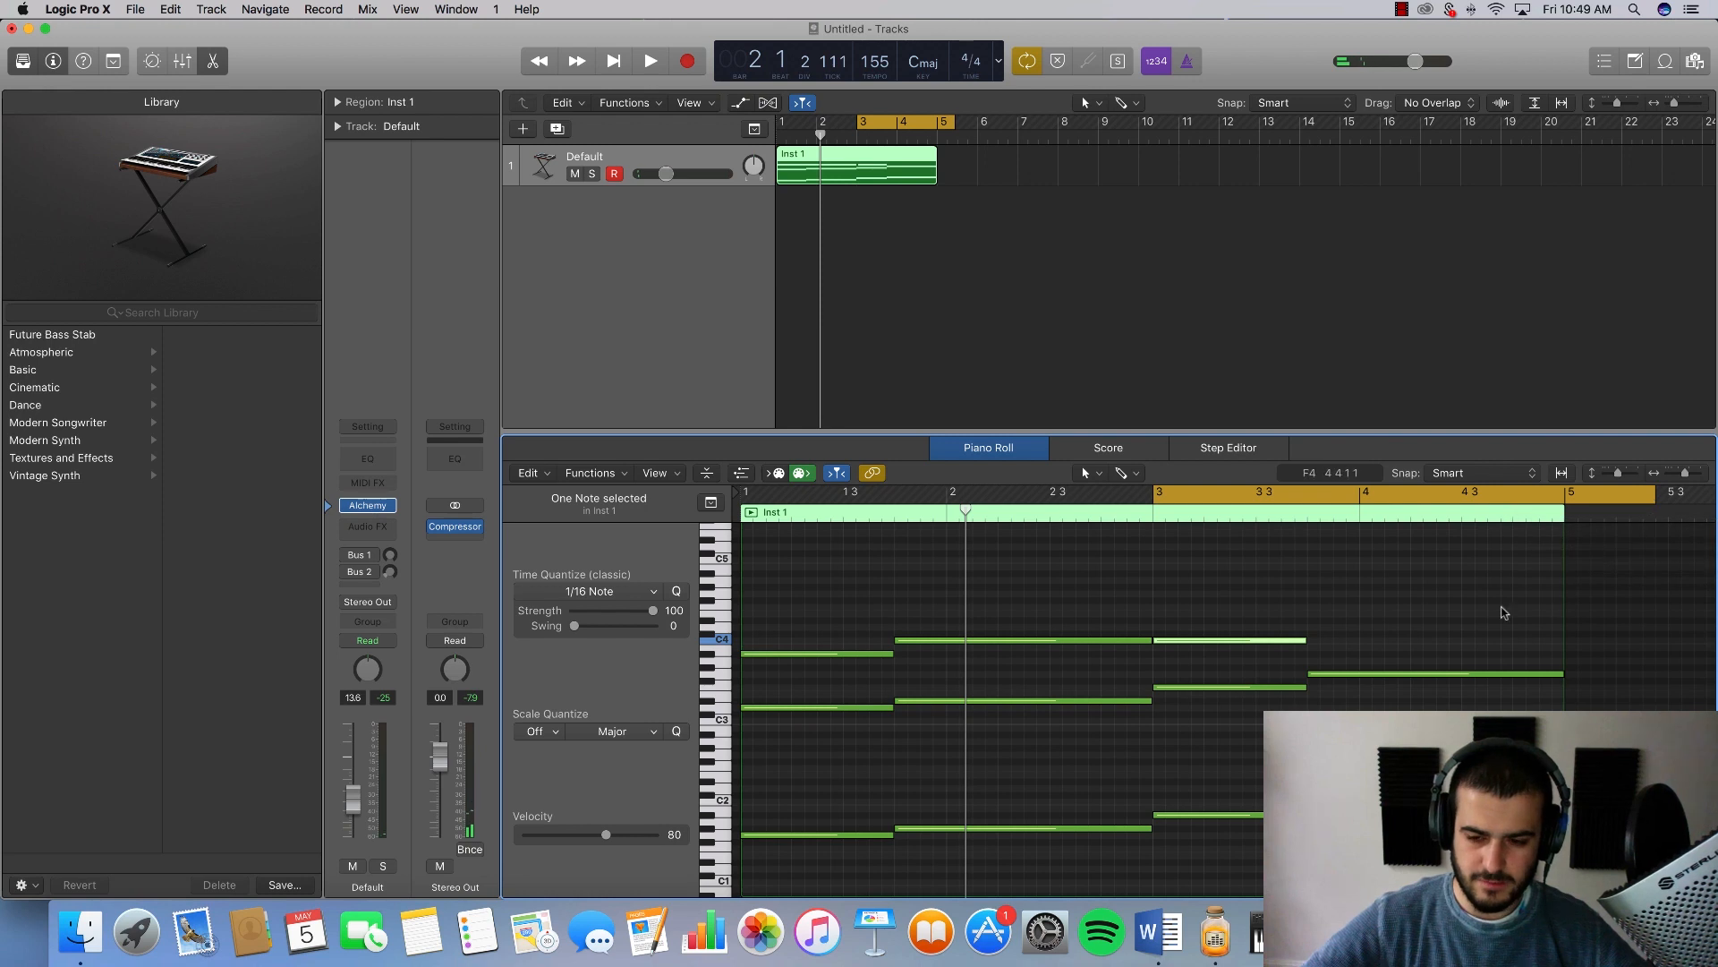
click(1502, 615)
key(space)
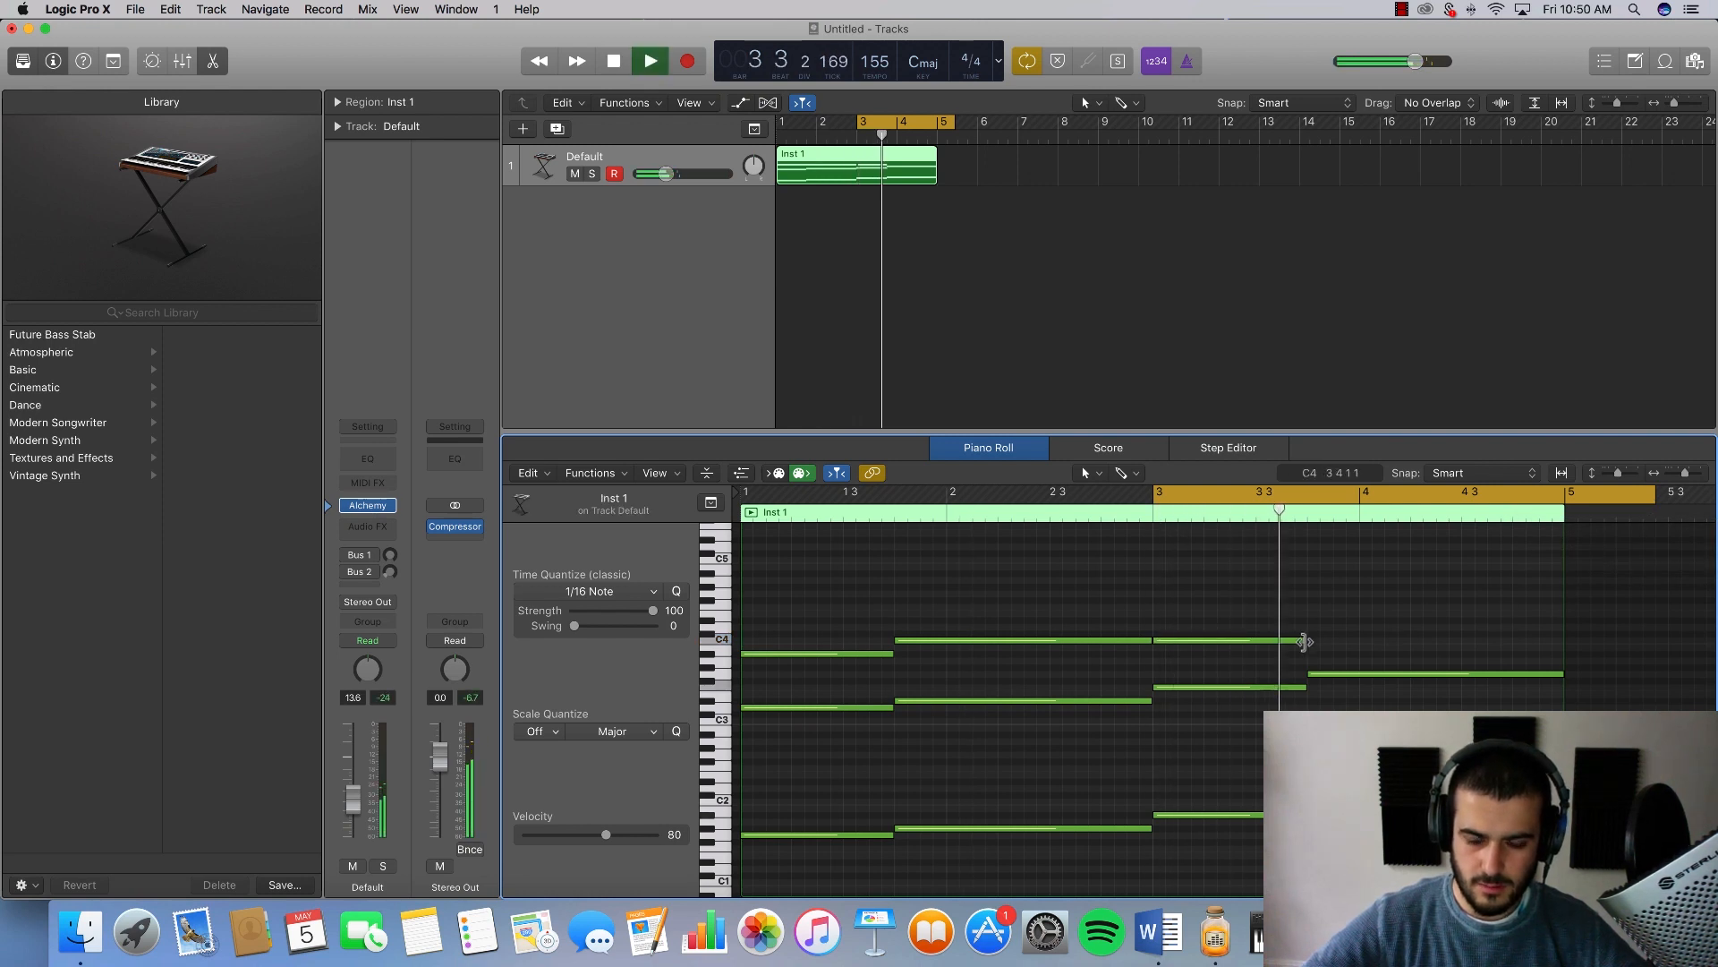
drag(1305, 639, 1306, 653)
key(space)
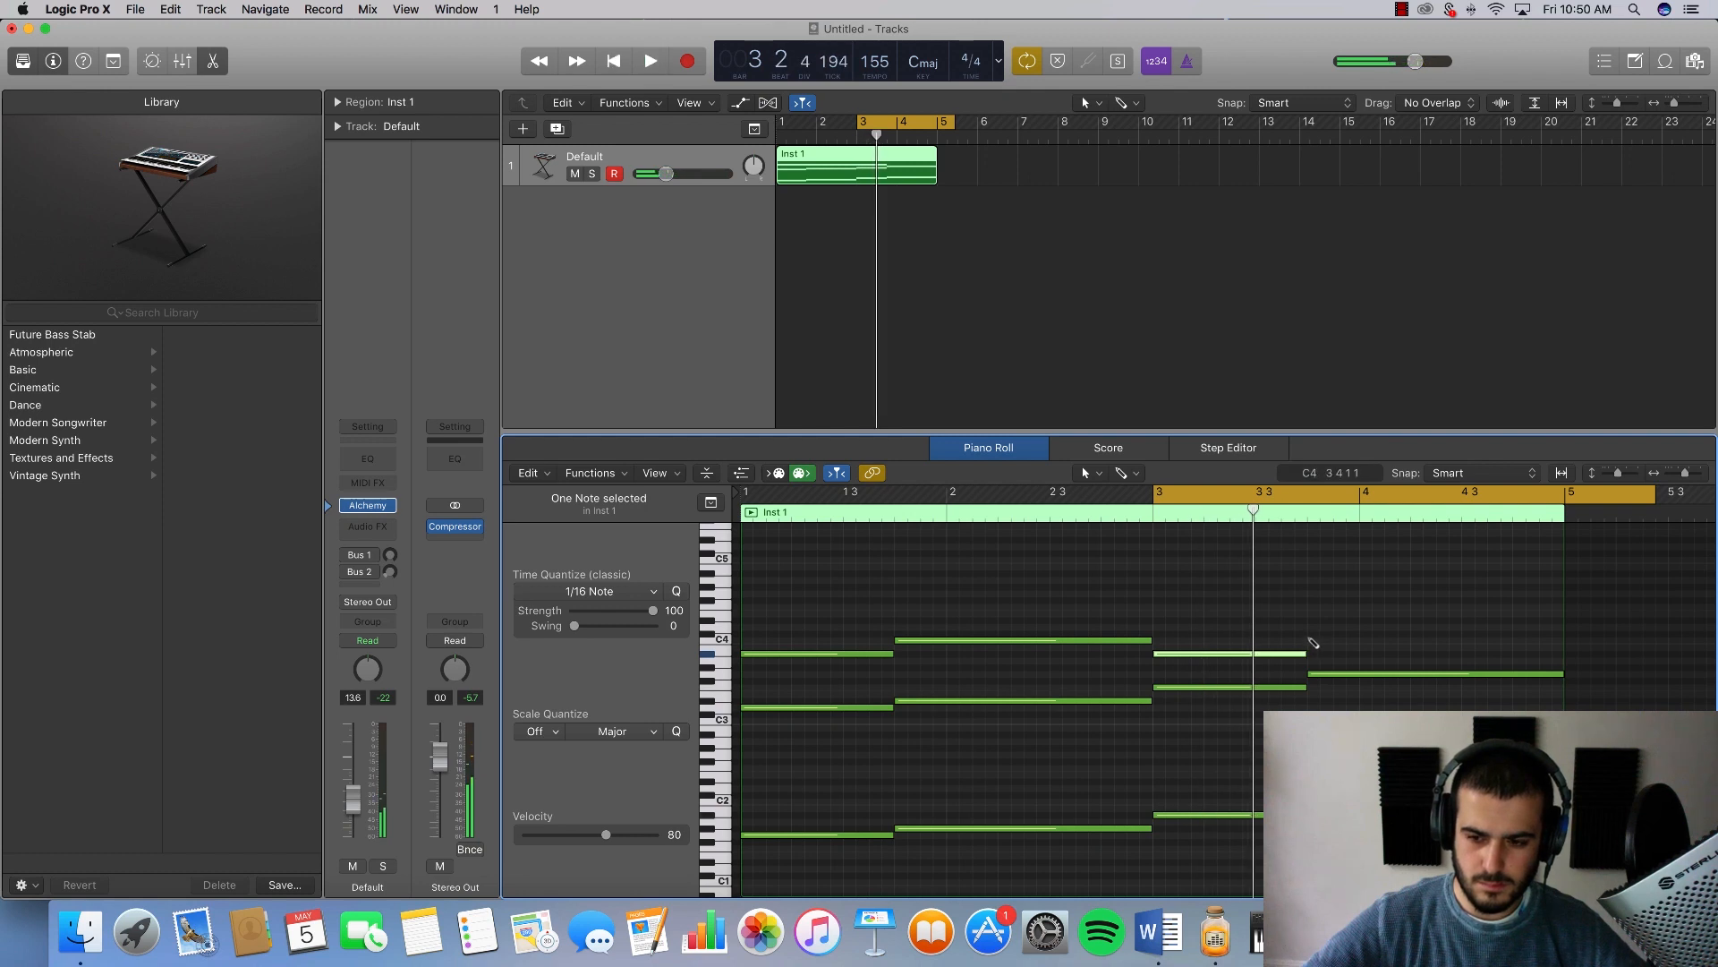
Step: Add a D#4 note from 3 4 1 1 to the start of bar 5 and audition it
super+click(1312, 634)
mouse_move(1321, 633)
mouse_down()
mouse_move(1592, 621)
mouse_move(1563, 620)
mouse_up()
key(space)
key(space)
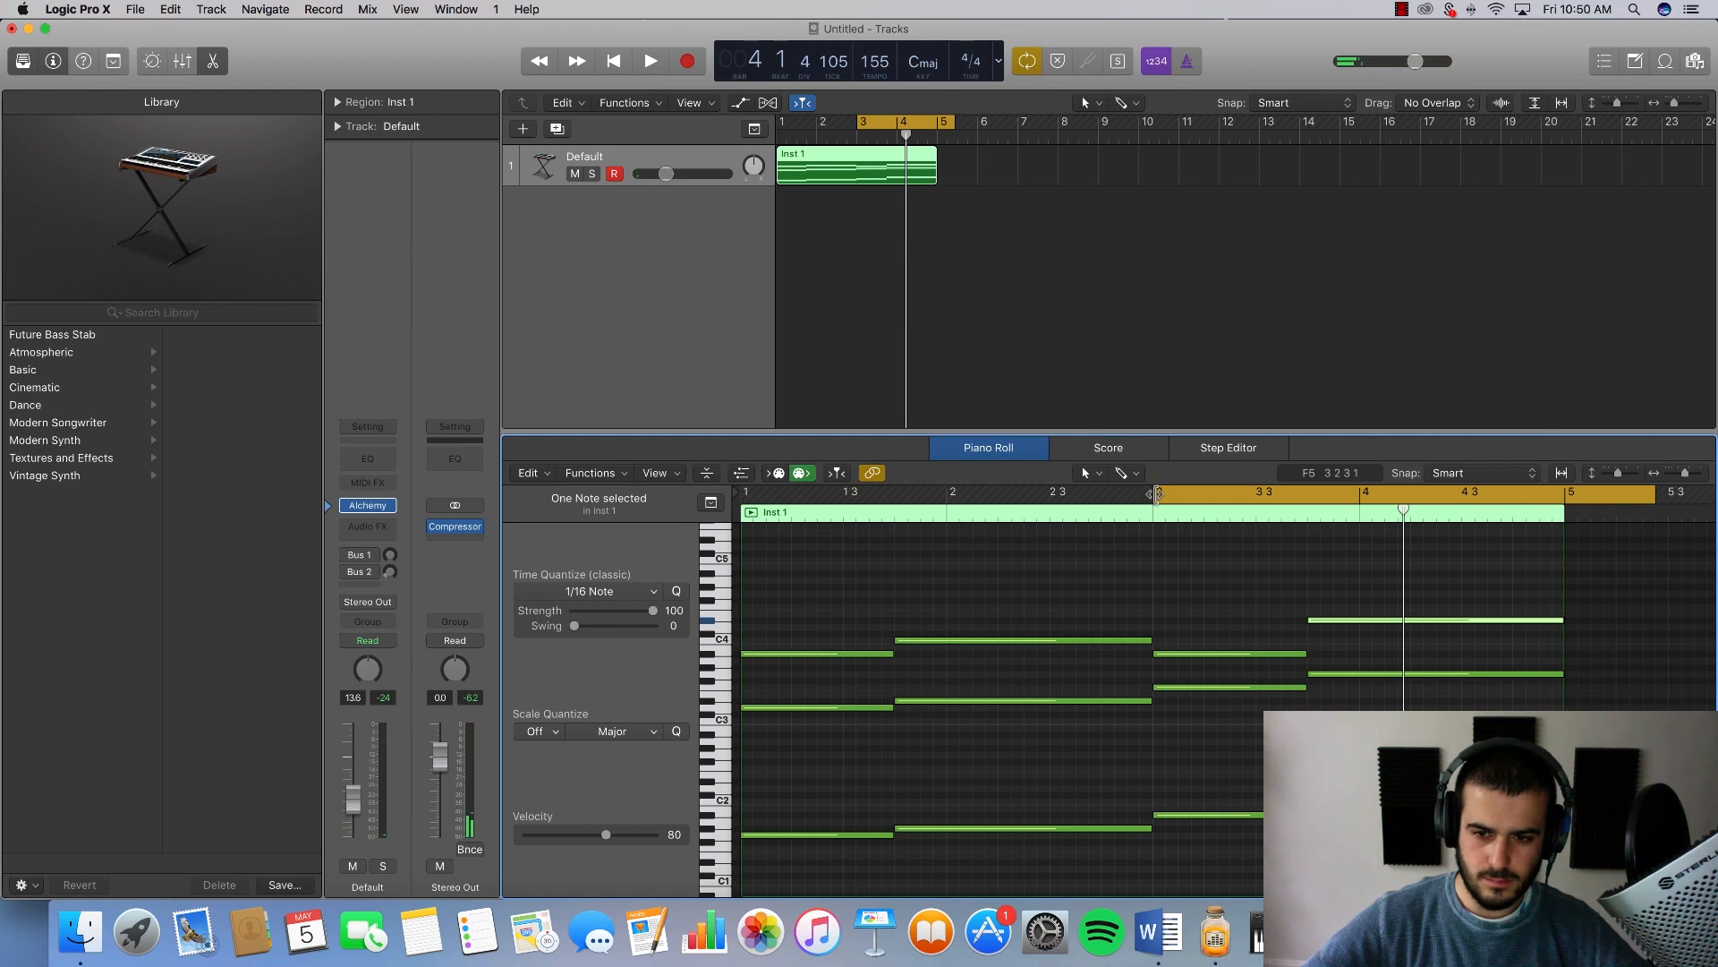
Step: Set the cycle range to the four bars from bar 1 to bar 5 and play back the chords
drag(1155, 495, 318, 555)
key(space)
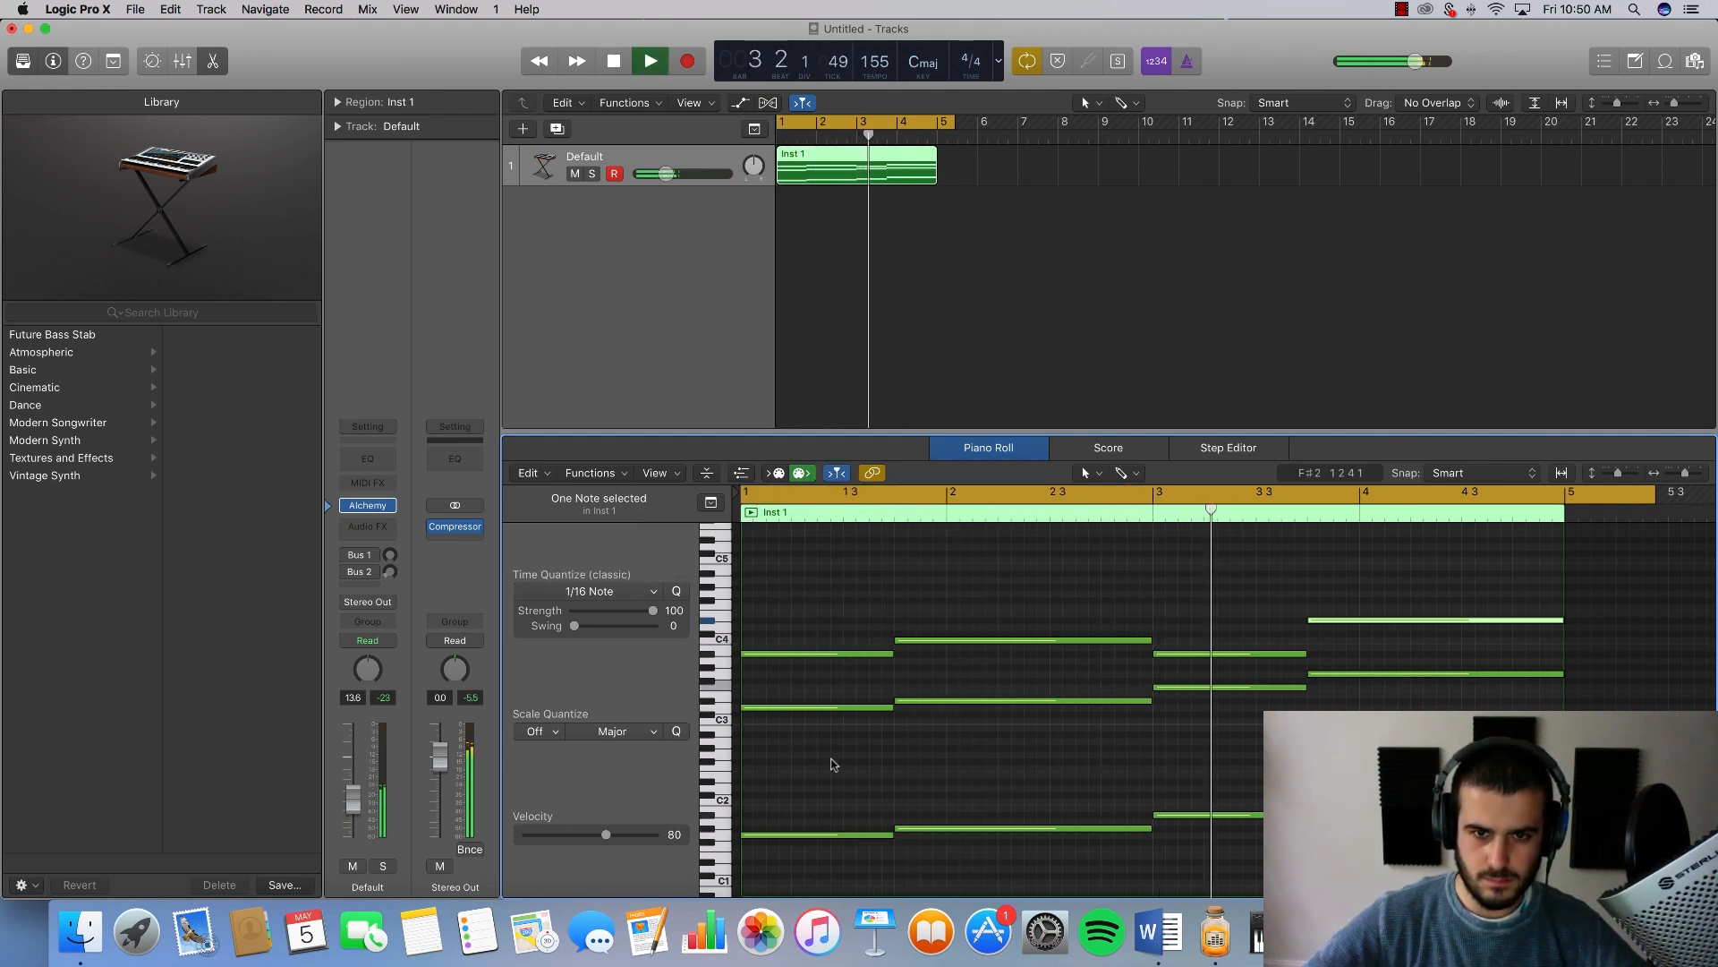
click(985, 772)
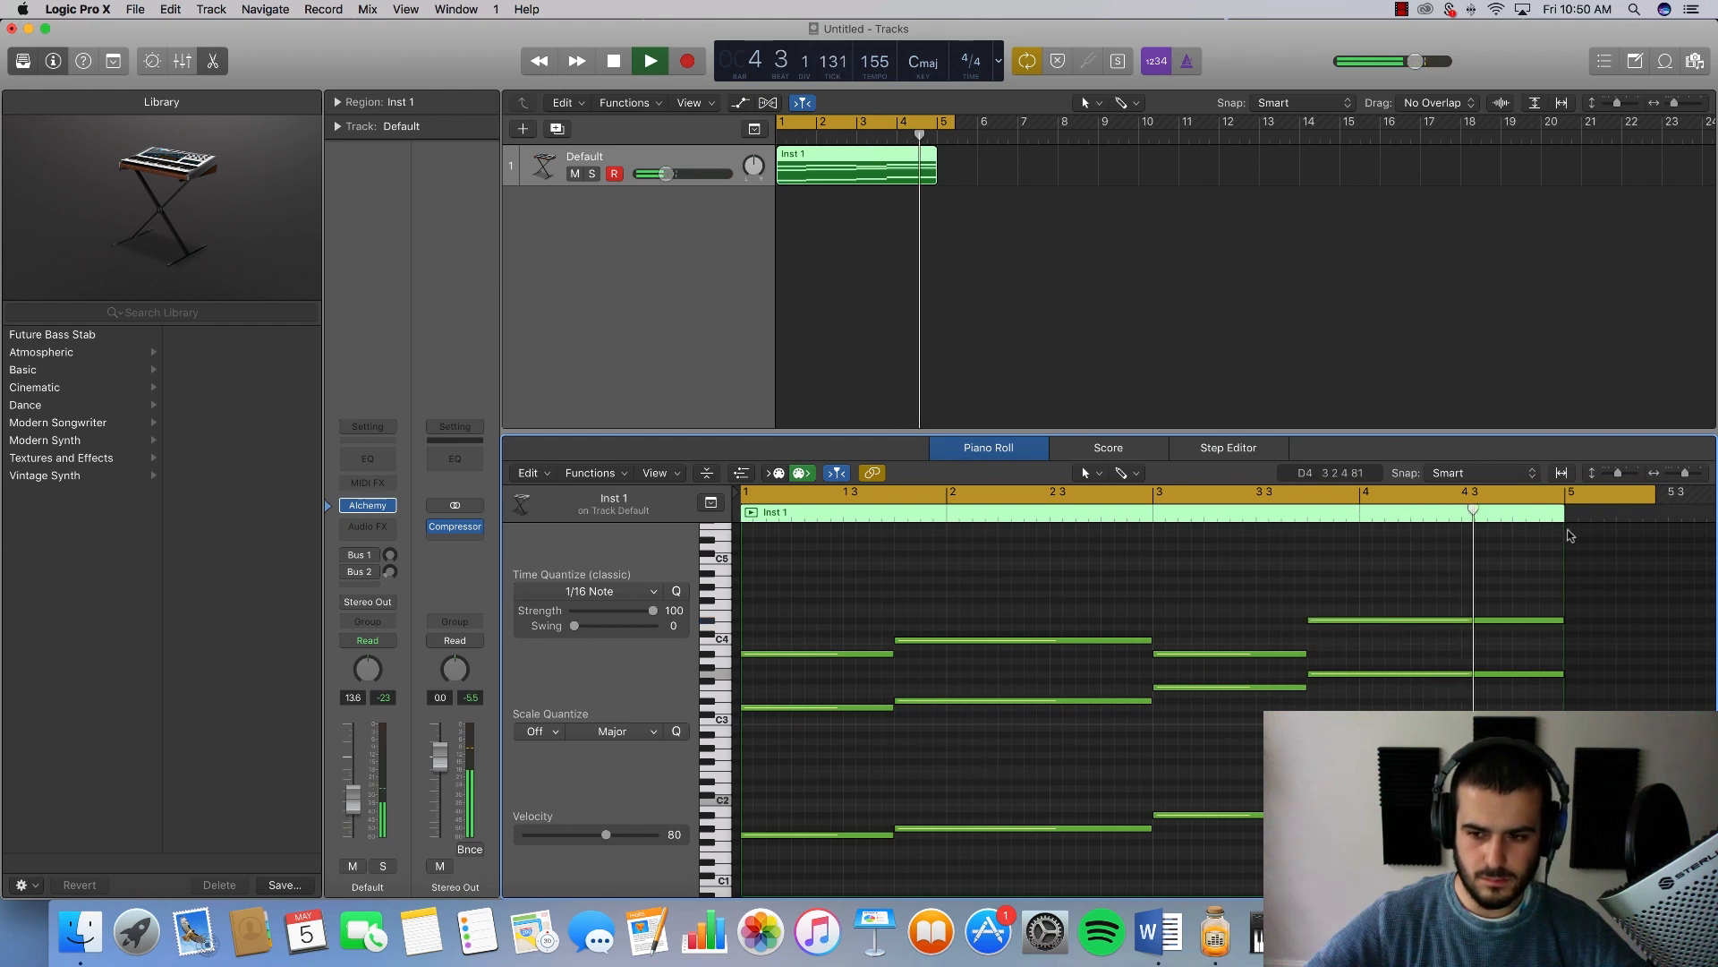
key(space)
drag(1658, 500, 1566, 507)
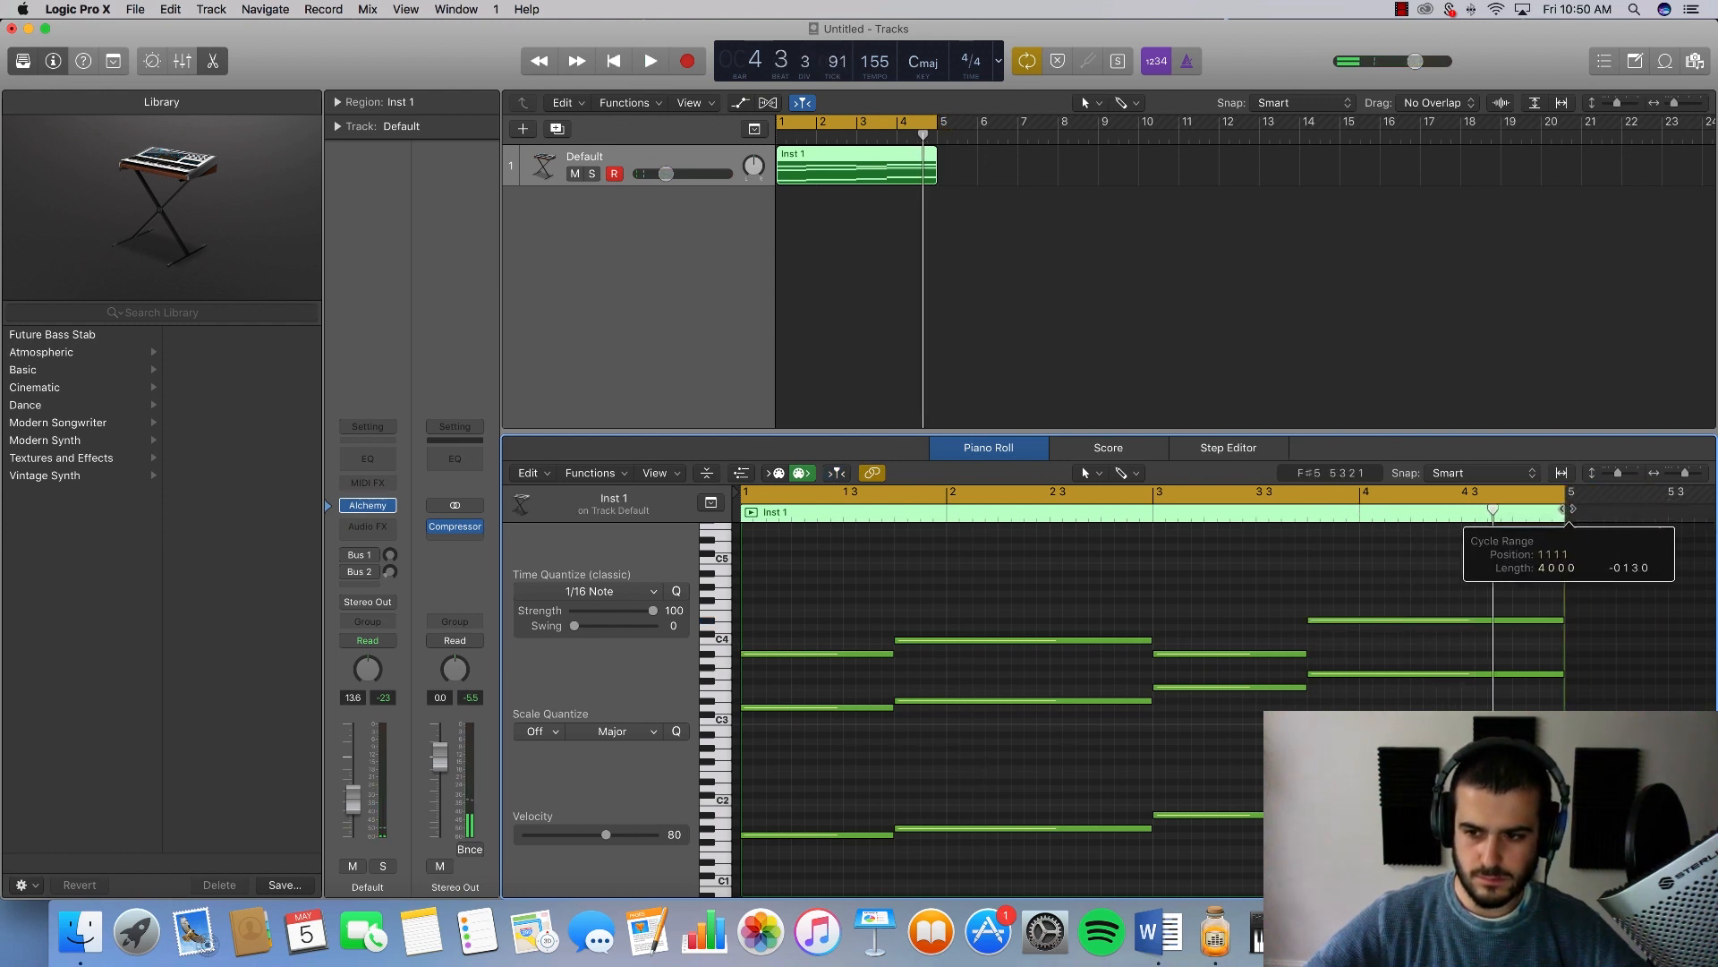
key(space)
key(space)
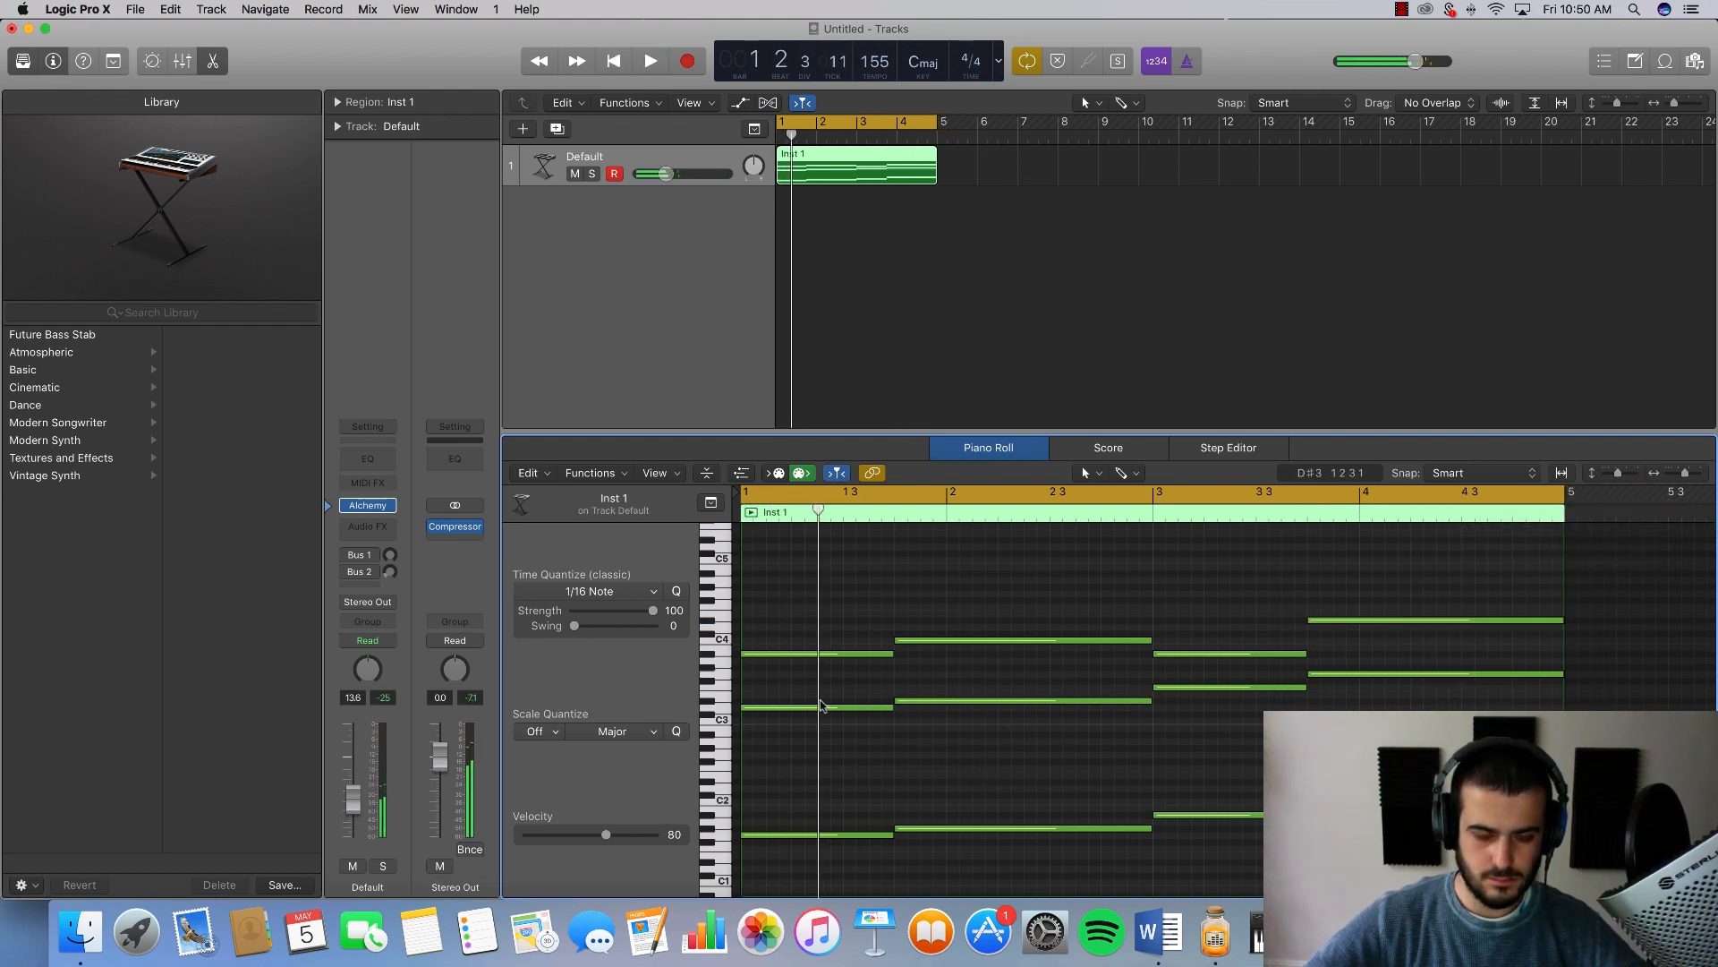
Step: Add an inner F3 note at the start of bar 1 with a three-beat length, trying G3 first and auditioning both
click(751, 682)
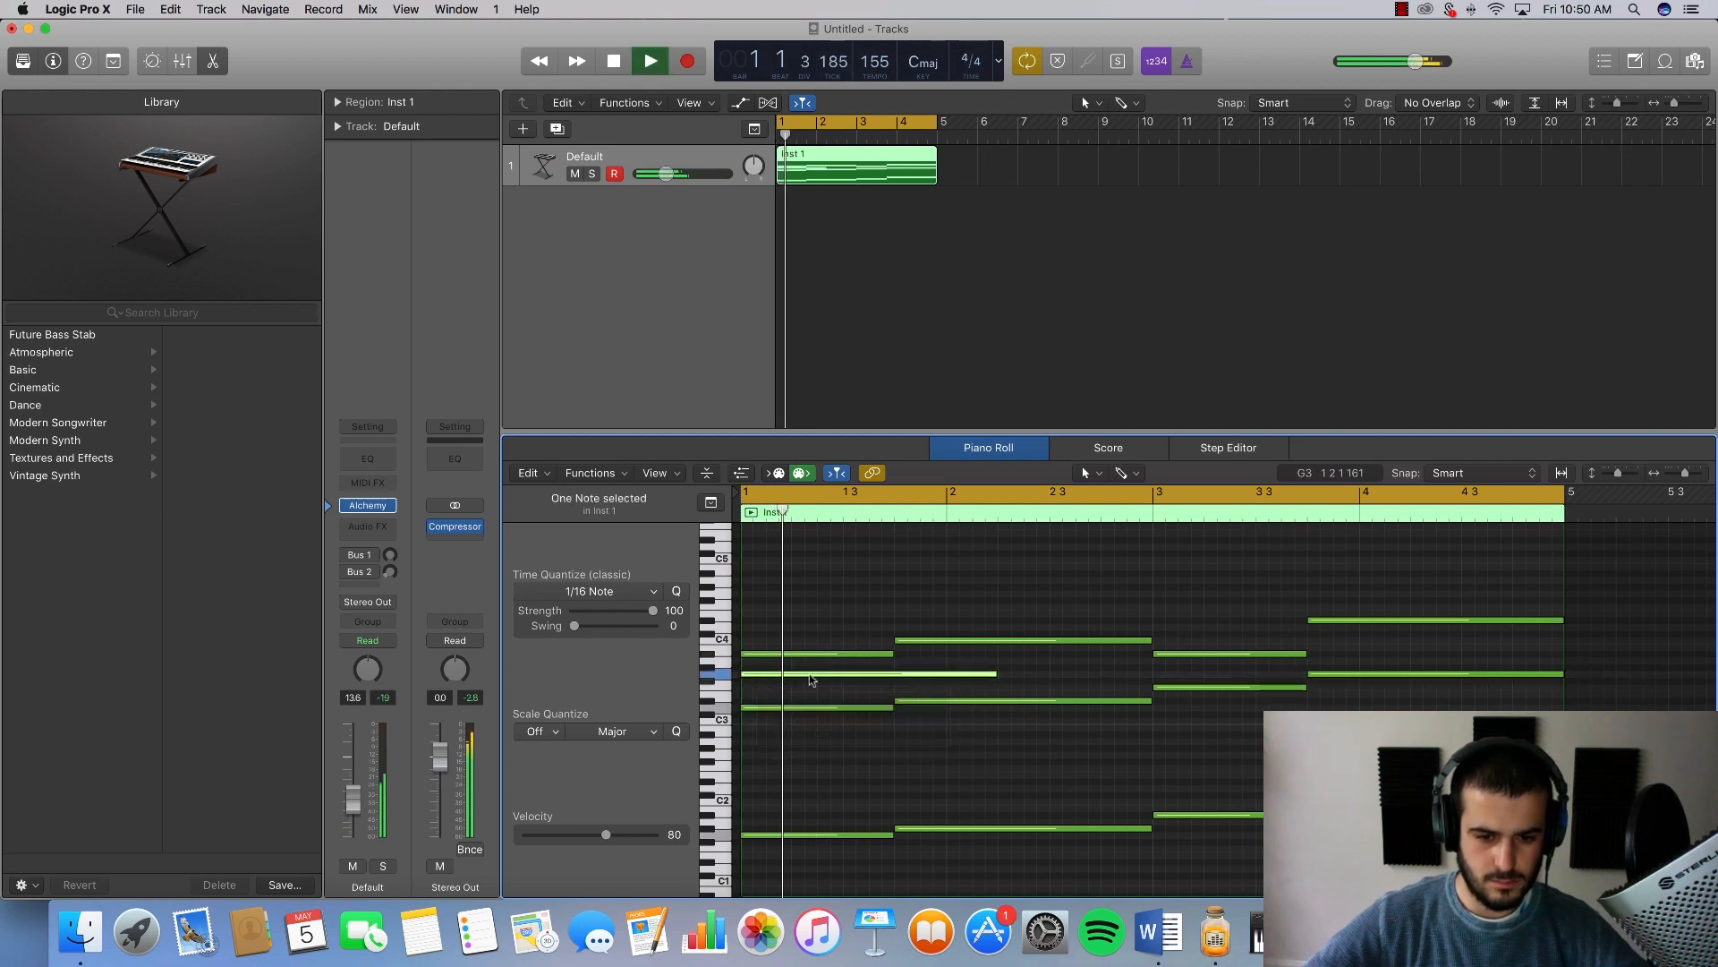
key(space)
key(space)
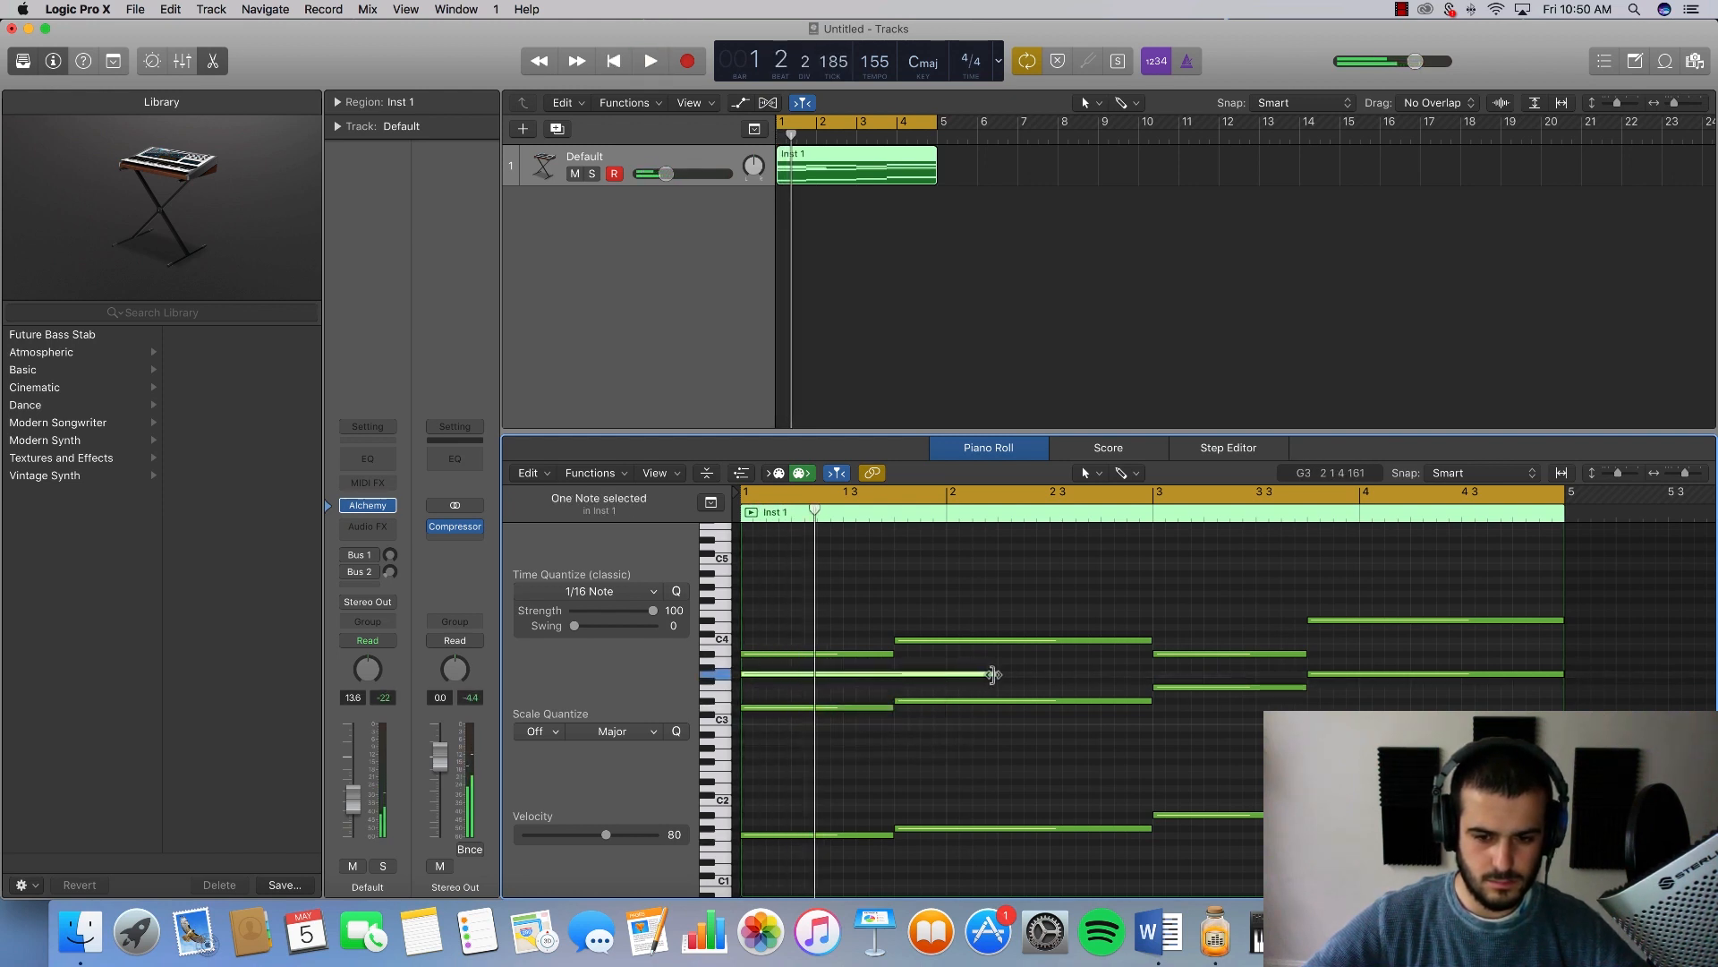
drag(994, 674, 852, 691)
key(space)
key(space)
click(852, 689)
key(space)
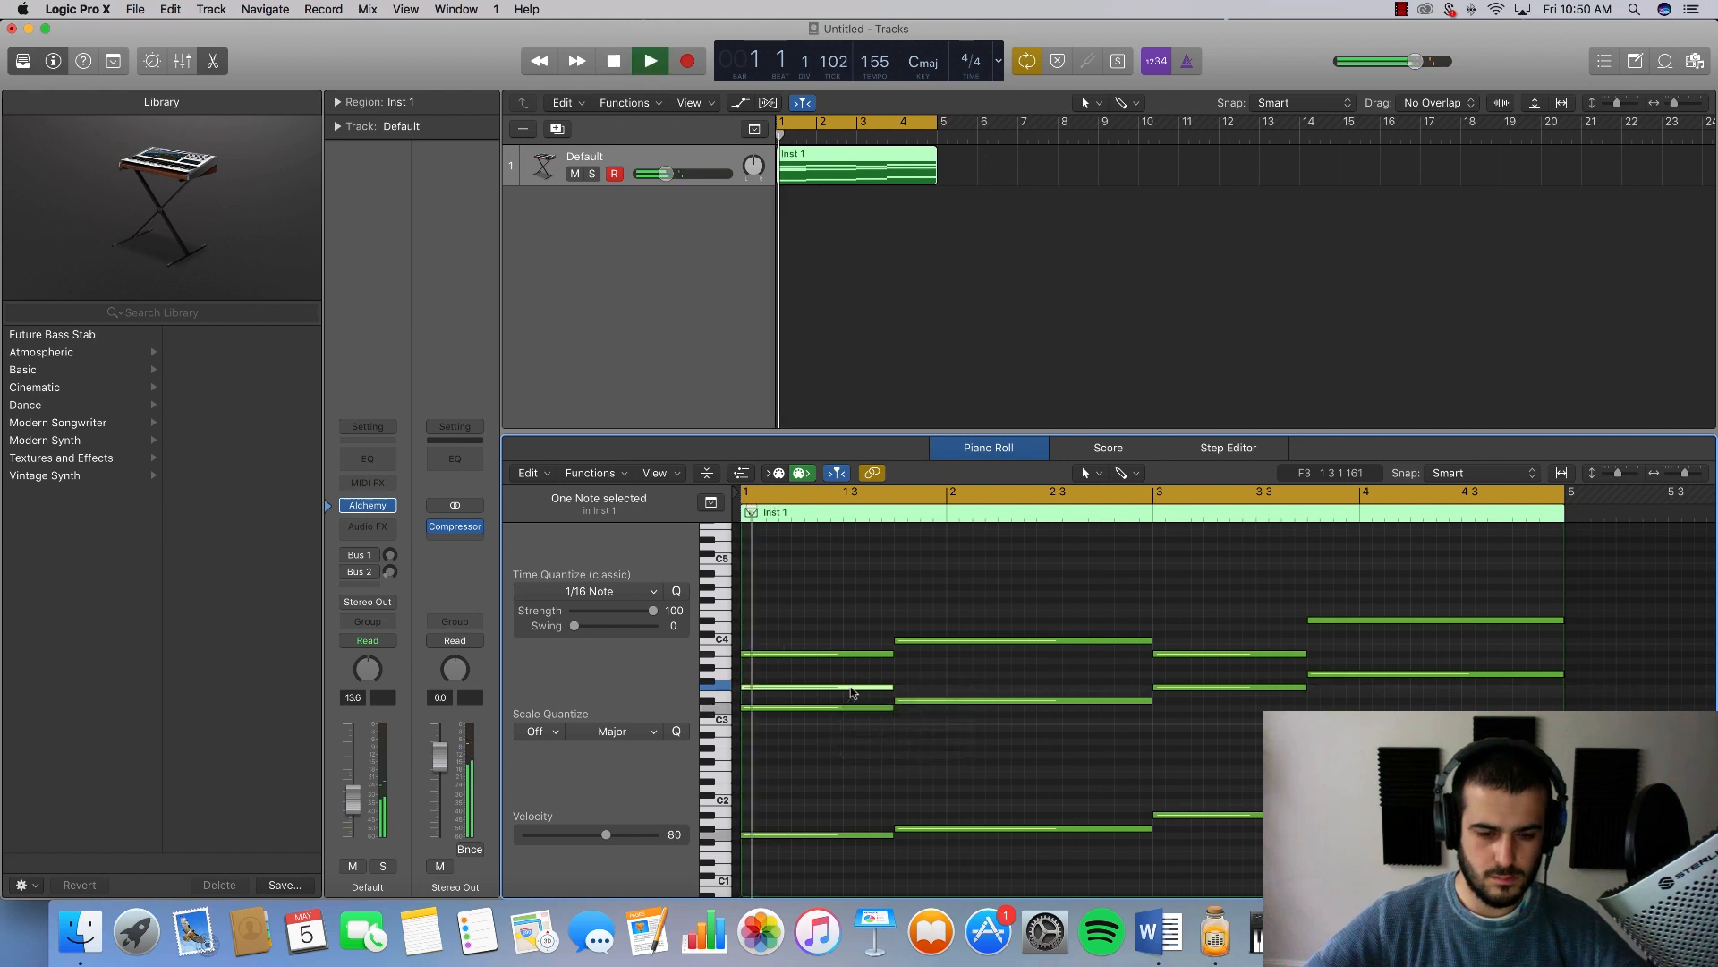
key(space)
Step: Add an inner G3 note at 1 4 1 1, audition it, and extend it to the start of bar 3
super+click(897, 681)
drag(909, 682, 909, 675)
key(space)
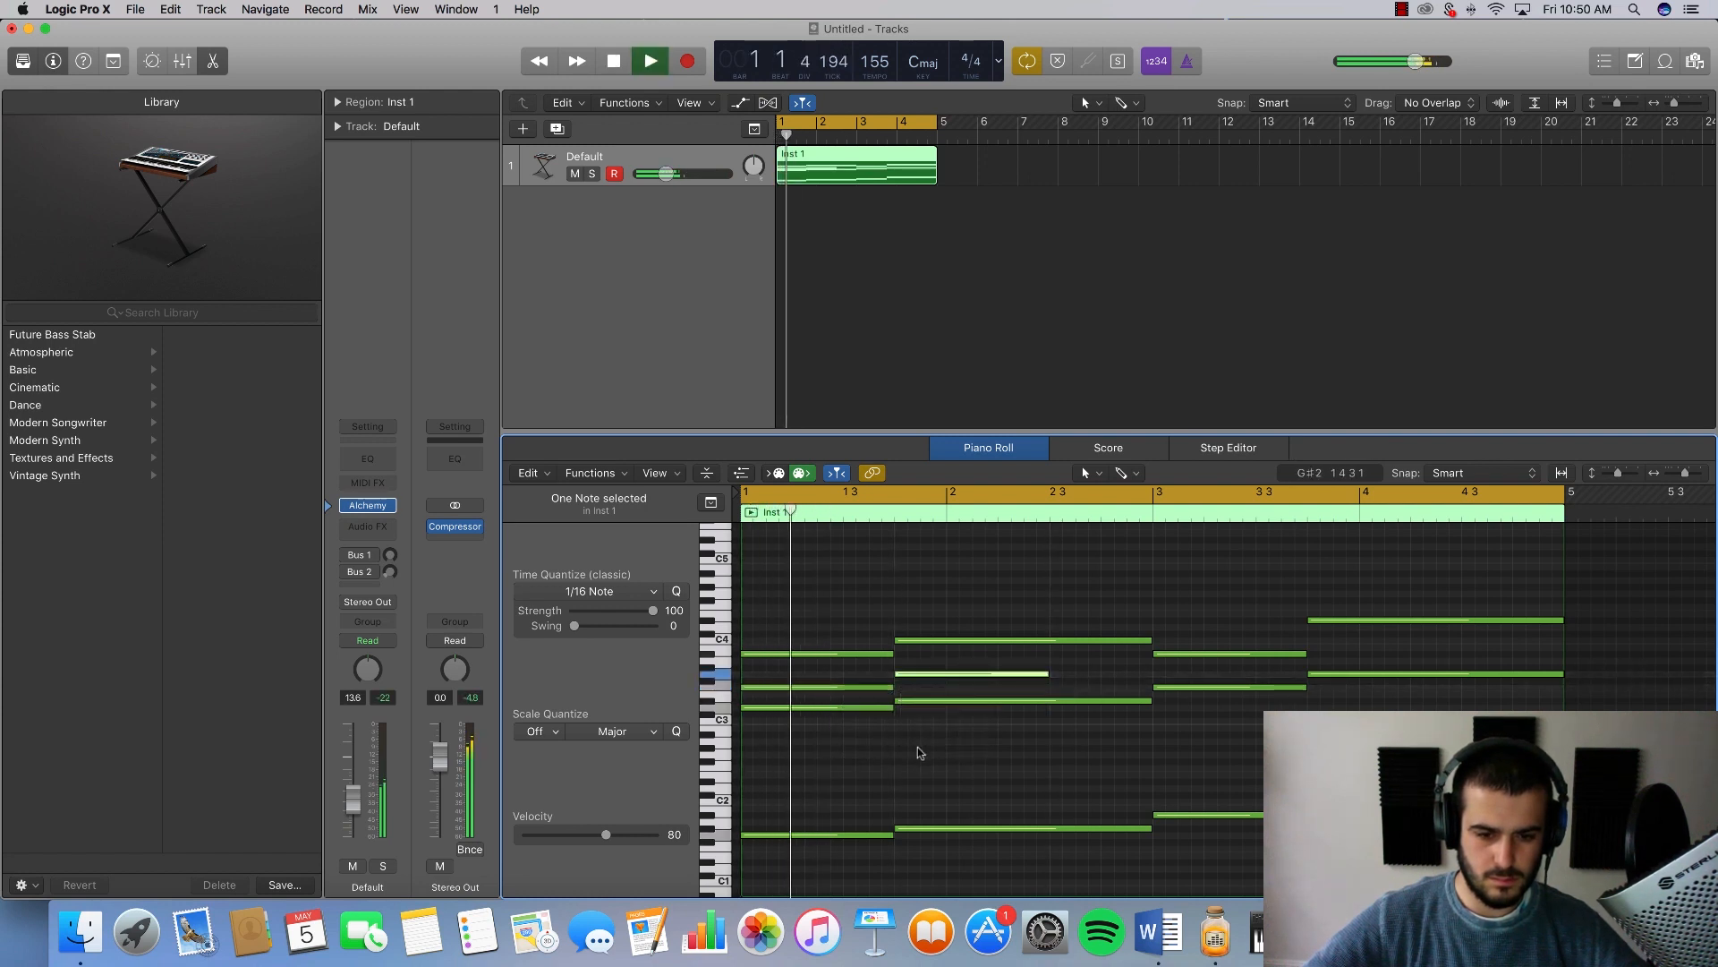
click(921, 745)
key(space)
drag(1049, 673, 1150, 679)
click(1184, 673)
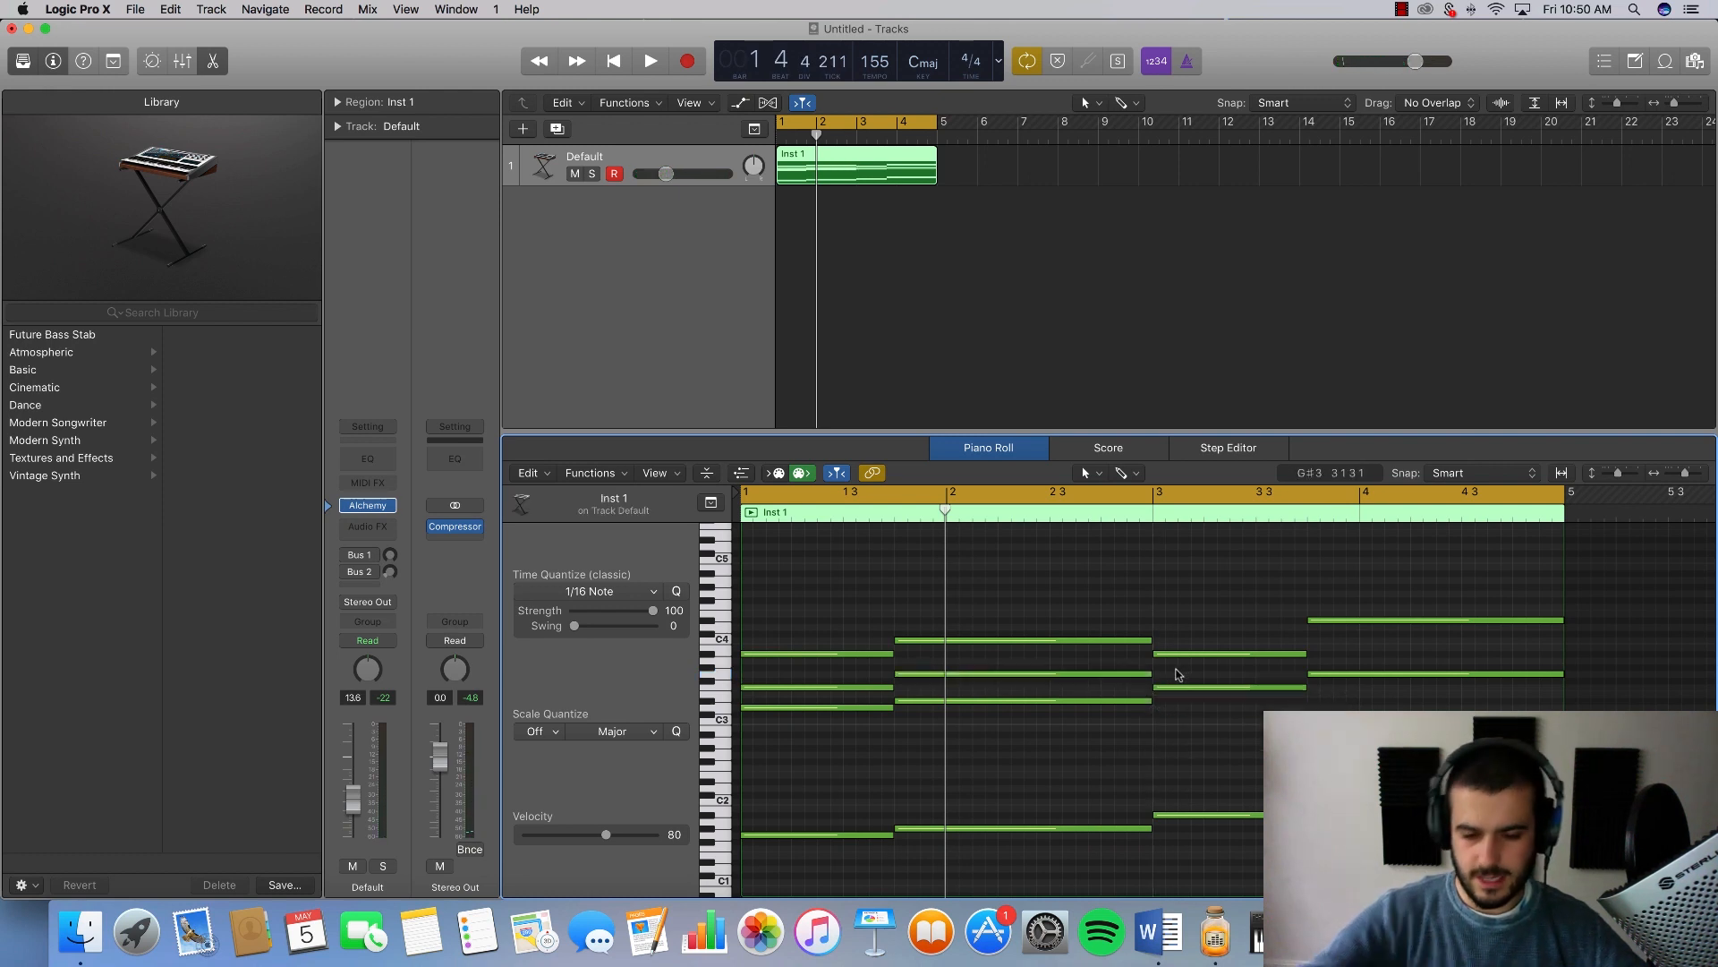
Step: Try the first two chords without their inner F3 and G3 notes by deleting them, and undo the deletion
drag(874, 679, 906, 692)
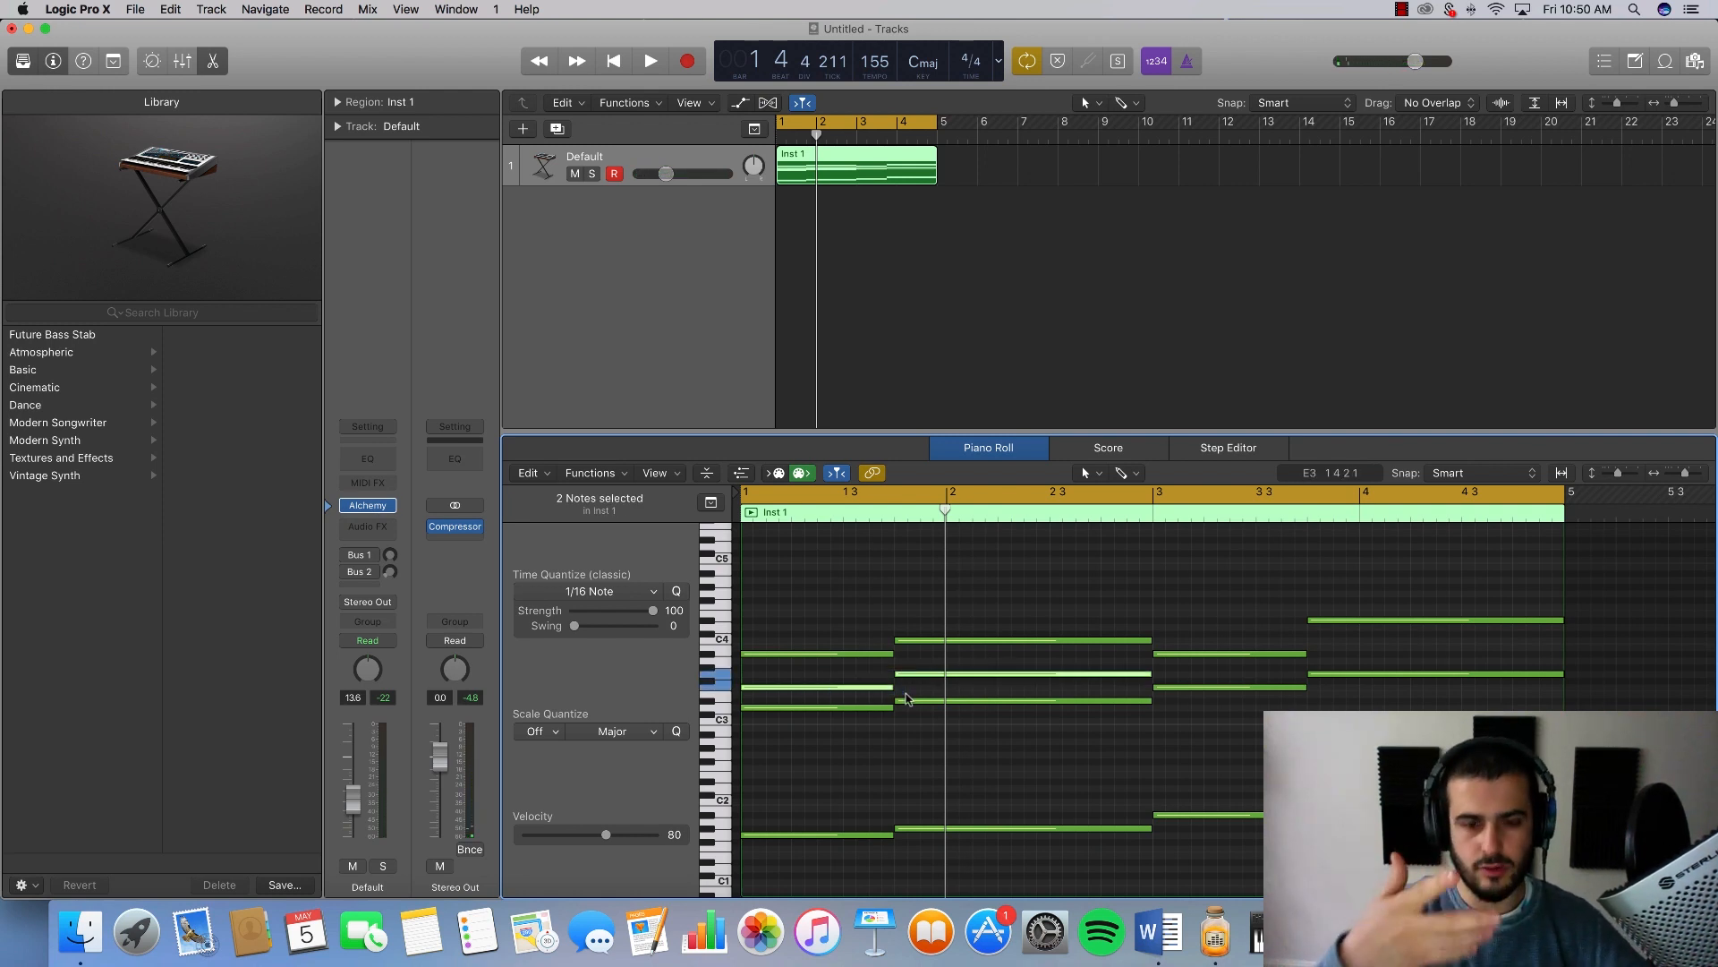
key(Delete)
key(space)
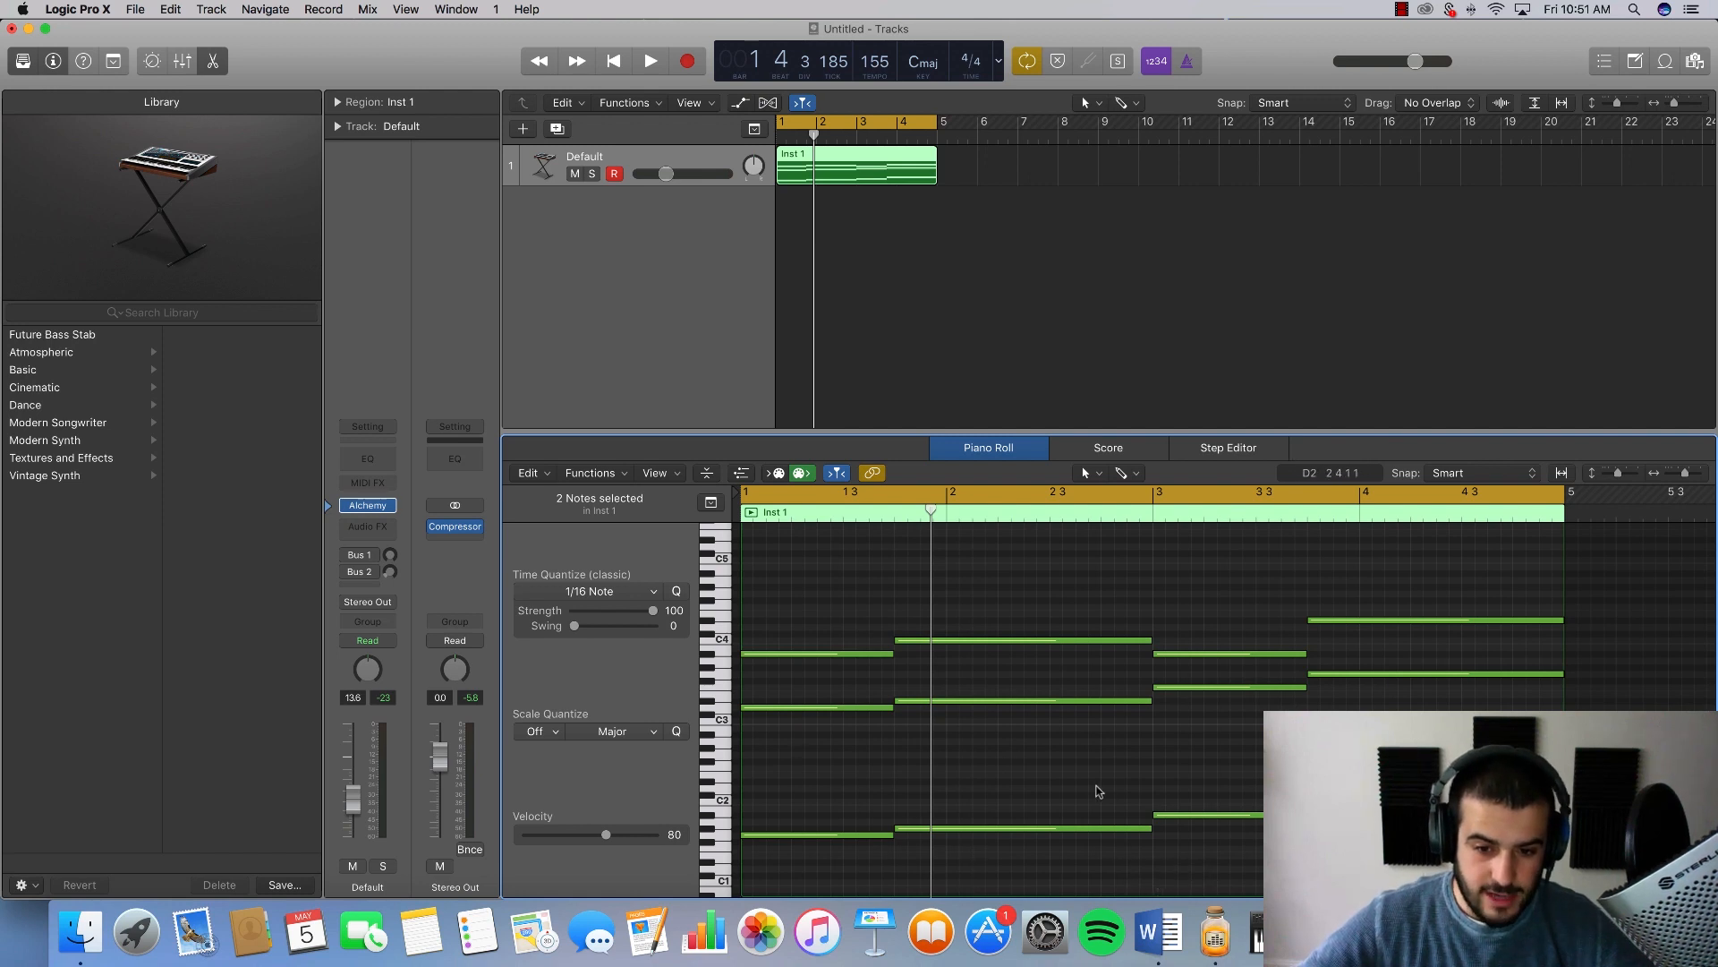
click(170, 9)
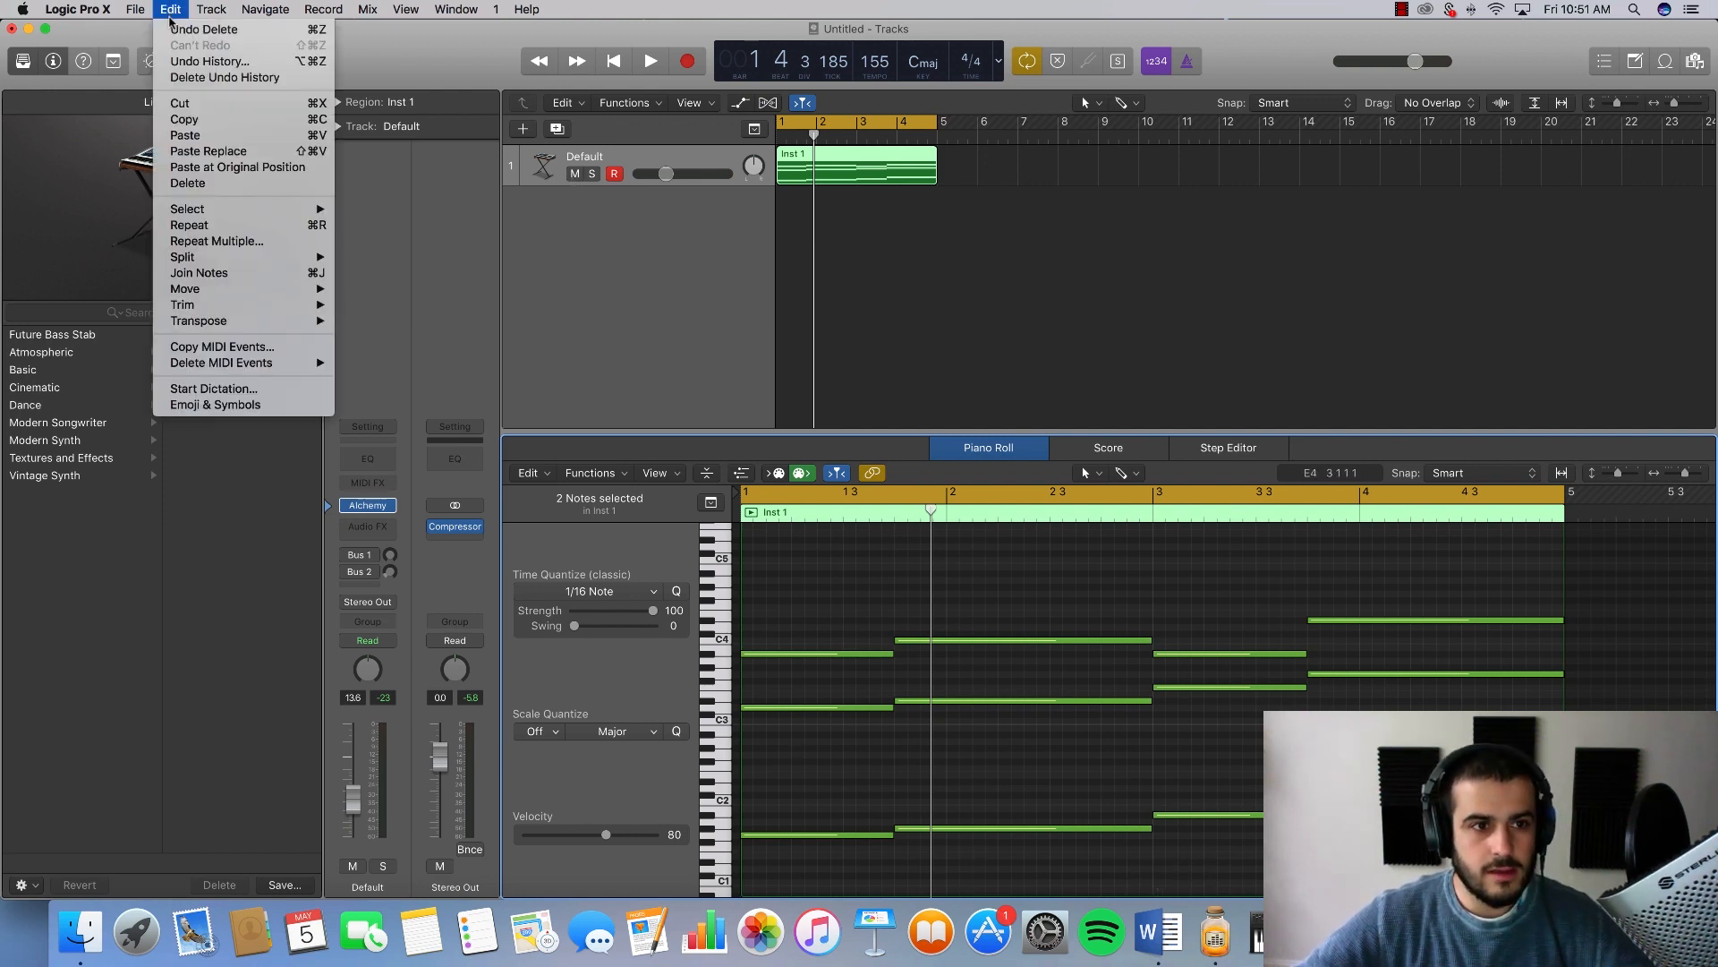
click(183, 29)
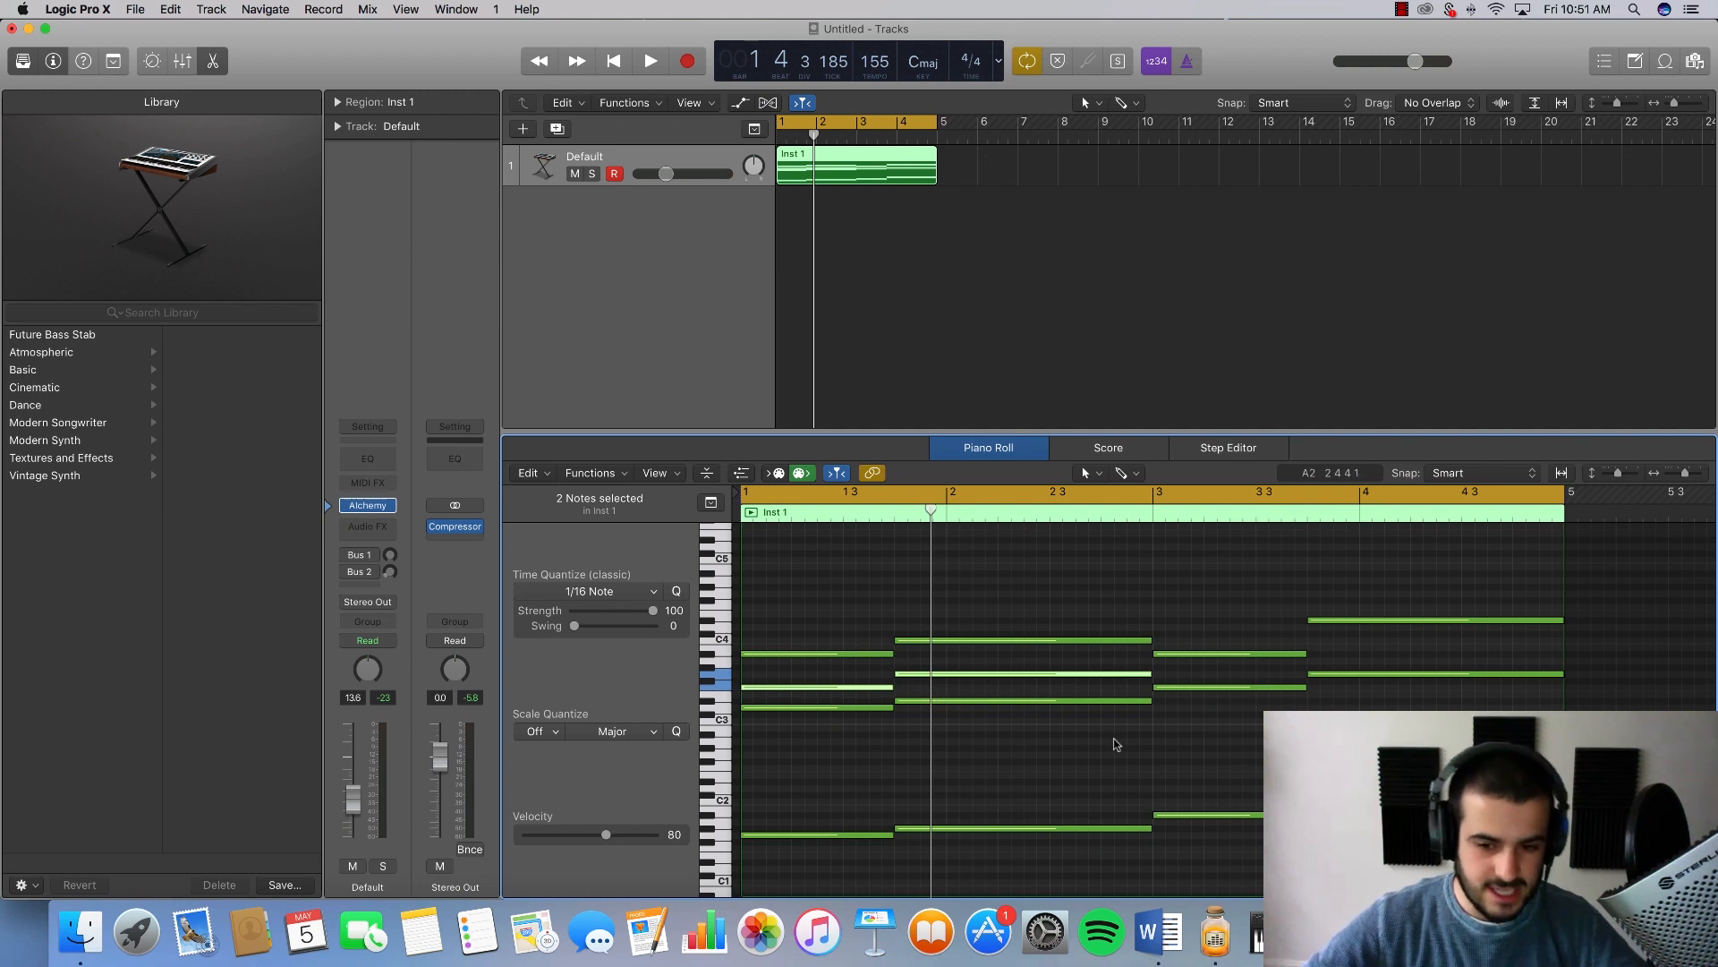
Step: Play back the chord progression with the inner F3 and G3 notes in place
click(1085, 791)
key(space)
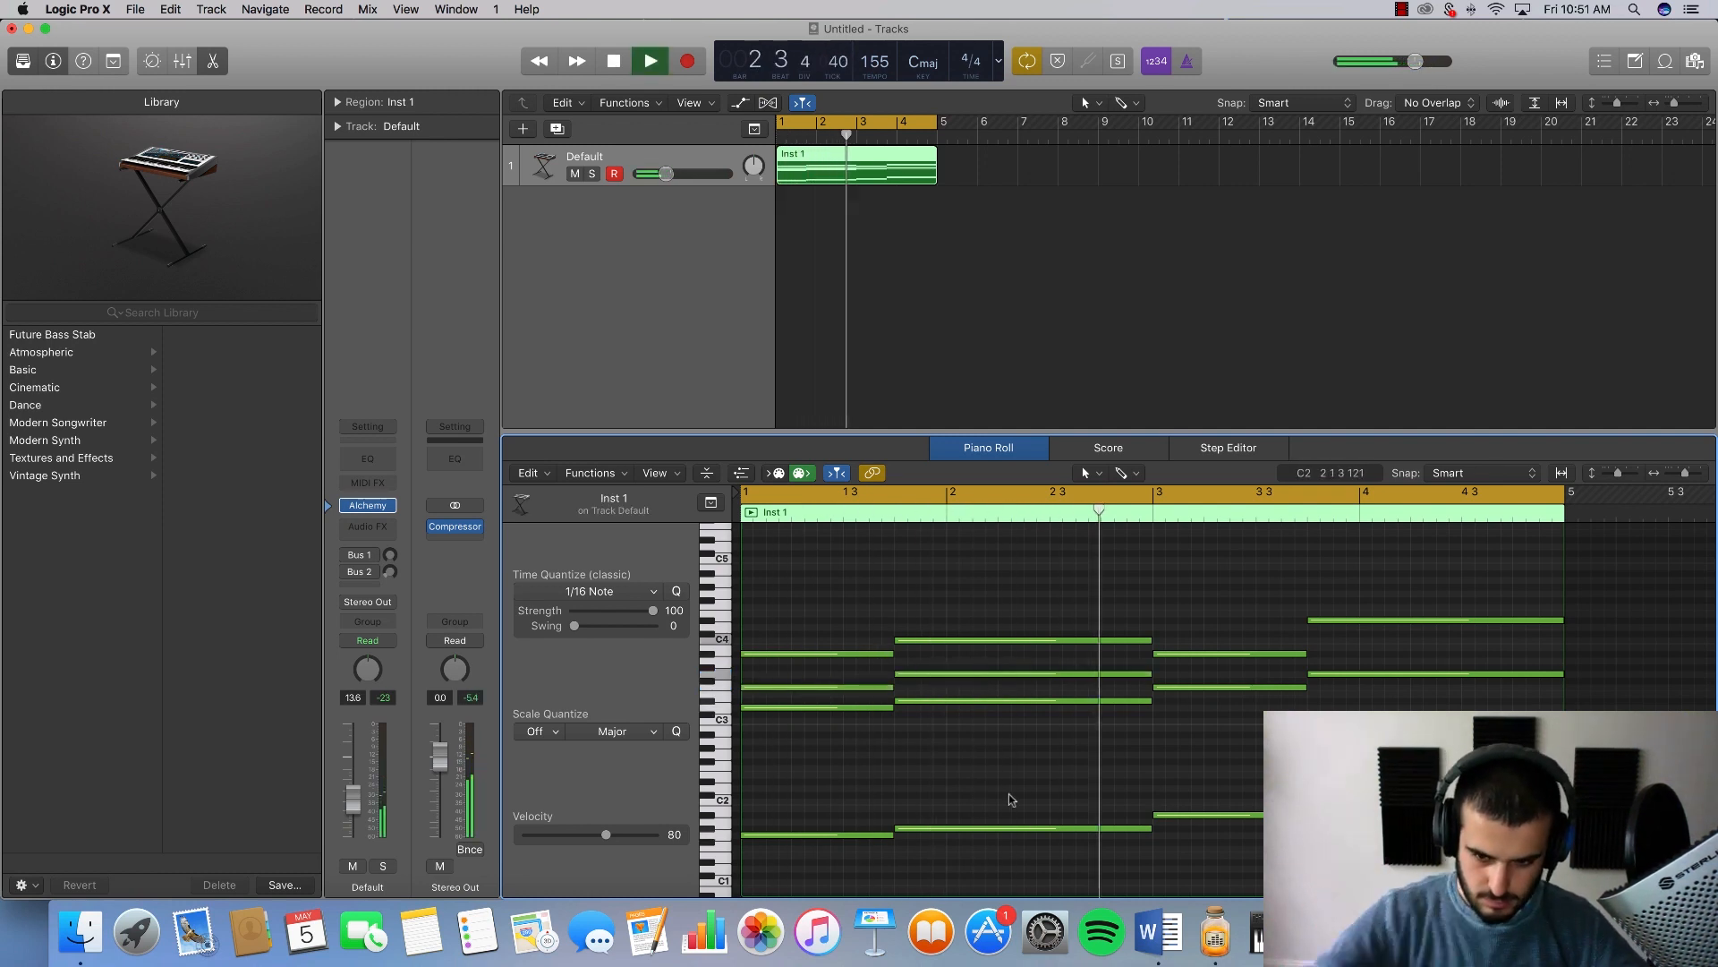
Step: Add an inner three-beat G3 note at the start of bar 3 and audition it with the third chord
key(space)
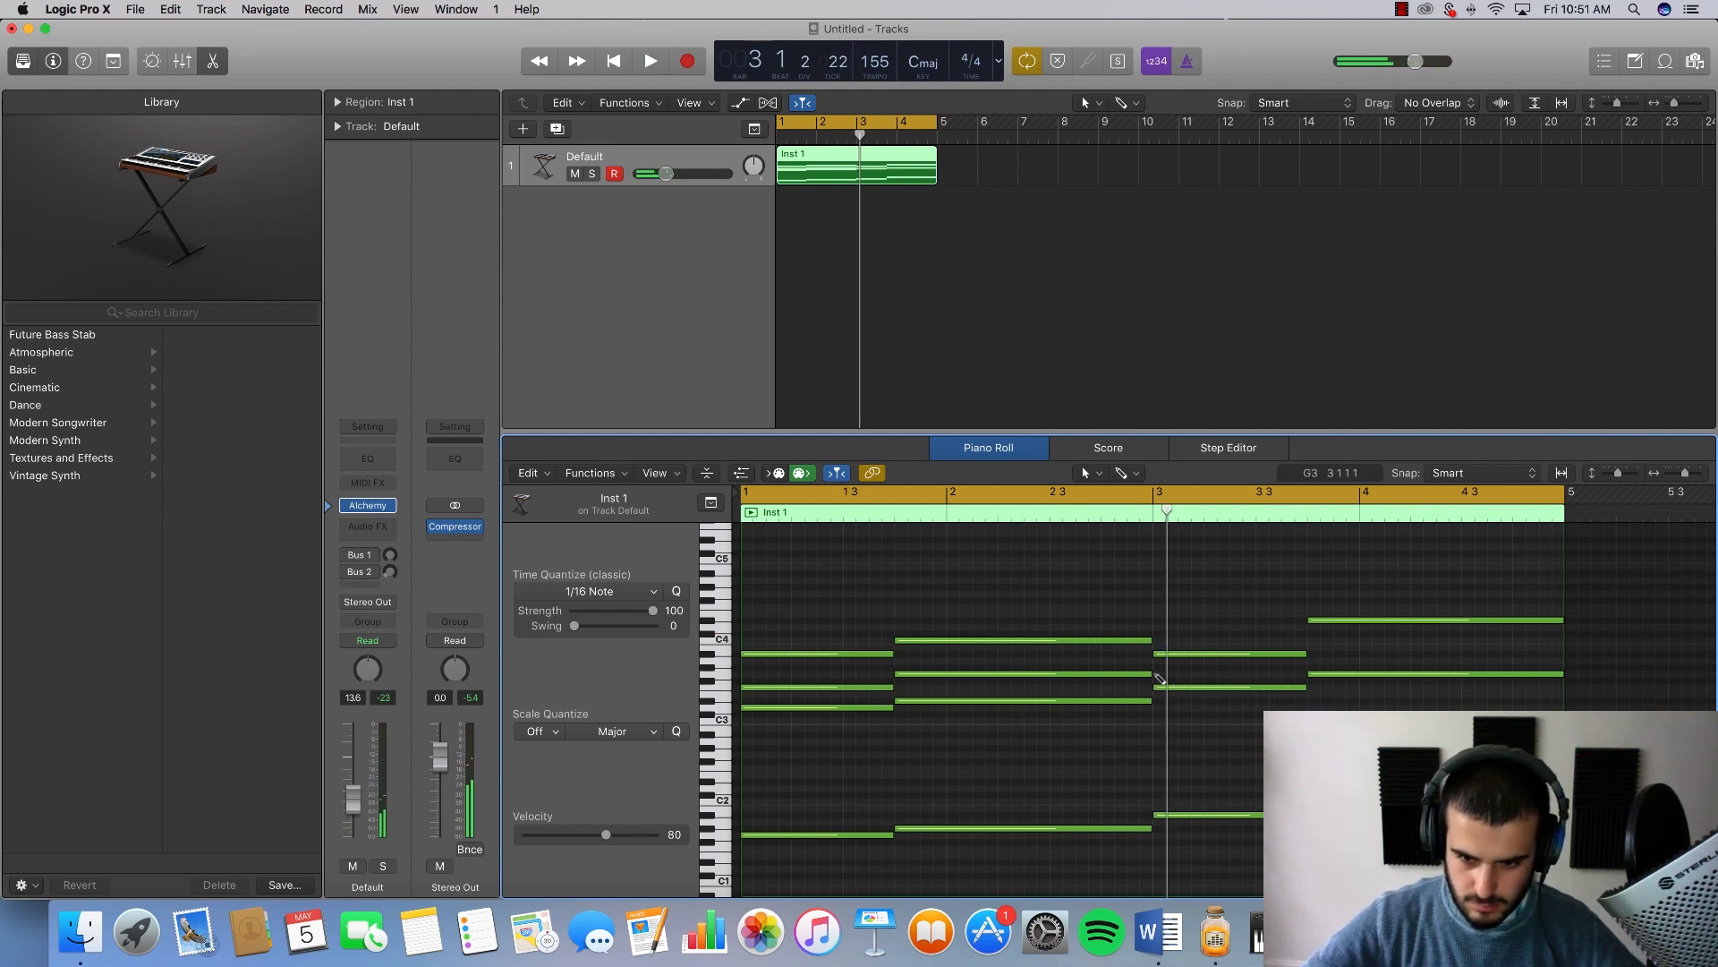
click(1160, 688)
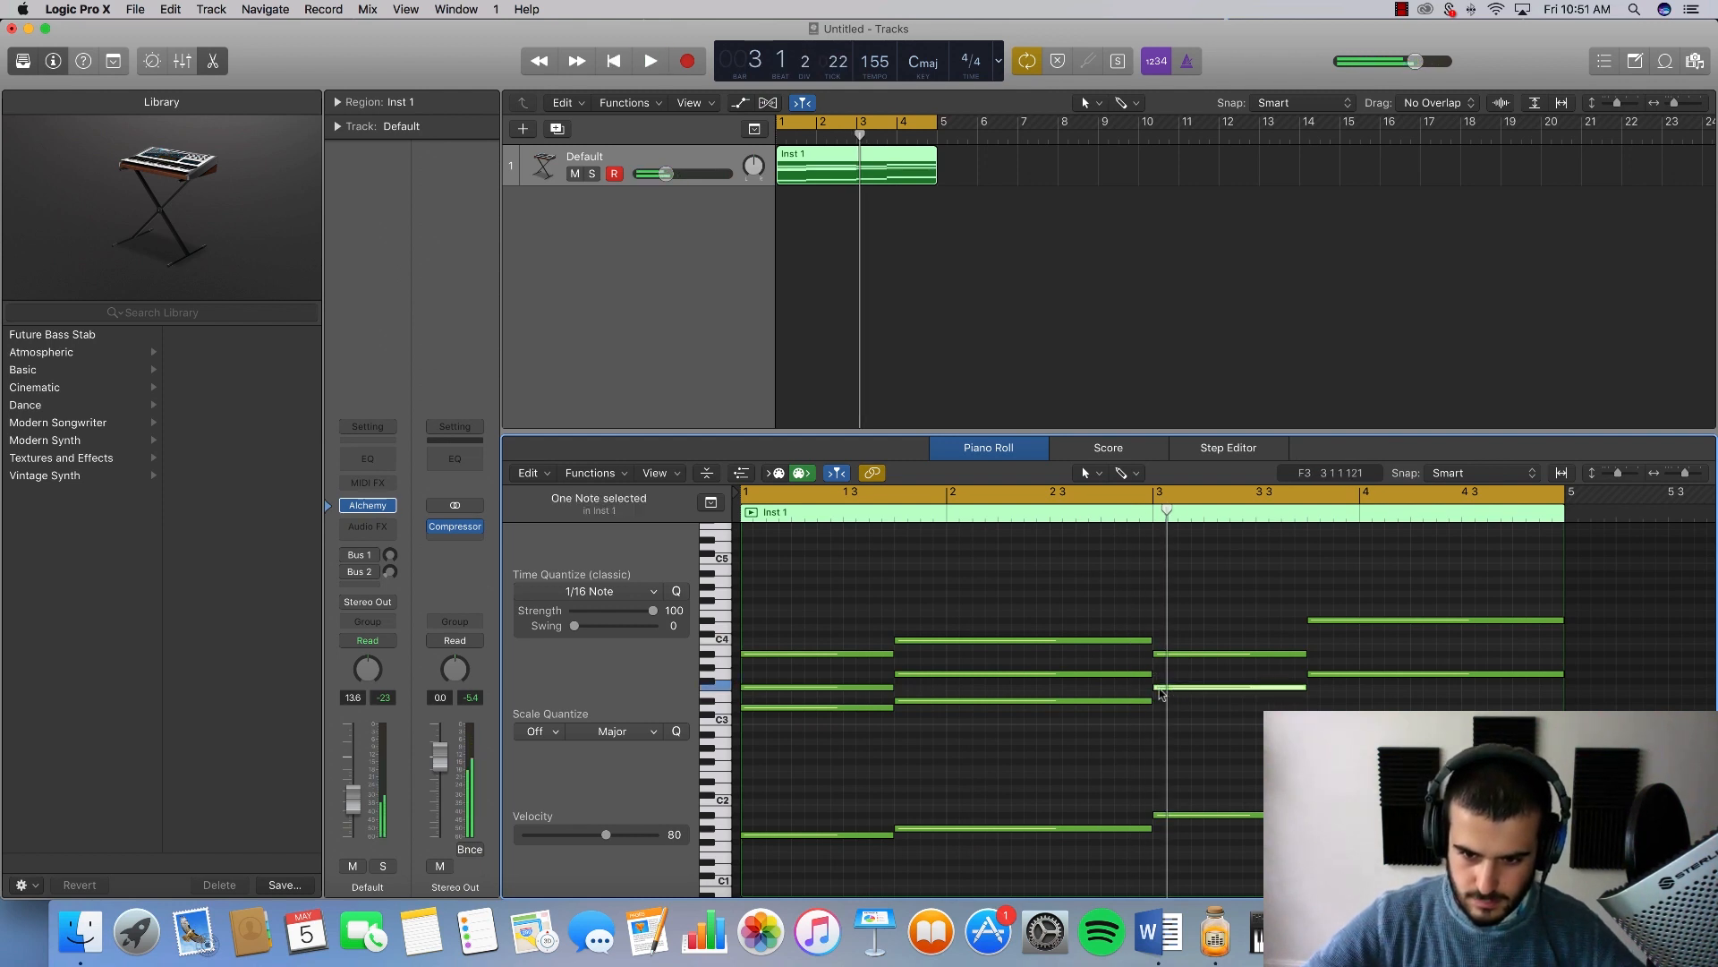
click(1168, 654)
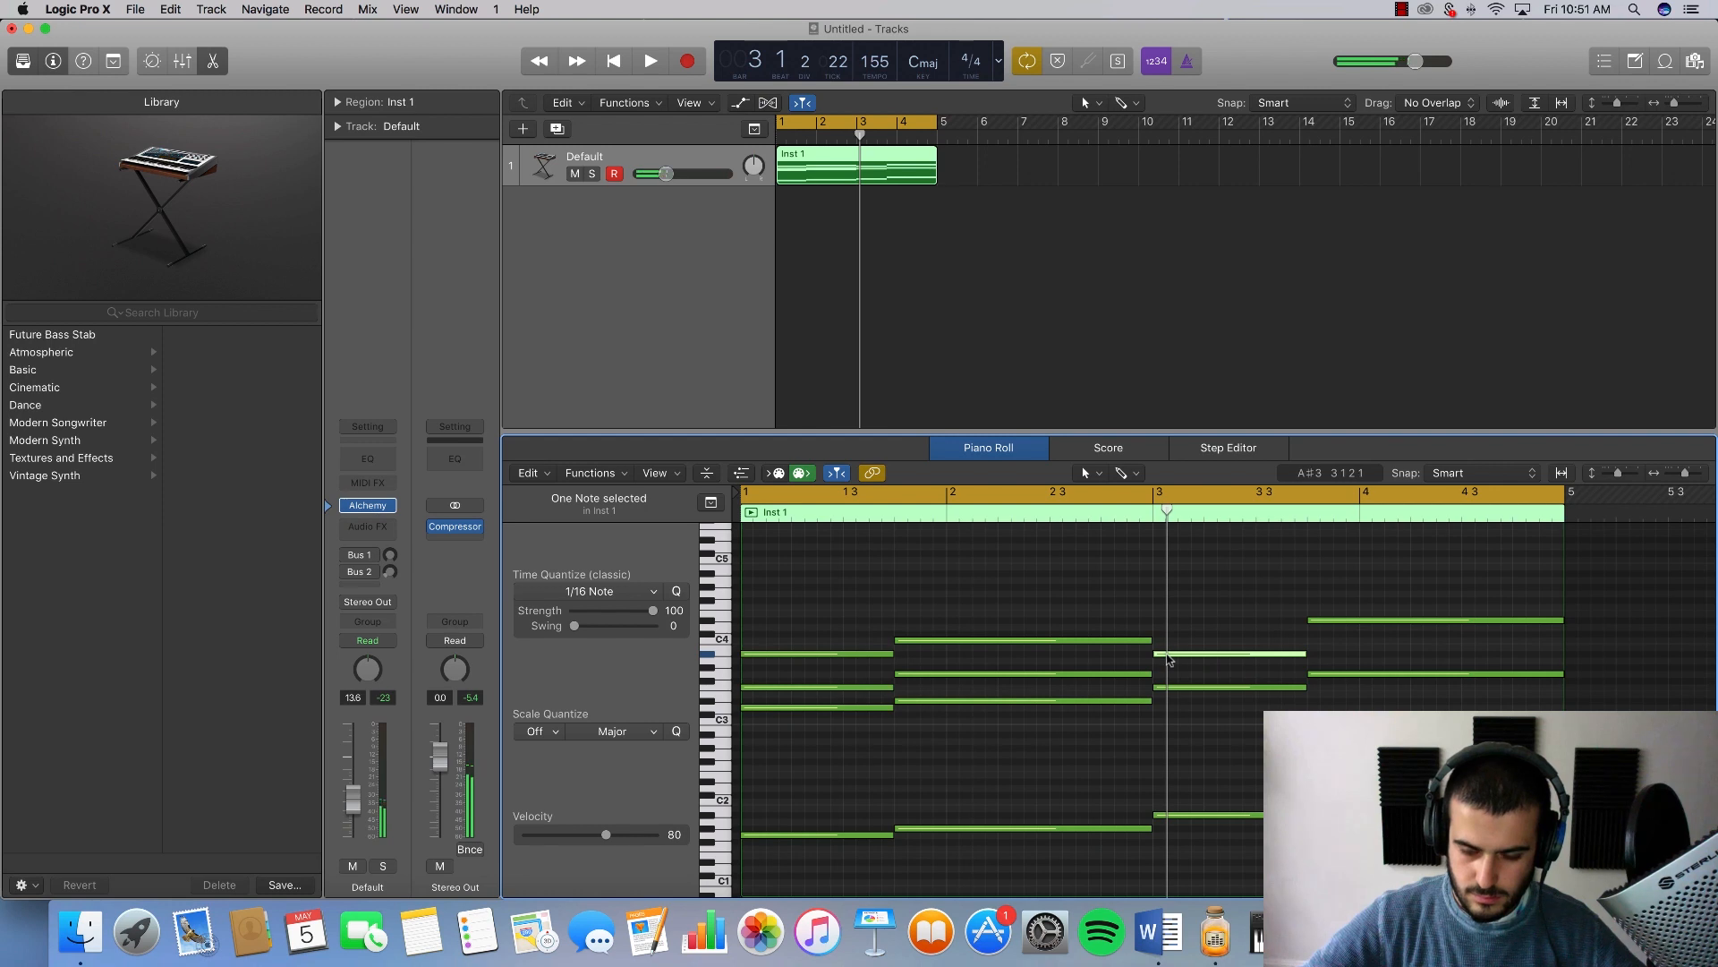
click(1161, 675)
key(space)
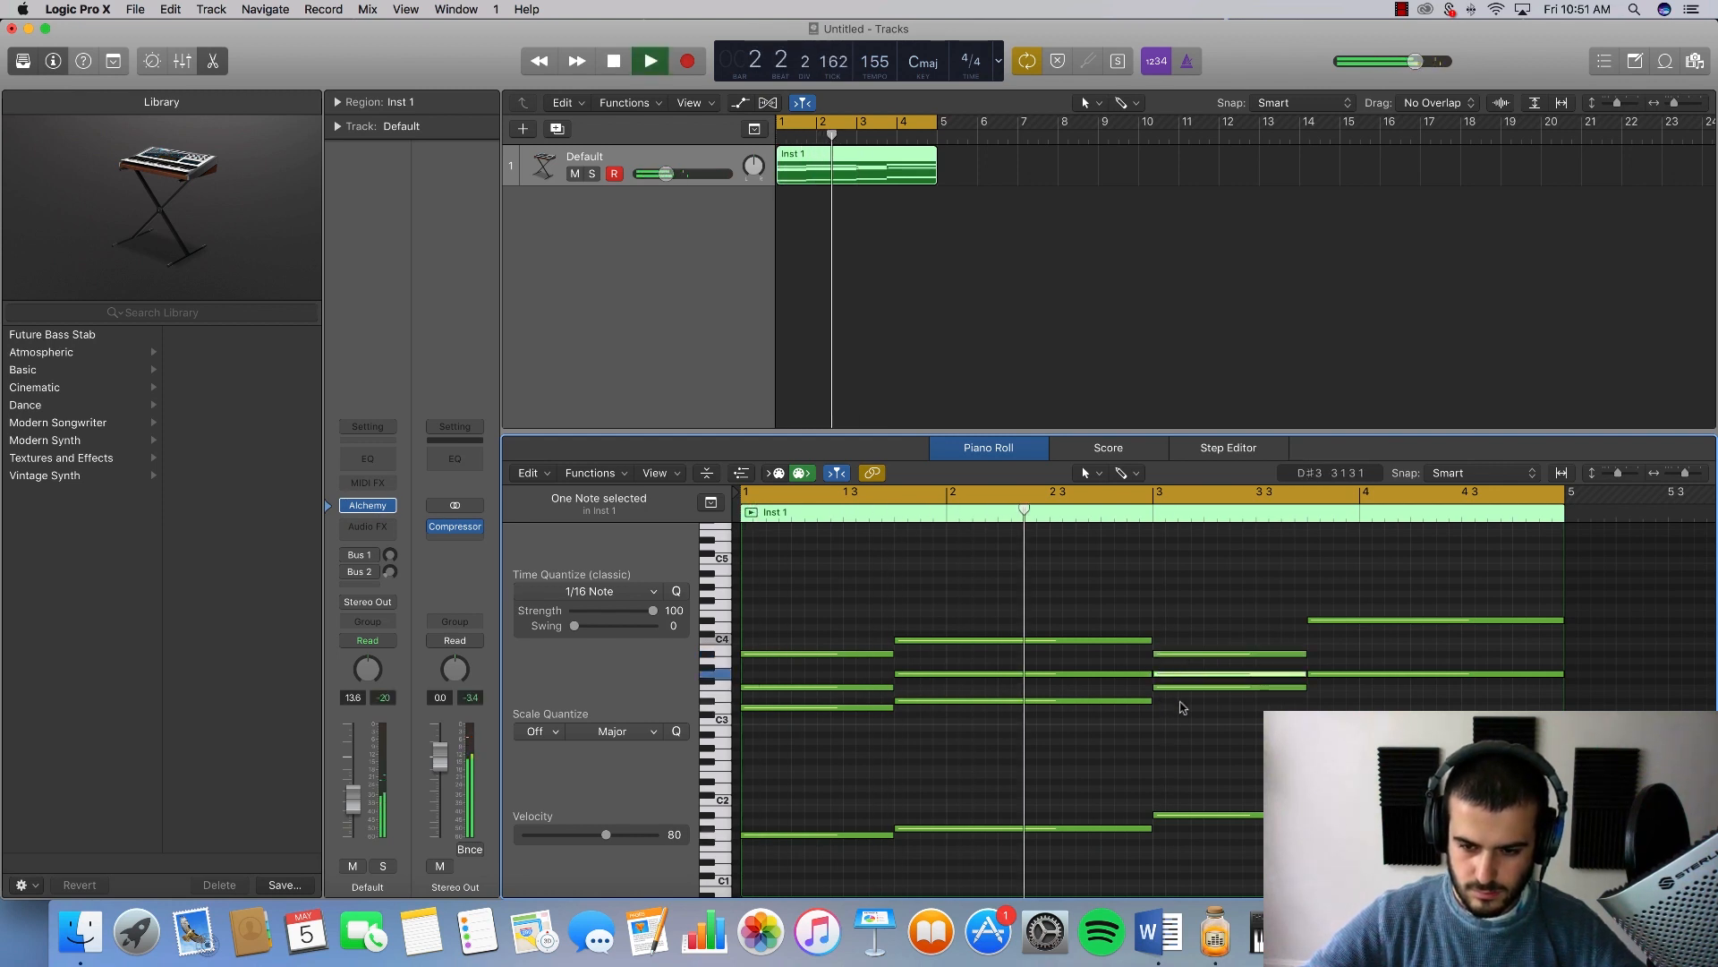
click(1185, 703)
key(space)
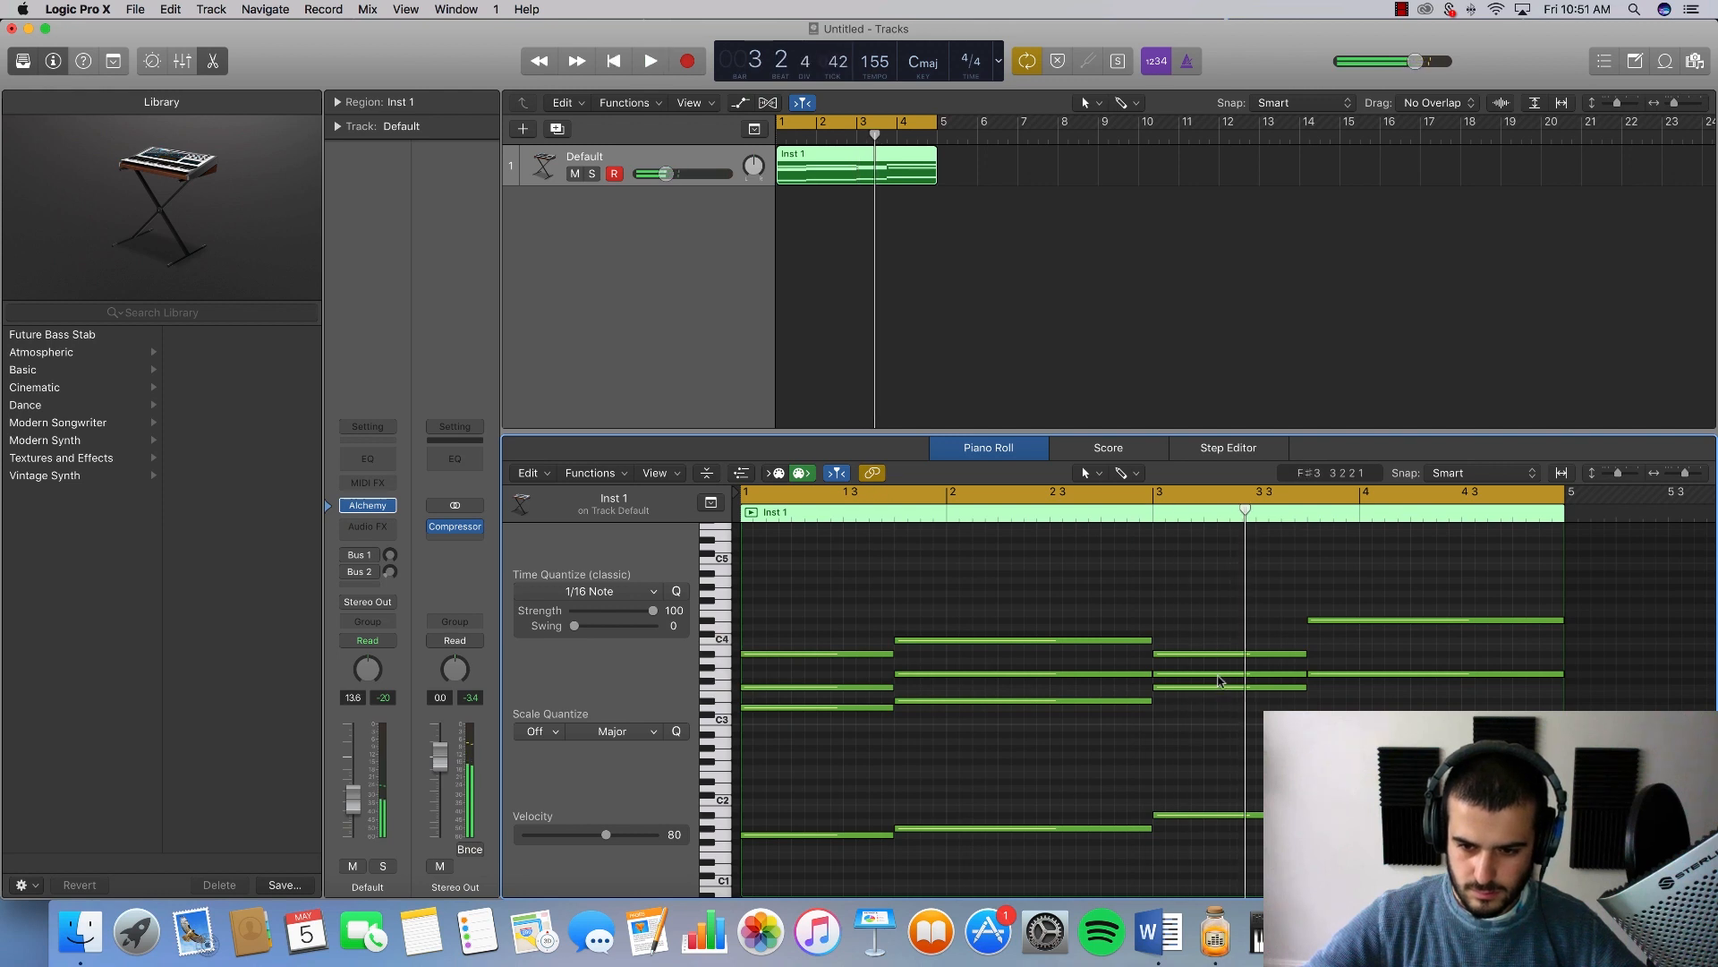
Step: Raise the added inner note in bar 3 to C4 and audition the chord
drag(1217, 675, 1219, 642)
key(space)
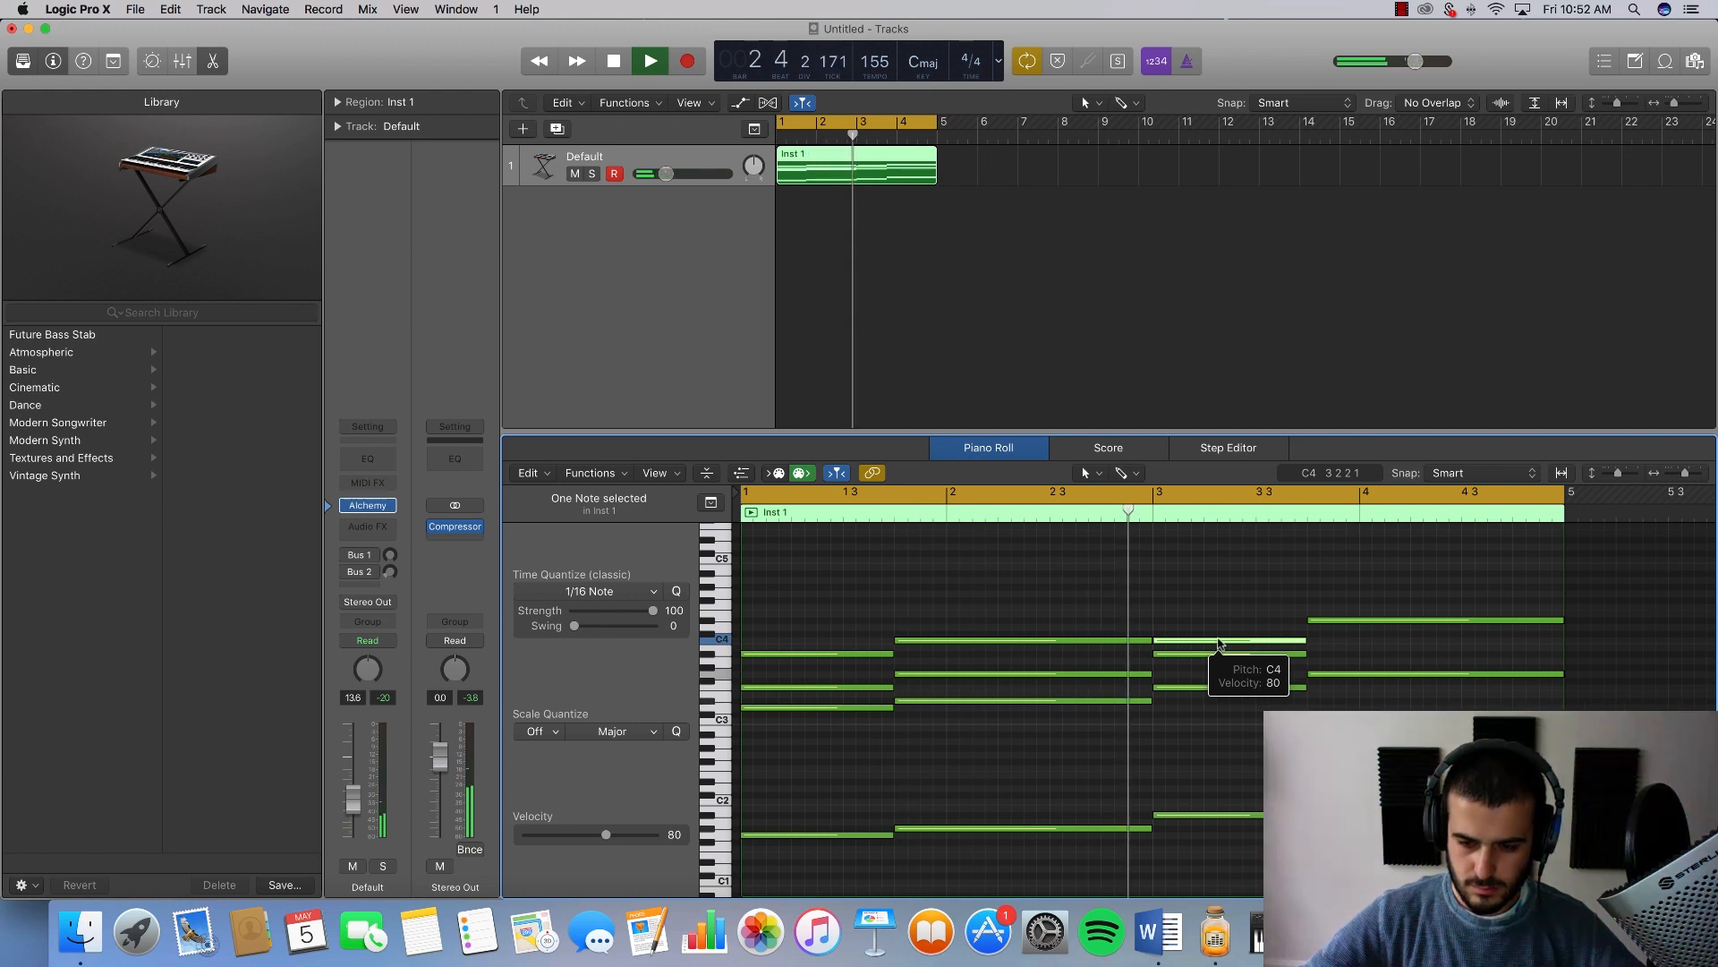
click(1219, 643)
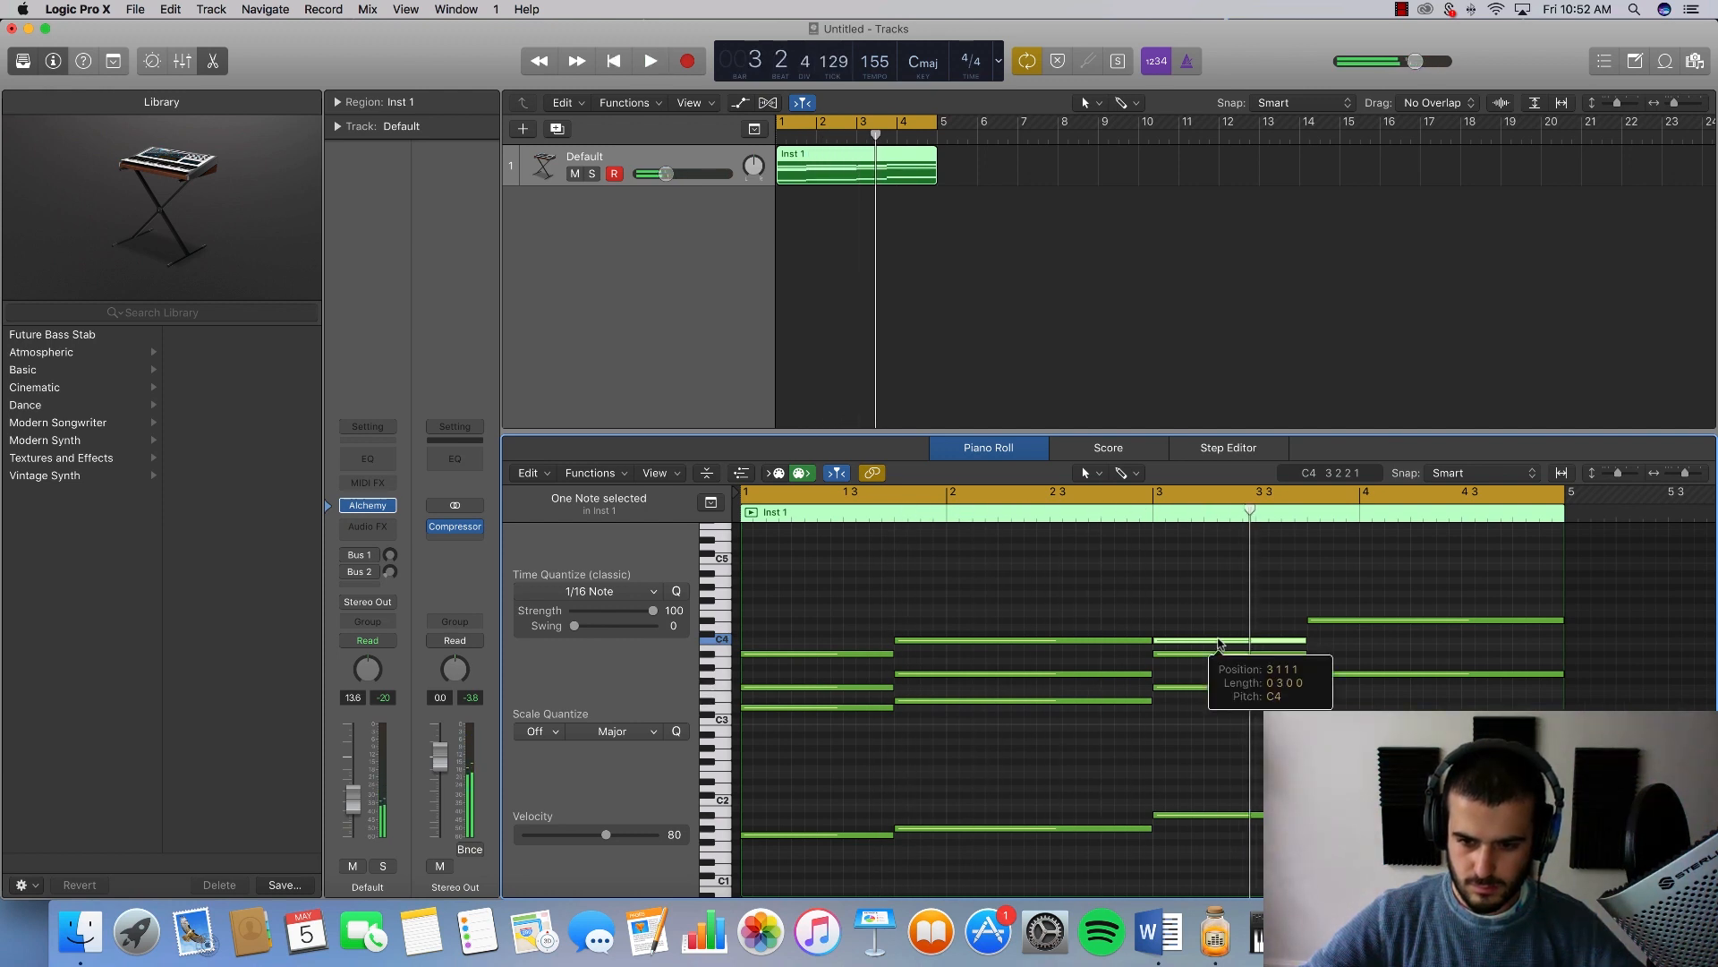
Step: Add an inner A#3 note at 3 4 1 1 and extend it to the start of bar 5
click(1309, 641)
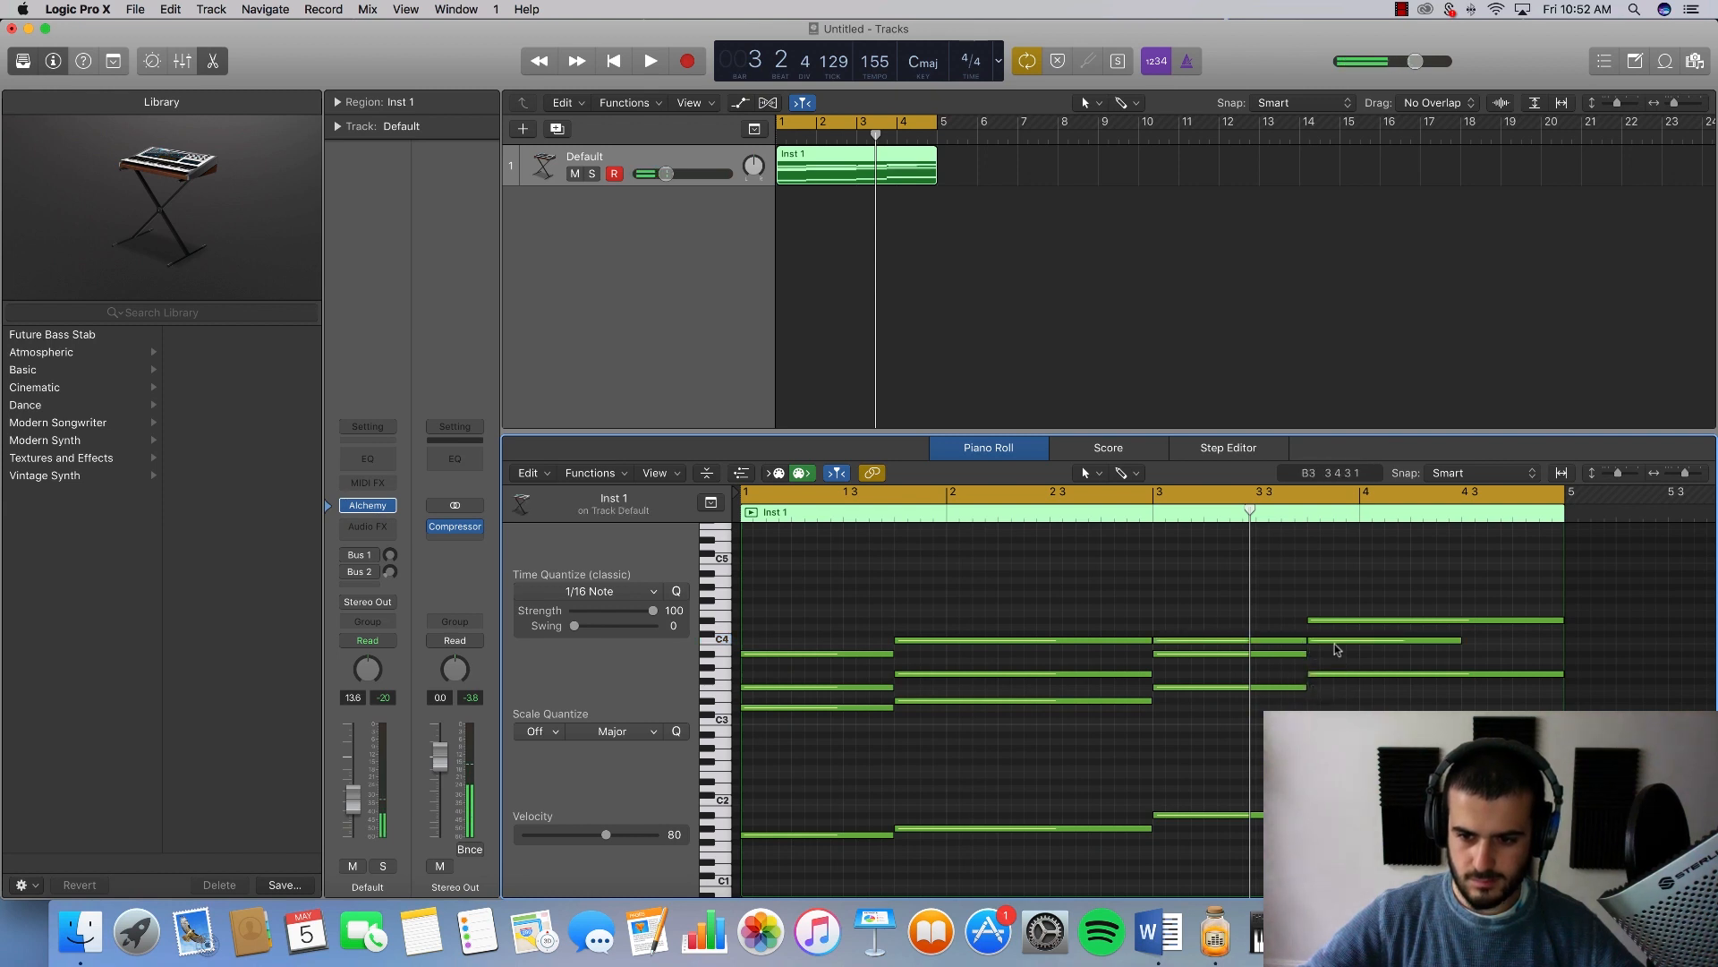
drag(1335, 642, 1342, 656)
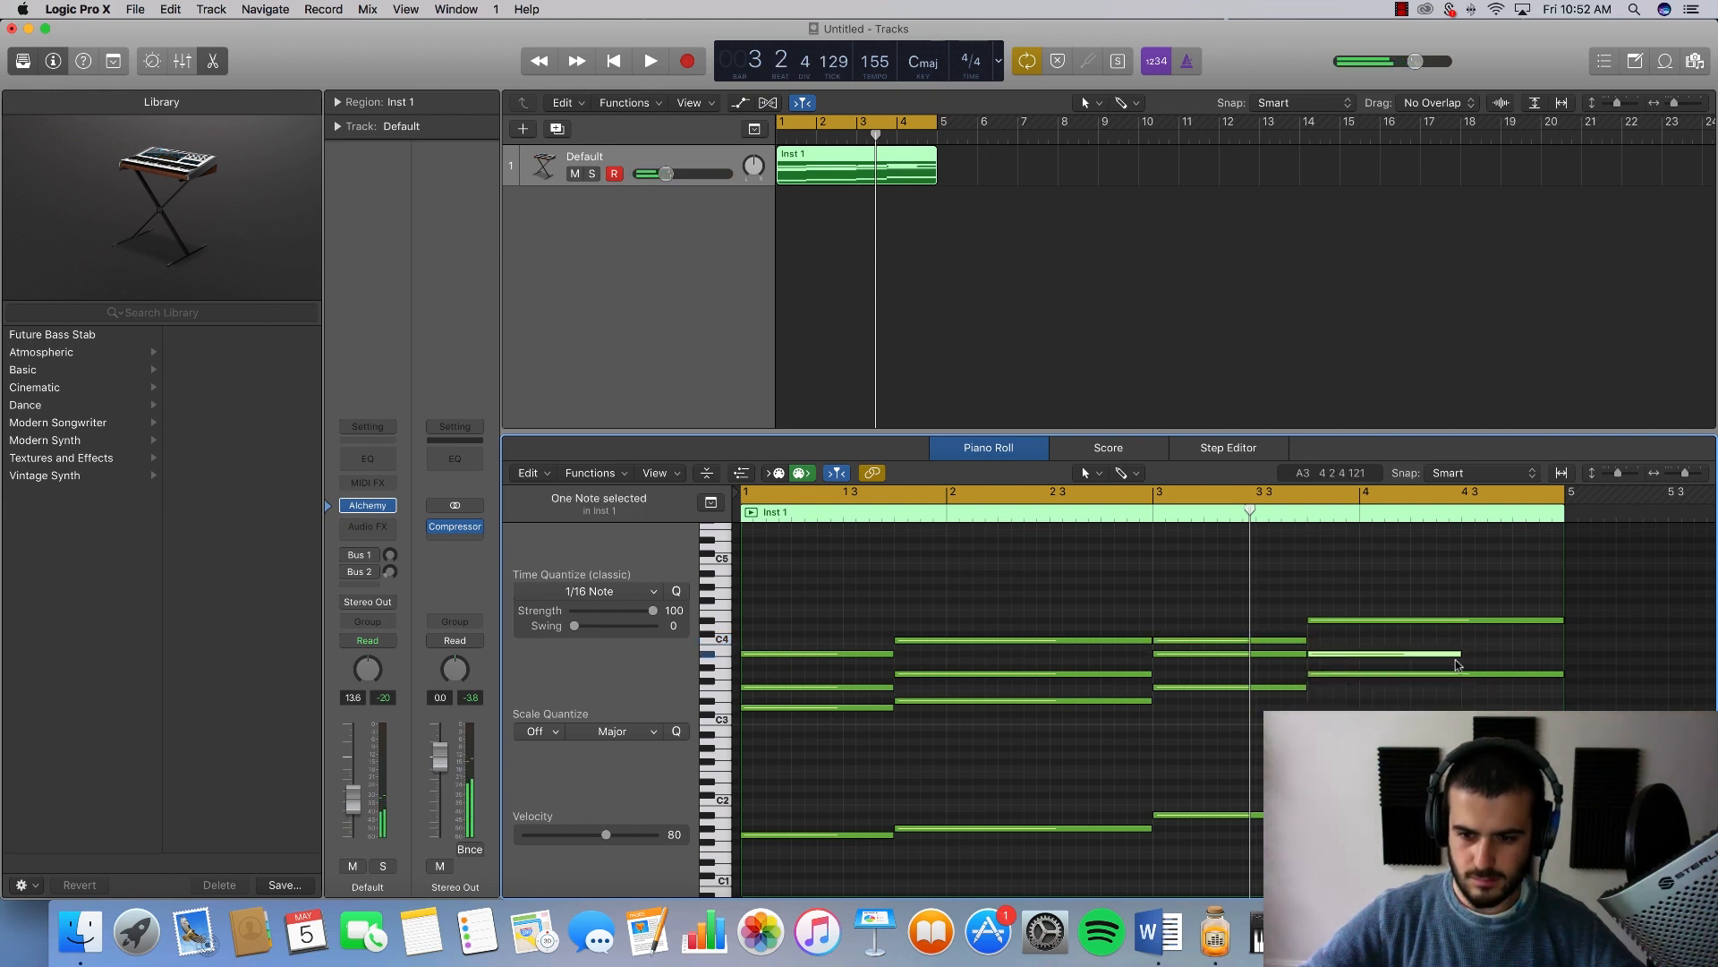
drag(1455, 659, 1563, 658)
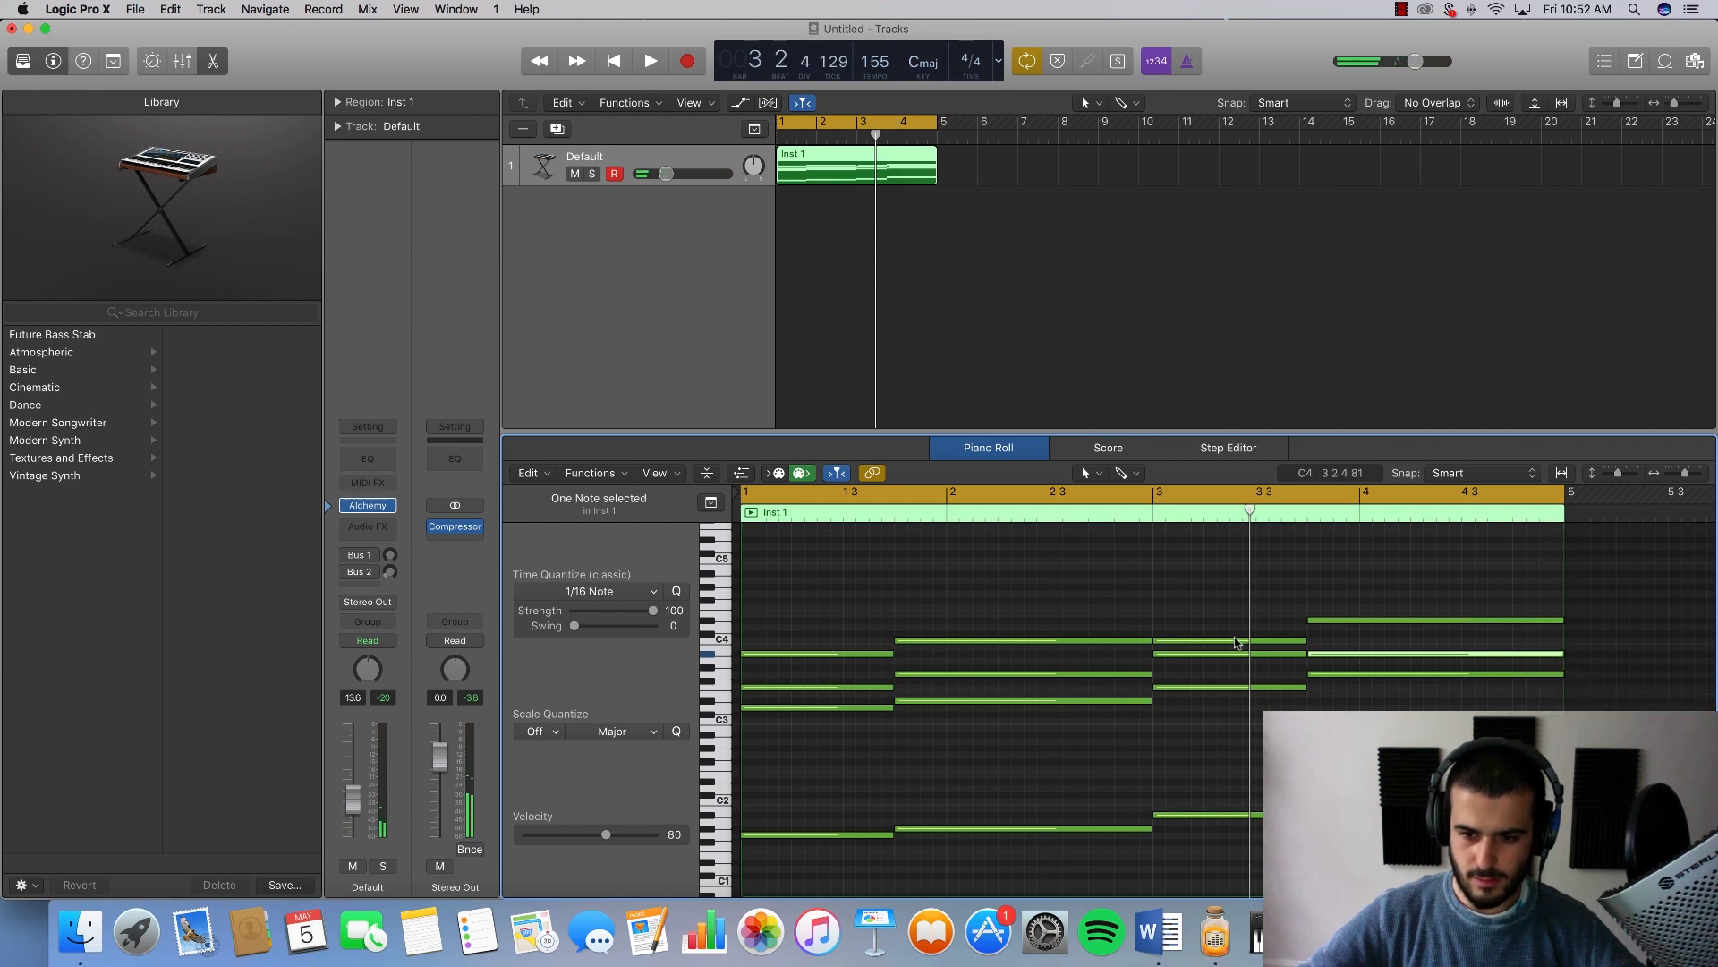
Step: Raise the third chord's C4 note to D4 and play back the progression
drag(1236, 640, 1234, 632)
key(space)
click(1214, 733)
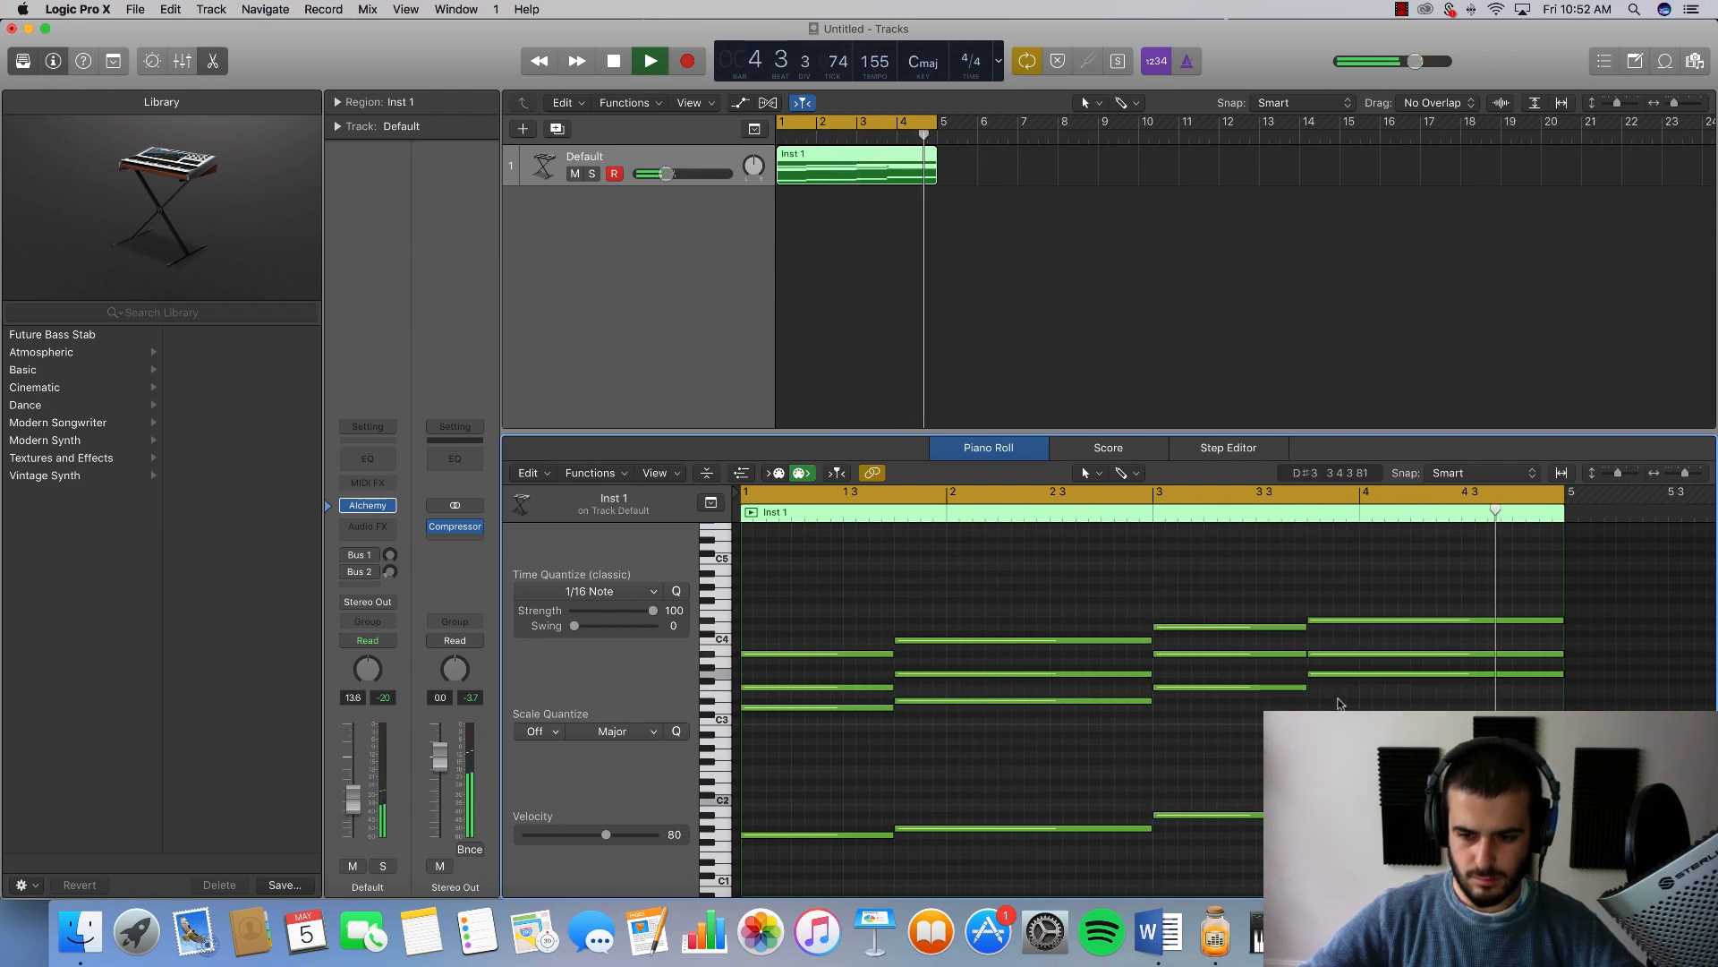
key(super+Left)
key(super+Left)
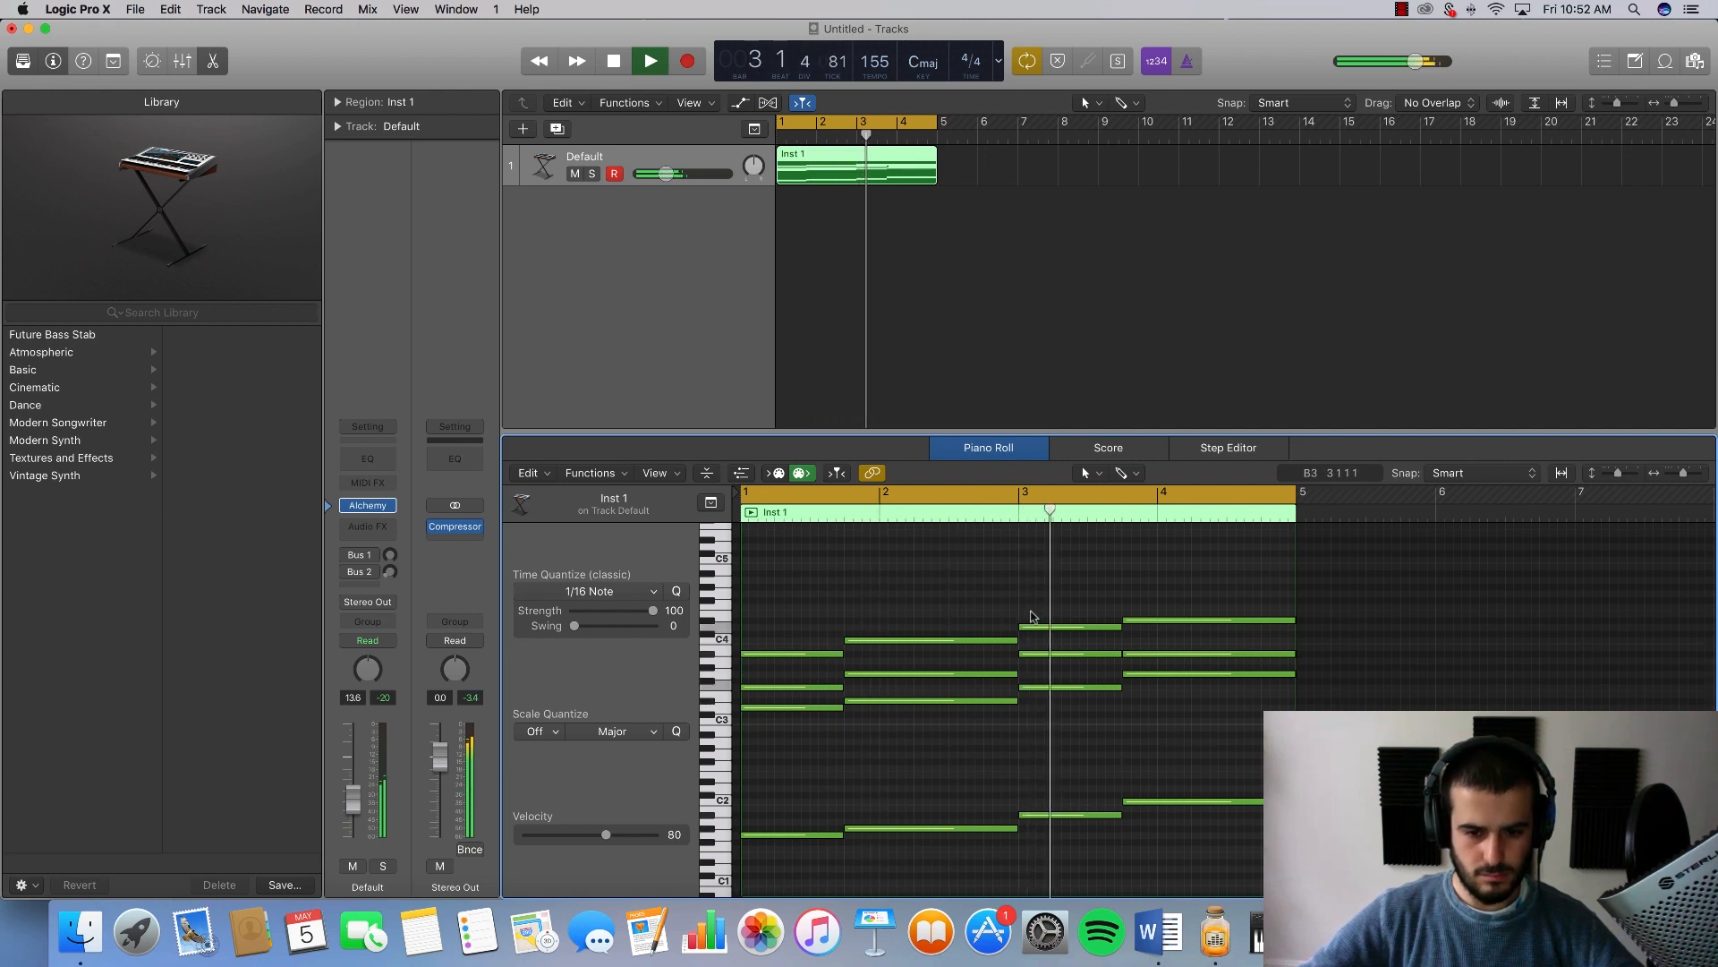
key(space)
Step: Try G#3 in place of A#3 in the third chord, auditioning it with the cycle shifted to 1 4 1 1, and restore A#3
drag(1062, 661, 1062, 671)
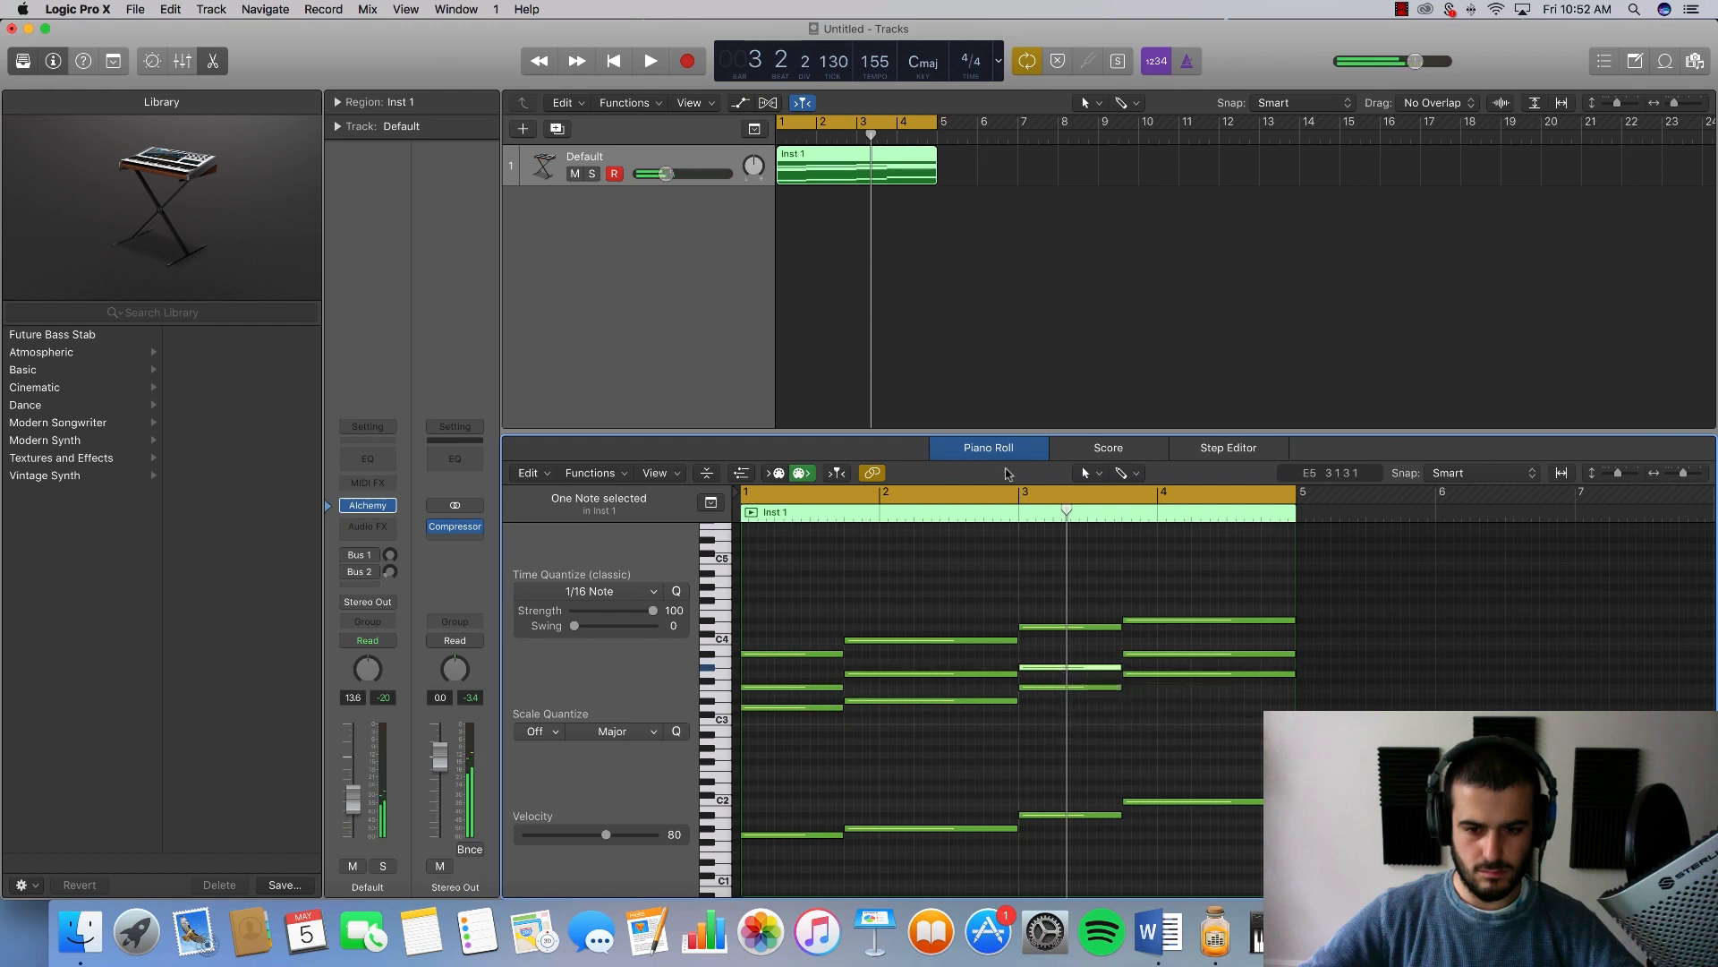
click(907, 491)
drag(830, 501, 1375, 499)
key(space)
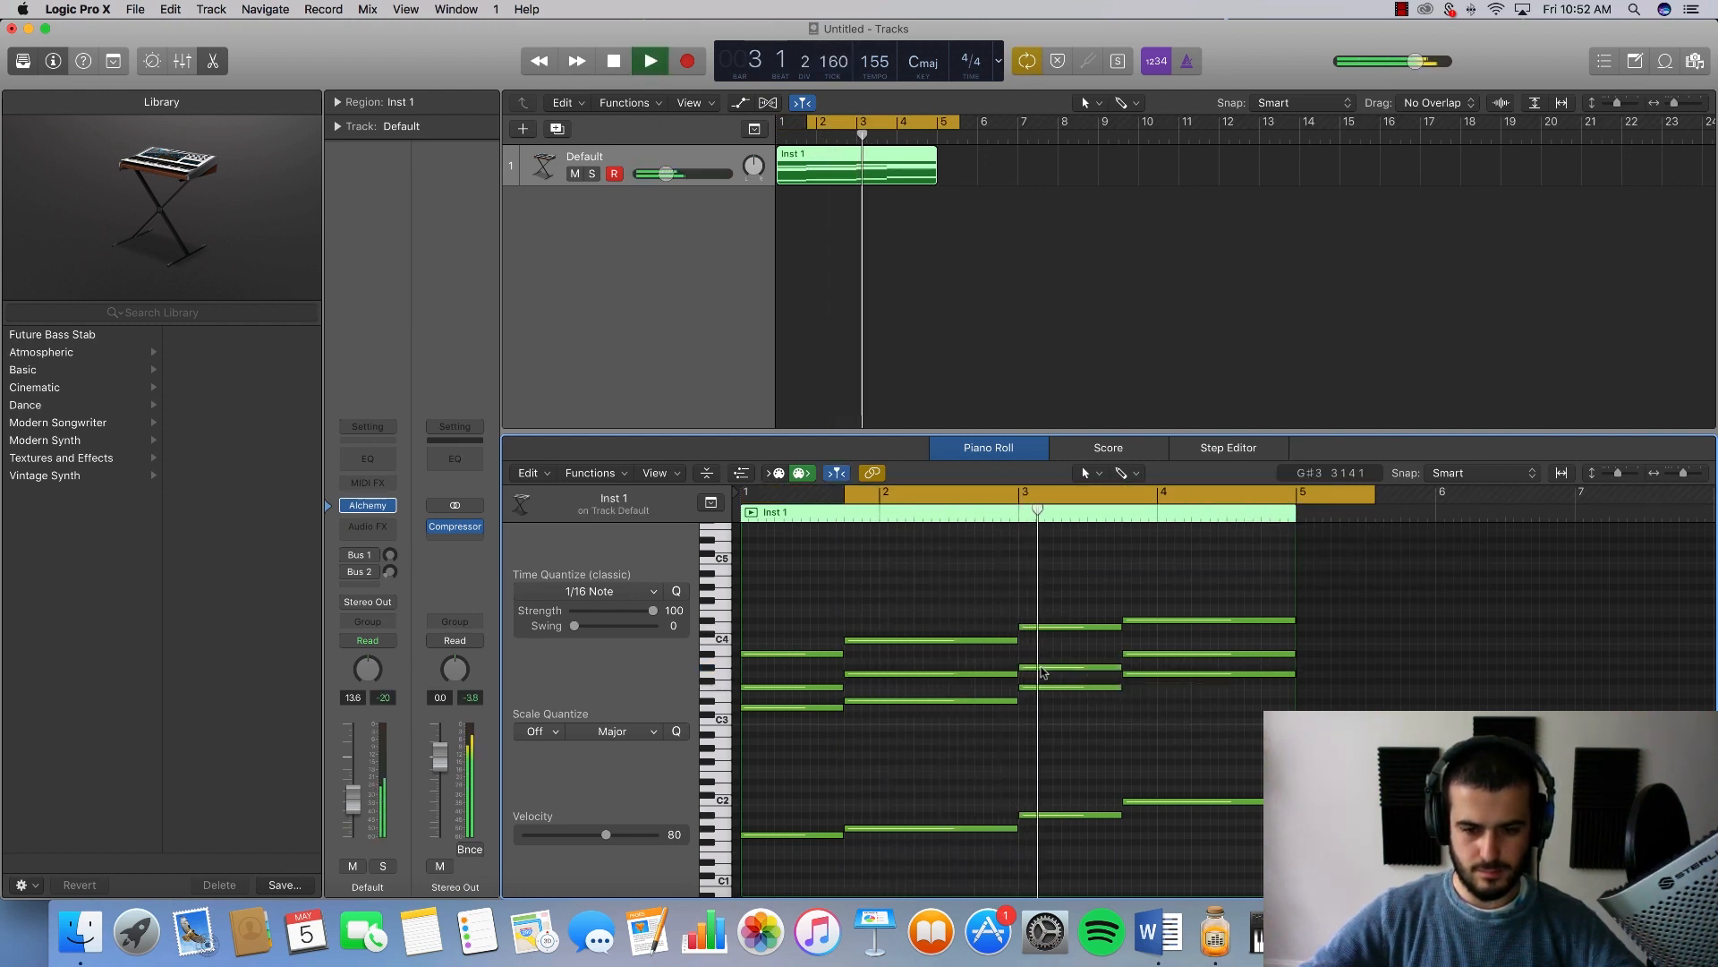
key(space)
drag(1040, 669, 1041, 654)
Step: Play back the last two chords with A#3 in both of them
click(1150, 656)
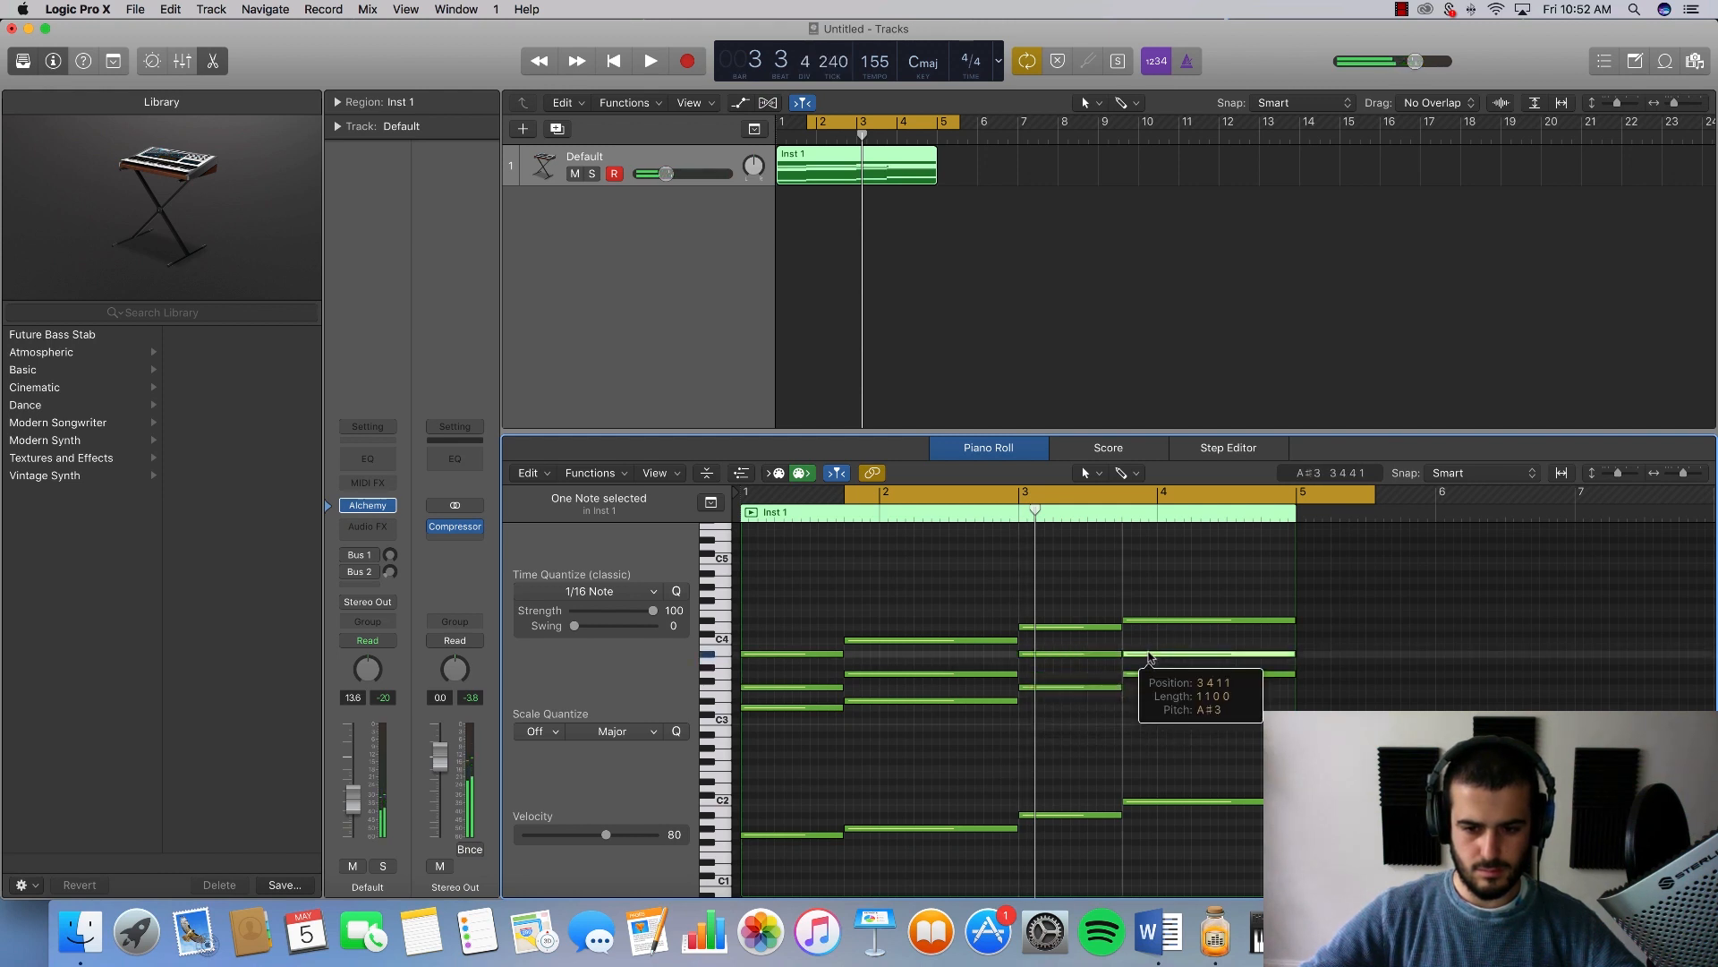
key(space)
click(1132, 717)
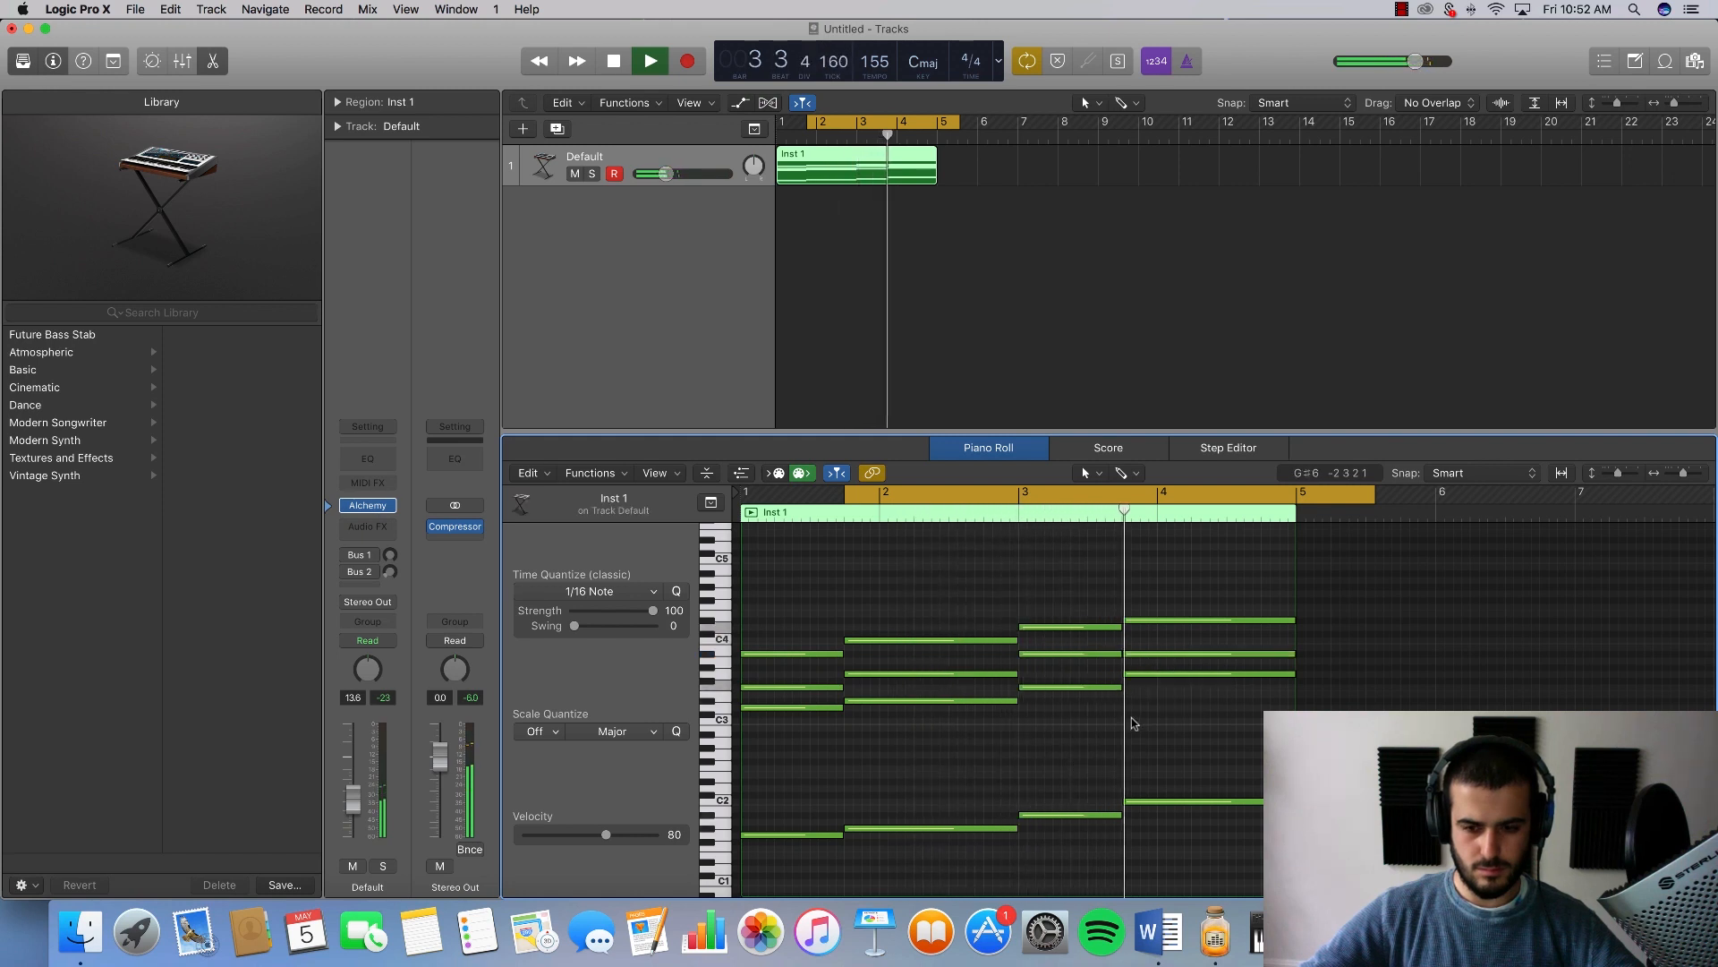
key(space)
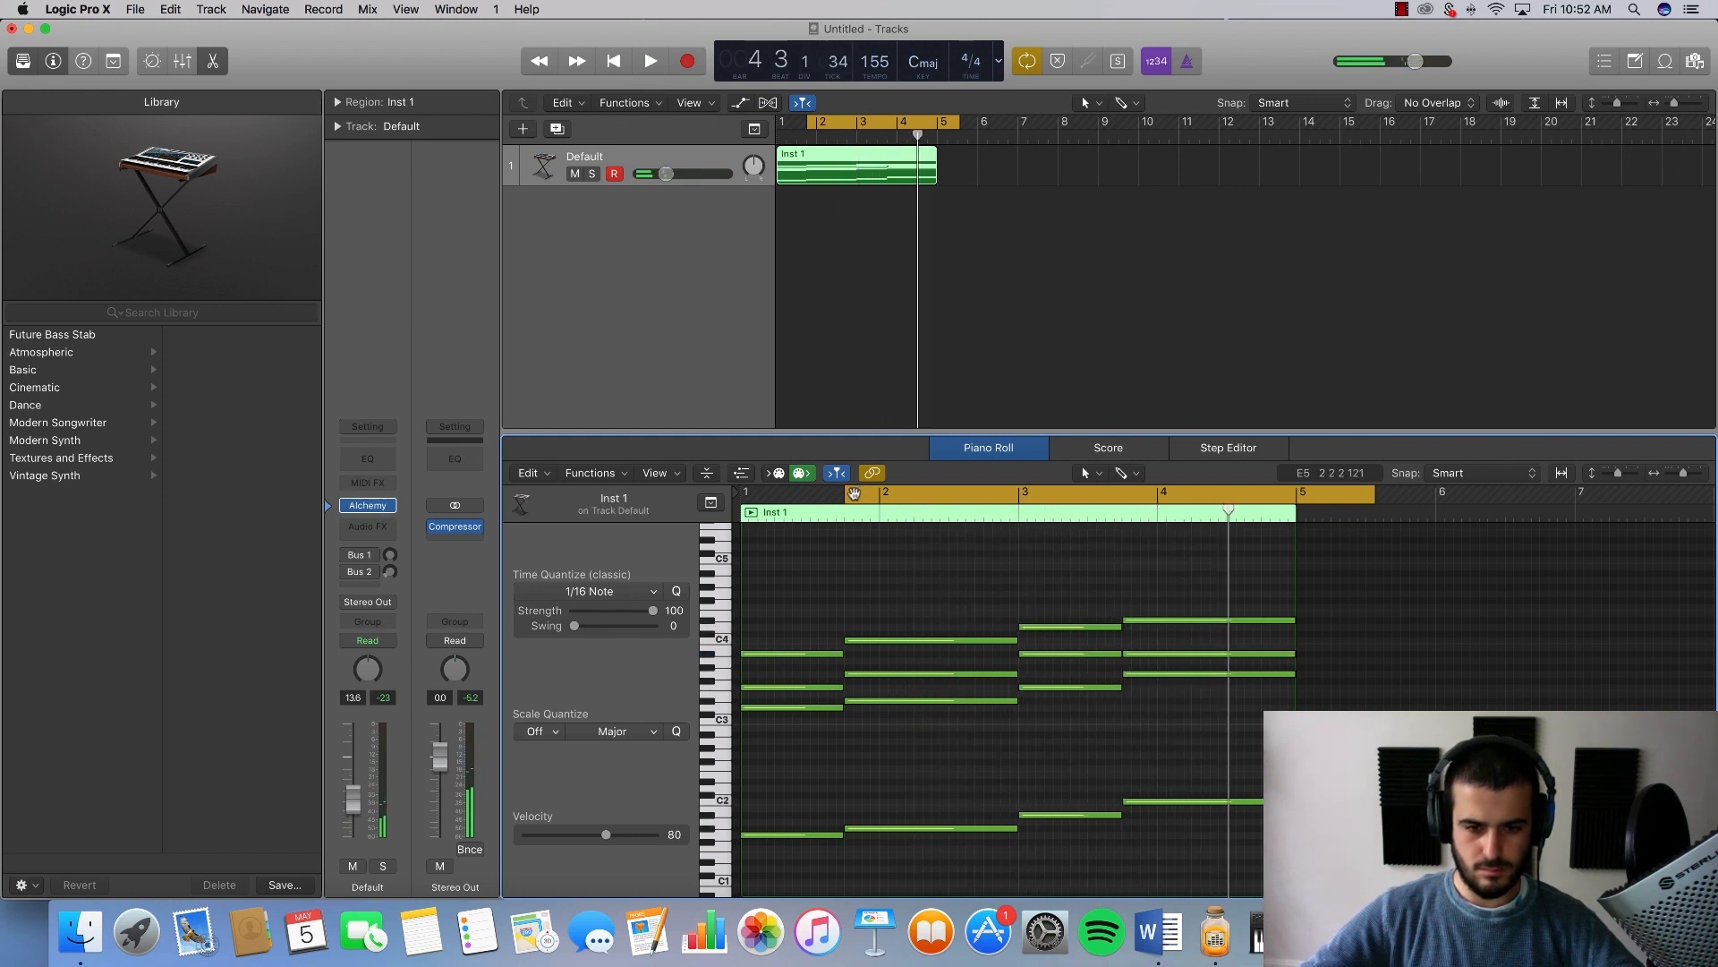
Step: Move the cycle start back to bar 1, play back the progression, and close the Alchemy window
drag(846, 495, 744, 499)
key(space)
key(space)
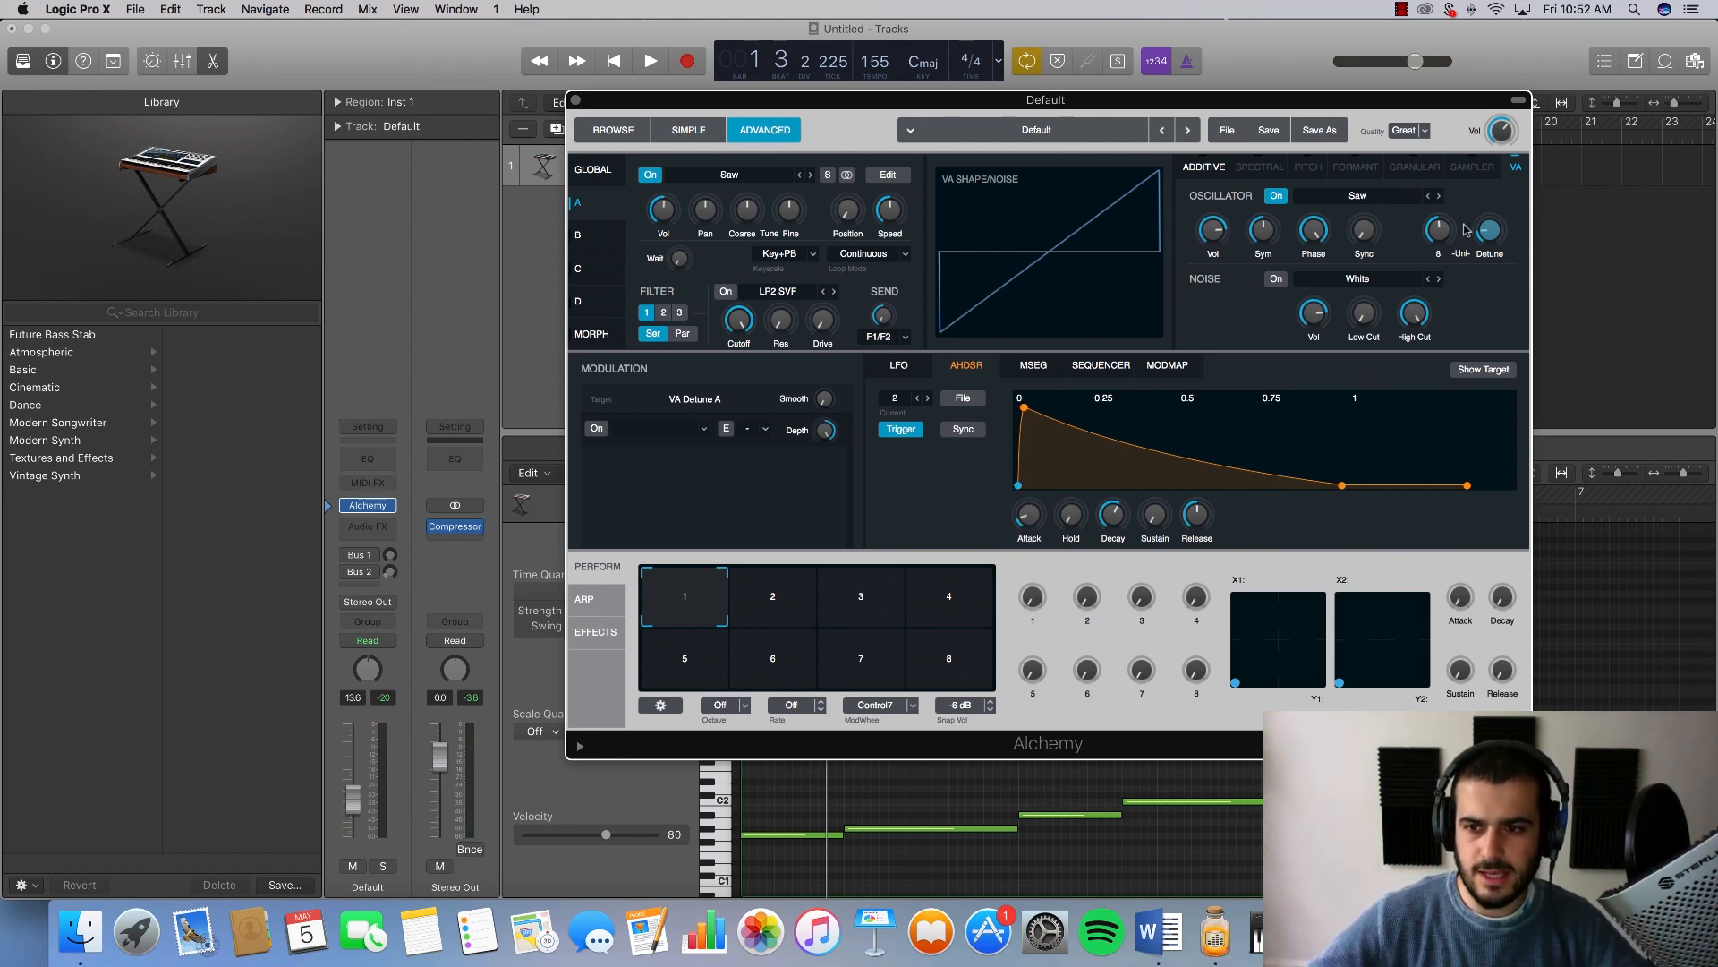
key(space)
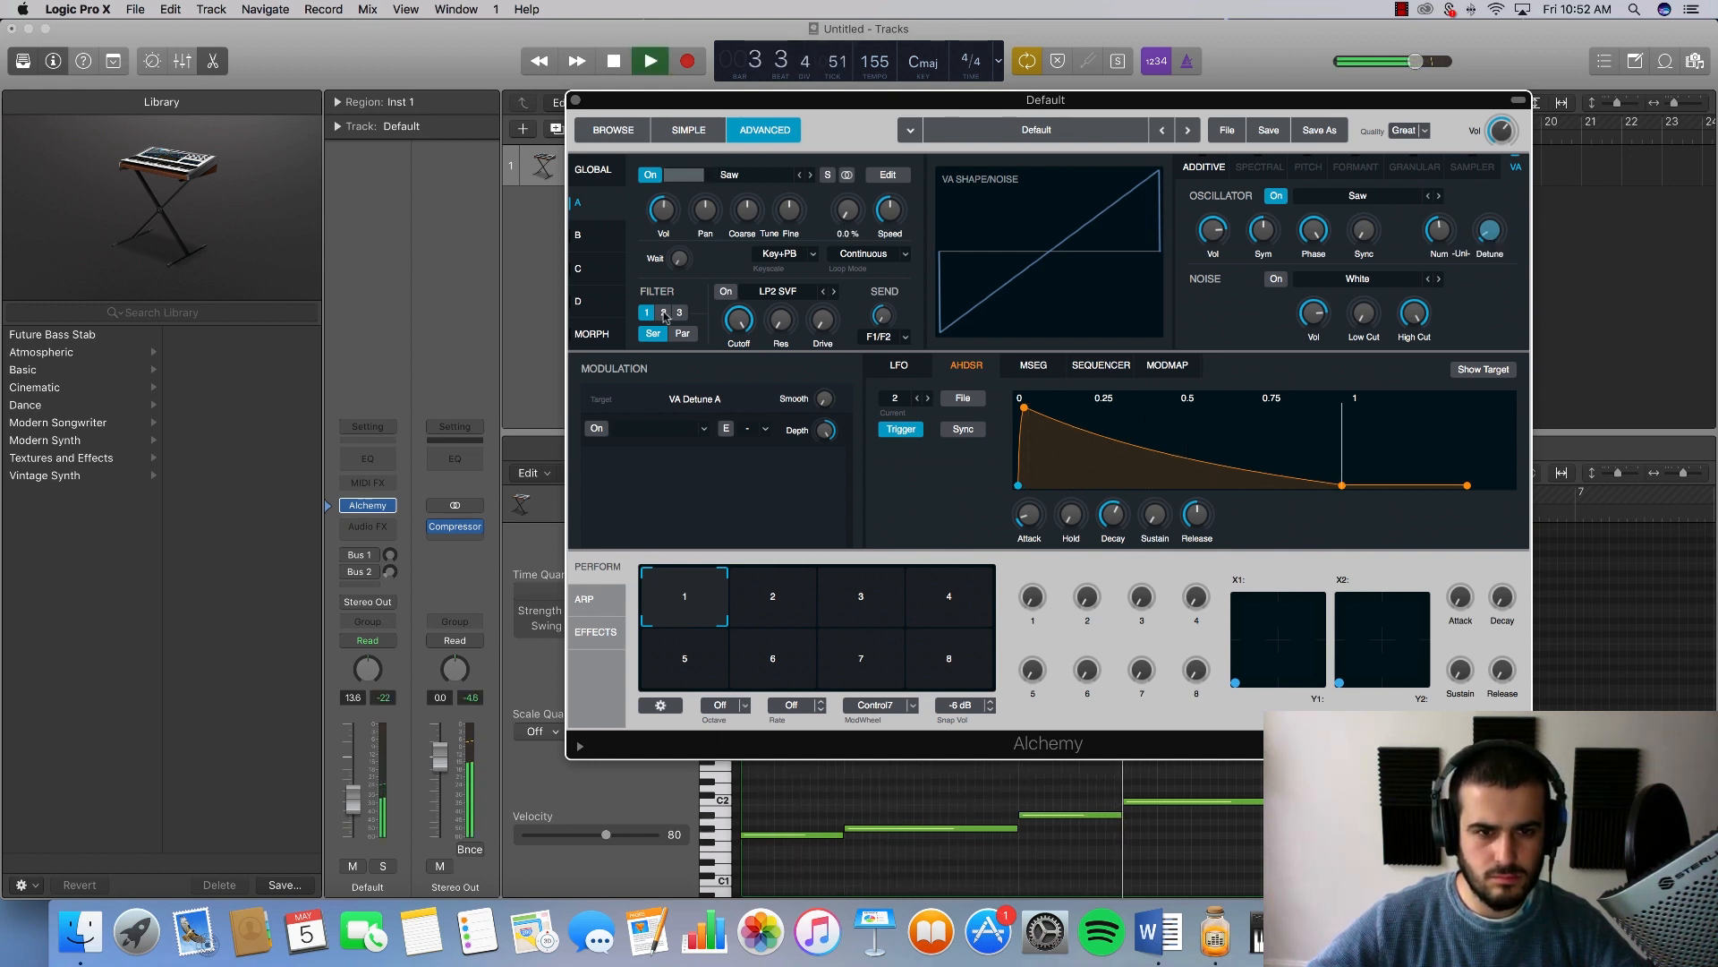
click(576, 99)
key(space)
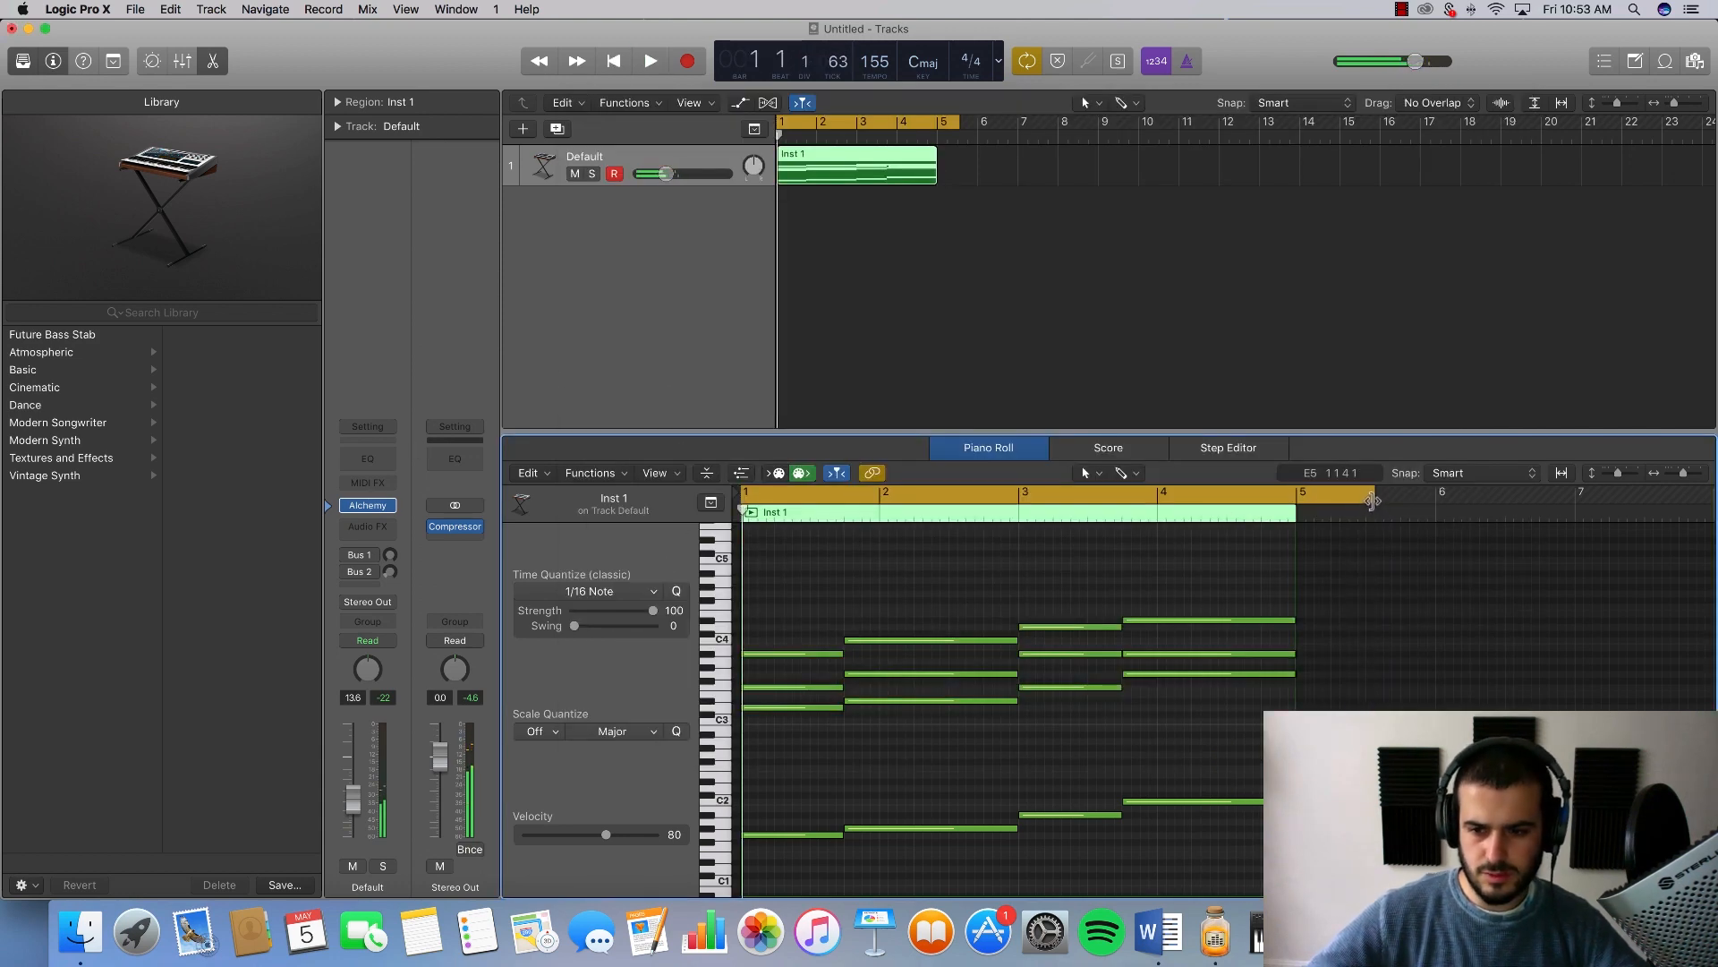
Step: Shorten the cycle range to end at bar 5 and audition the loop
drag(1372, 501, 1296, 499)
key(space)
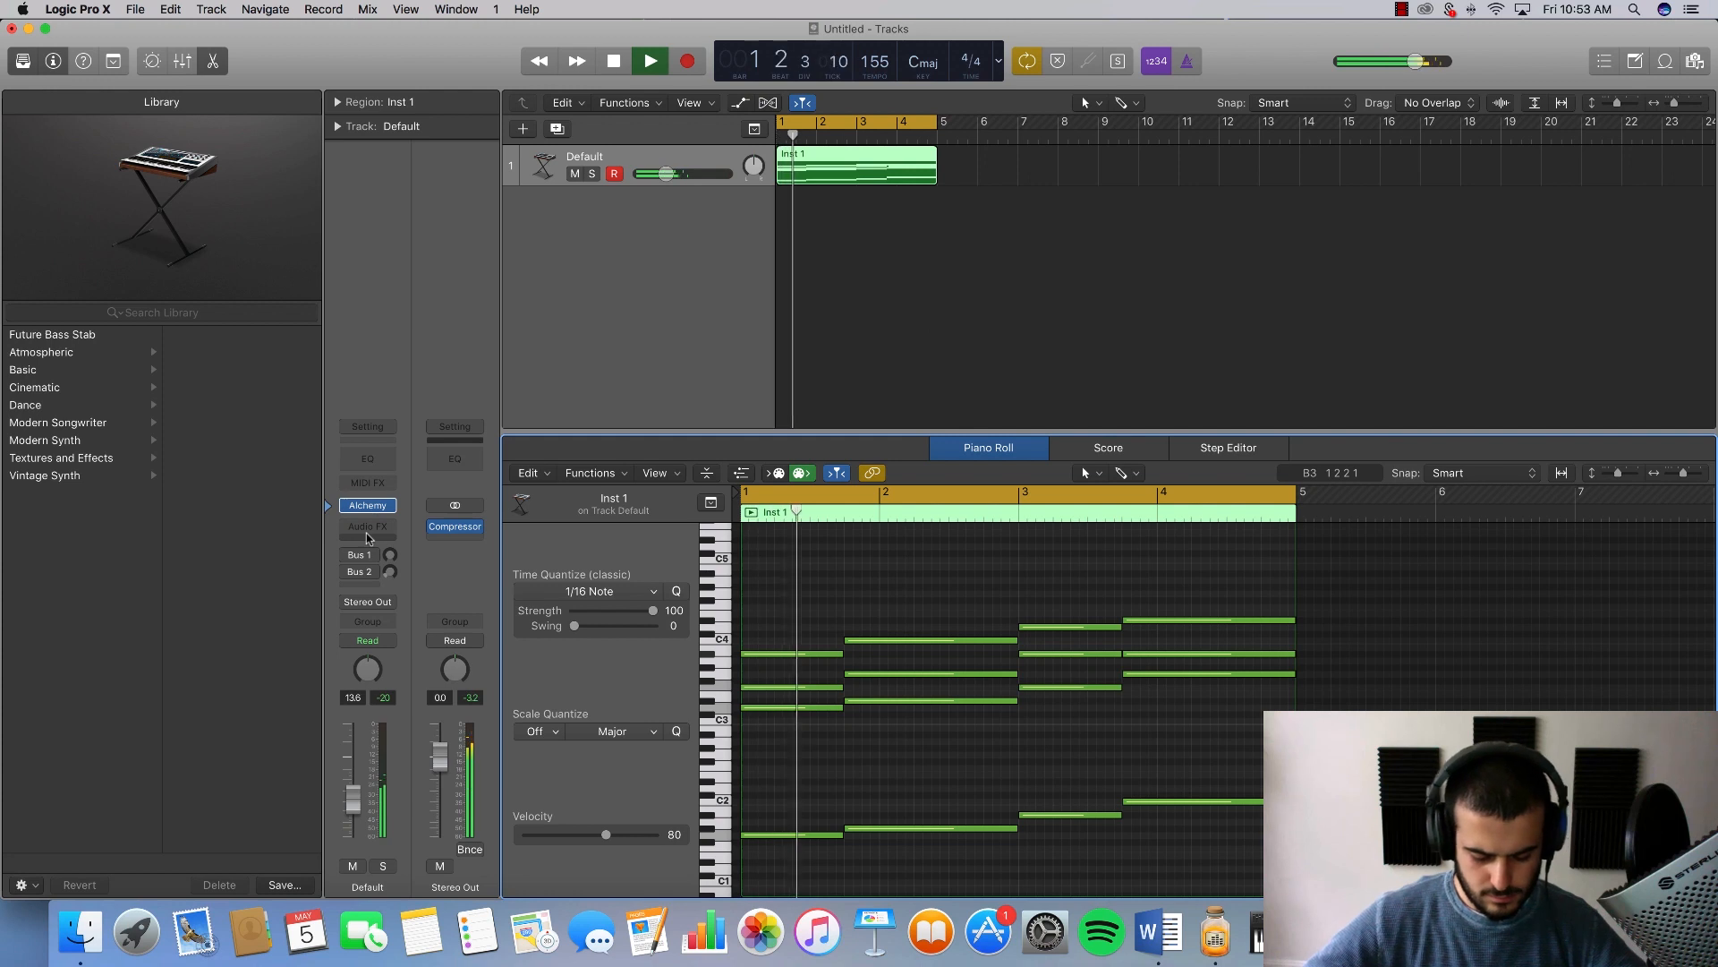
key(space)
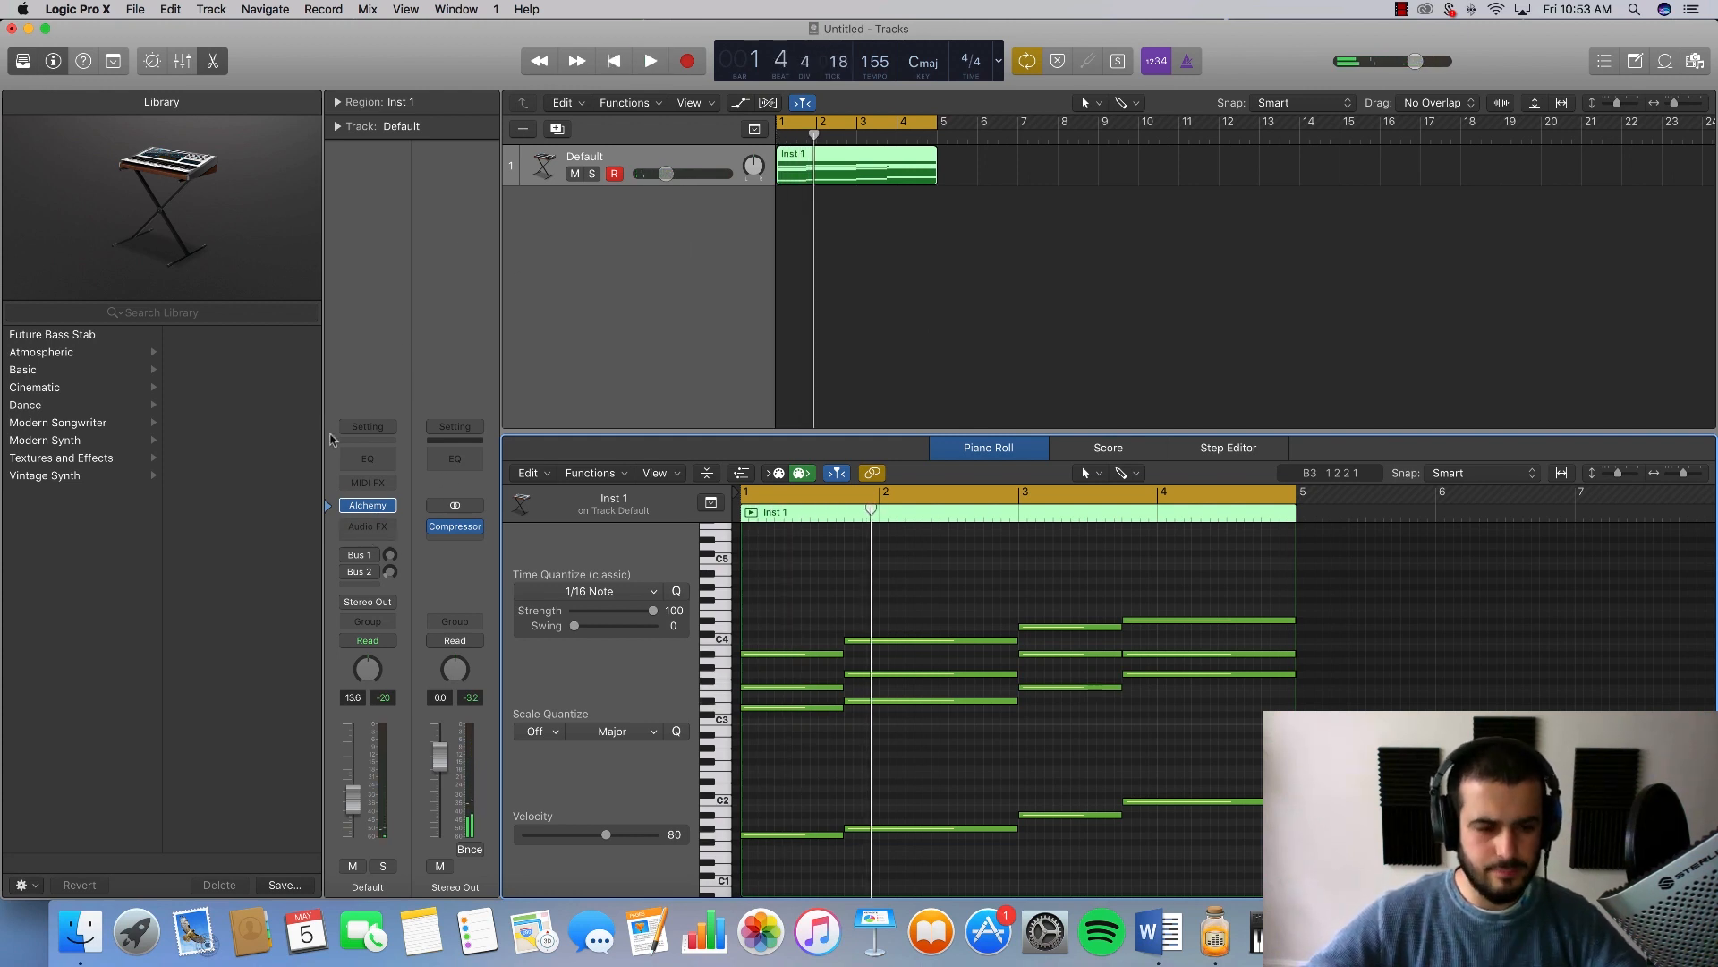
Step: Insert a Compressor on the synth track, choose the Vintage FET model, and show its Graph display
click(364, 530)
mouse_move(429, 771)
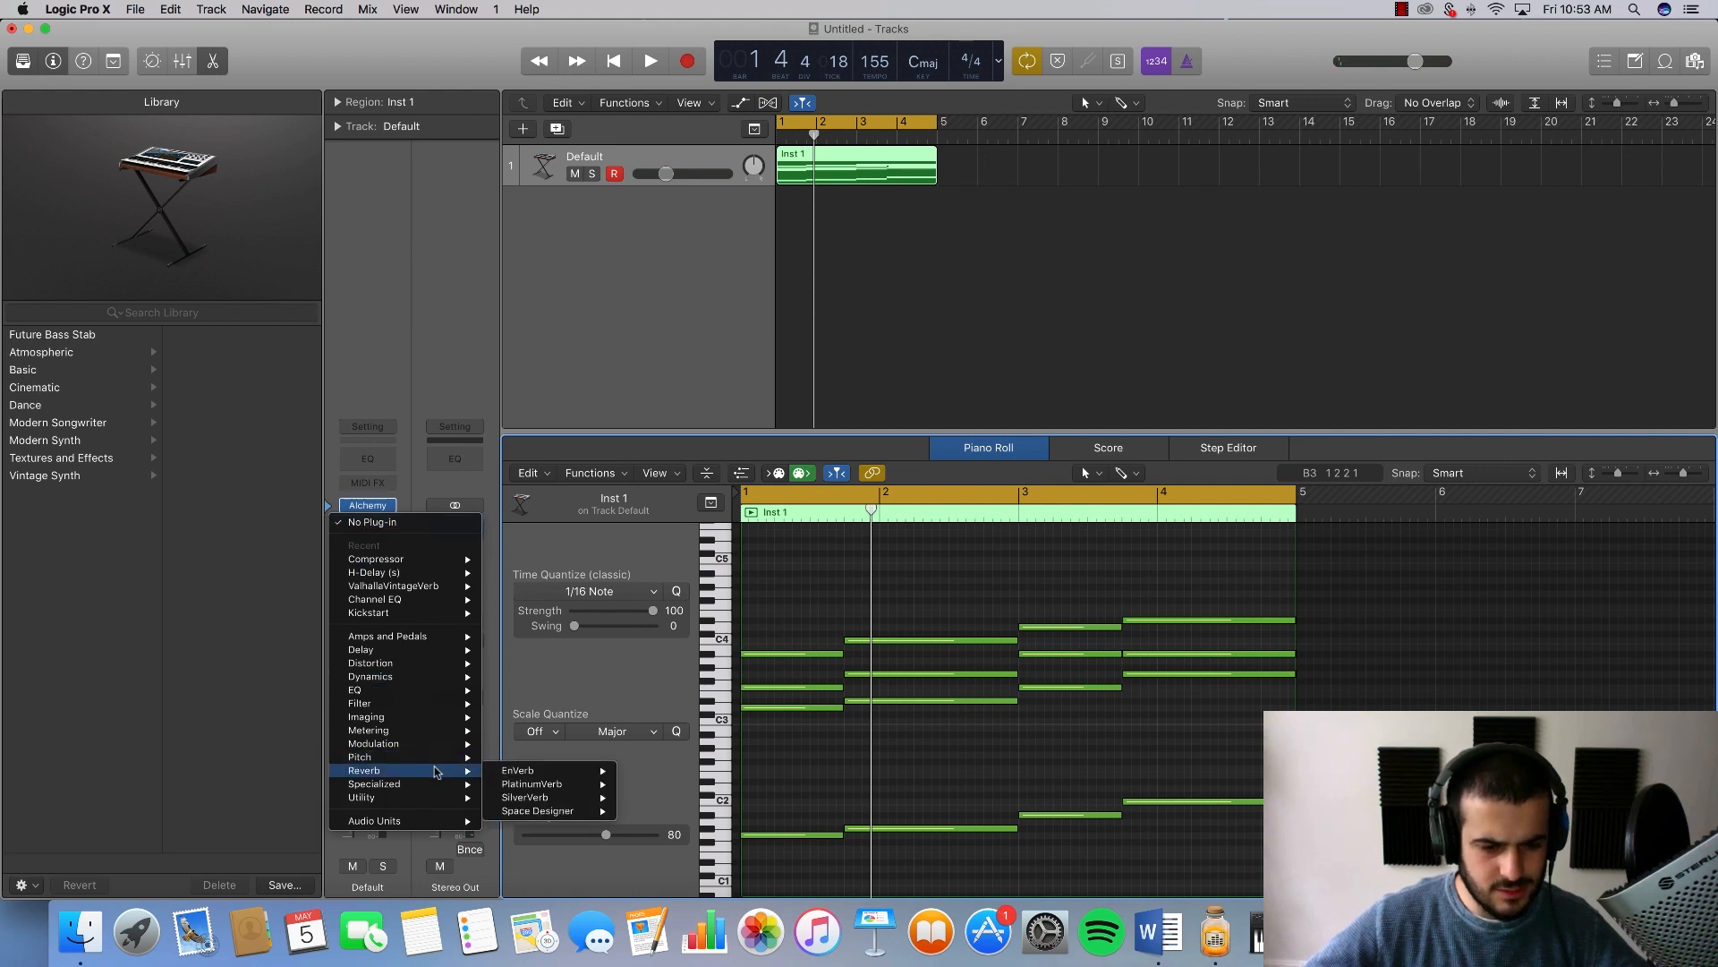
mouse_move(456, 565)
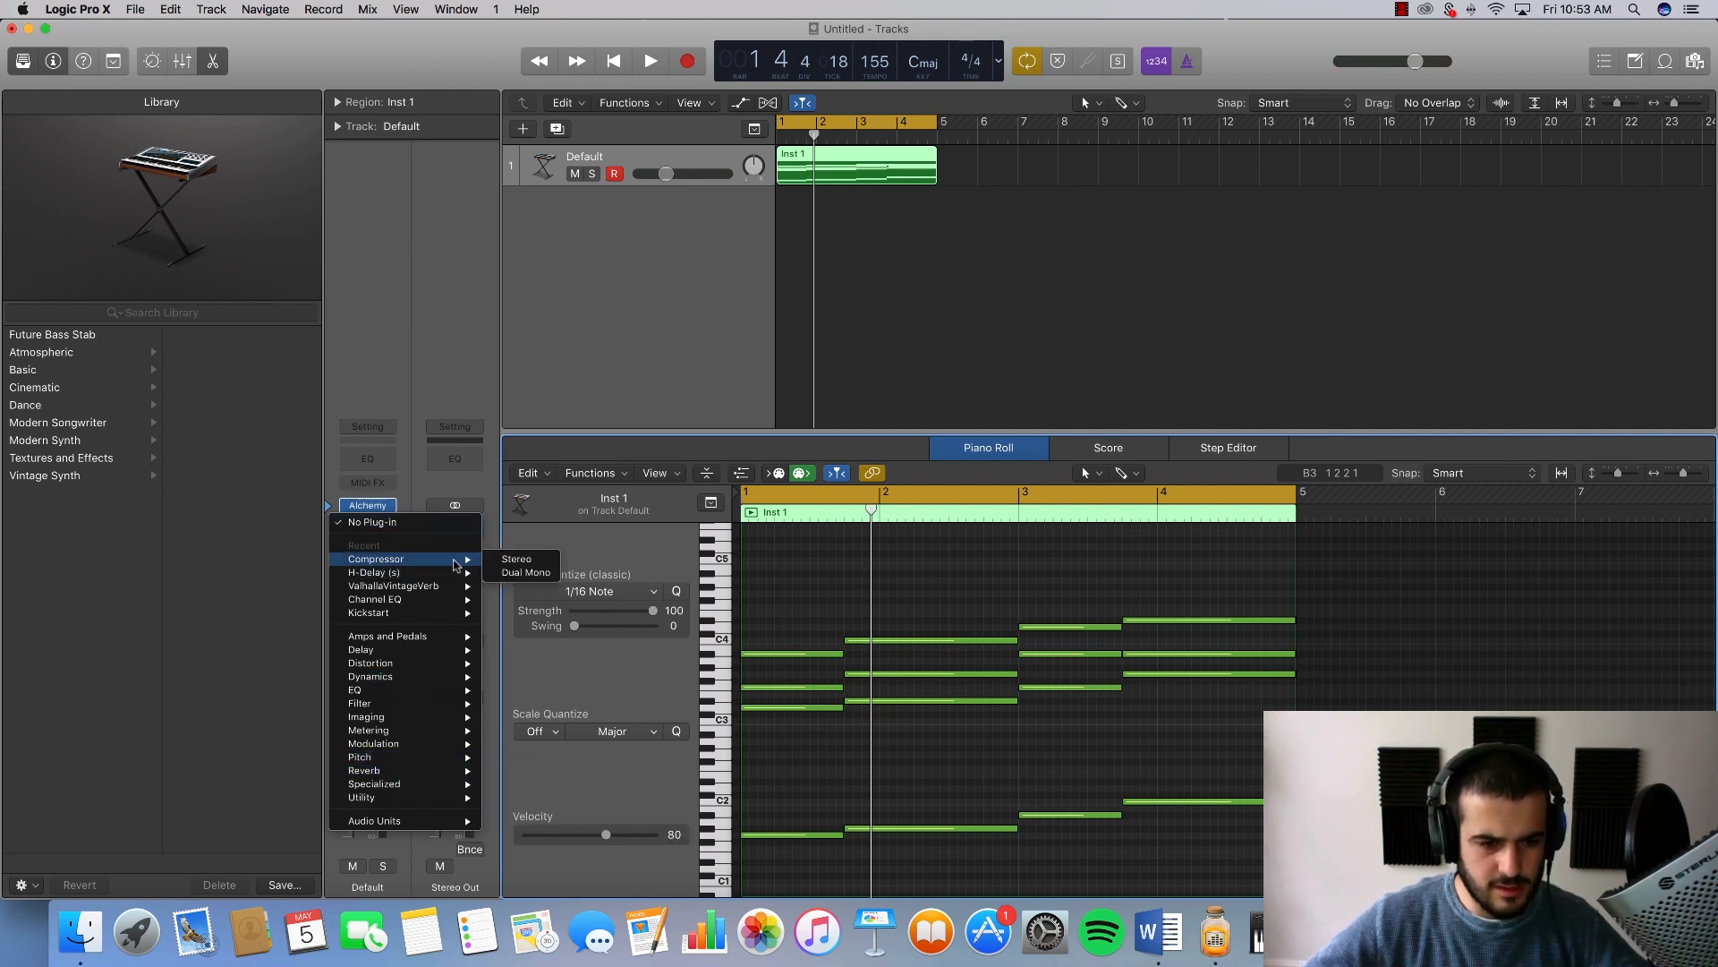
click(514, 572)
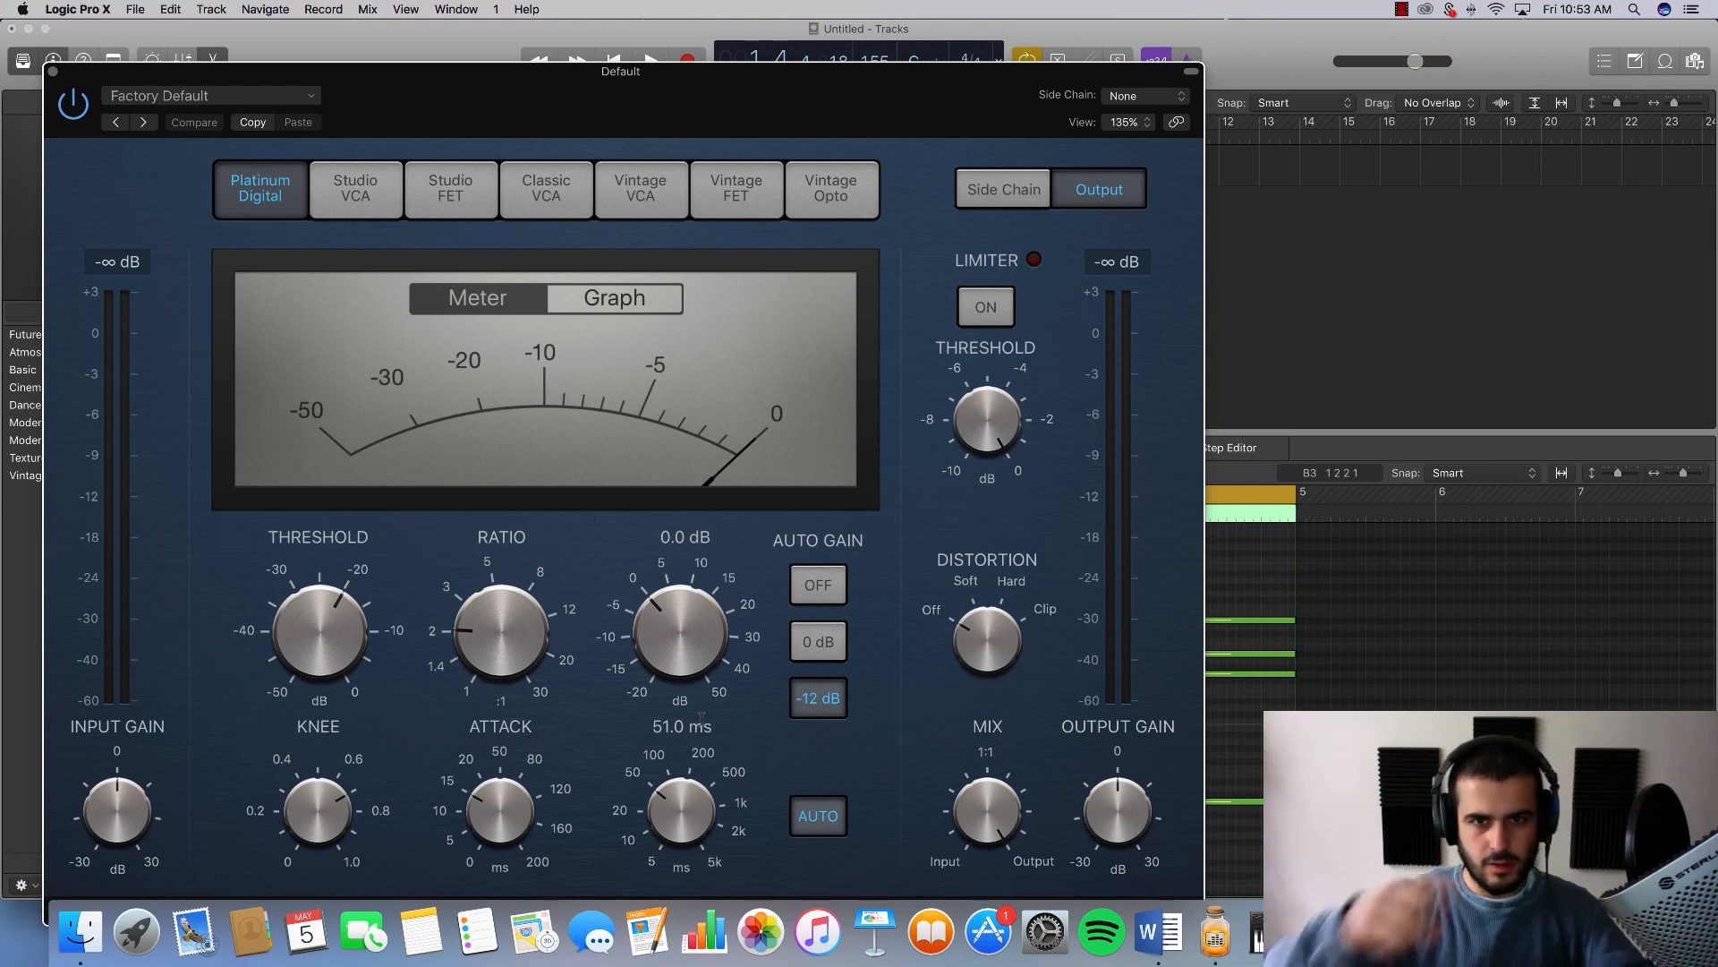
click(741, 182)
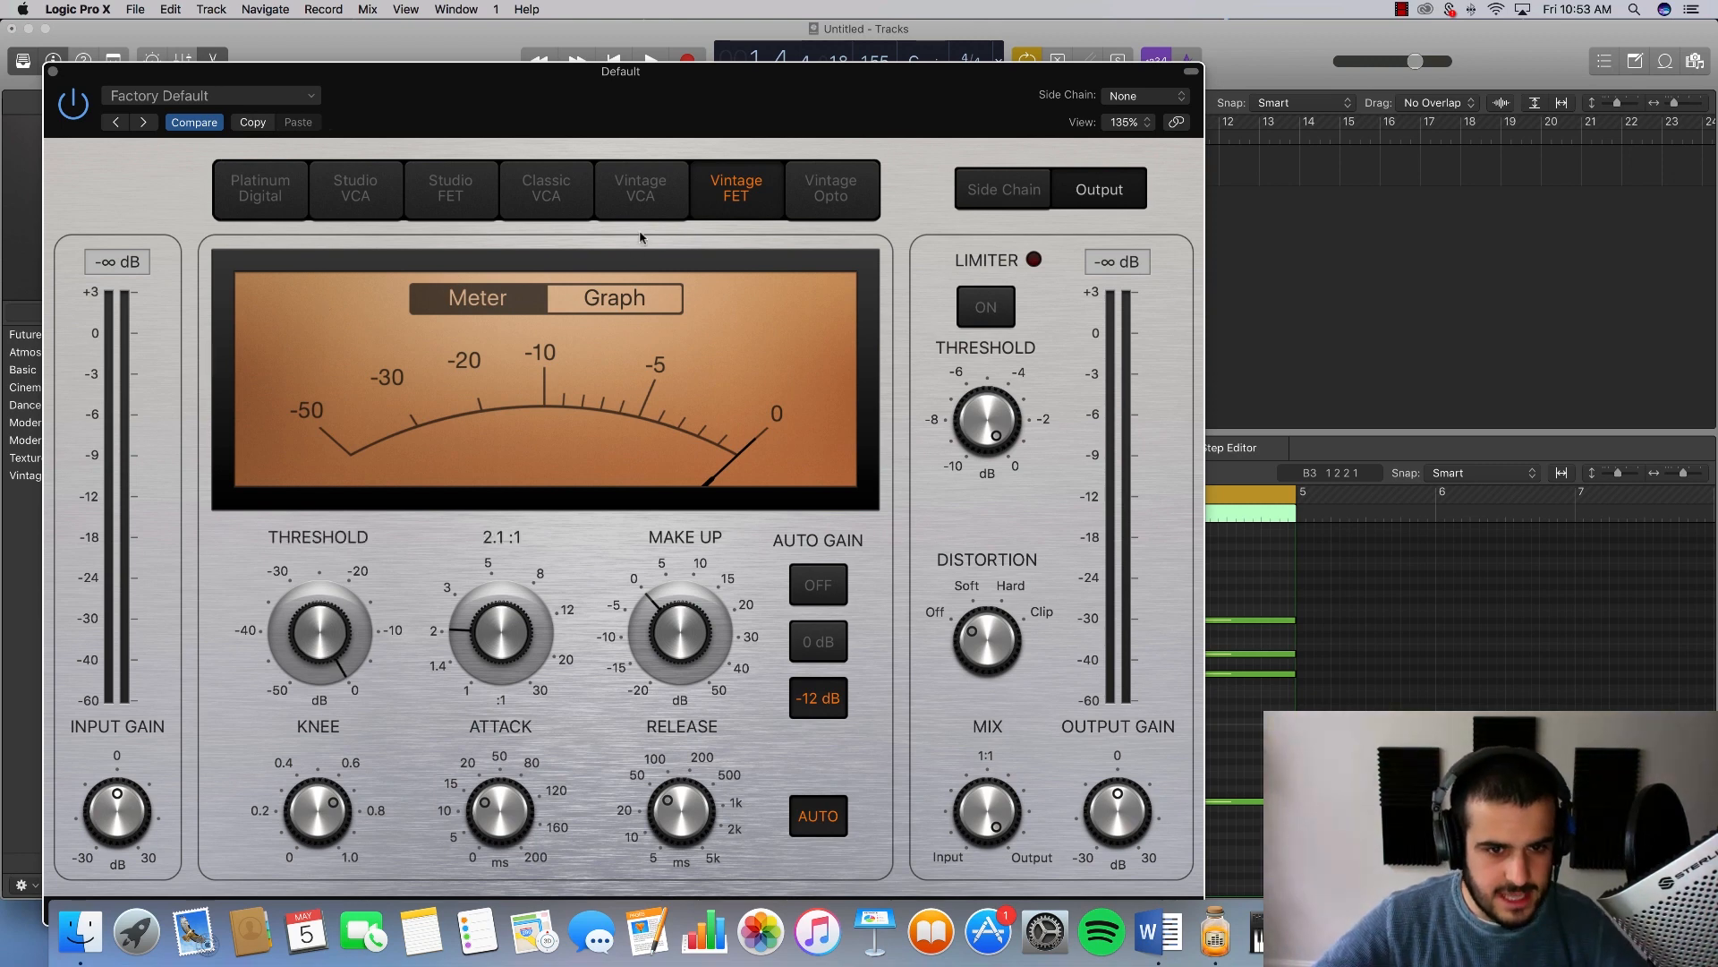
click(612, 304)
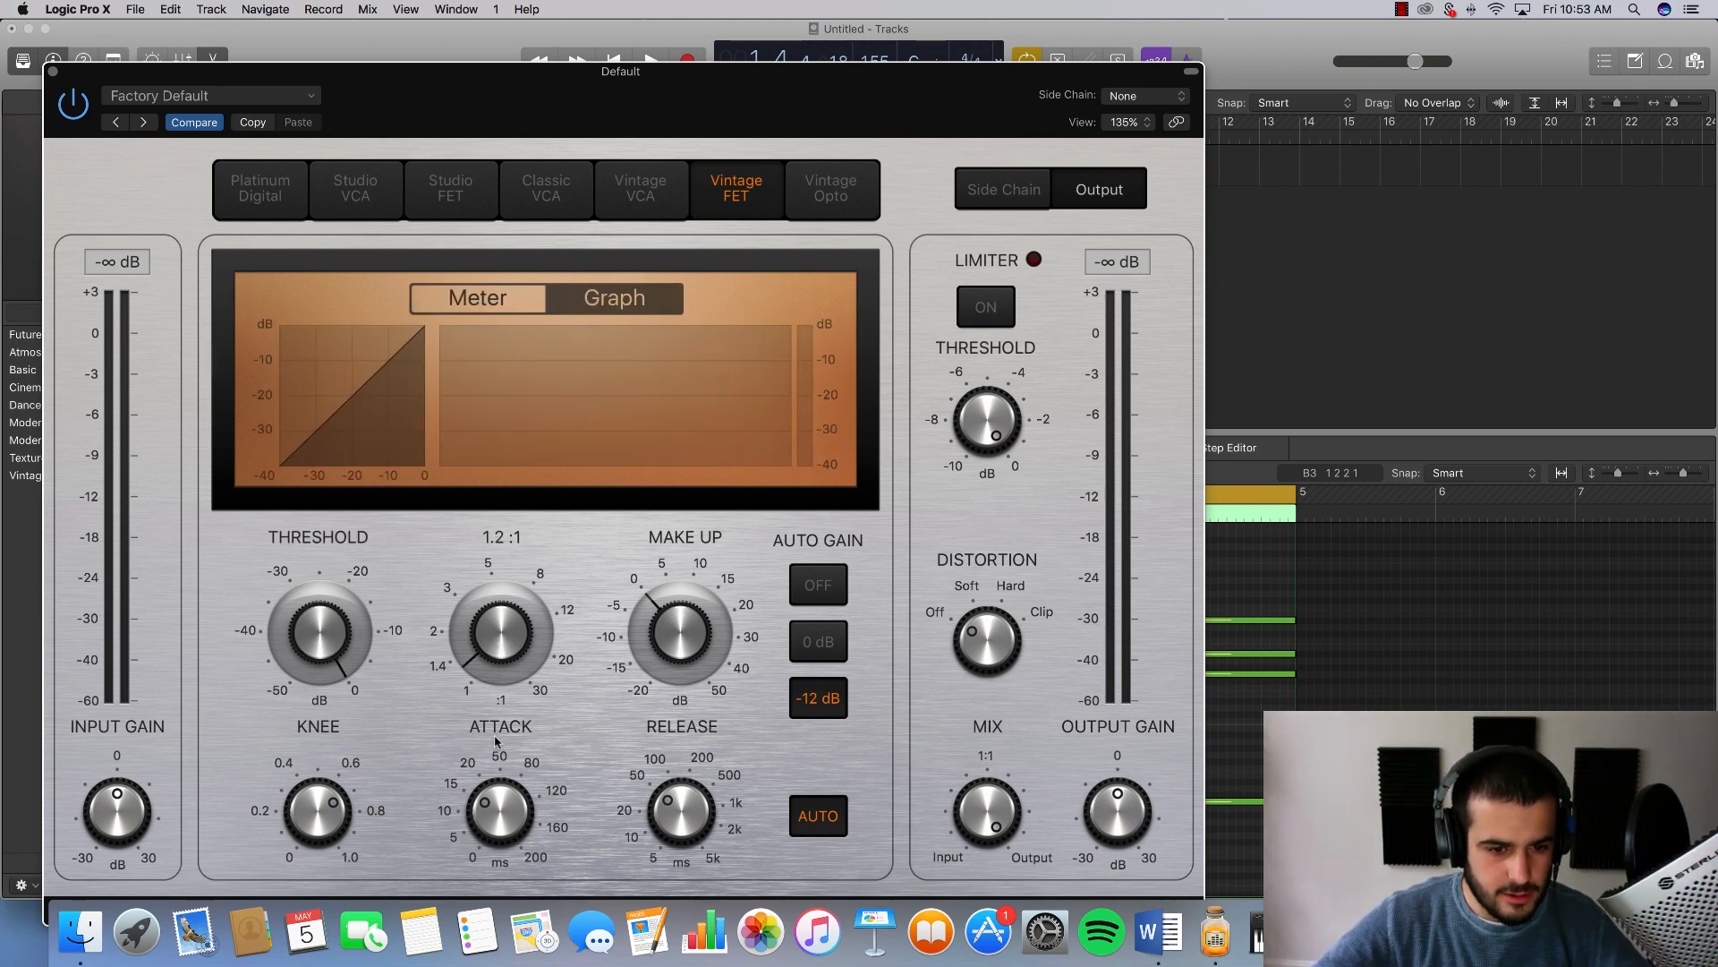
Step: Set the compressor's ratio to 3.1:1 and its threshold to -23.0 dB while playing the loop
key(space)
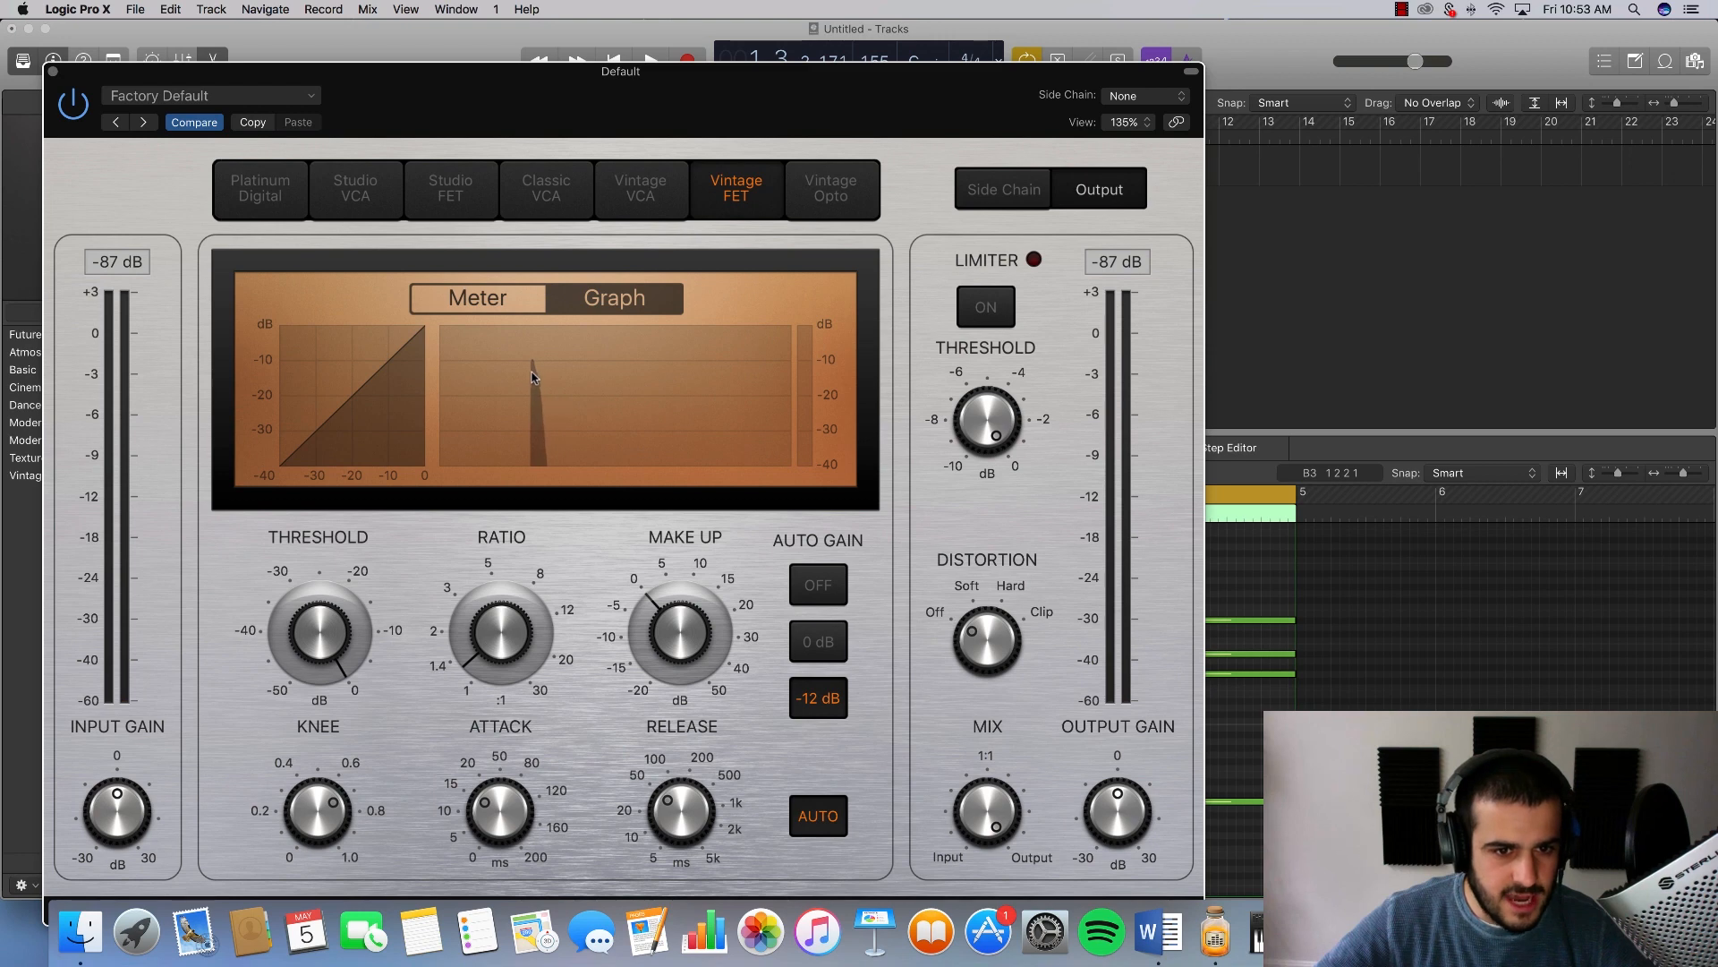
mouse_move(452, 691)
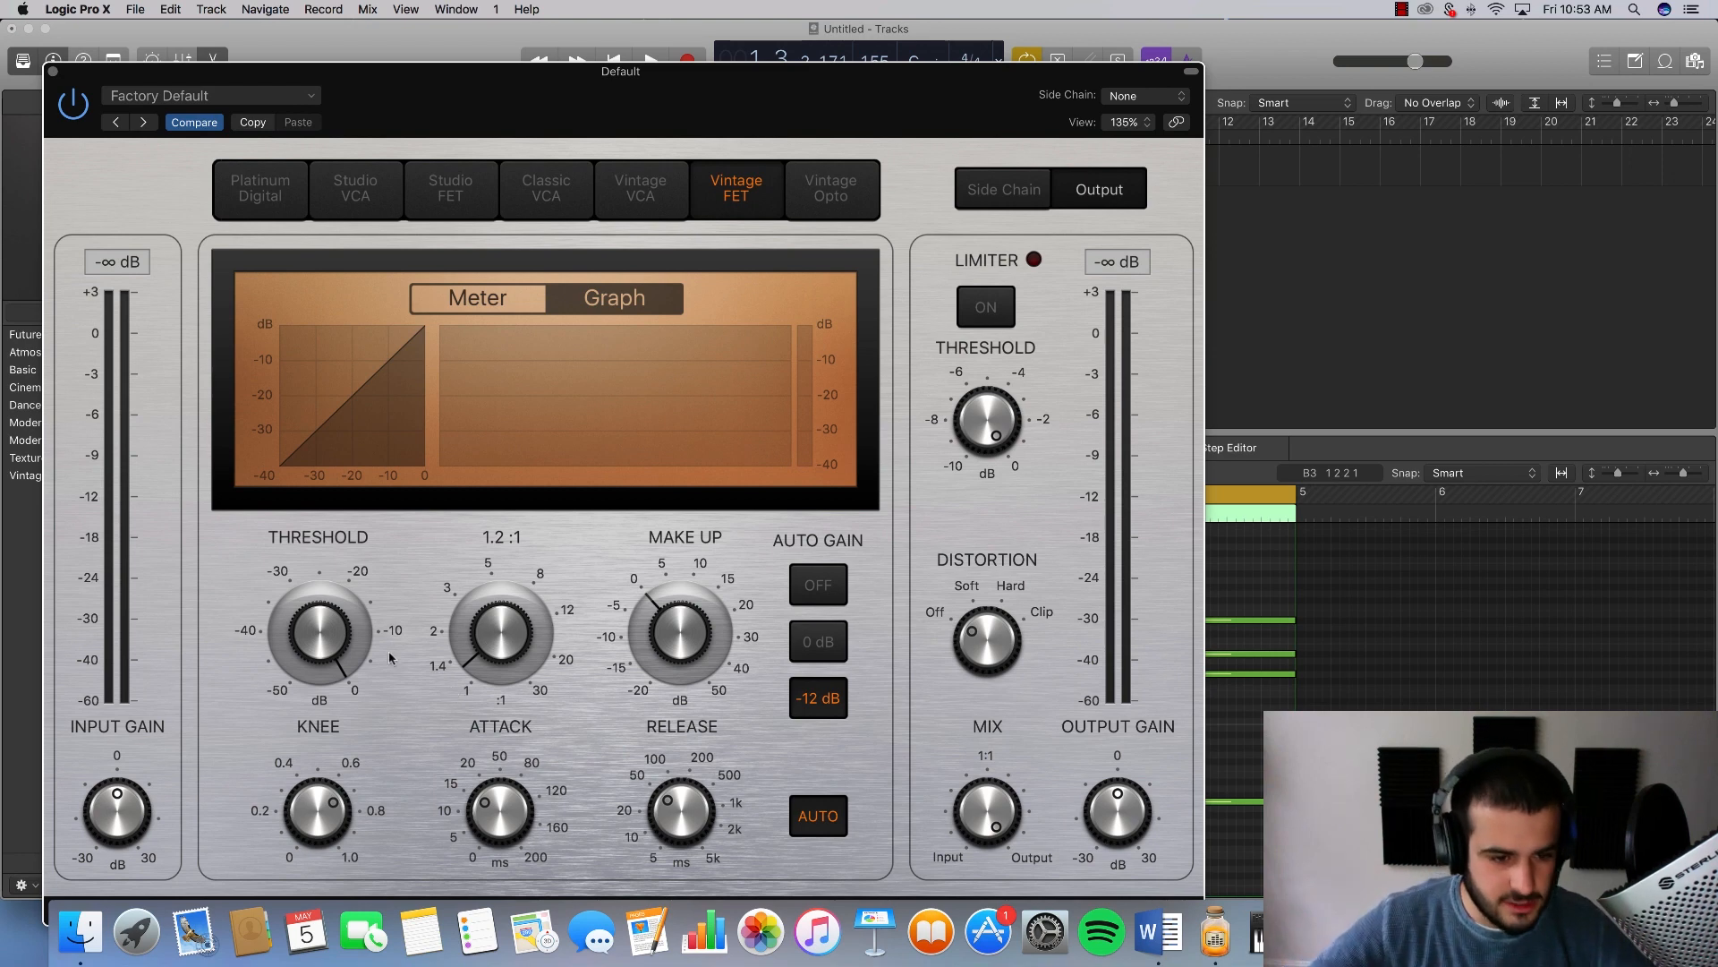
drag(391, 658, 531, 453)
key(space)
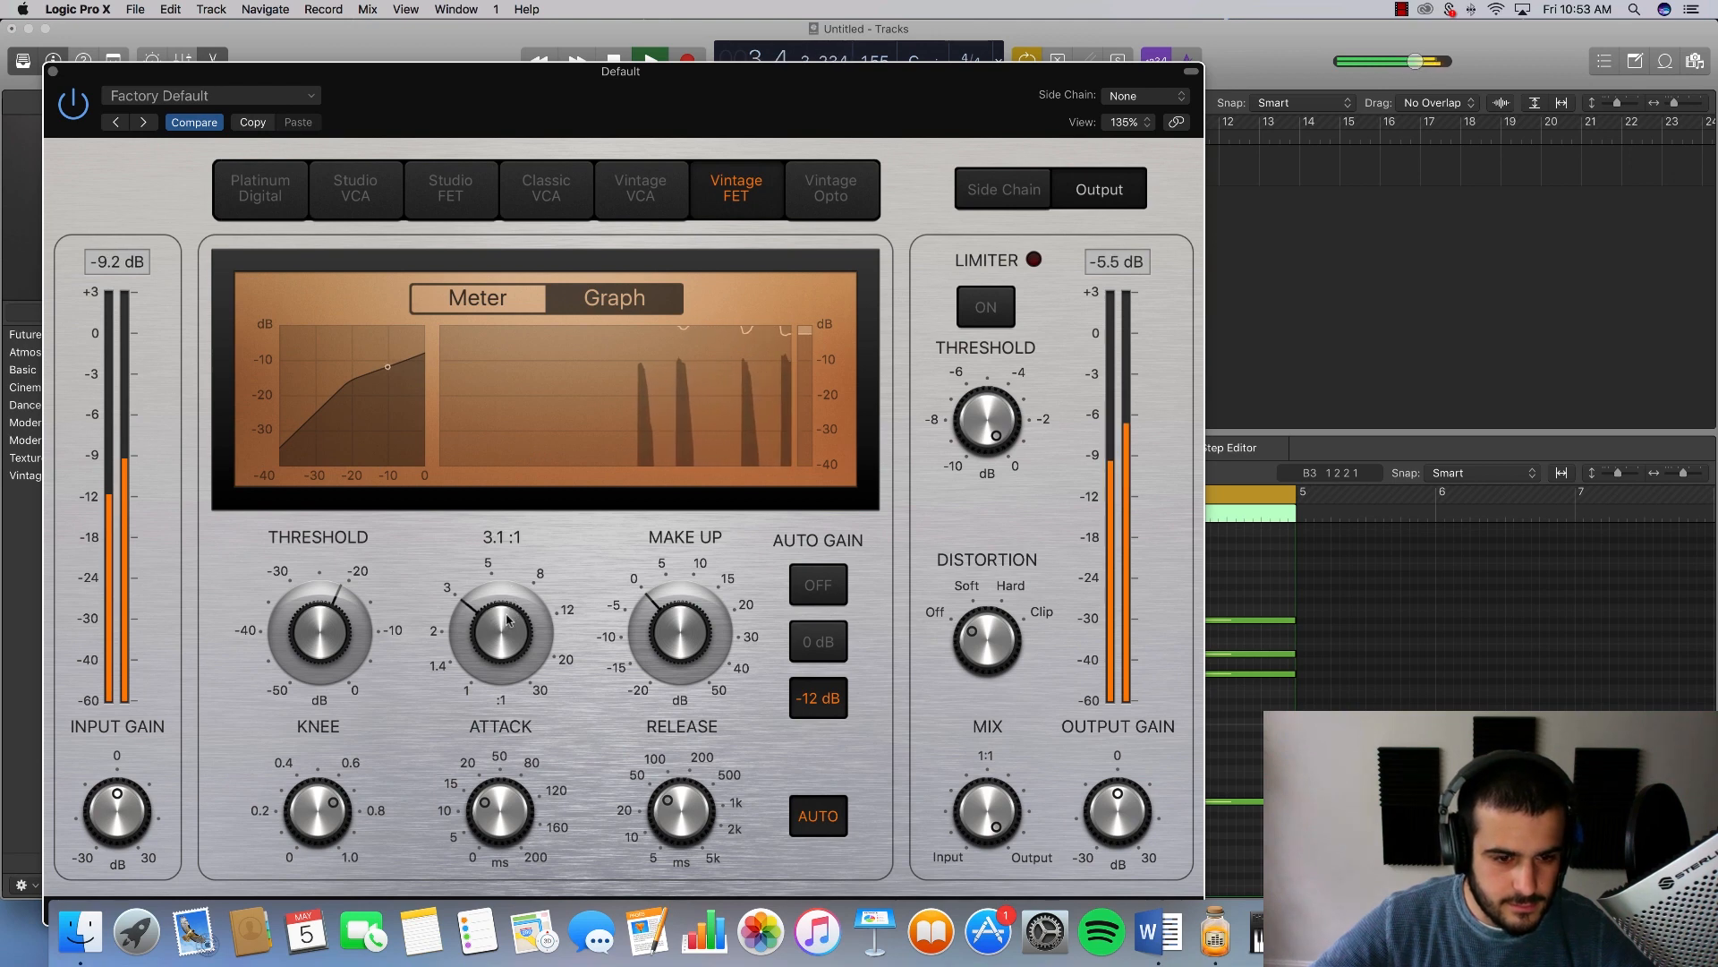
drag(313, 652, 306, 677)
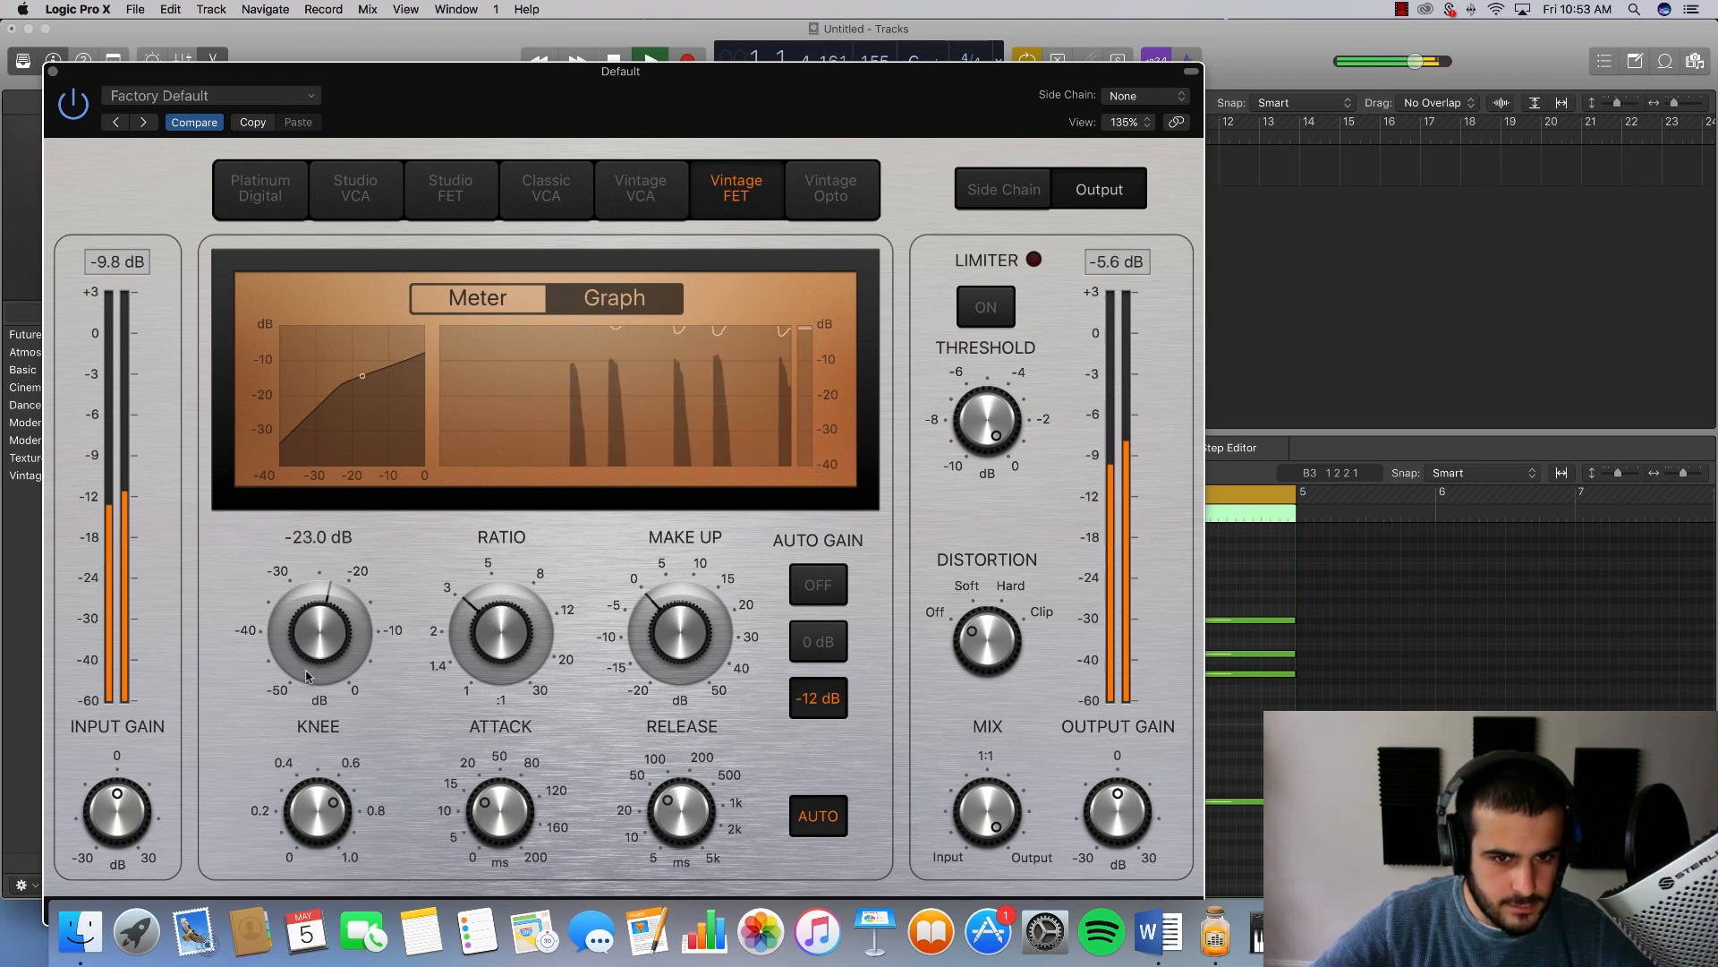
Step: Compare the synth with the compressor bypassed and active, and close the compressor window
click(84, 103)
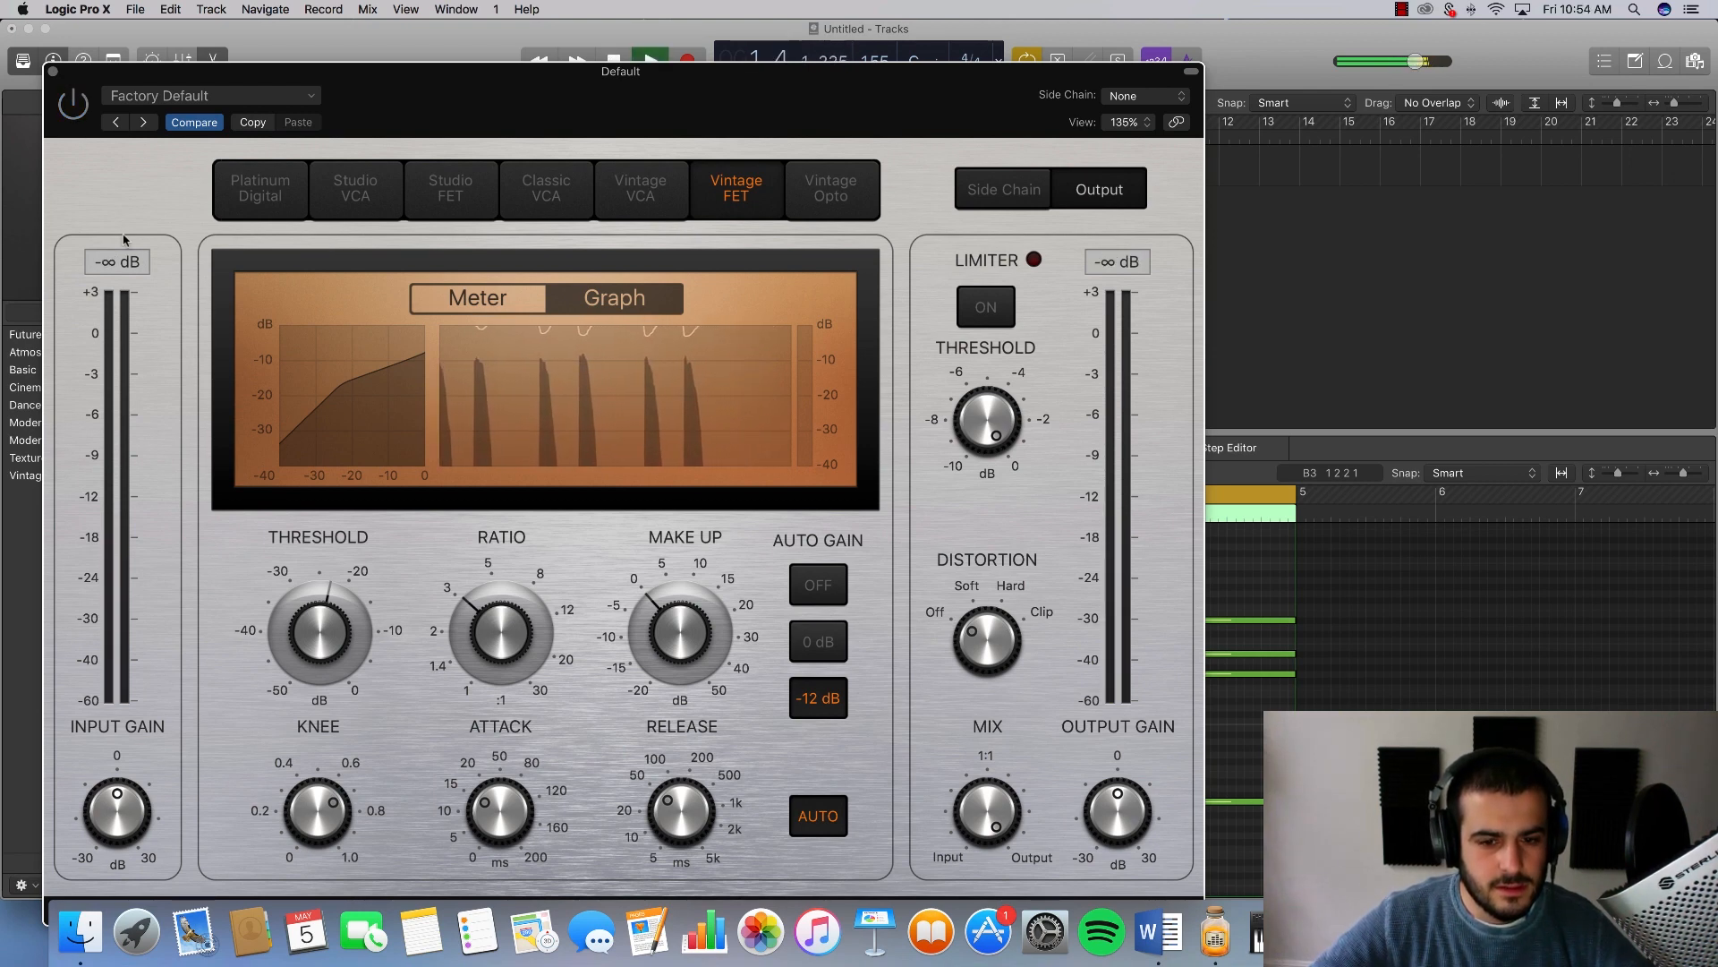
click(74, 103)
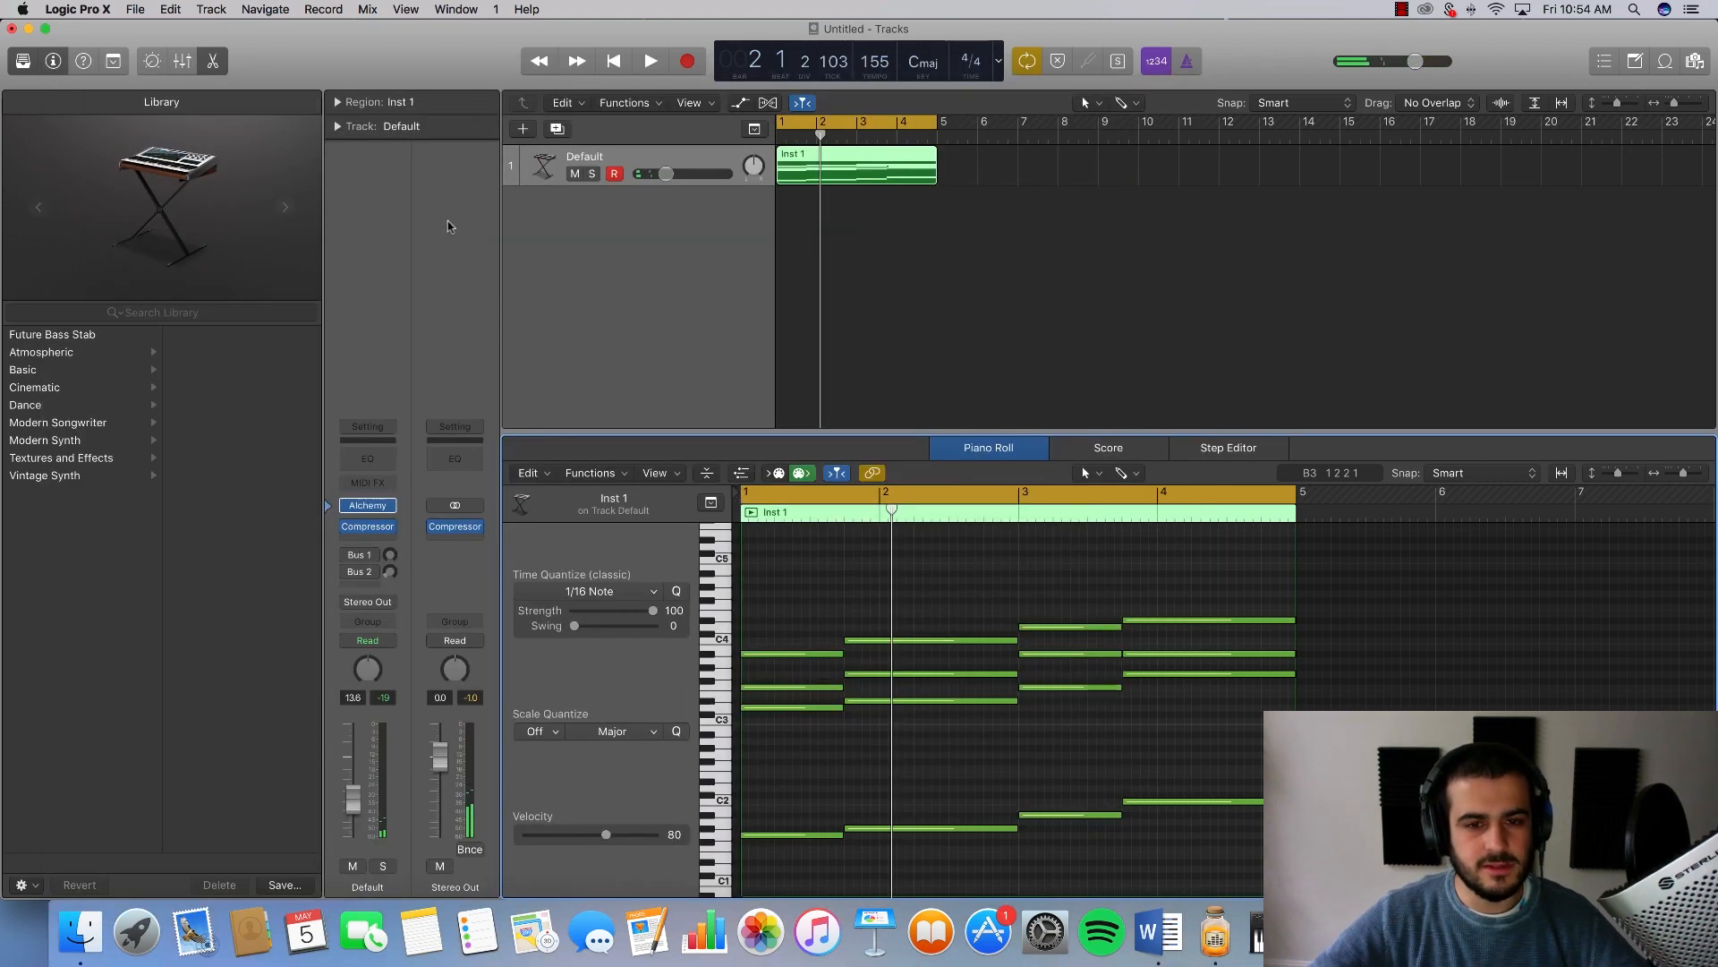
click(52, 71)
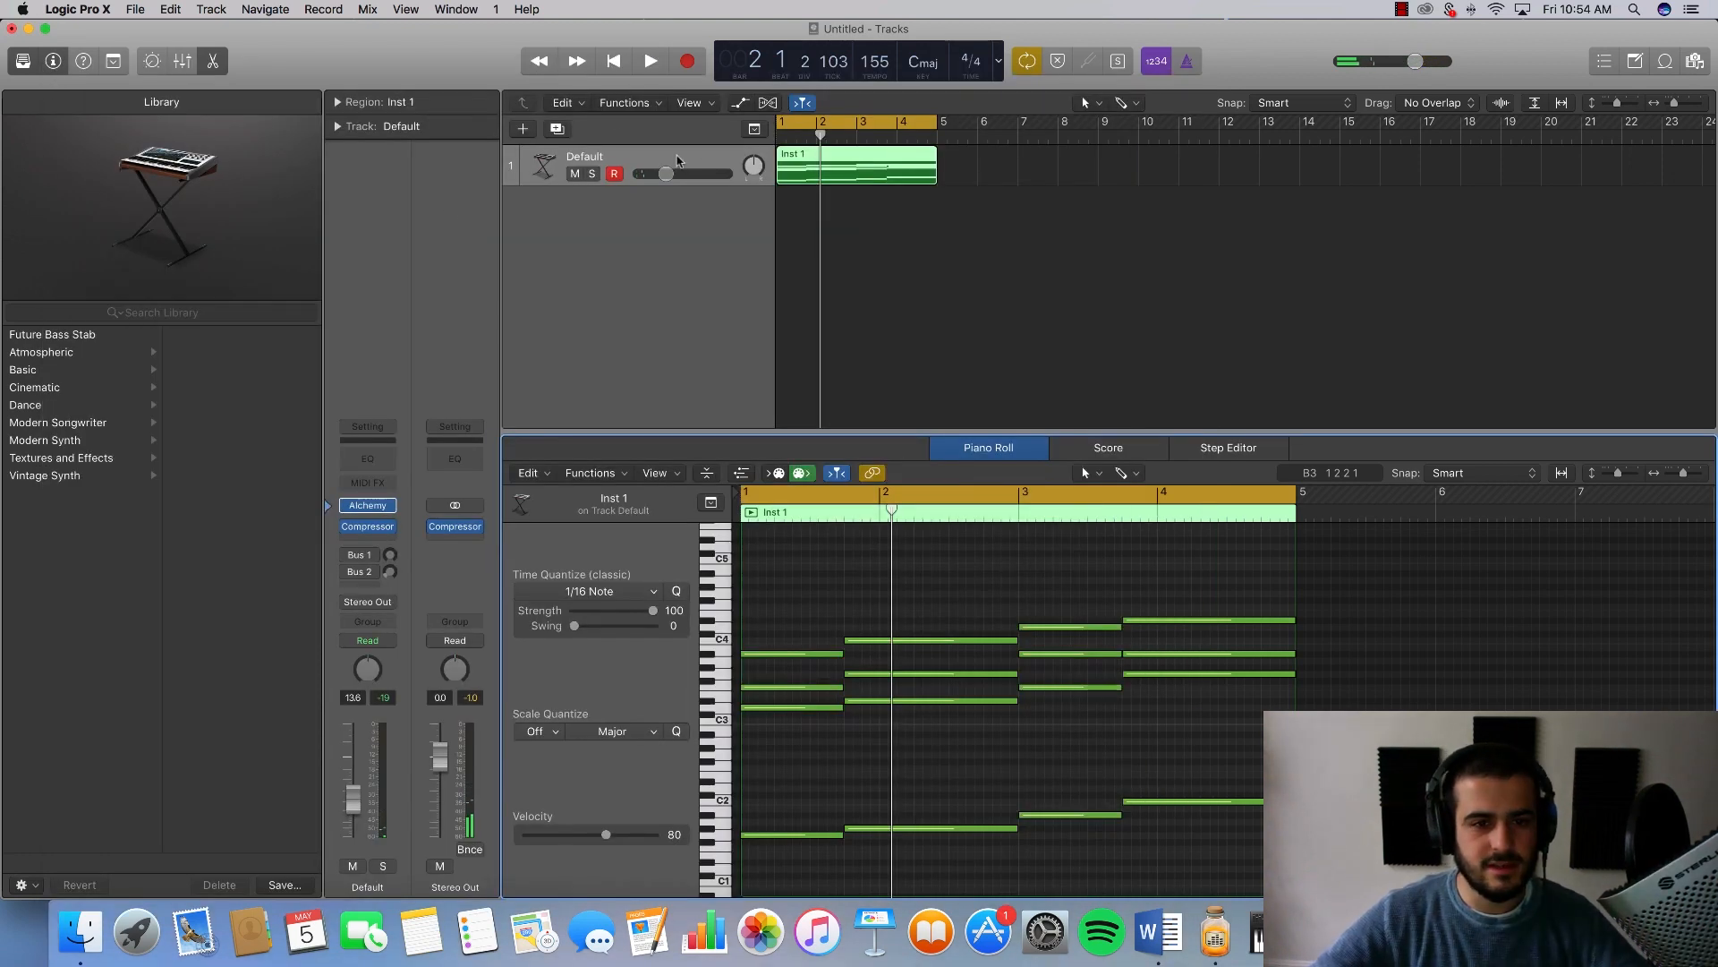
click(657, 177)
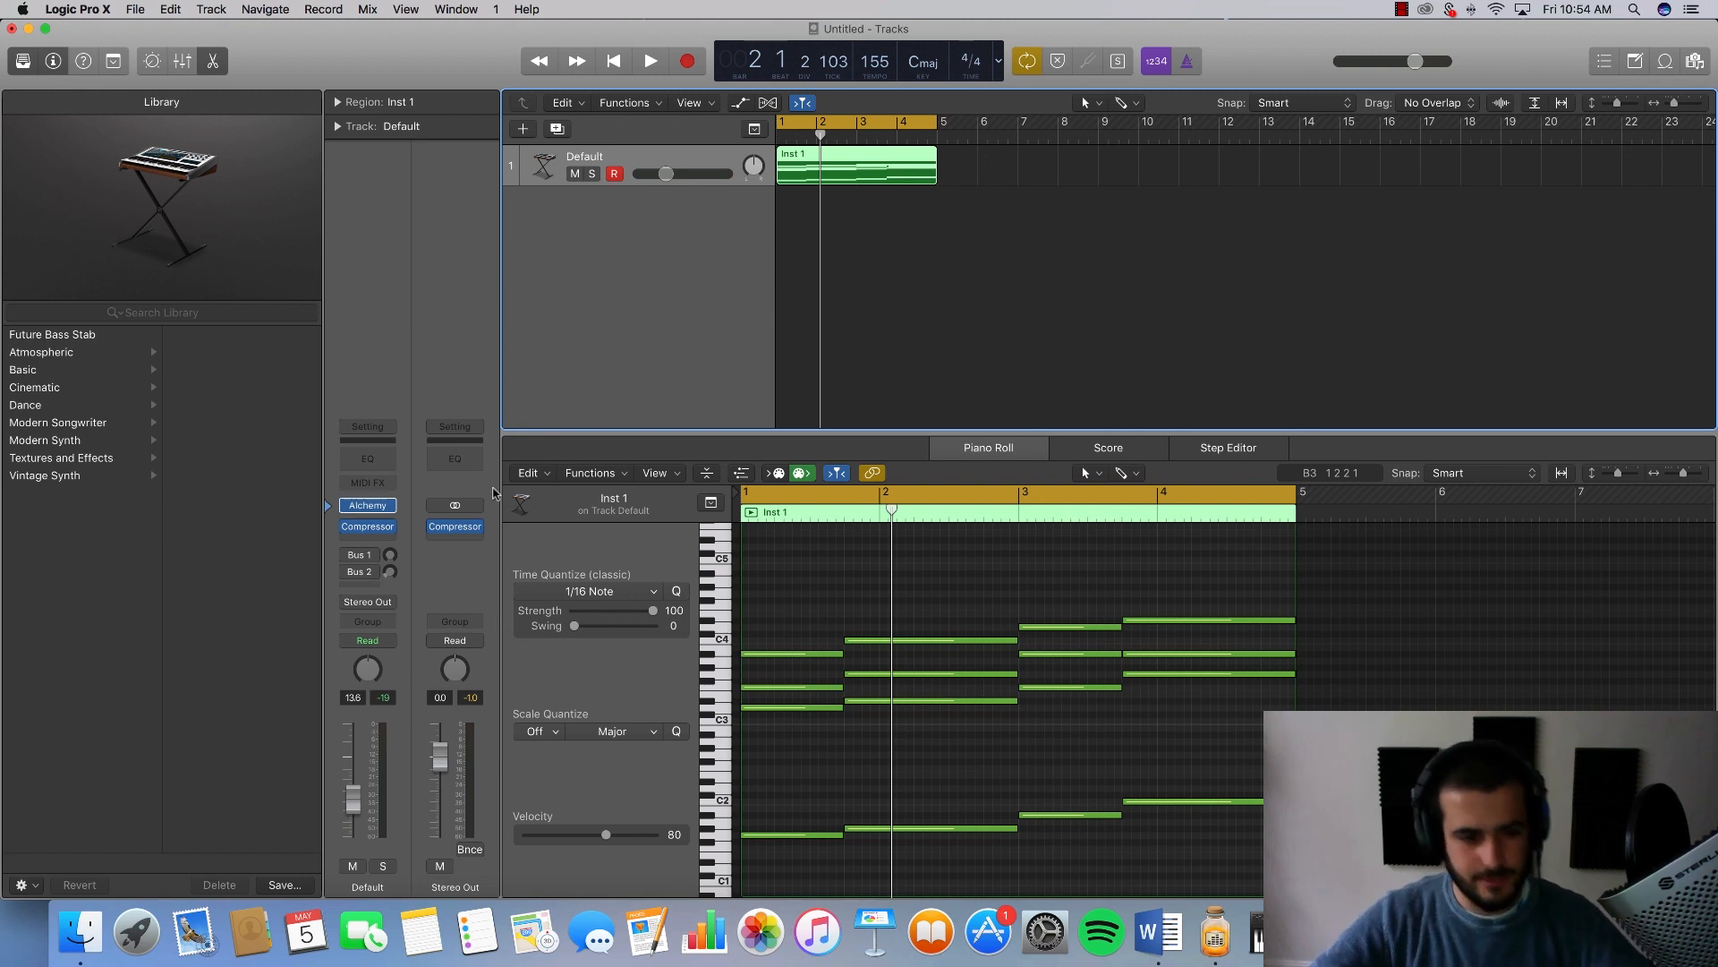
Step: Insert a stereo Space Designer reverb after the Compressor on the synth track and move its window clear of the channel strips
click(378, 539)
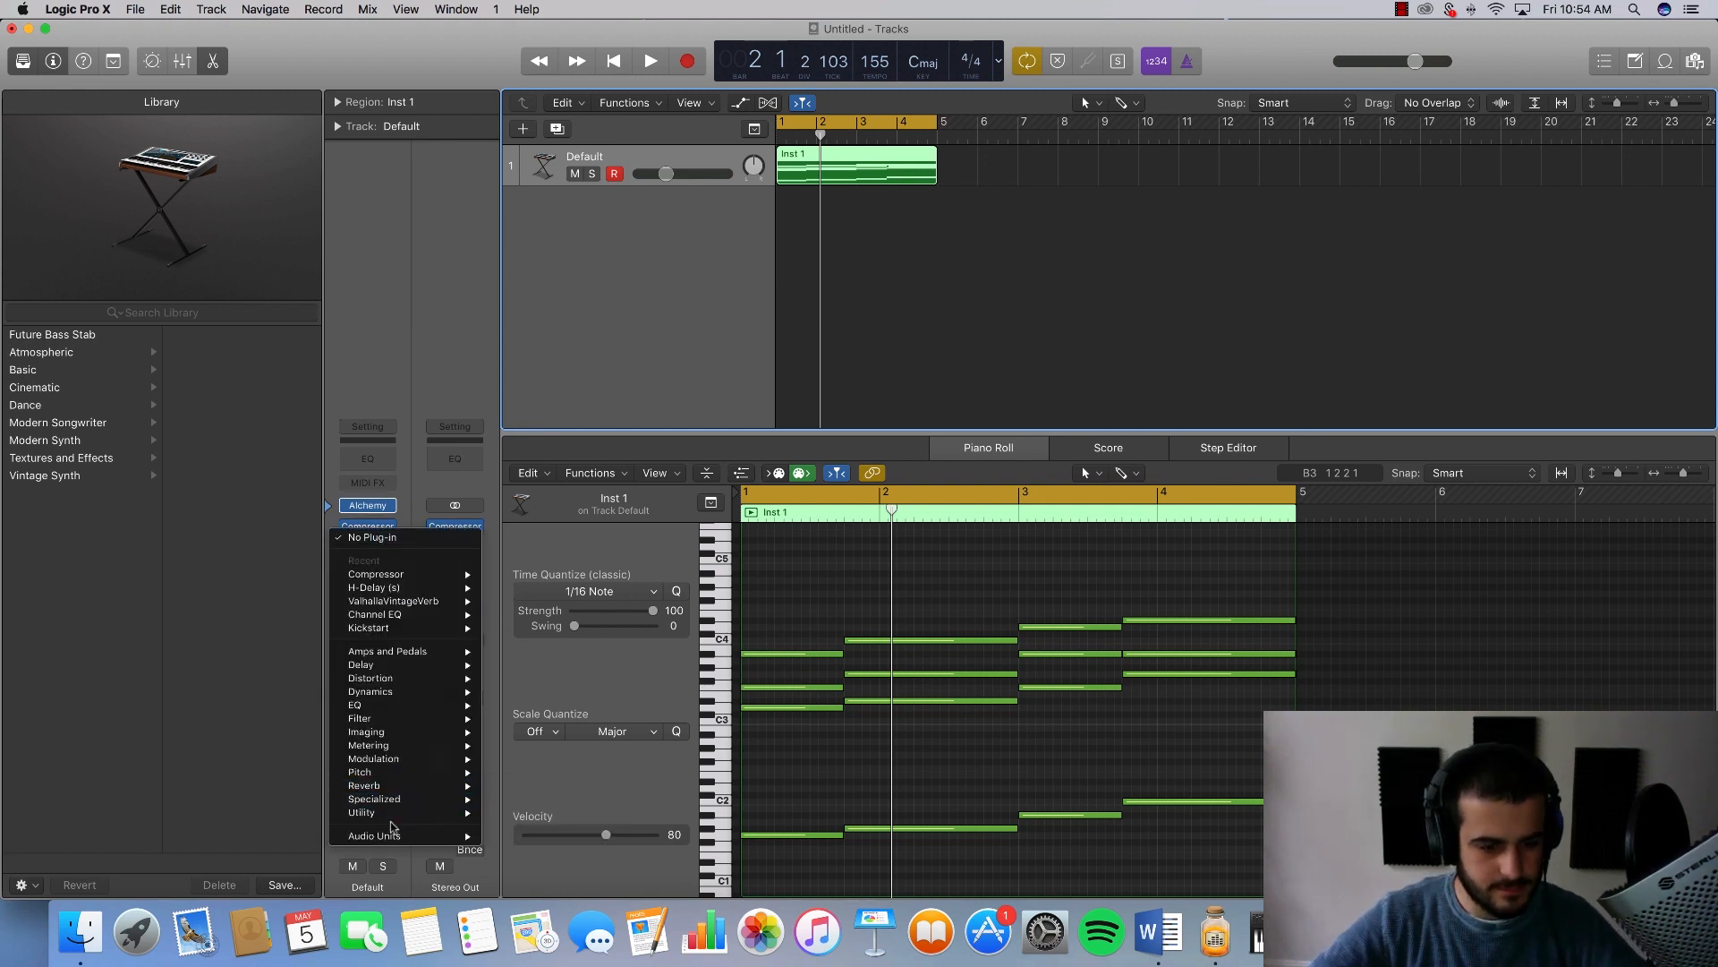
mouse_move(410, 785)
mouse_move(588, 830)
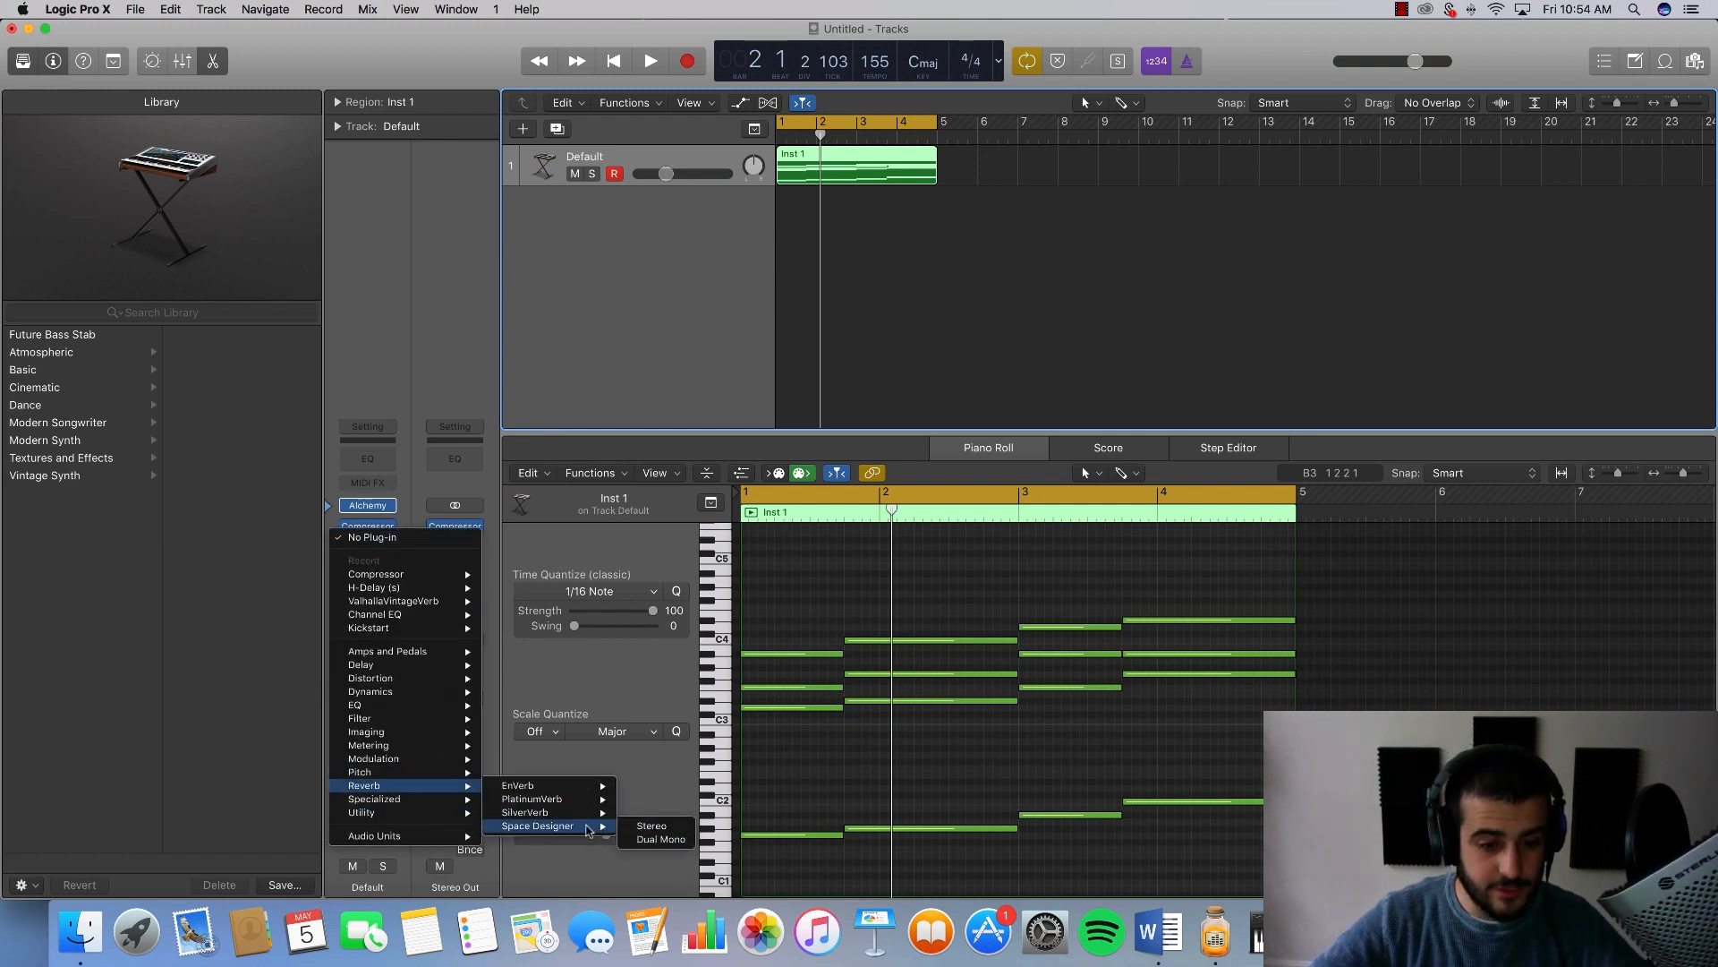
click(647, 832)
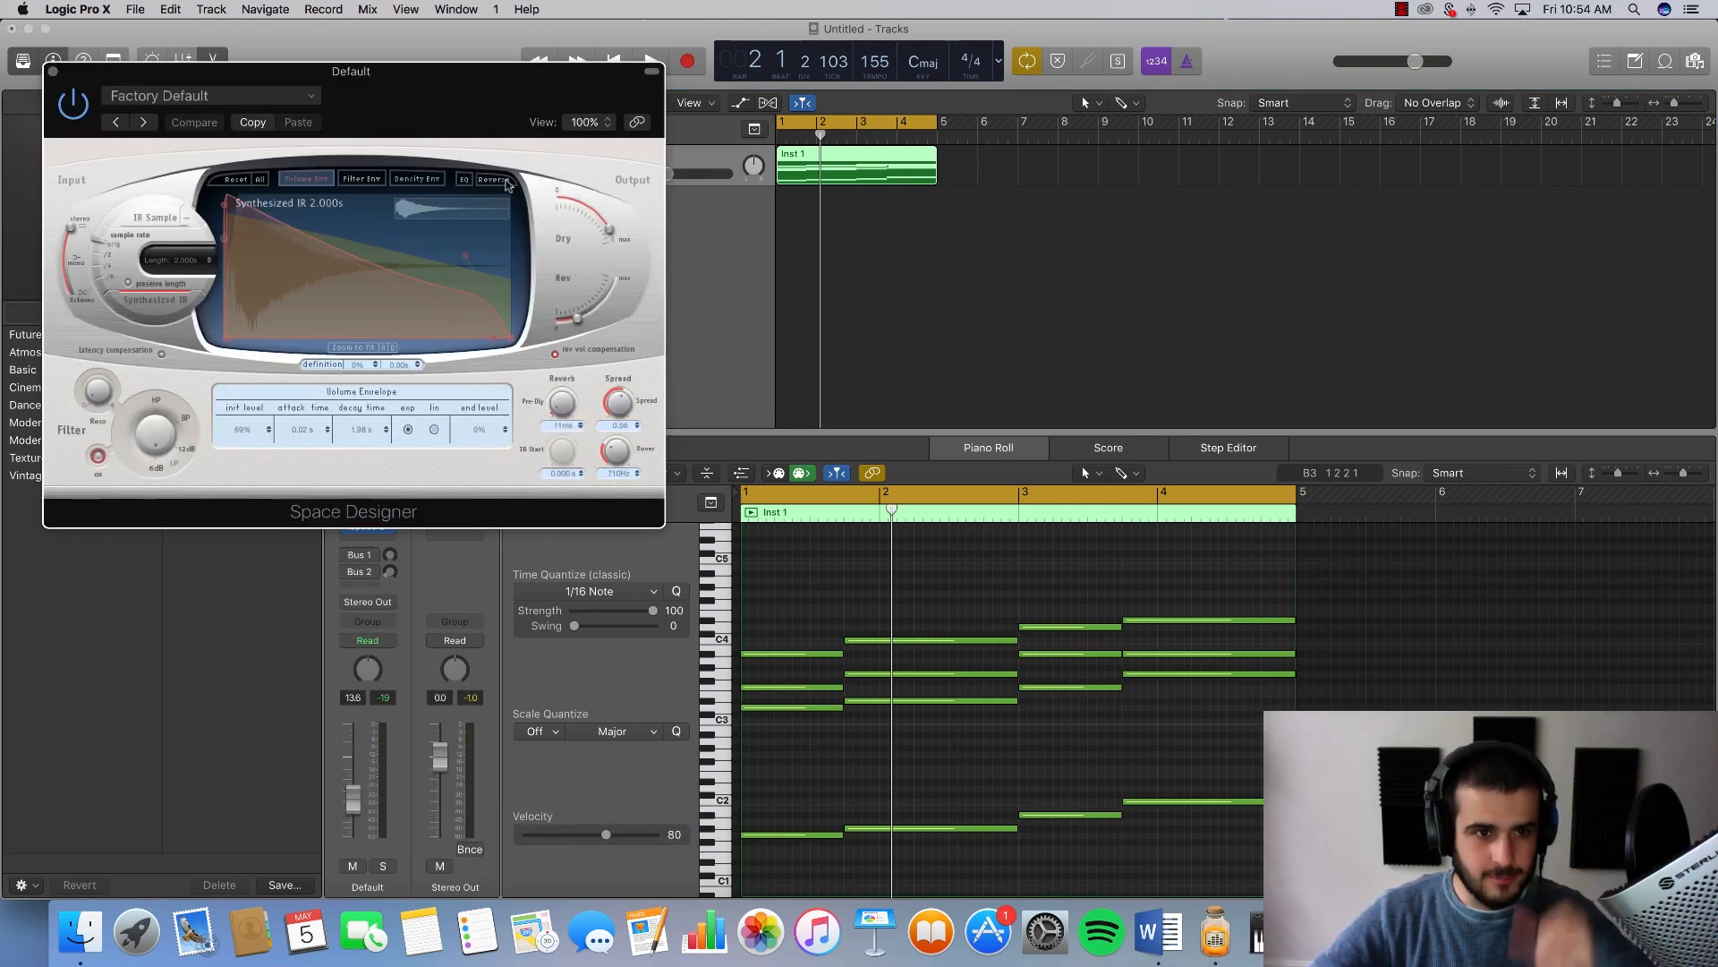
drag(435, 112, 1246, 127)
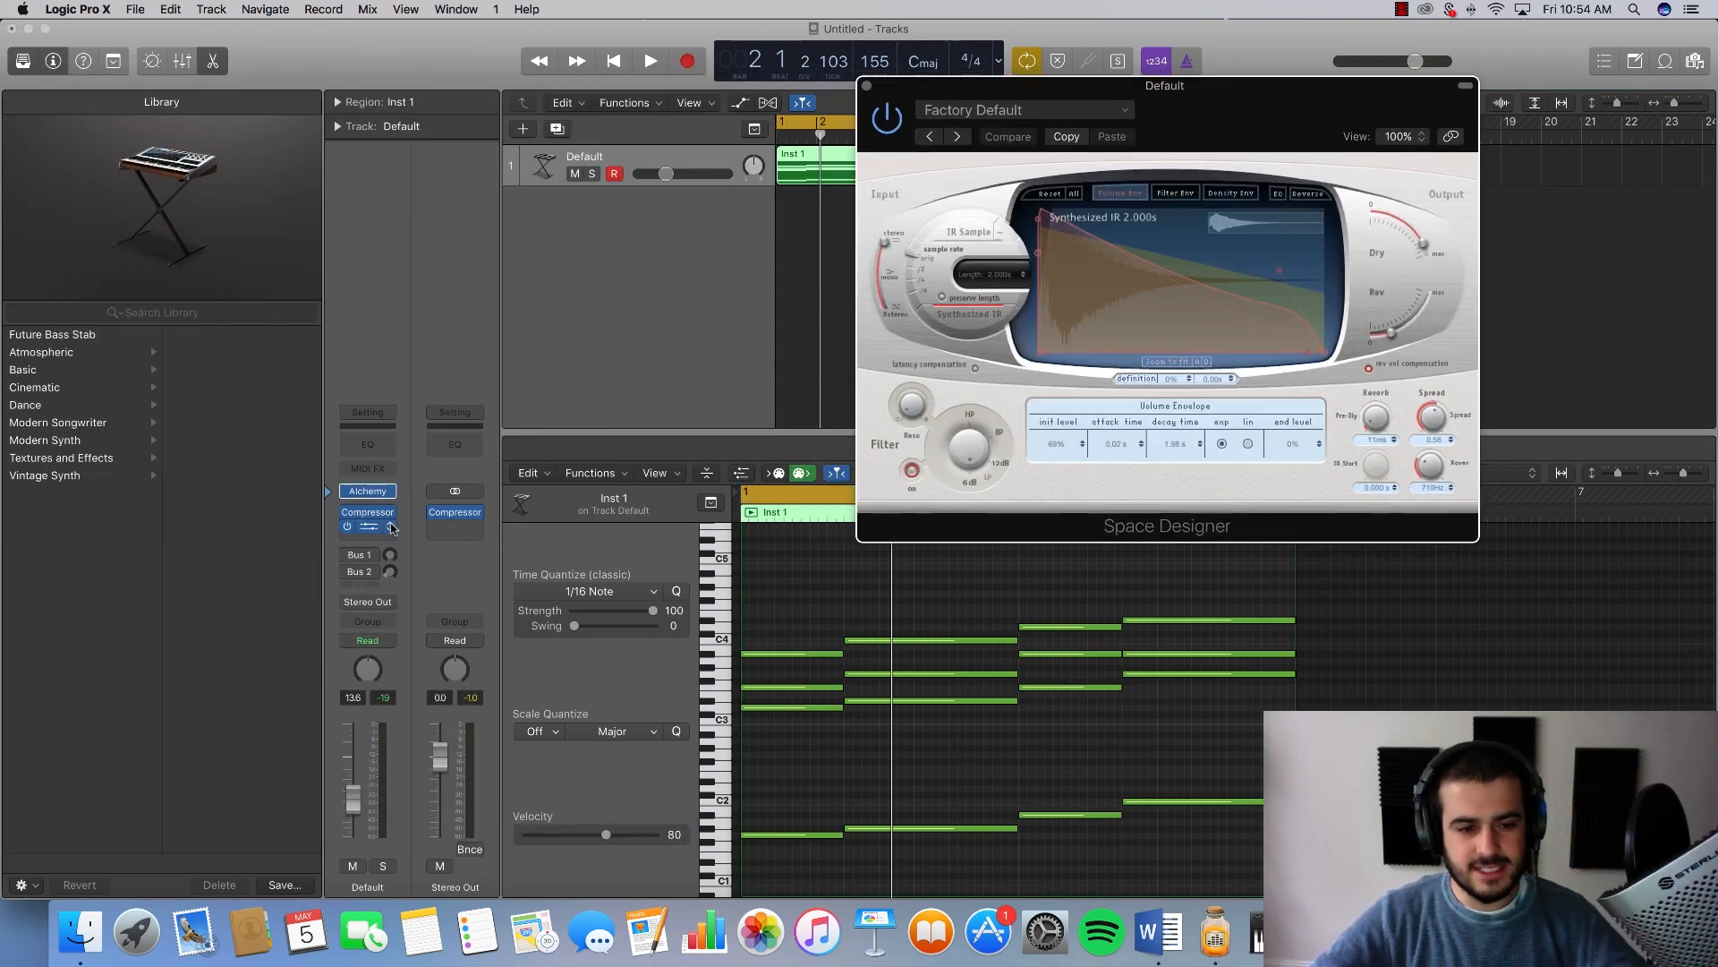
Step: Load the 02.1s Big Drums preset from the Large Spaces Rooms category in Space Designer
click(1029, 109)
mouse_move(1029, 394)
mouse_move(1161, 396)
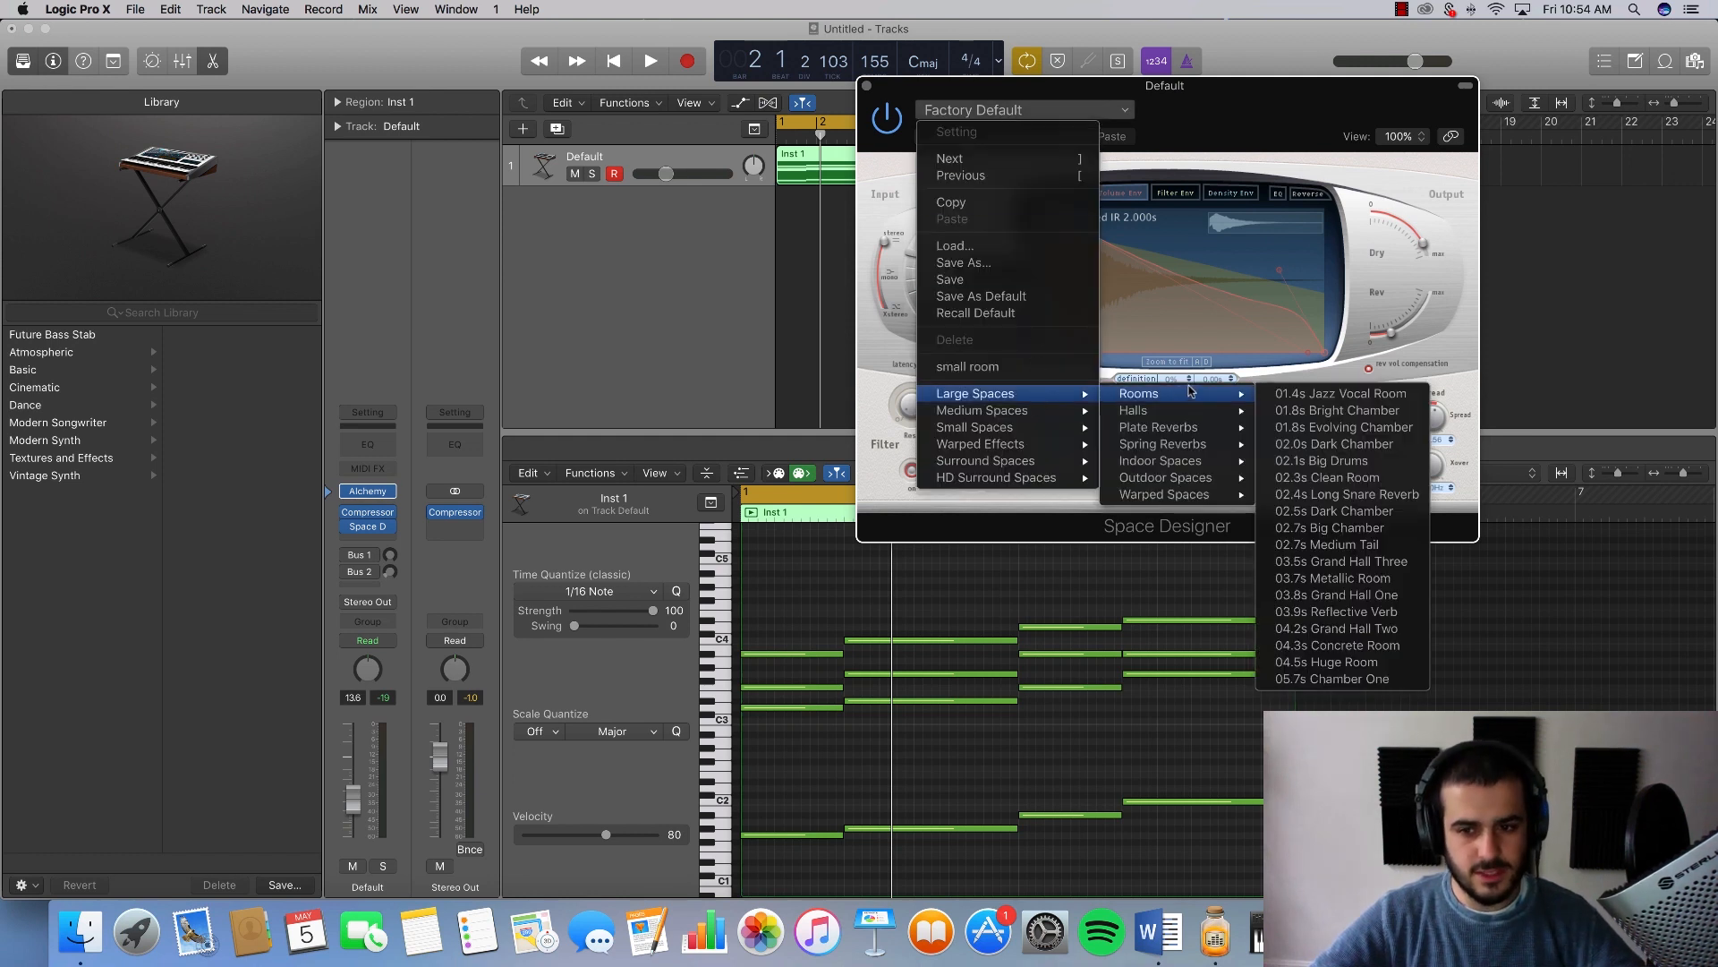
click(1376, 463)
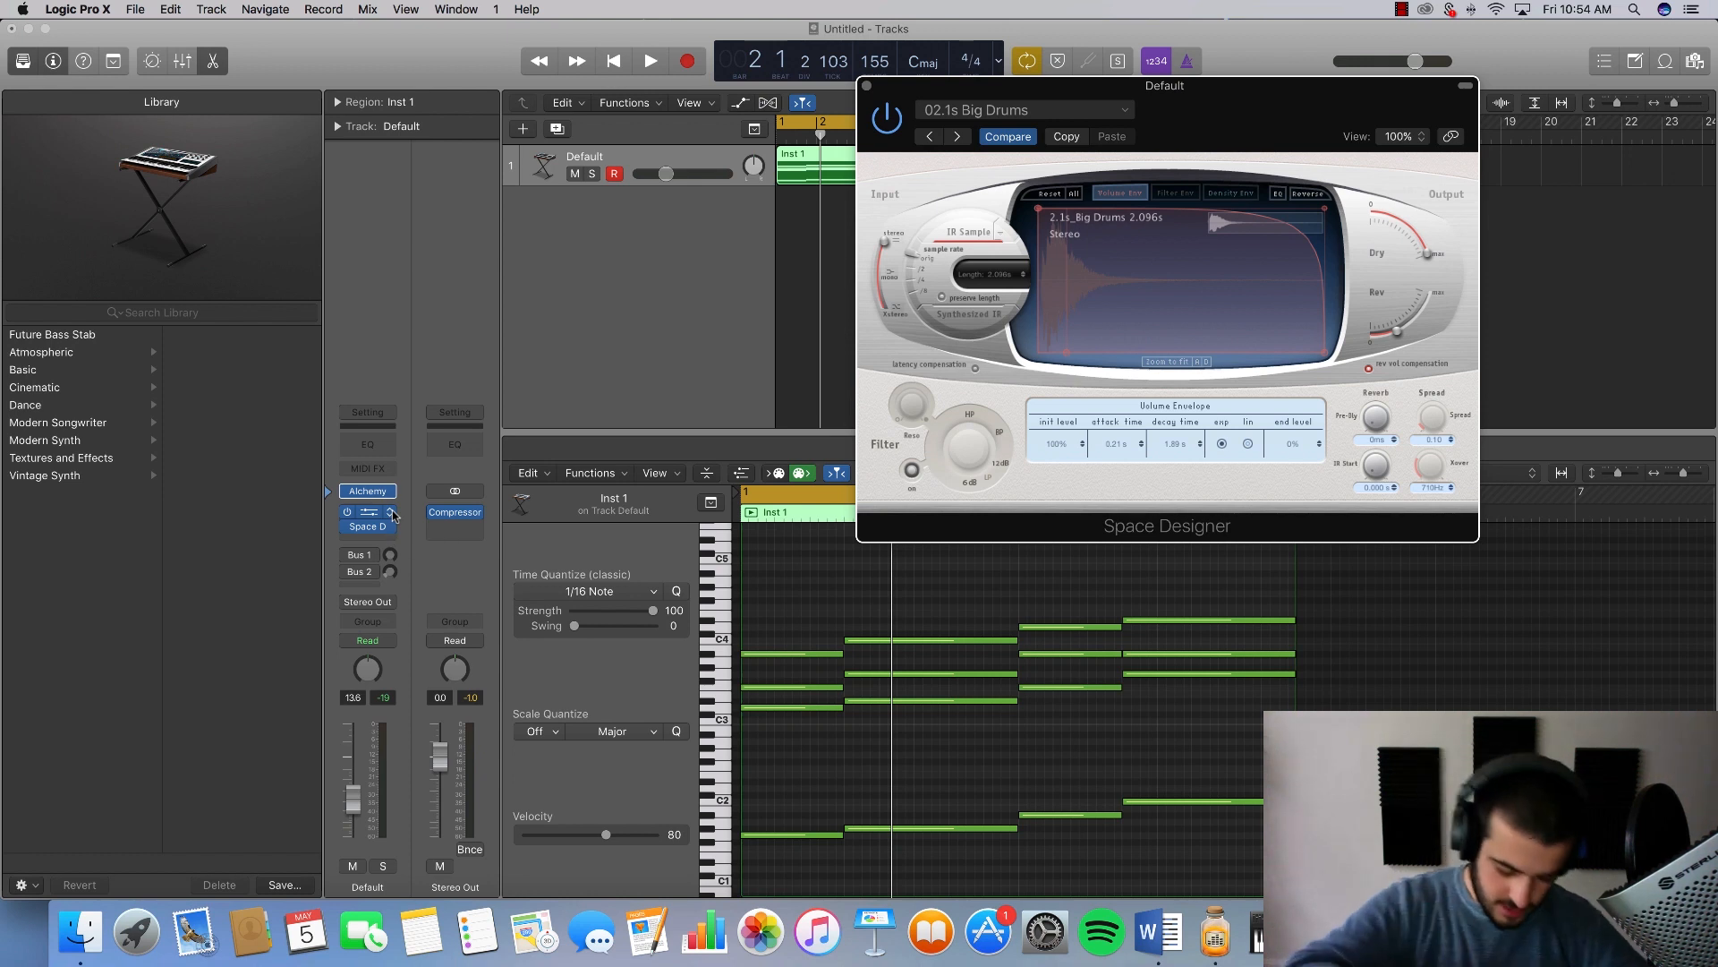
Step: Lower the reverb output level slightly while playing the loop, and close the Space Designer window
drag(455, 512, 392, 515)
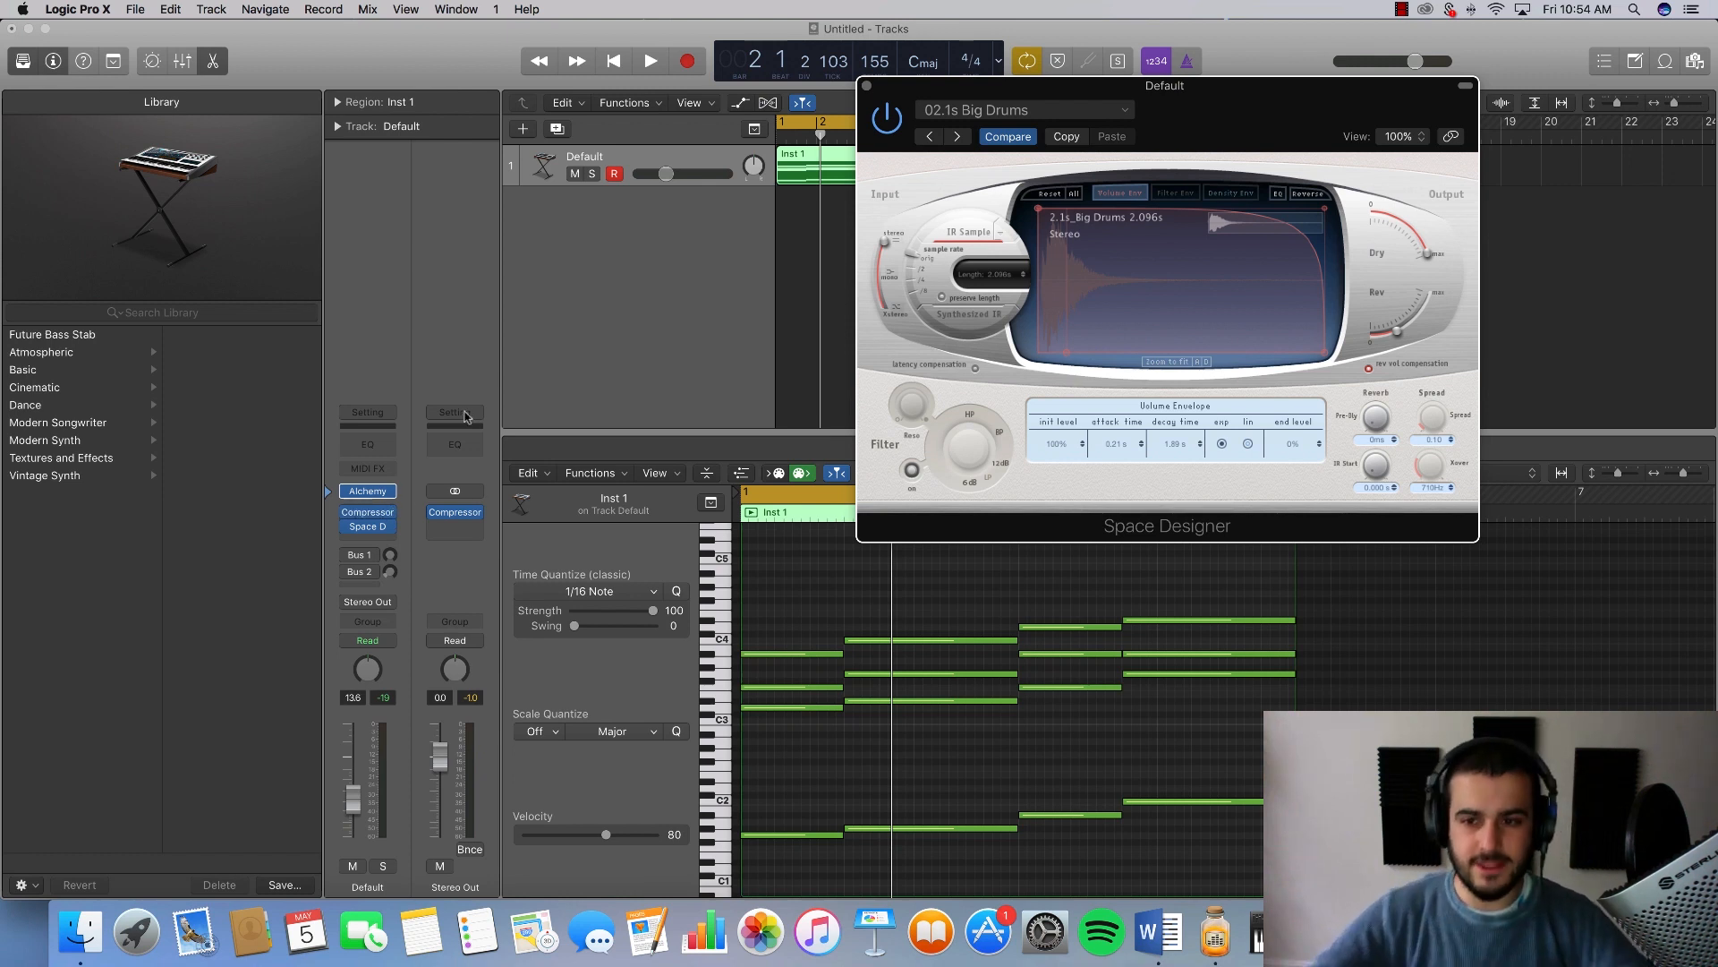
key(space)
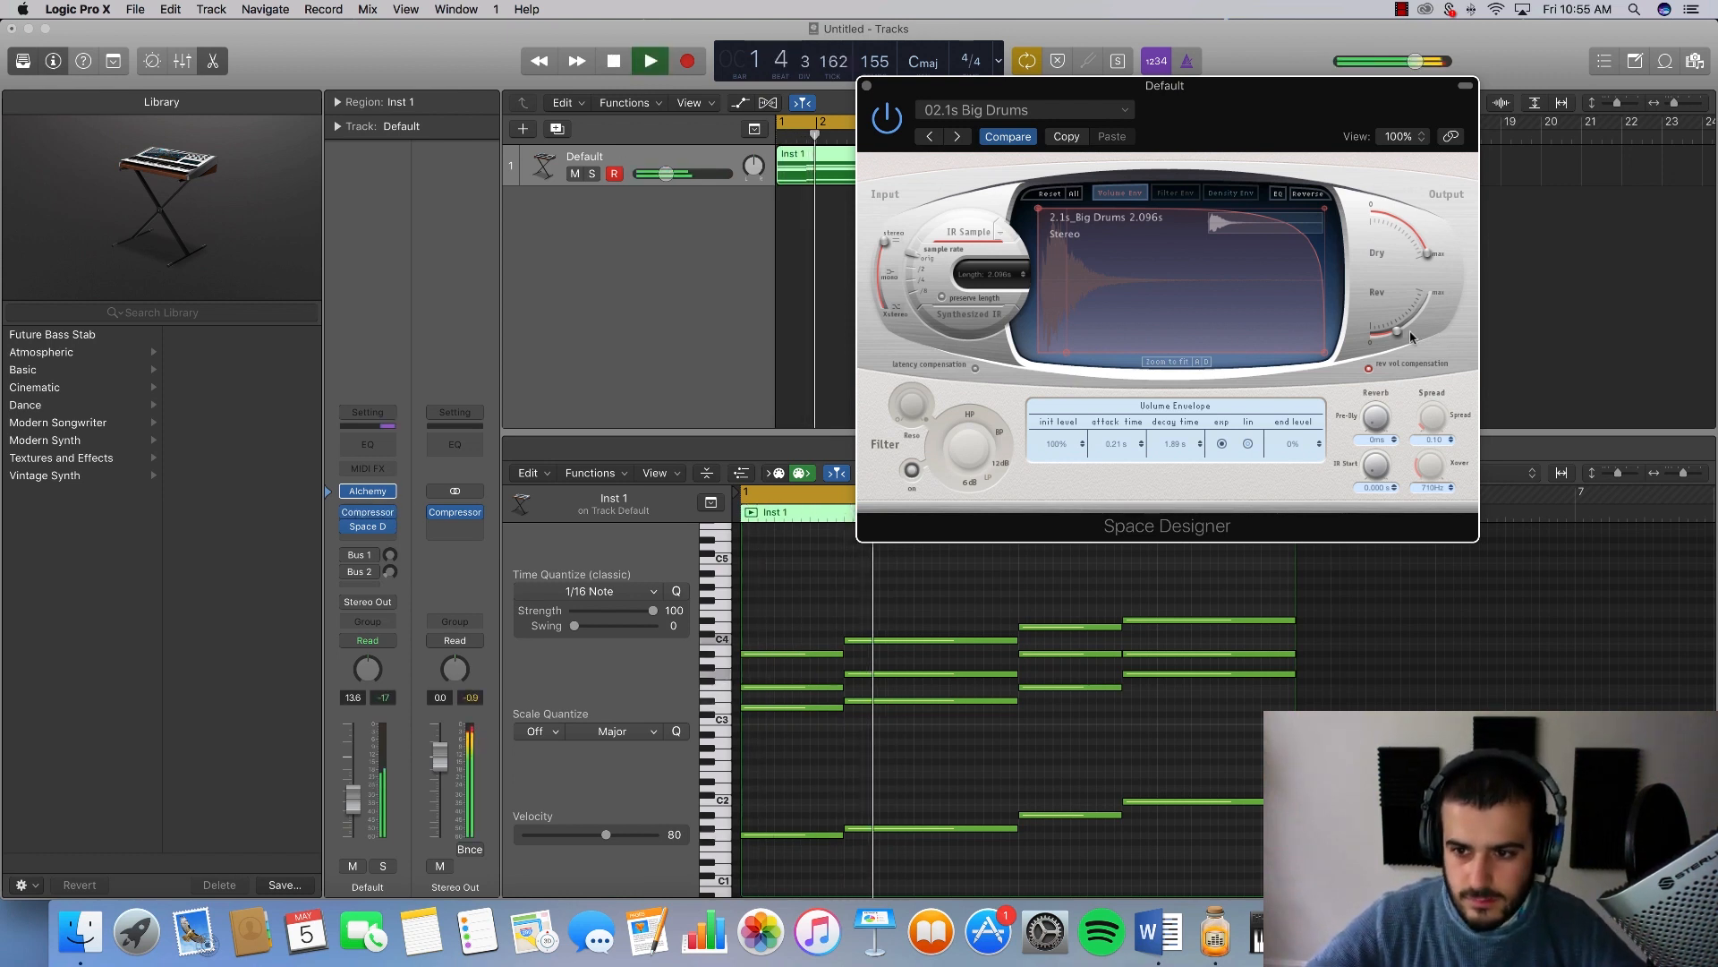
mouse_move(1403, 337)
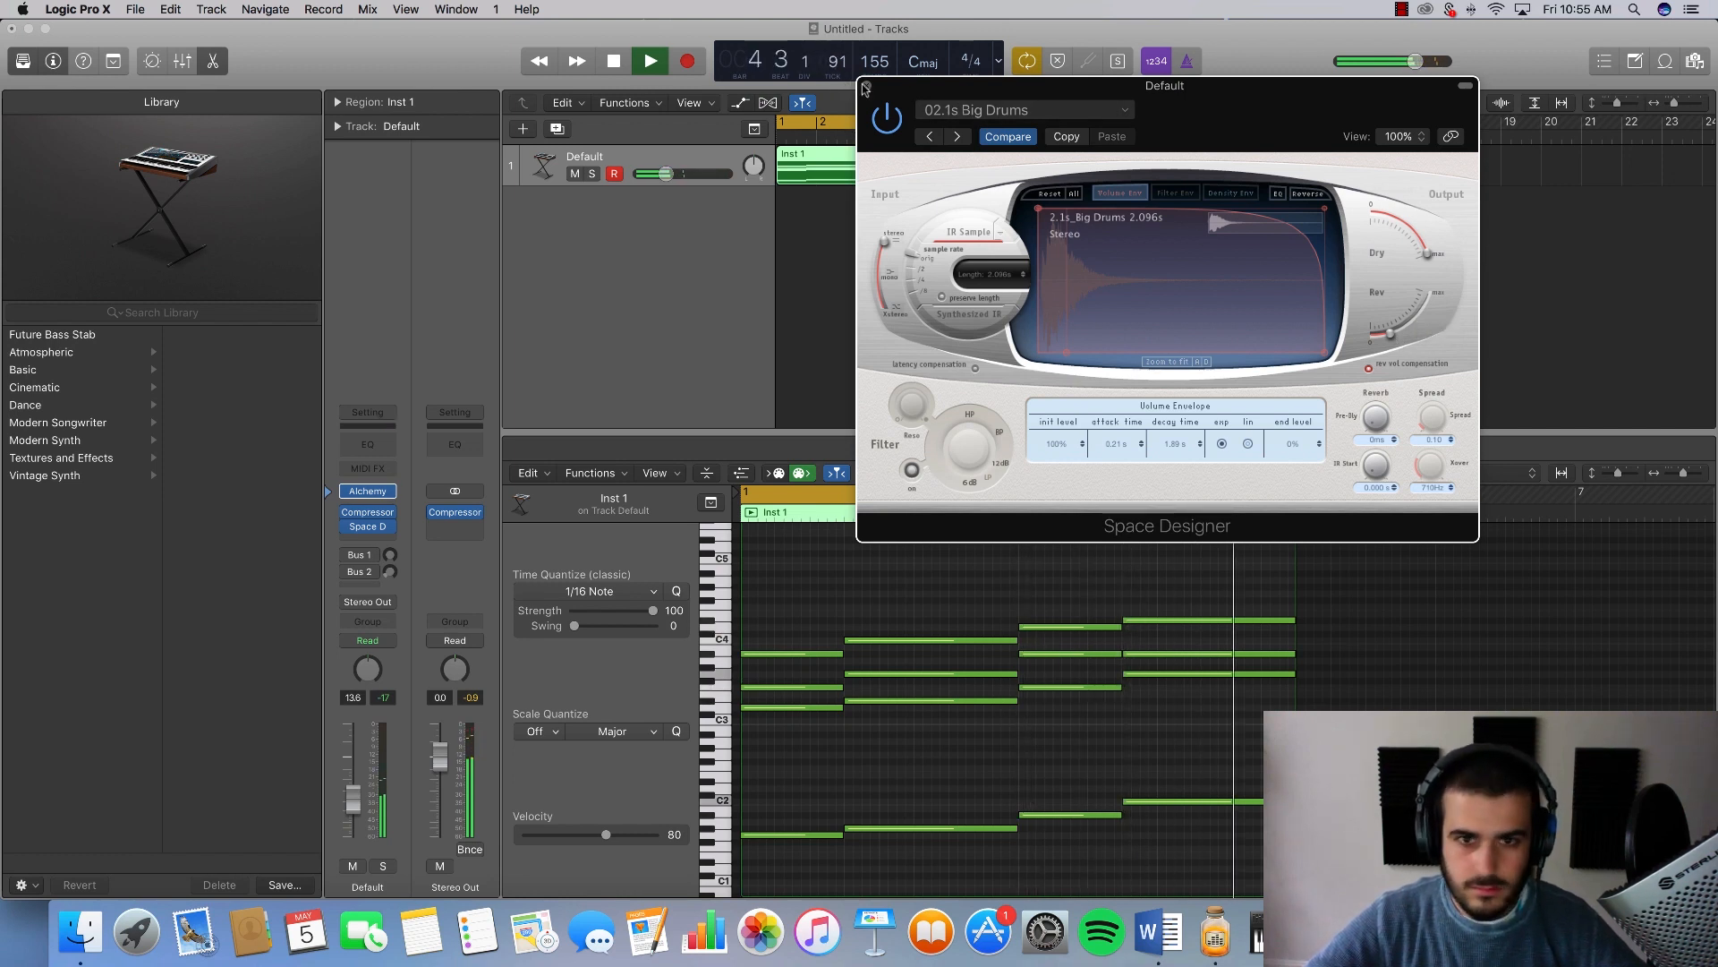
key(super+w)
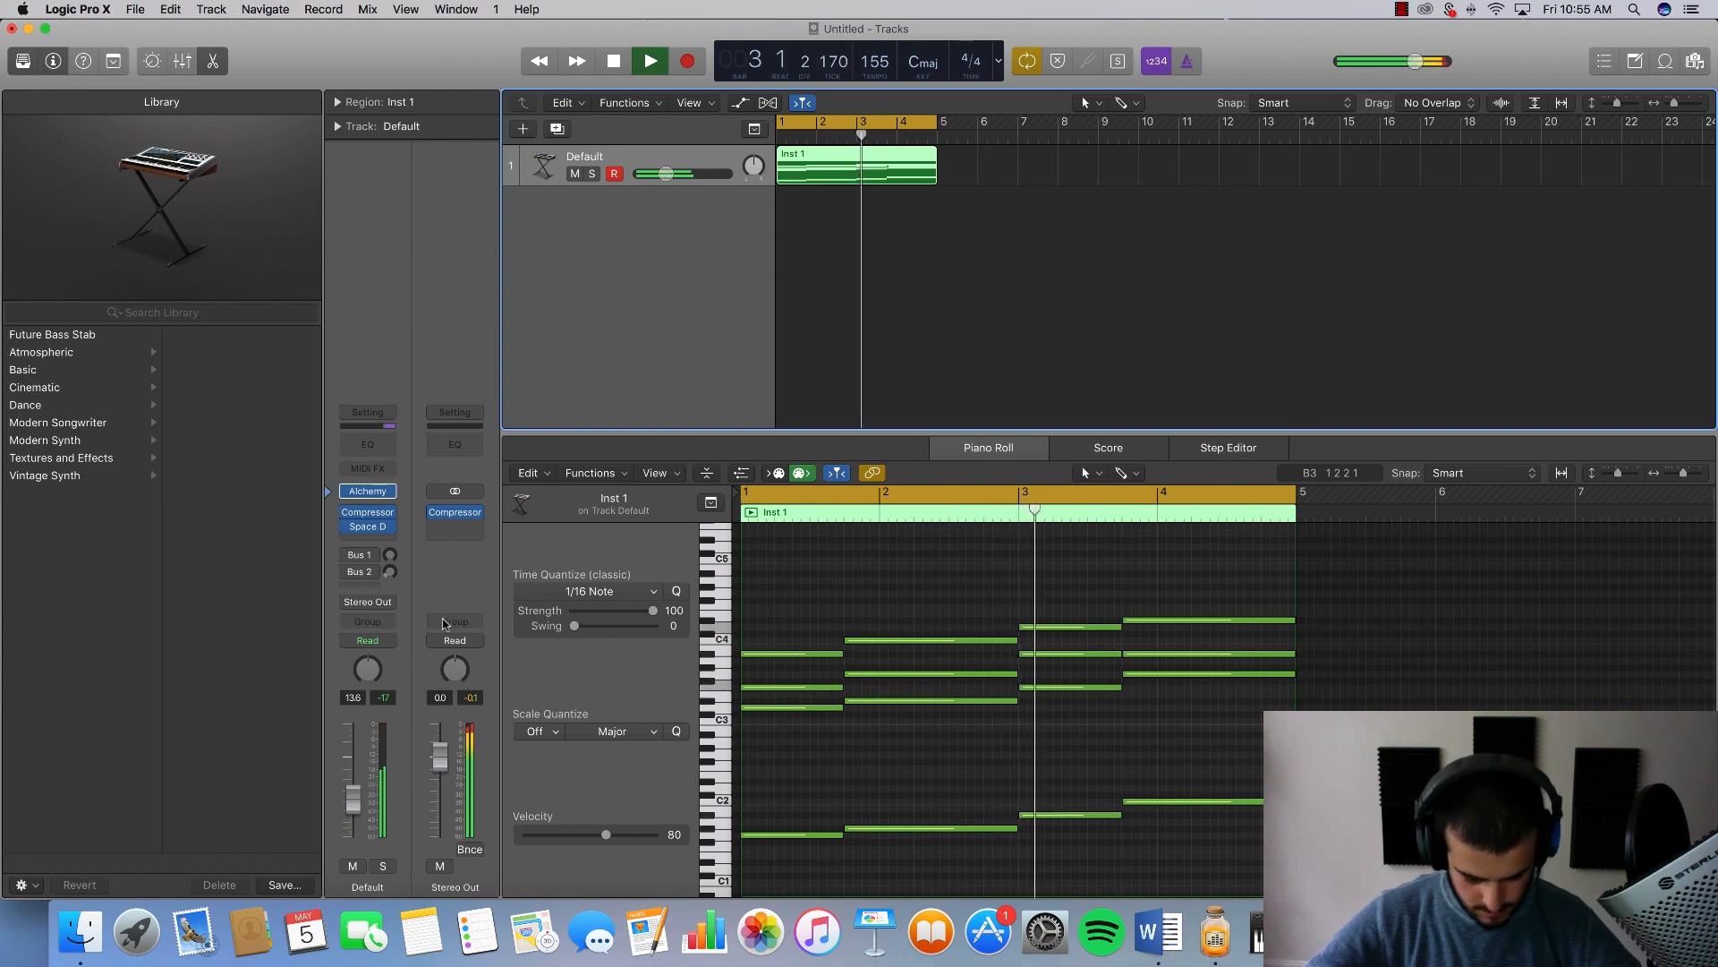
key(space)
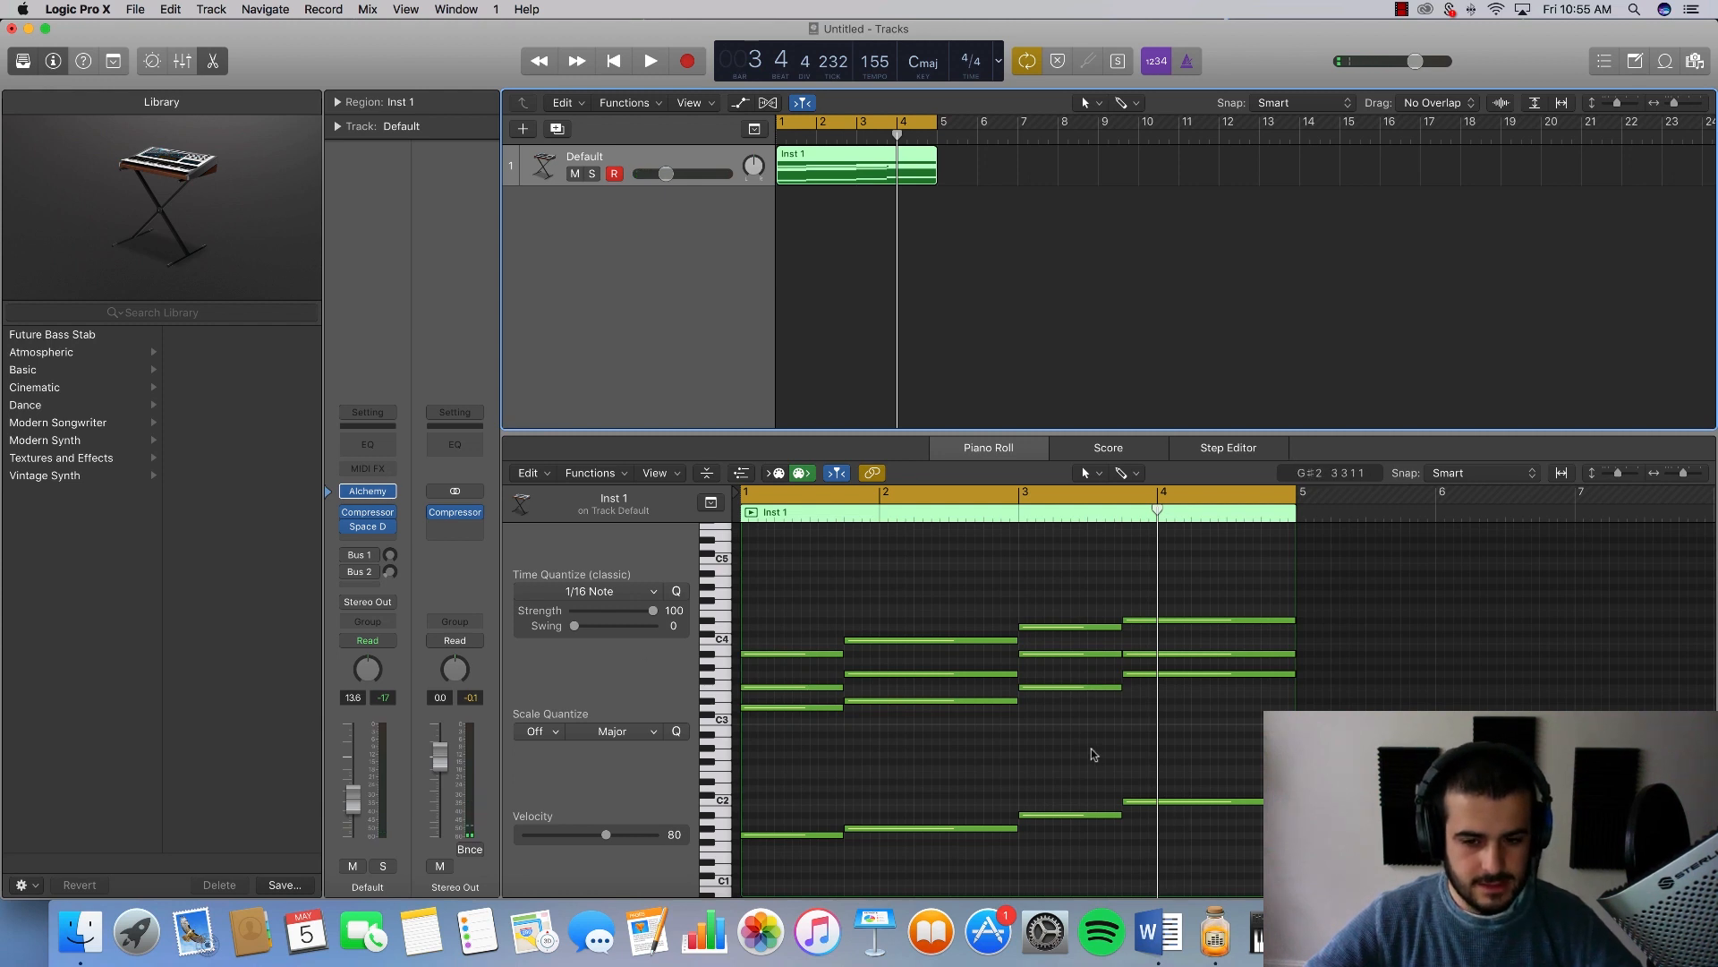
Step: Delete the four low bass notes from the synth region and audition the chords on their own
click(1040, 761)
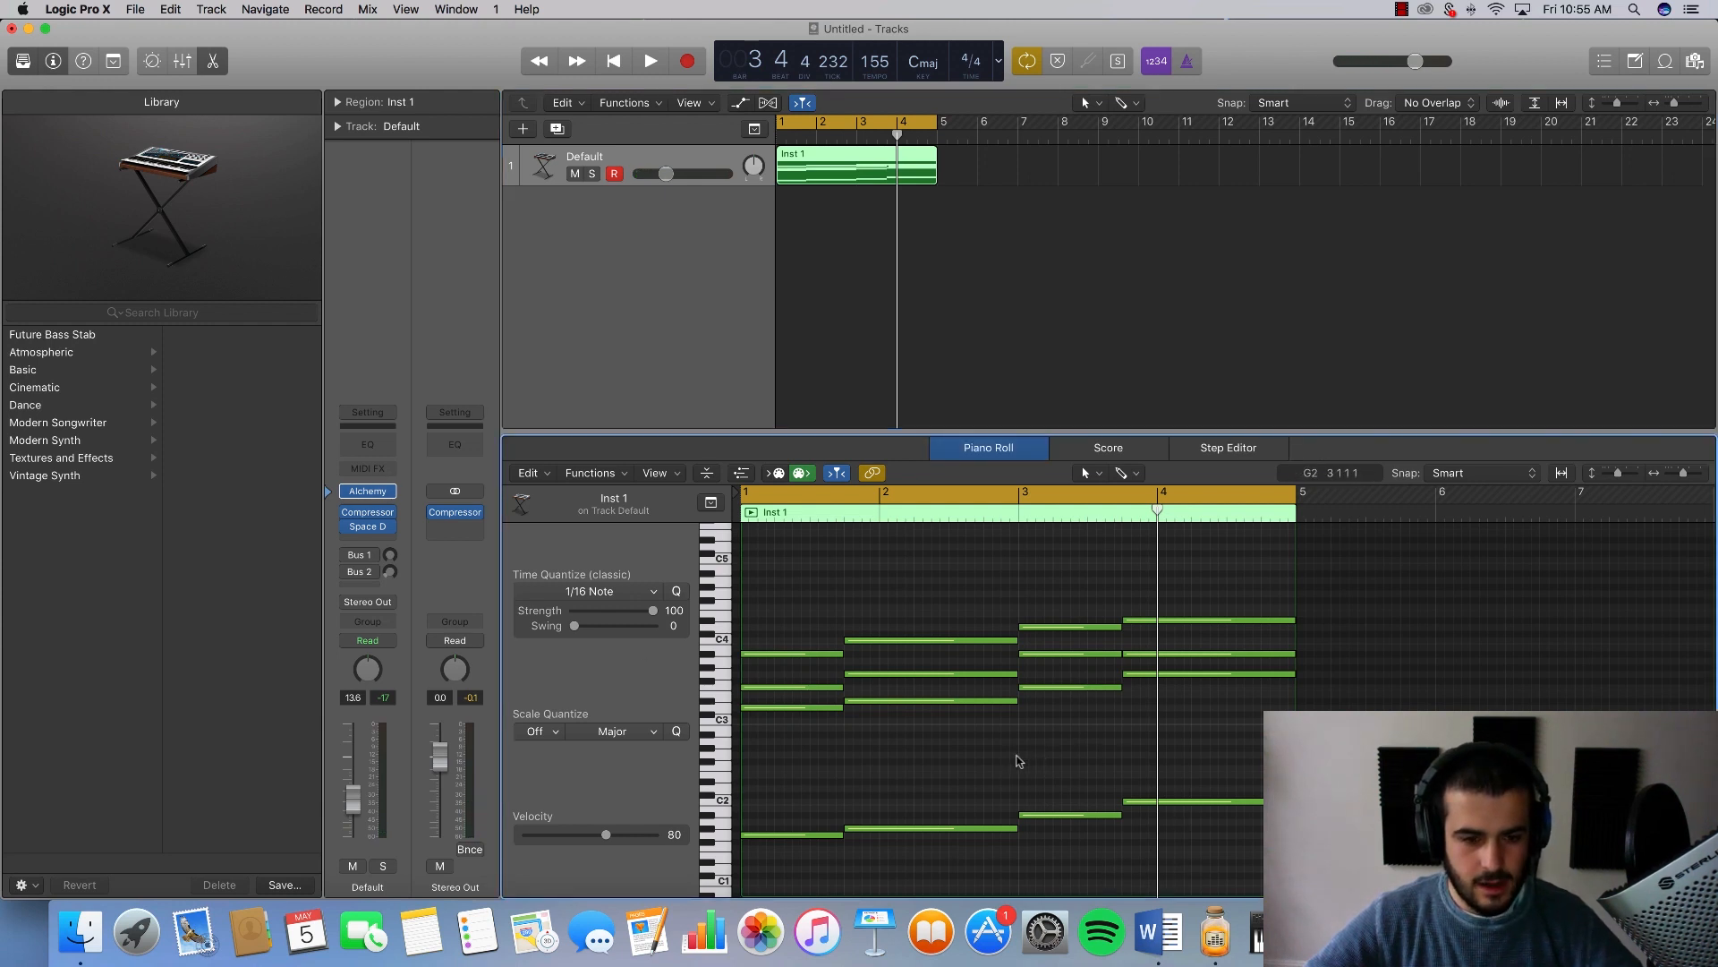
drag(924, 779, 1190, 747)
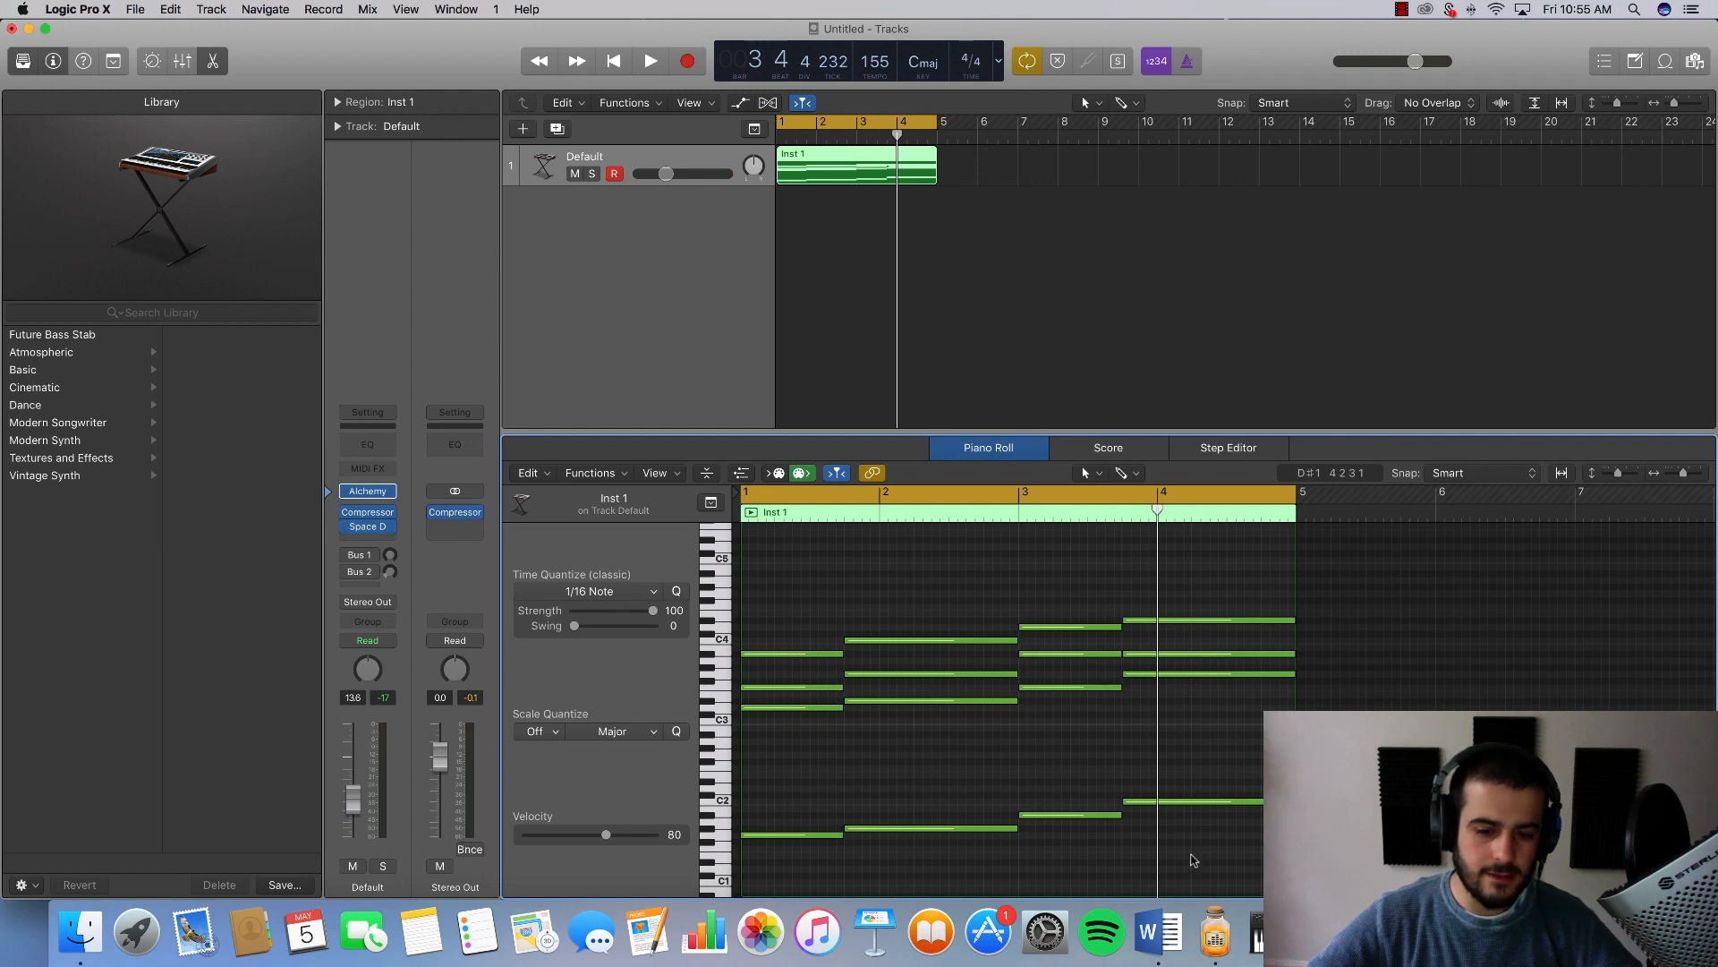
drag(1193, 860, 751, 591)
drag(877, 707, 881, 754)
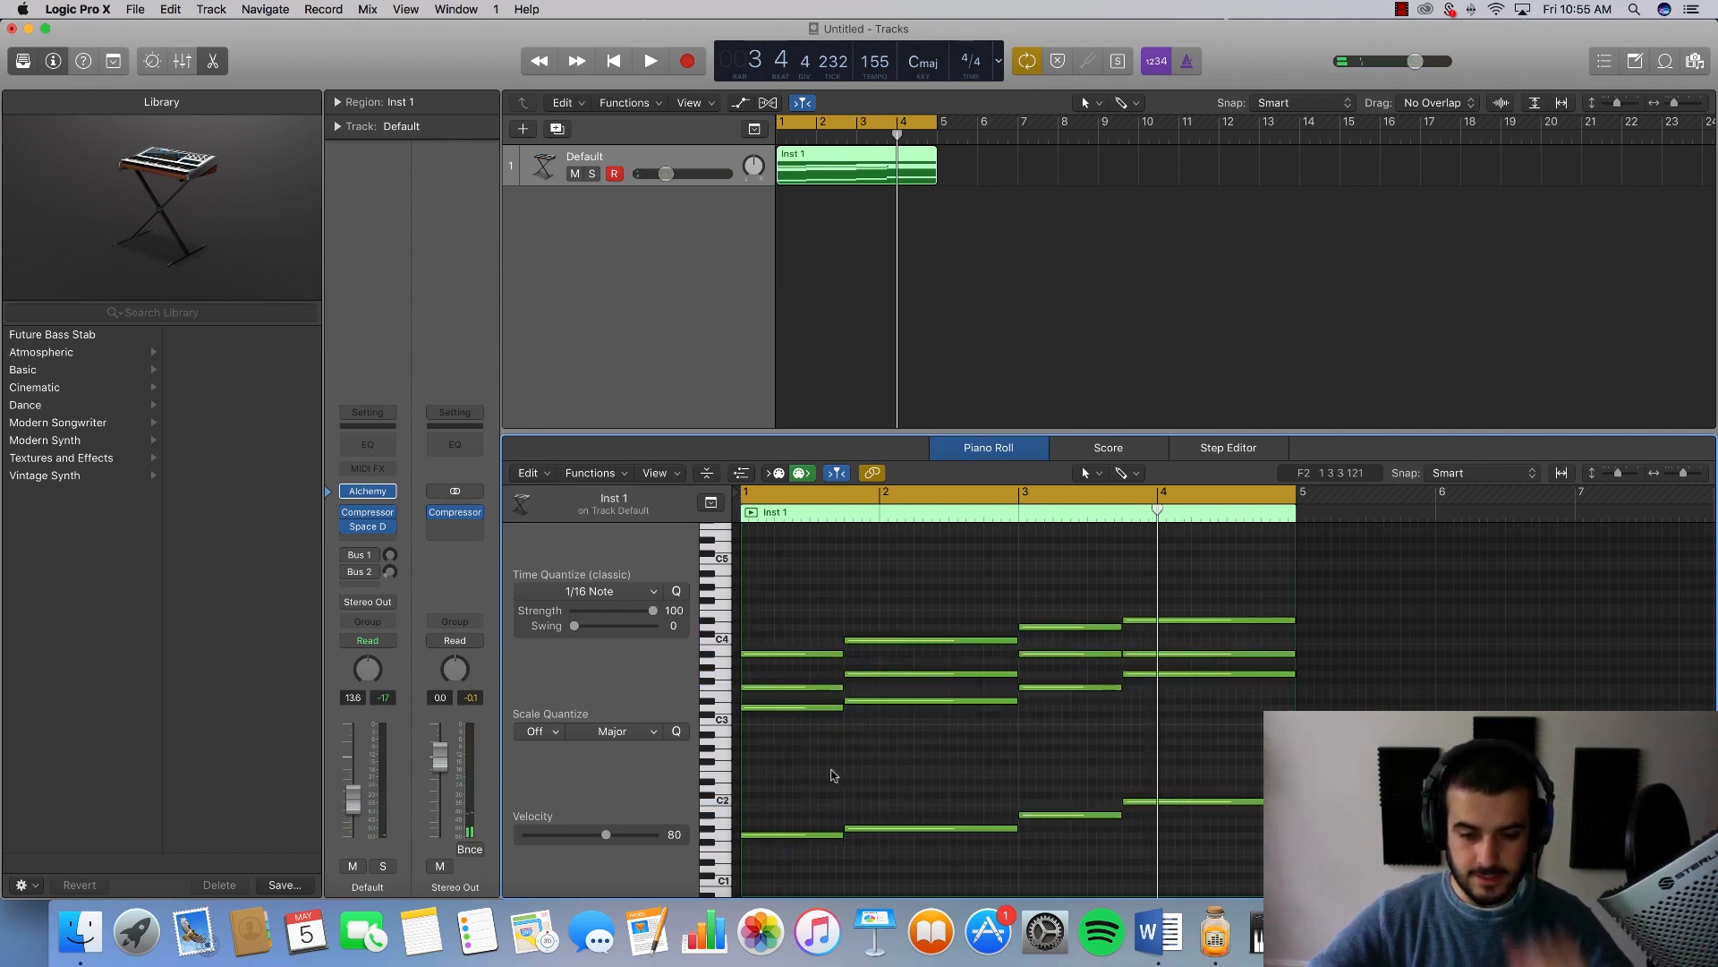
drag(767, 775, 1373, 895)
key(Delete)
key(space)
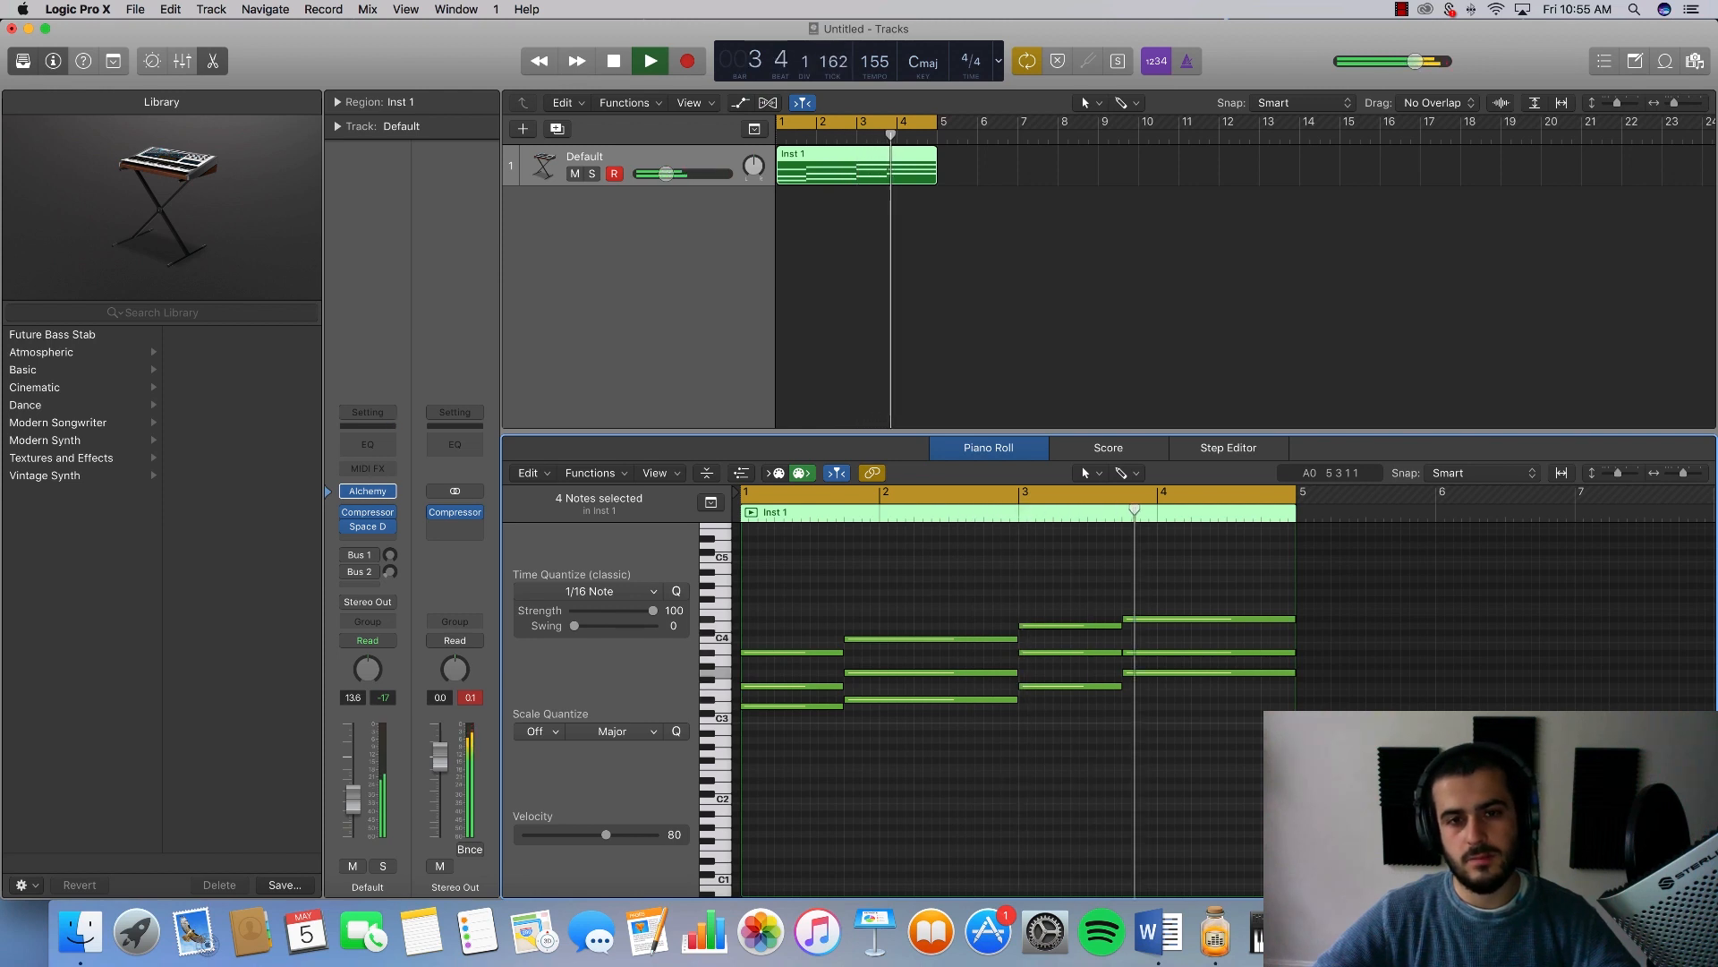
key(space)
Step: Undo the deletion of the bass notes and play the loop with them included
click(133, 9)
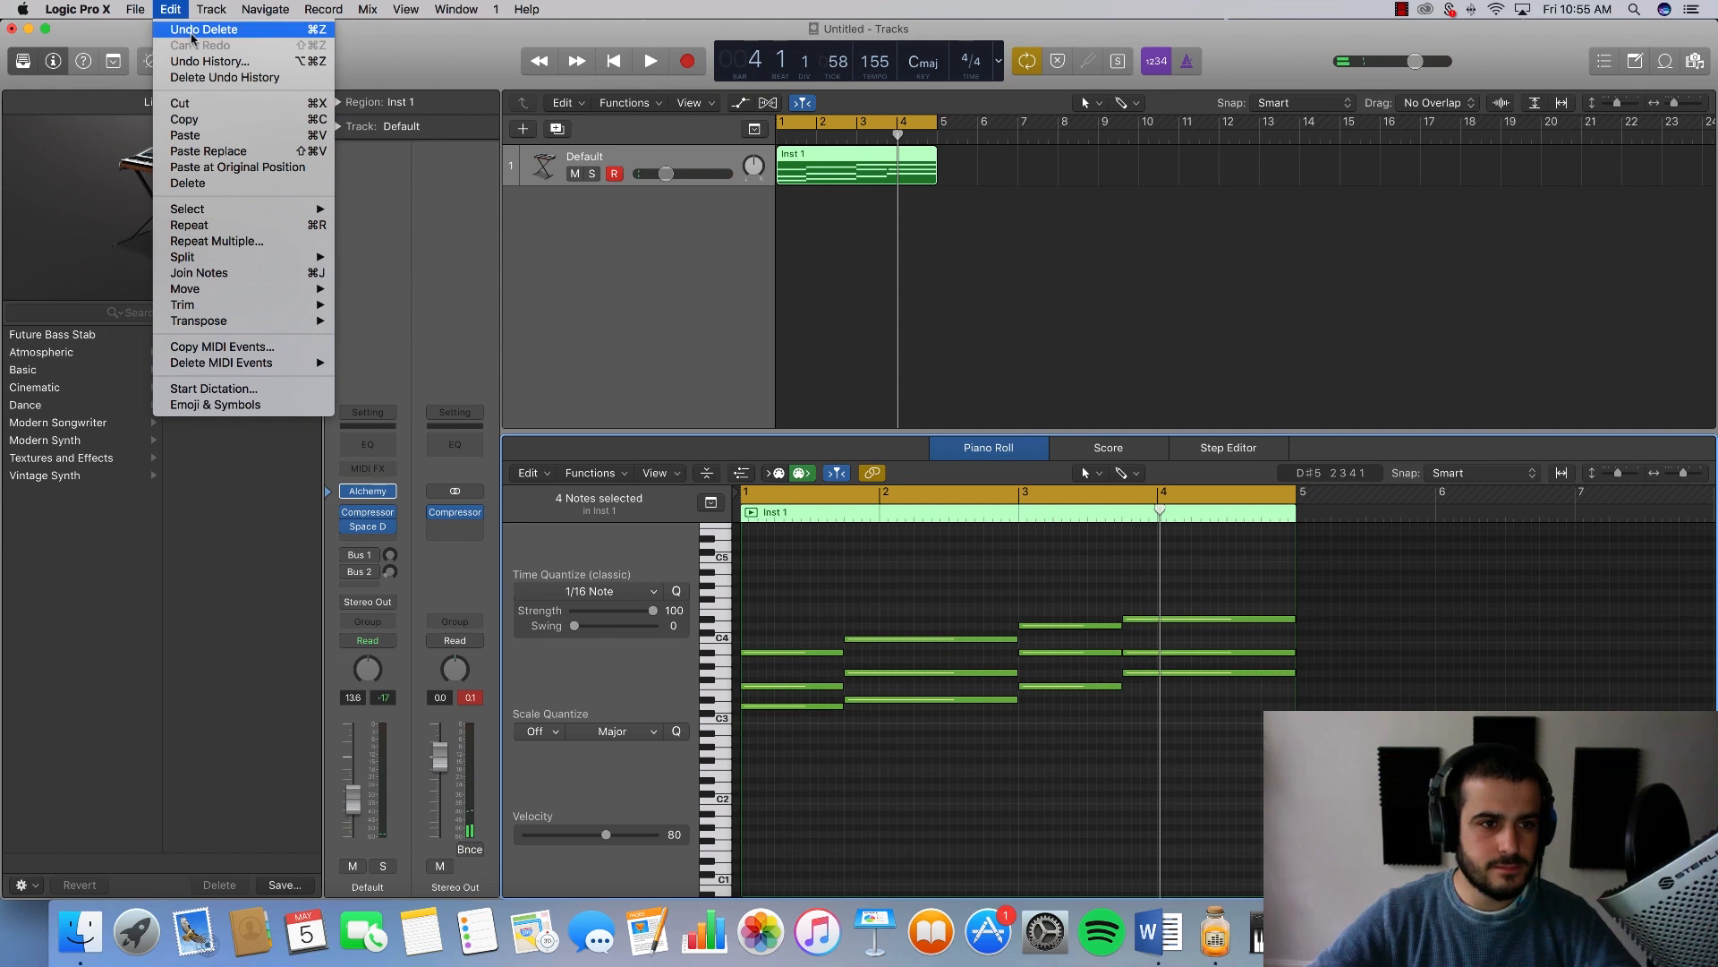
click(204, 30)
key(space)
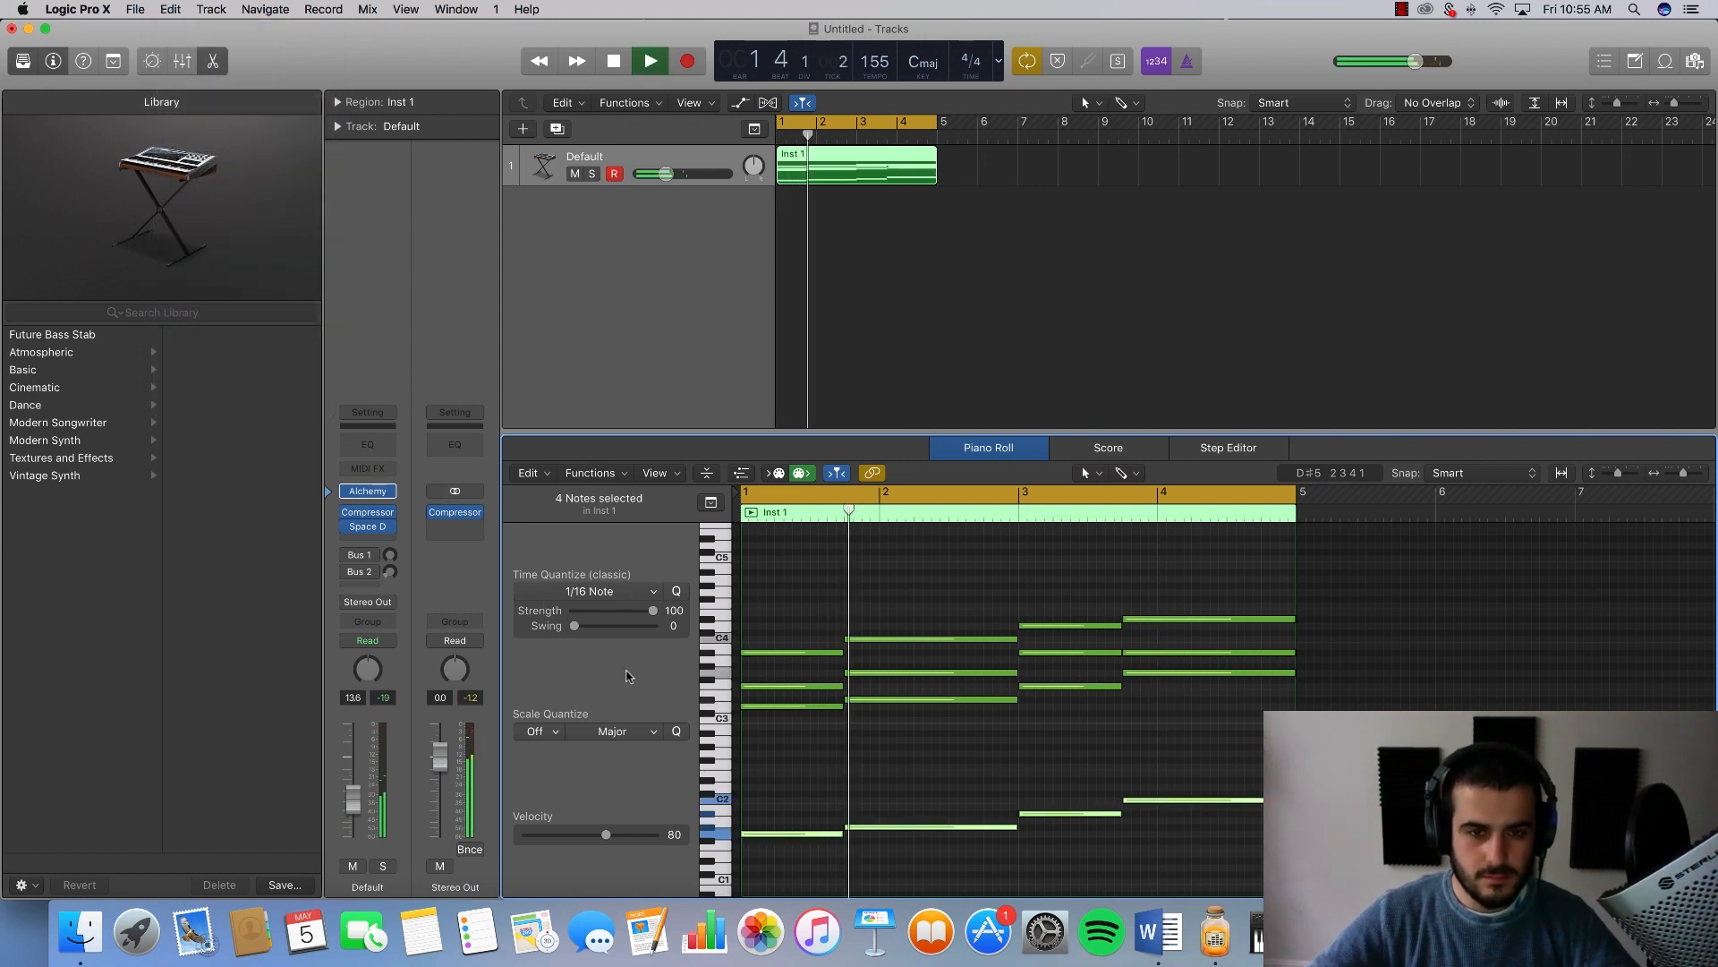
key(space)
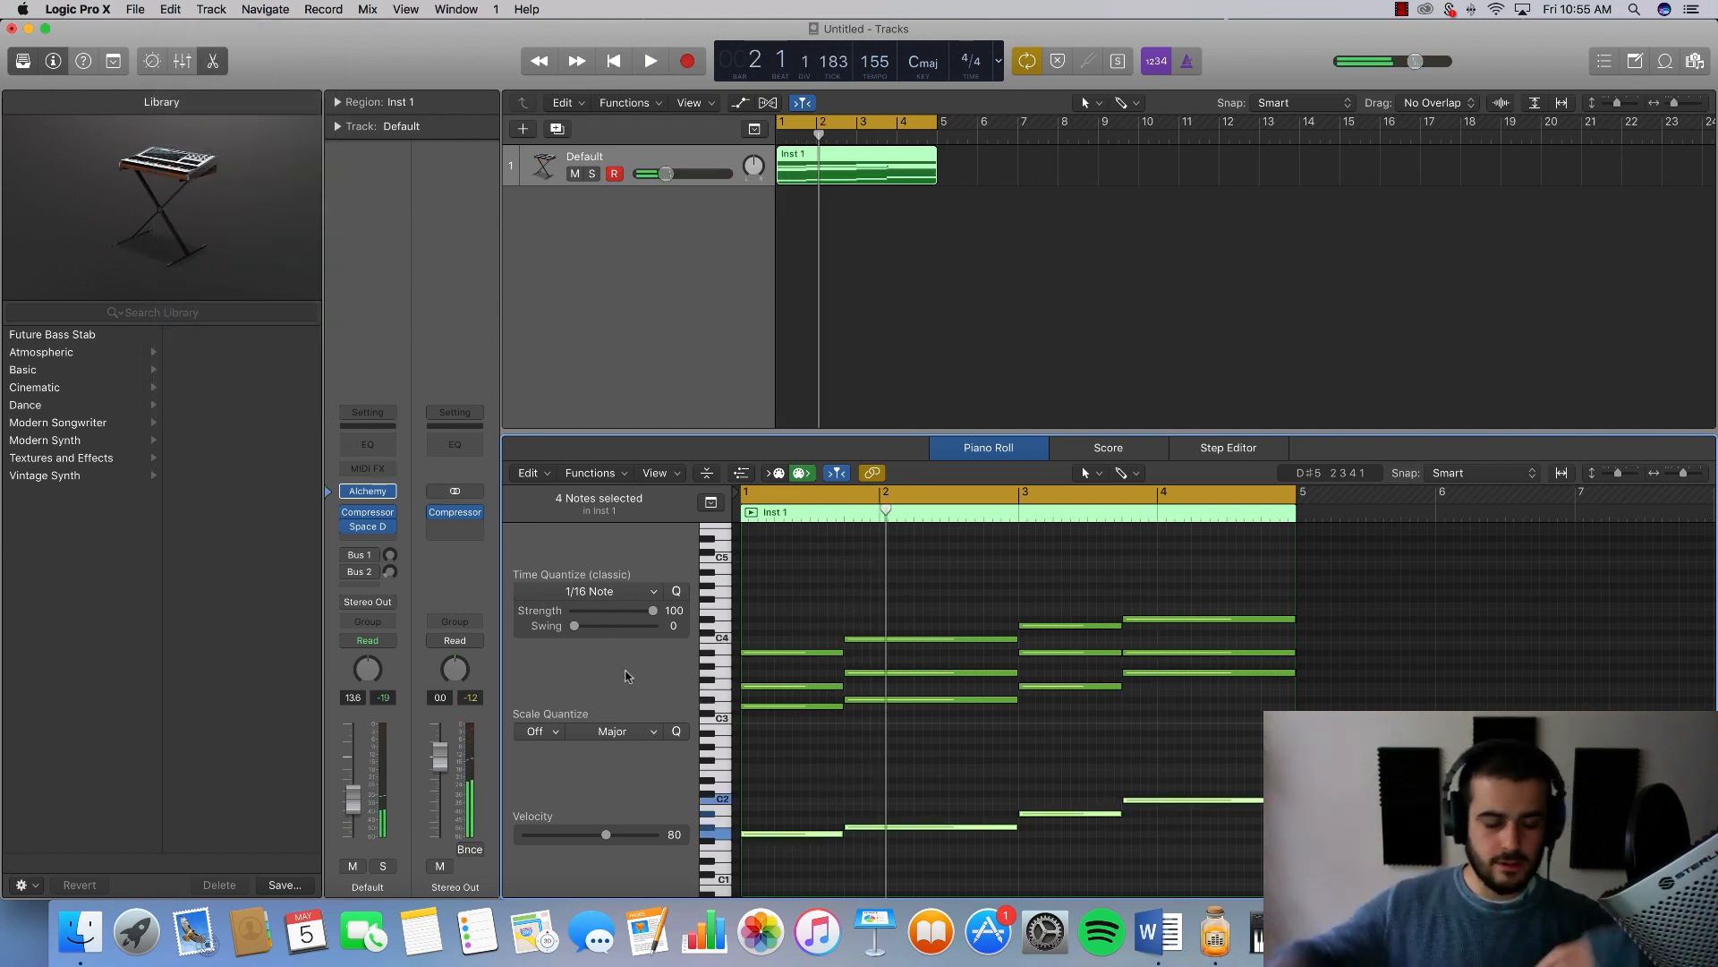
click(928, 709)
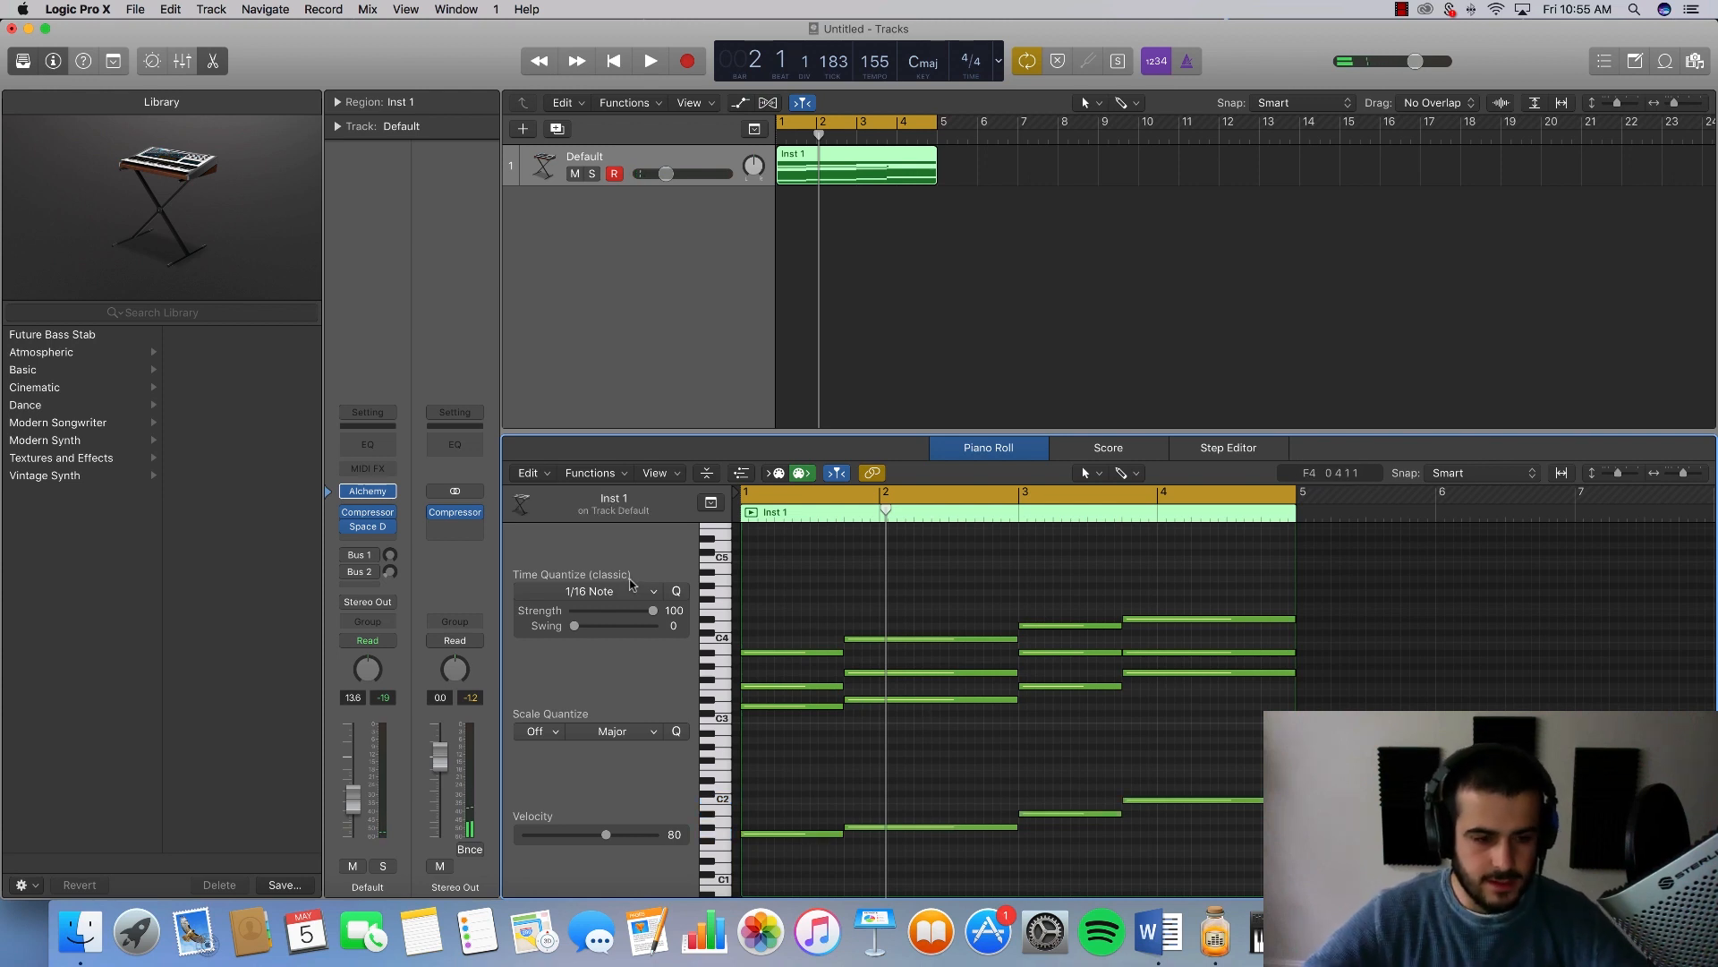
Step: Repeat the four-bar synth region three times so the track is filled up to bar 17
click(980, 160)
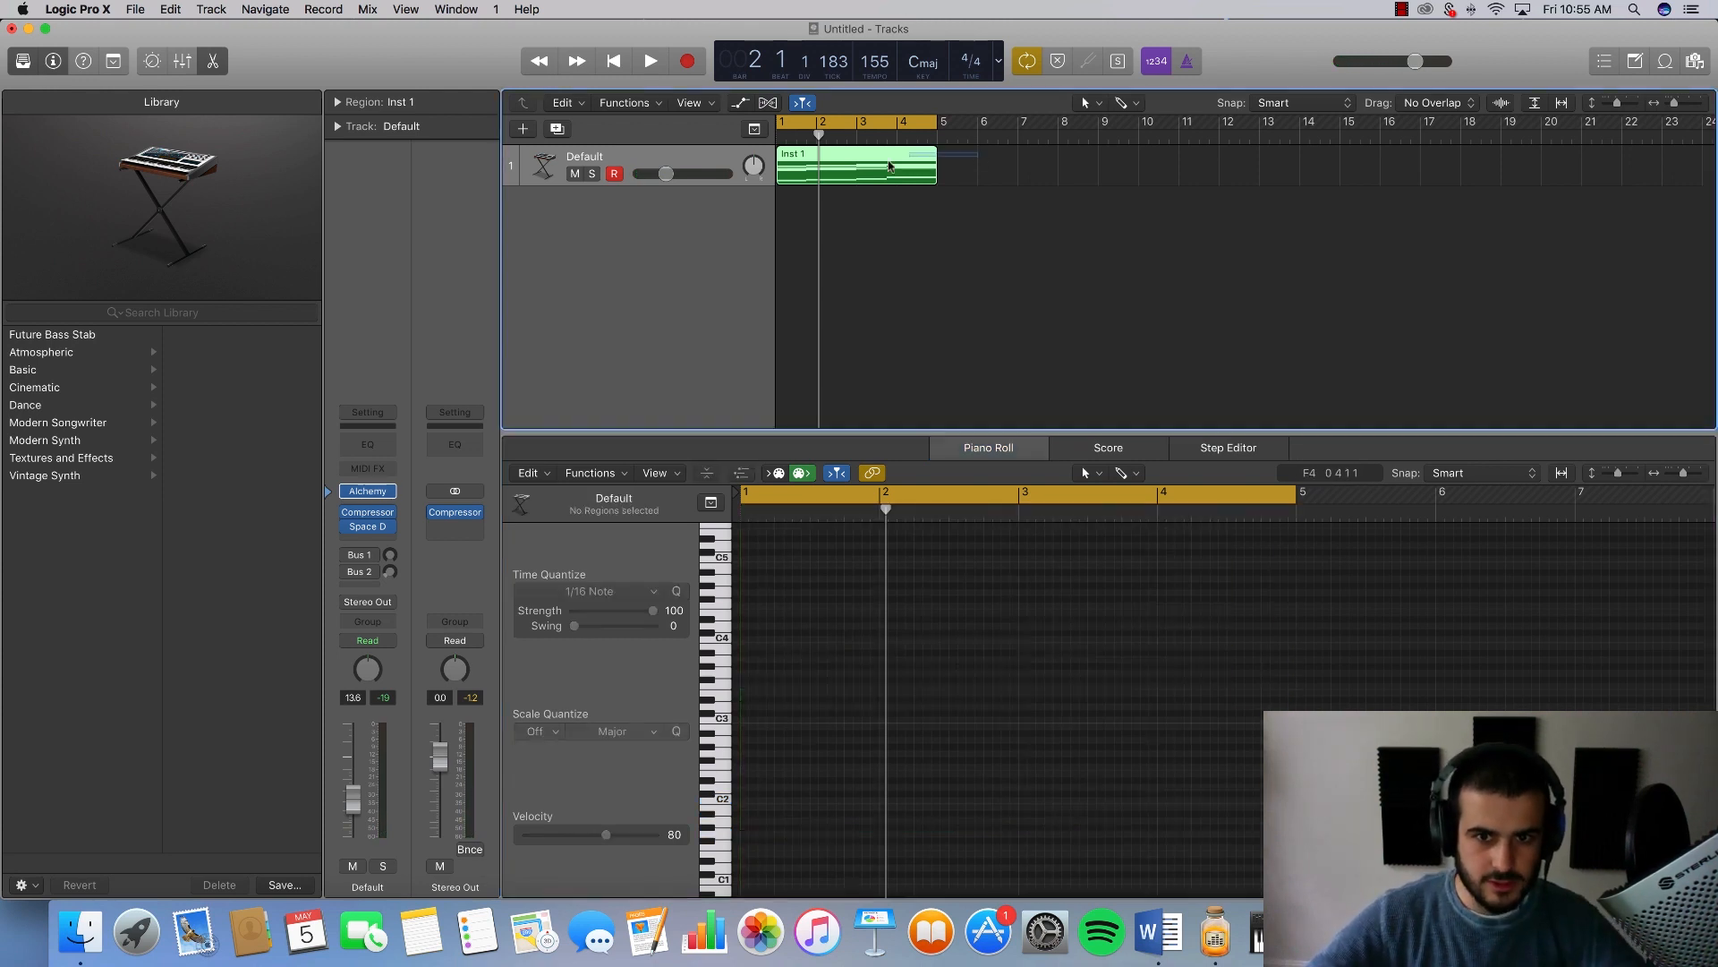
click(891, 168)
key(super+r)
key(super+r)
key(super+r)
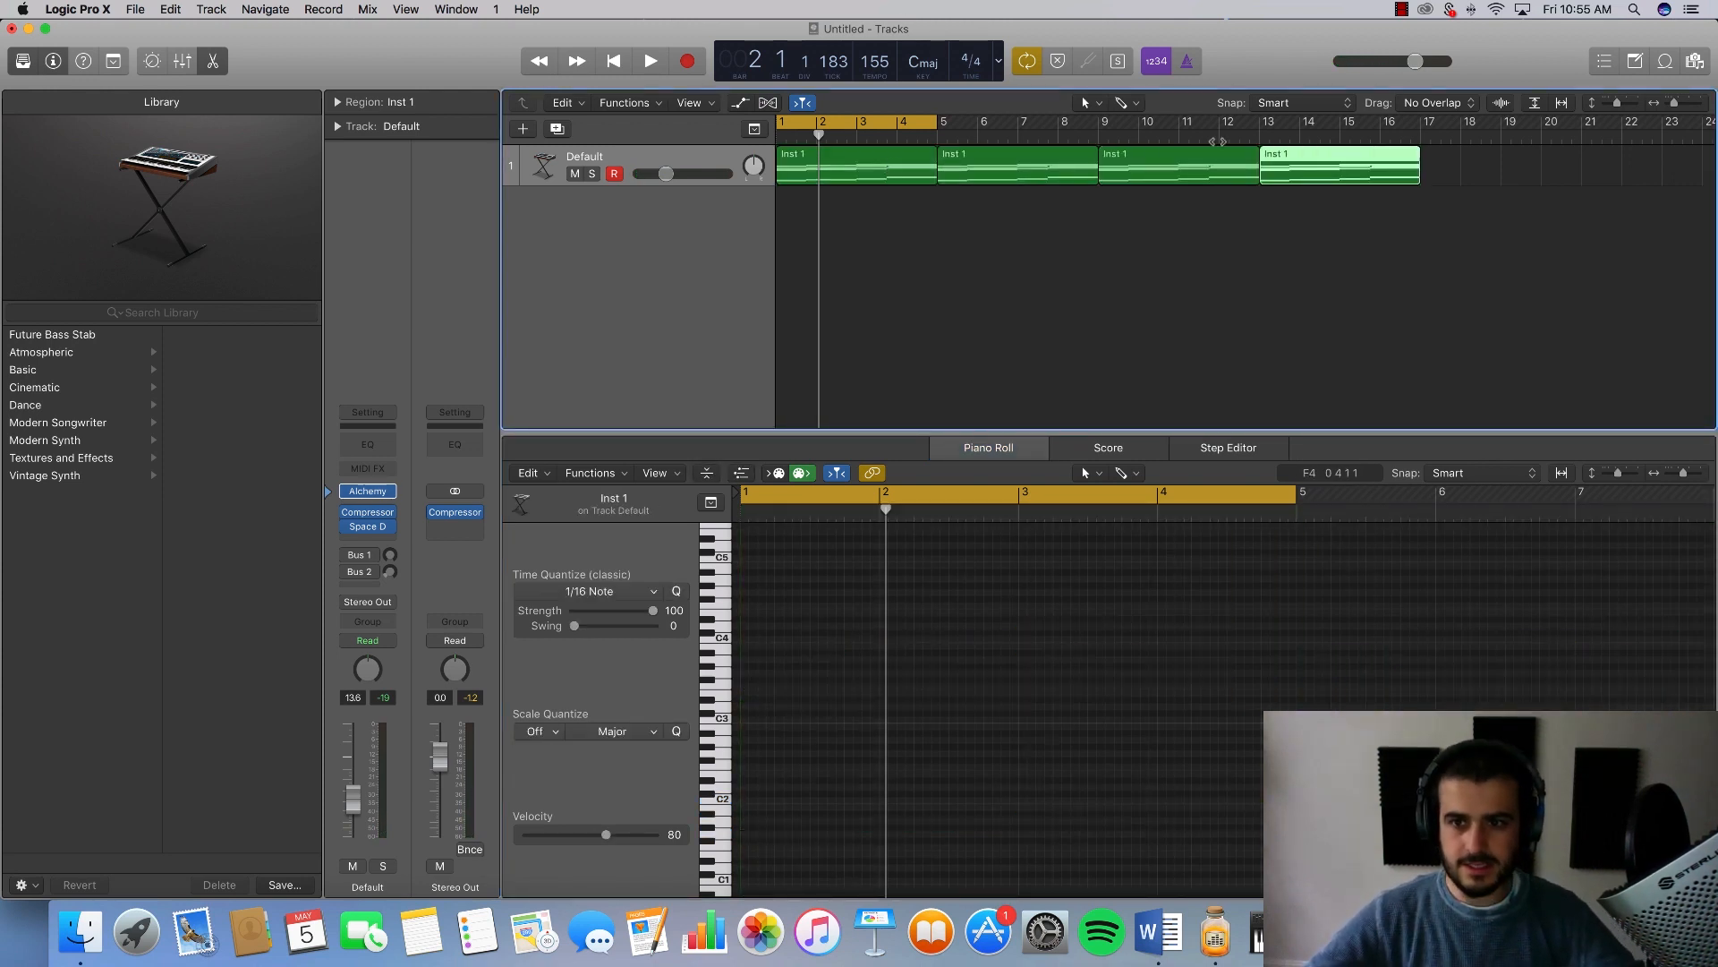
Step: Extend the cycle range to end at bar 17 and audition the longer arrangement
drag(940, 124, 1423, 164)
click(1271, 288)
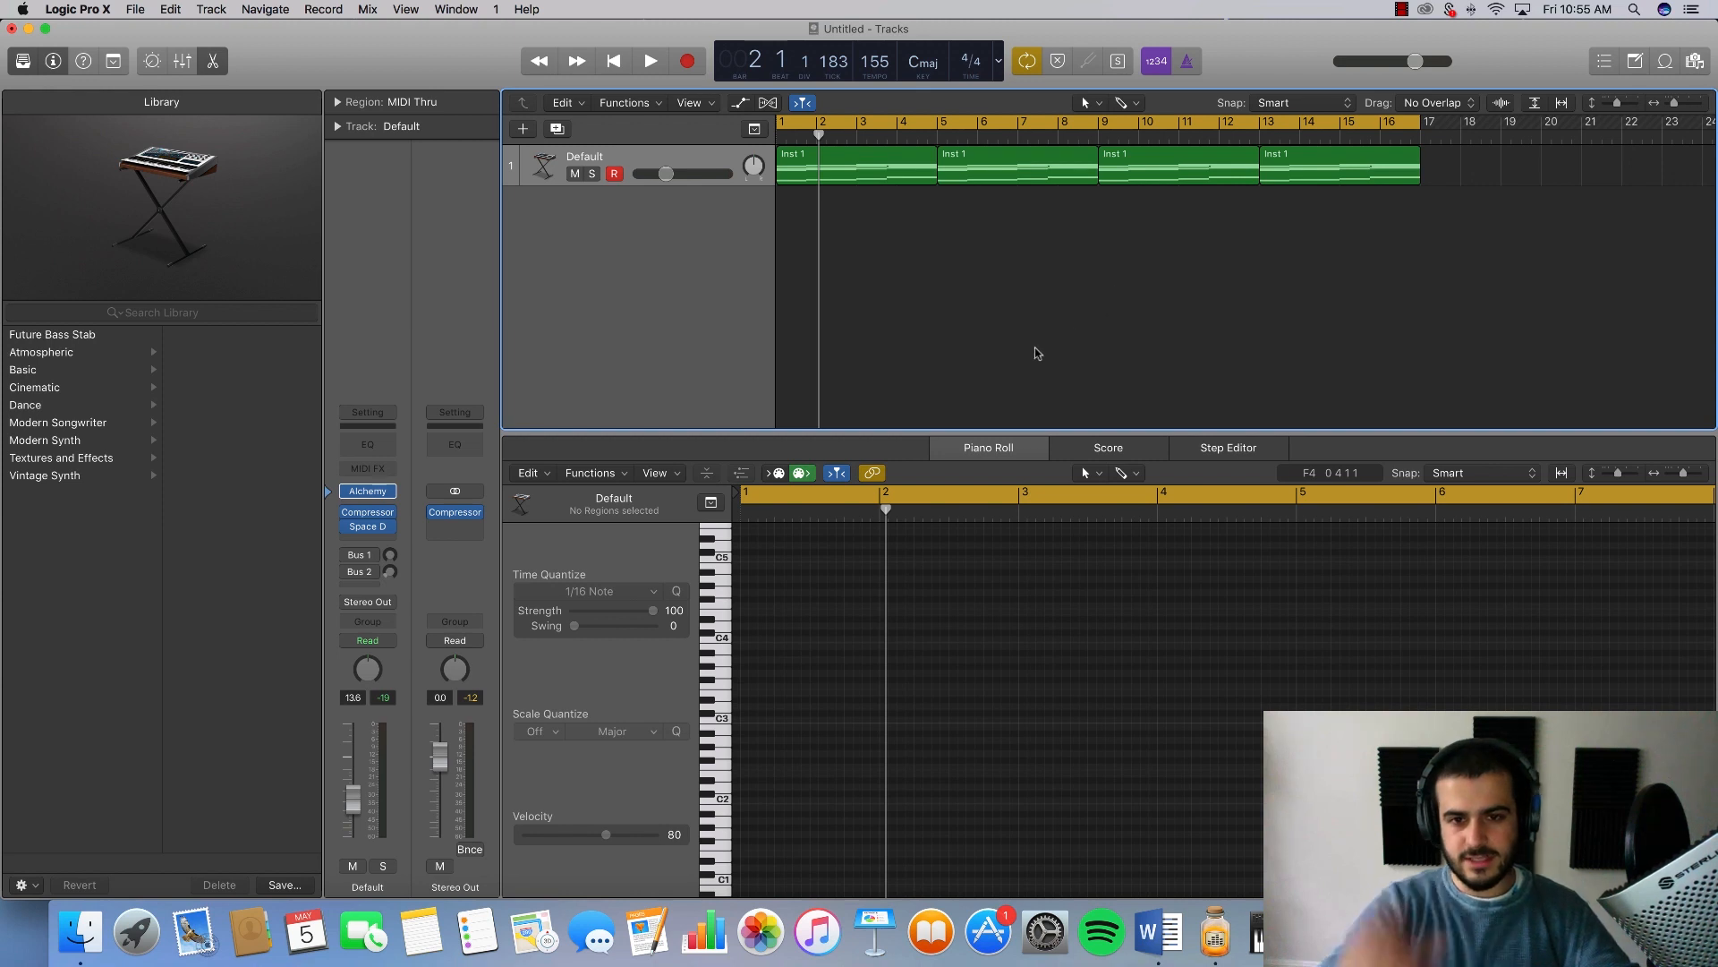
key(space)
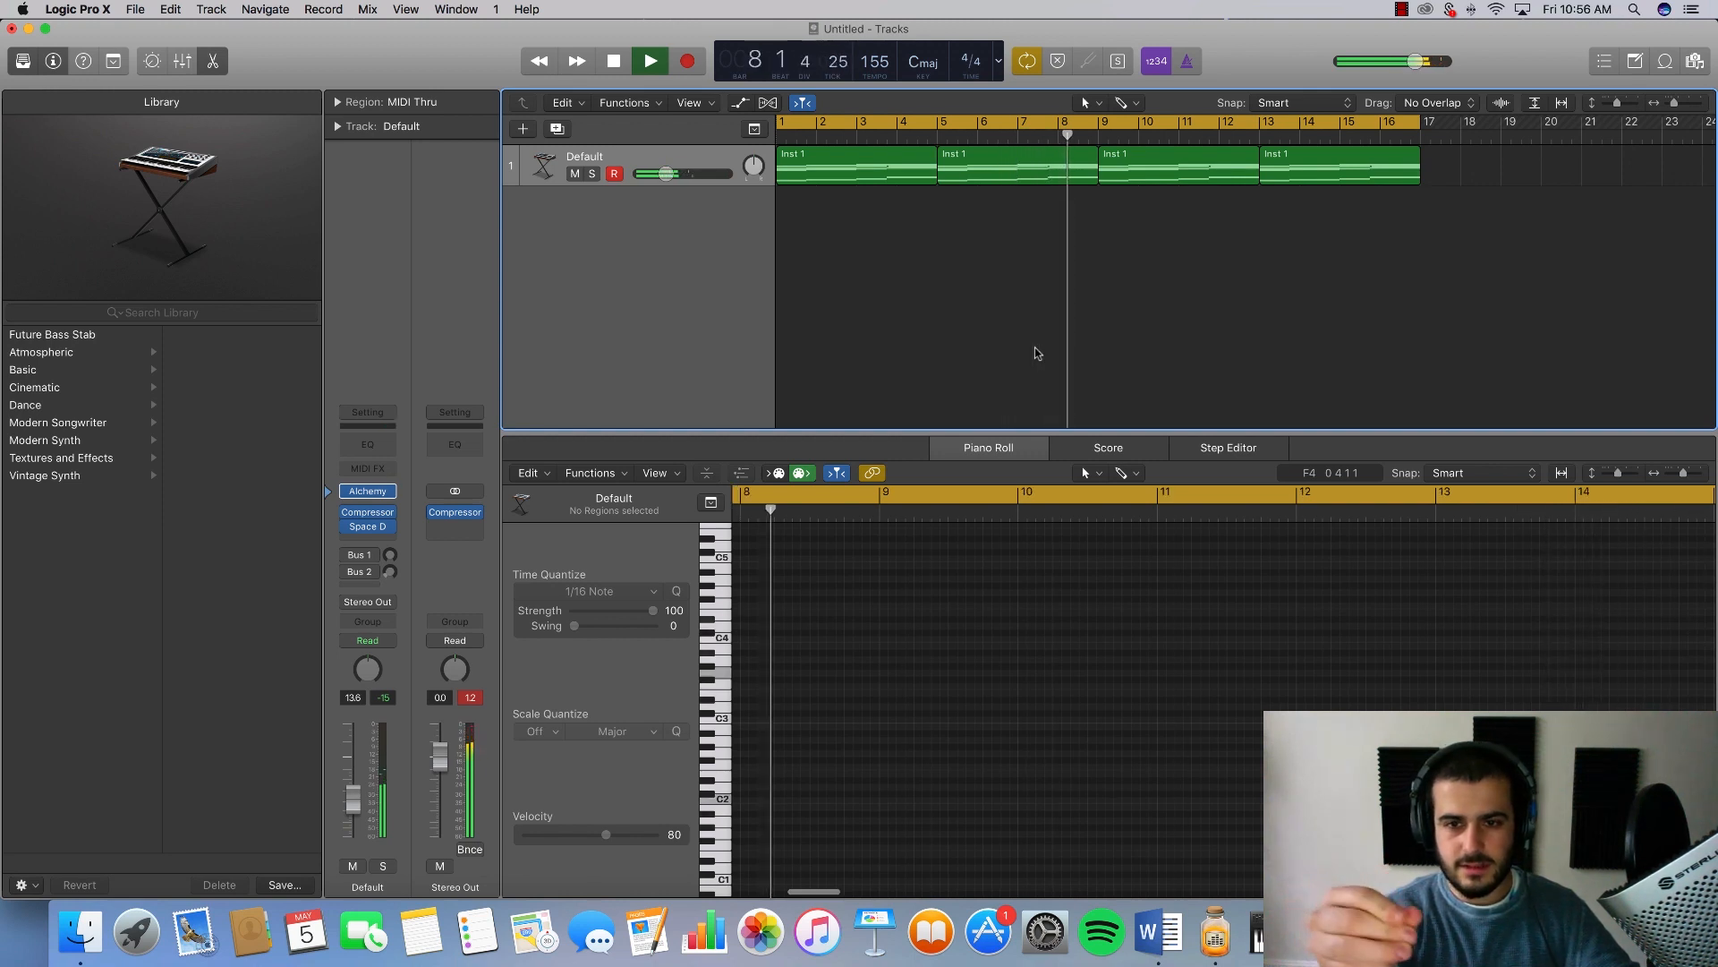
key(space)
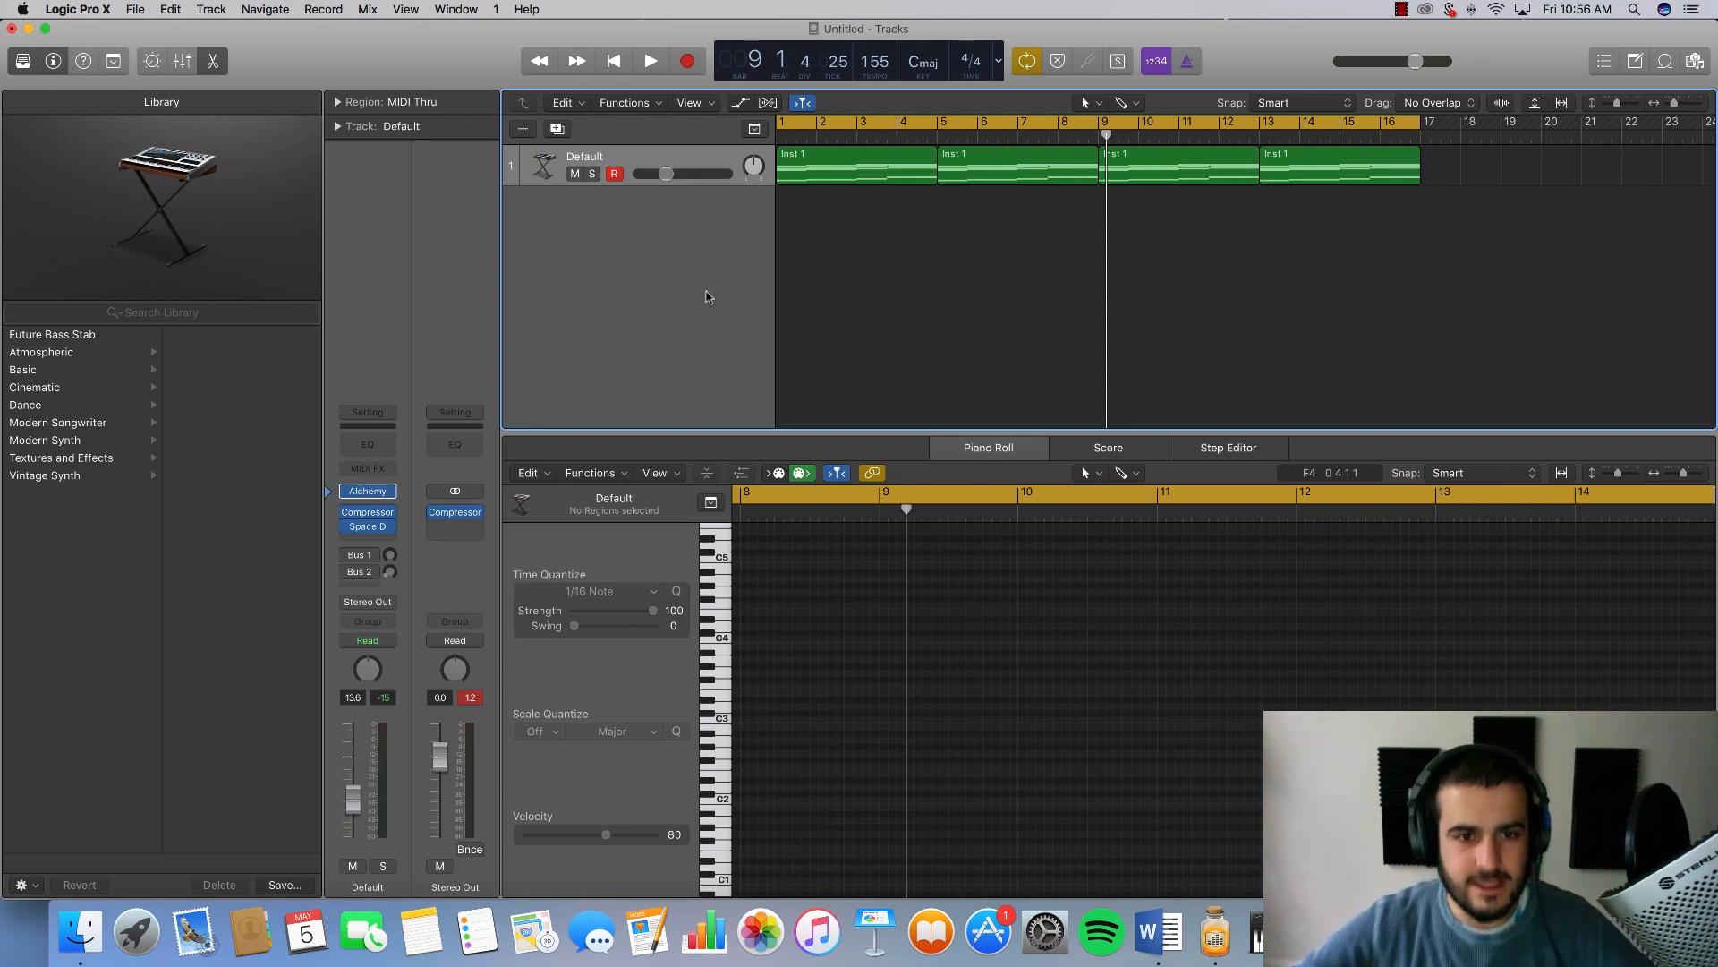
Step: Add two software instrument tracks below the synth track and rename the first one "sub bass"
double_click(705, 202)
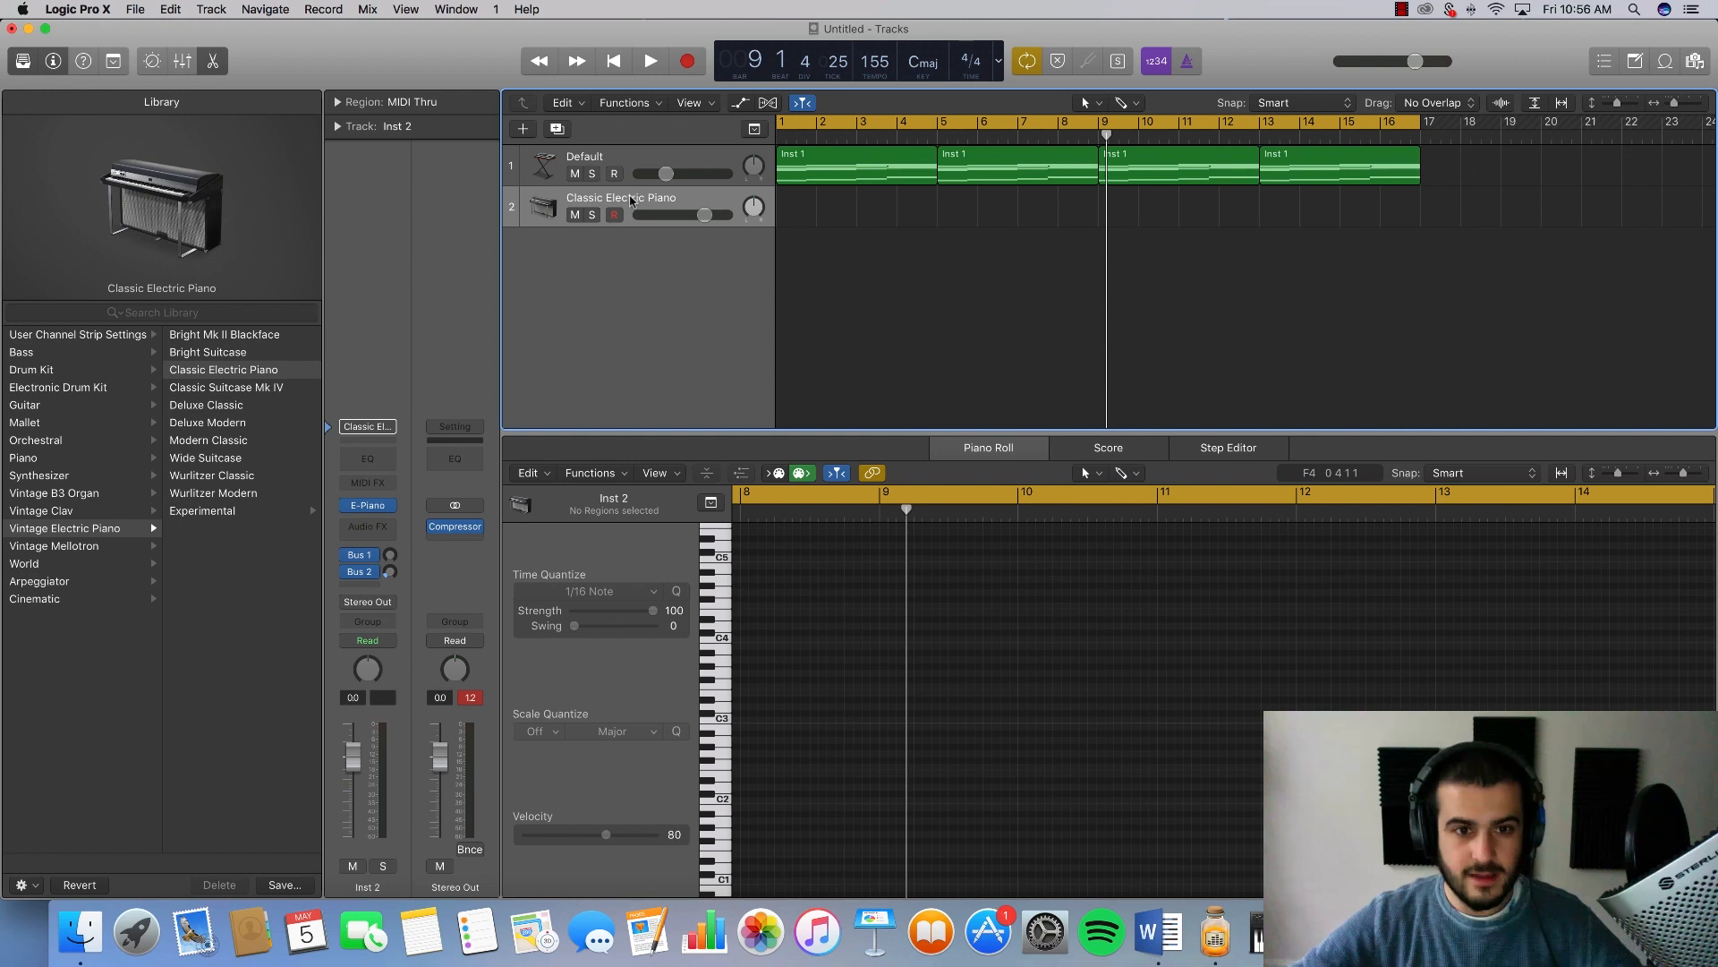
double_click(650, 256)
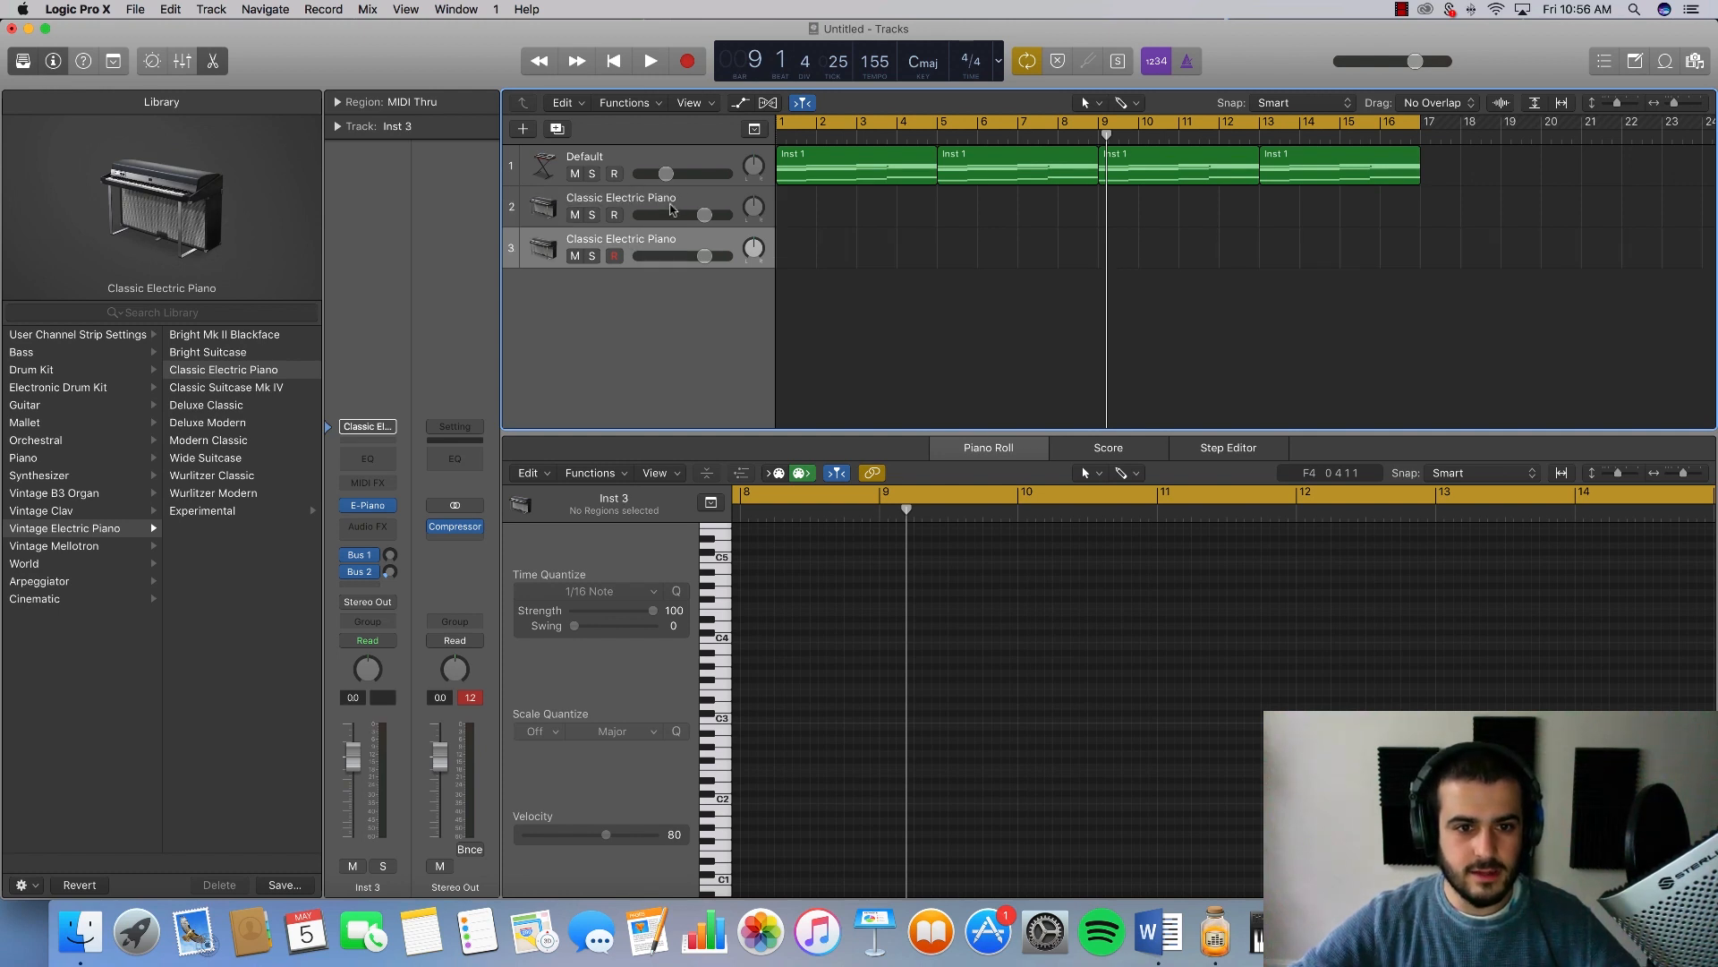
double_click(675, 197)
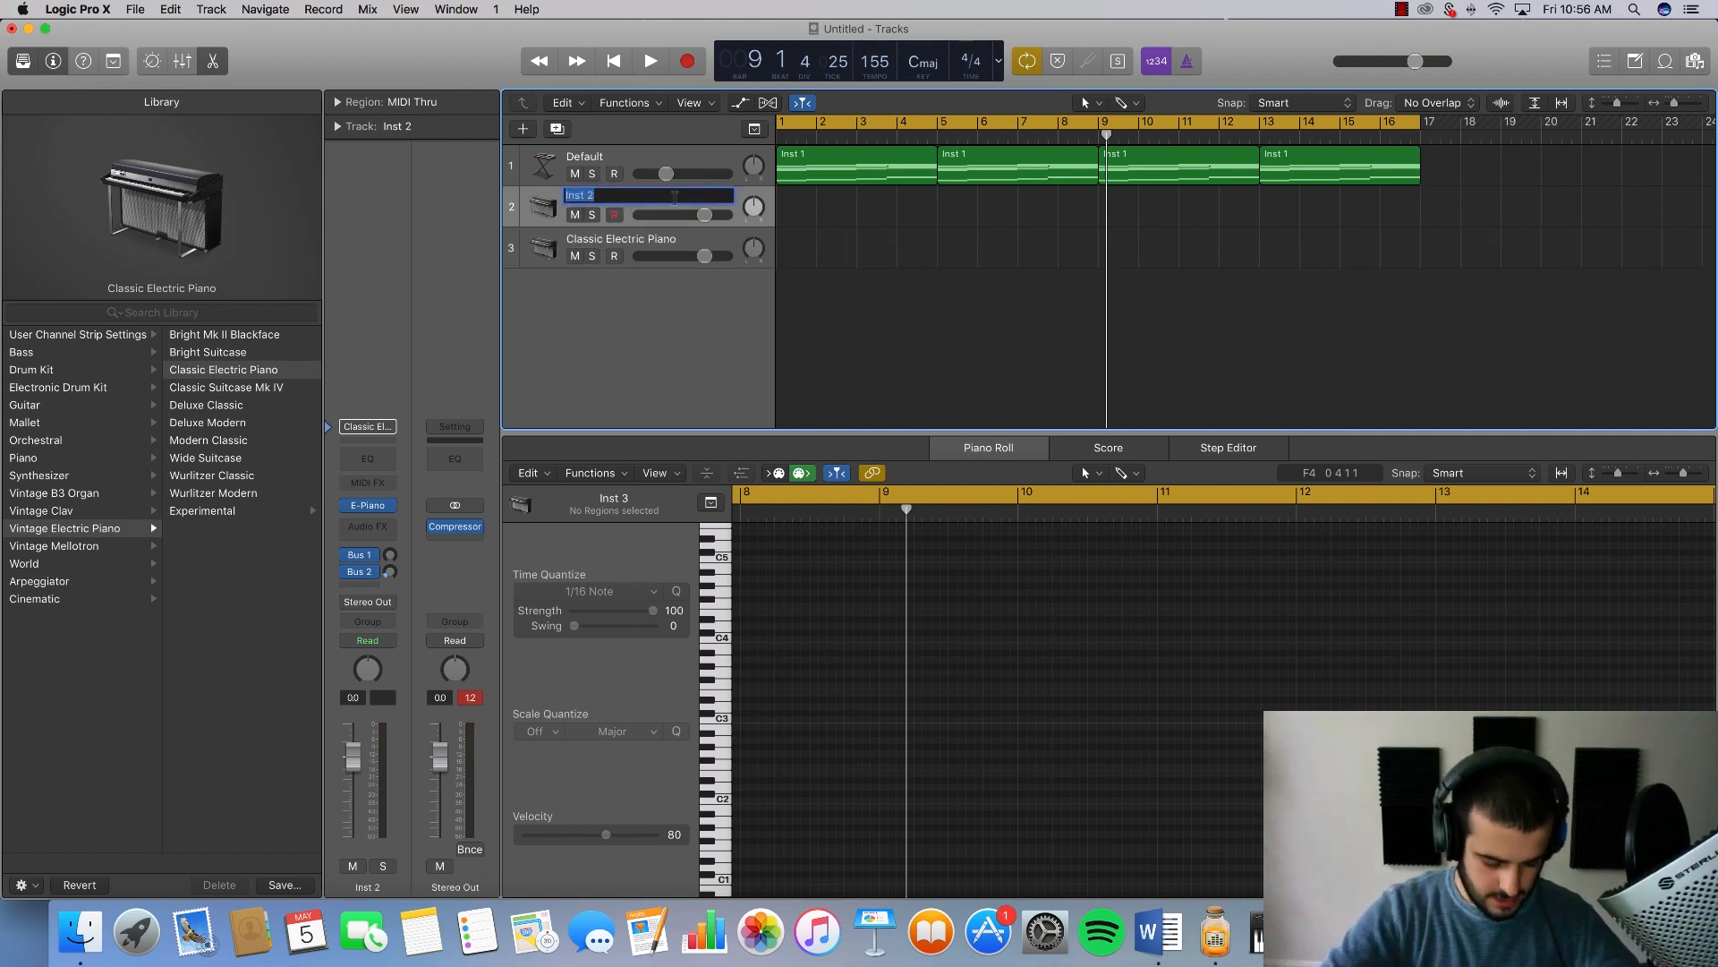
key(Return)
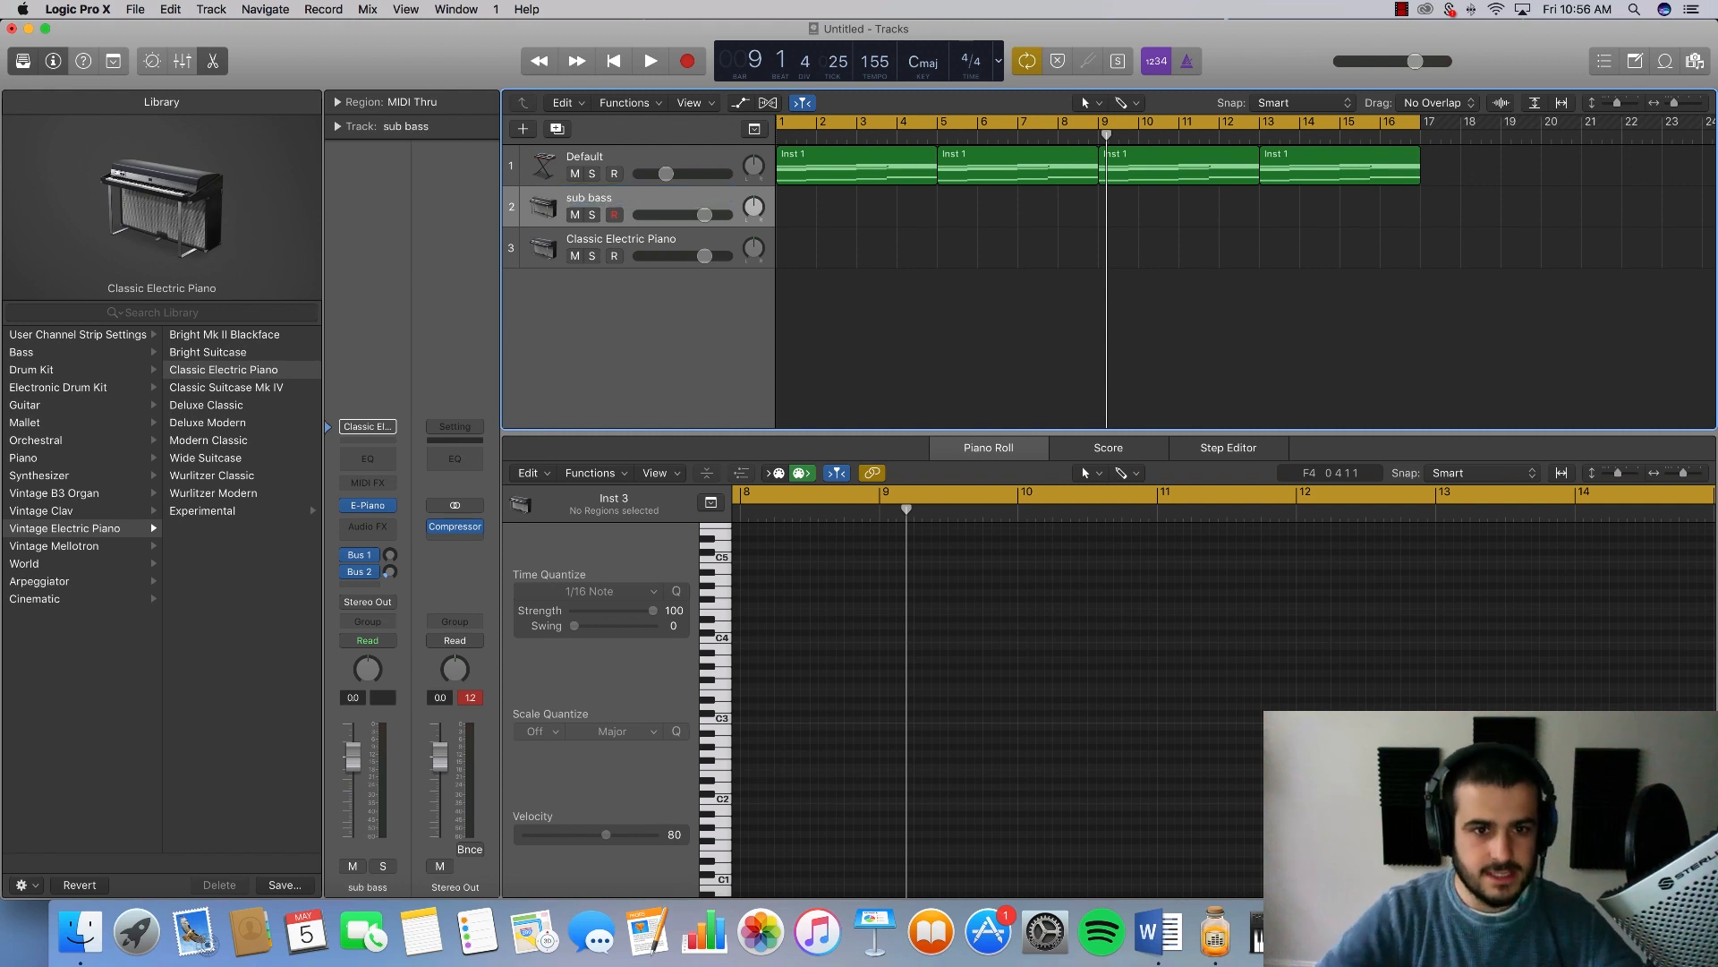
Step: Create two empty four-bar regions on the sub bass track, covering bars 9 to 13 and 13 to 17
drag(1132, 210, 1420, 220)
click(1274, 214)
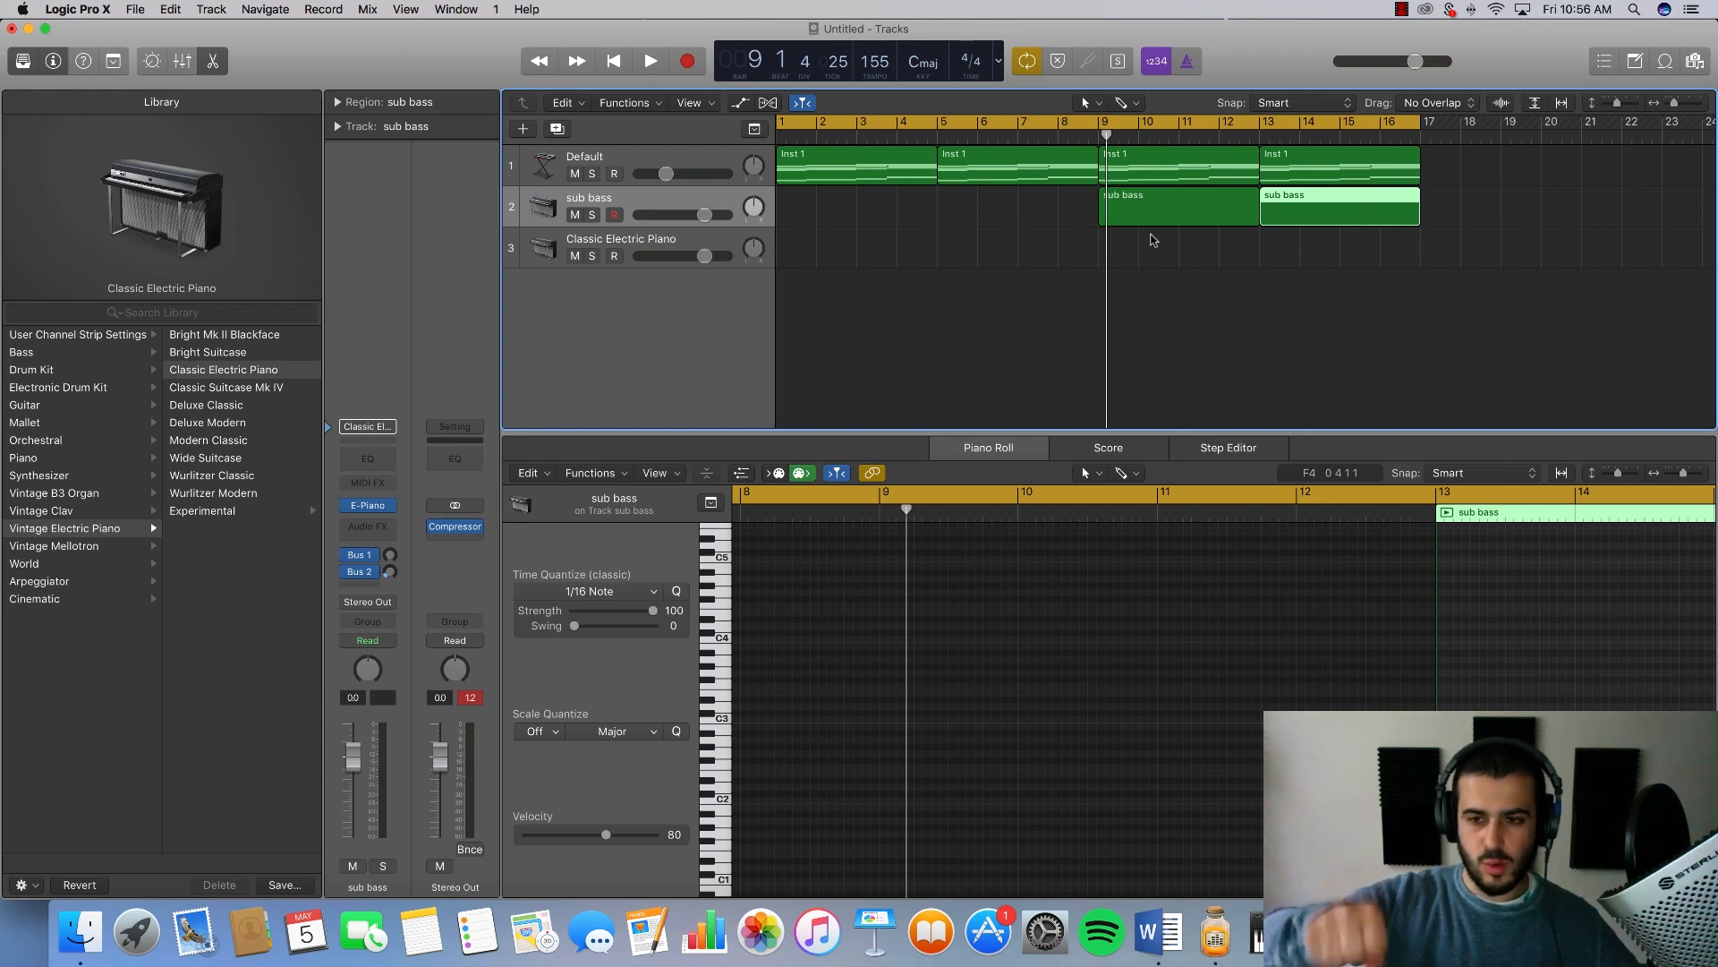
click(1154, 234)
drag(1054, 199, 1327, 236)
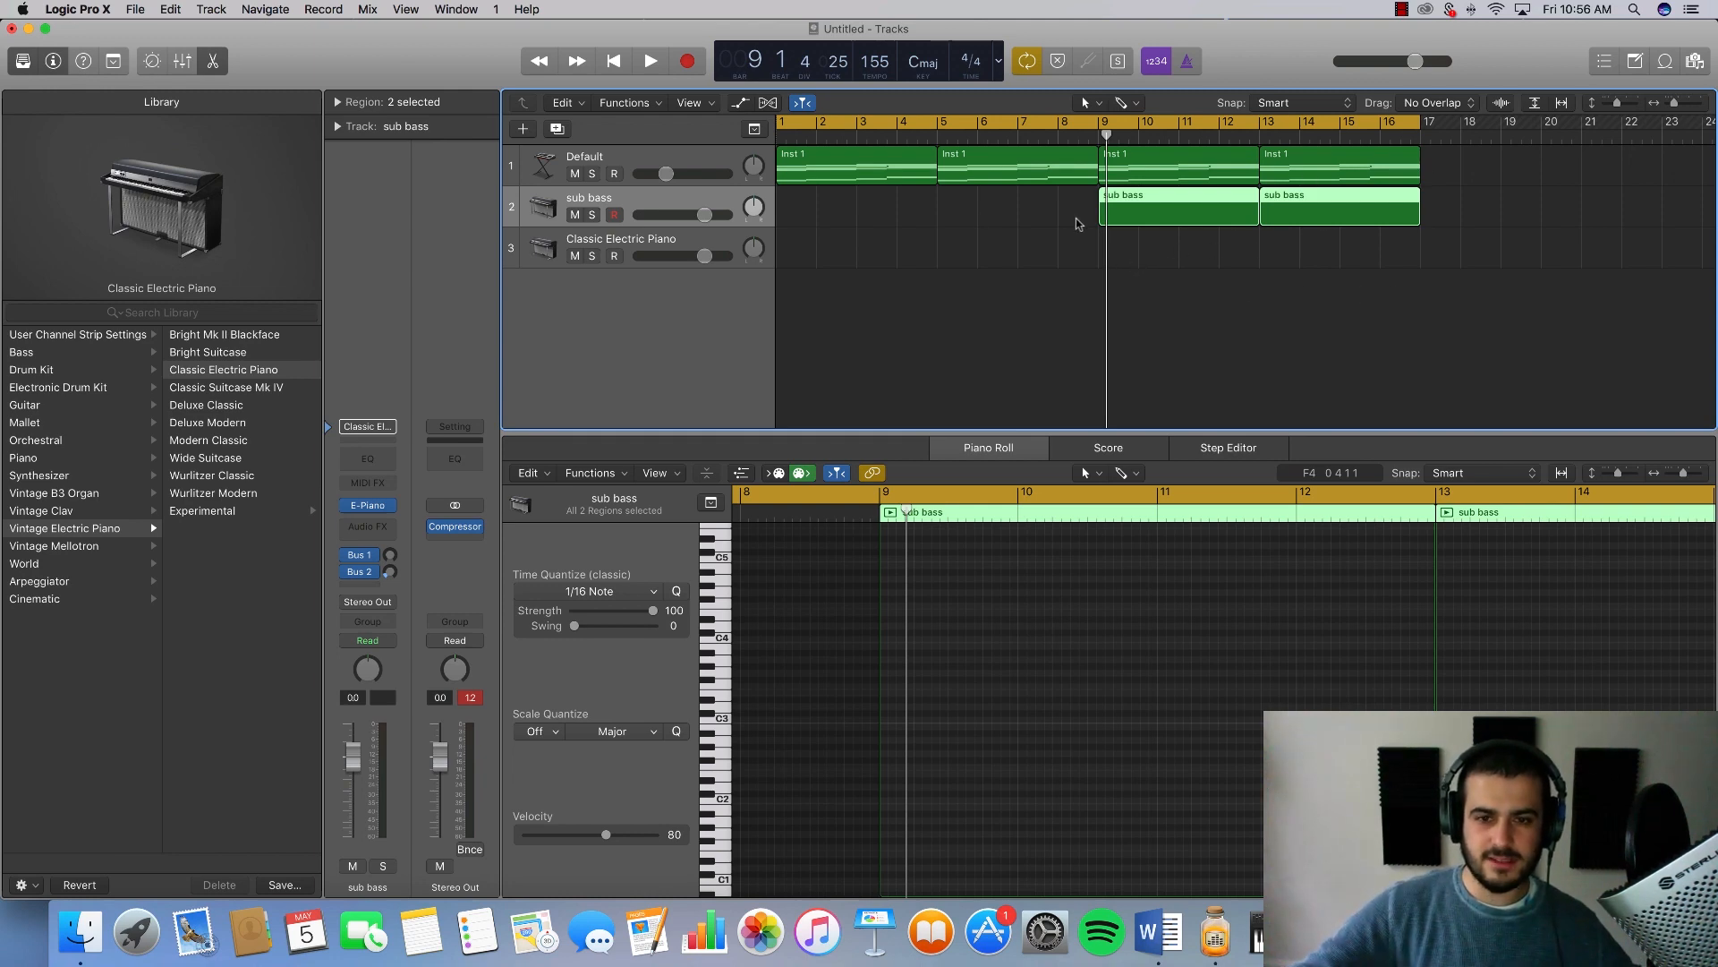
click(954, 218)
drag(994, 236, 858, 179)
click(859, 202)
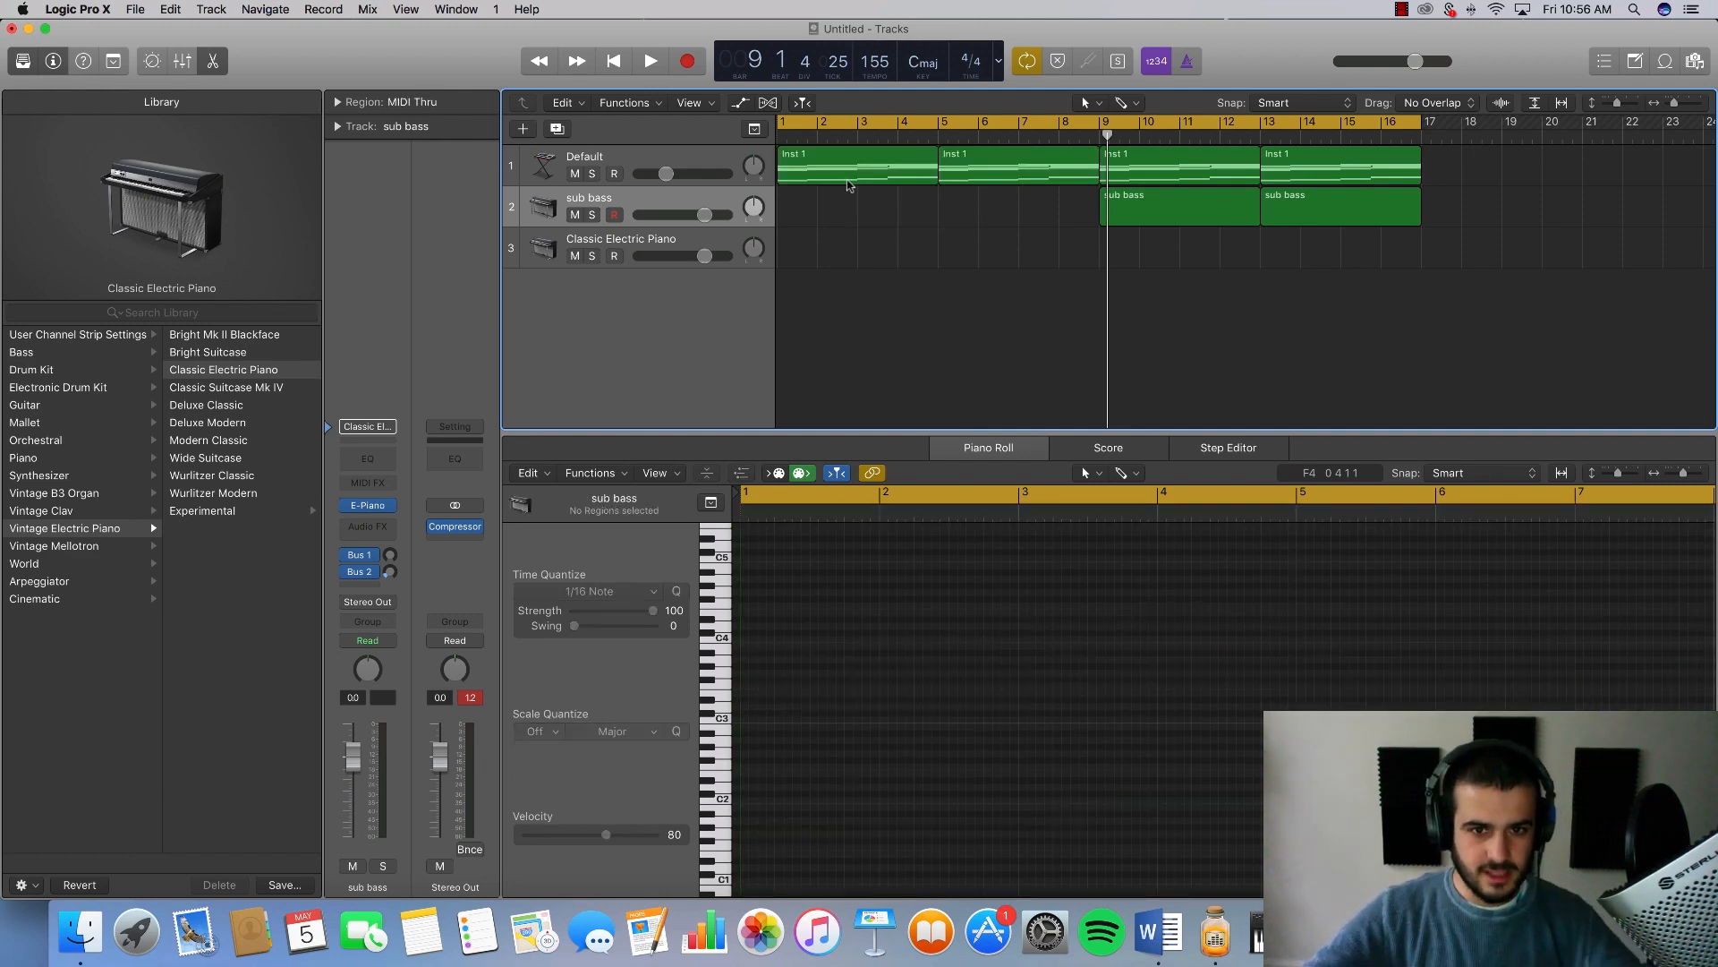
Step: Transpose the low bass notes of the first two synth regions up one octave and audition the change
click(849, 182)
drag(855, 204, 1004, 177)
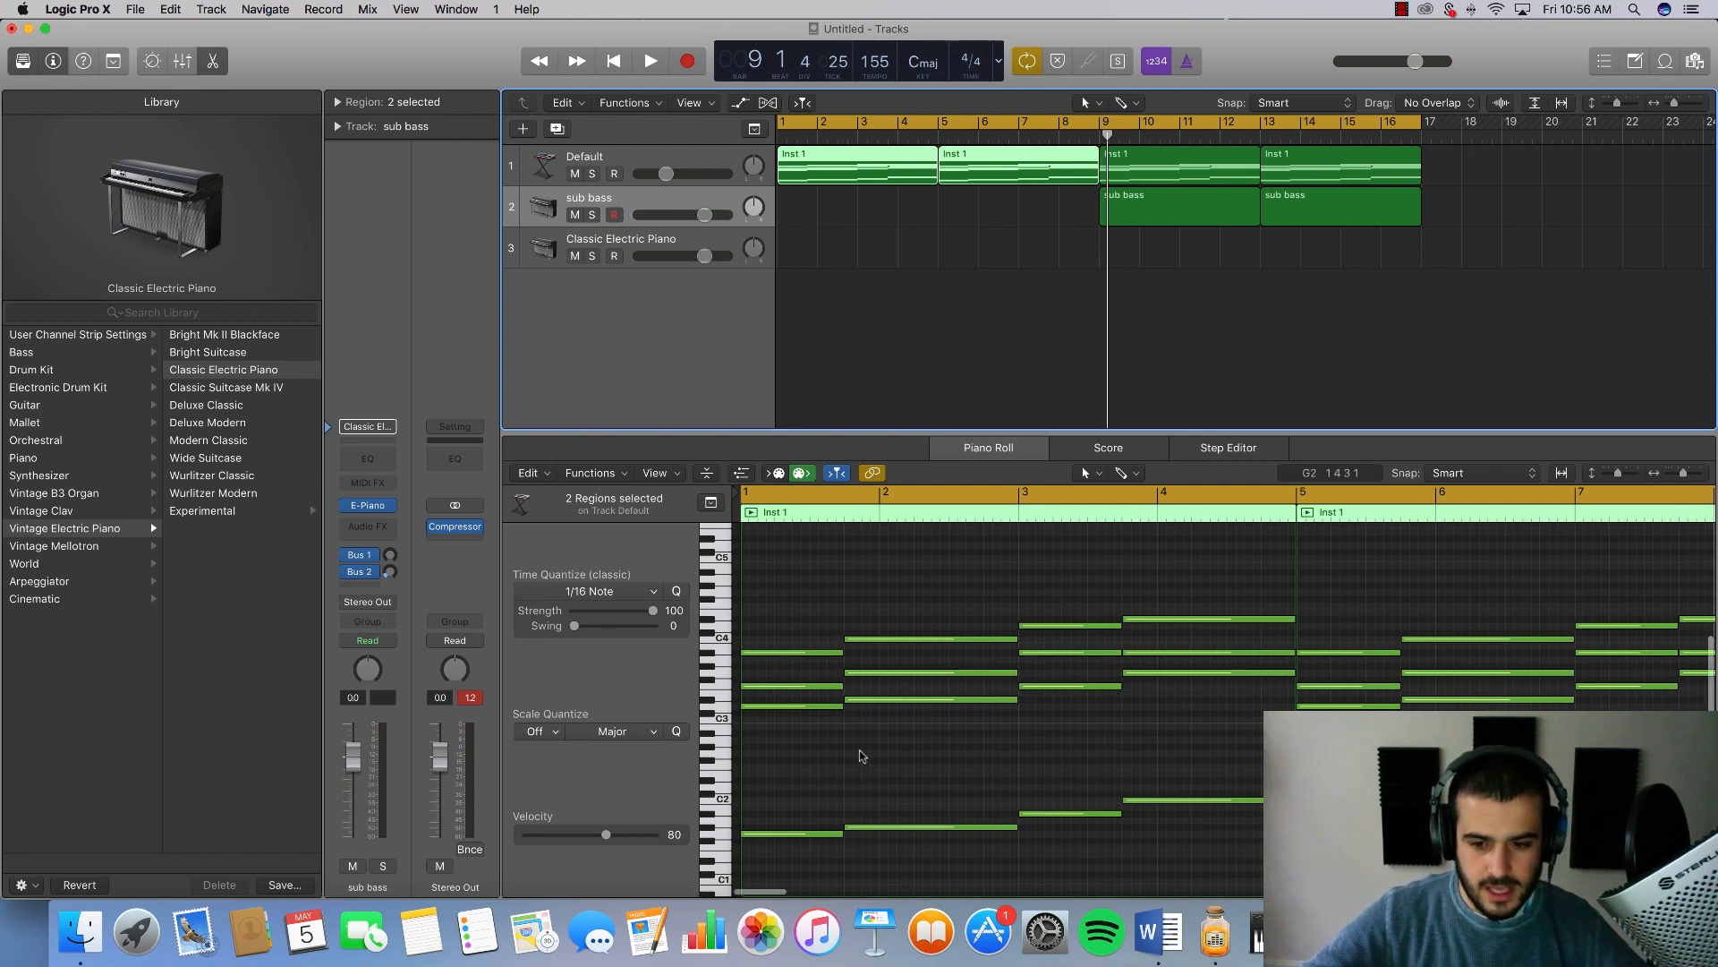
scroll(859, 756, down, 5)
drag(1034, 881, 736, 787)
scroll(778, 868, up, 3)
scroll(778, 869, down, 1)
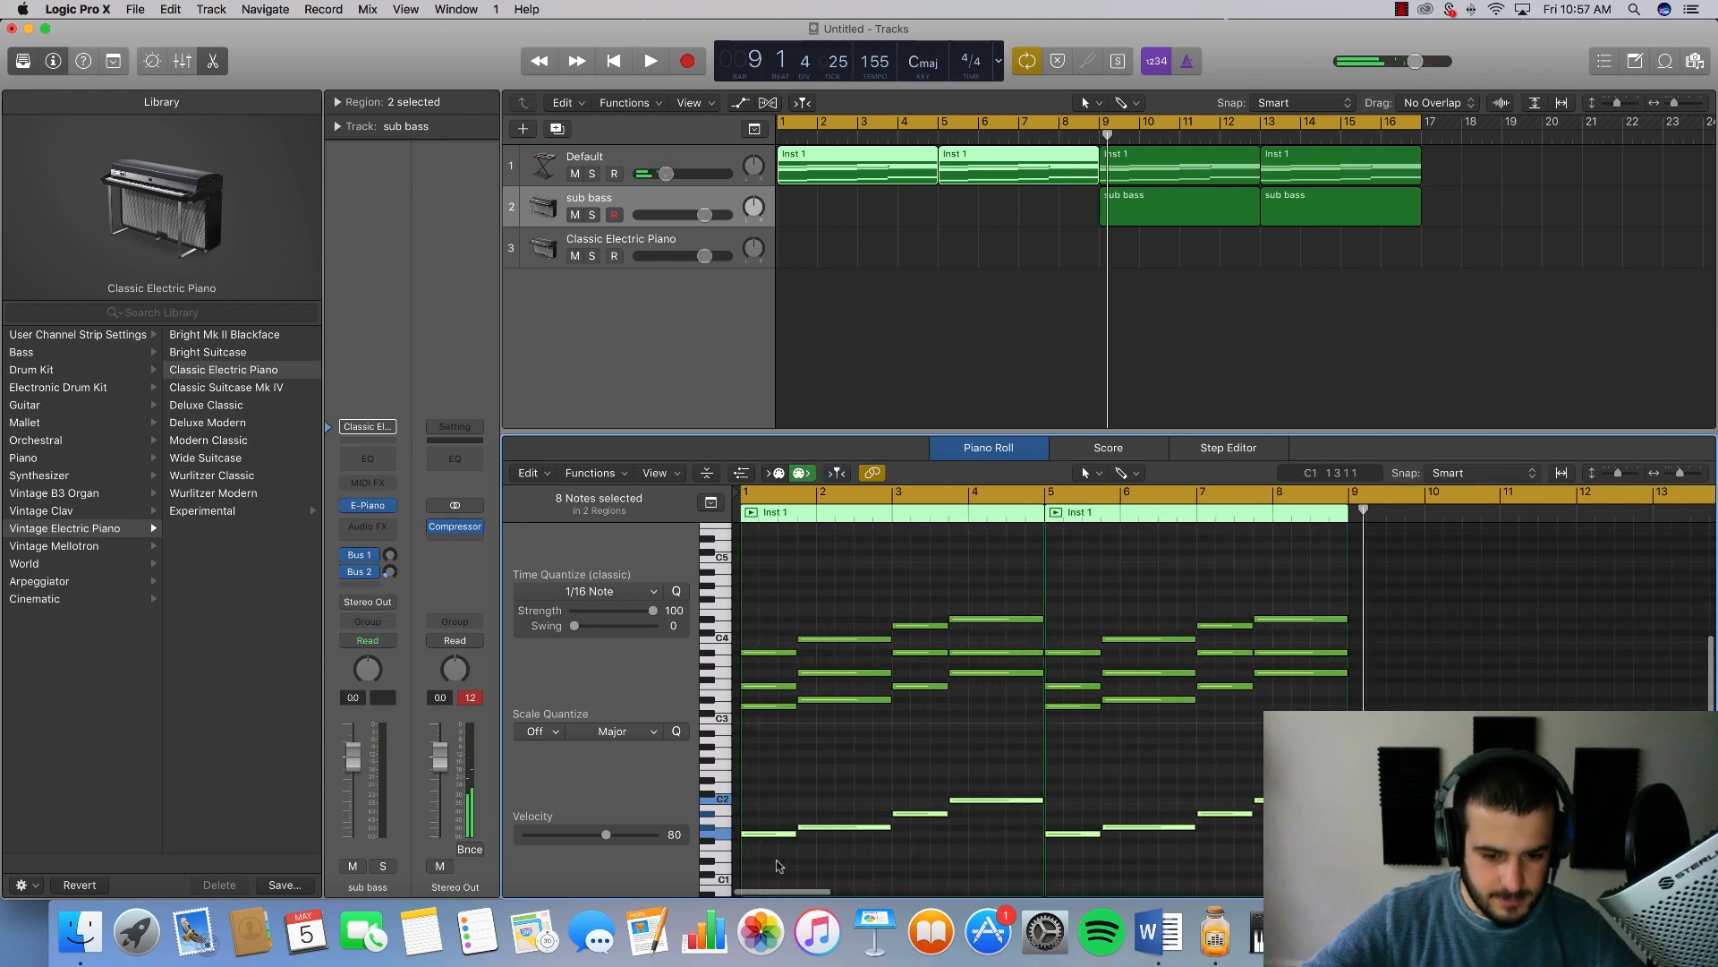
click(770, 822)
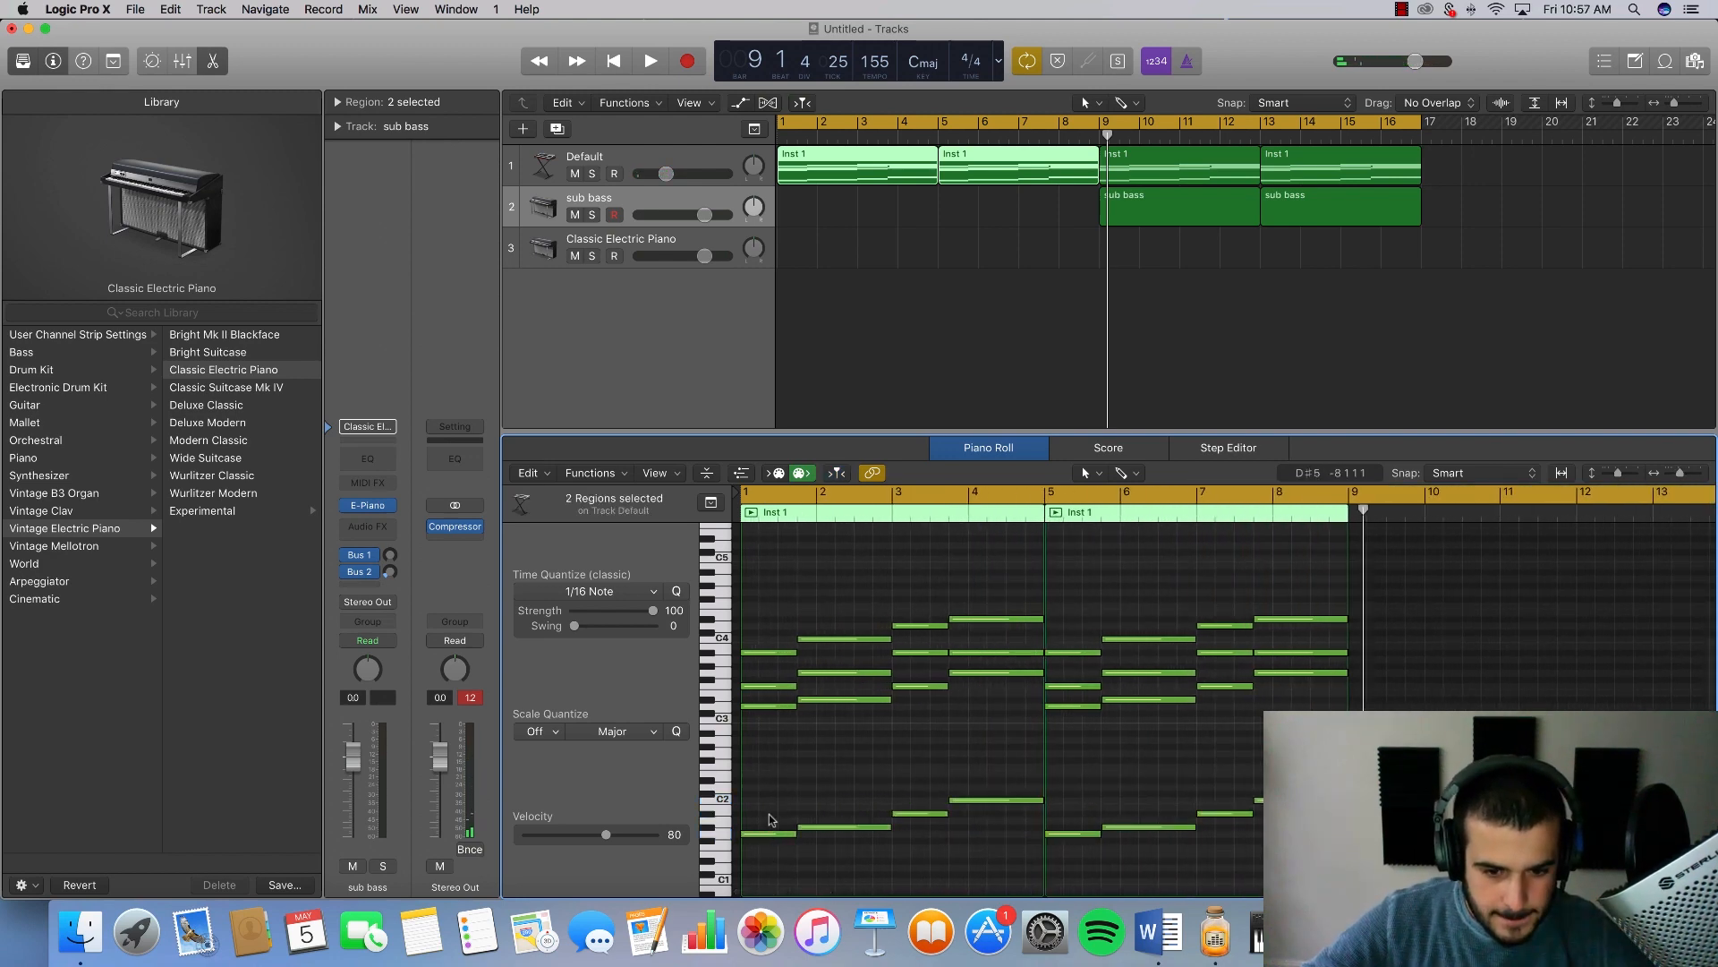
drag(772, 777, 1578, 928)
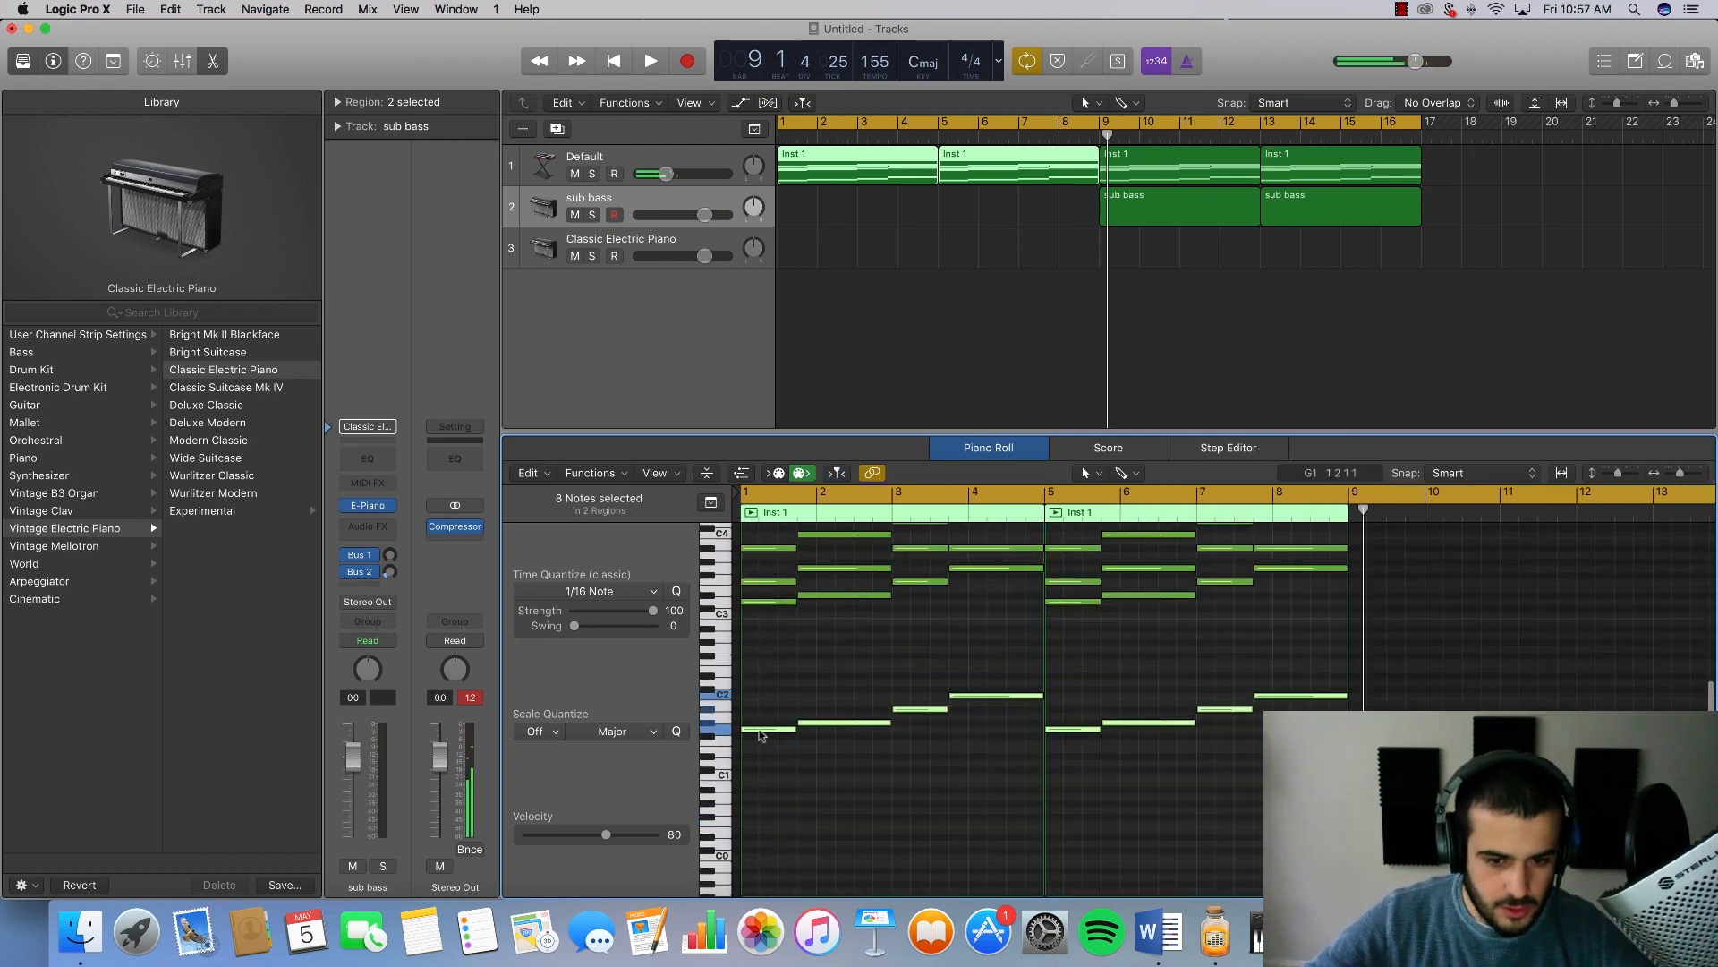
drag(761, 733, 792, 642)
key(space)
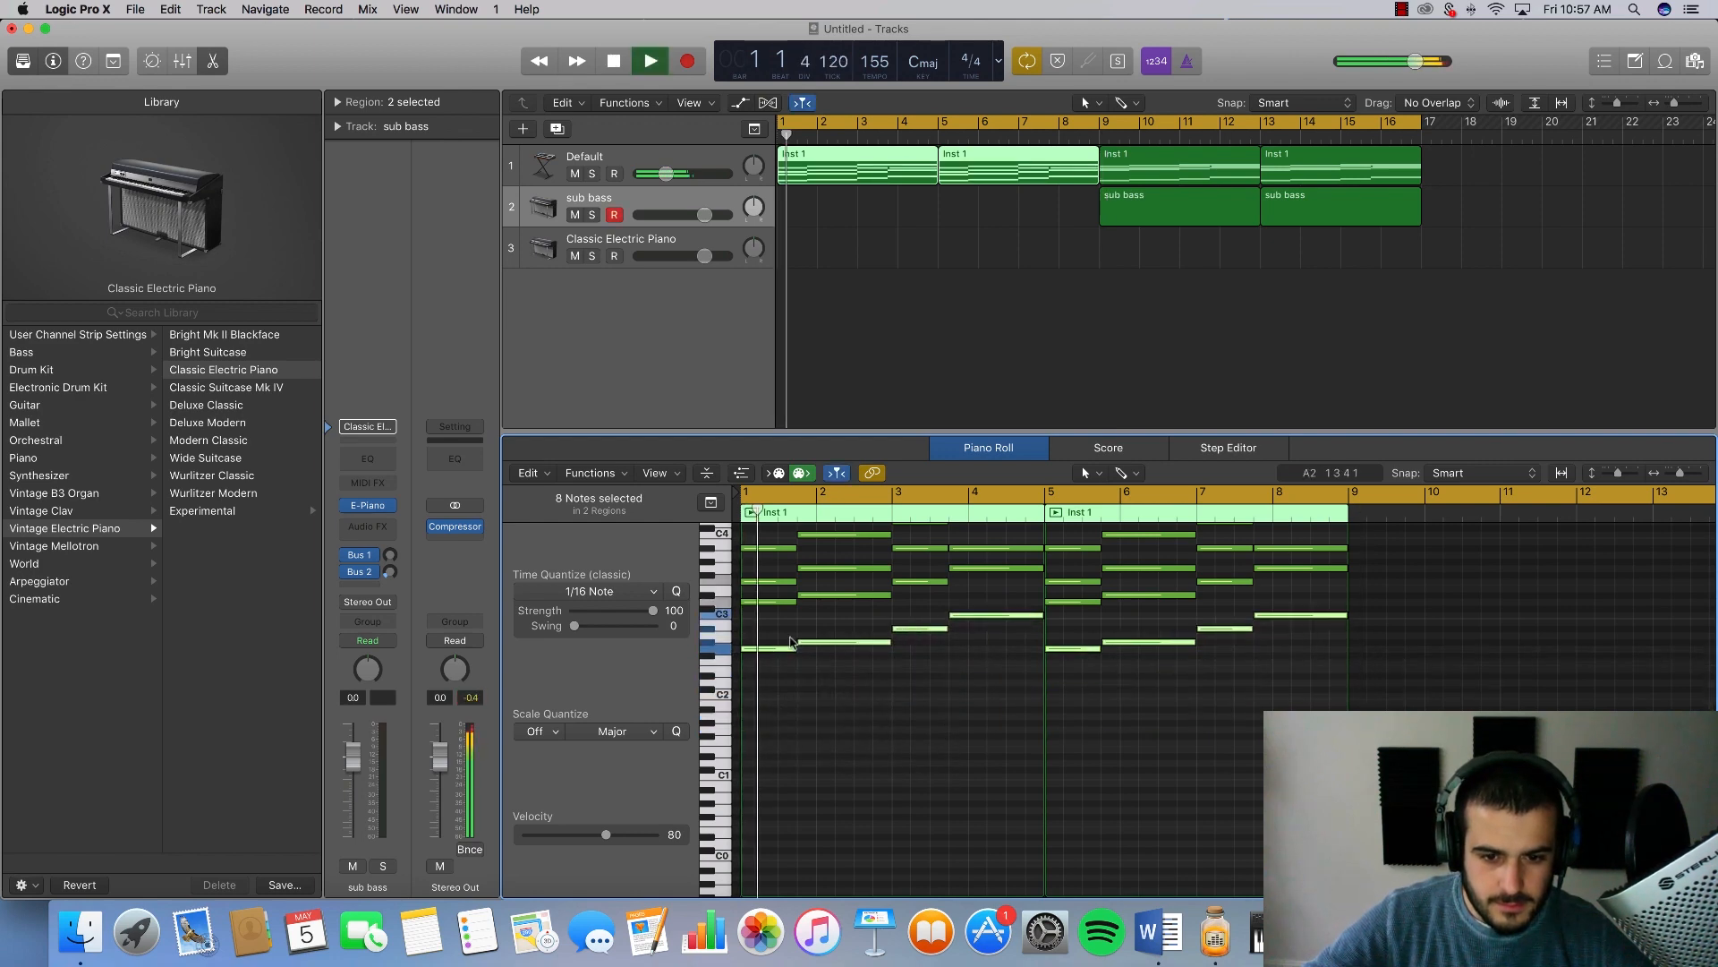
scroll(805, 644, up, 4)
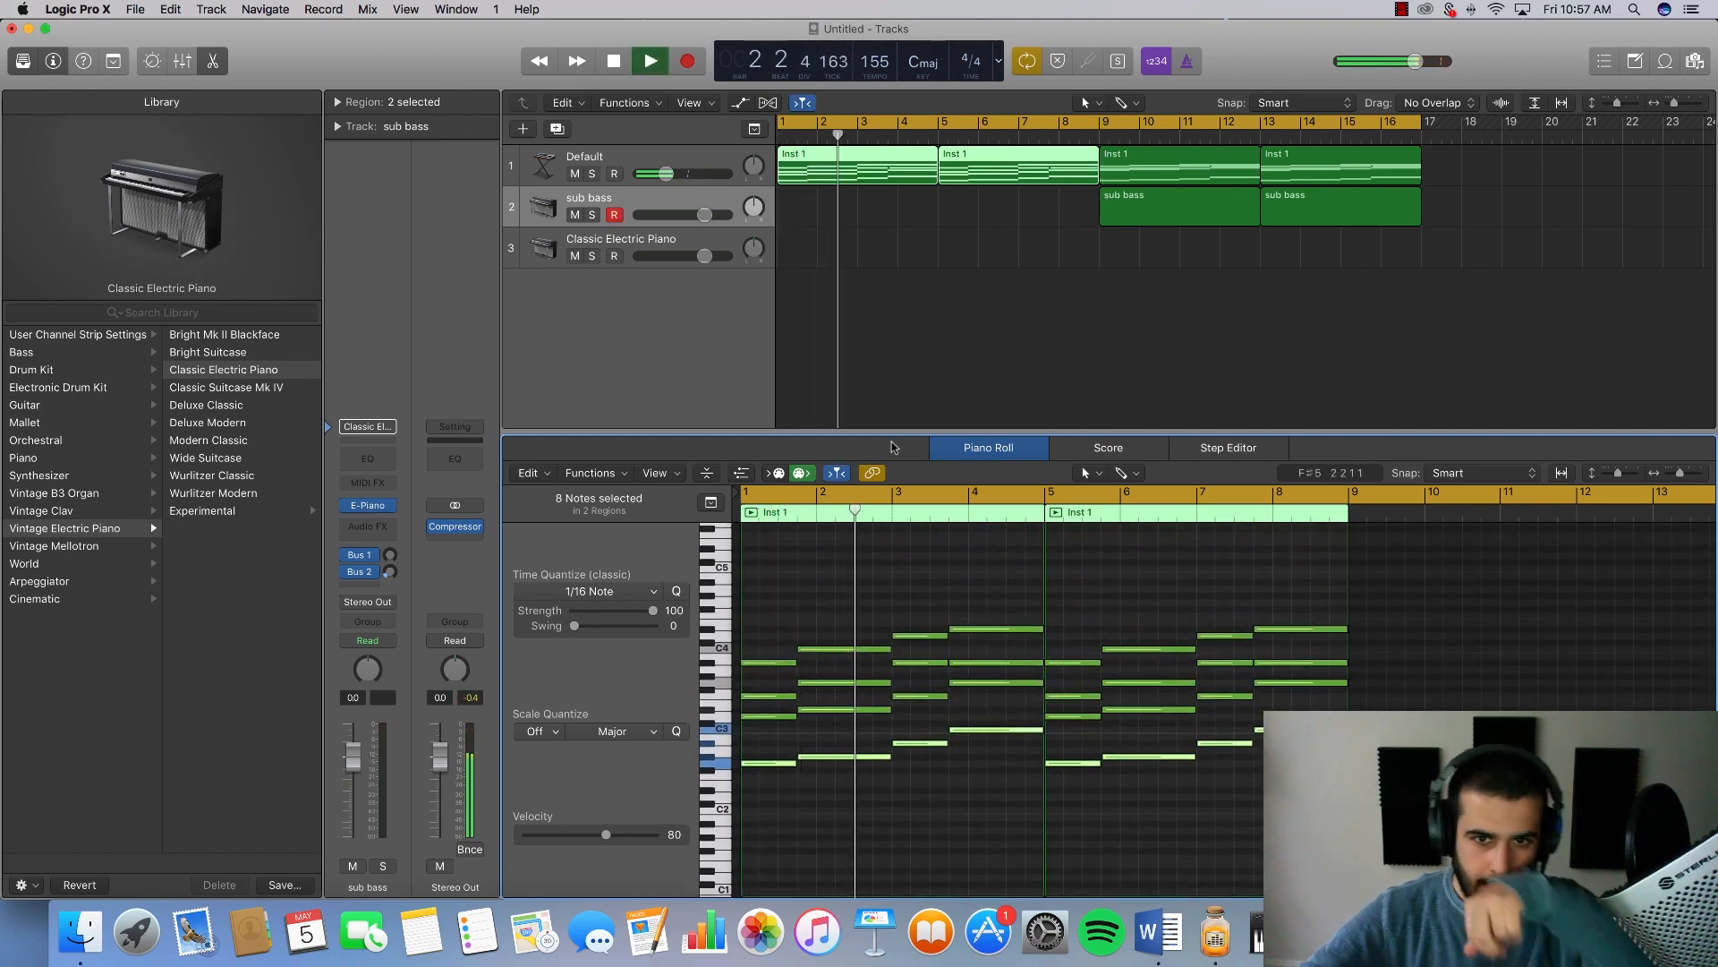
Step: Replace the instrument on the Classic Electric Piano track with Alchemy
click(653, 242)
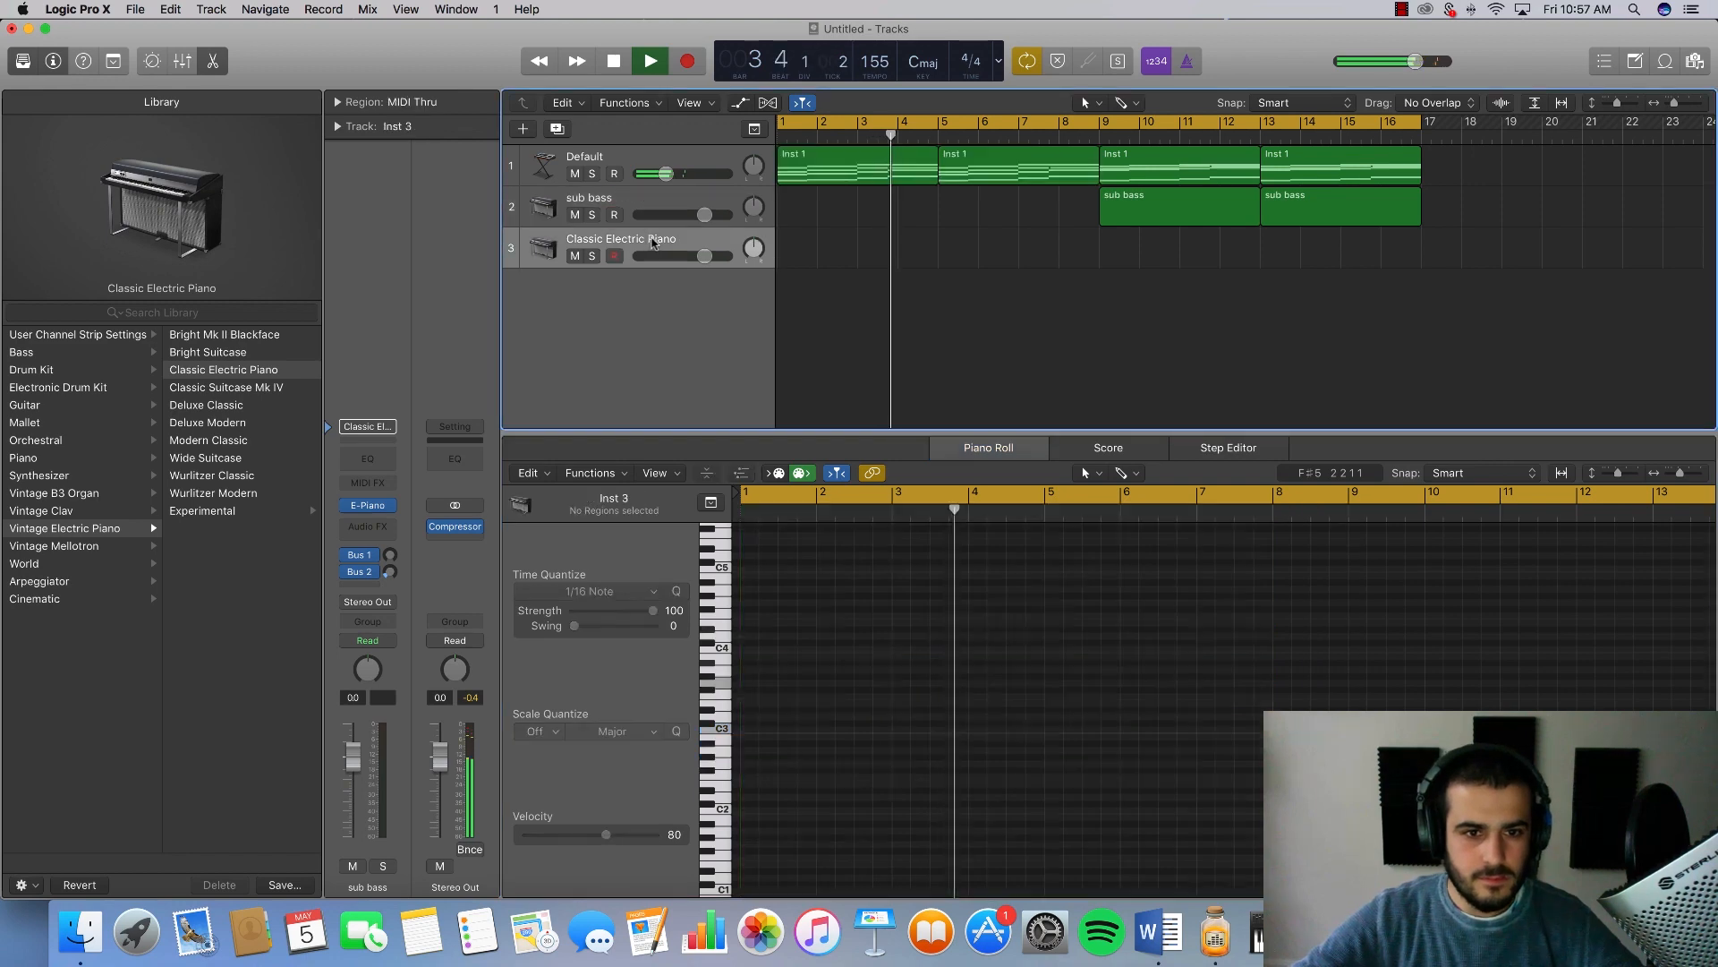
key(space)
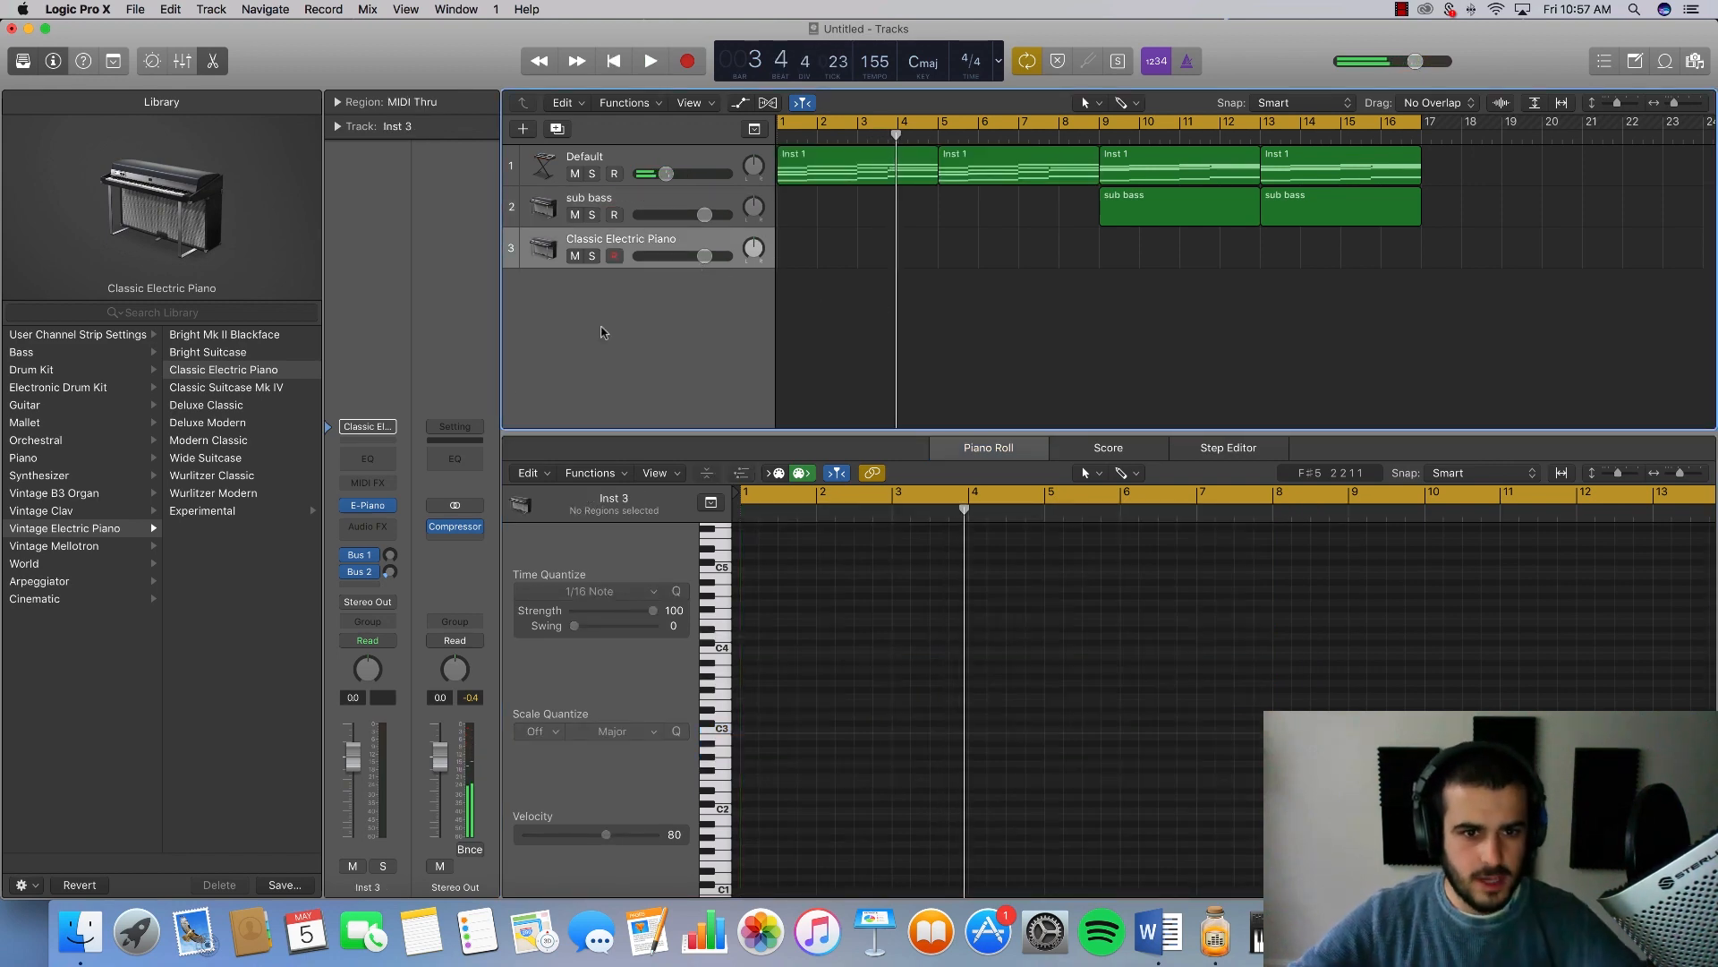
click(390, 509)
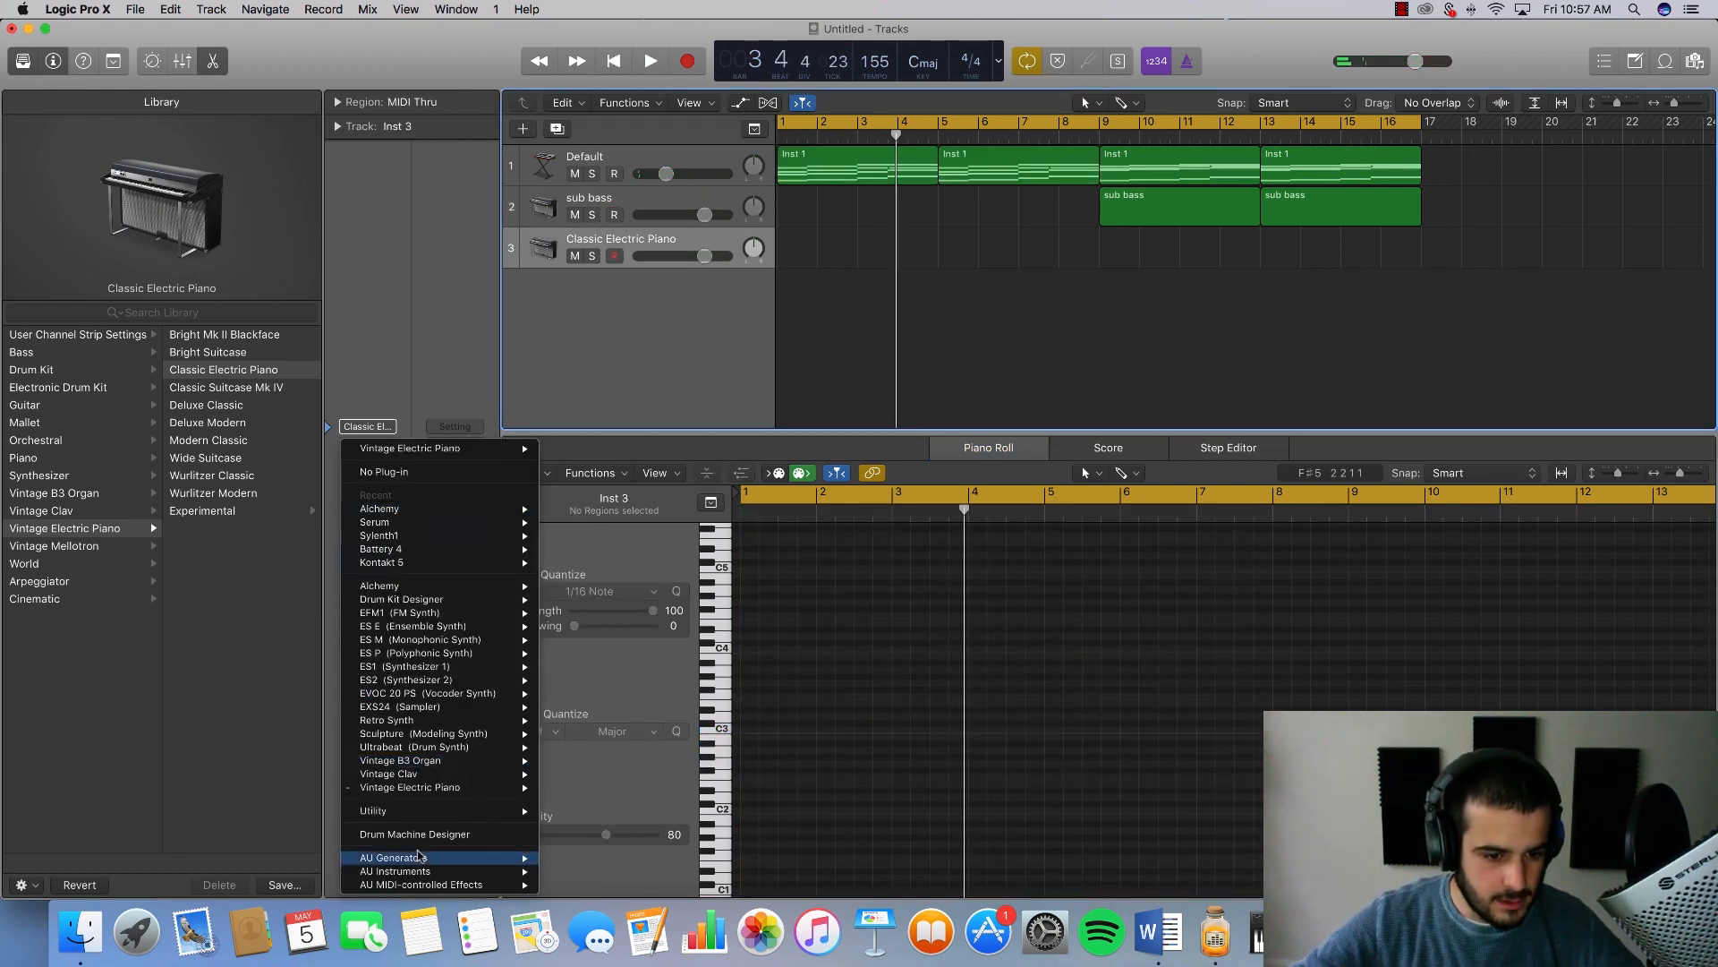
mouse_move(408, 871)
mouse_move(597, 818)
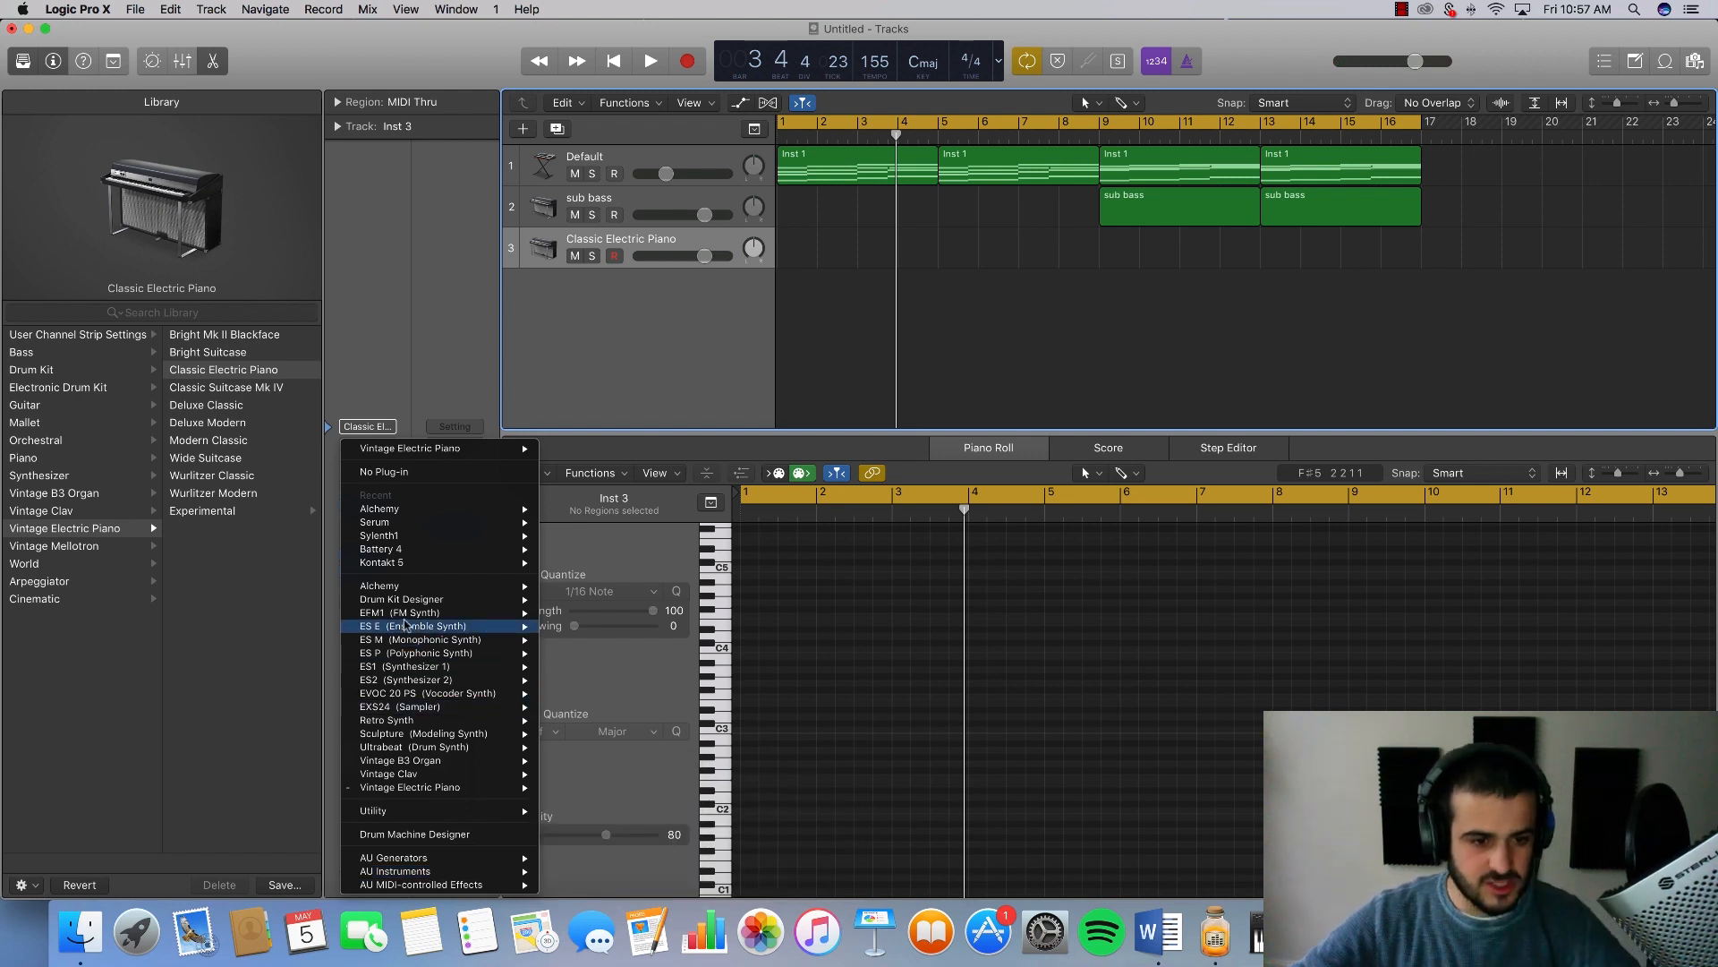
mouse_move(500, 587)
click(564, 587)
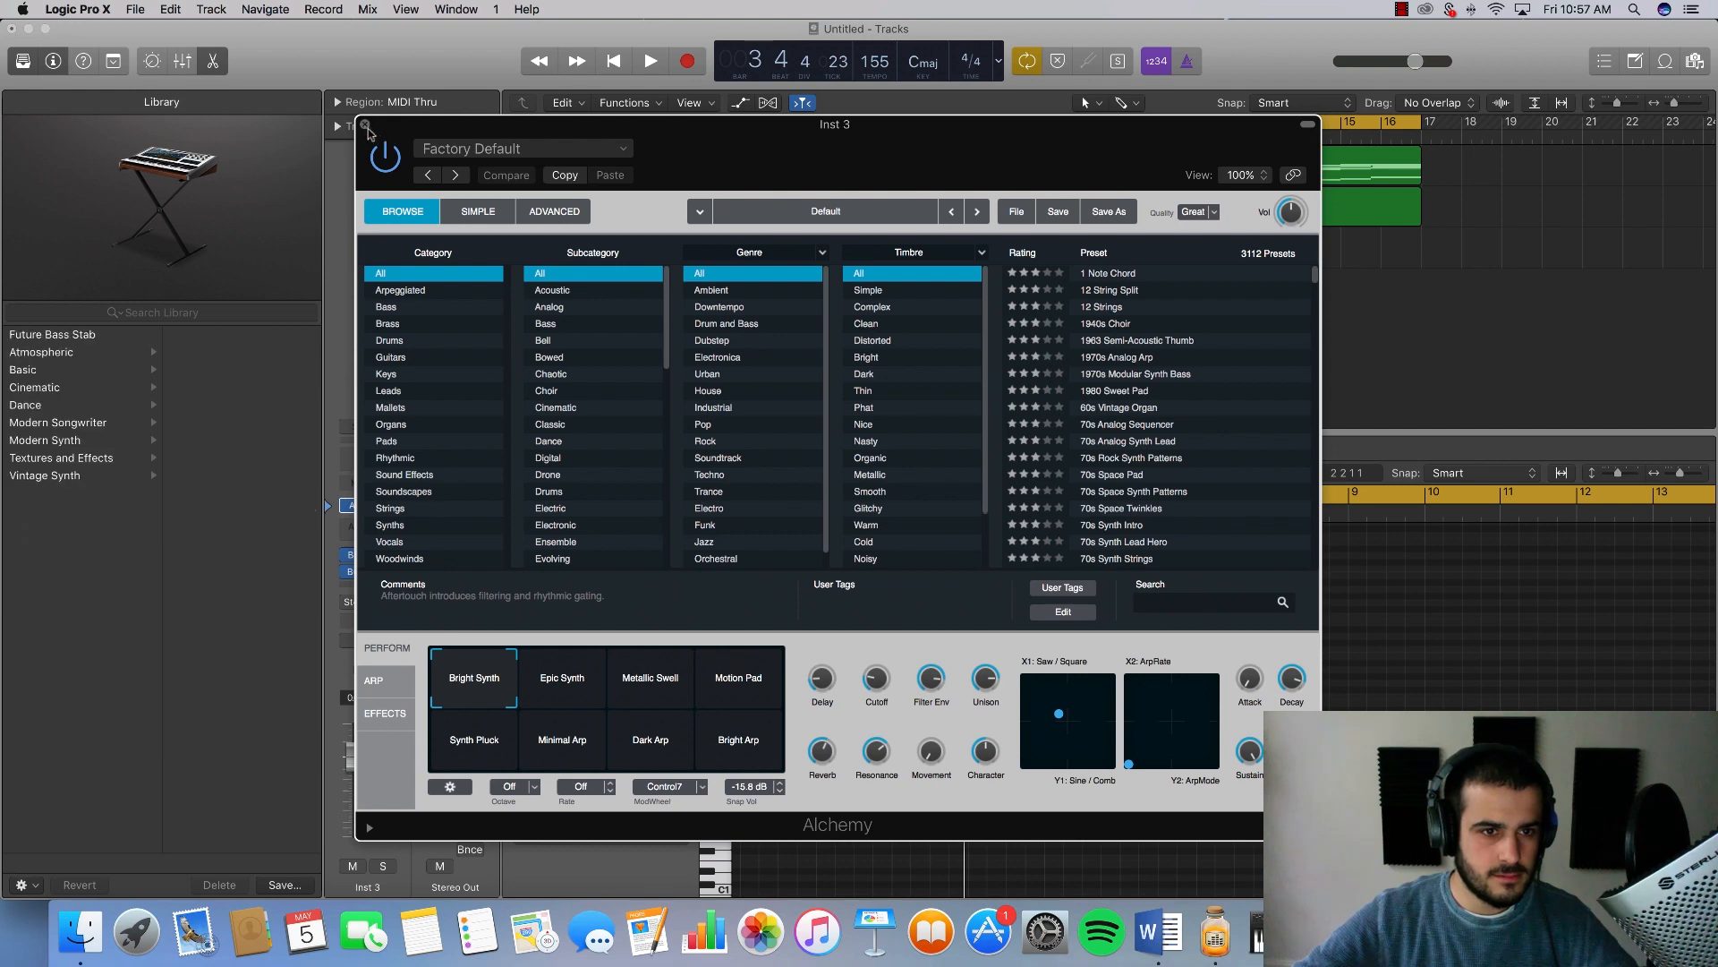
key(super+w)
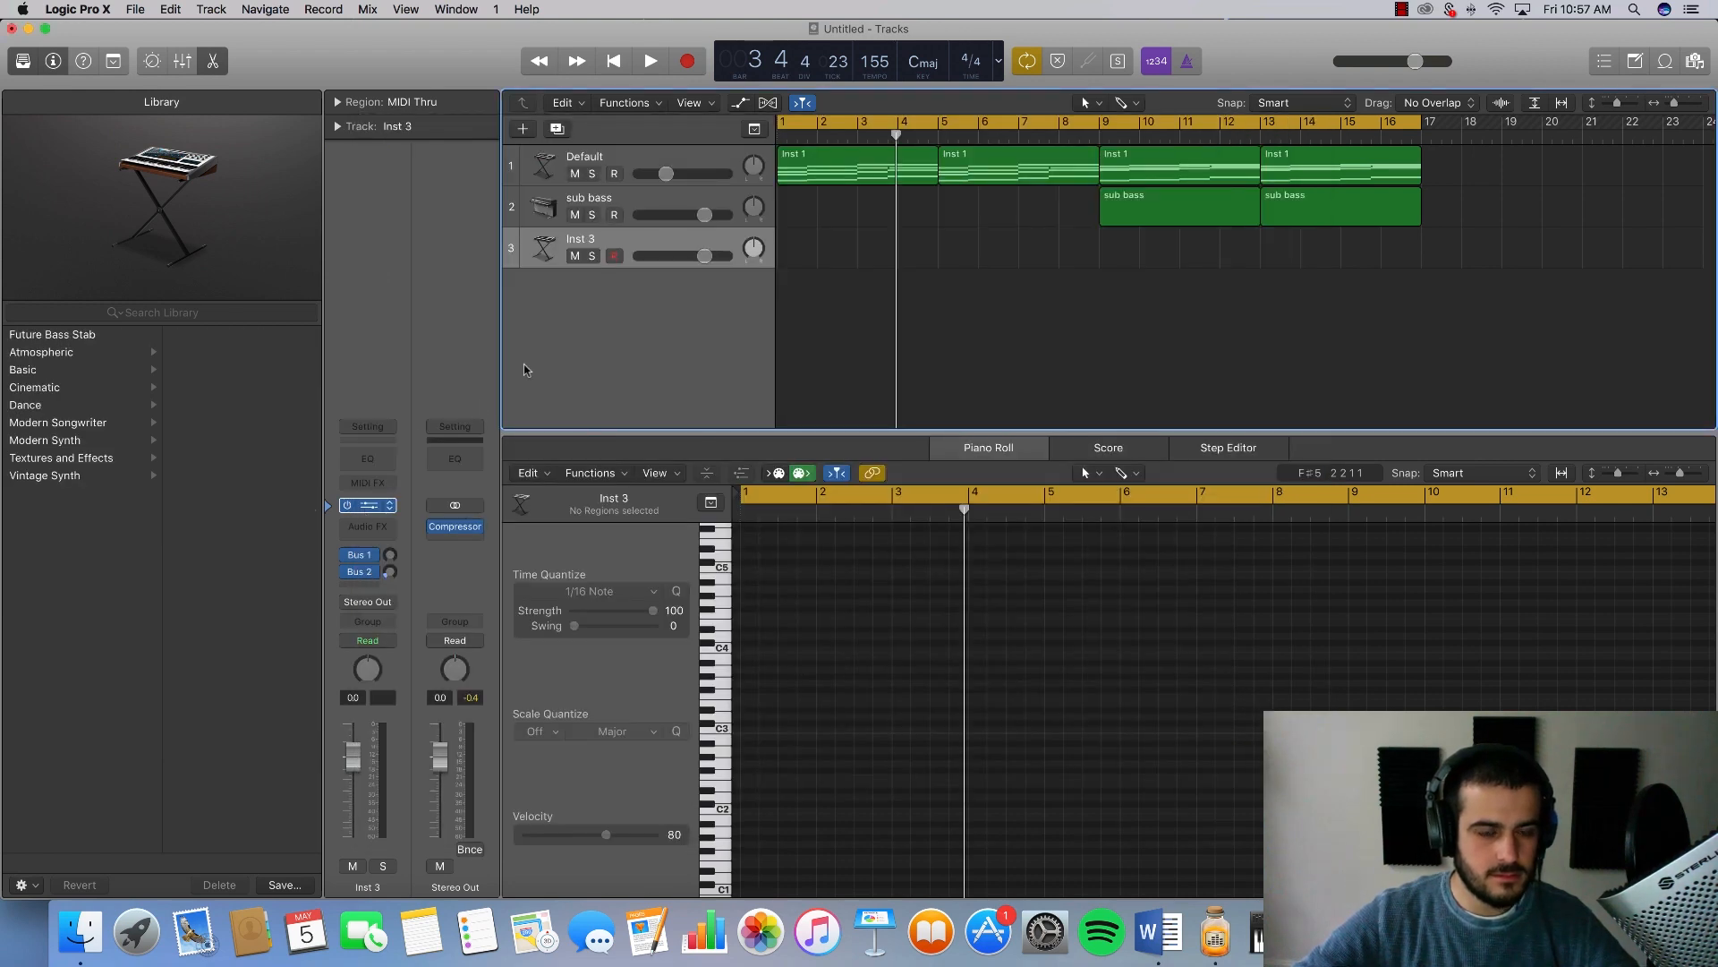
key(v)
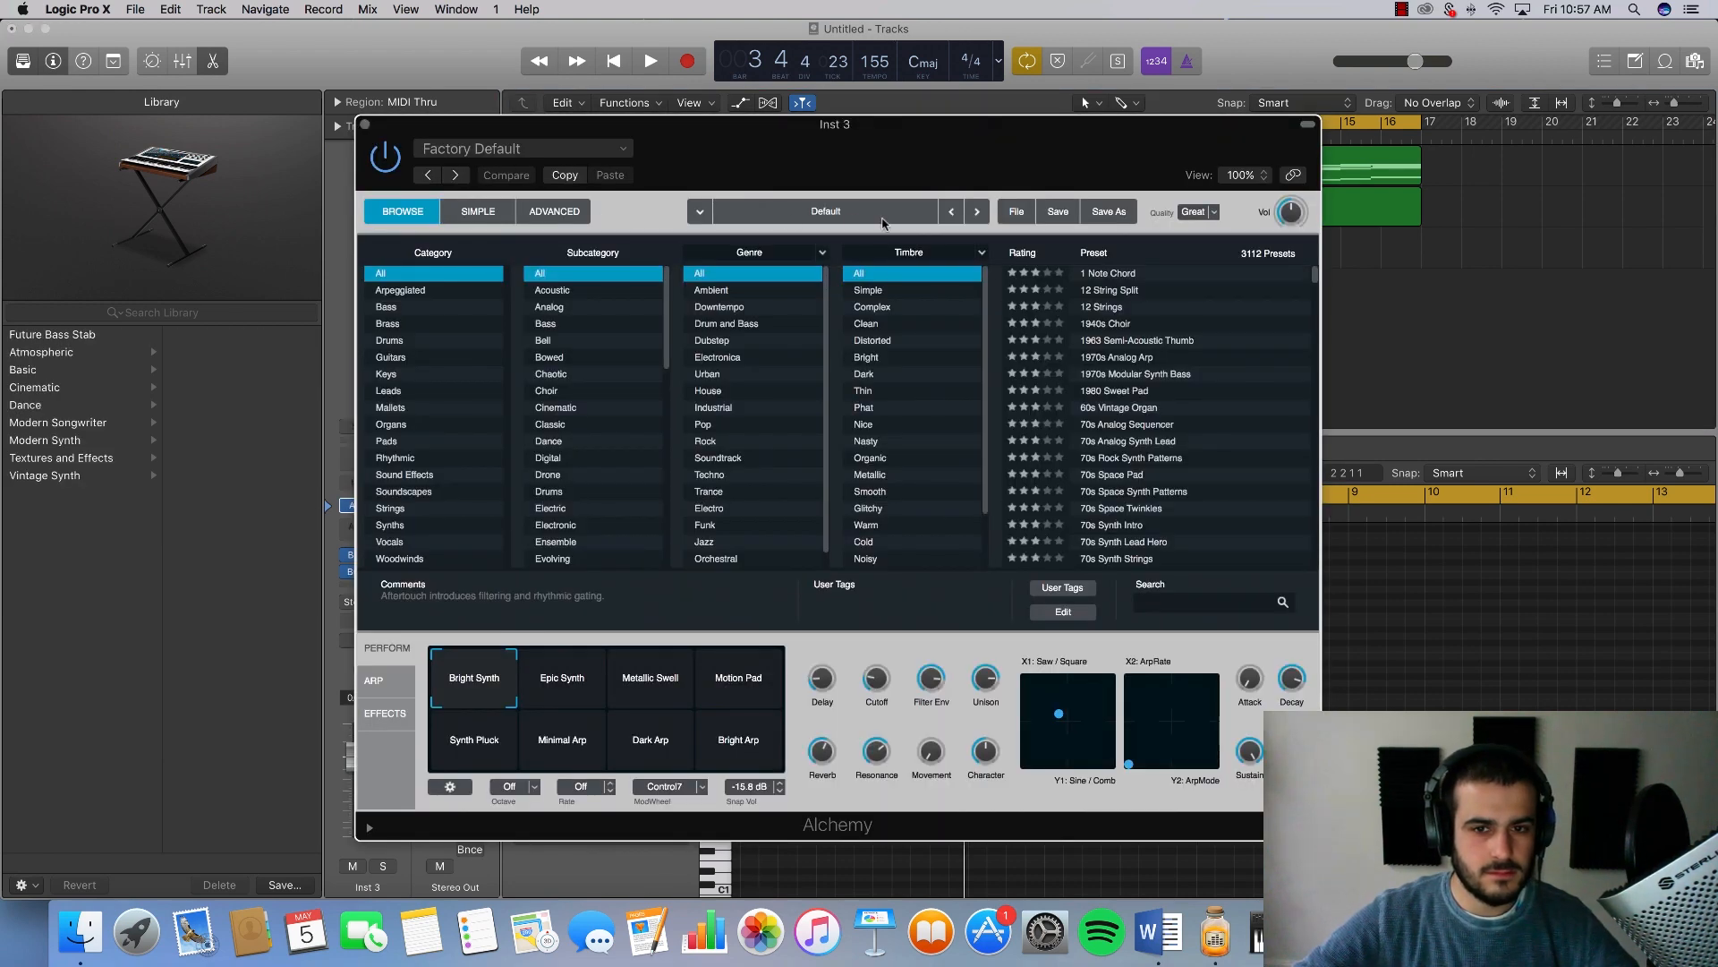
Step: Show Alchemy's advanced view and initialize the preset to a blank patch
click(555, 212)
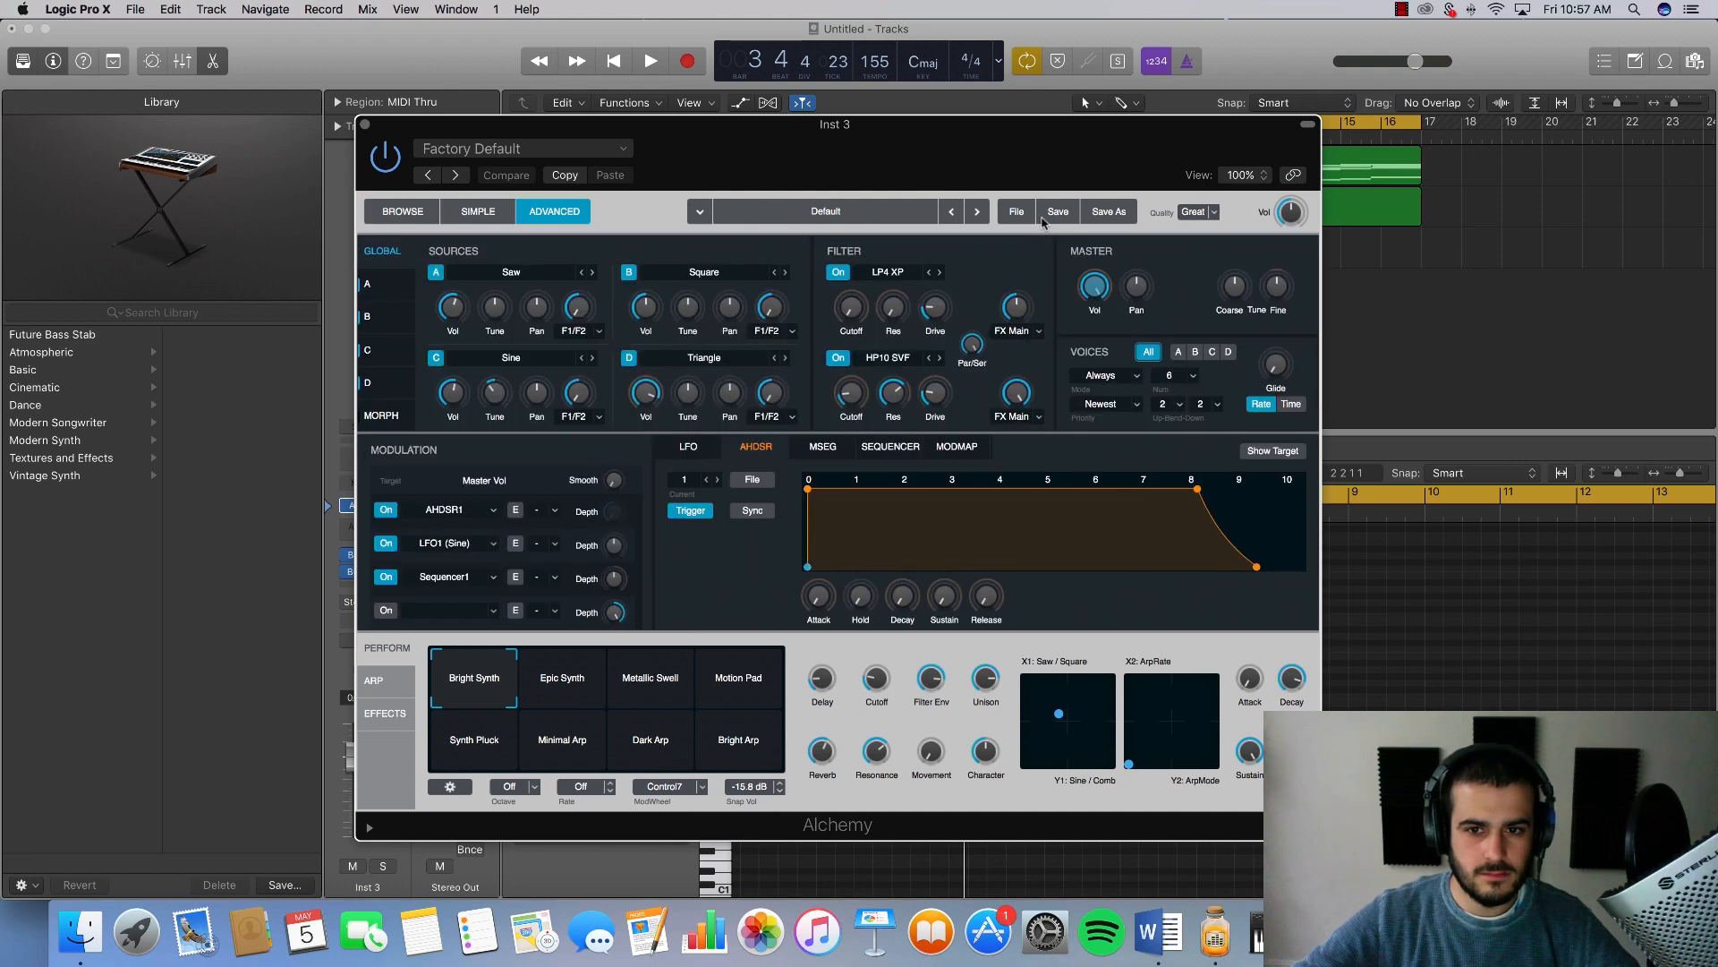
click(1012, 221)
click(1018, 265)
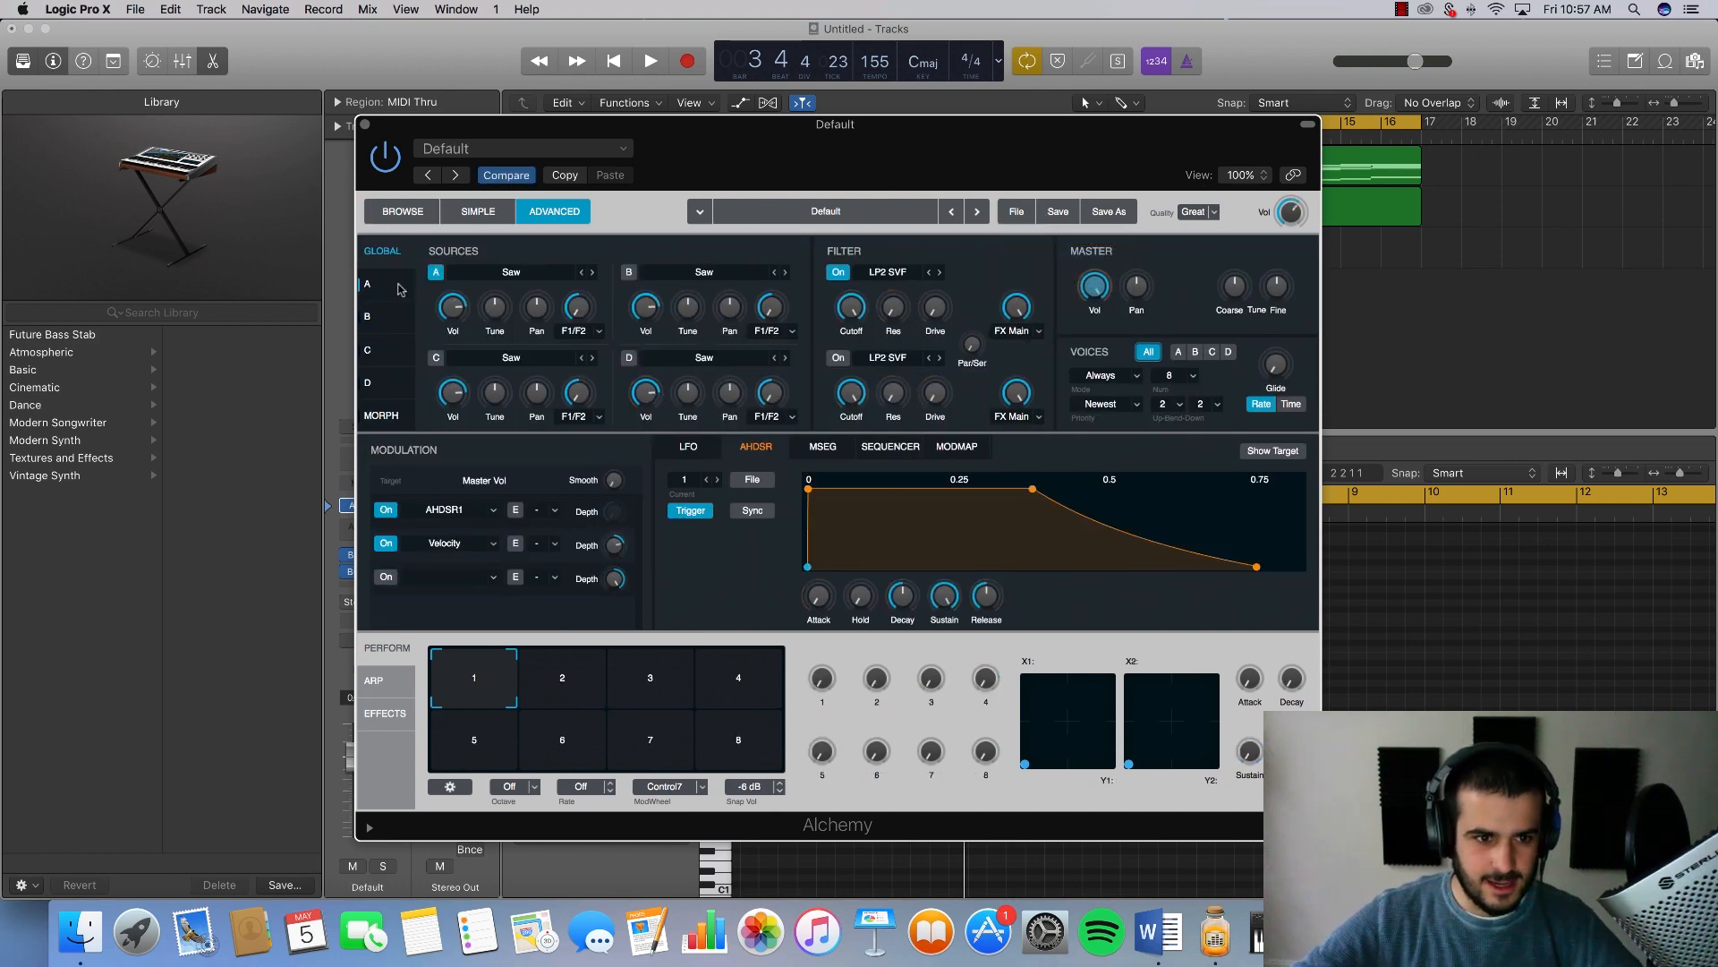
Step: Load the basic Sine VA waveform into source A
click(436, 273)
drag(454, 337, 452, 330)
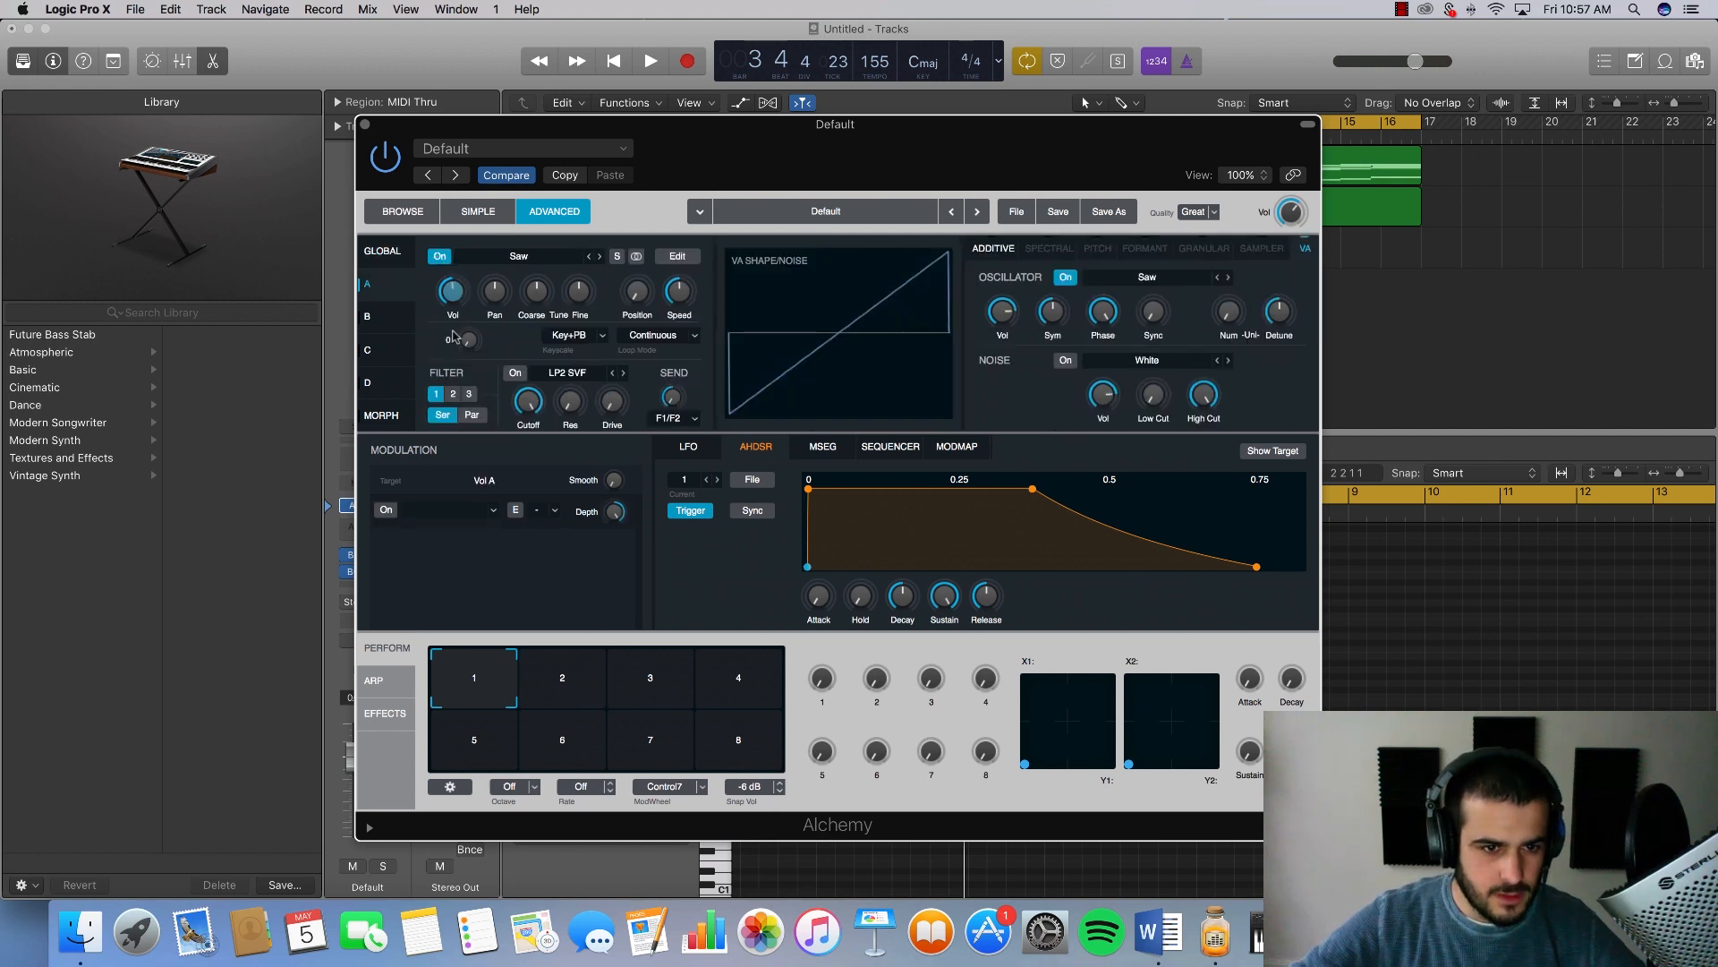
click(518, 259)
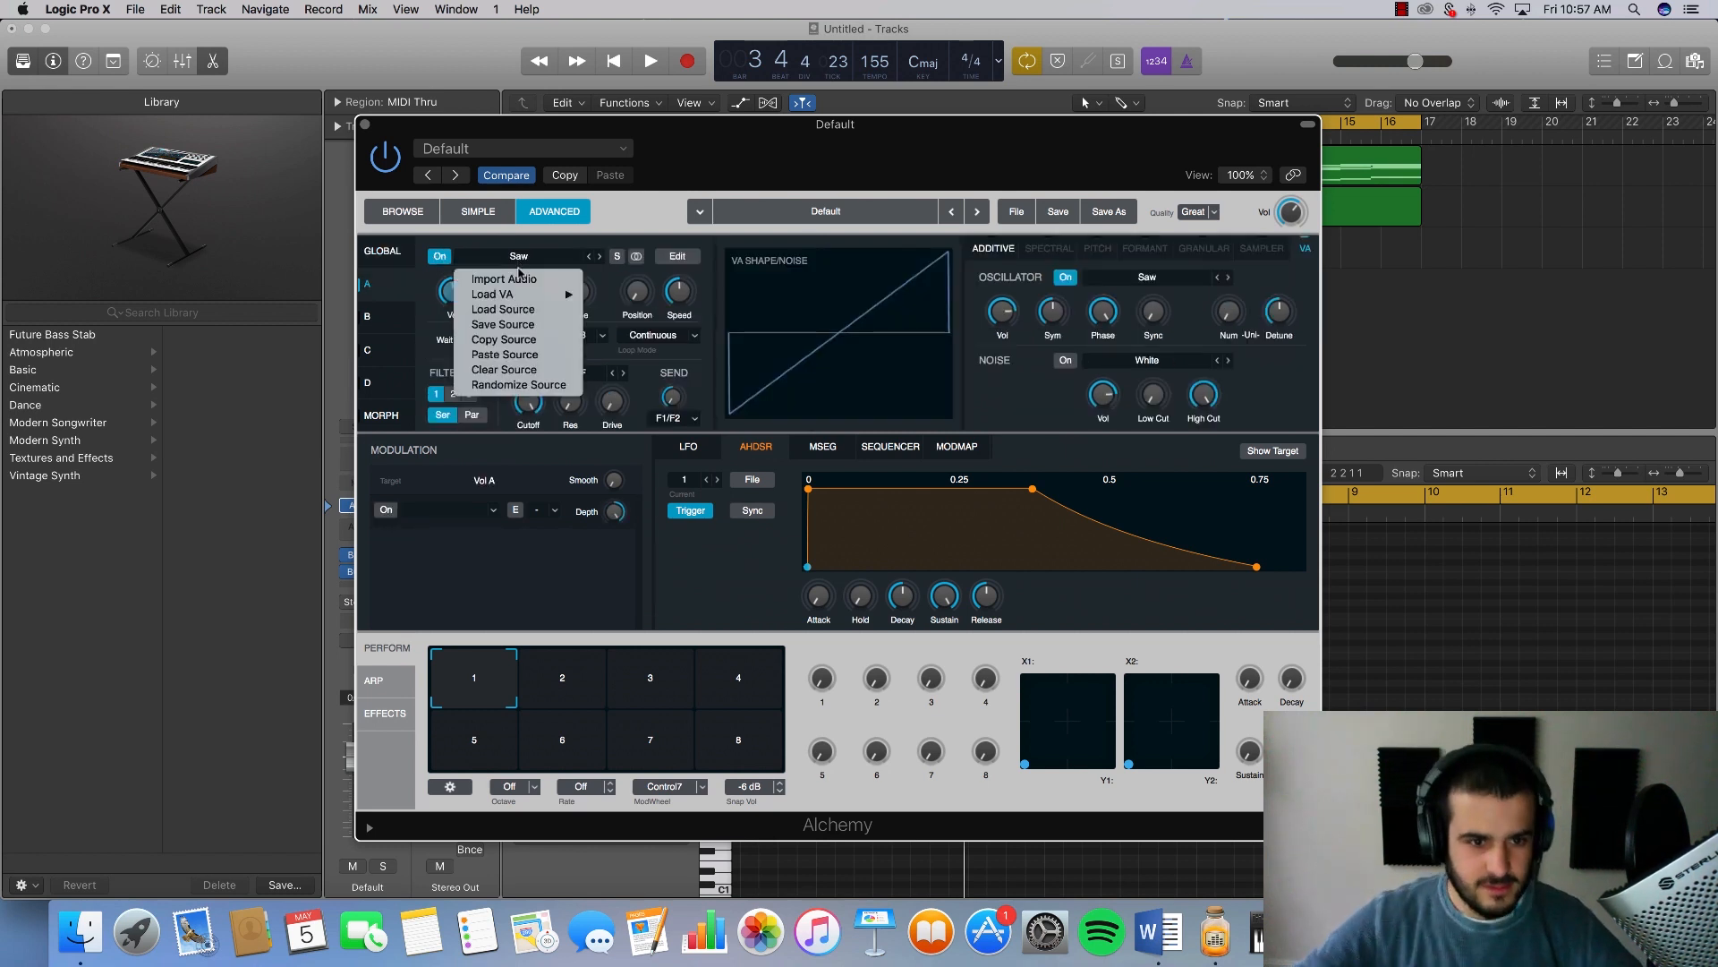
mouse_move(516, 303)
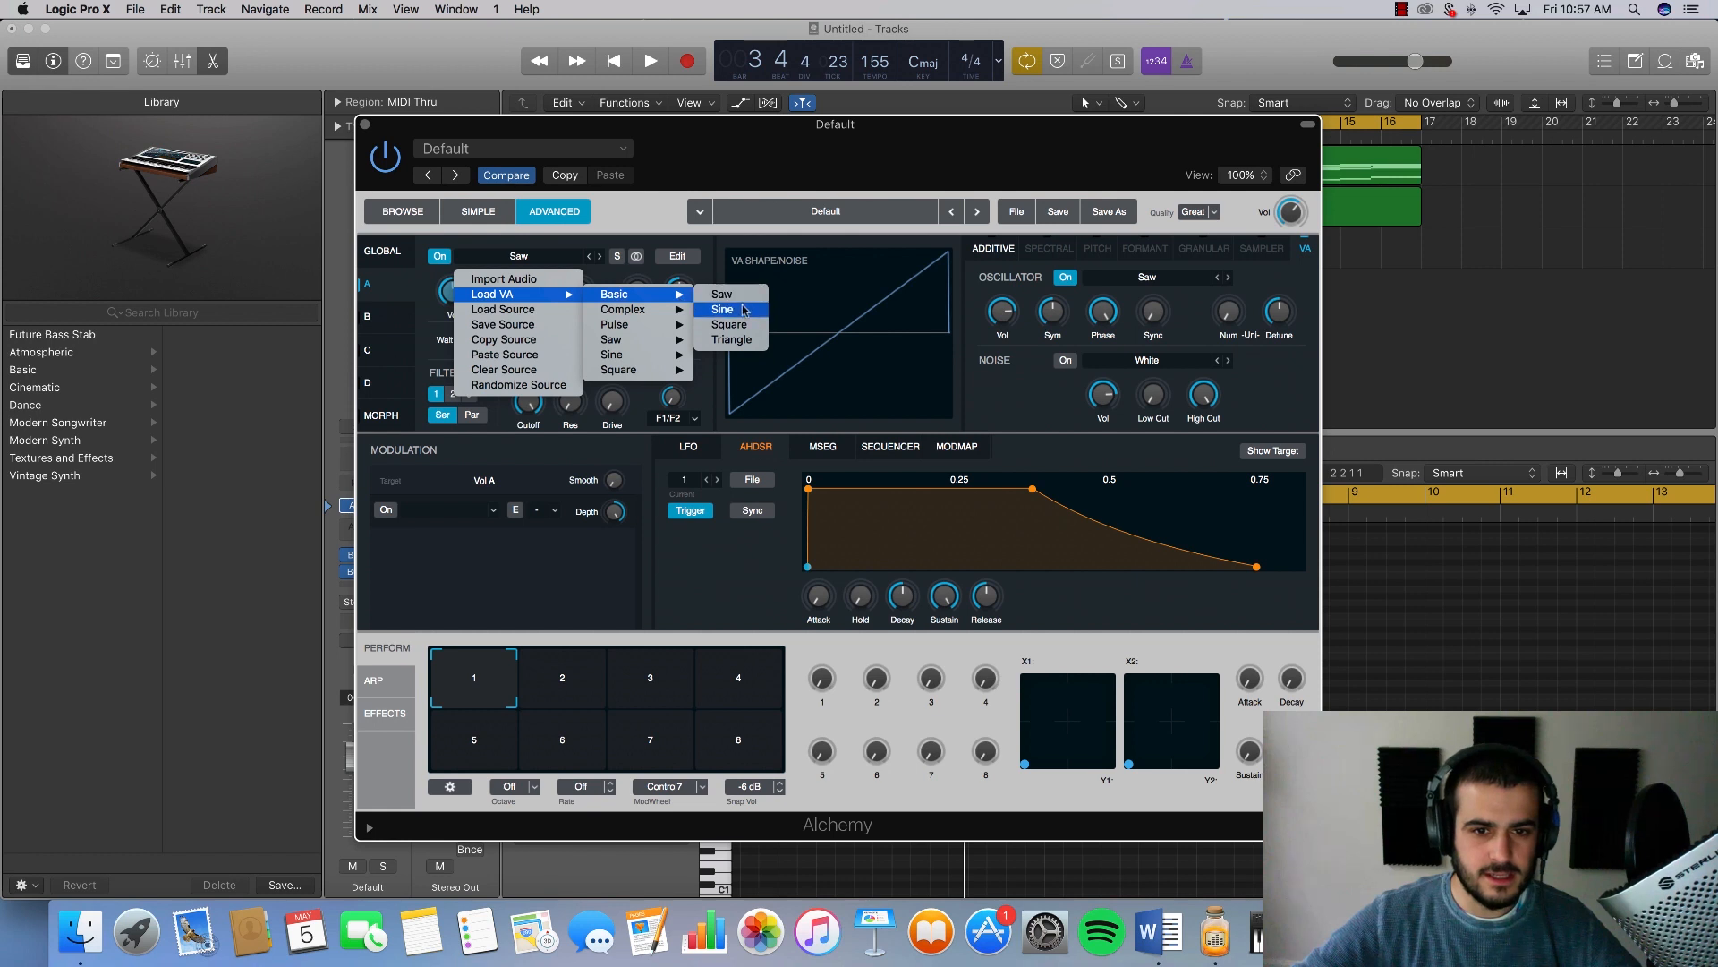
click(860, 259)
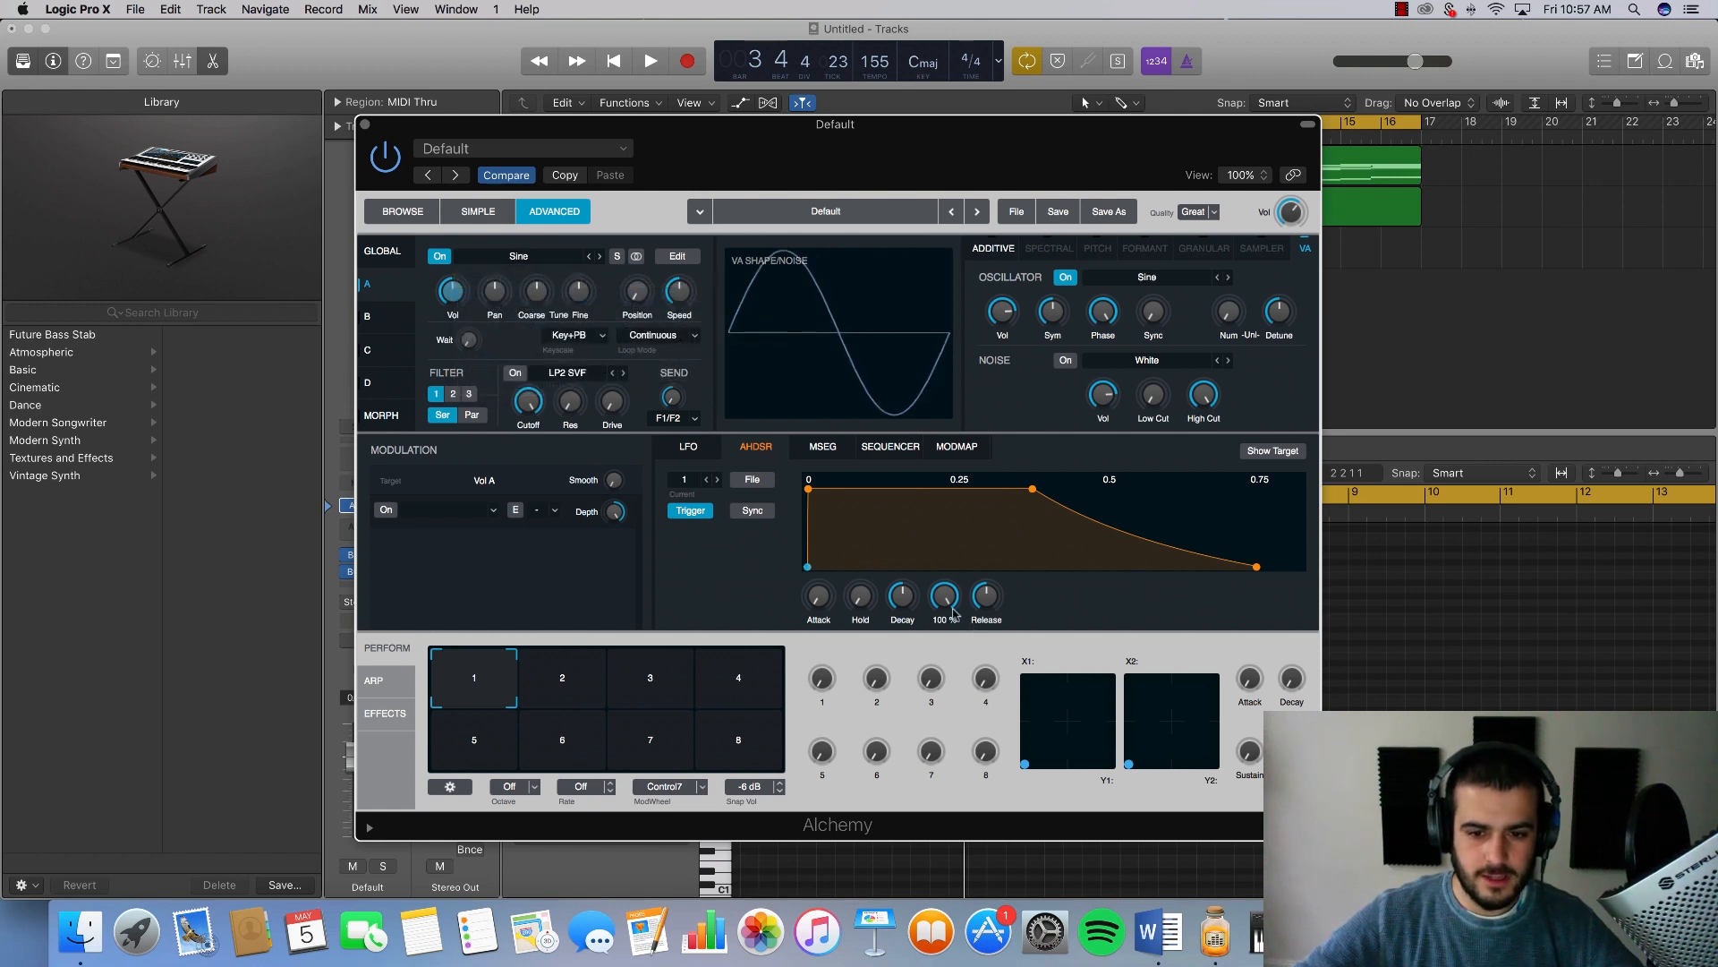
Step: Shape a plucky amplitude envelope with sustain at zero and decay at about 0.12 s, and close the synth window
drag(955, 614, 950, 698)
drag(899, 603, 894, 612)
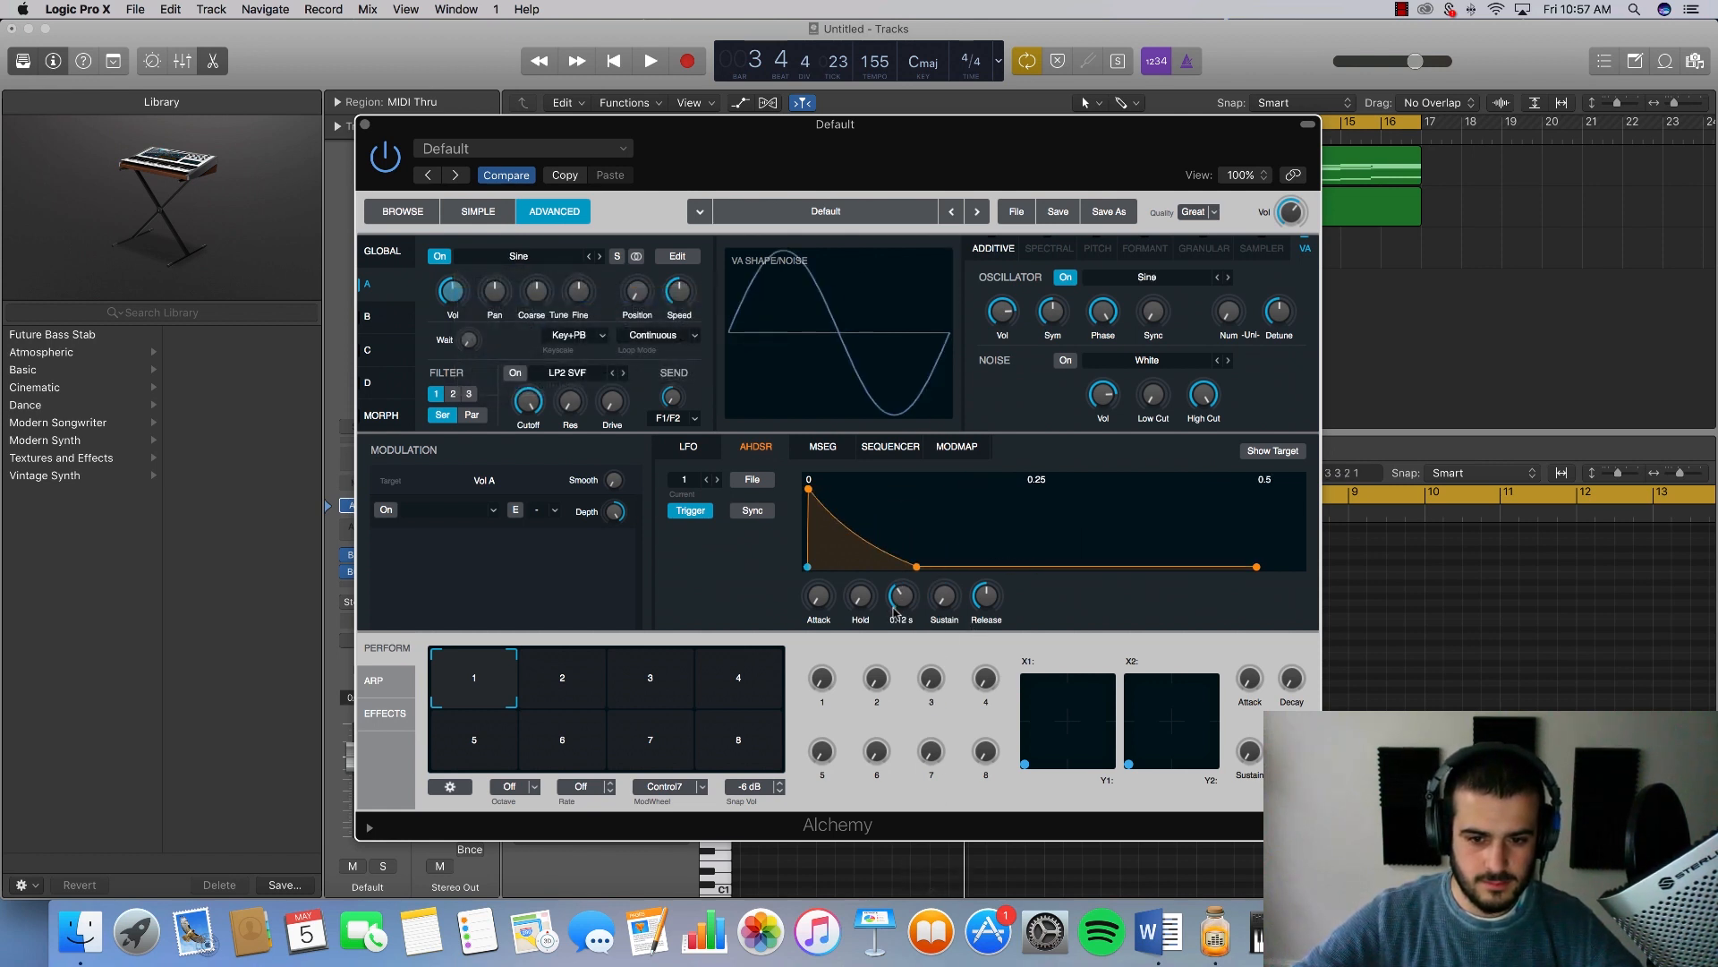
click(366, 125)
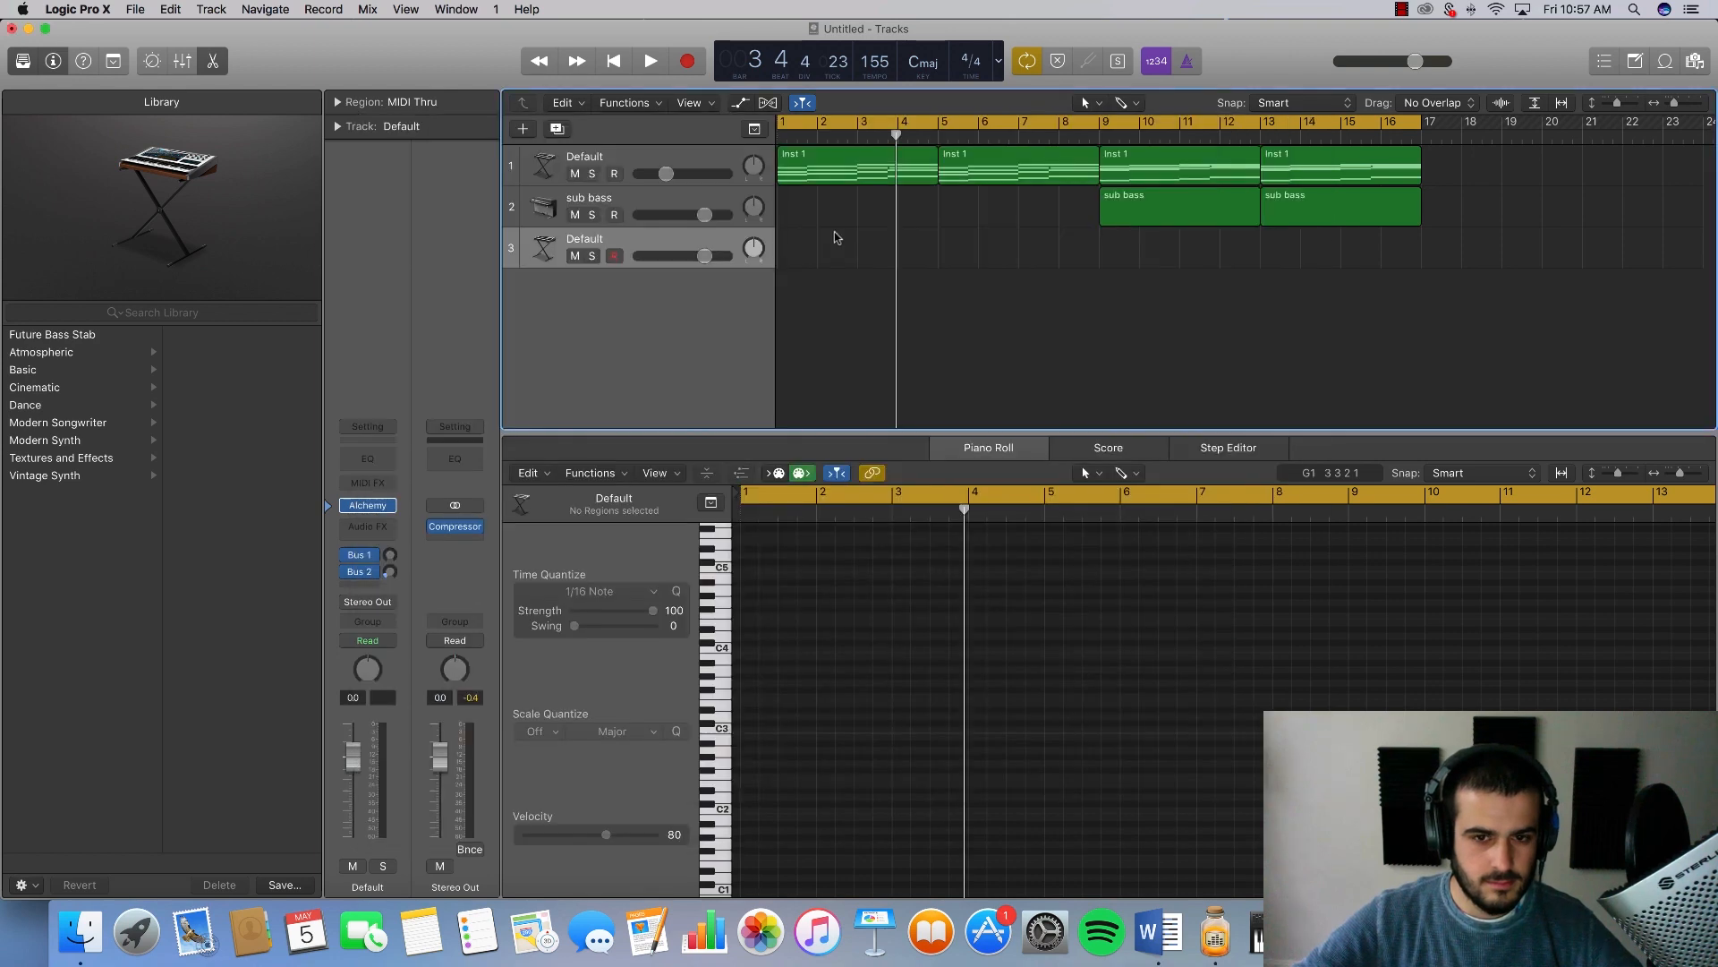
Step: Create an empty region from bar 1 to bar 5 on the third track and lower the track's volume to -8.8 dB
super+click(815, 243)
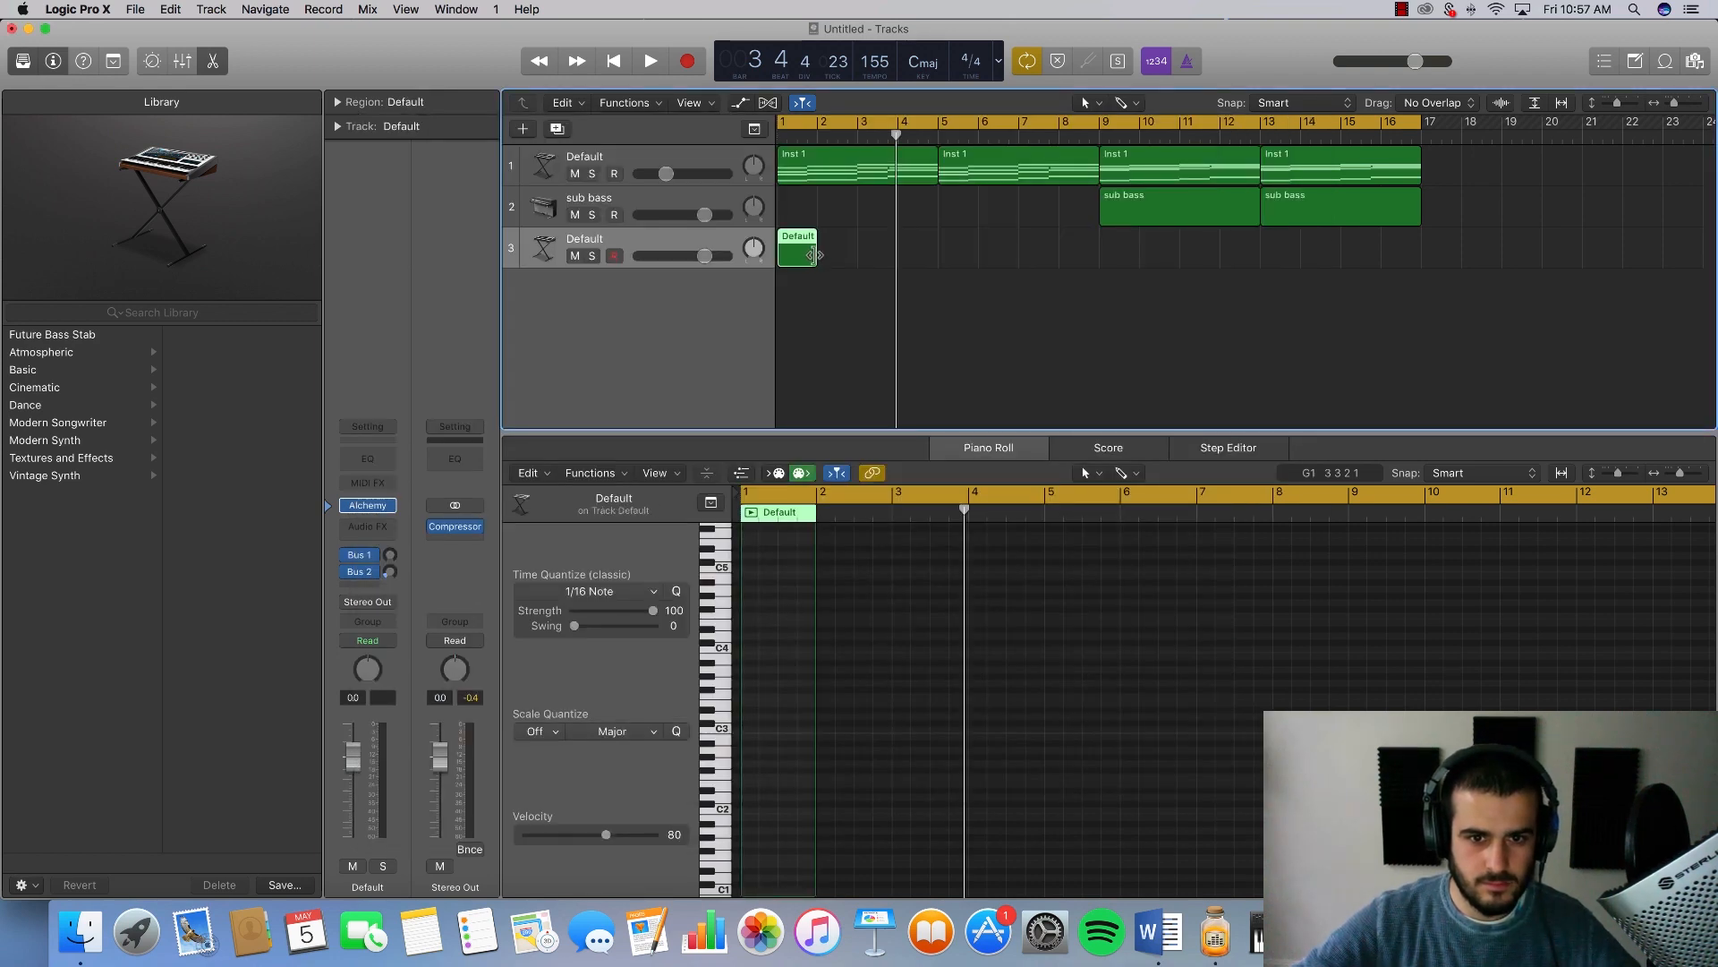
drag(812, 255, 937, 256)
key(space)
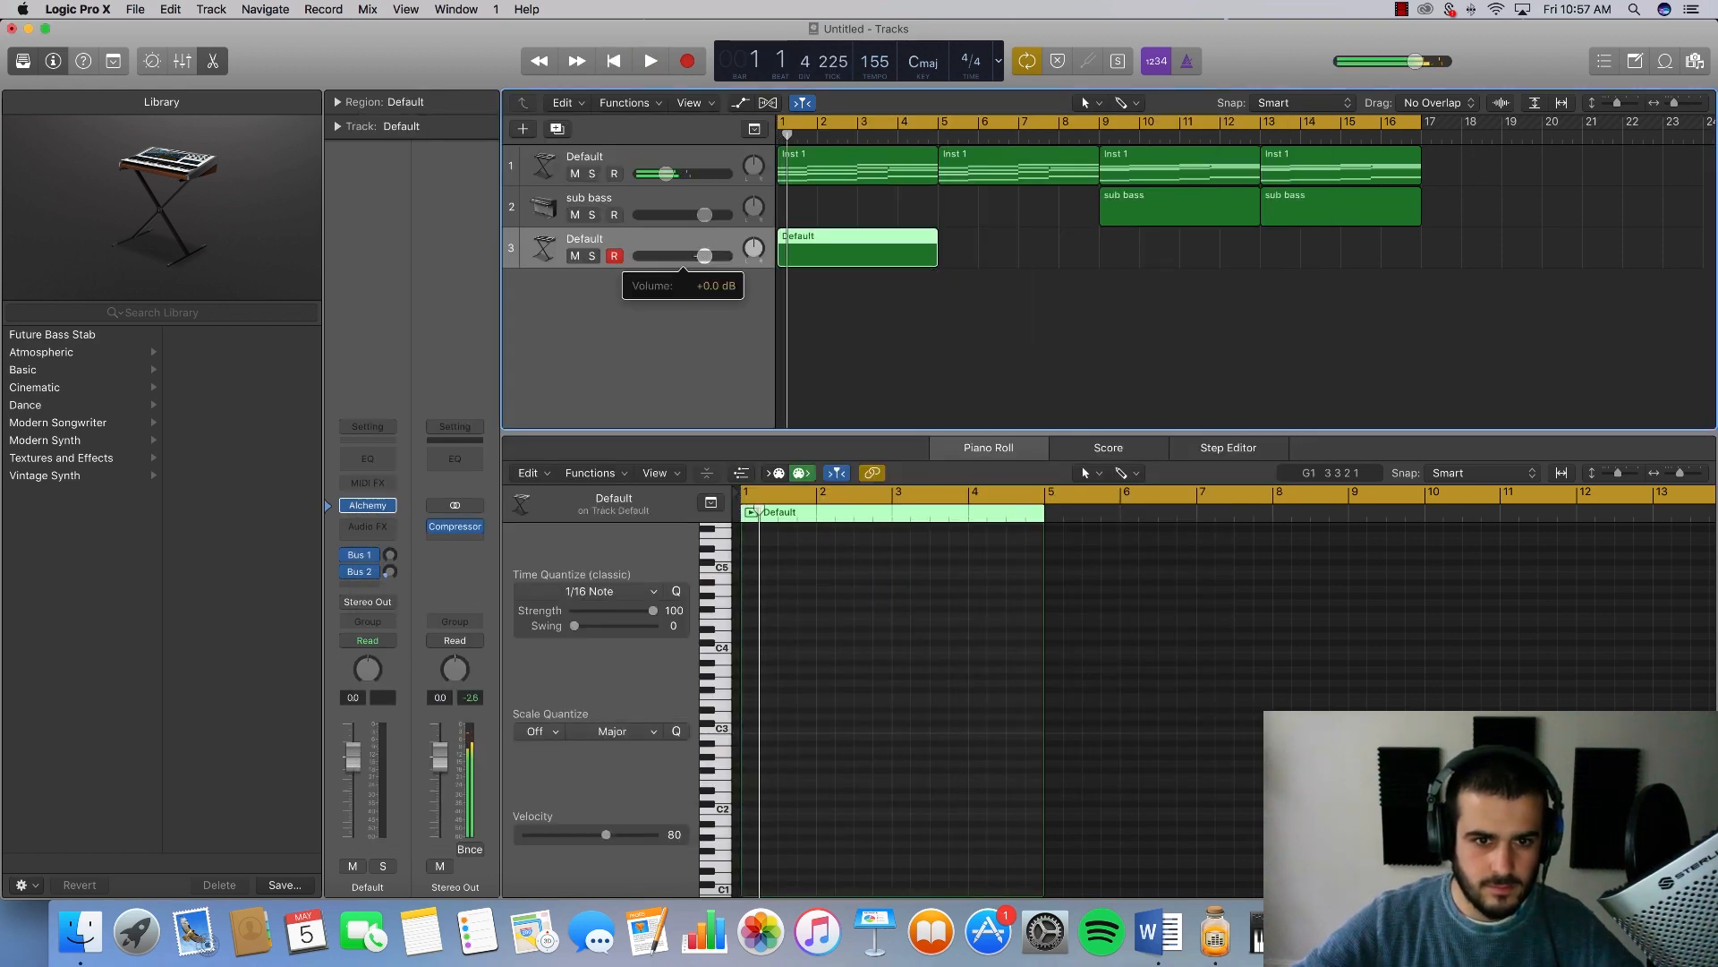
drag(704, 256, 676, 256)
Step: Enter a short G4 note at the start of the new region and audition it
key(super+Right)
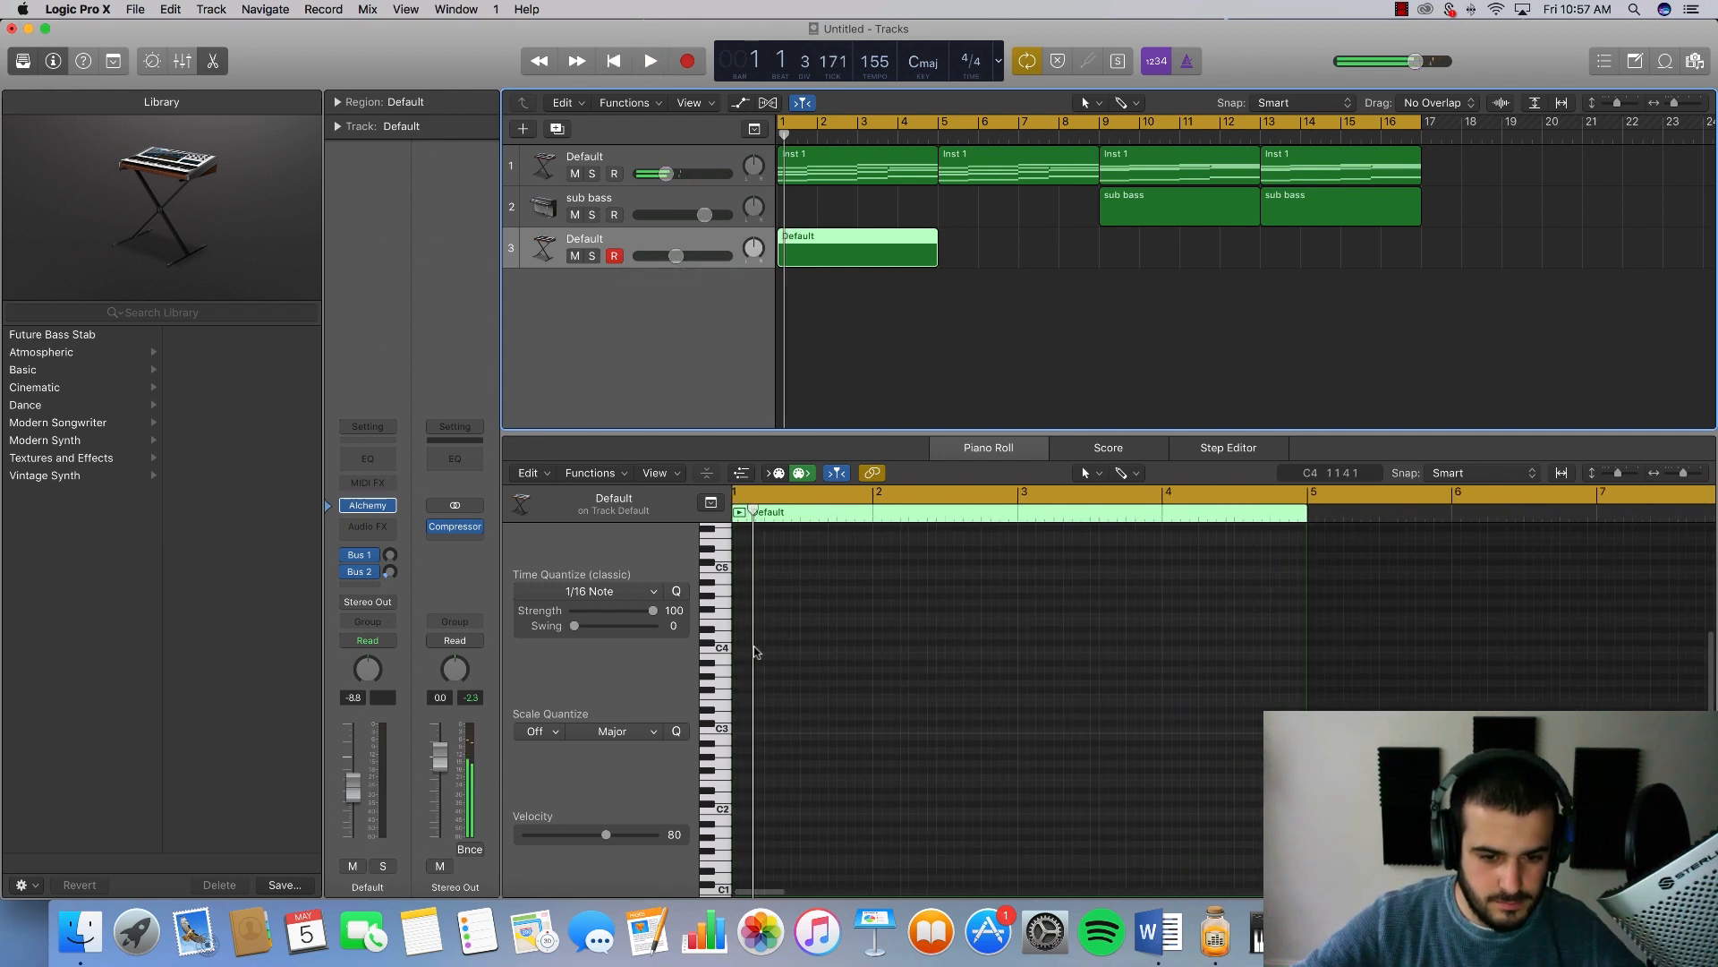
super+click(748, 703)
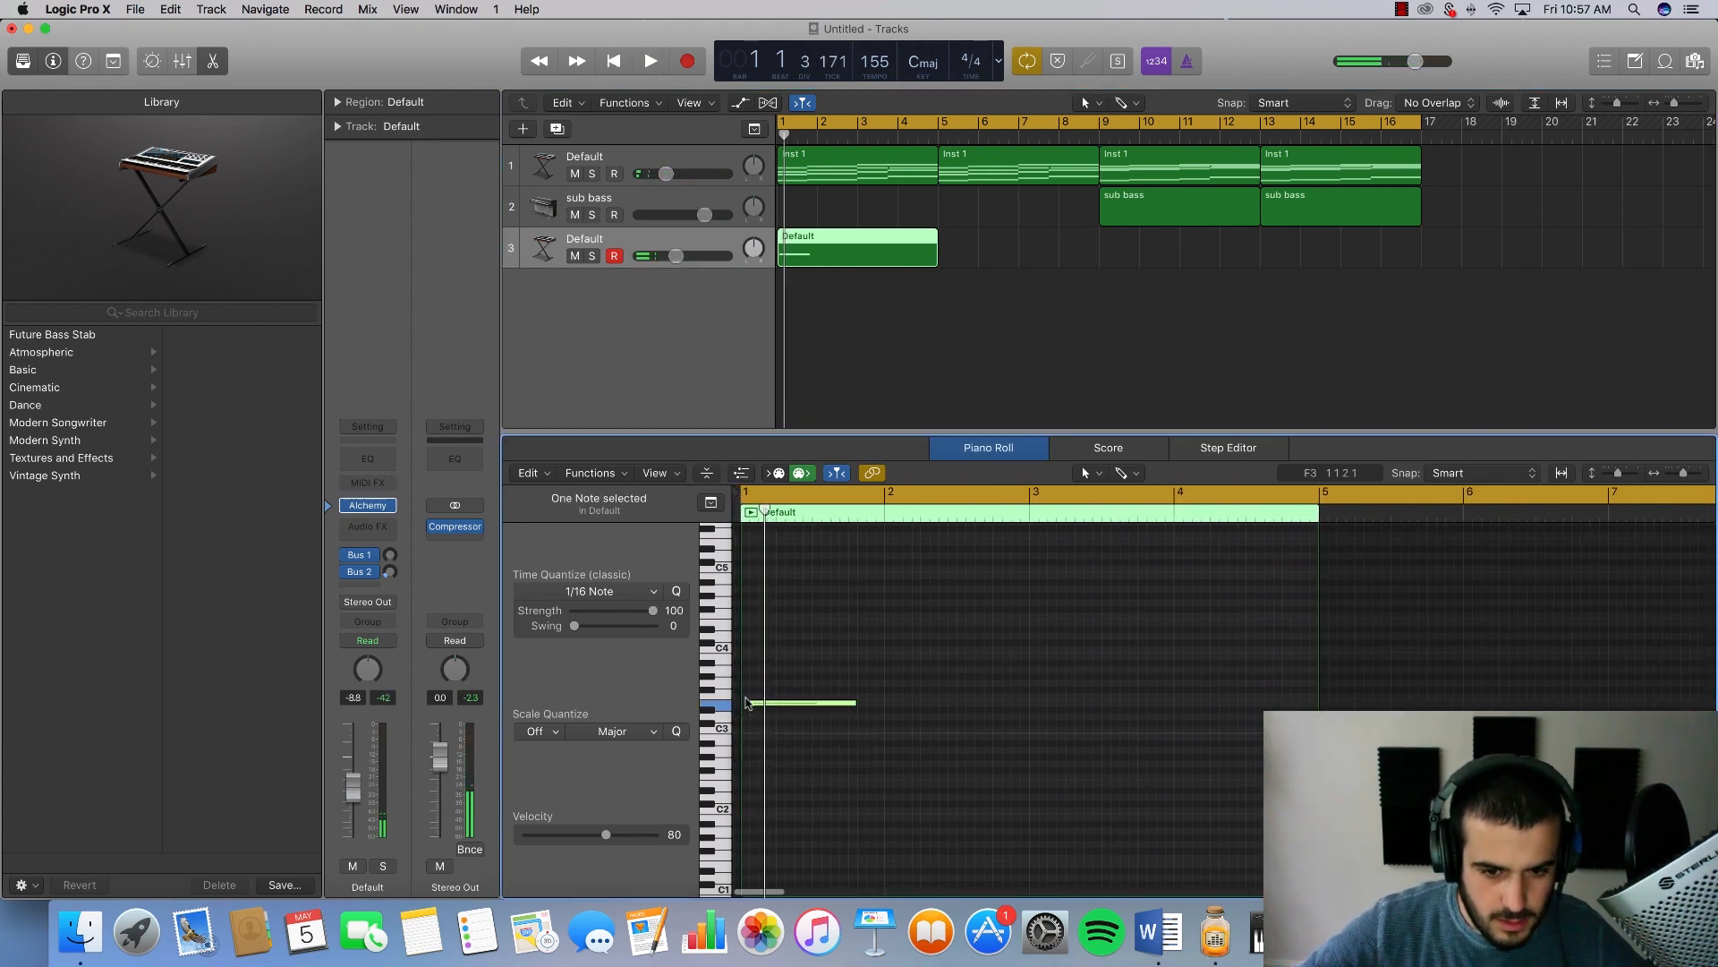
key(Delete)
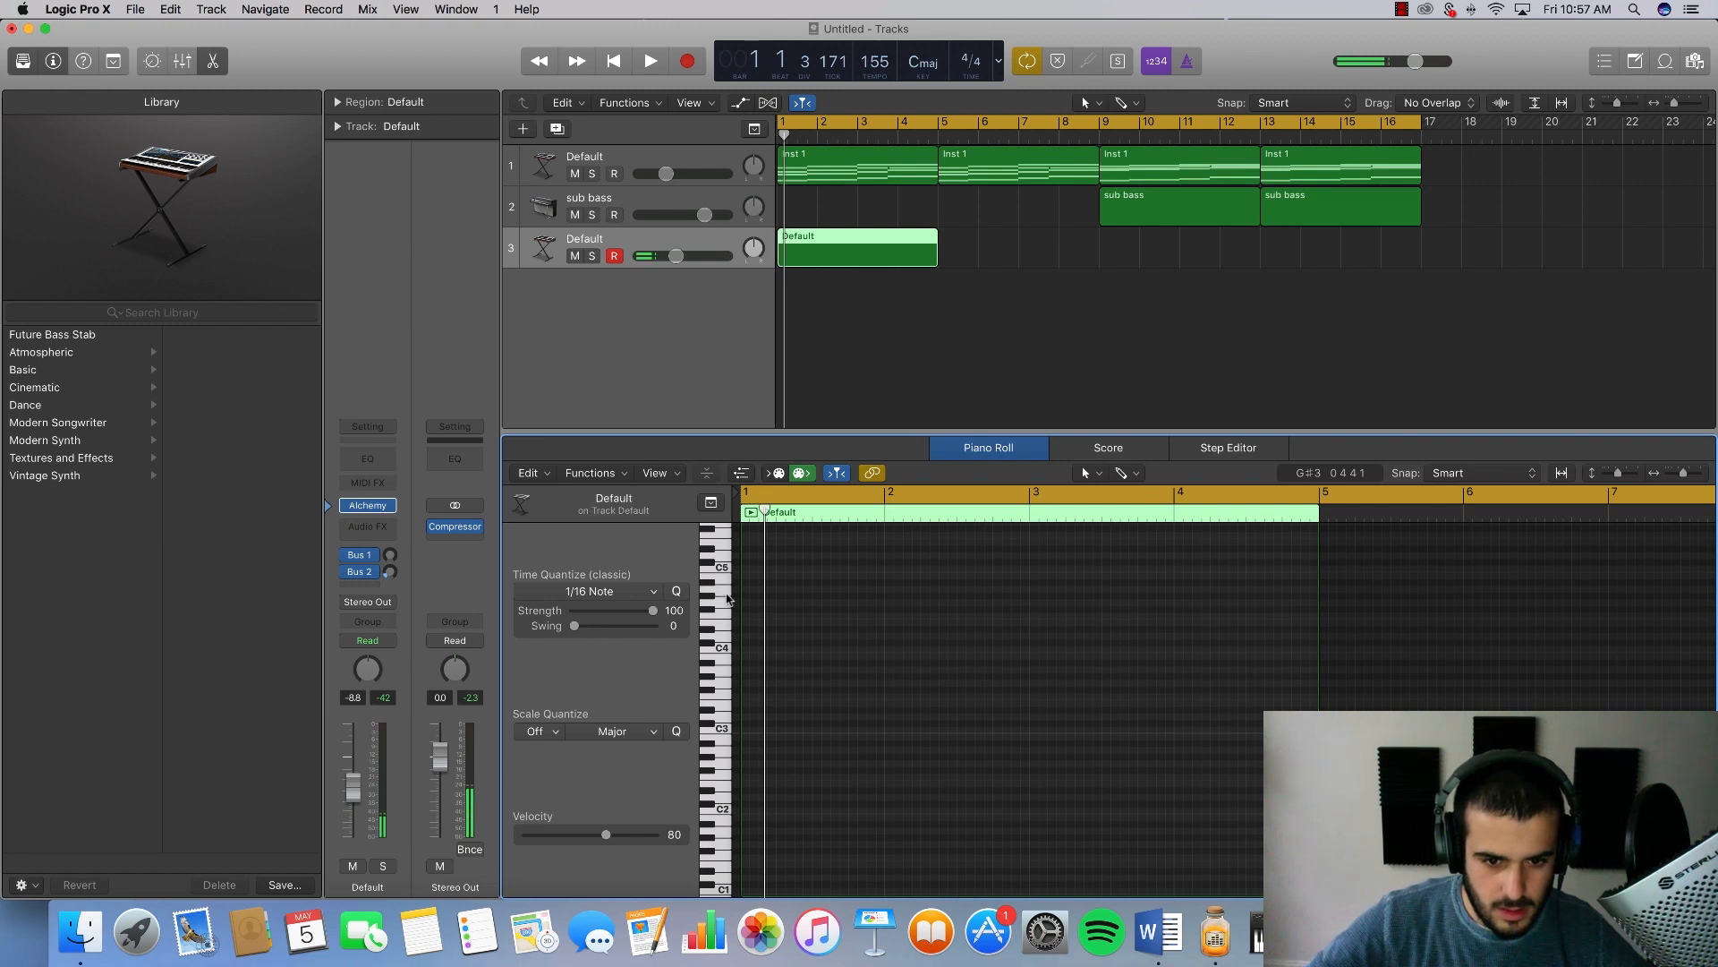
scroll(720, 609, up, 1)
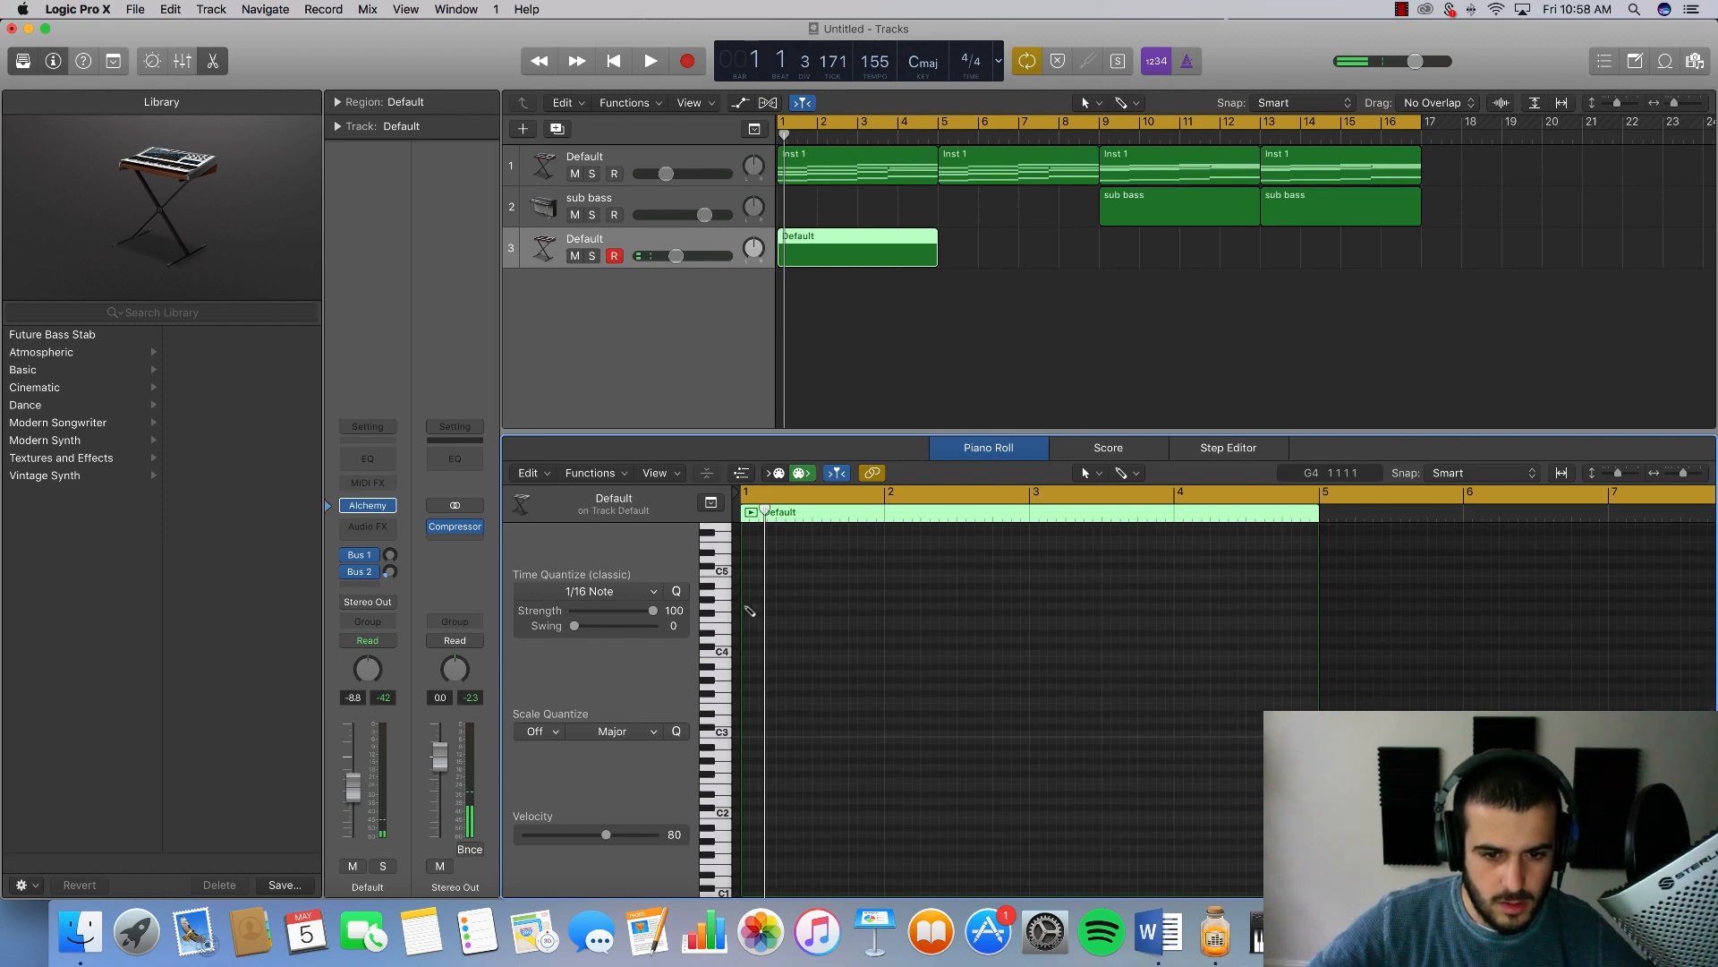
mouse_move(750, 609)
mouse_down()
mouse_move(780, 607)
mouse_move(748, 608)
mouse_up()
scroll(748, 606, up, 10)
key(space)
key(space)
Step: Raise the third track's volume to 6.0 dB, solo the track and audition it
drag(677, 256, 728, 256)
key(space)
key(space)
click(592, 256)
key(space)
key(space)
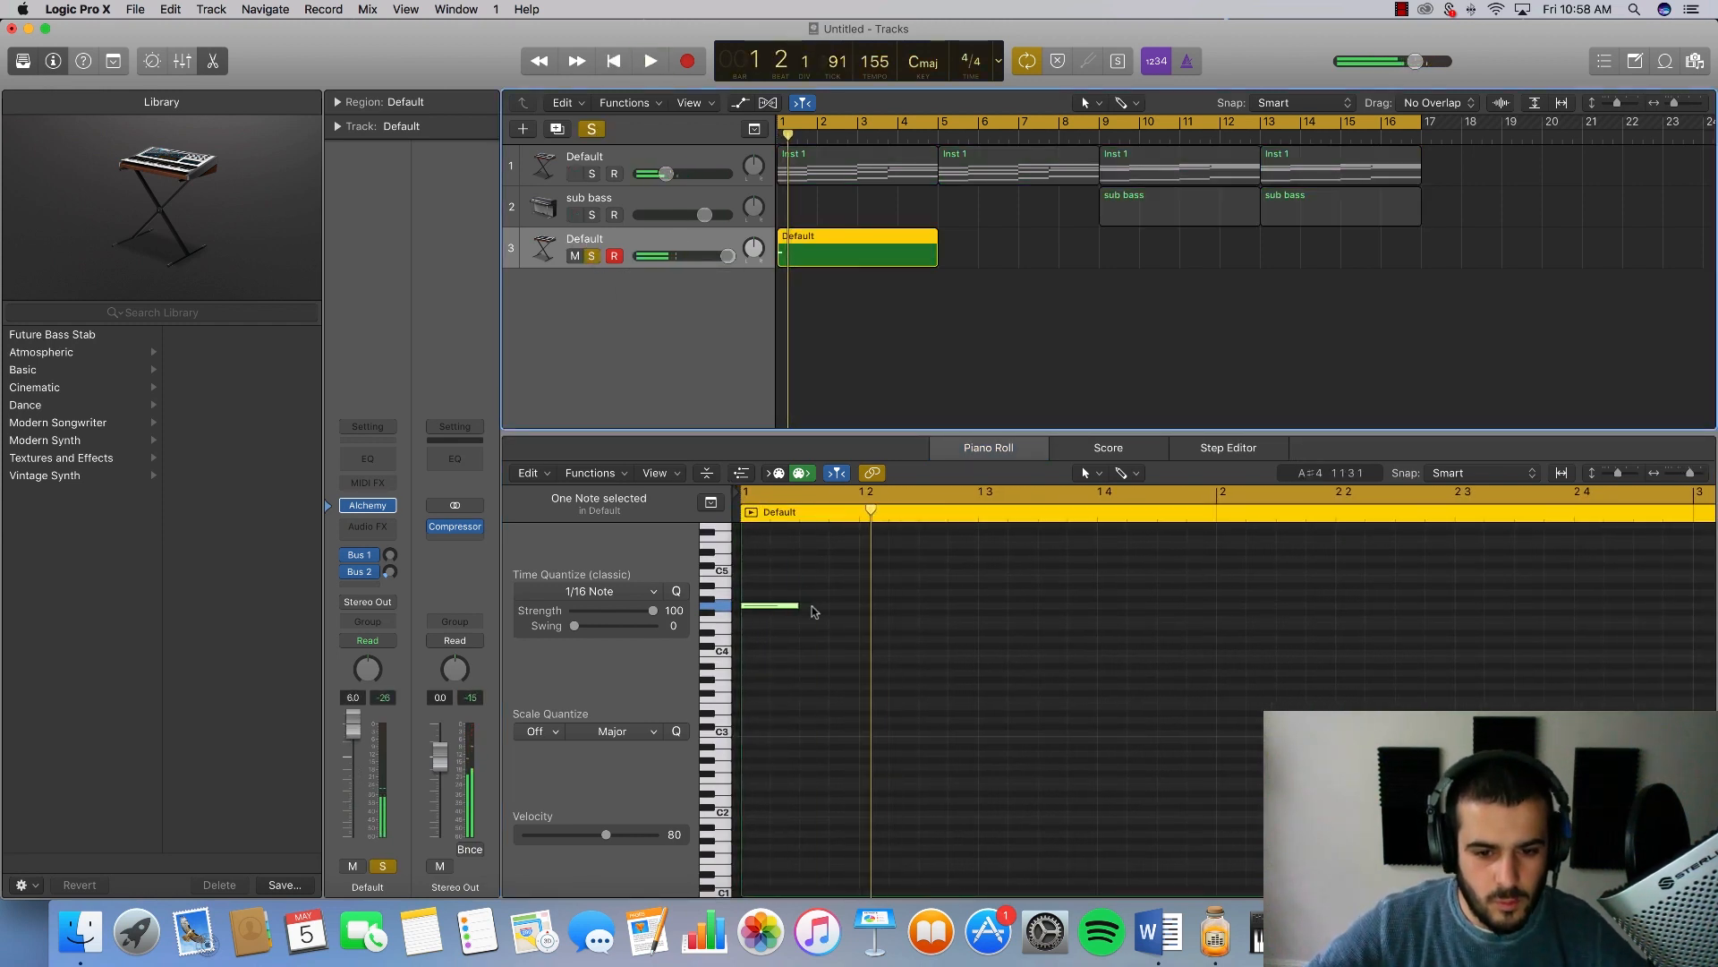
Step: Add a short C4 note on beat 2 and repeat the two-note pattern on beats 3 and 4 of bar 1
super+click(871, 658)
drag(874, 659, 876, 649)
key(space)
key(space)
drag(969, 703, 761, 574)
key(super+r)
key(space)
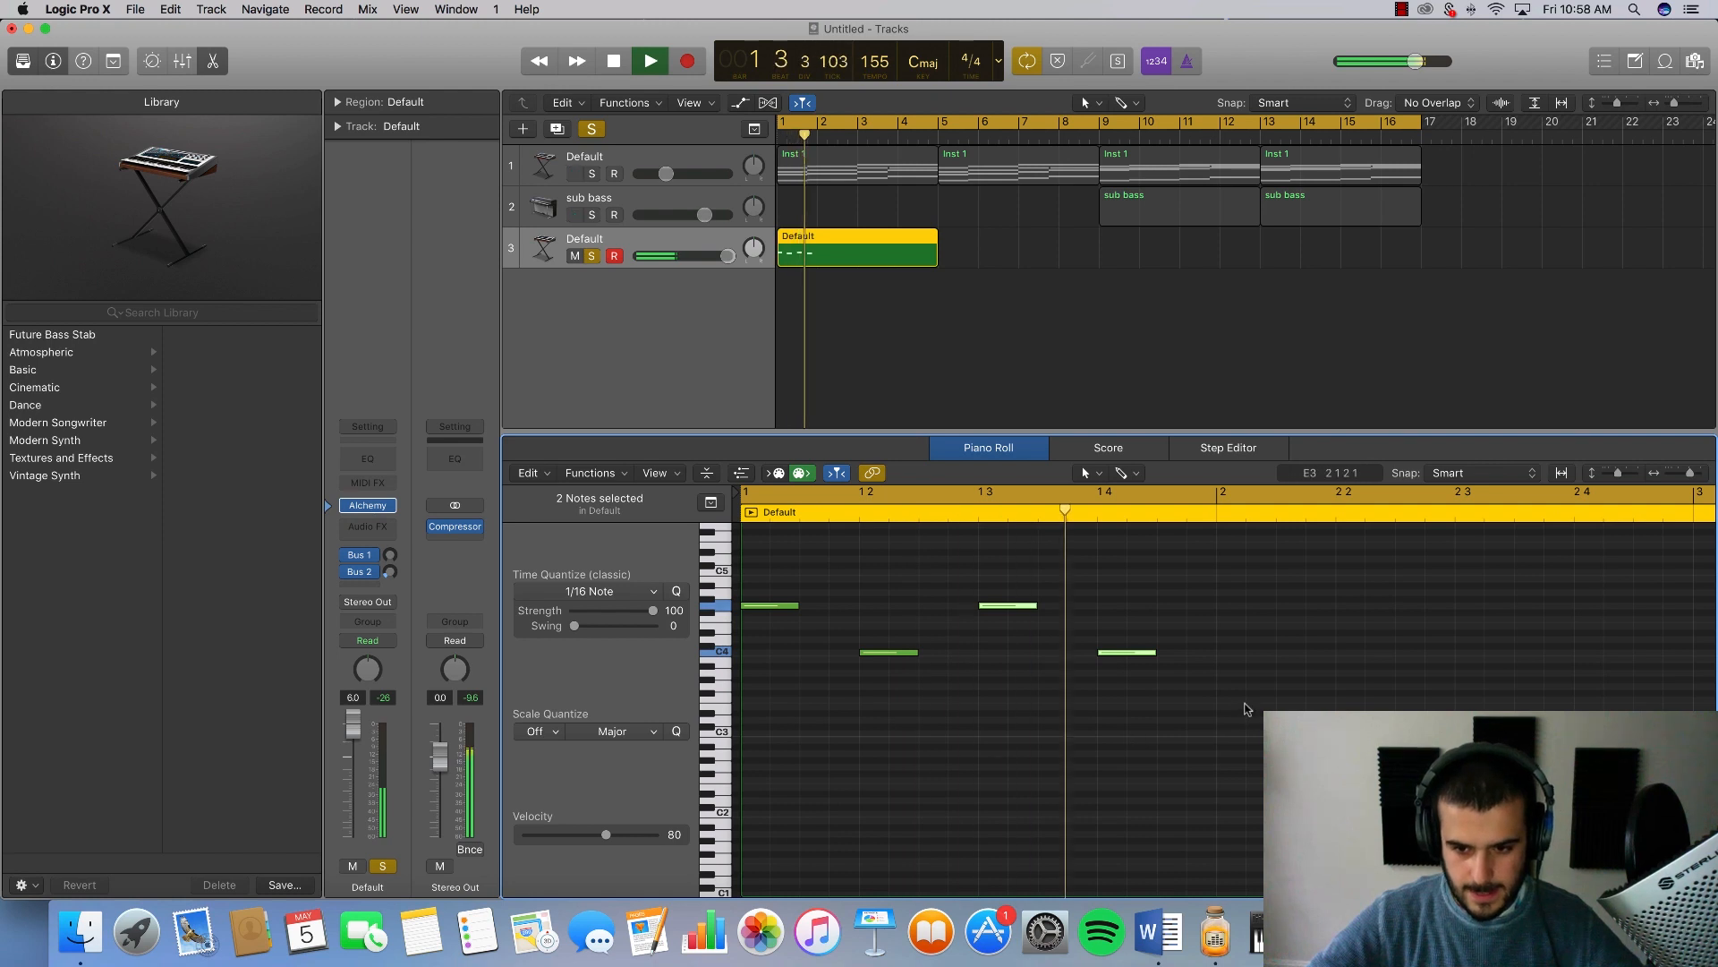
Step: Continue the melody in bar 2 with G4 on beat 1 and C4 on beat 2, and audition it
super+click(1226, 607)
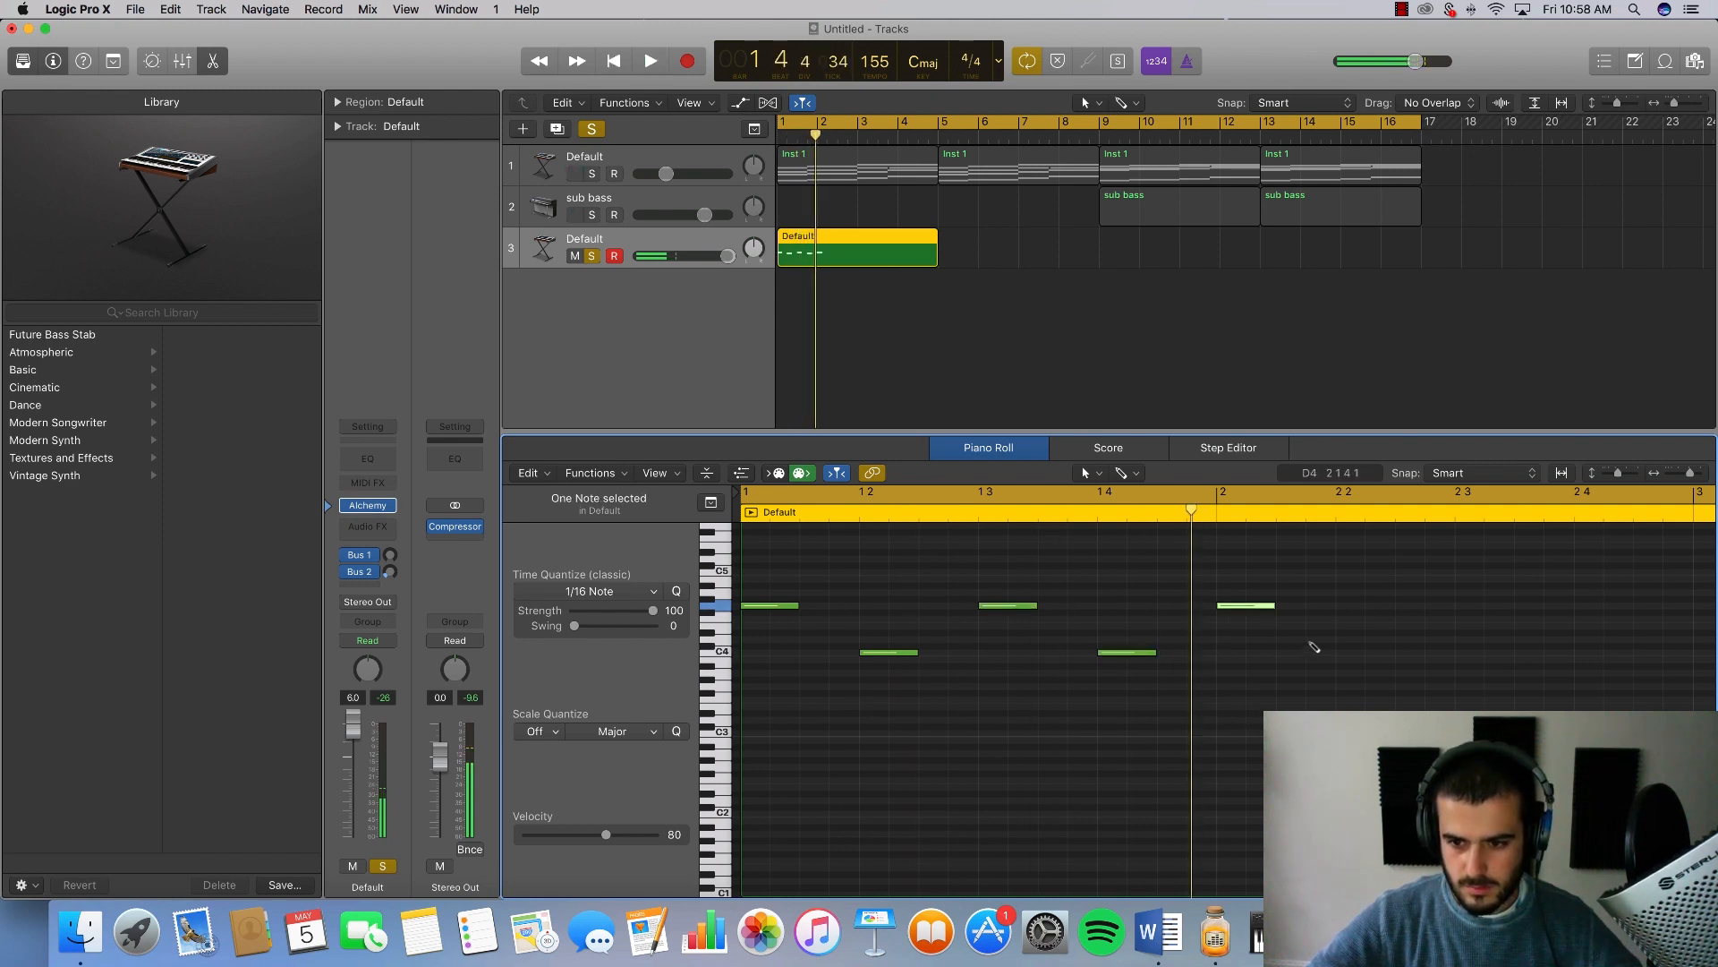
super+click(1345, 655)
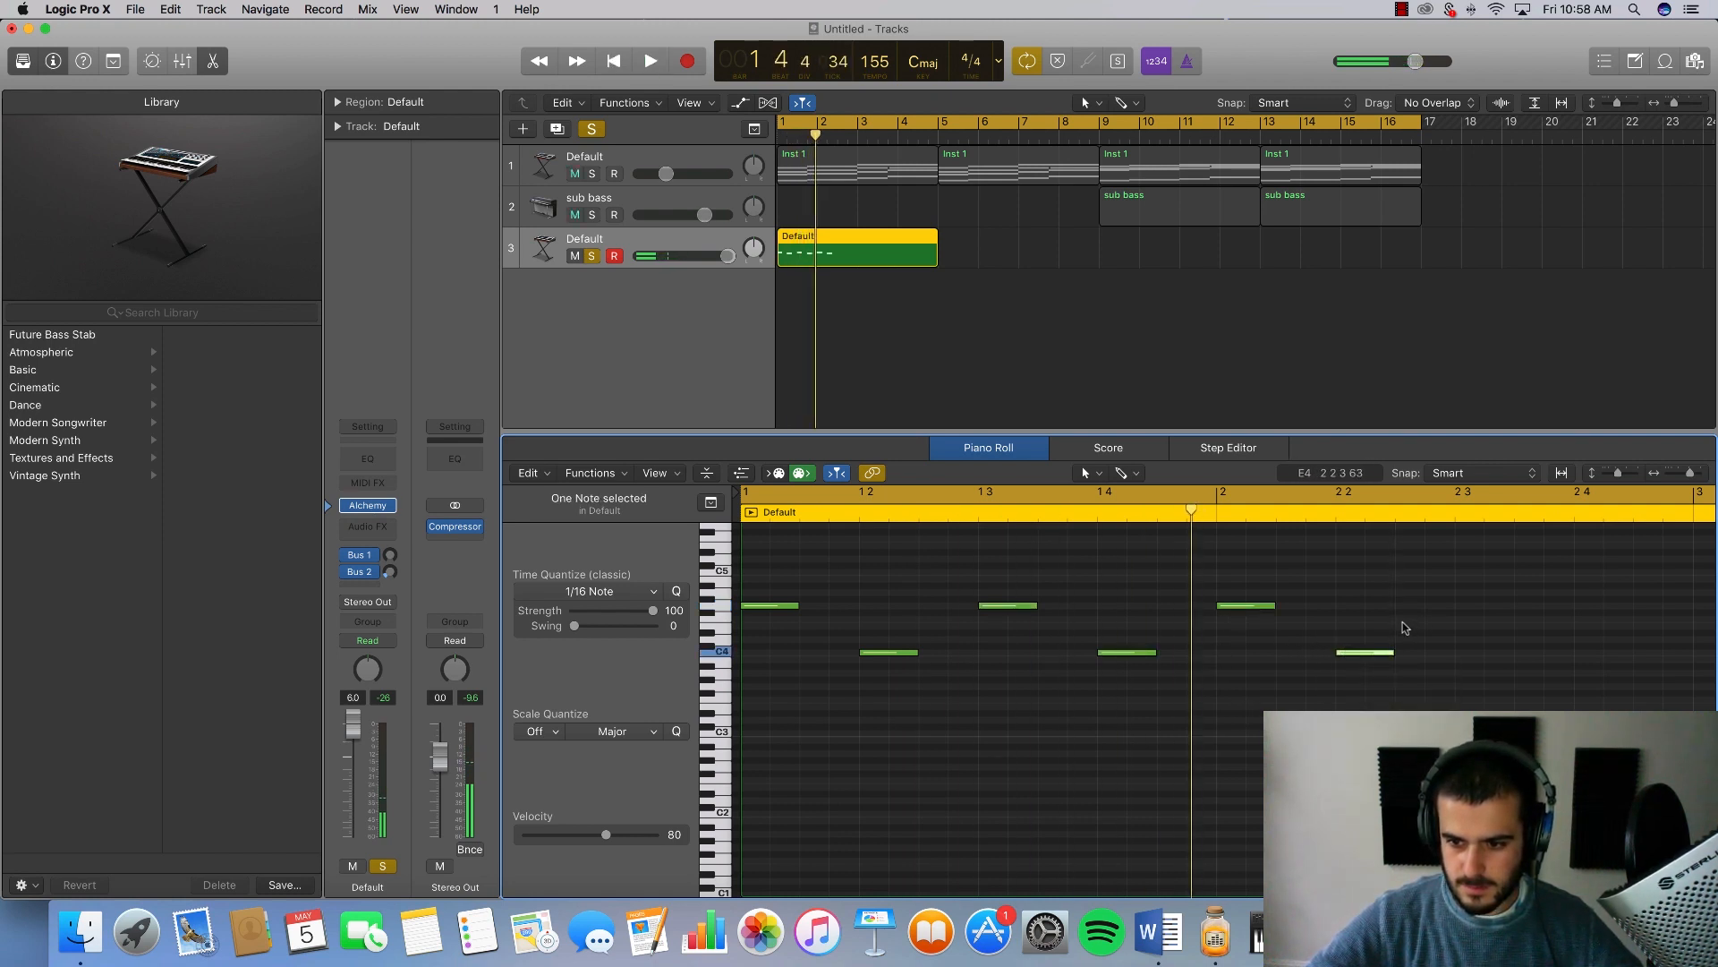
key(super+Left)
key(super+Left)
key(super+Left)
key(space)
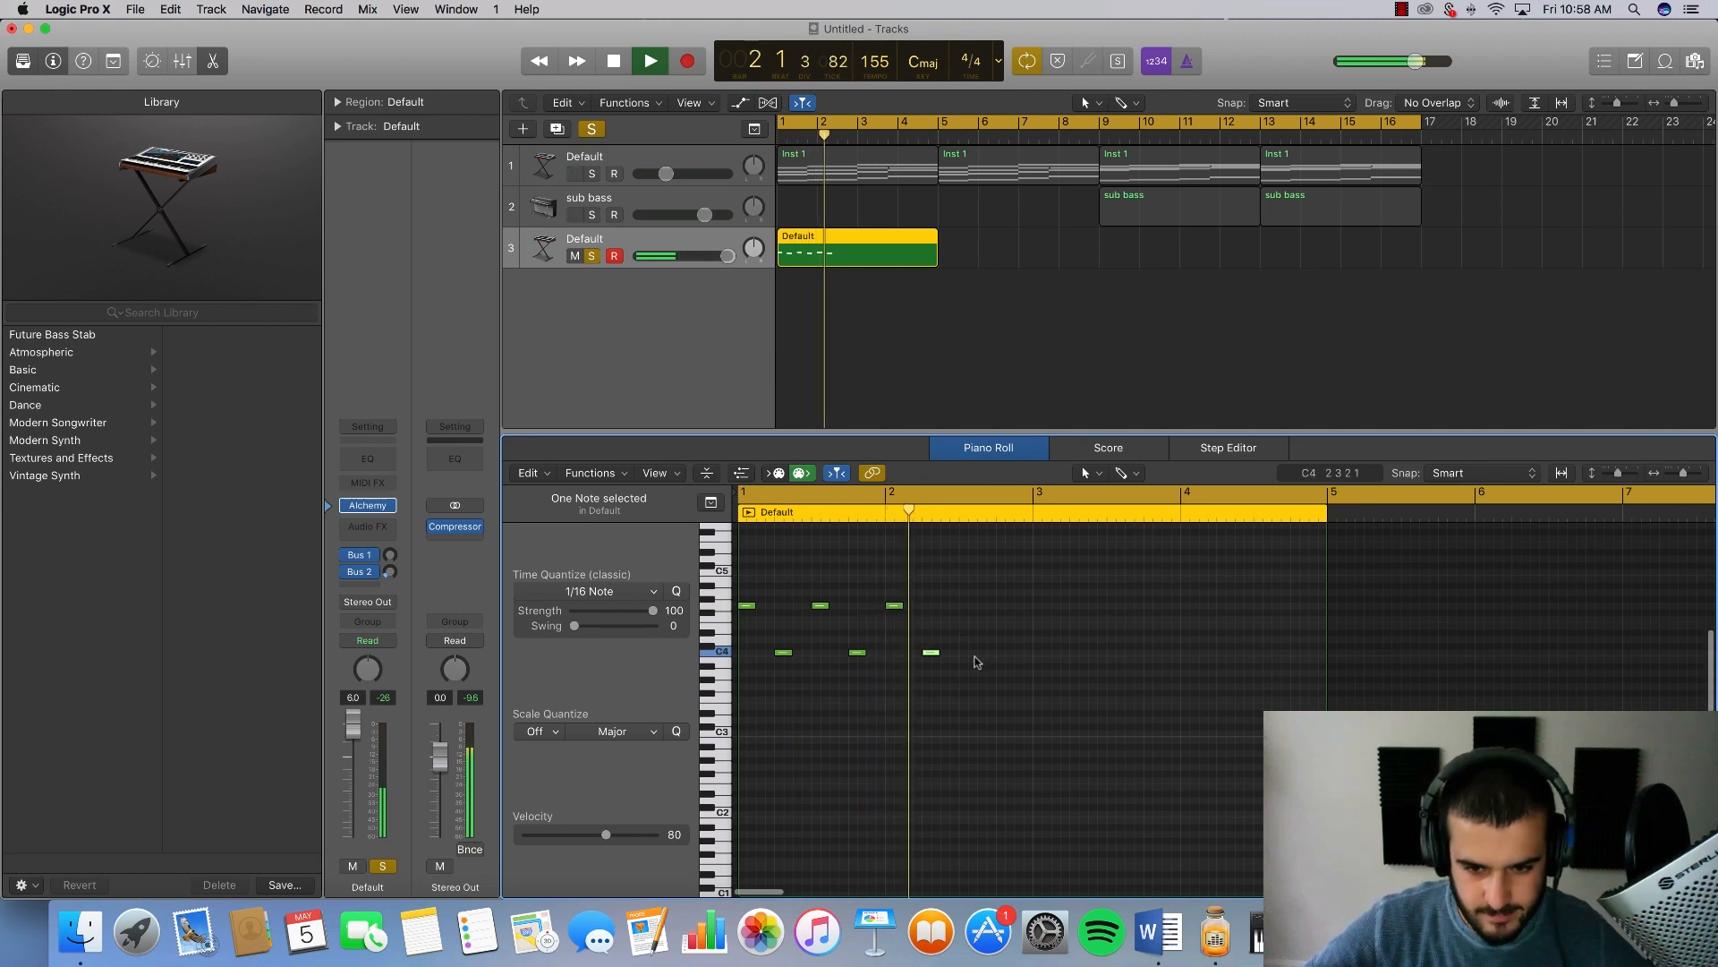
Step: Add F4 on beat 3 and G4 on beat 4 of bar 2, and play the melody
key(space)
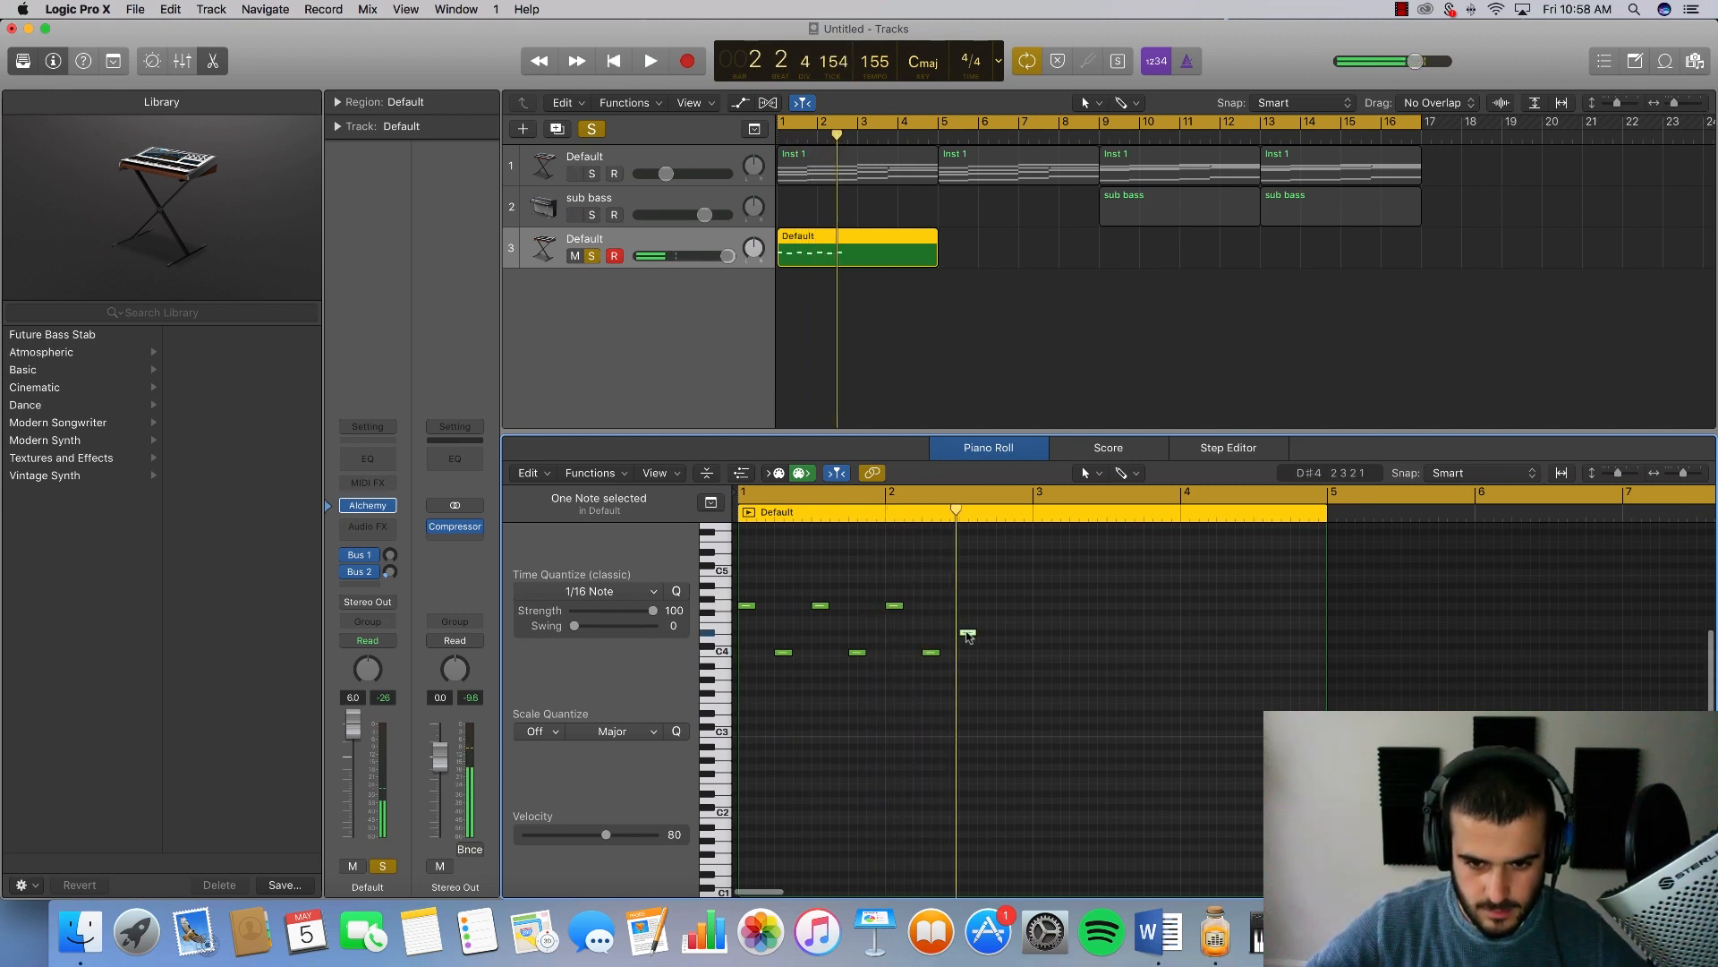
drag(967, 635, 970, 619)
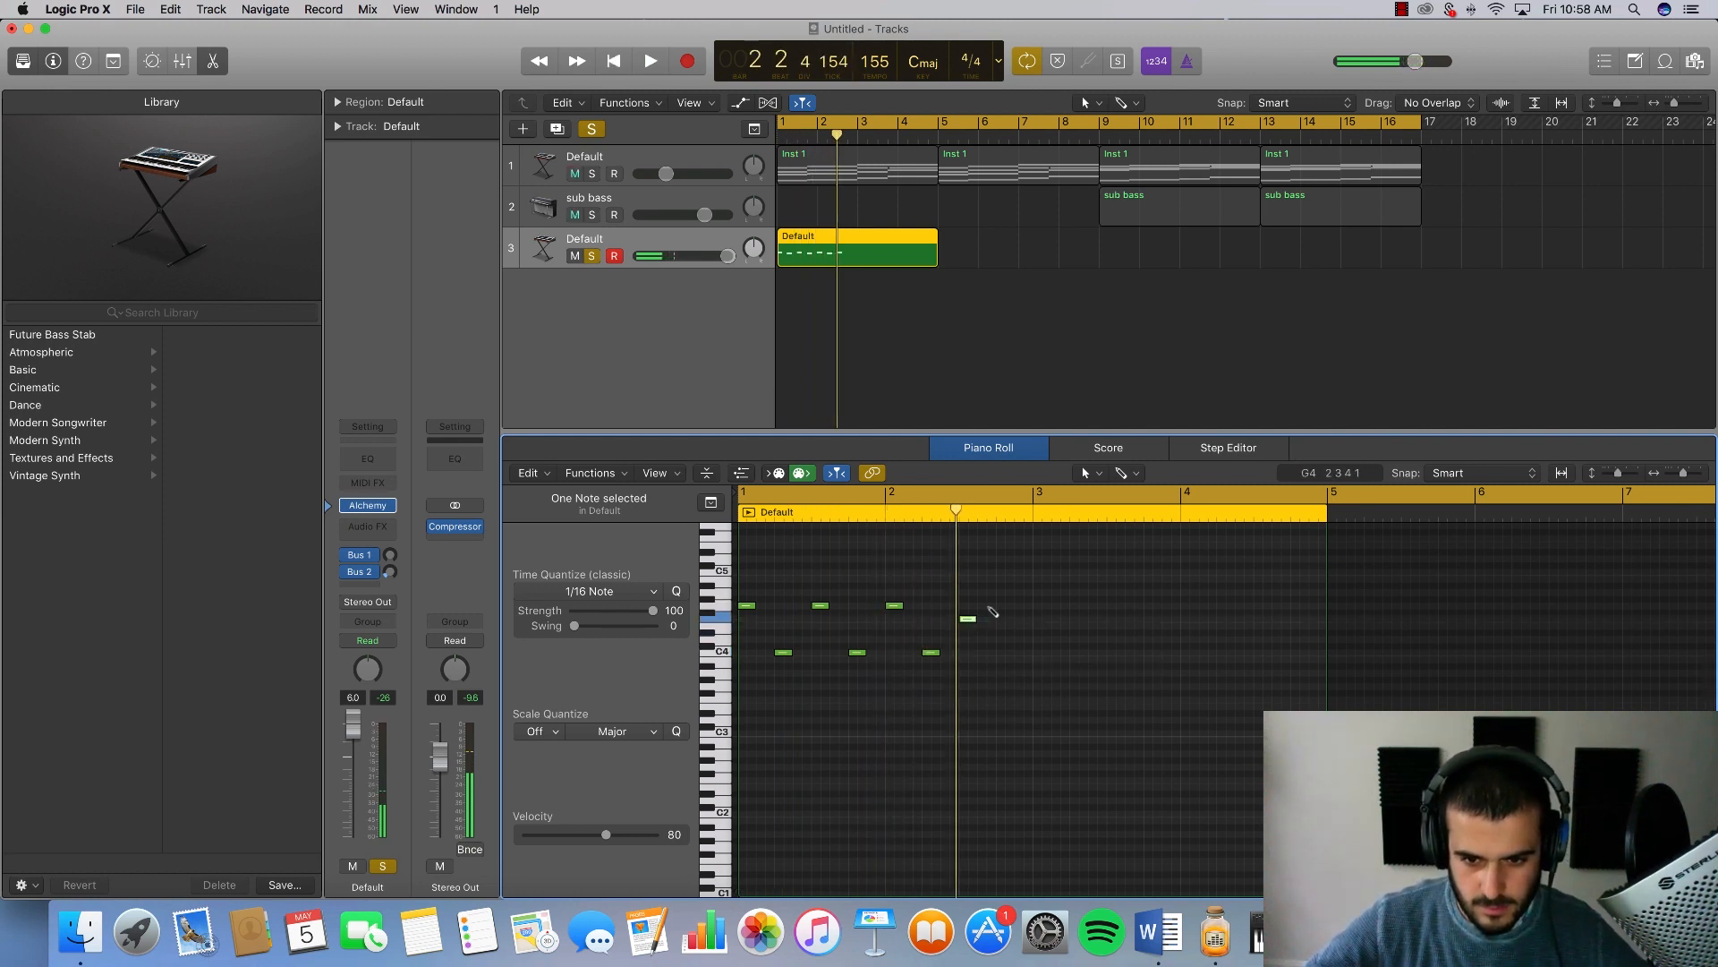
click(1000, 606)
key(space)
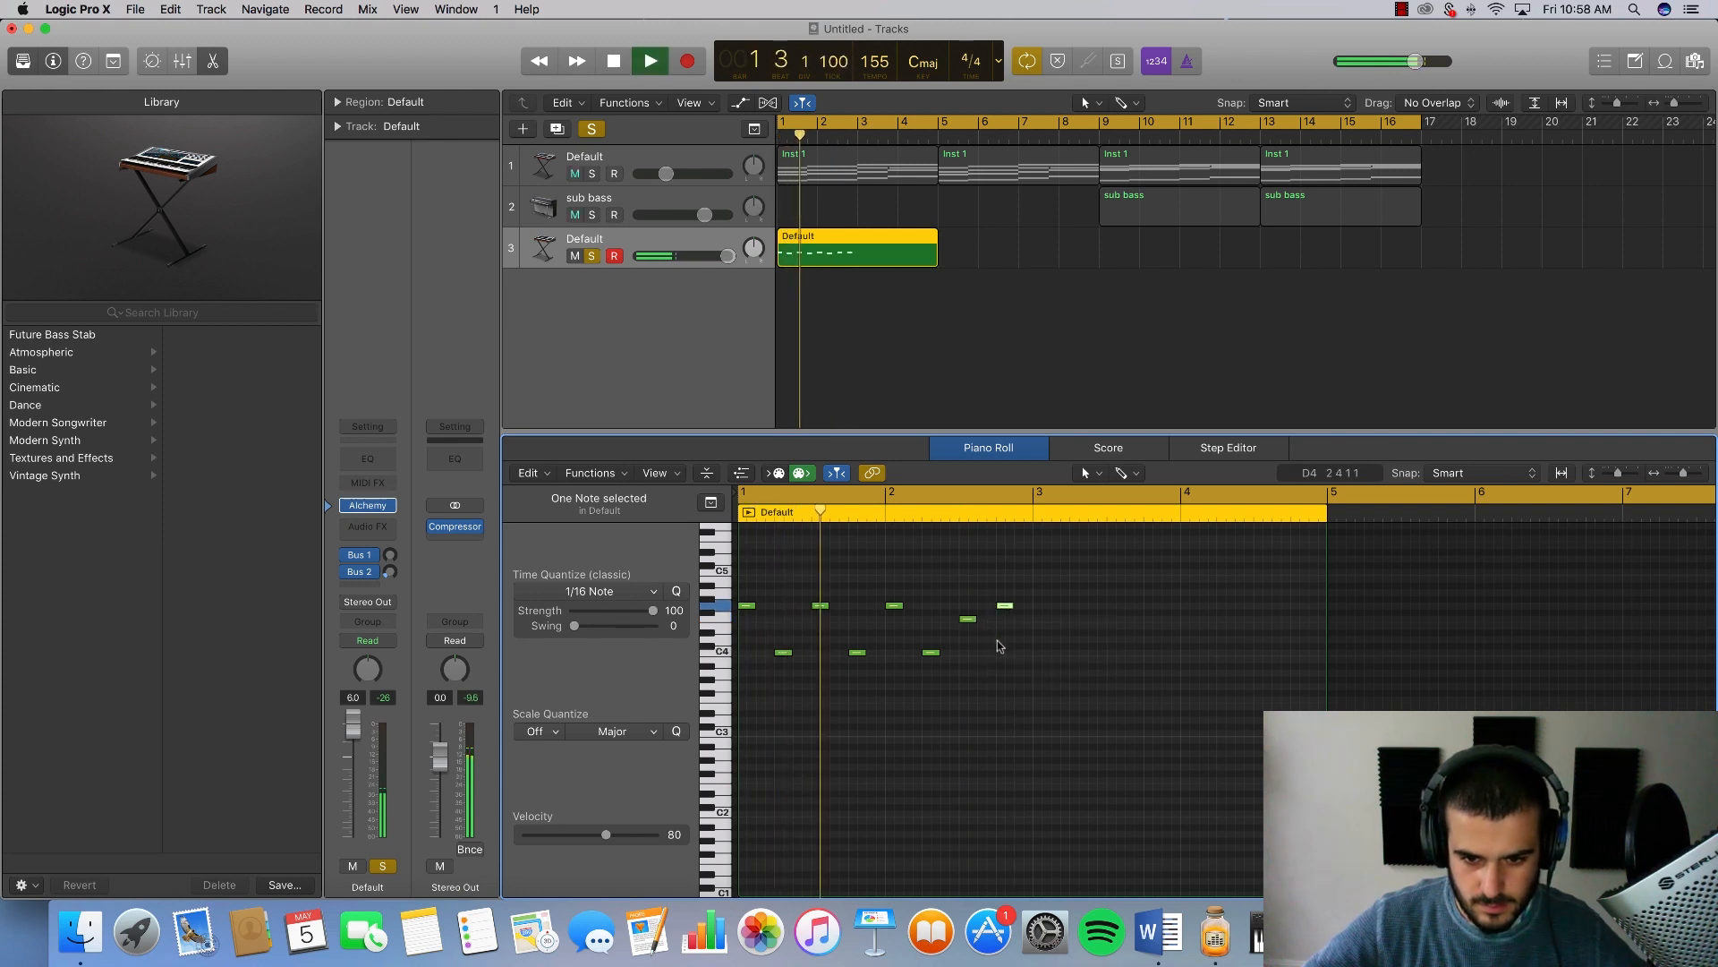
Step: Move the last G4 in bar 2 to the second half of beat 3, add C4 on beat 4, and audition it
key(space)
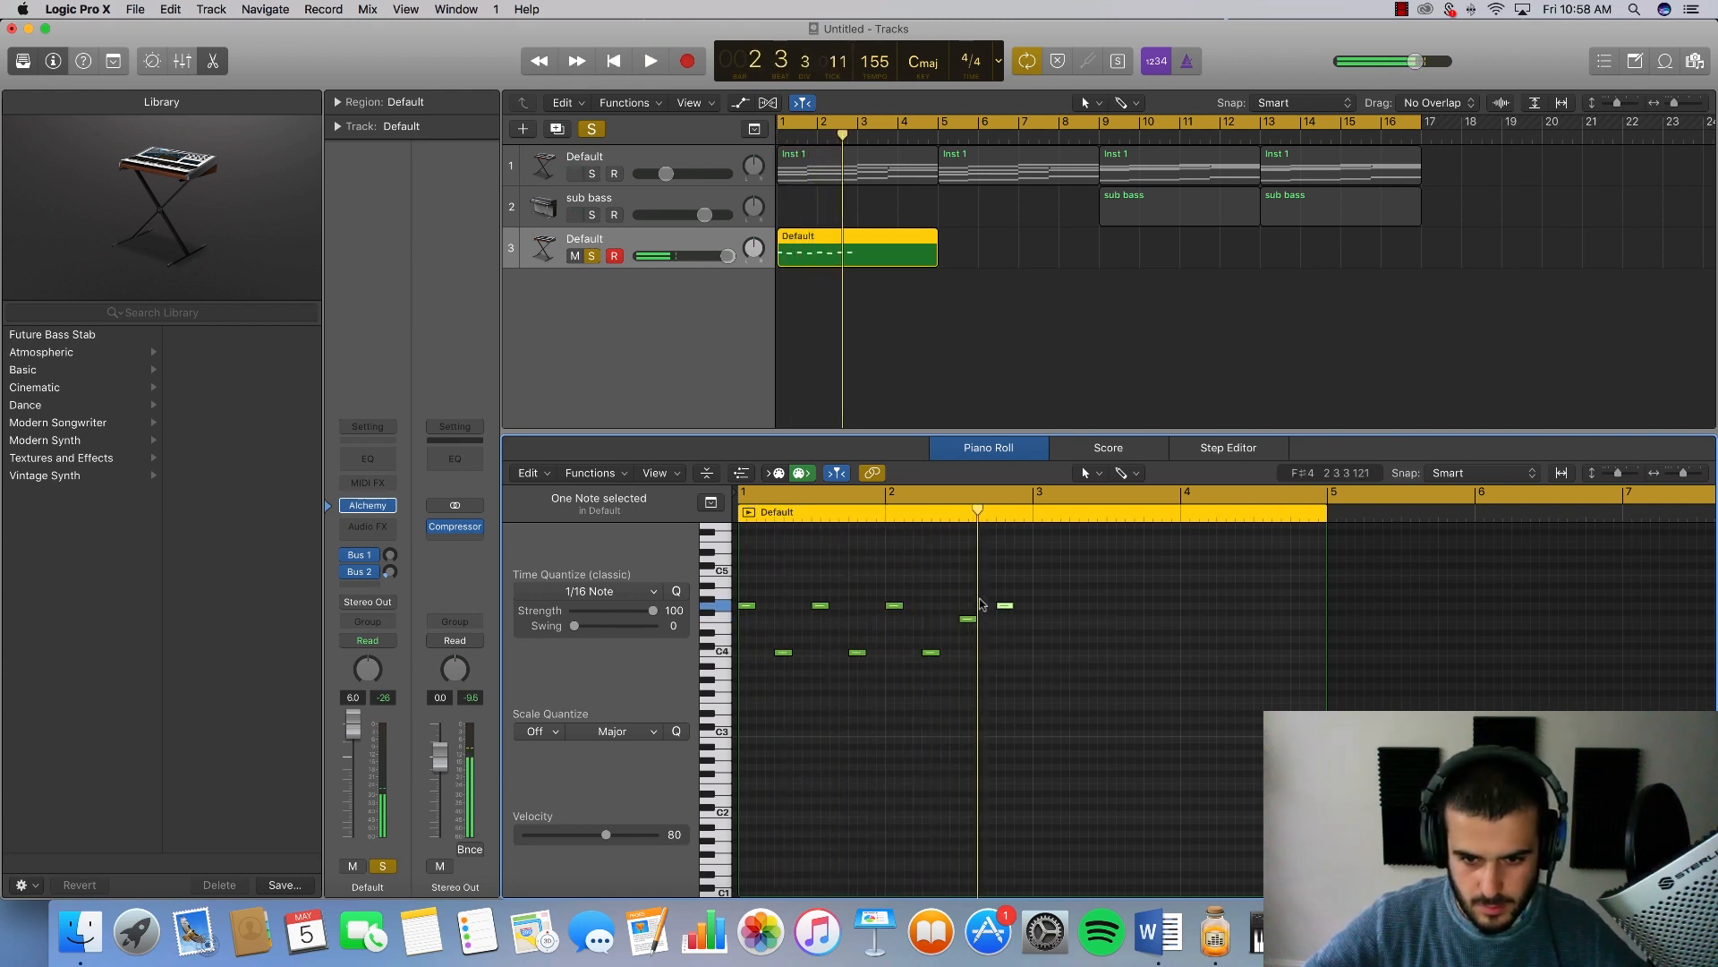
drag(1005, 608, 987, 609)
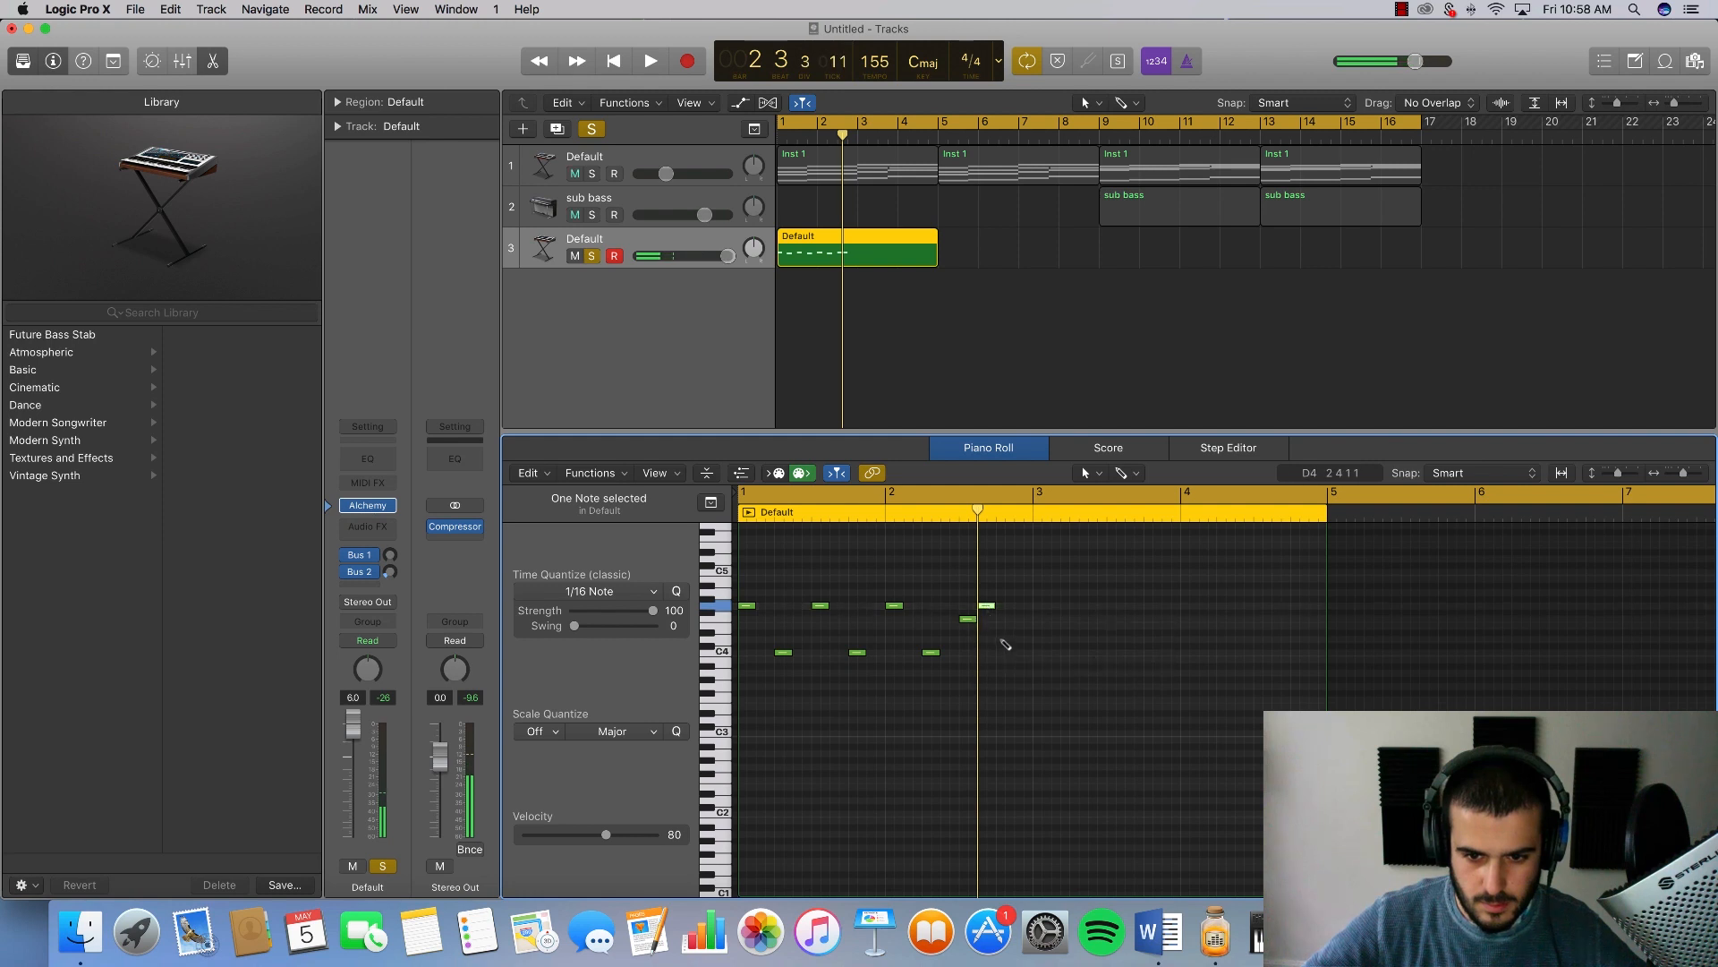
scroll(1003, 657, up, 6)
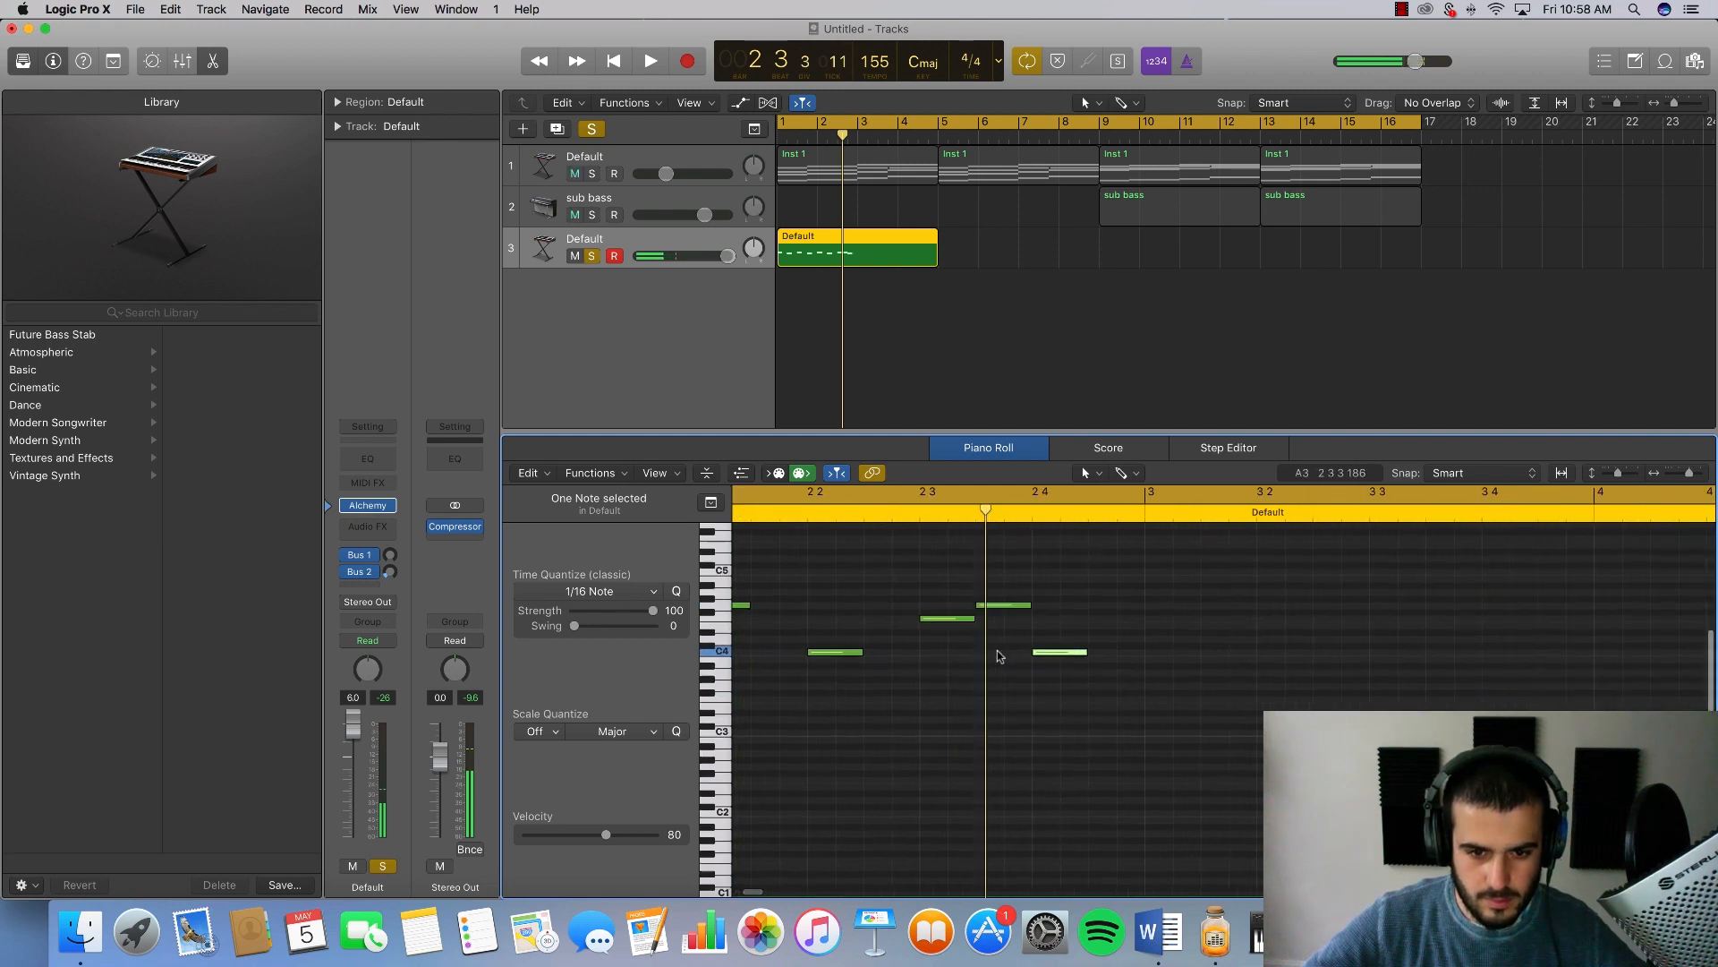
key(space)
key(space)
Step: Add C4 and D#4 under the first G4 of bar 1 and trim the G4 so it starts slightly late
click(752, 653)
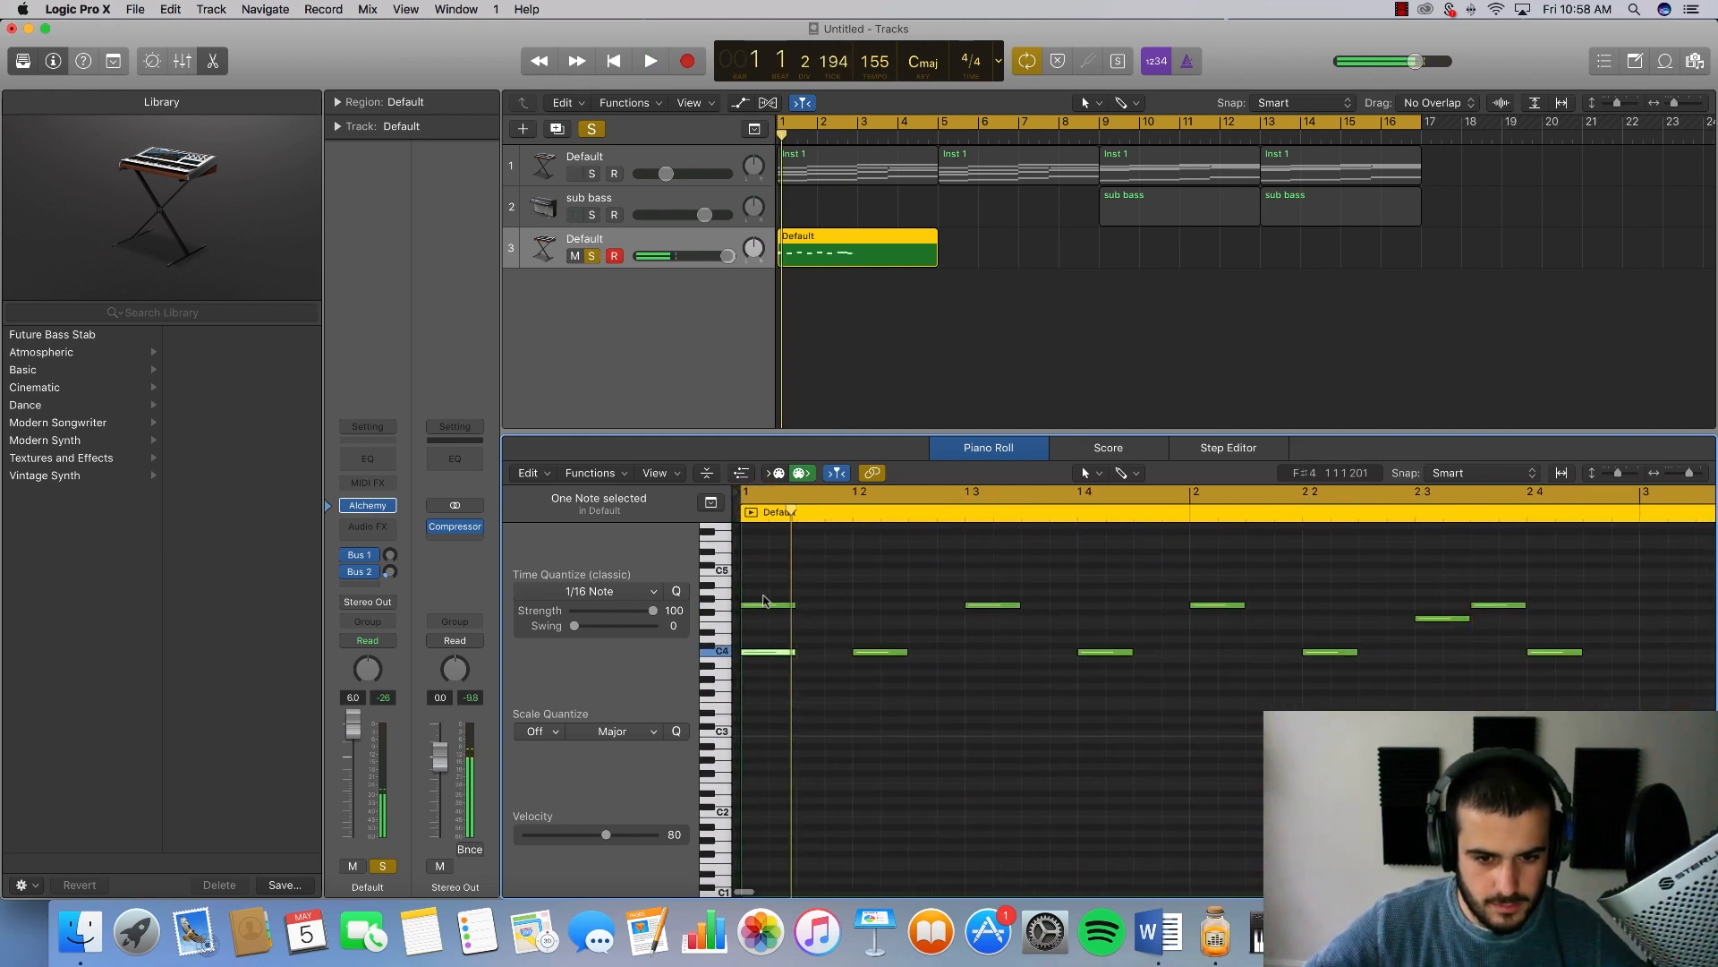
drag(742, 607, 746, 637)
click(747, 627)
click(743, 636)
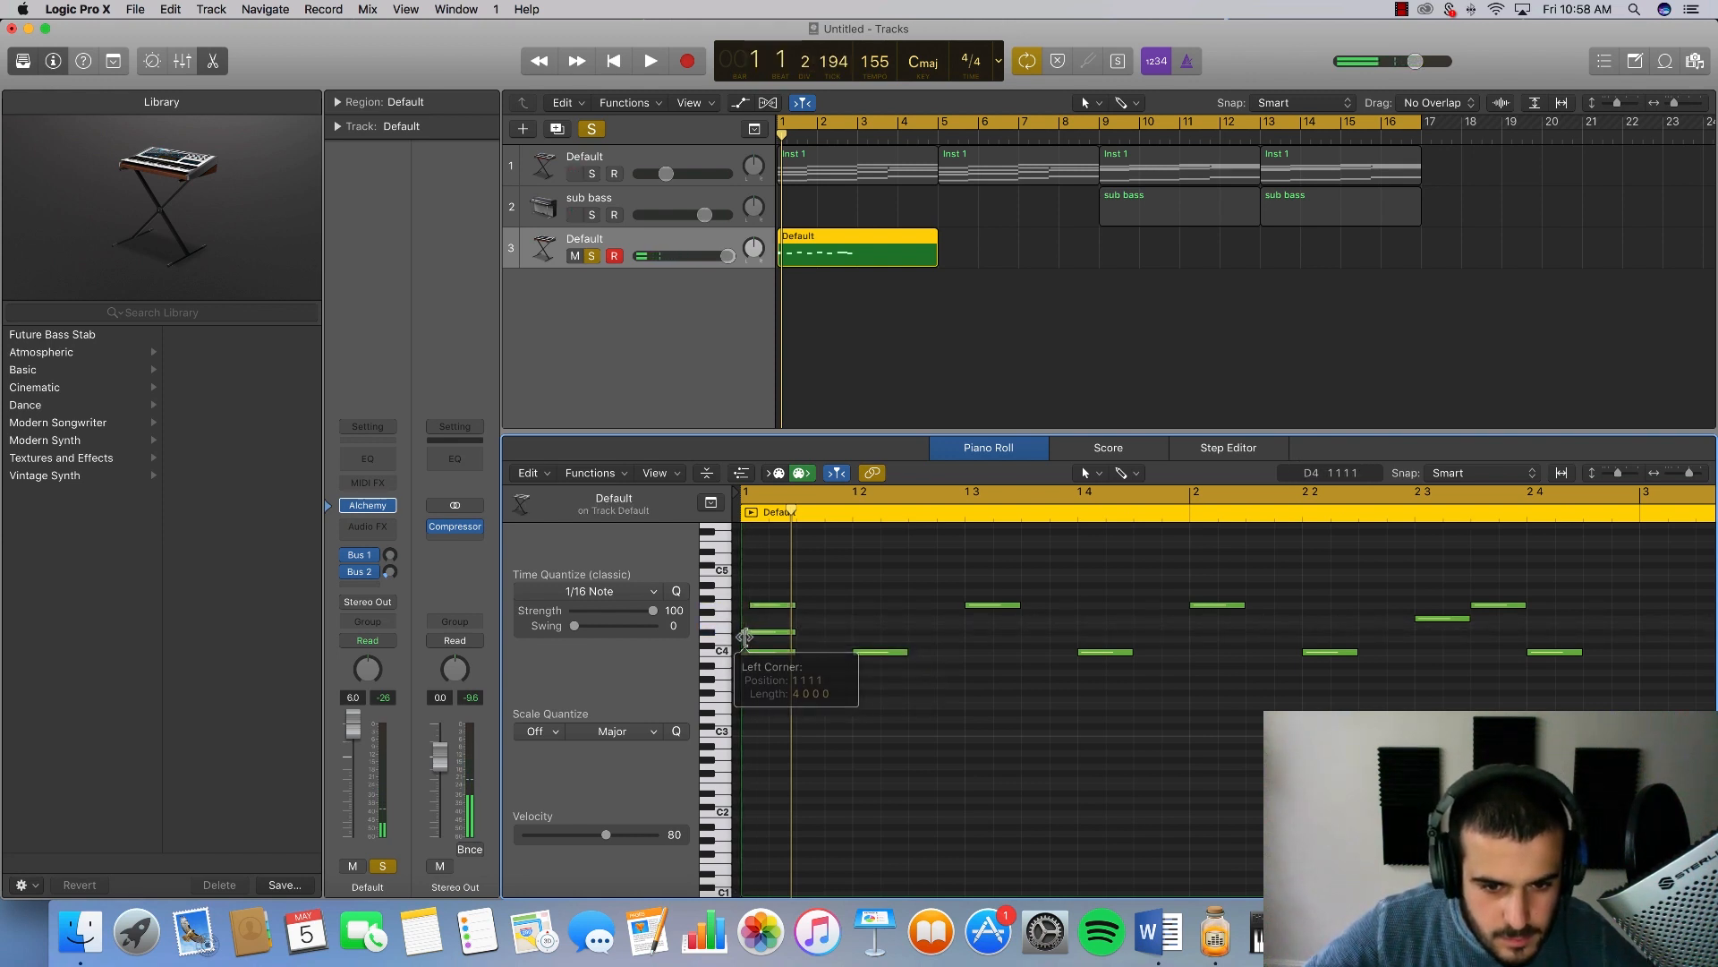
Step: Shorten the new C4 and D#4 to brief grace notes and start the D#4 just after the C4 for a strummed opening
key(super+Right)
key(super+Right)
key(super+Right)
key(super+Right)
scroll(777, 634, left, 3)
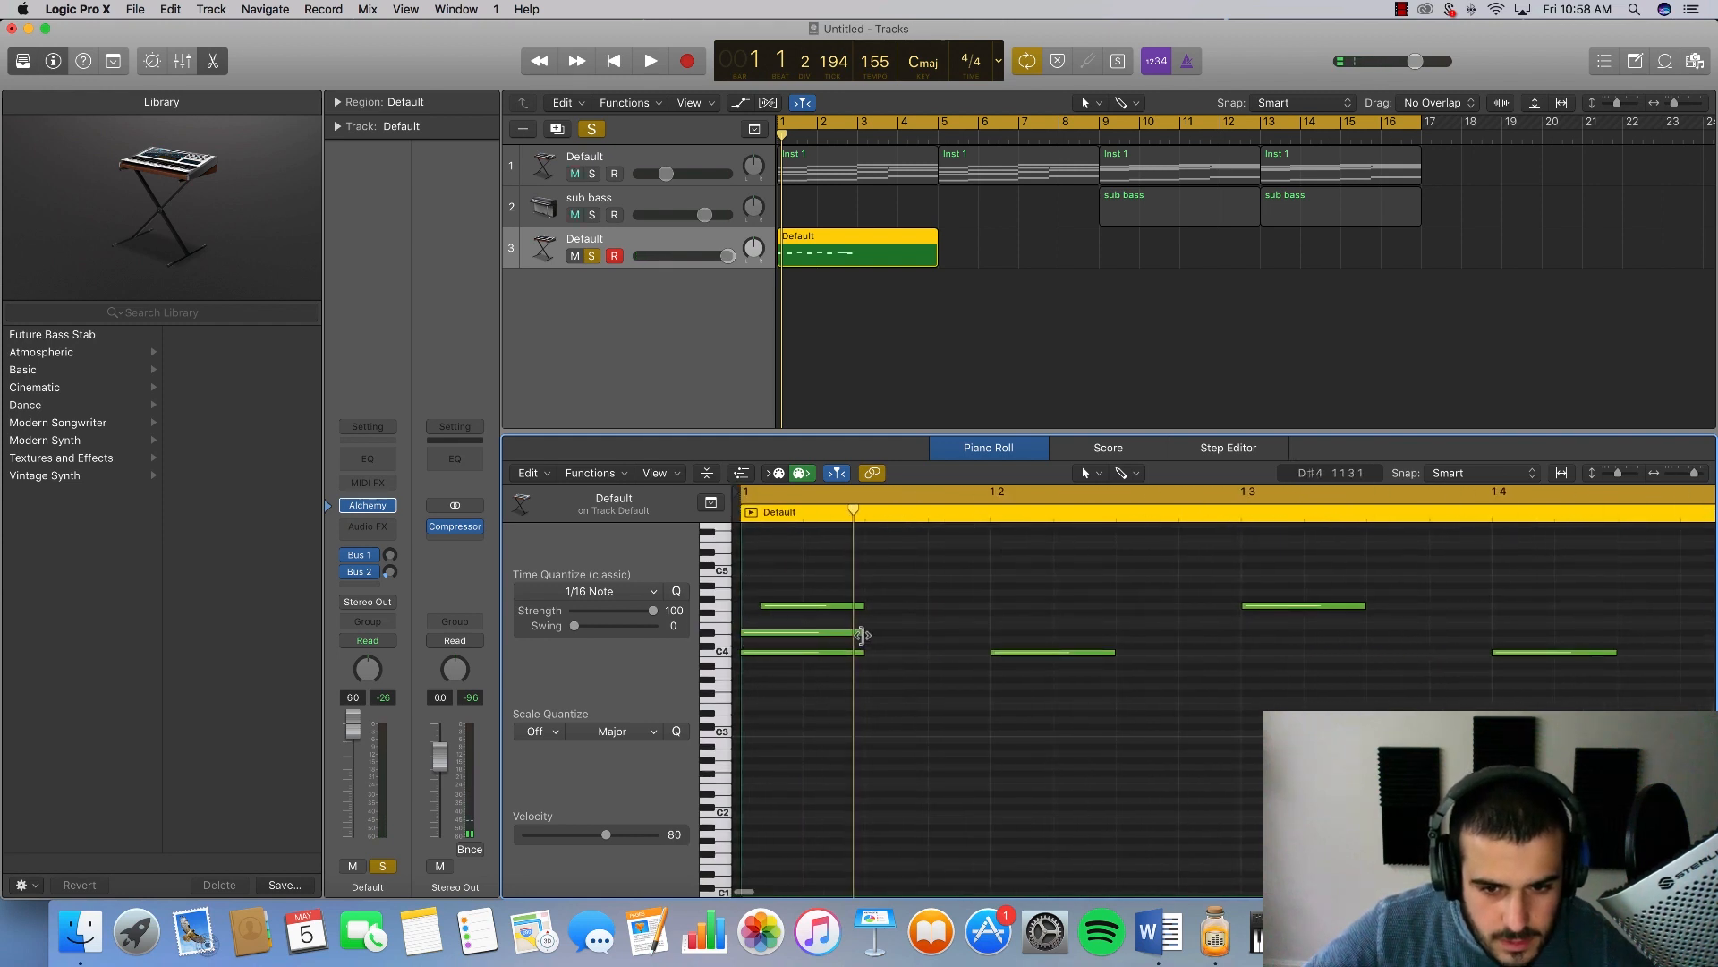
drag(862, 635, 772, 634)
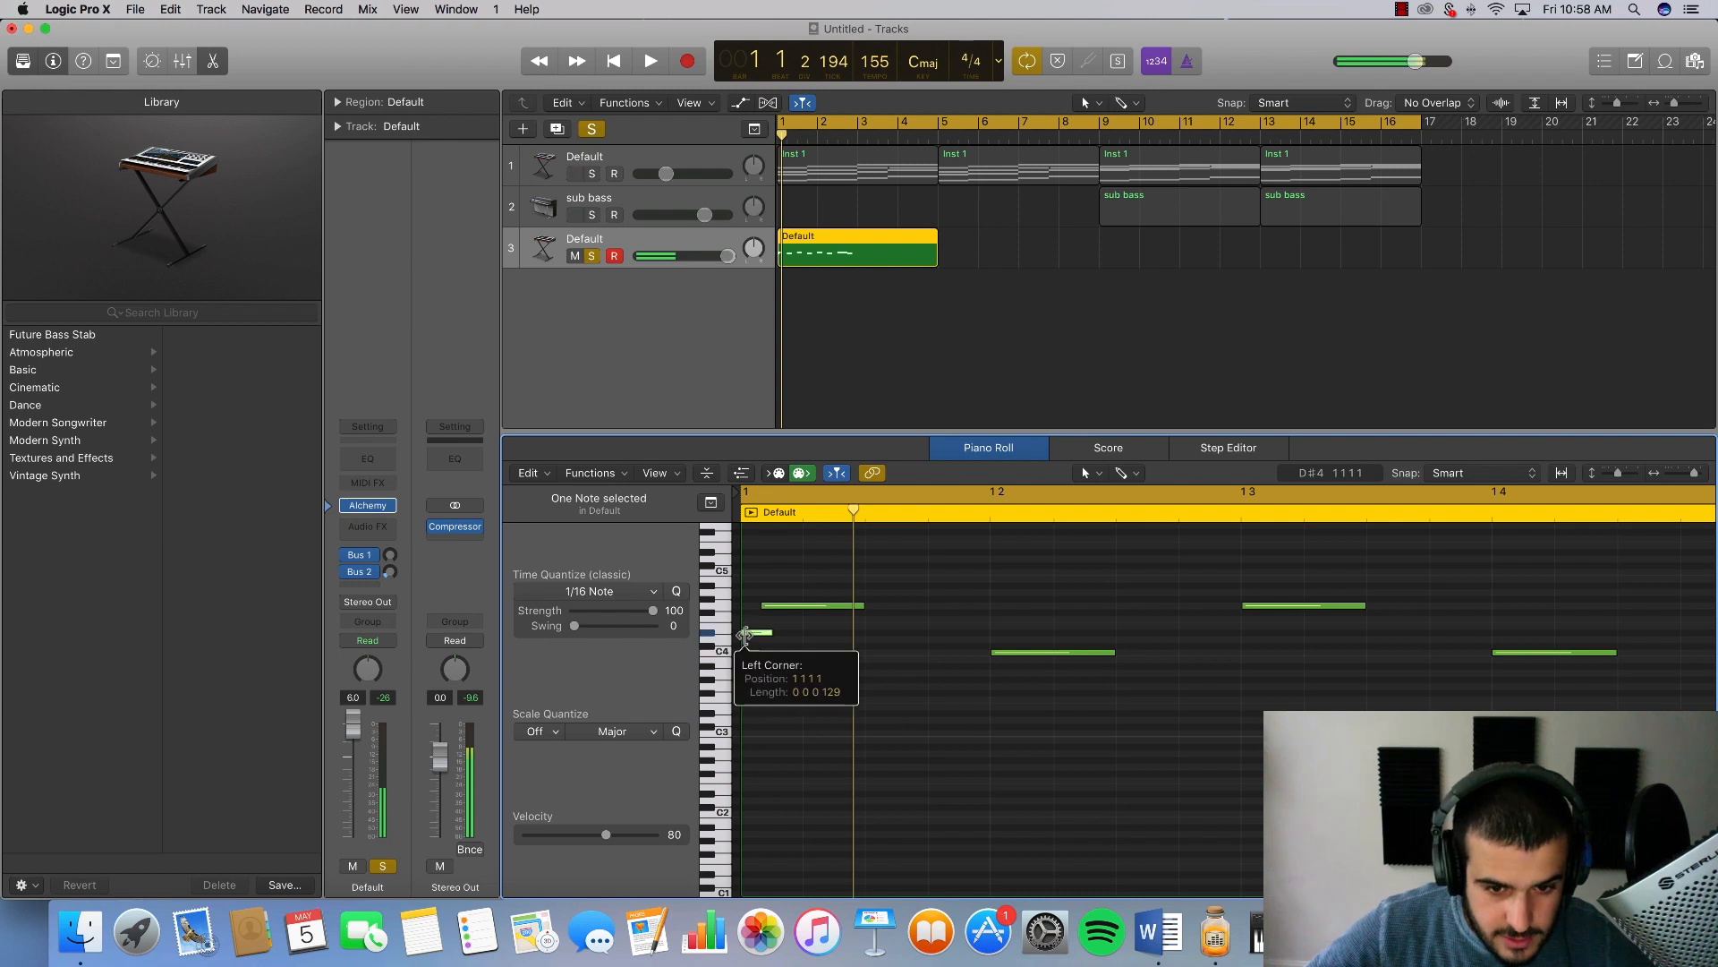
drag(746, 635, 752, 634)
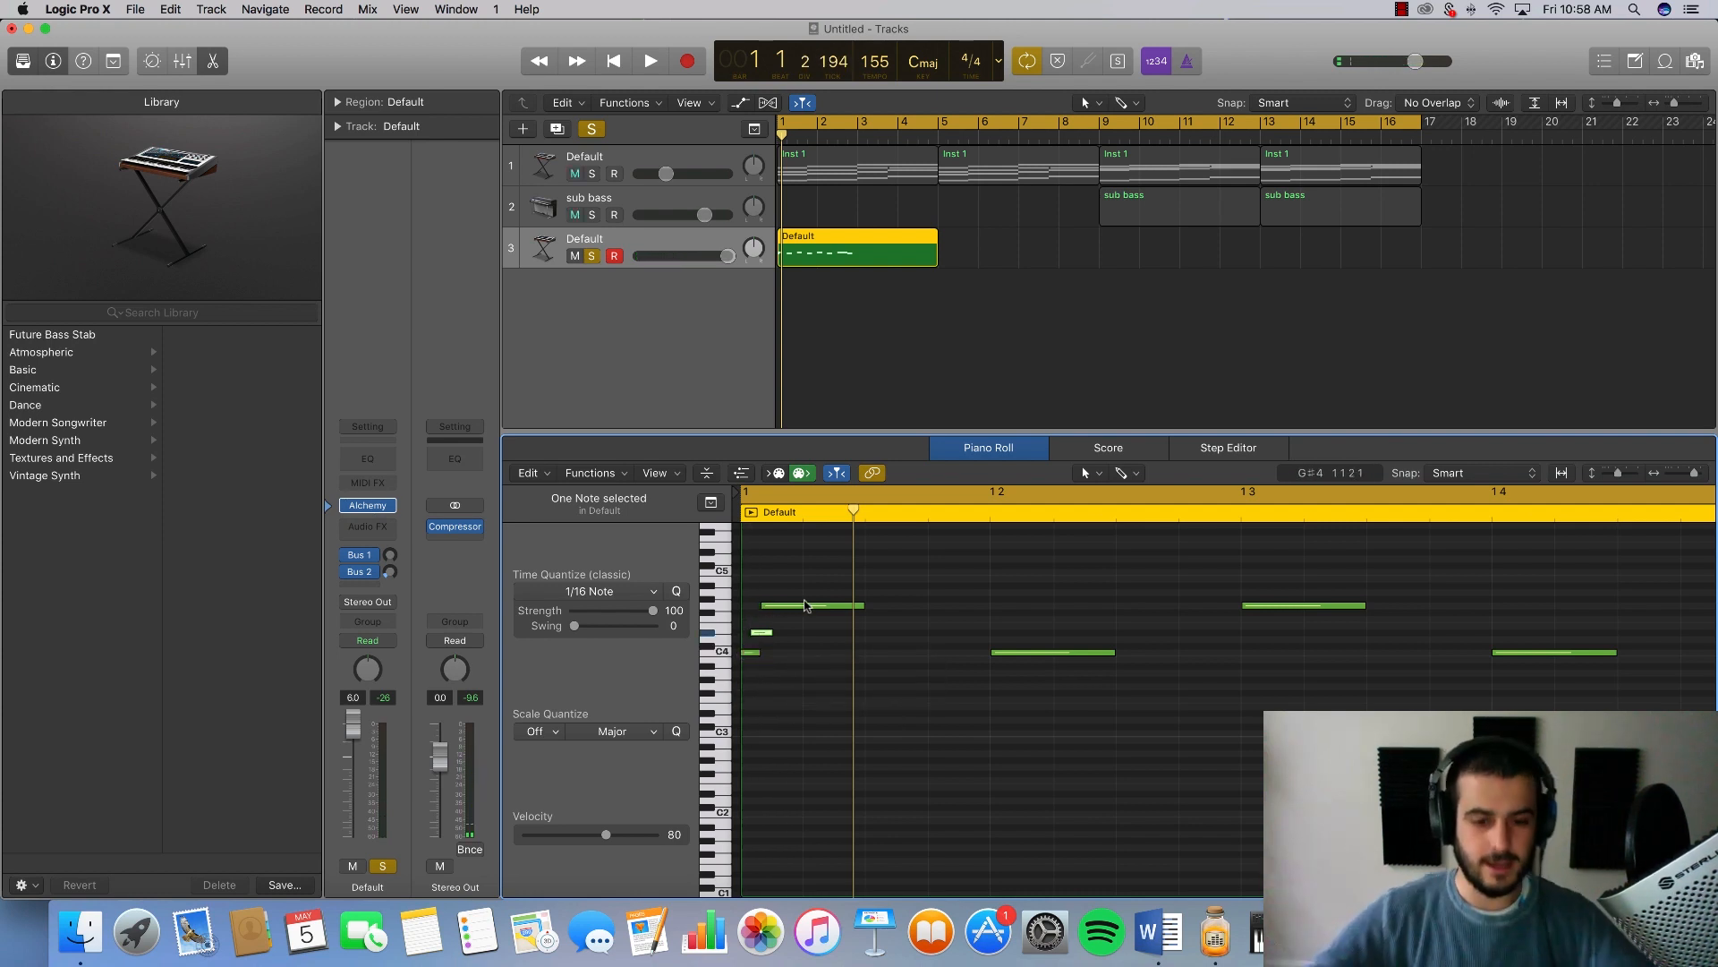
Step: Audition the strummed opening of the melody and dismiss the YouTube notification
key(space)
key(super+Left)
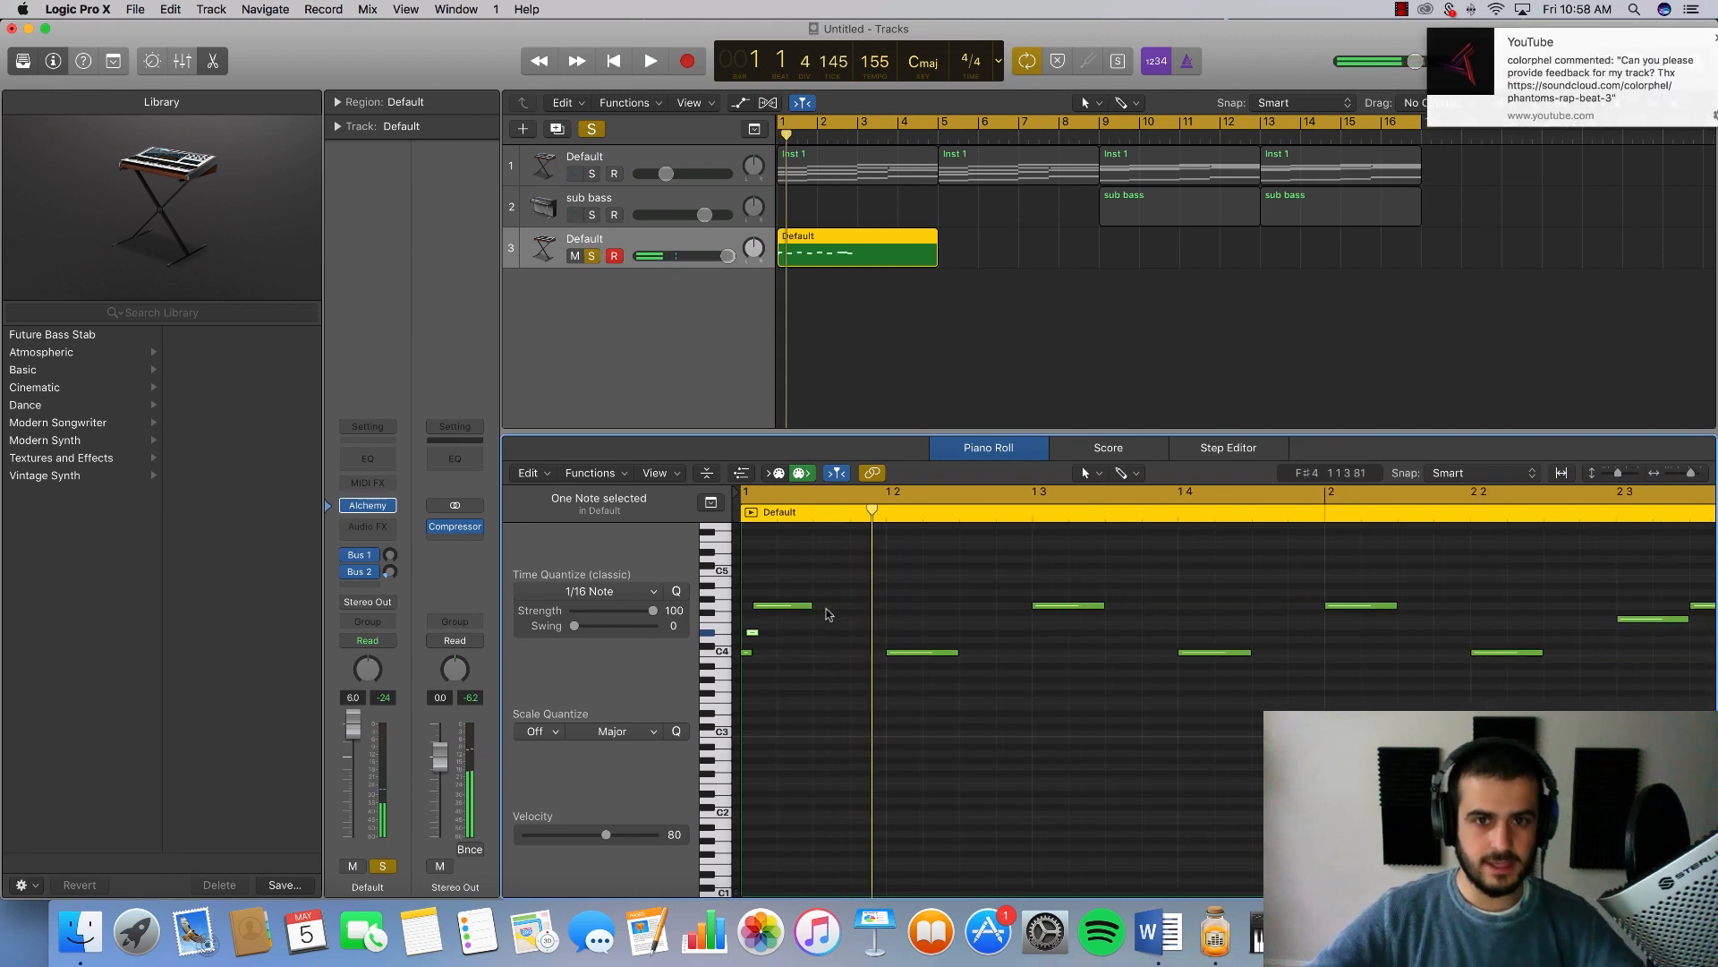
key(super+Left)
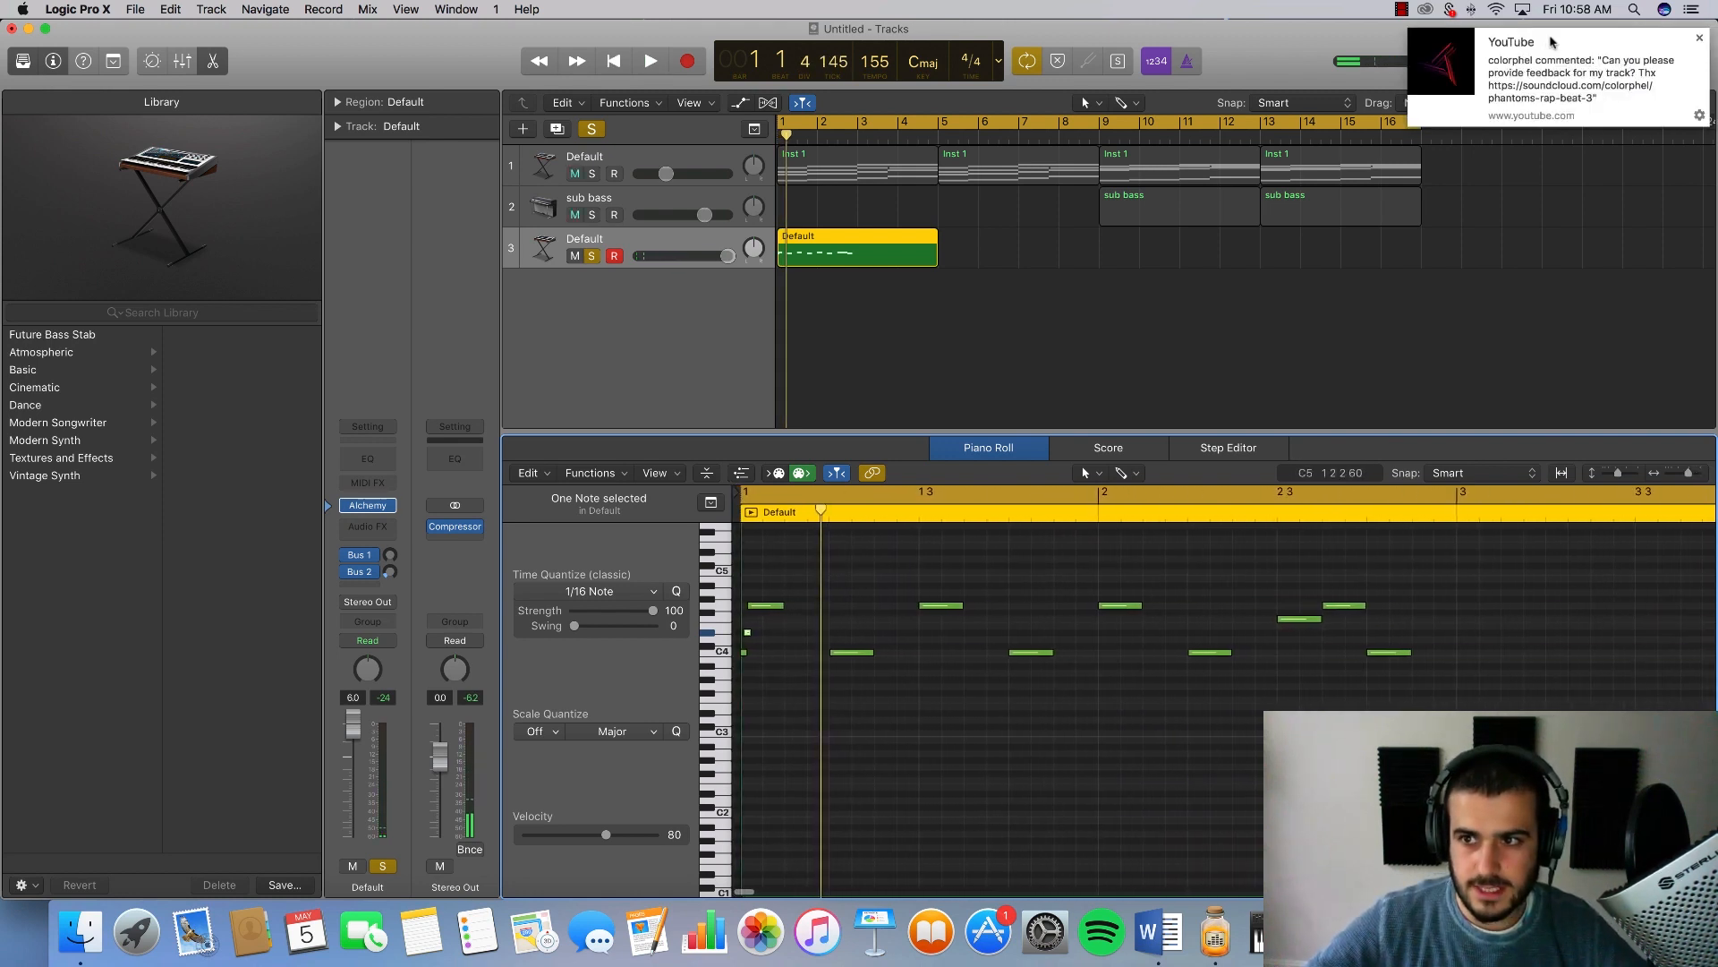
click(1700, 39)
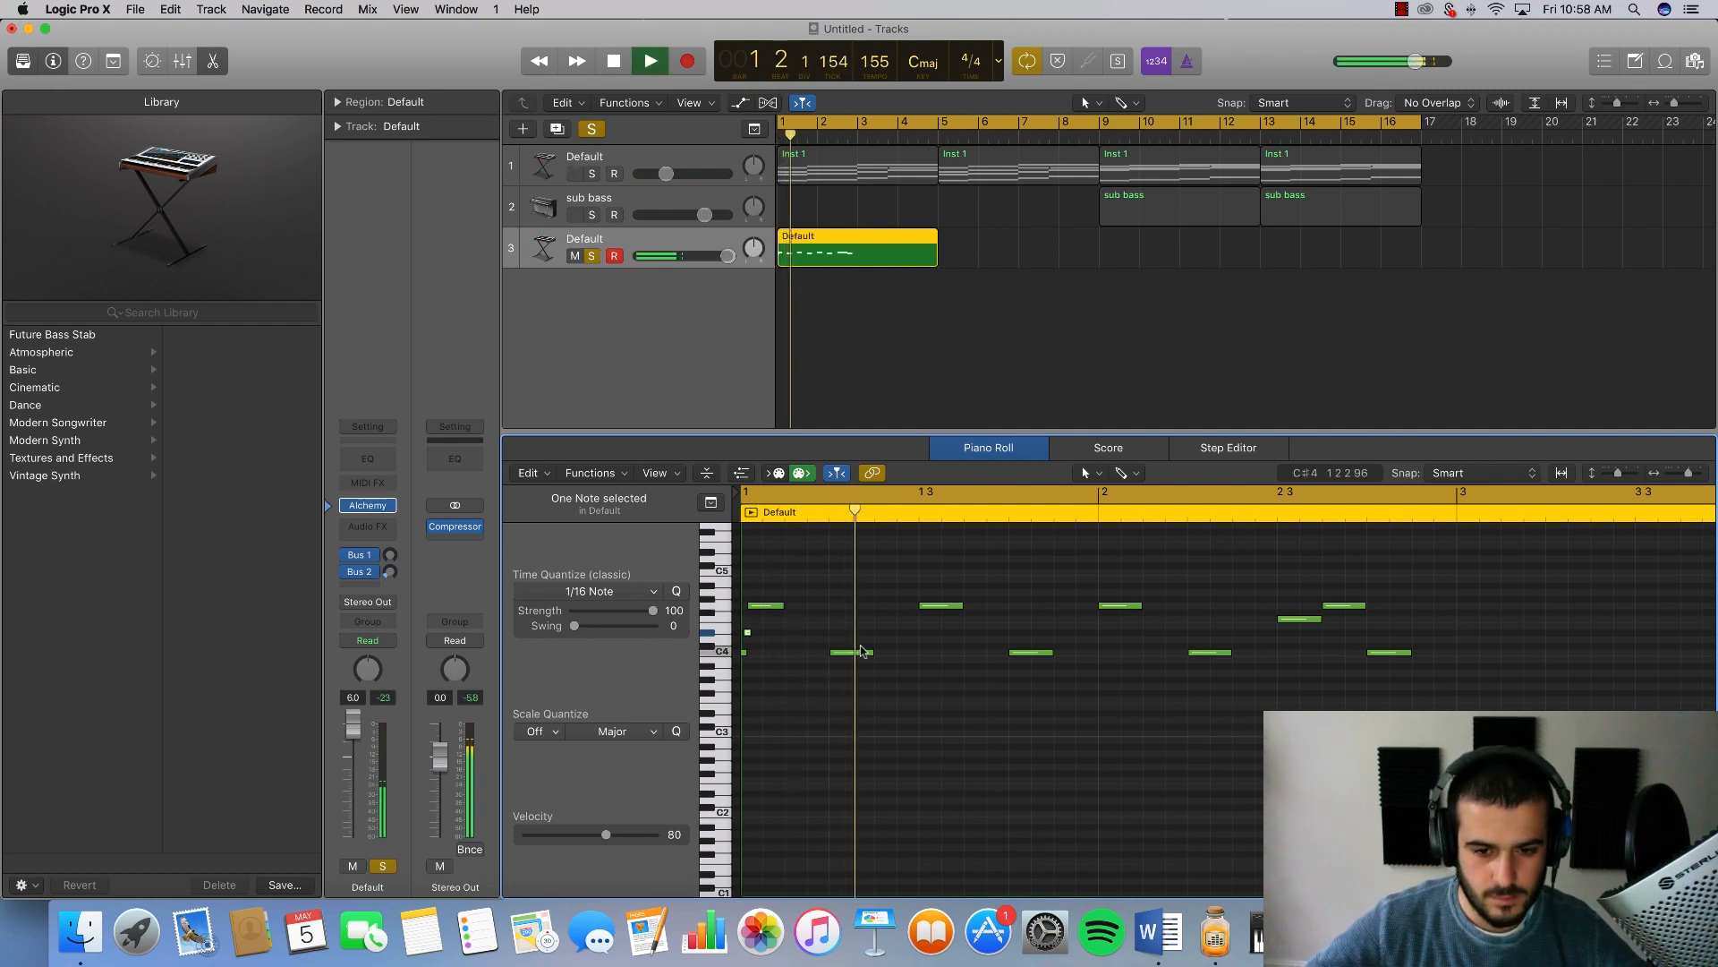
key(space)
key(super+Right)
scroll(824, 641, left, 2)
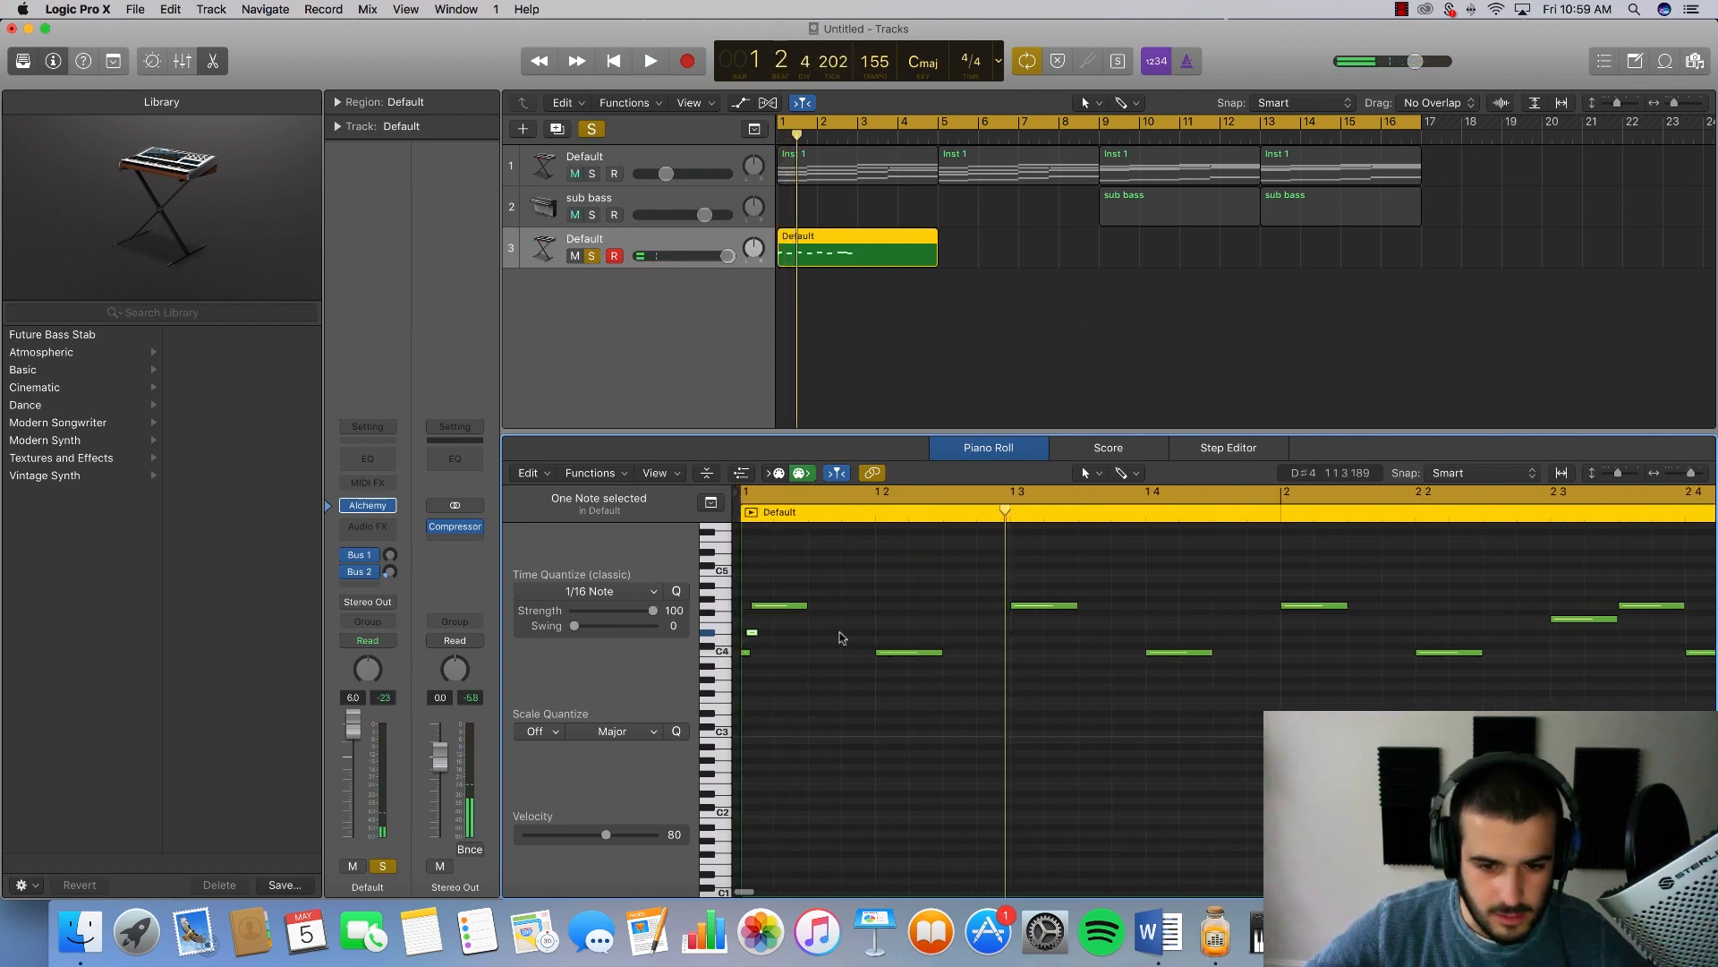
key(space)
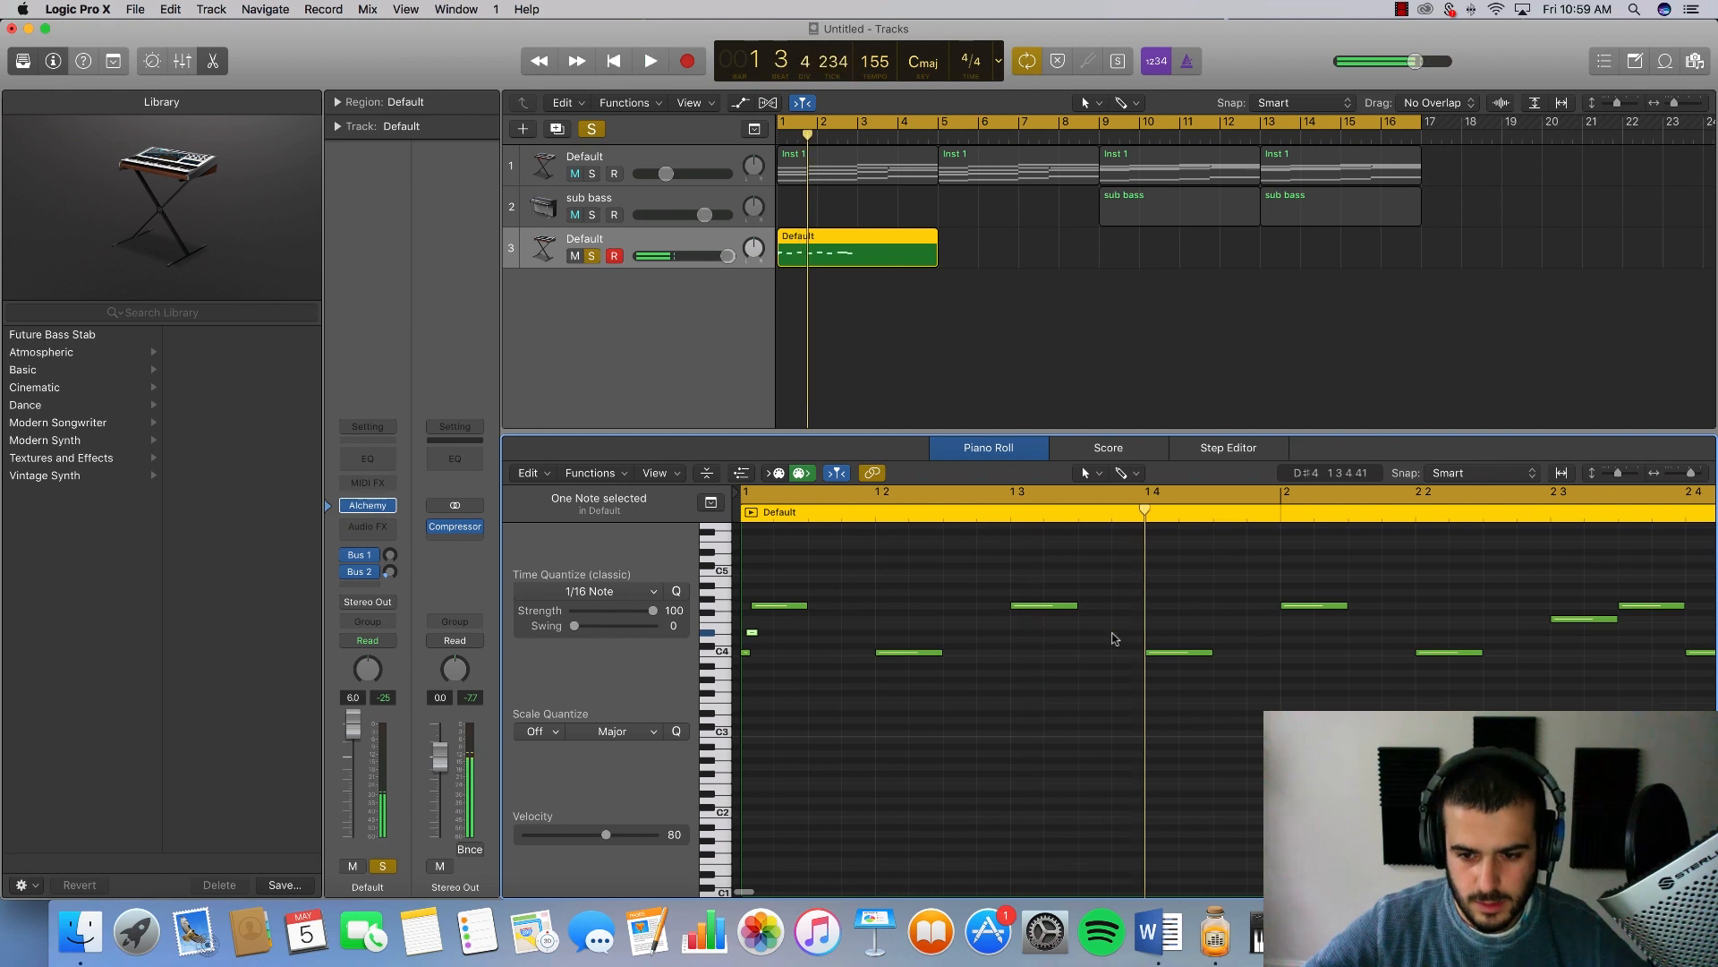
Step: Add short, staggered G4 and D#4 grace notes on beat 4 of bar 1, trim the C4's start to follow them, and audition the melody
key(super+Right)
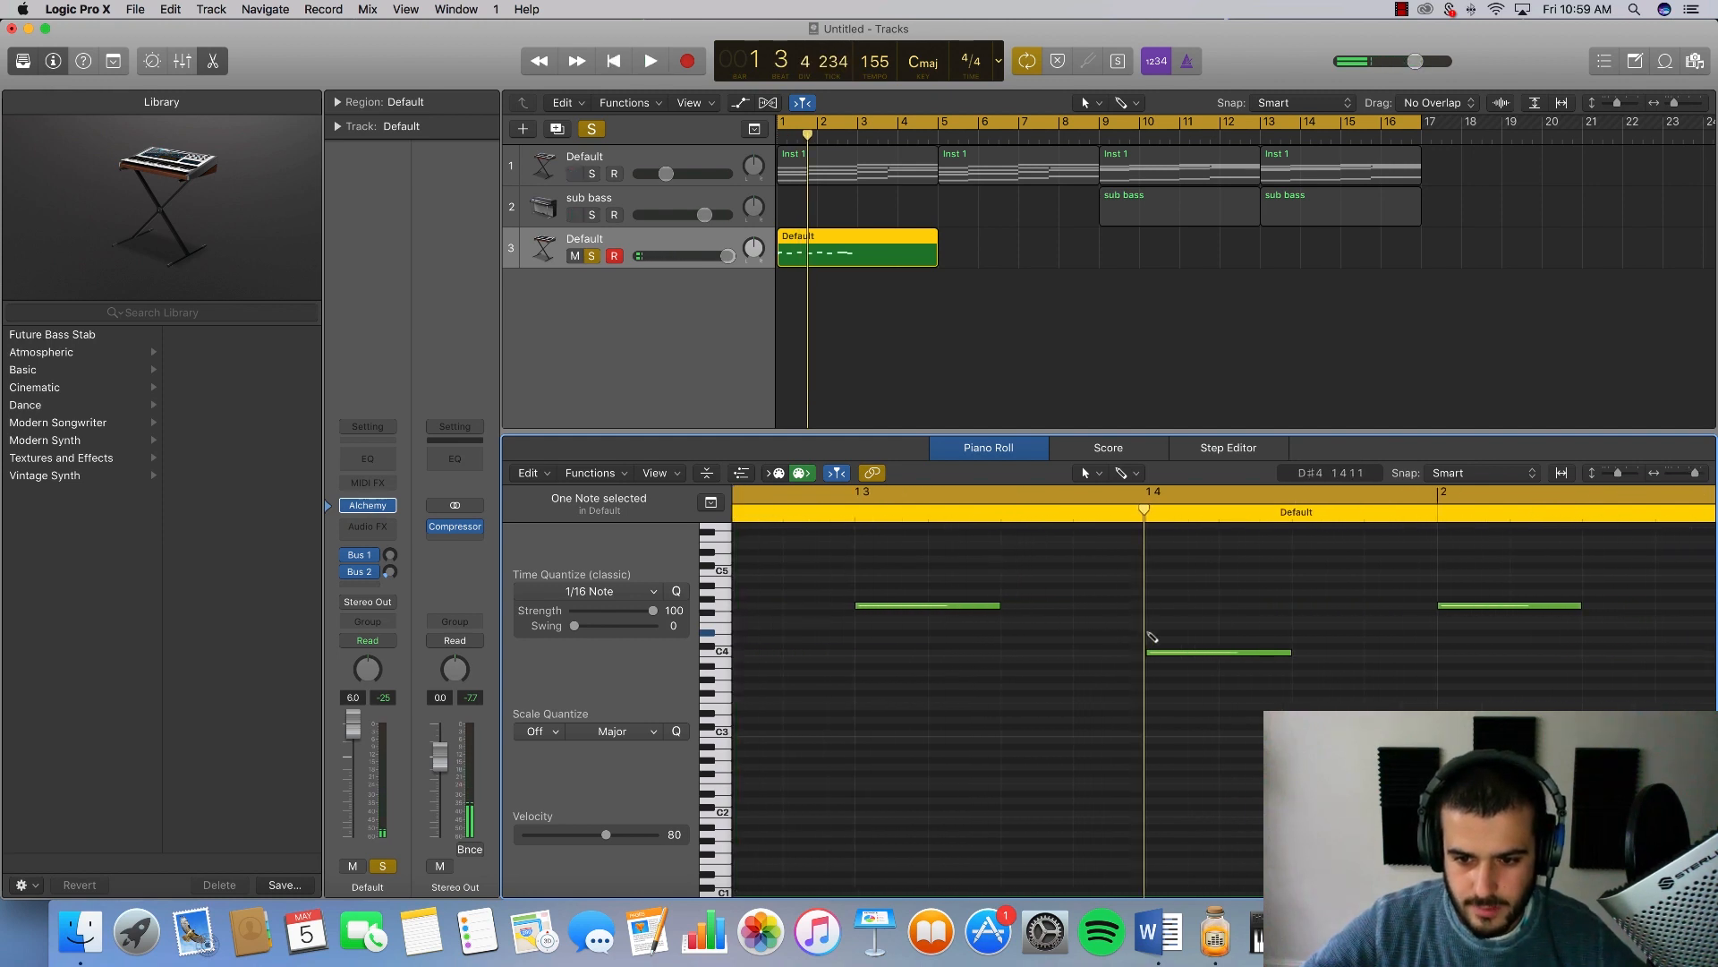
click(1149, 624)
drag(1159, 630, 1165, 651)
click(1150, 607)
click(1289, 614)
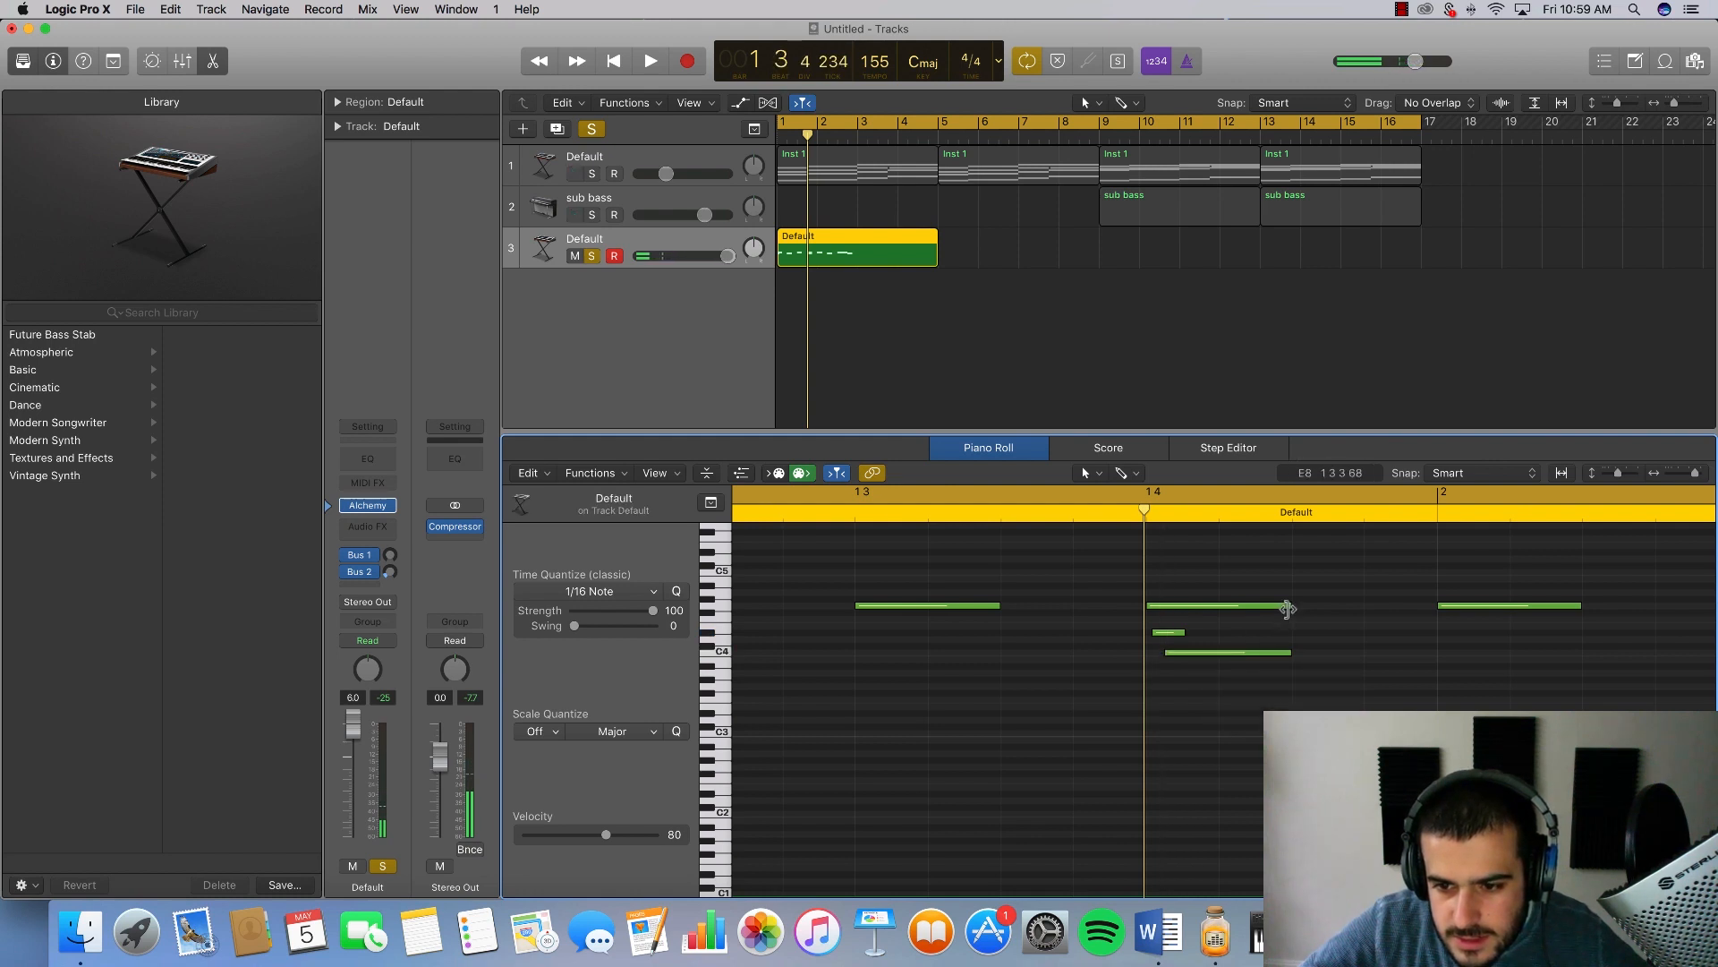
drag(1287, 609, 1158, 614)
key(space)
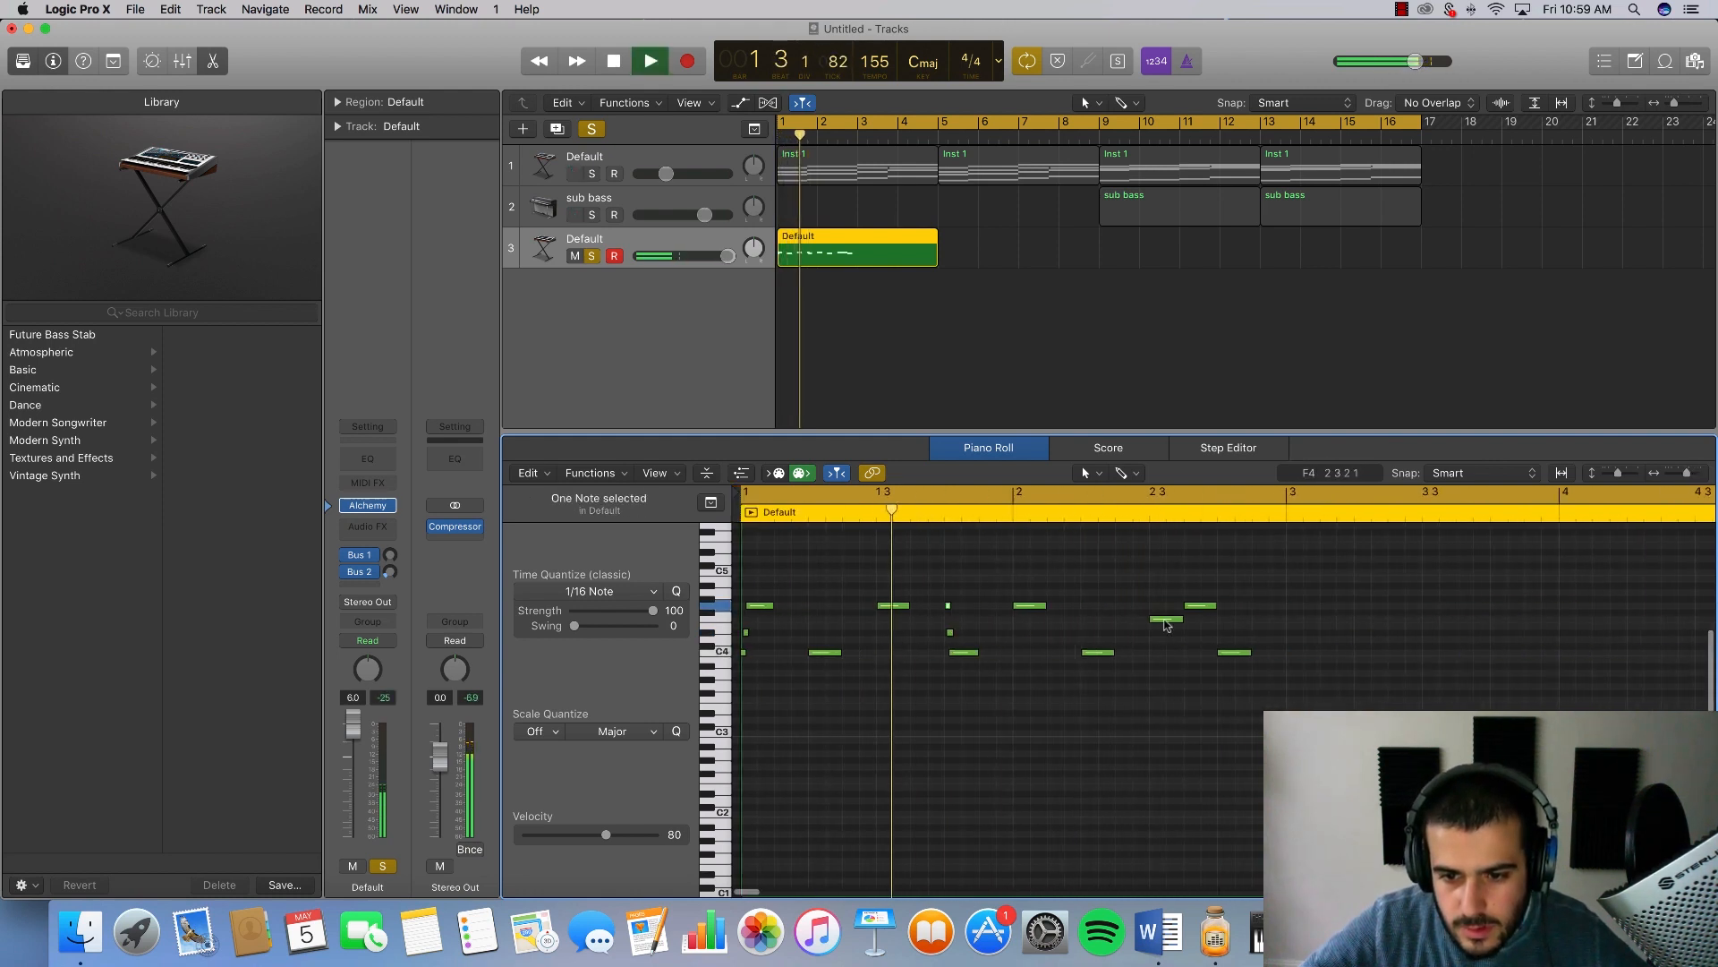
key(super+Left)
key(space)
key(space)
key(super+Right)
key(super+Right)
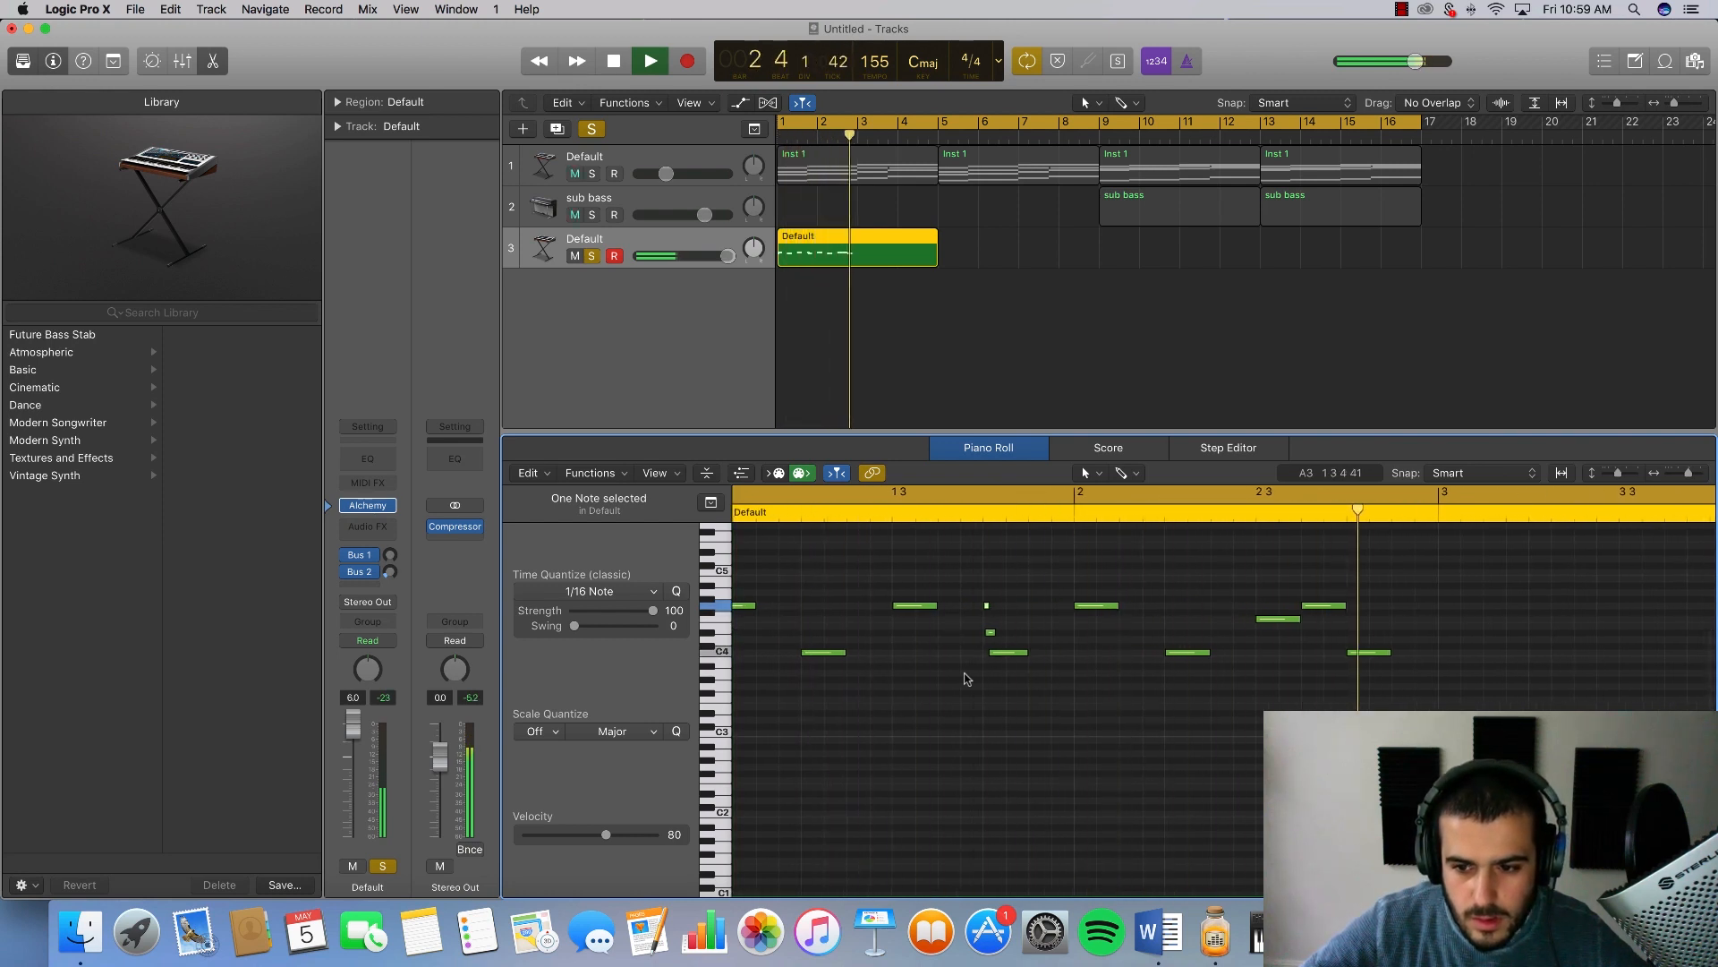
Step: Select all the melody notes in bars 1 and 2 and copy them to start at bar 3
key(space)
key(super+Left)
key(super+Left)
drag(1124, 762, 724, 573)
key(super+Right)
key(super+Right)
key(super+Right)
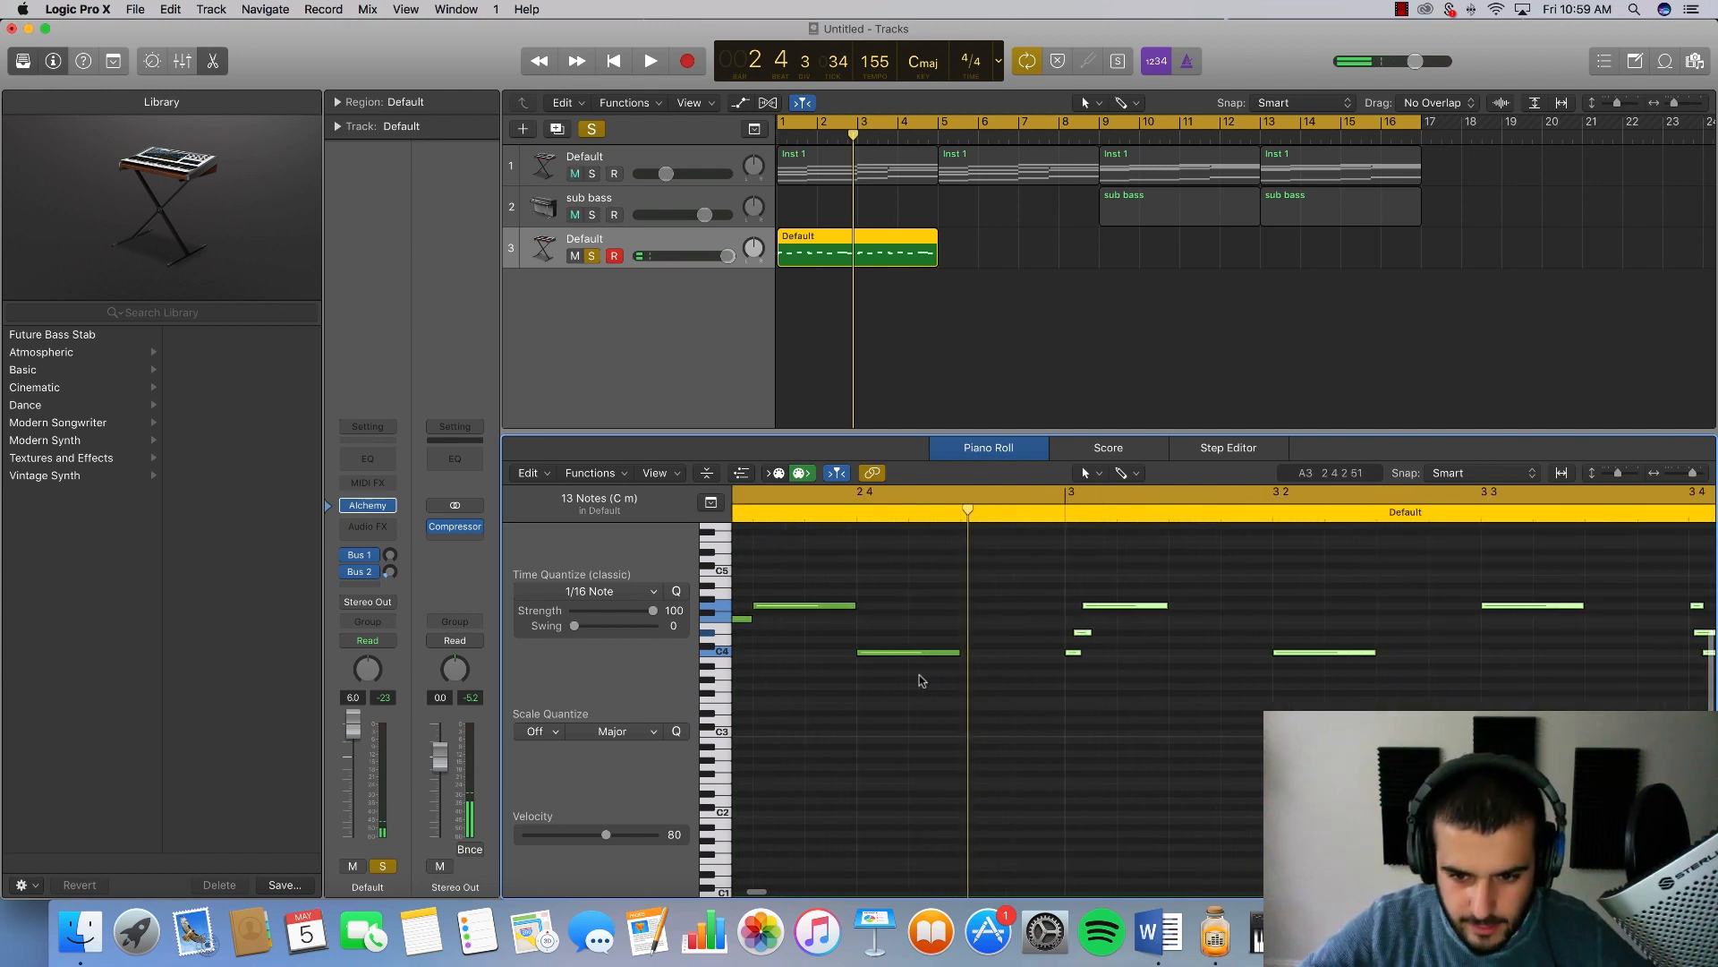
Step: Insert a stereo Space Designer reverb as an audio effect on the third track
mouse_move(341, 509)
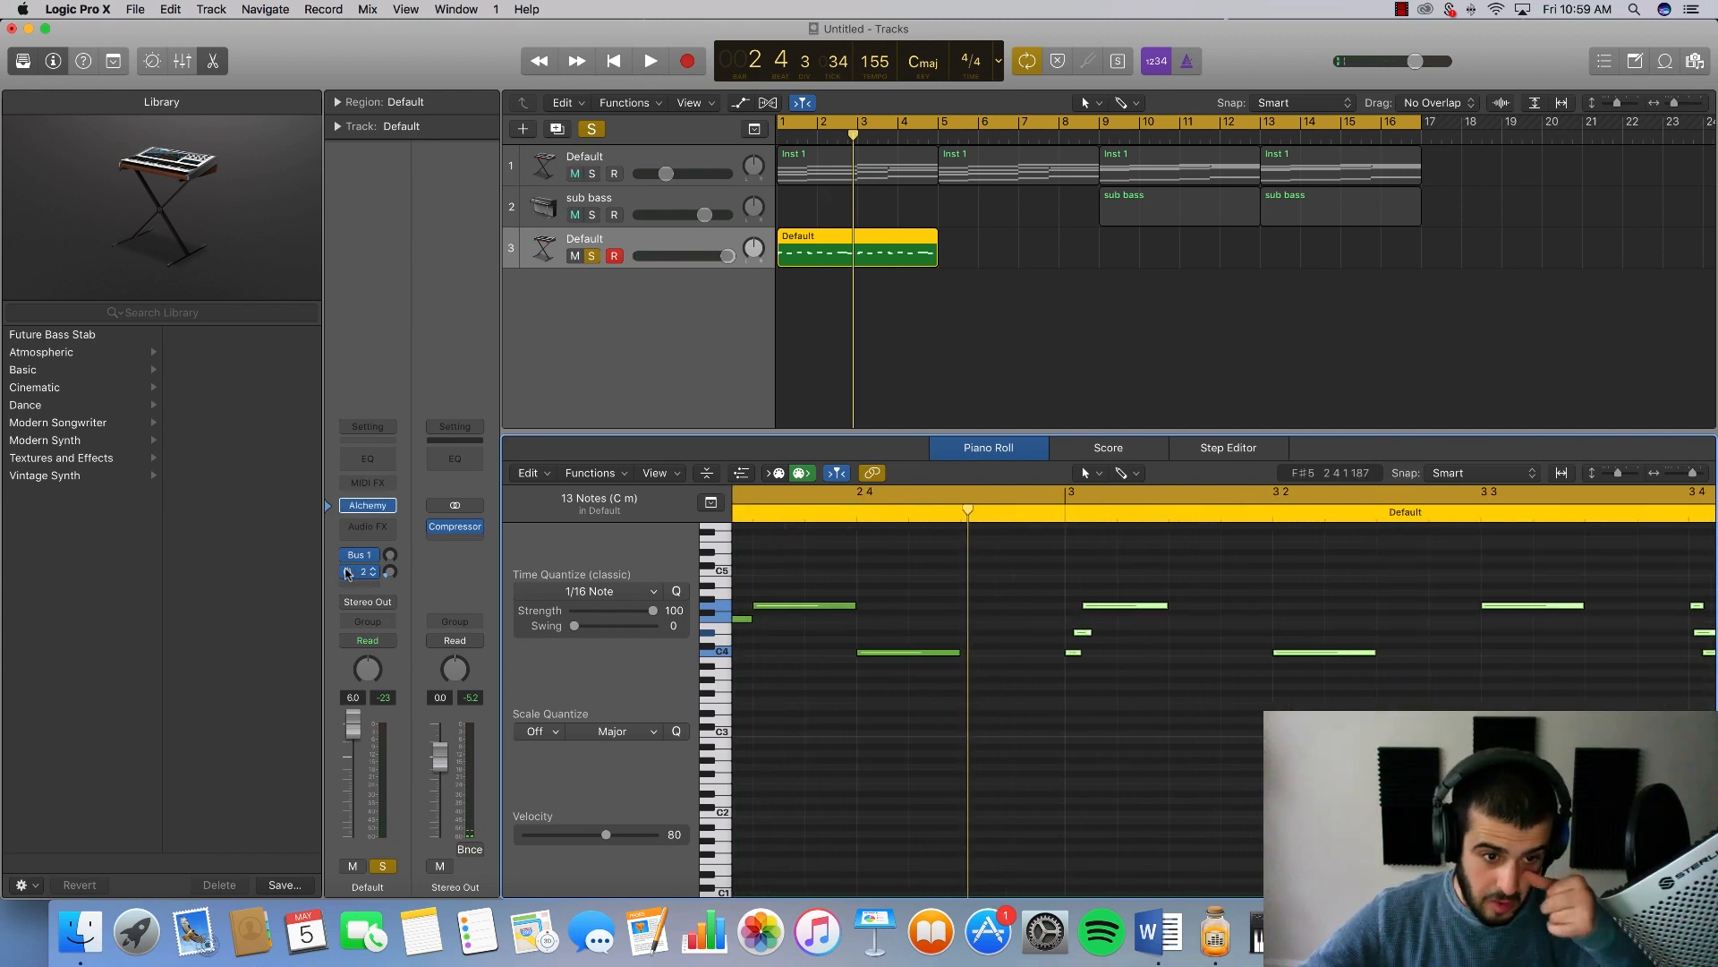
click(362, 540)
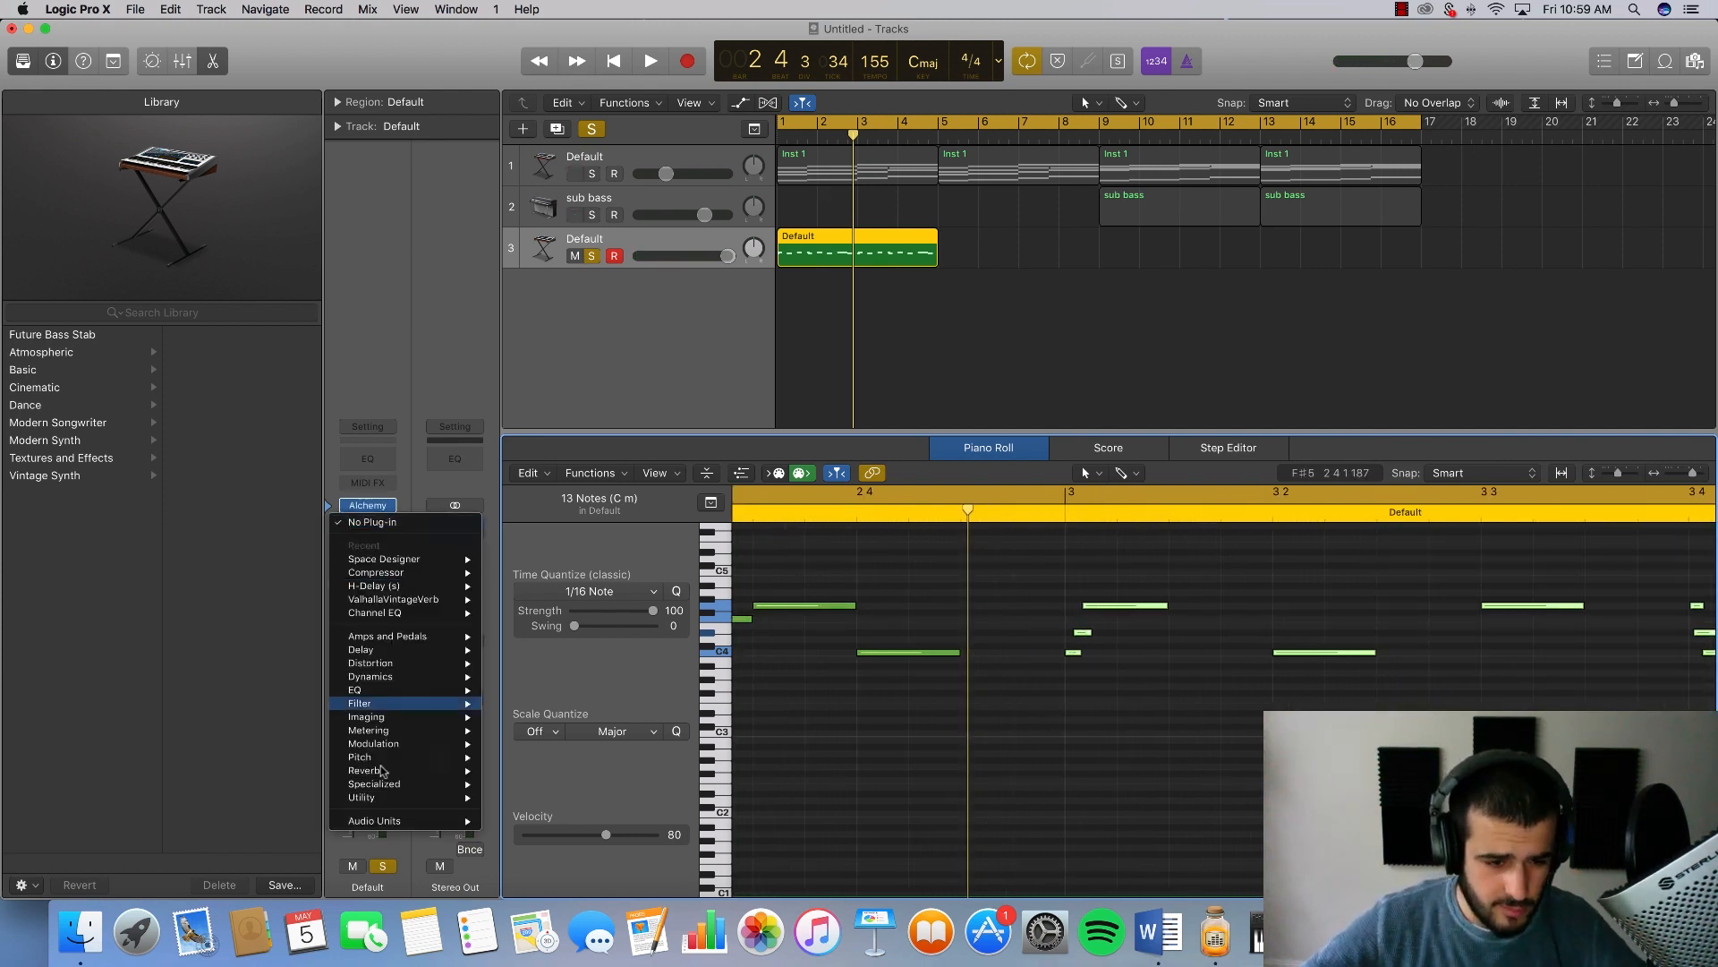
mouse_move(441, 568)
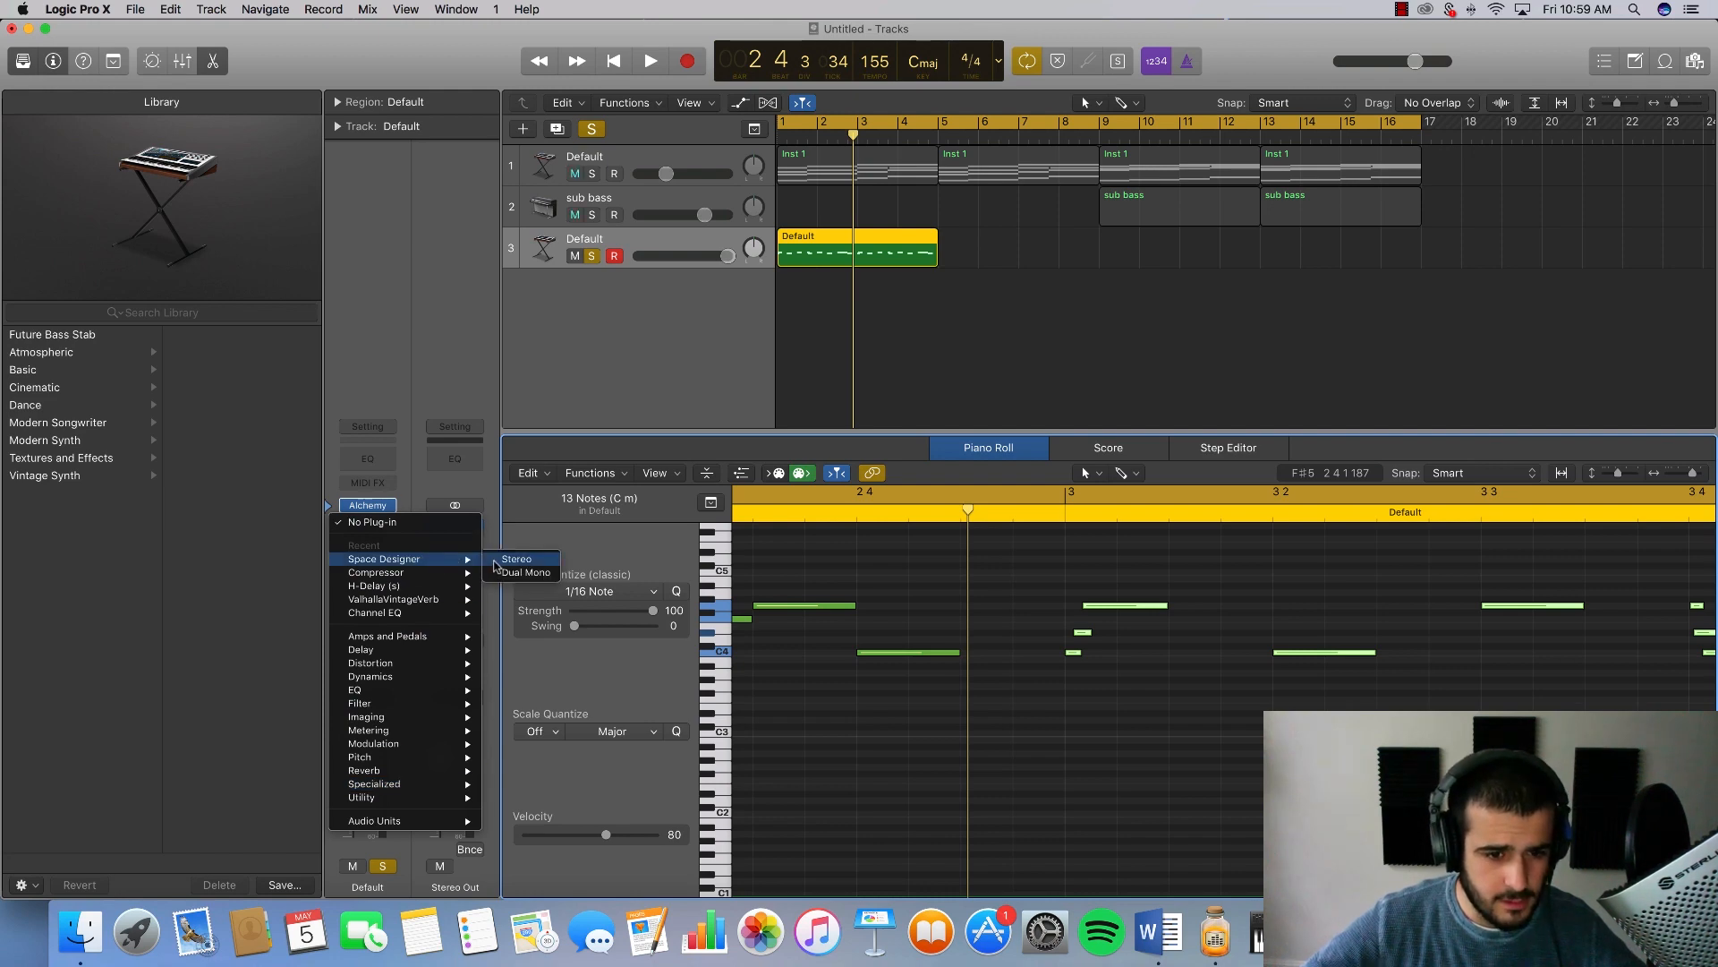
Step: Insert a stereo Space Designer on the third track and load the Large Spaces room preset 02.1s Big Drums
click(499, 561)
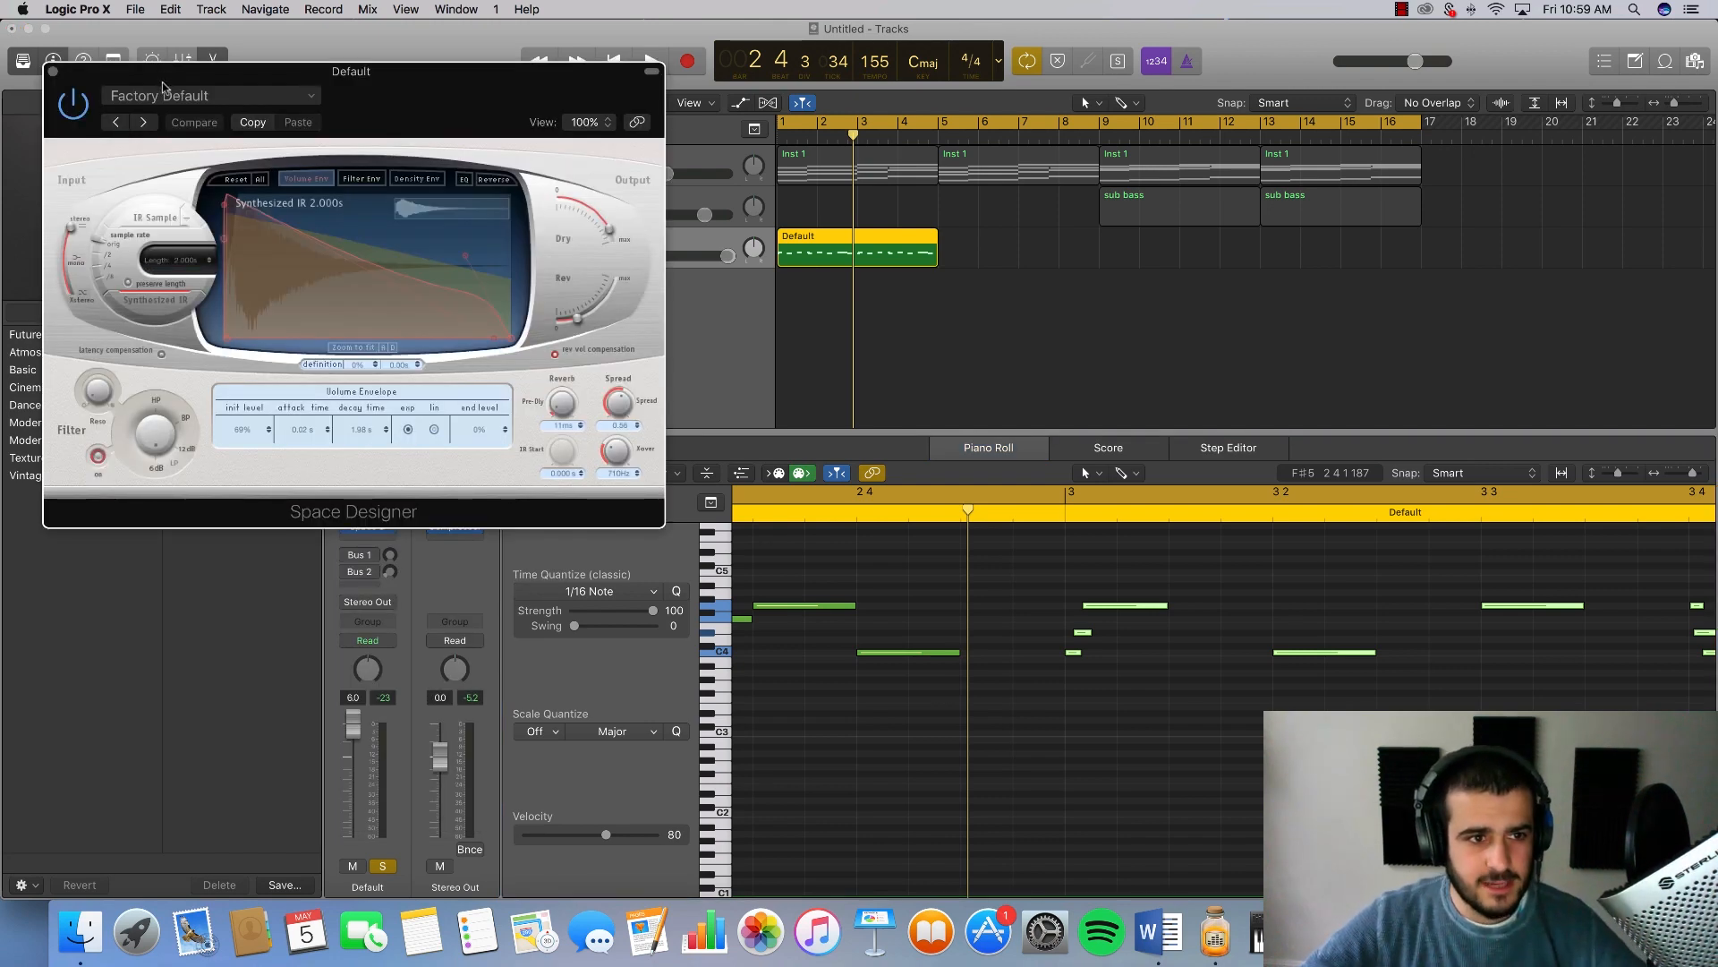
click(164, 87)
mouse_move(224, 380)
mouse_move(366, 384)
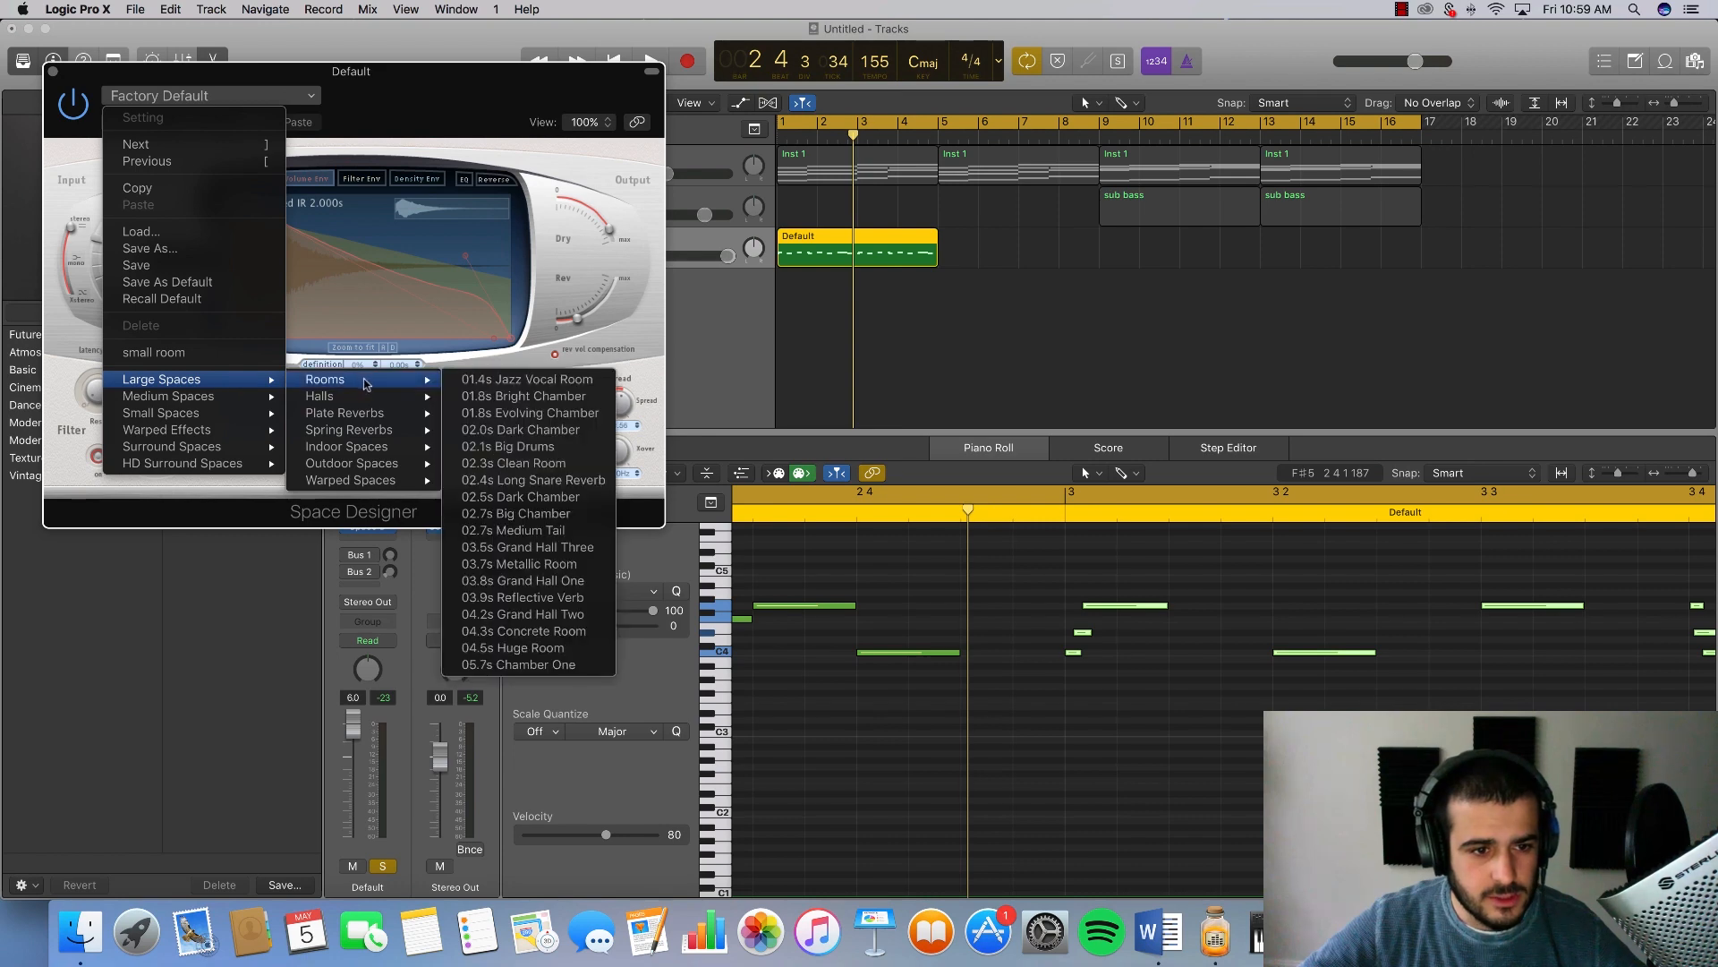
click(546, 446)
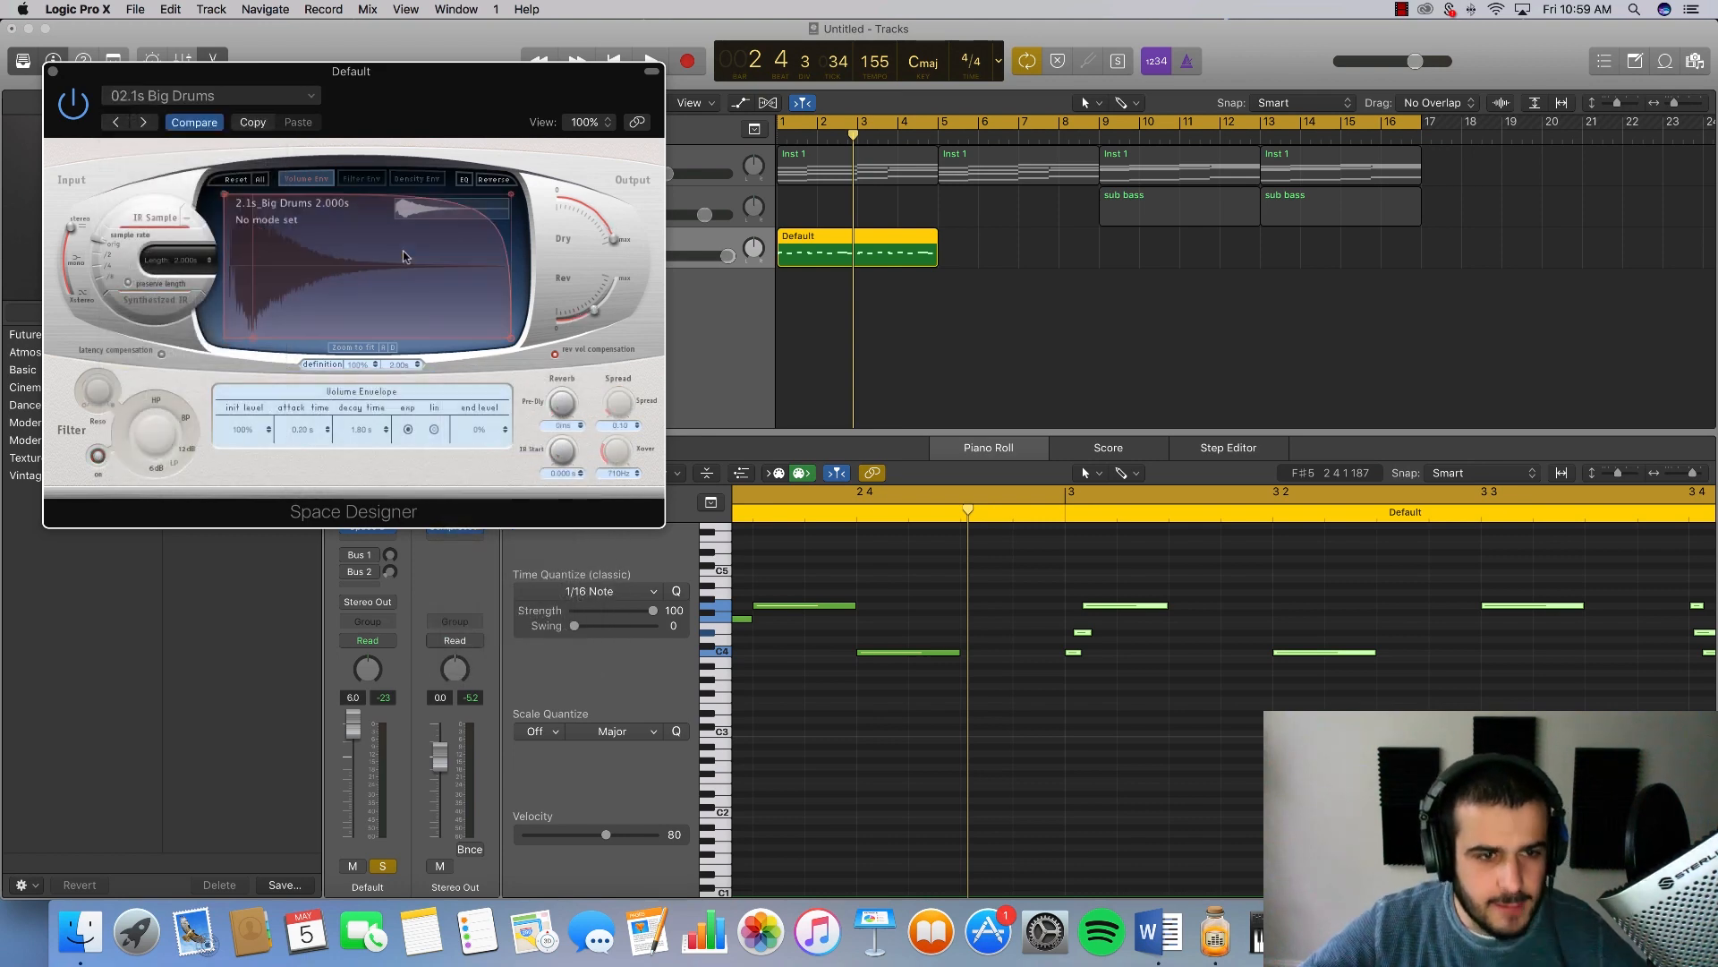
Step: Lower the Space Designer reverb output level, audition the sound and close the plug-in
drag(594, 311, 574, 318)
key(space)
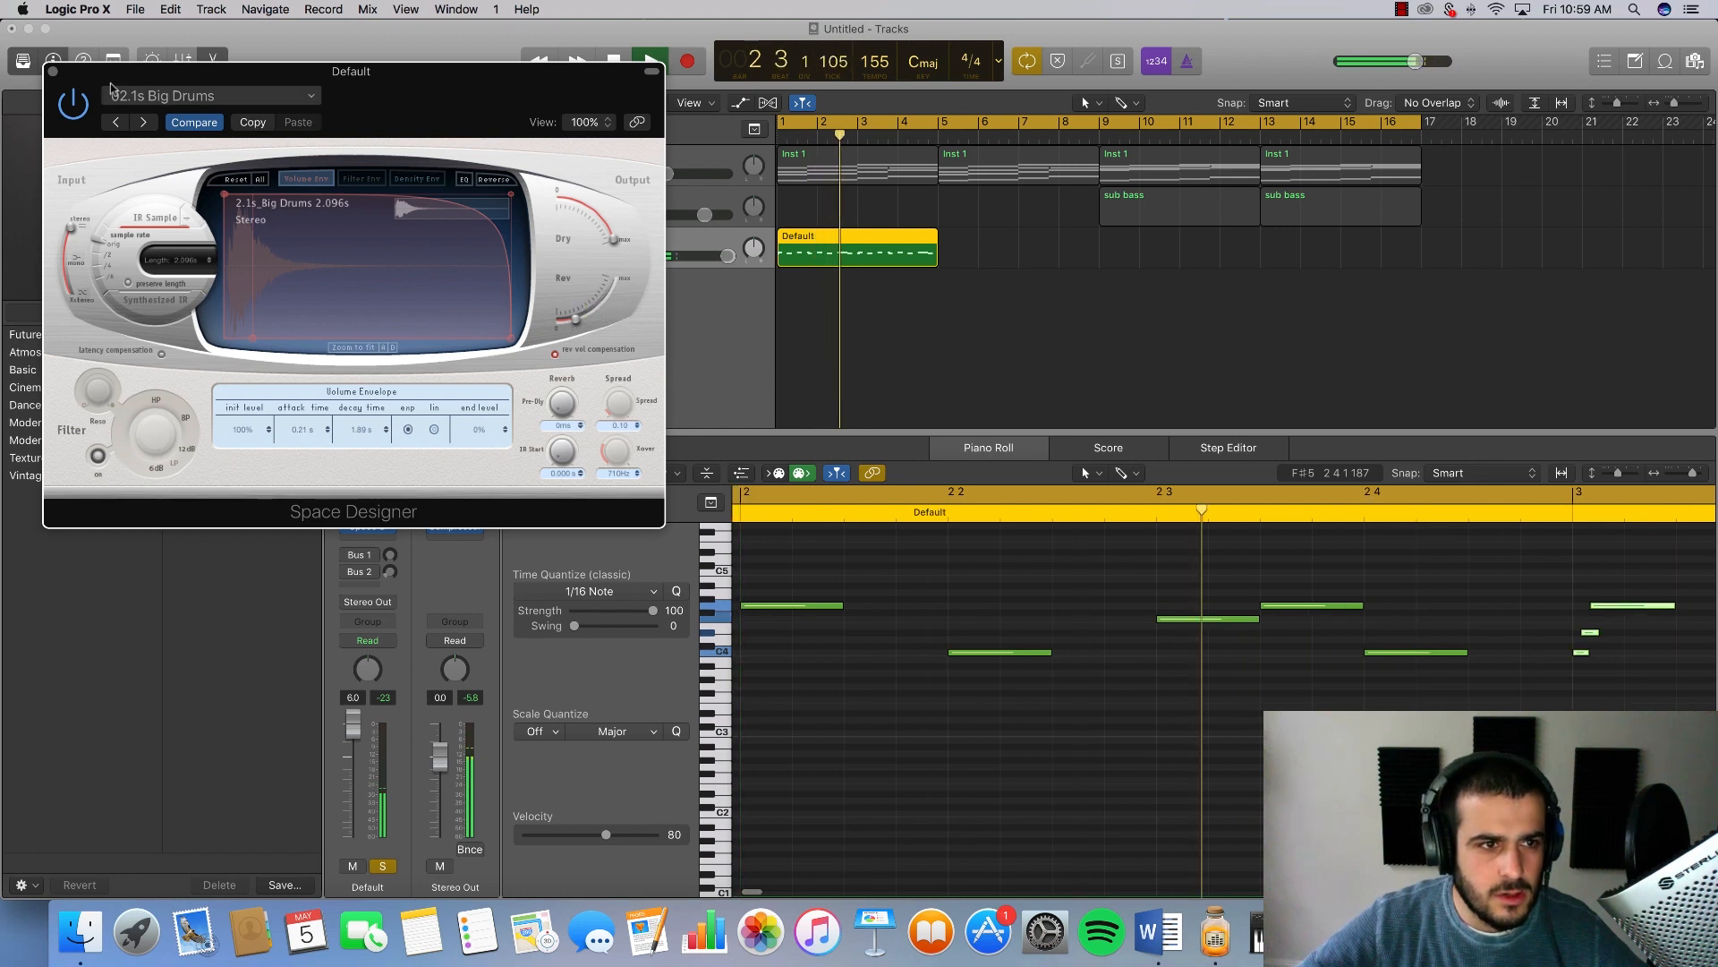
click(53, 71)
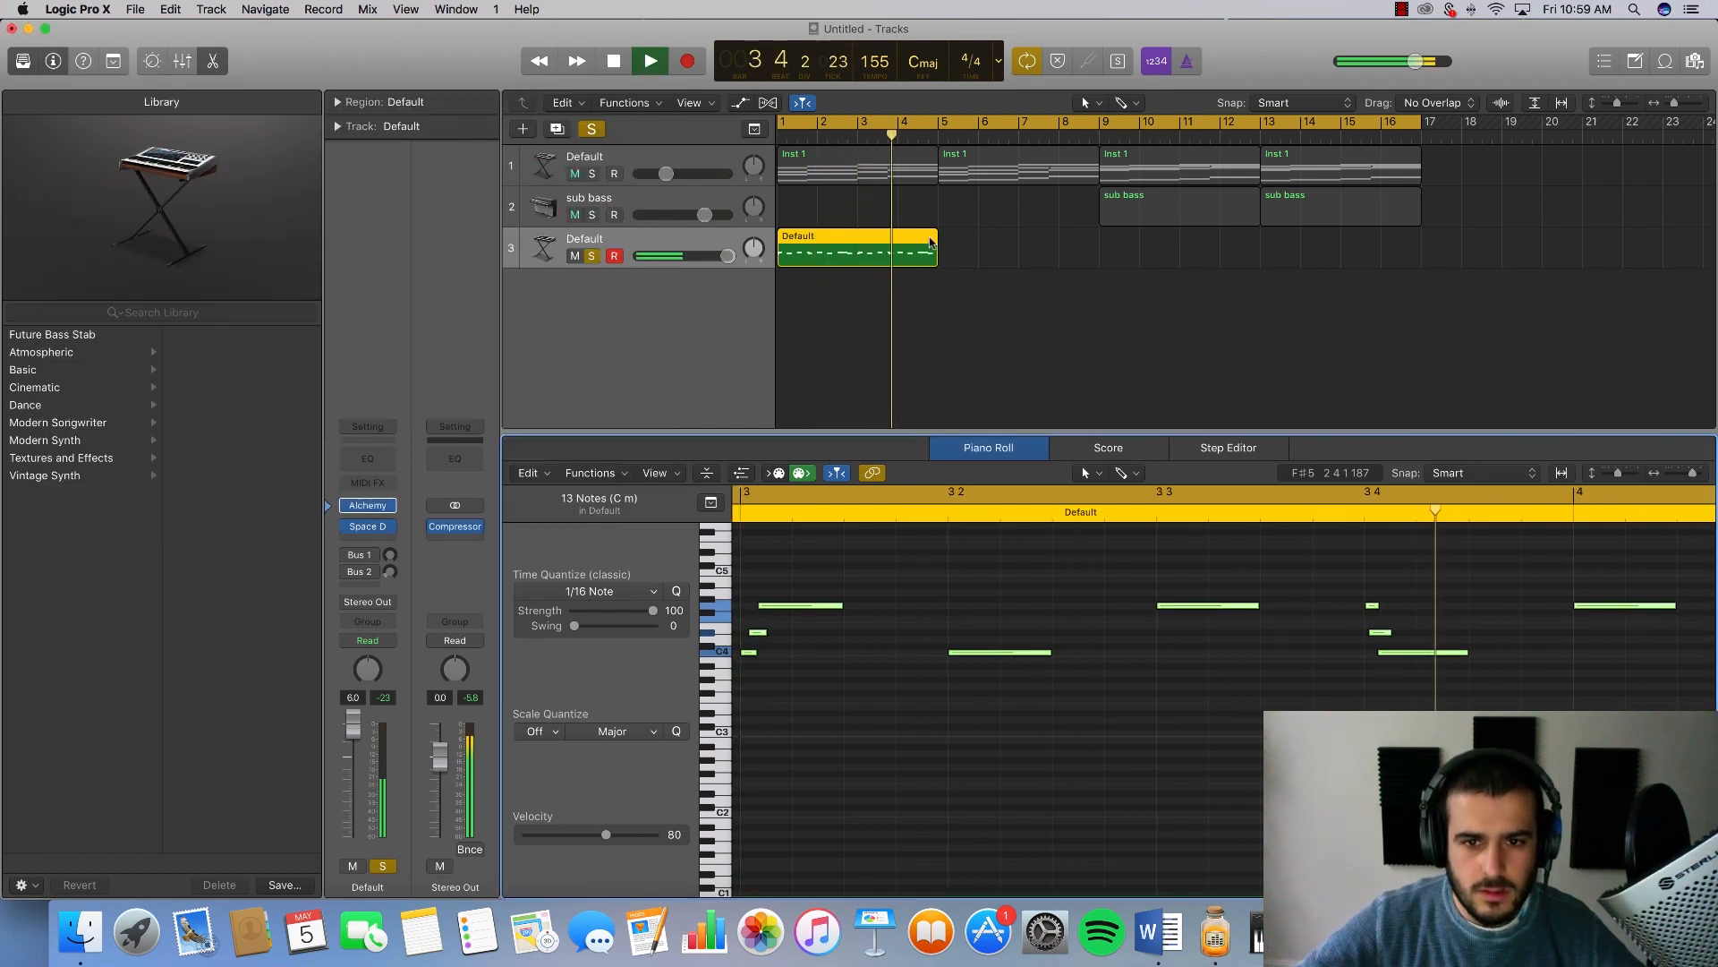
Step: Loop the third track's region through to bar 17 and take the track out of solo
drag(931, 242, 1423, 279)
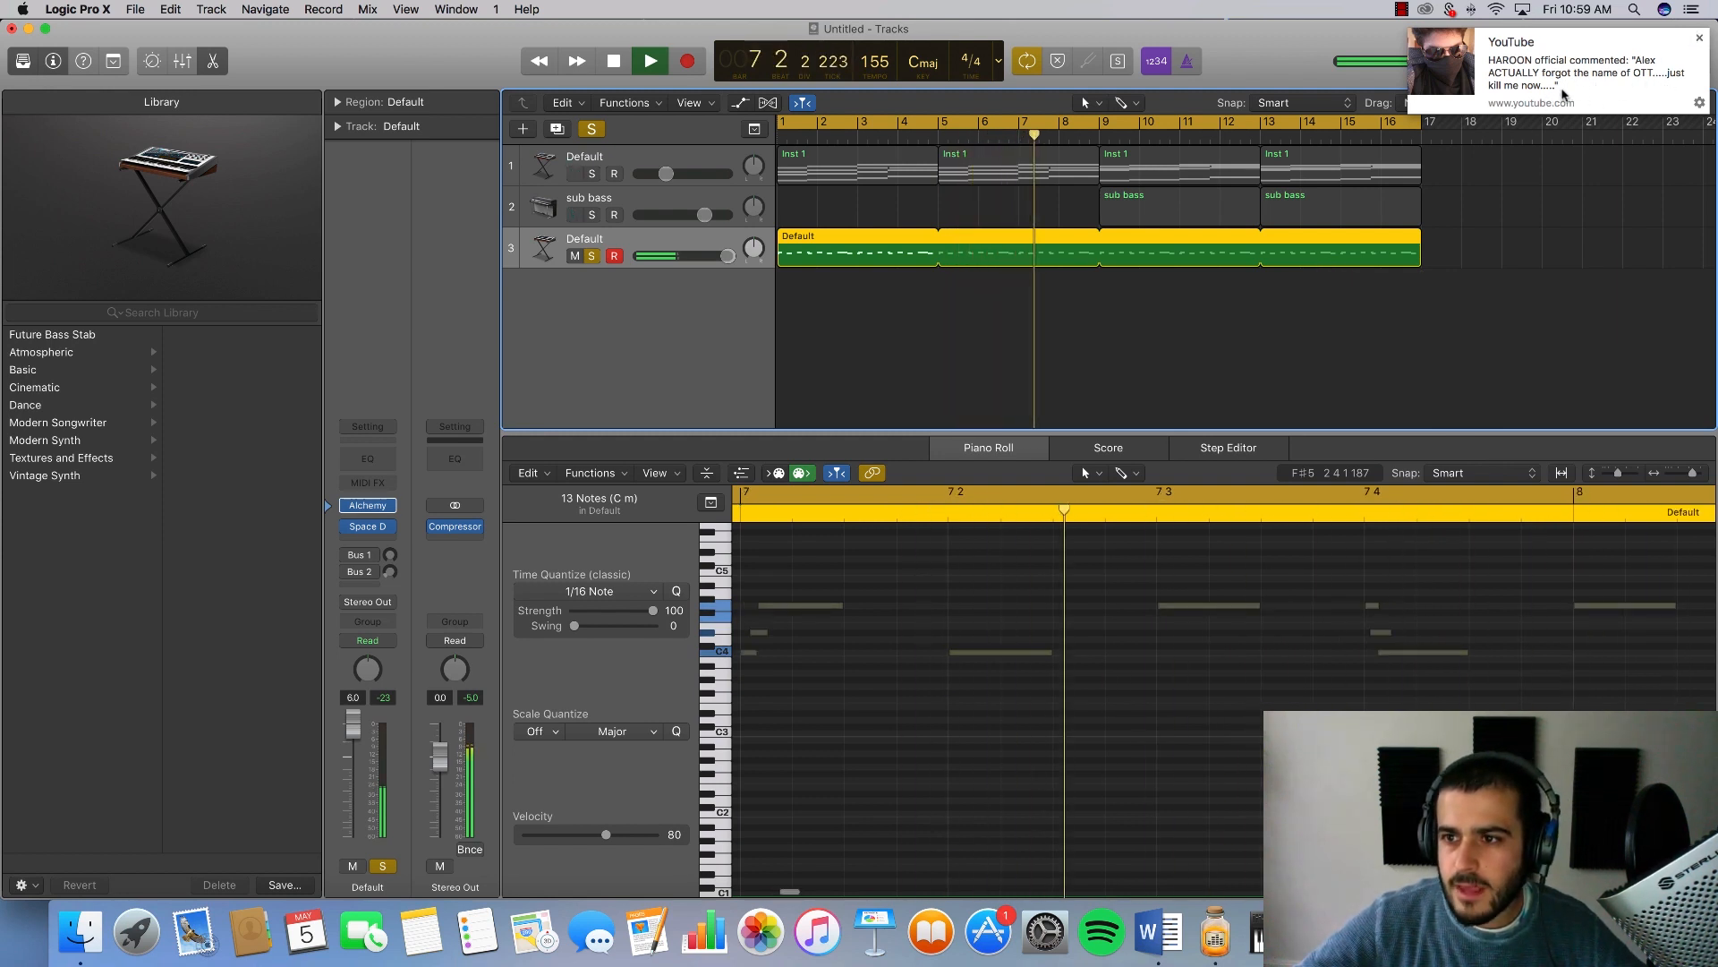
key(space)
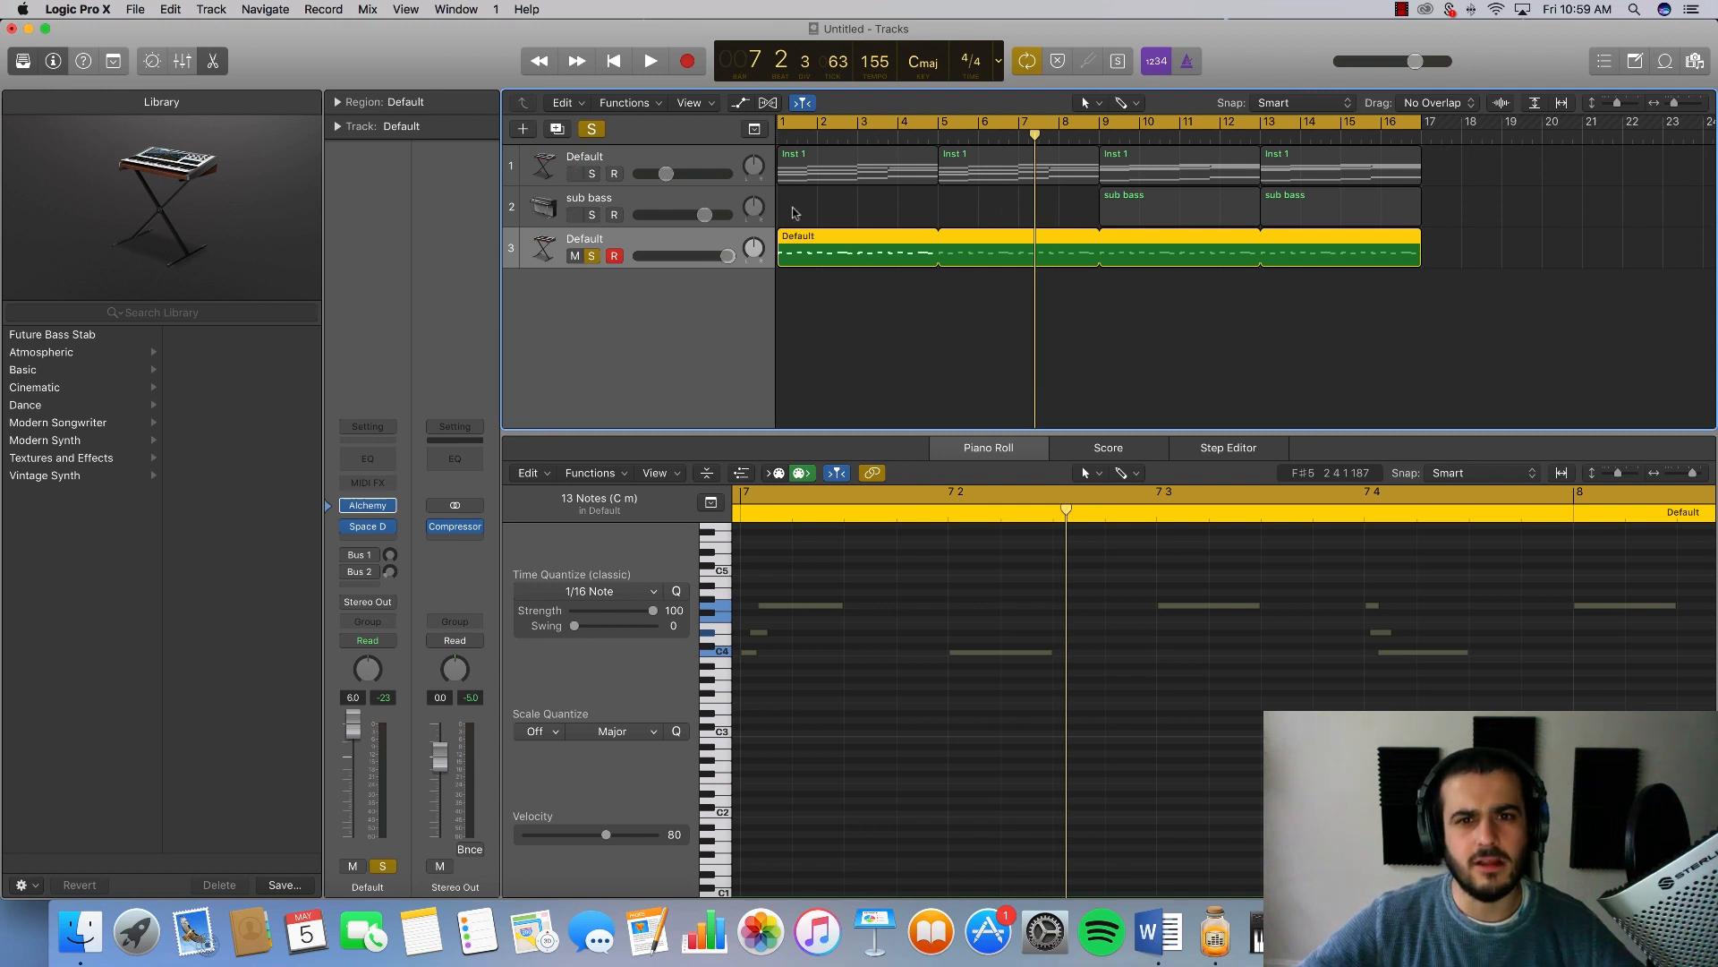
click(595, 257)
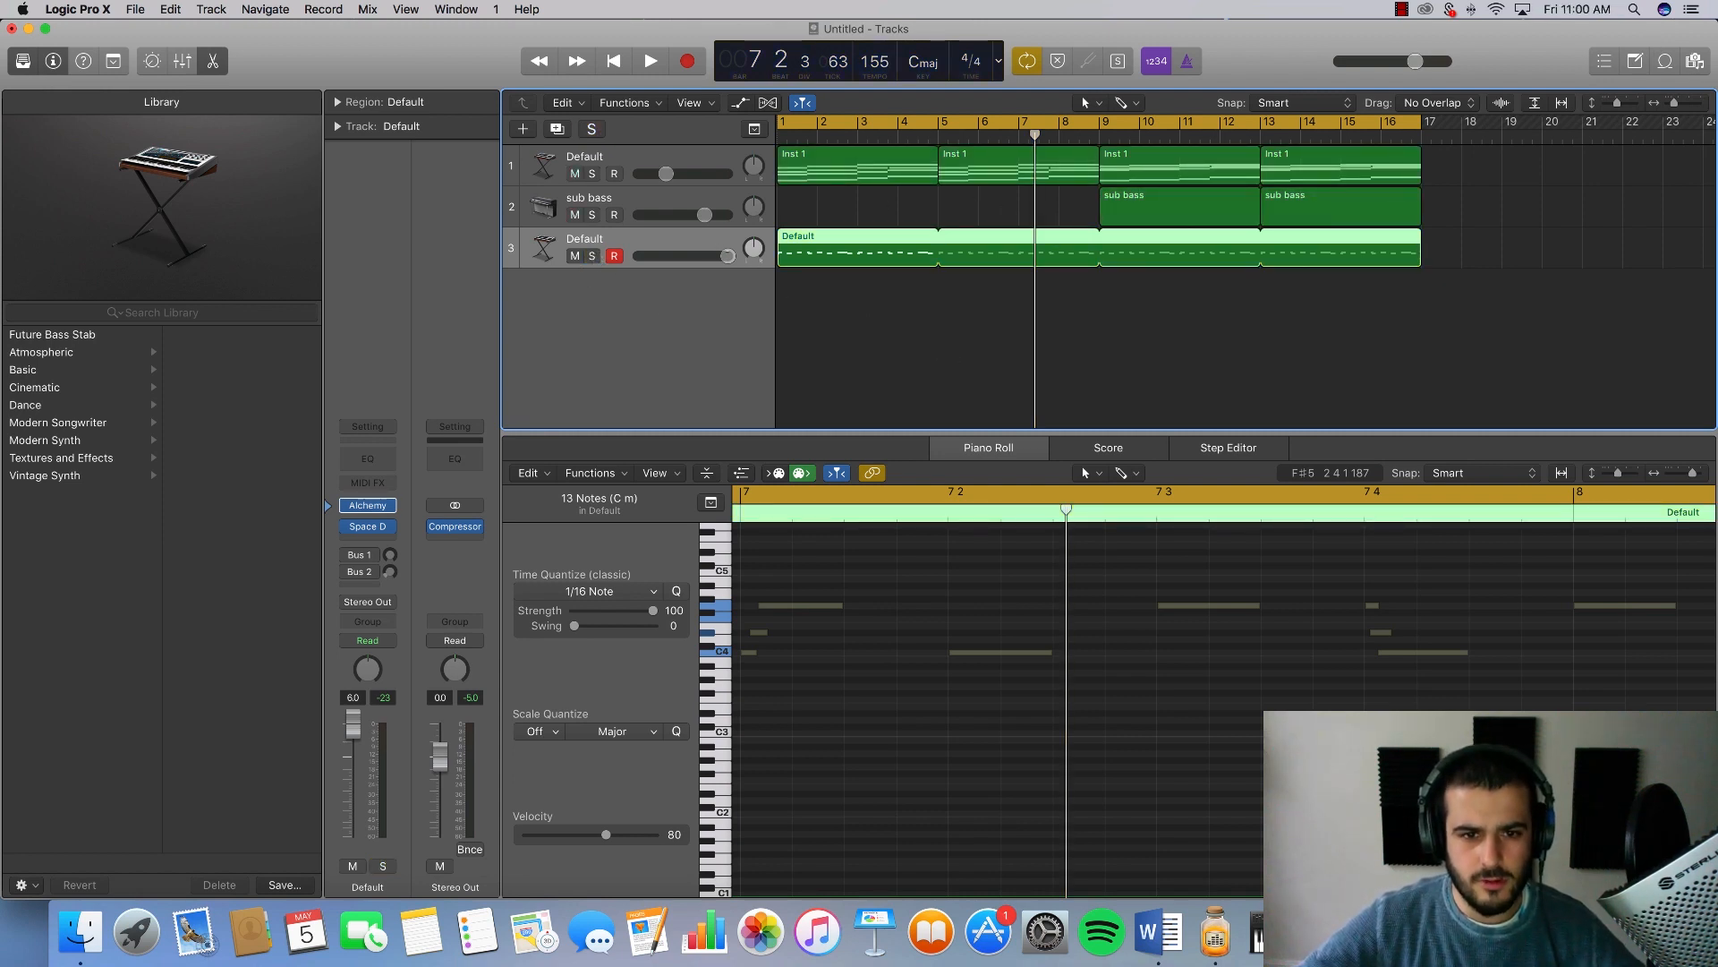
Step: Set the third track's volume to 1.4 dB while playing it with the other tracks
mouse_move(728, 256)
mouse_down()
mouse_move(693, 256)
mouse_move(721, 263)
mouse_up()
key(space)
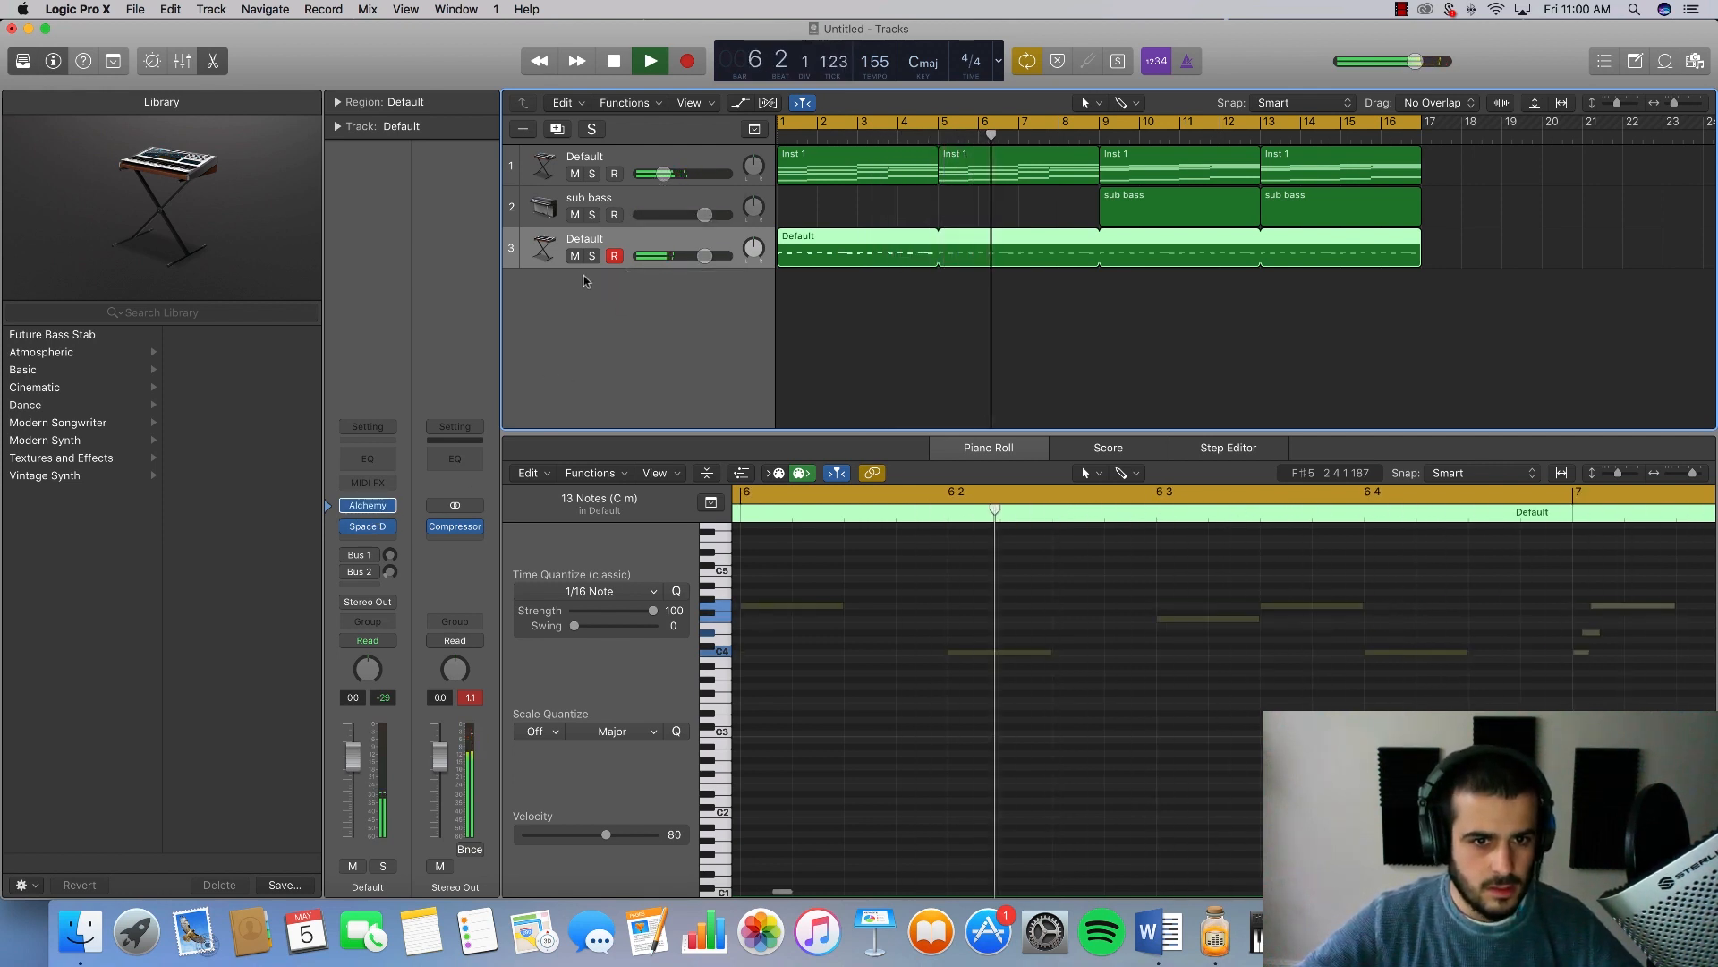
drag(705, 256, 711, 257)
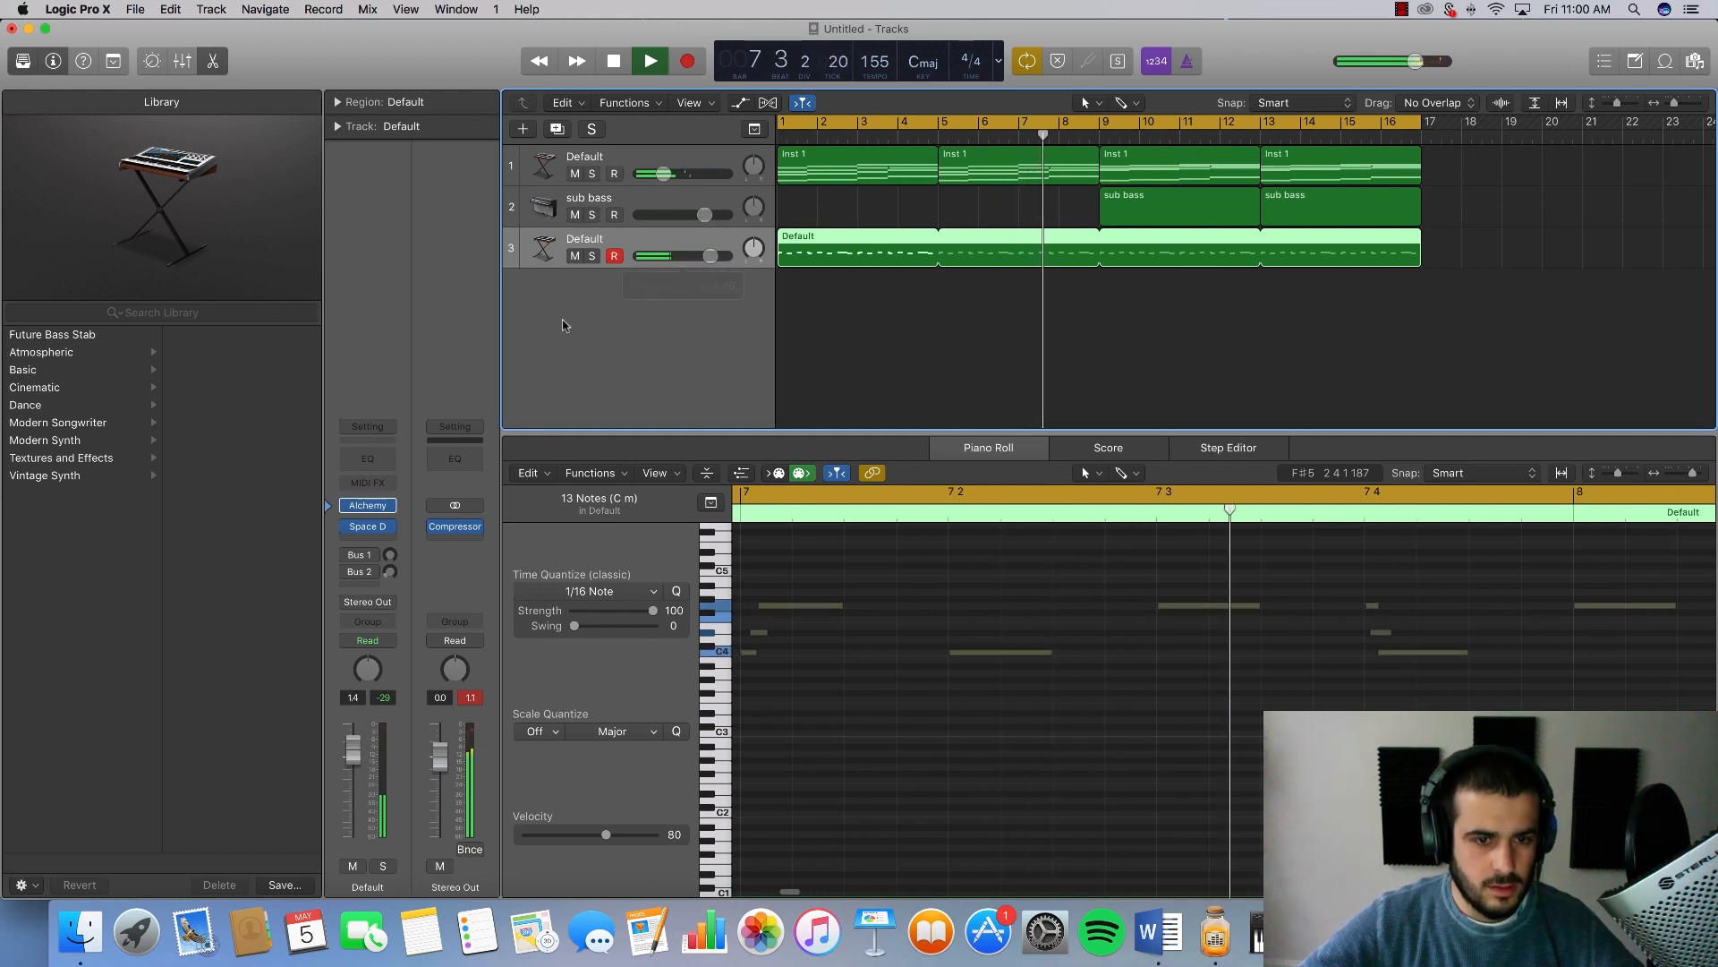
key(space)
click(380, 541)
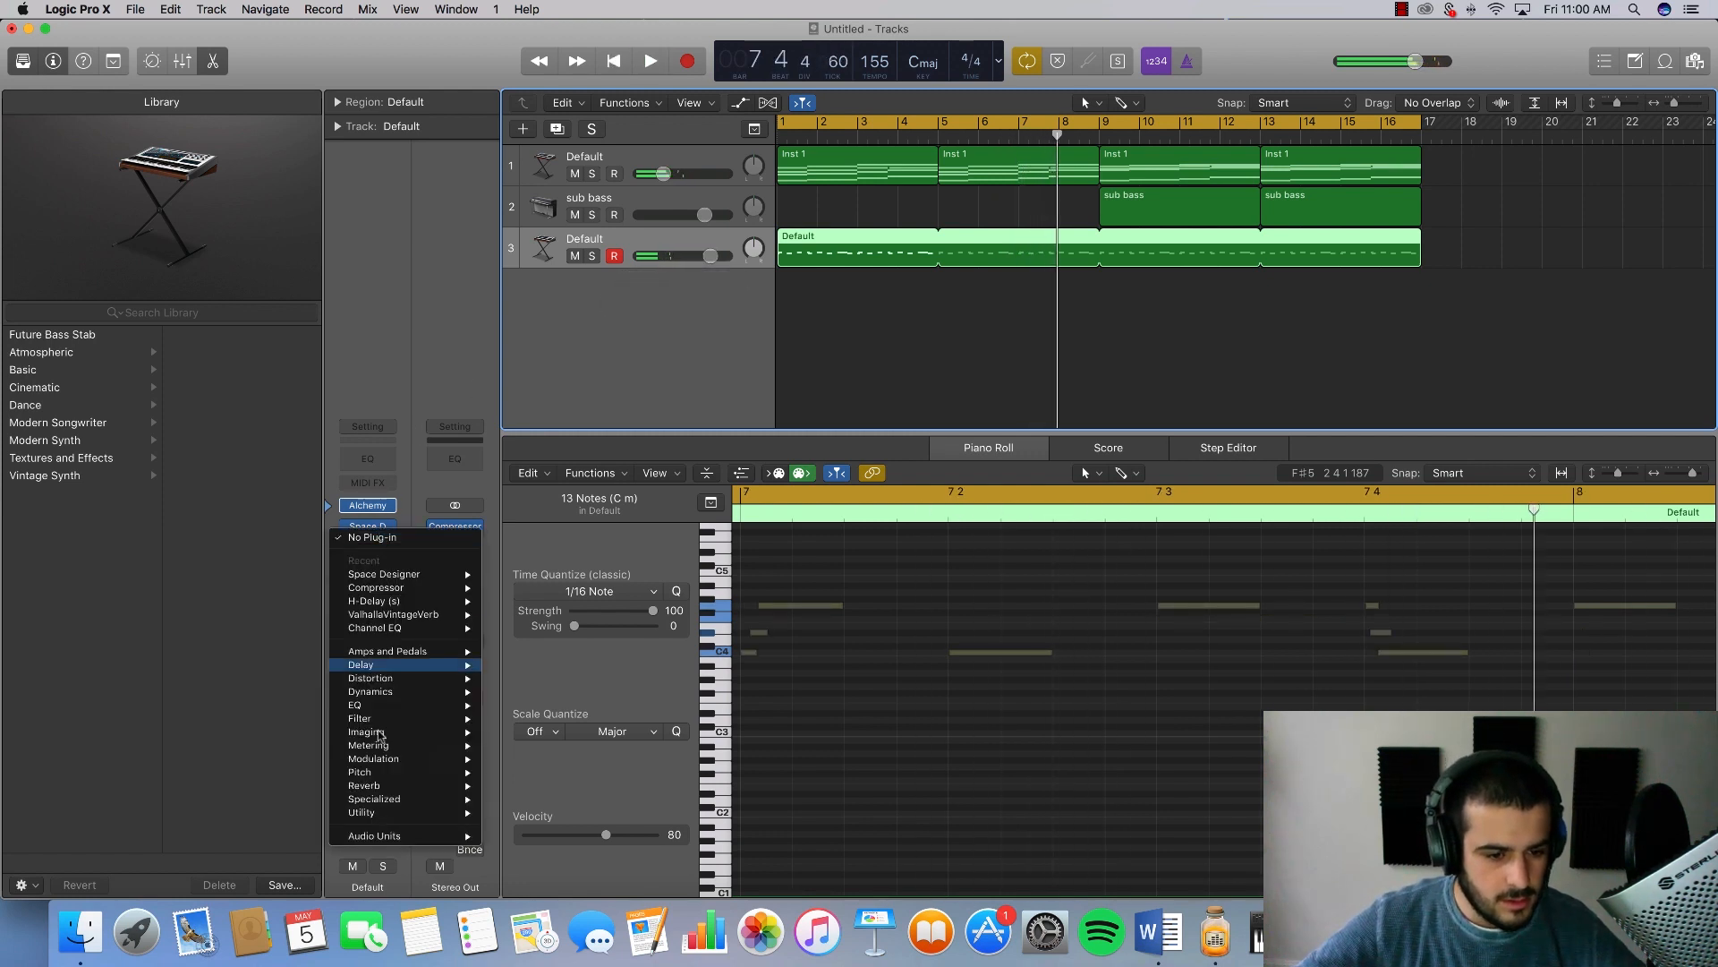
click(457, 414)
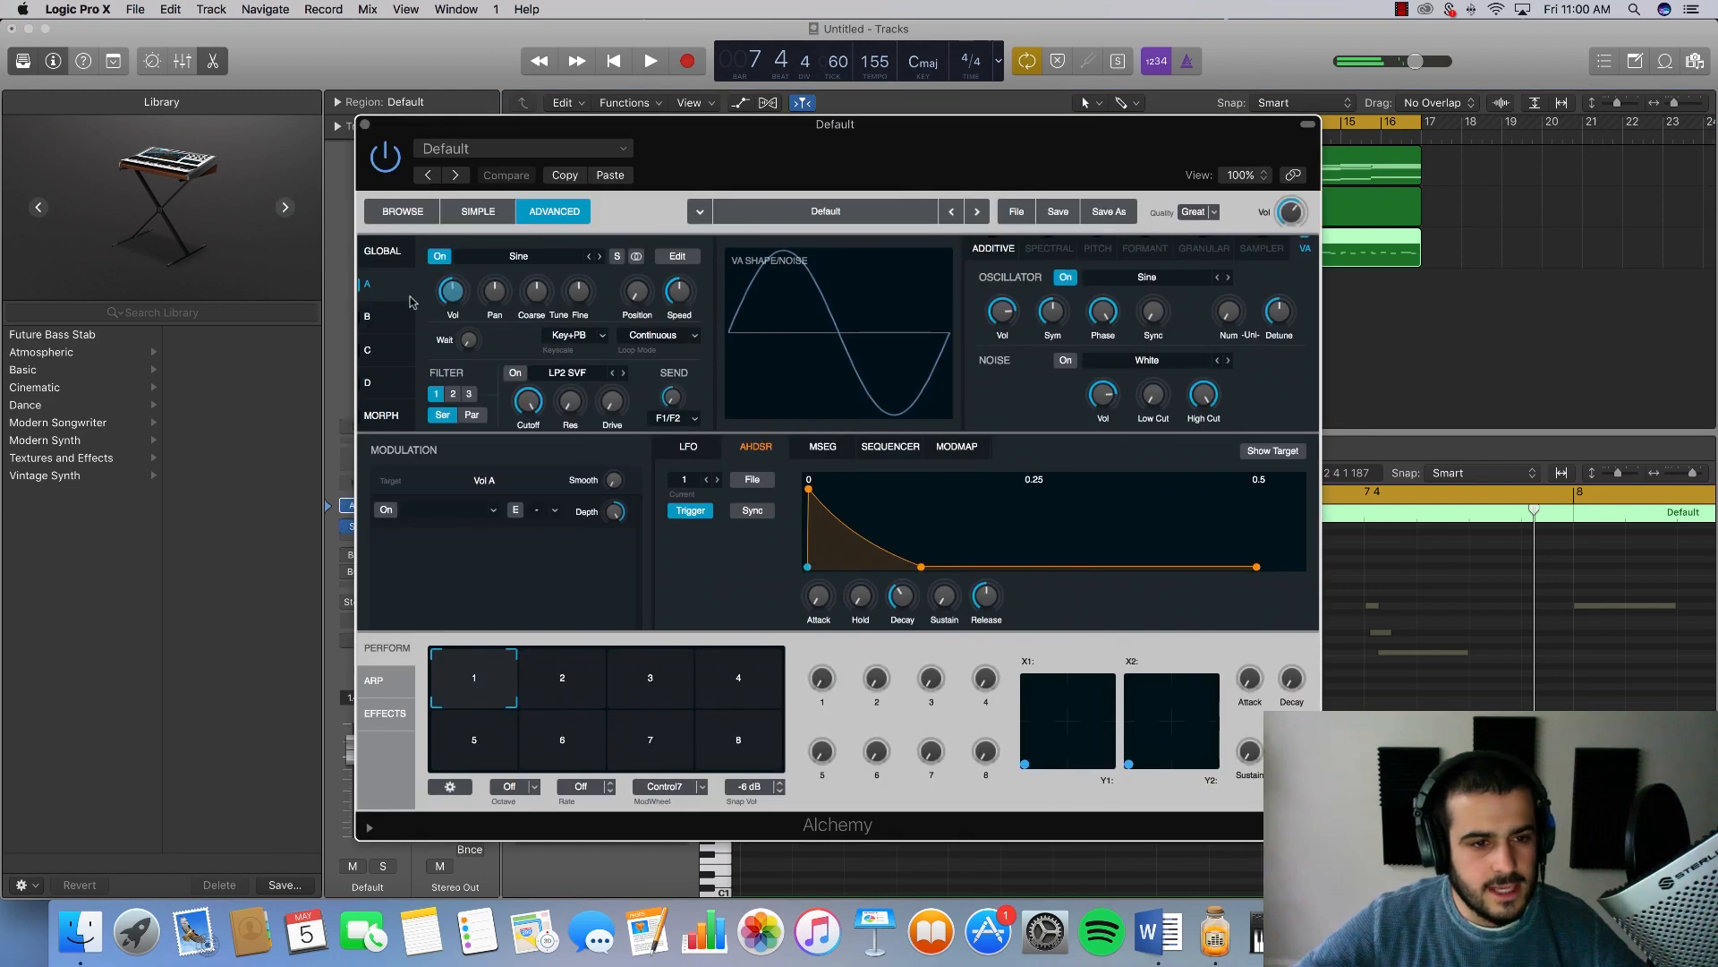
Step: Turn on source B in the third track's Alchemy with a volume of about -19 dB and the basic Sine waveform
click(398, 316)
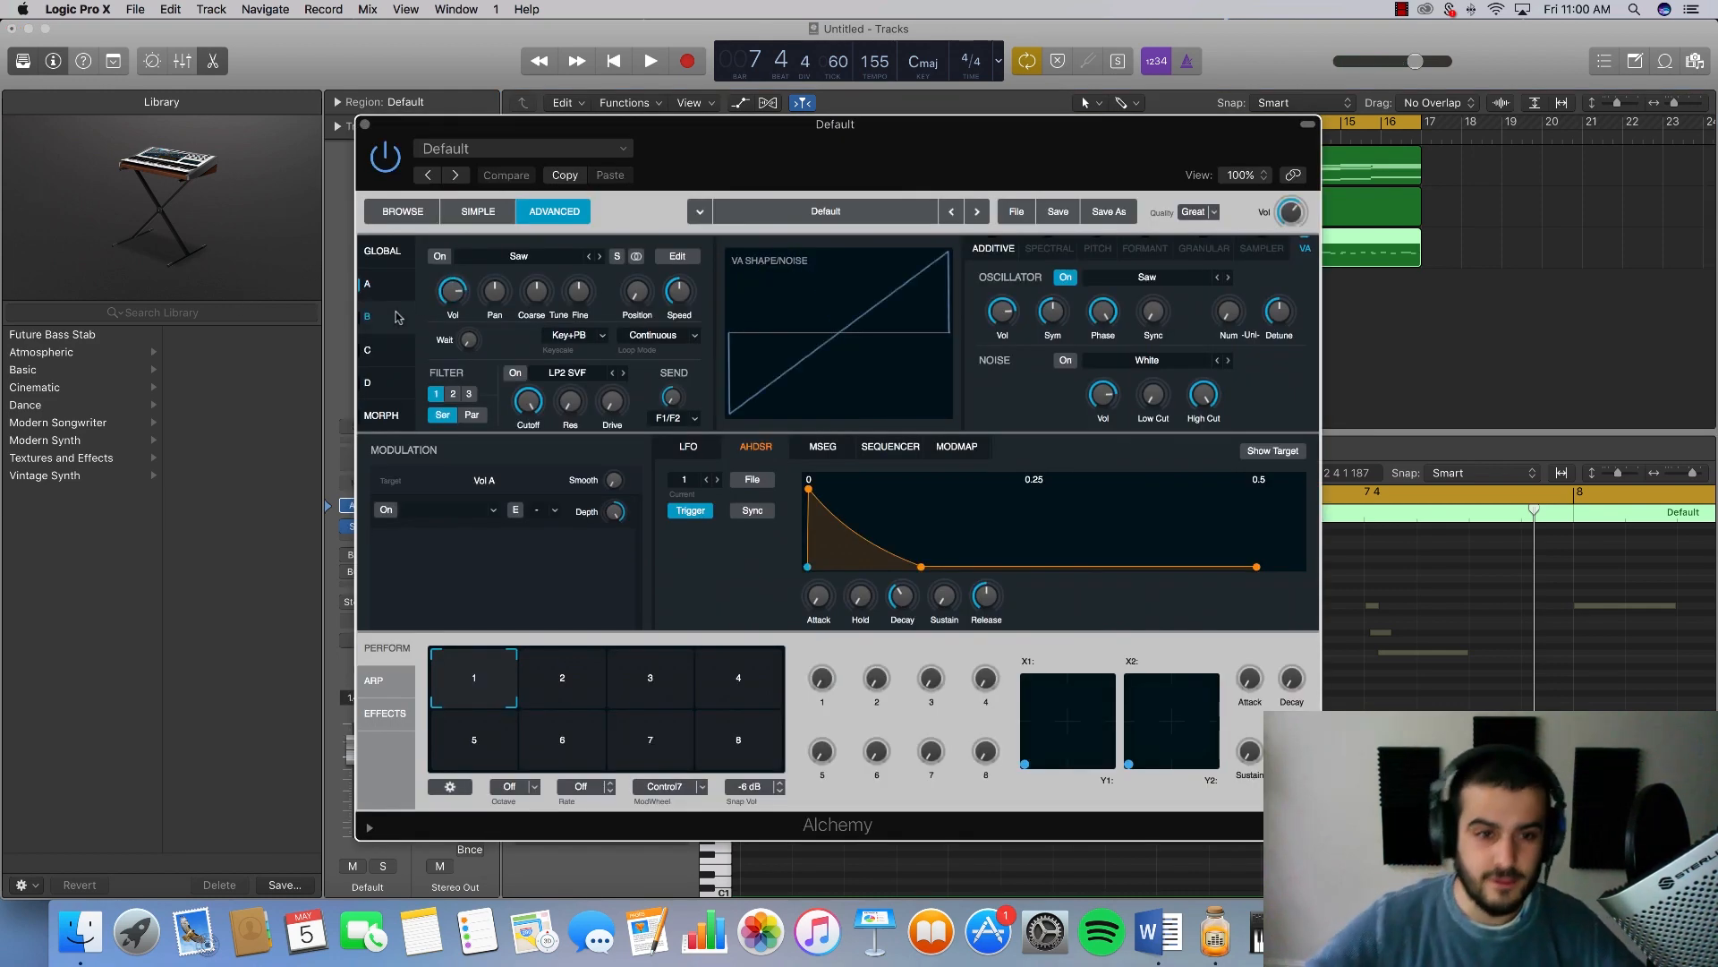
drag(444, 324, 443, 337)
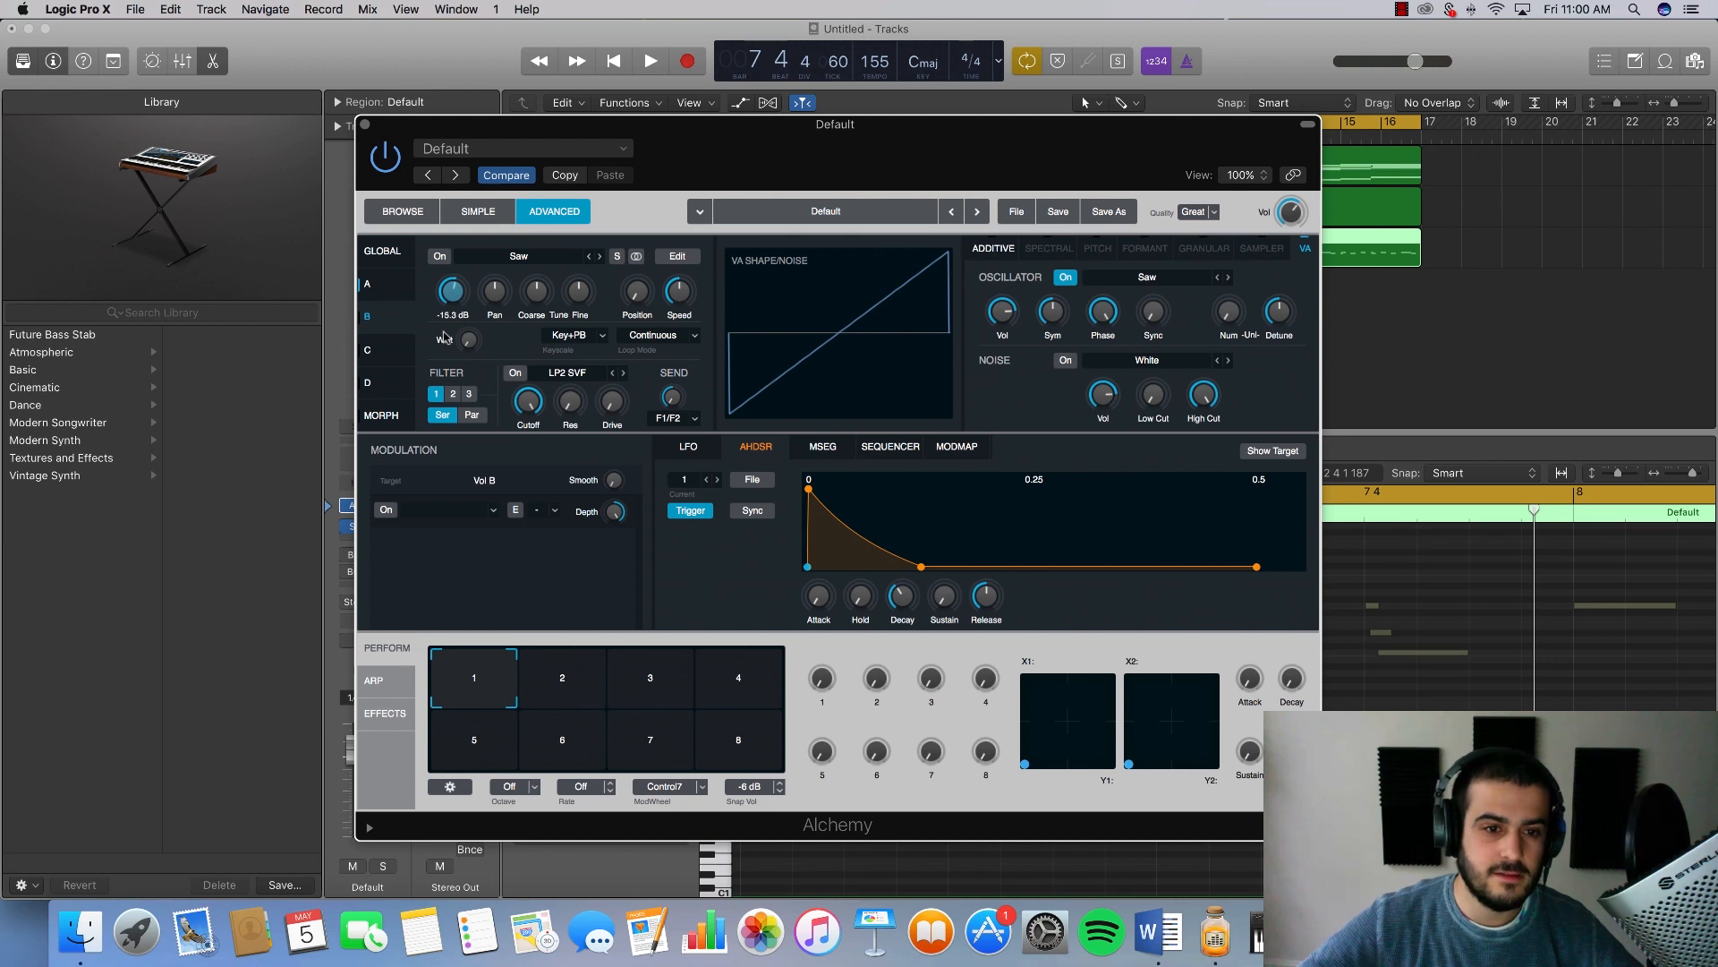
click(519, 259)
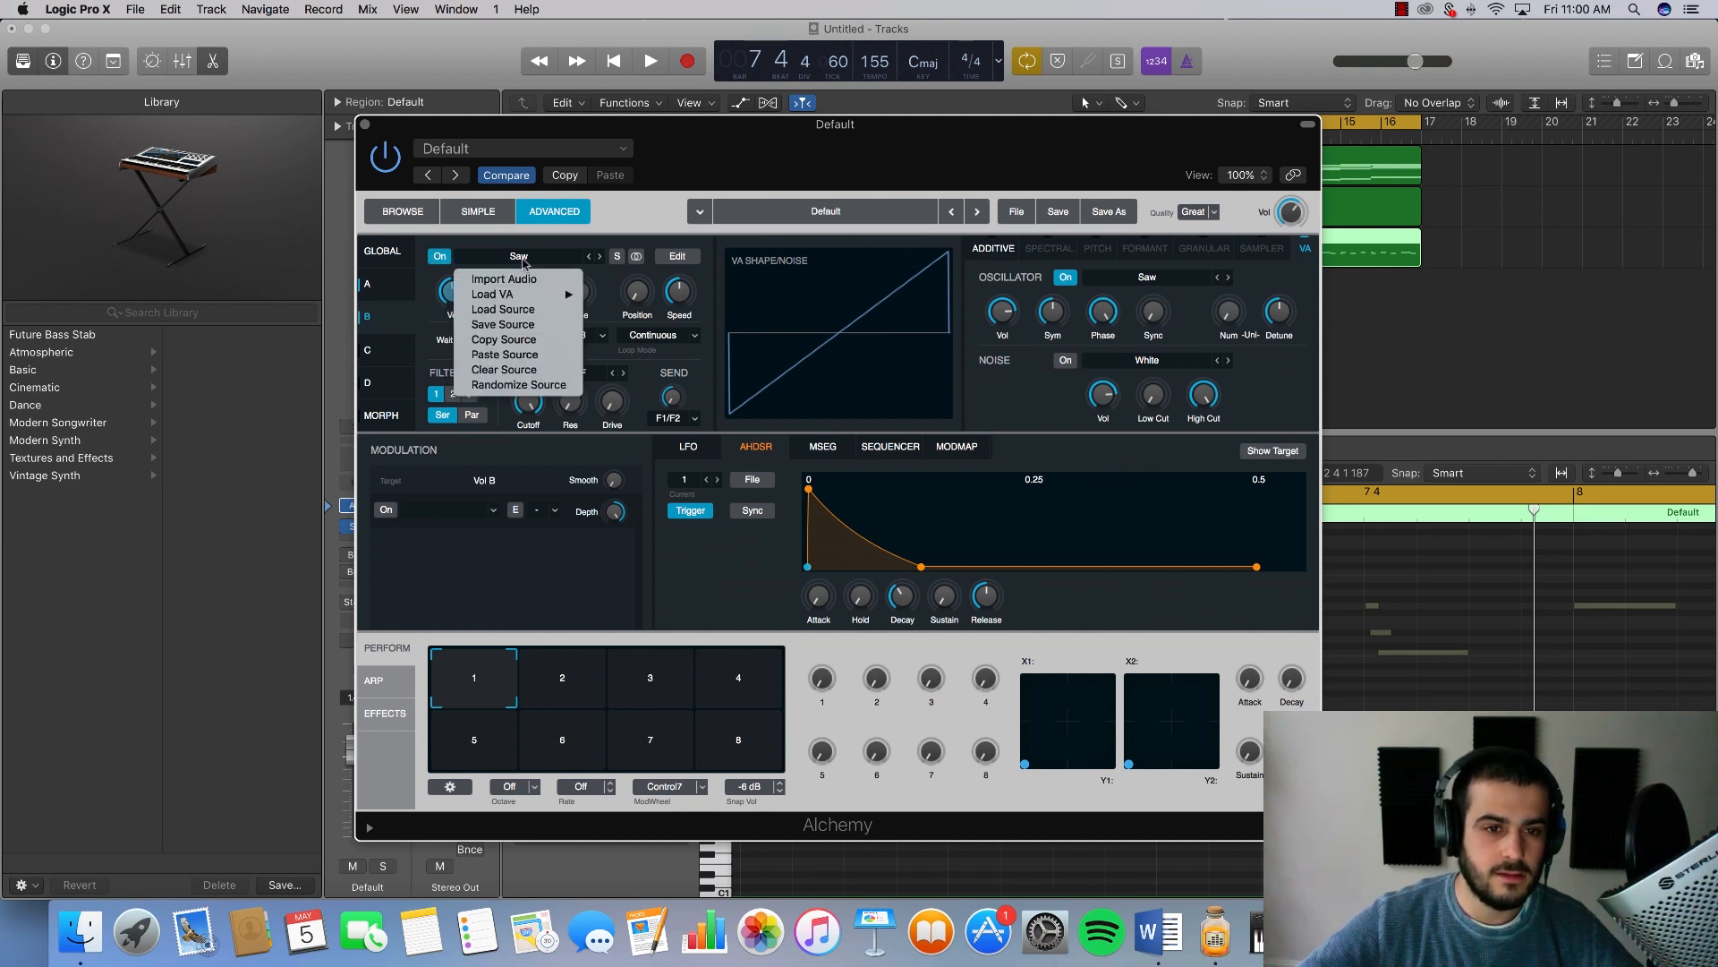
mouse_move(524, 295)
mouse_move(679, 301)
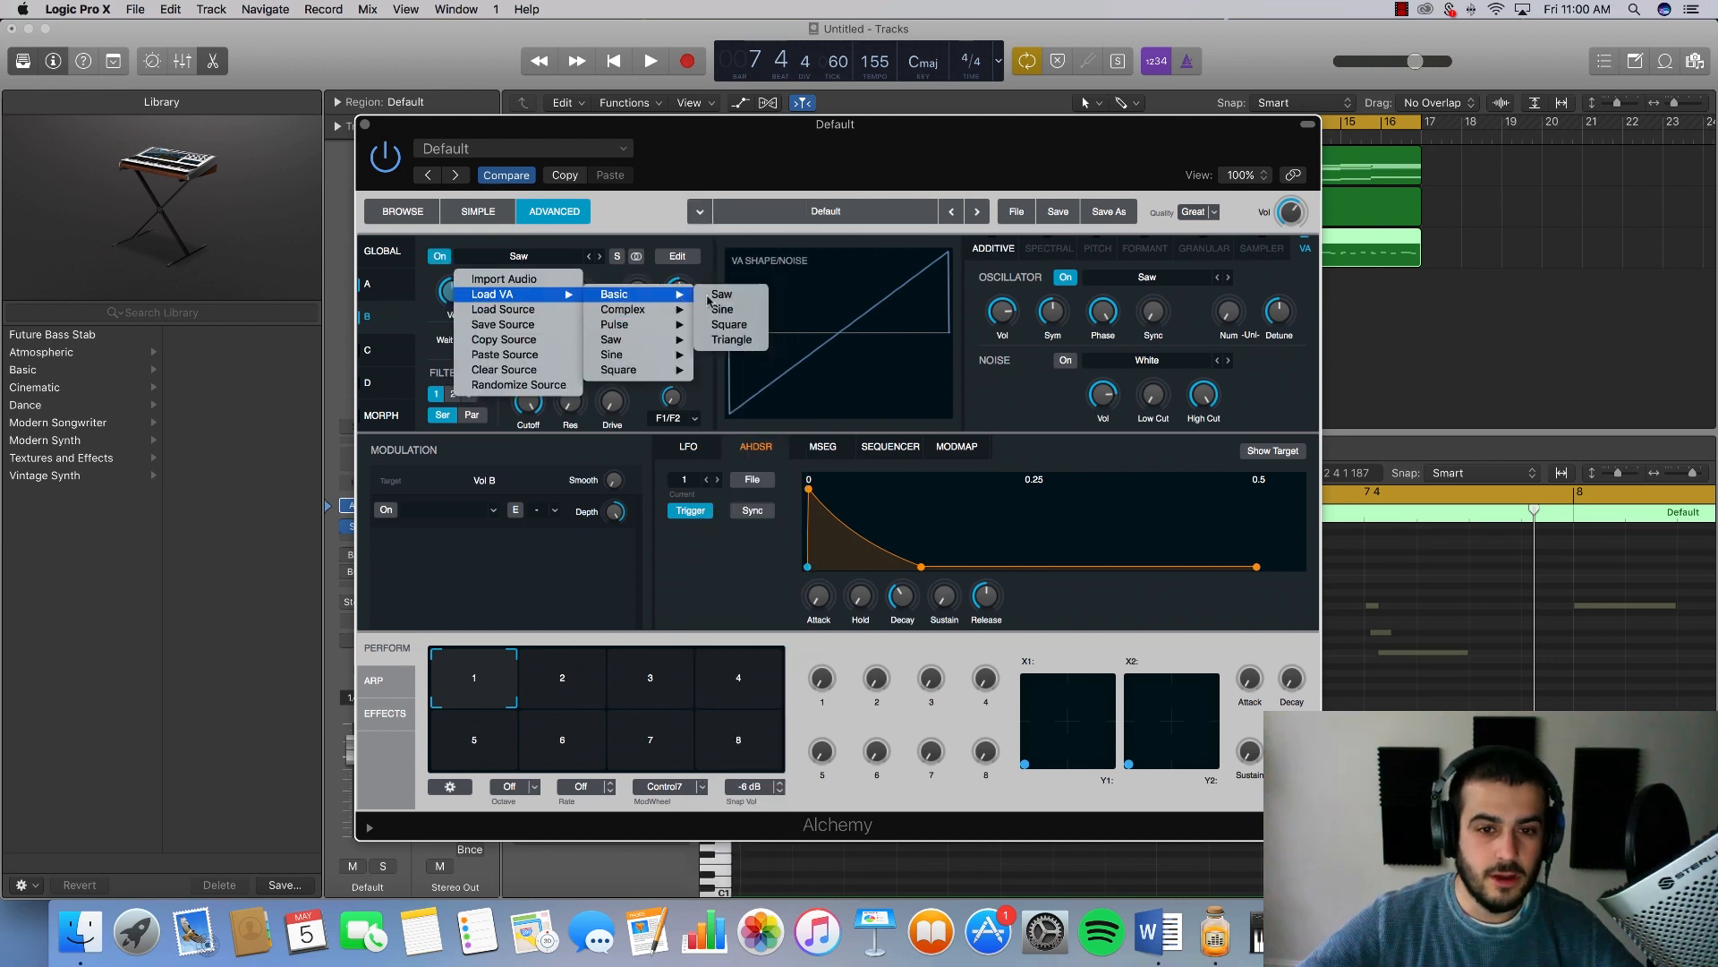
click(750, 291)
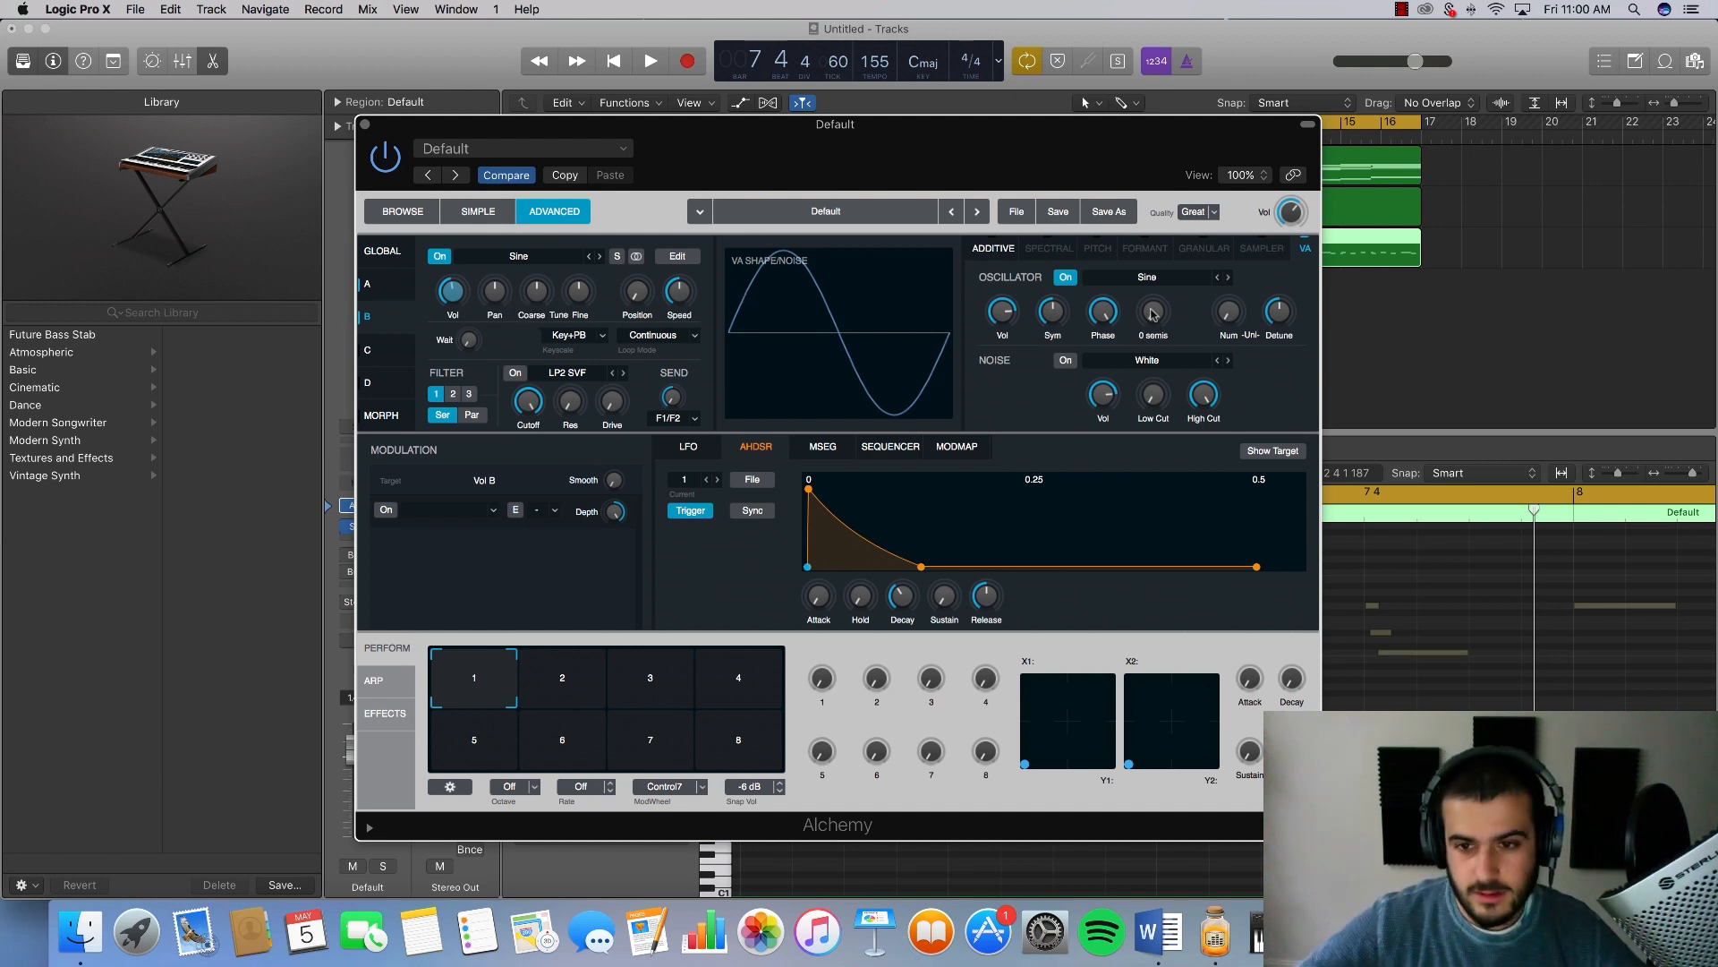
Step: Raise source B's unison voice number and coarse tuning, audition the result and close Alchemy
drag(1229, 309, 1234, 241)
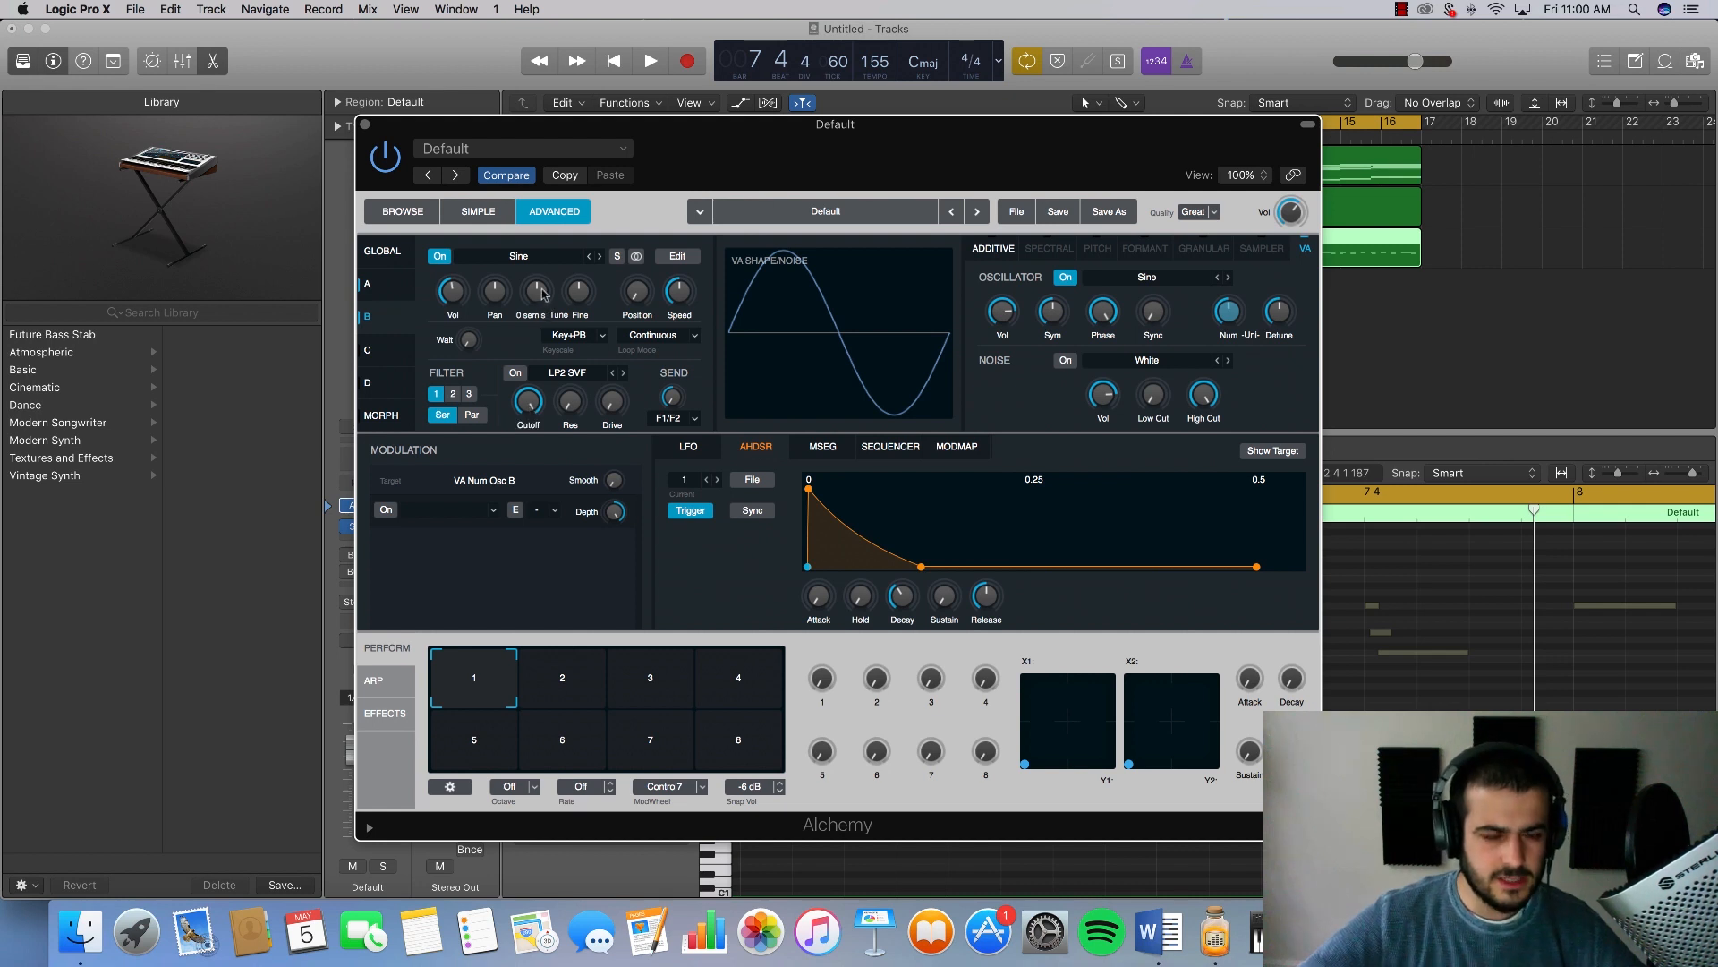
drag(537, 290, 537, 262)
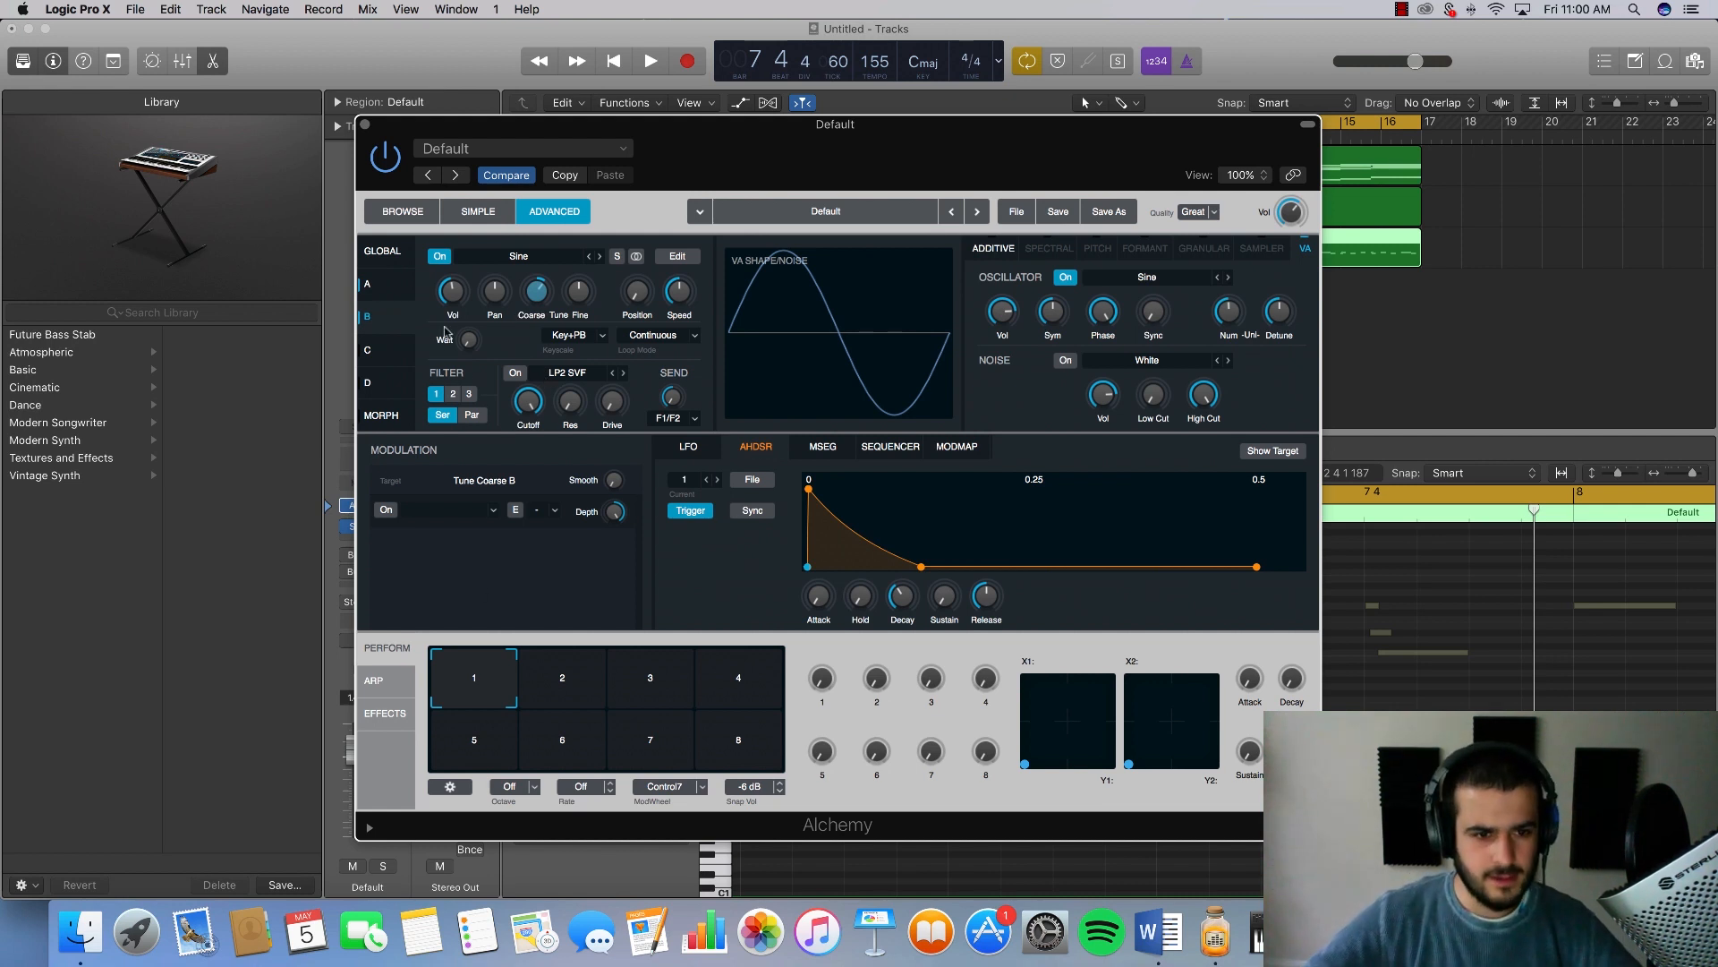
key(space)
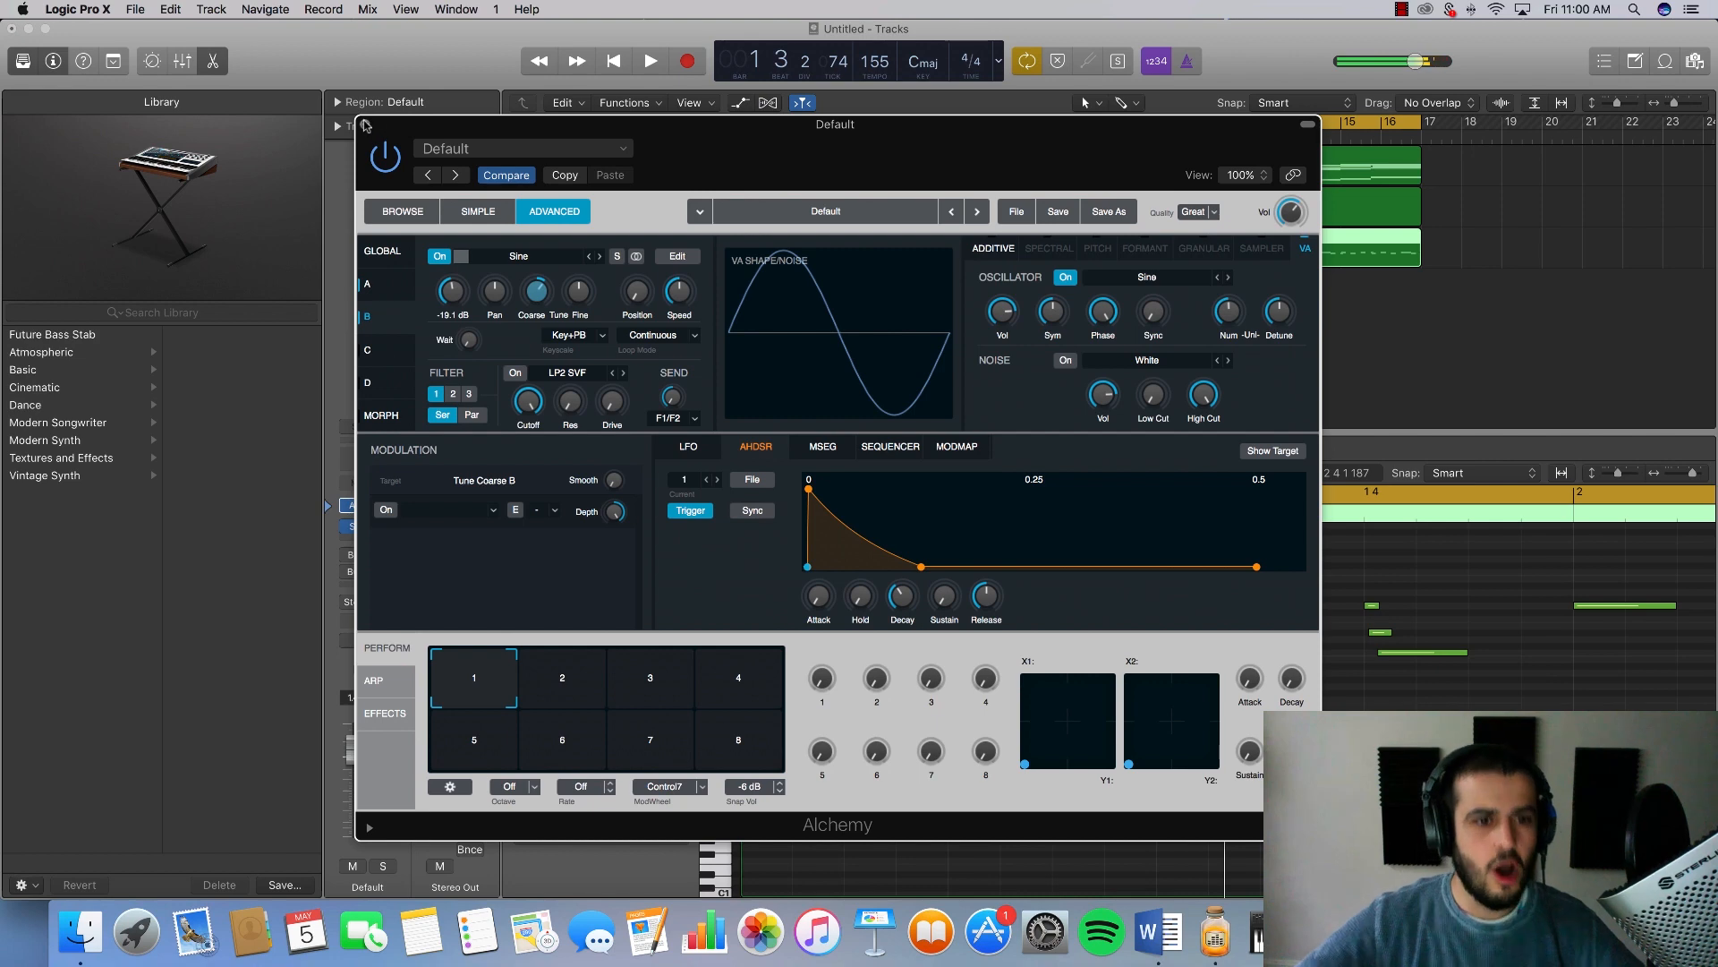
click(365, 125)
Step: Audition the third track in solo, lower its volume to -5.3 dB and play it unsoloed with the other tracks
click(593, 257)
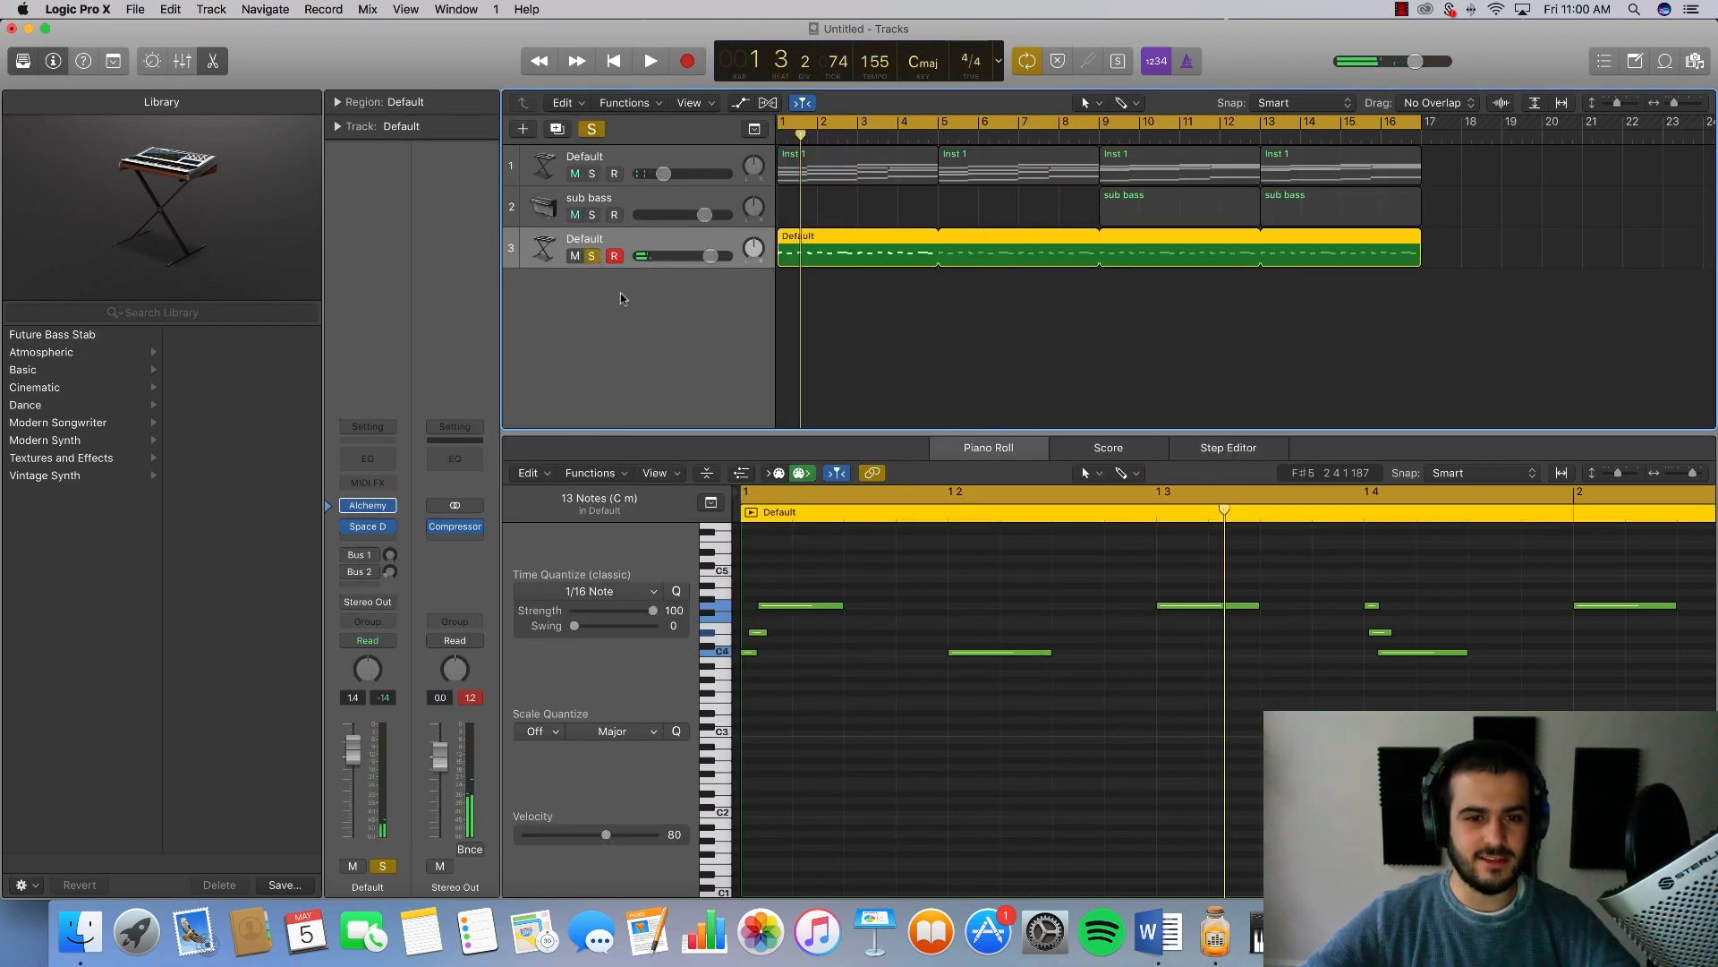
key(space)
drag(710, 256, 696, 256)
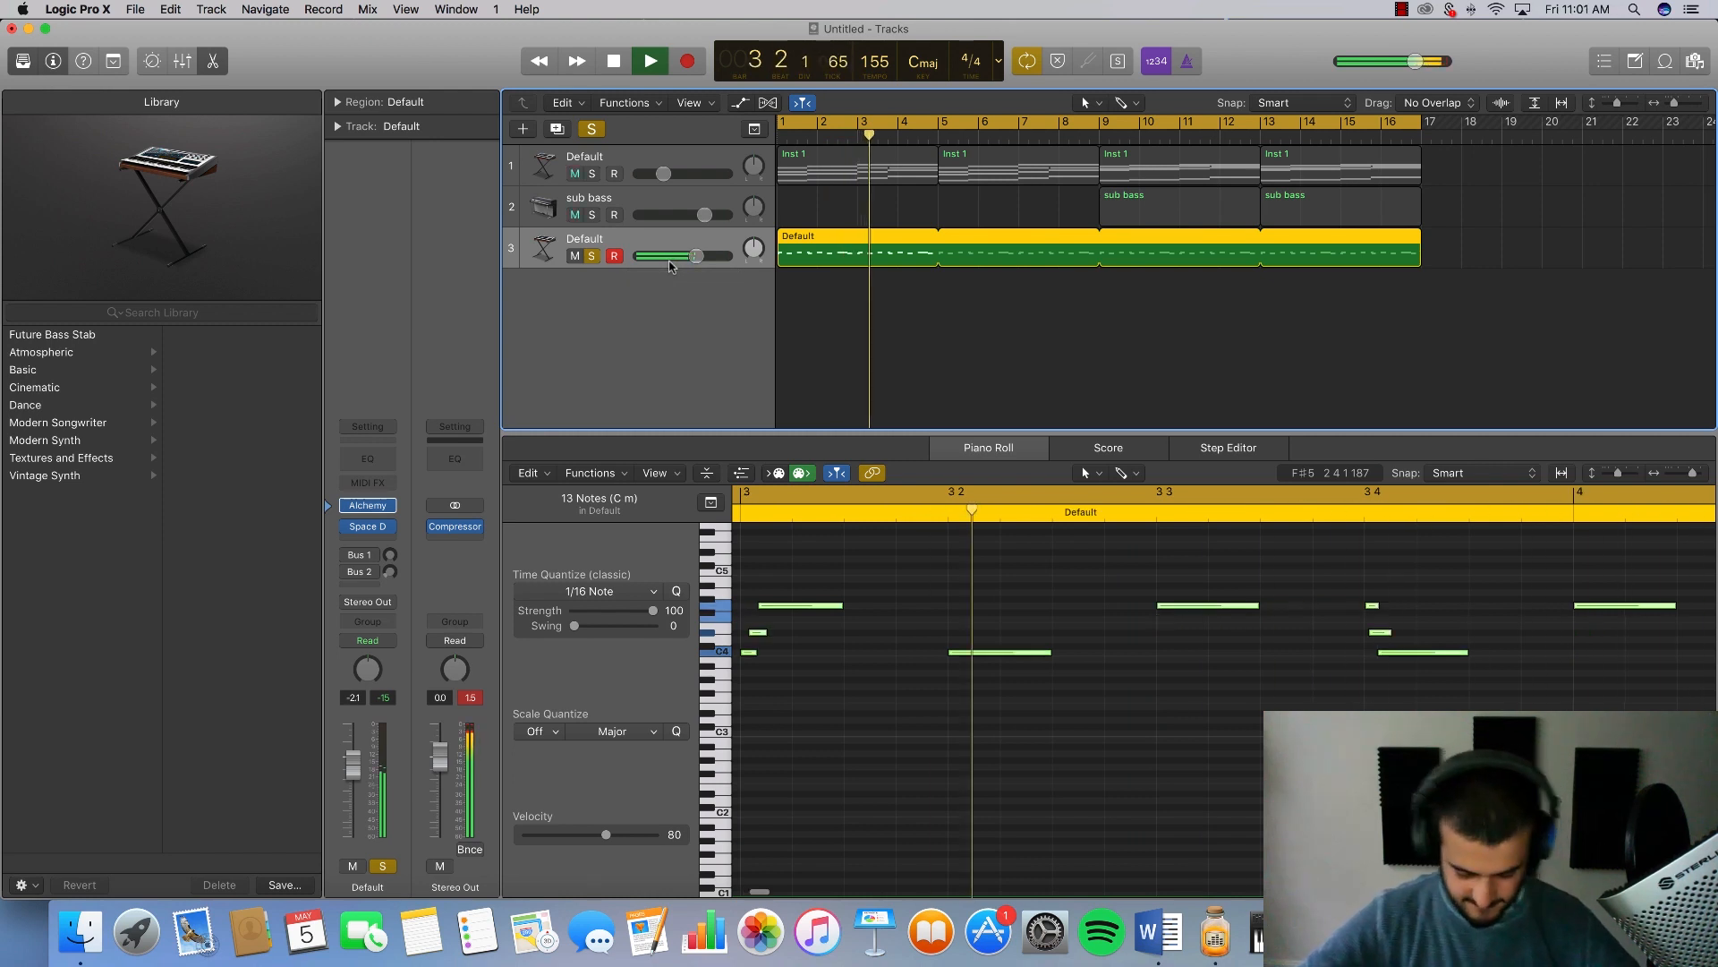
key(space)
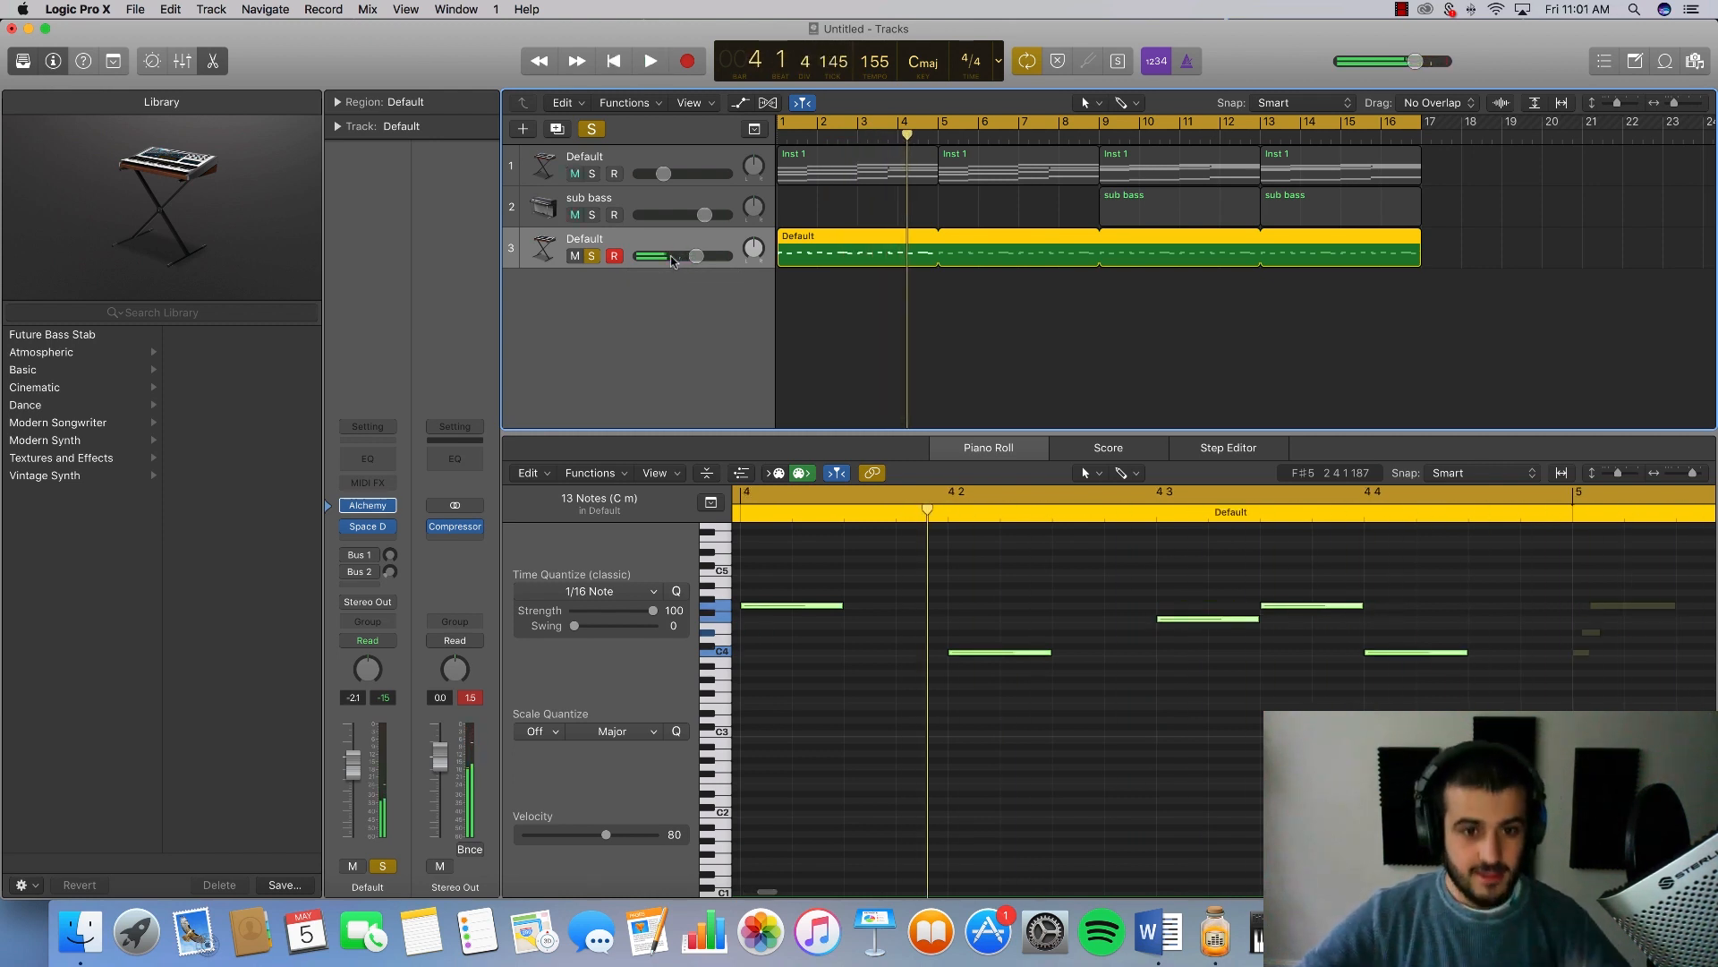
drag(697, 256, 683, 257)
click(591, 256)
key(space)
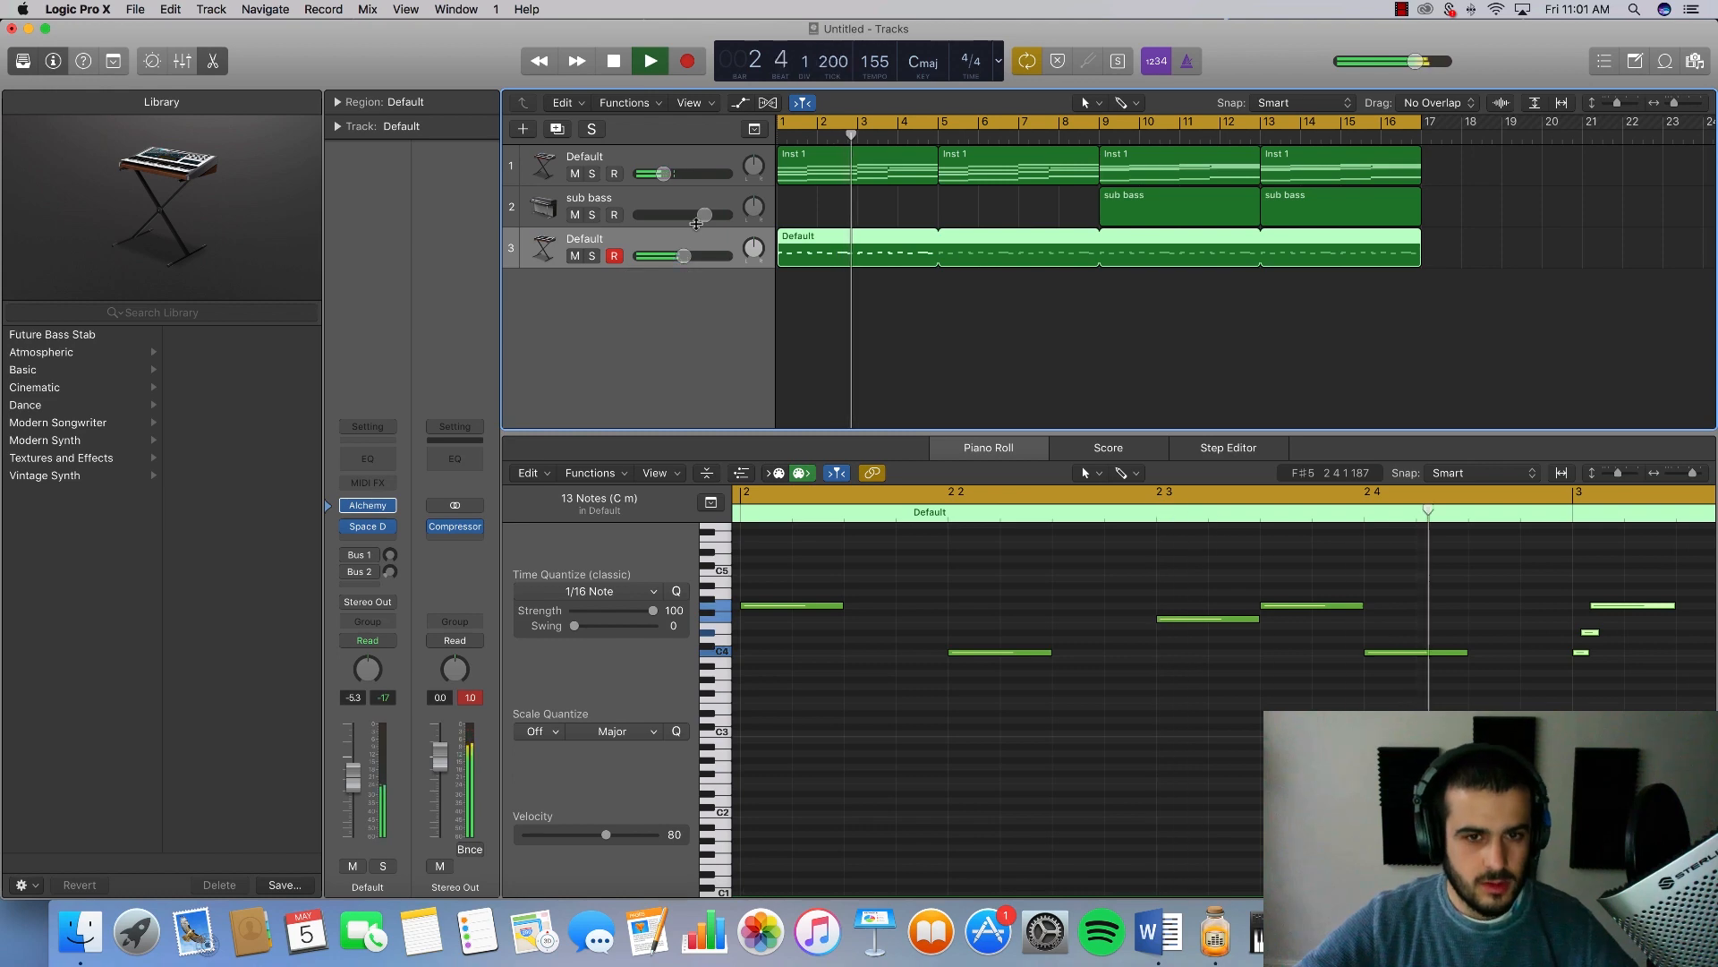
Step: Raise the sustain of AHDSR envelope 2 in the first track's Alchemy and play back the result
click(540, 166)
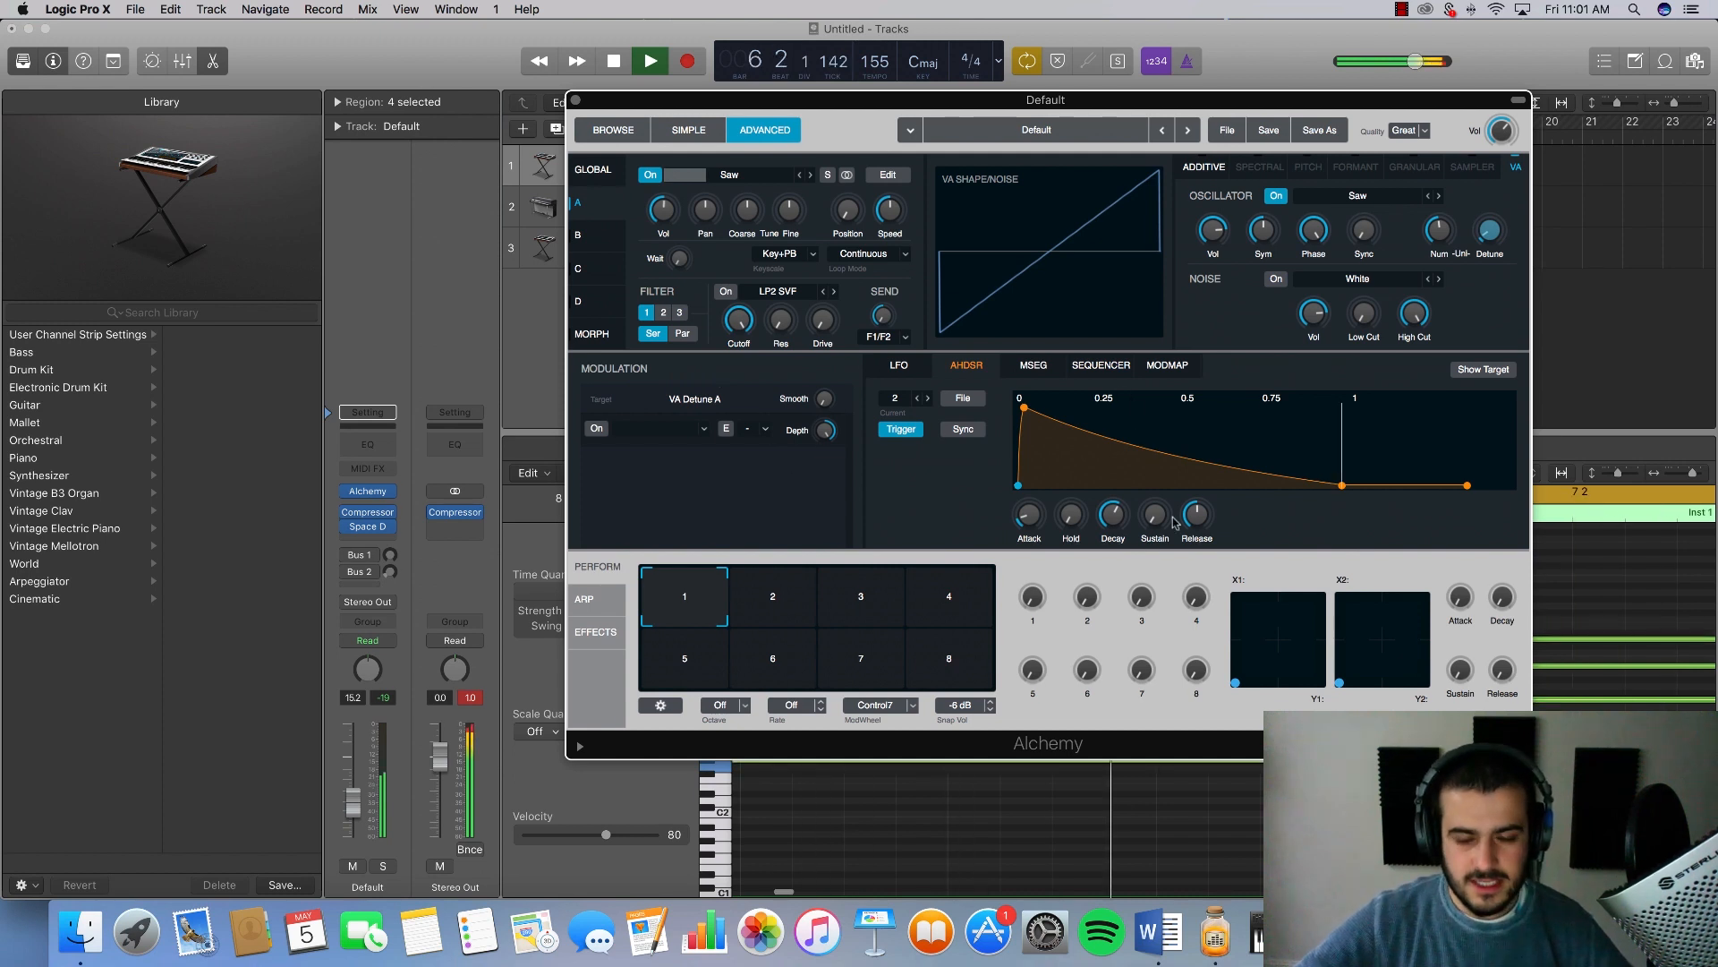
key(space)
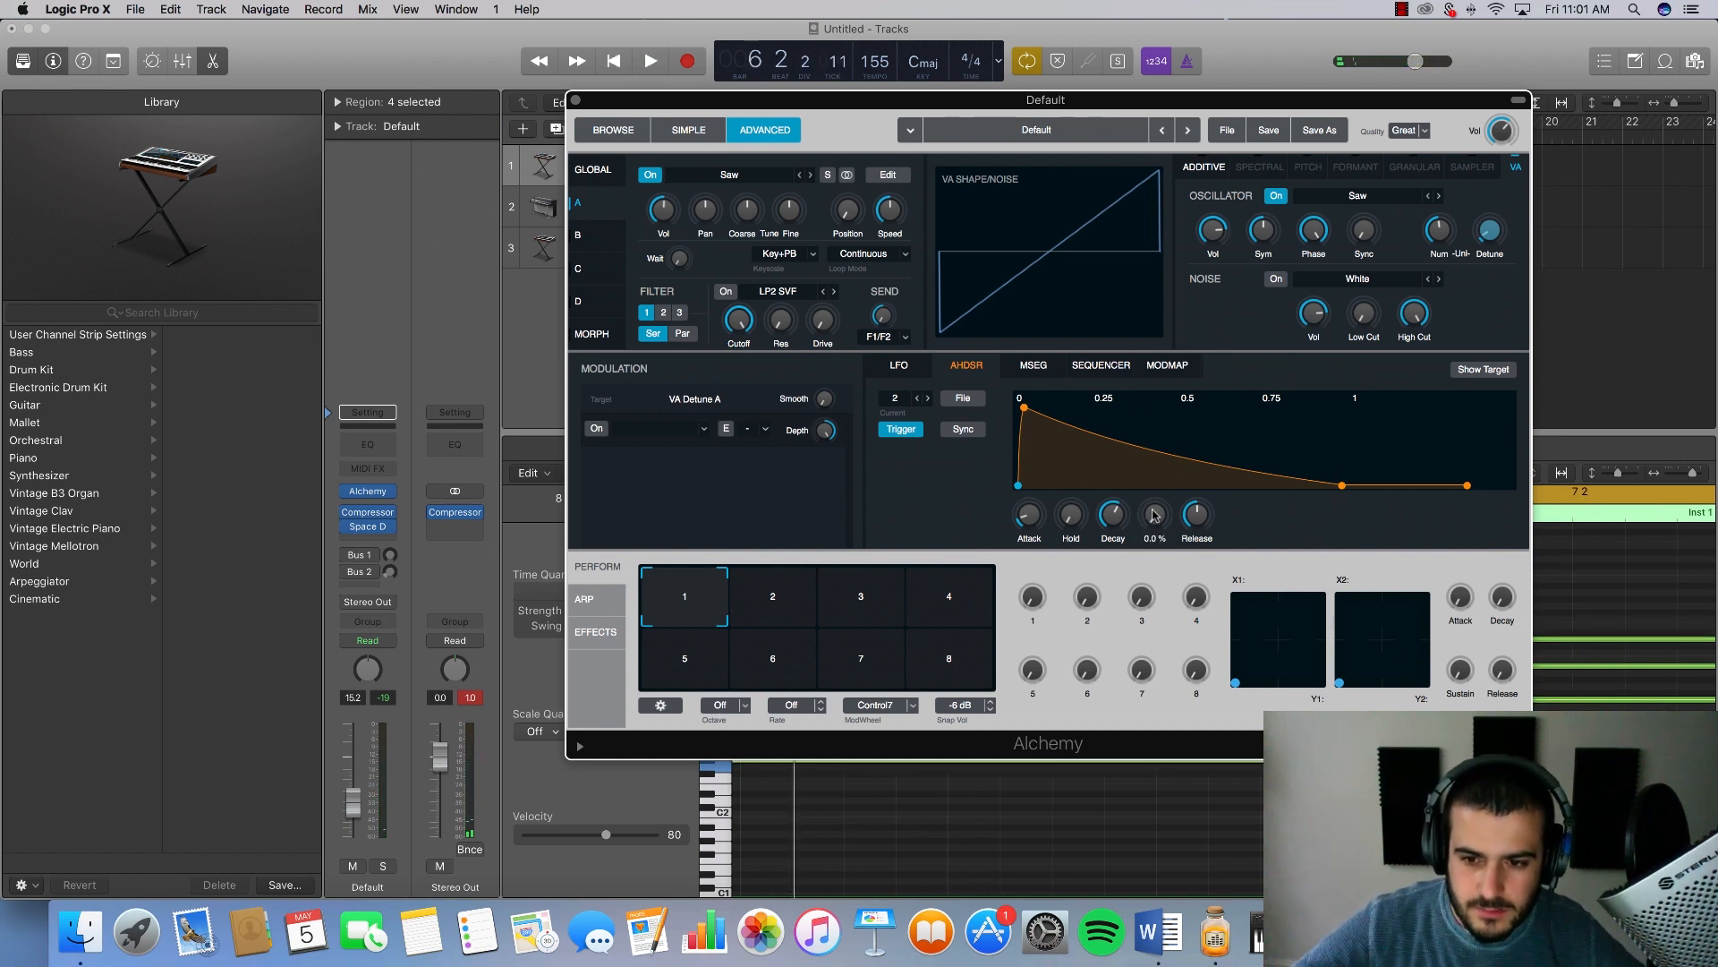
mouse_move(1150, 520)
mouse_down()
mouse_move(1155, 476)
mouse_move(1155, 511)
mouse_up()
key(space)
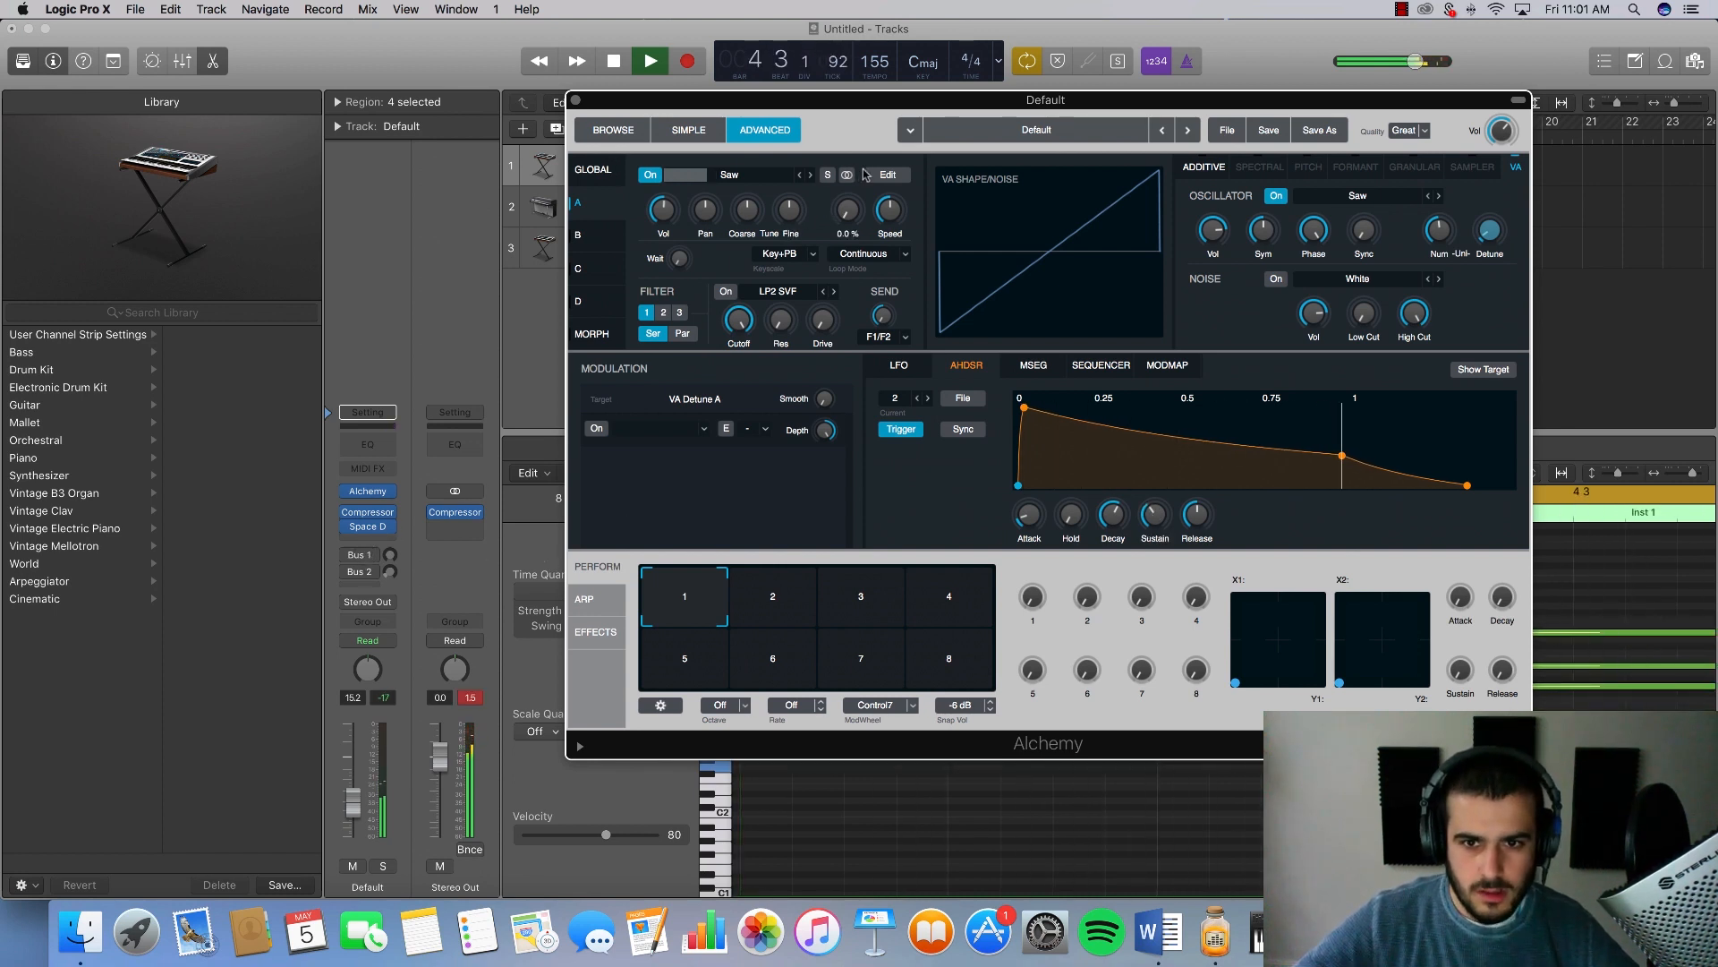
Step: Set the AHDSR2 modulation depth on the global Filter 1 cutoff to 80.6% and close Alchemy
click(610, 168)
key(space)
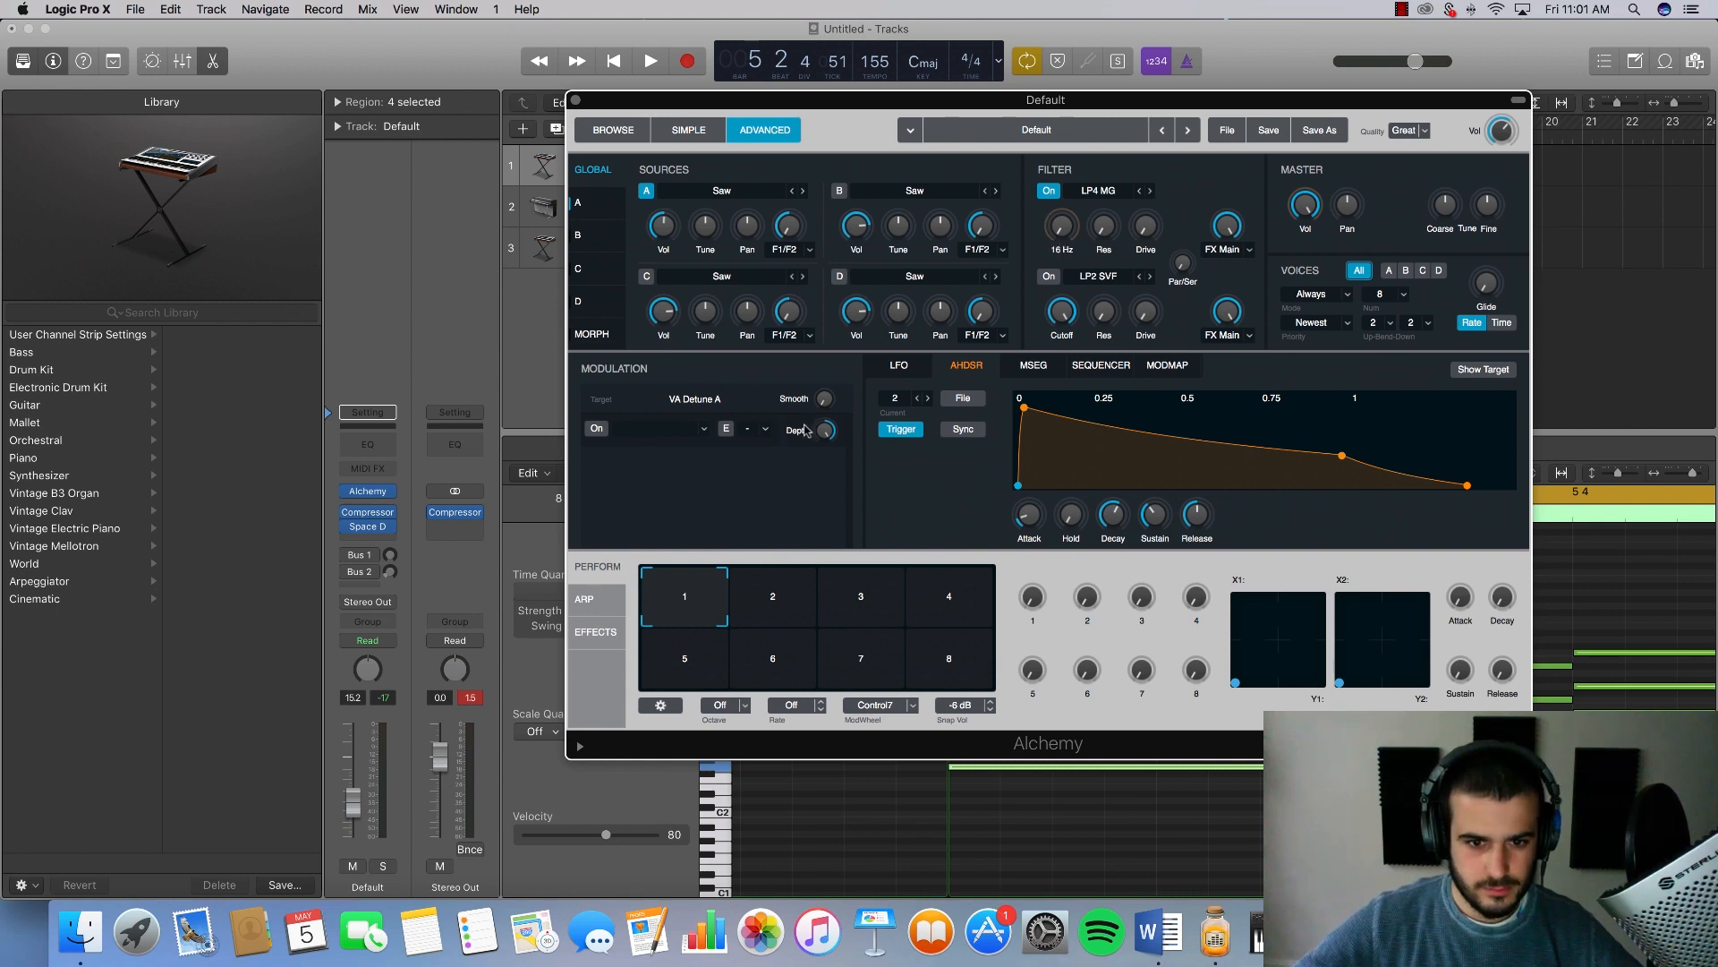
key(space)
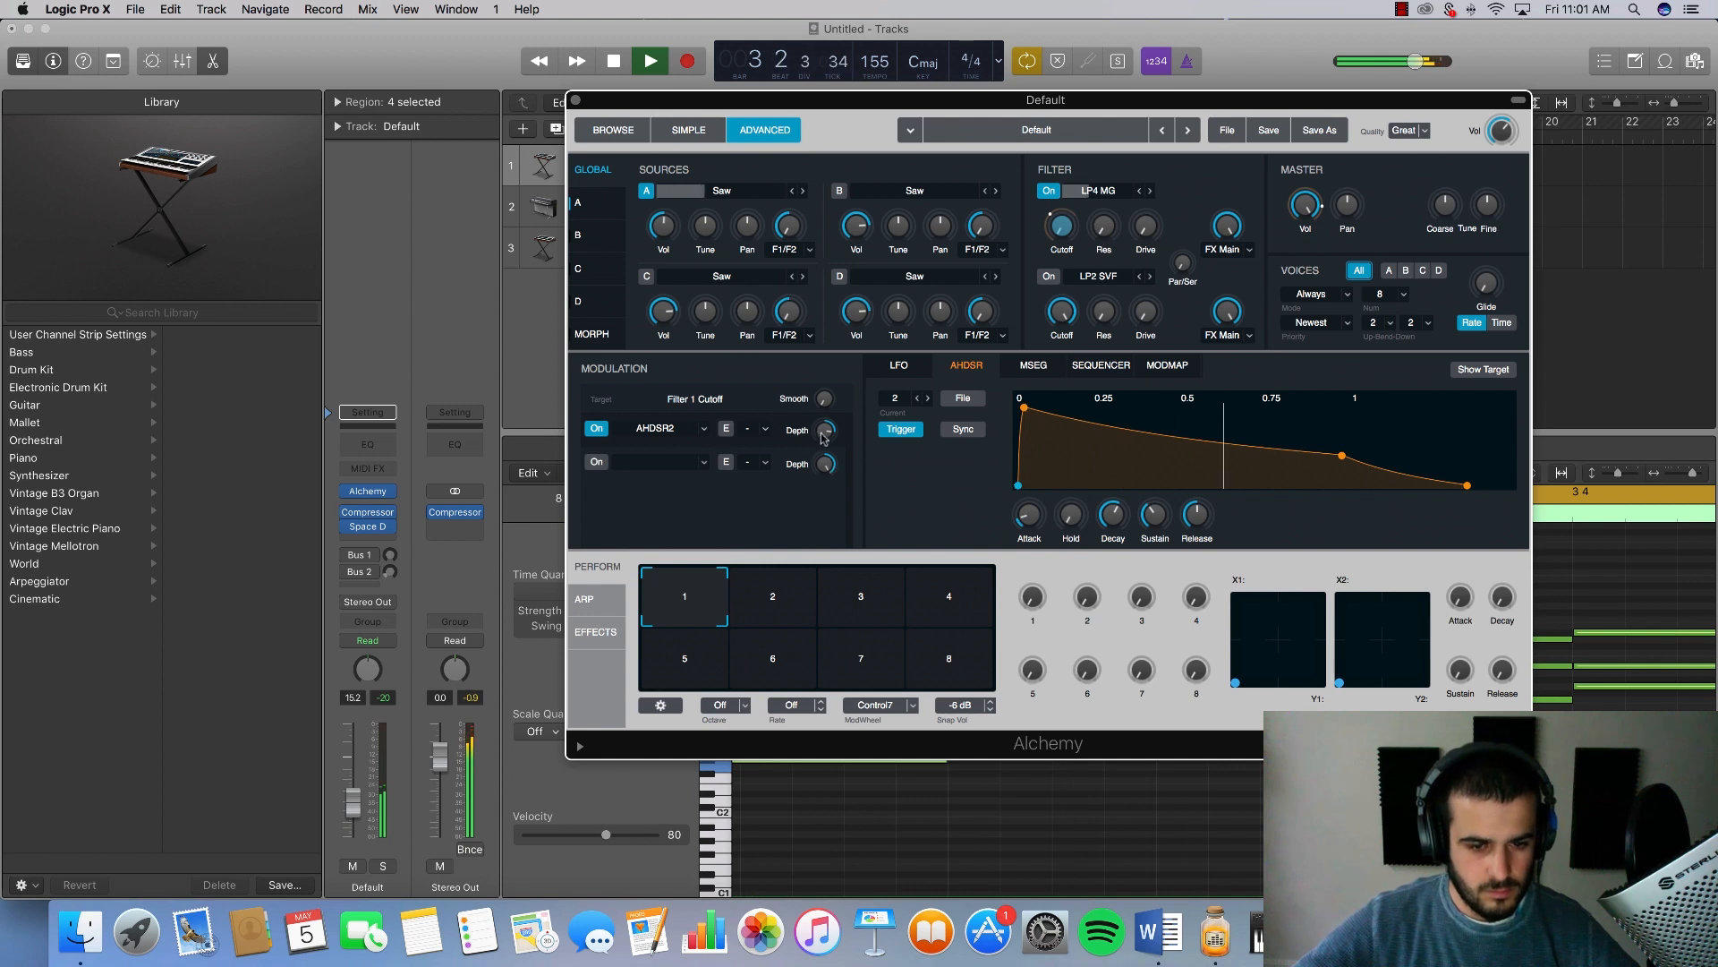
drag(824, 434, 826, 430)
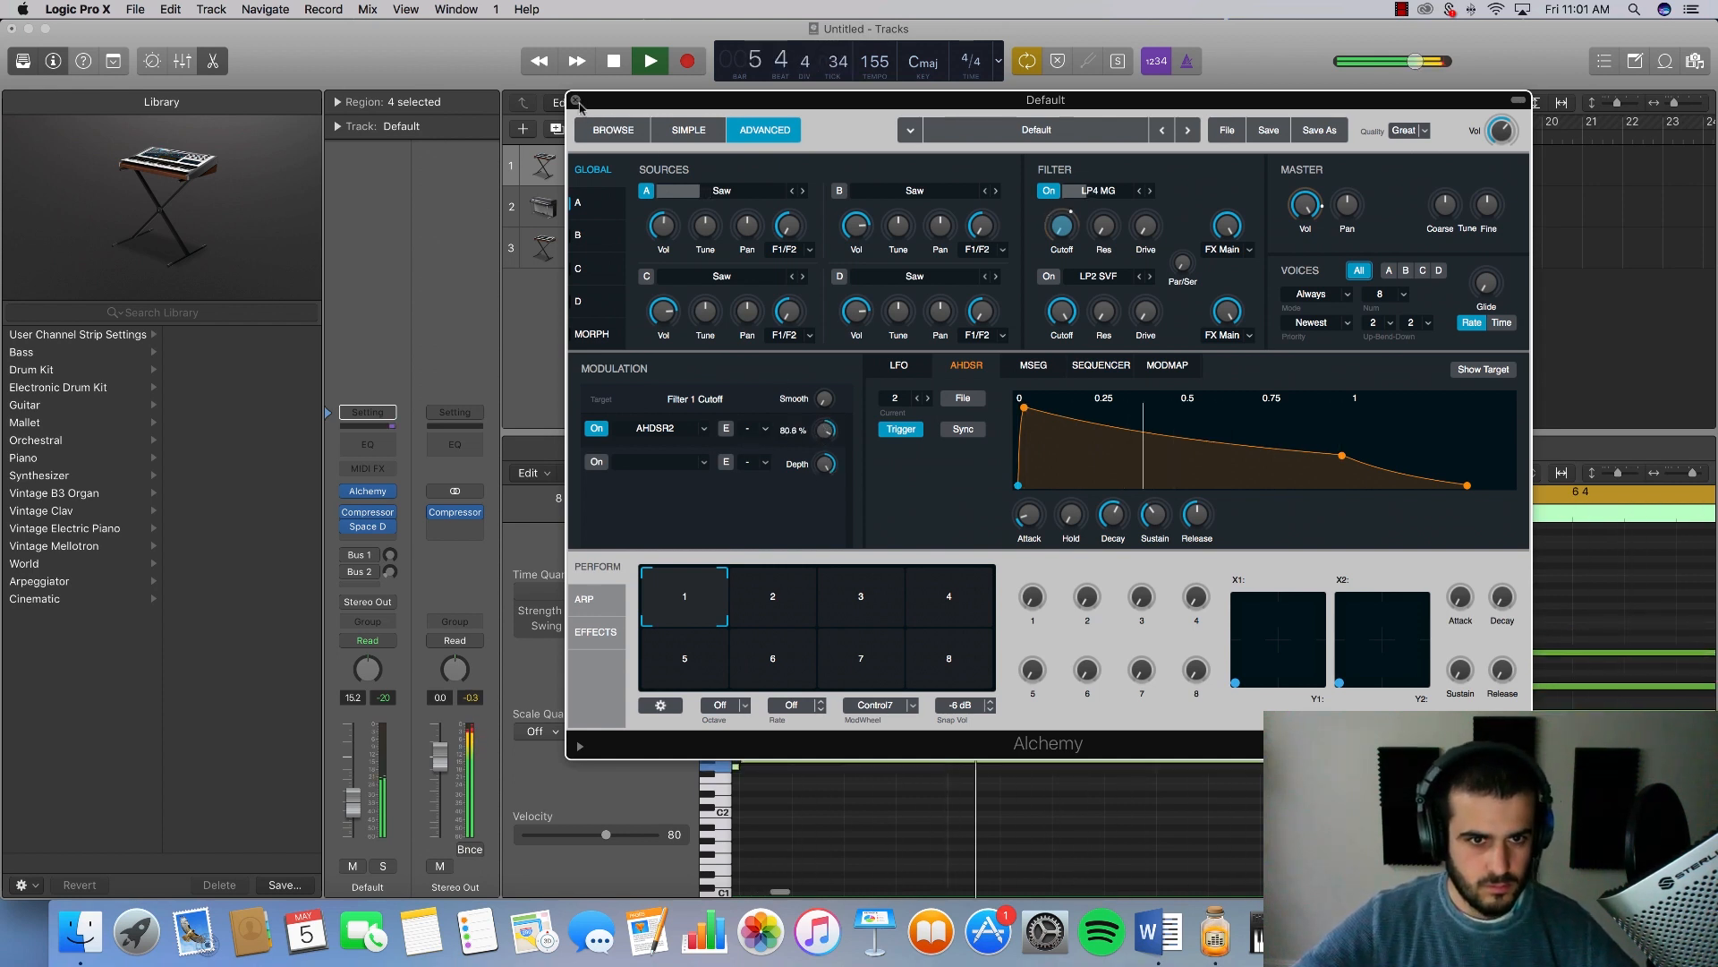
click(577, 101)
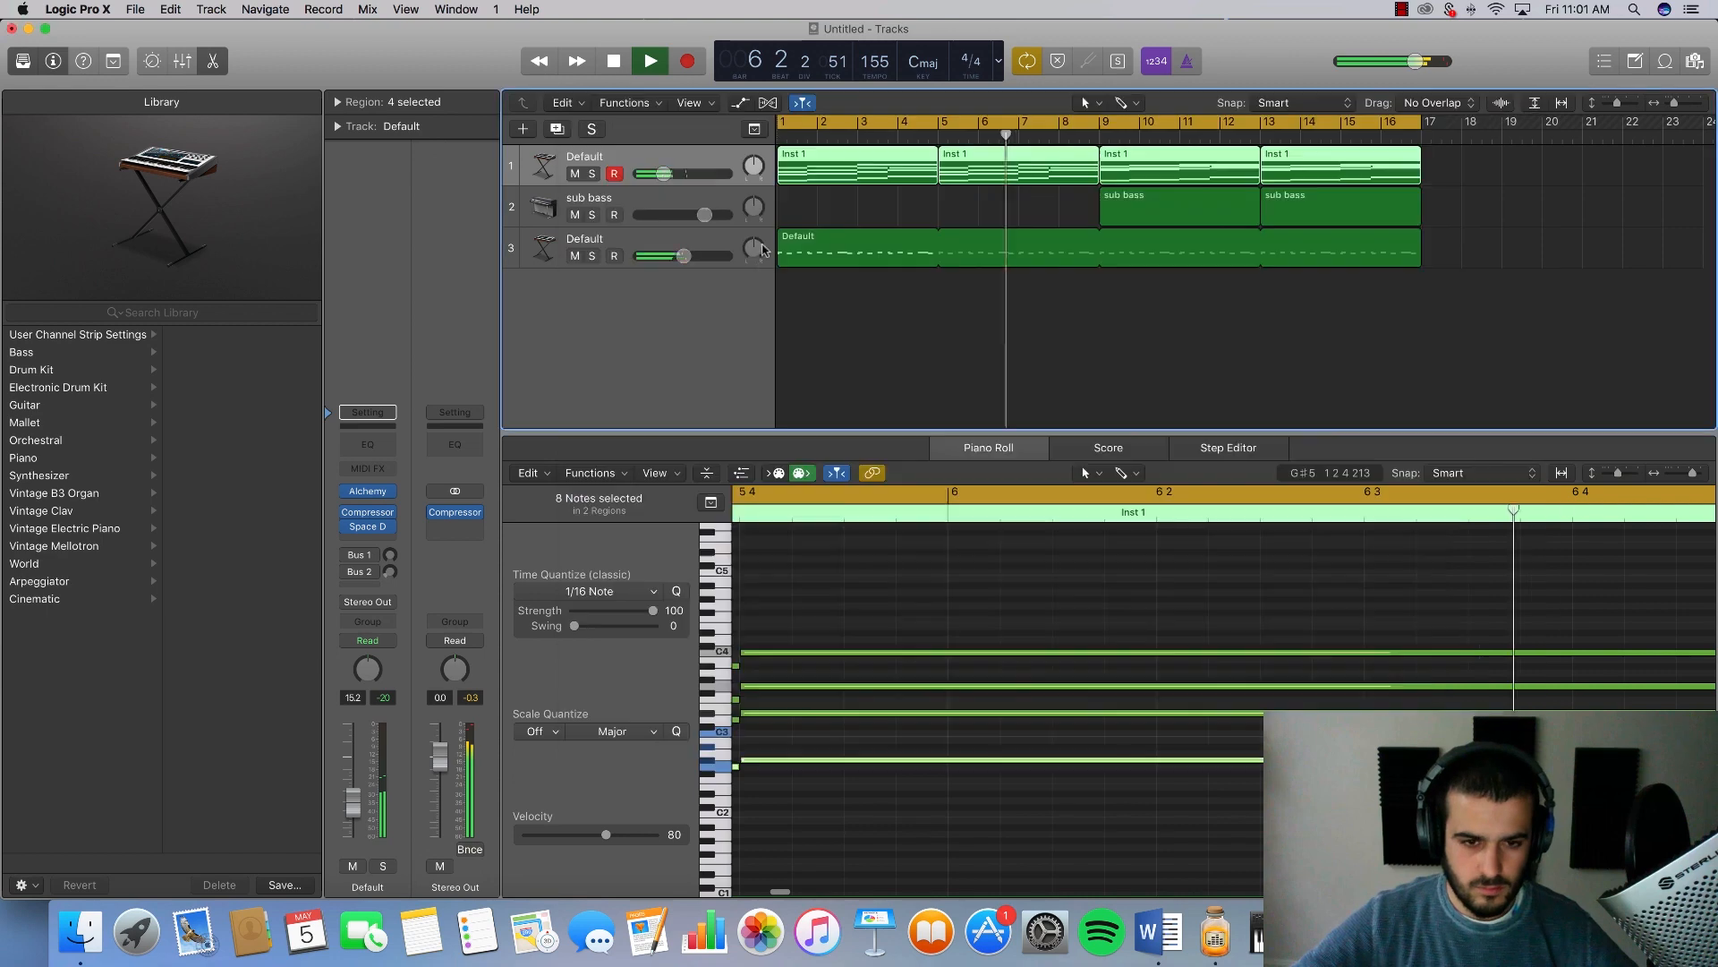
click(694, 263)
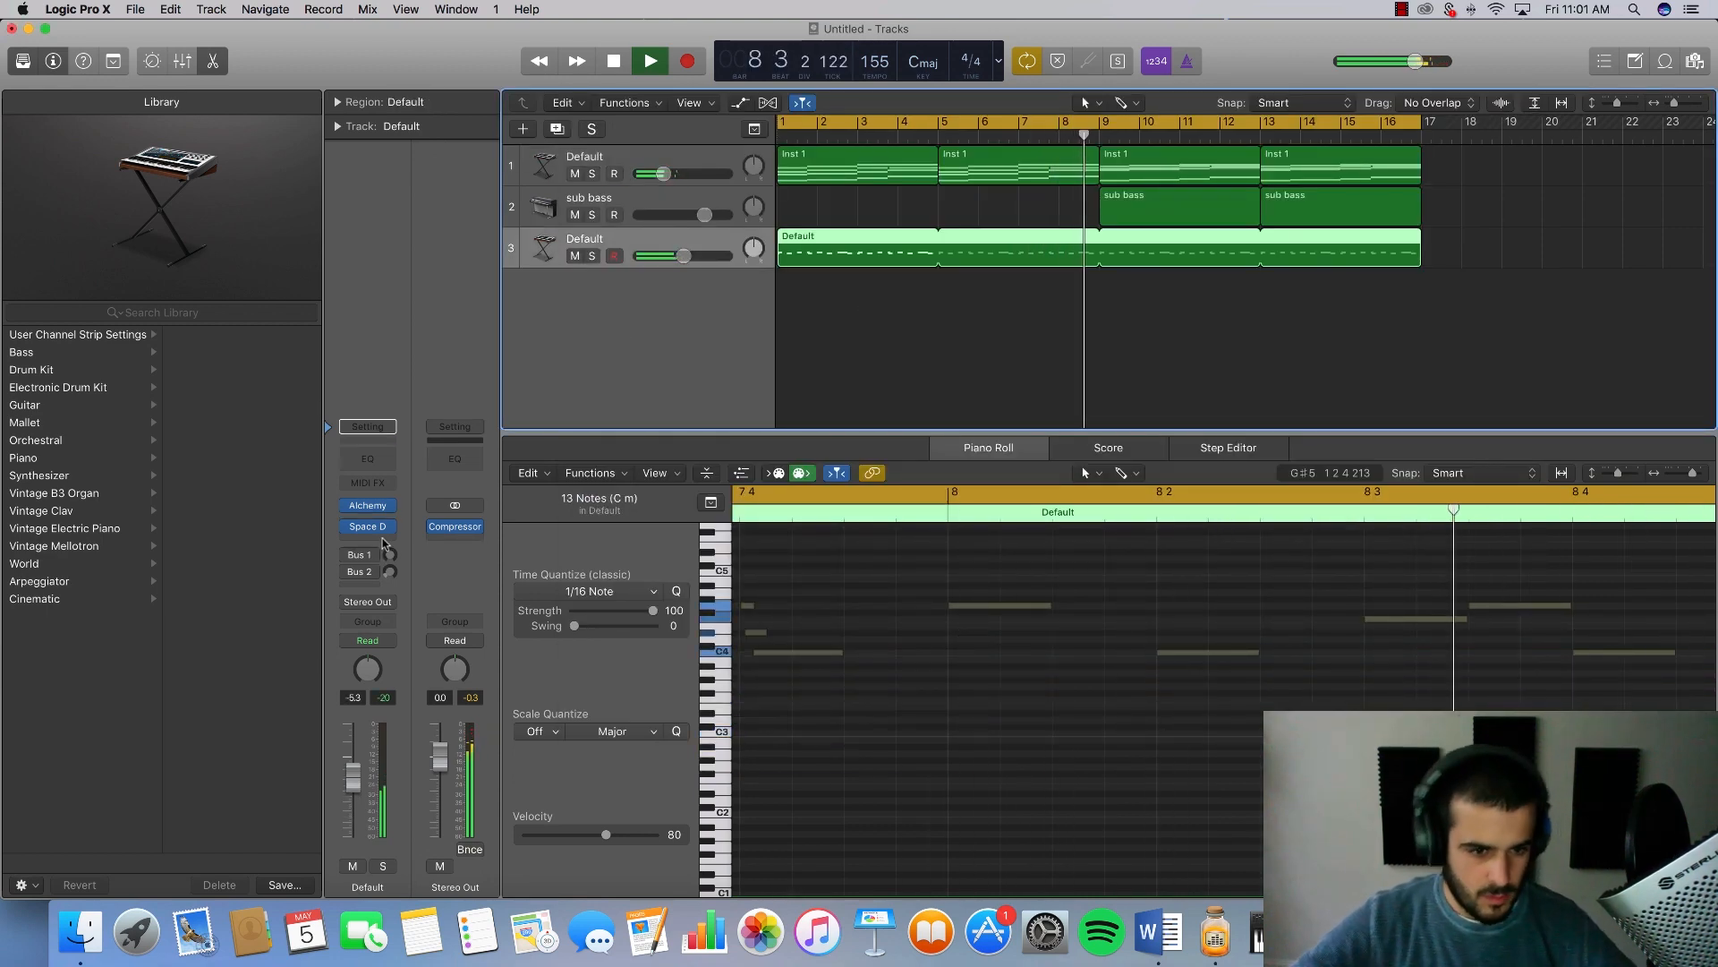
key(space)
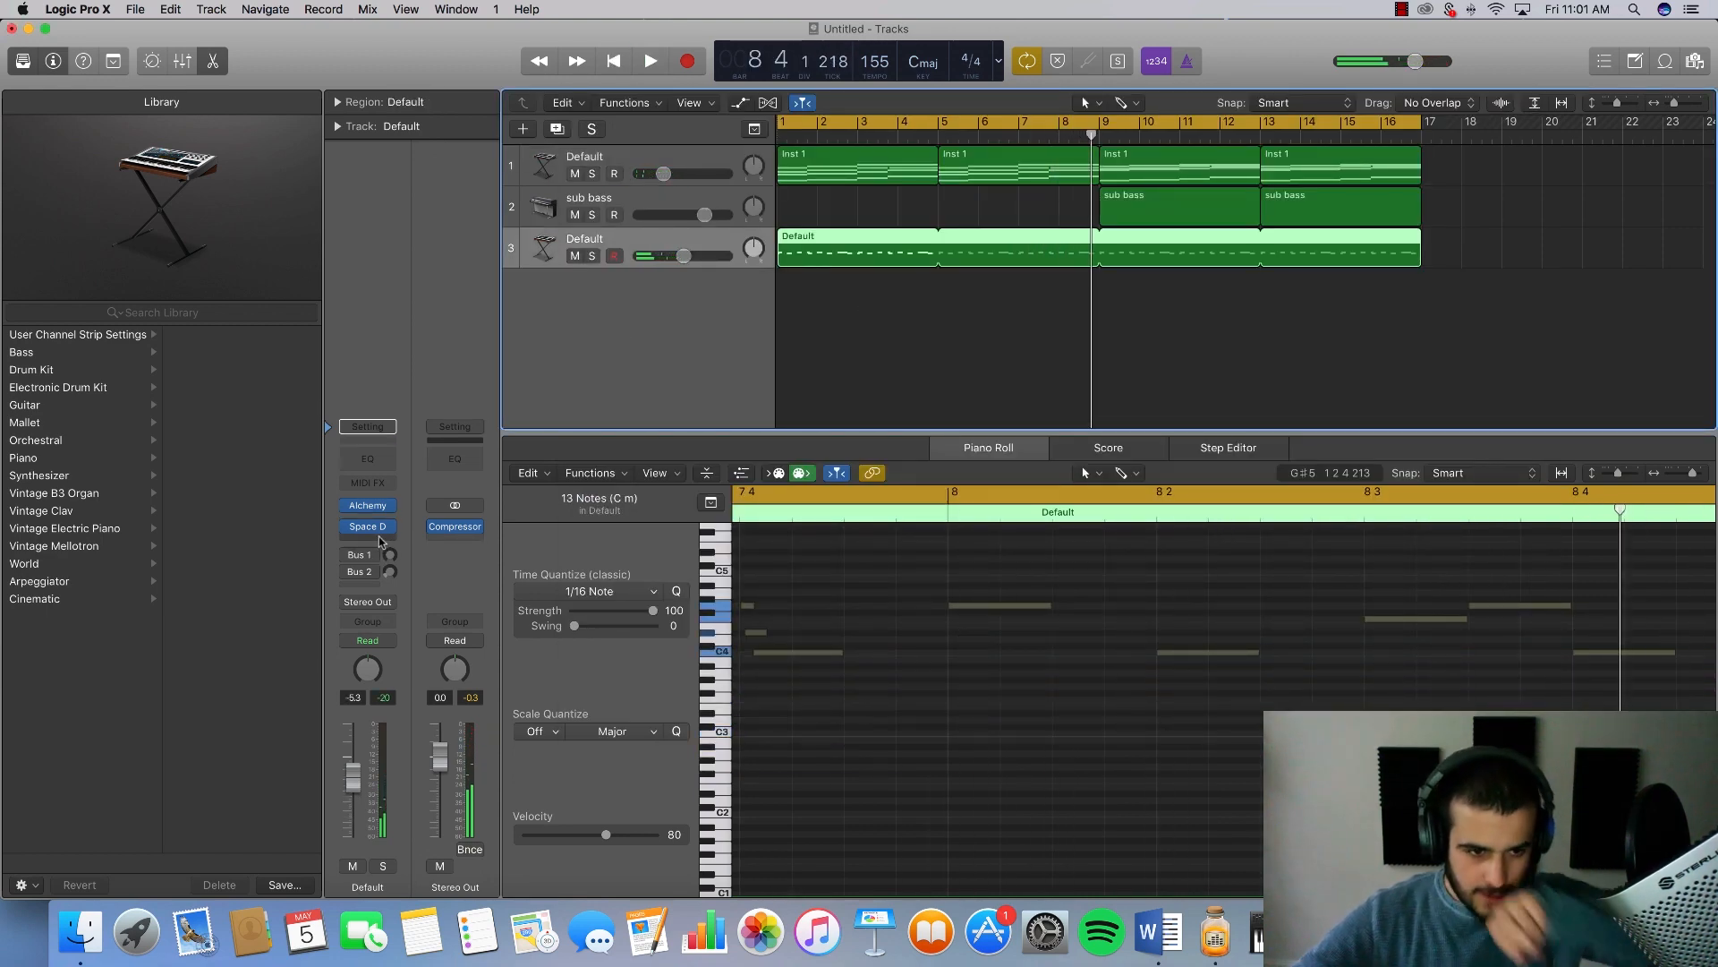
click(381, 542)
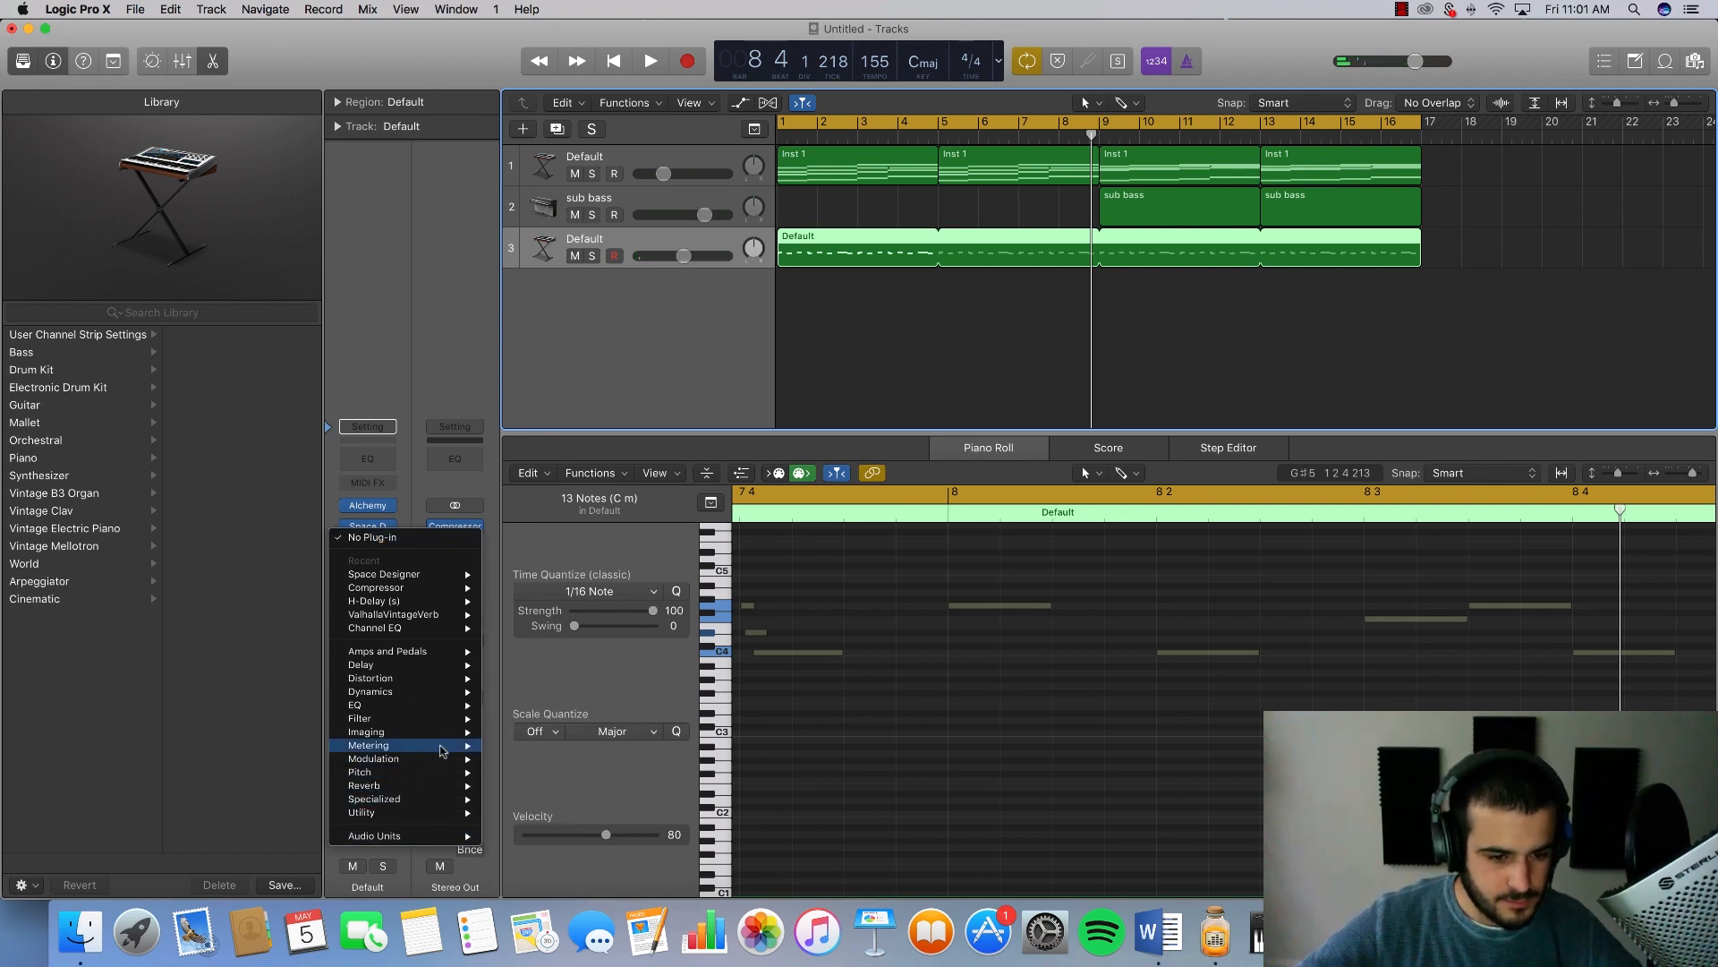
click(573, 417)
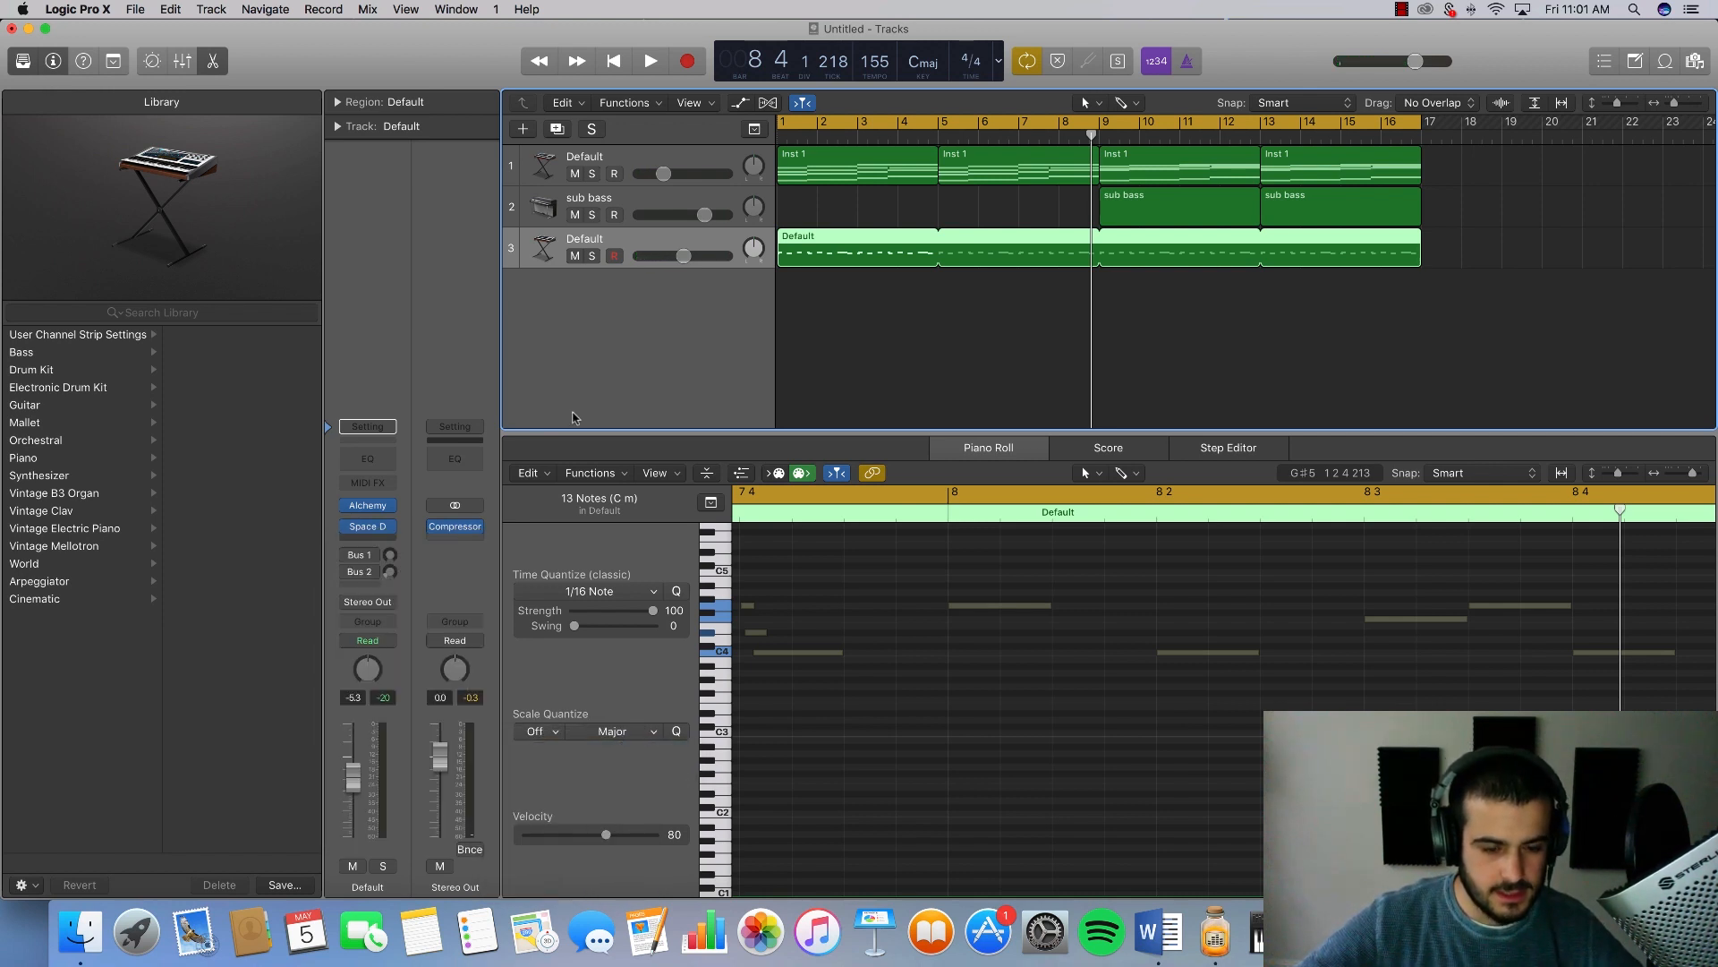
Step: Add a Chorus to the third track with rate 0.100 Hz, intensity 67% and mix 60%, checking it during playback
drag(323, 153, 356, 7)
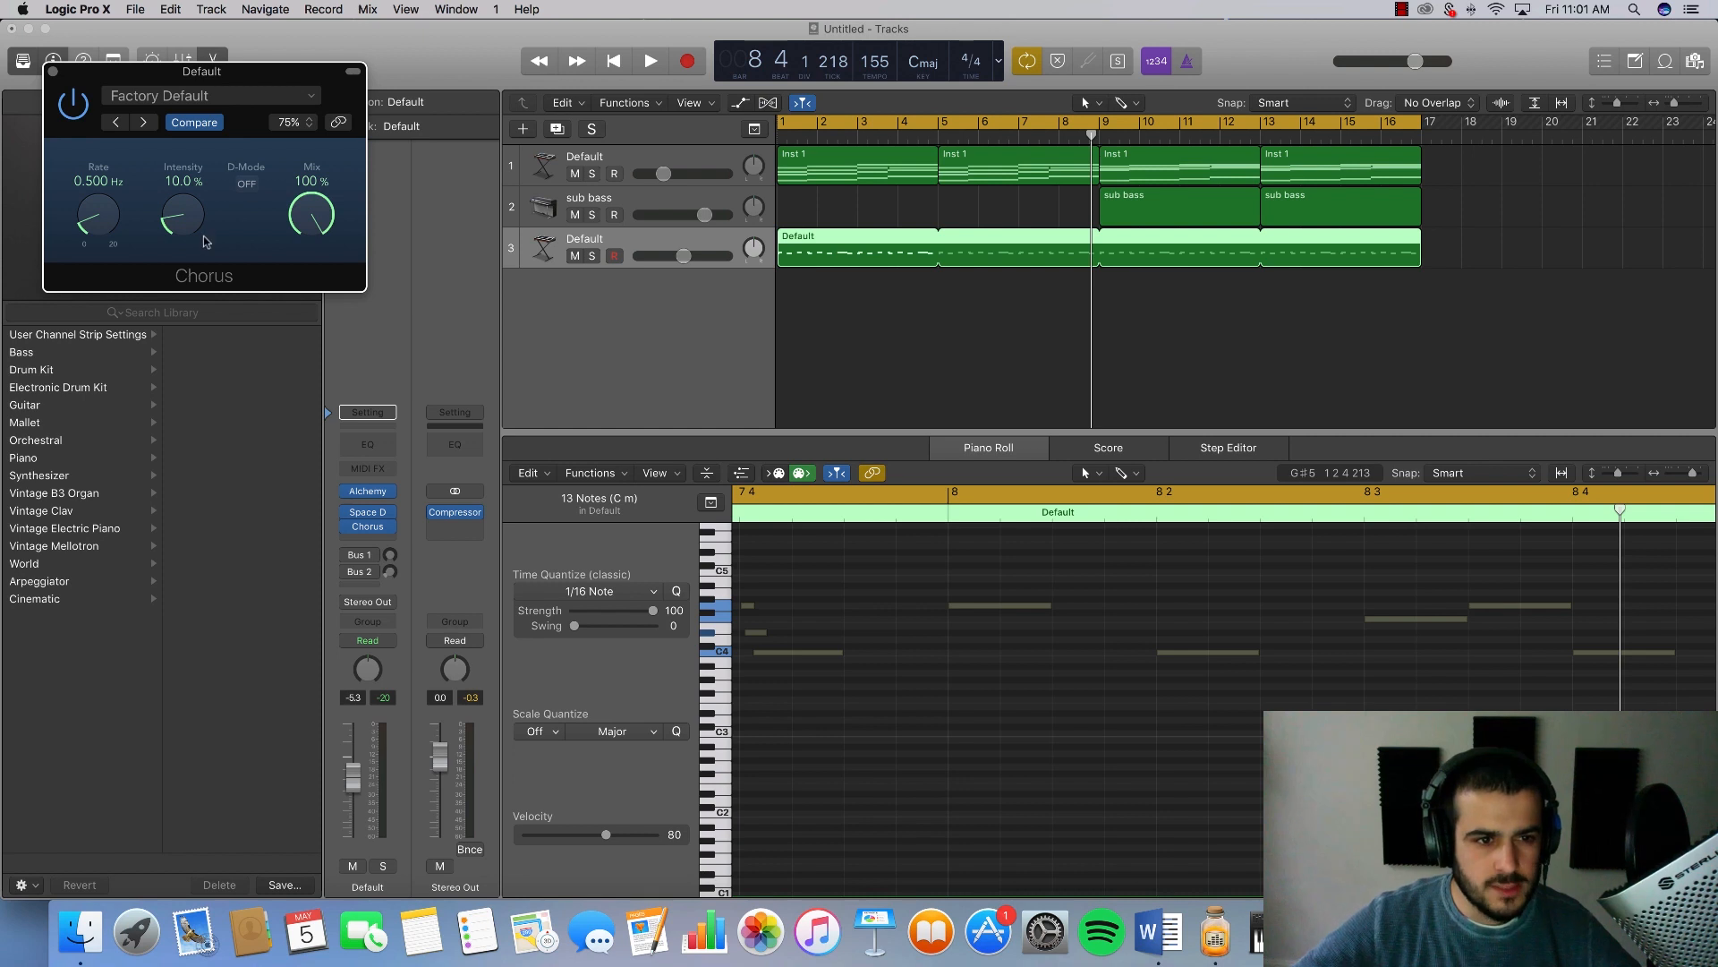
drag(176, 230, 318, 5)
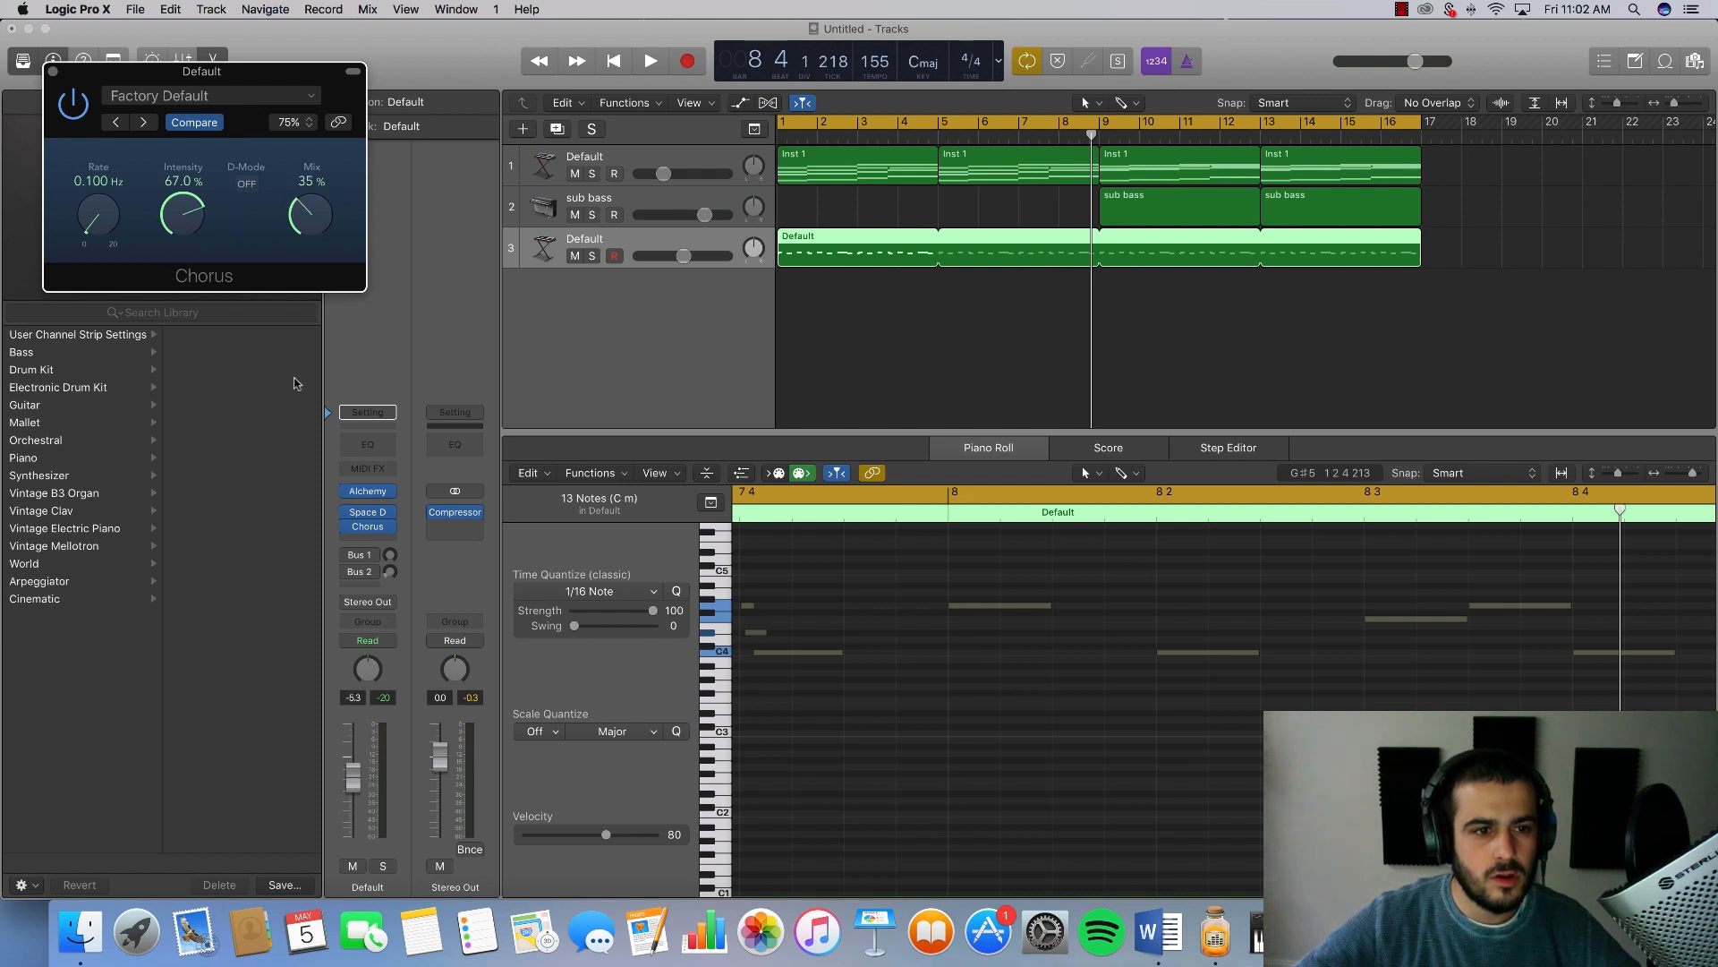
key(space)
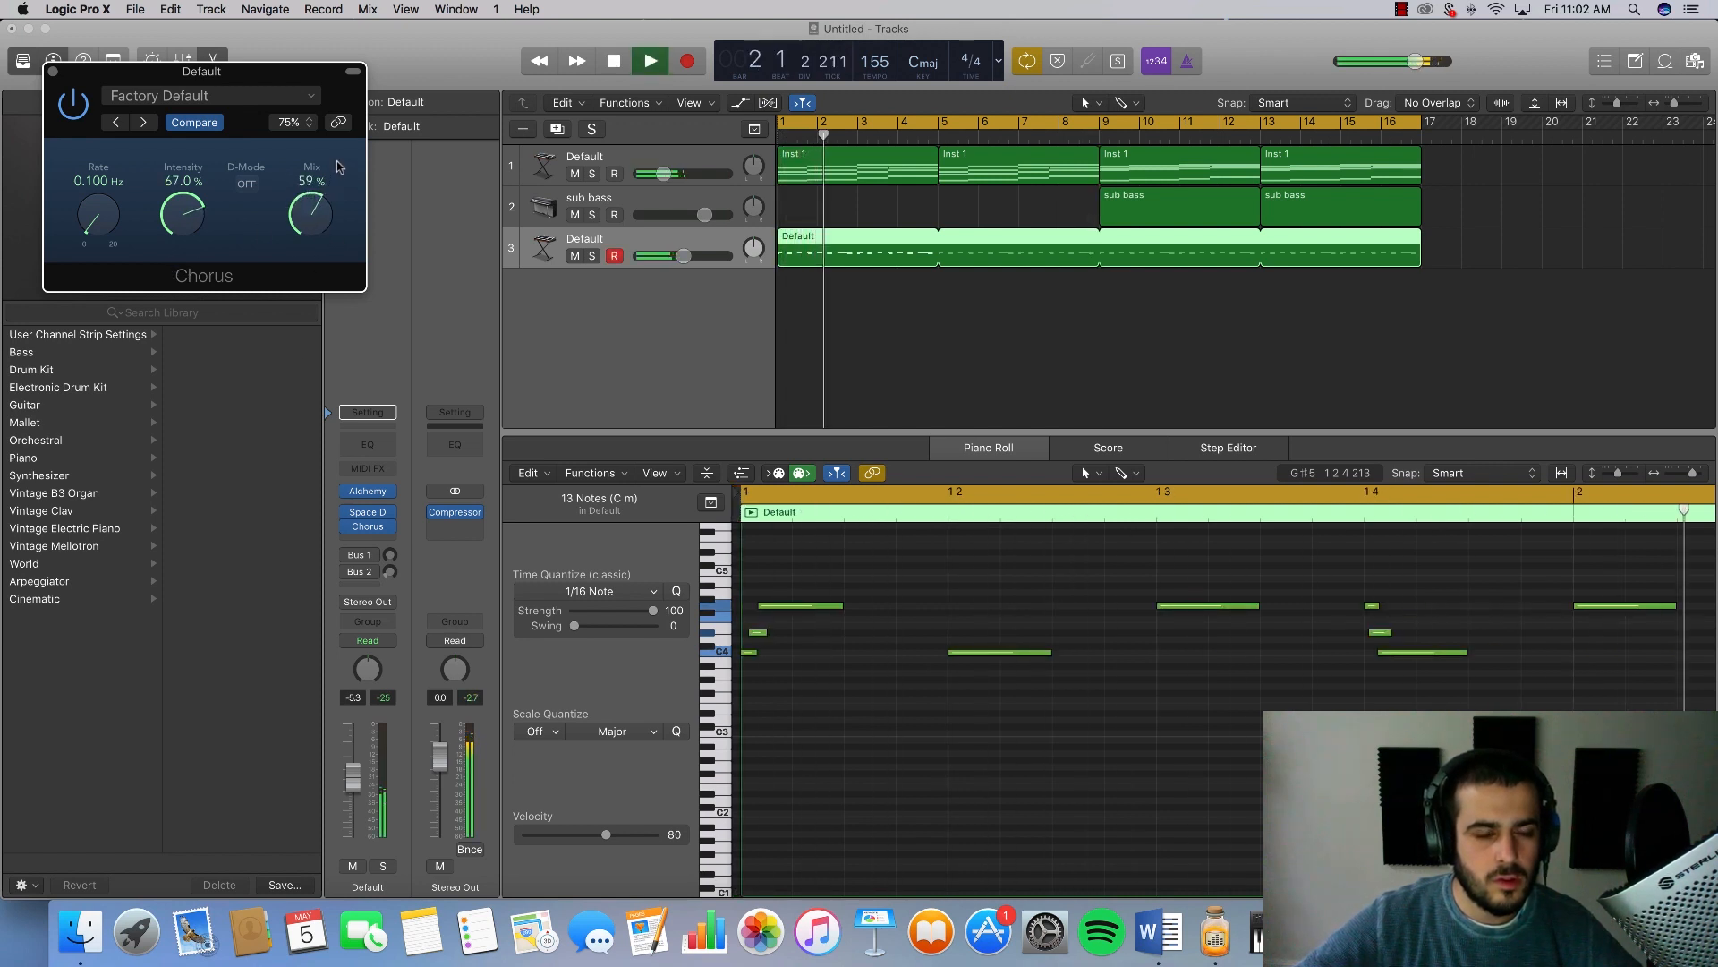
drag(337, 167, 337, 164)
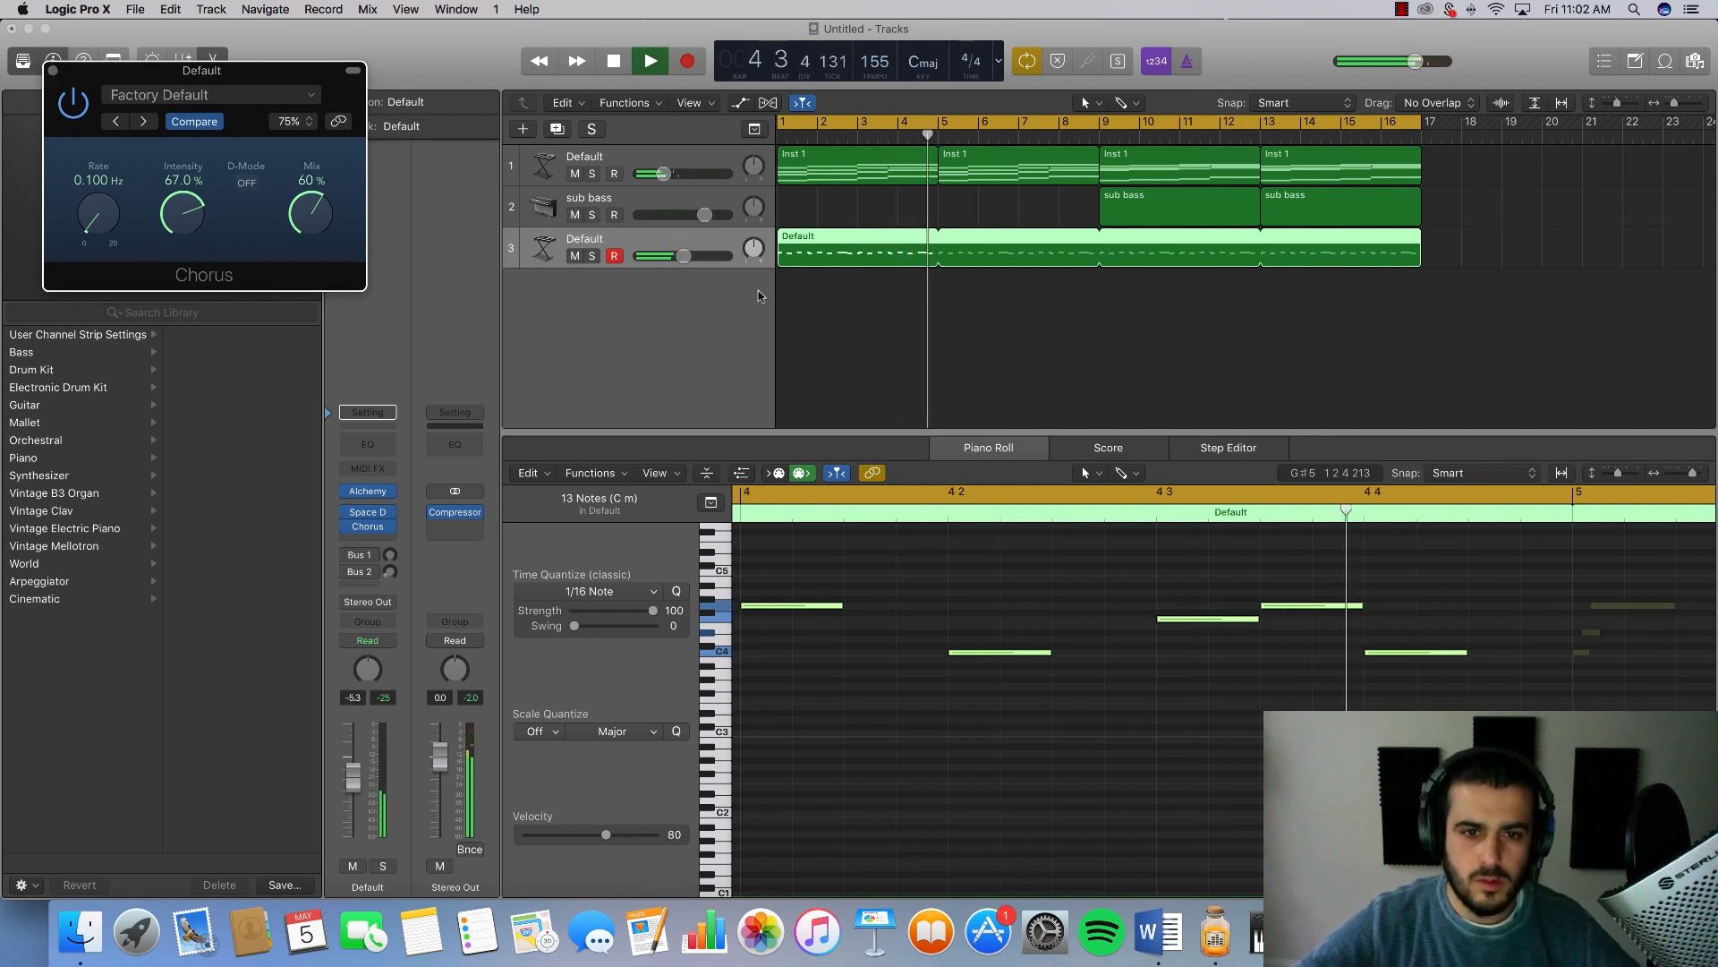
click(530, 347)
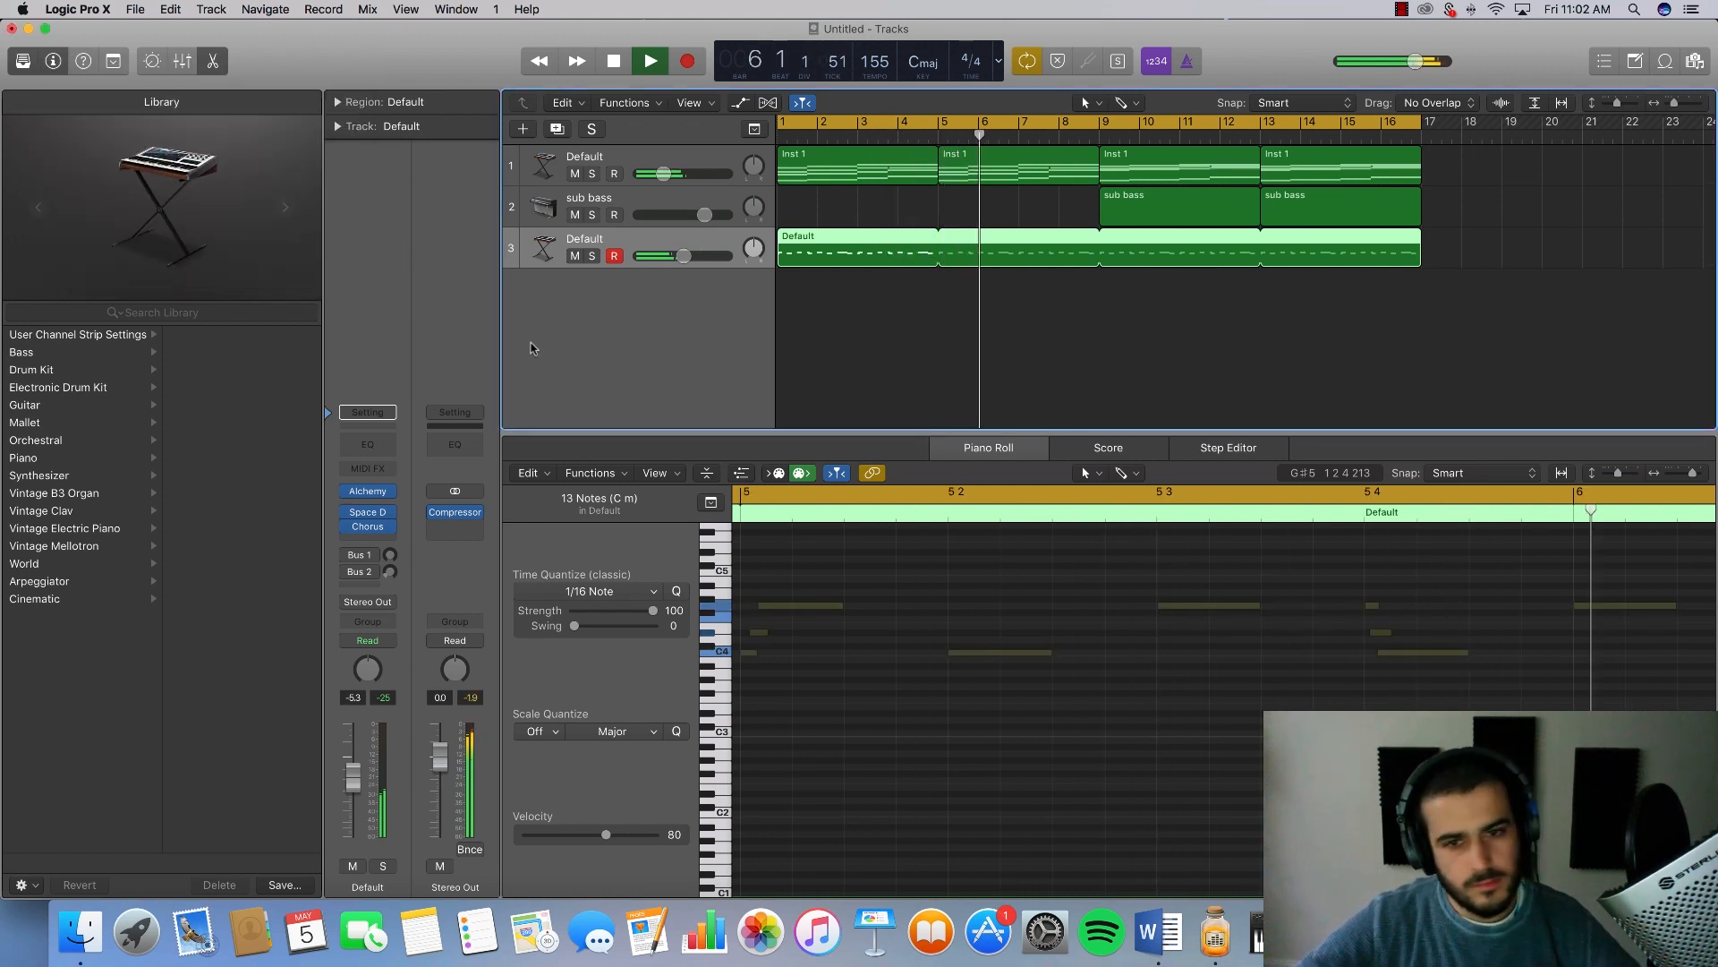
Step: Lower the third track's volume to -6.0 dB and set the cycle range from bar 9 to bar 17
click(766, 353)
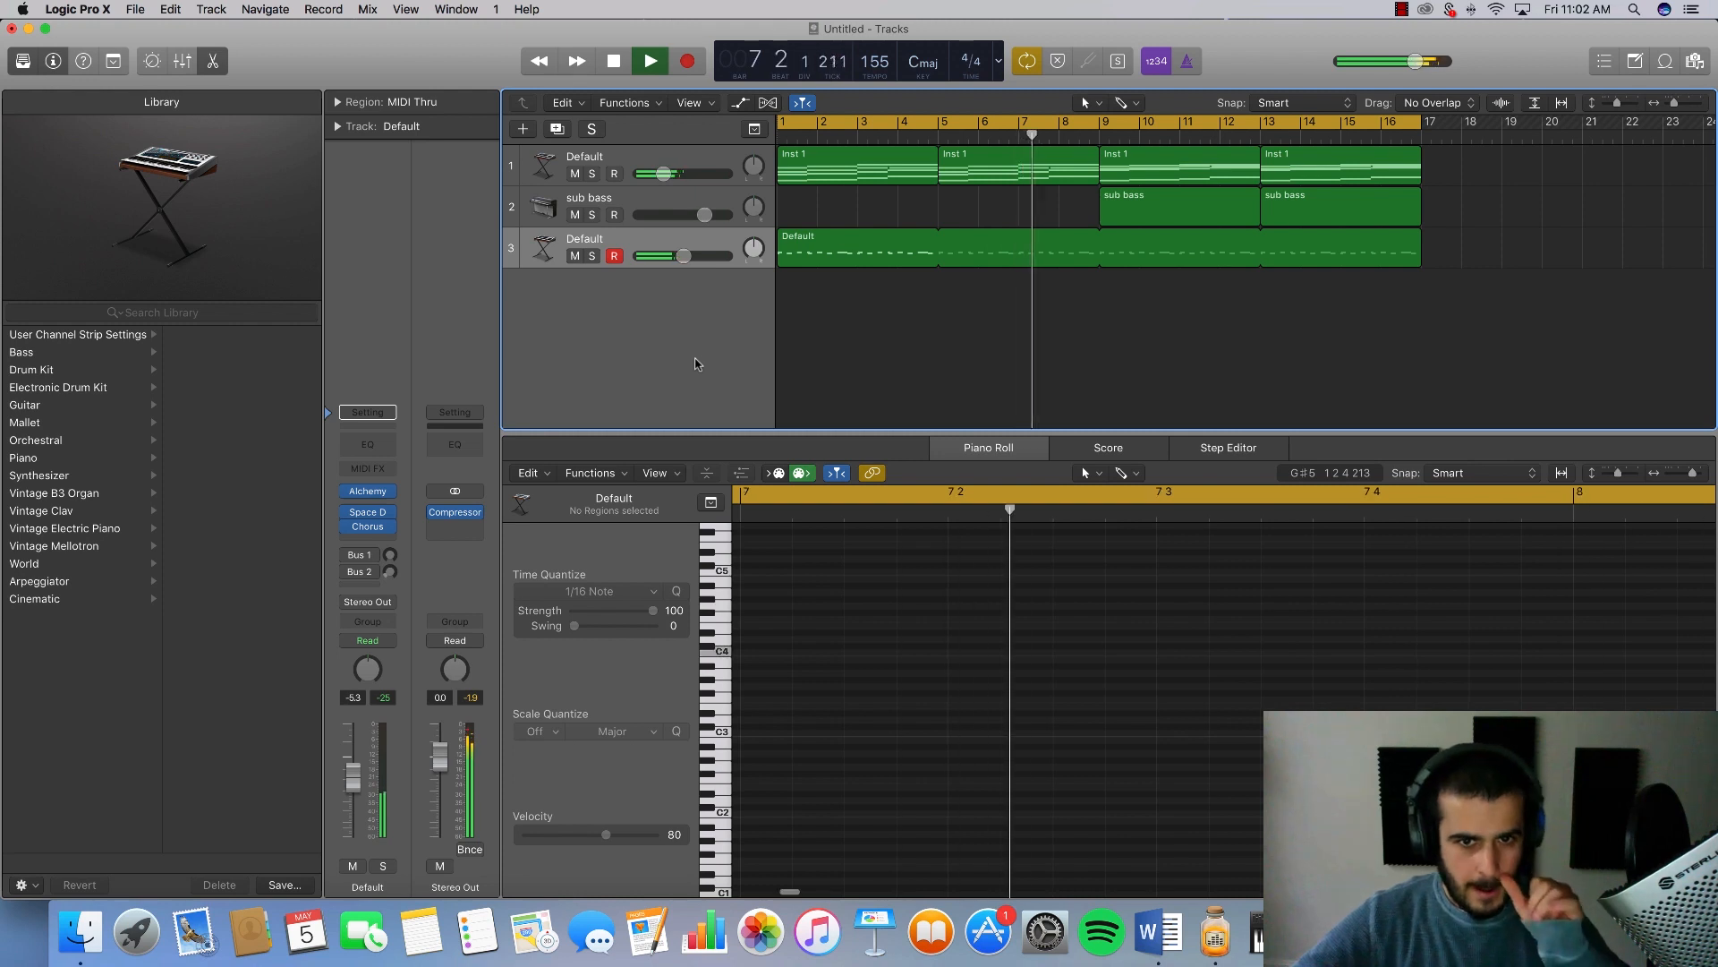
drag(683, 256, 681, 256)
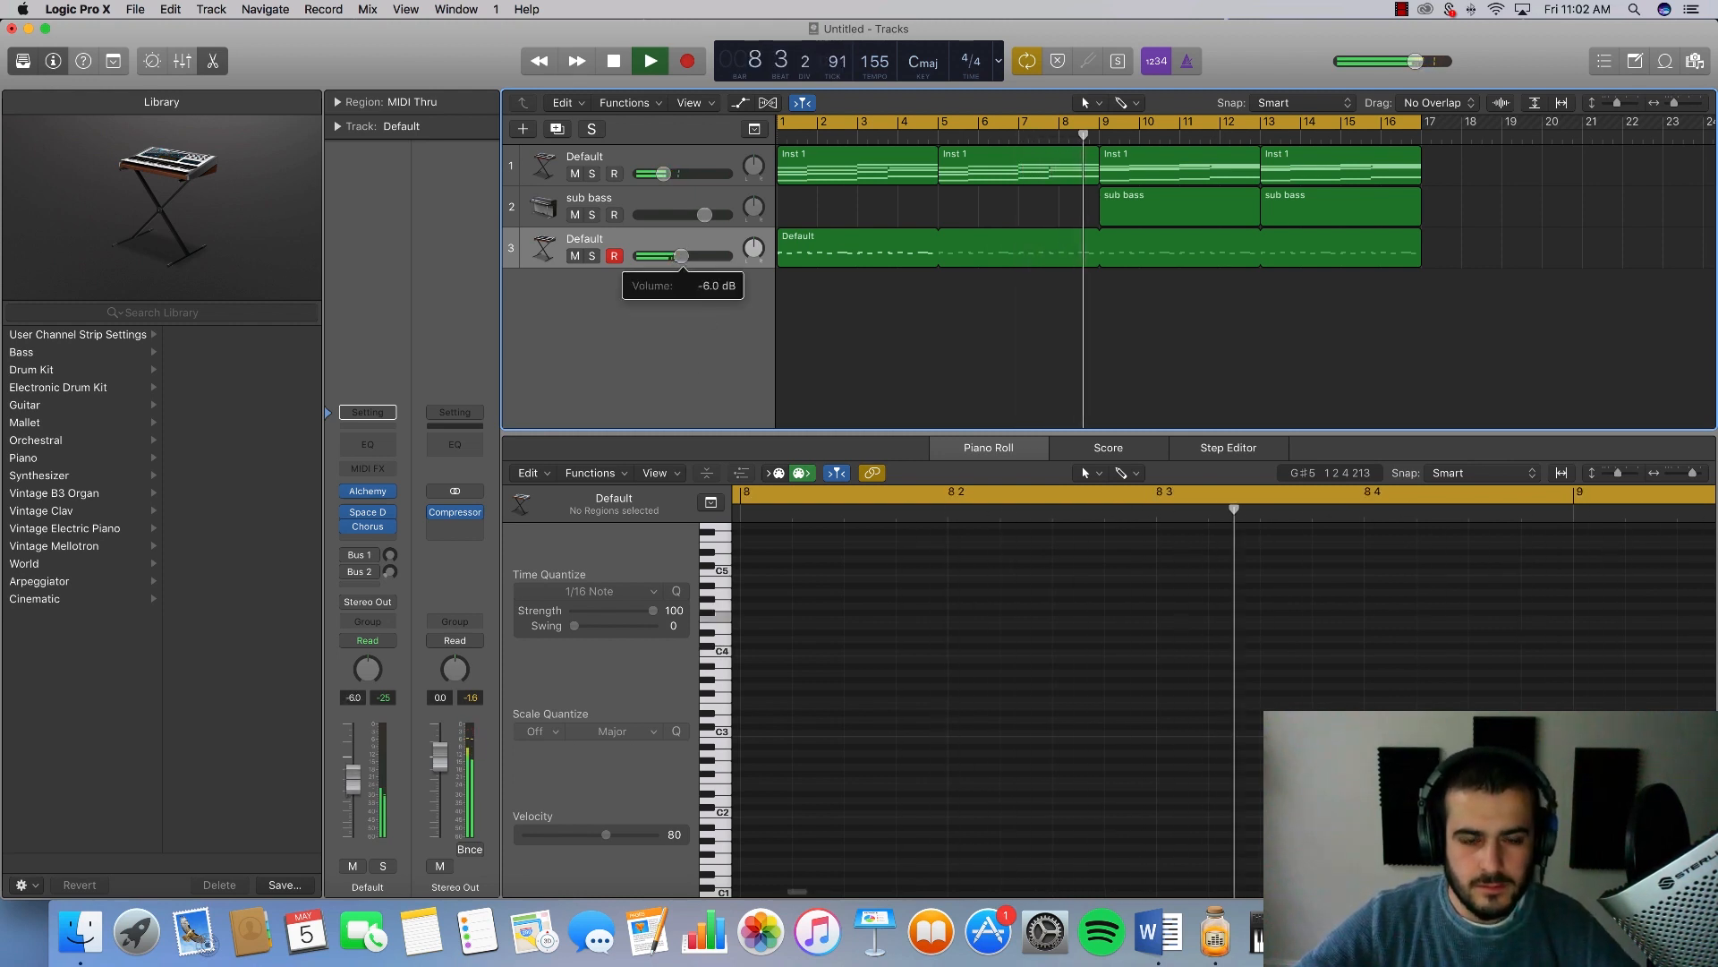
drag(1101, 123, 1421, 122)
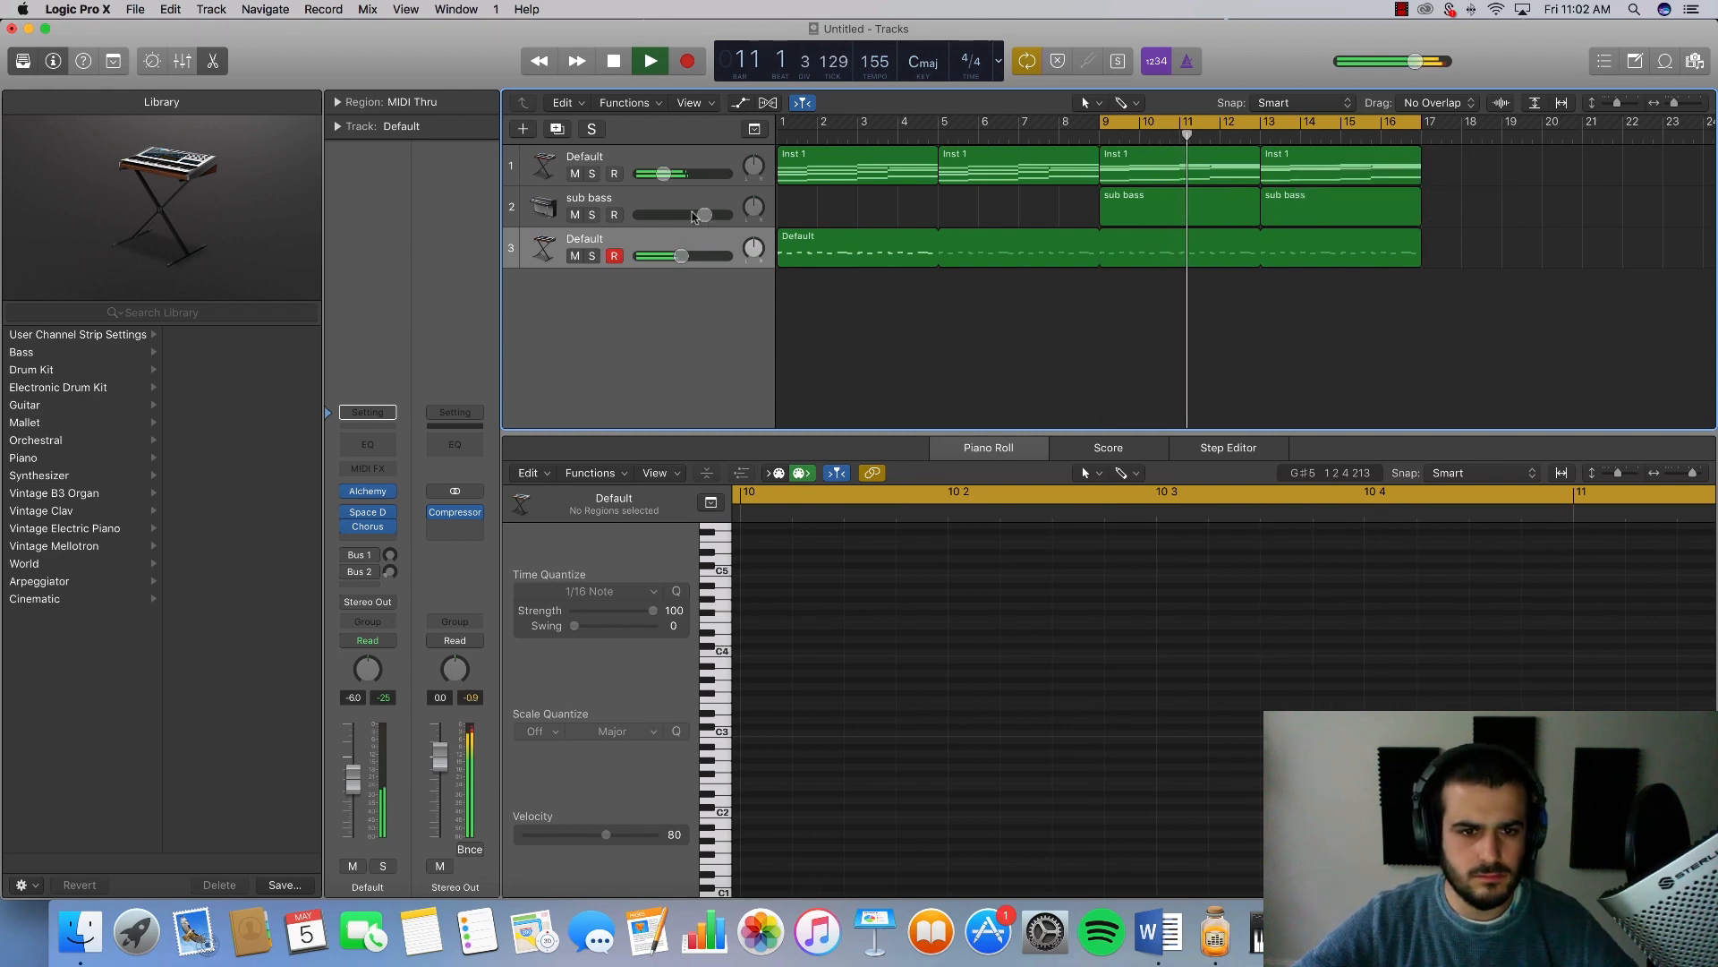
key(Up)
key(Up)
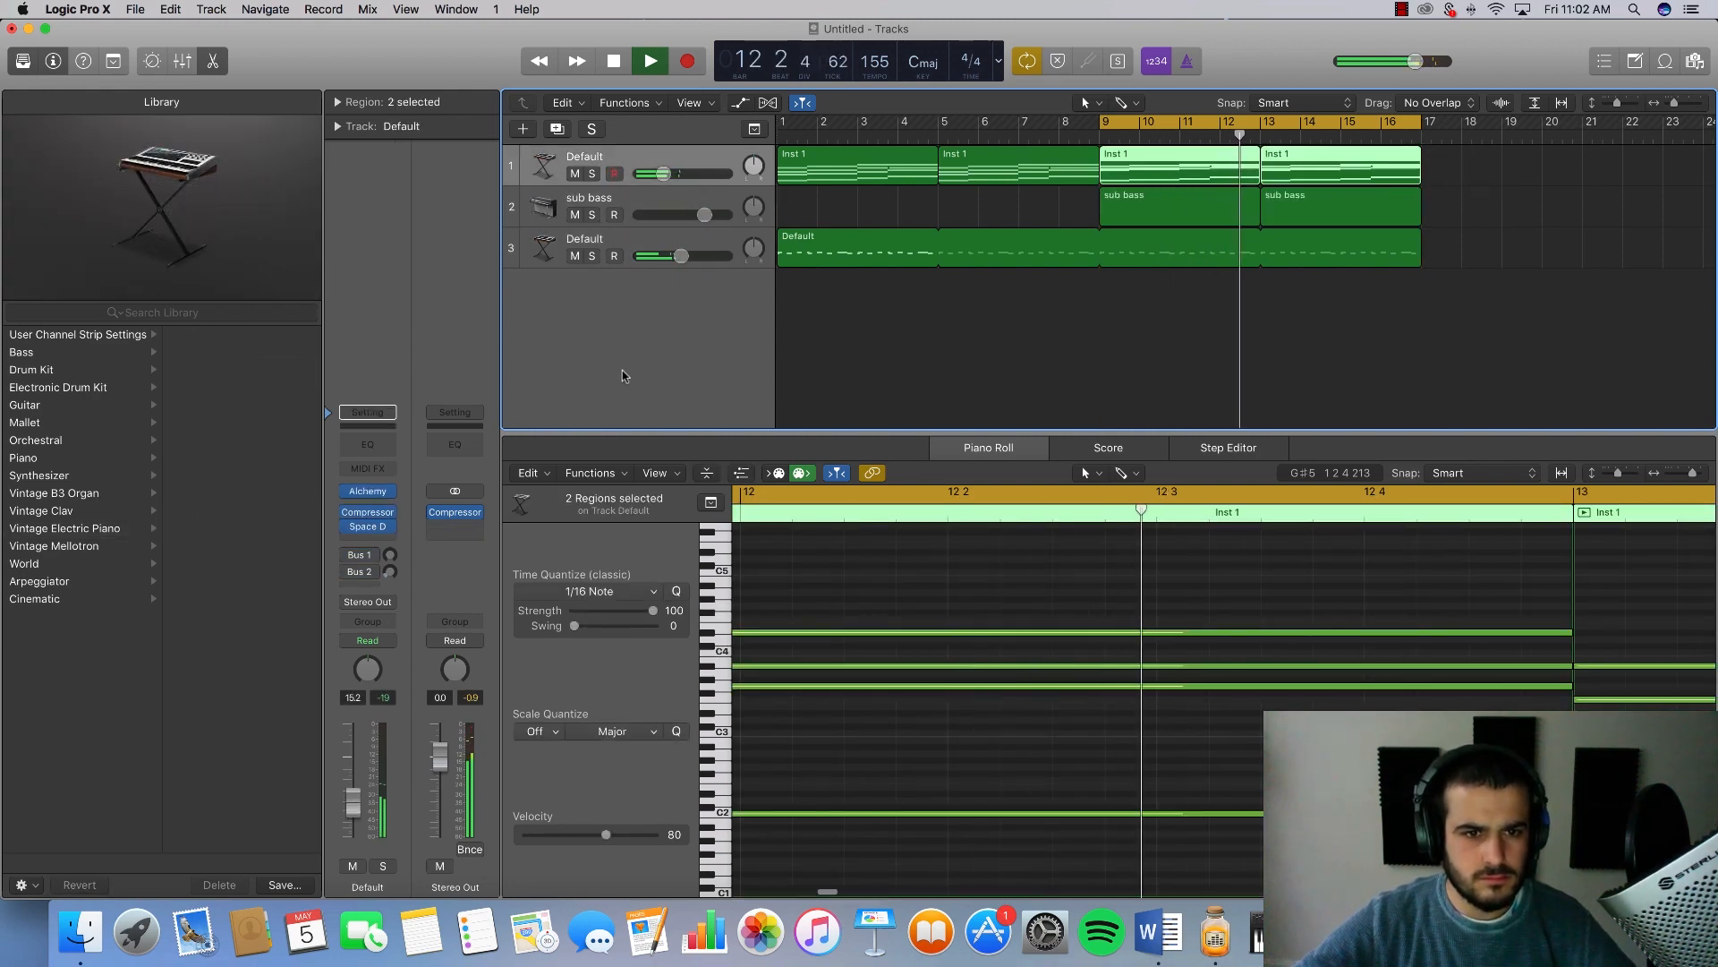
Step: Add a fourth software instrument track, load Alchemy on it and reset the synth to its default preset
double_click(624, 375)
click(391, 512)
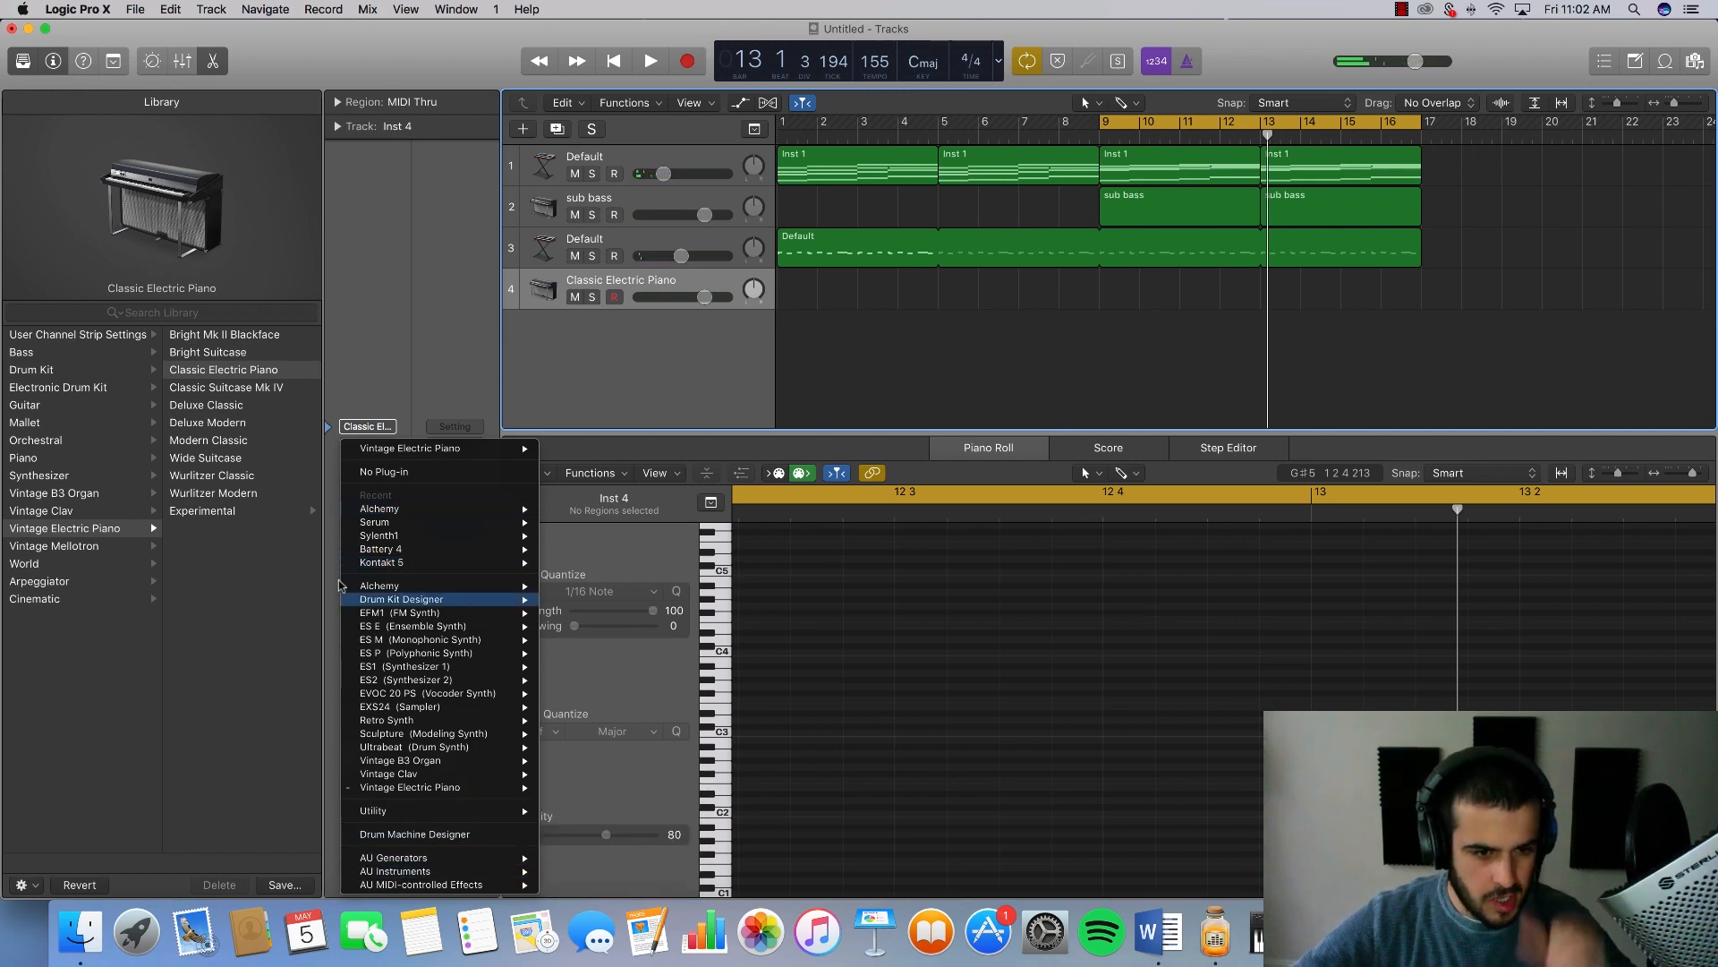
mouse_move(366, 588)
click(570, 586)
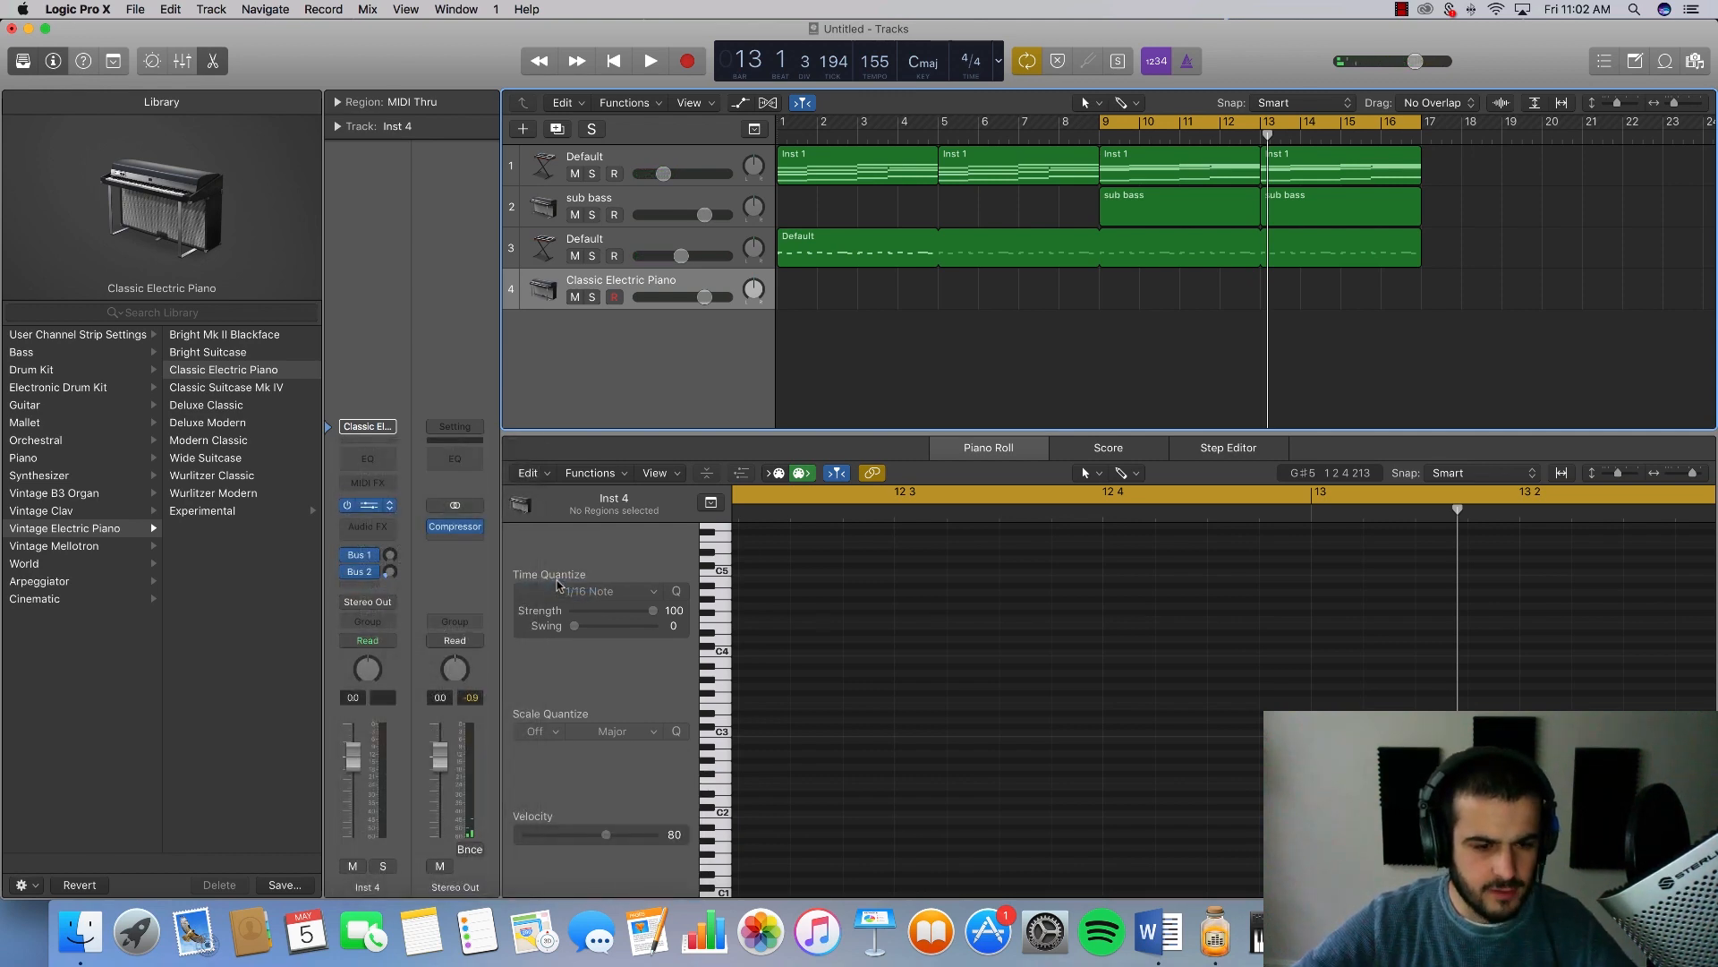
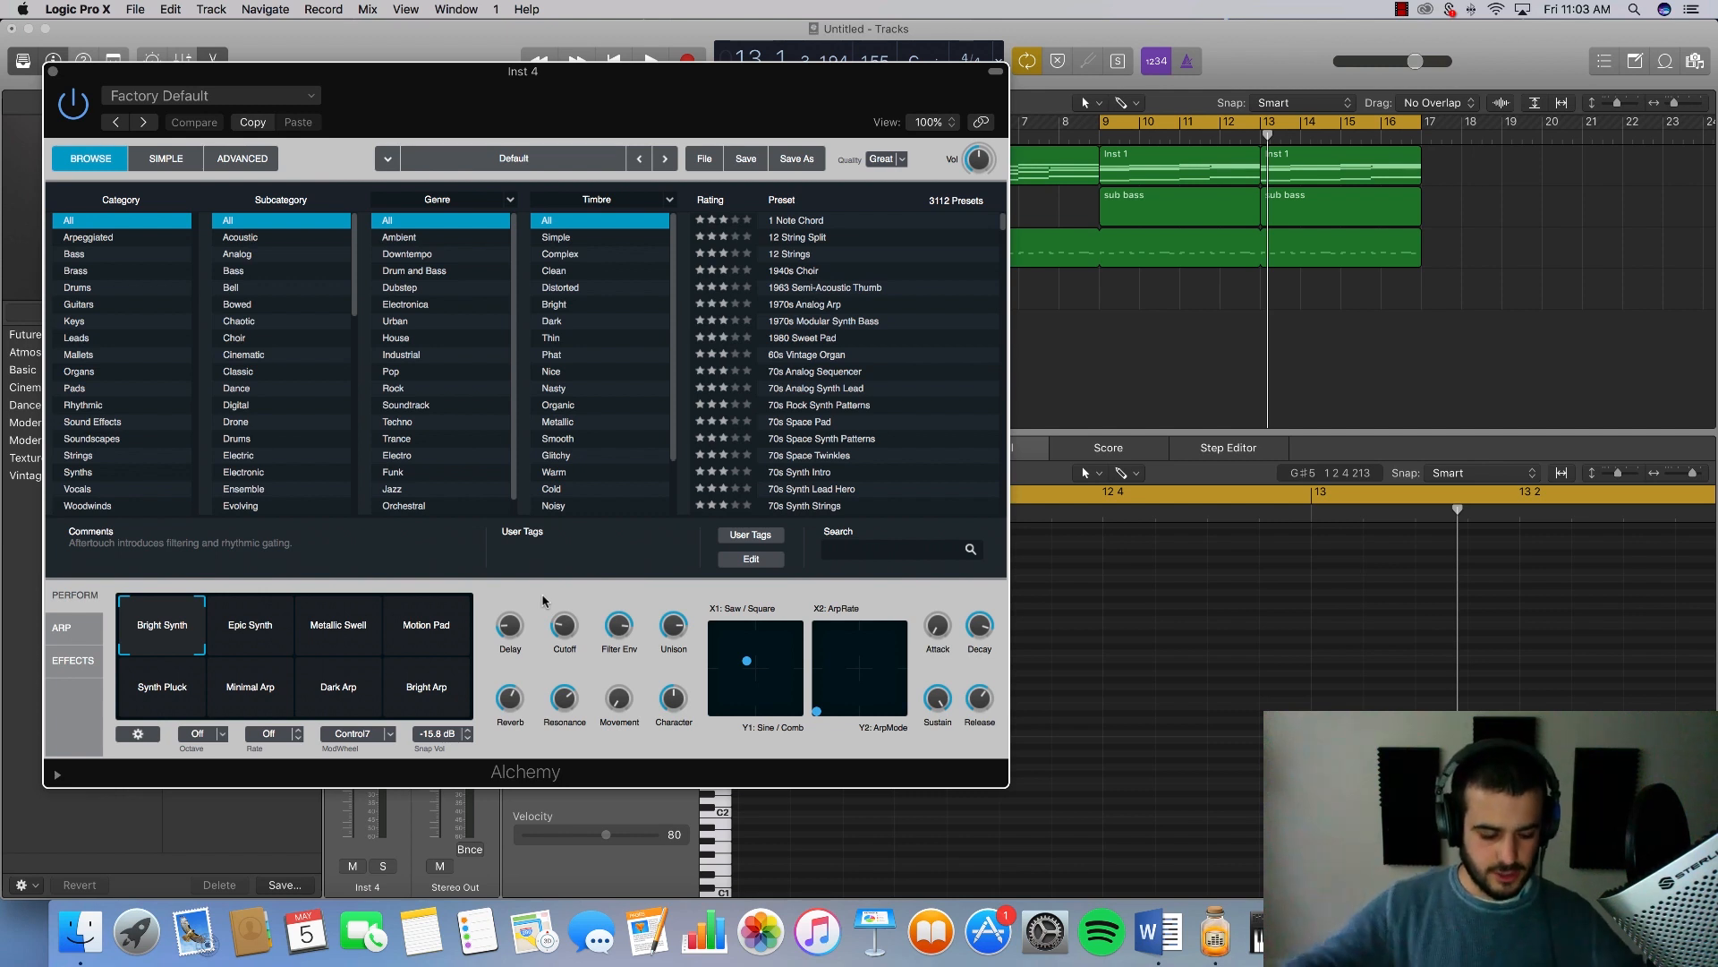
click(710, 161)
click(720, 203)
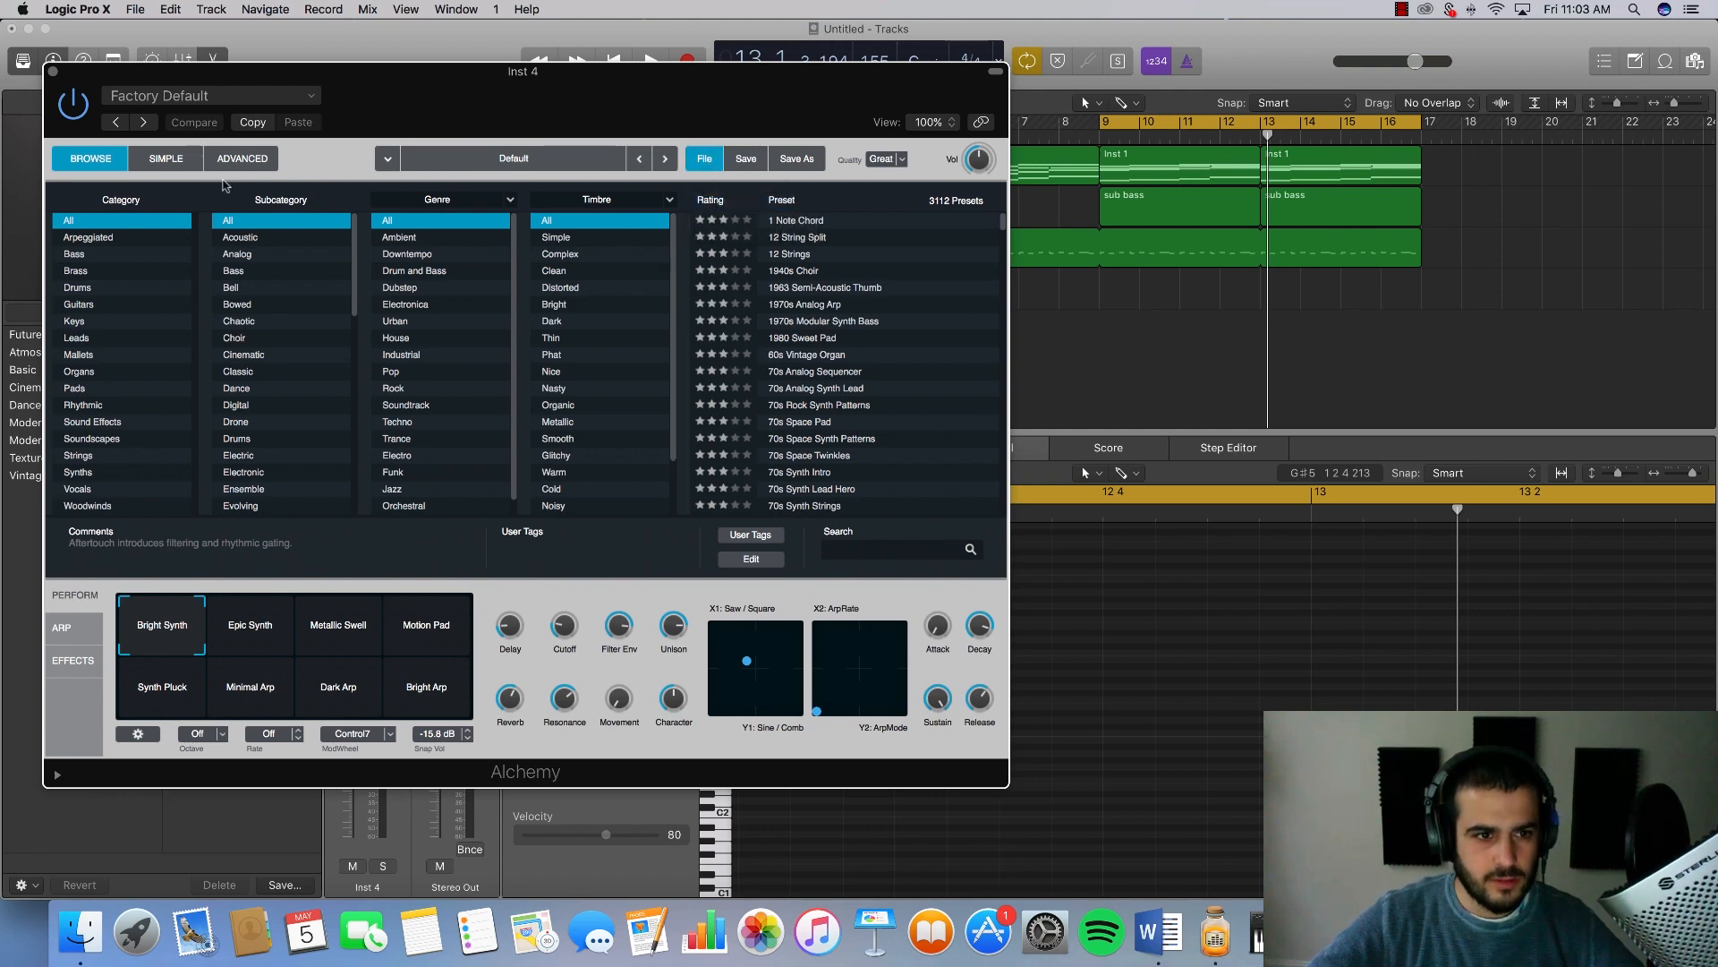
Step: Lower Alchemy source A's volume to -17.8 dB and load the basic Square waveform into it
click(243, 159)
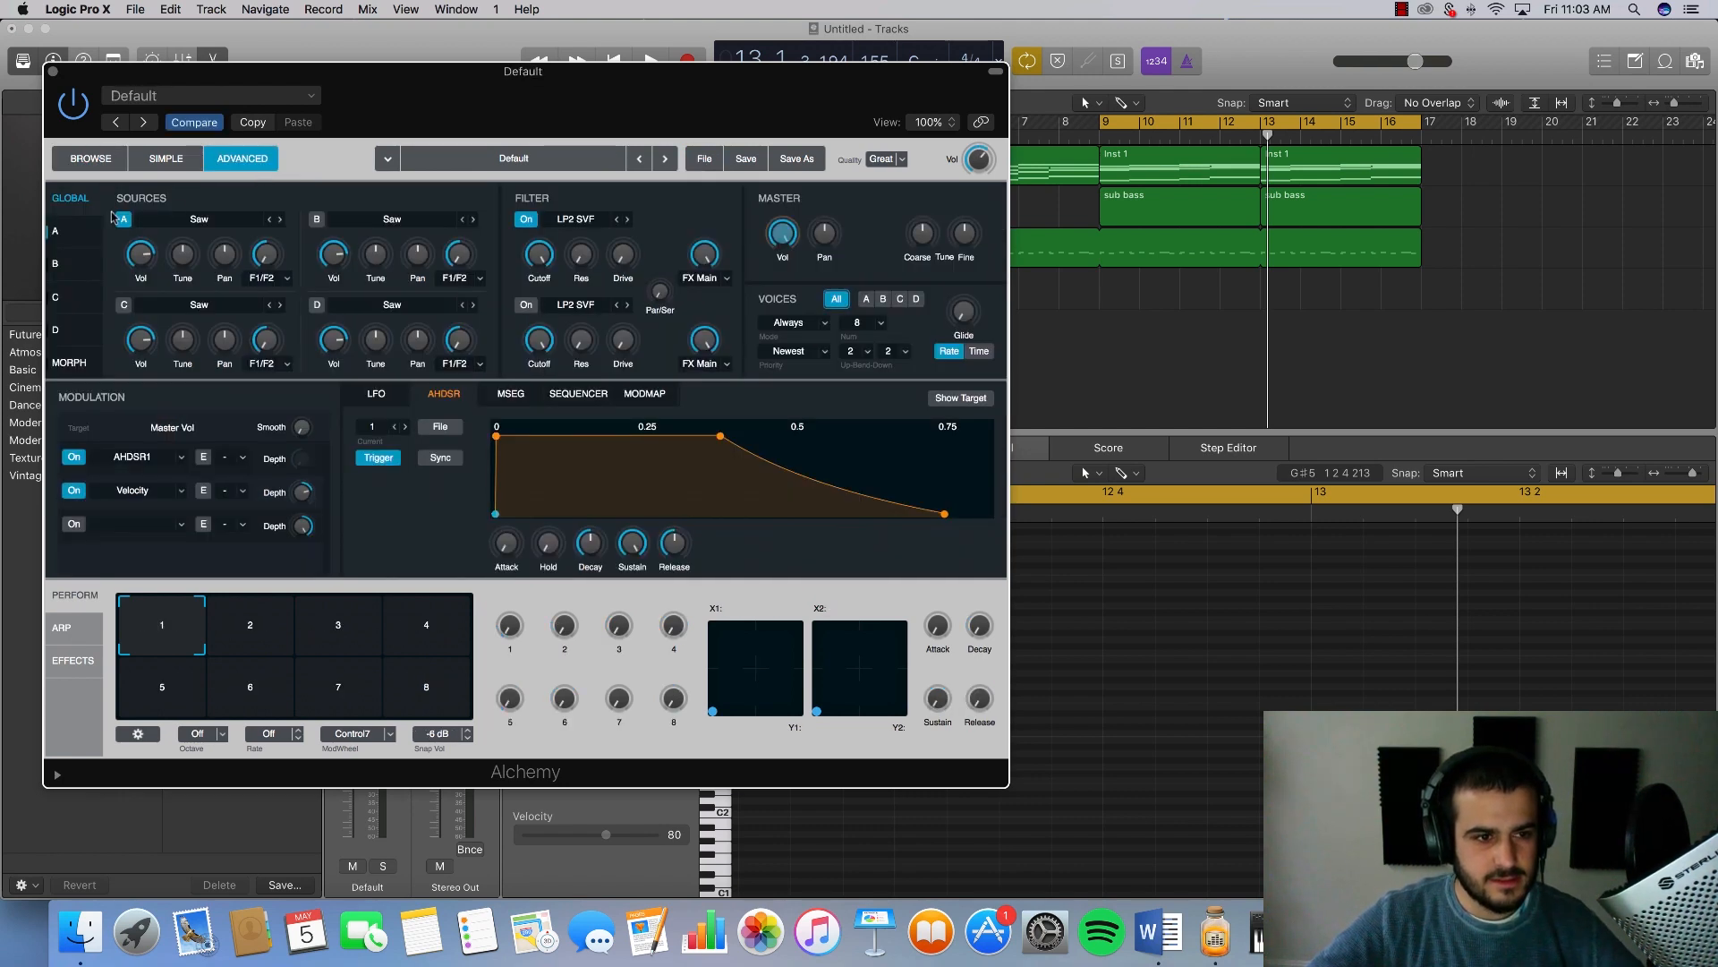
mouse_move(145, 261)
drag(144, 288, 144, 322)
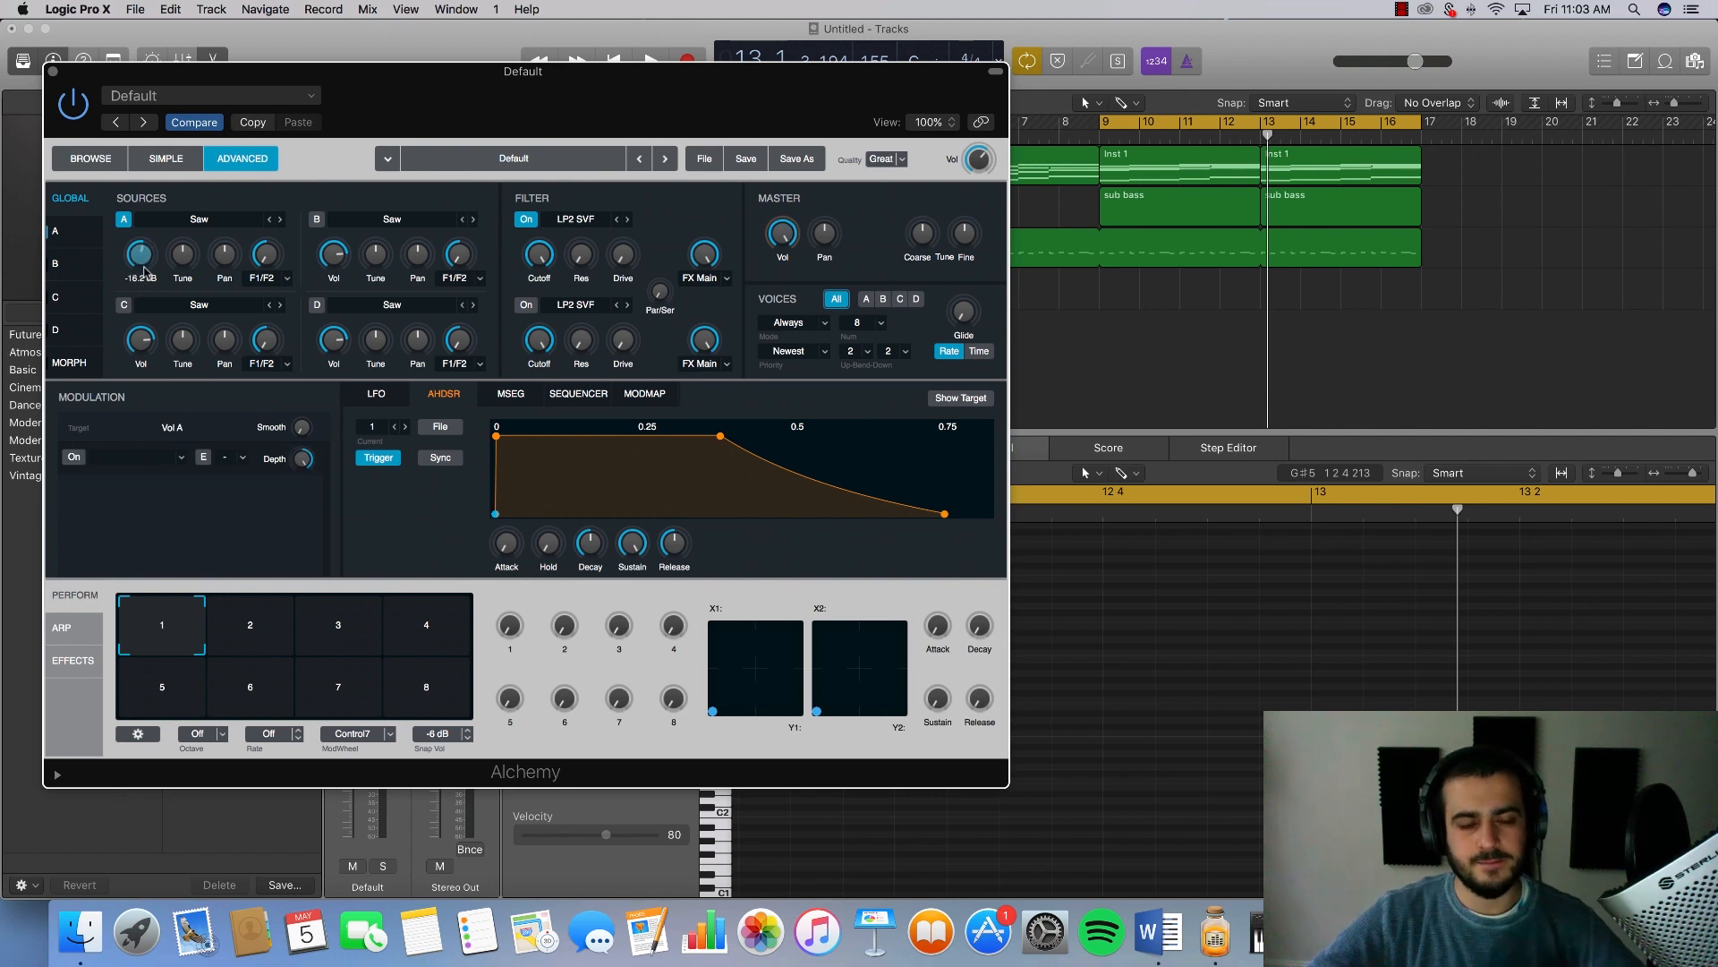
click(88, 227)
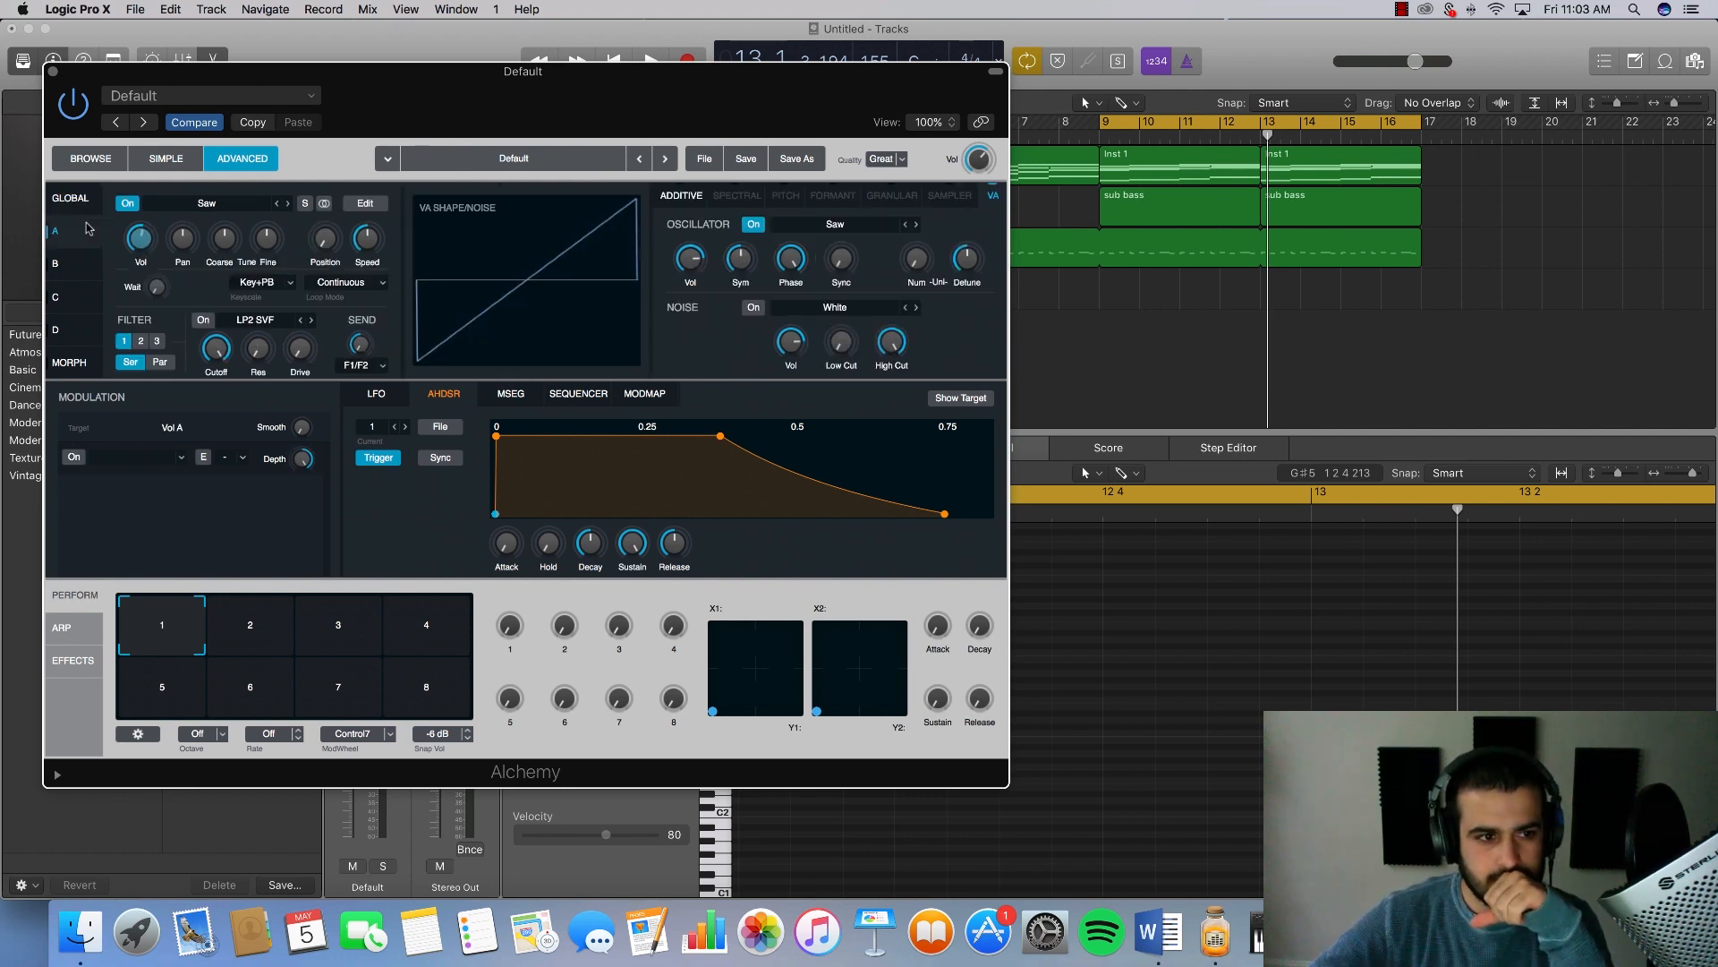
click(207, 203)
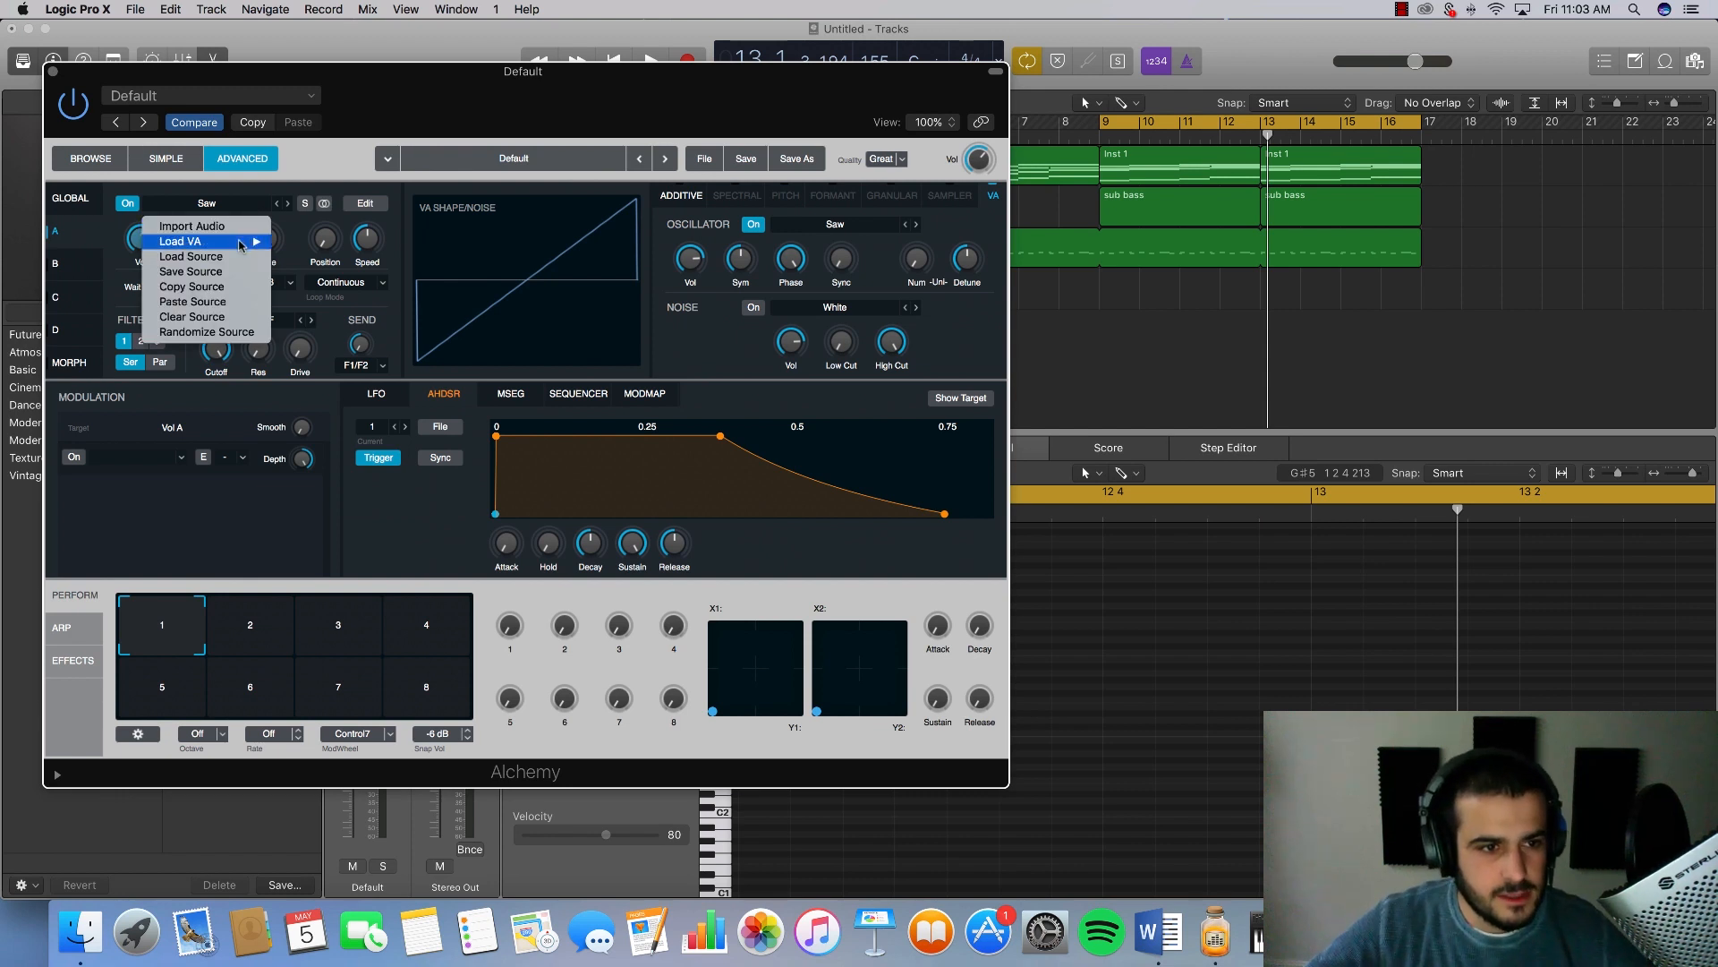
mouse_move(240, 245)
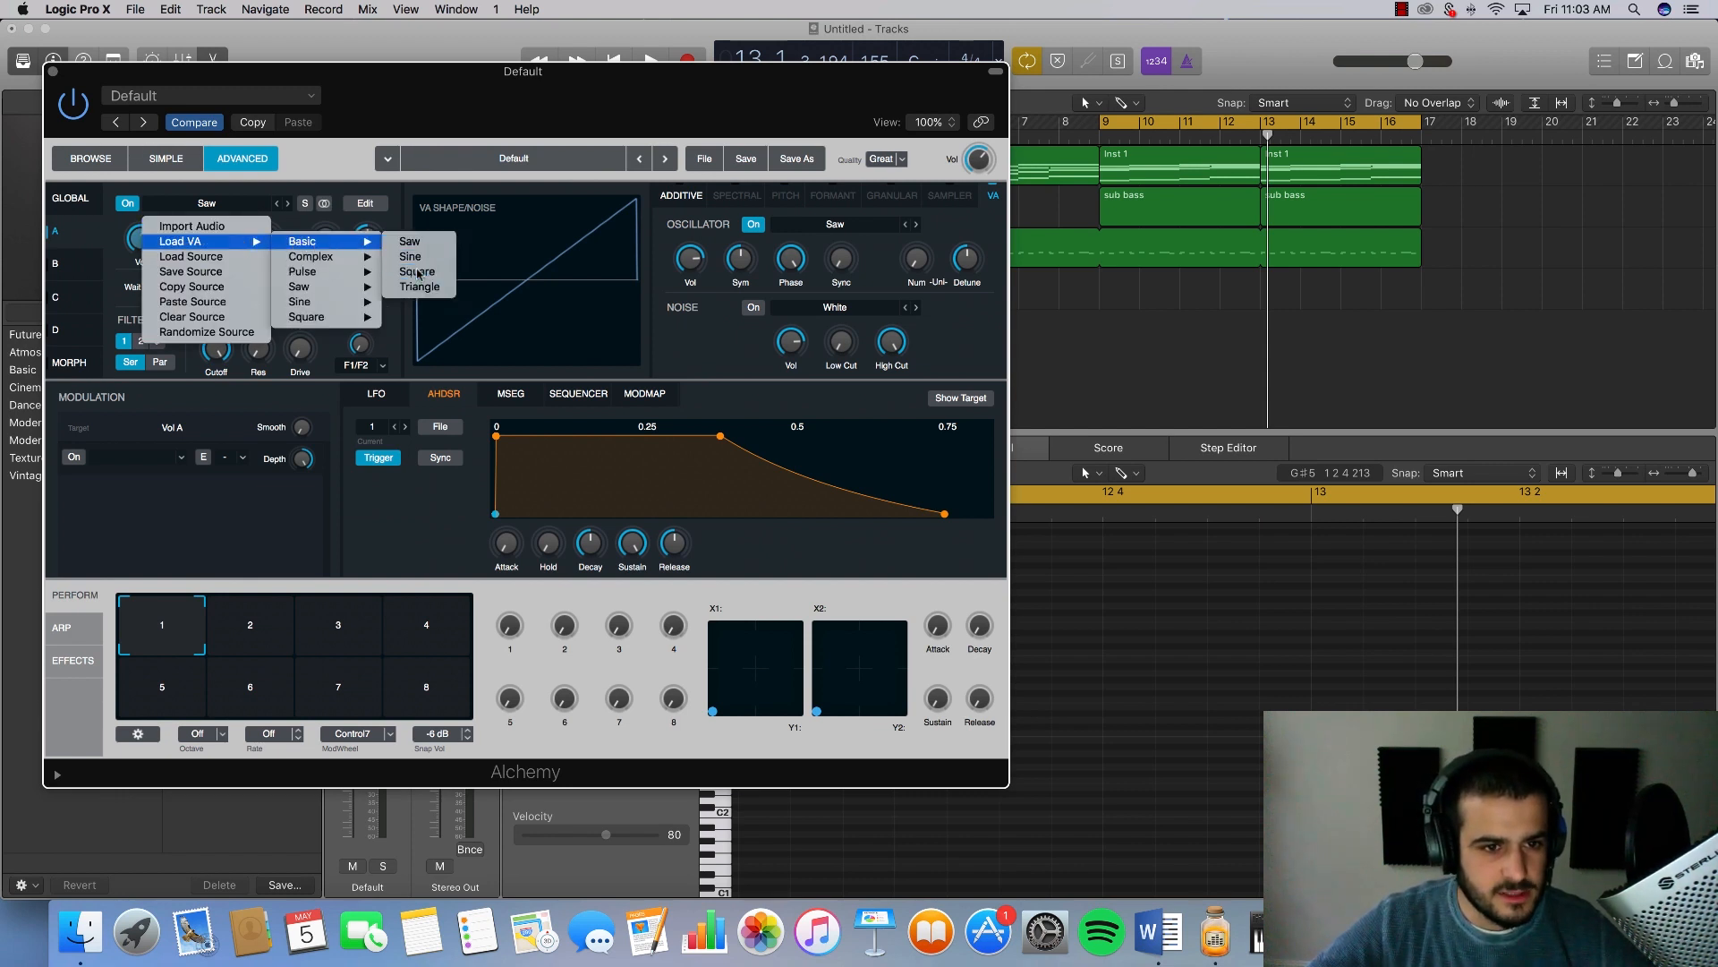
click(413, 273)
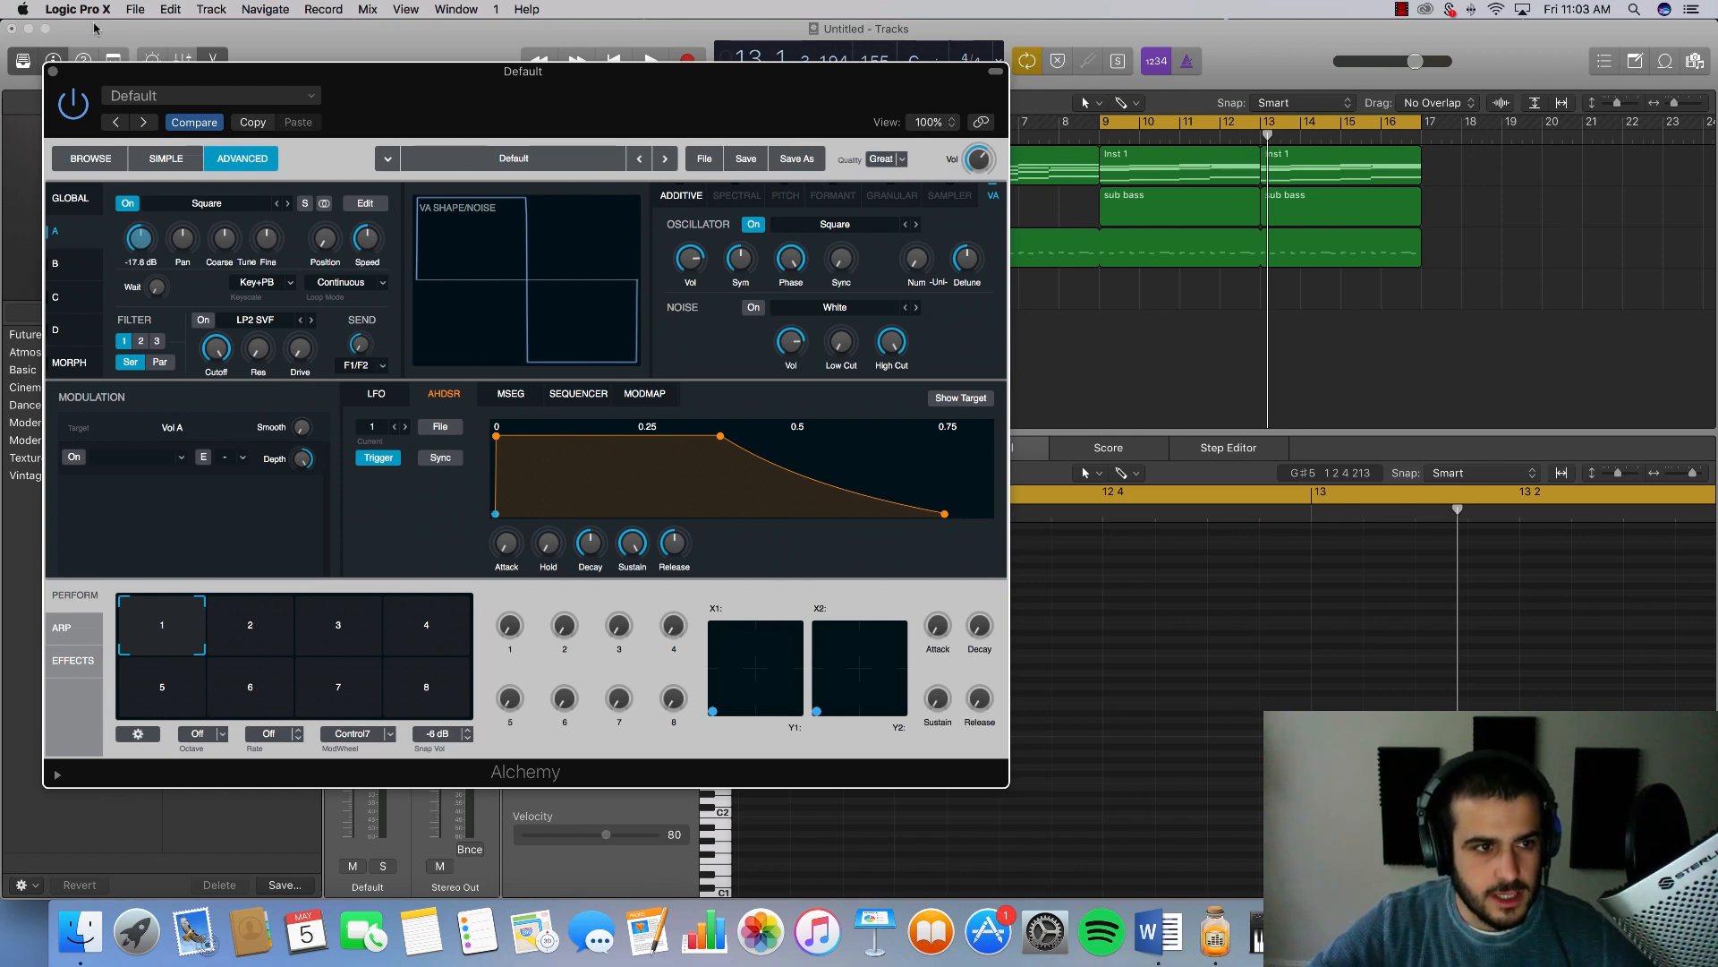
Step: Close Alchemy and delete the newly added fourth track
click(53, 71)
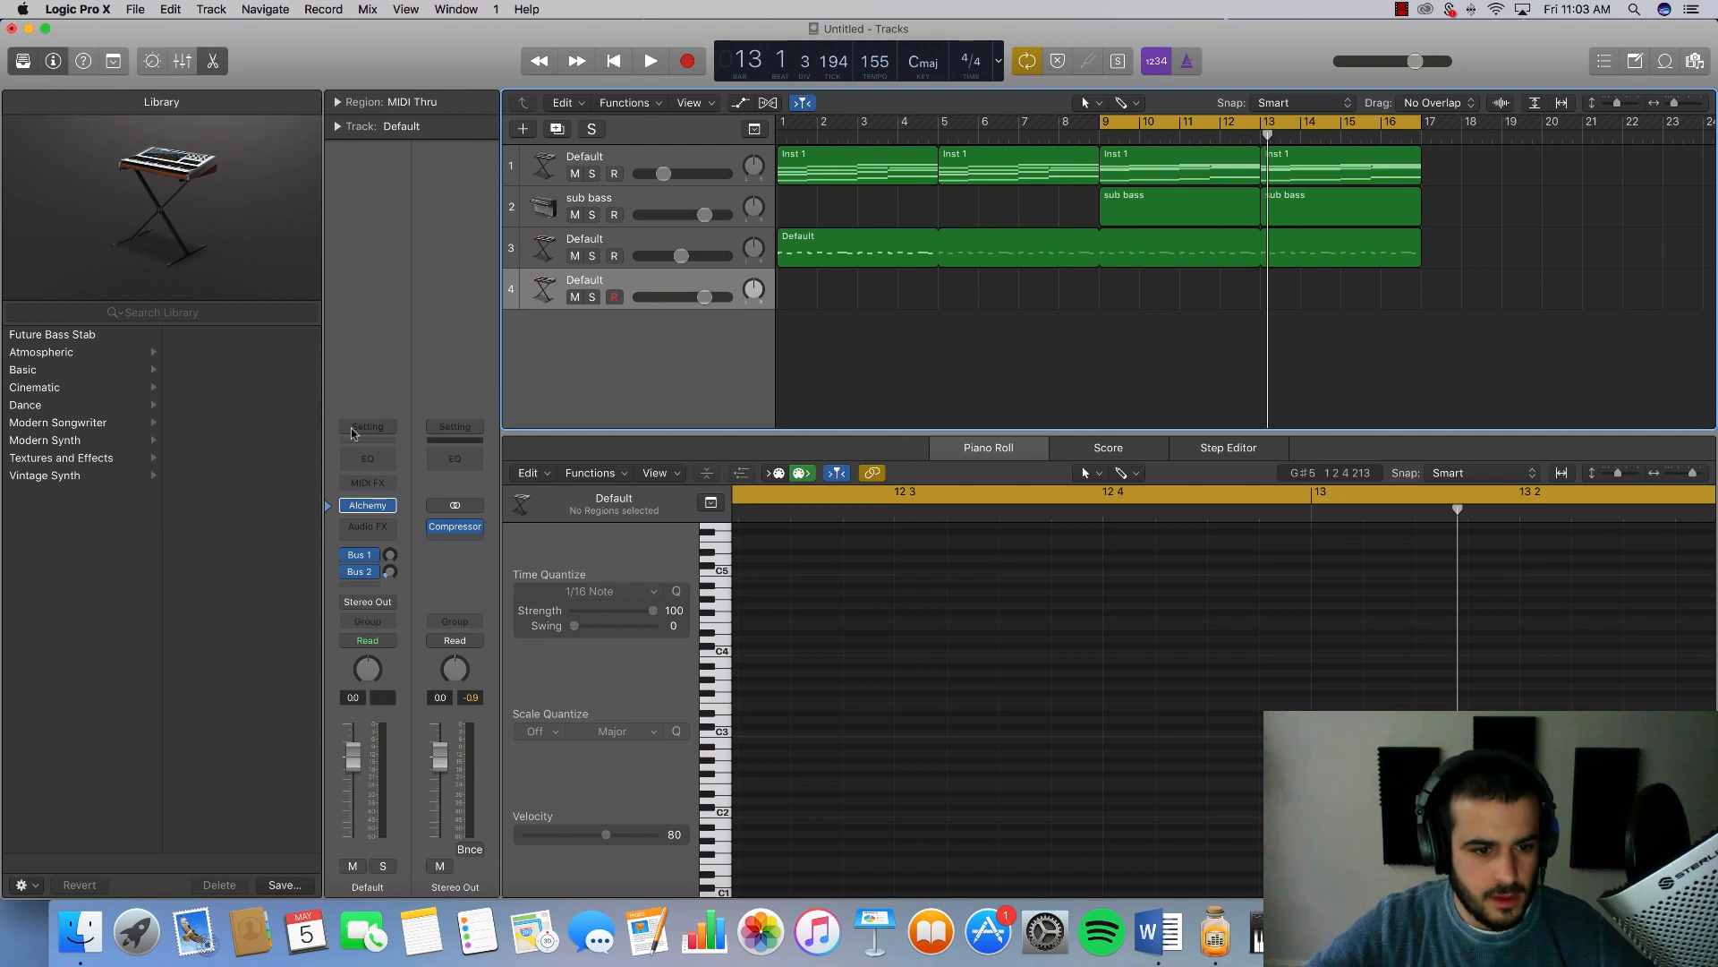
key(super+BackSpace)
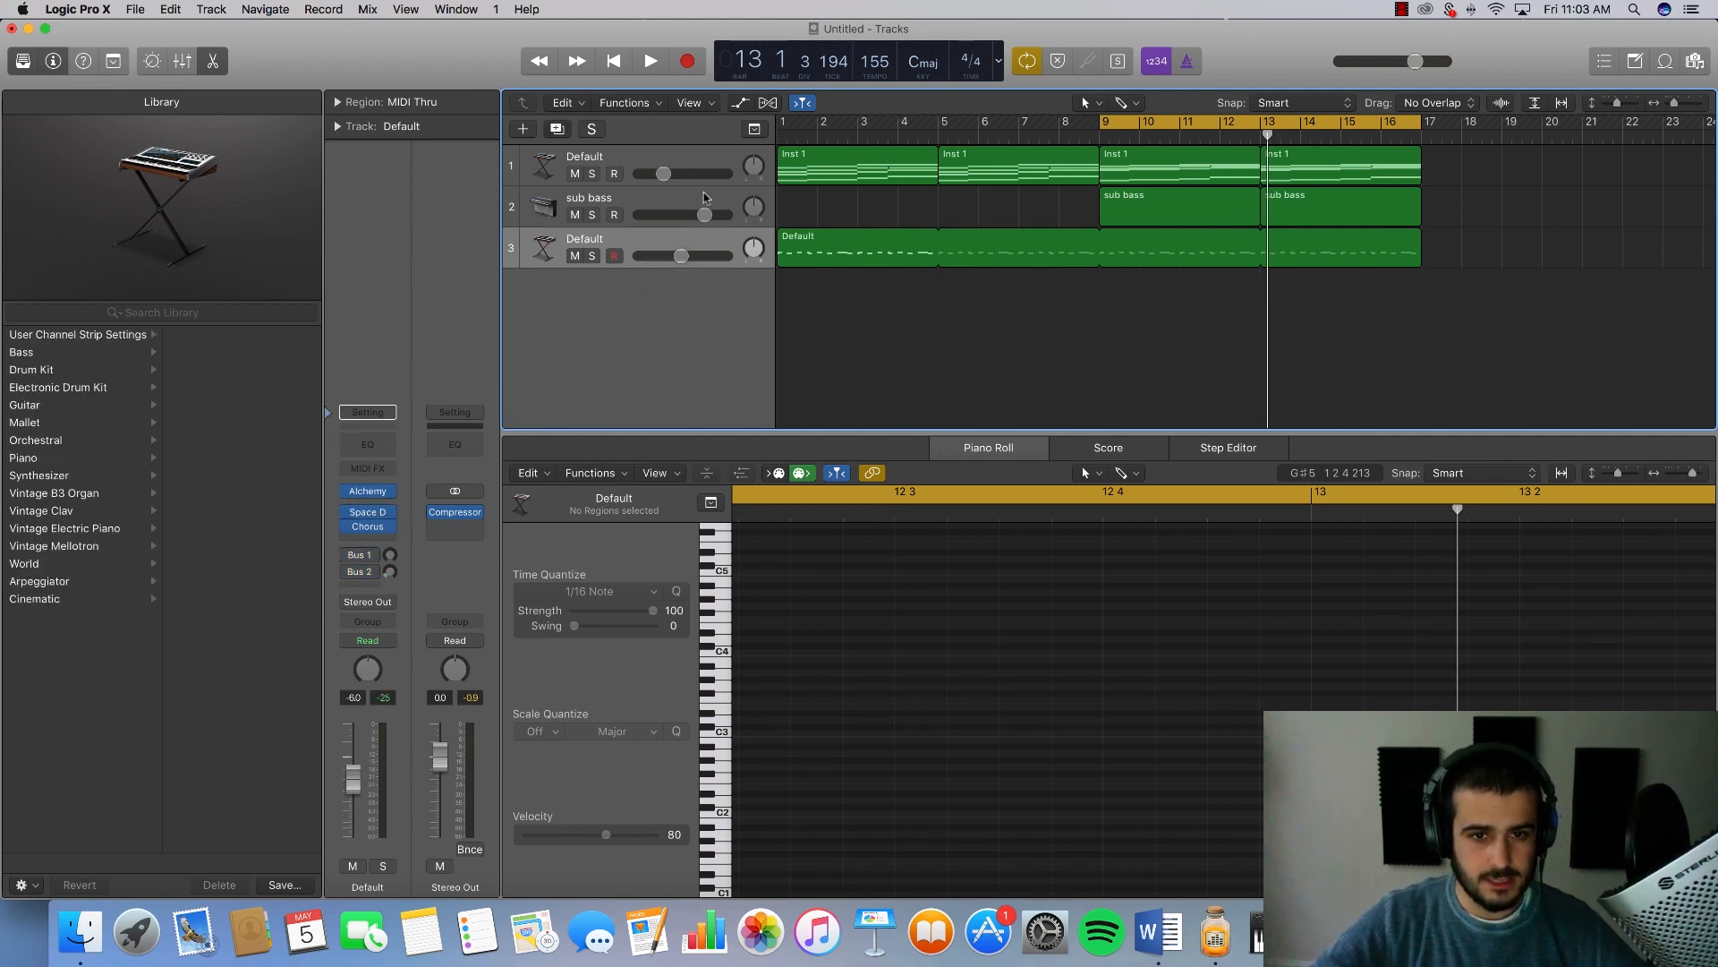
Step: Duplicate the third track with its channel settings and create an empty region on the copy from bar 9 to bar 13
key(super+z)
click(1133, 290)
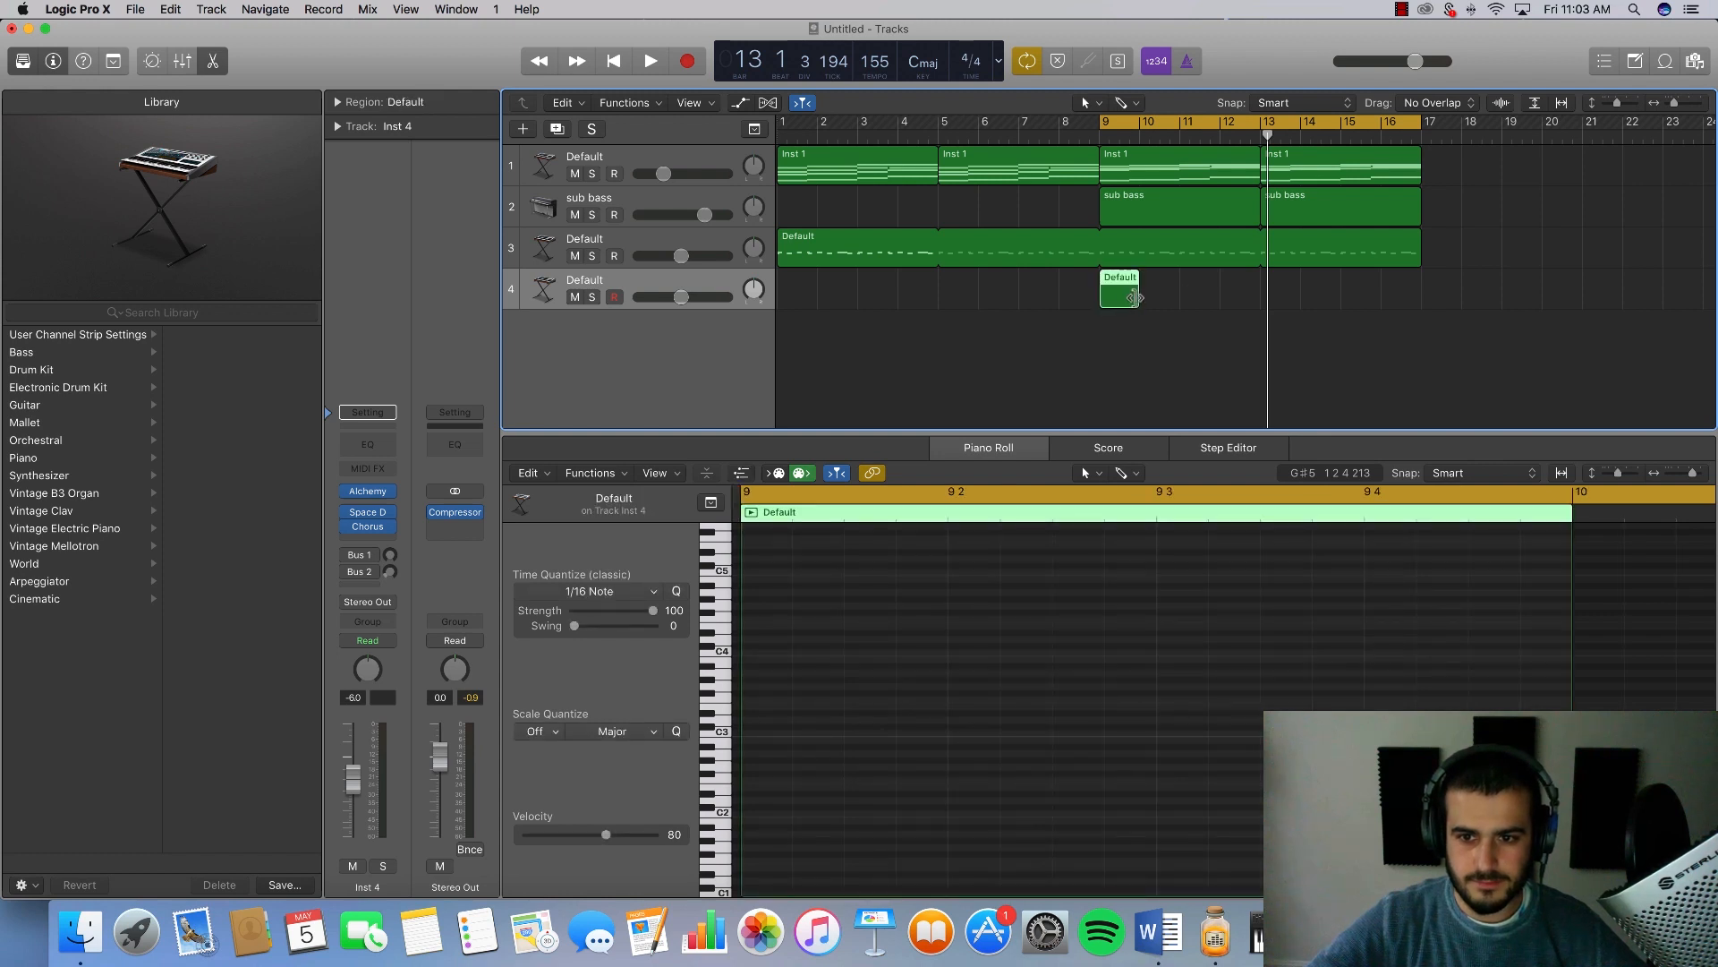
drag(1133, 297, 1260, 297)
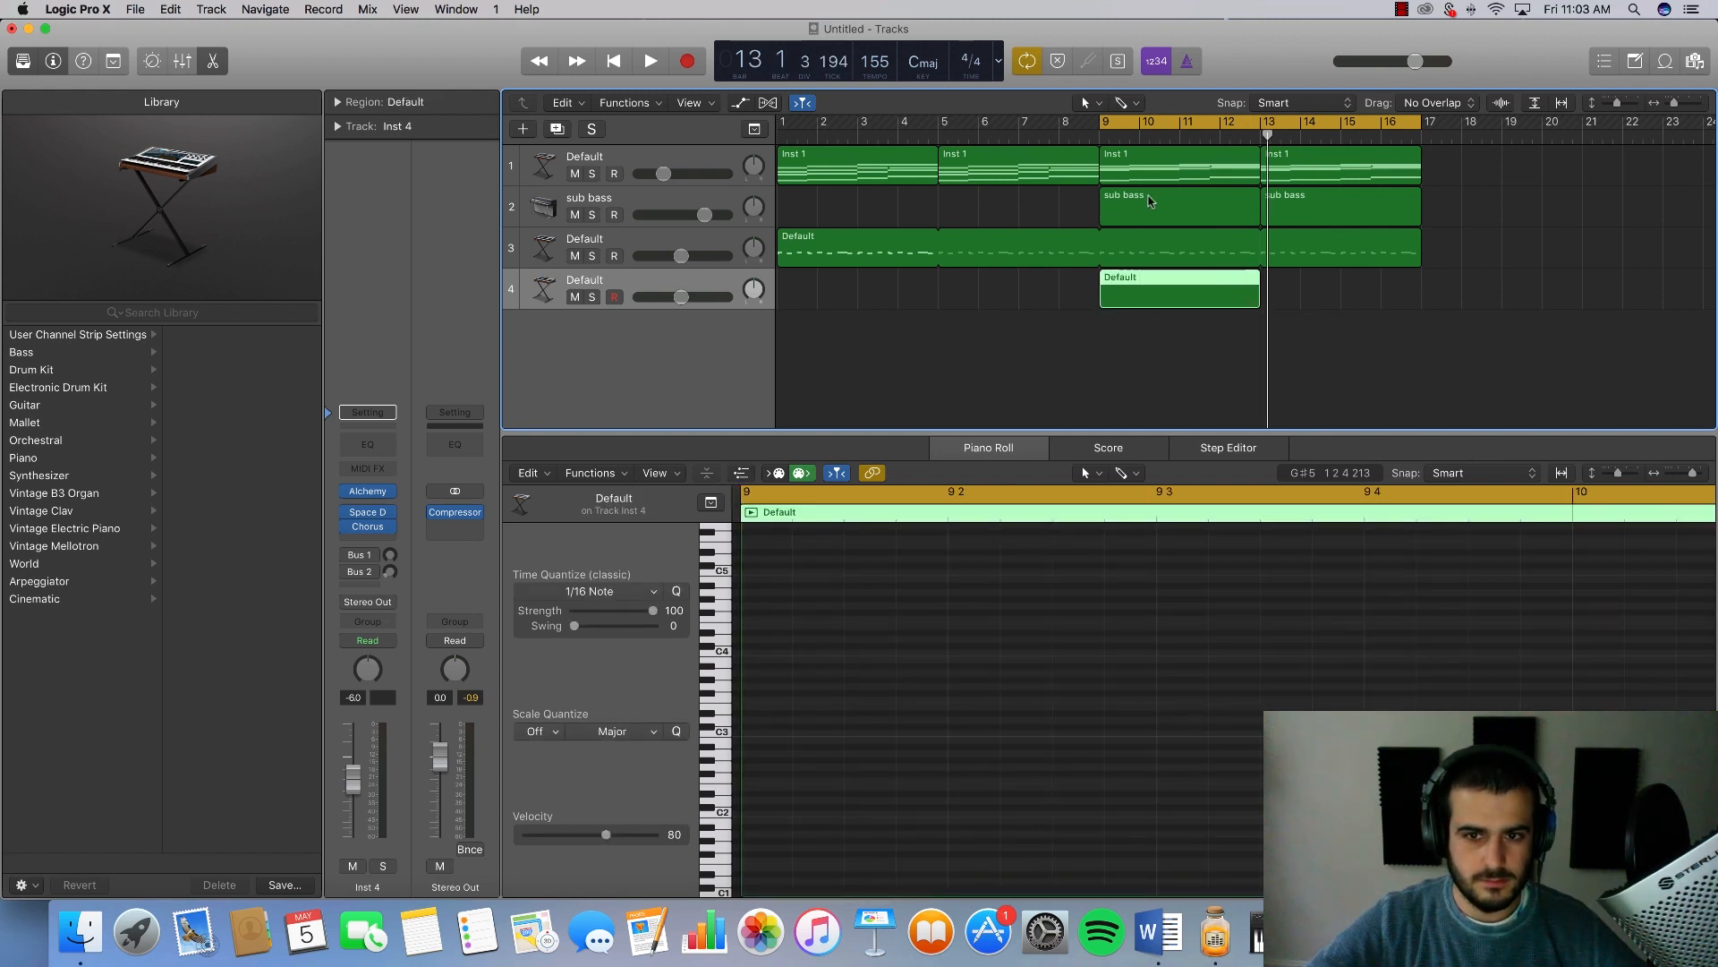
Step: Play back the cycled section from bar 9 and stop it
key(space)
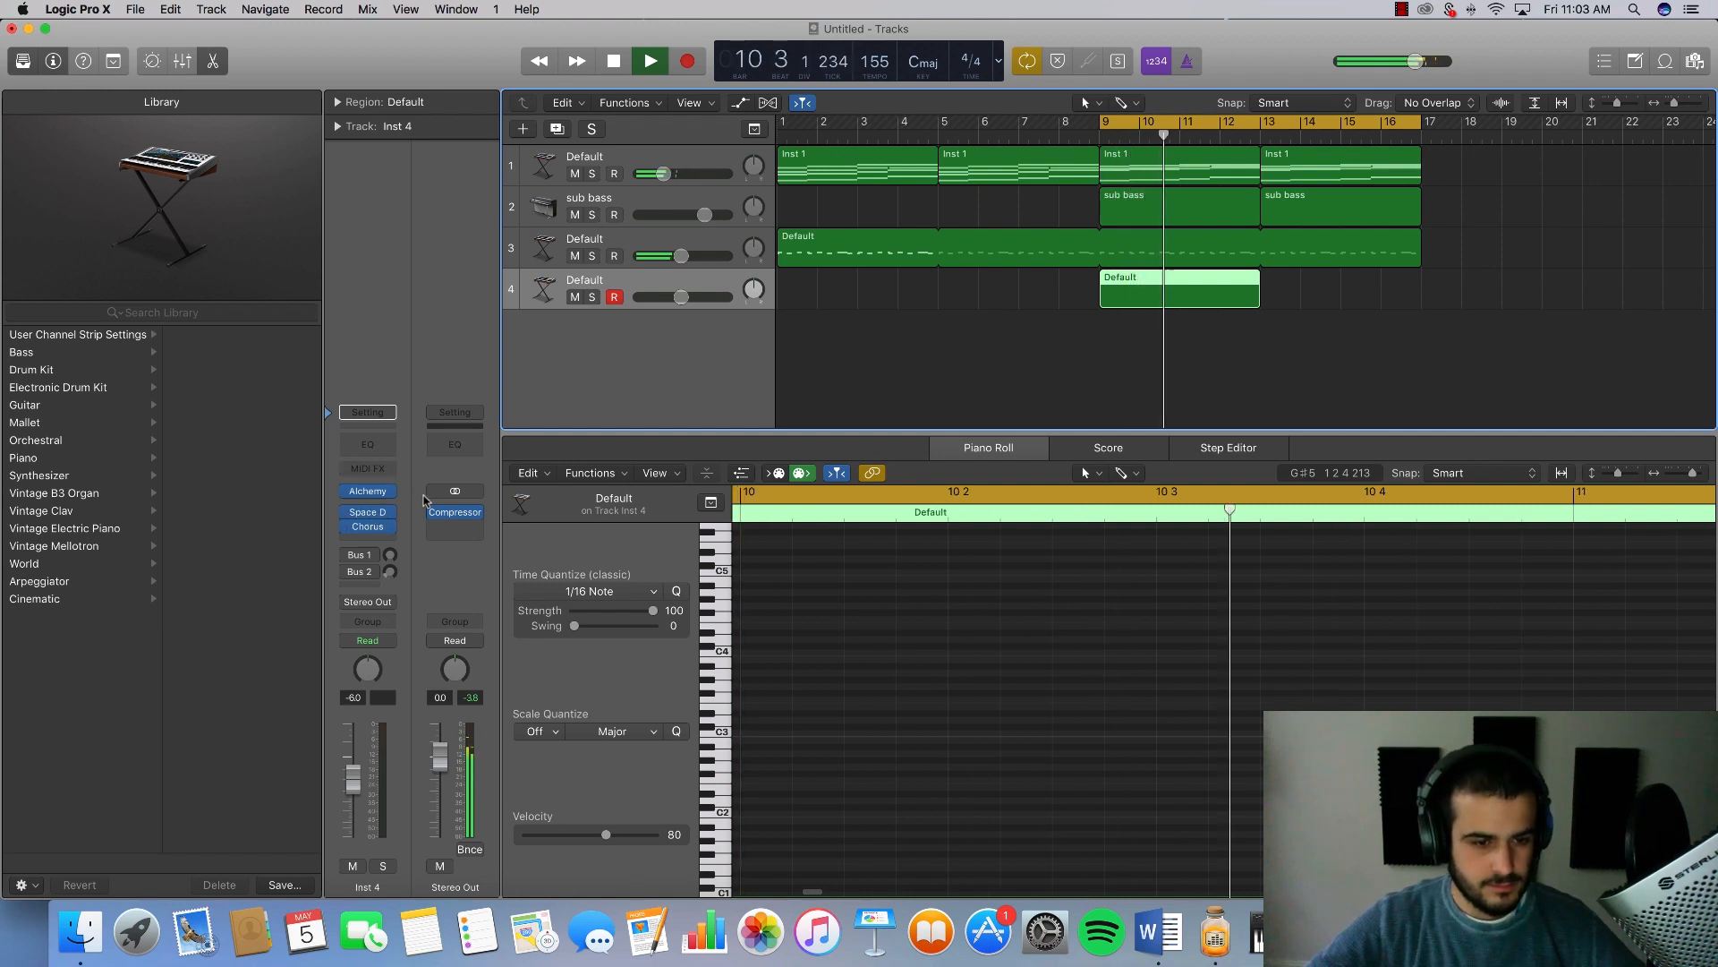
key(space)
key(space)
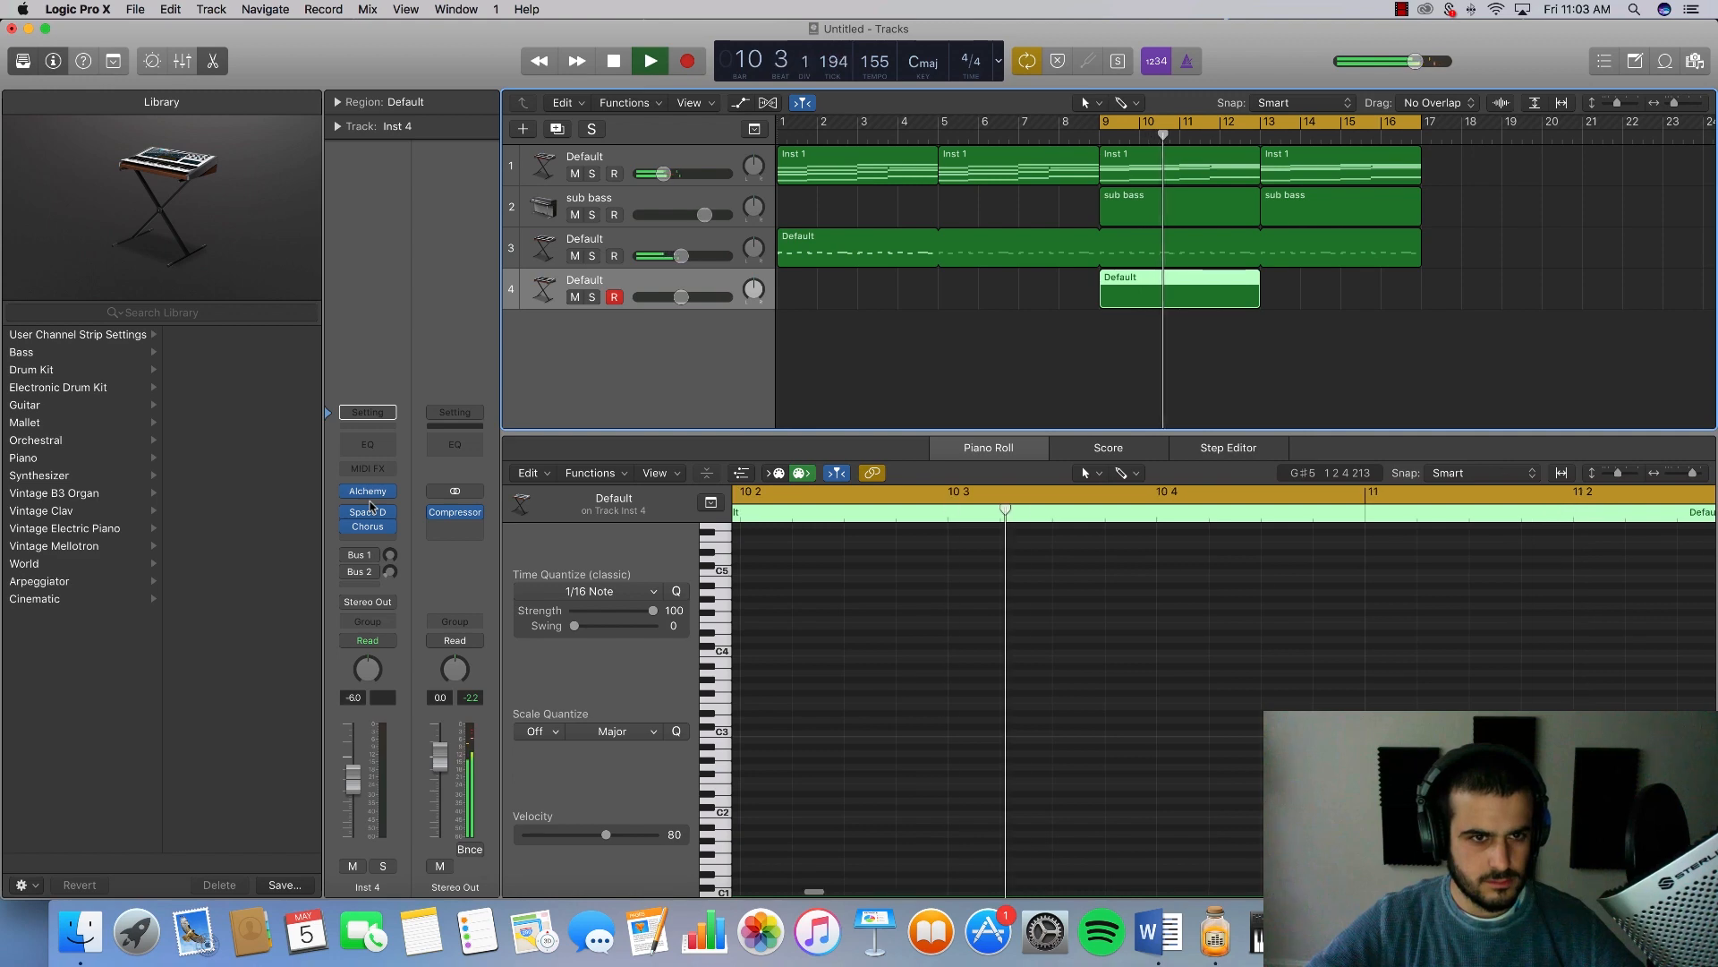
key(space)
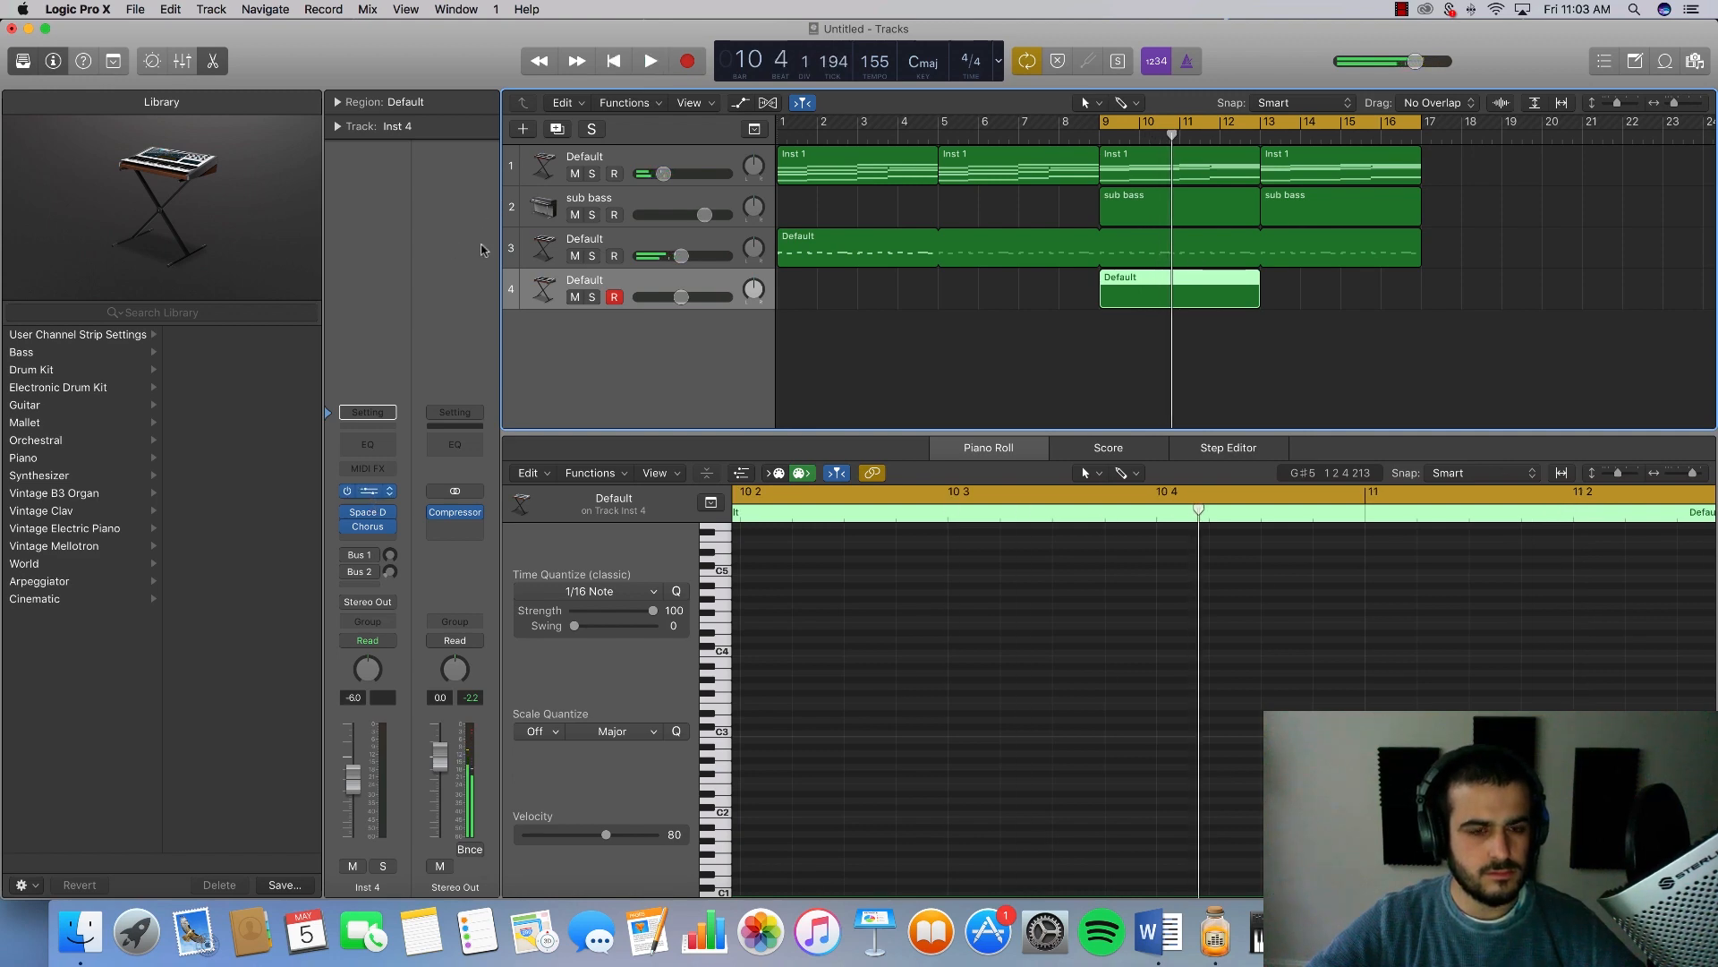
Step: Load the basic Saw waveform into source A of the fourth track's Alchemy
key(v)
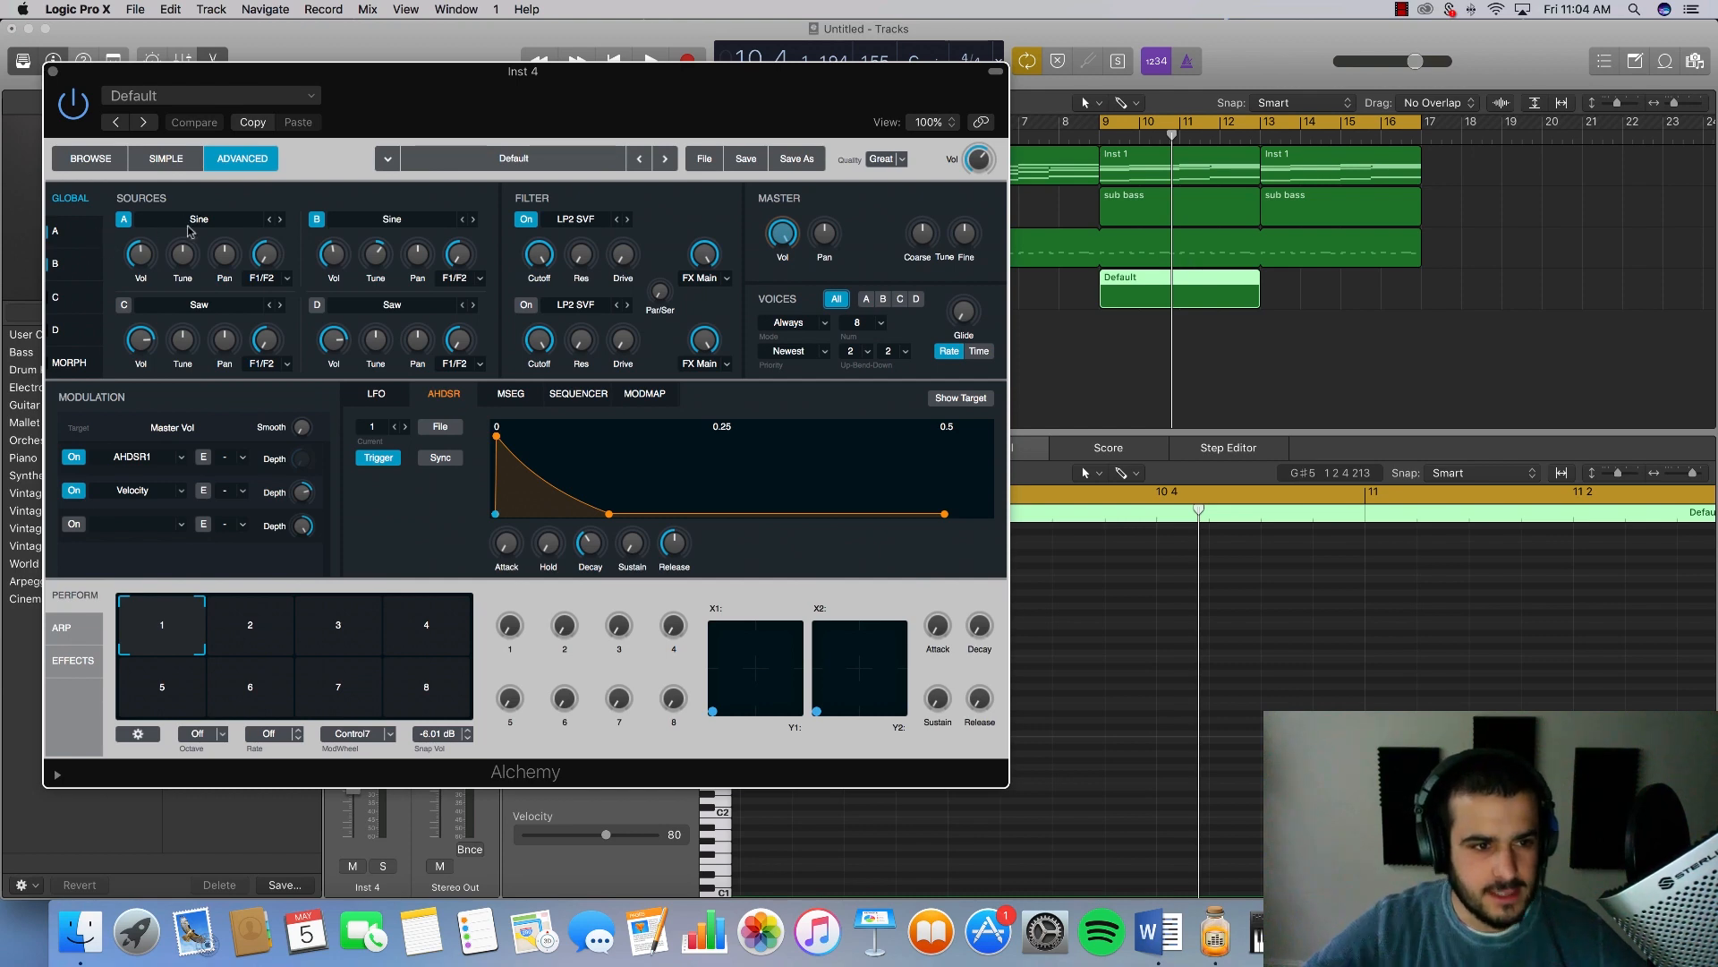
click(96, 237)
click(226, 213)
mouse_move(250, 241)
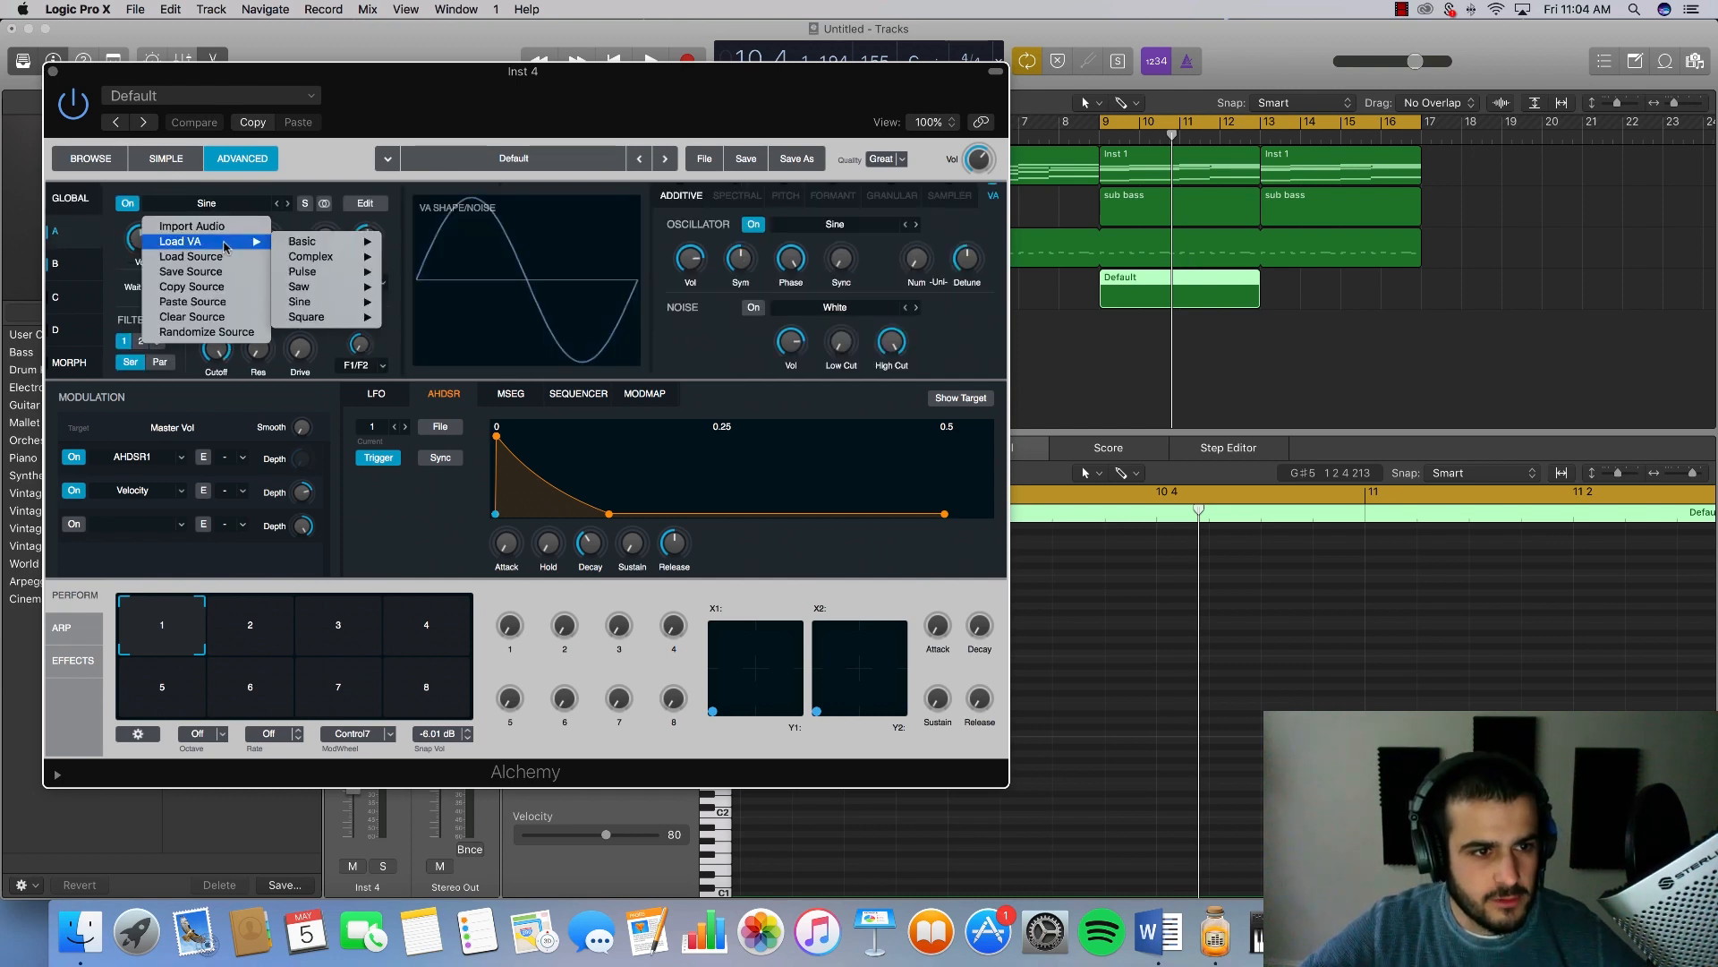
mouse_move(365, 243)
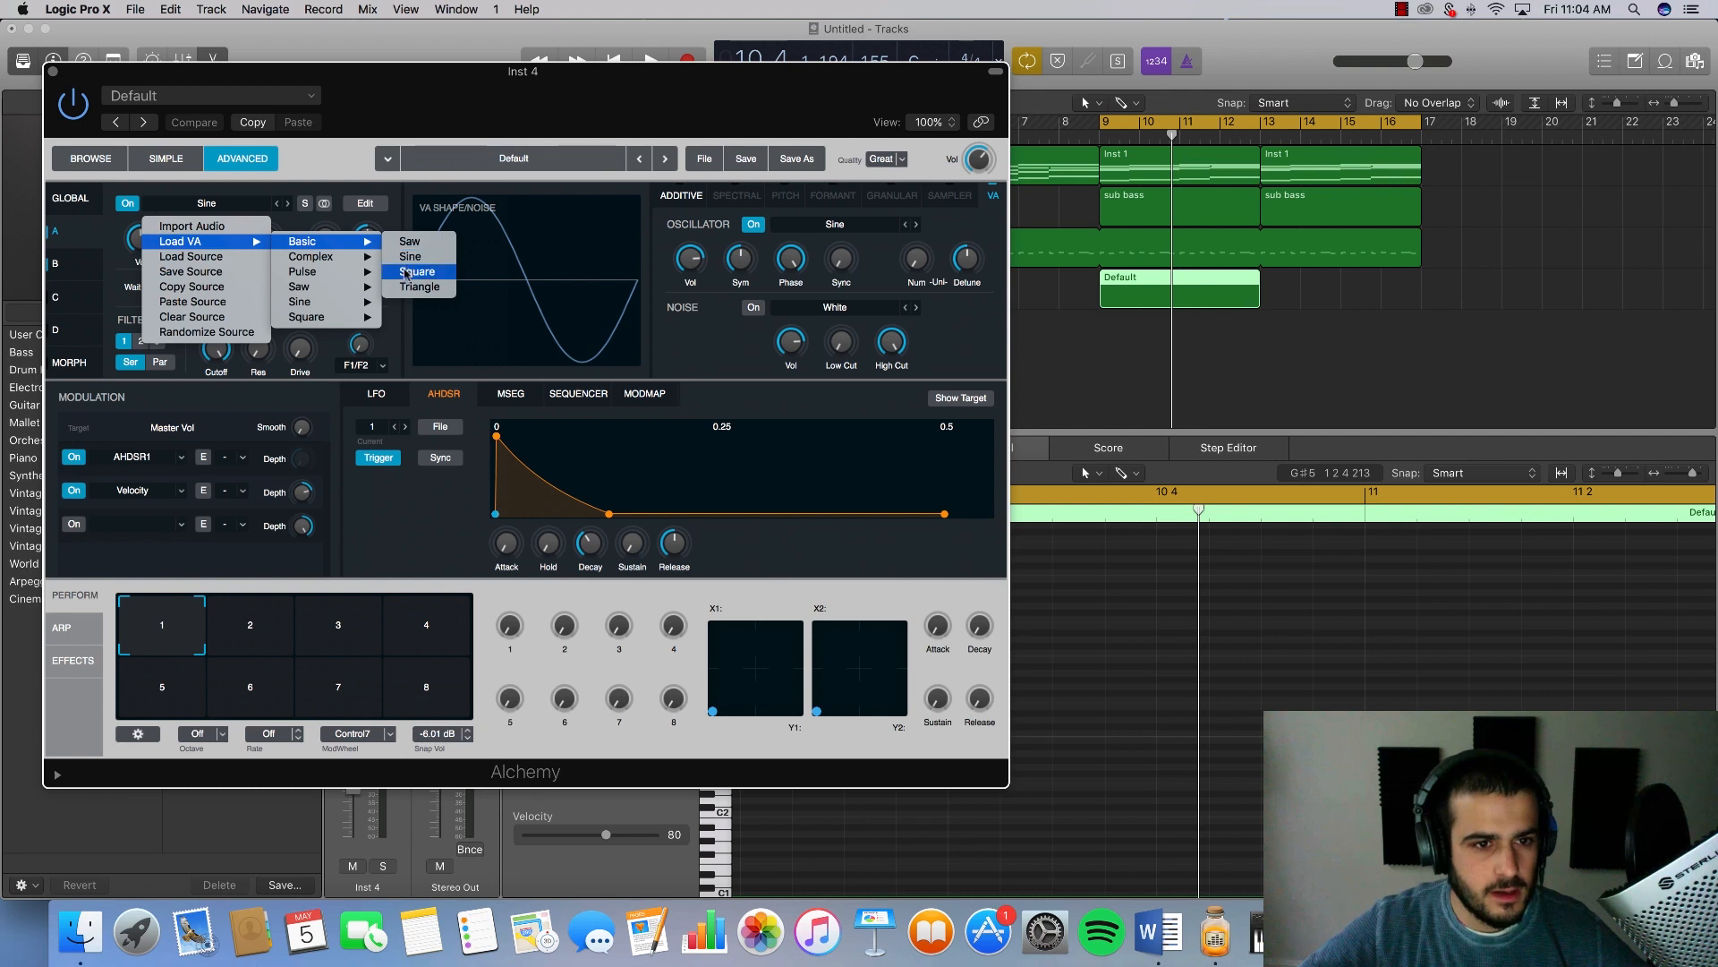
click(754, 233)
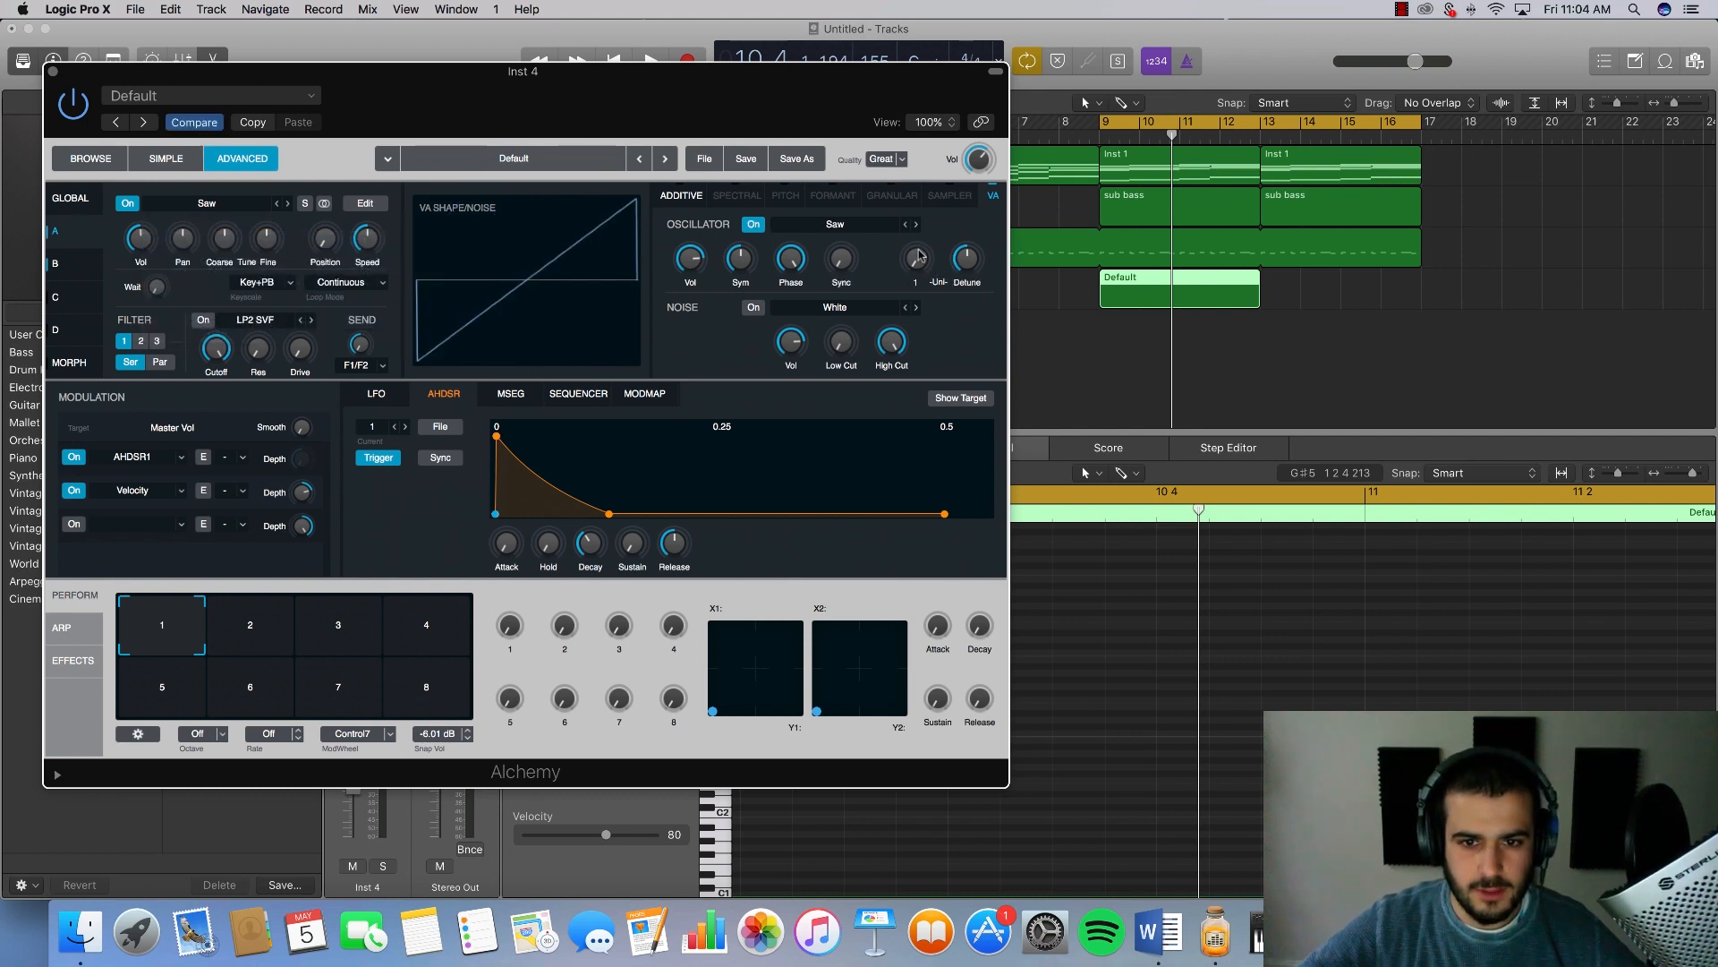
Step: Adjust source A's unison voices and detune, and raise the decay and sustain of AHDSR envelope 1
drag(918, 258, 939, 300)
click(914, 258)
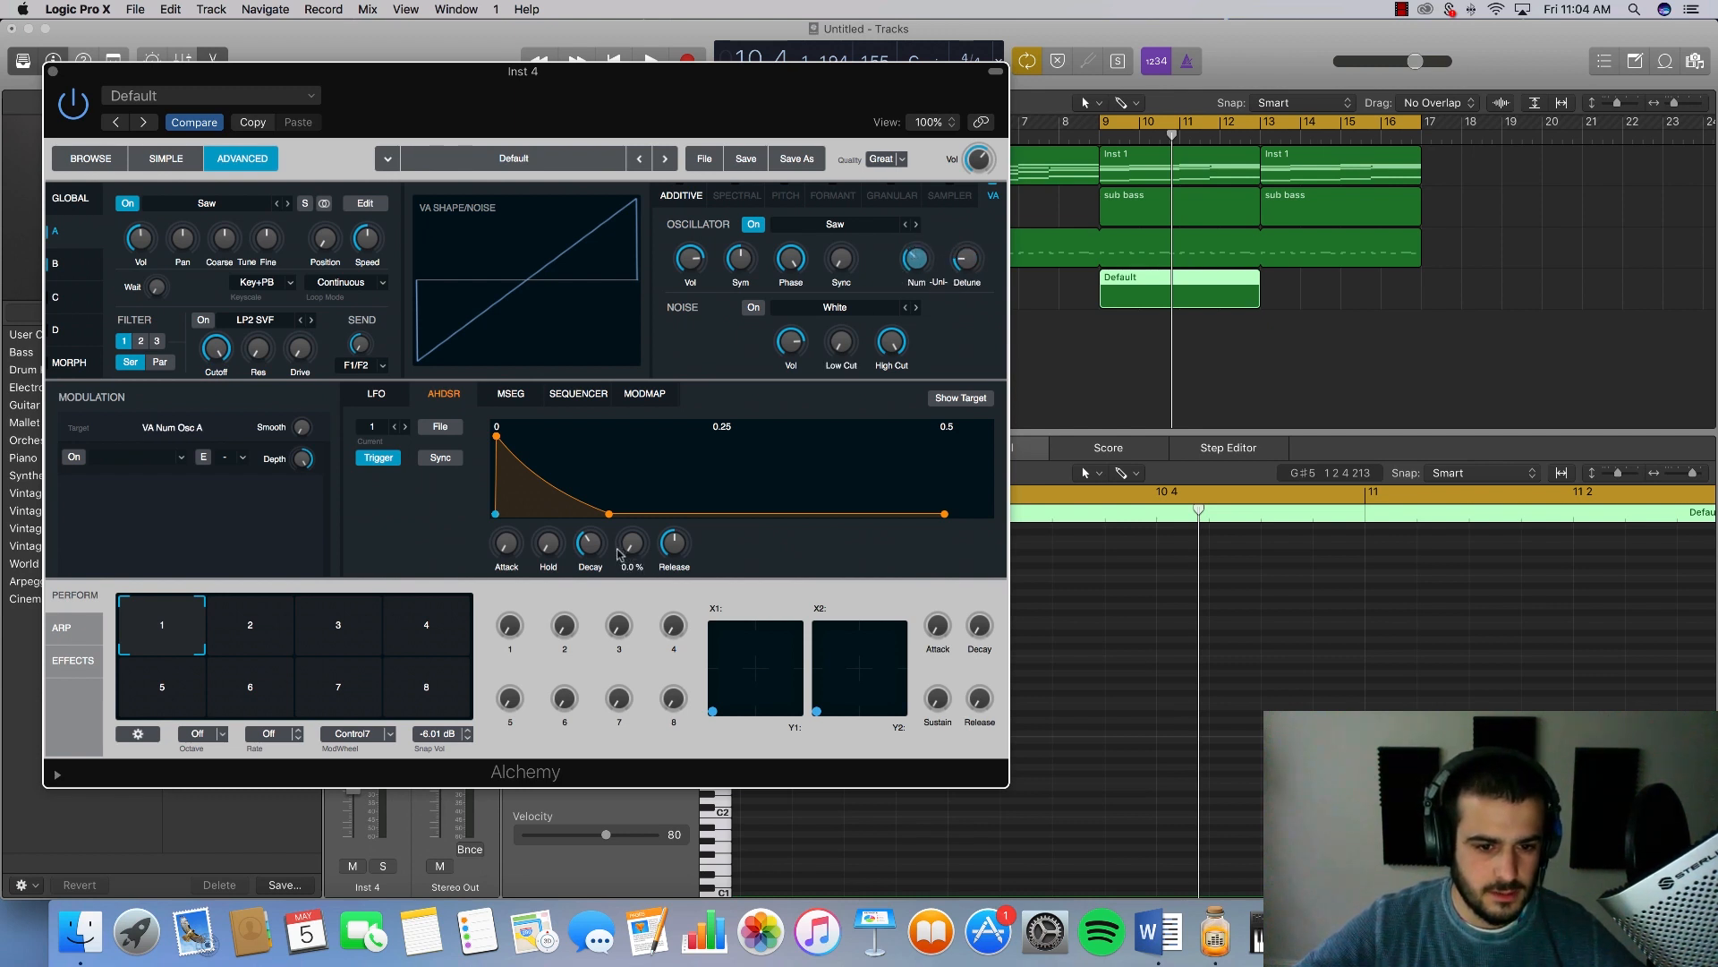
drag(591, 545, 642, 474)
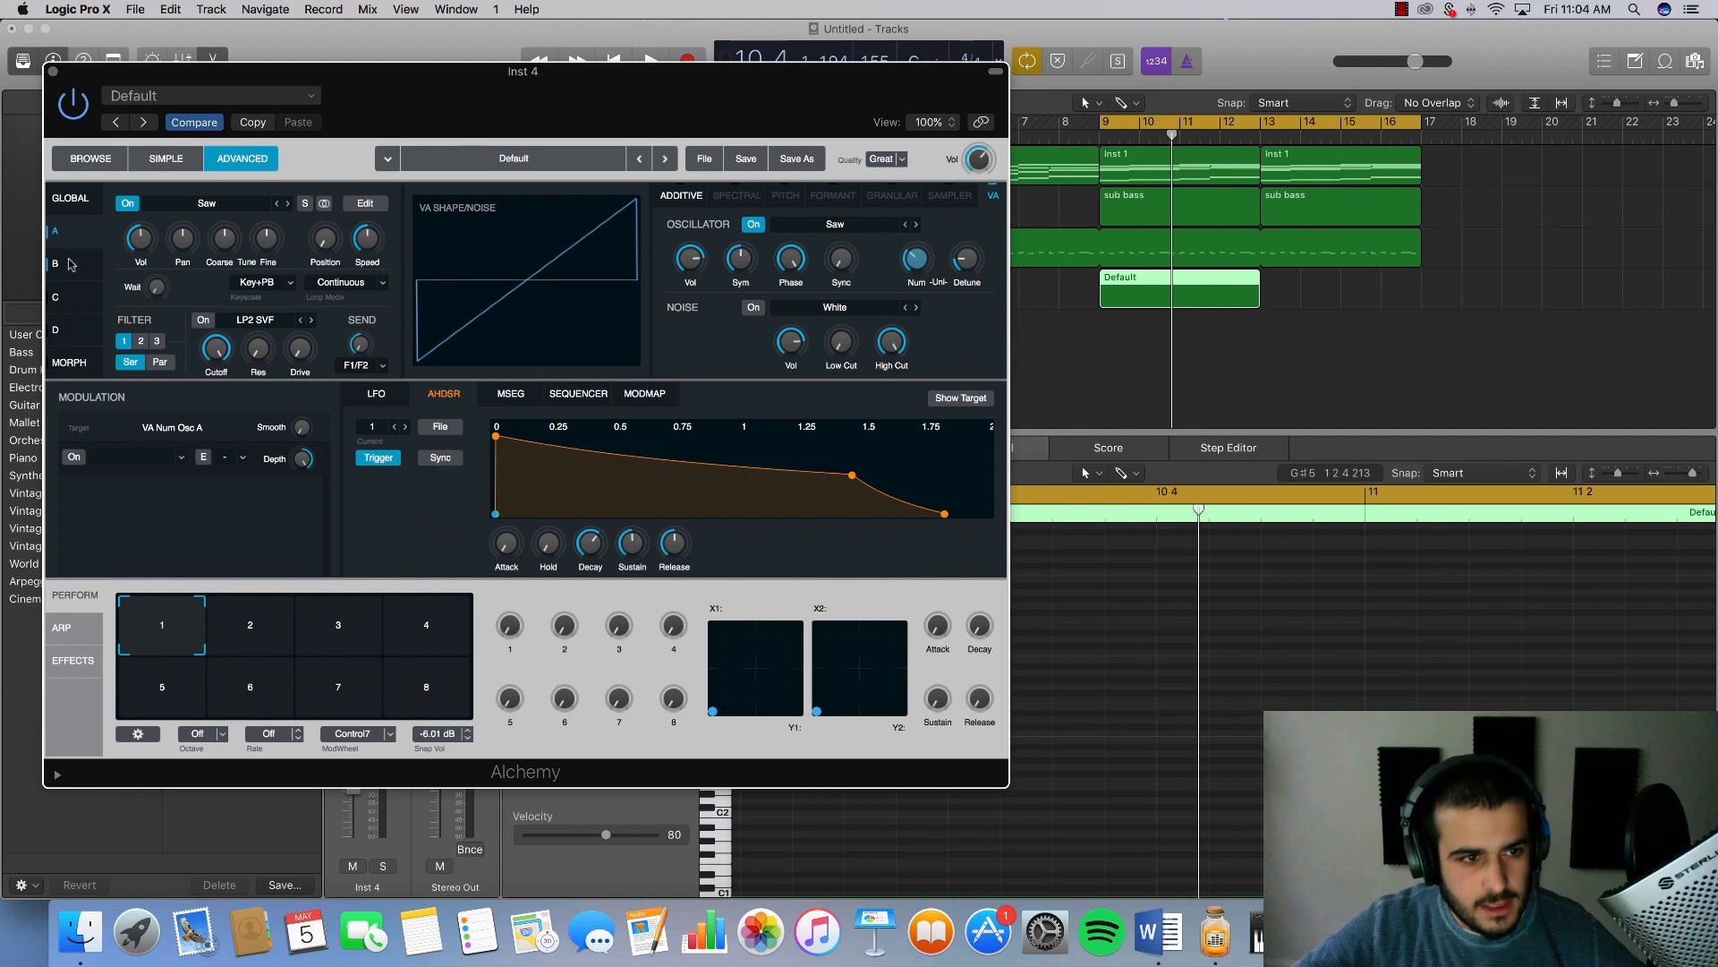
Step: Adjust the unison detune of Alchemy's source B and set its waveform to Pulse - 25 Arp
click(99, 256)
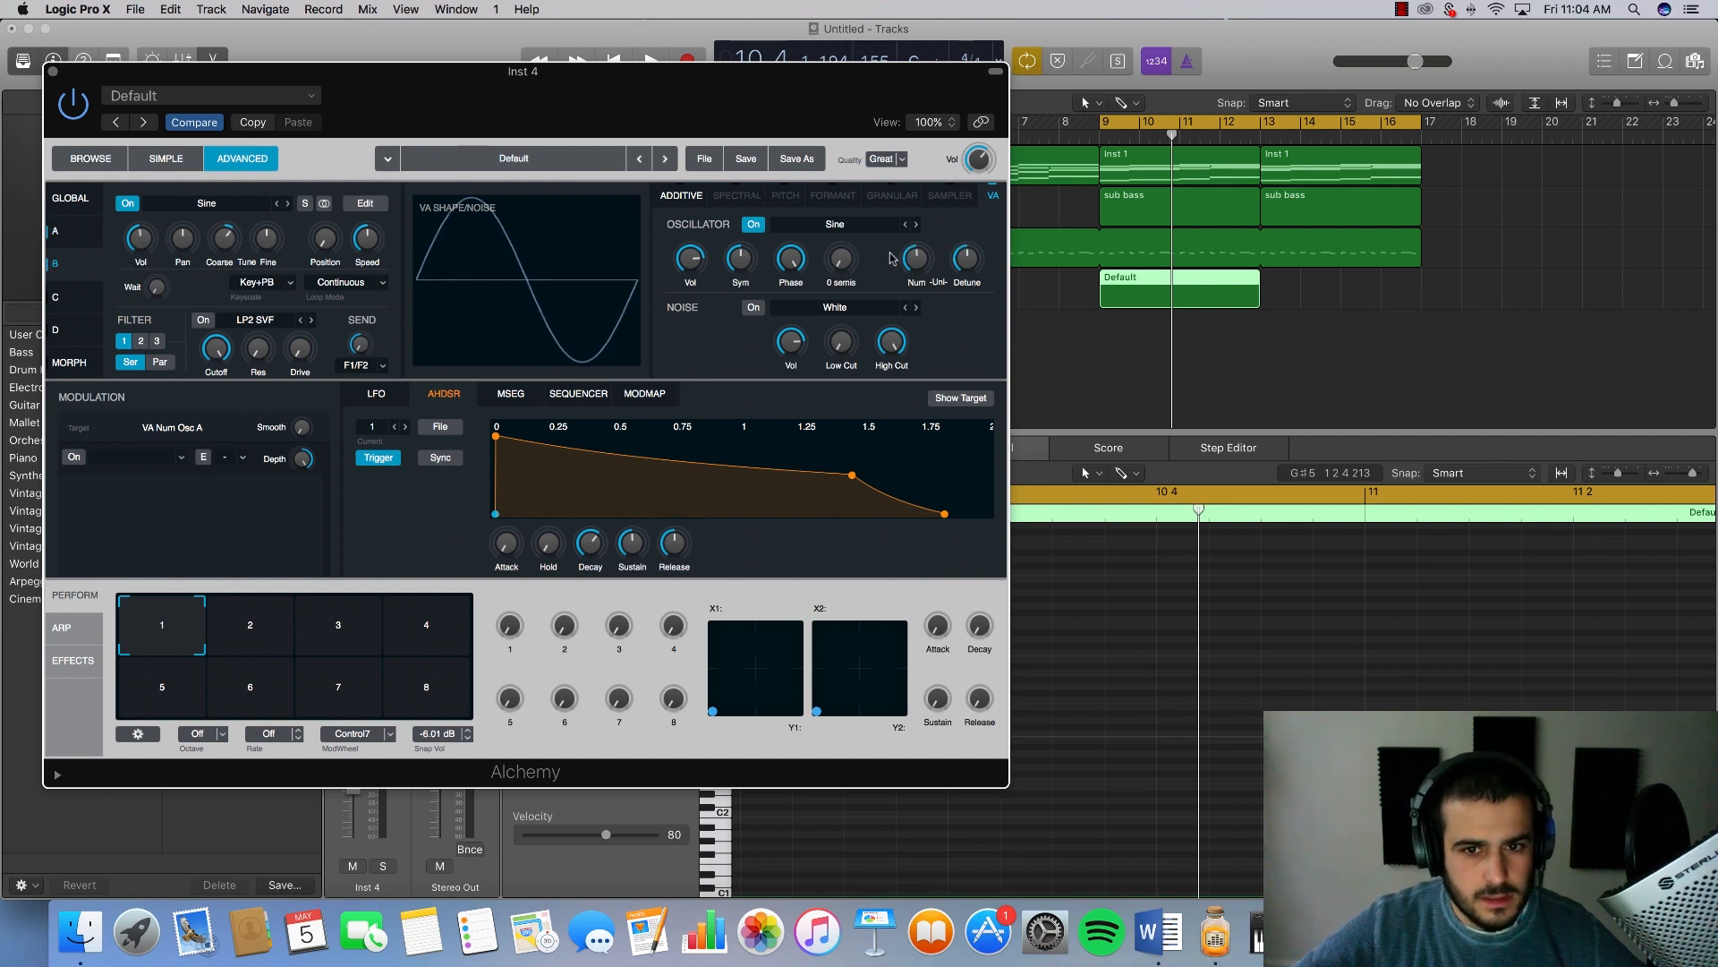
drag(966, 260, 940, 338)
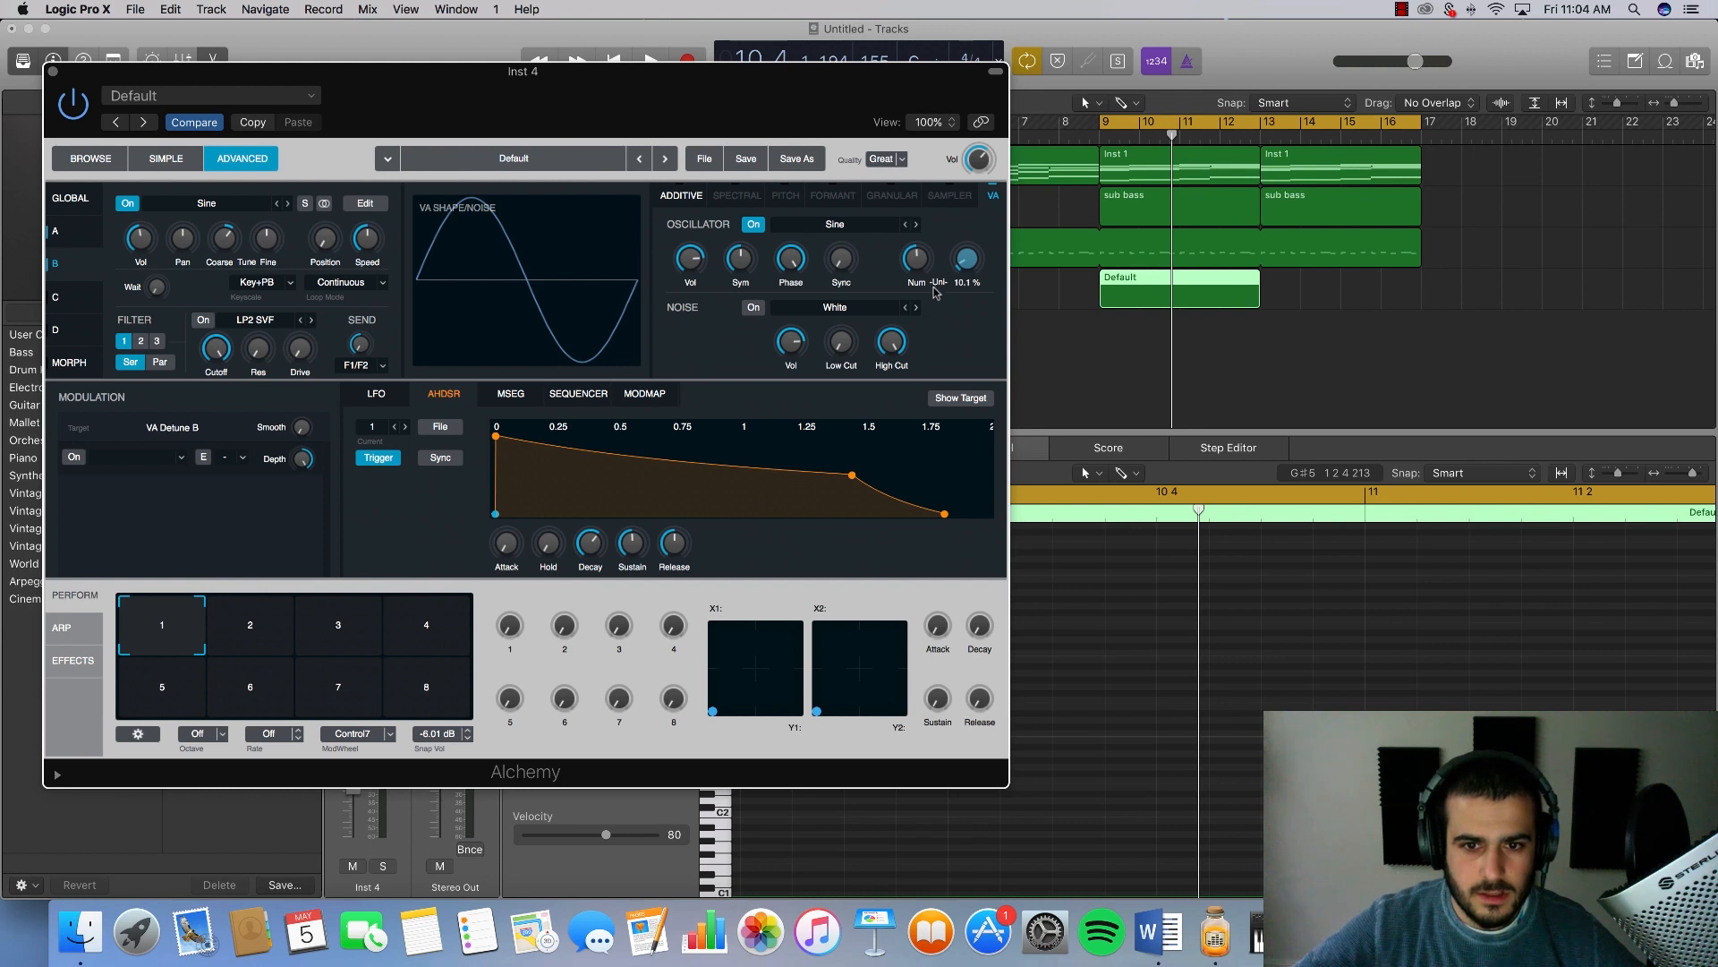
click(252, 207)
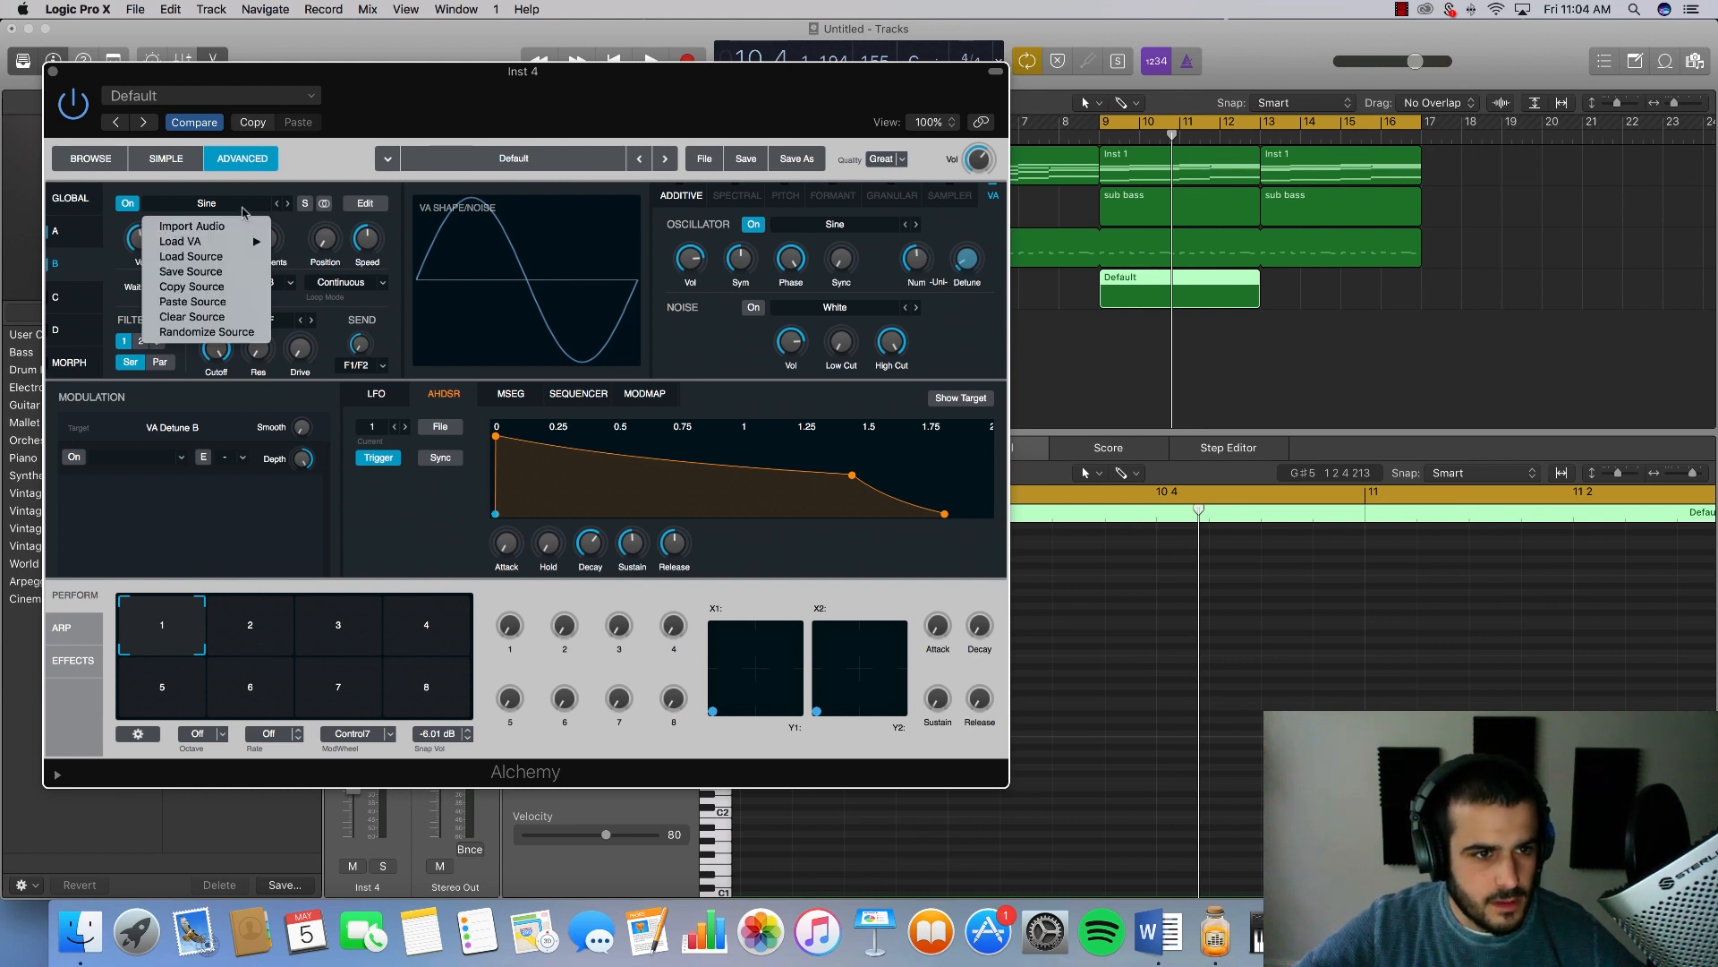
mouse_move(244, 242)
mouse_move(336, 244)
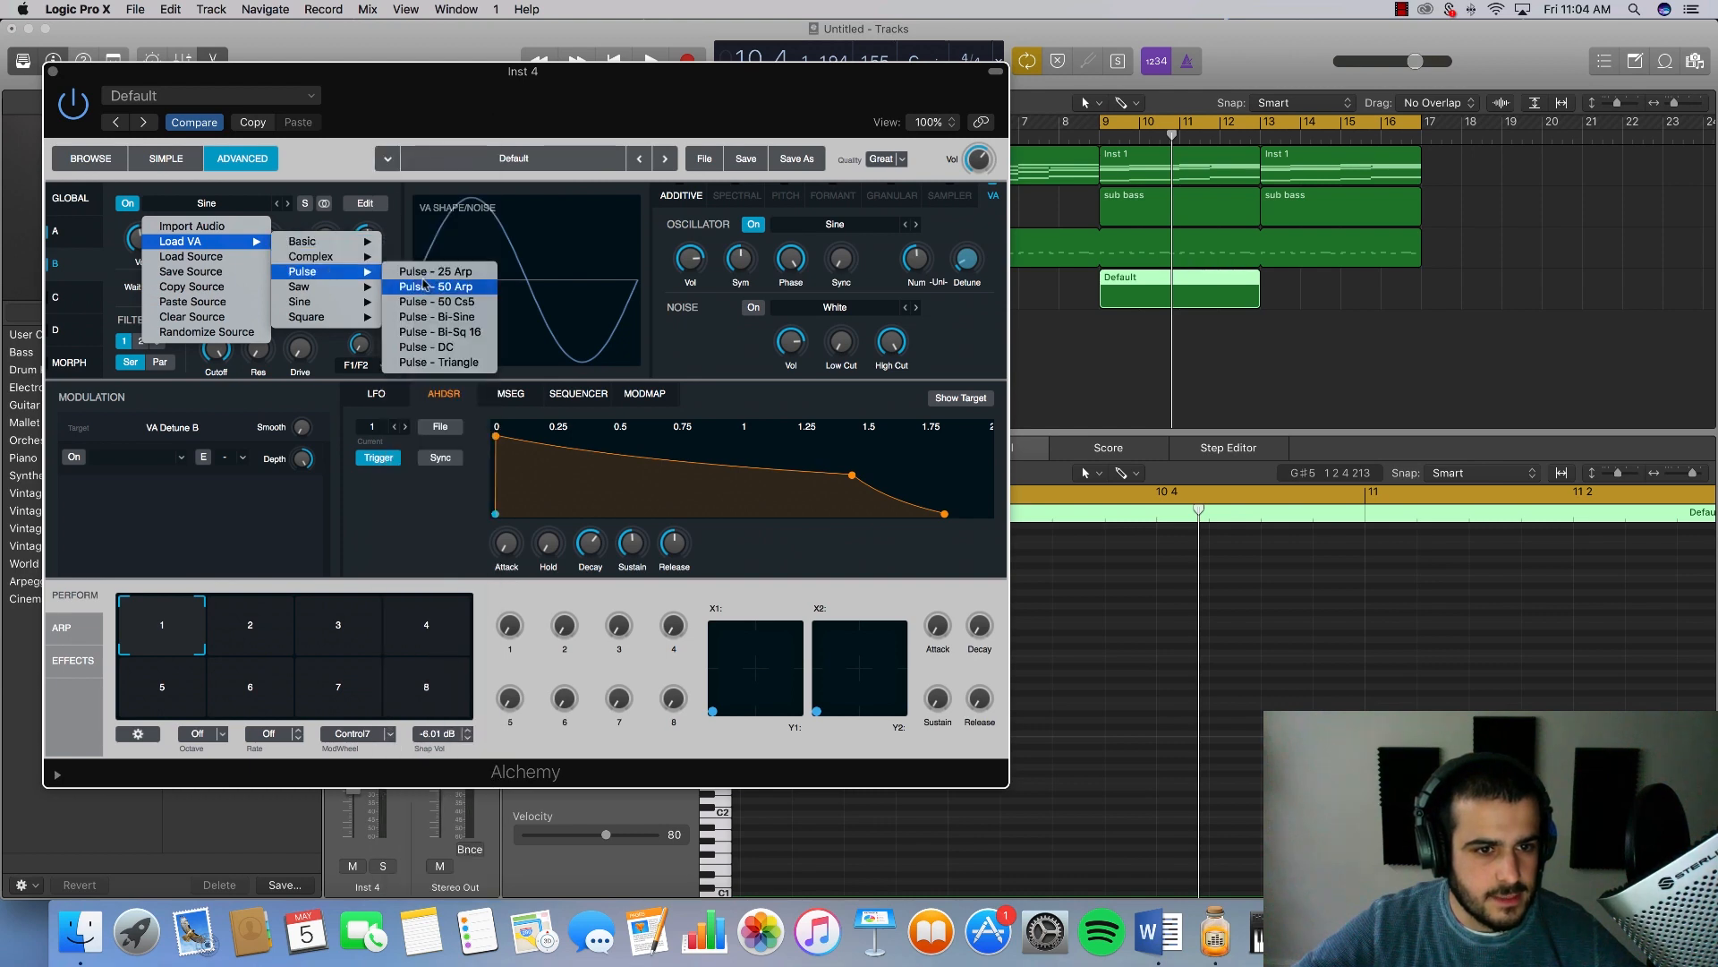
click(425, 307)
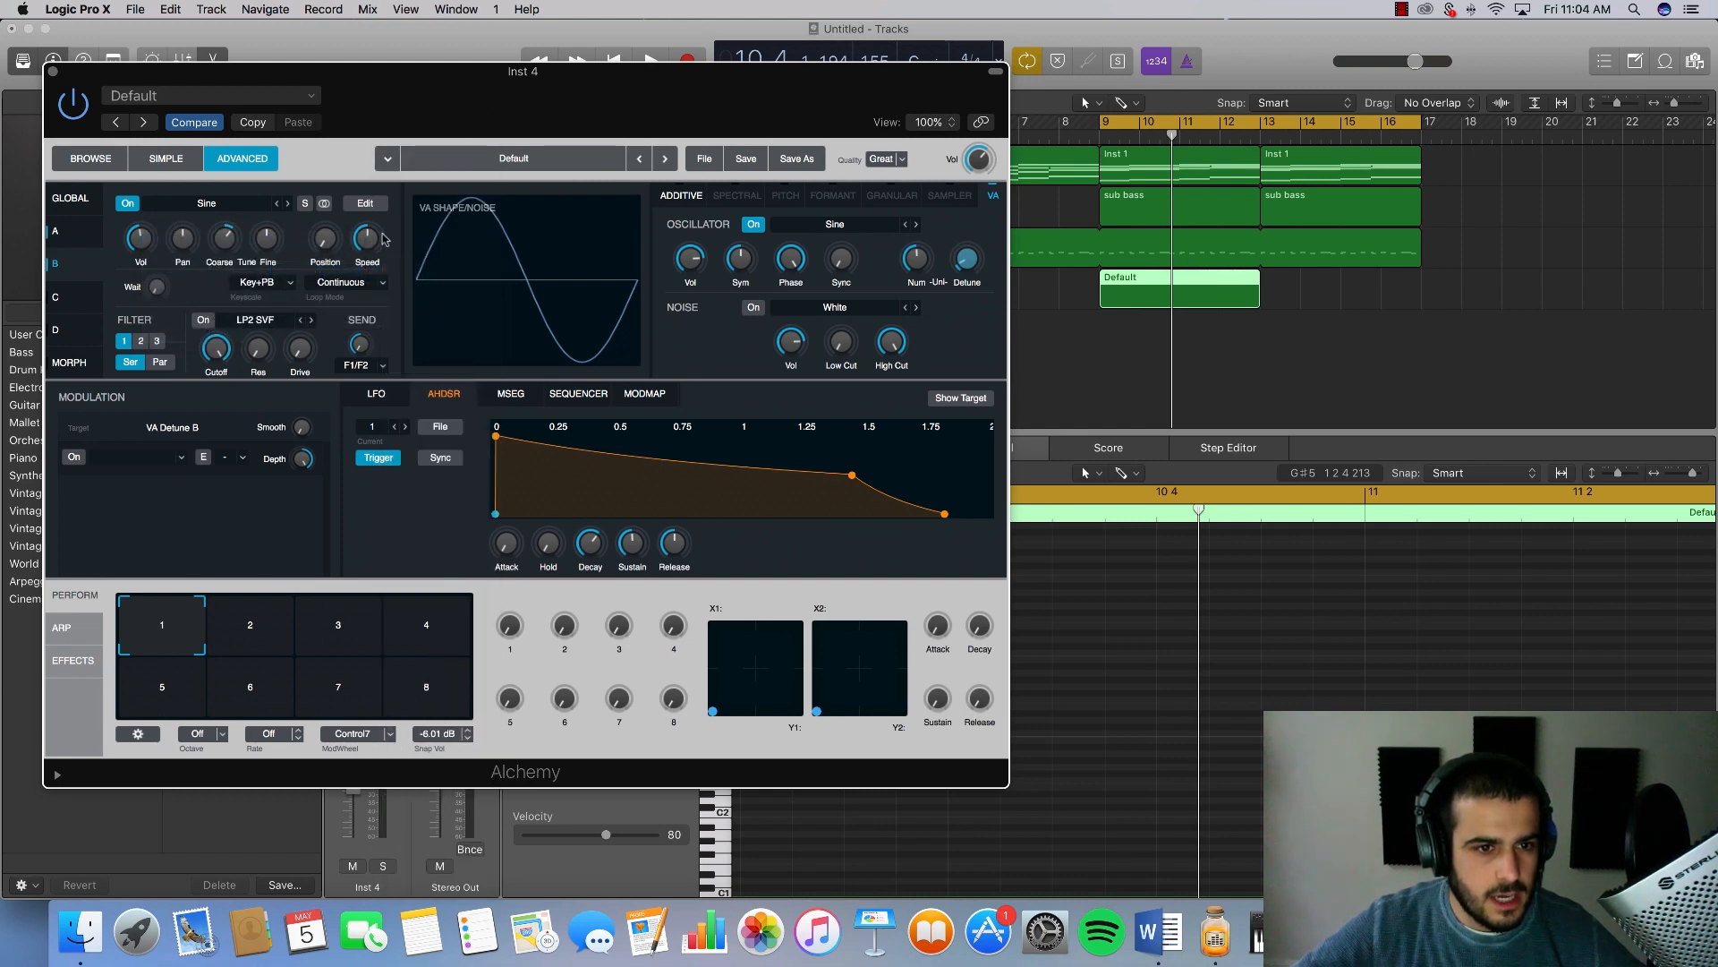
click(279, 205)
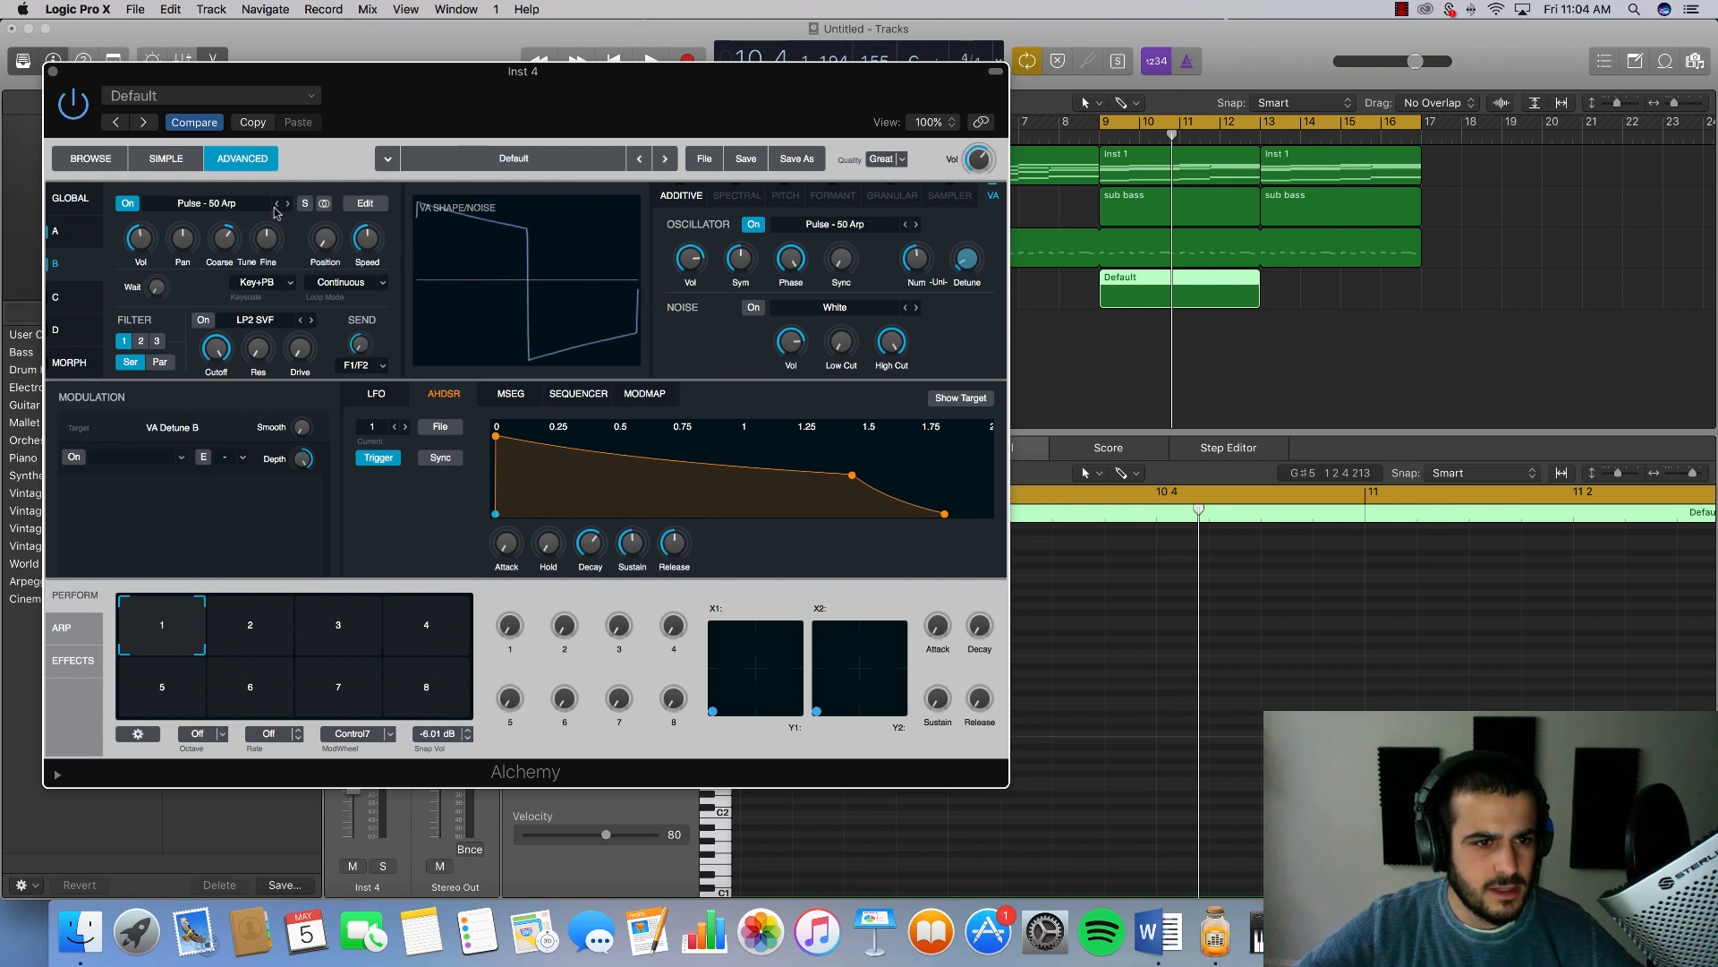
click(279, 205)
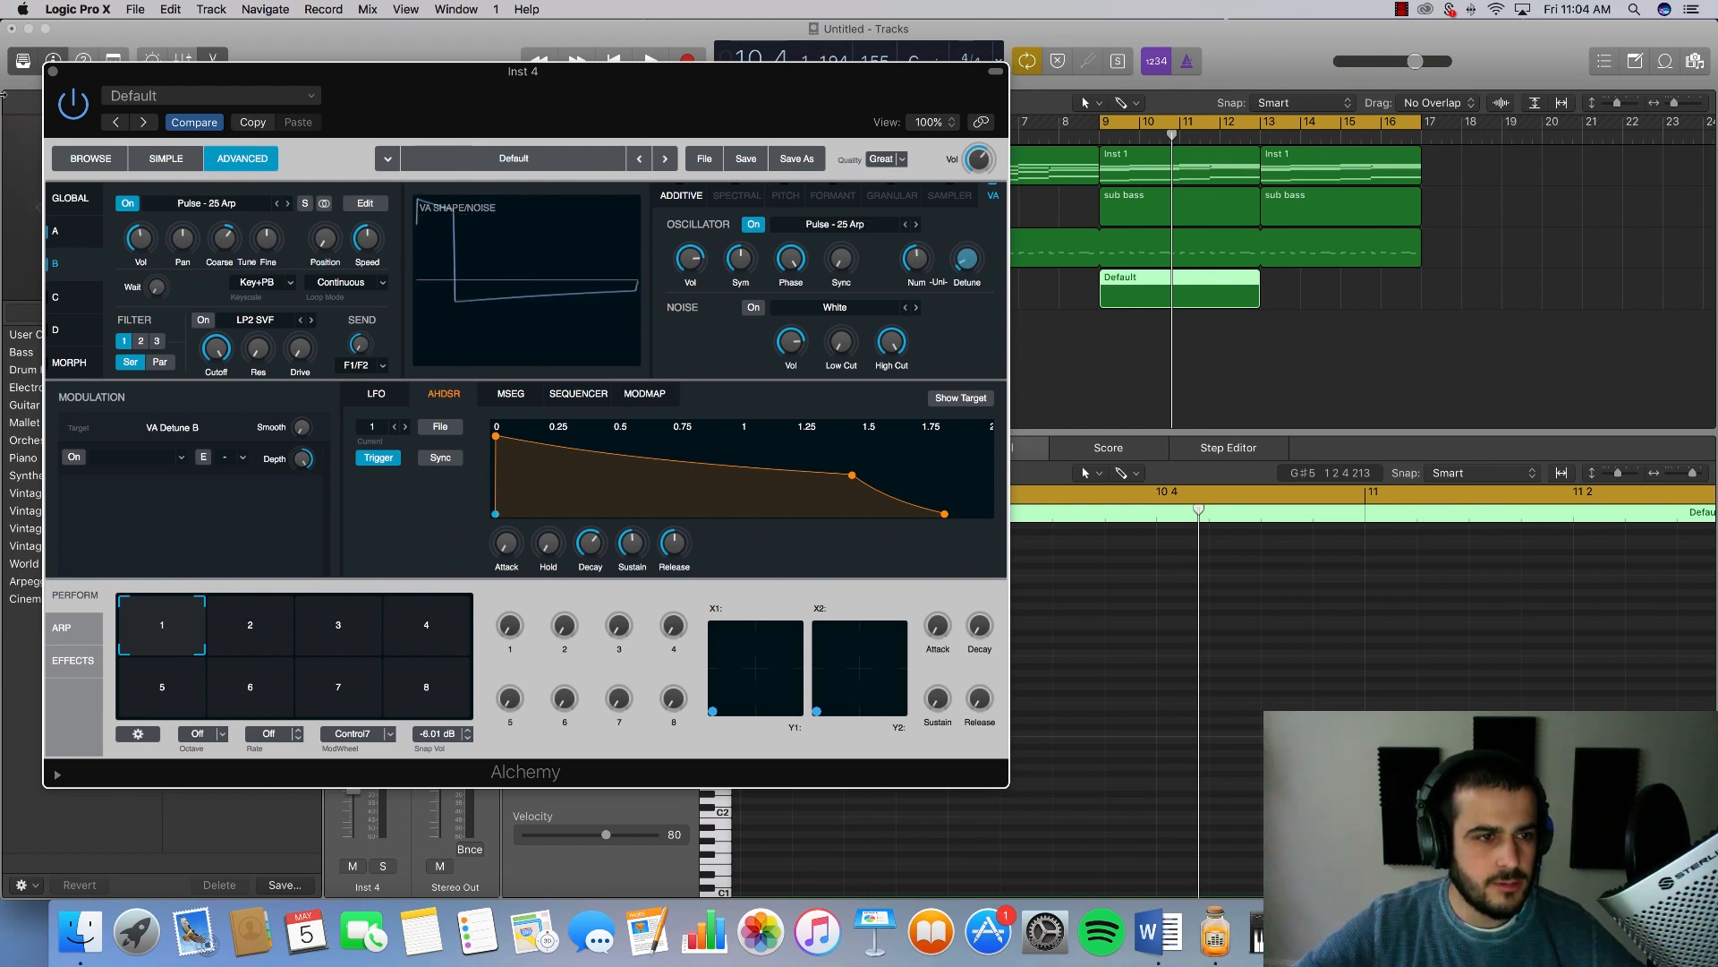
click(52, 71)
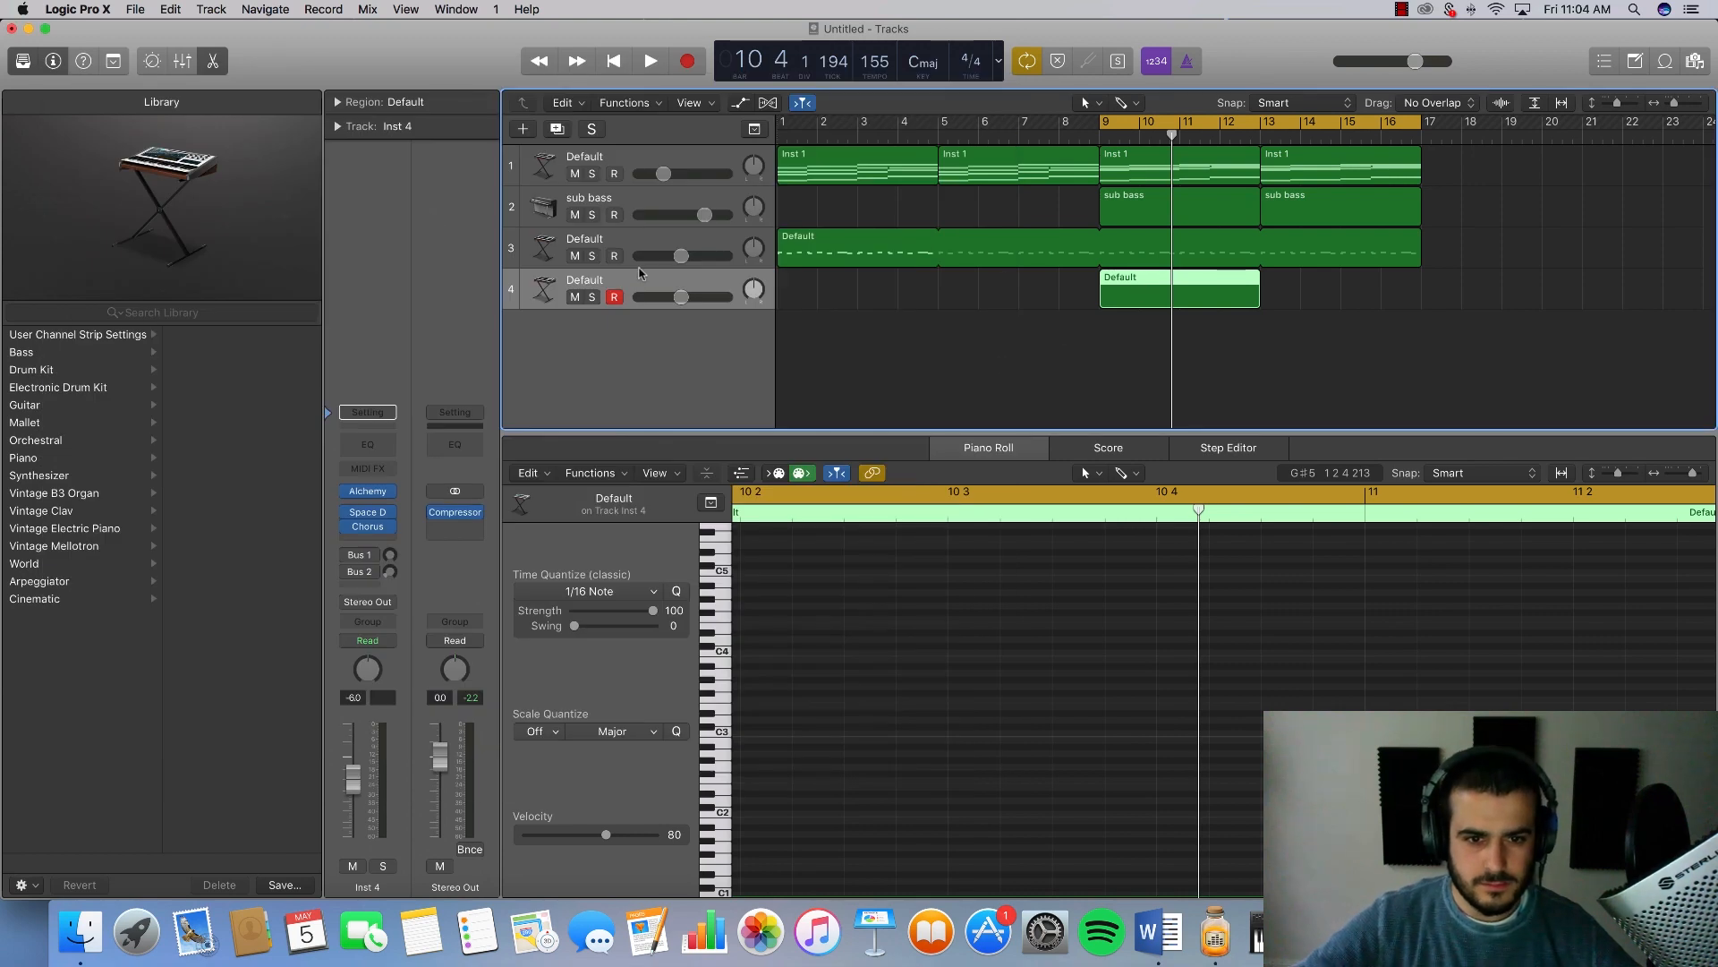
Step: Lower the fourth track's volume to -11.0 dB and play back the cycled section
scroll(814, 604, left, 5)
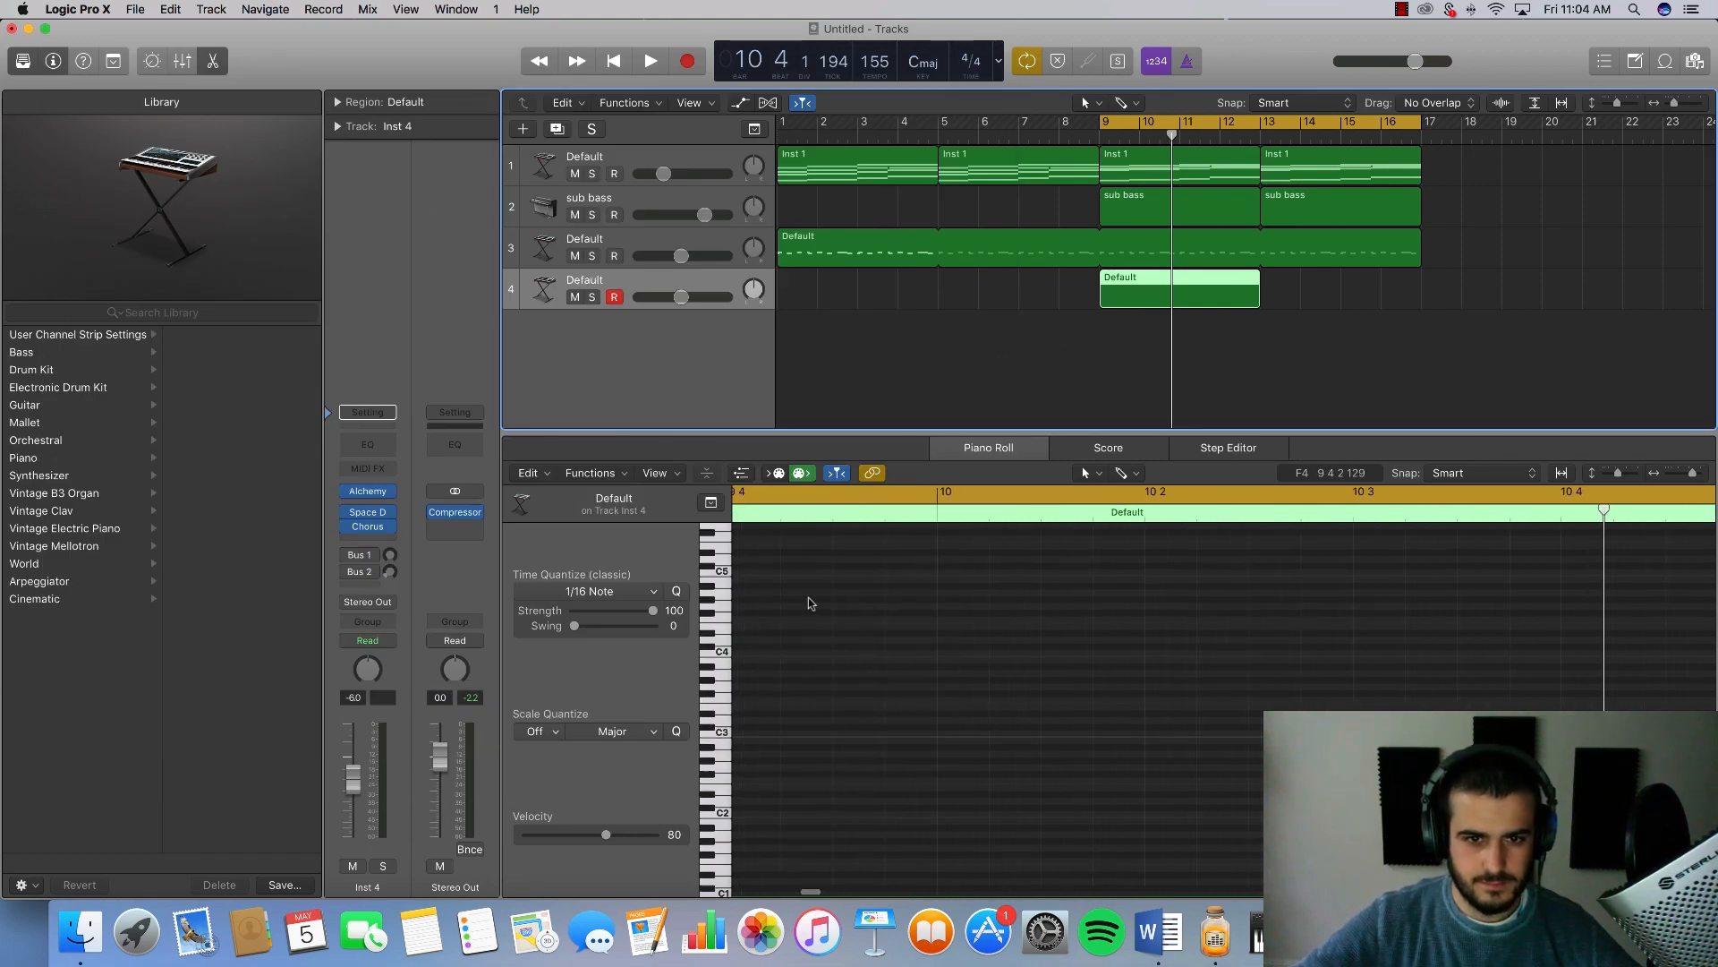
click(667, 296)
drag(682, 297, 671, 298)
key(space)
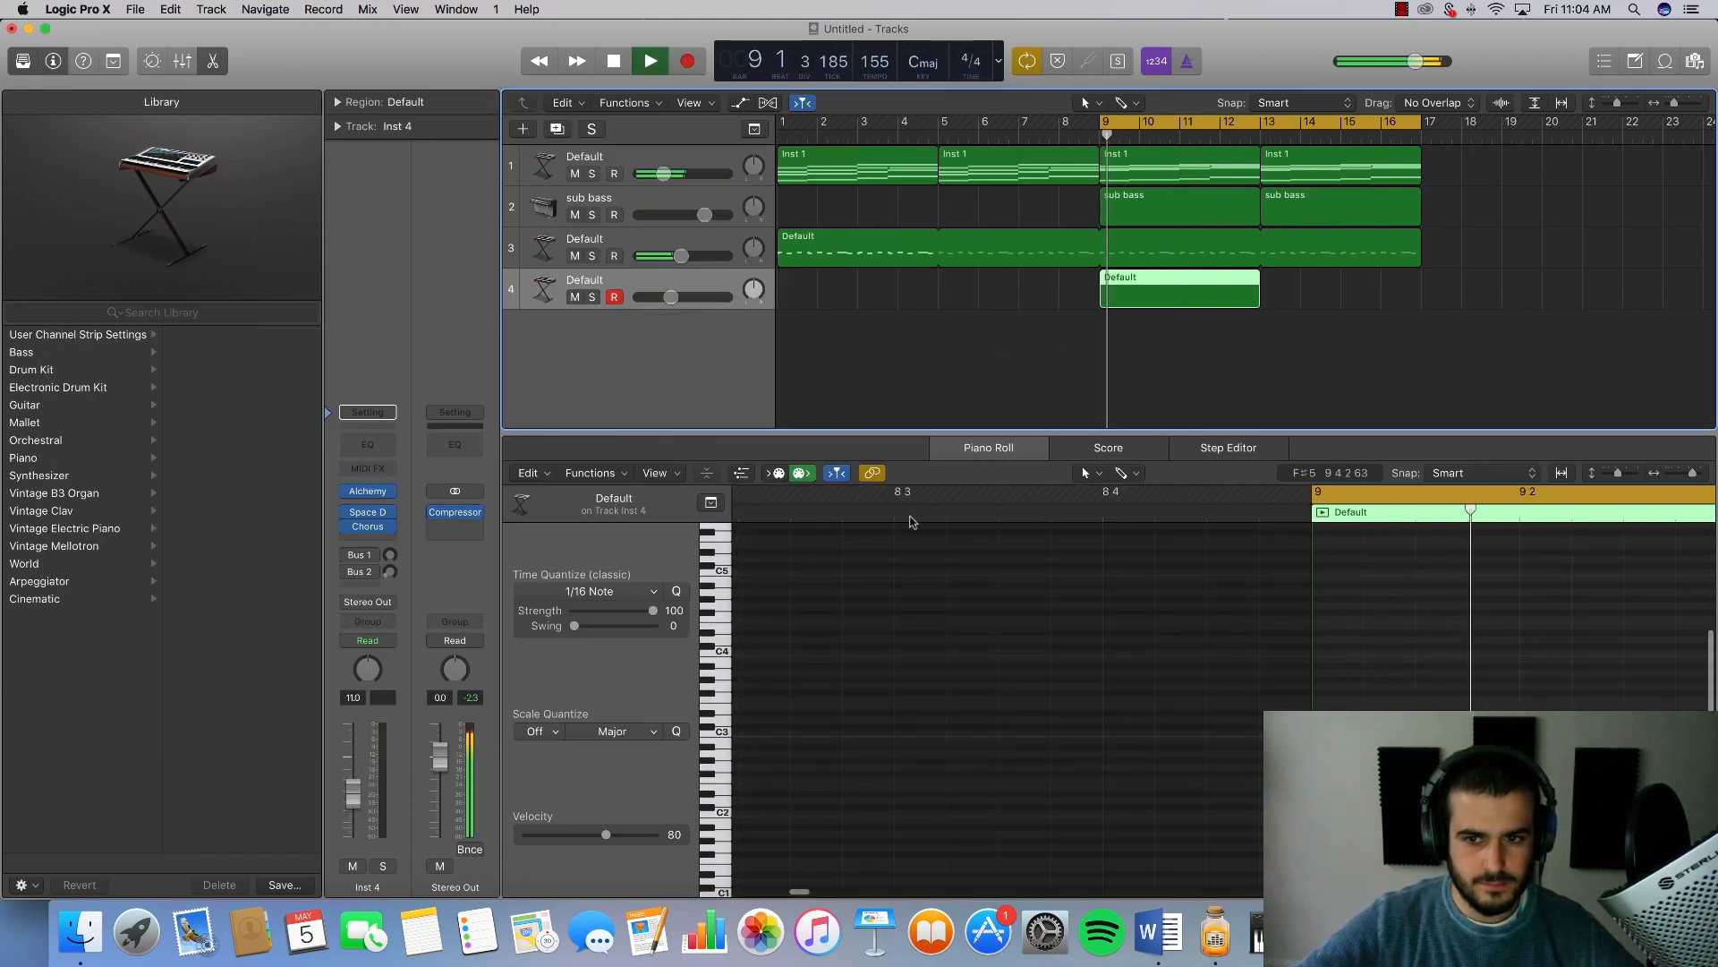
scroll(1065, 685, right, 3)
key(space)
click(1058, 693)
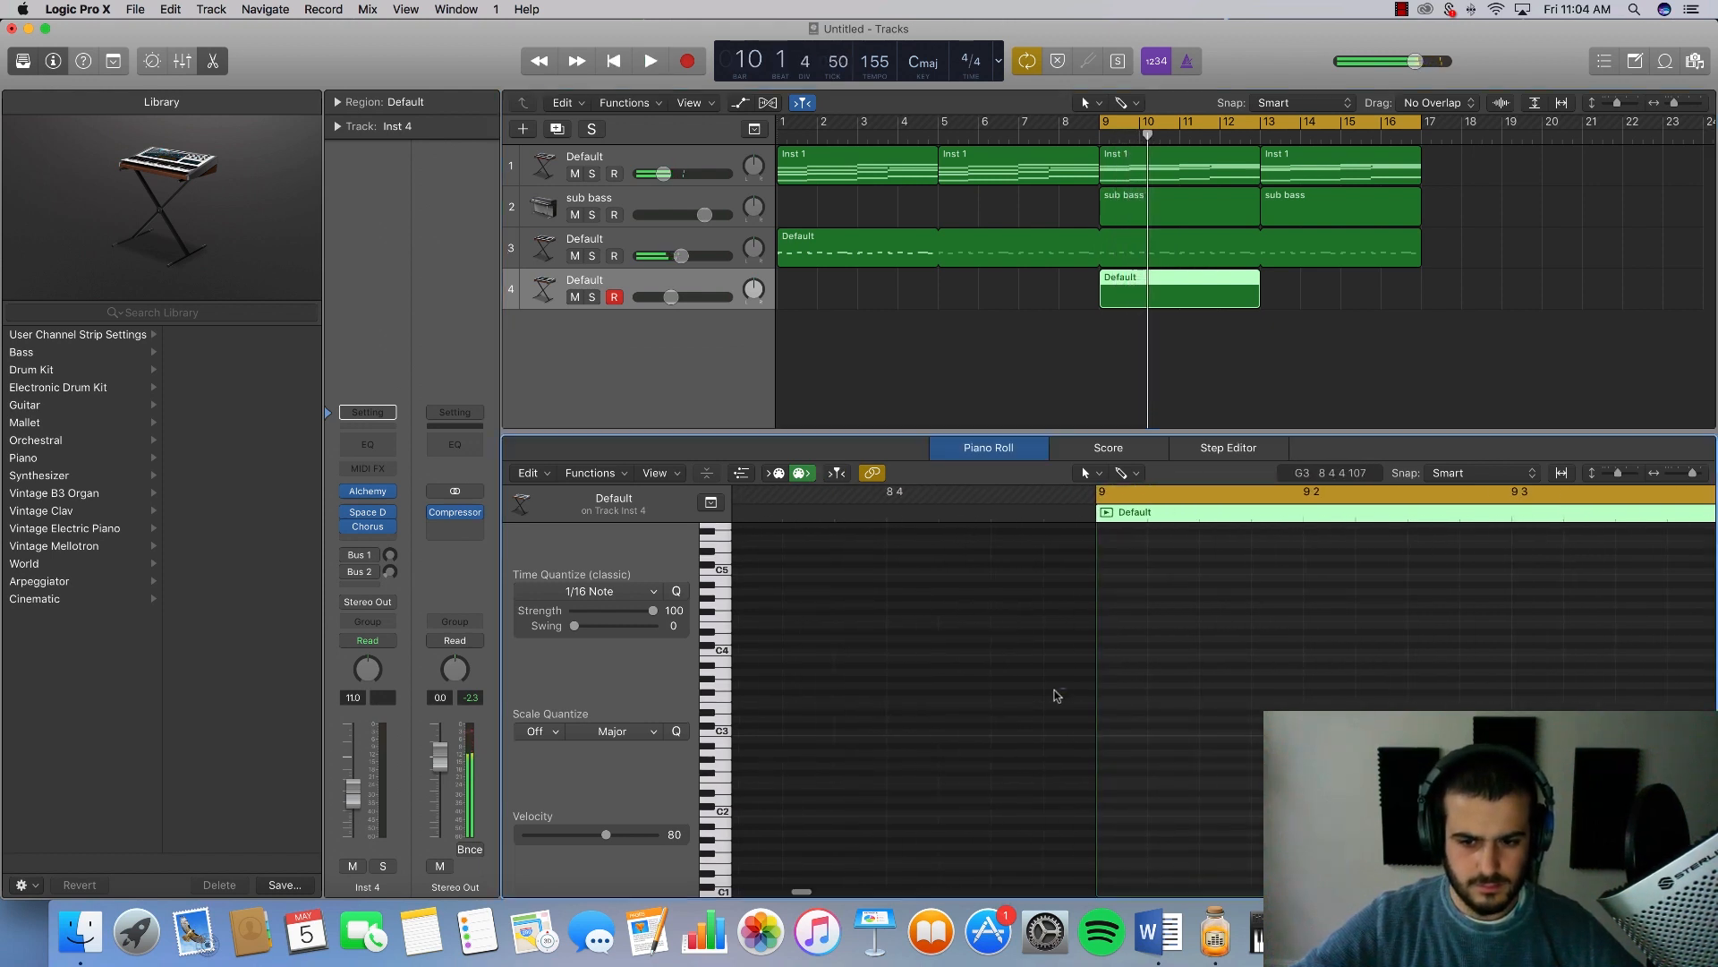
key(super+Left)
key(super+Left)
key(super+Left)
scroll(1048, 698, right, 7)
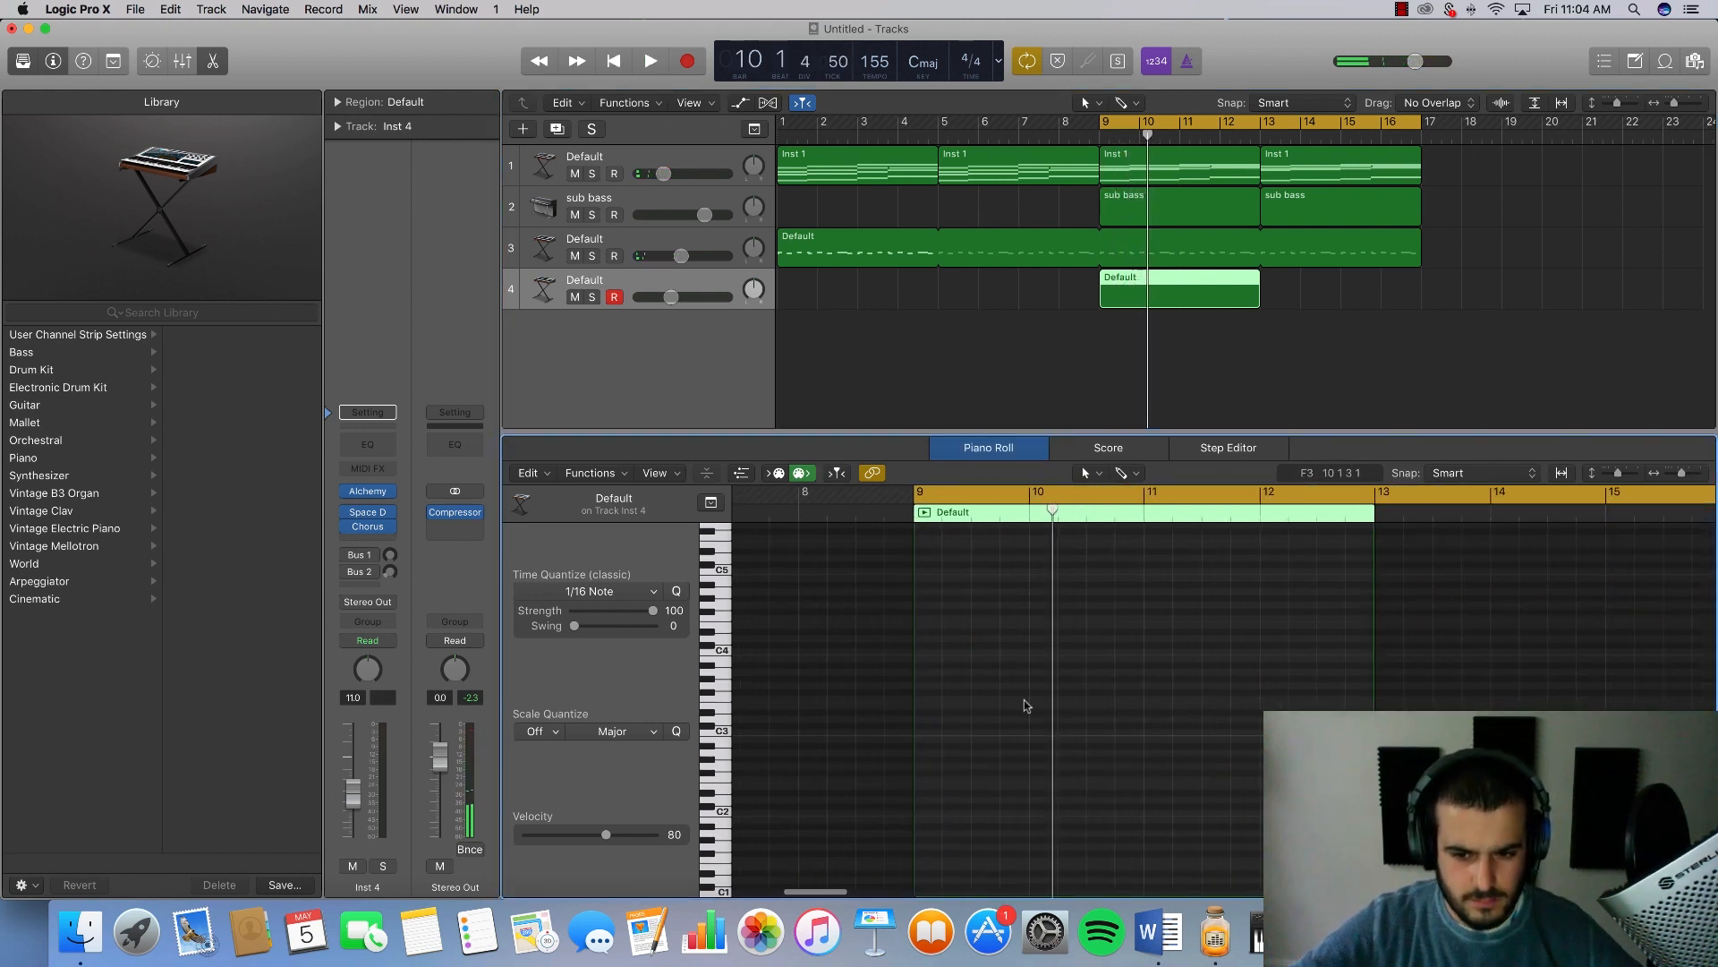
key(space)
key(space)
key(super+Right)
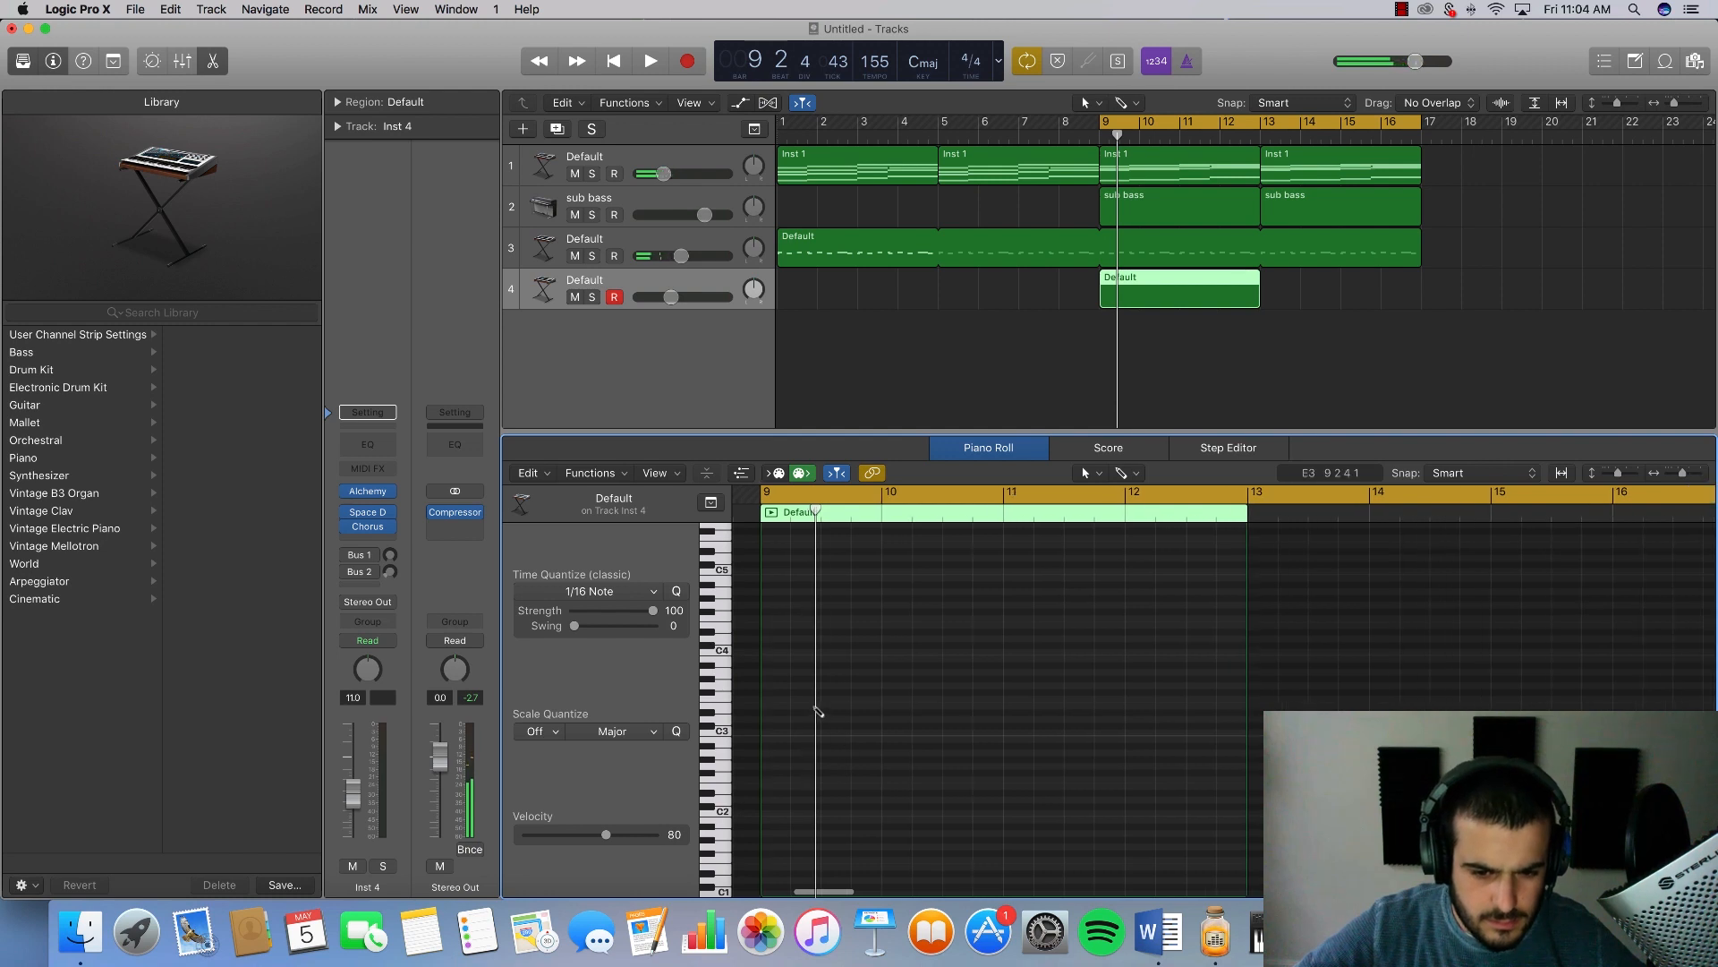
super+click(802, 706)
key(Delete)
Step: Add a G4 note on beat 2 of bar 9 in the fourth track's region and play it back
key(space)
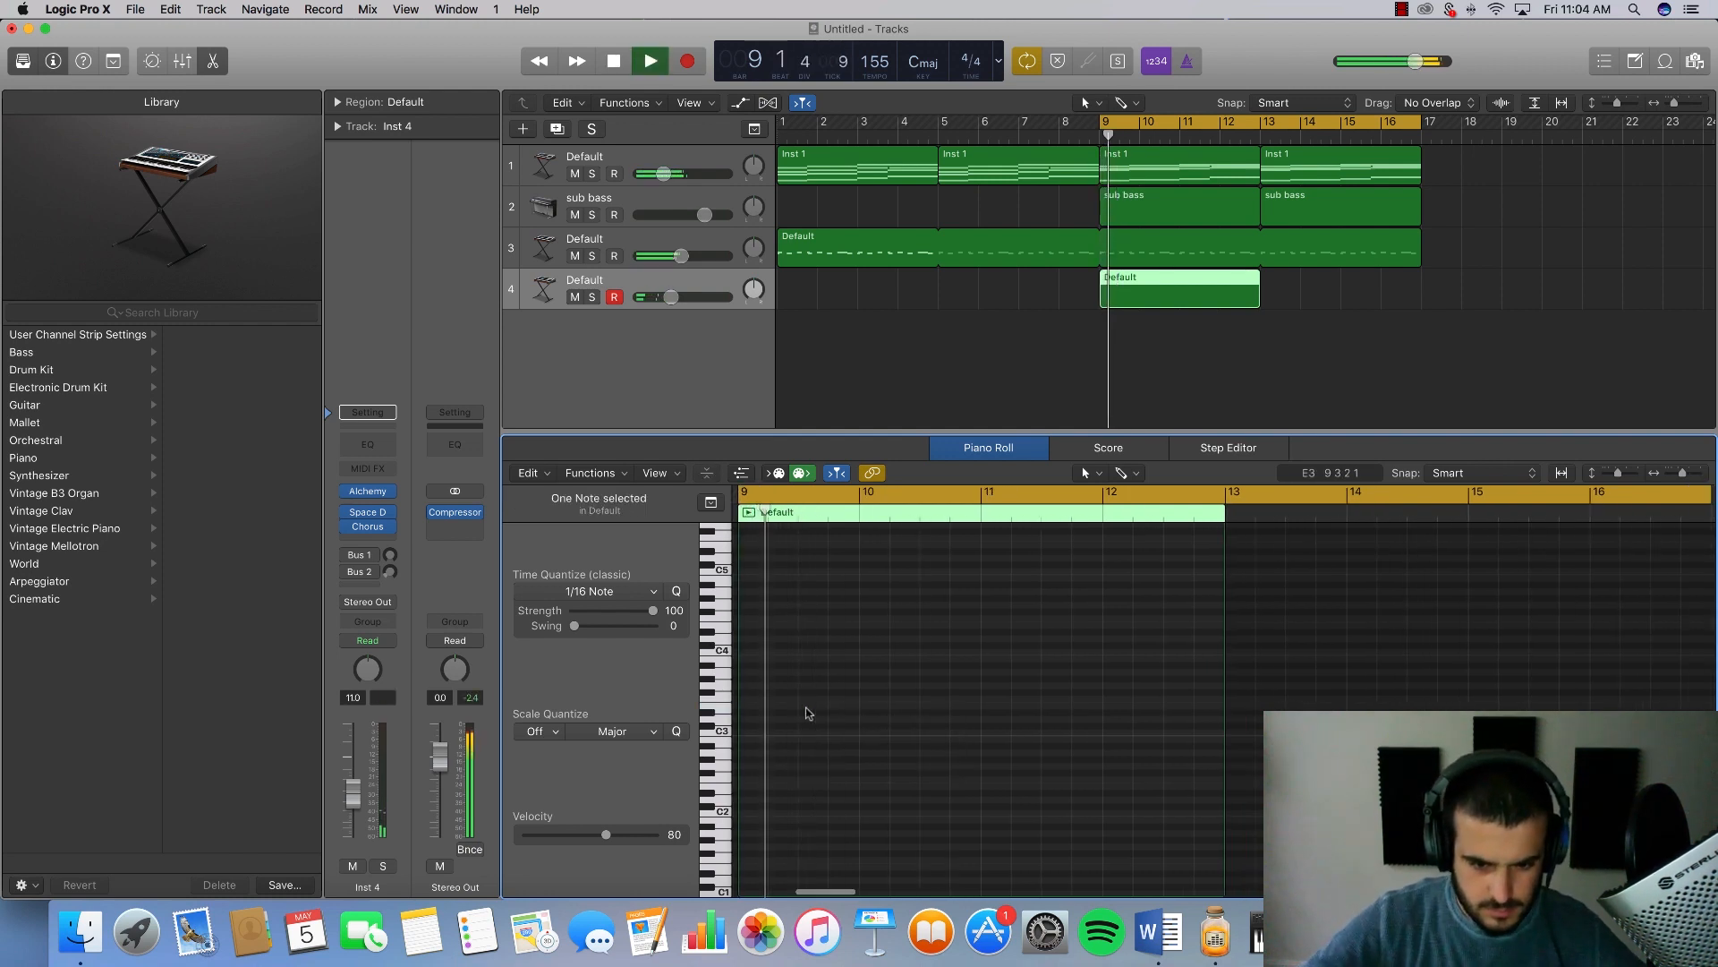
key(super+Right)
key(super+Right)
key(super+Right)
key(space)
scroll(807, 709, left, 3)
key(space)
key(space)
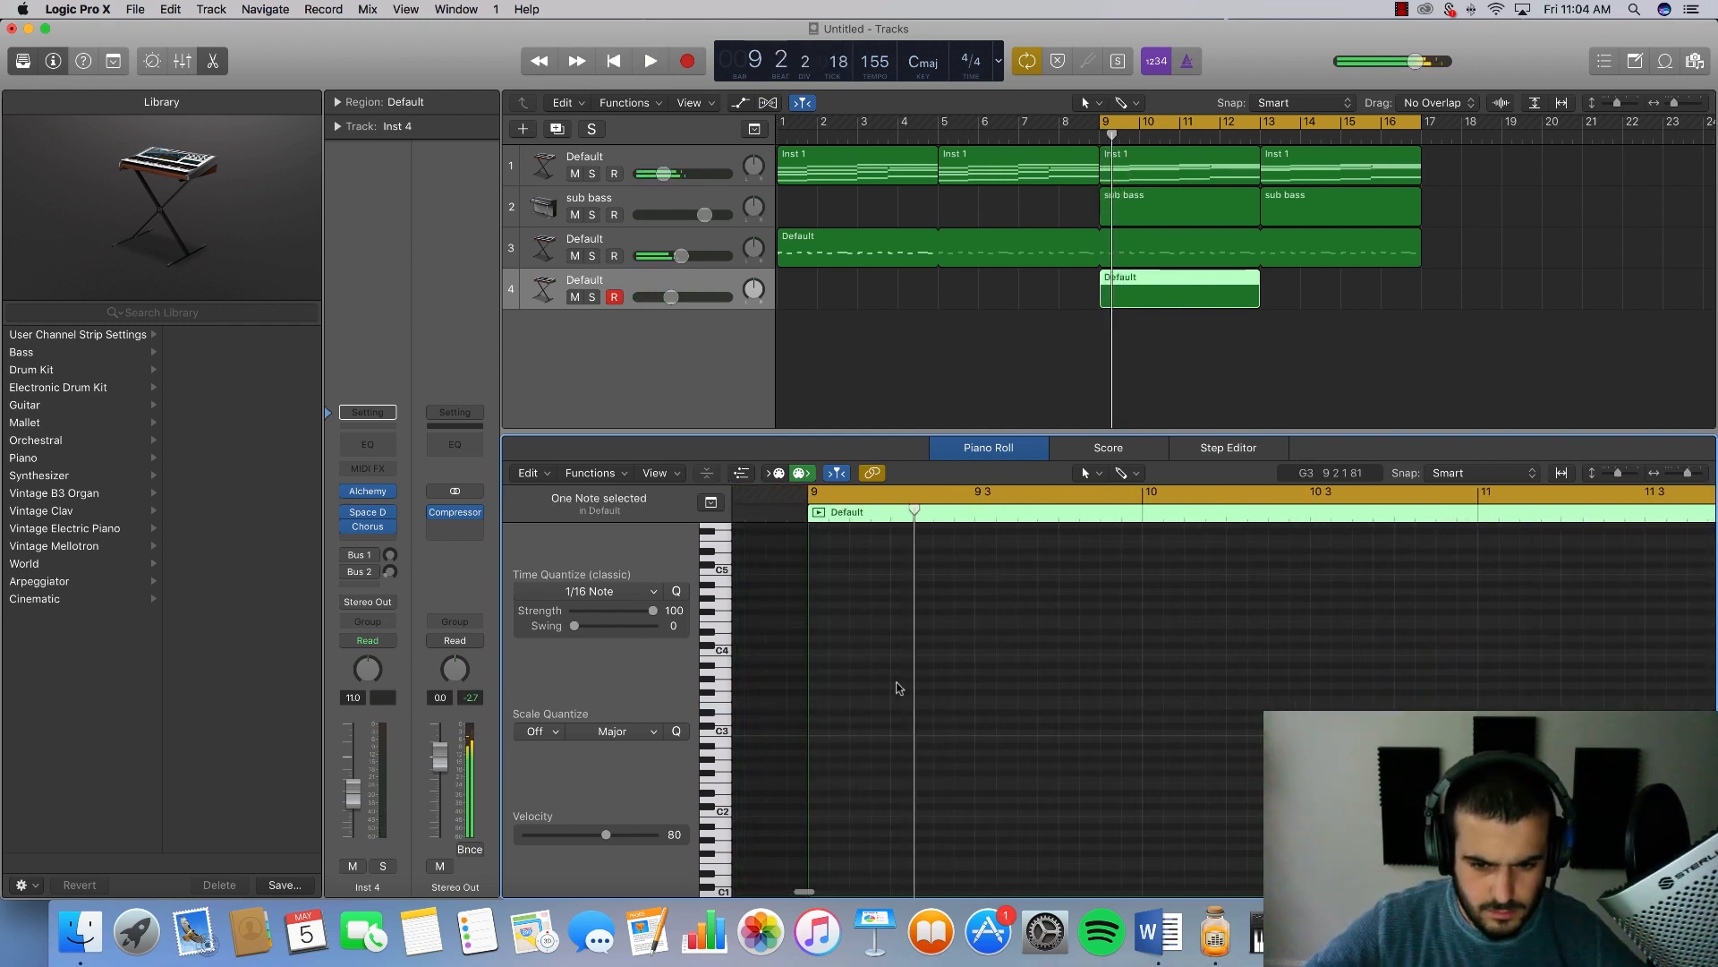
super+click(898, 672)
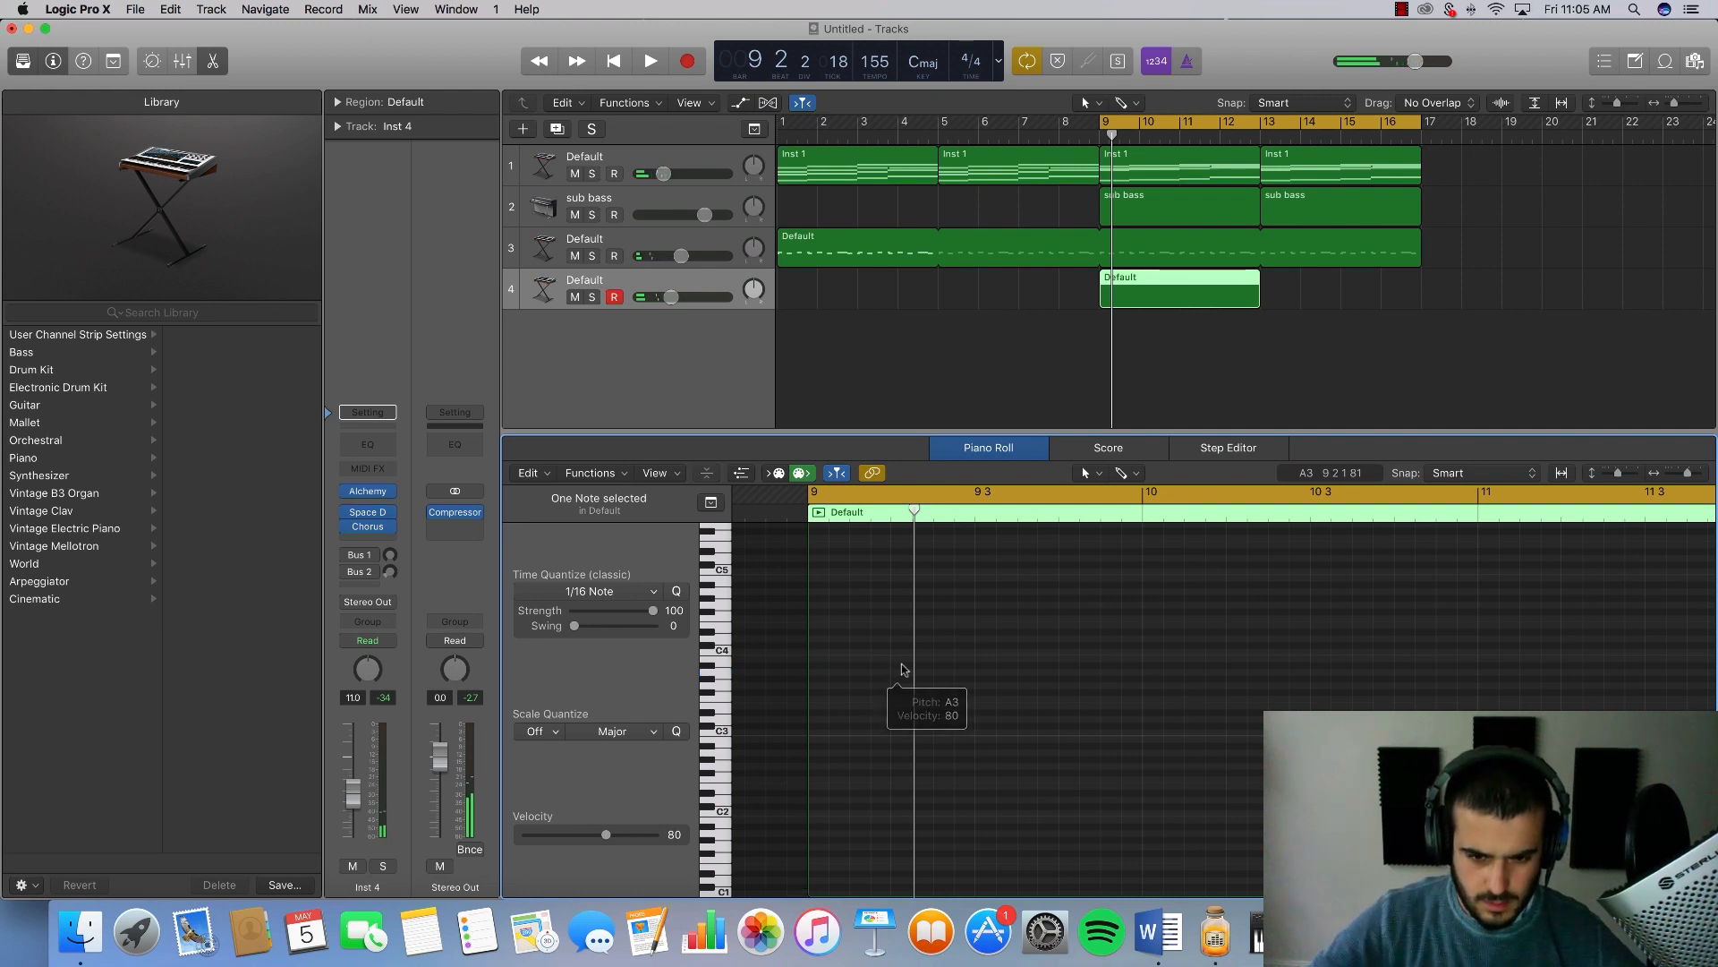
mouse_move(896, 652)
mouse_down()
mouse_move(1029, 660)
mouse_move(1004, 636)
mouse_move(1004, 659)
mouse_move(1003, 609)
mouse_up()
key(space)
key(space)
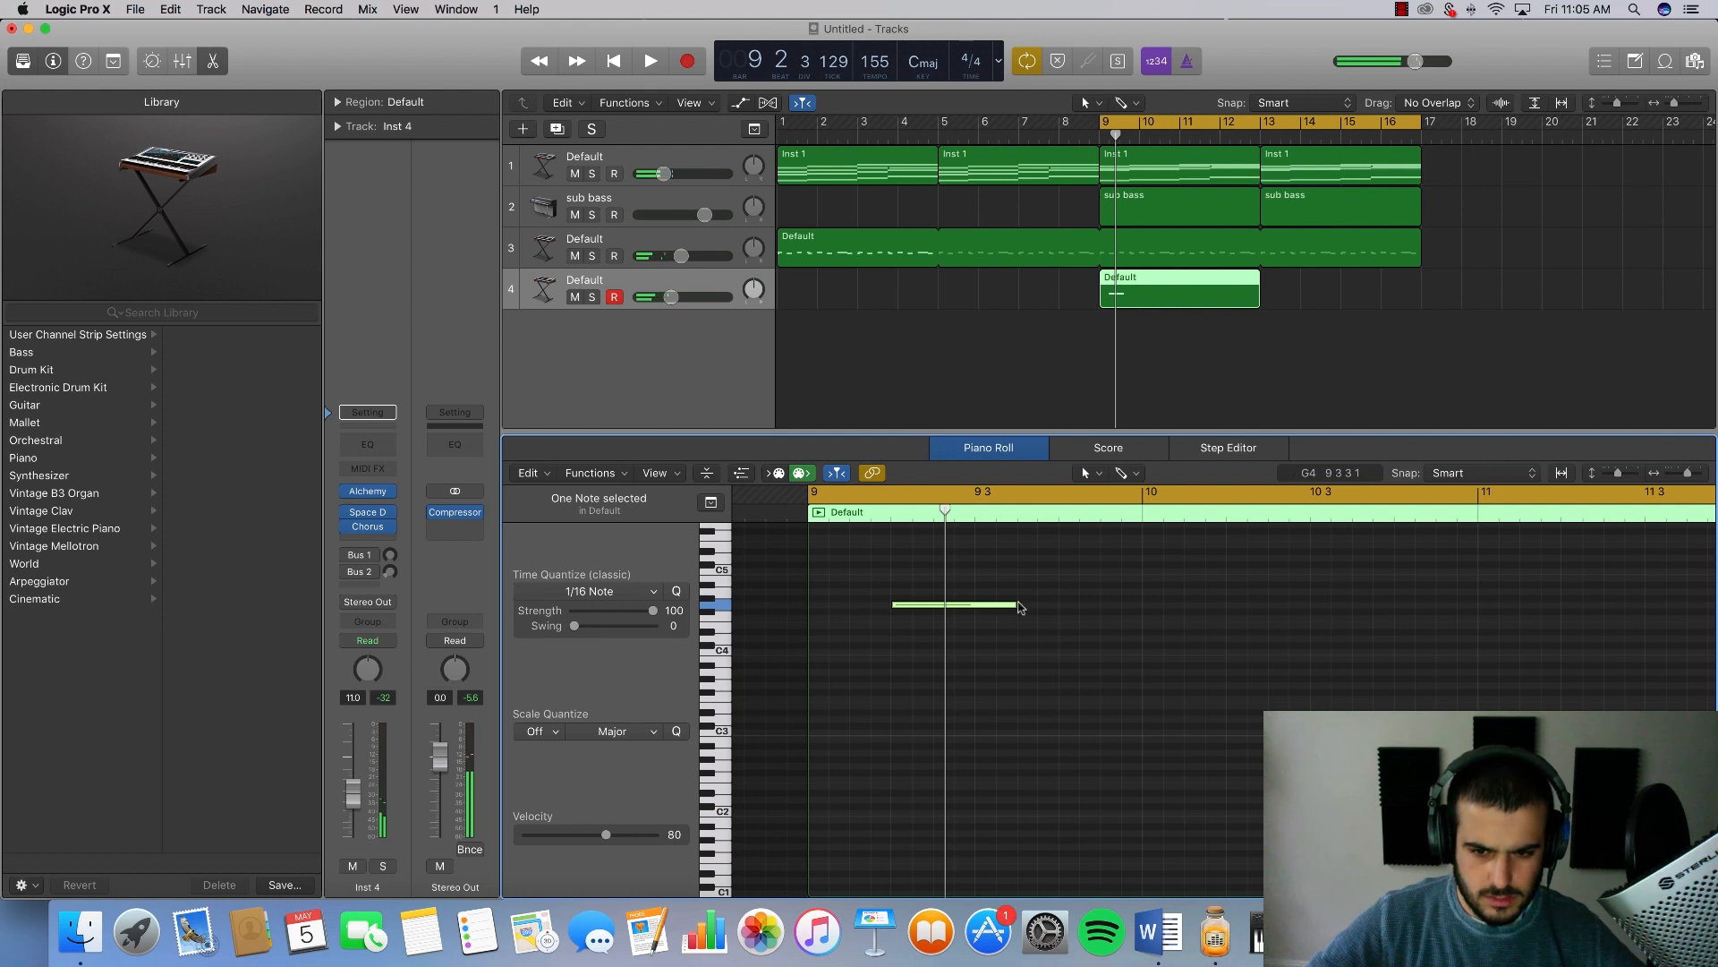
Step: Transpose the bar 9 note down an octave to G3, shorten it to end before beat 3, and play it back
drag(1004, 609, 995, 686)
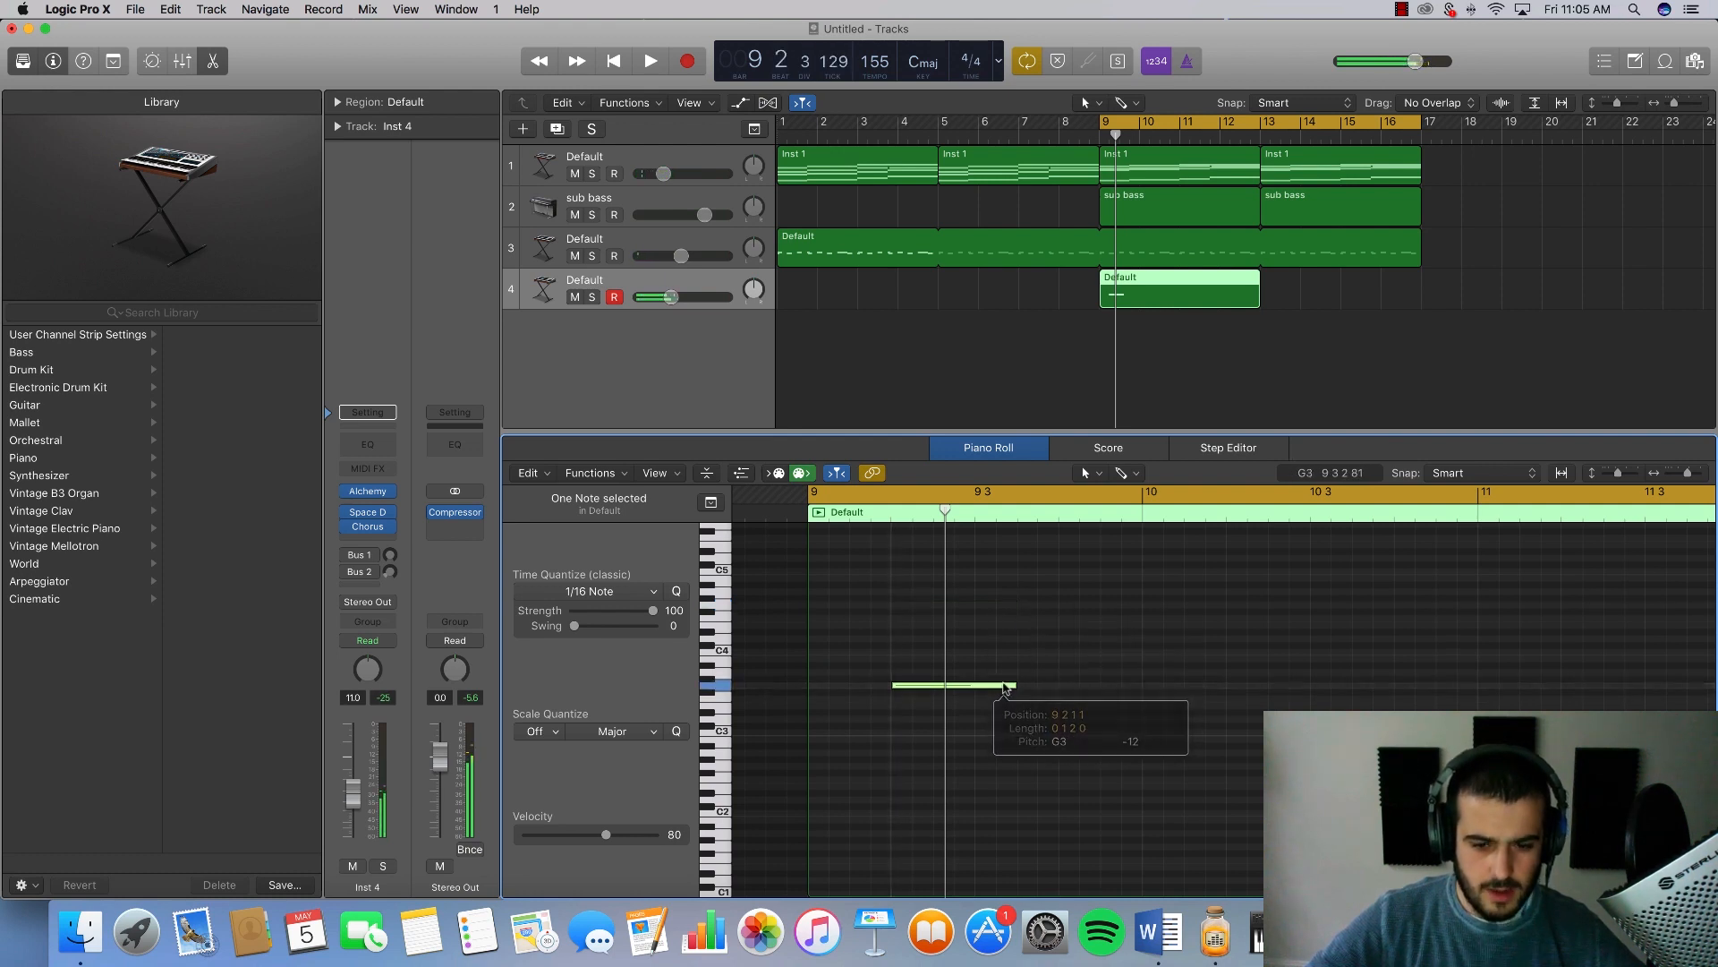
key(space)
key(space)
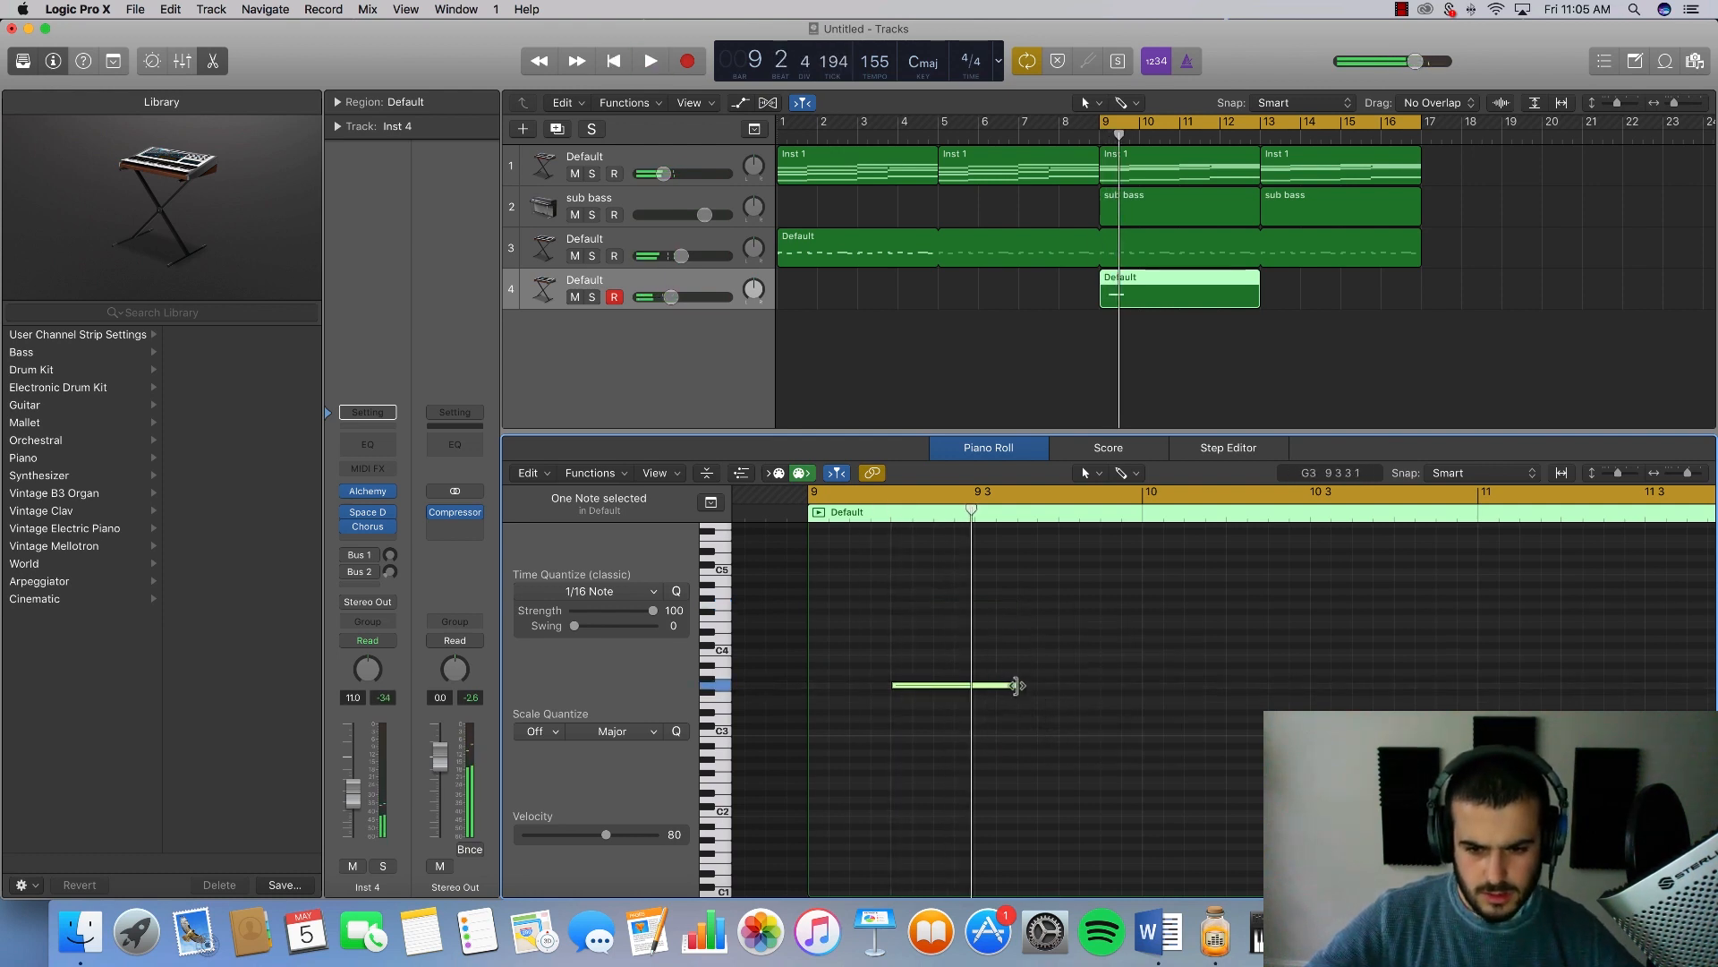
drag(1017, 686, 964, 685)
key(space)
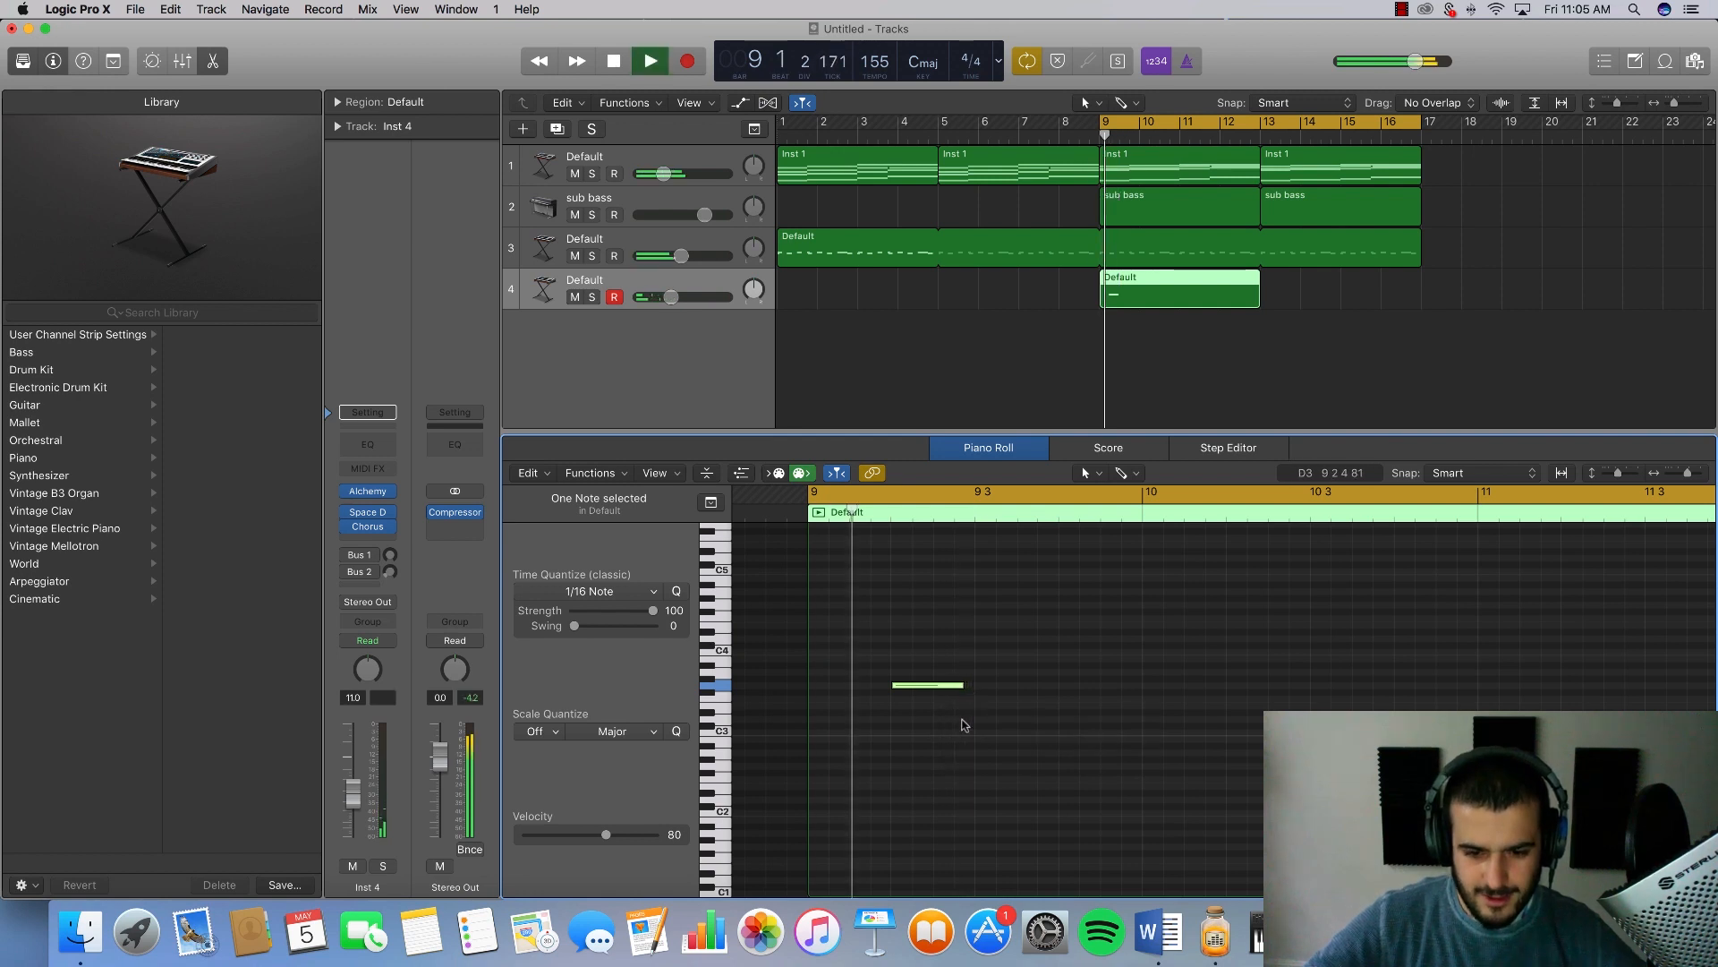
Step: Add an F3 note on beat 3 and a D#3 note on beat 4 of bar 9, playing back the phrase
super+click(978, 699)
key(space)
key(space)
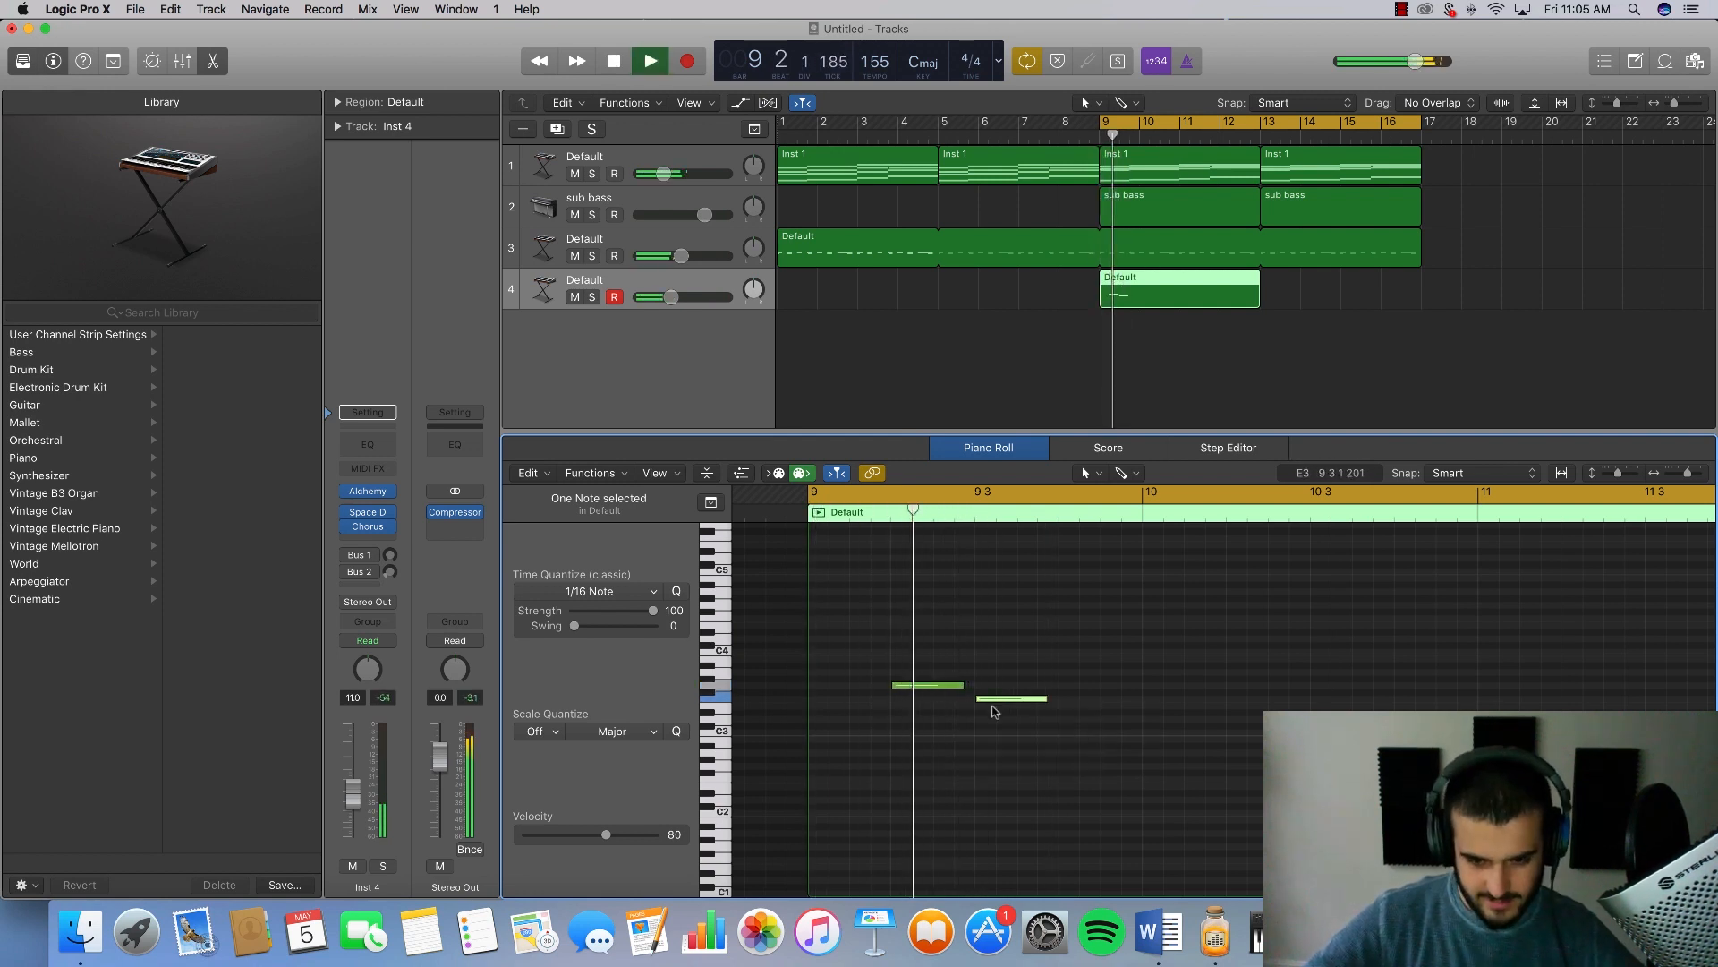
super+click(1065, 711)
key(space)
key(space)
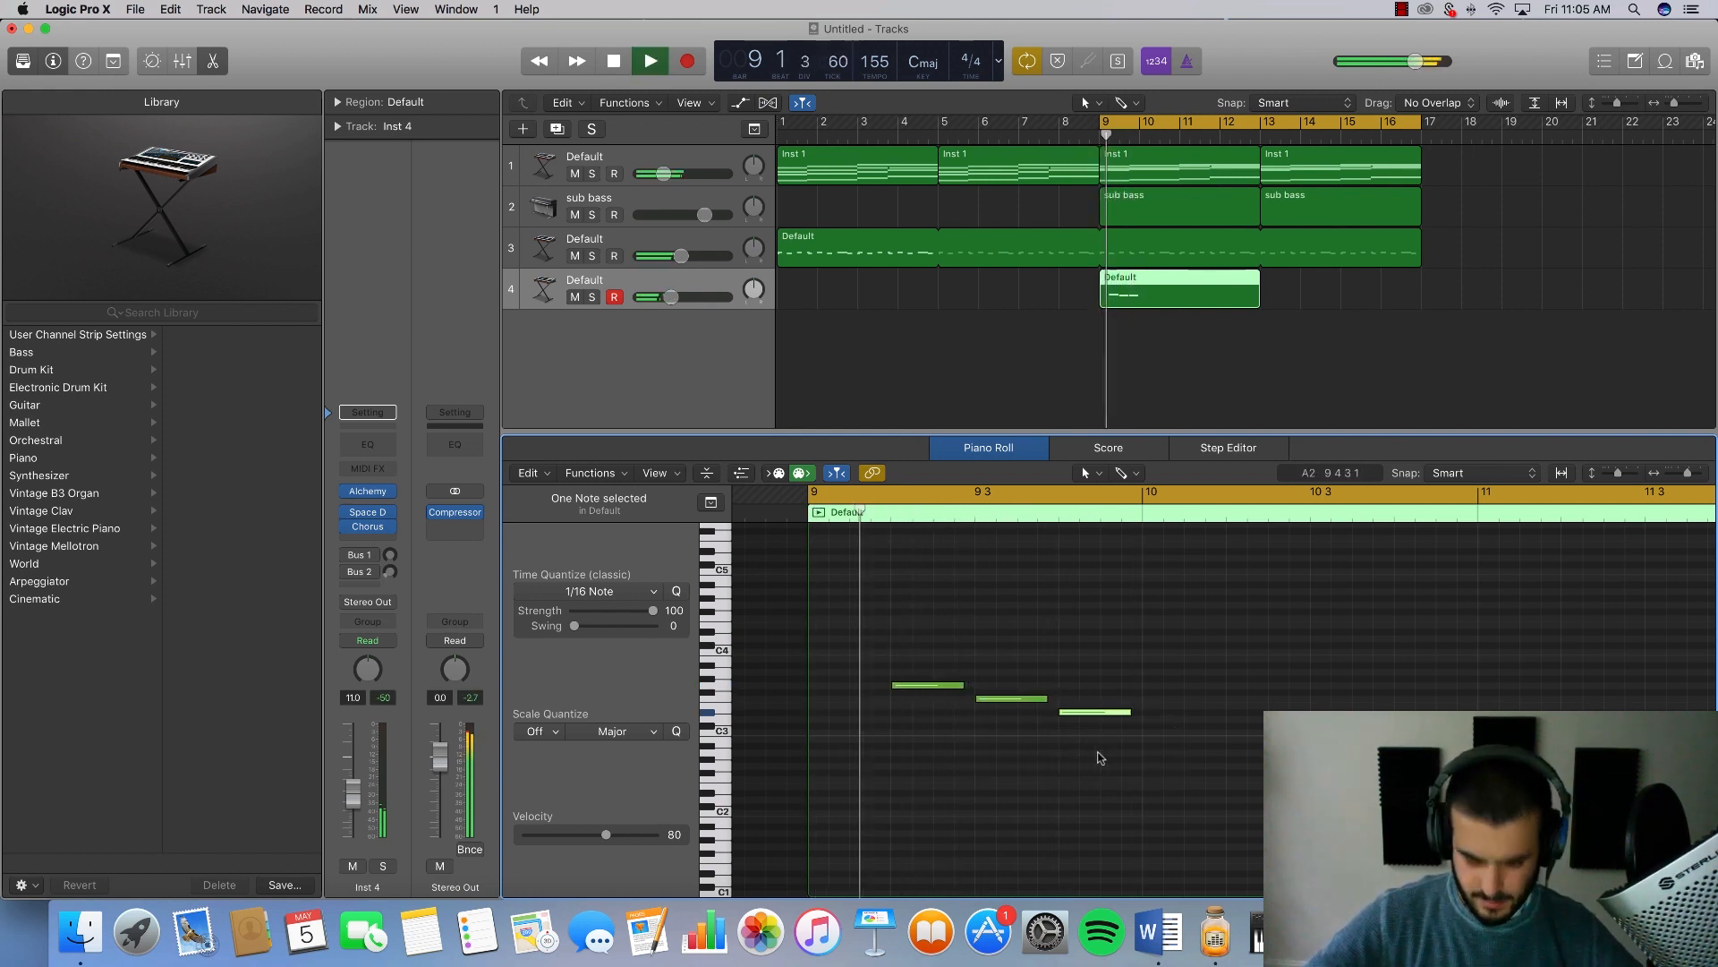
key(space)
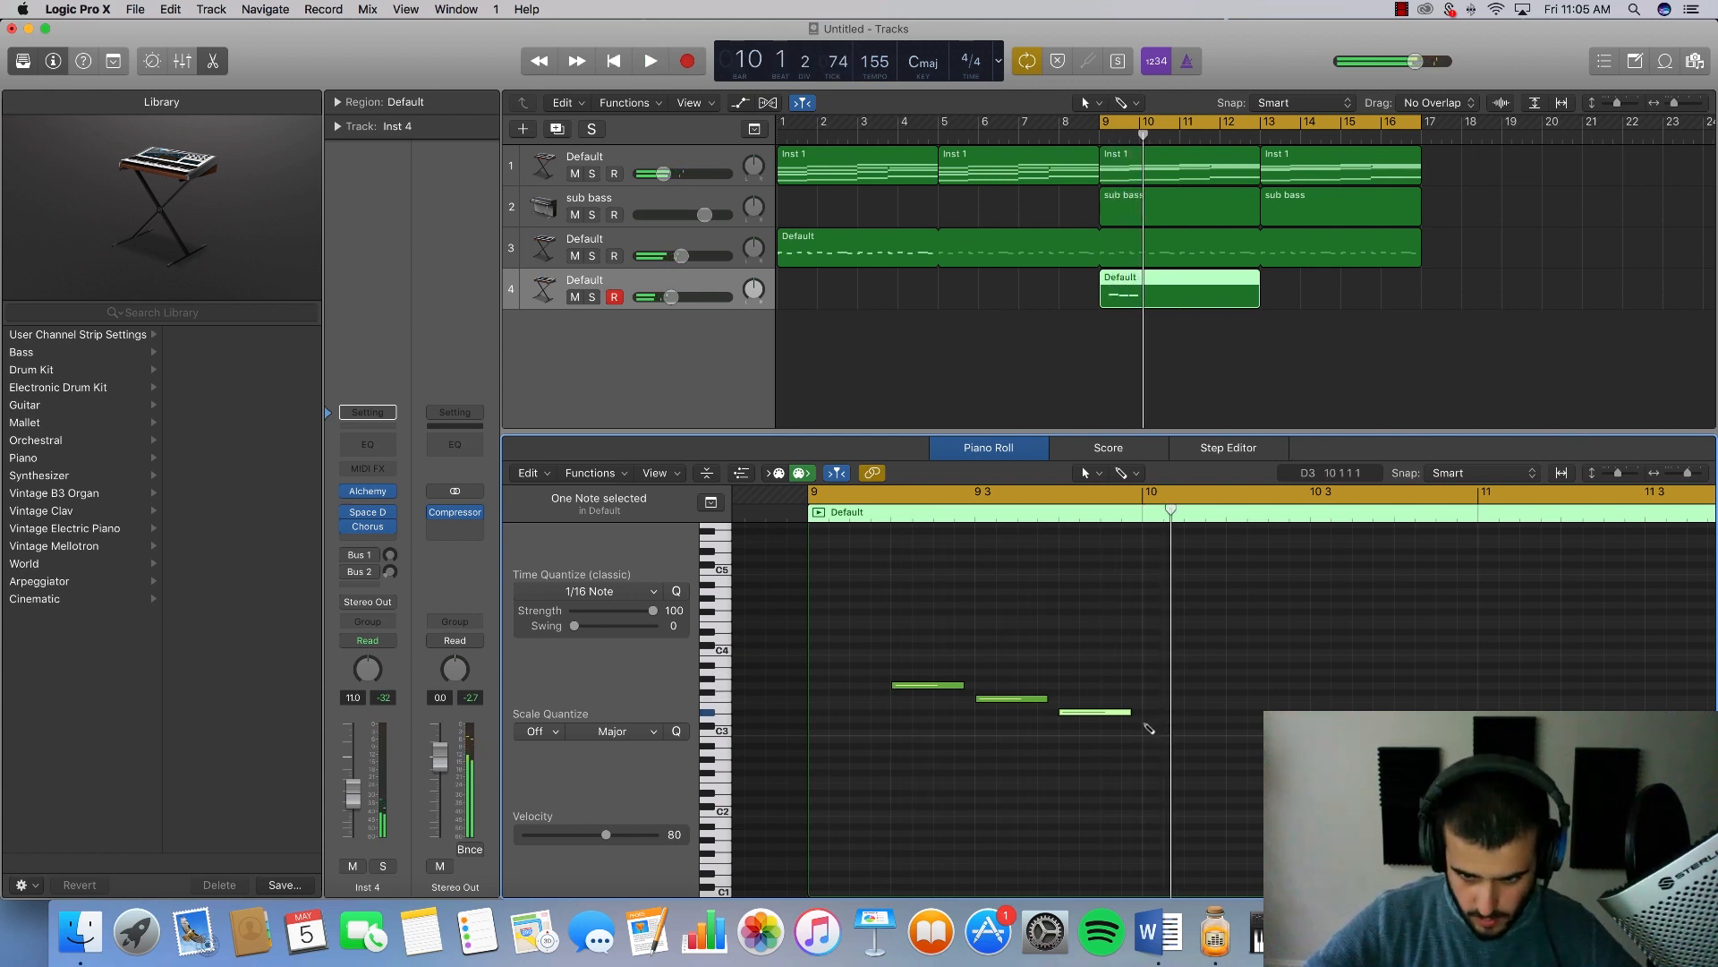
Step: Add a C3 note at the start of bar 10 and play back the descending phrase
super+click(1149, 731)
key(space)
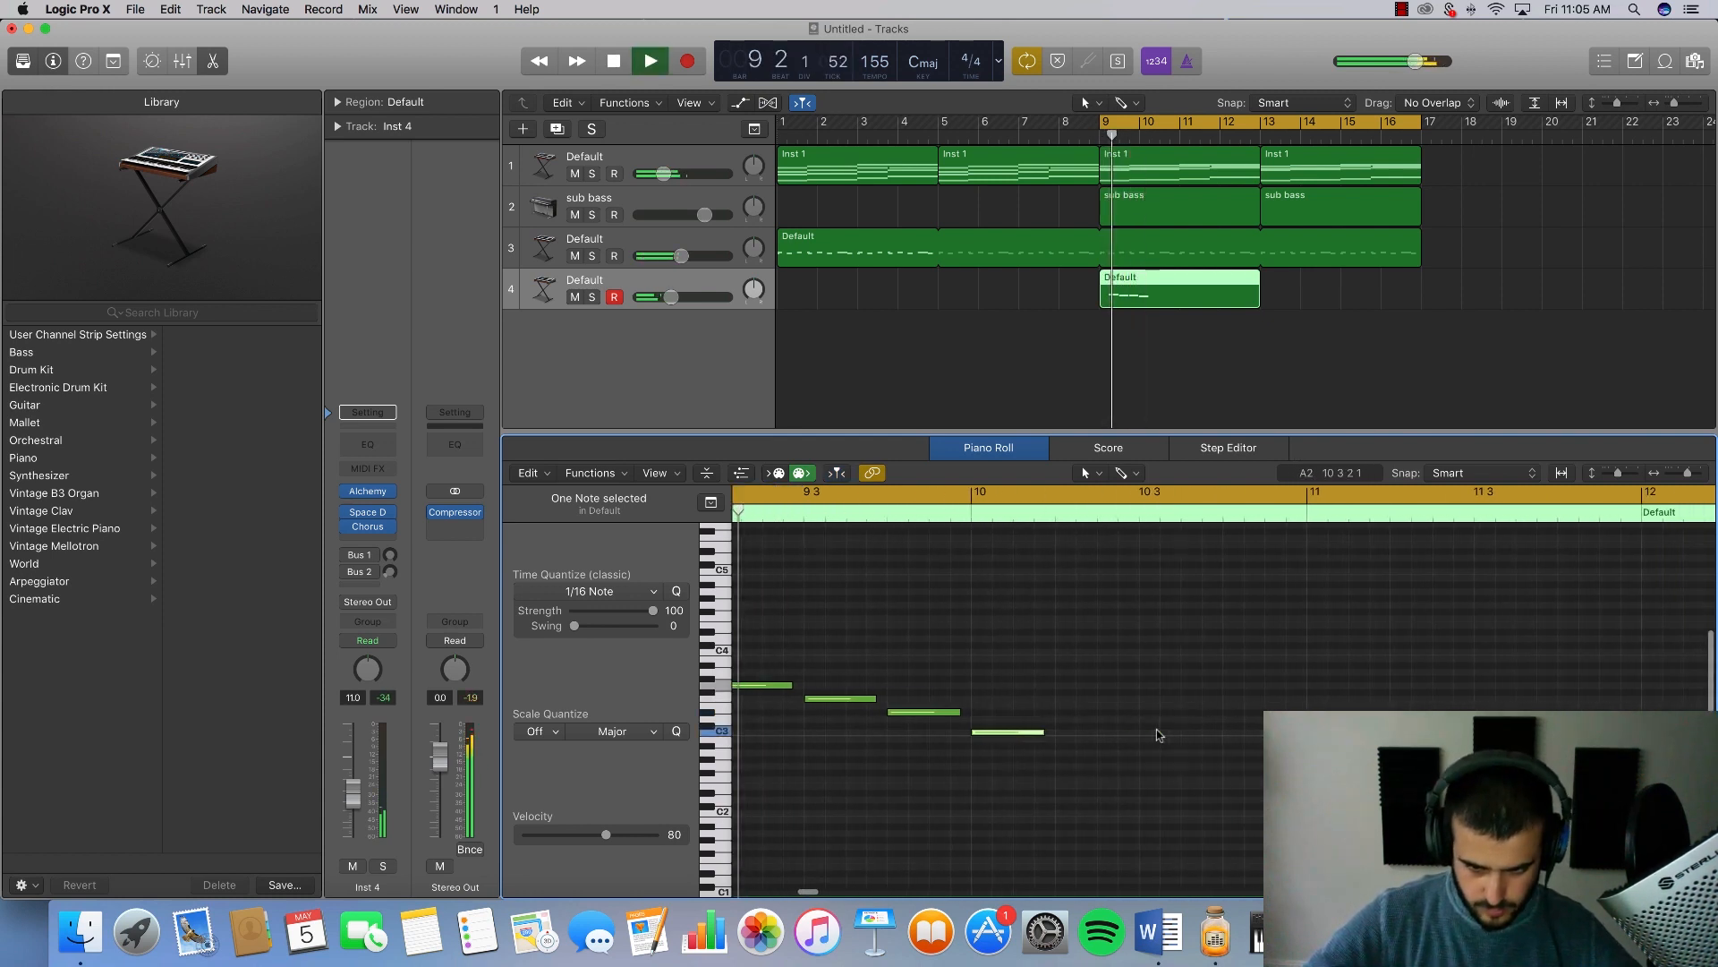
key(super+Left)
key(super+Left)
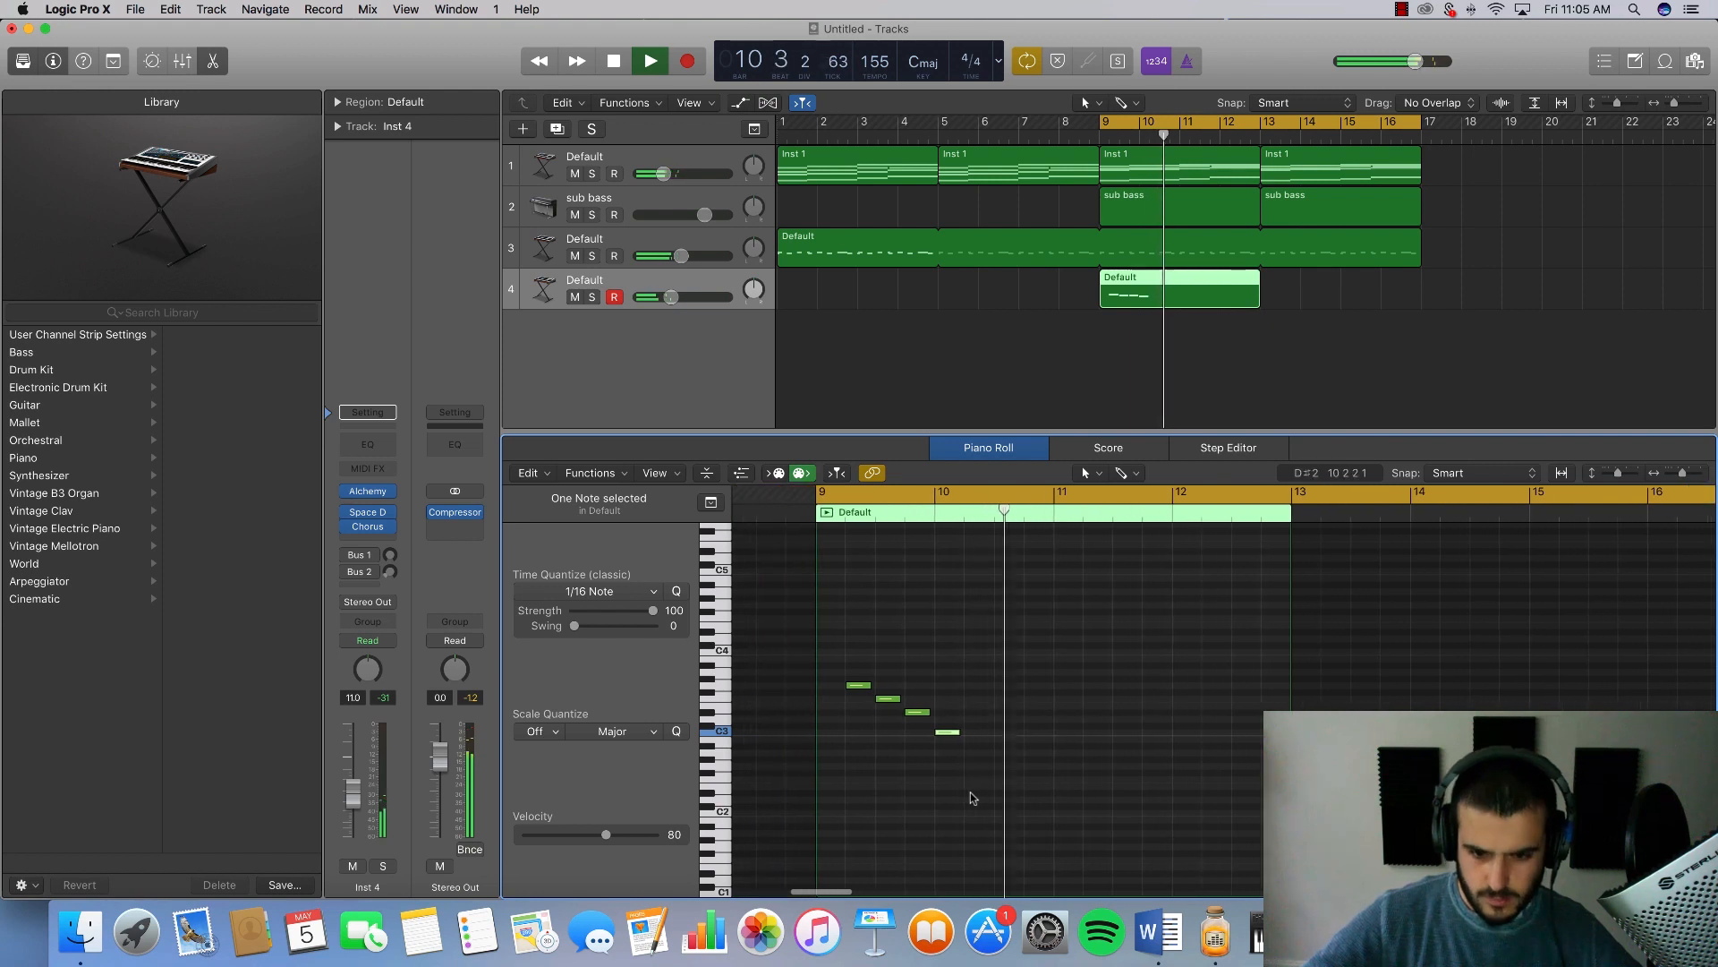
key(space)
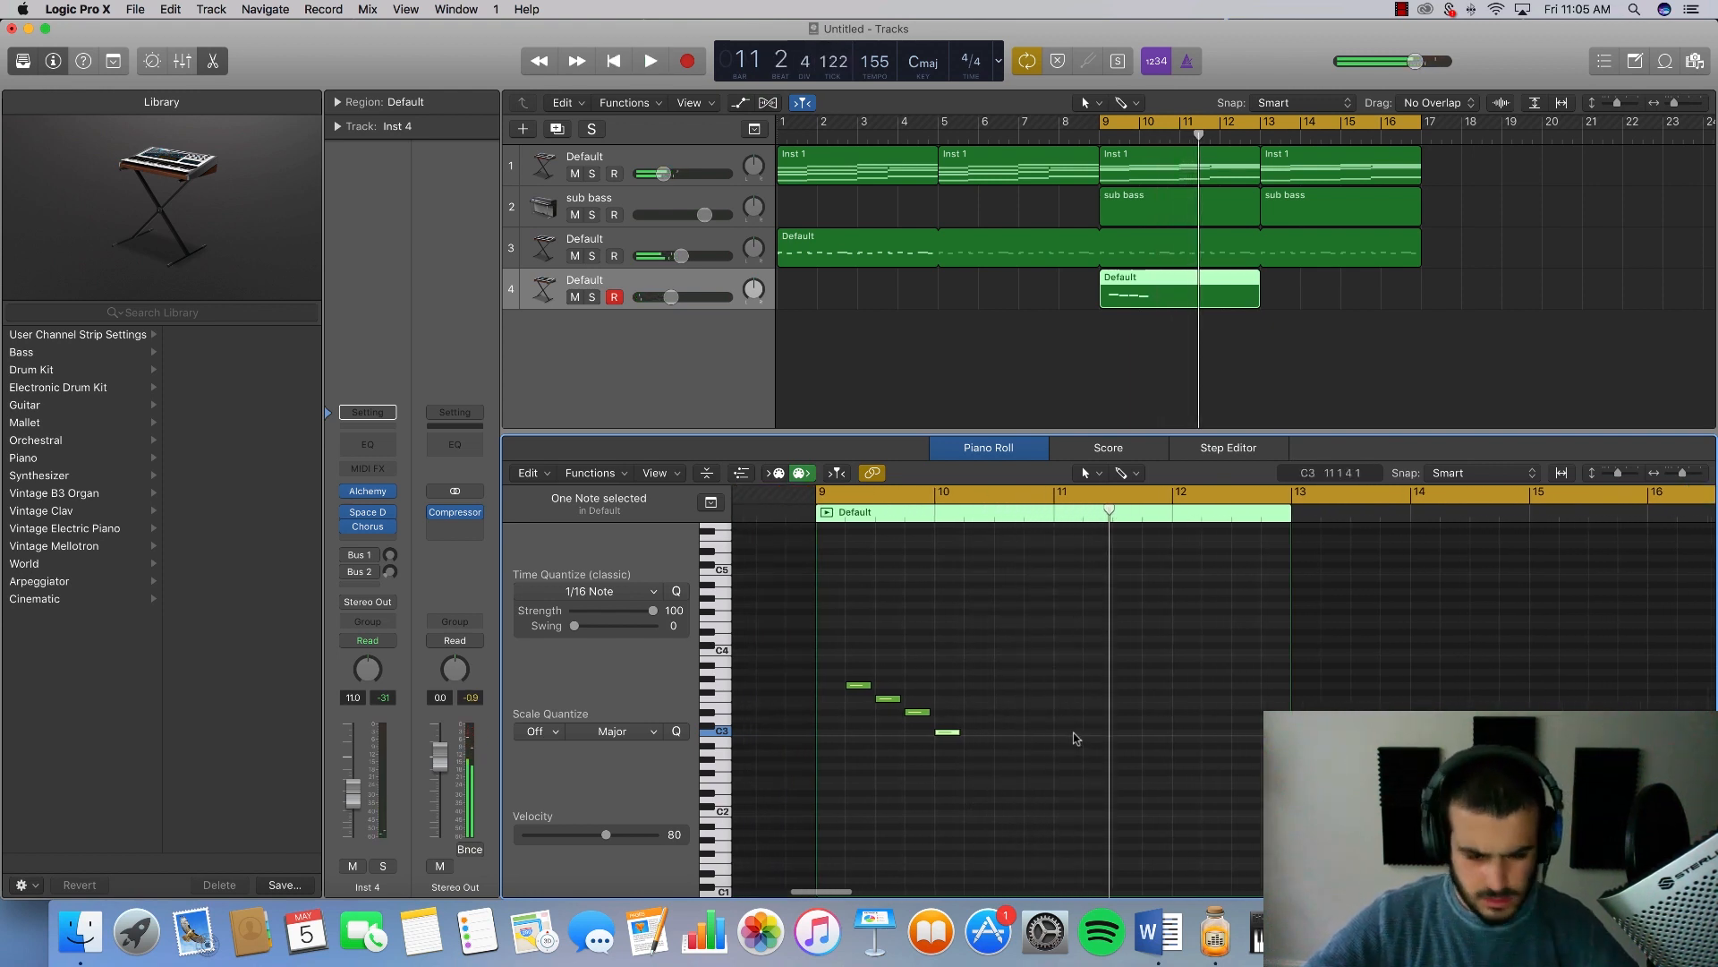
Step: Replay the phrase and lengthen the G3 and D#3 notes so each overlaps the note that follows it
key(space)
key(super+Right)
key(super+Right)
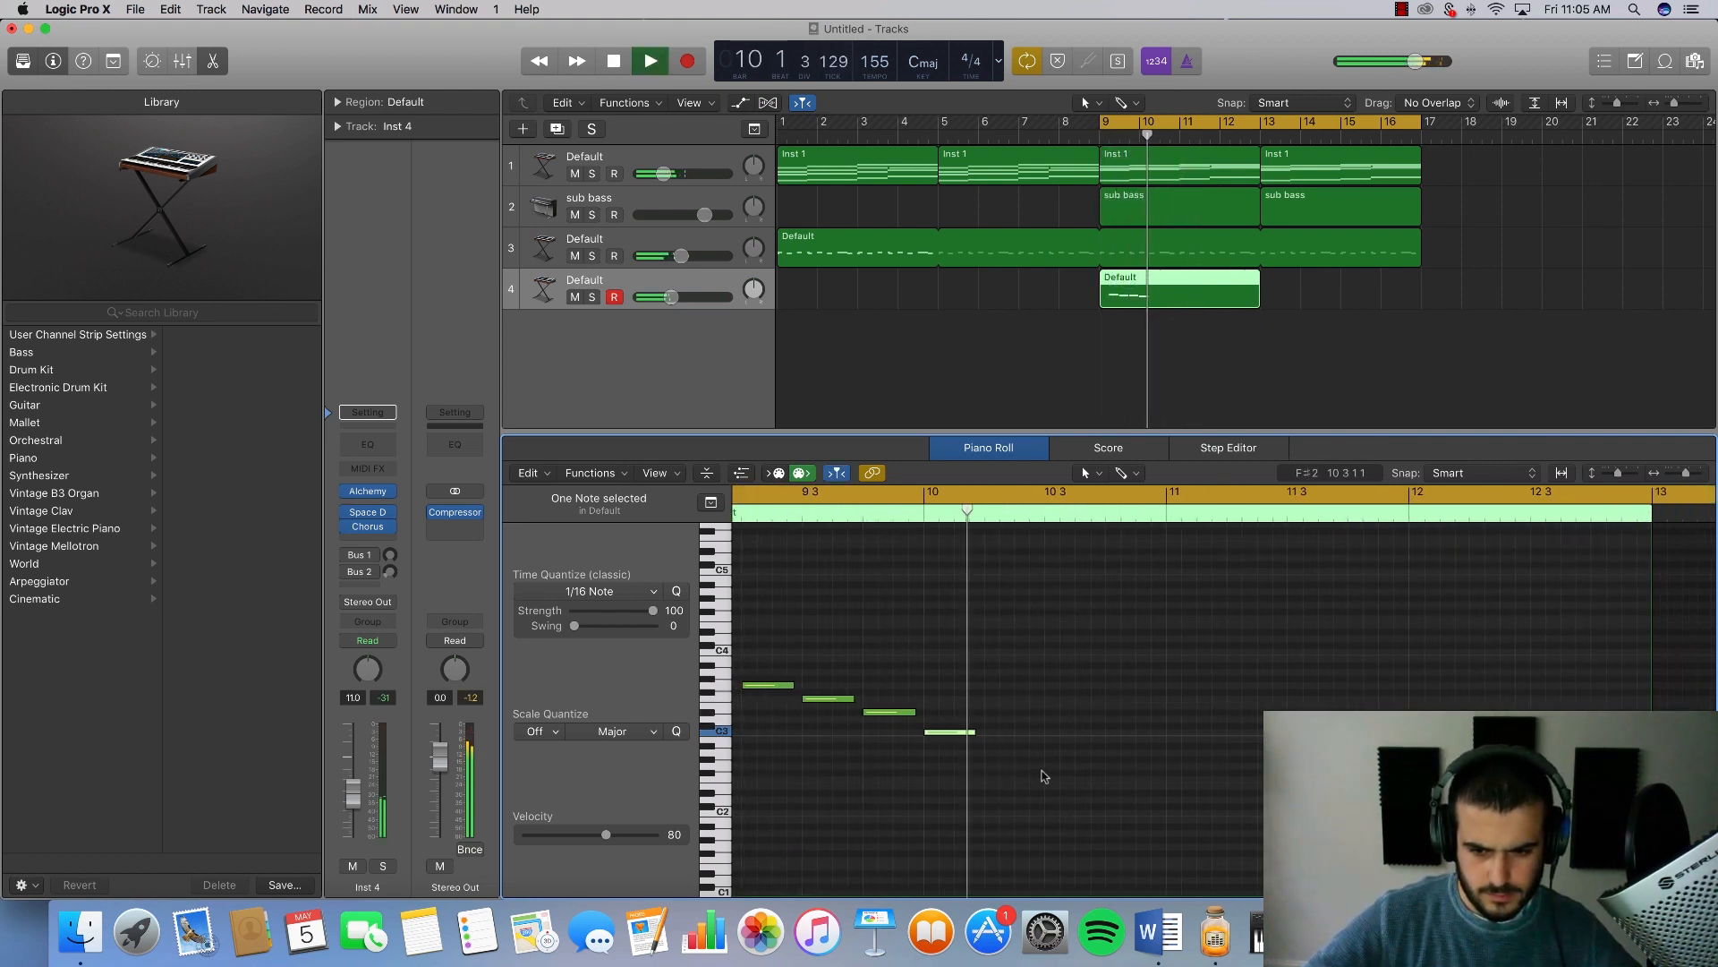
key(space)
key(space)
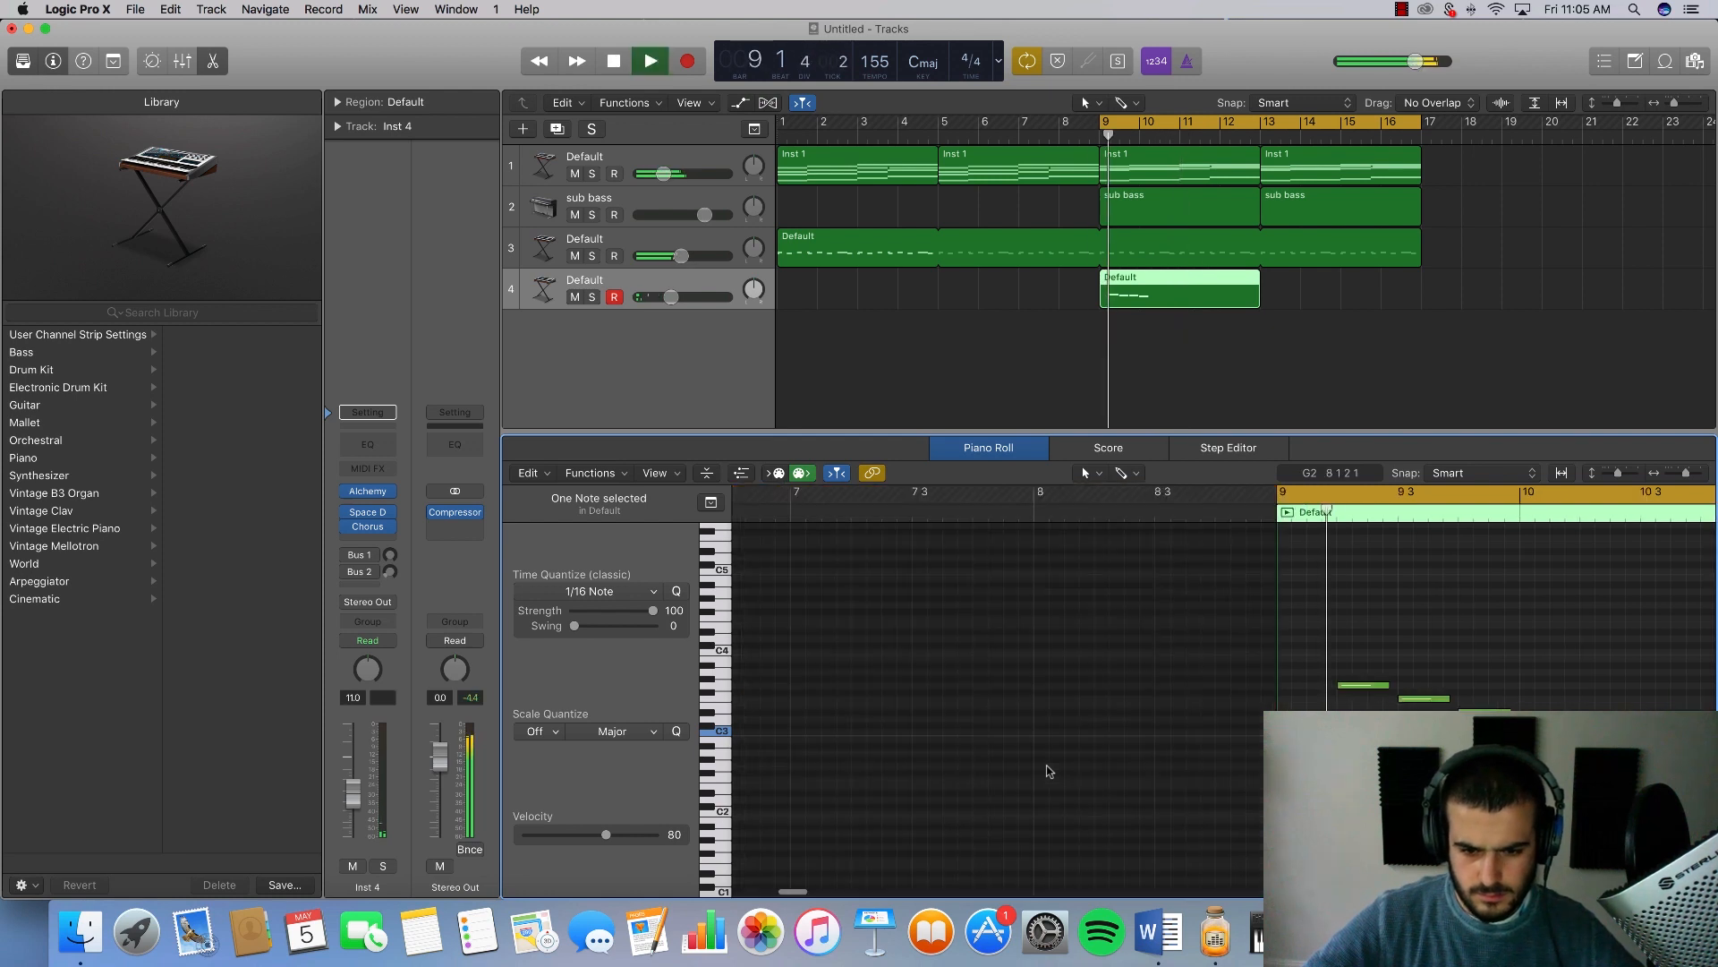
key(space)
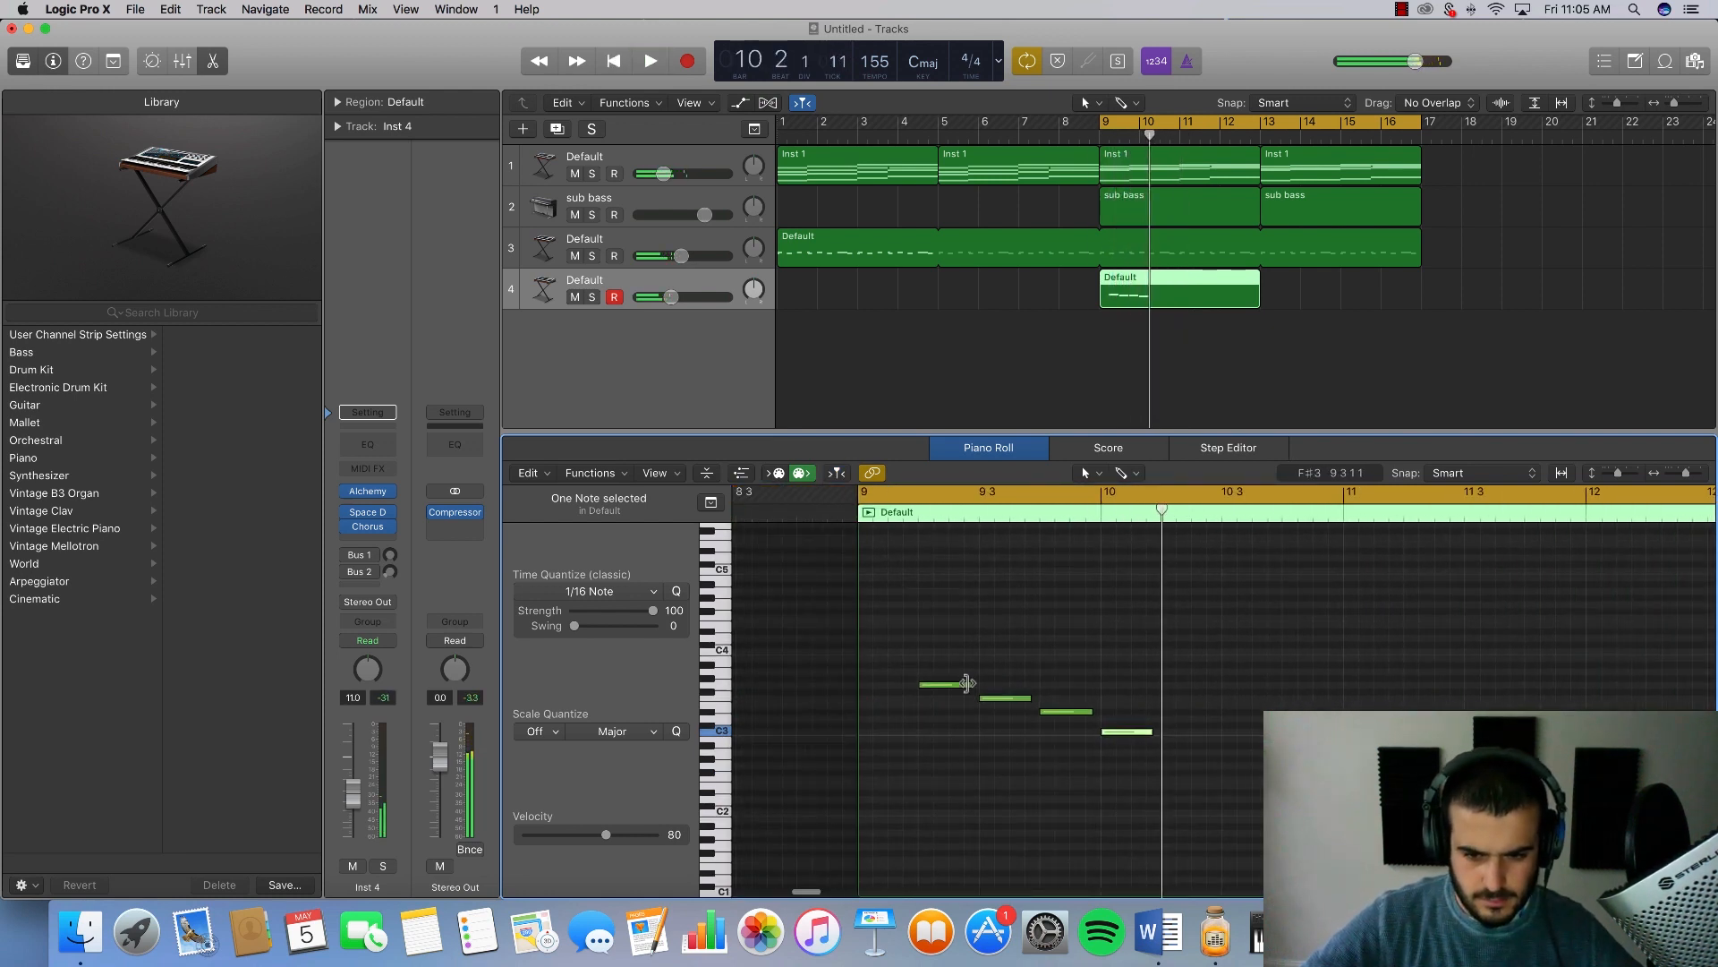
drag(965, 683, 993, 684)
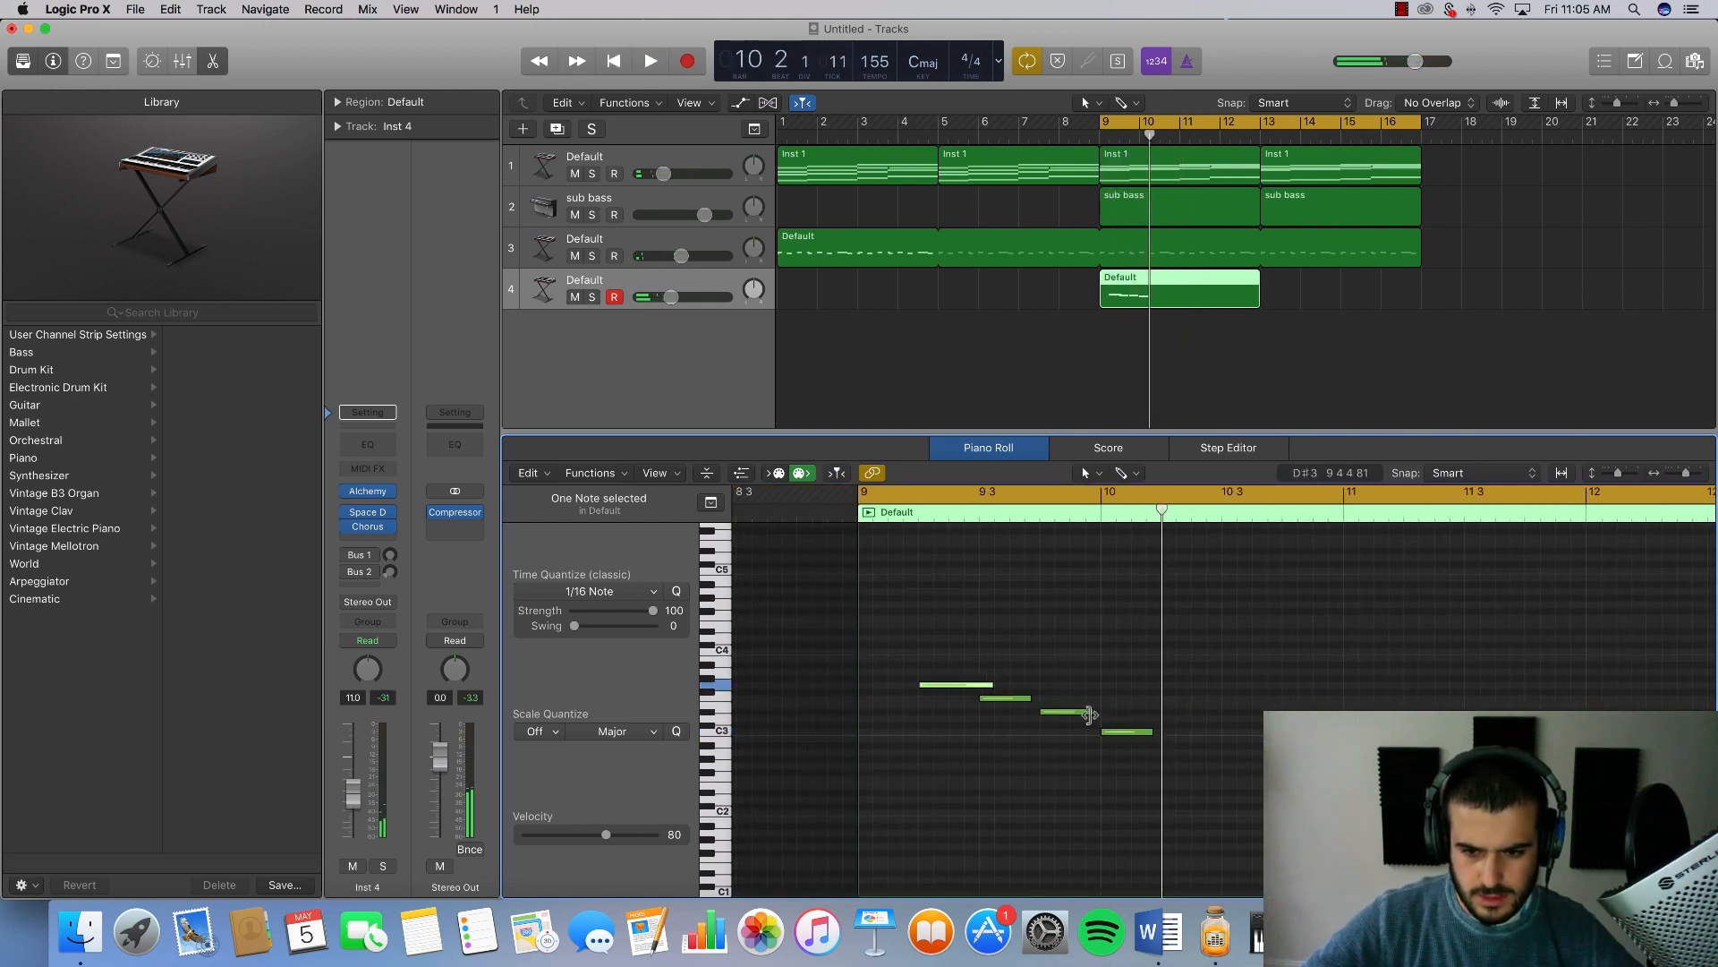
drag(1092, 712, 1119, 713)
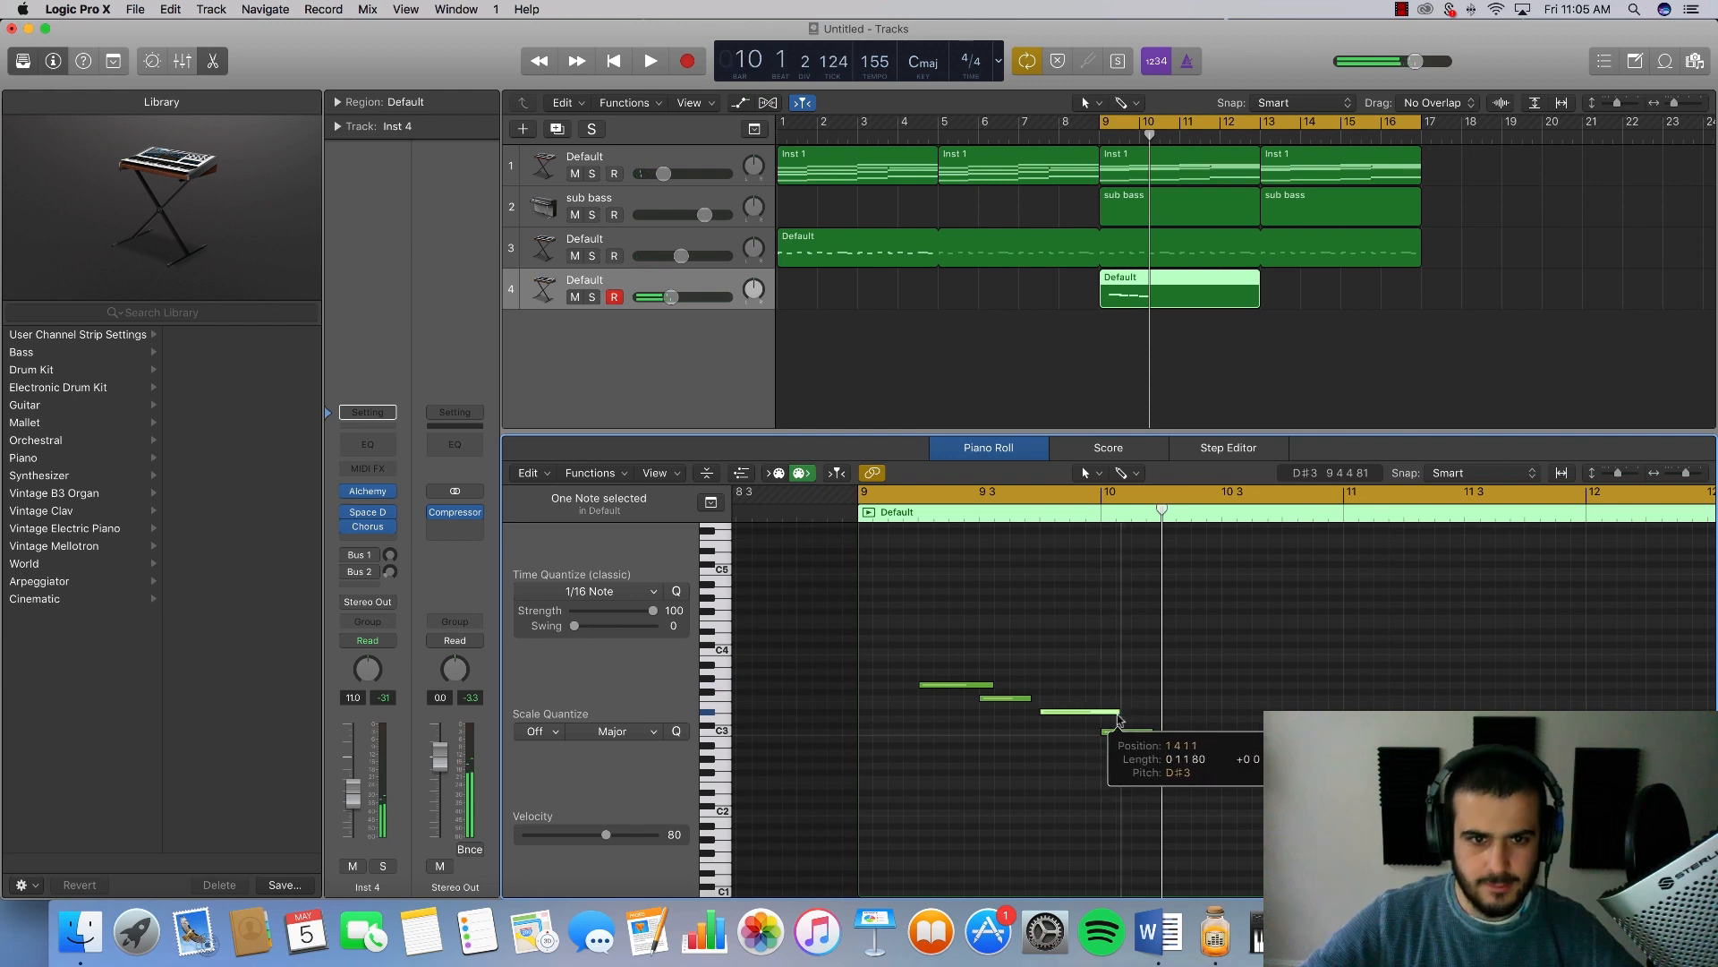
Step: Solo the fourth track and play back its notes
click(592, 298)
key(space)
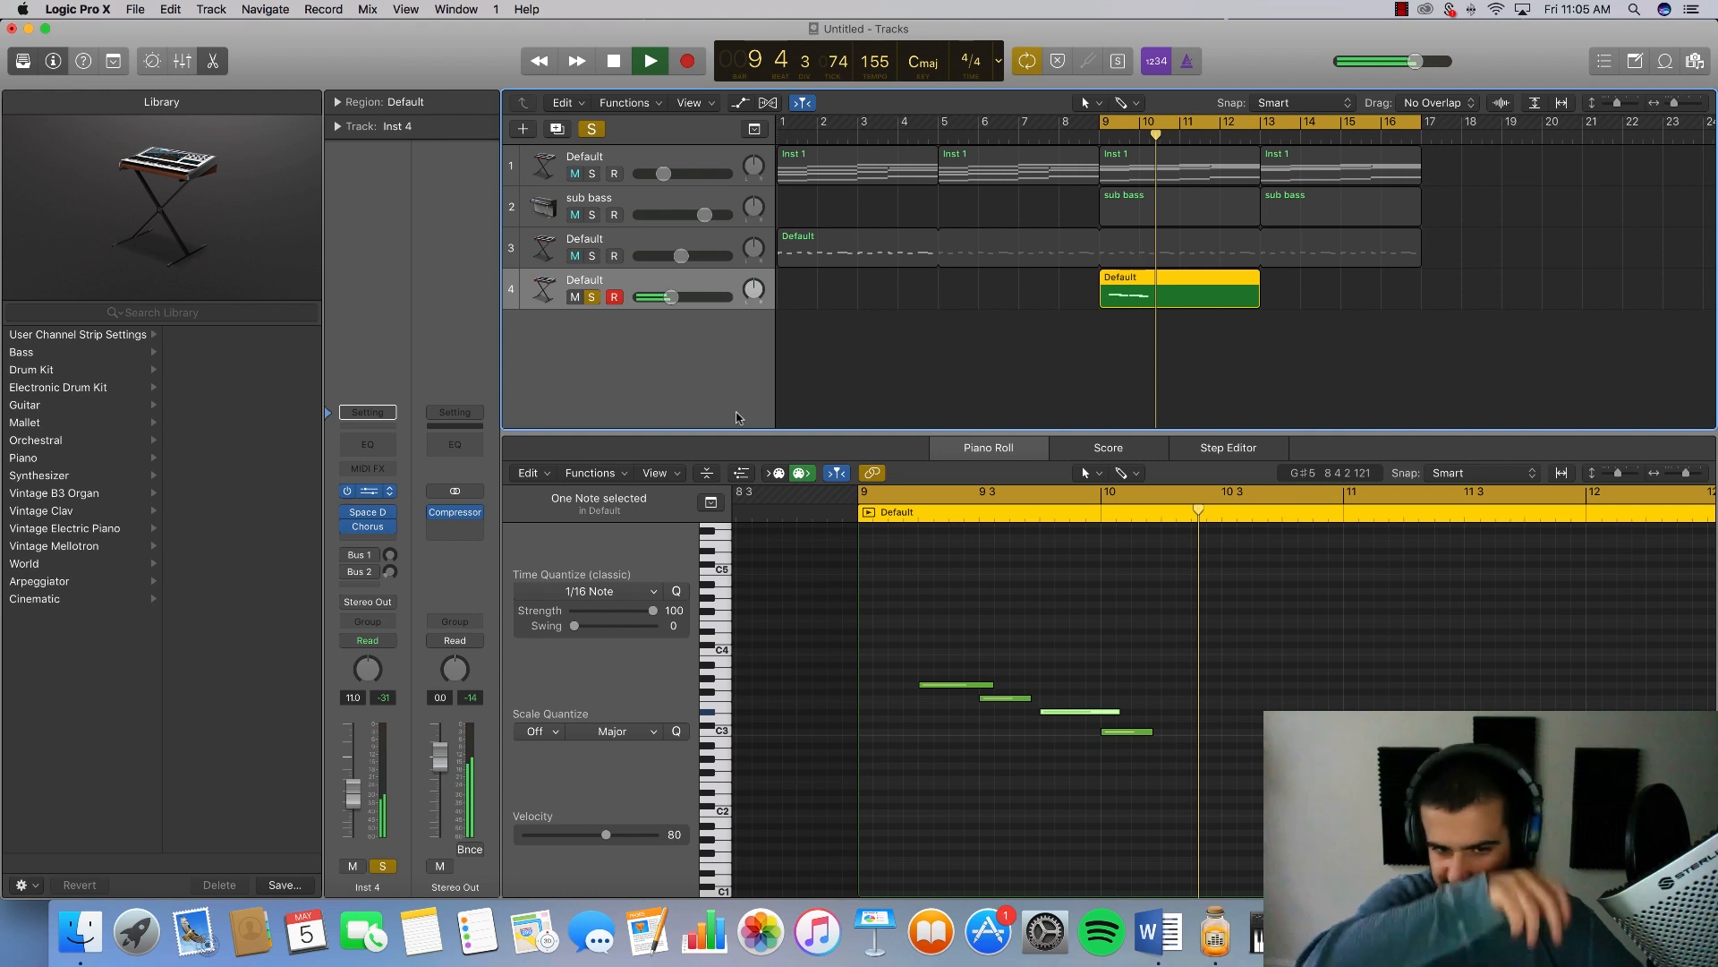
key(space)
Step: Reopen the fourth track's Alchemy and set source B's unison voices to 11 and detune to 29.4% during playback
key(v)
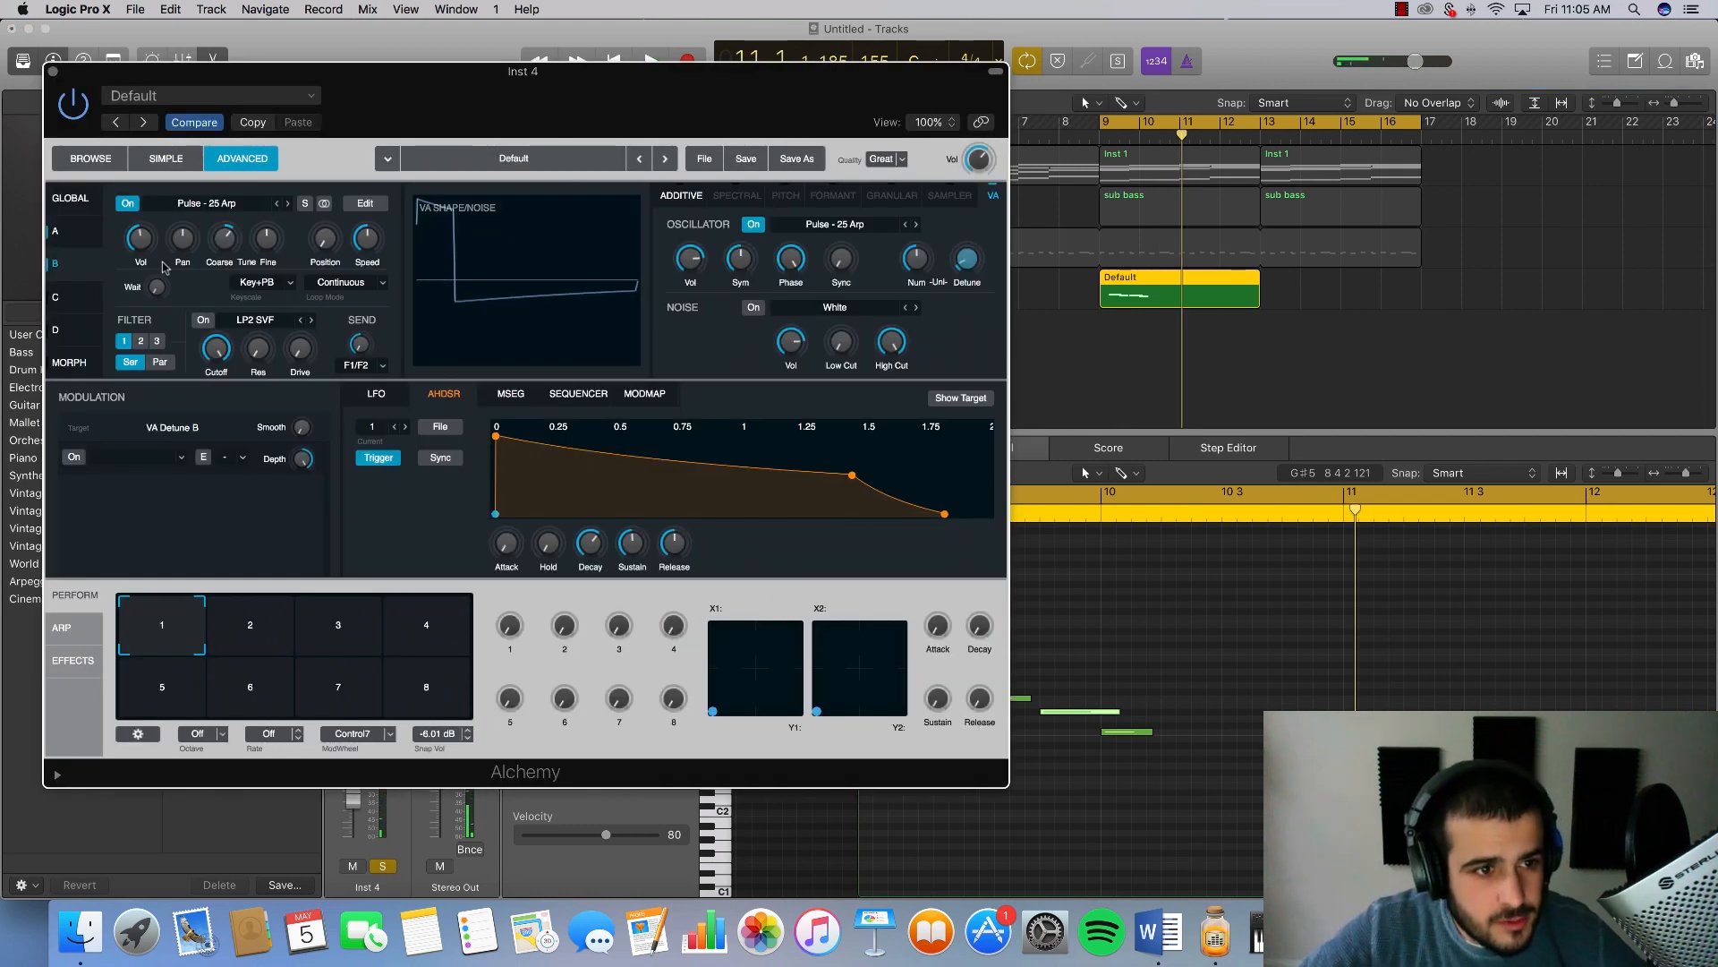
key(space)
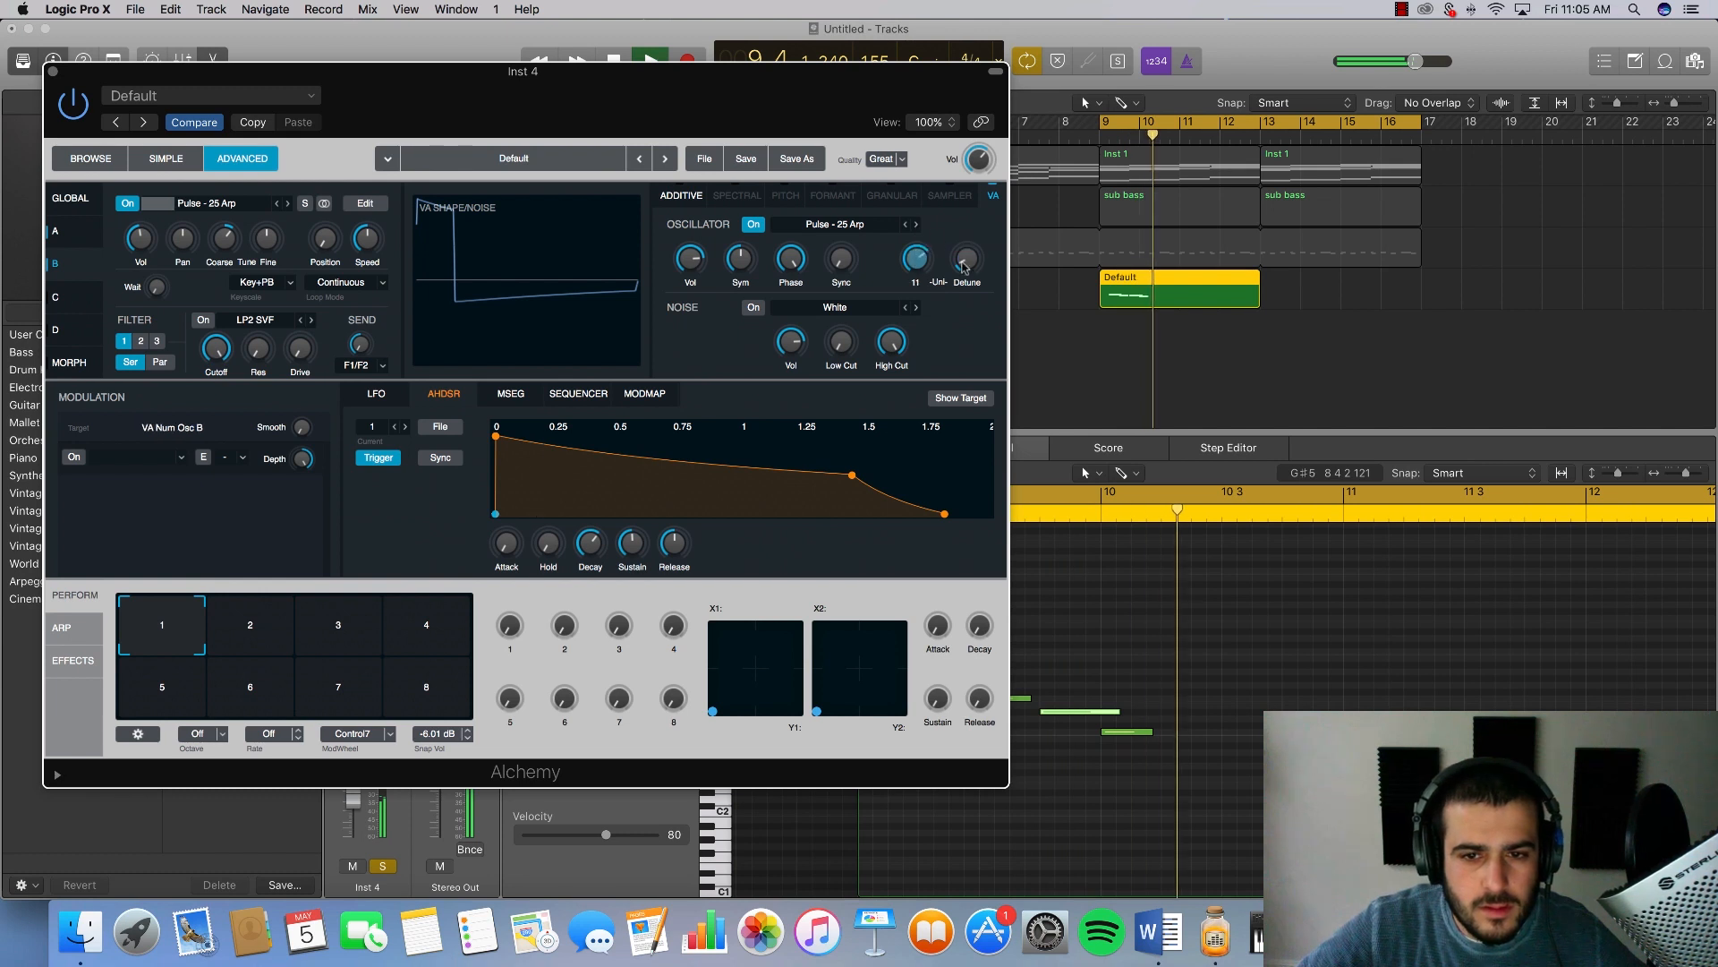
mouse_move(968, 240)
drag(968, 240, 967, 238)
key(space)
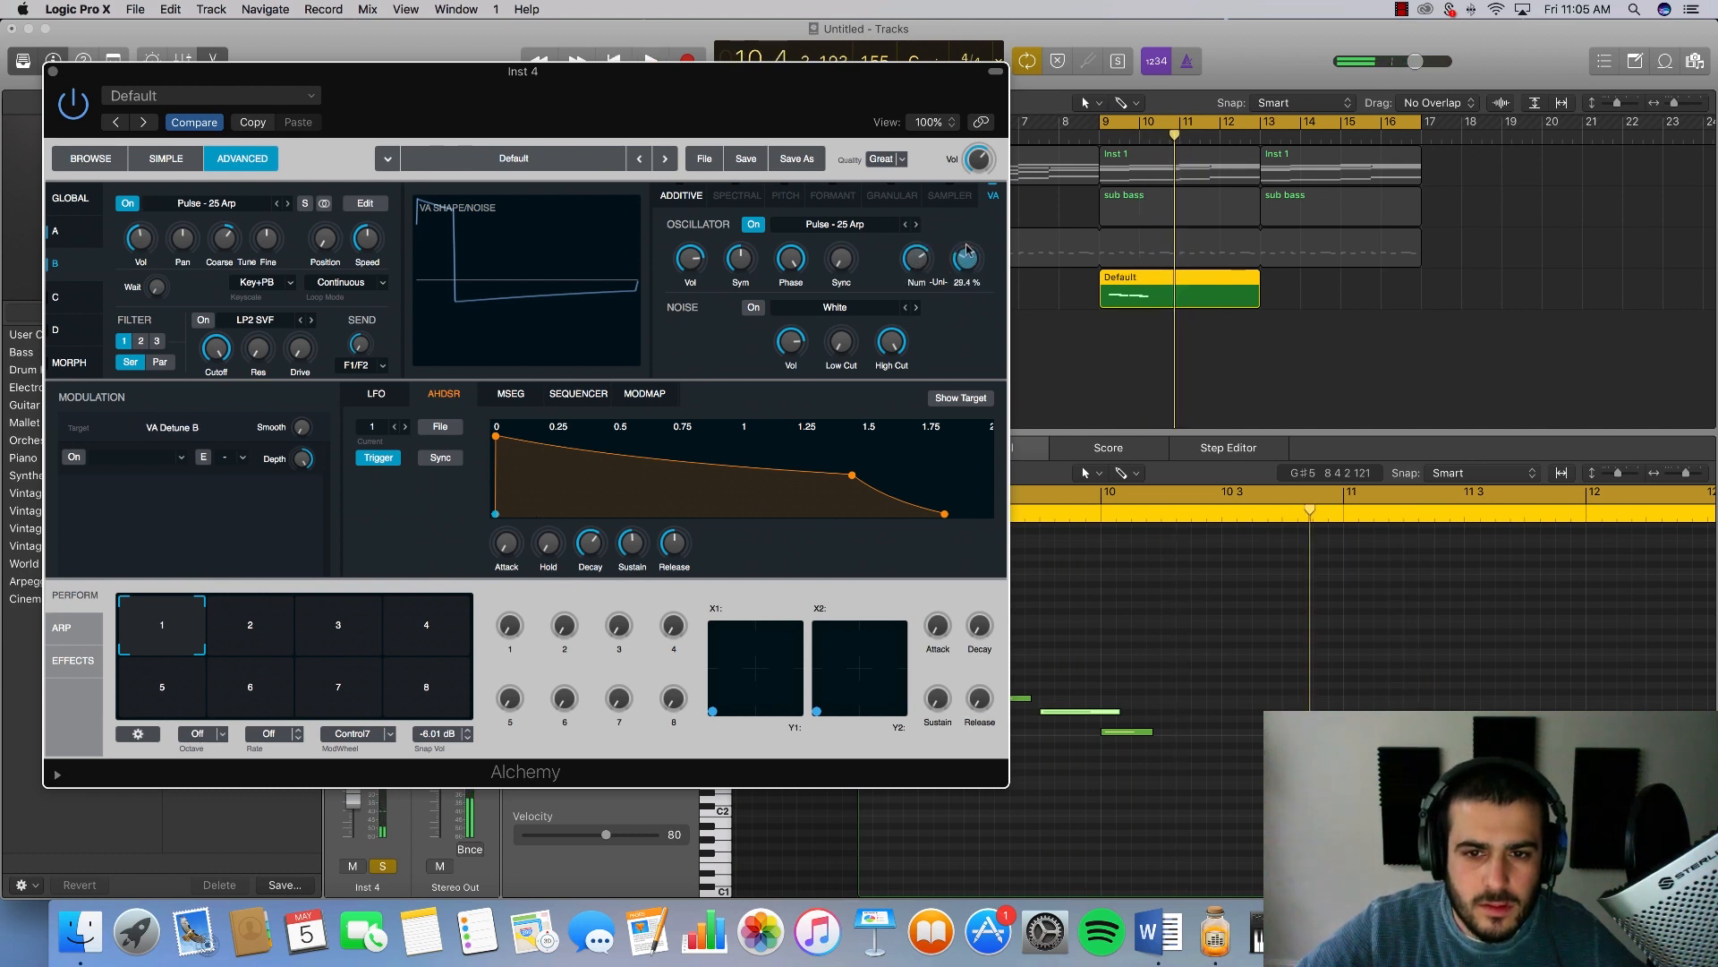
Step: Set source B's coarse tuning to 24 semitones and play back the phrase to hear it
key(space)
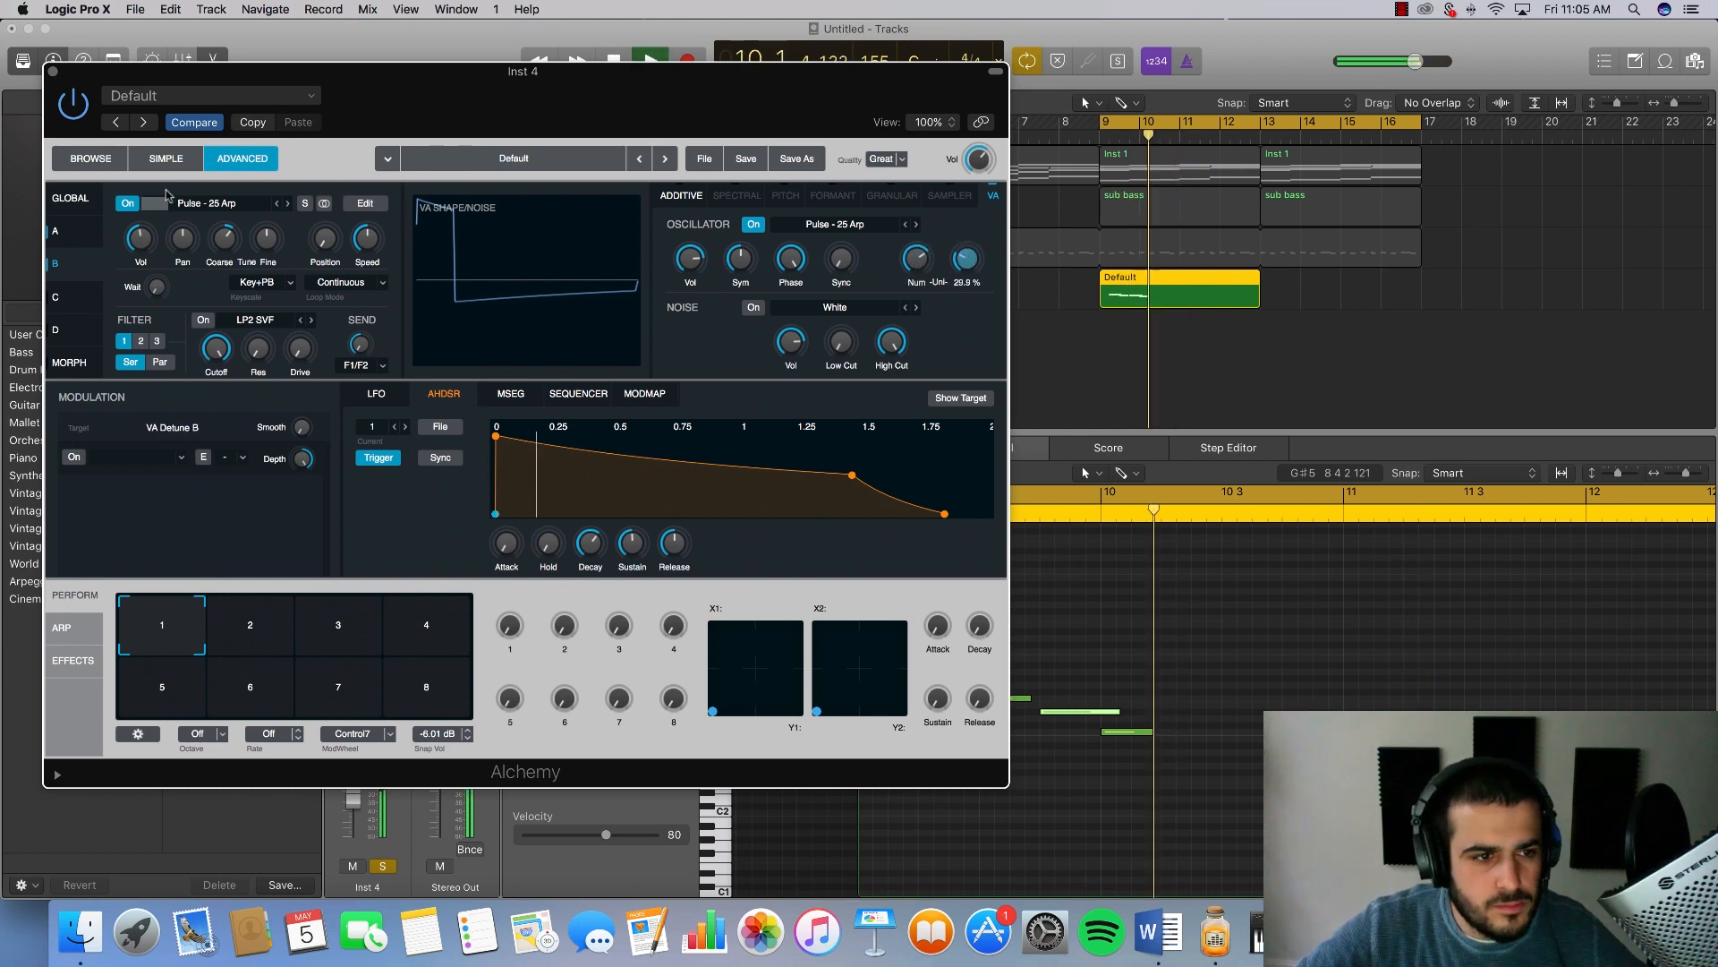
key(space)
click(225, 235)
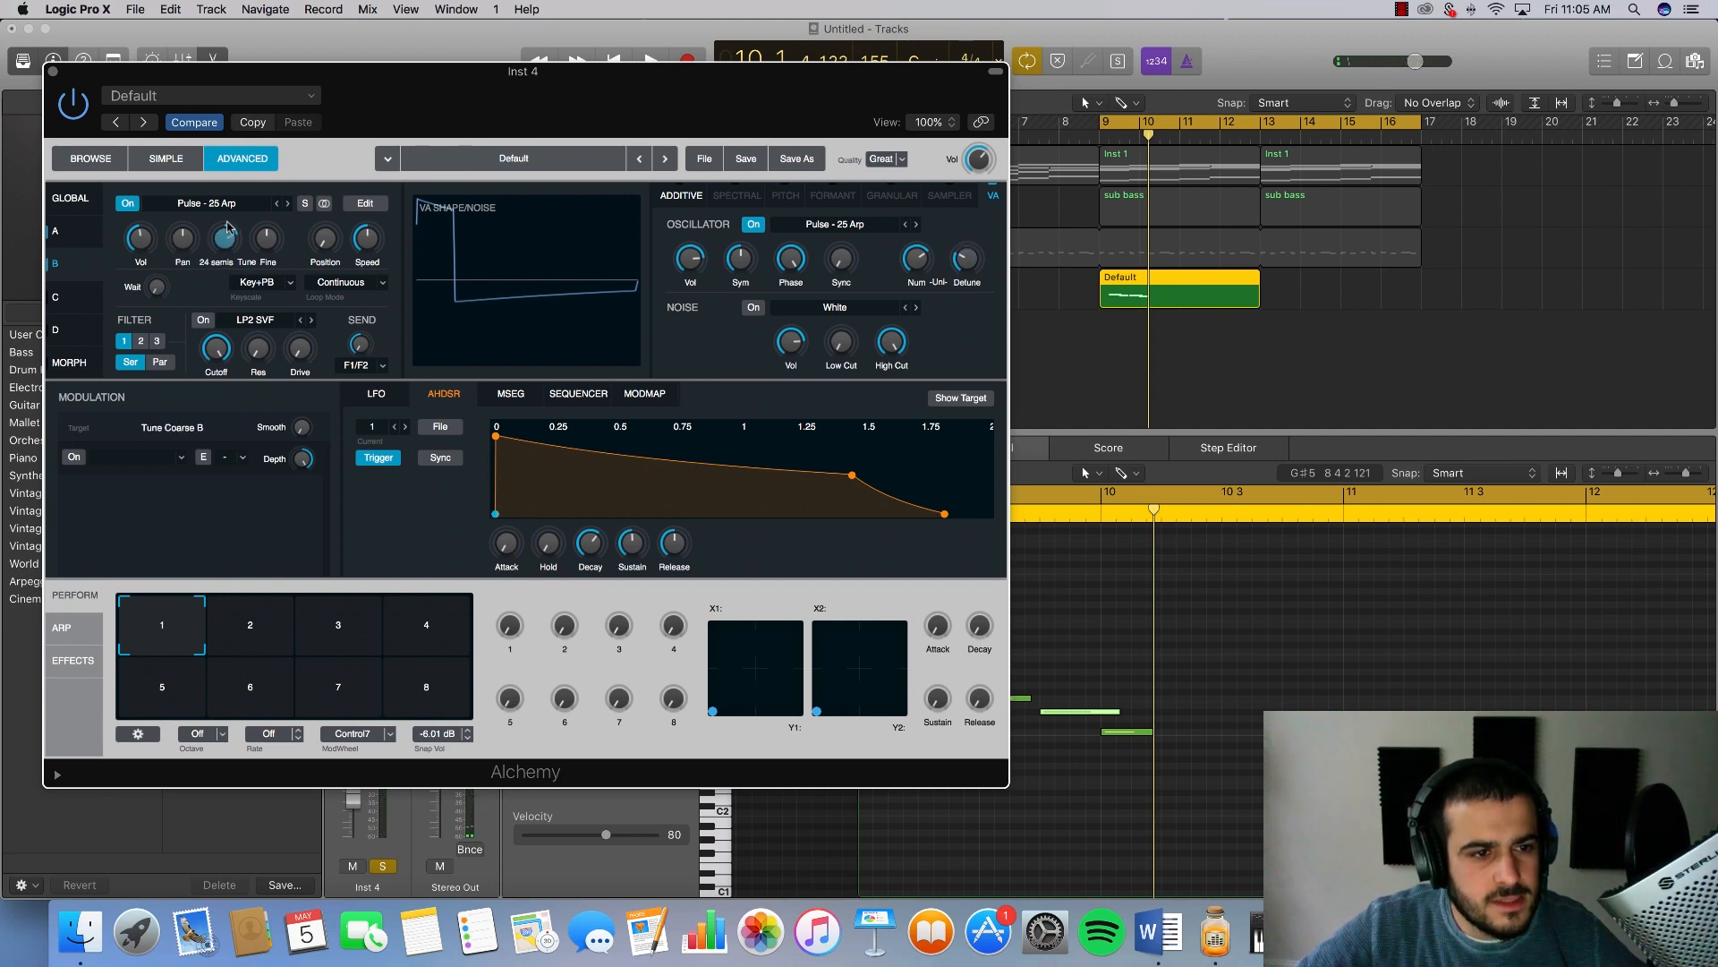
key(space)
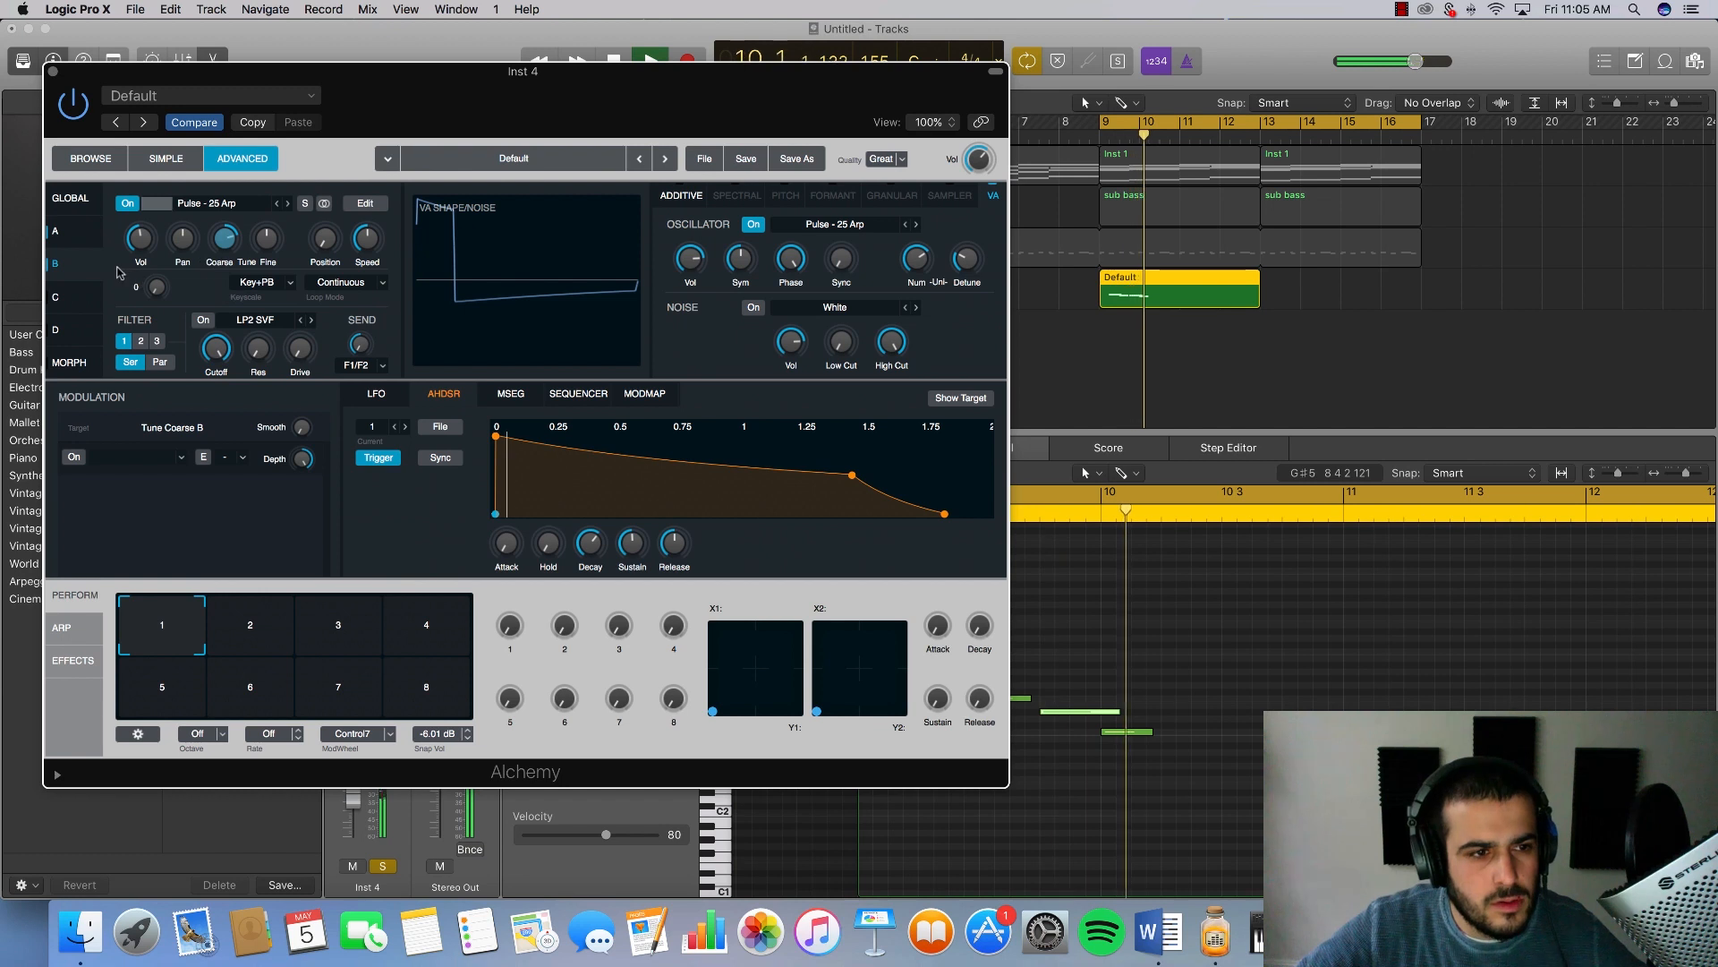
key(space)
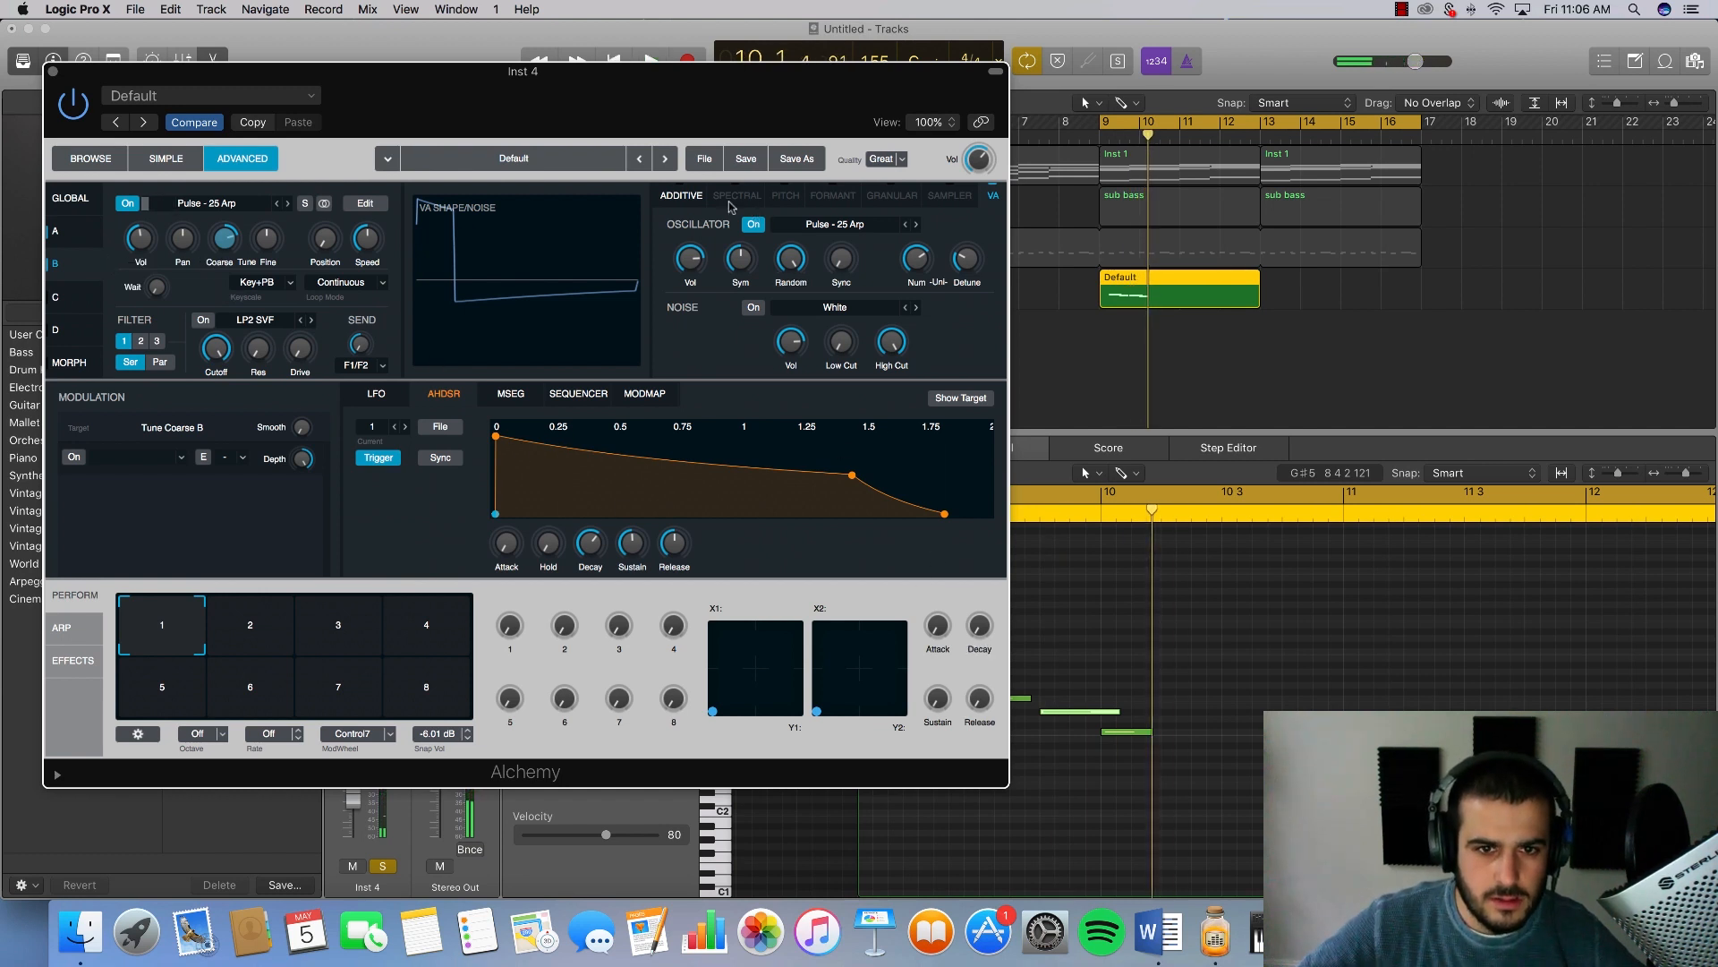
Step: In the global settings, set the voice mode to Legato and the glide to 15.1%, and play back the phrase
click(73, 203)
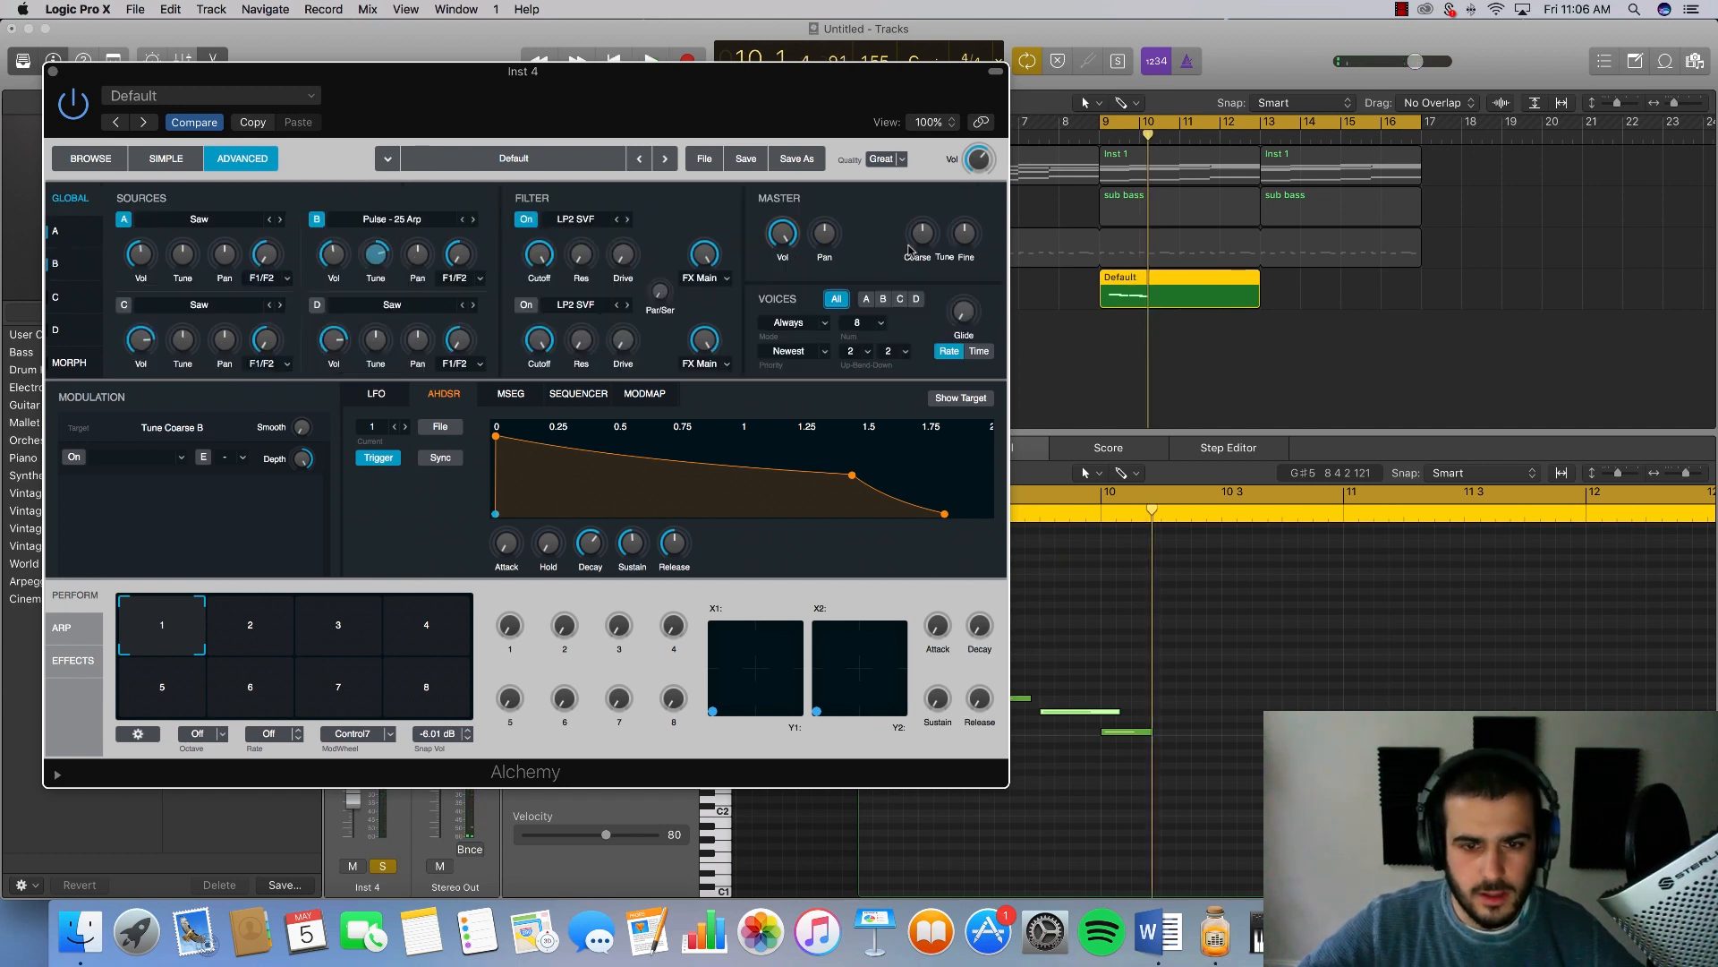
click(796, 326)
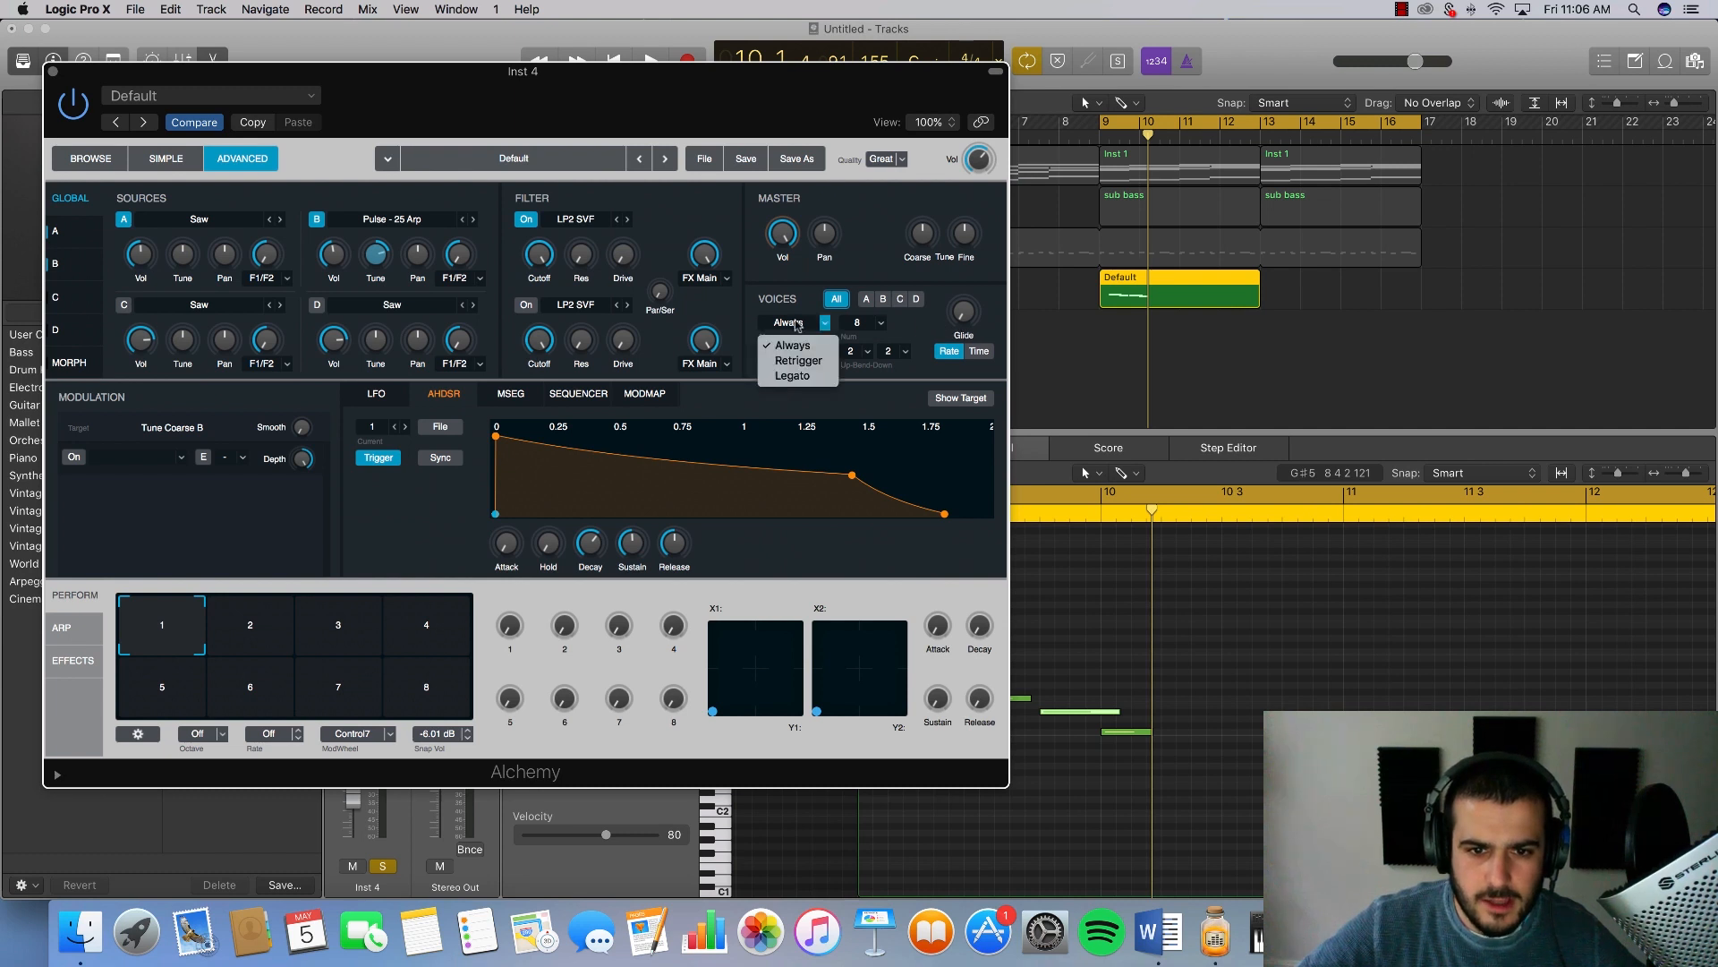
click(796, 378)
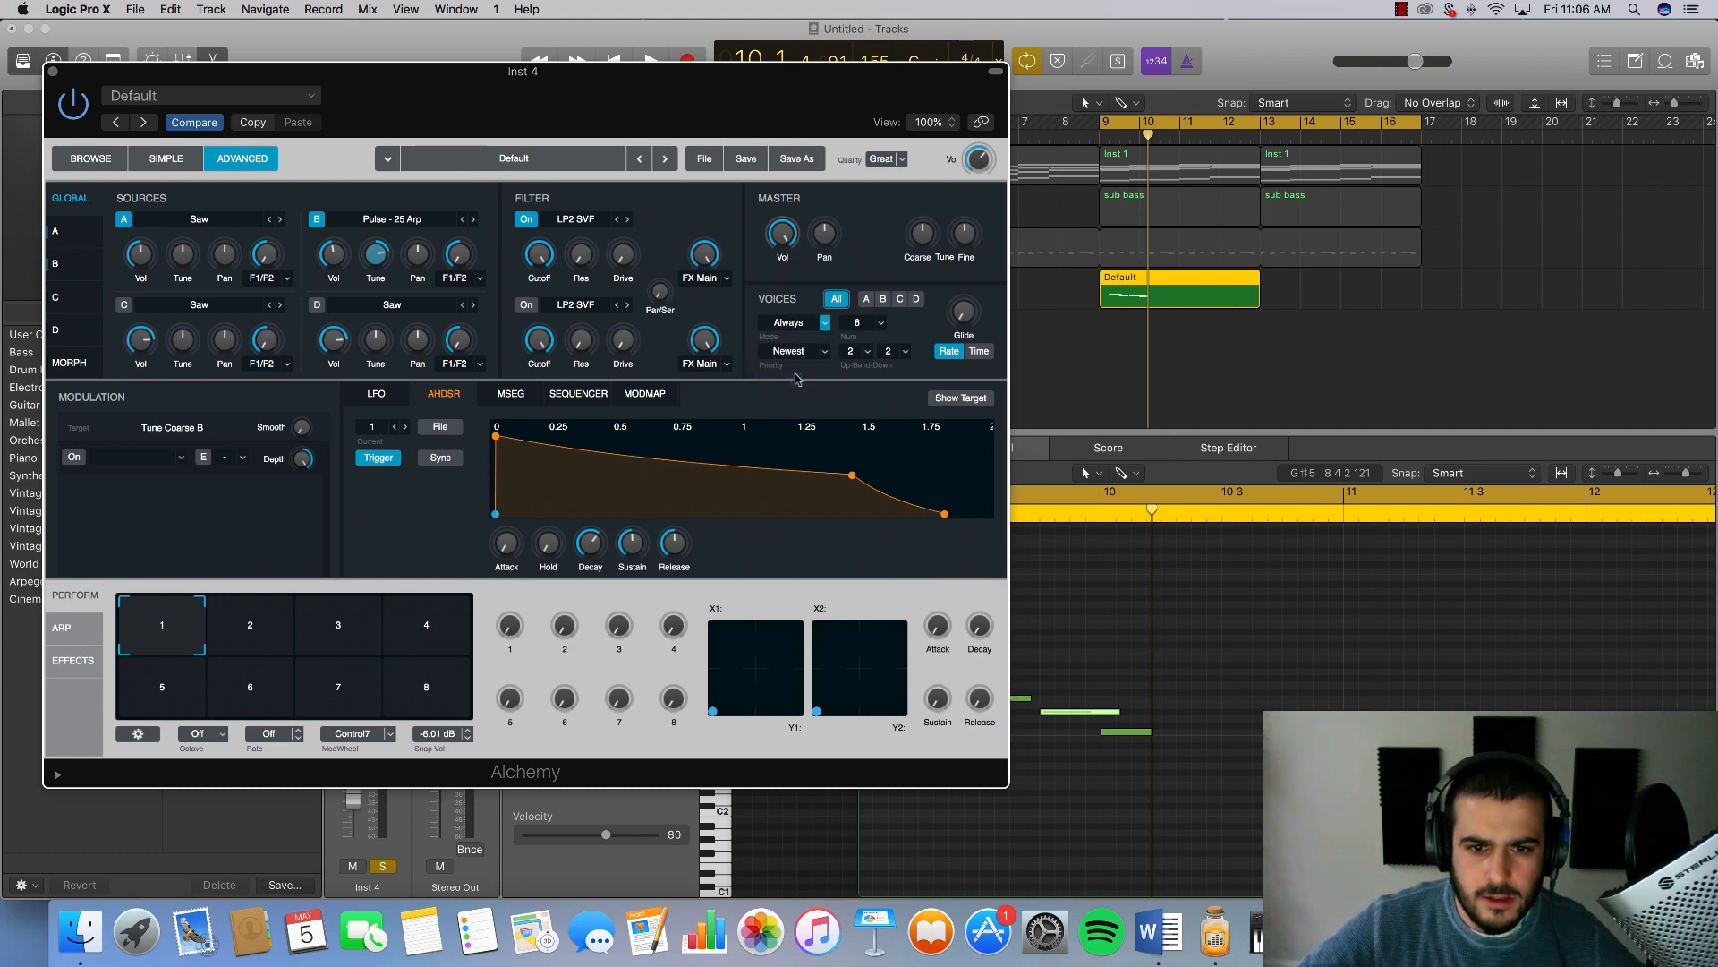
drag(966, 294, 965, 285)
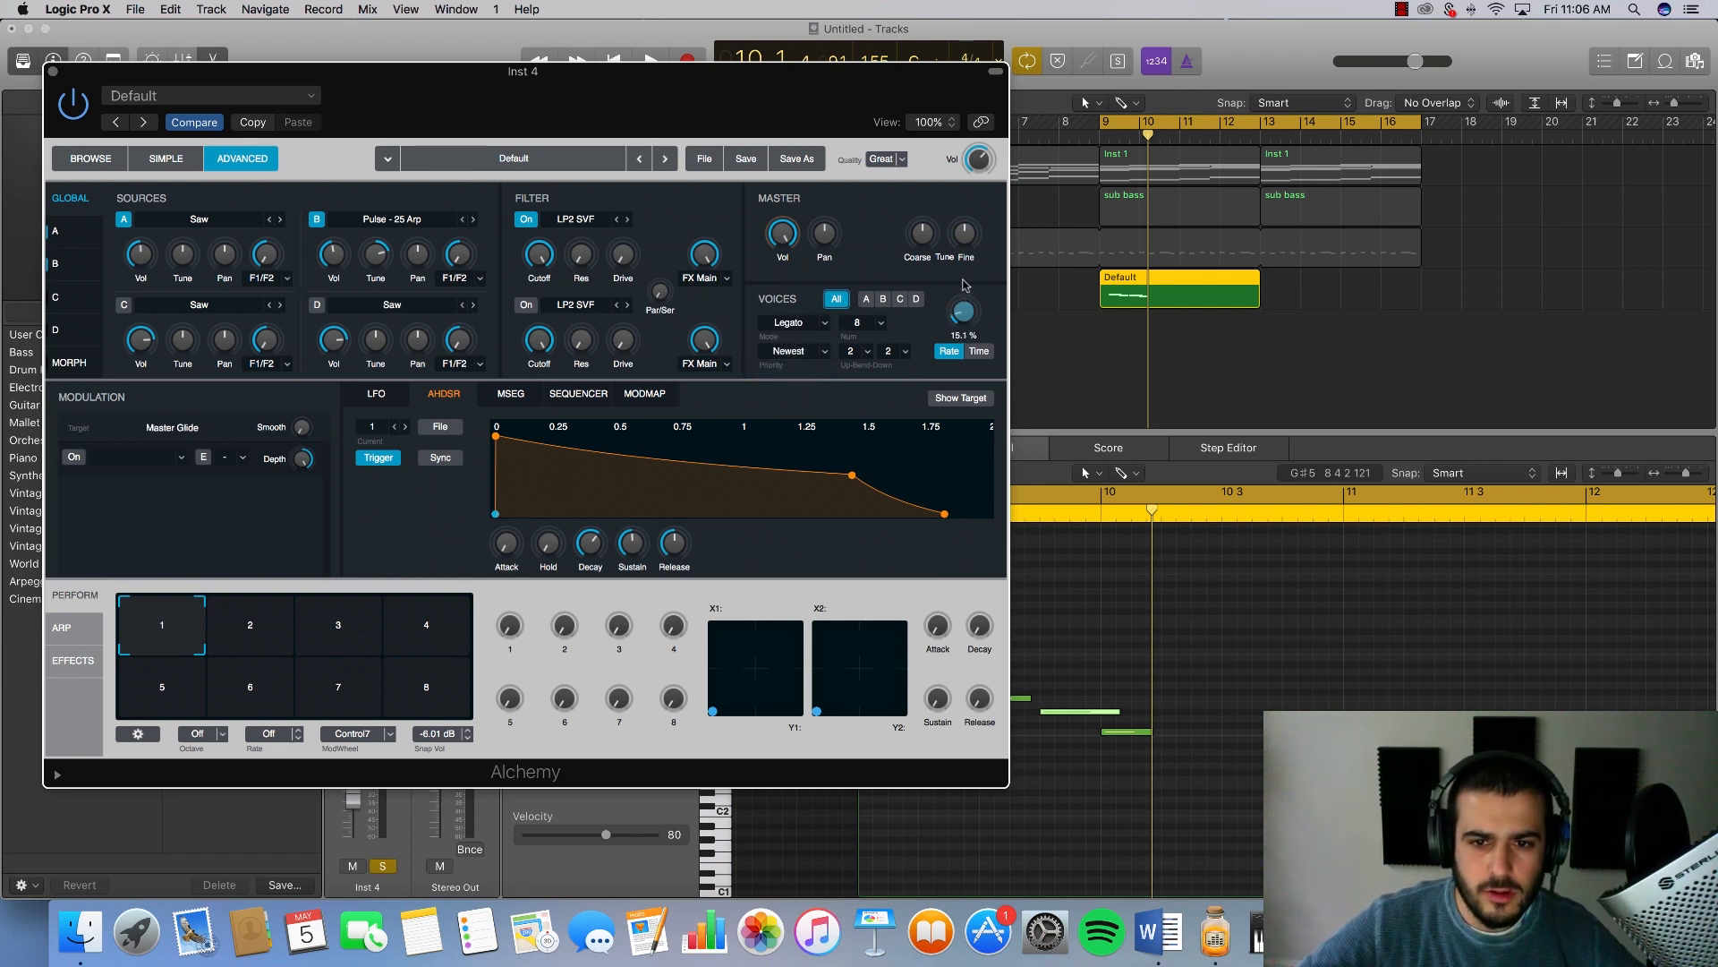
key(space)
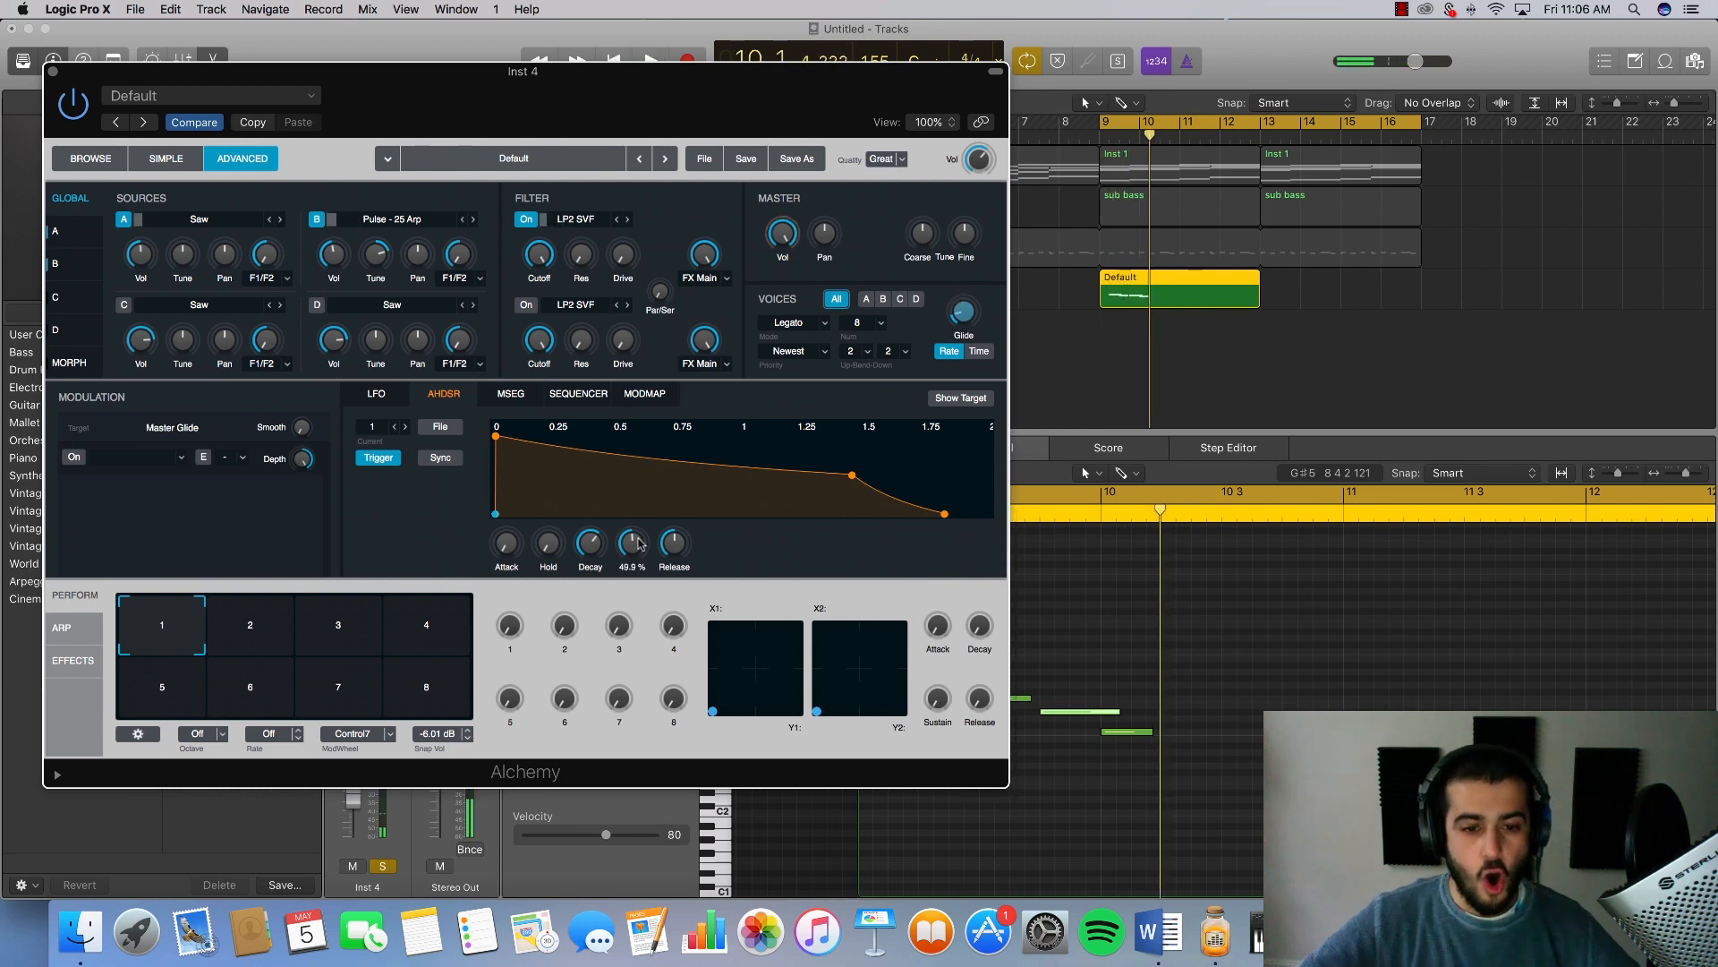
Step: Try the first AHDSR envelope's sustain at 0% and at 100%, playing back the phrase with each setting
drag(626, 586, 622, 608)
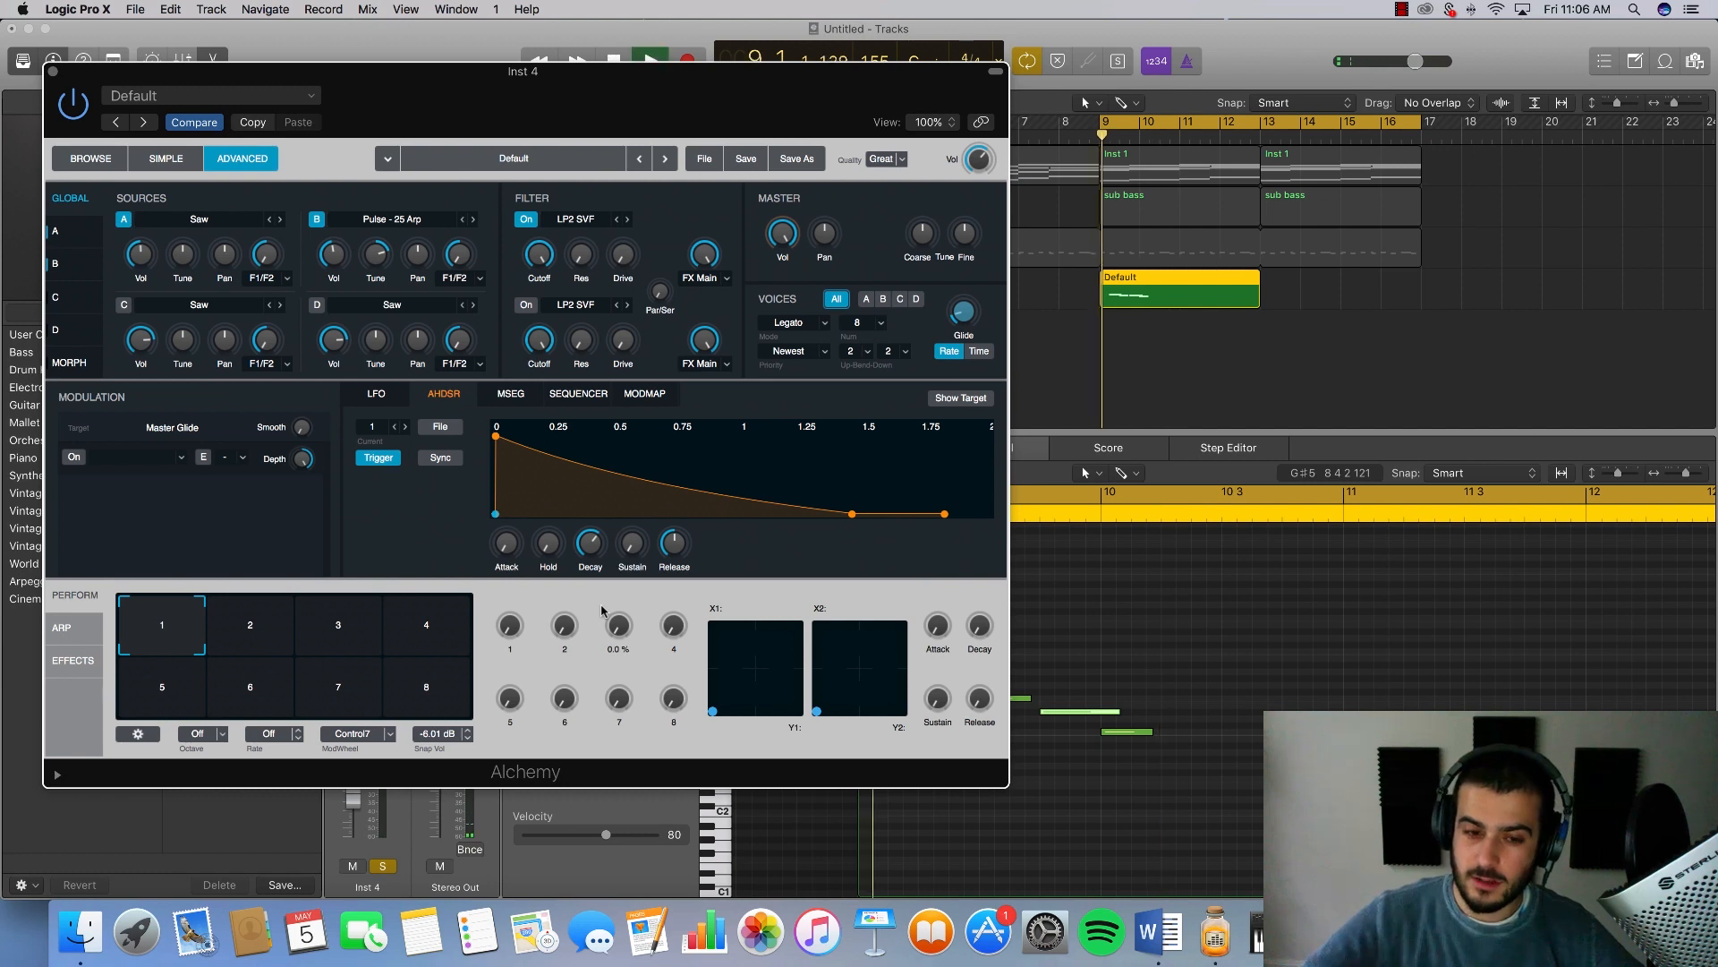
key(space)
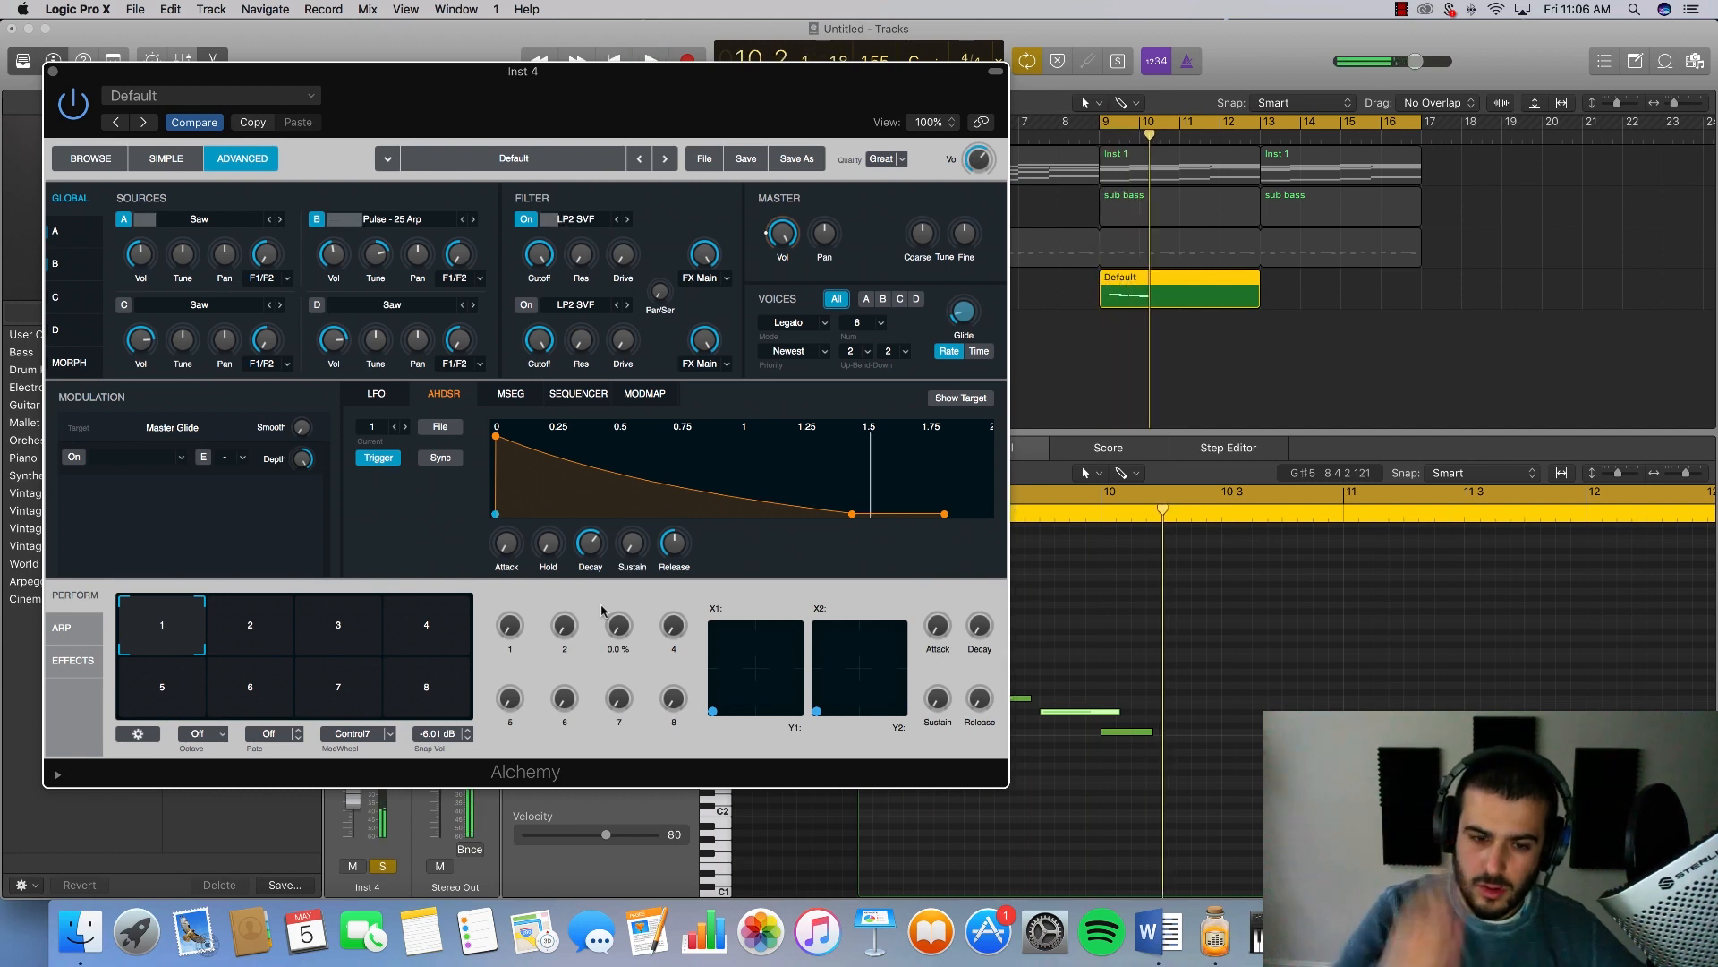
alt+click(632, 543)
key(space)
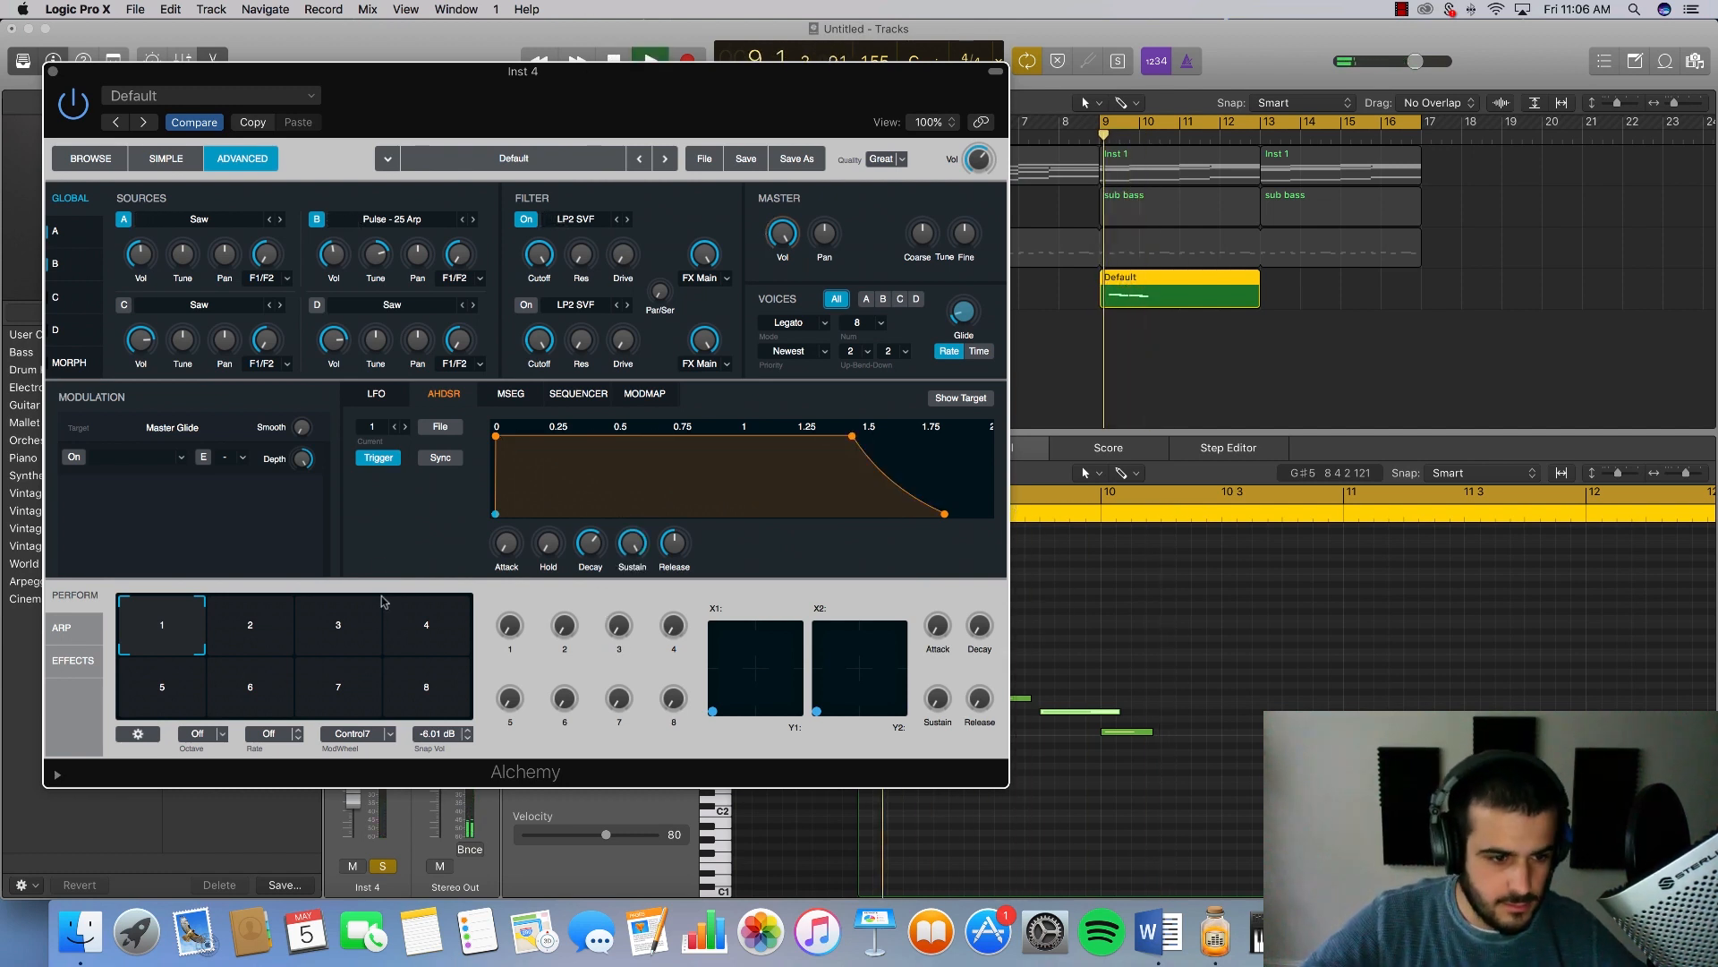
key(space)
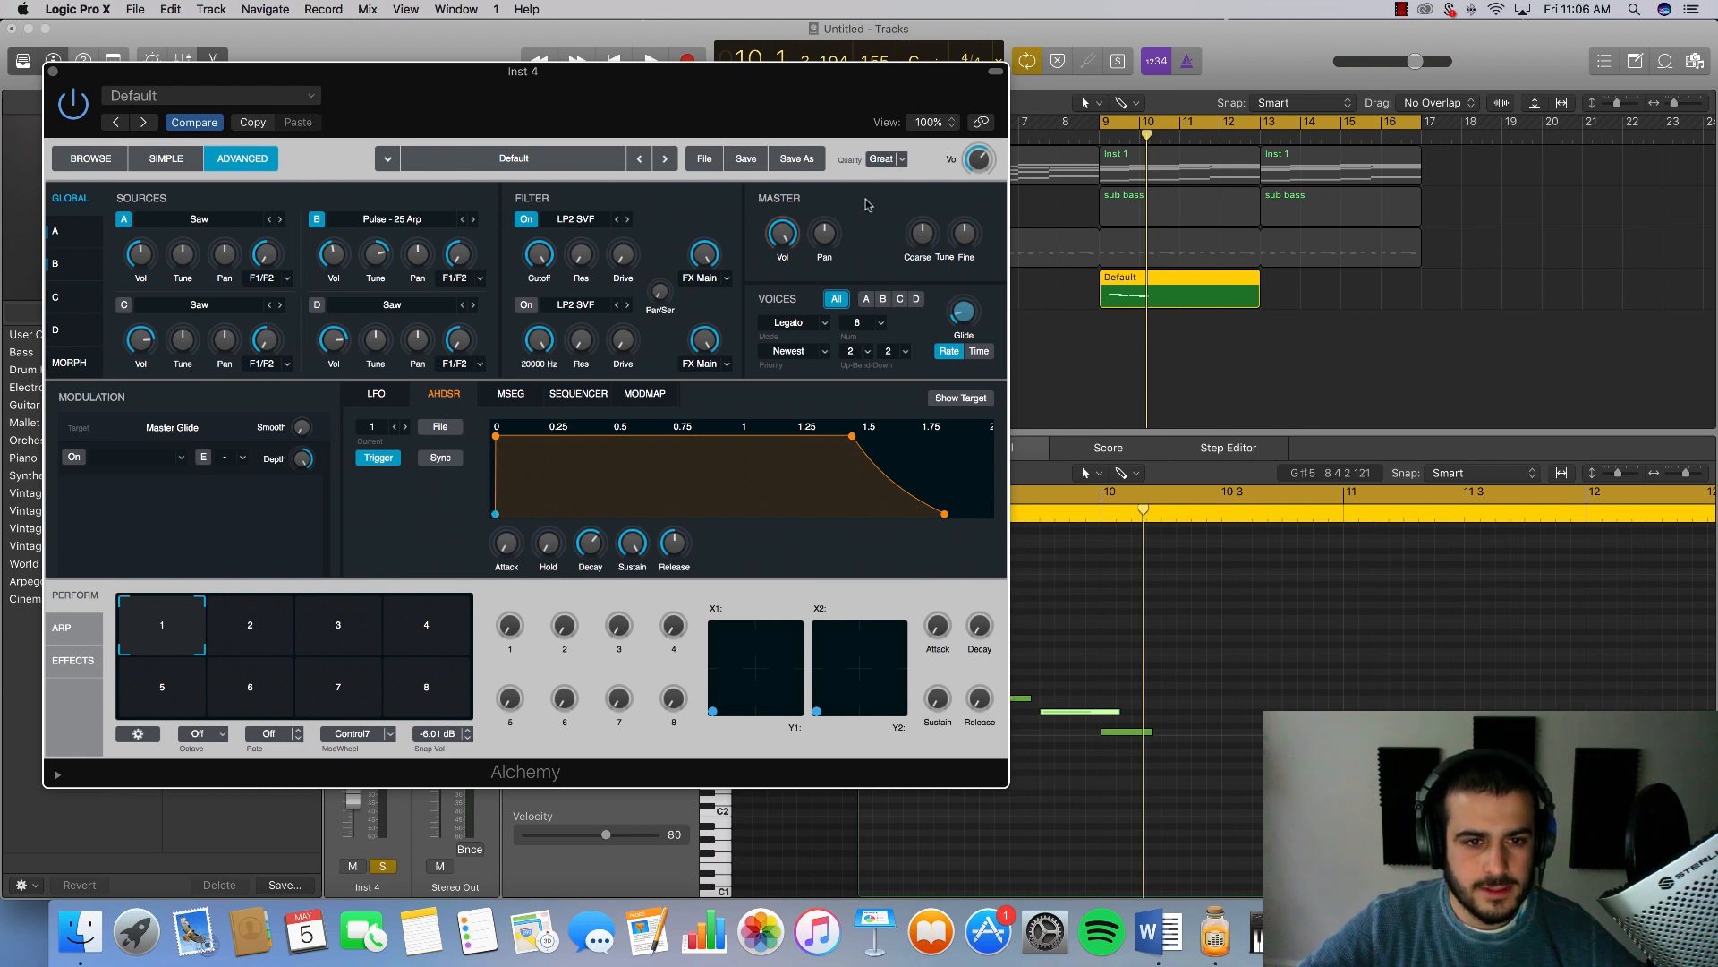
key(space)
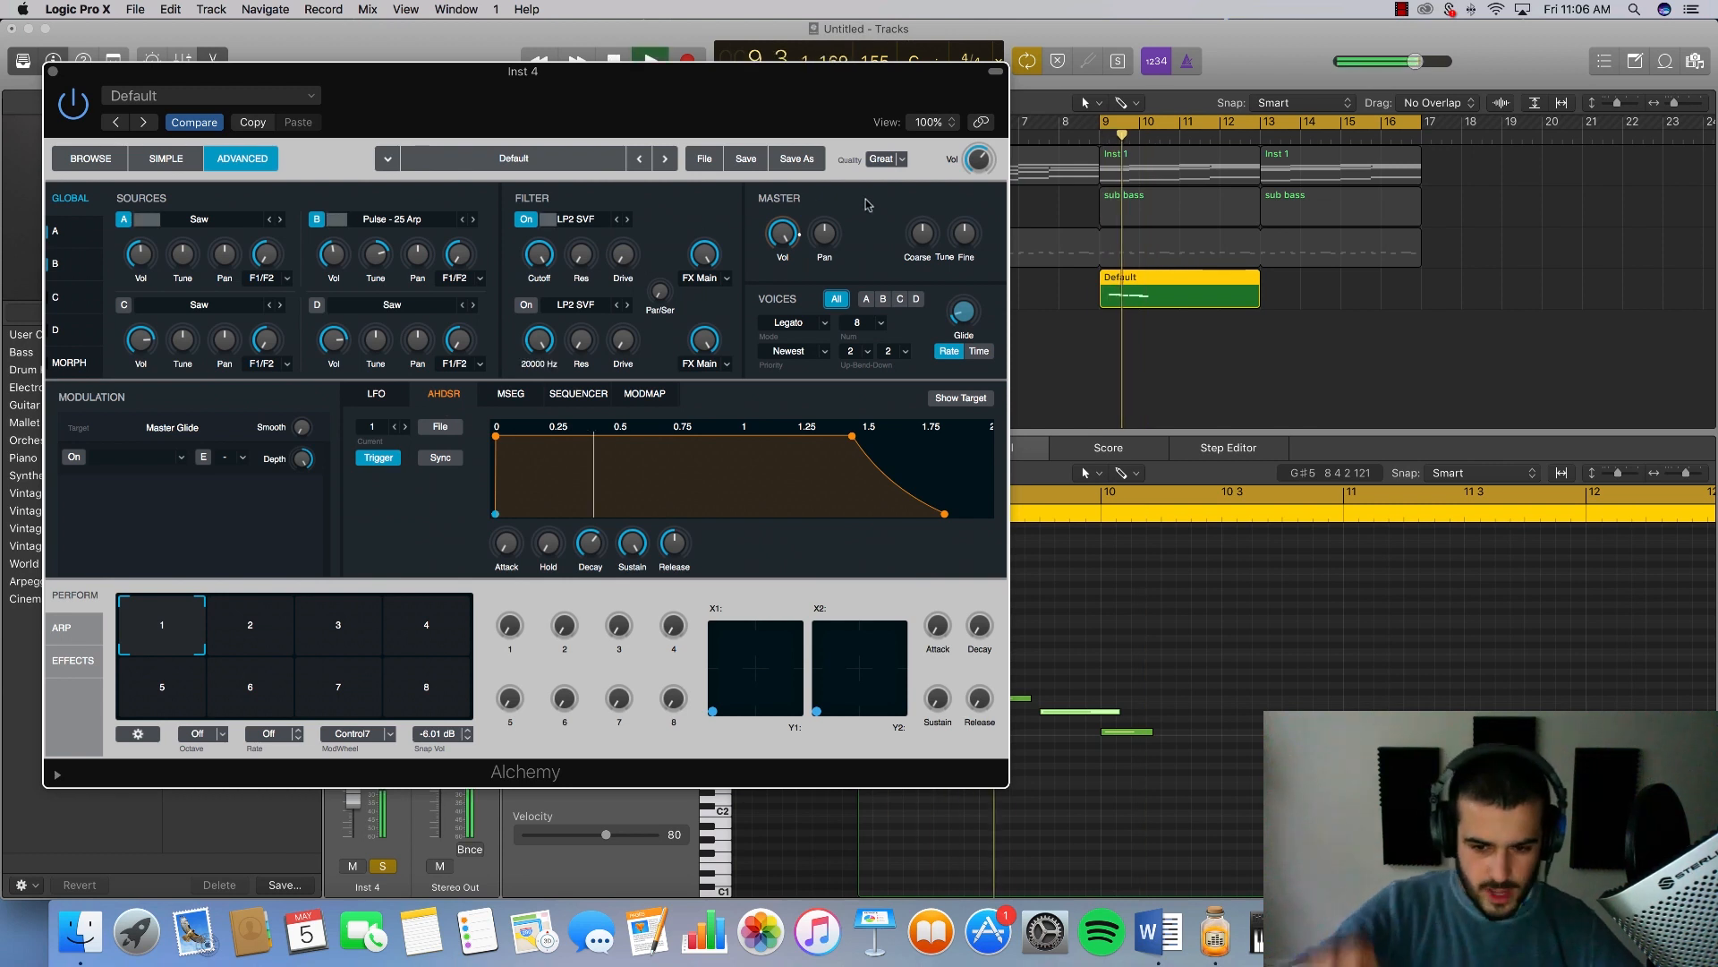
key(space)
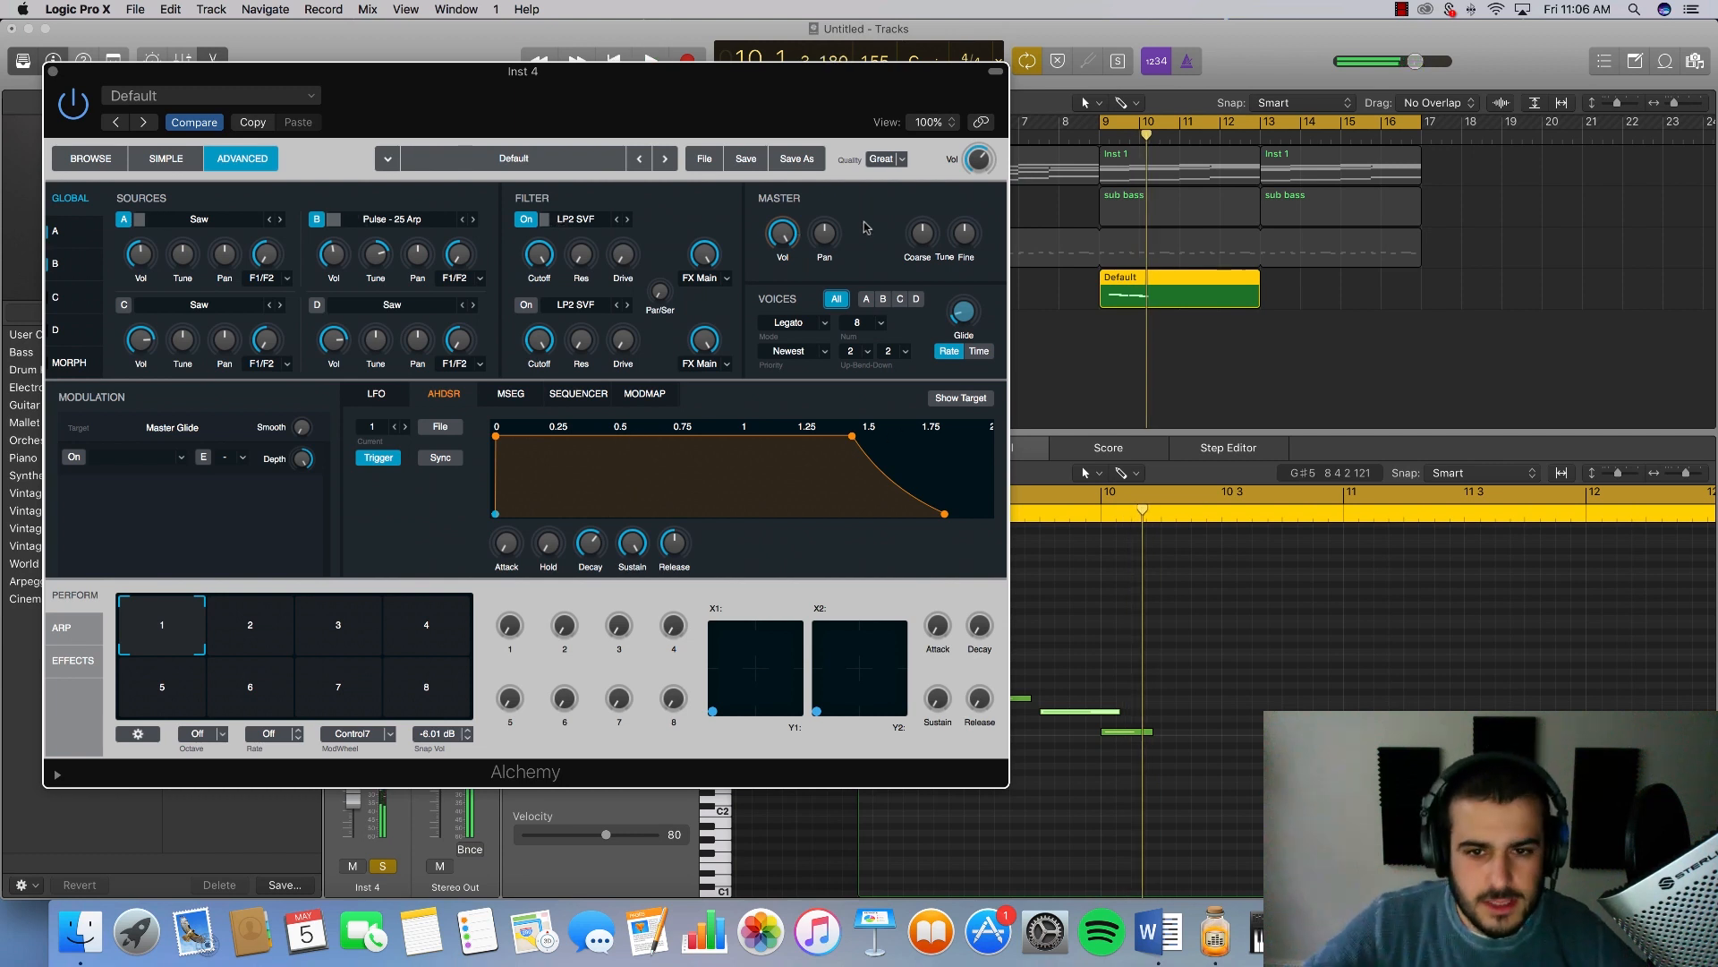
Step: Add a new AHDSR envelope as modulation on the master coarse tuning
click(921, 235)
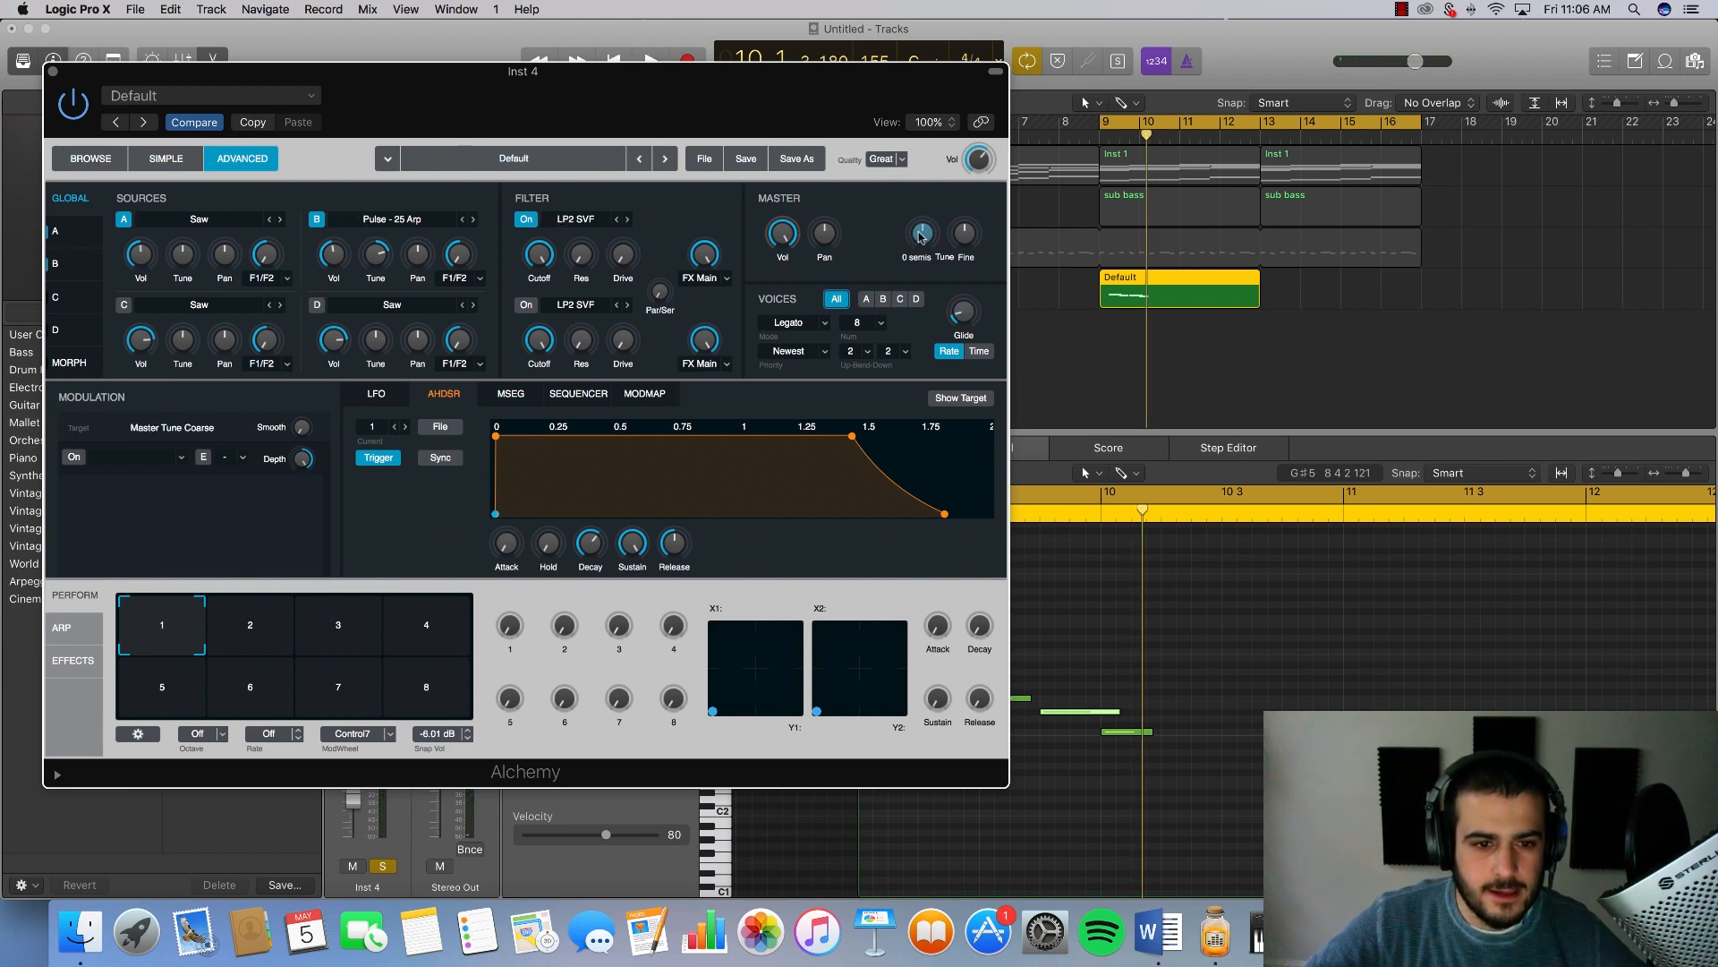
right_click(922, 234)
mouse_move(993, 247)
mouse_move(1167, 265)
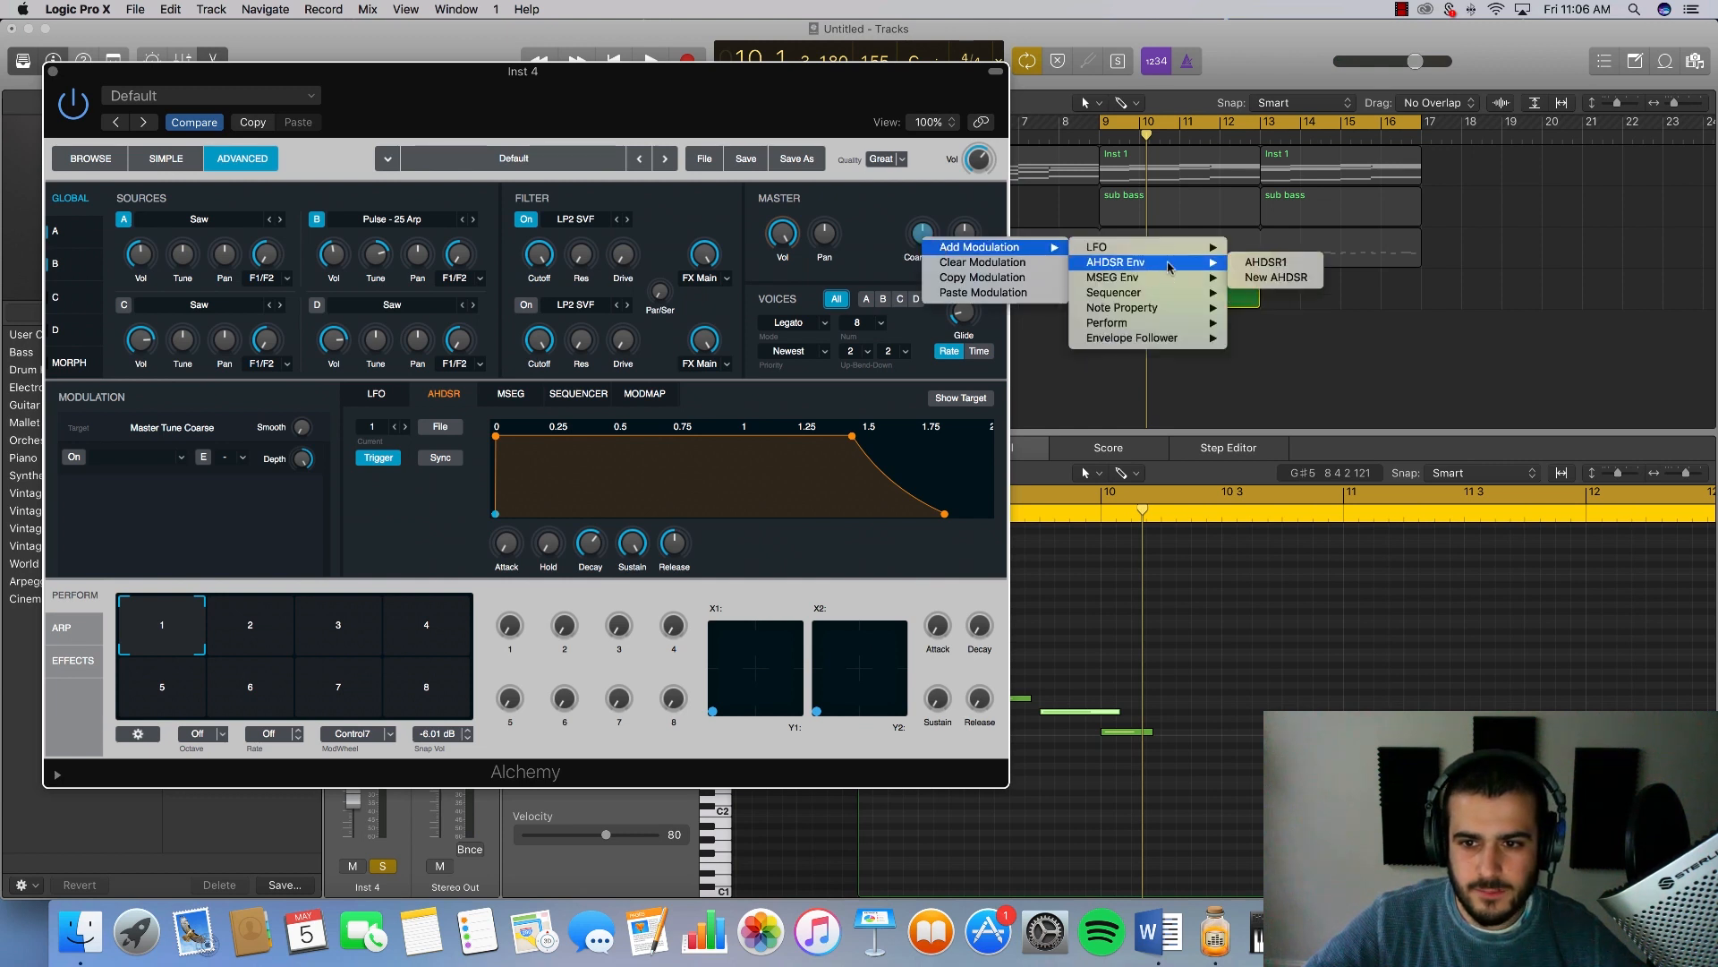
click(1276, 277)
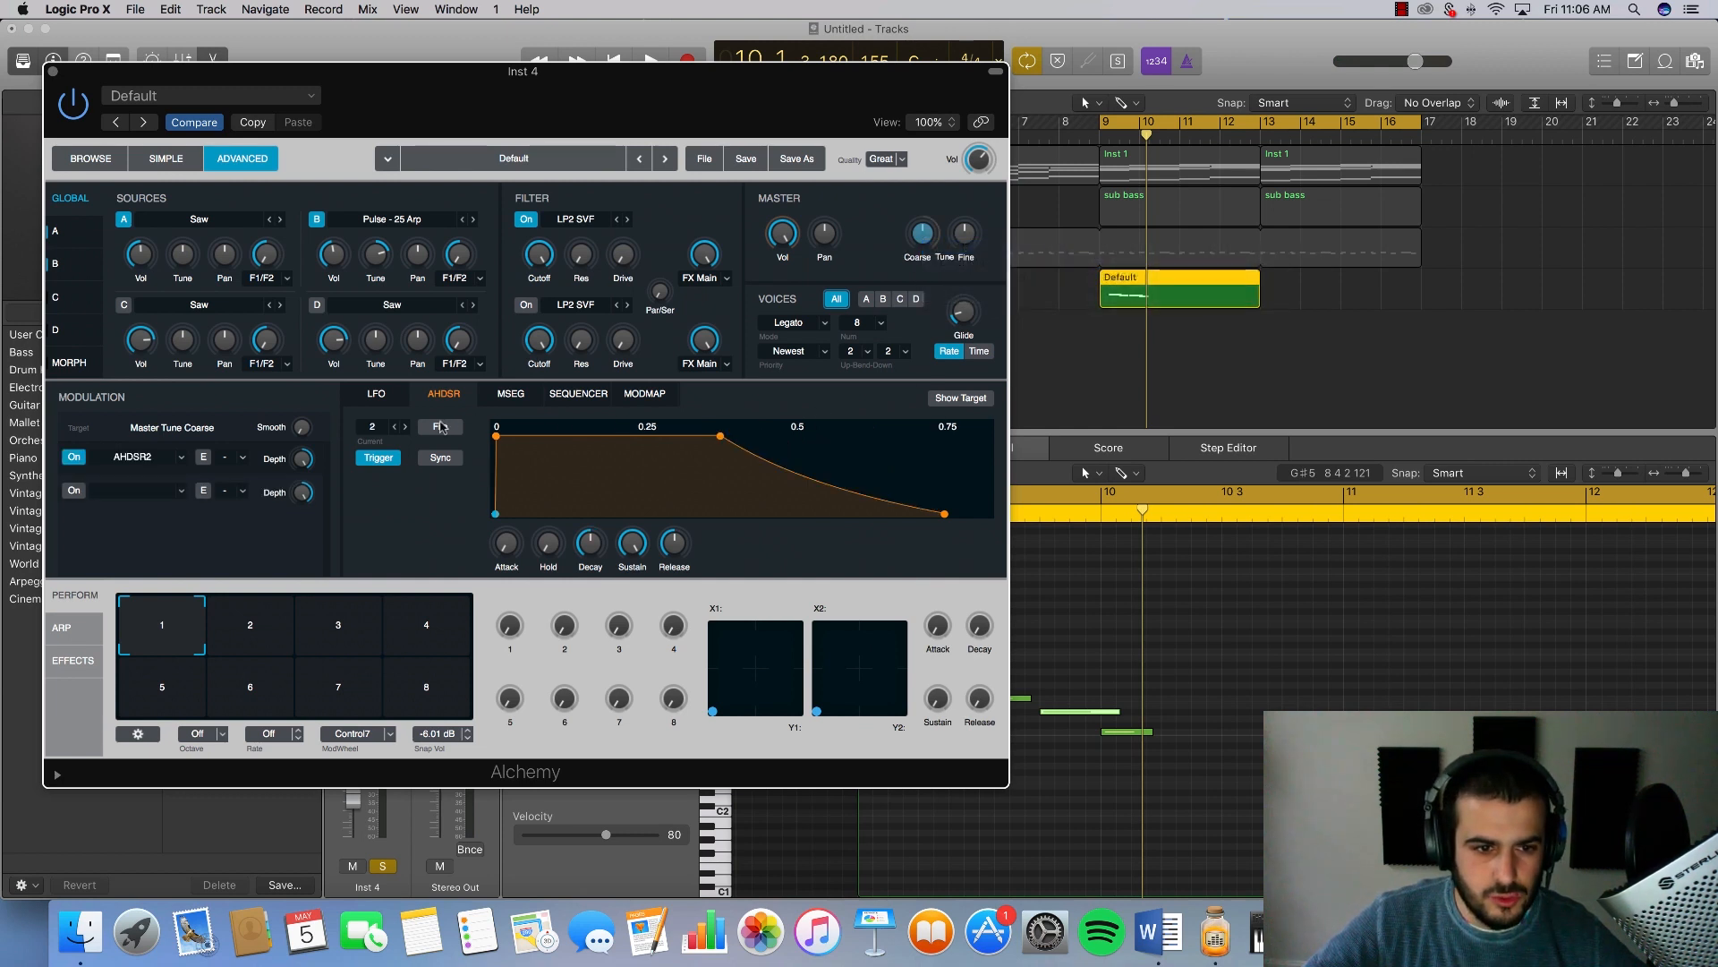
Step: Set the second AHDSR envelope's sustain to 0%, shorten its decay and release, and reduce the modulation depth to 6.4 semitones
drag(632, 542, 660, 583)
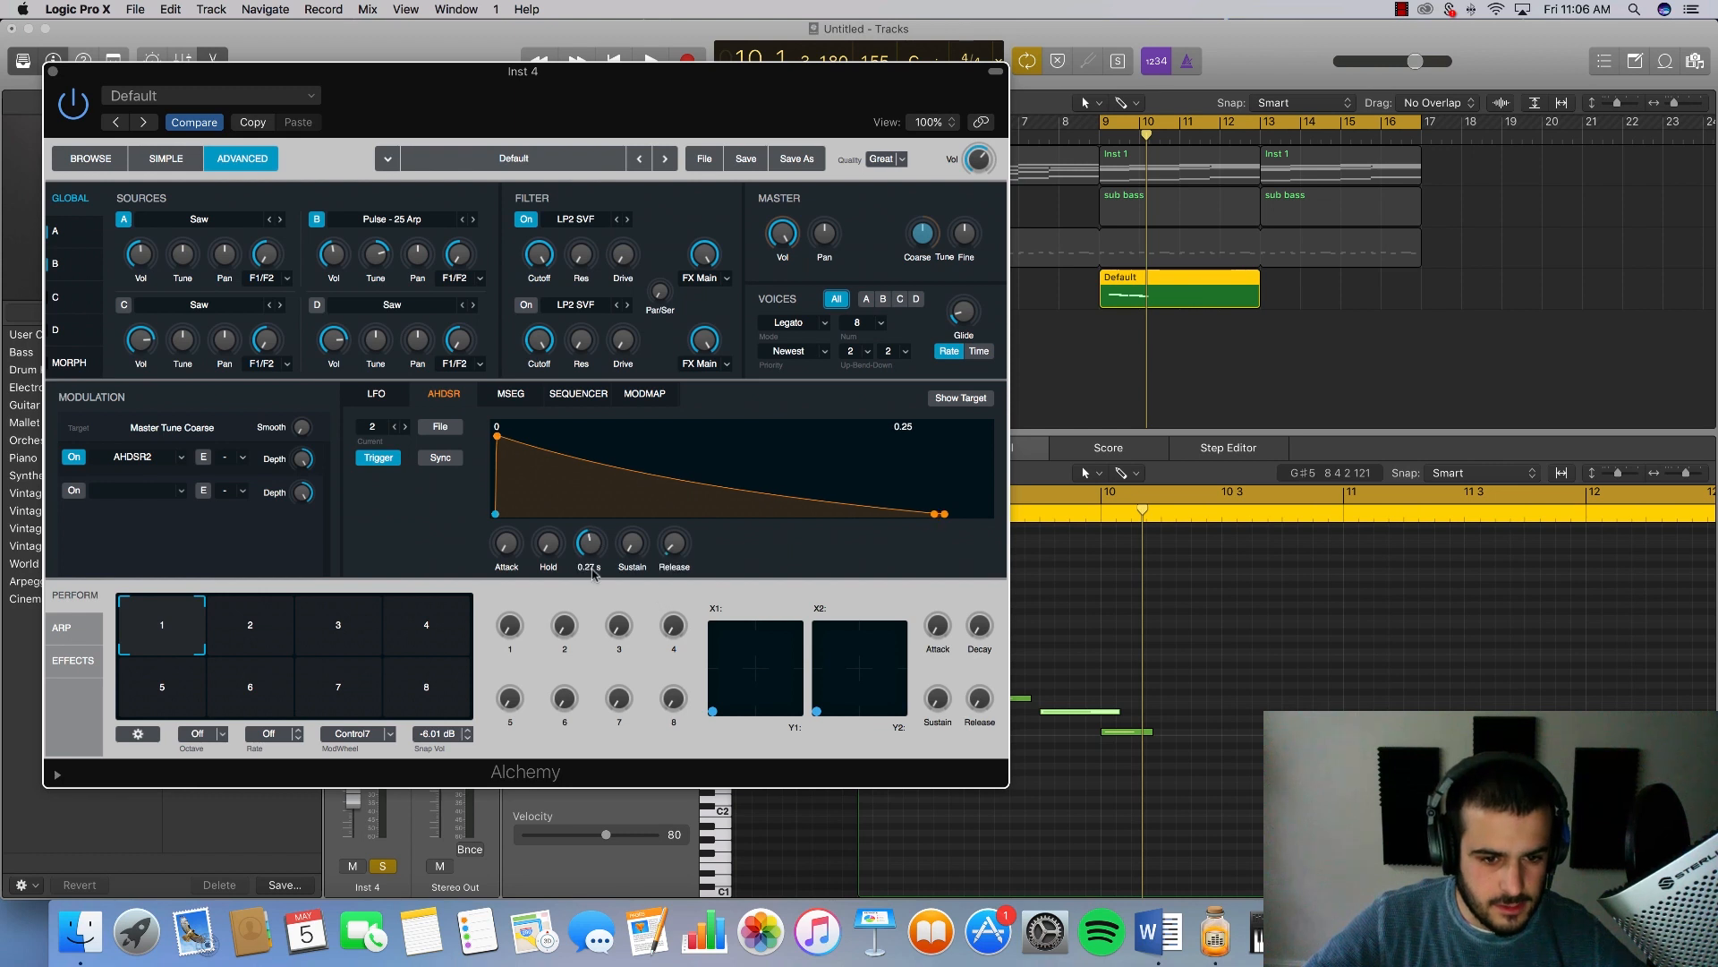
drag(593, 574, 591, 579)
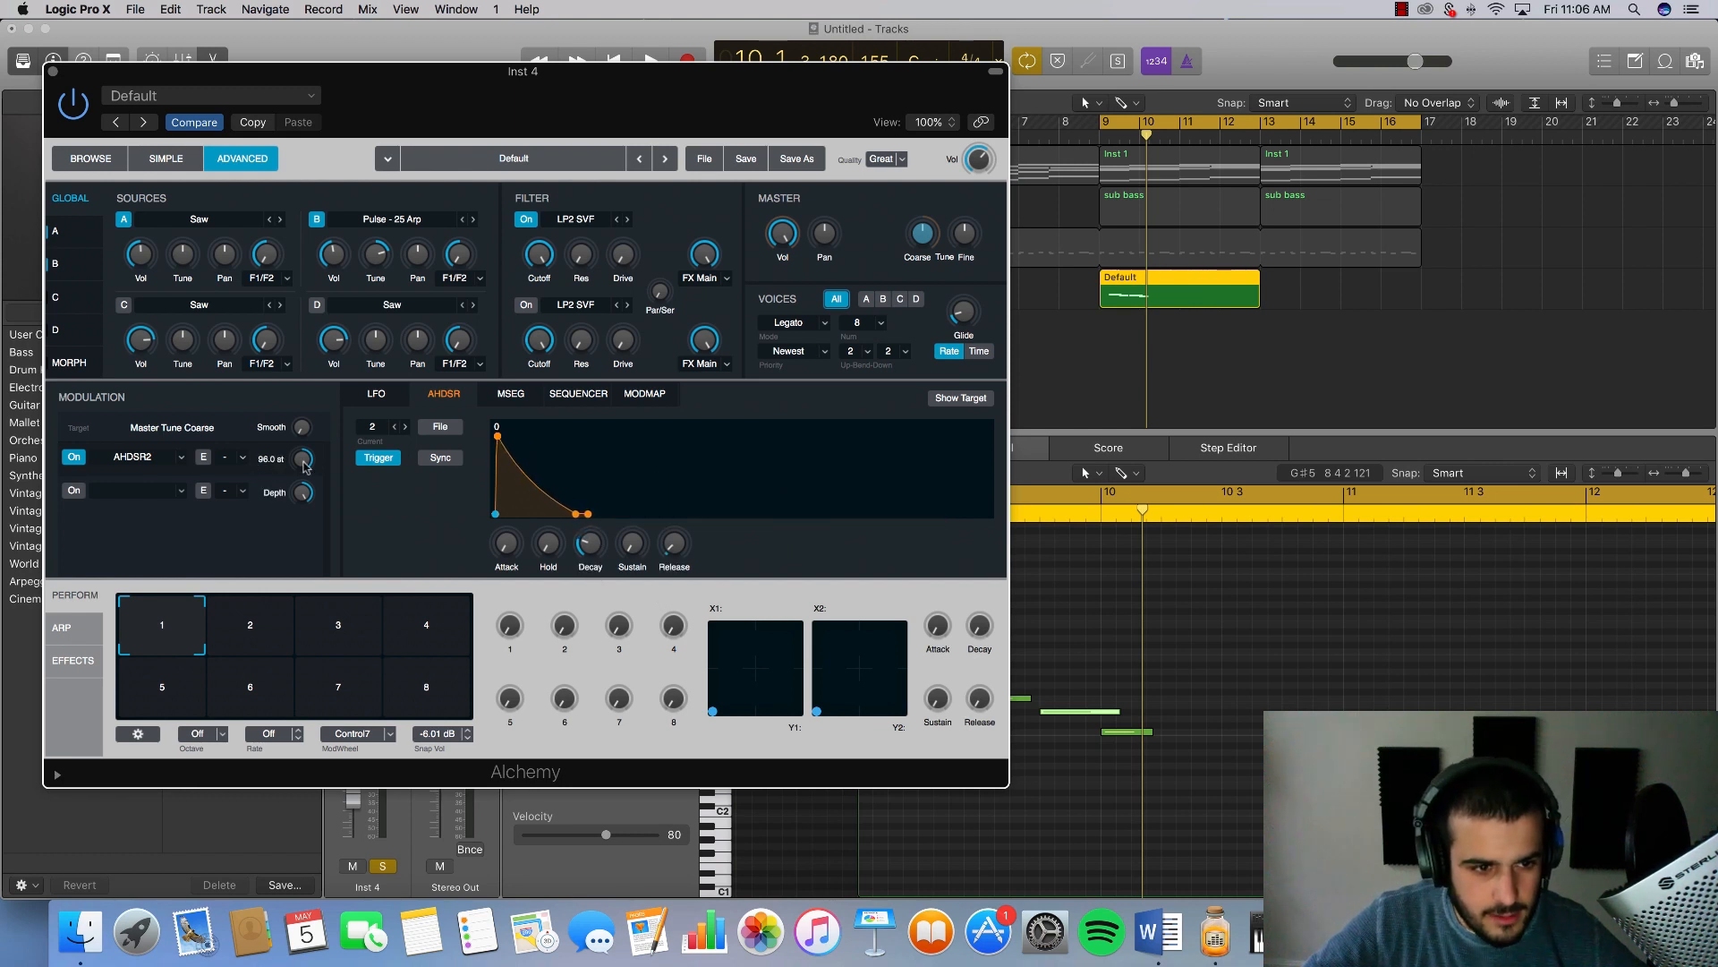
drag(290, 526, 288, 528)
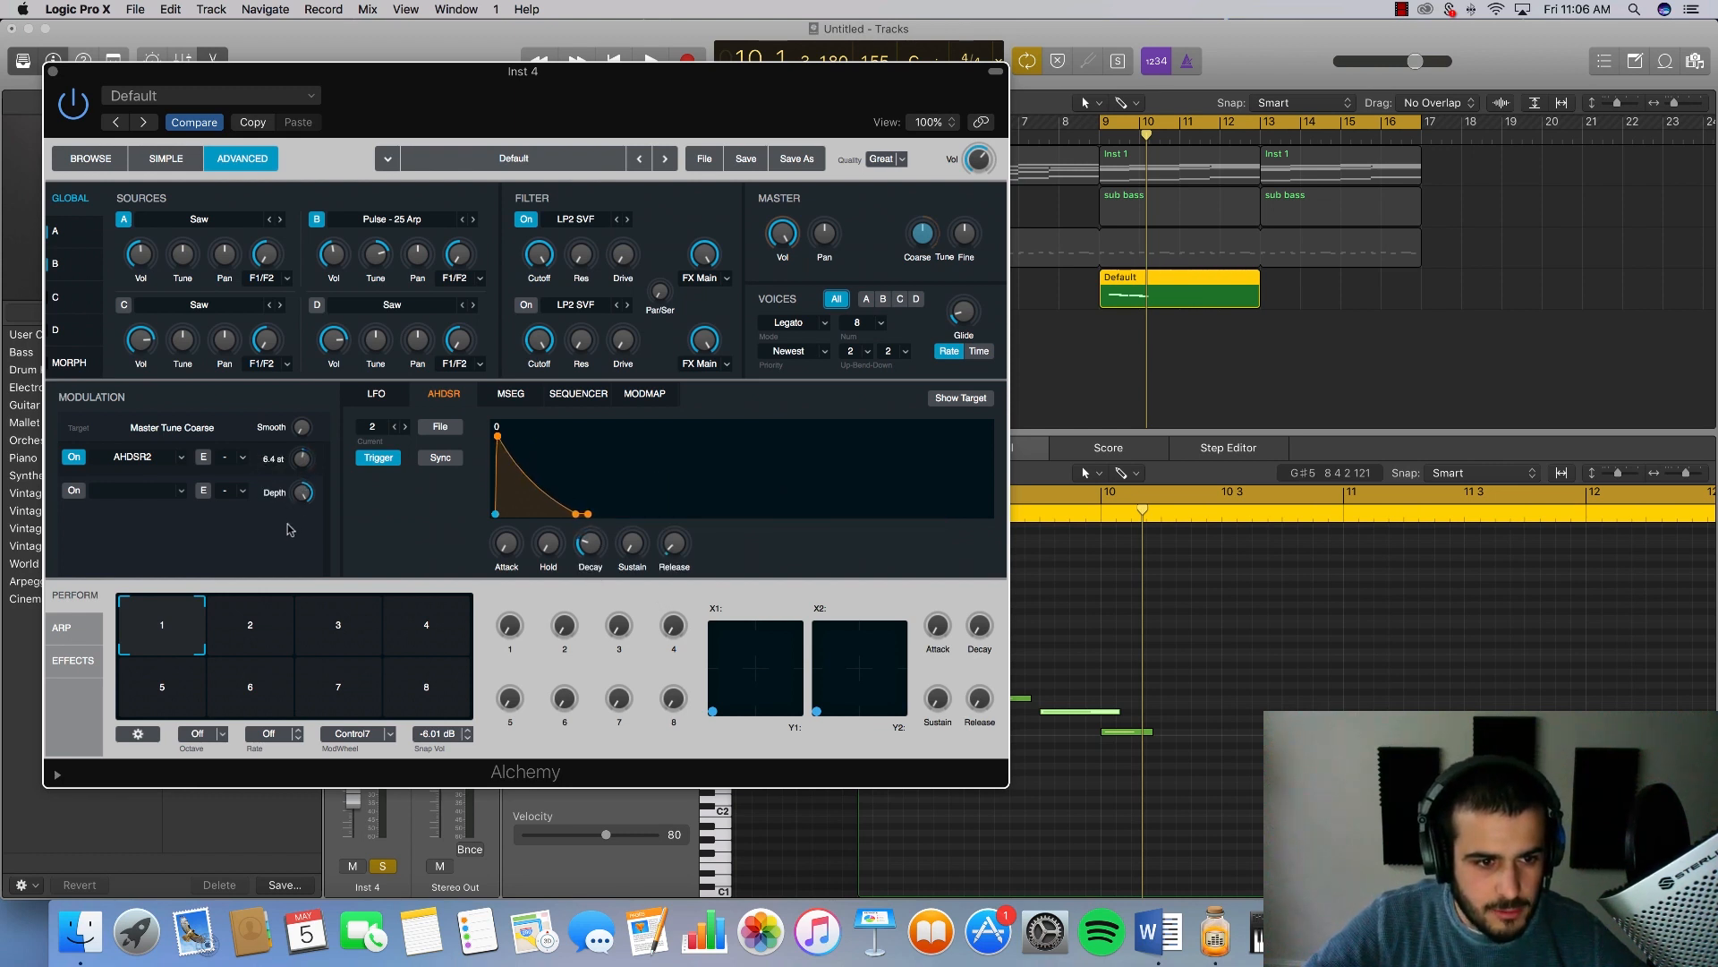
Step: Change the pitch modulation depth to -4.9 semitones and lengthen the second AHDSR envelope's decay during playback
key(space)
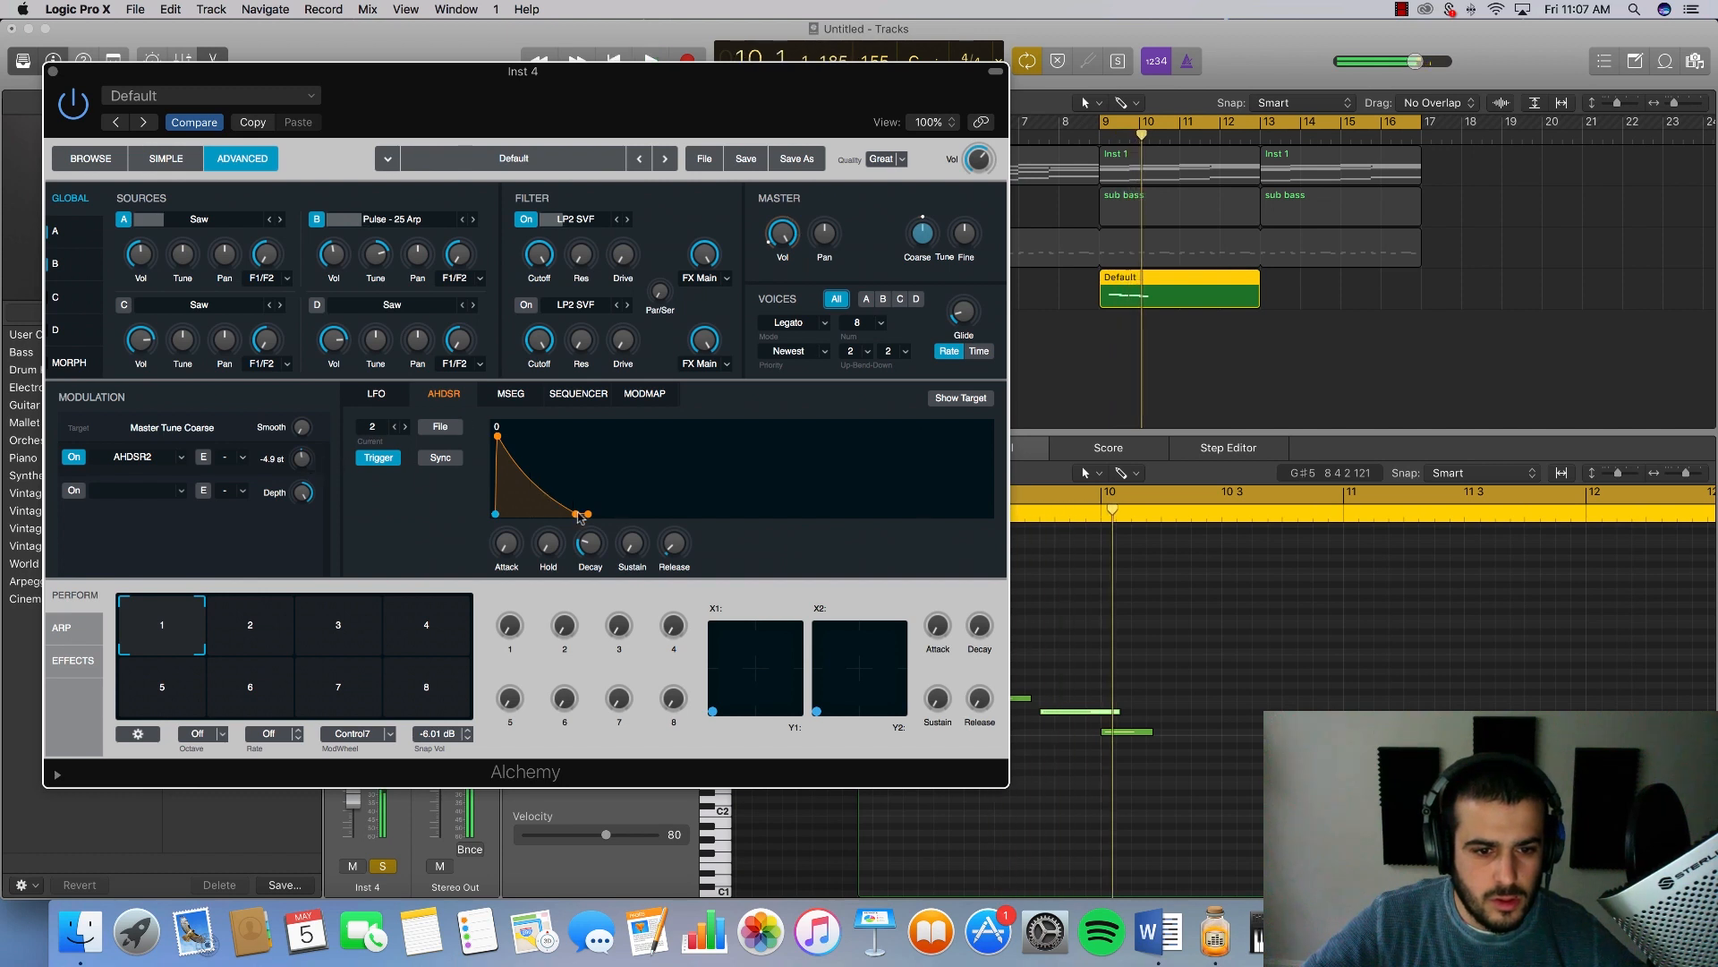
scroll(592, 544, up, 5)
key(space)
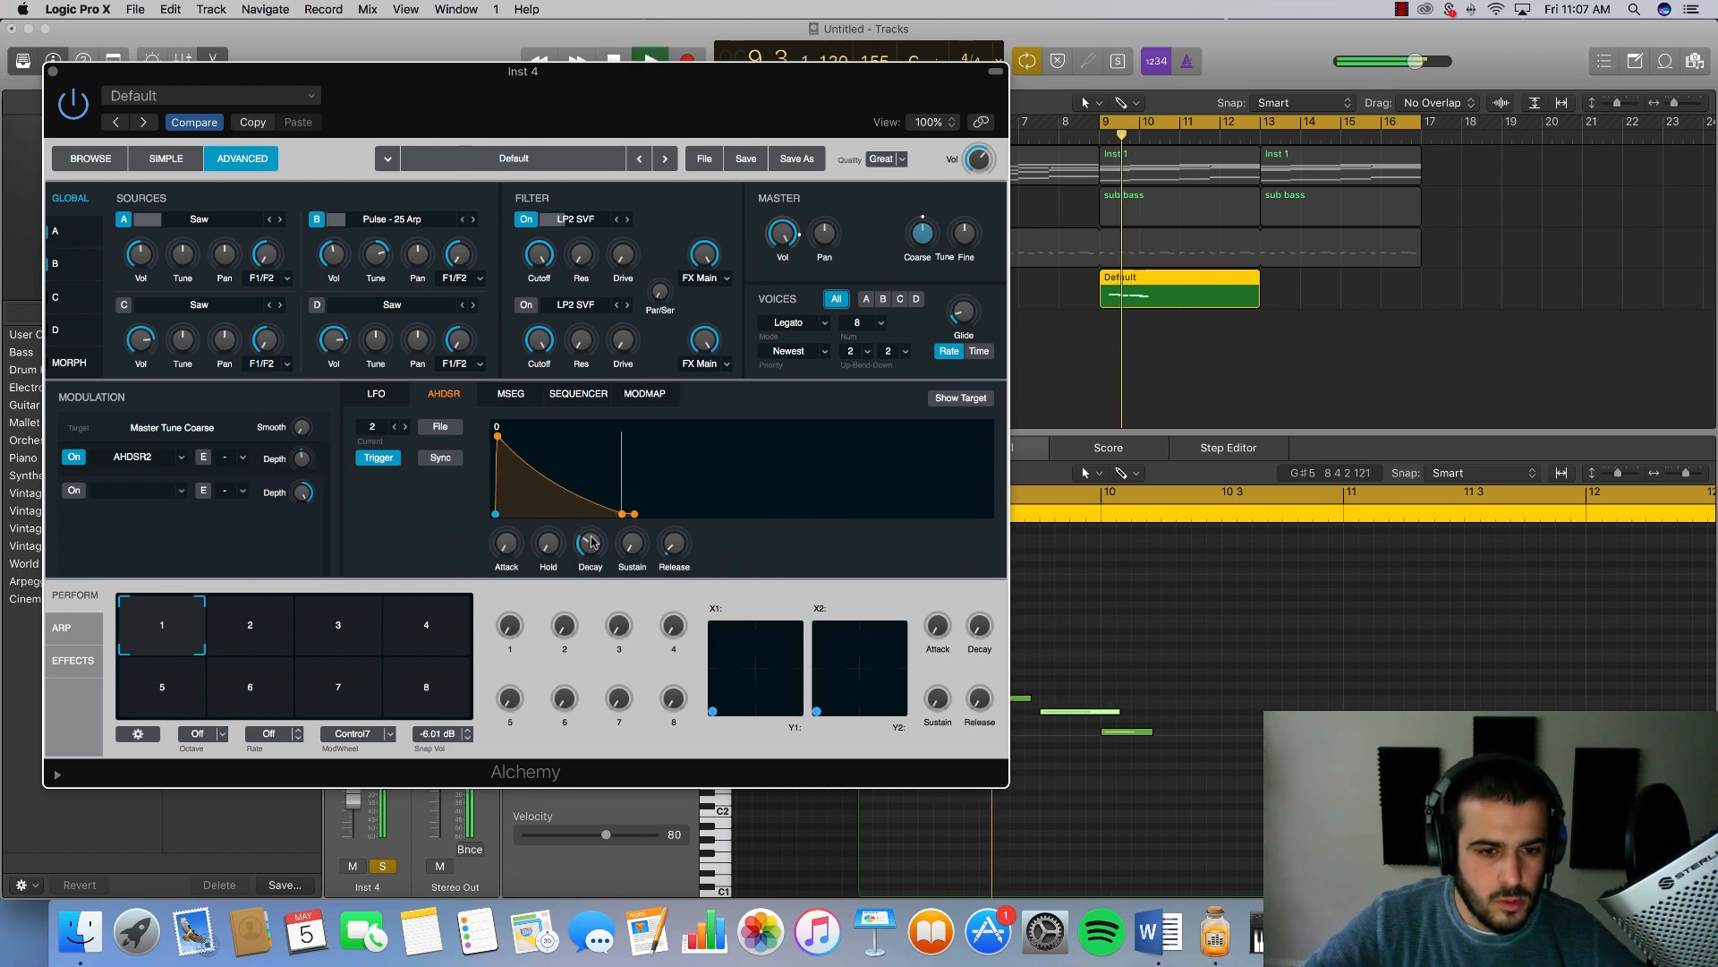
scroll(592, 543, up, 5)
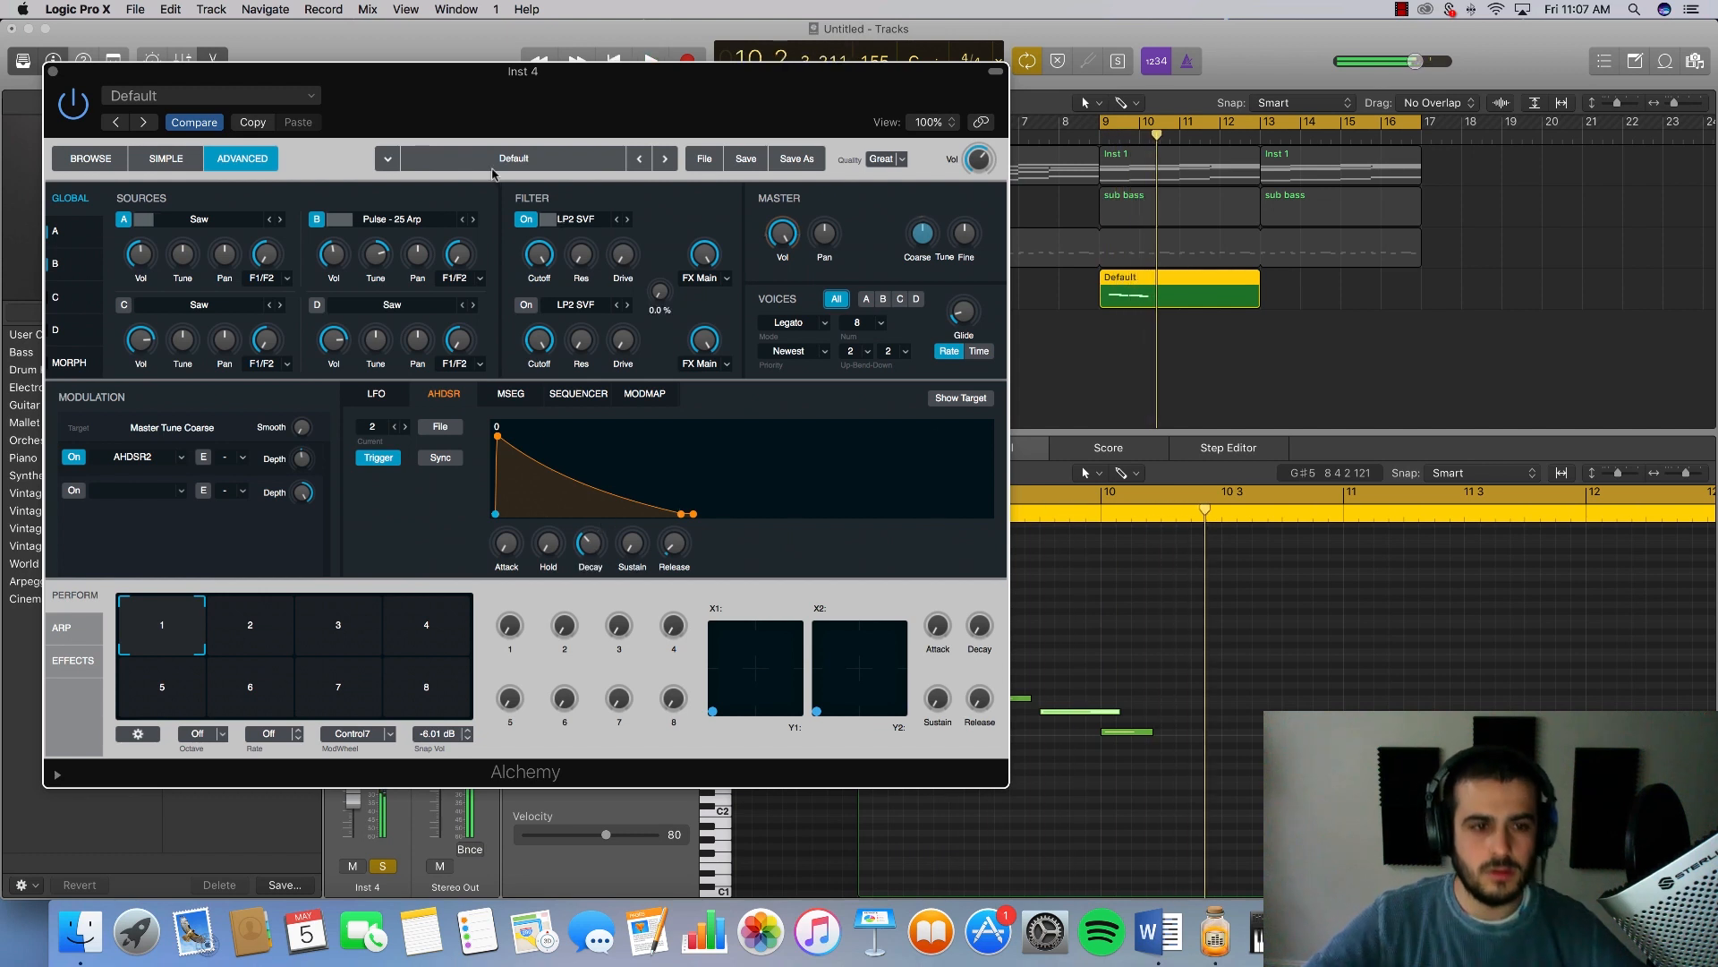
key(space)
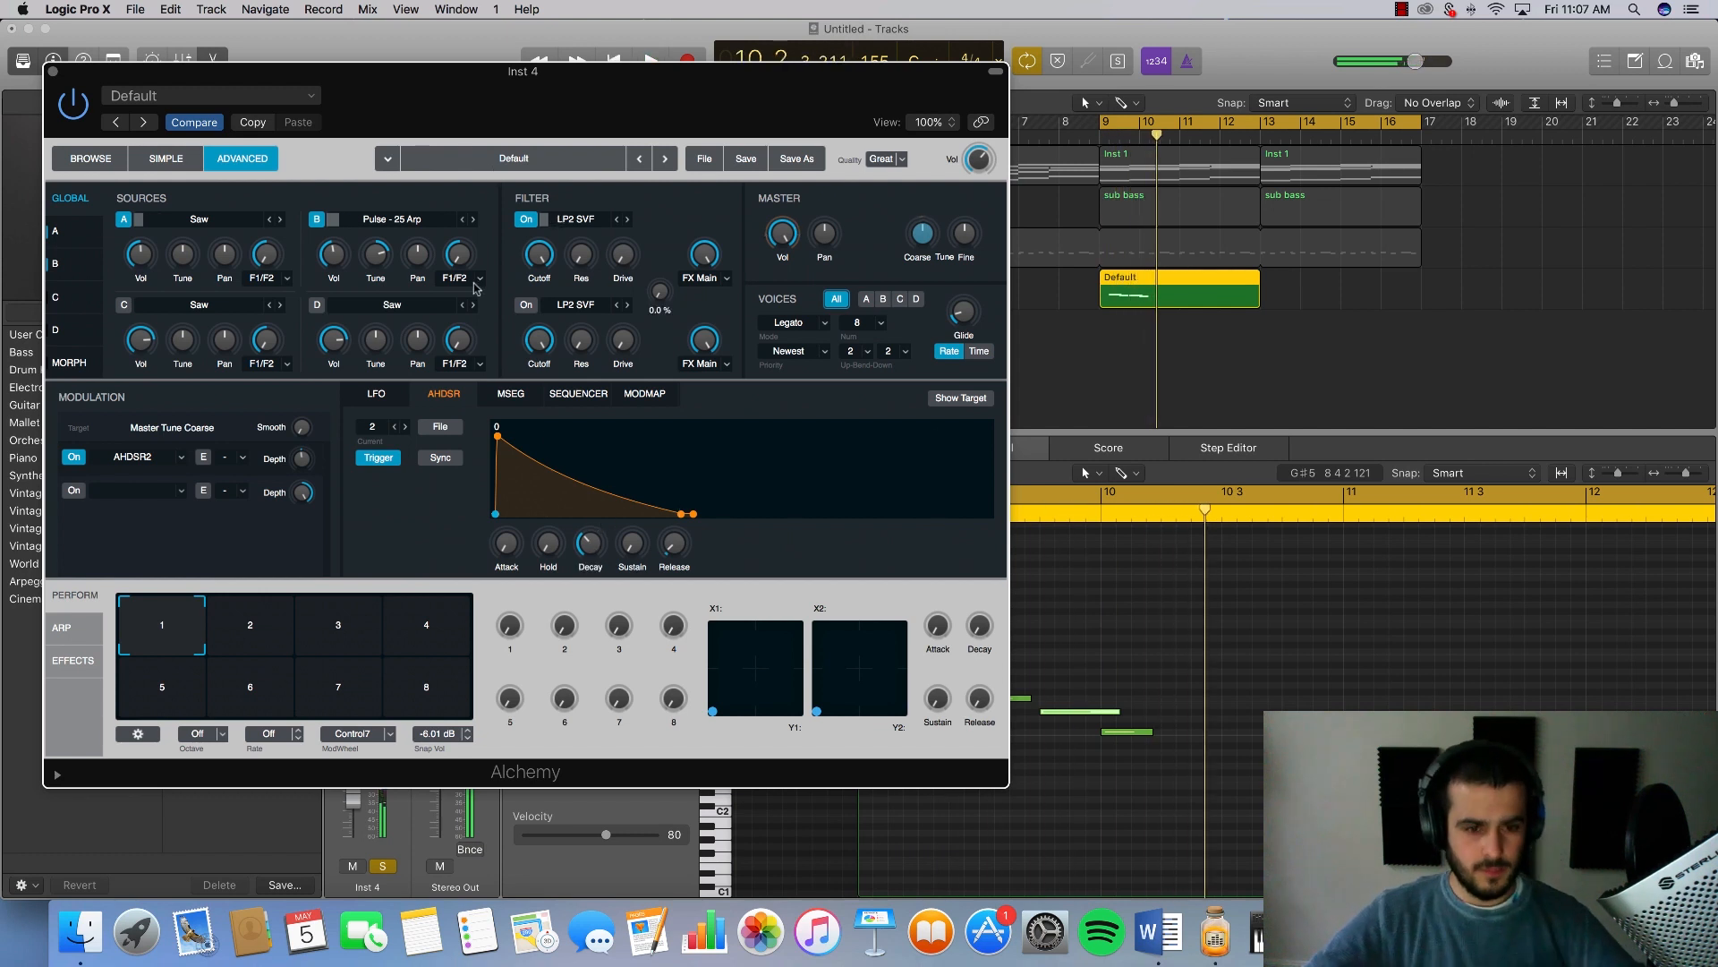
Step: Check the first LFO's settings during playback and return to the AHDSR envelope
click(377, 394)
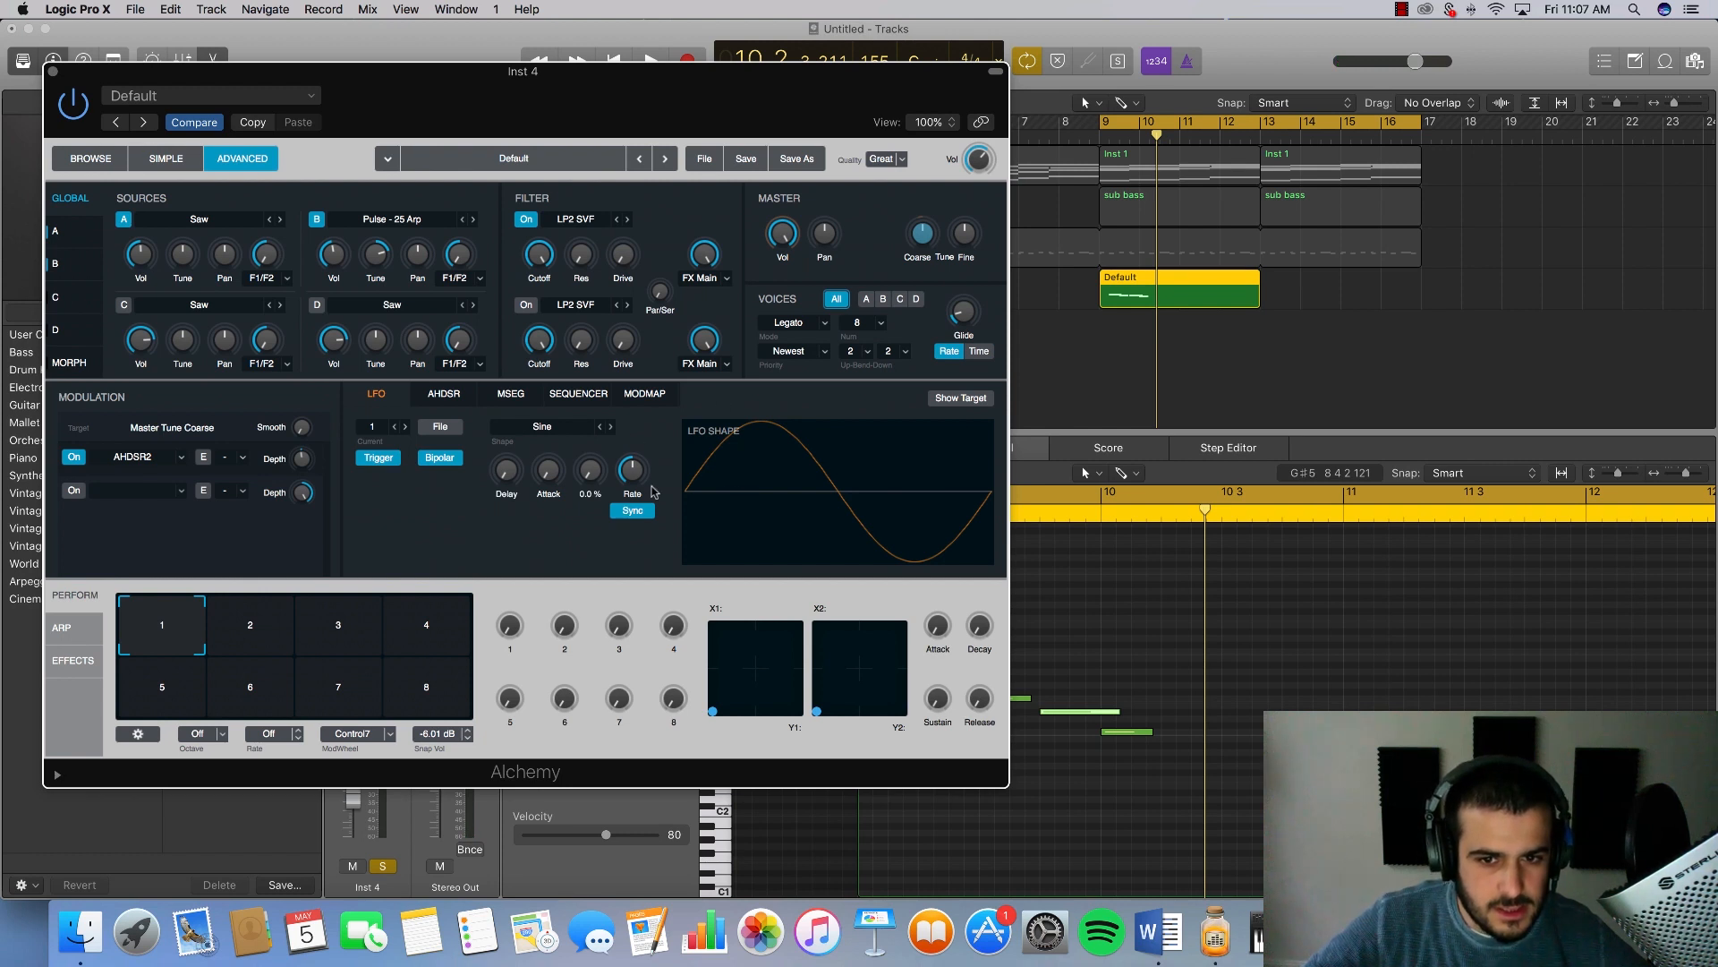
key(space)
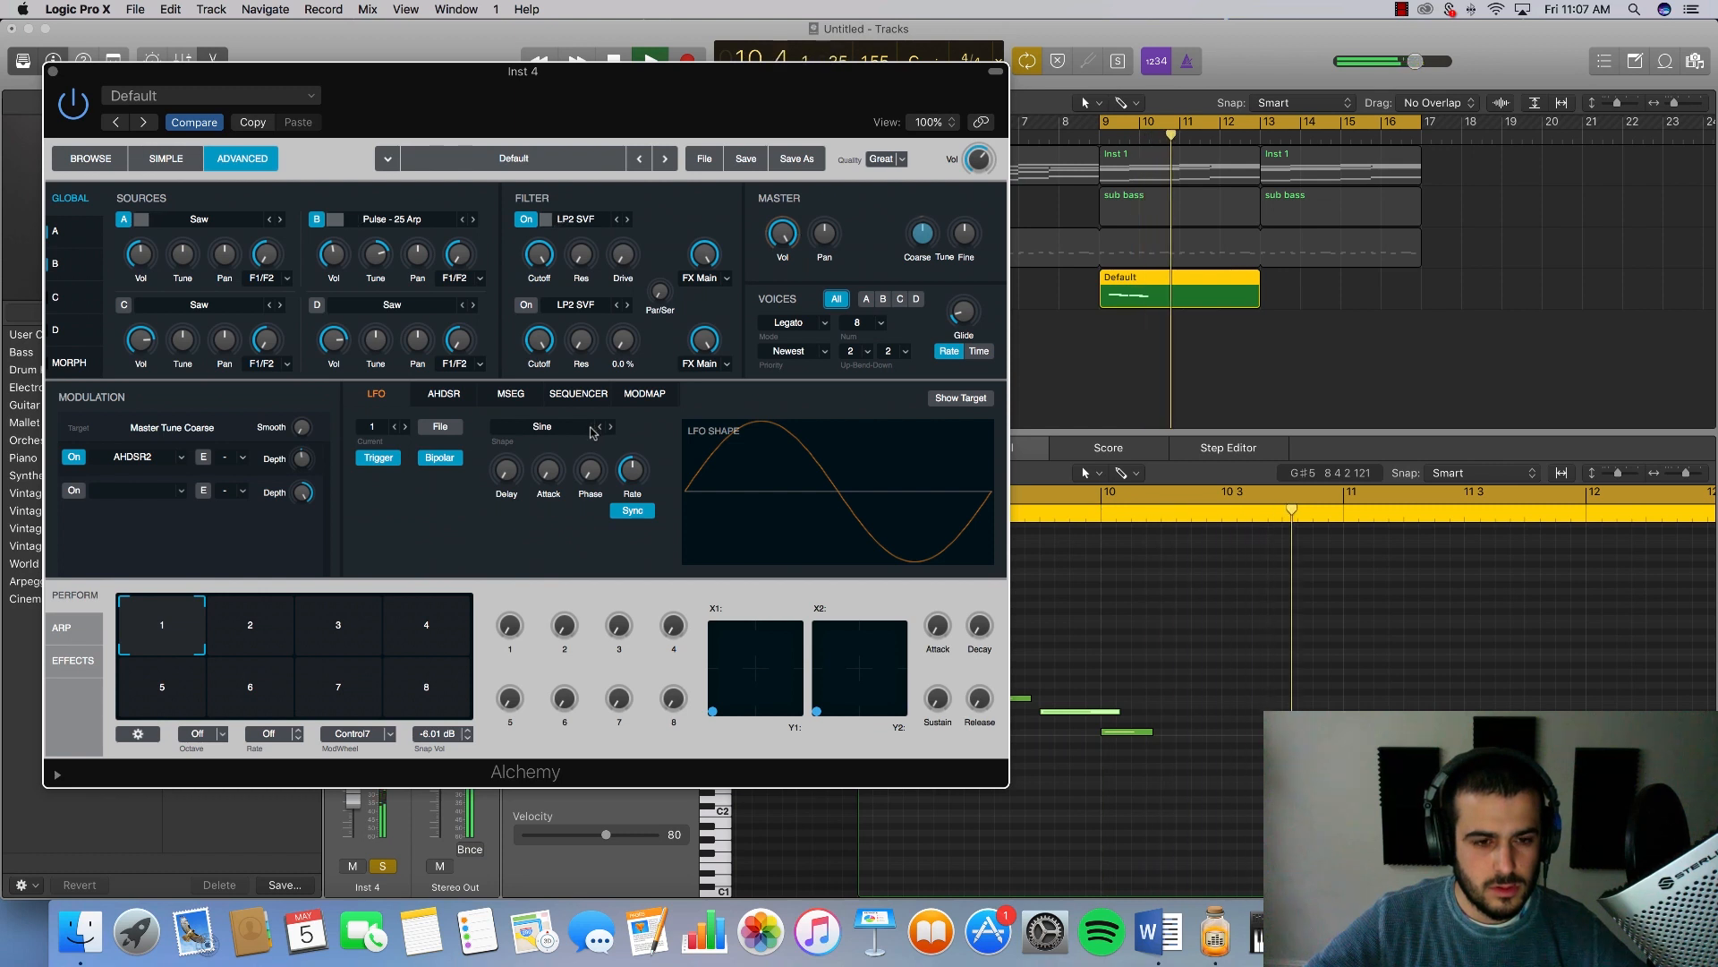
click(443, 394)
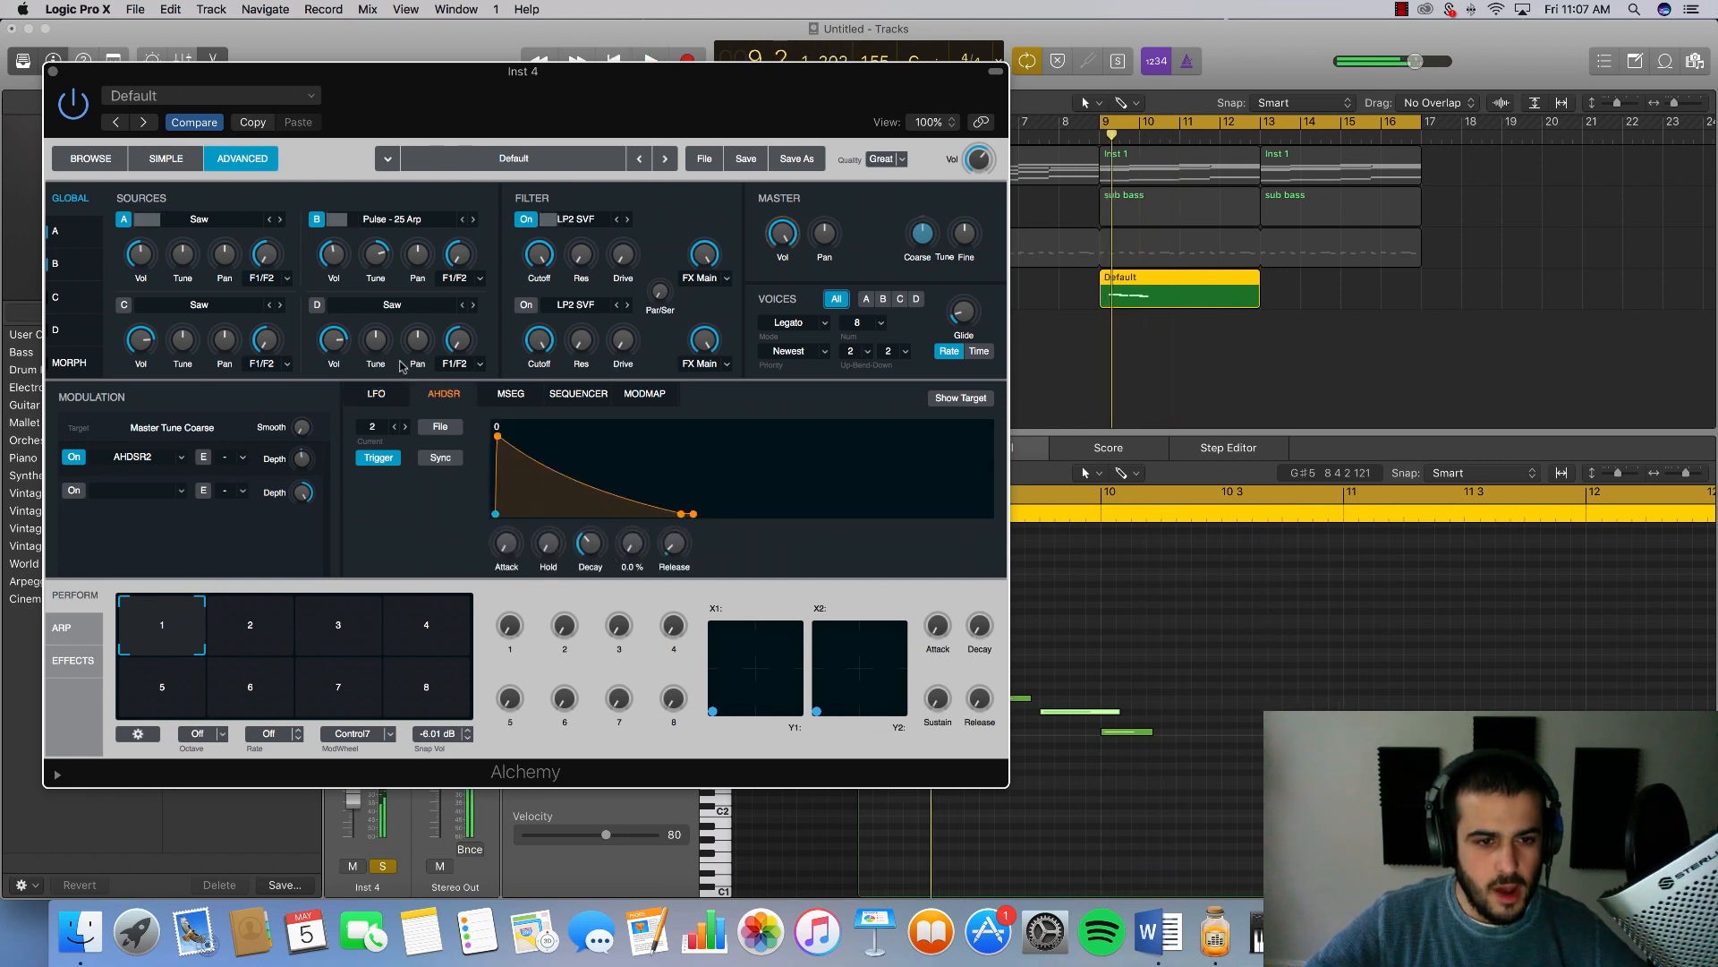
Step: Set the first AHDSR envelope's sustain to 0% and adjust its decay to 2 s during playback
click(396, 426)
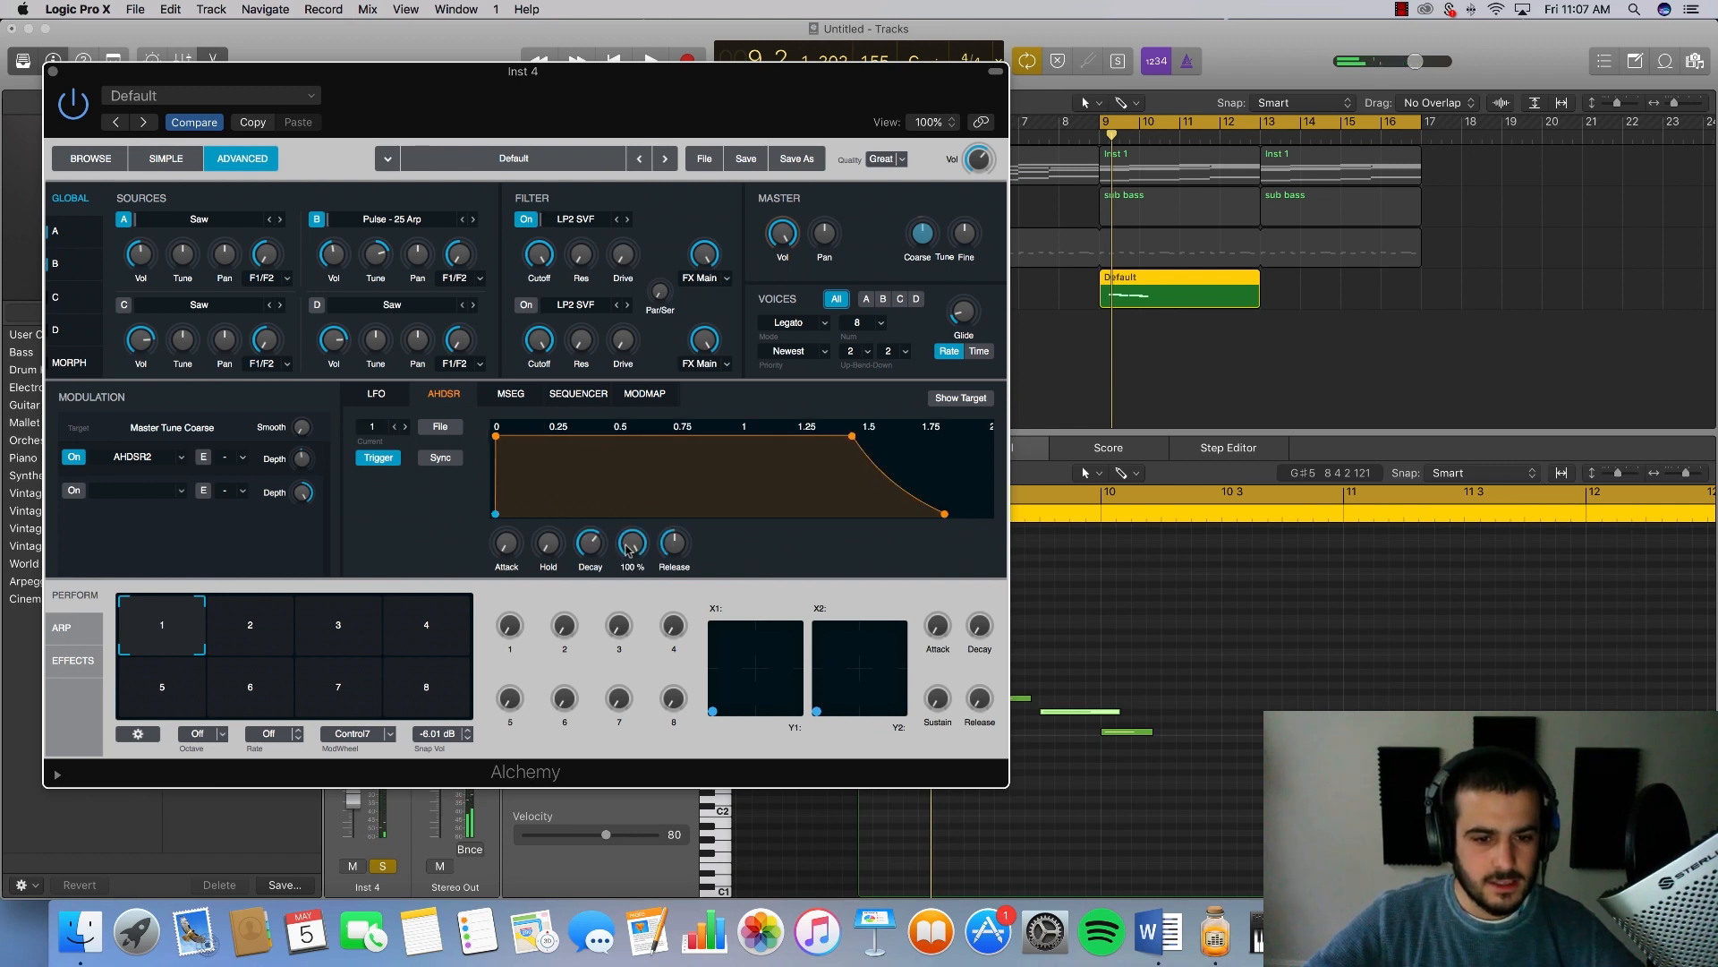
drag(628, 549, 628, 792)
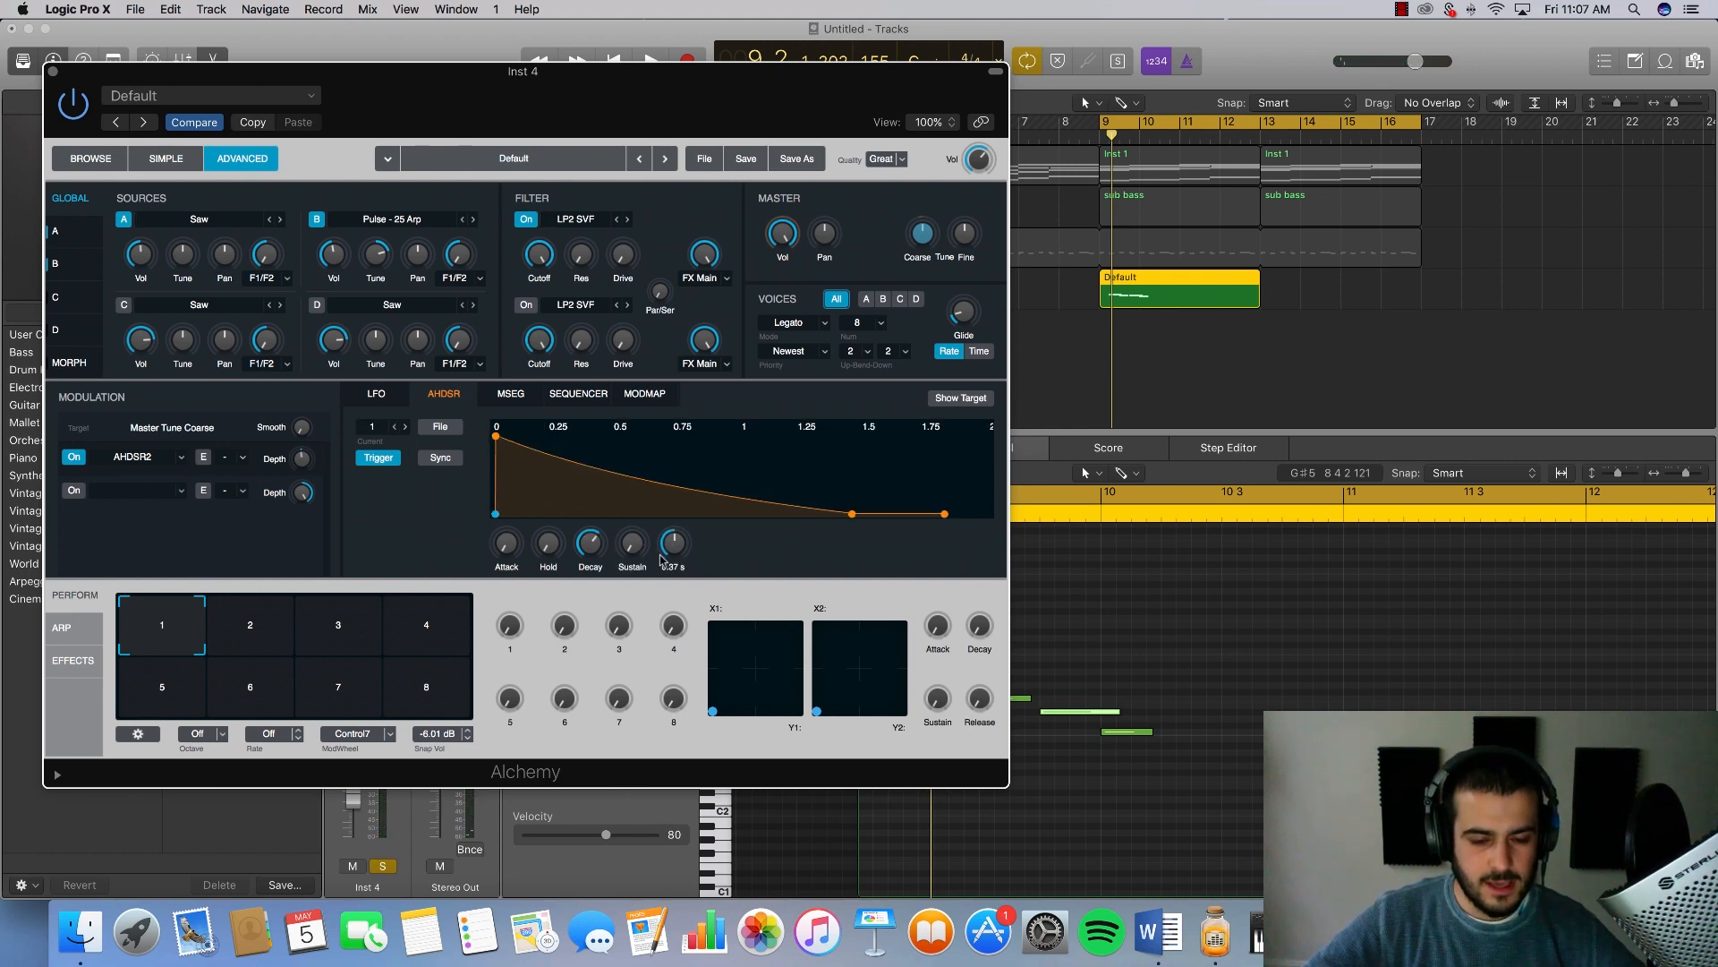
mouse_move(582, 535)
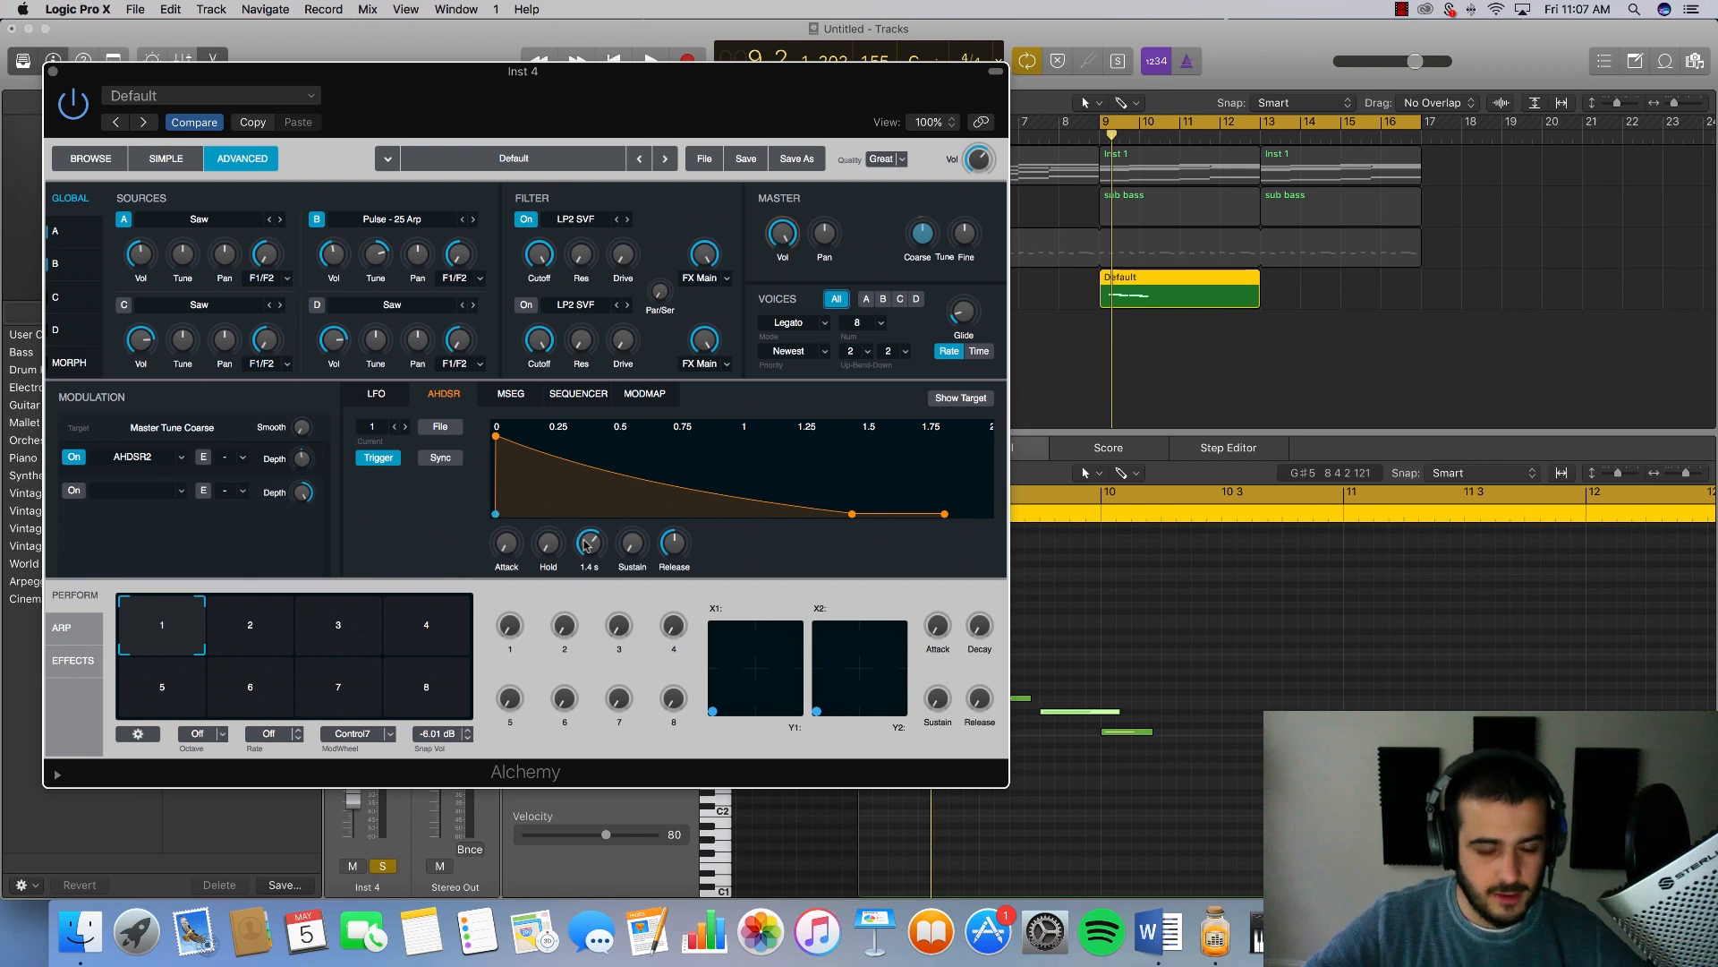
drag(587, 543, 593, 618)
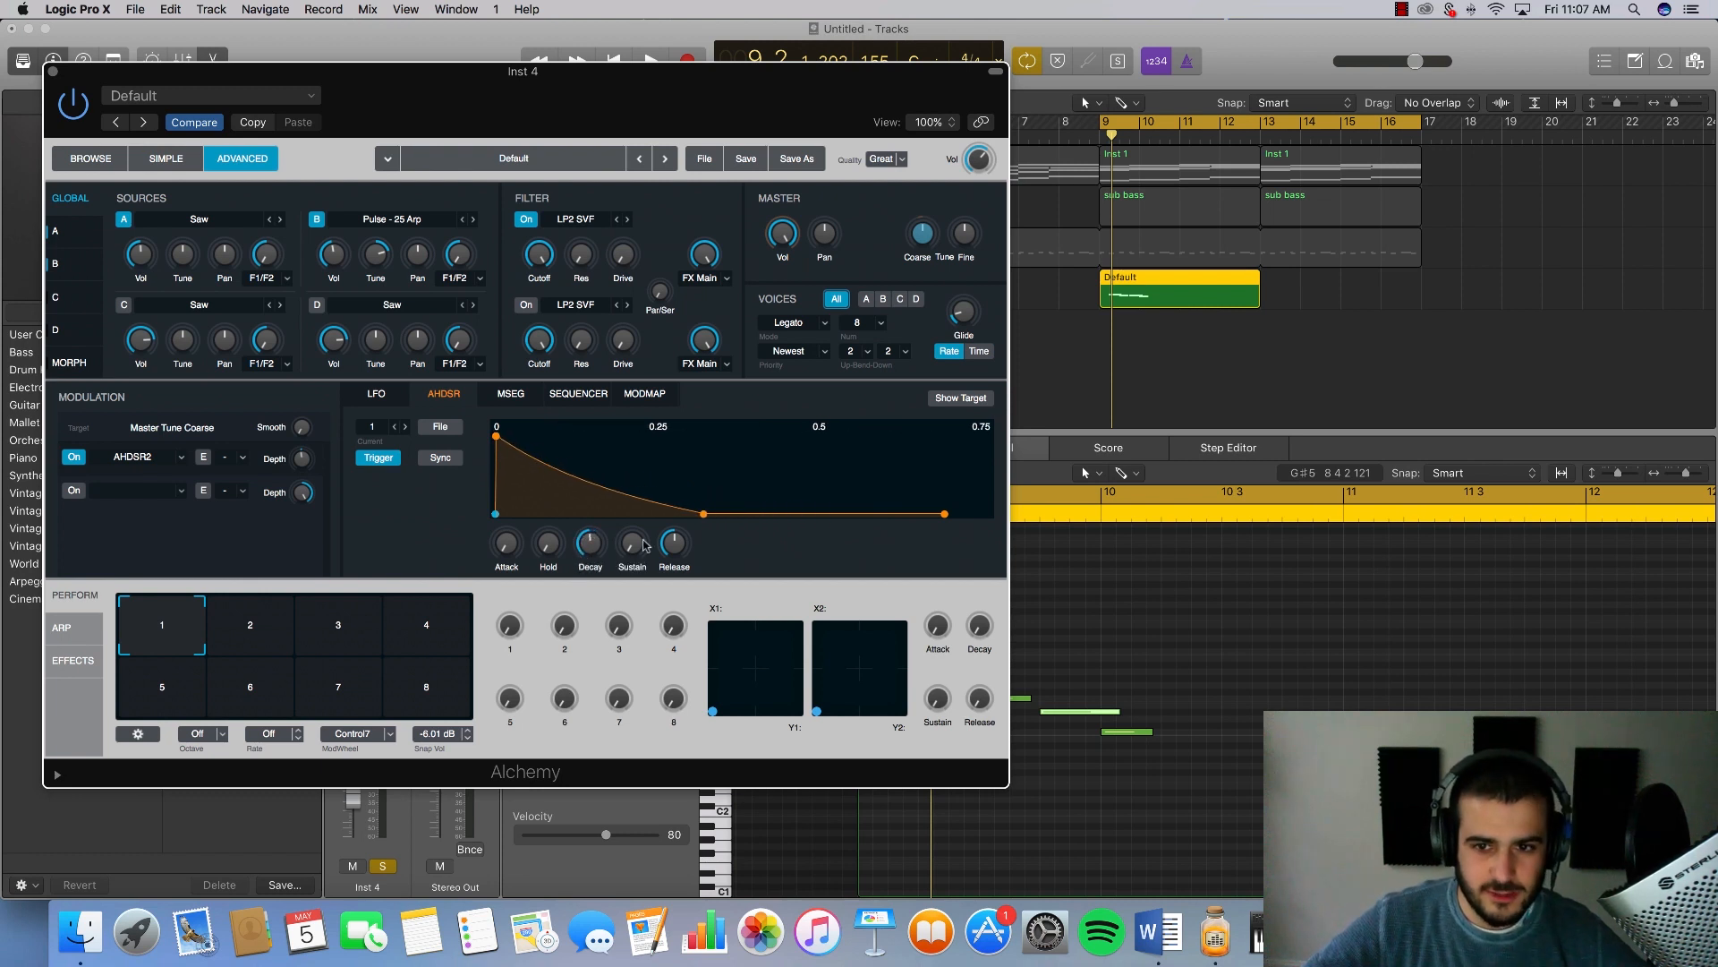
key(space)
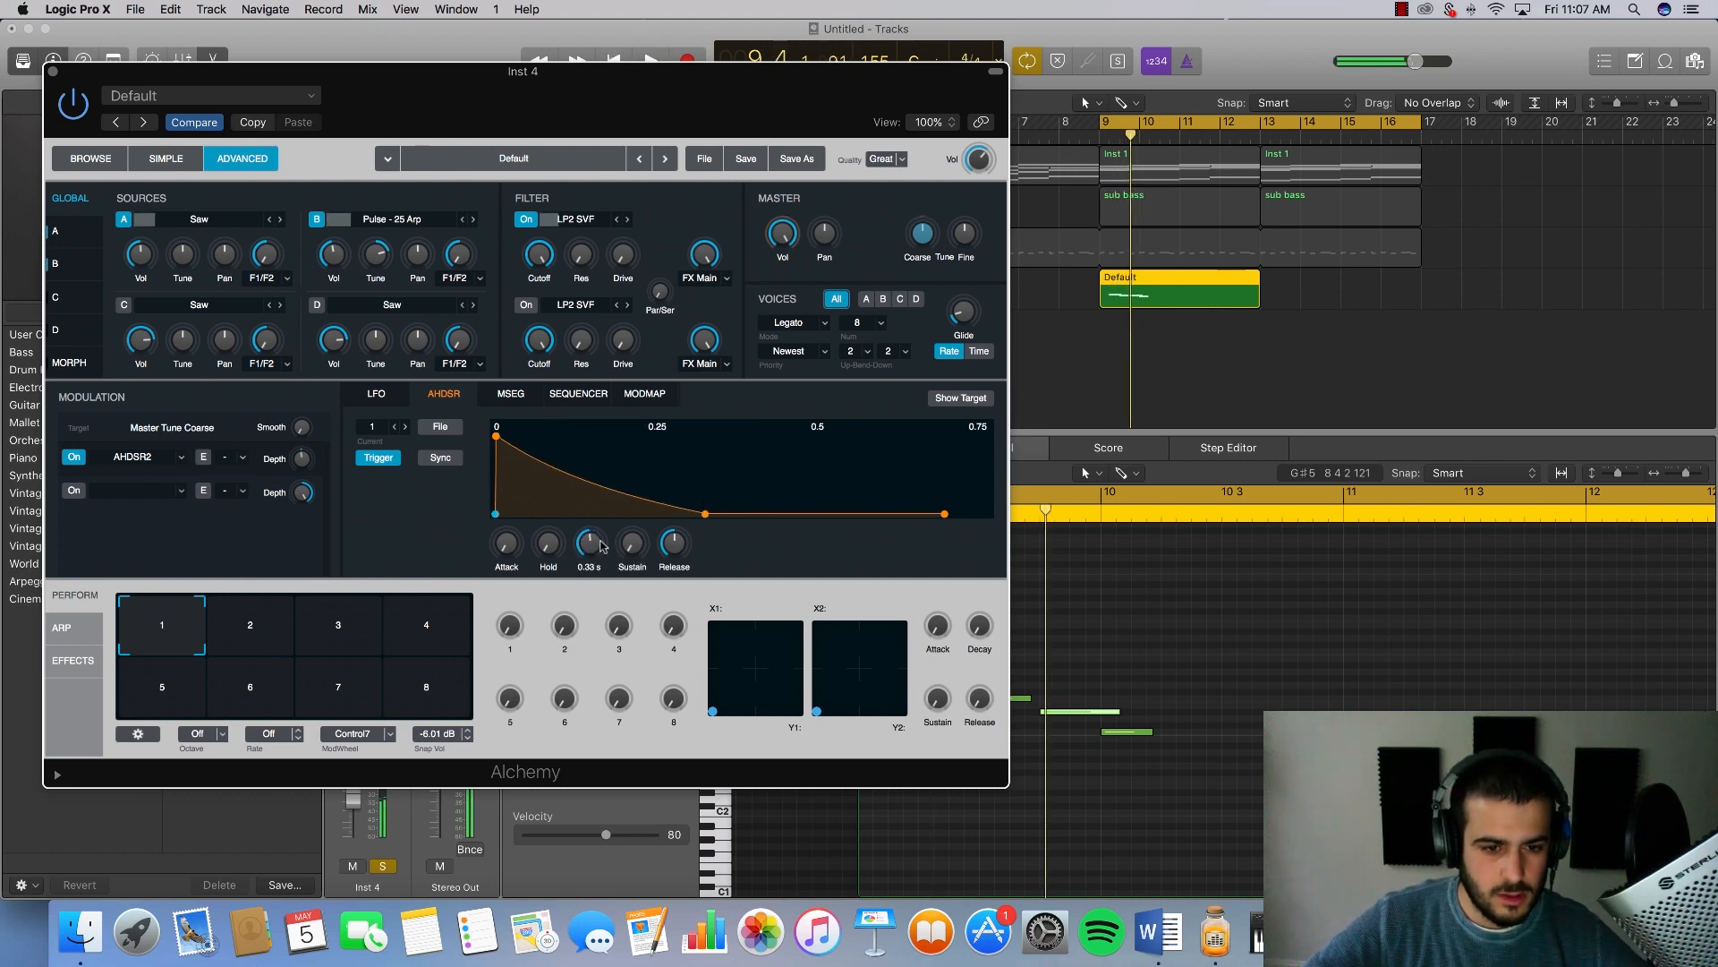
scroll(597, 543, up, 5)
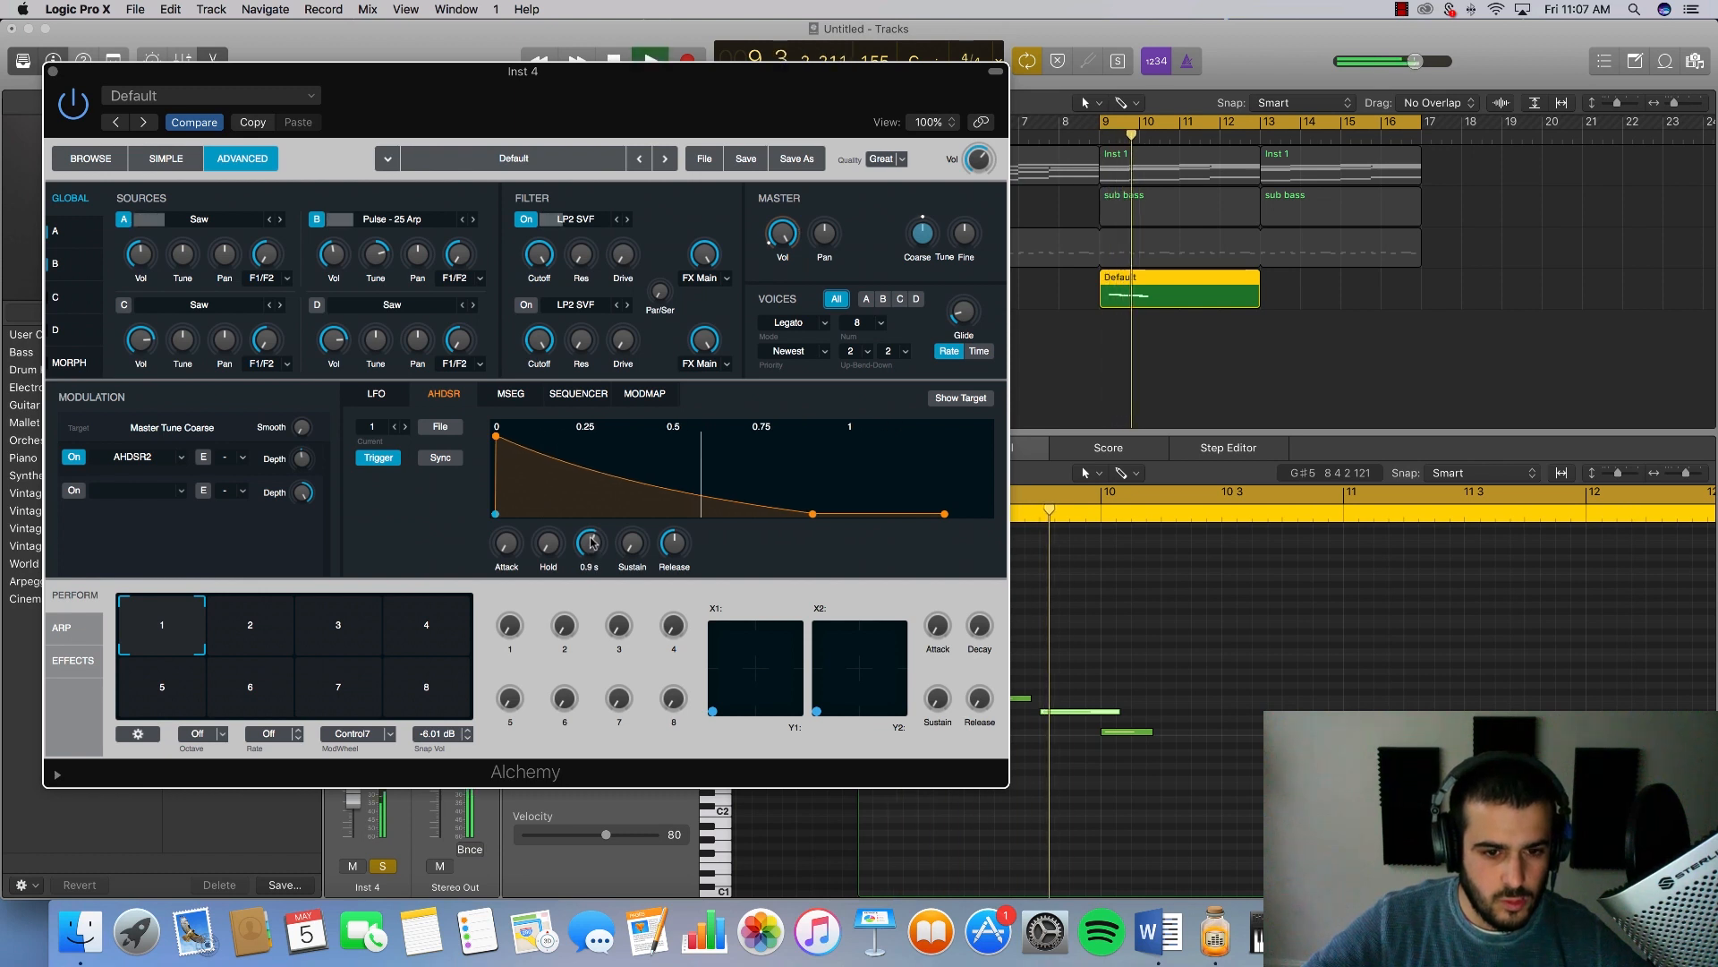
scroll(591, 542, up, 5)
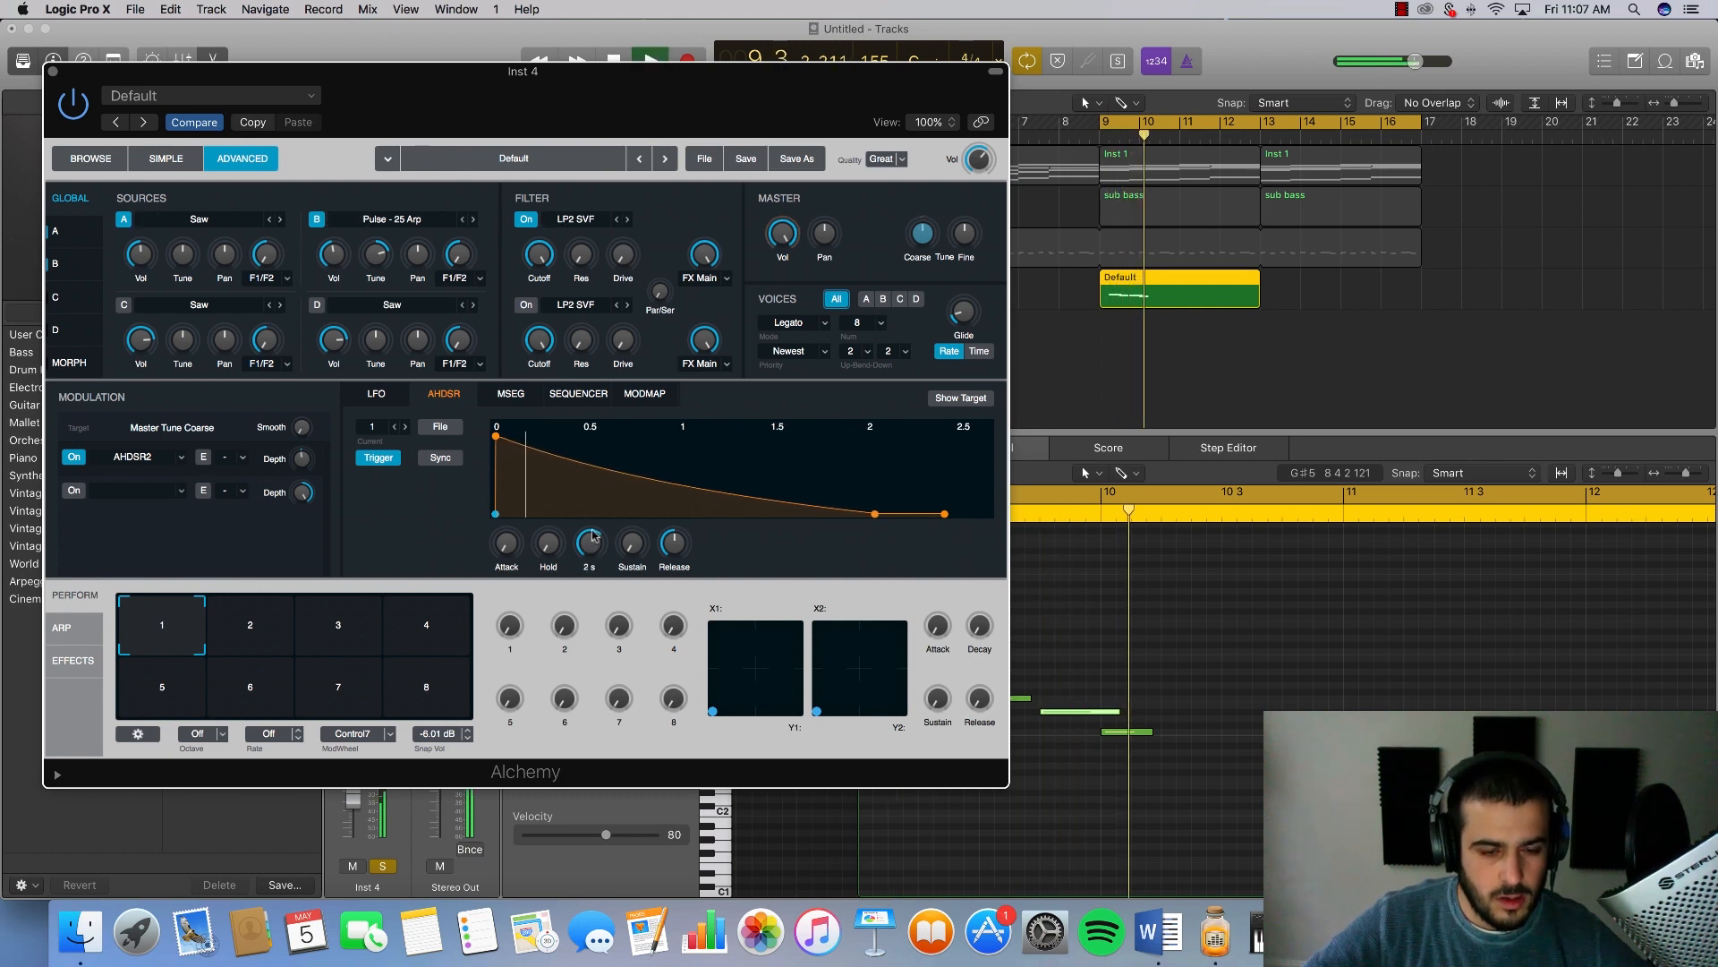
Step: Set the first AHDSR envelope's decay to 2.1 s and close the Alchemy window
scroll(591, 542, up, 1)
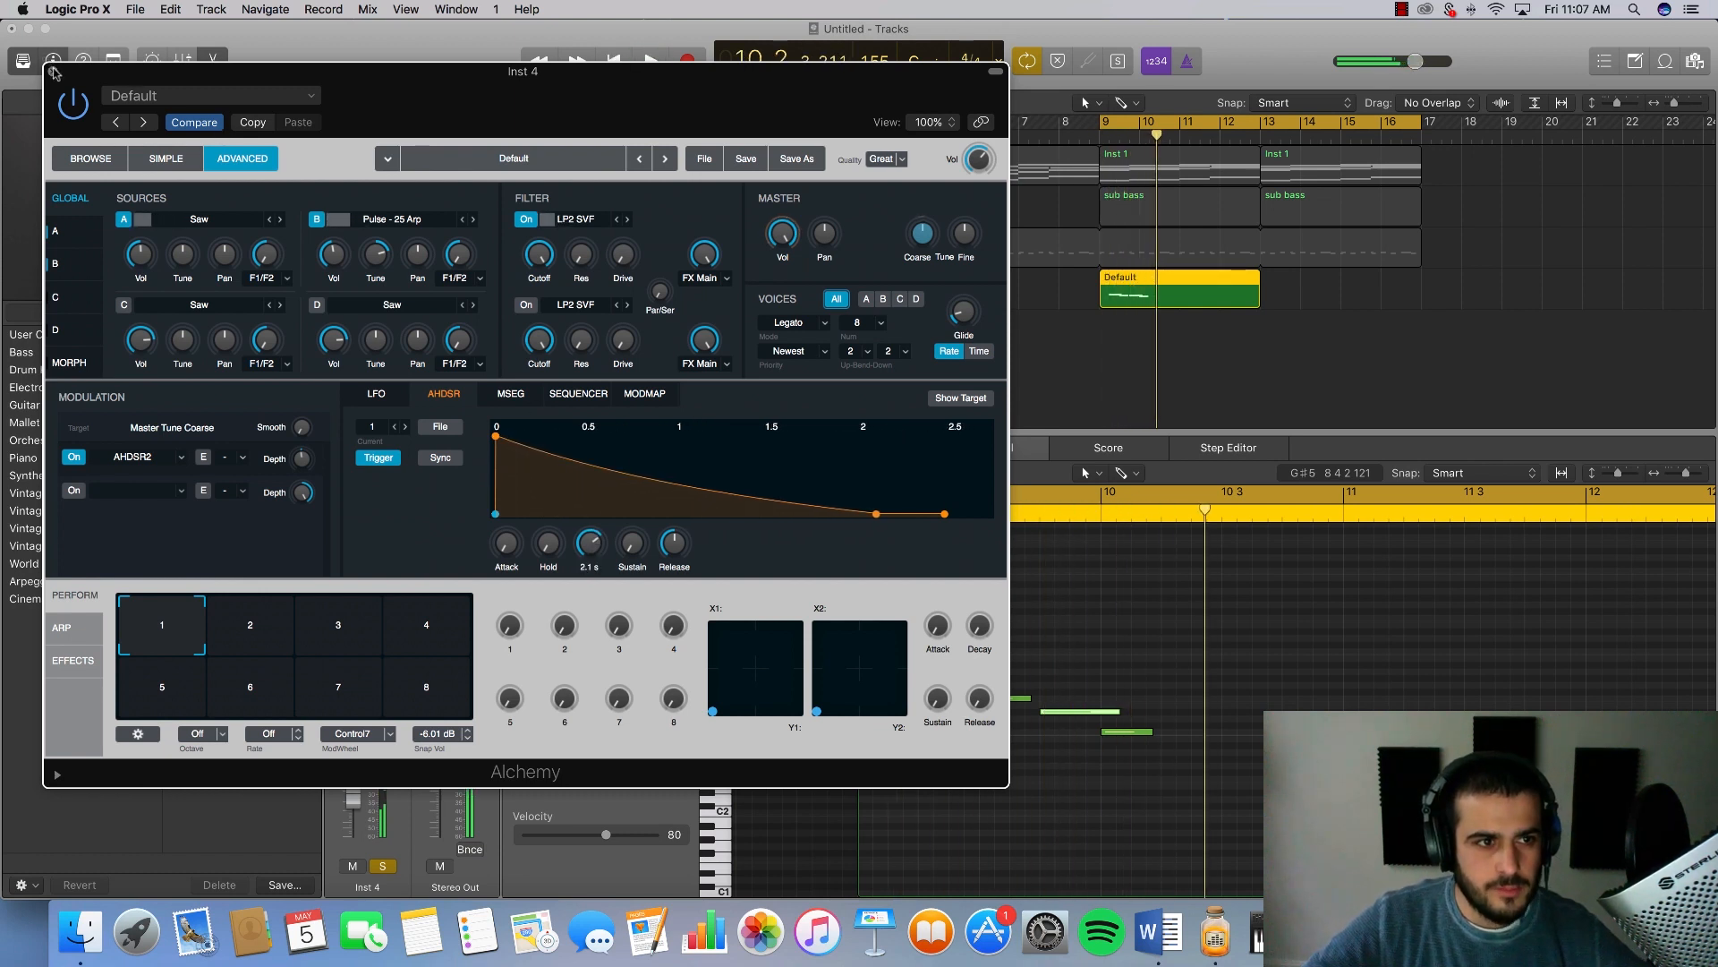
key(super+w)
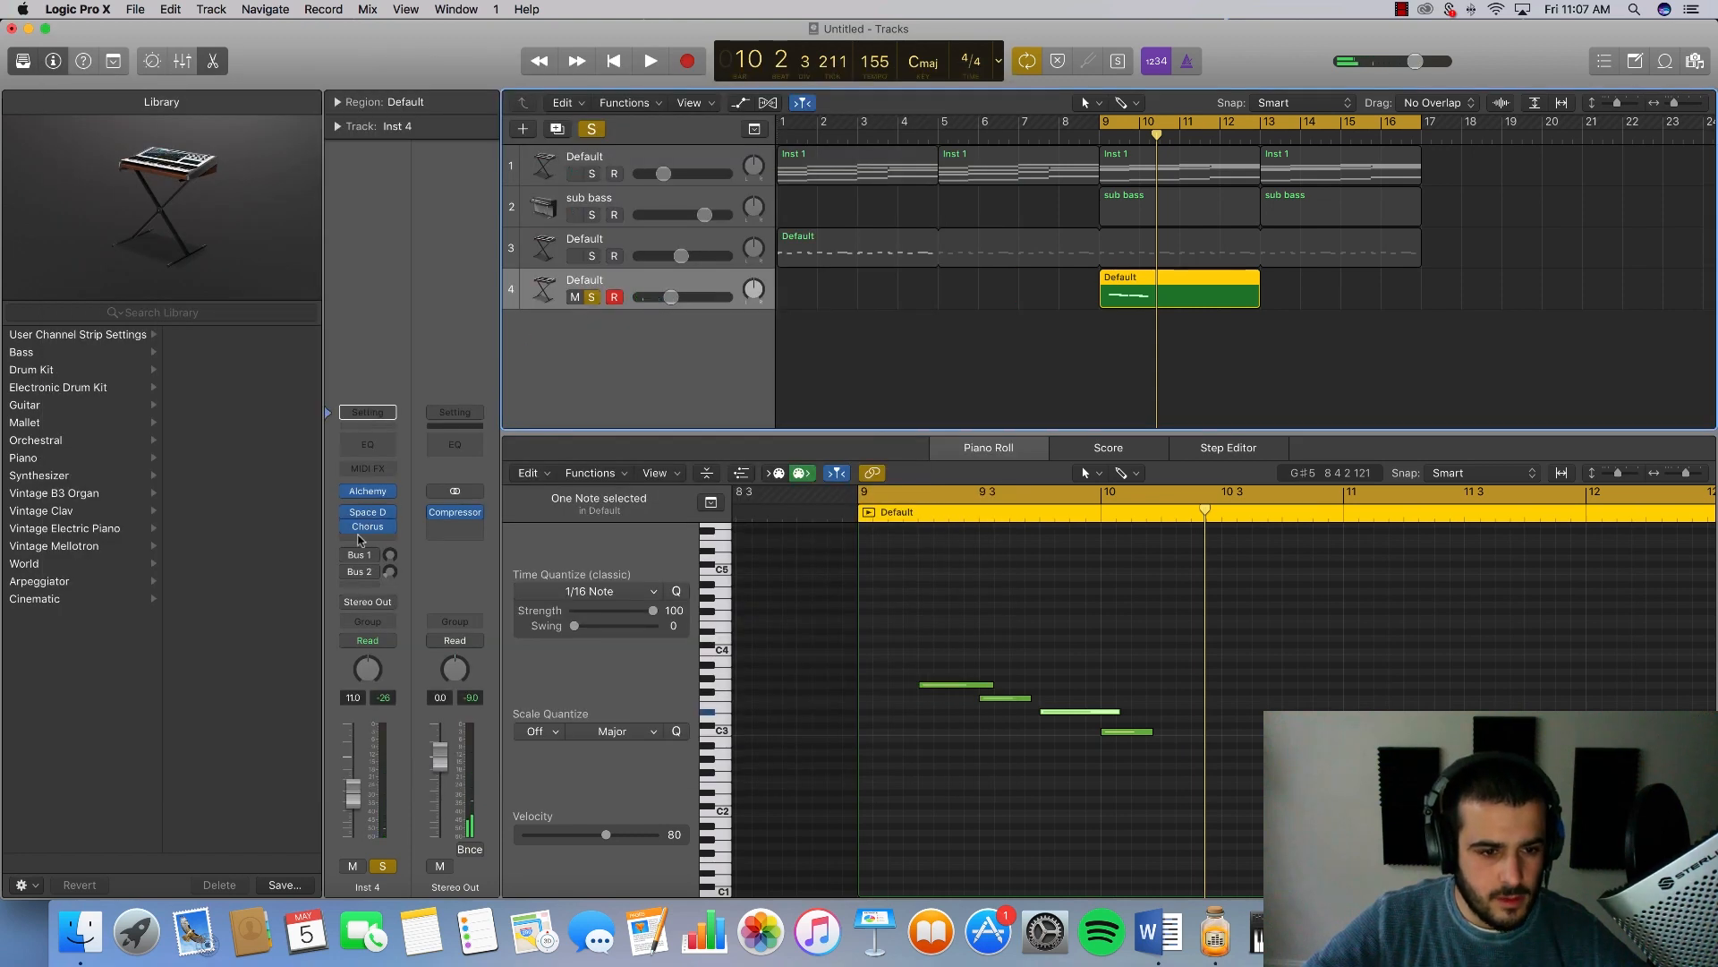
Step: Add the Xfer OTT compressor to the fourth track, turn down its low band, set its depth to 19%, and audition it
click(367, 540)
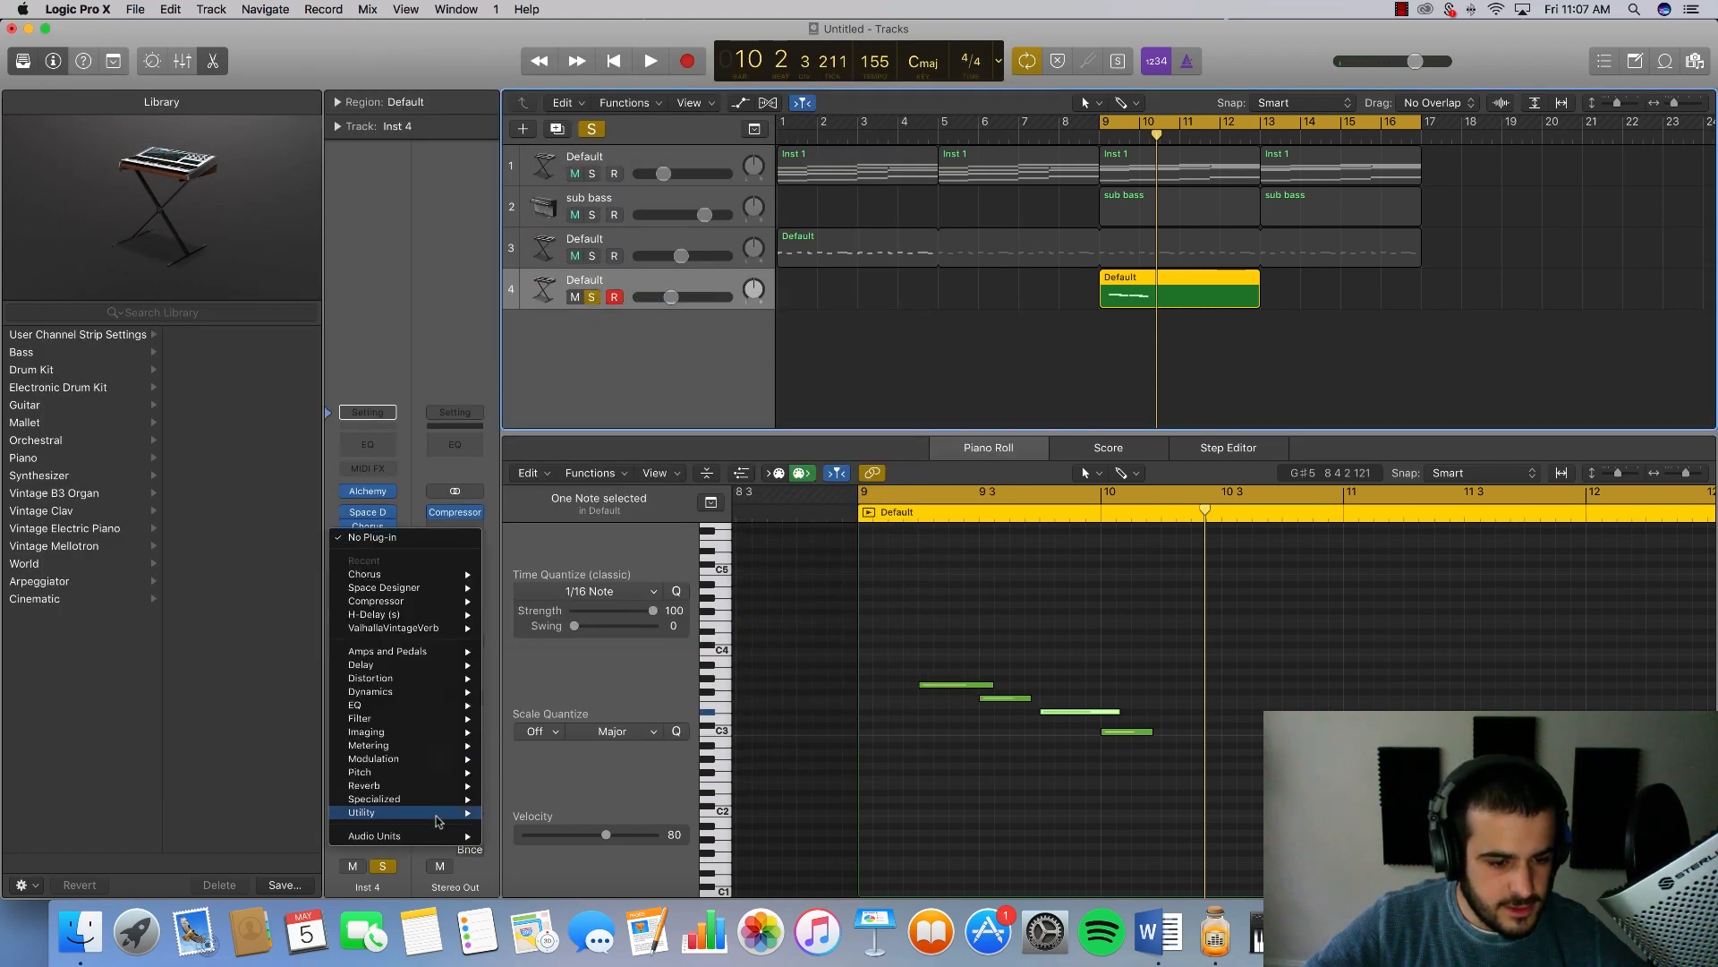
mouse_move(434, 835)
mouse_move(600, 885)
mouse_move(689, 884)
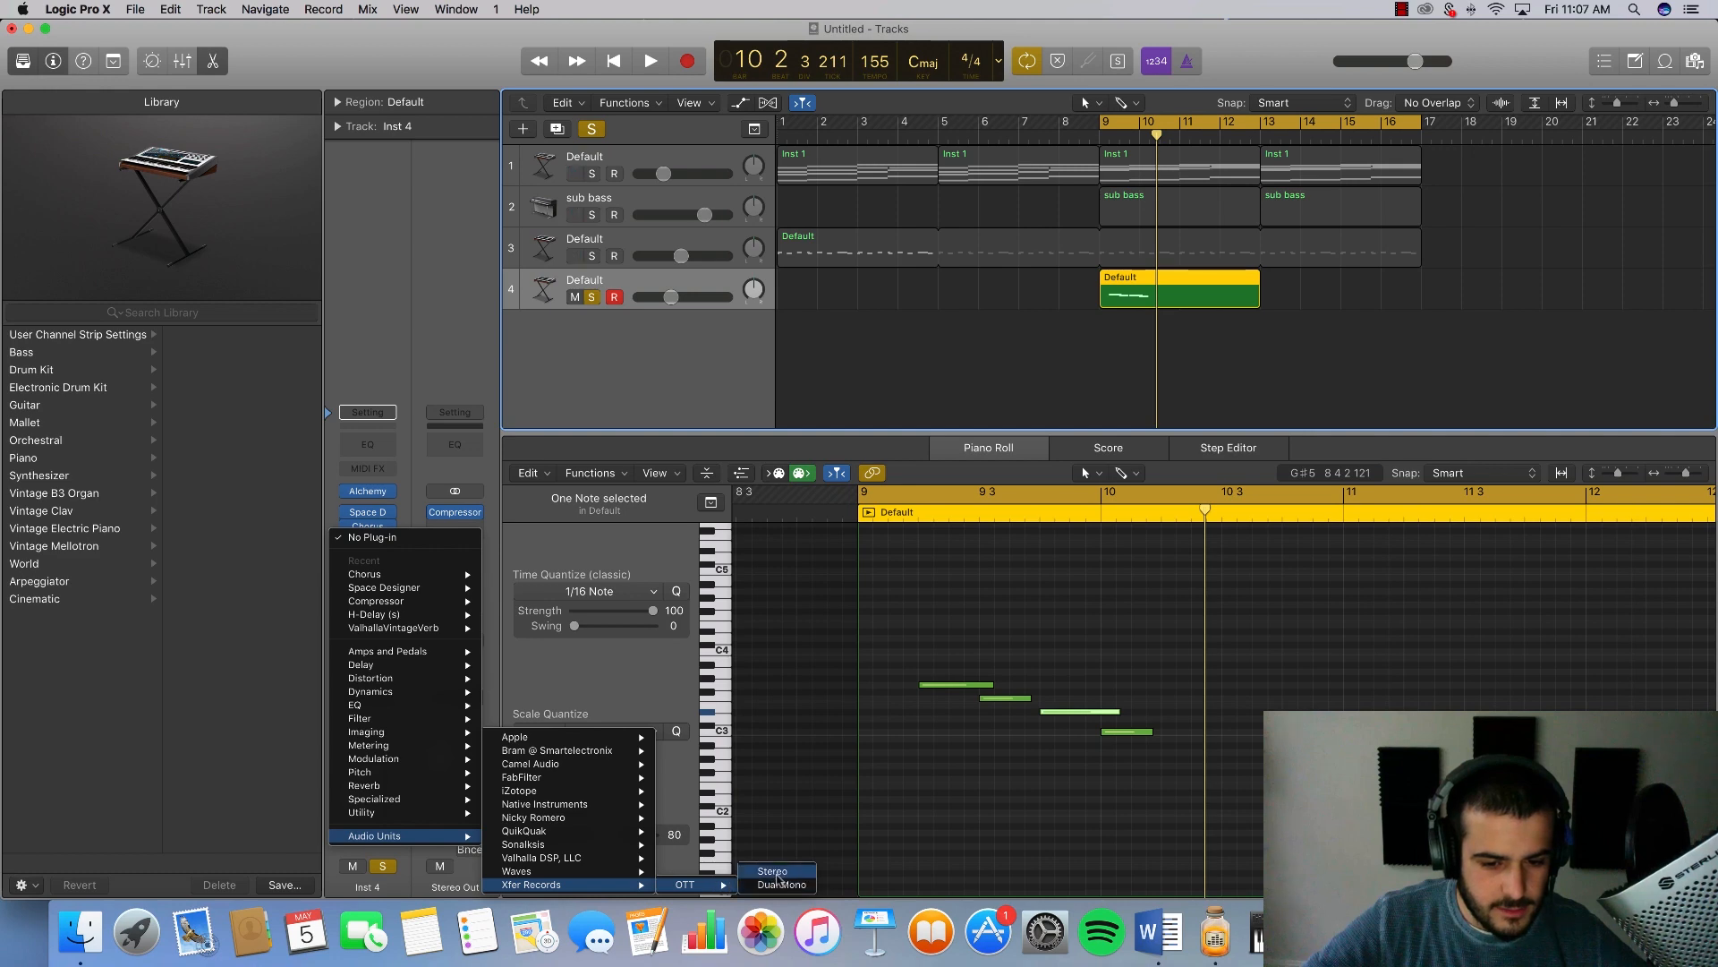
click(777, 883)
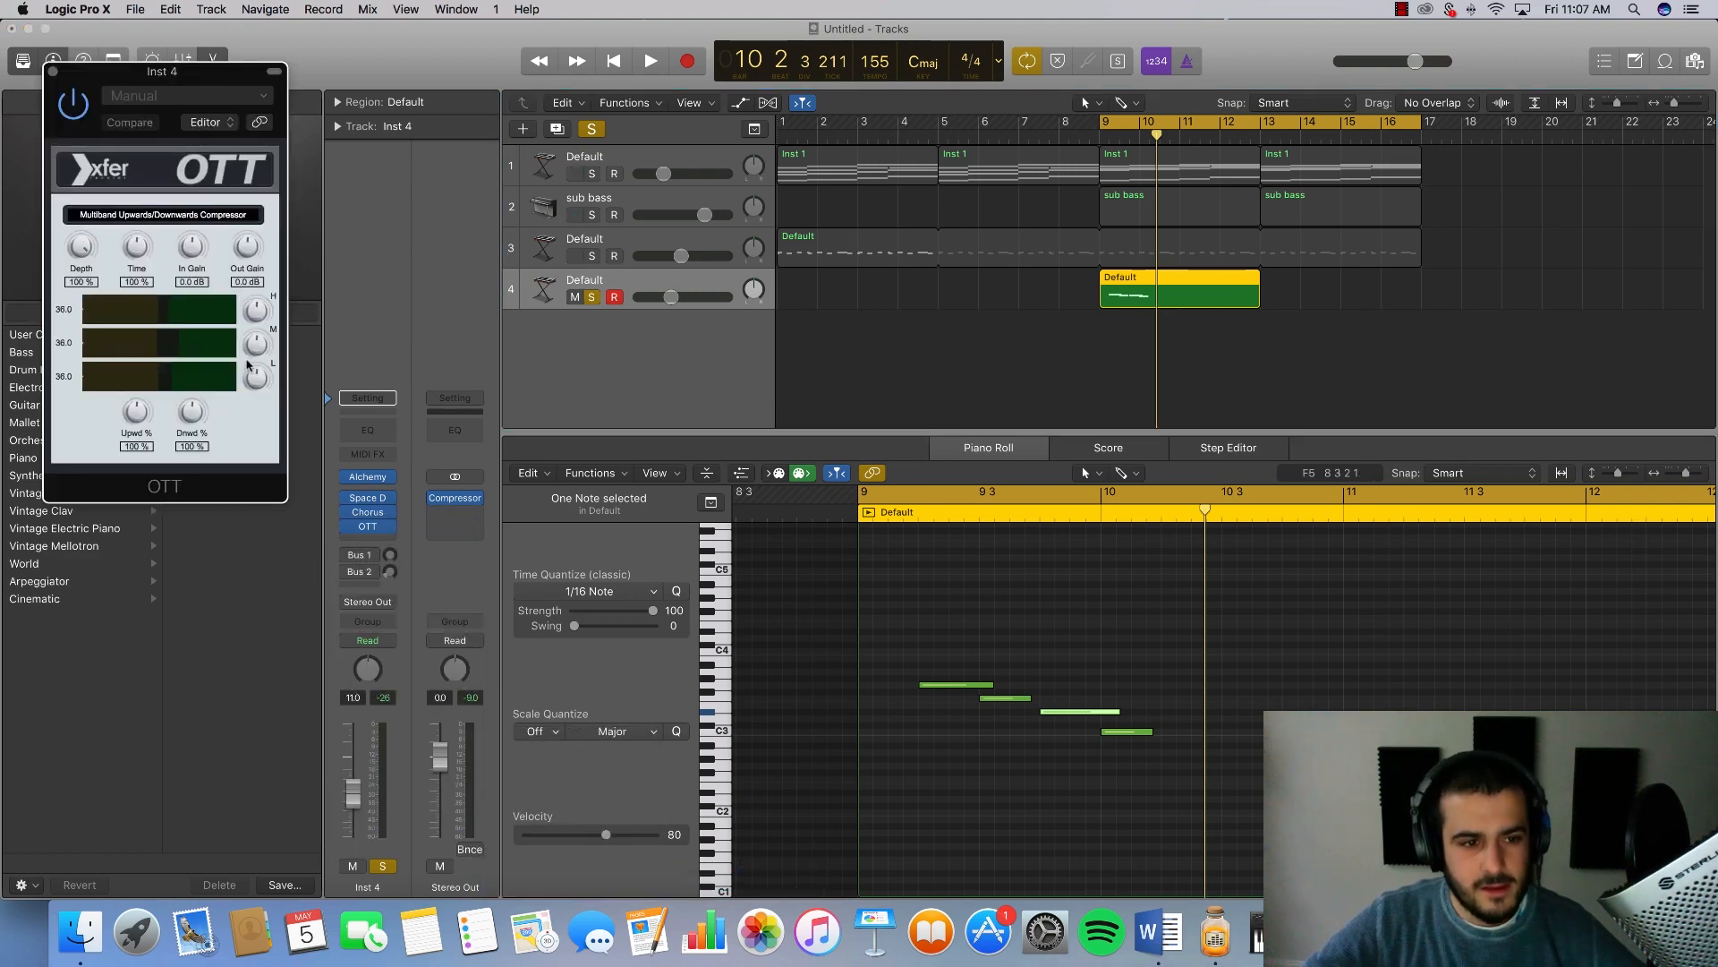
drag(259, 383, 252, 639)
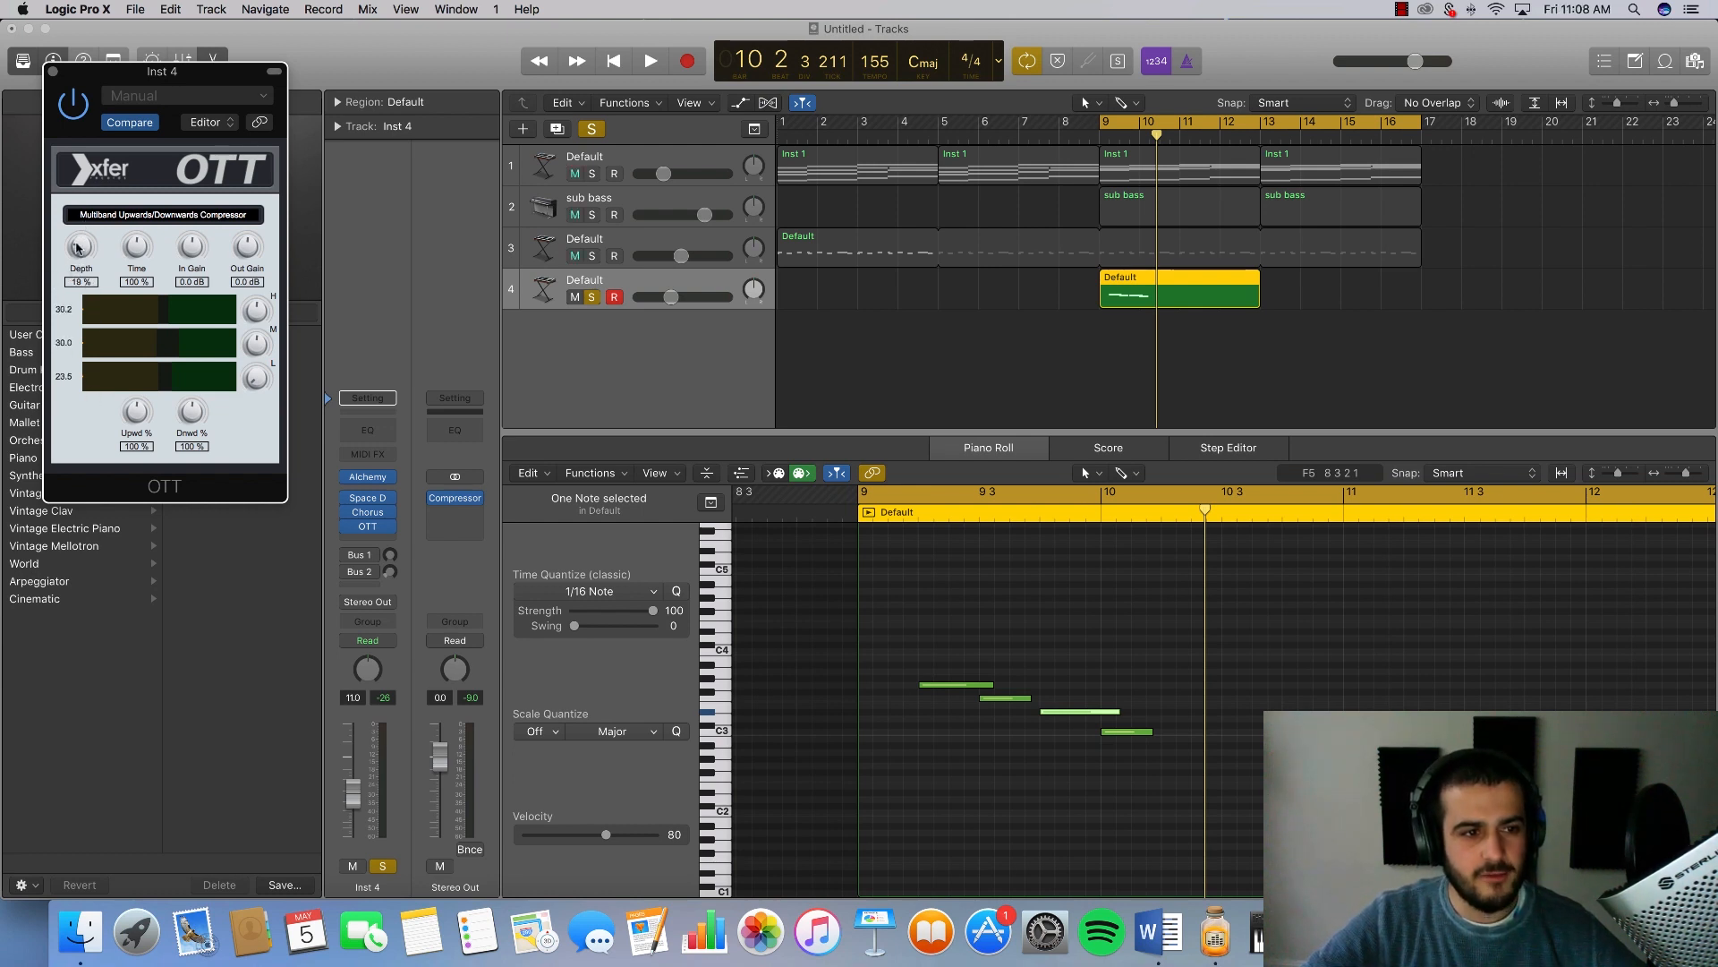
key(space)
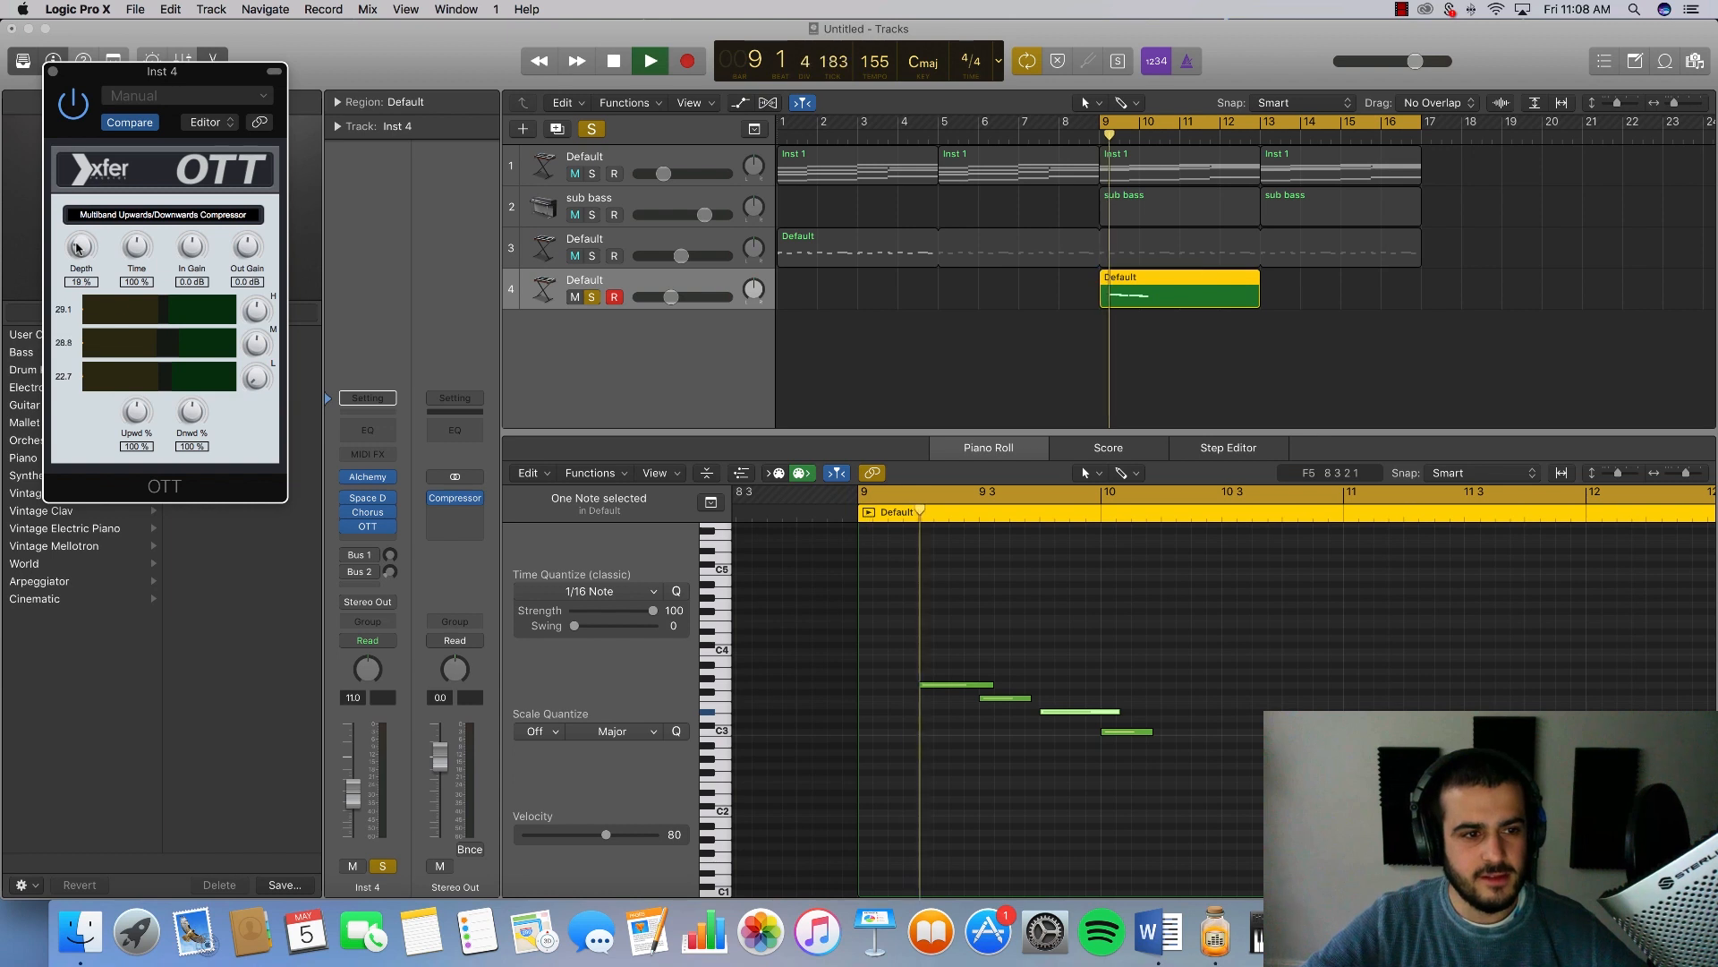
key(space)
click(53, 71)
Step: Add H-Delay (s) after OTT on the fourth track, adjust its dry/wet mix, and audition it
click(381, 540)
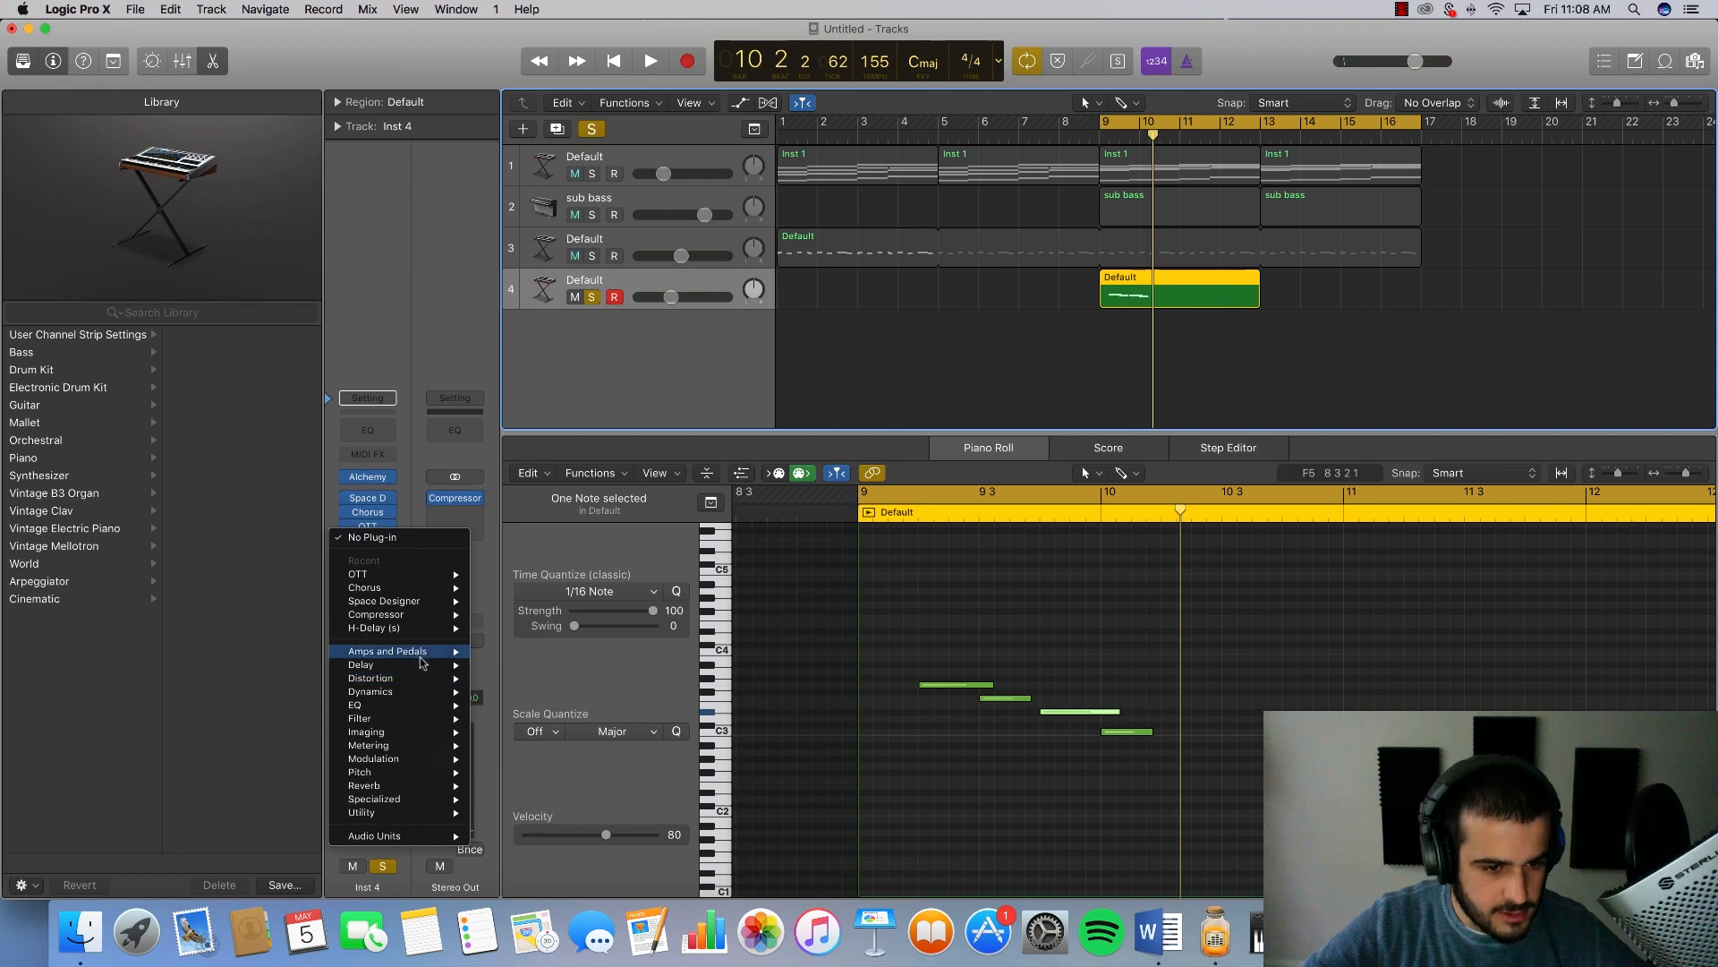
click(501, 630)
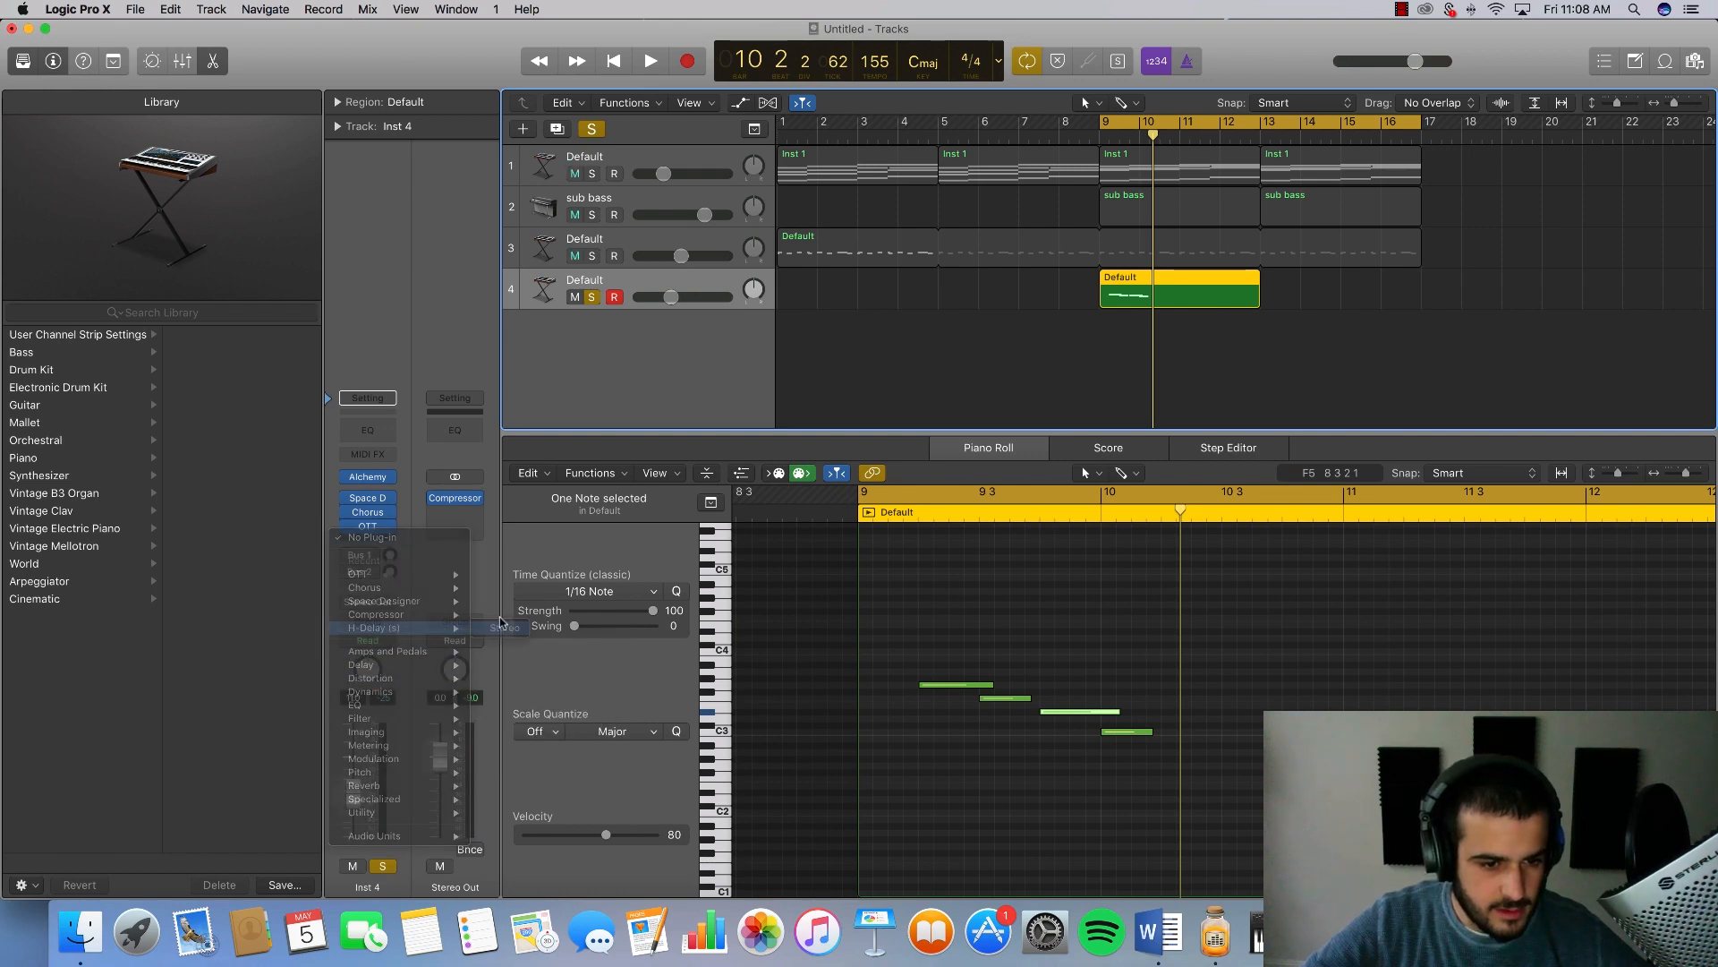
drag(612, 195, 612, 203)
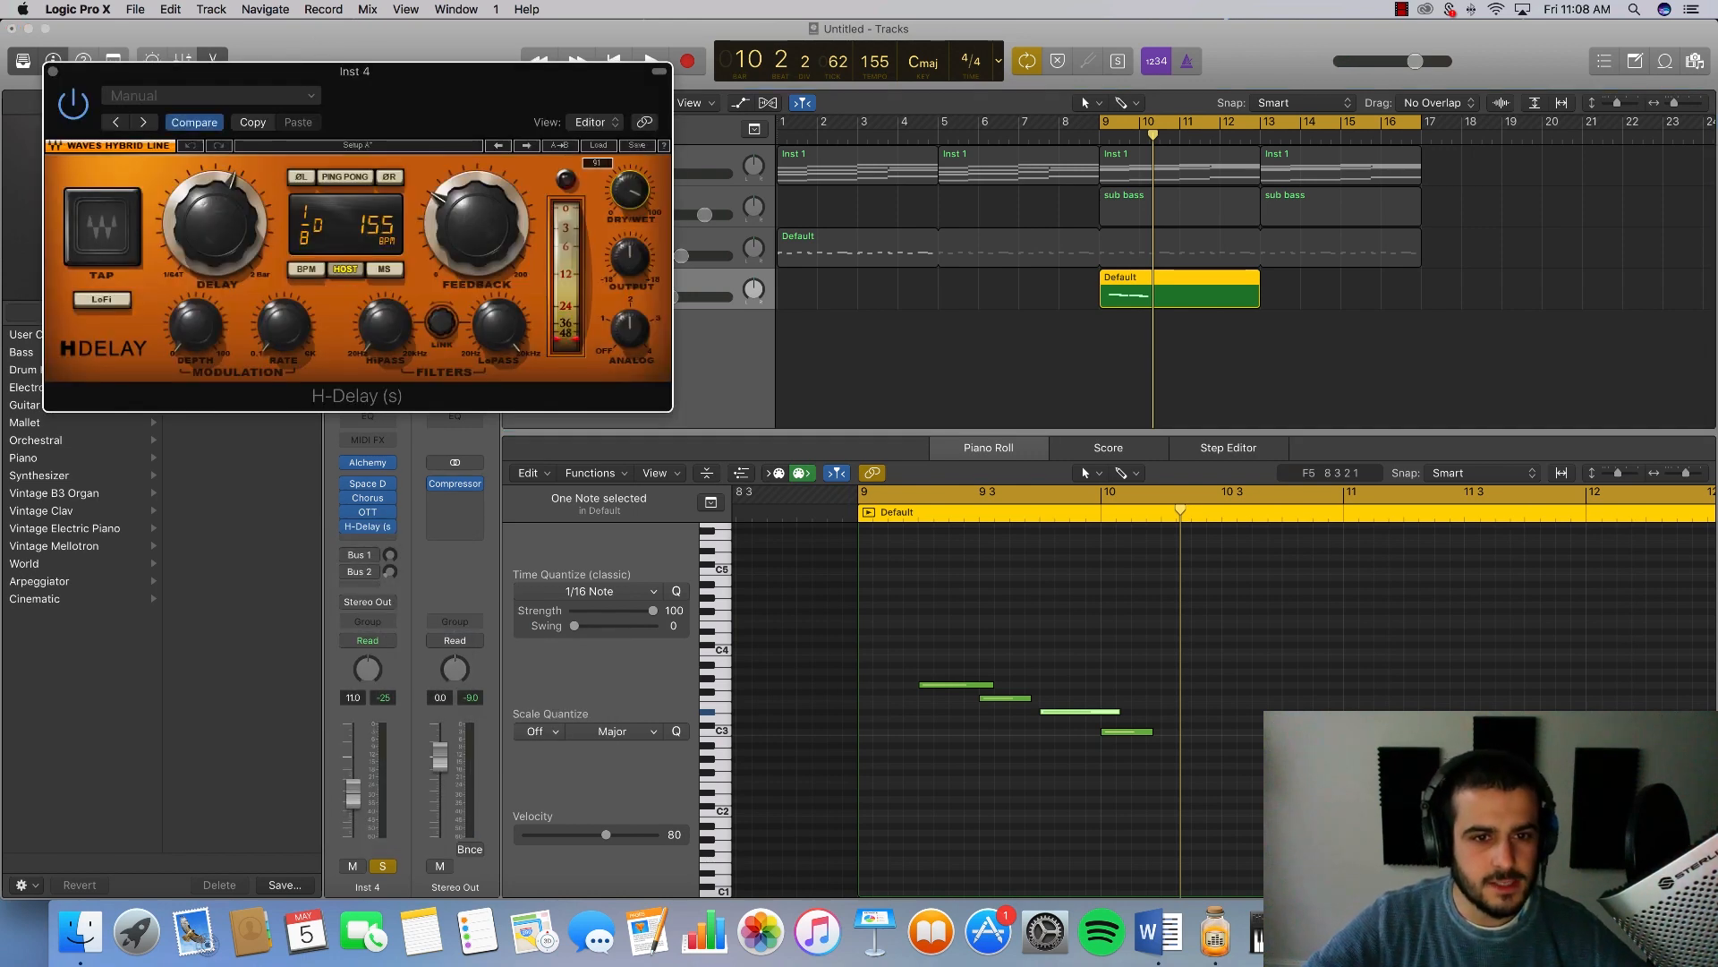
key(space)
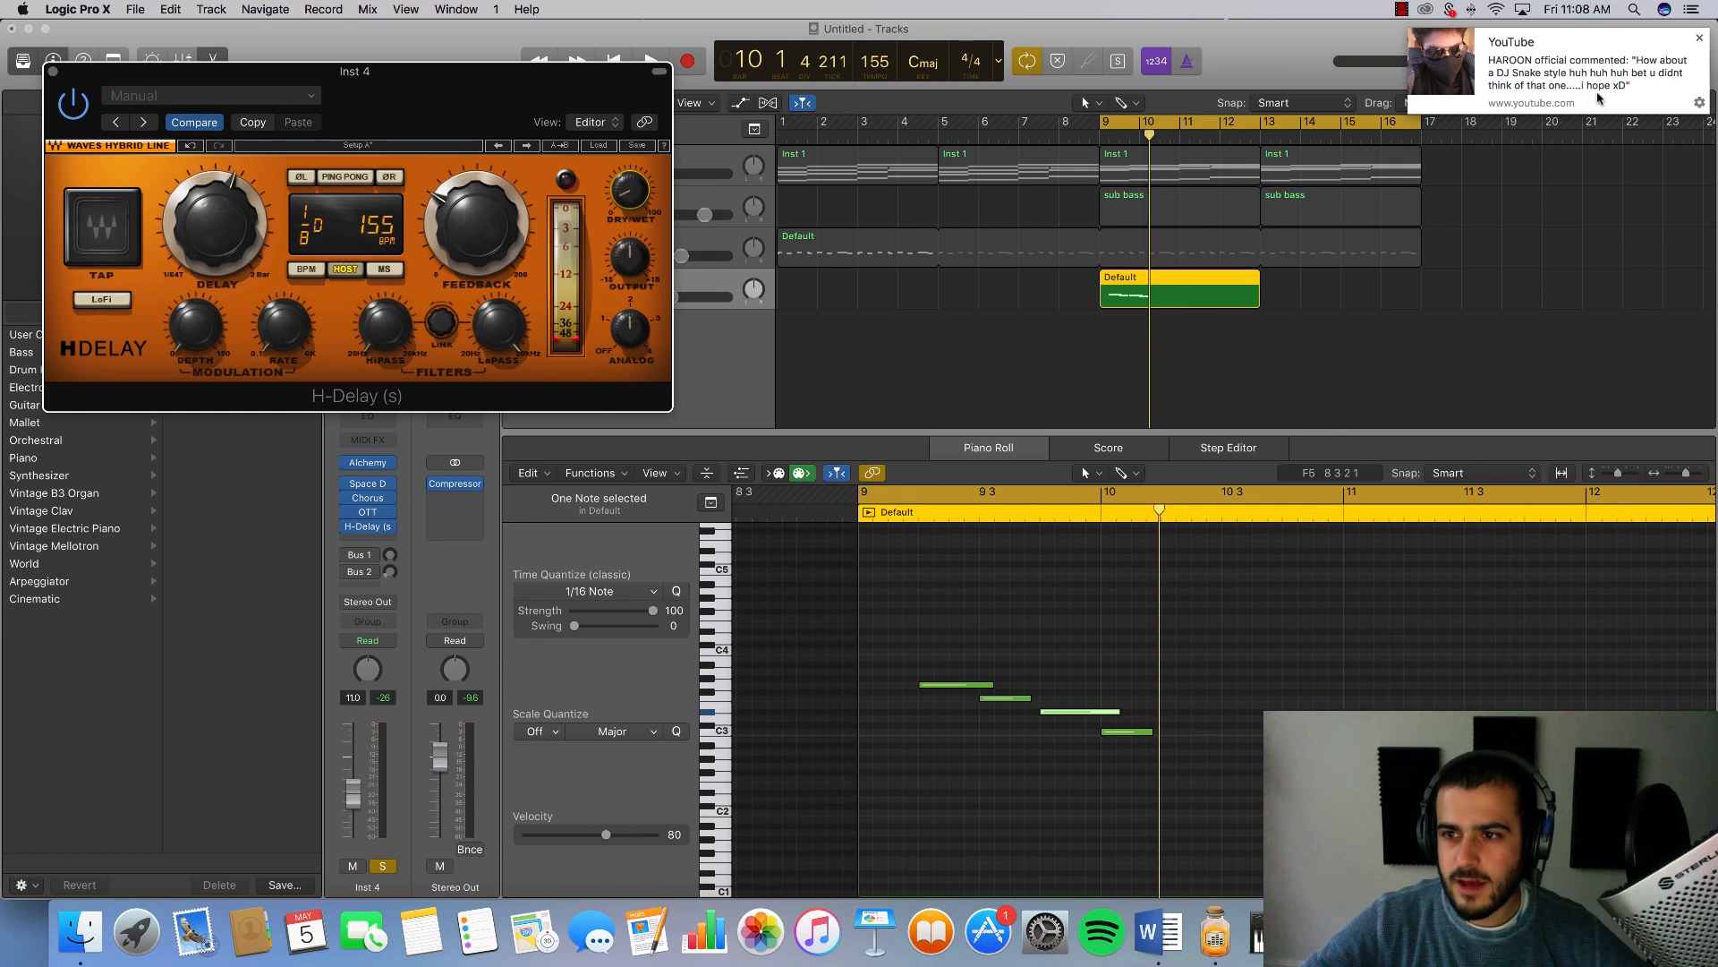
click(1697, 38)
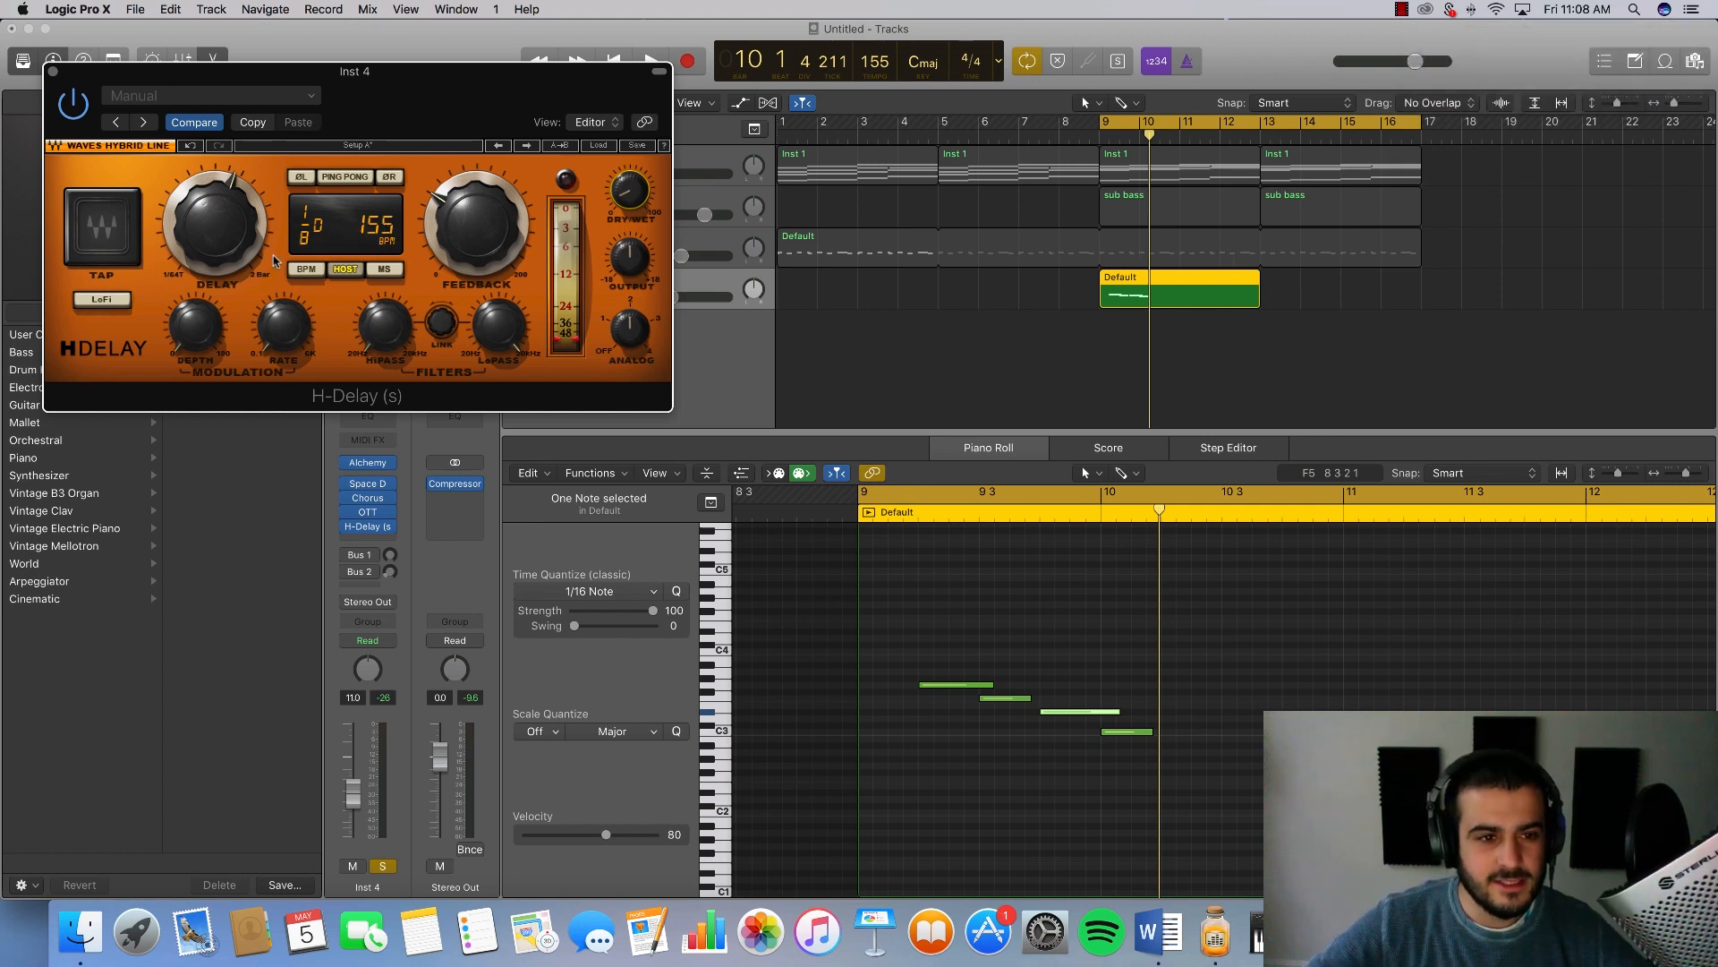
Step: Set the H-Delay time to 1/2, enable ping pong, and audition the result
drag(304, 223, 305, 188)
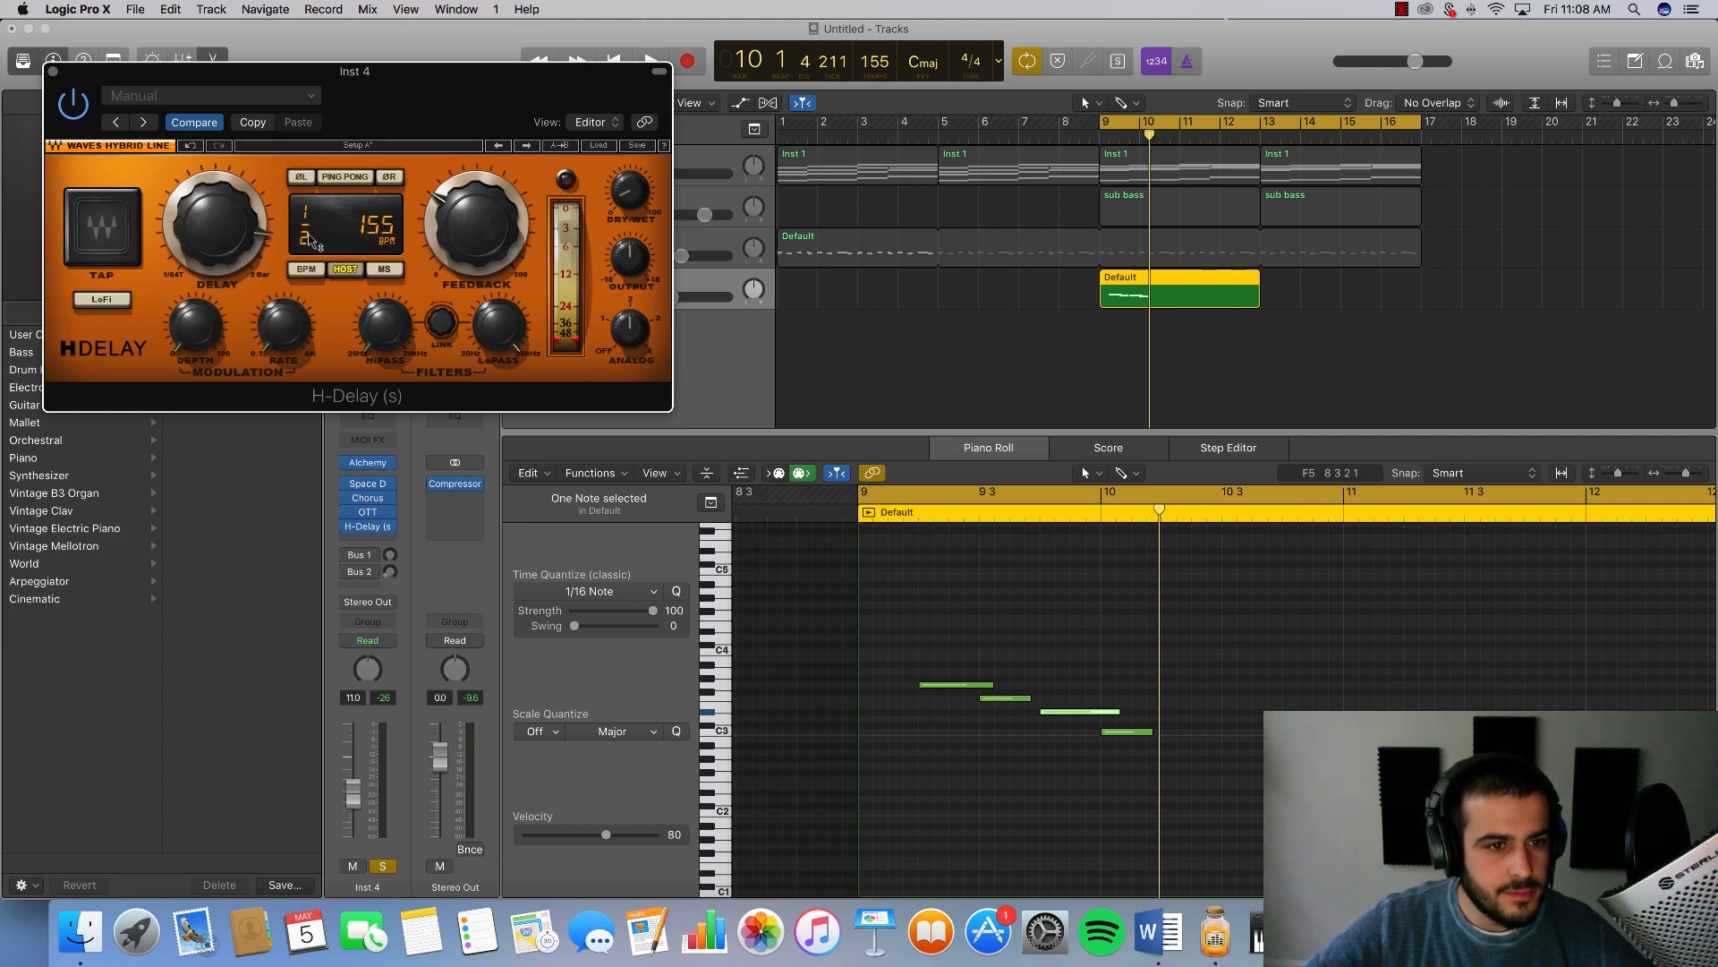
click(341, 178)
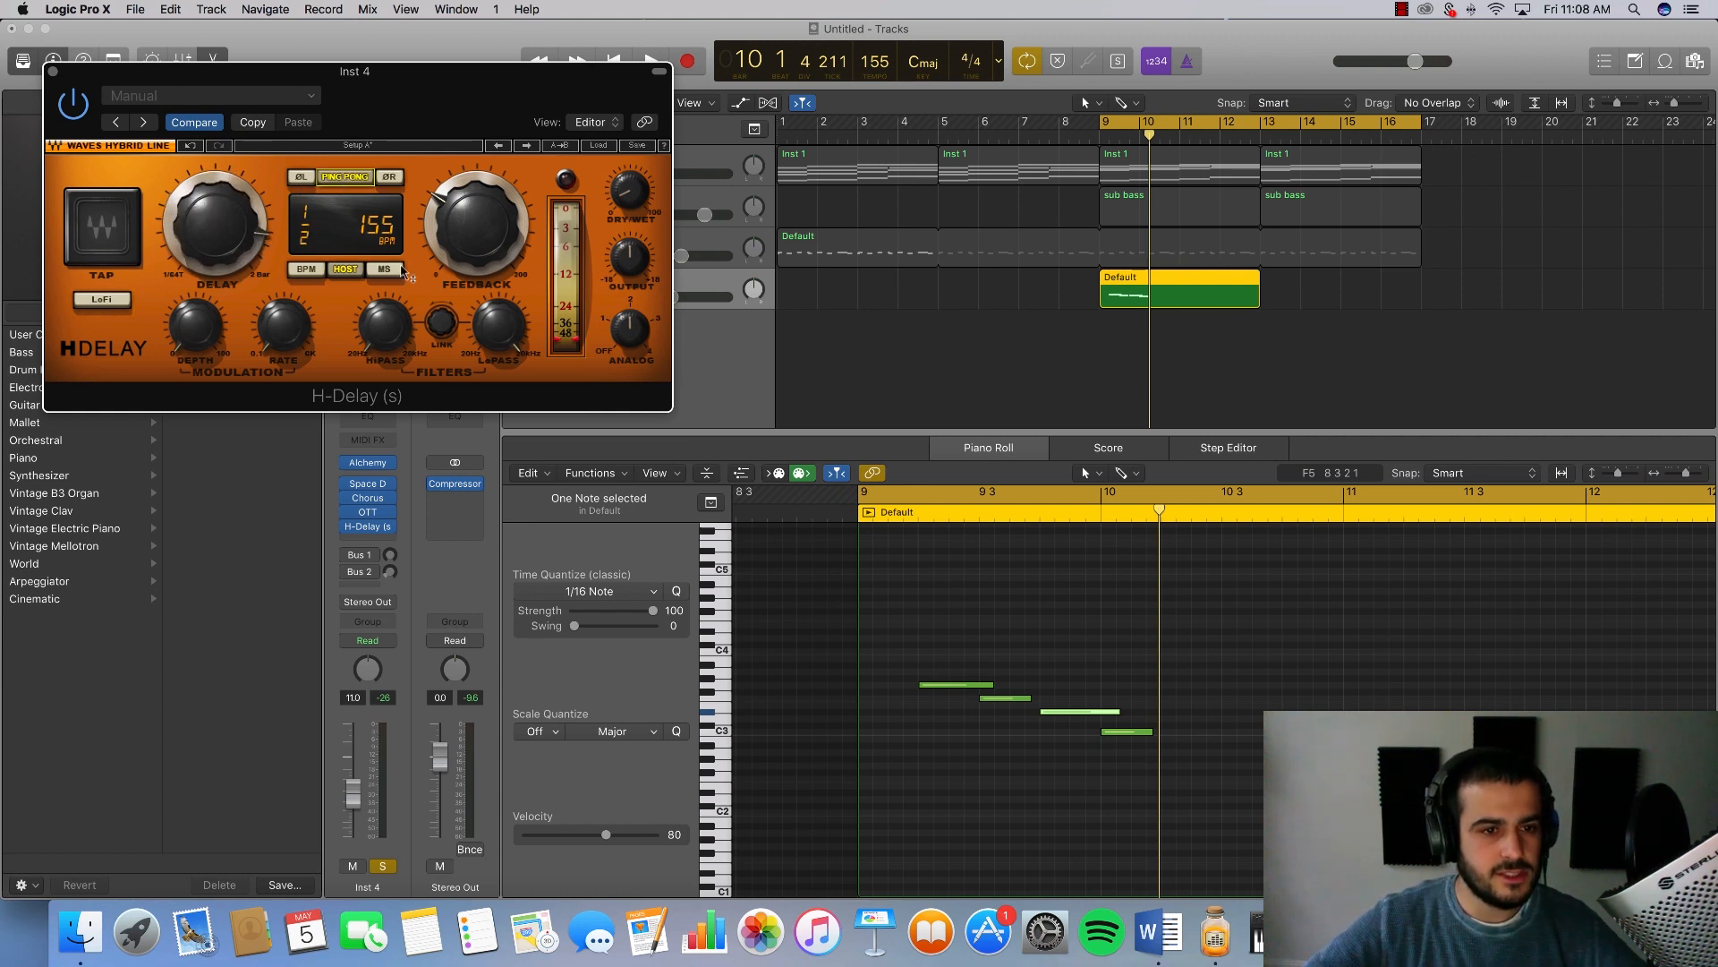
key(space)
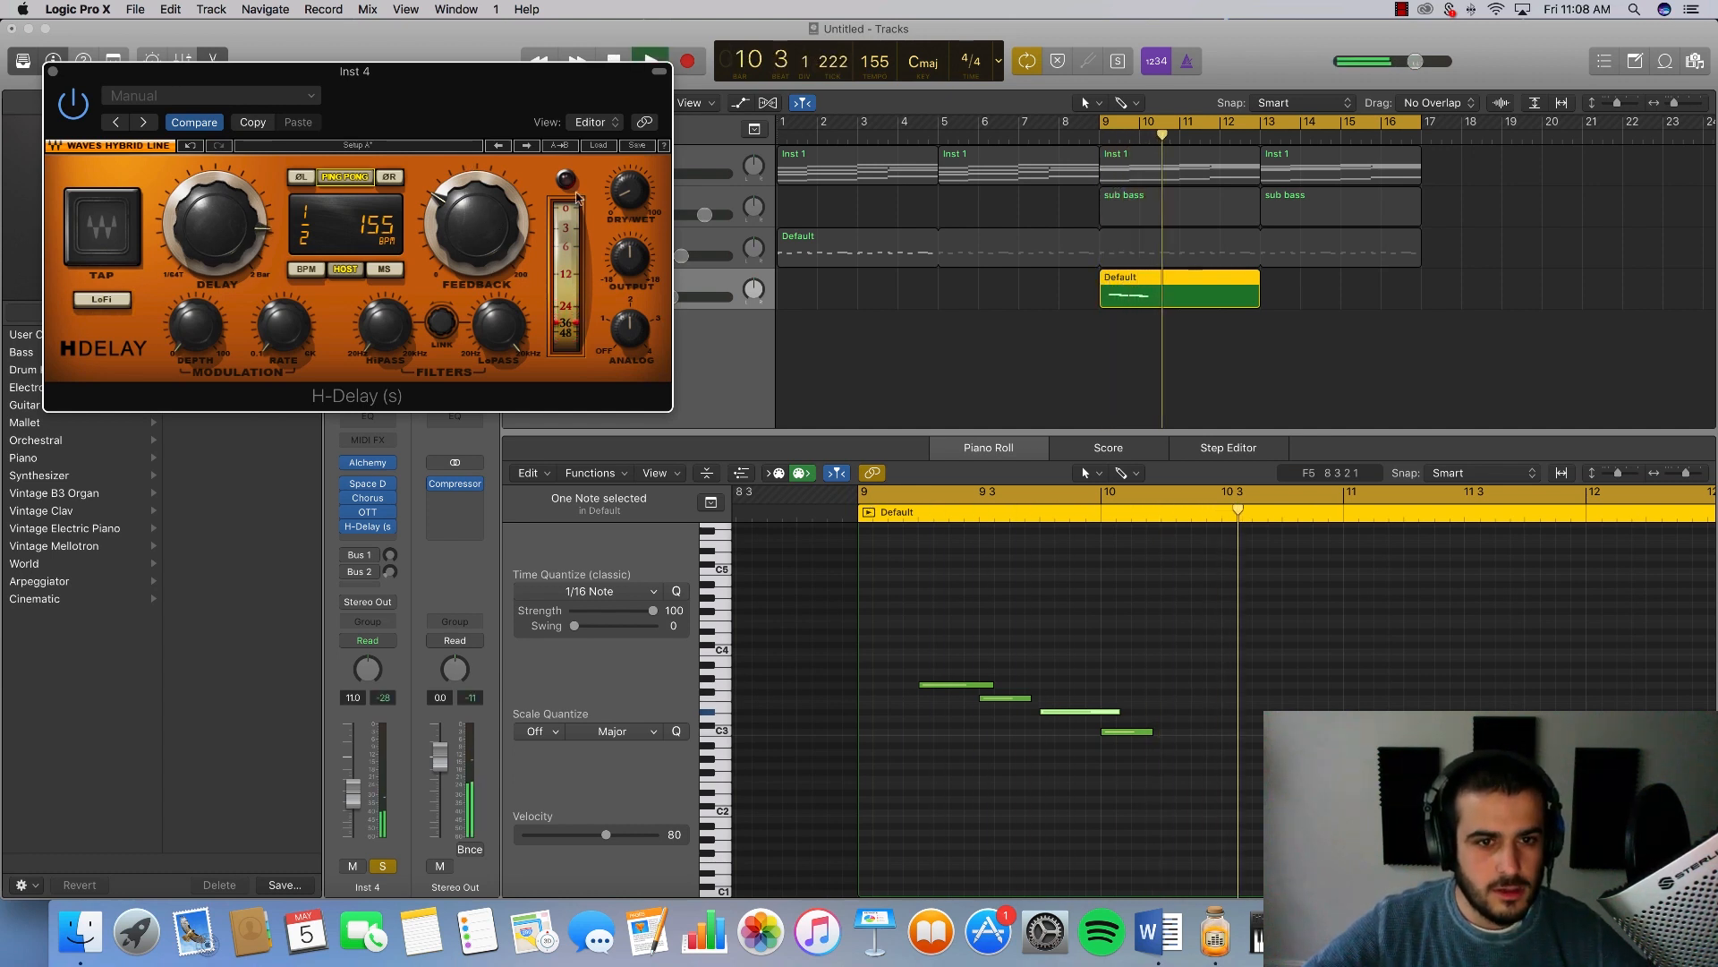
click(53, 72)
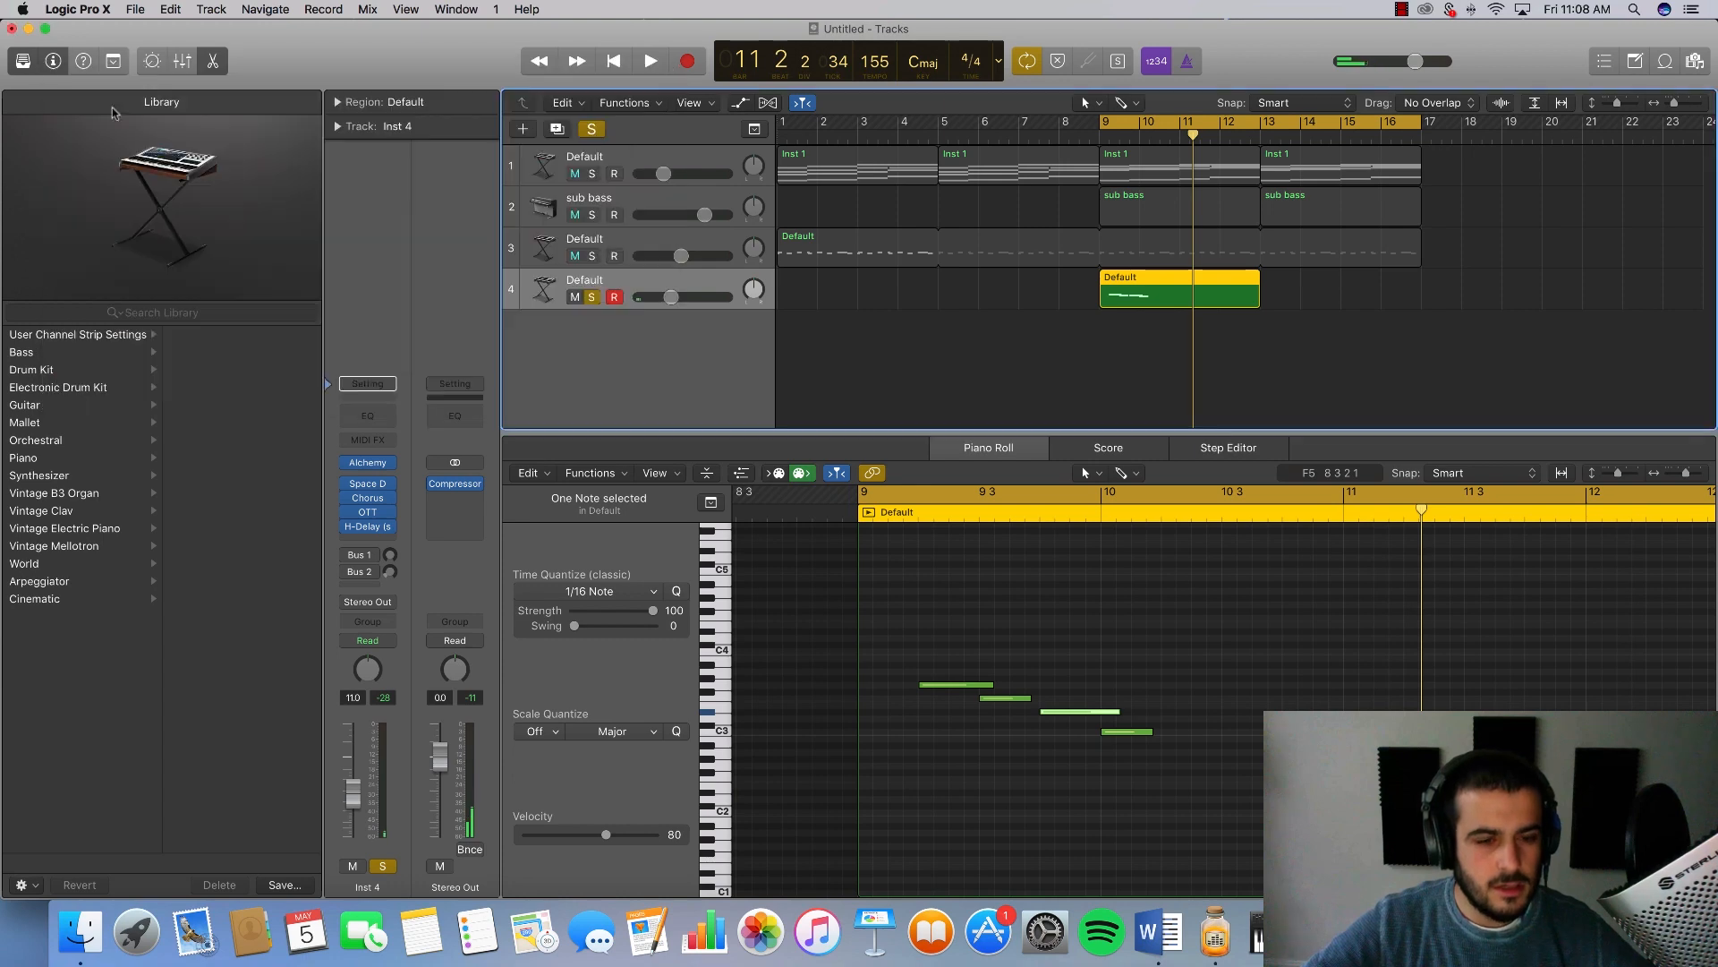
Step: Add a Channel EQ to the fourth track with a 24 dB/Oct low cut at 290 Hz and audition it
click(383, 539)
mouse_move(390, 706)
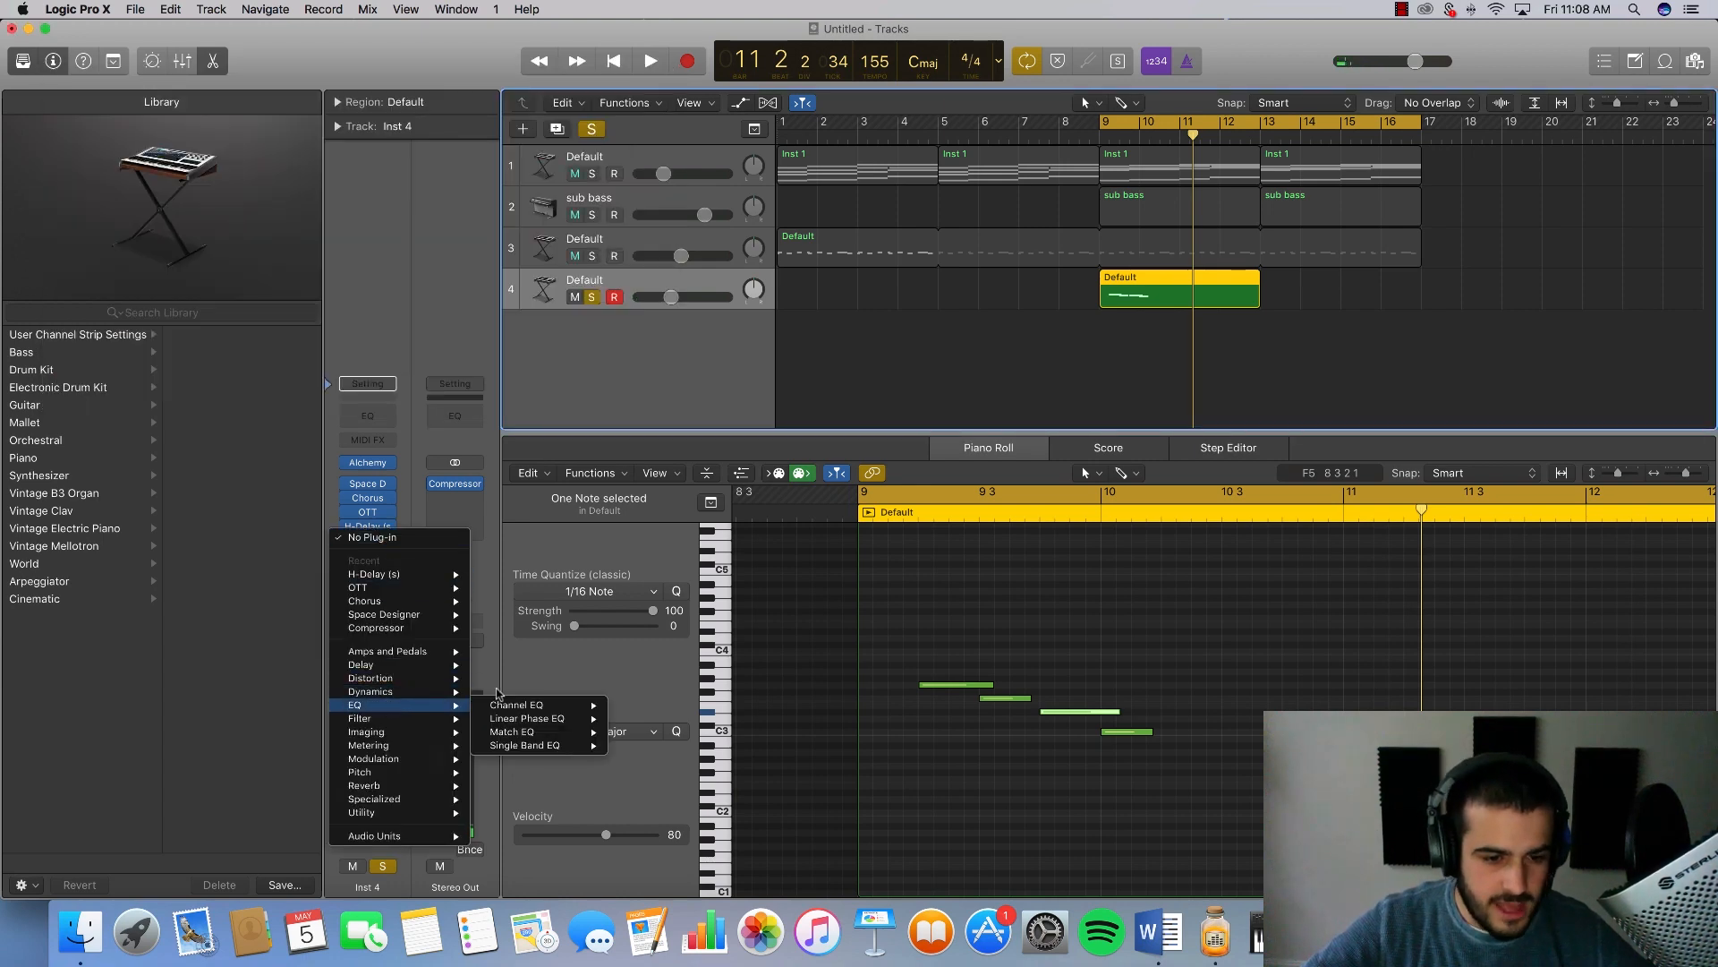
click(412, 285)
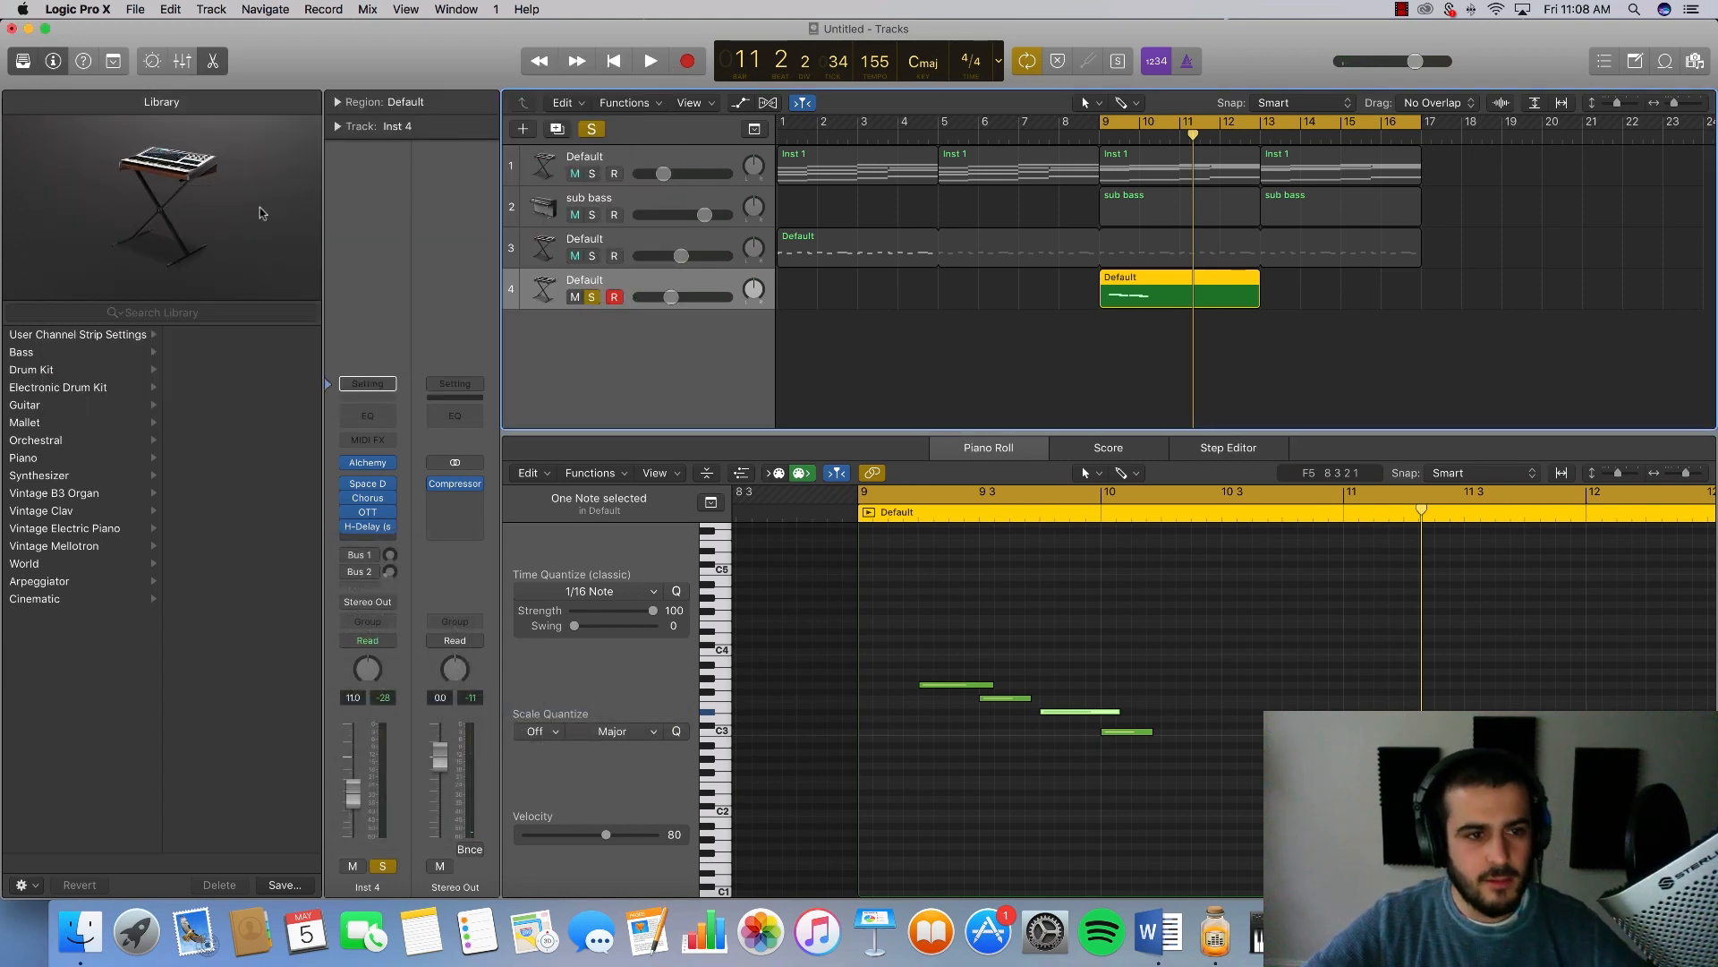
click(105, 155)
drag(82, 280, 366, 326)
key(space)
key(space)
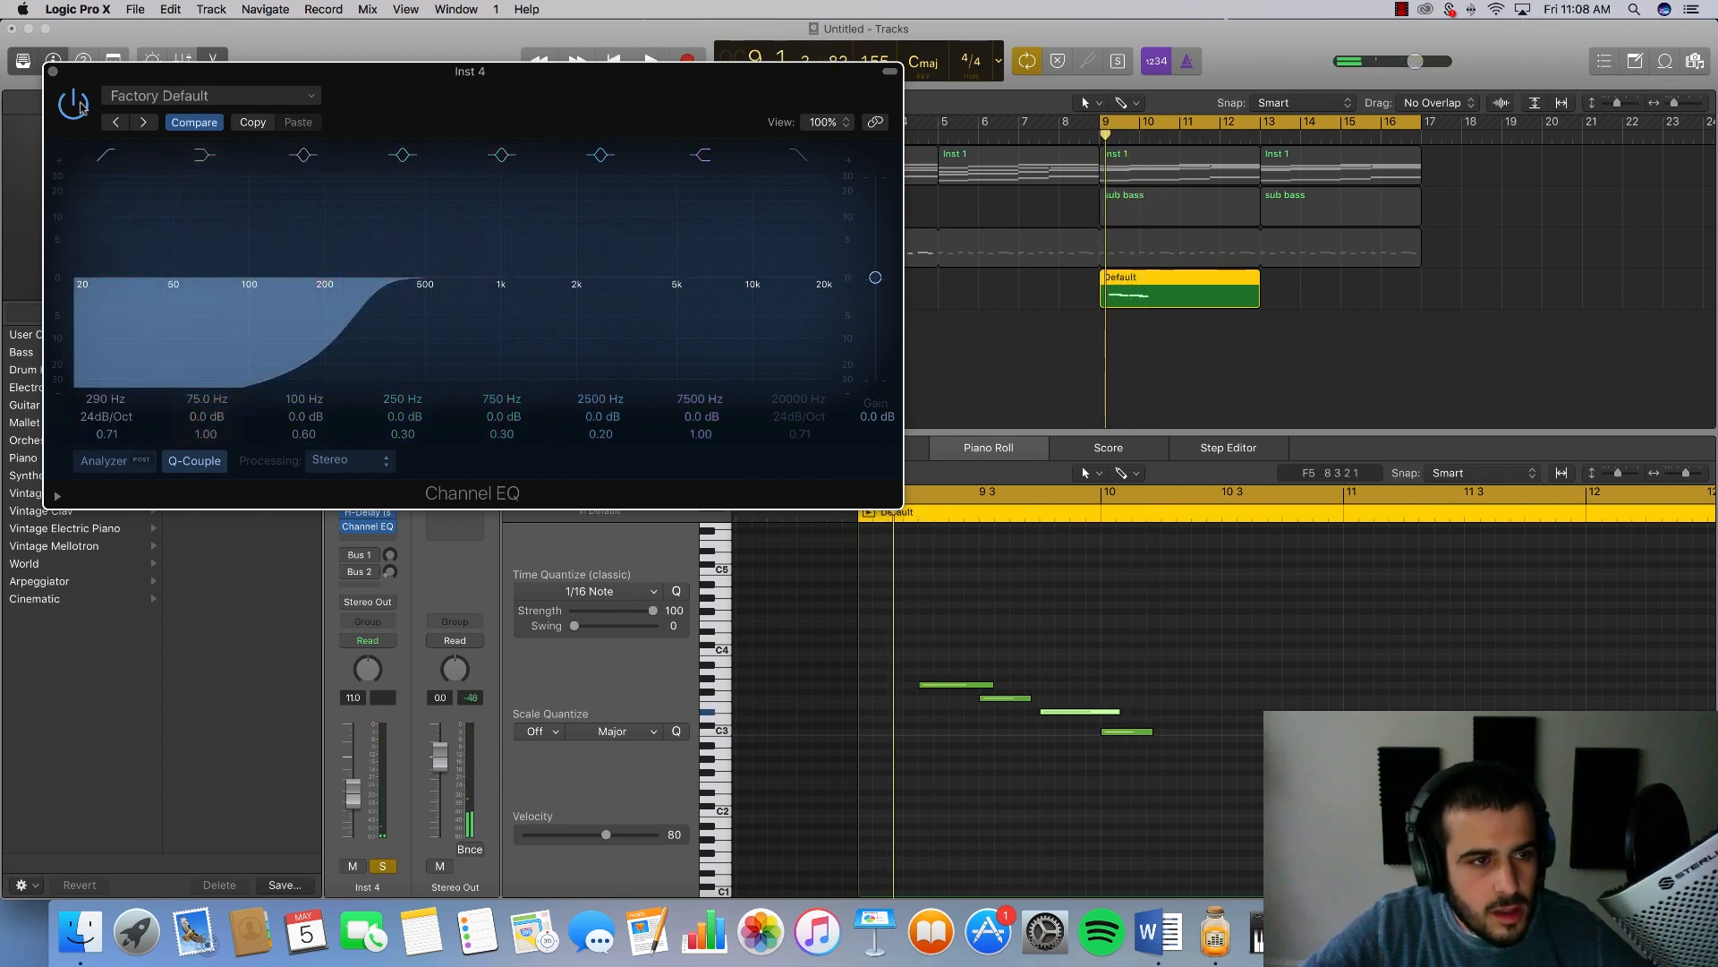
click(53, 72)
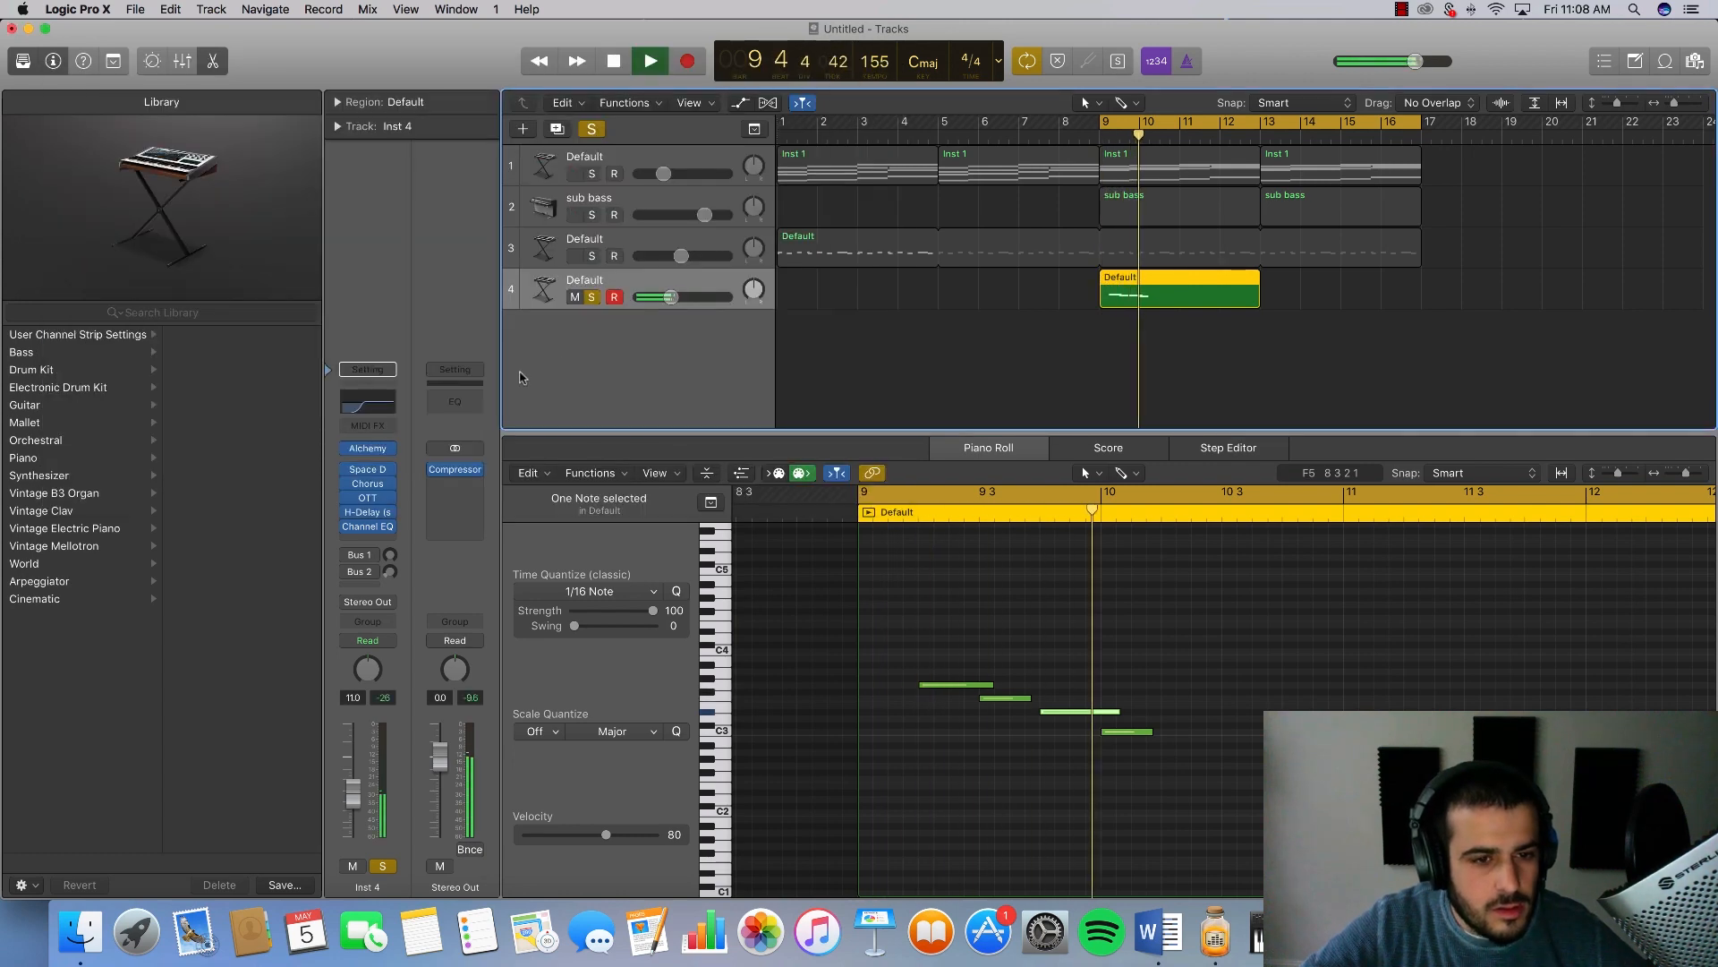
Step: Unsolo the fourth track and audition its notes together with the other parts
click(592, 297)
key(space)
key(space)
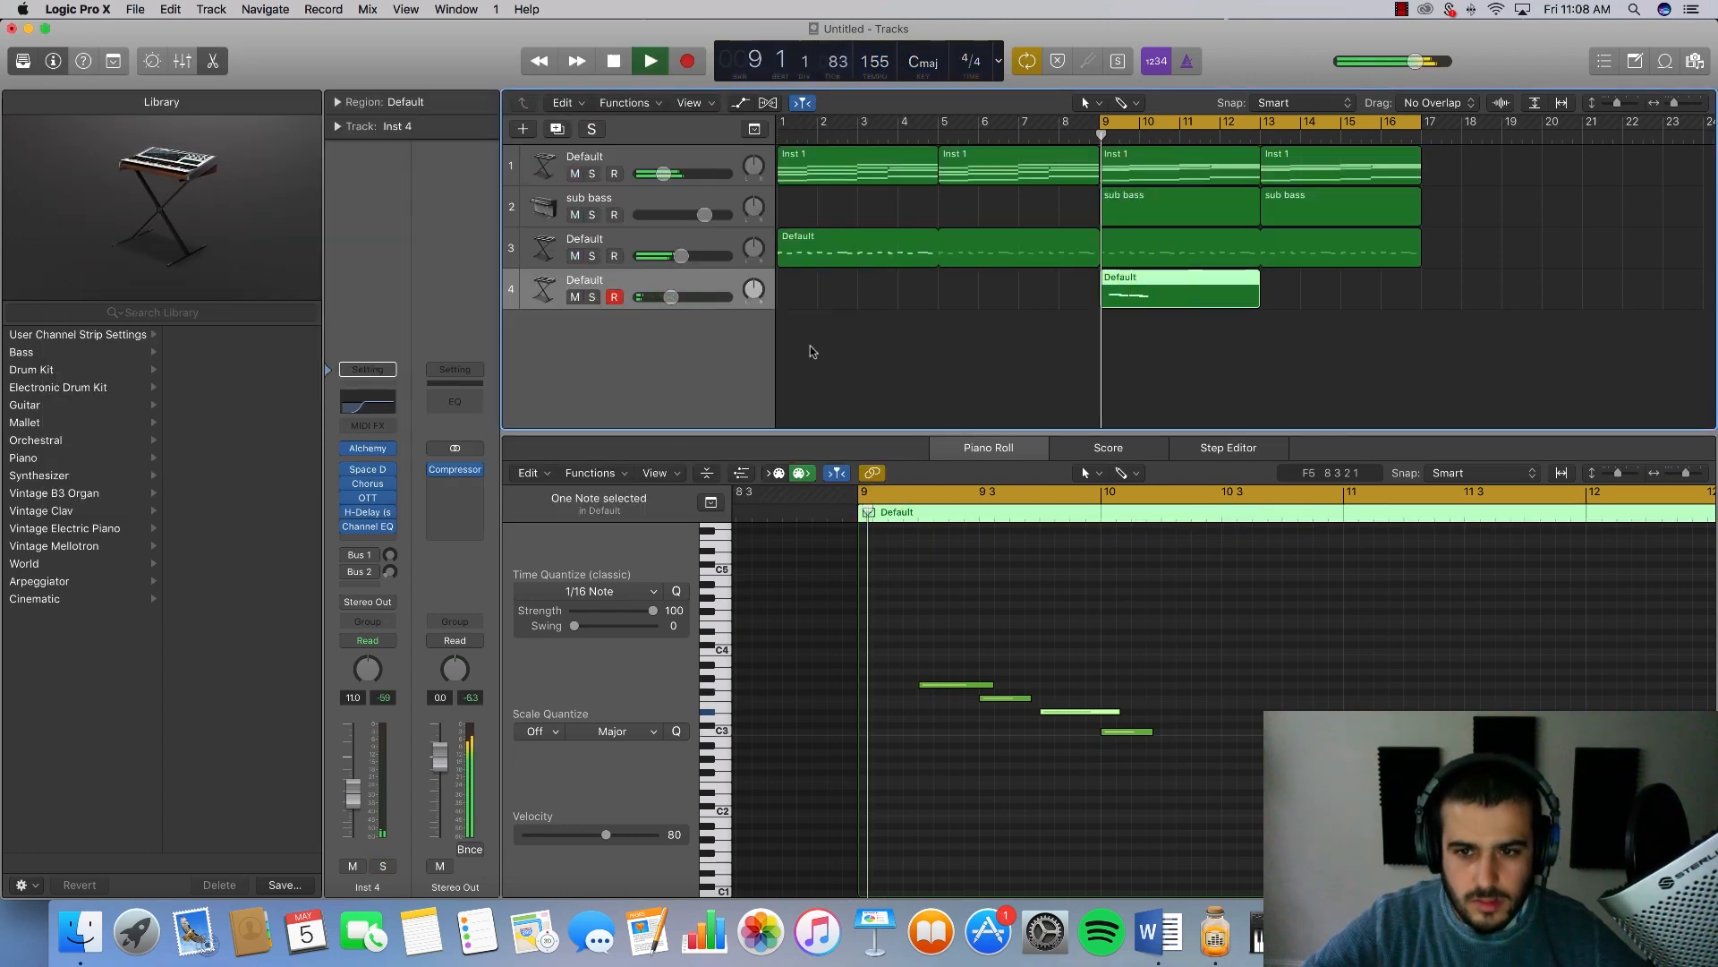
scroll(810, 346, down, 5)
scroll(1123, 653, down, 5)
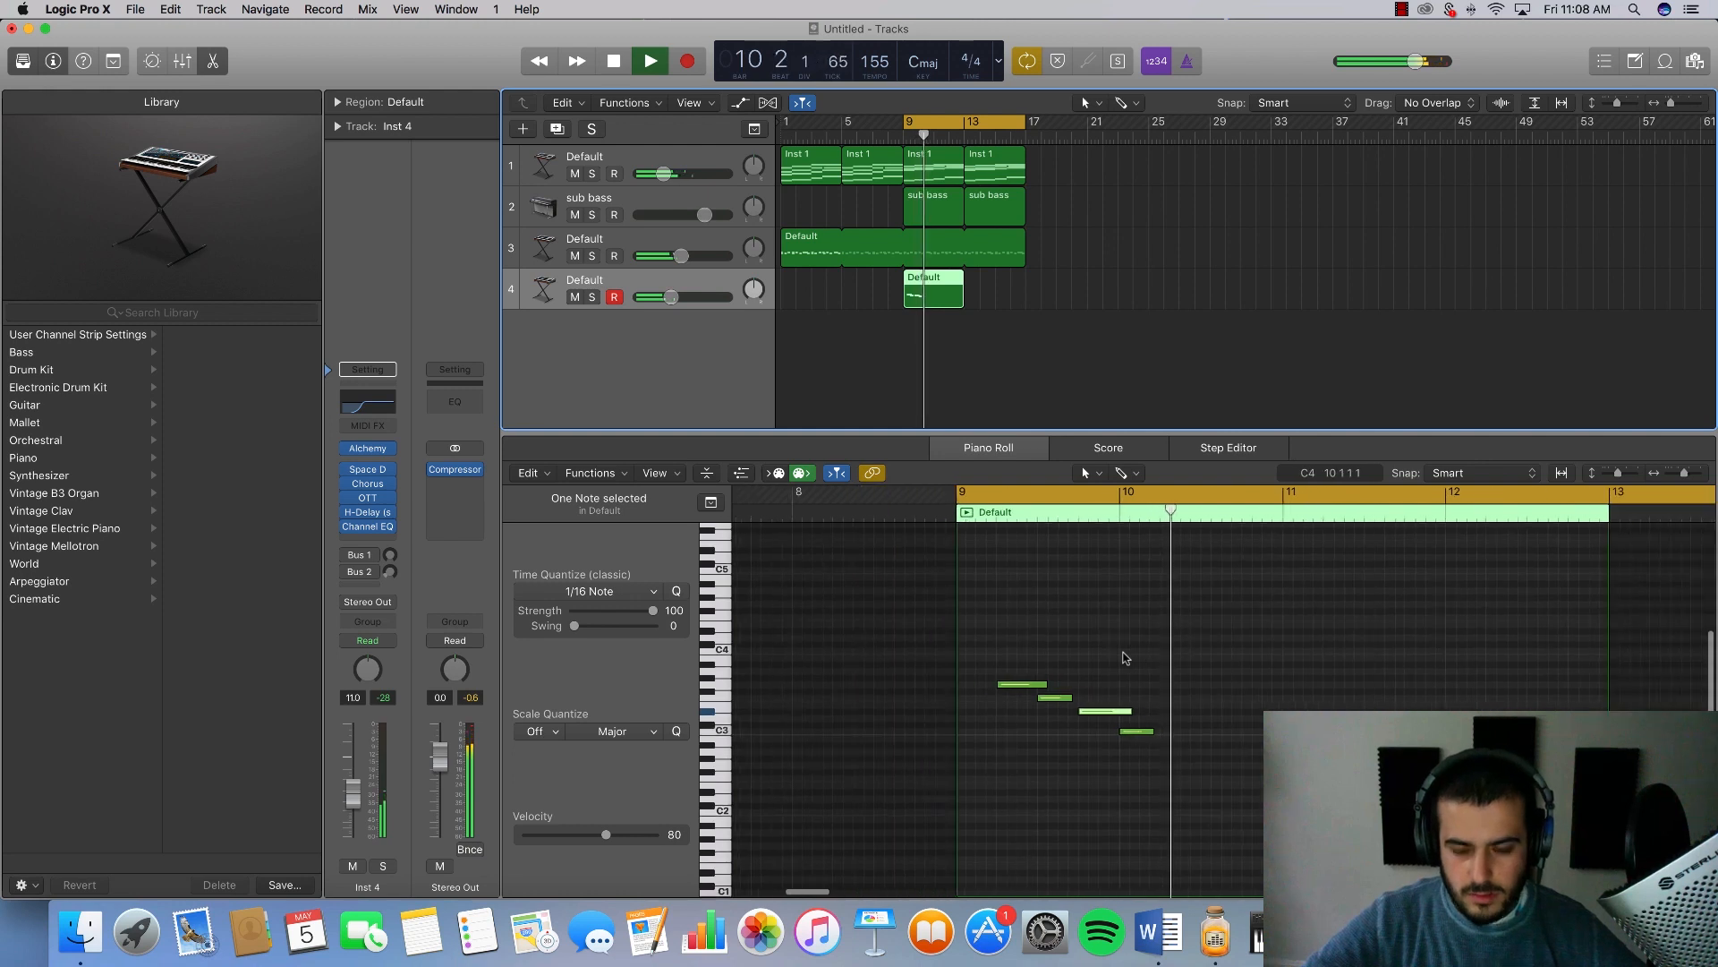
key(space)
scroll(926, 746, up, 4)
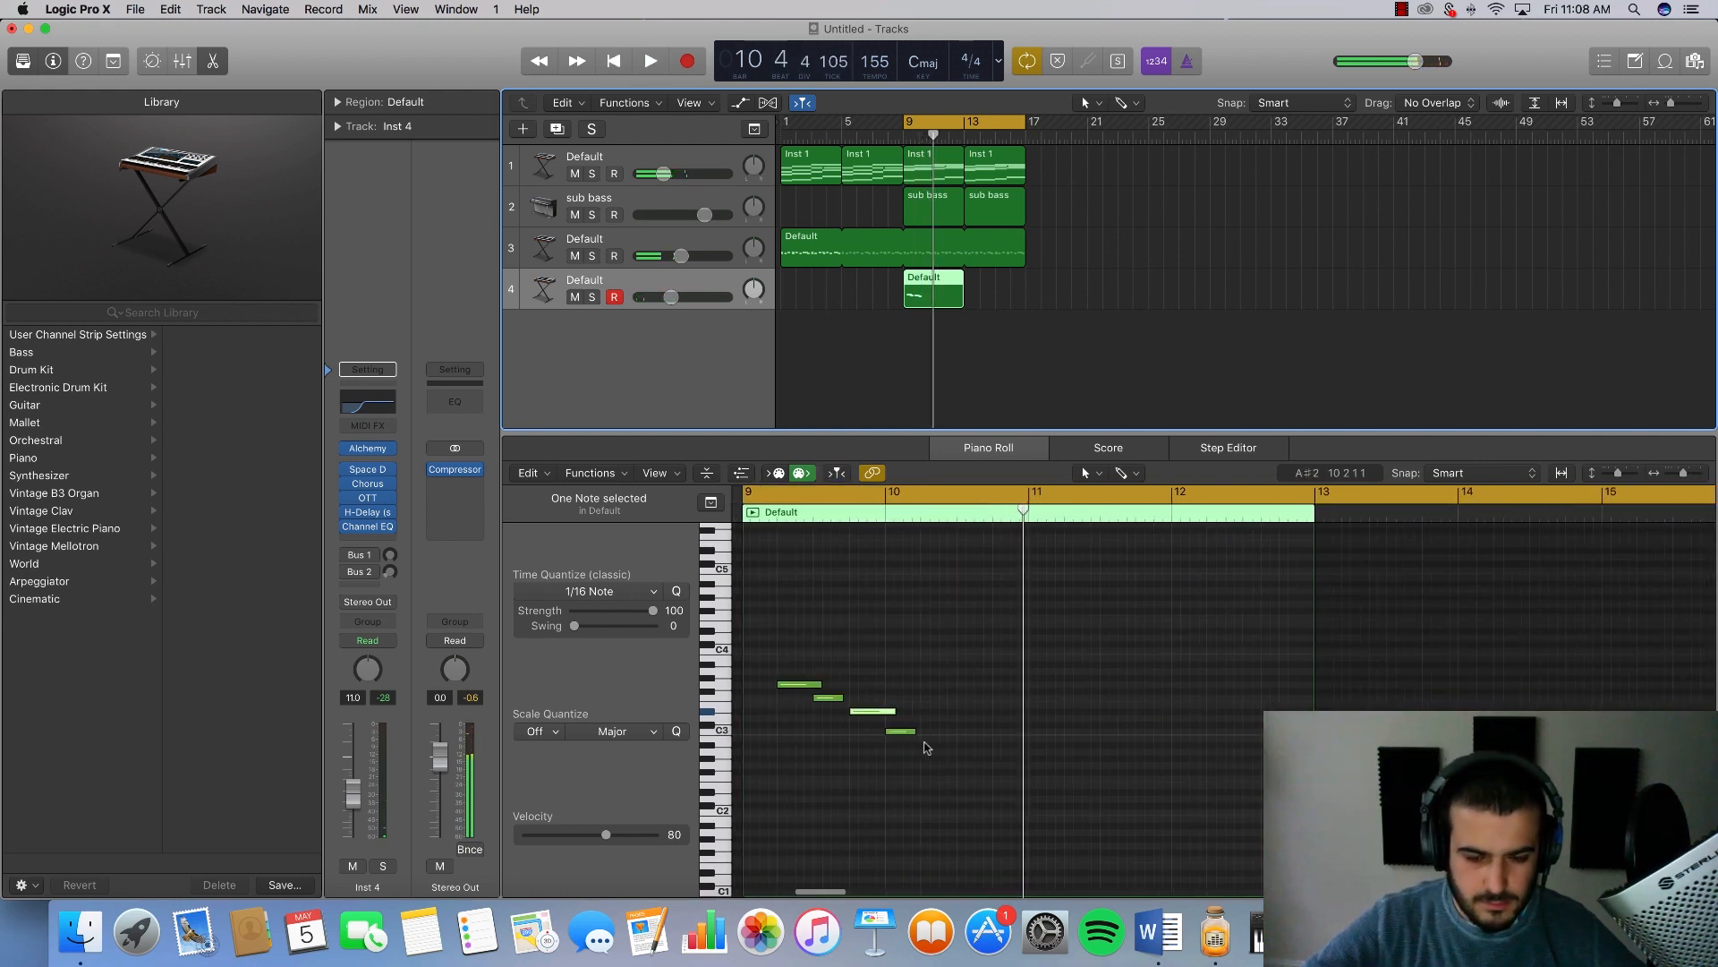
key(space)
scroll(967, 737, left, 3)
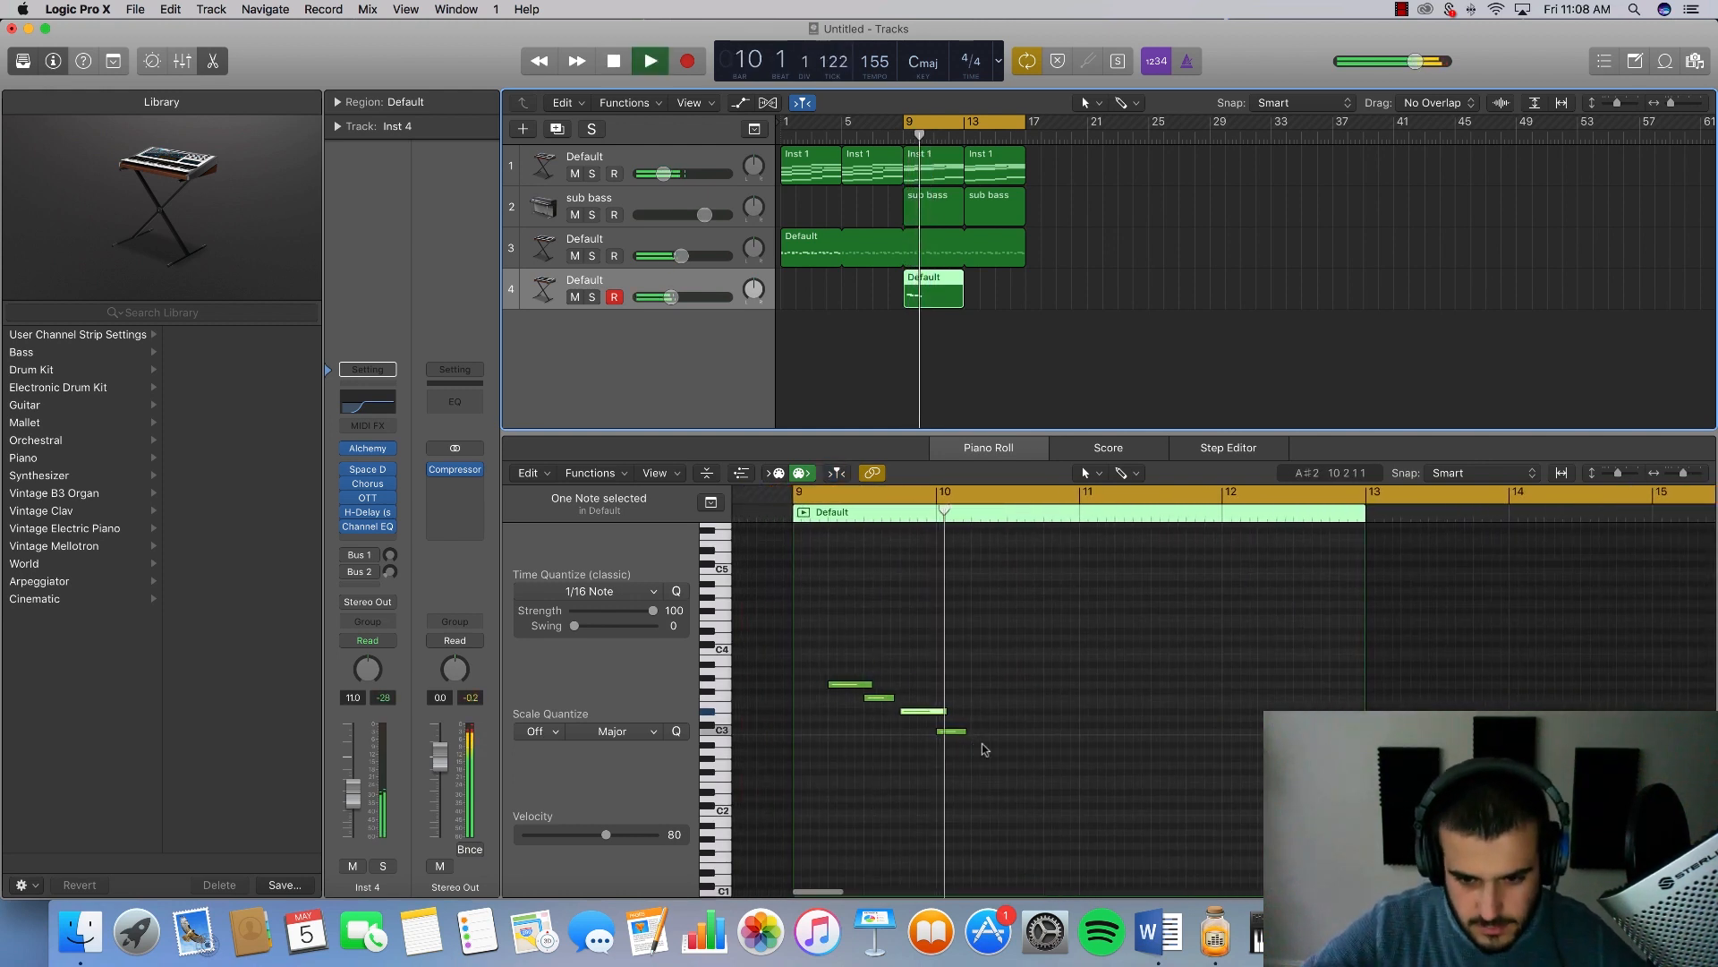
key(space)
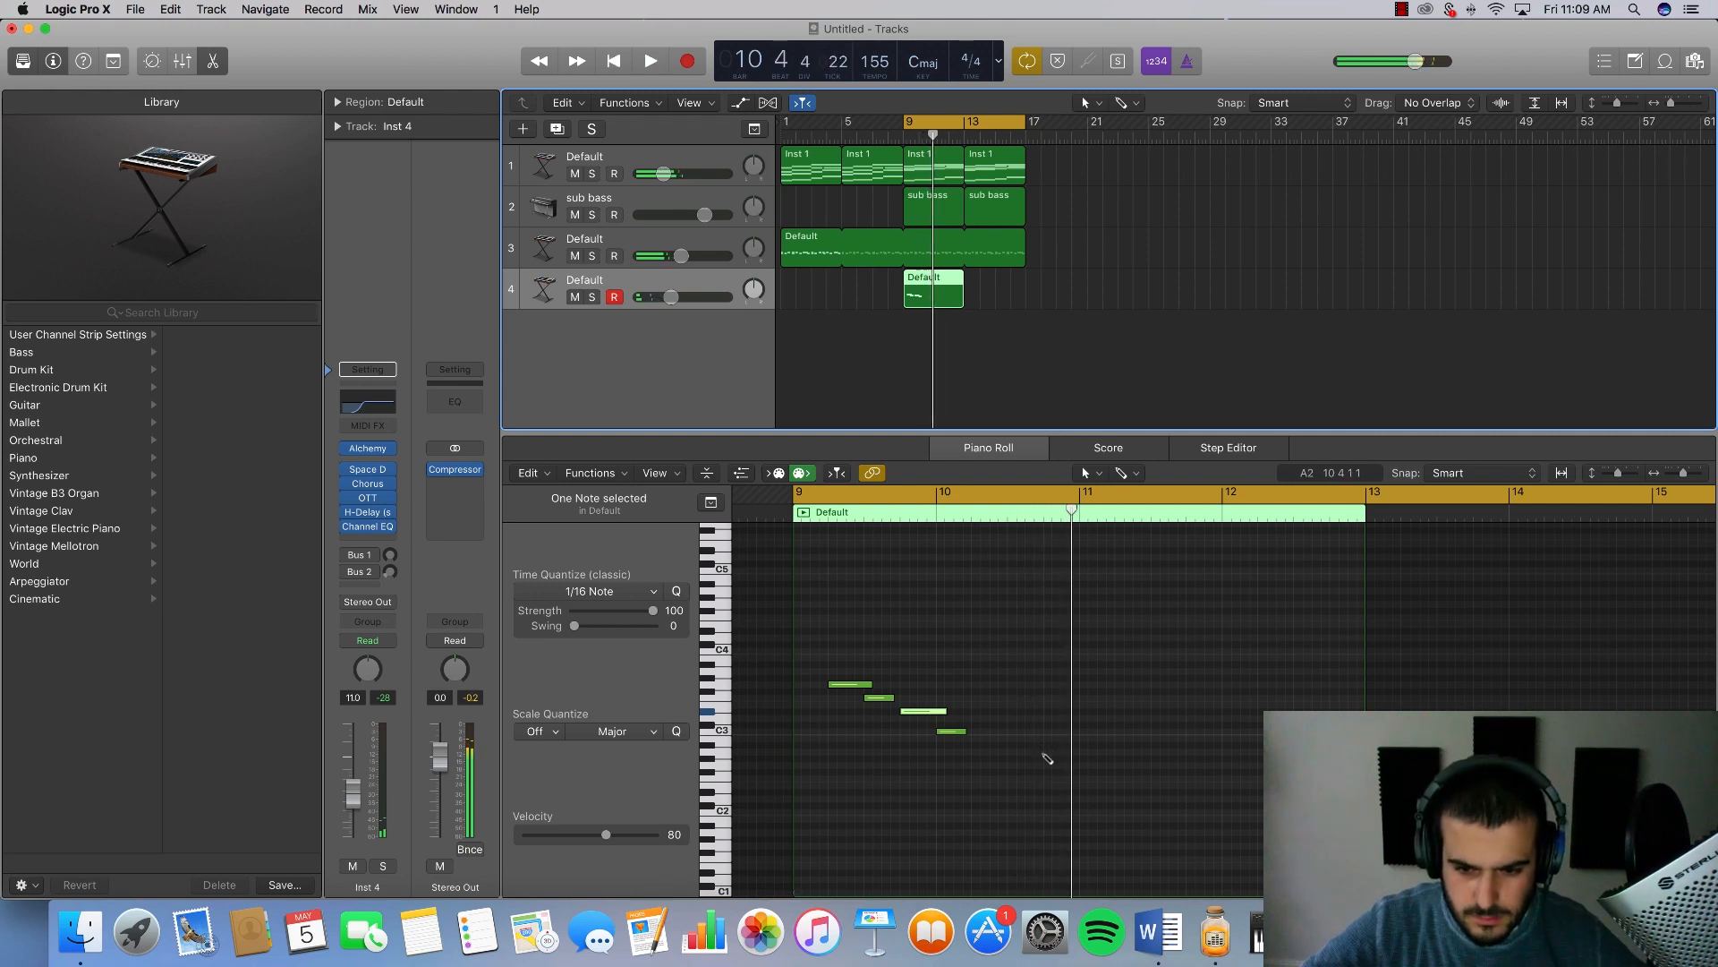
Step: Add an A#2 note at 10 4 1 in the fourth track's region and audition it
click(1048, 758)
drag(1049, 756, 1057, 752)
key(space)
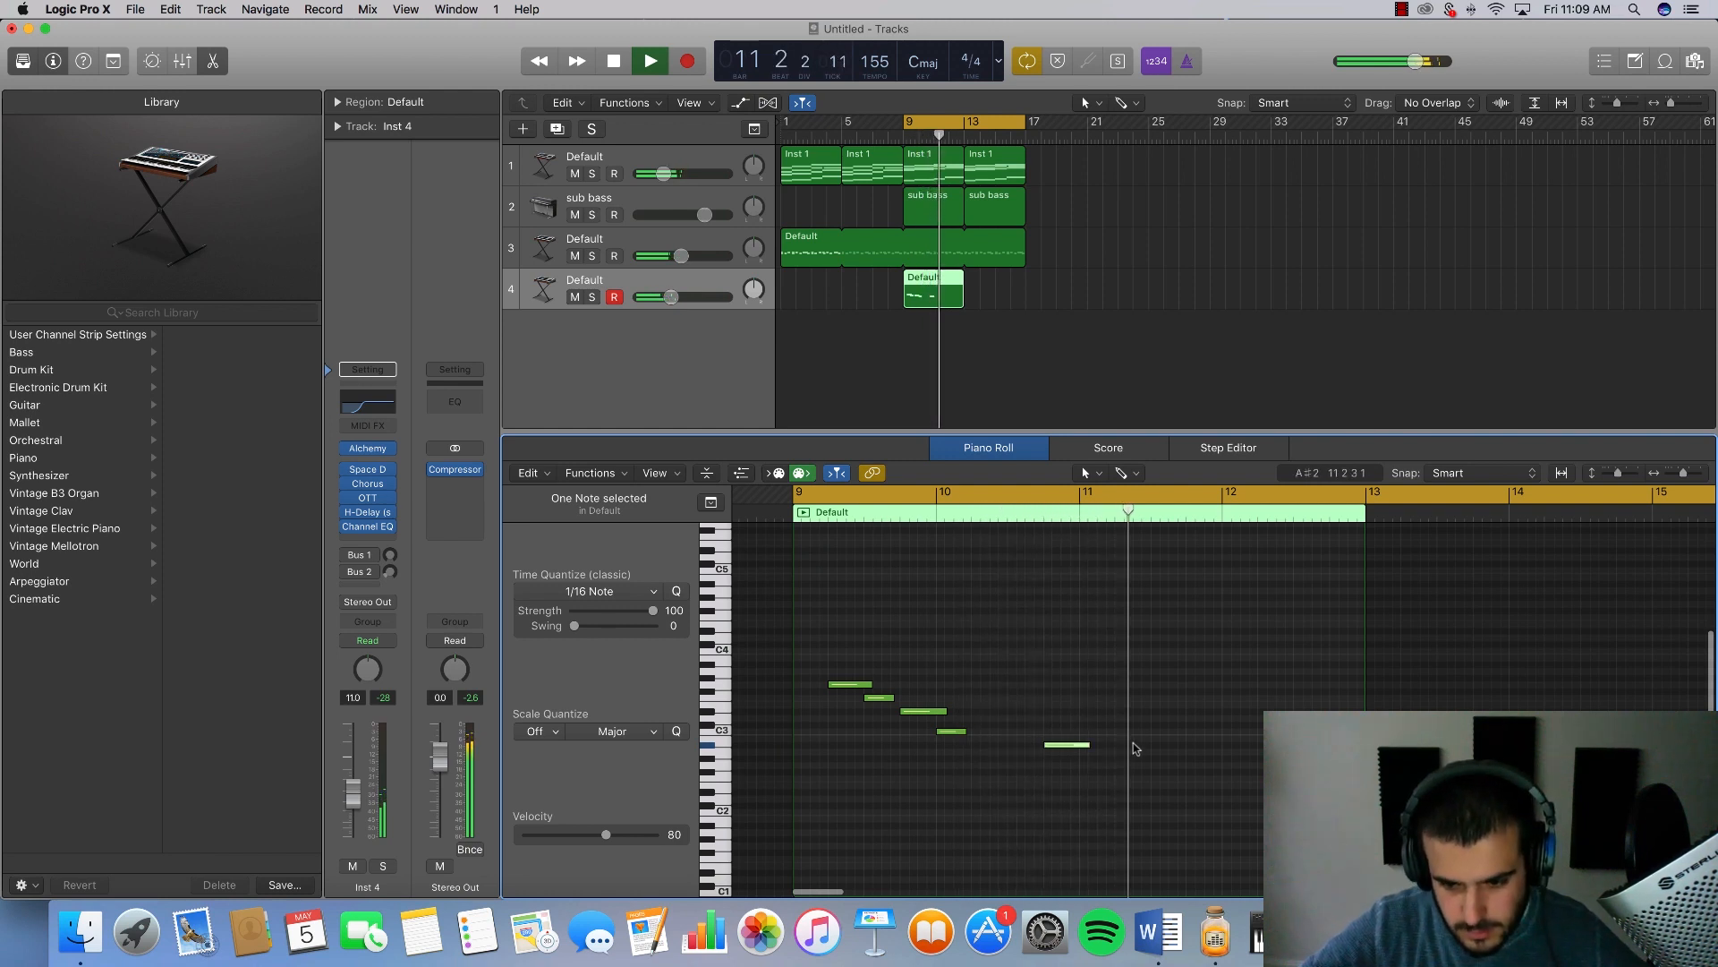
key(space)
Step: Set the cycle range from just before bar 11 to just past bar 13 and audition that section
drag(1039, 490, 1421, 493)
key(space)
key(super+Right)
key(super+Right)
key(super+Right)
key(super+Right)
key(space)
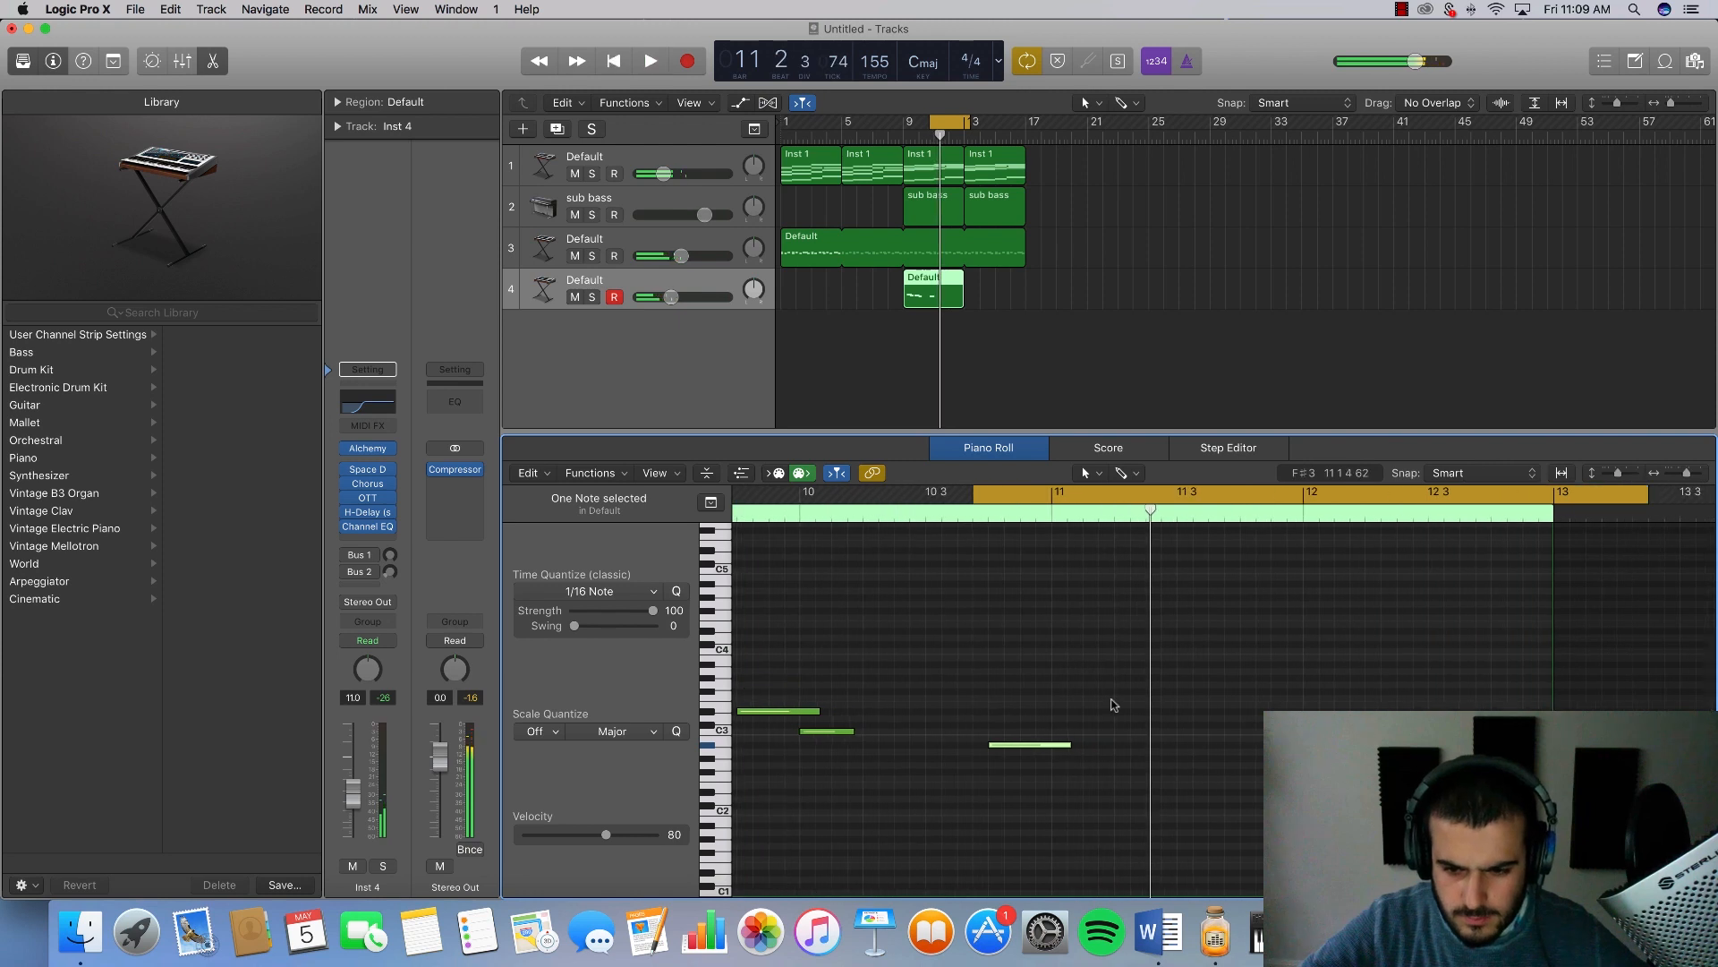
key(space)
key(space)
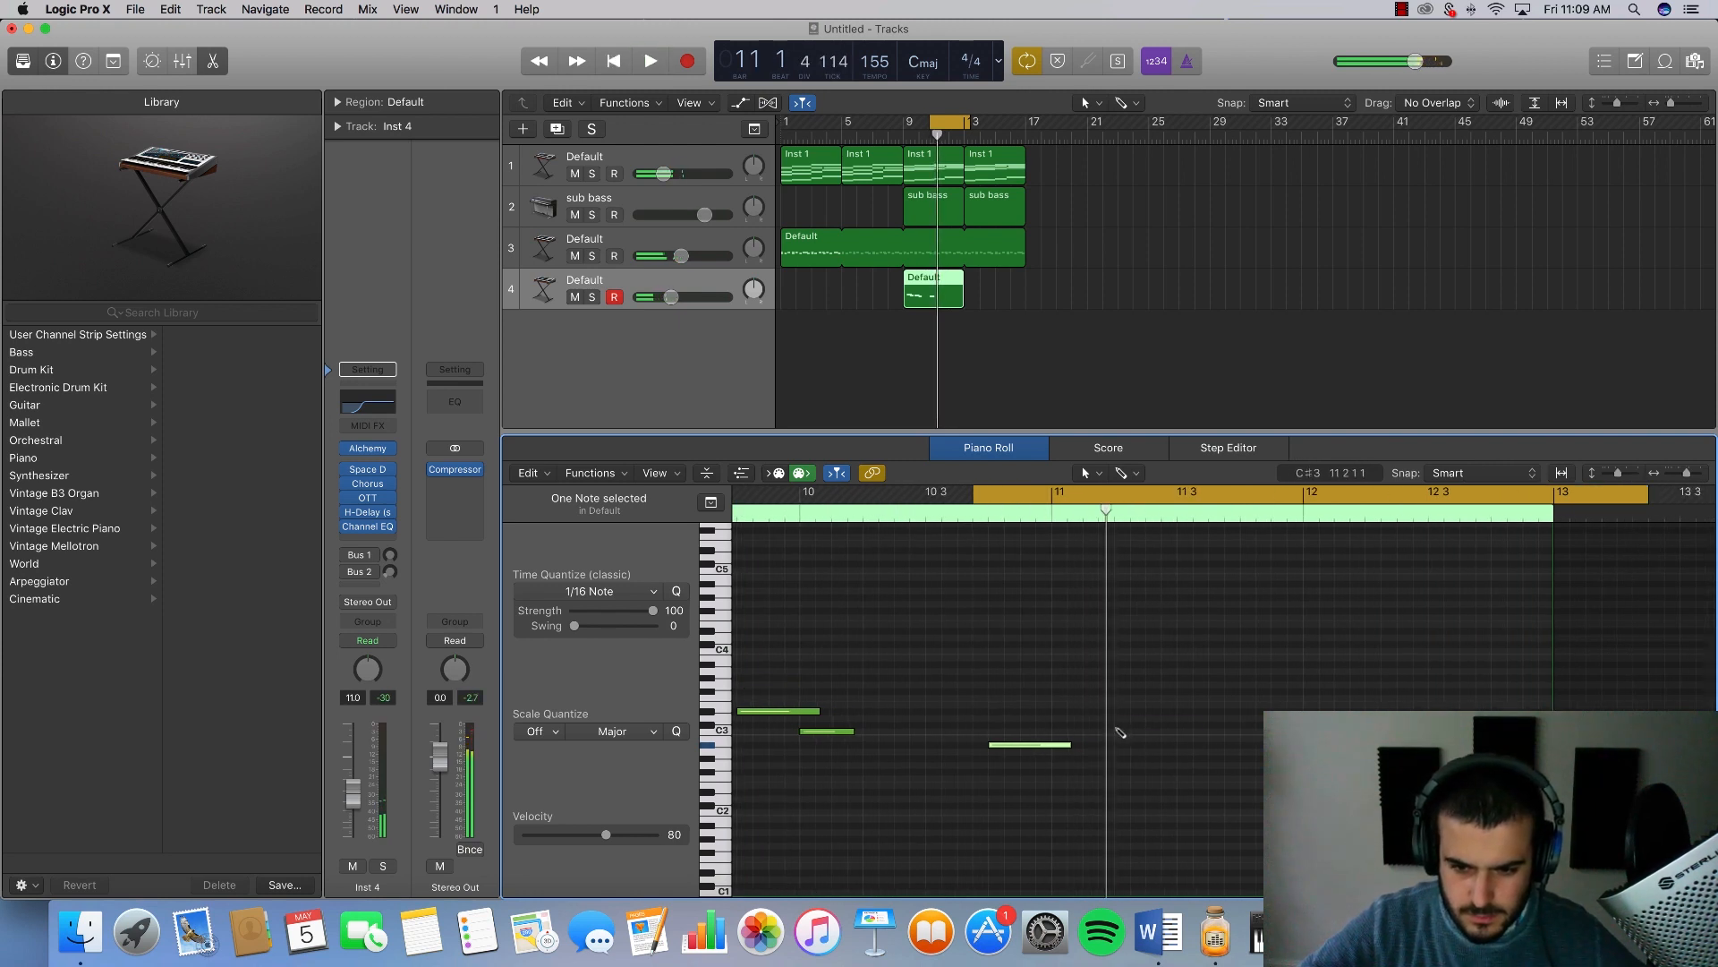
Step: Add short rising C3, D#3 and F3 notes between beats 2 and 3 of bar 11 and audition them
mouse_move(1120, 732)
mouse_down()
mouse_move(1129, 716)
mouse_move(1168, 748)
mouse_move(1119, 732)
mouse_move(1164, 713)
mouse_up()
key(space)
key(space)
key(space)
super+click(1148, 718)
super+click(1182, 700)
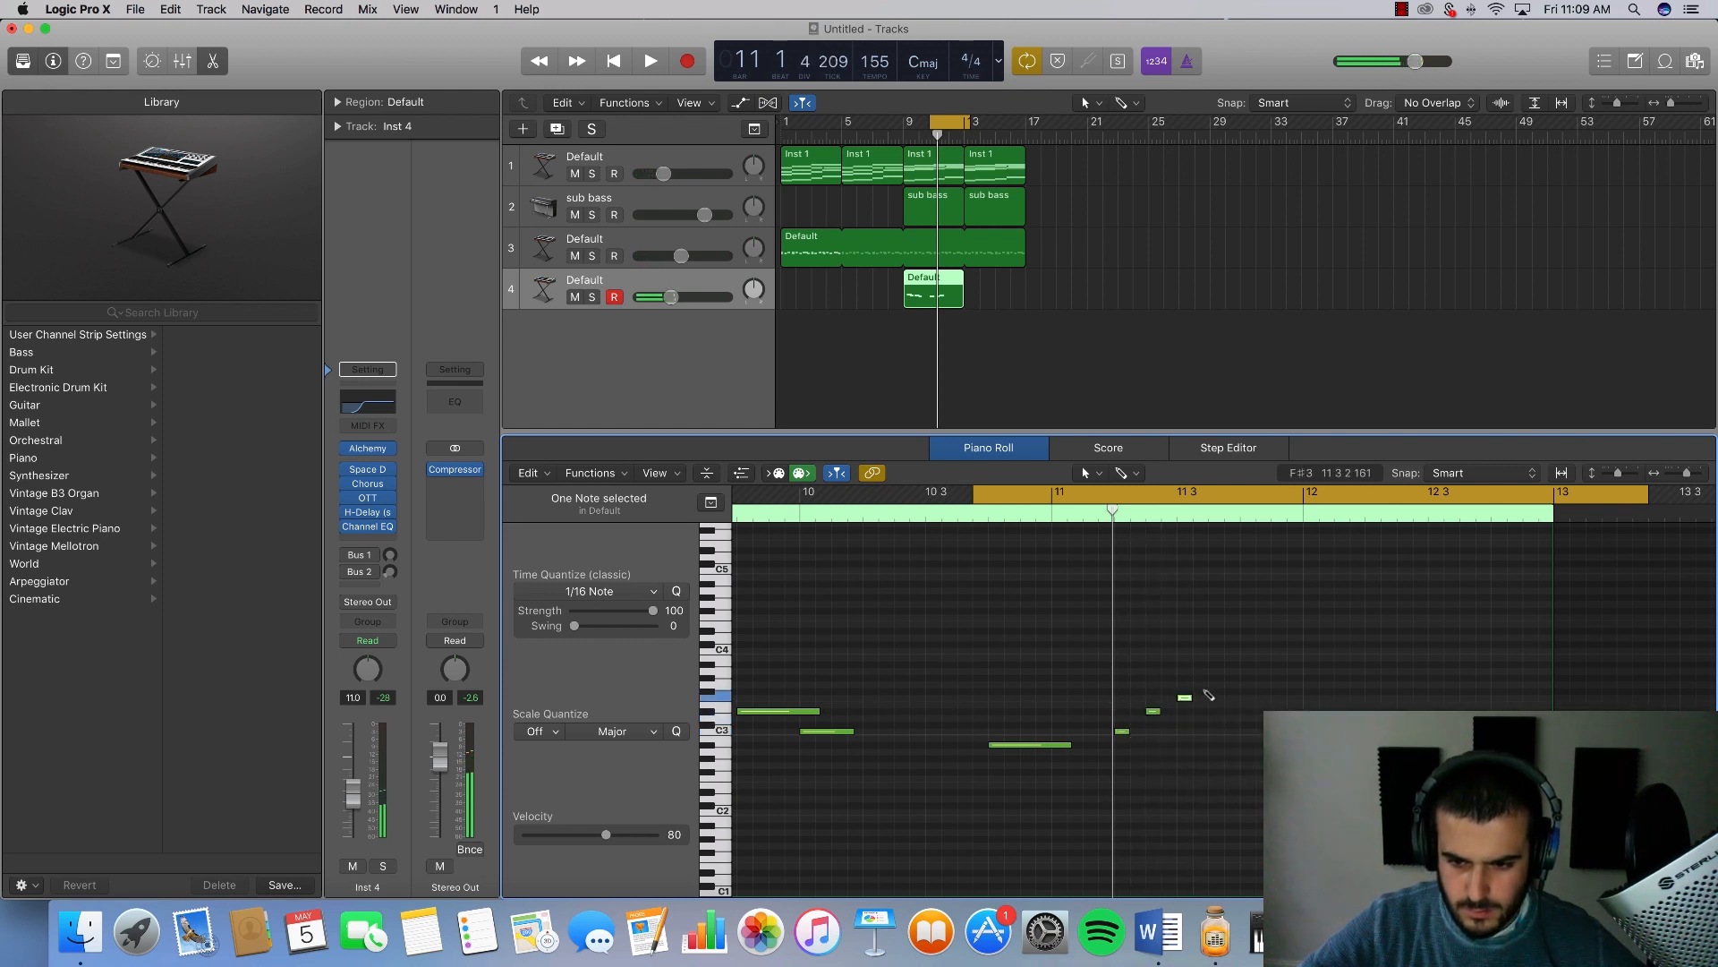
key(space)
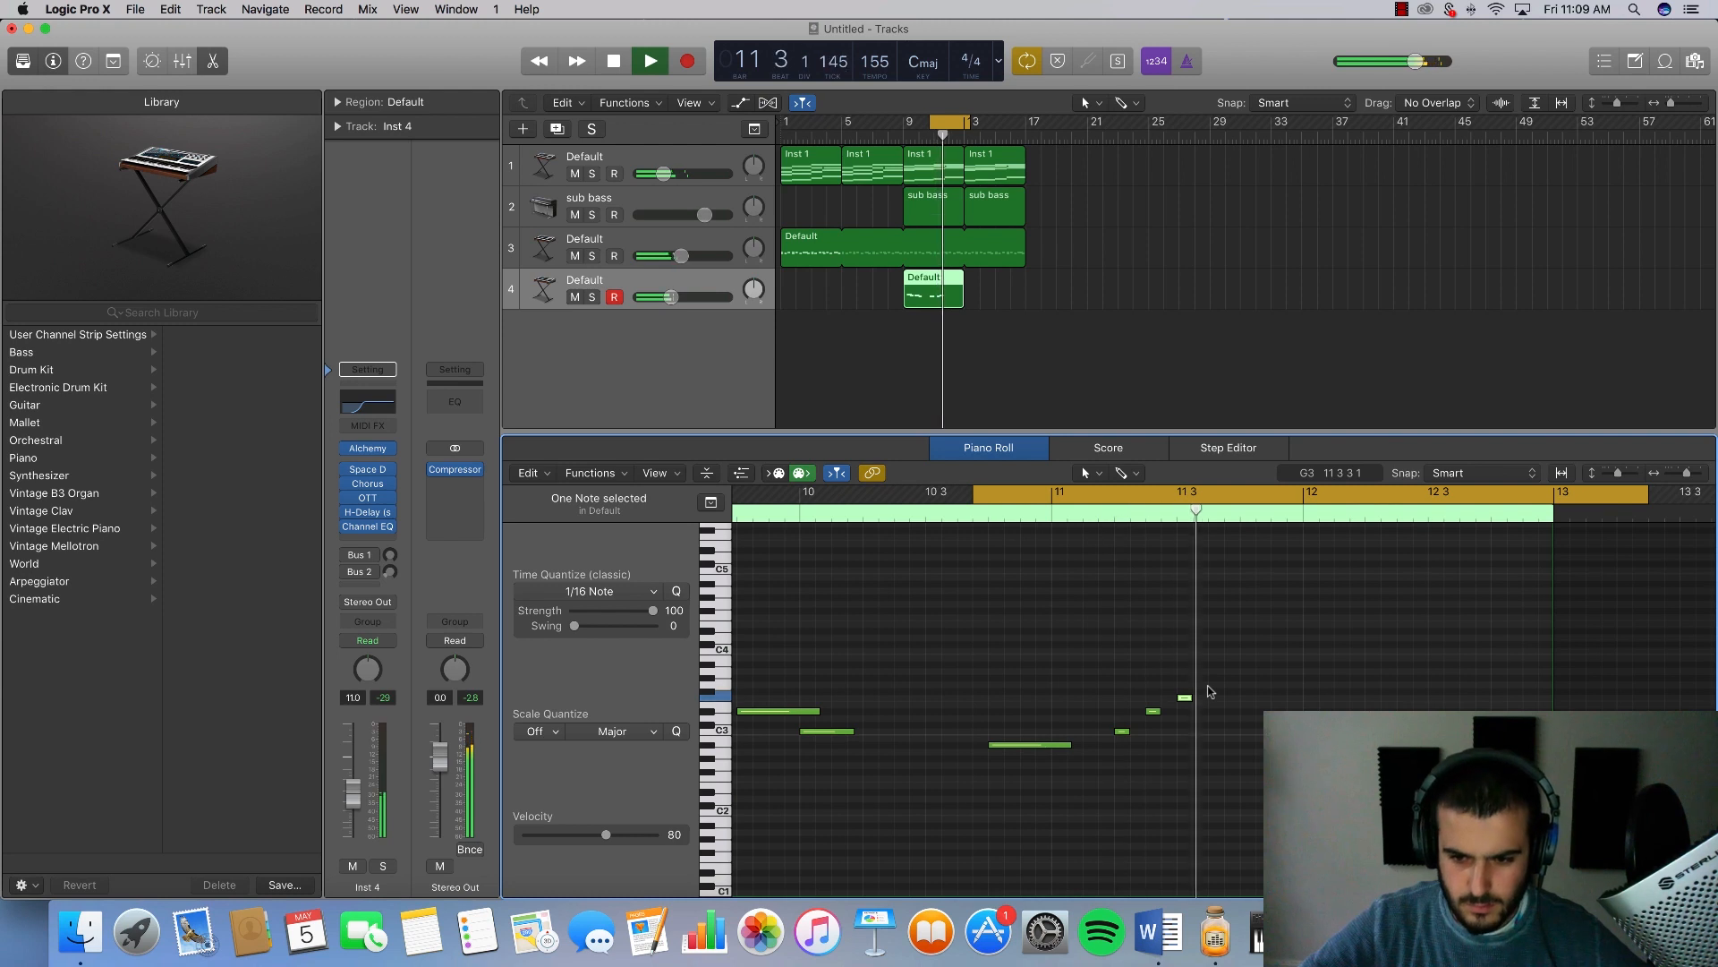
key(space)
Step: Add a G3 note at 11 3 3 and a C3 note at 11 4 1, and audition the phrase
super+click(1210, 686)
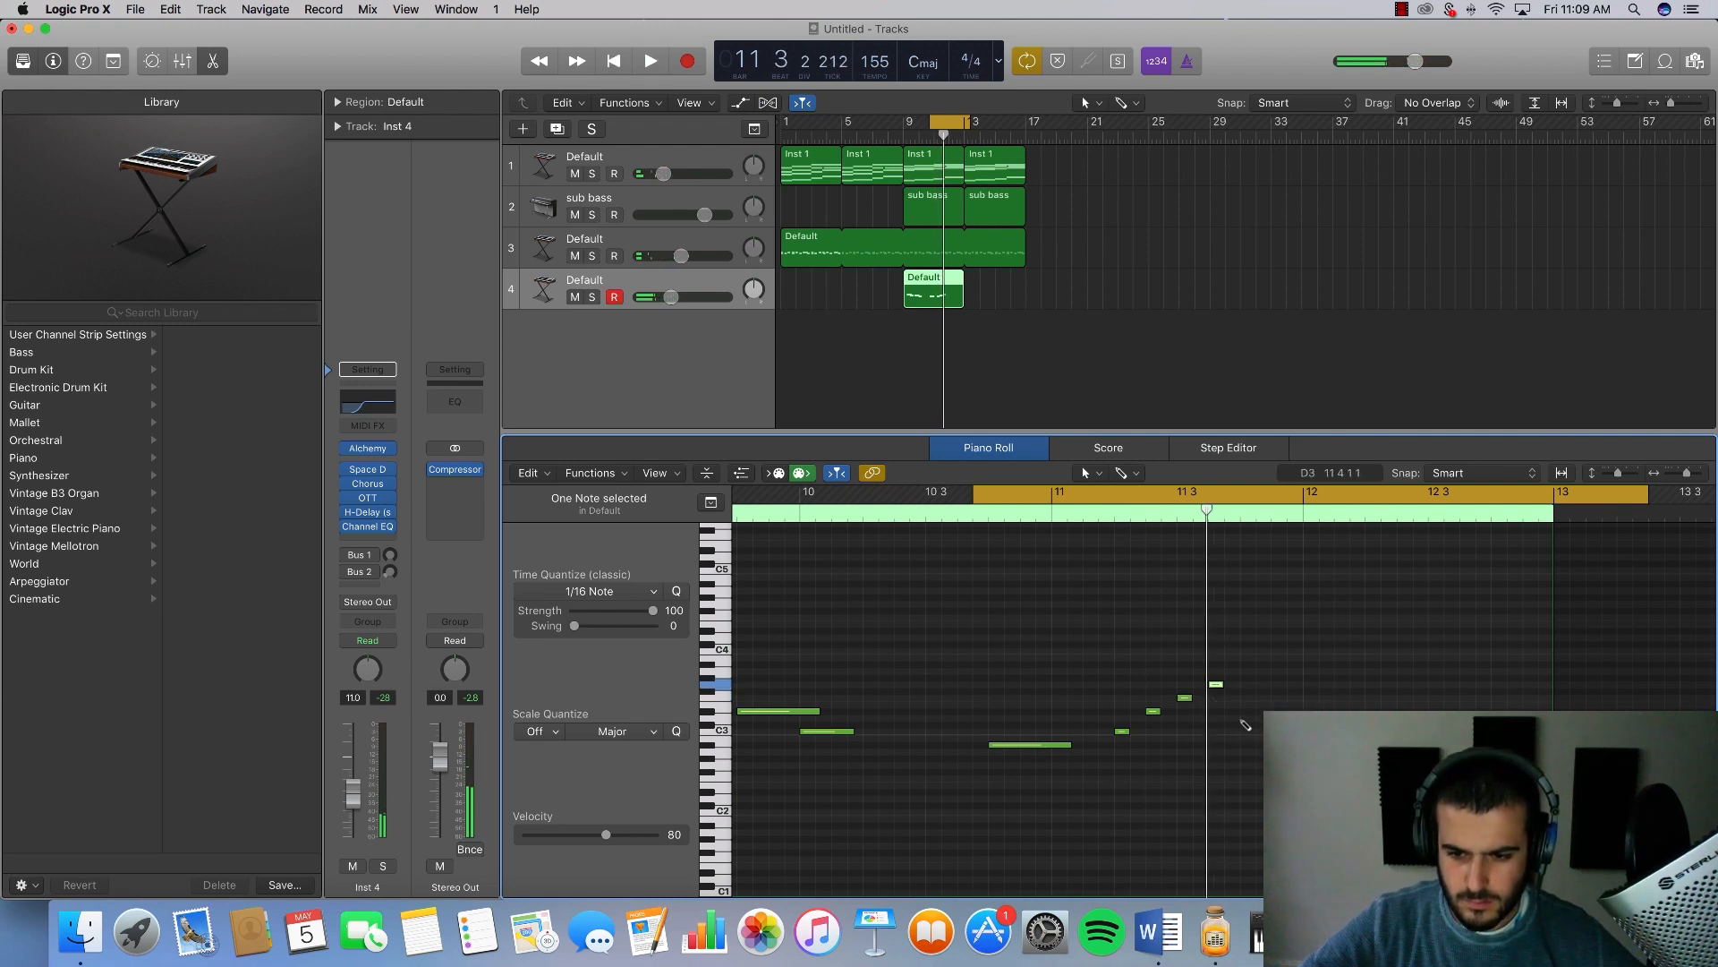
super+click(1248, 733)
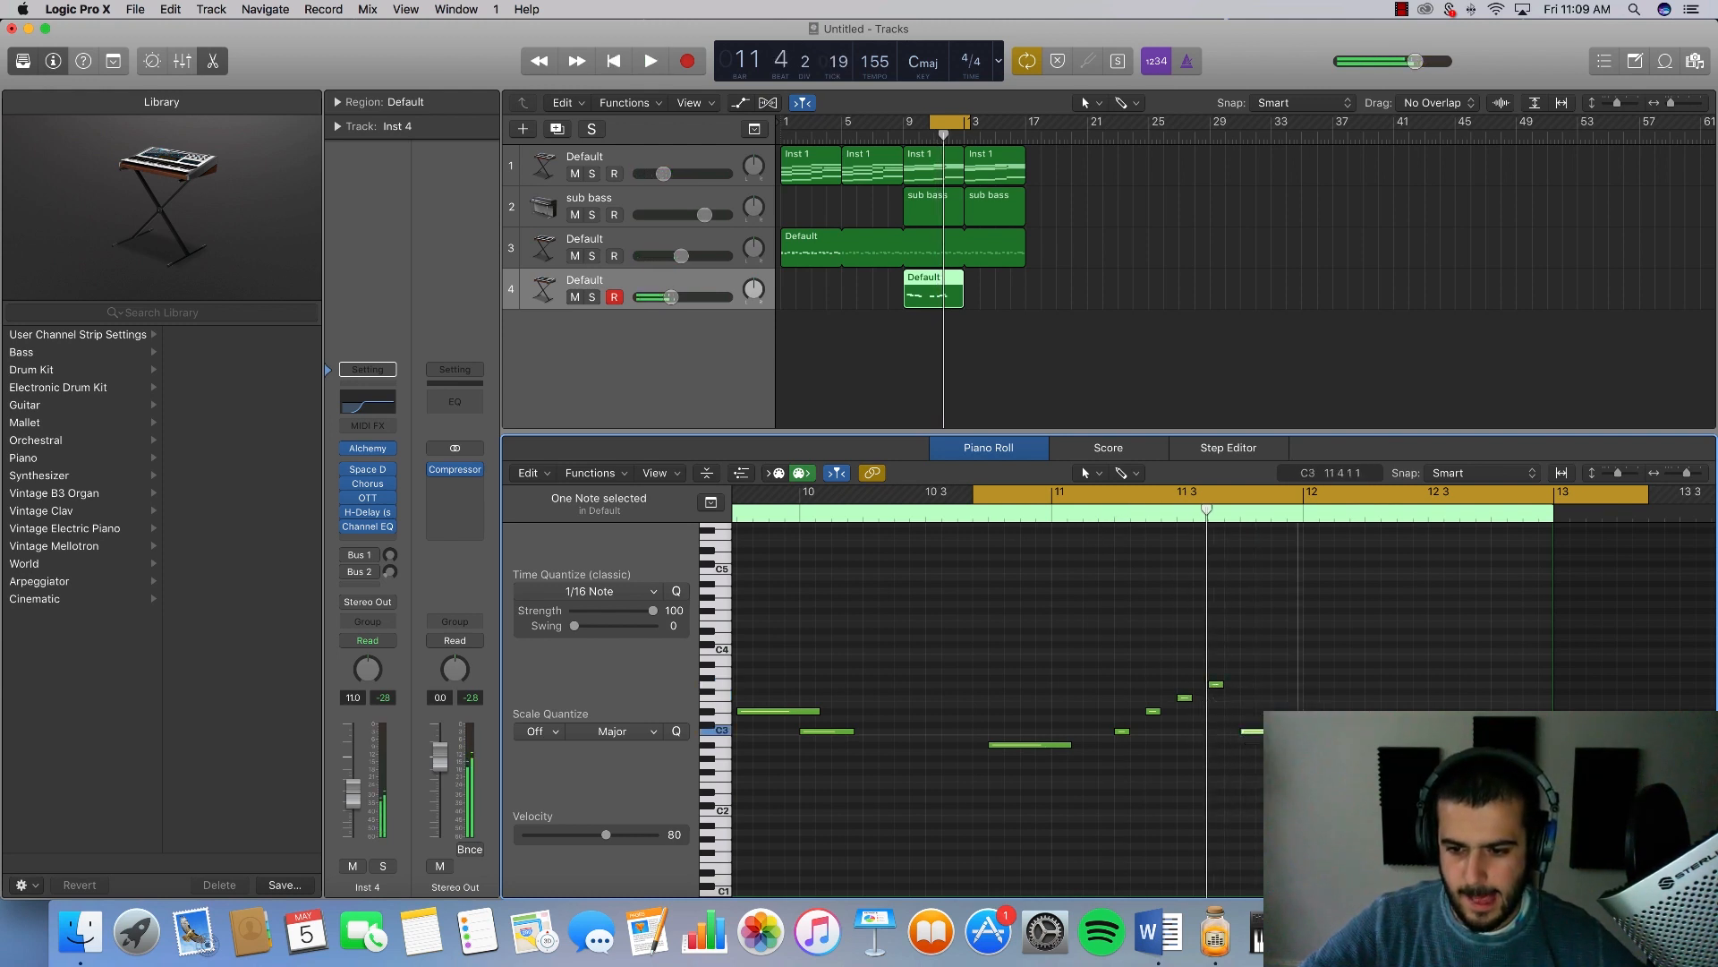
key(space)
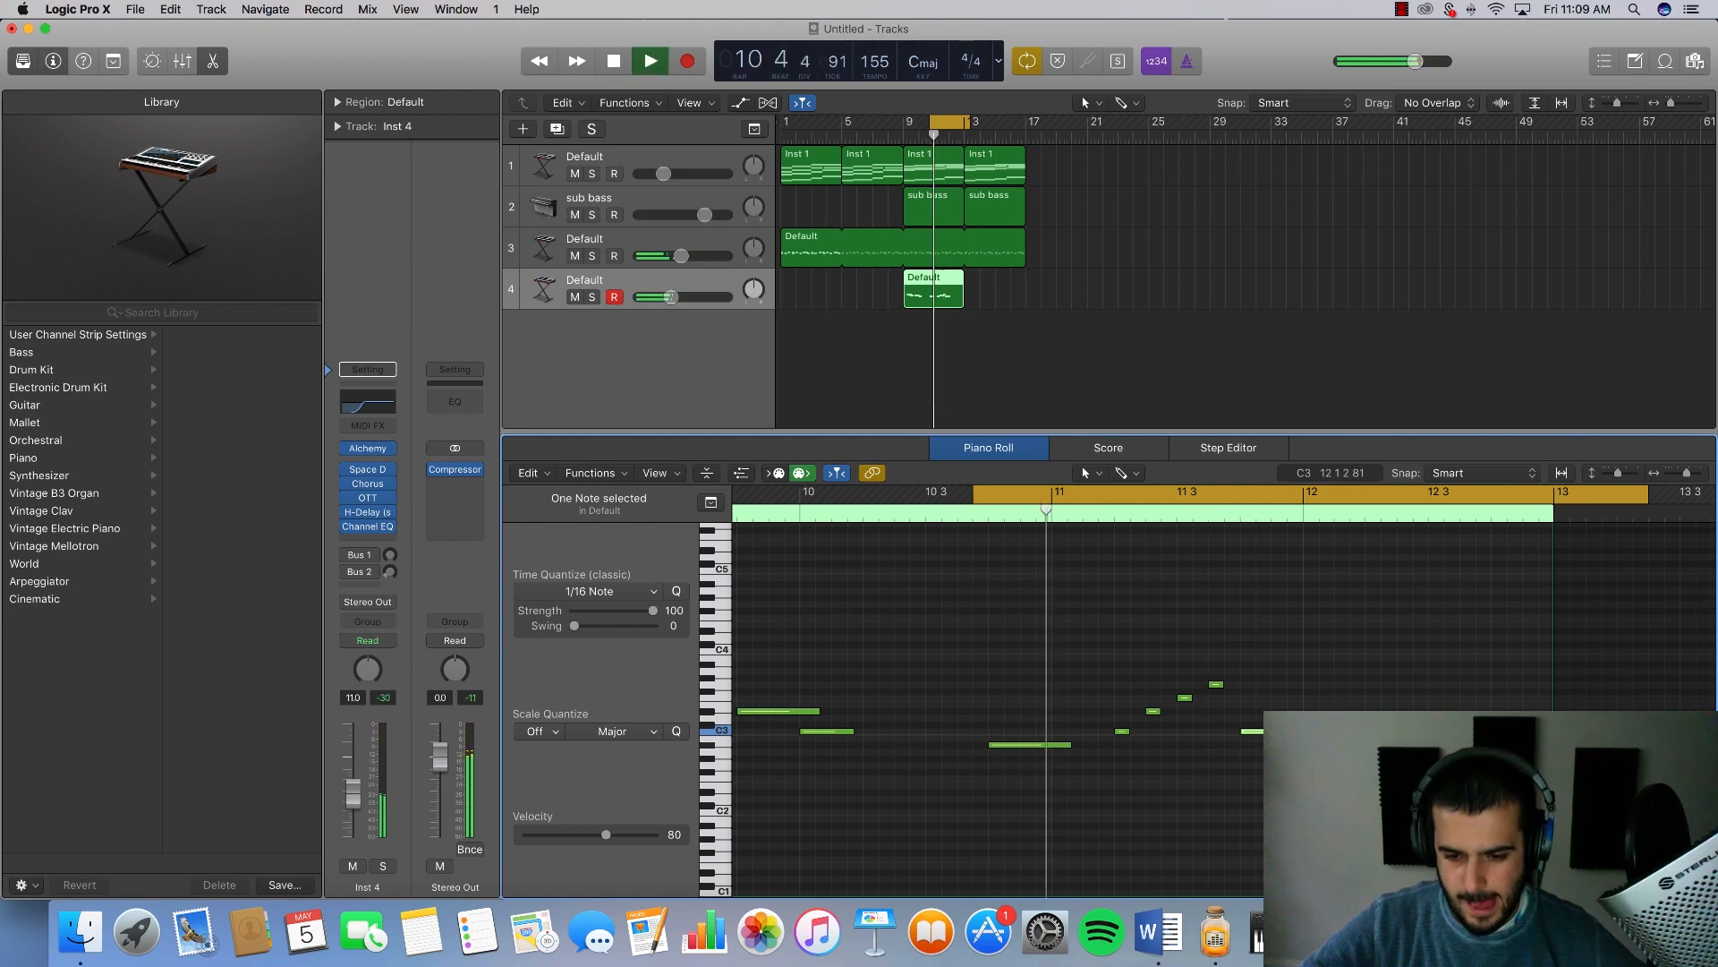
key(space)
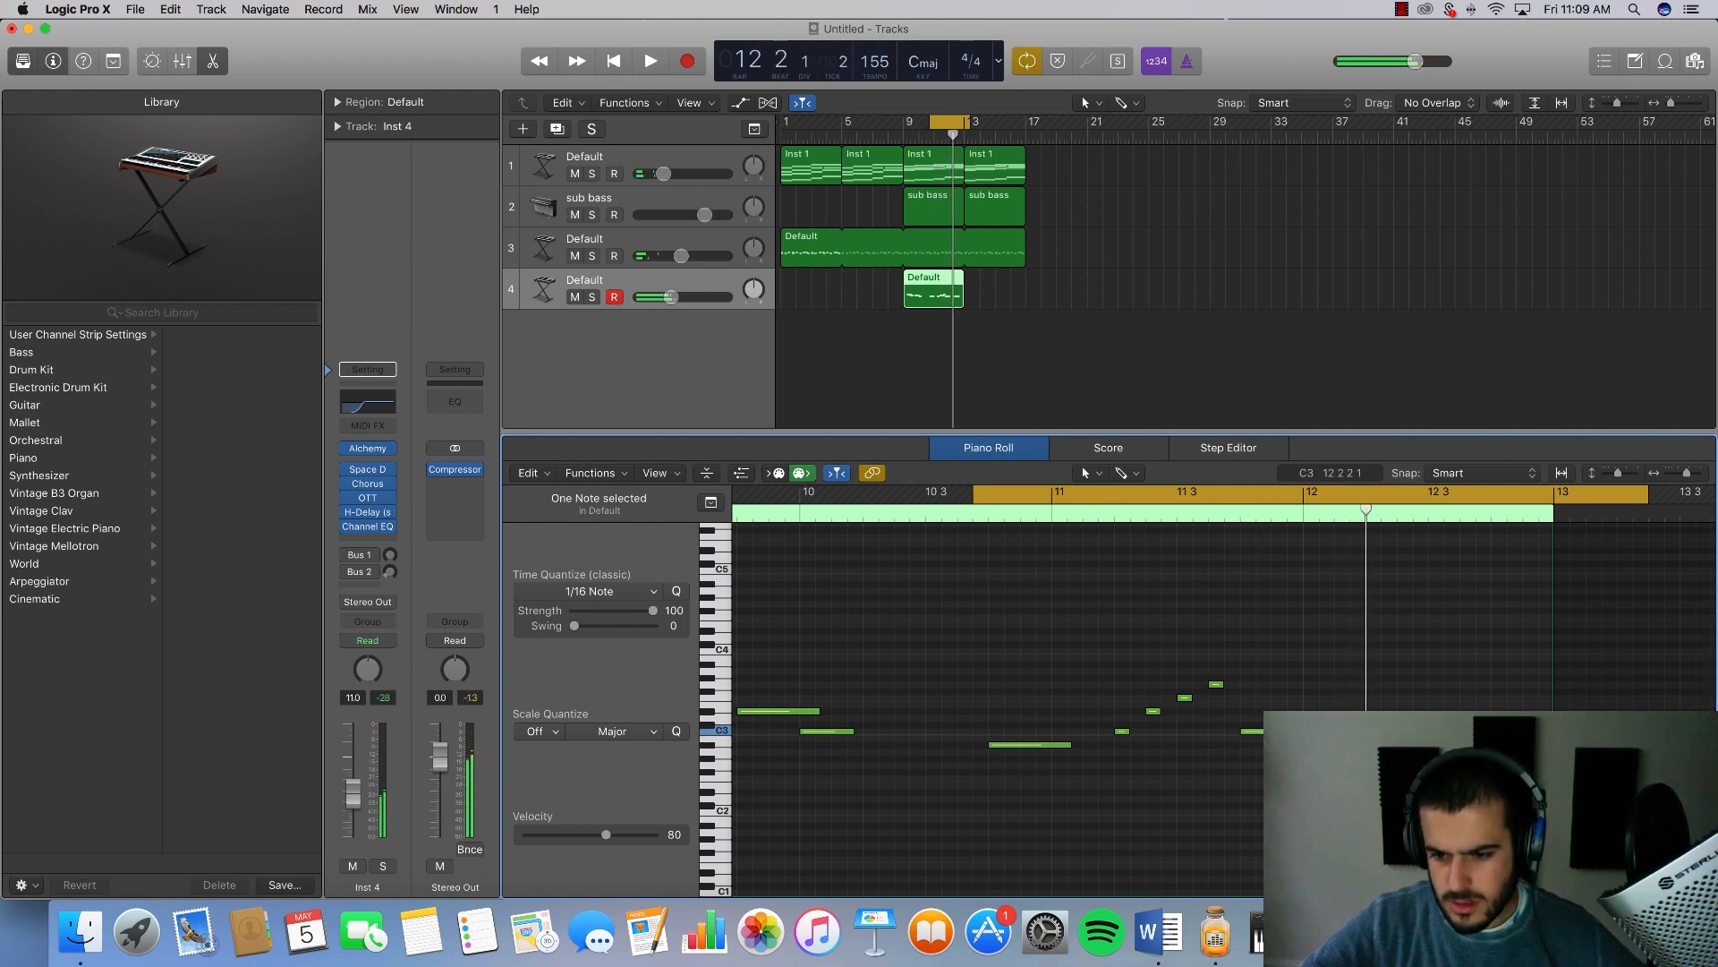
key(space)
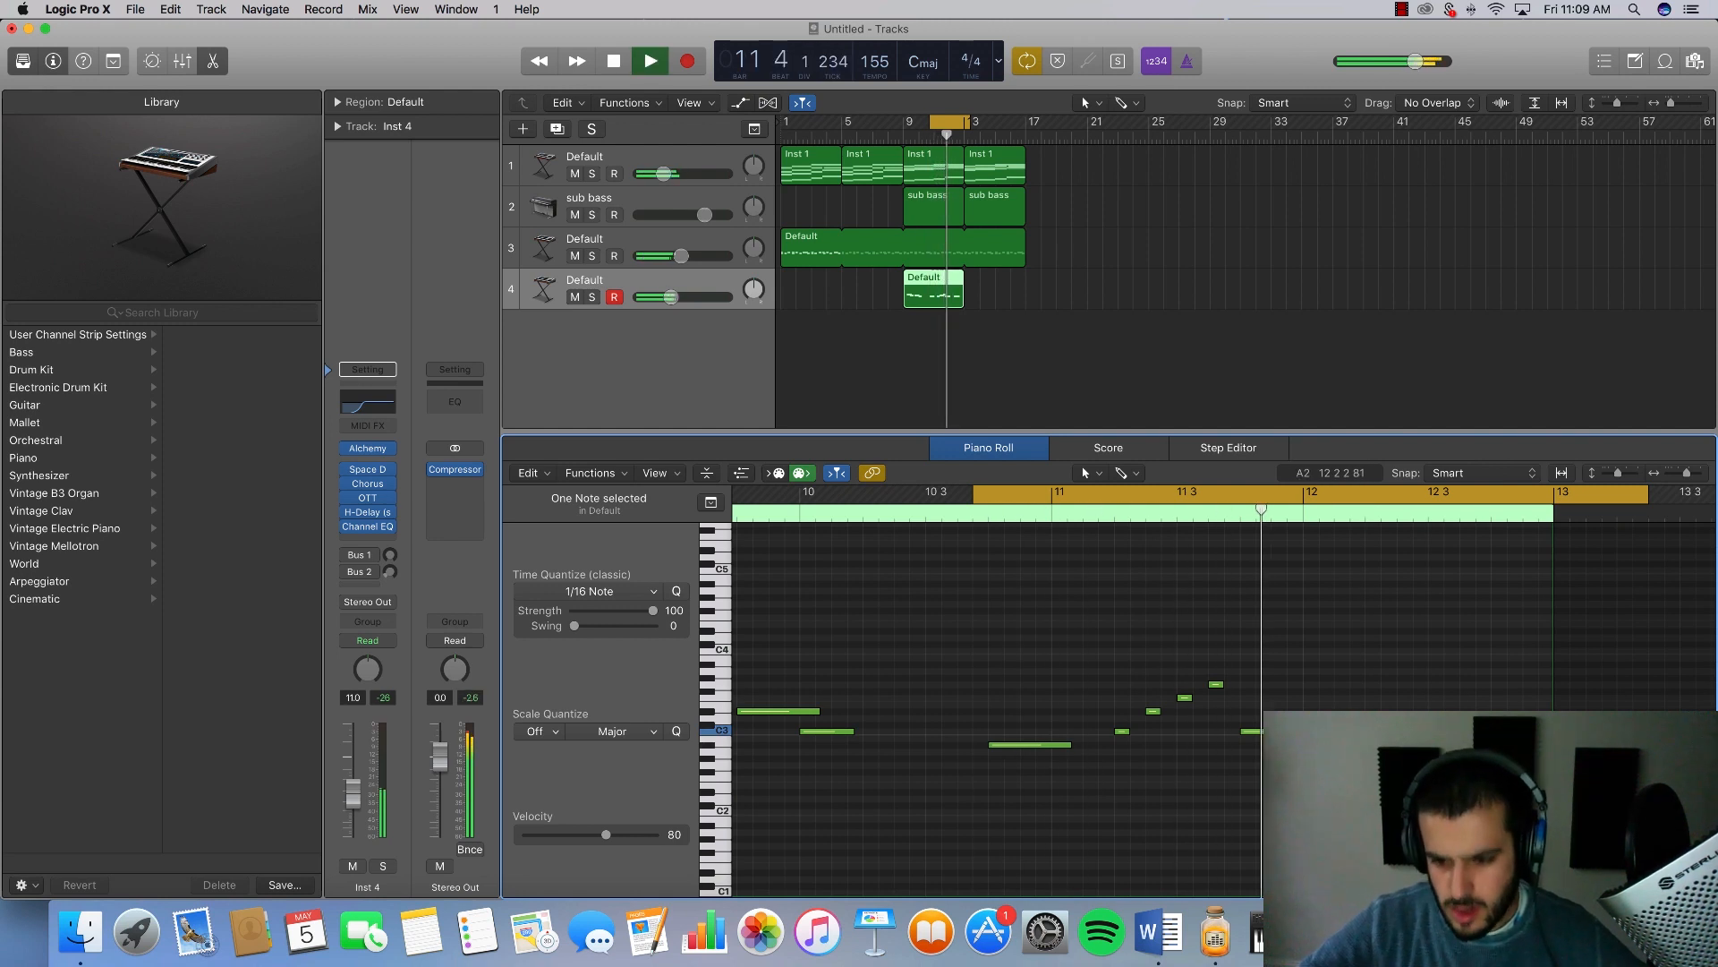
Step: Audition the end of the fourth track's phrase around bar 12
key(space)
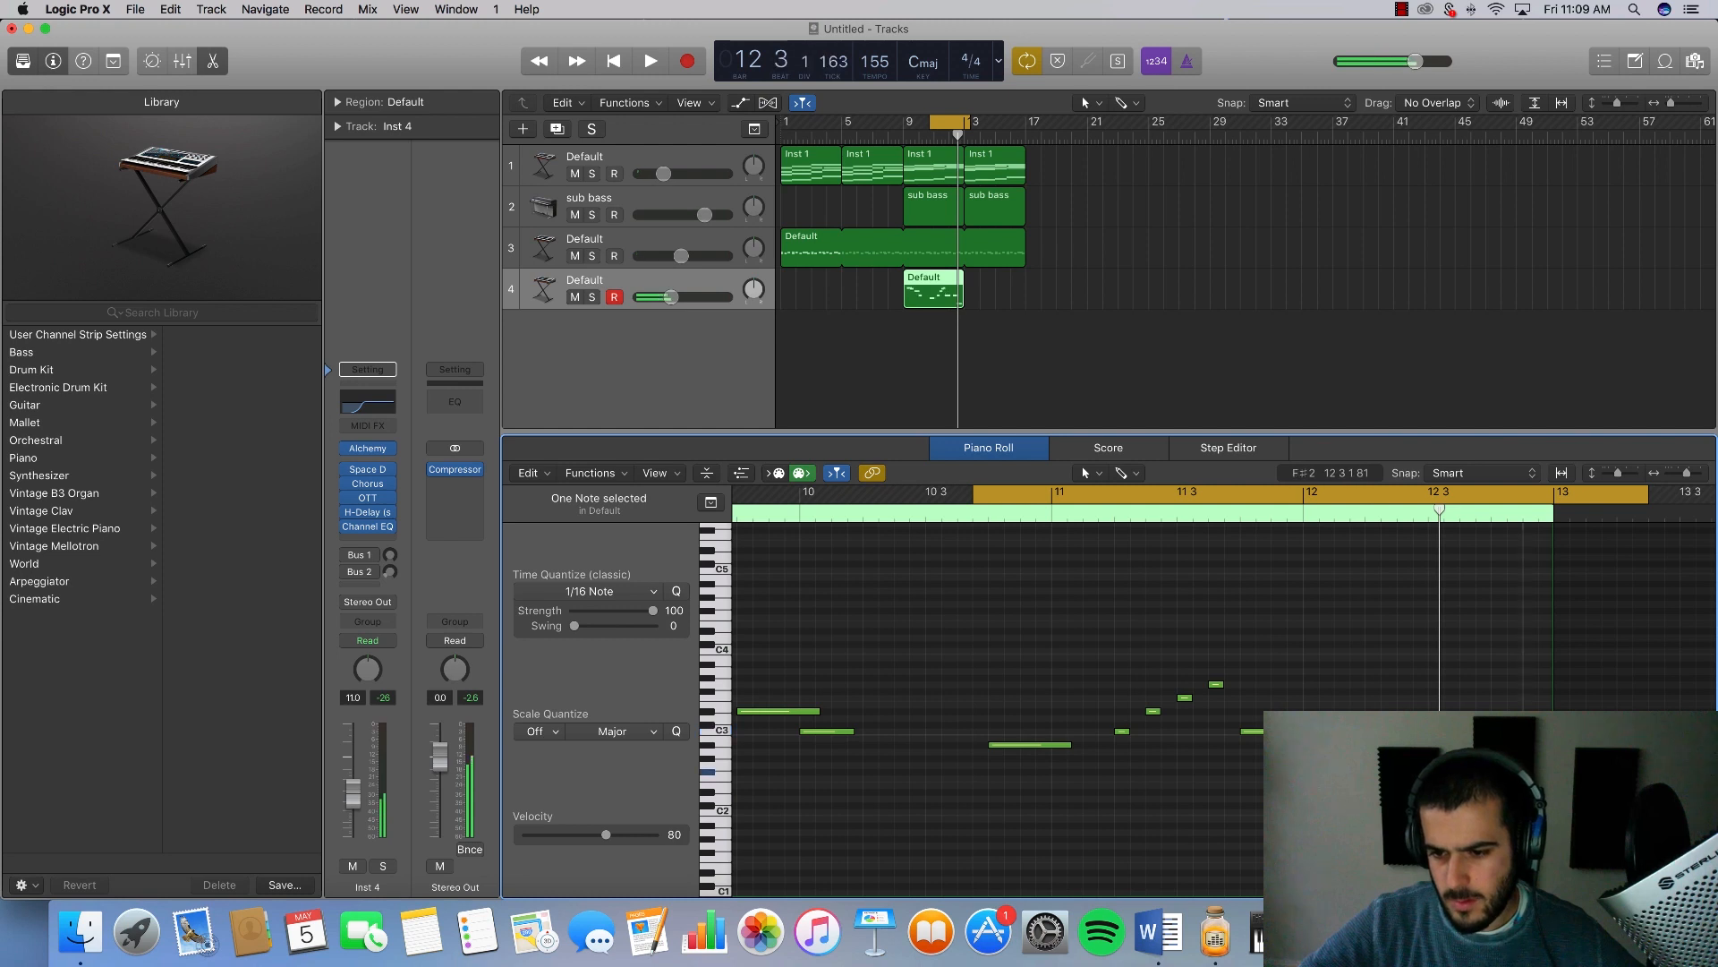
key(space)
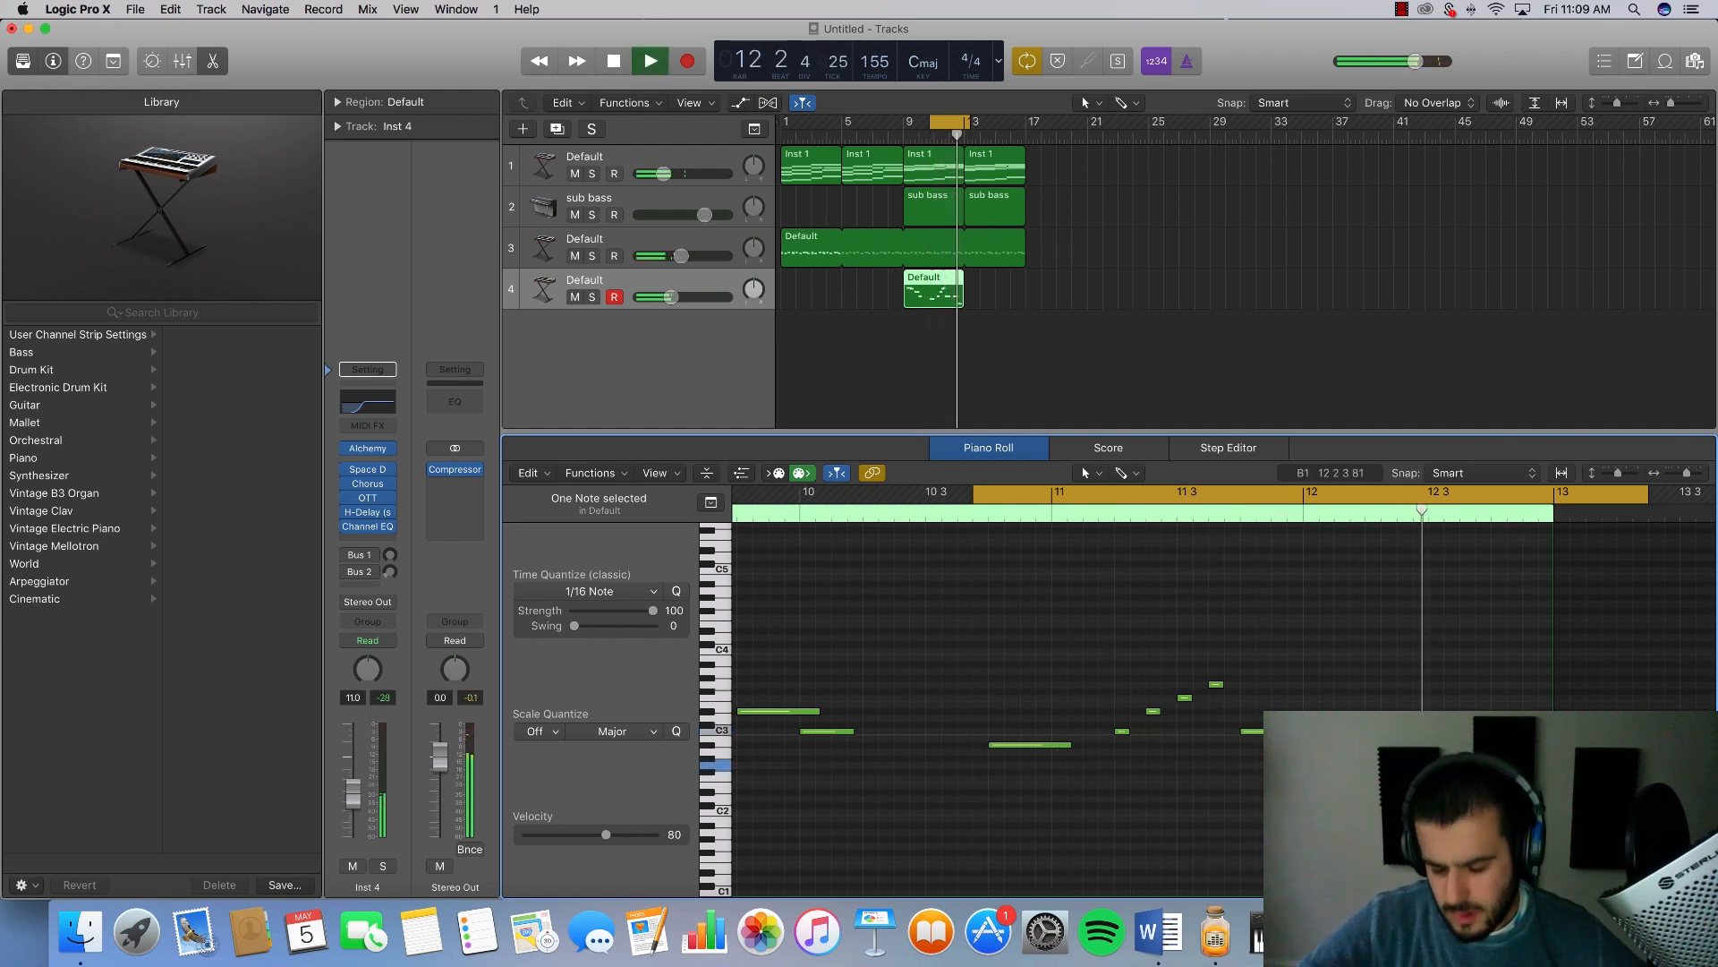
key(space)
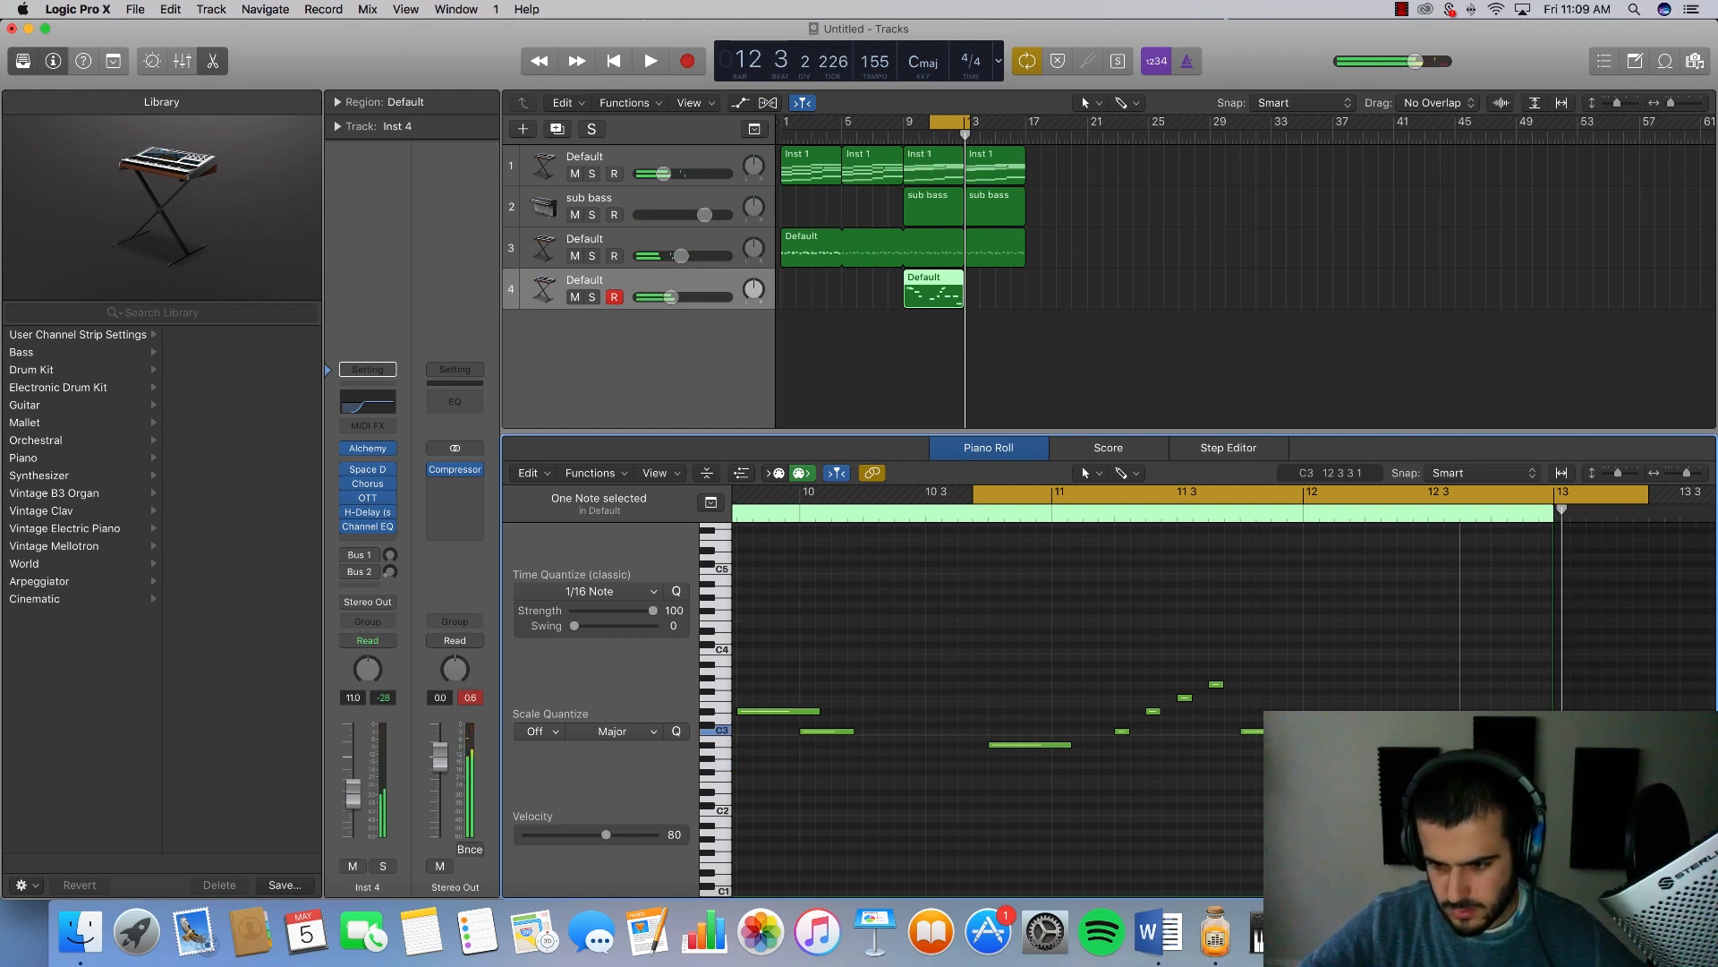
key(space)
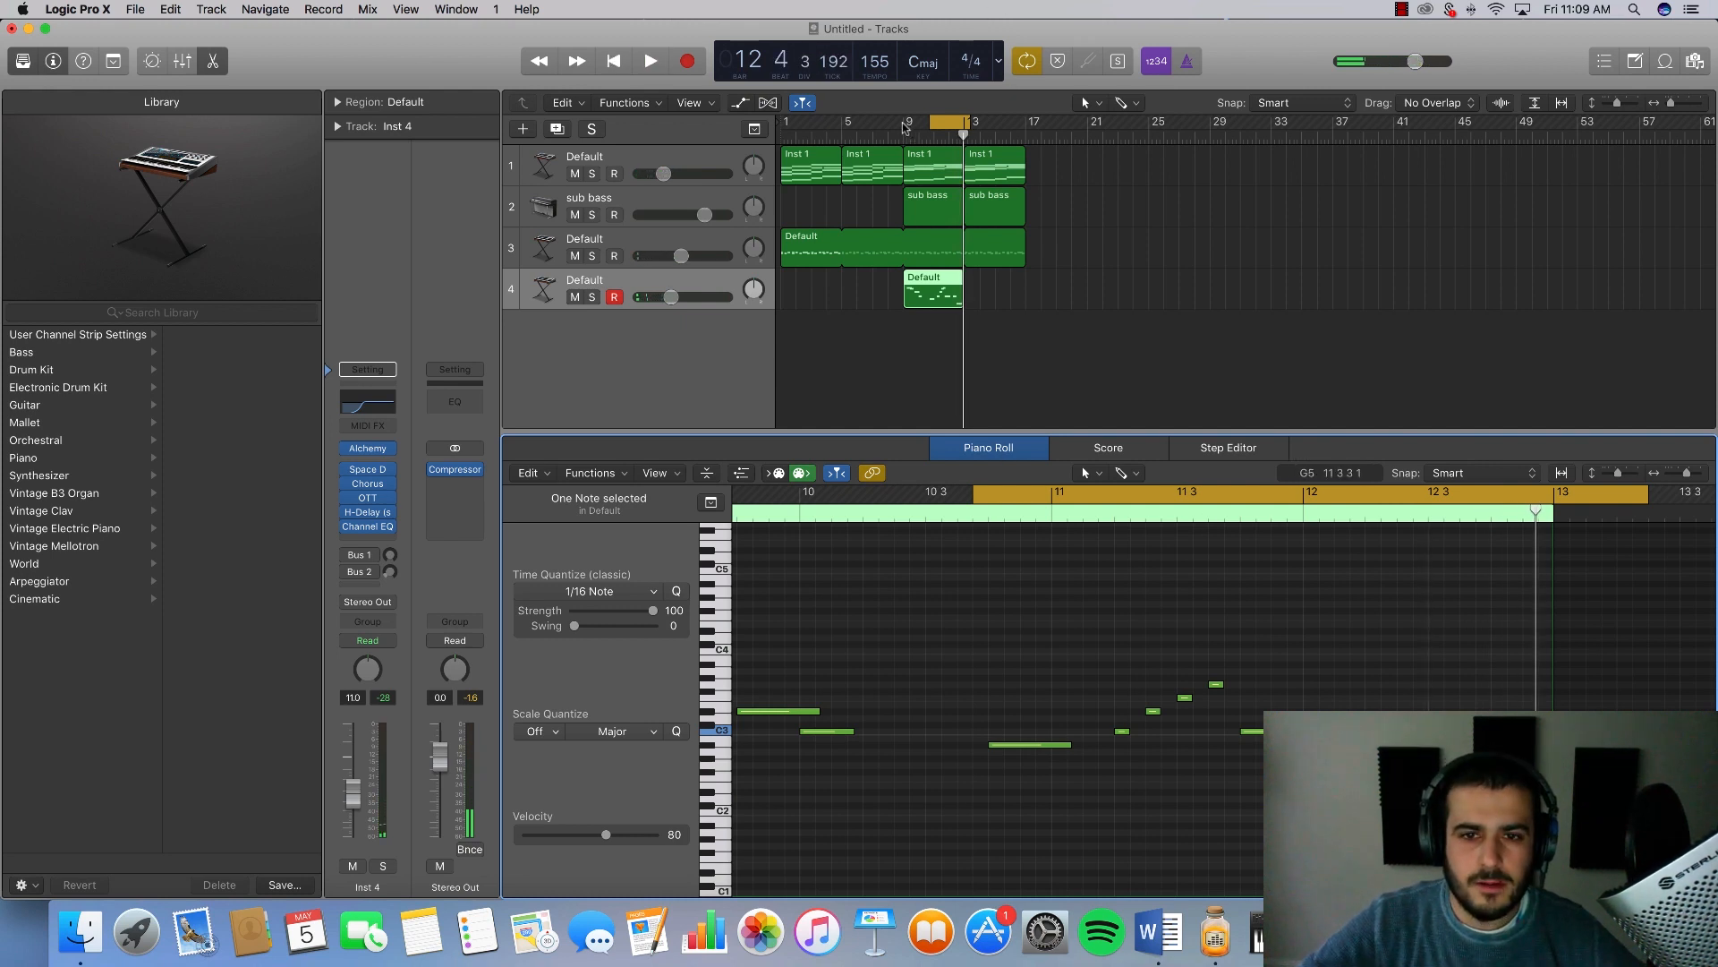
Step: Set the cycle range to bars 9 to 17 and repeat the fourth track's region at bar 13
drag(902, 126, 1025, 126)
key(space)
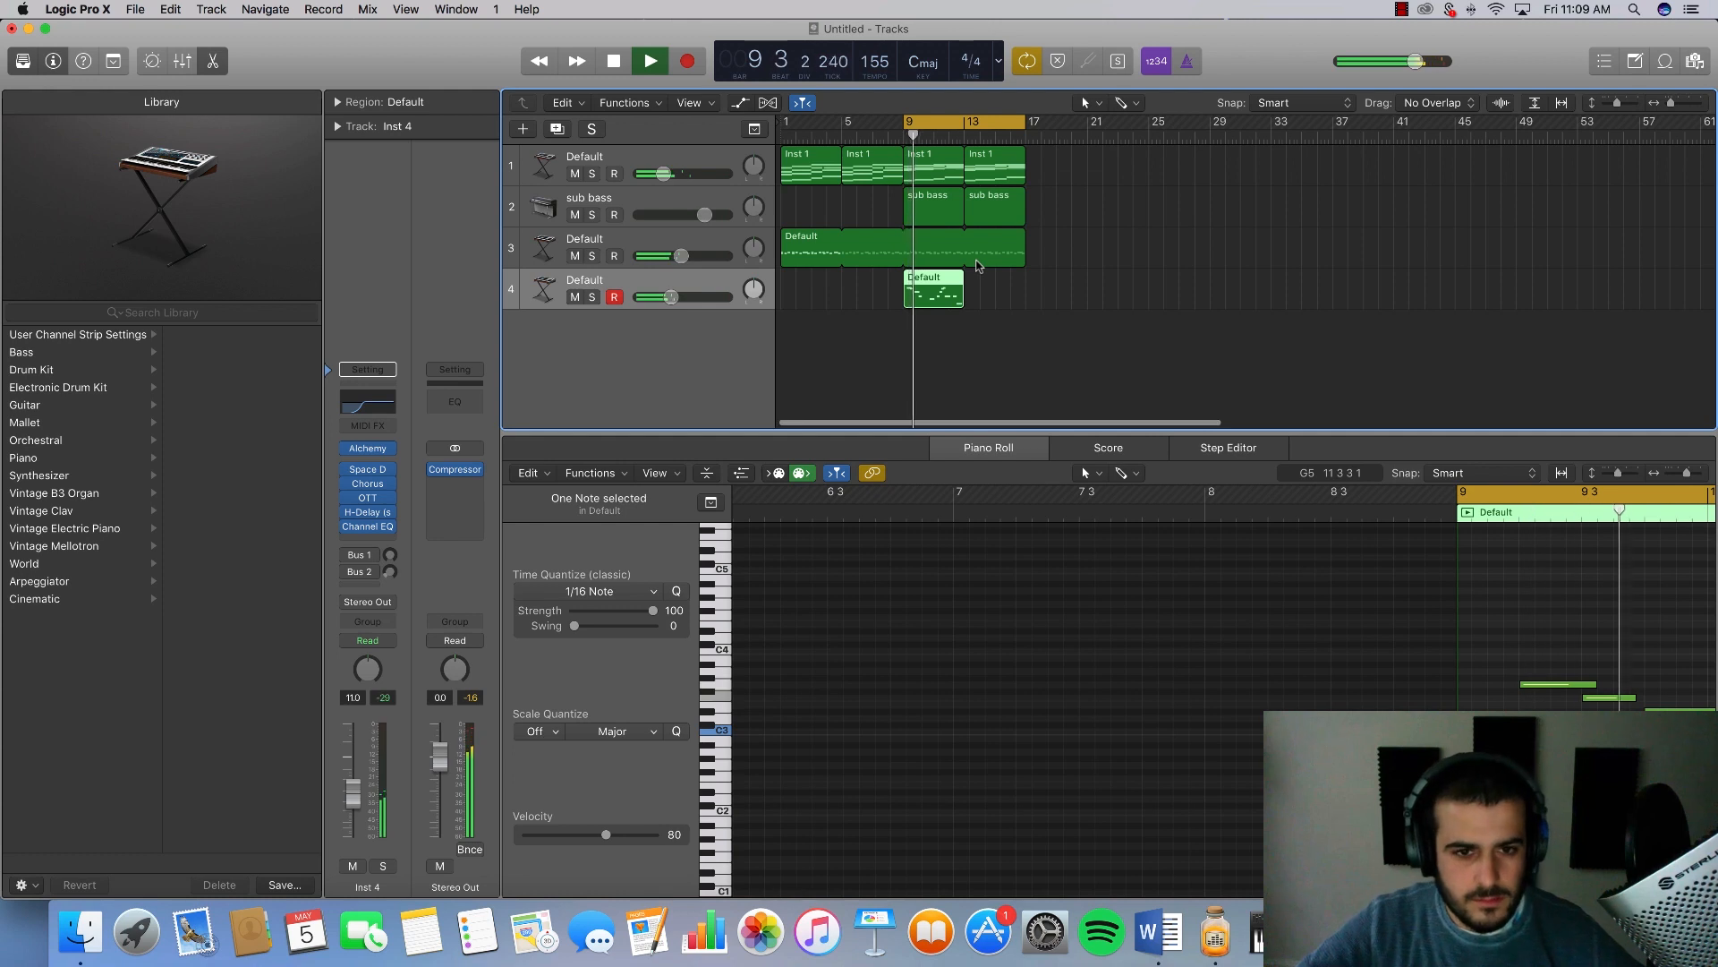
key(super+r)
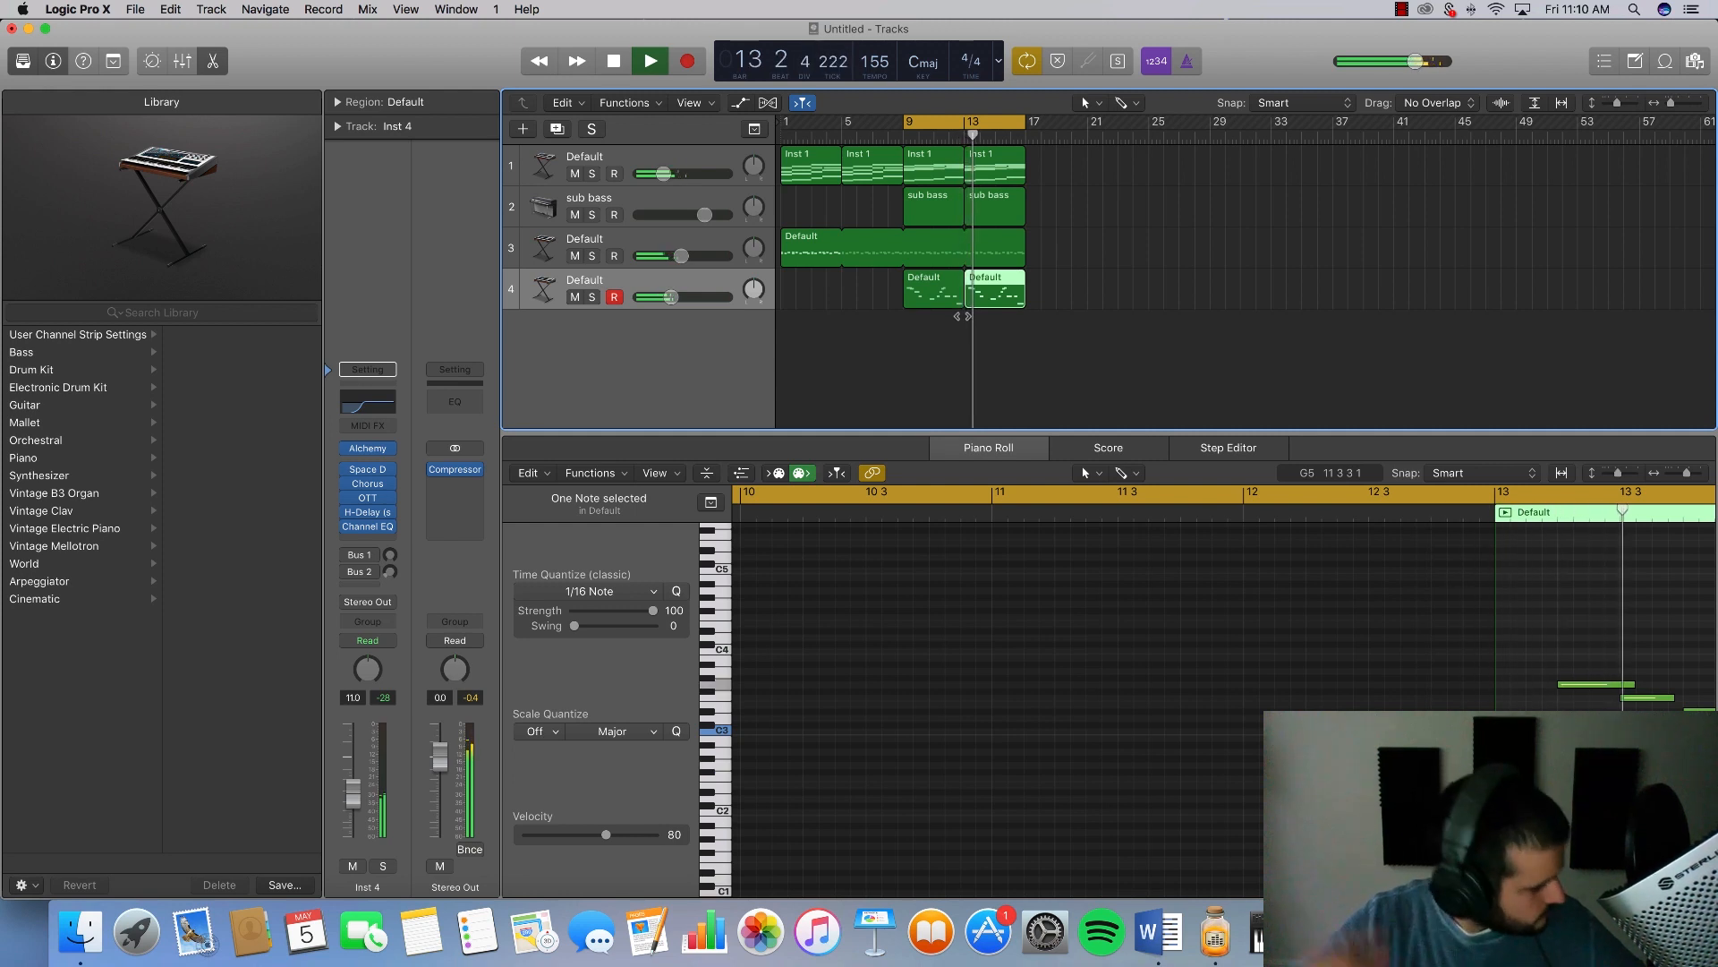
Step: In the fourth track's repeated region, raise the D#3 note at 13 4 1 to A#3 and audition the change
key(space)
scroll(1246, 832, right, 5)
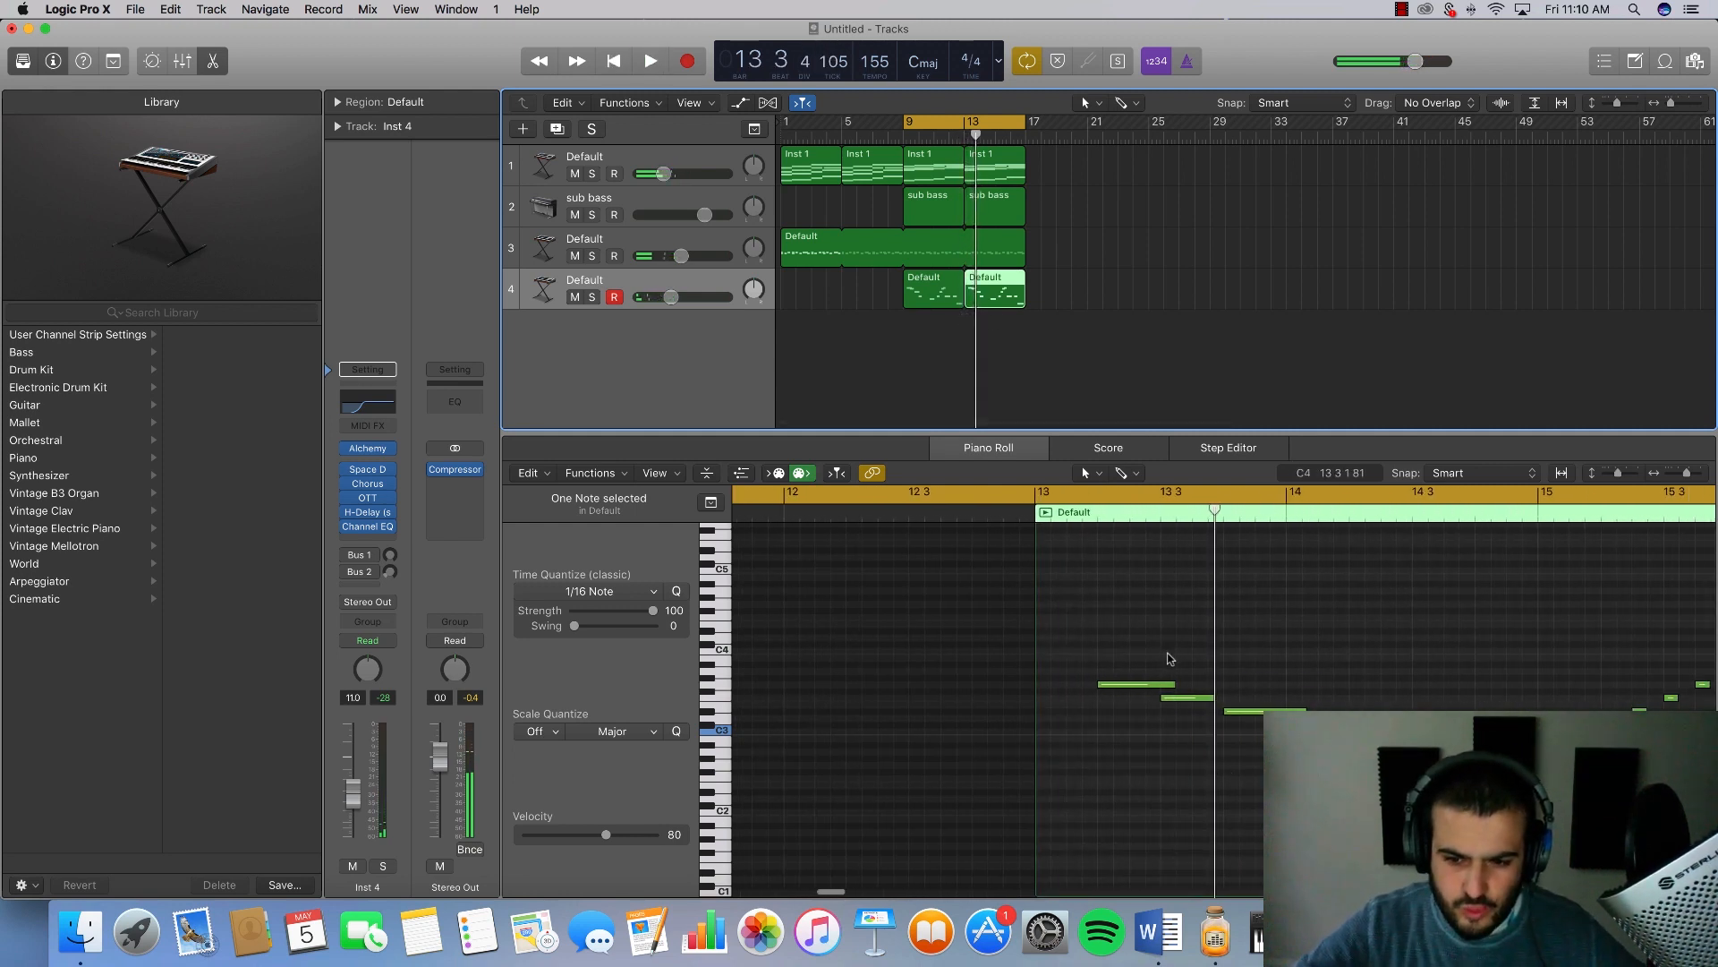
key(space)
drag(1254, 710, 1253, 665)
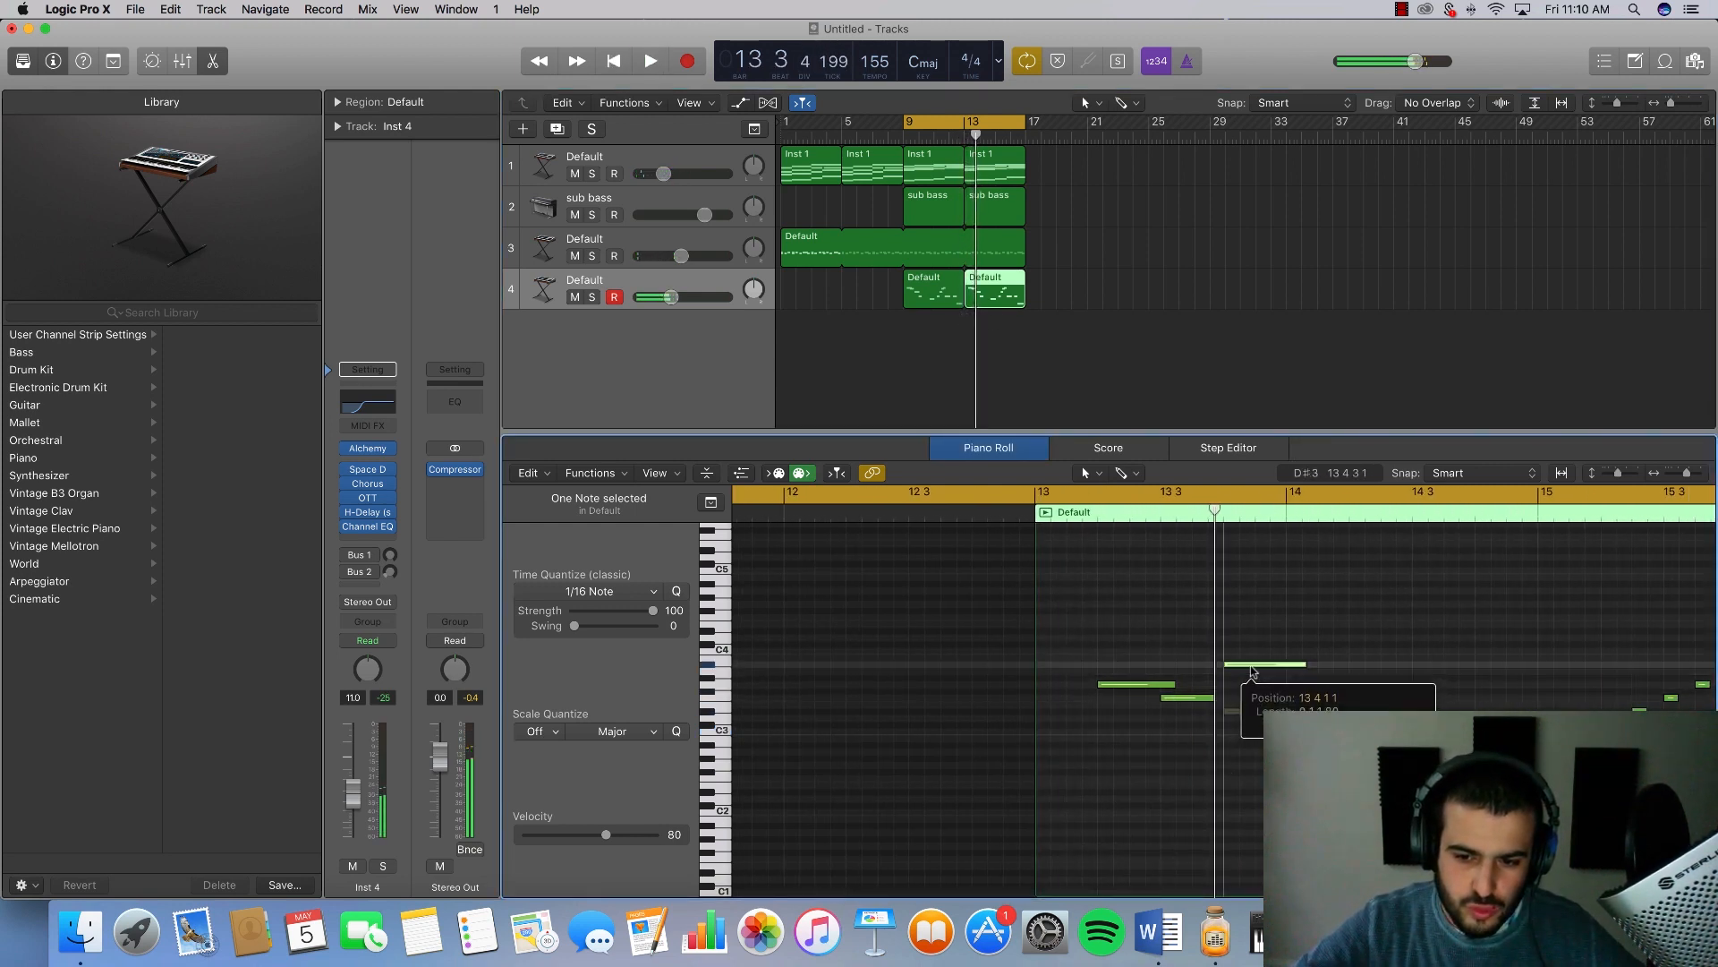
scroll(1226, 732, right, 2)
click(1223, 732)
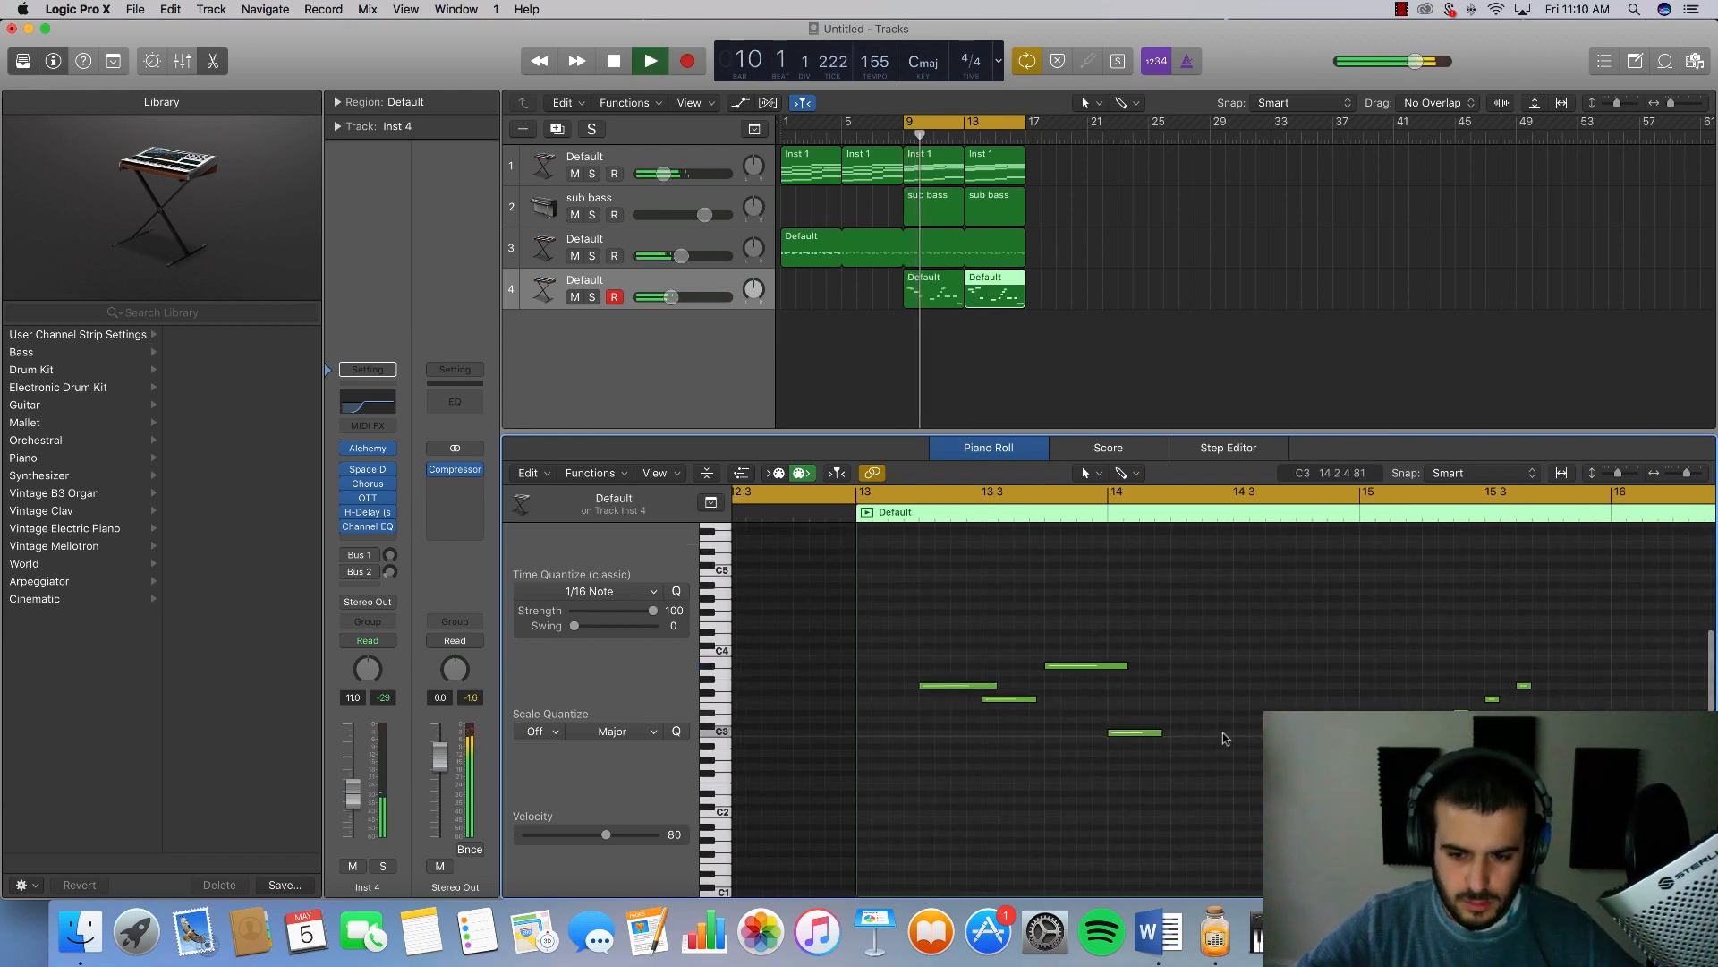
key(space)
Step: Cycle from bar 13 to just past bar 16 and raise the C3 note at bar 14 to G3, auditioning the phrase
click(850, 492)
key(space)
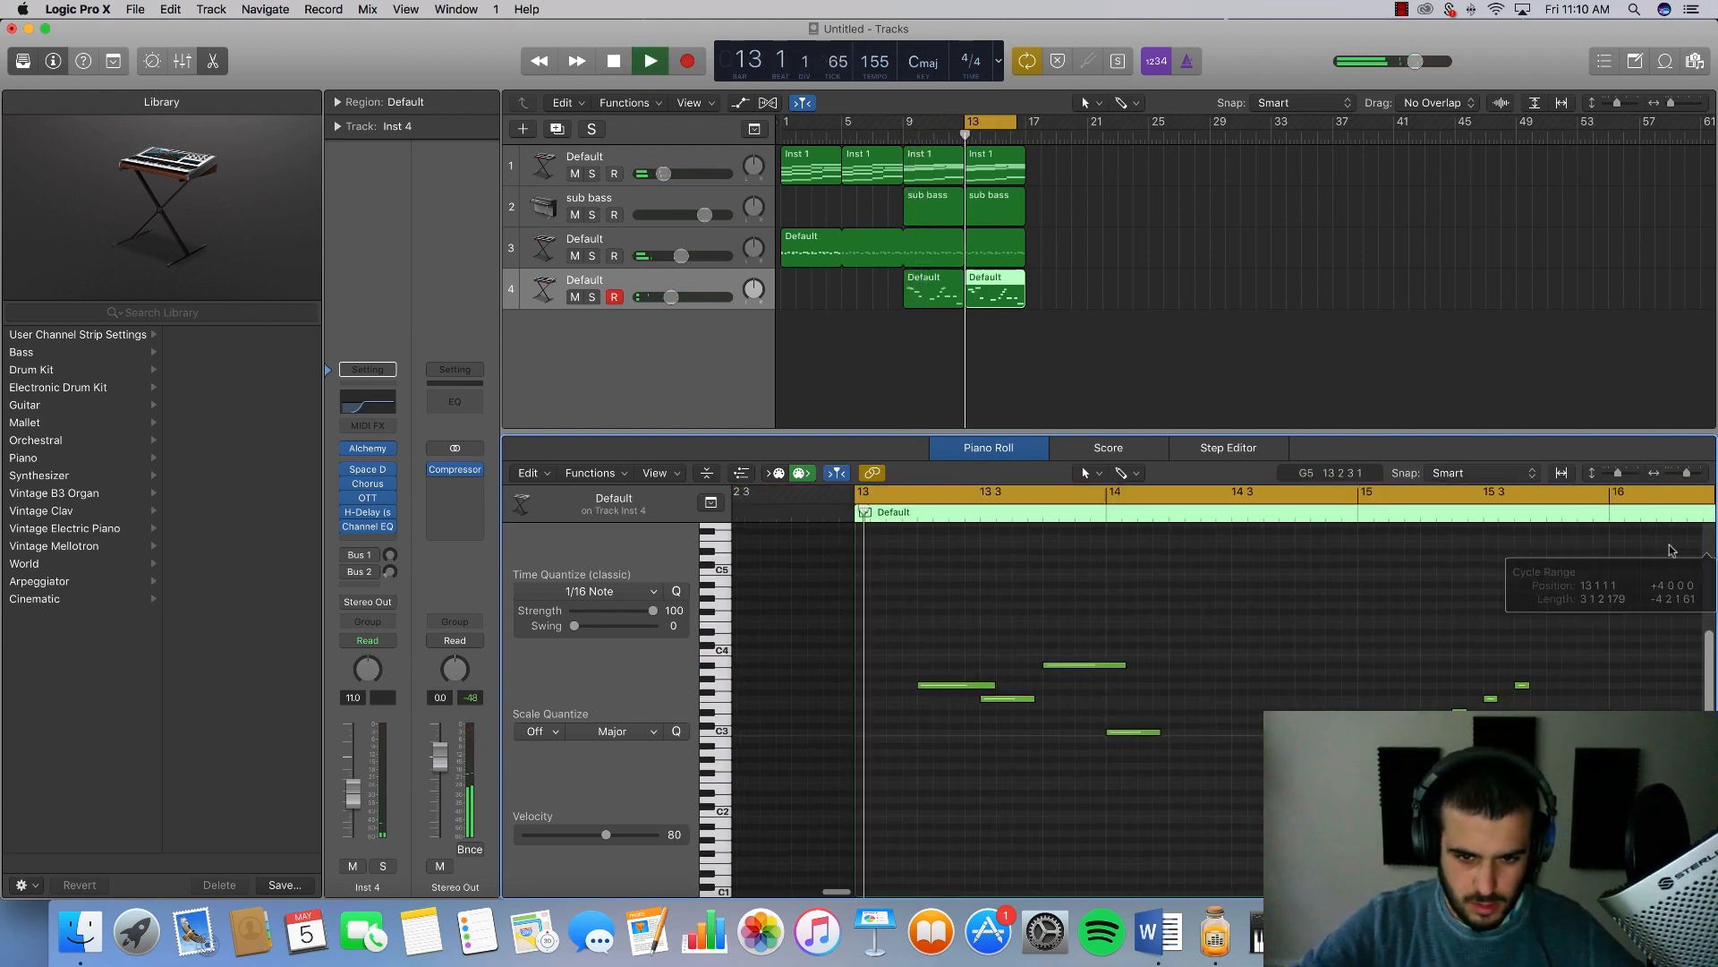
key(space)
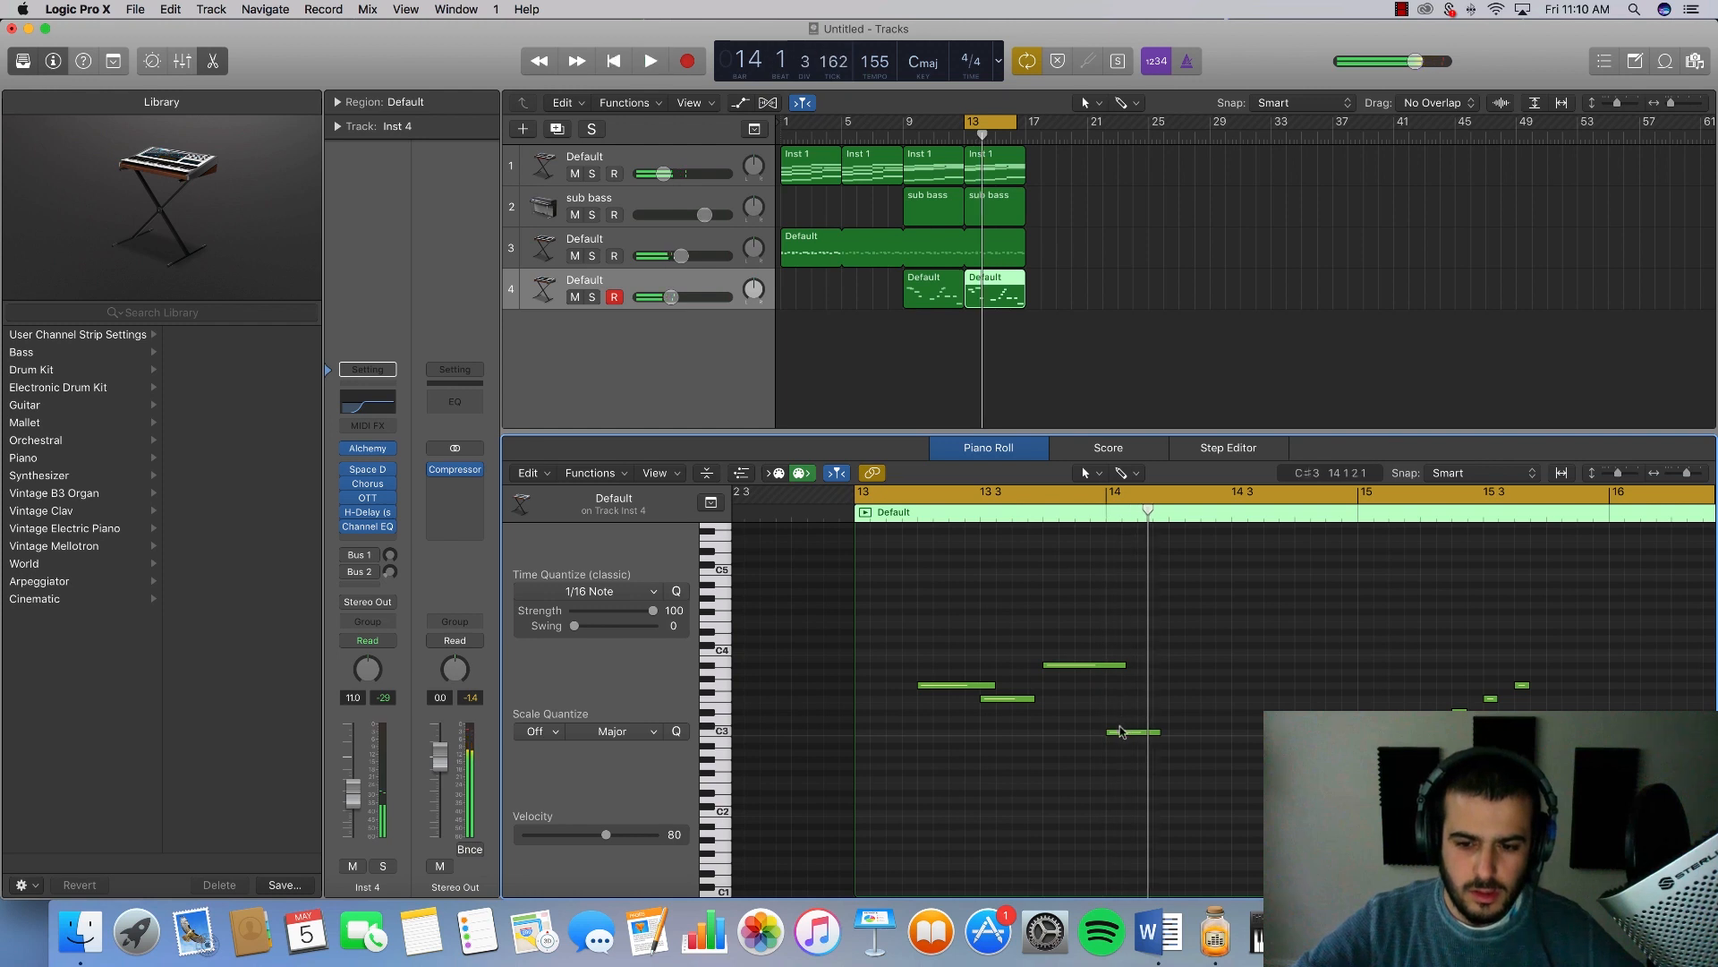
drag(1121, 732, 1121, 690)
key(space)
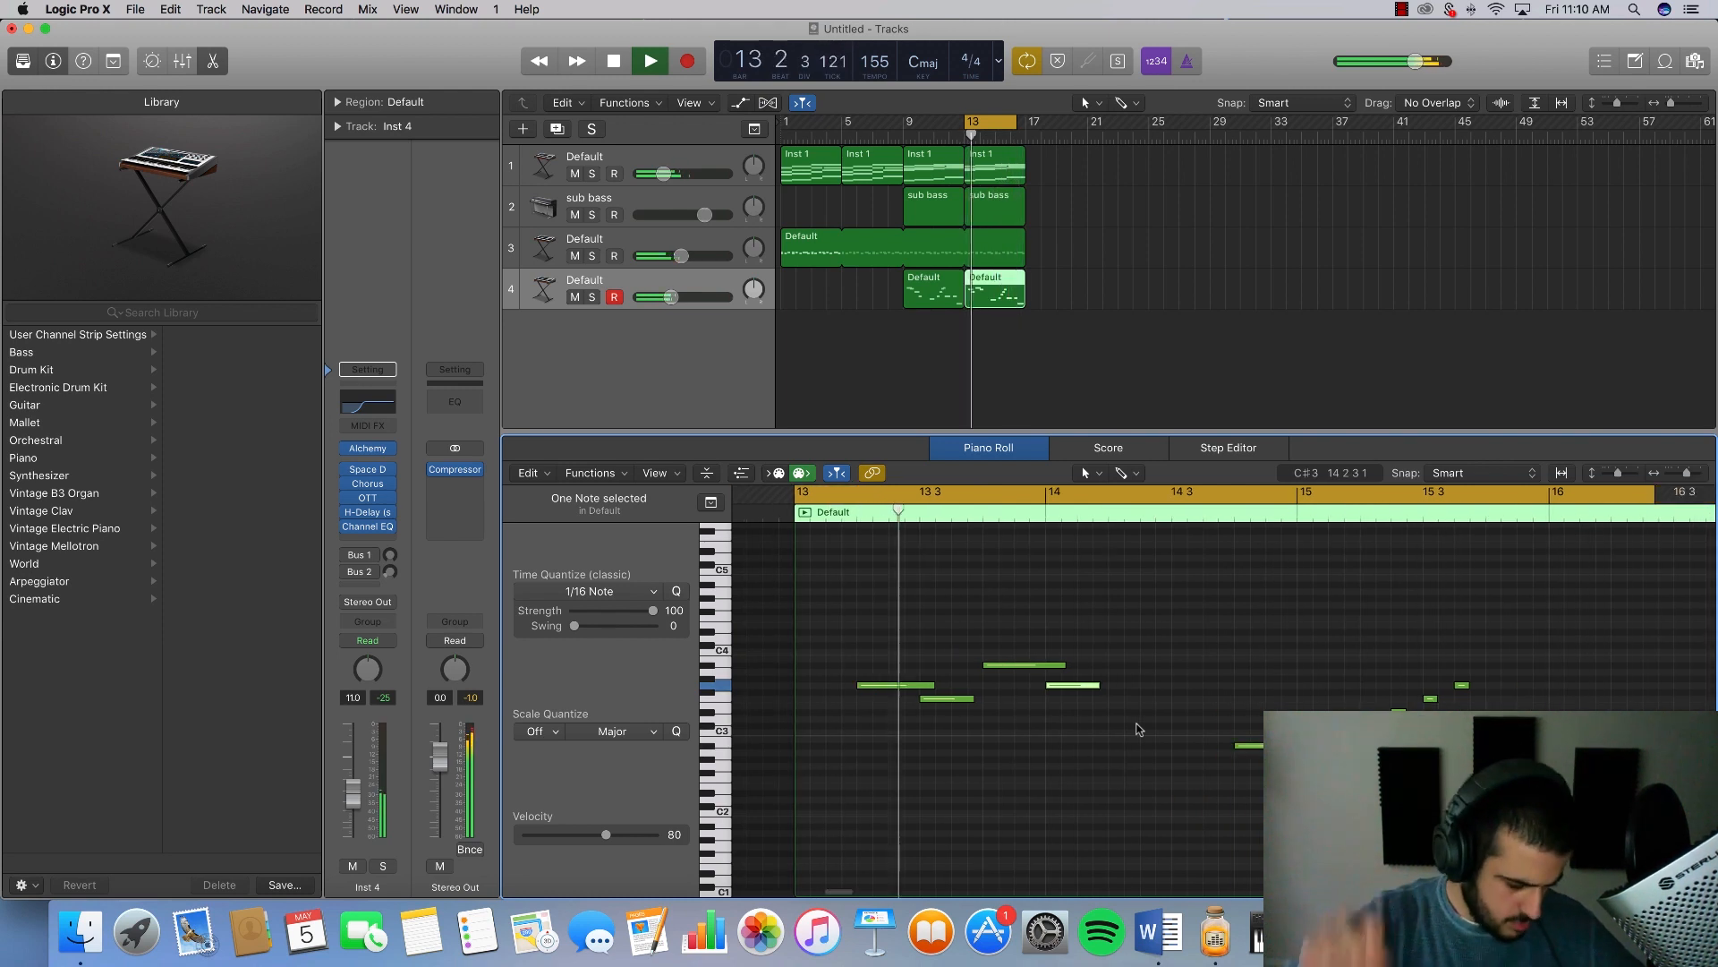
key(space)
Step: Set the cycle range to bars 9 to 17 and audition the fourth track in solo
click(1007, 123)
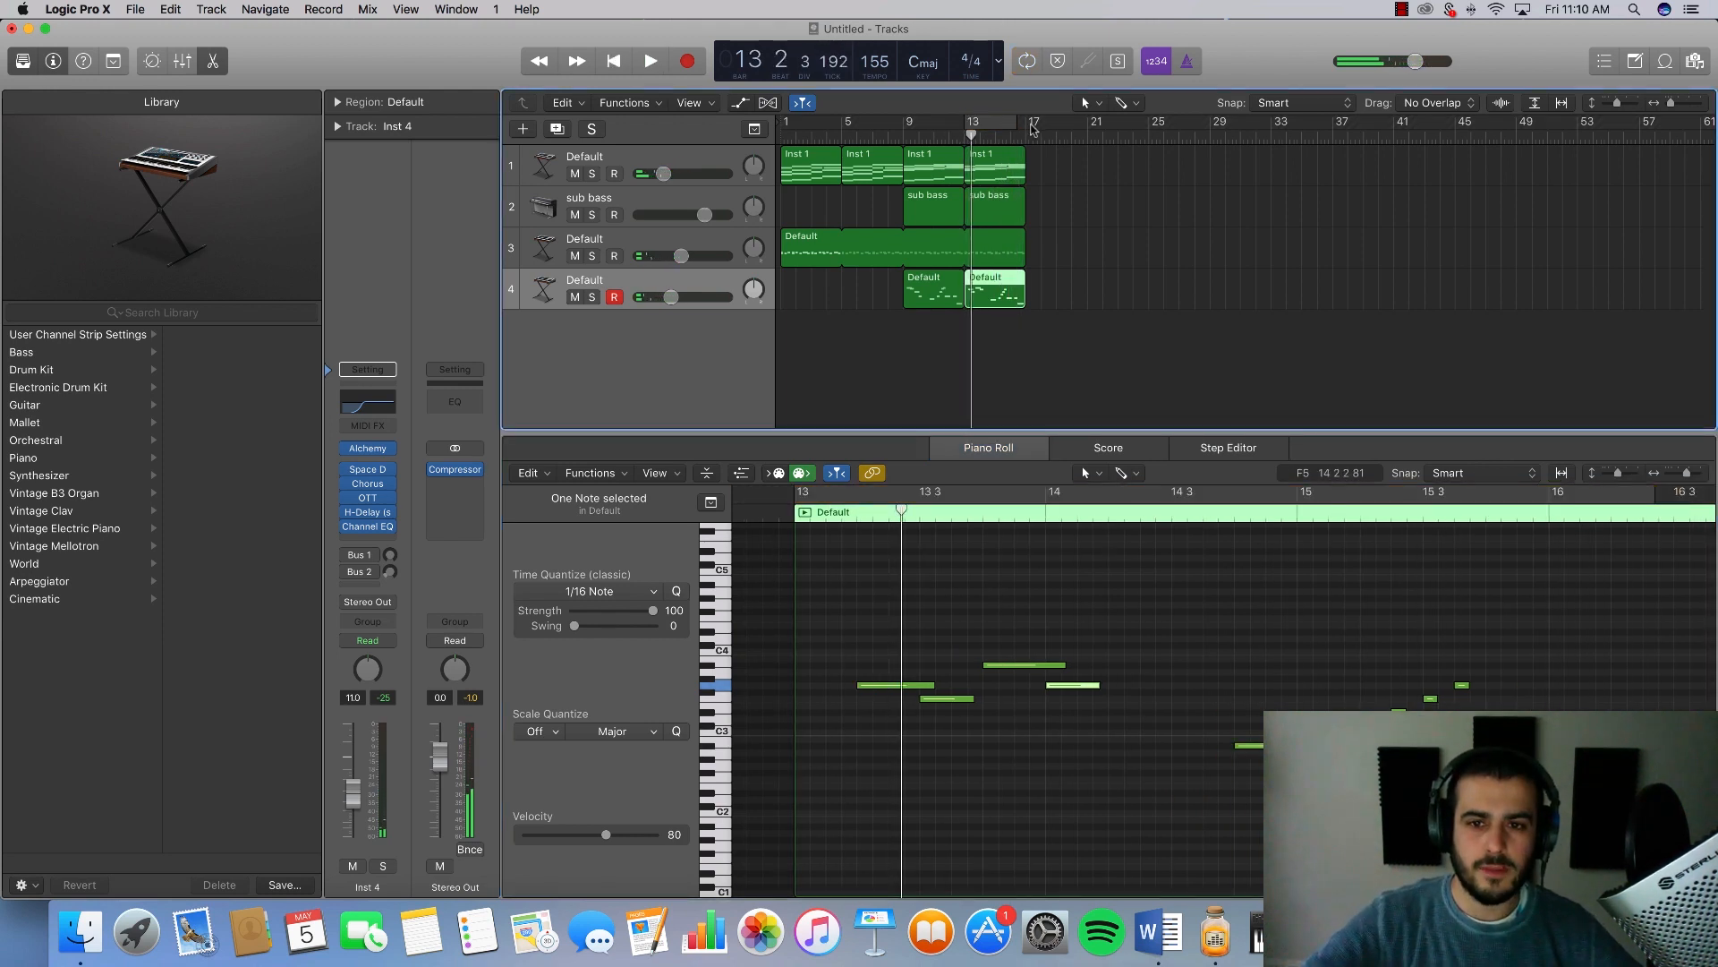
drag(993, 127, 906, 125)
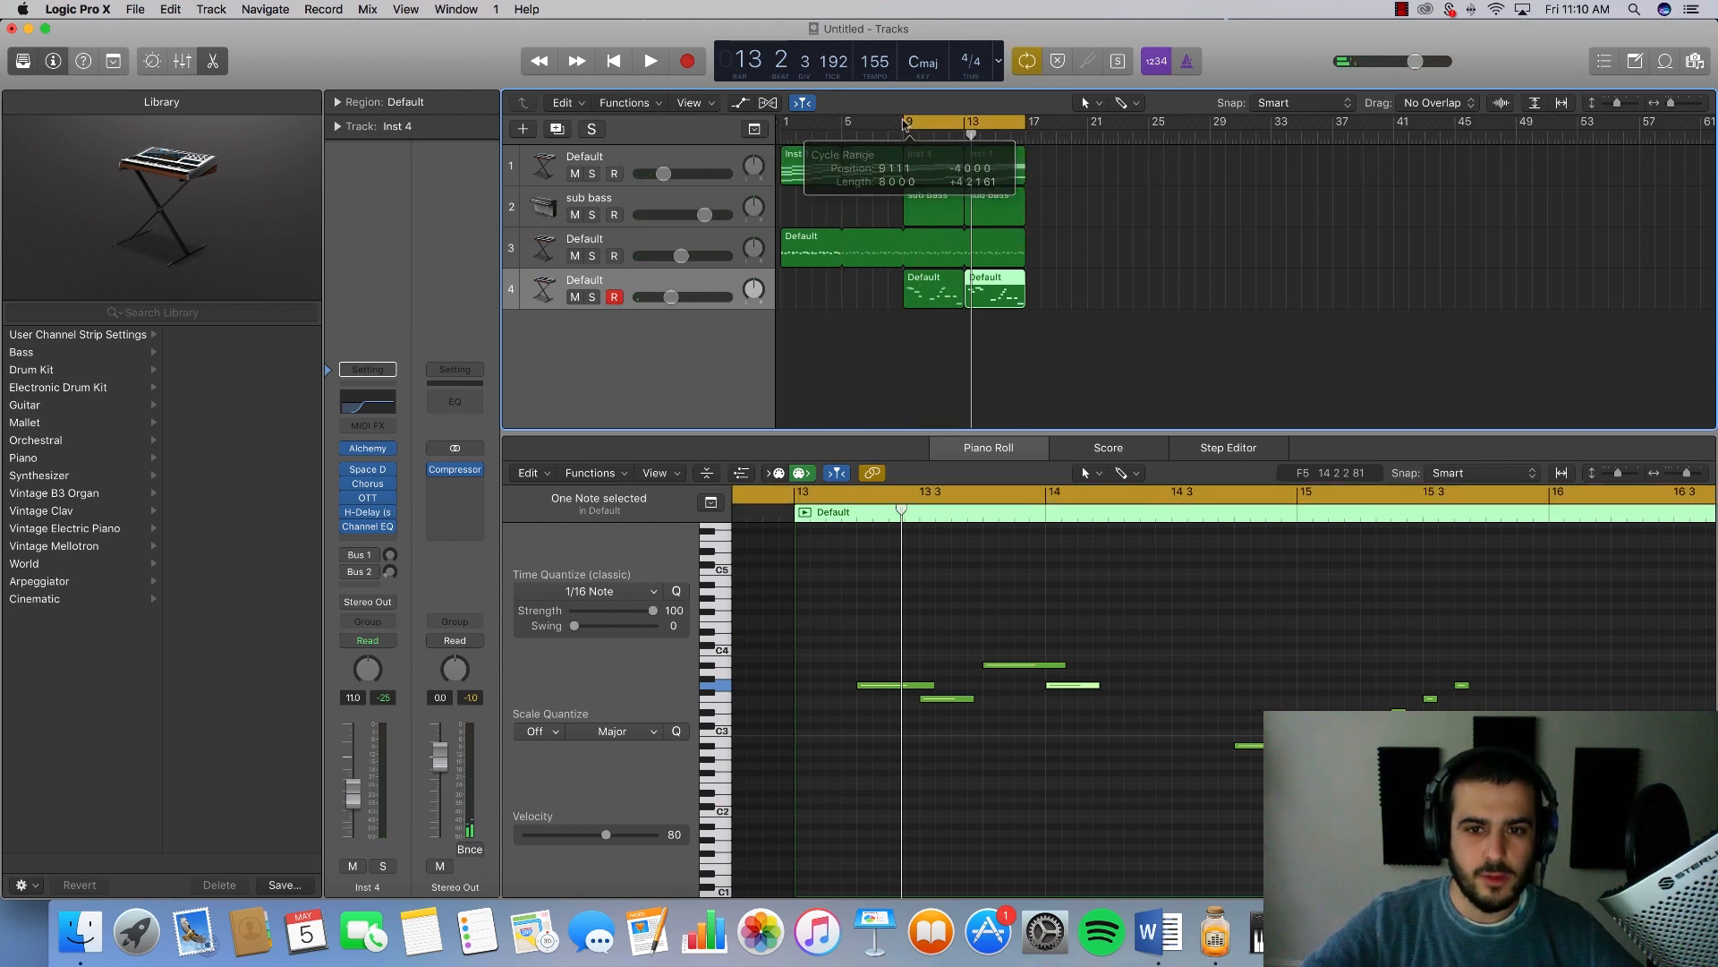
click(591, 298)
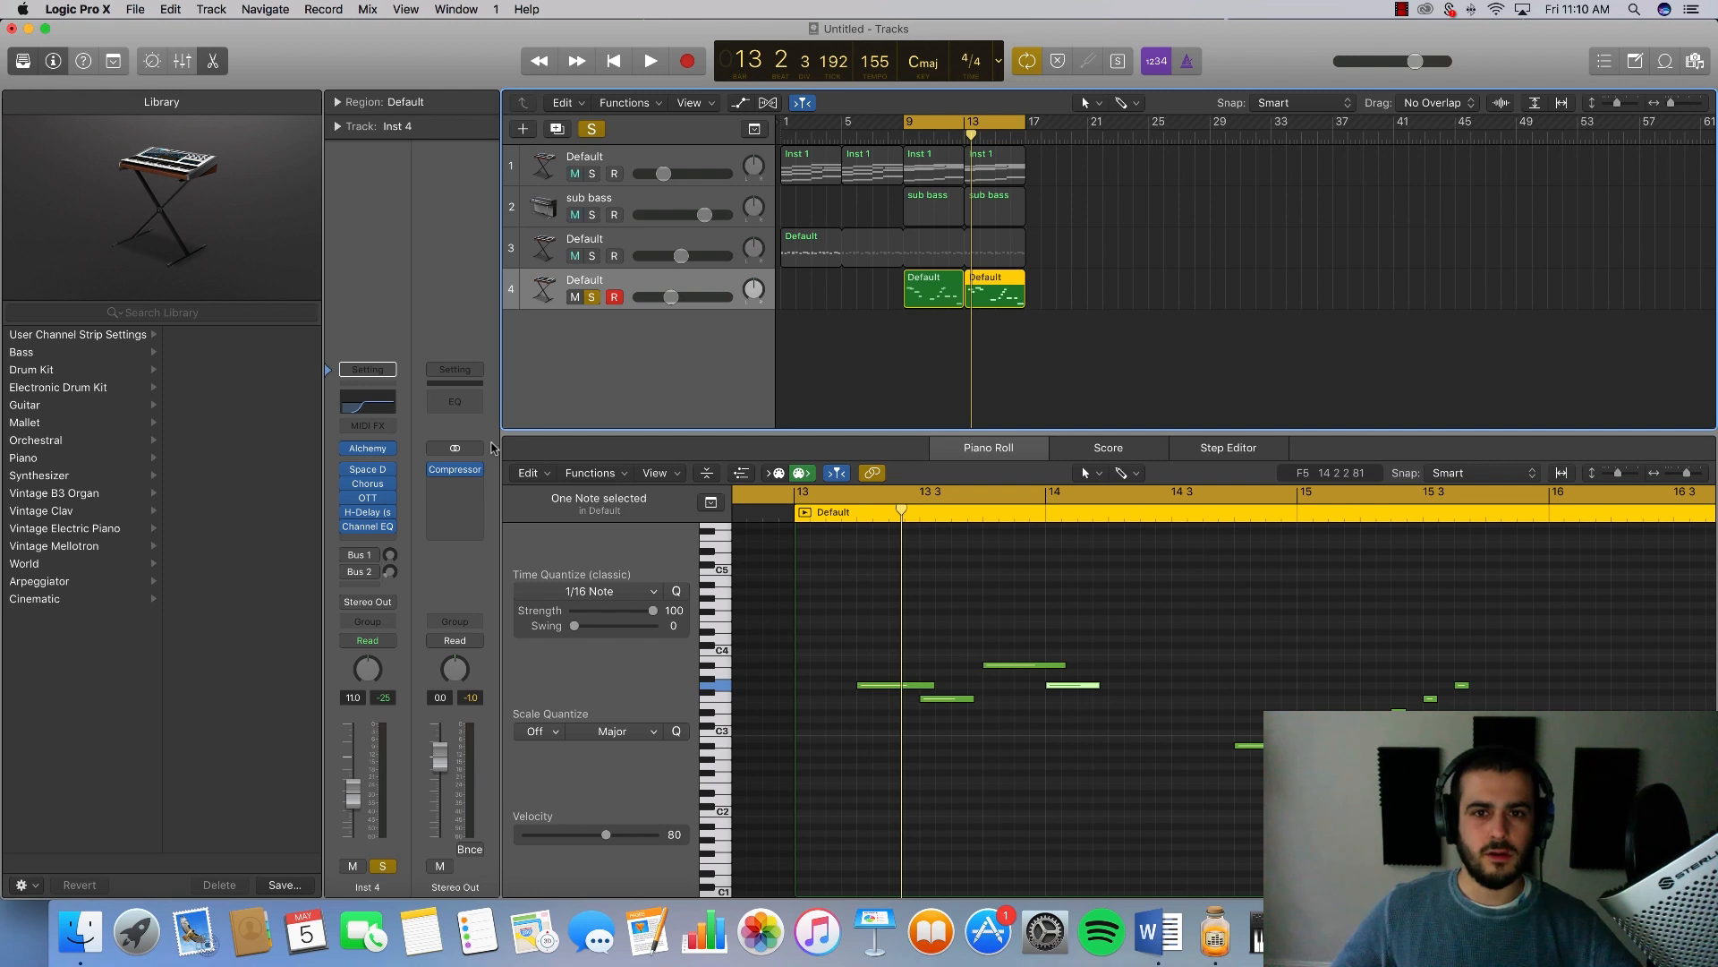
key(space)
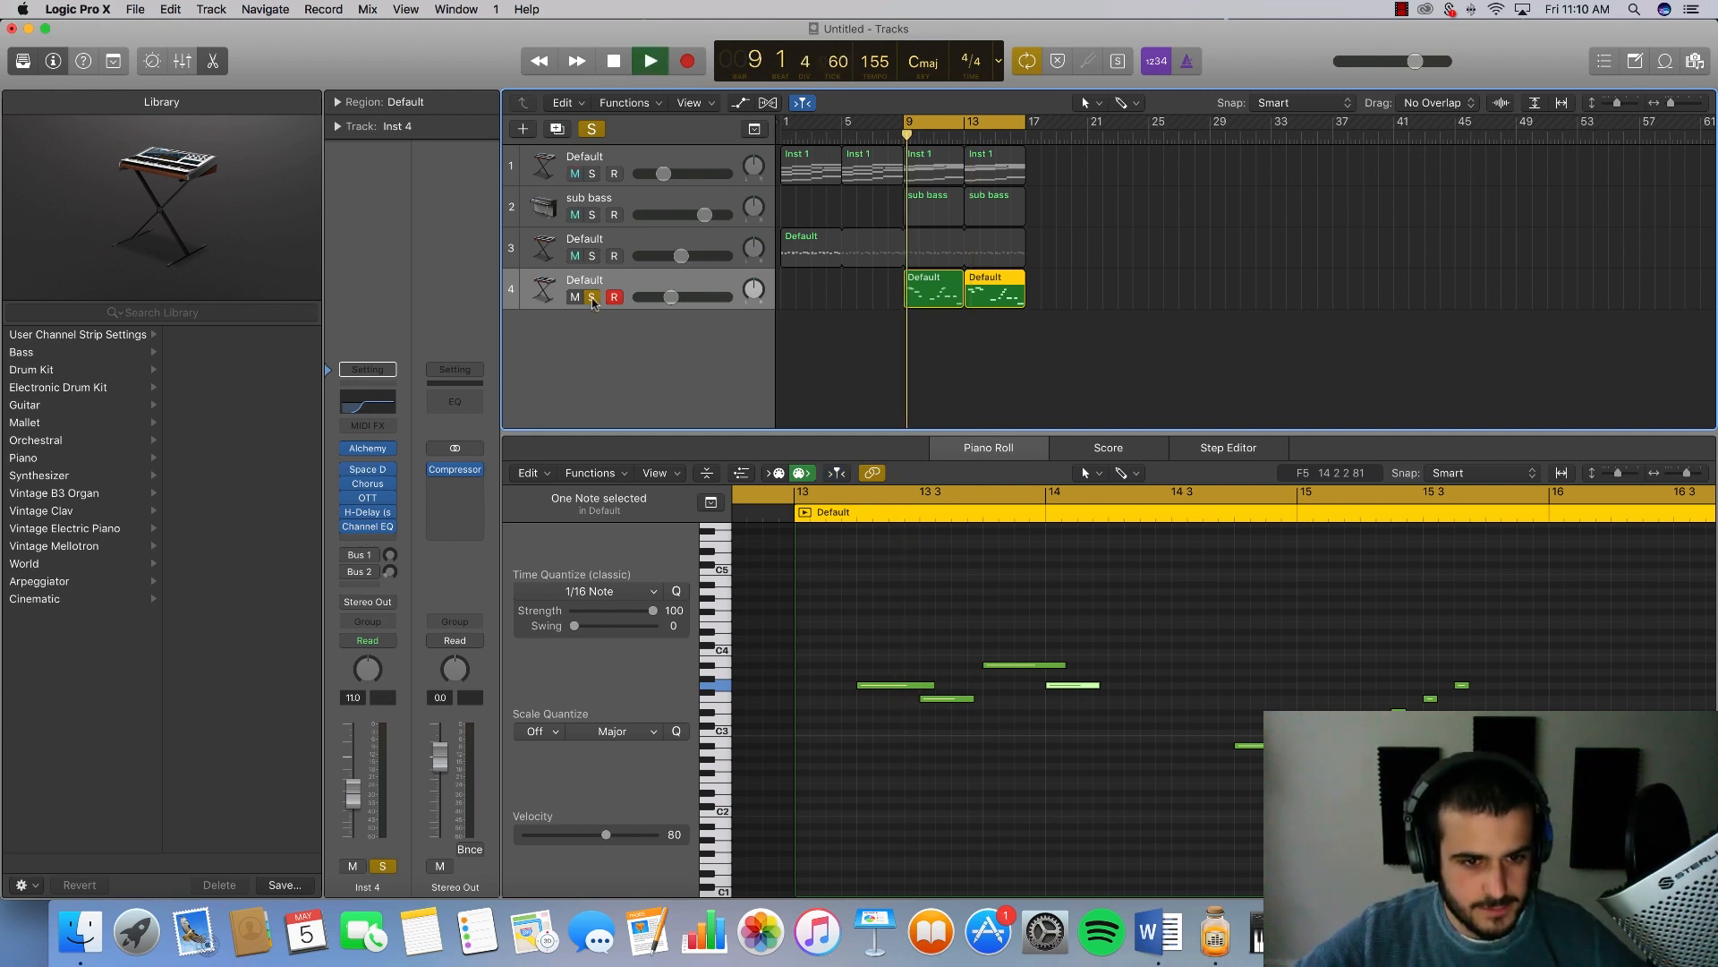
click(368, 540)
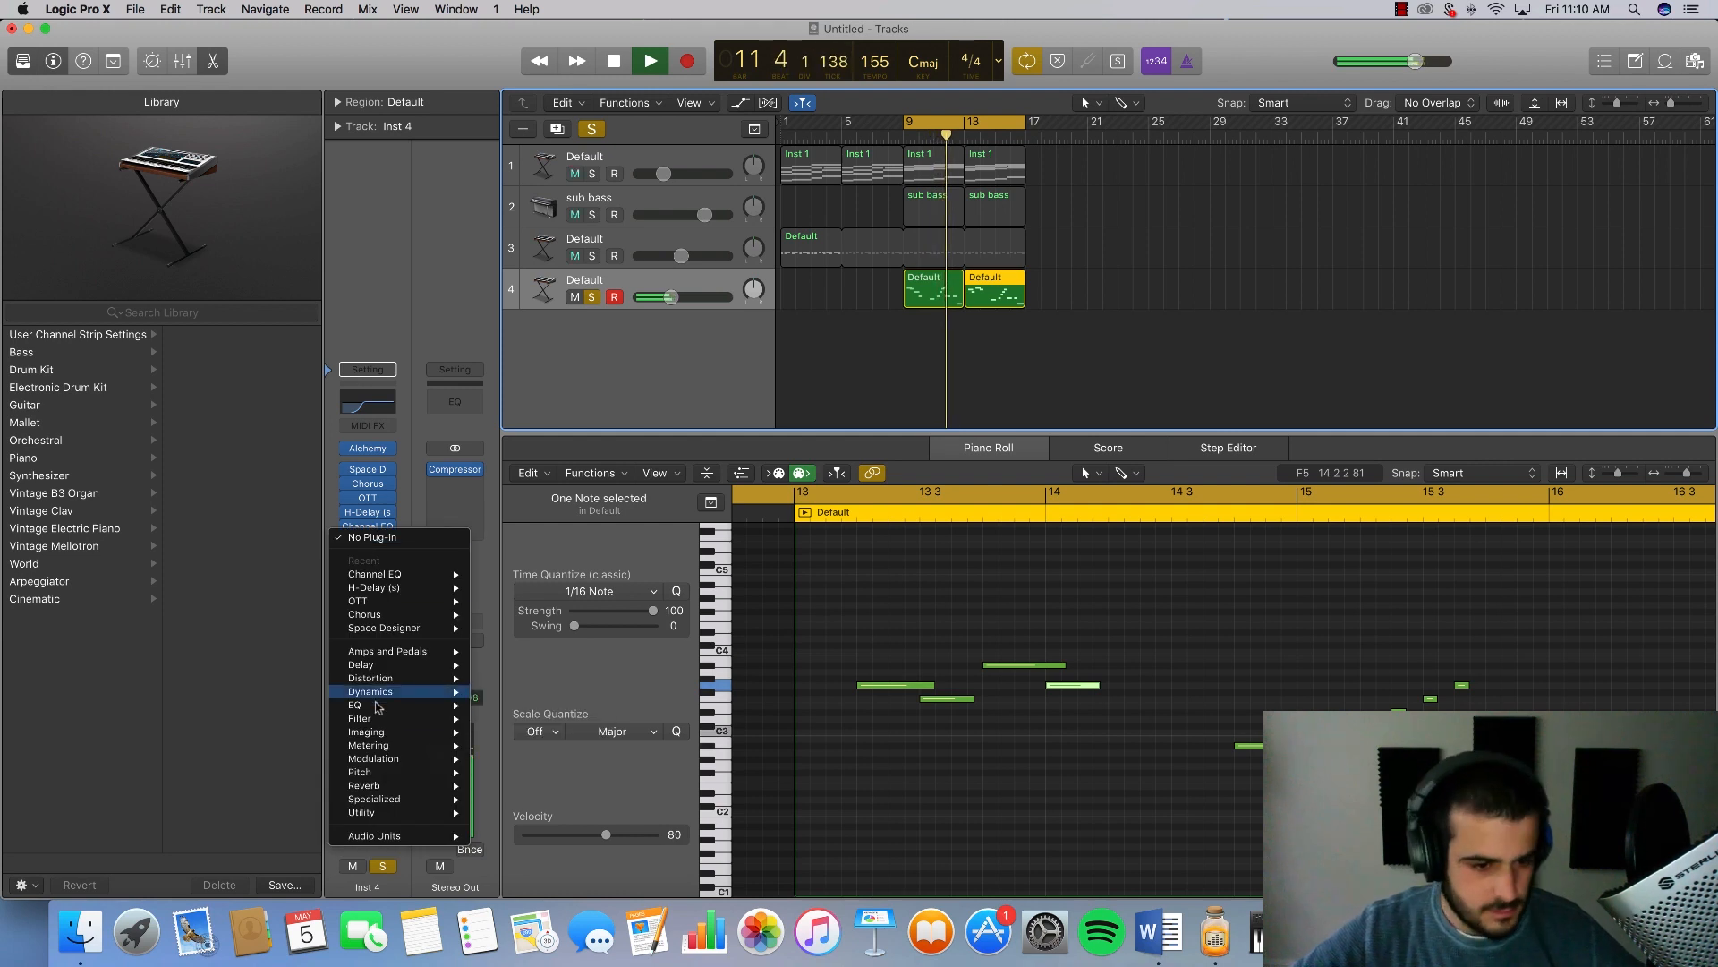
mouse_move(377, 720)
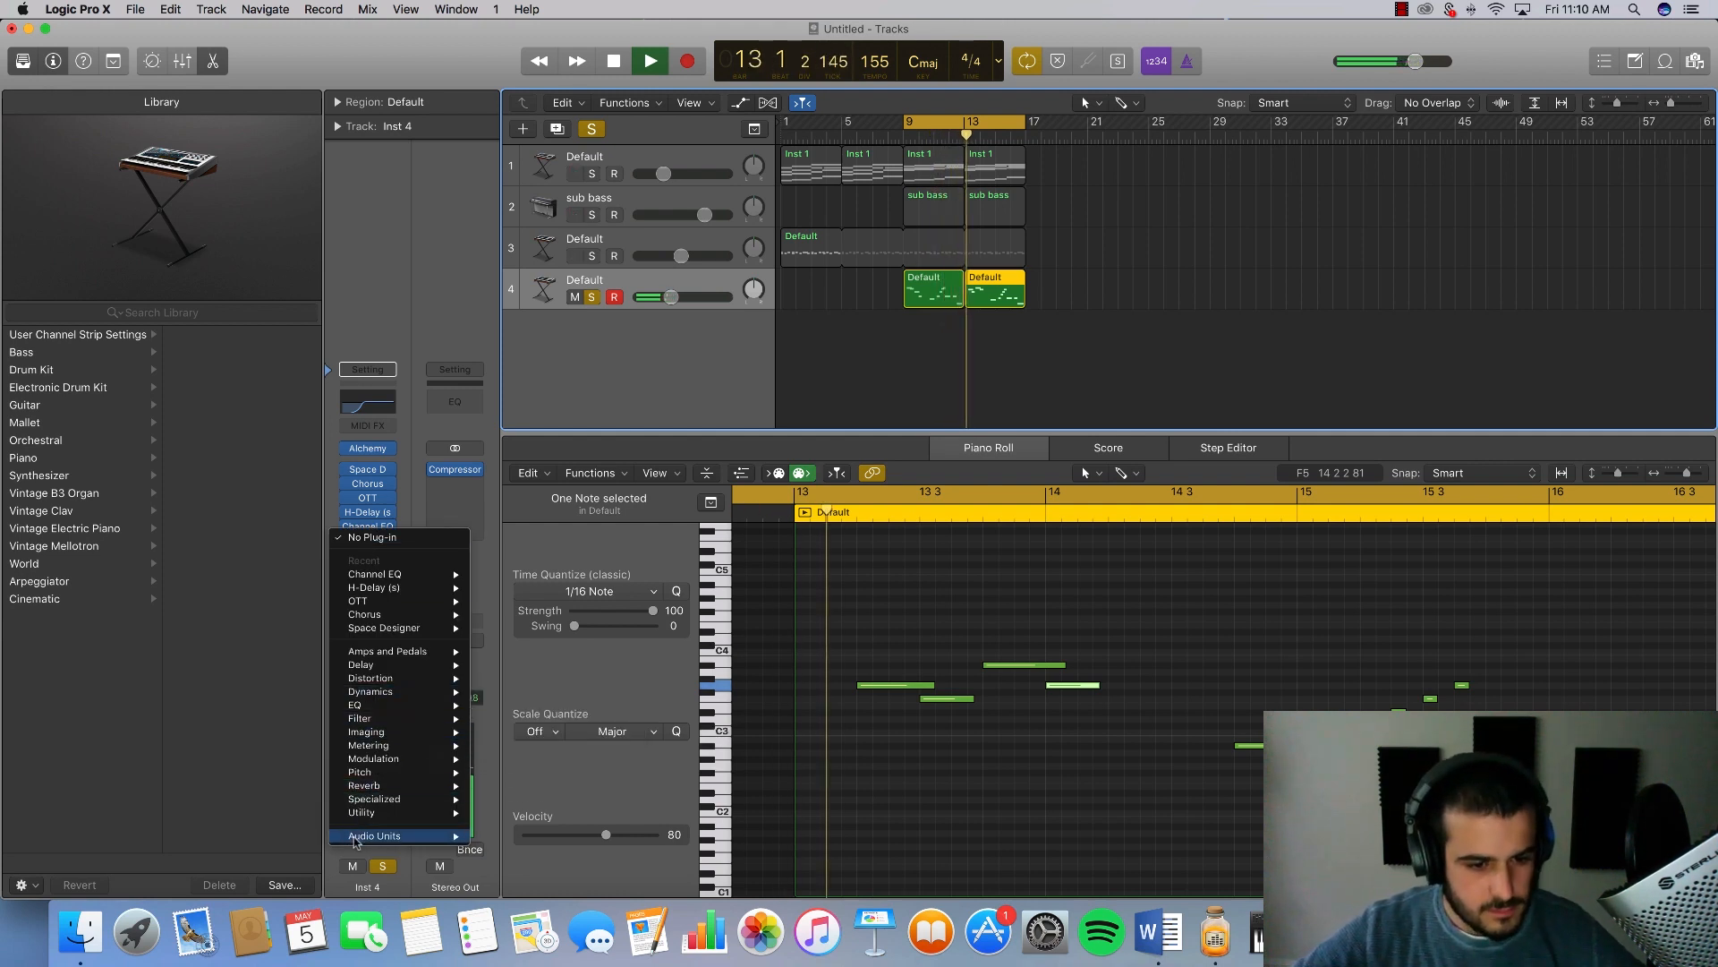
click(404, 498)
key(space)
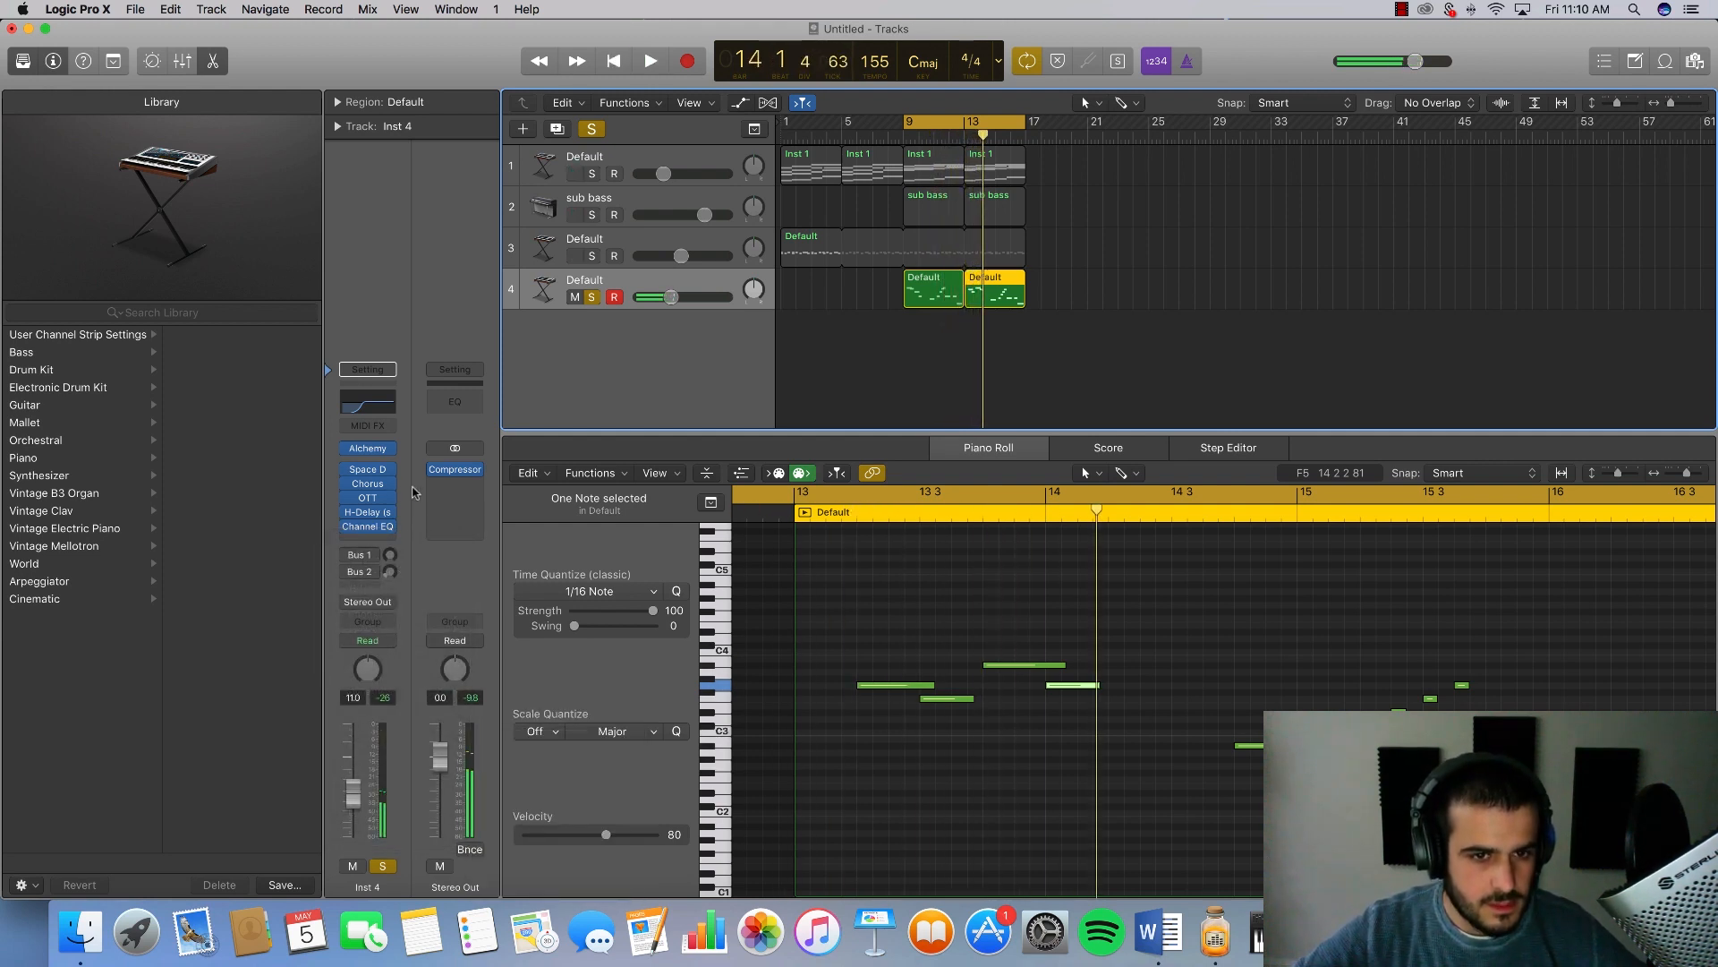
Step: Insert a stereo Compressor after the fourth track's Channel EQ, using the Vintage FET model, a threshold of about -33 dB and a 3.2:1 ratio
click(382, 535)
mouse_move(394, 692)
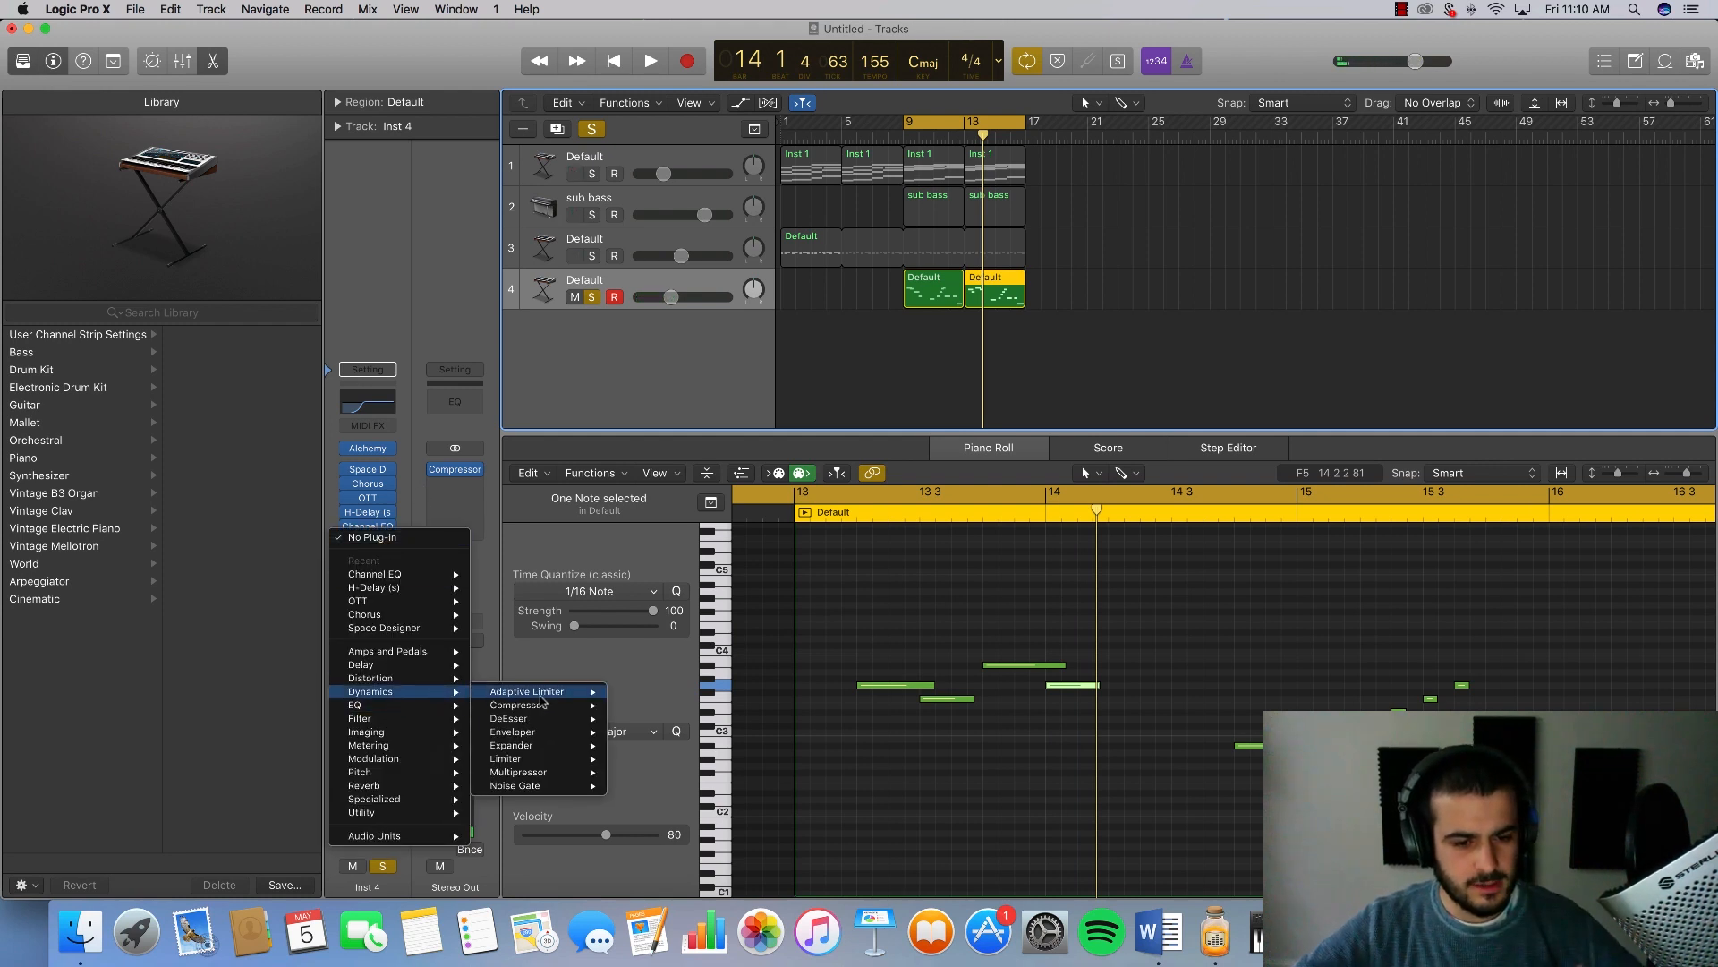
mouse_move(539, 707)
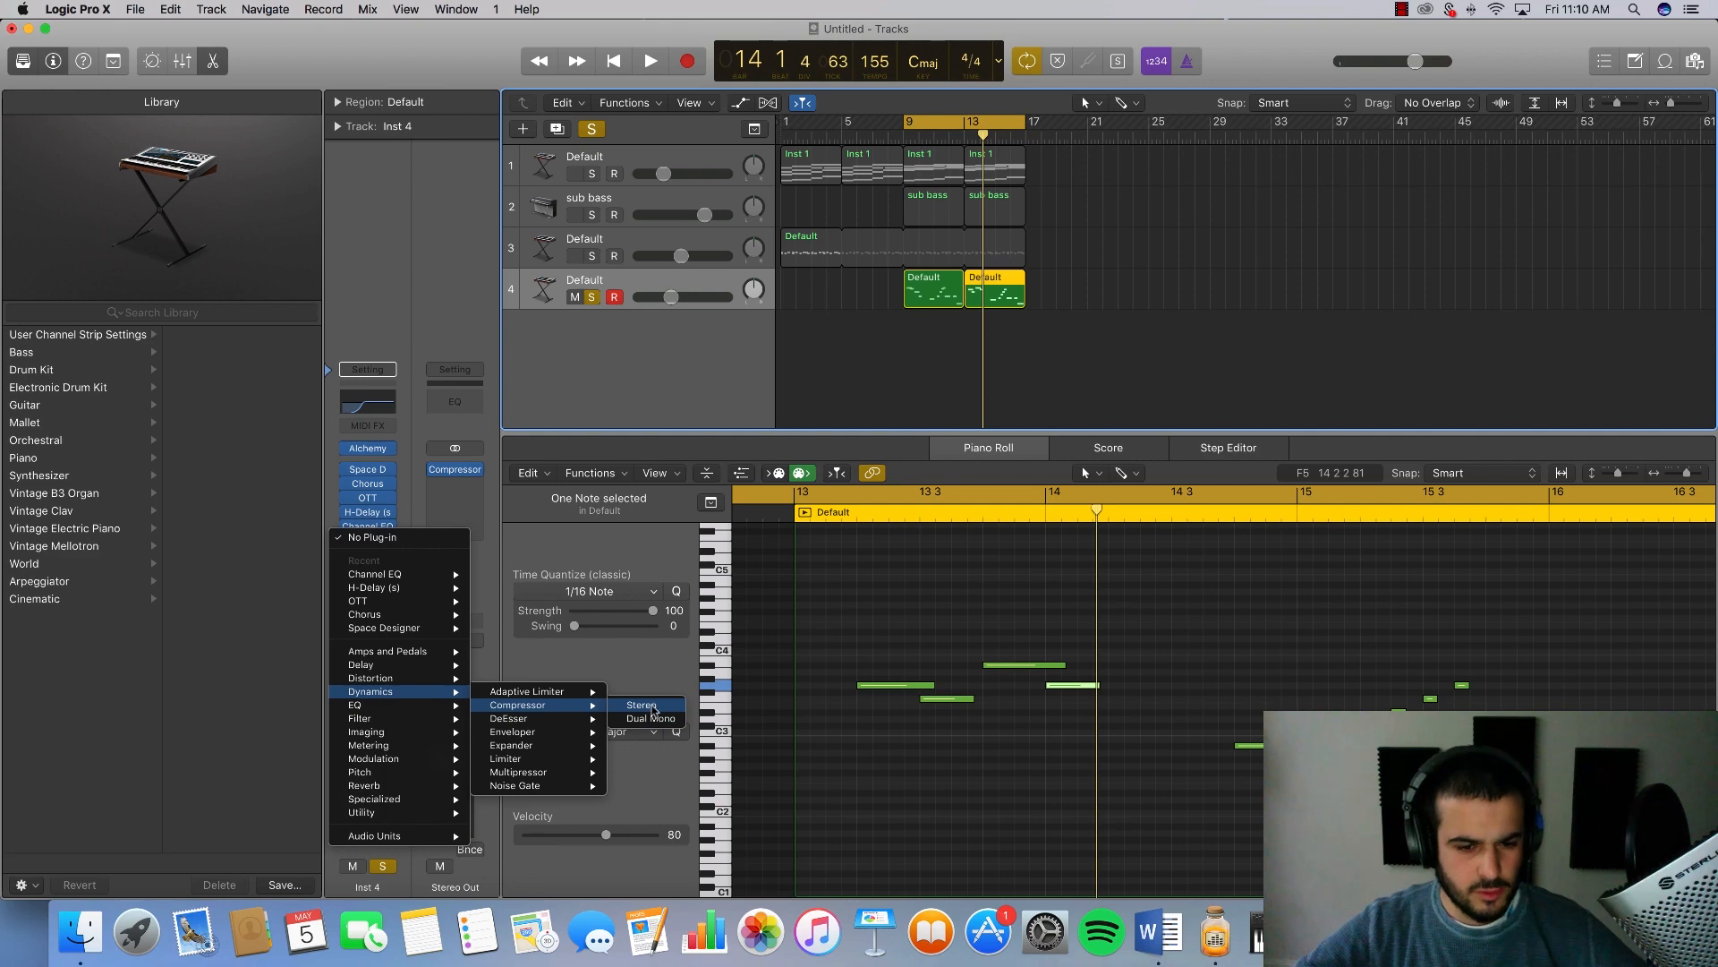
click(654, 709)
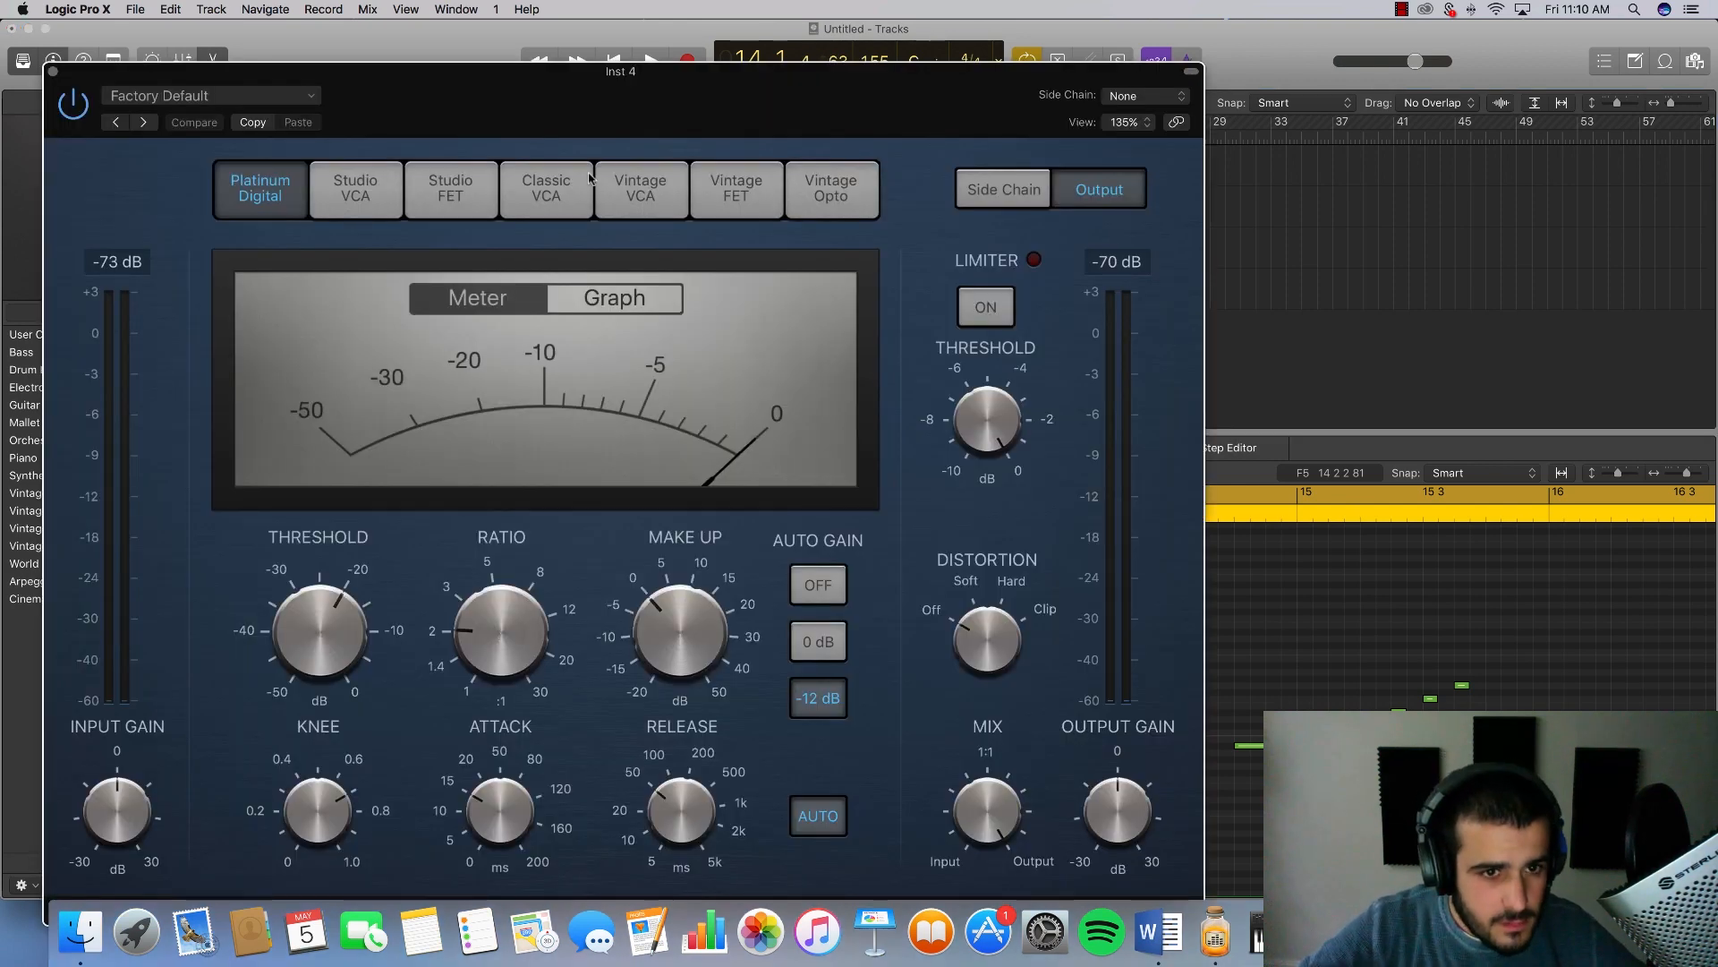
click(736, 188)
mouse_move(315, 607)
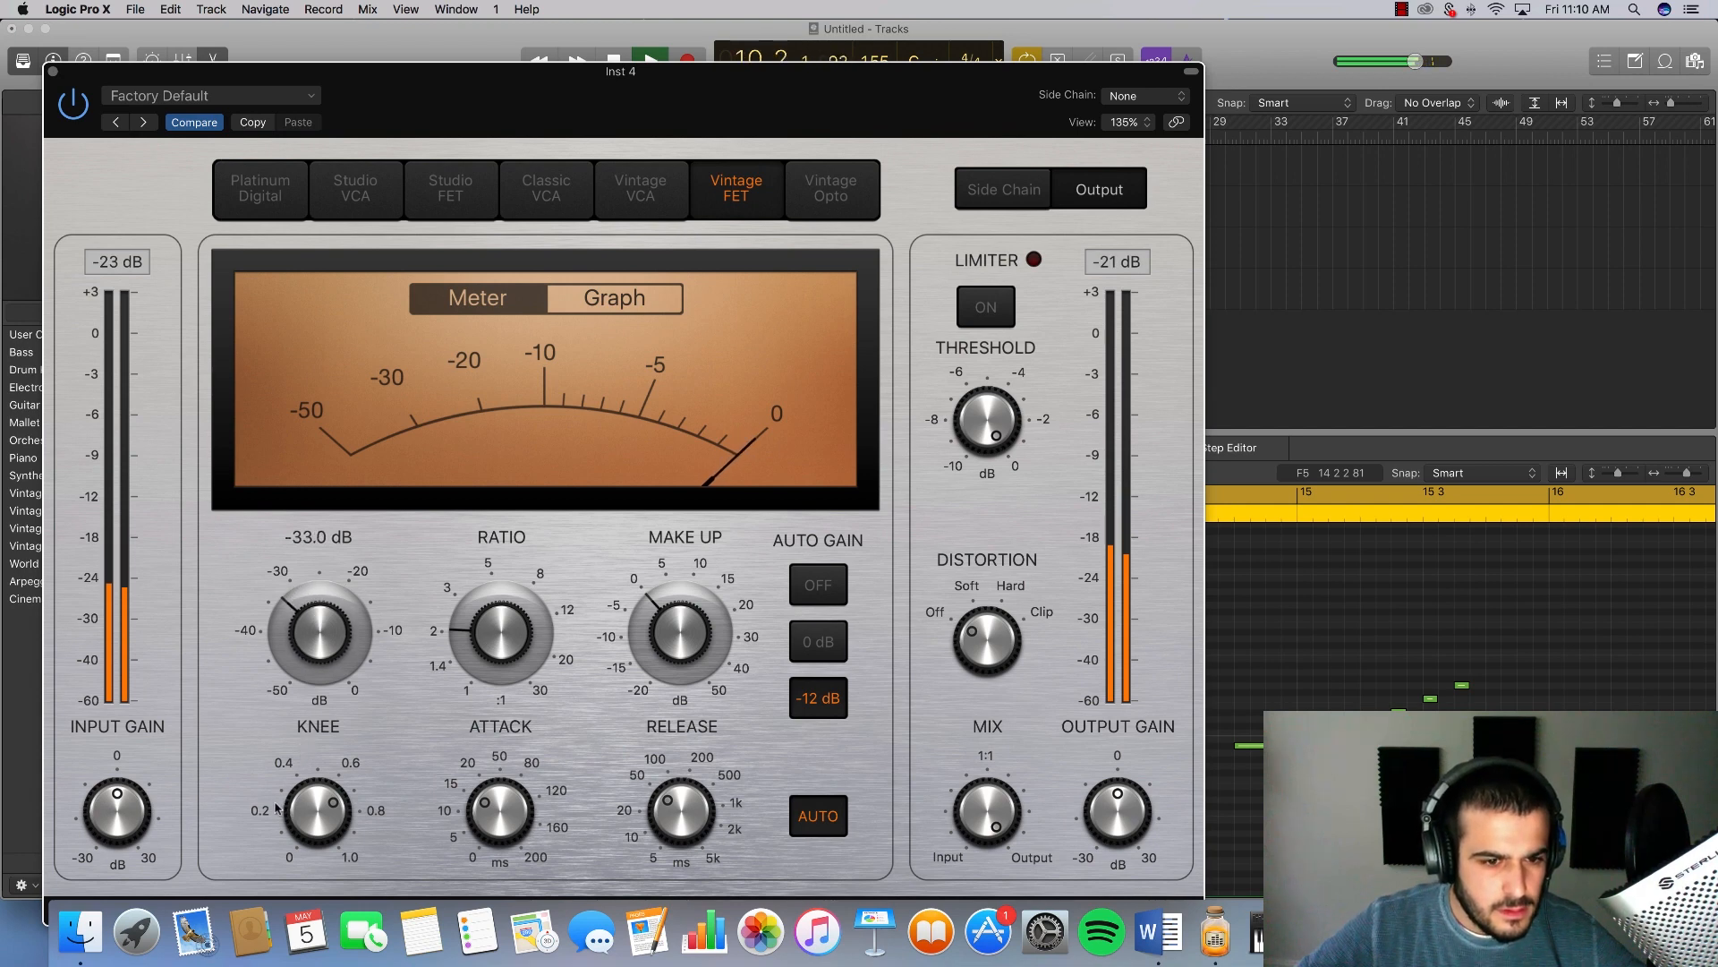
drag(476, 625, 537, 545)
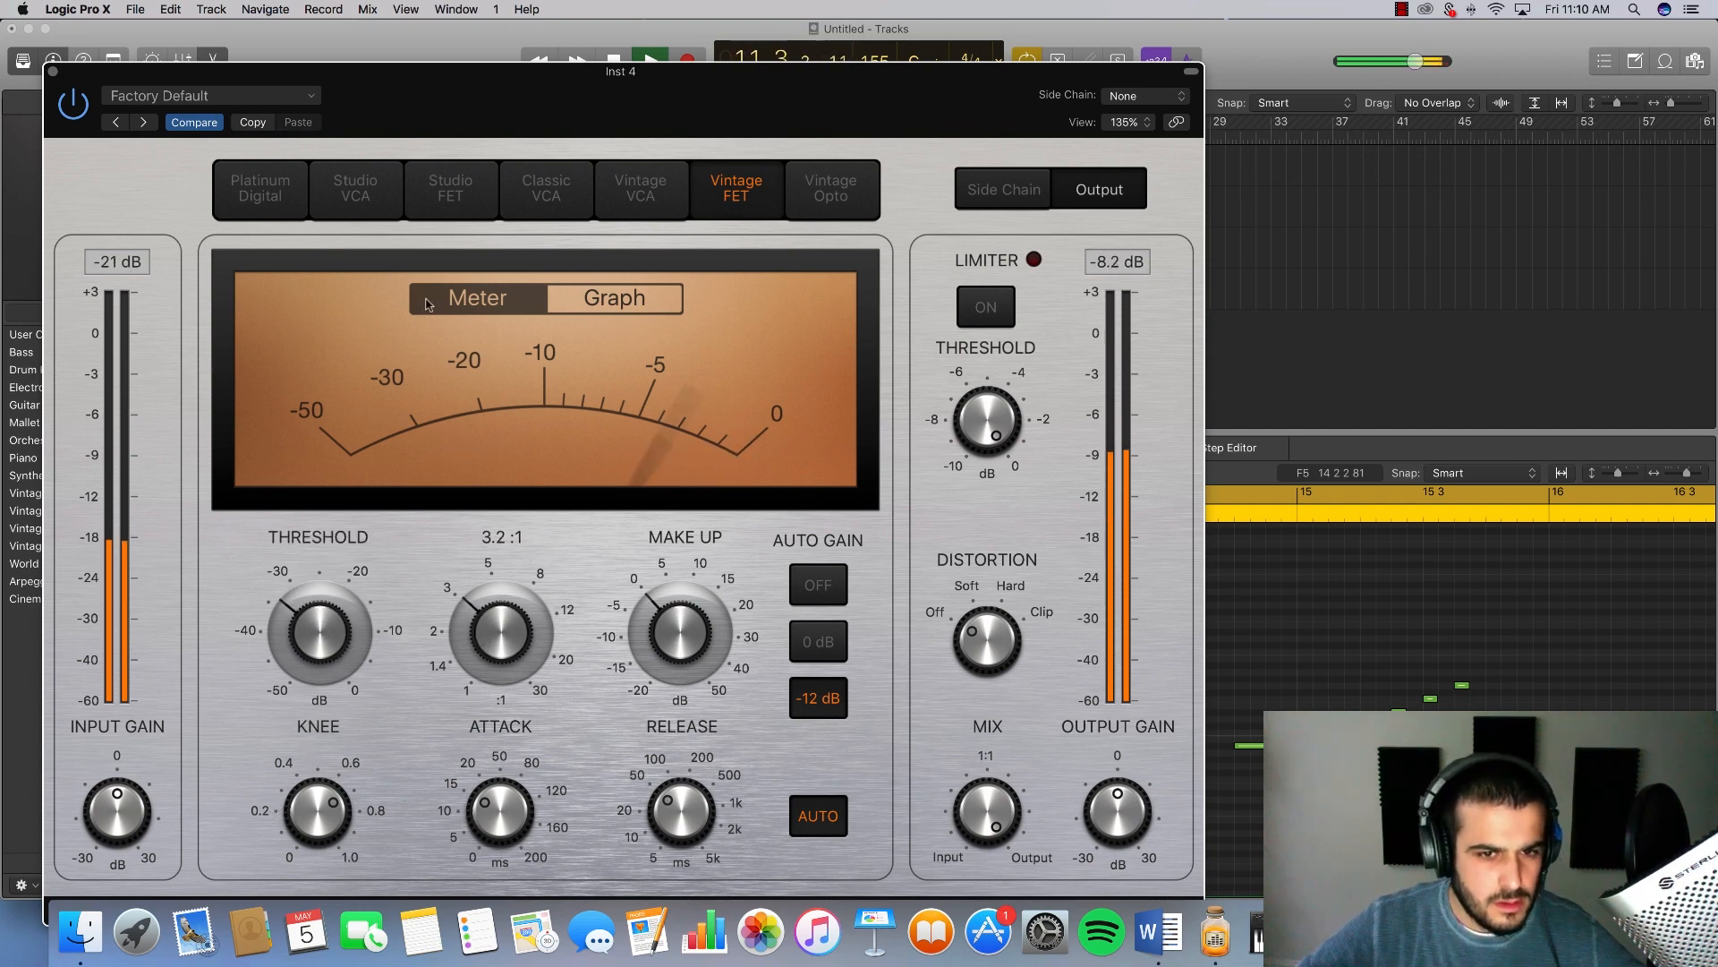
Step: Close the compressor and lower the fourth track's volume to -18.0 dB, then replay the section
click(53, 72)
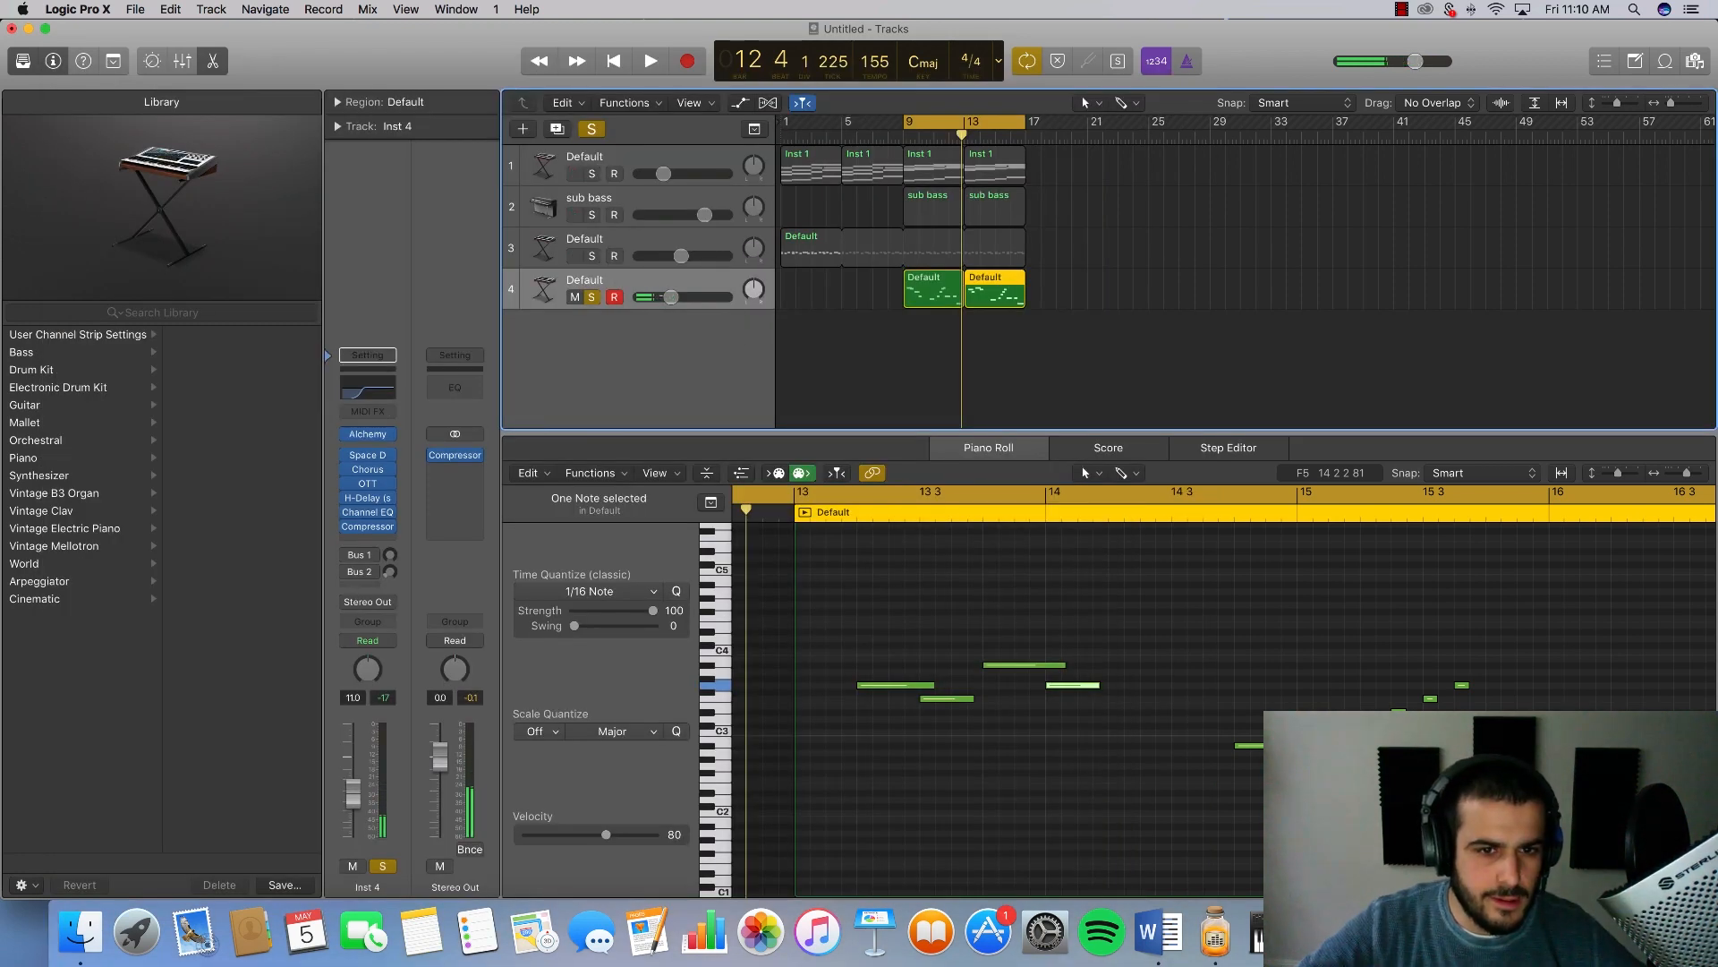
drag(670, 297, 661, 297)
key(space)
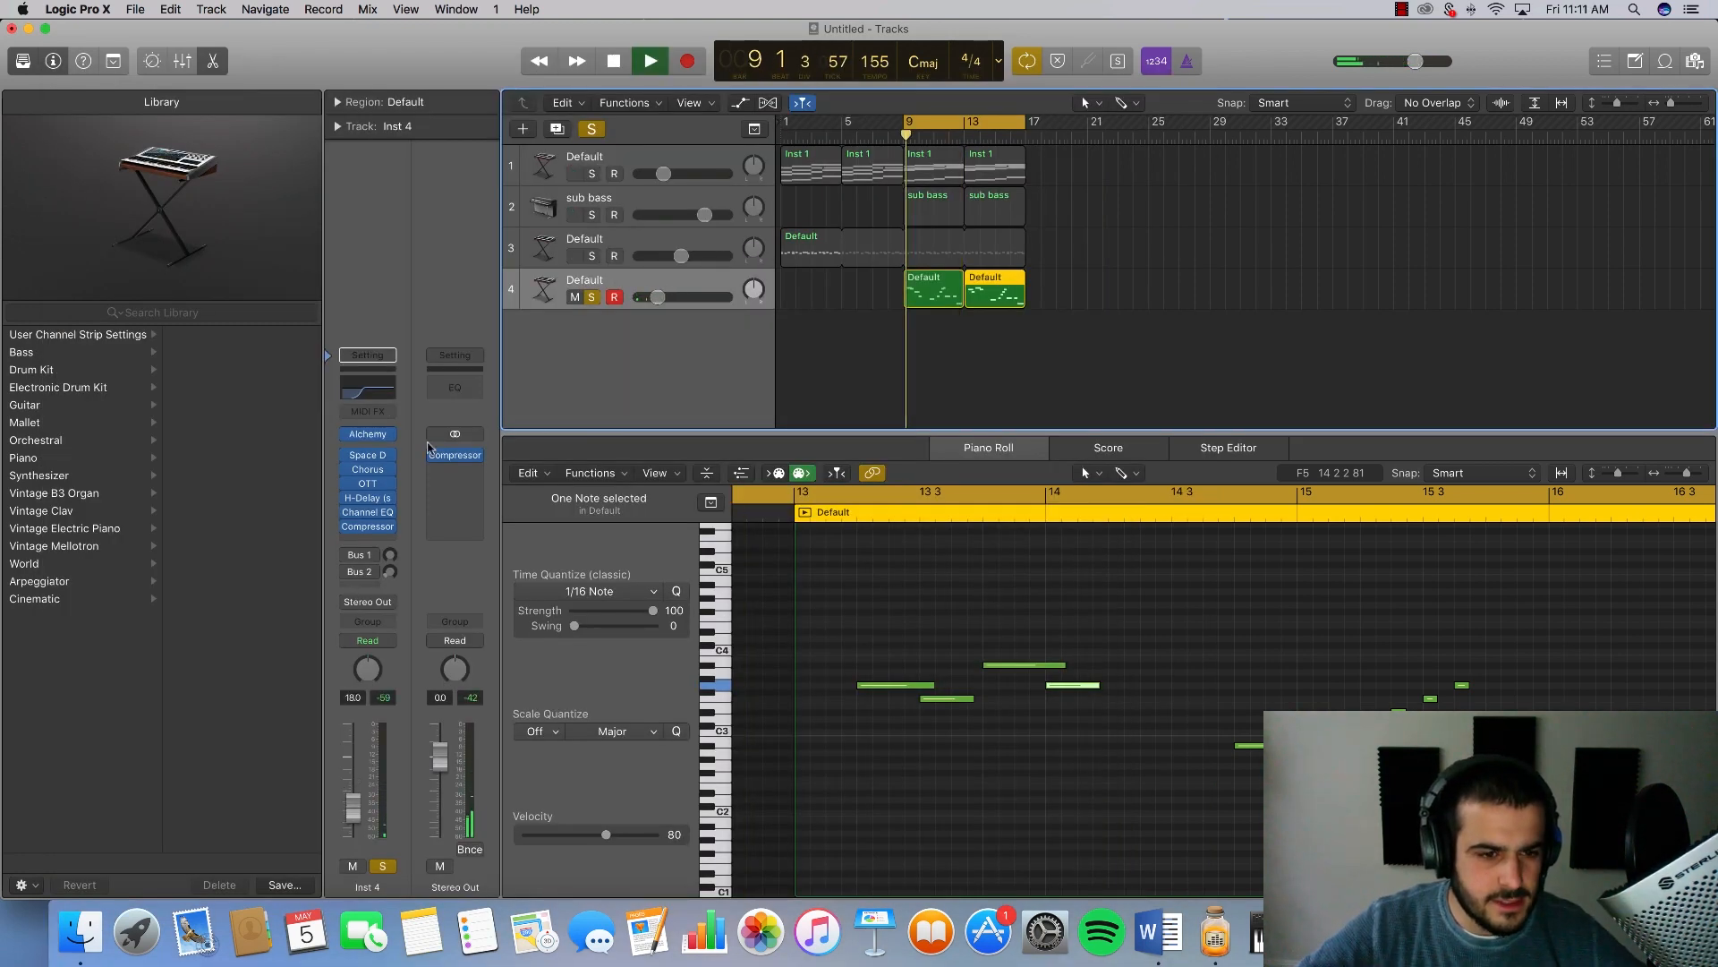
Step: Enable the high cut in the fourth track's Channel EQ at about 8800 Hz with a 6 dB/Oct slope
click(386, 507)
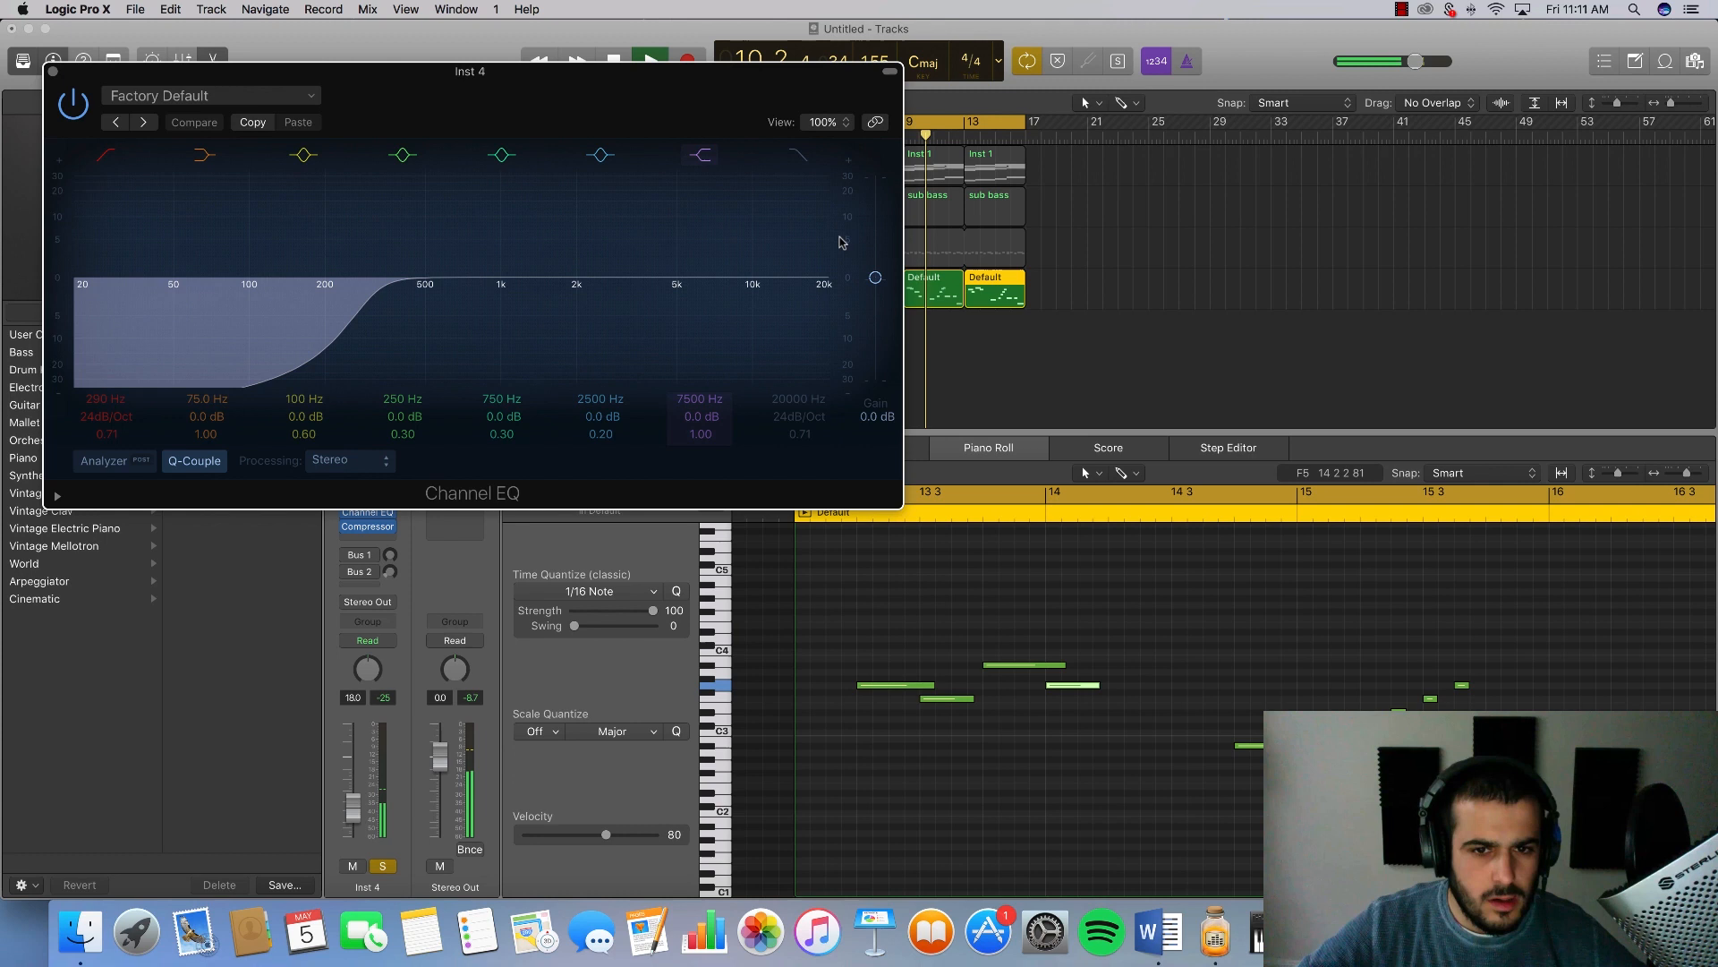
click(801, 162)
drag(806, 331, 721, 336)
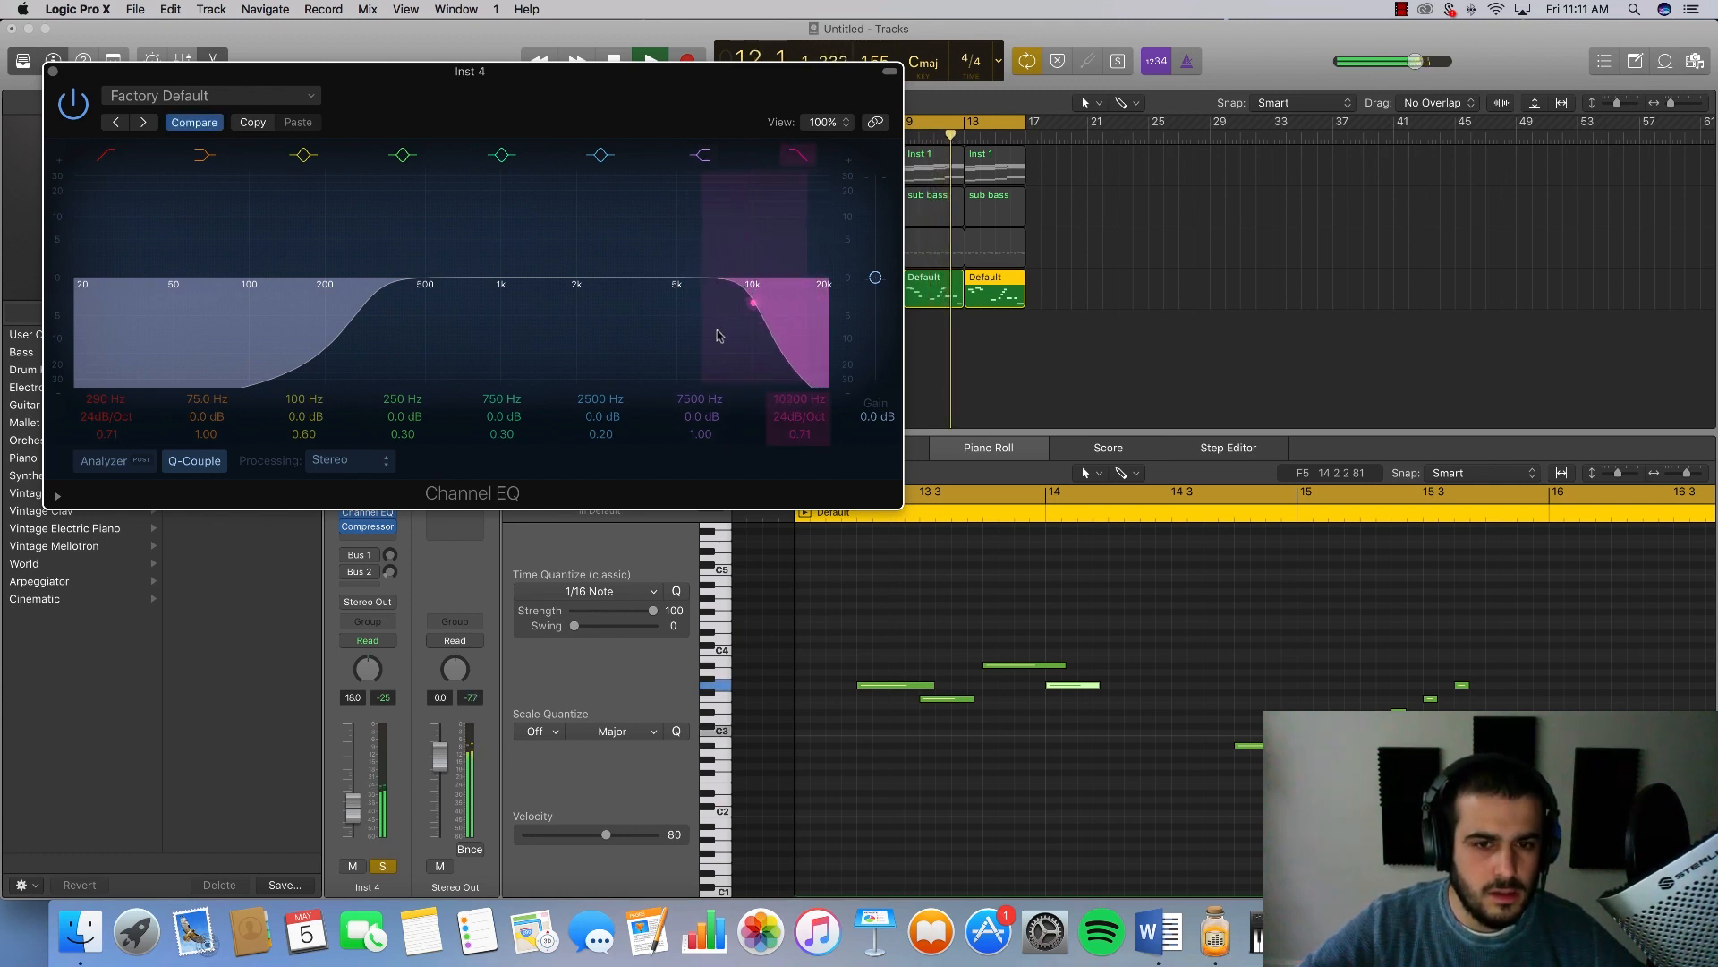
drag(806, 414, 803, 428)
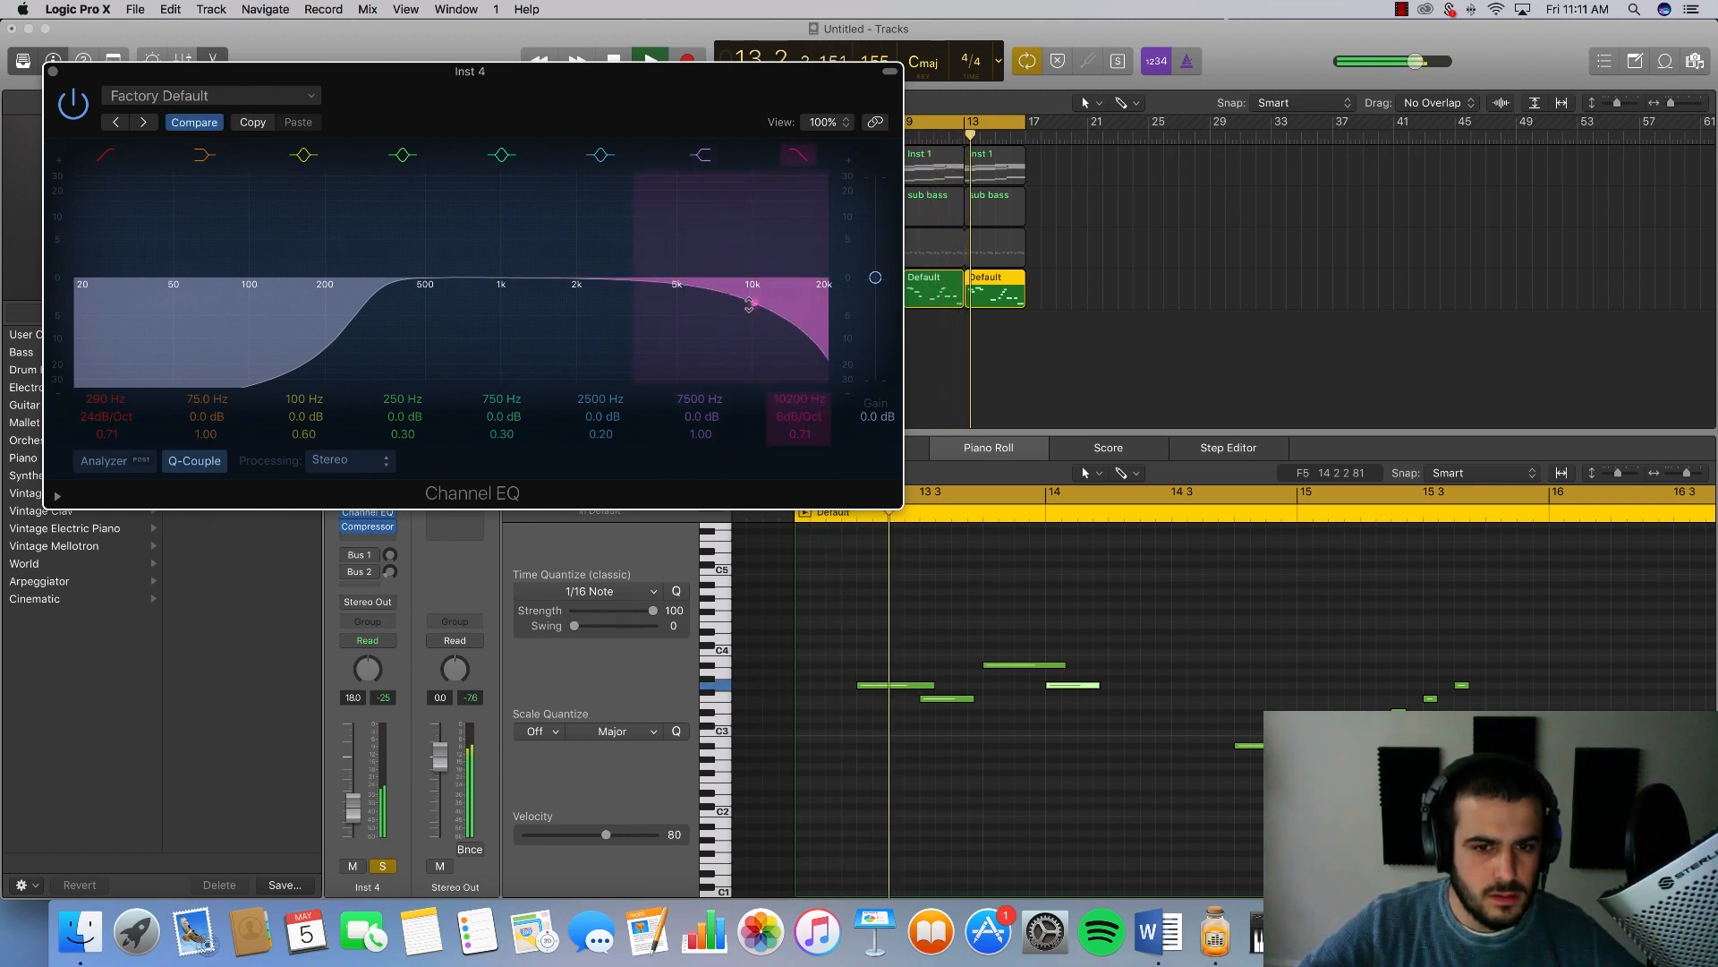
drag(750, 304, 739, 302)
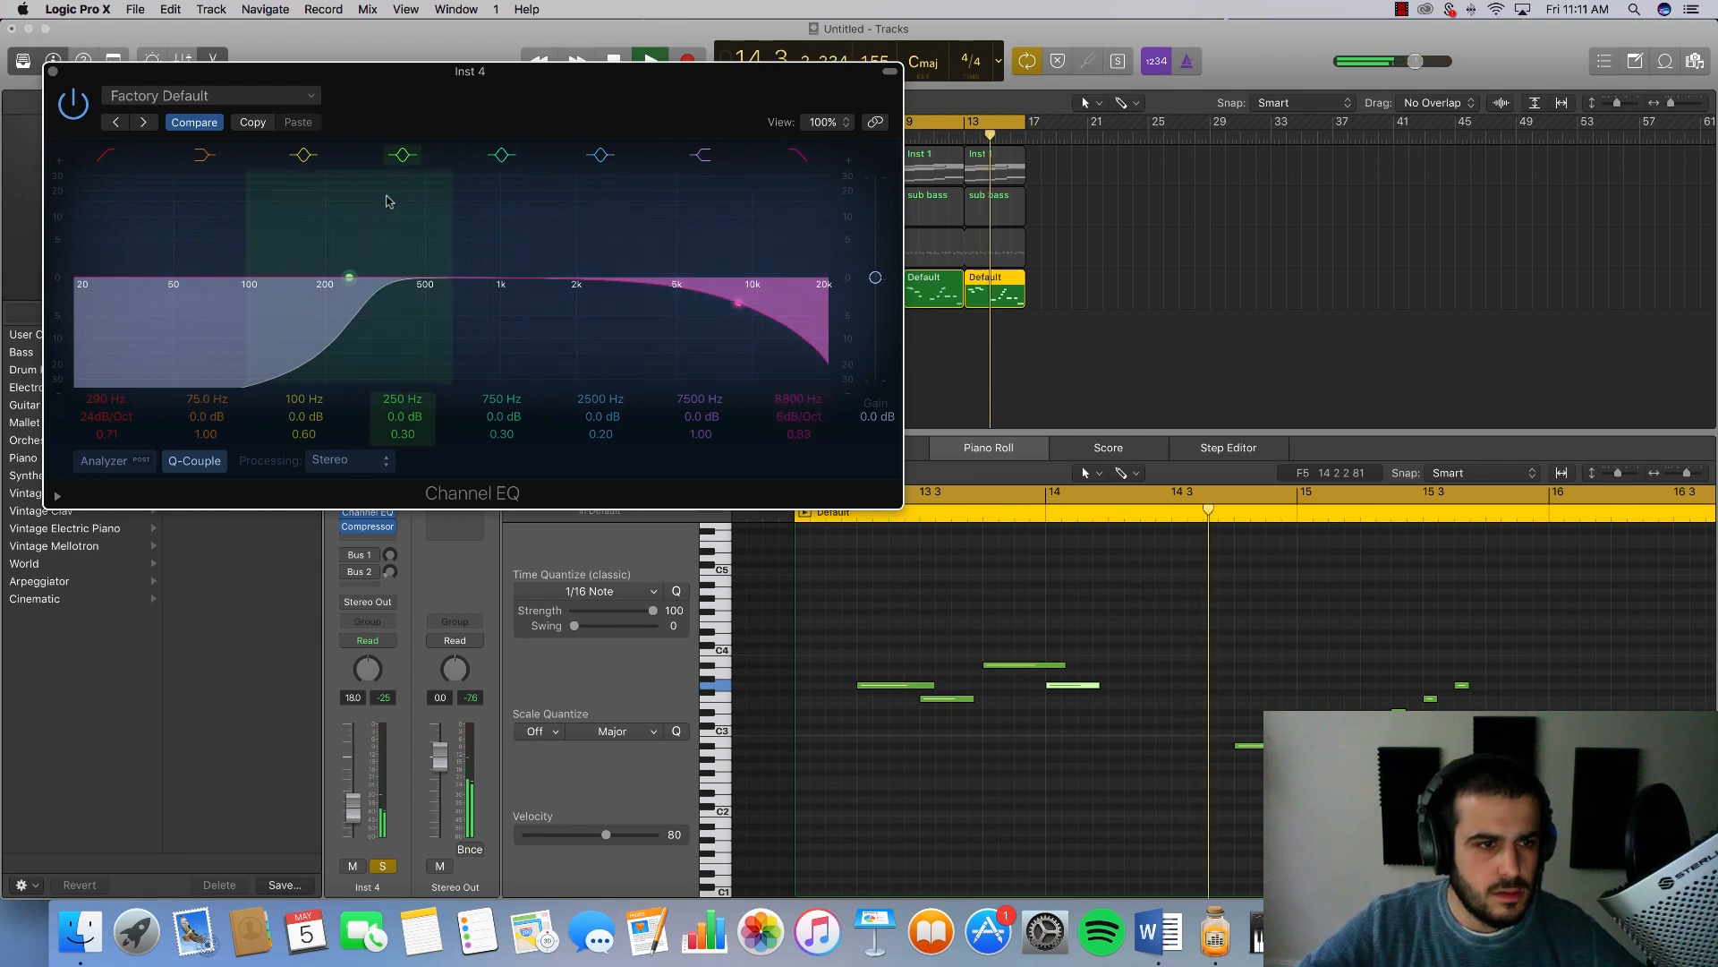
click(53, 72)
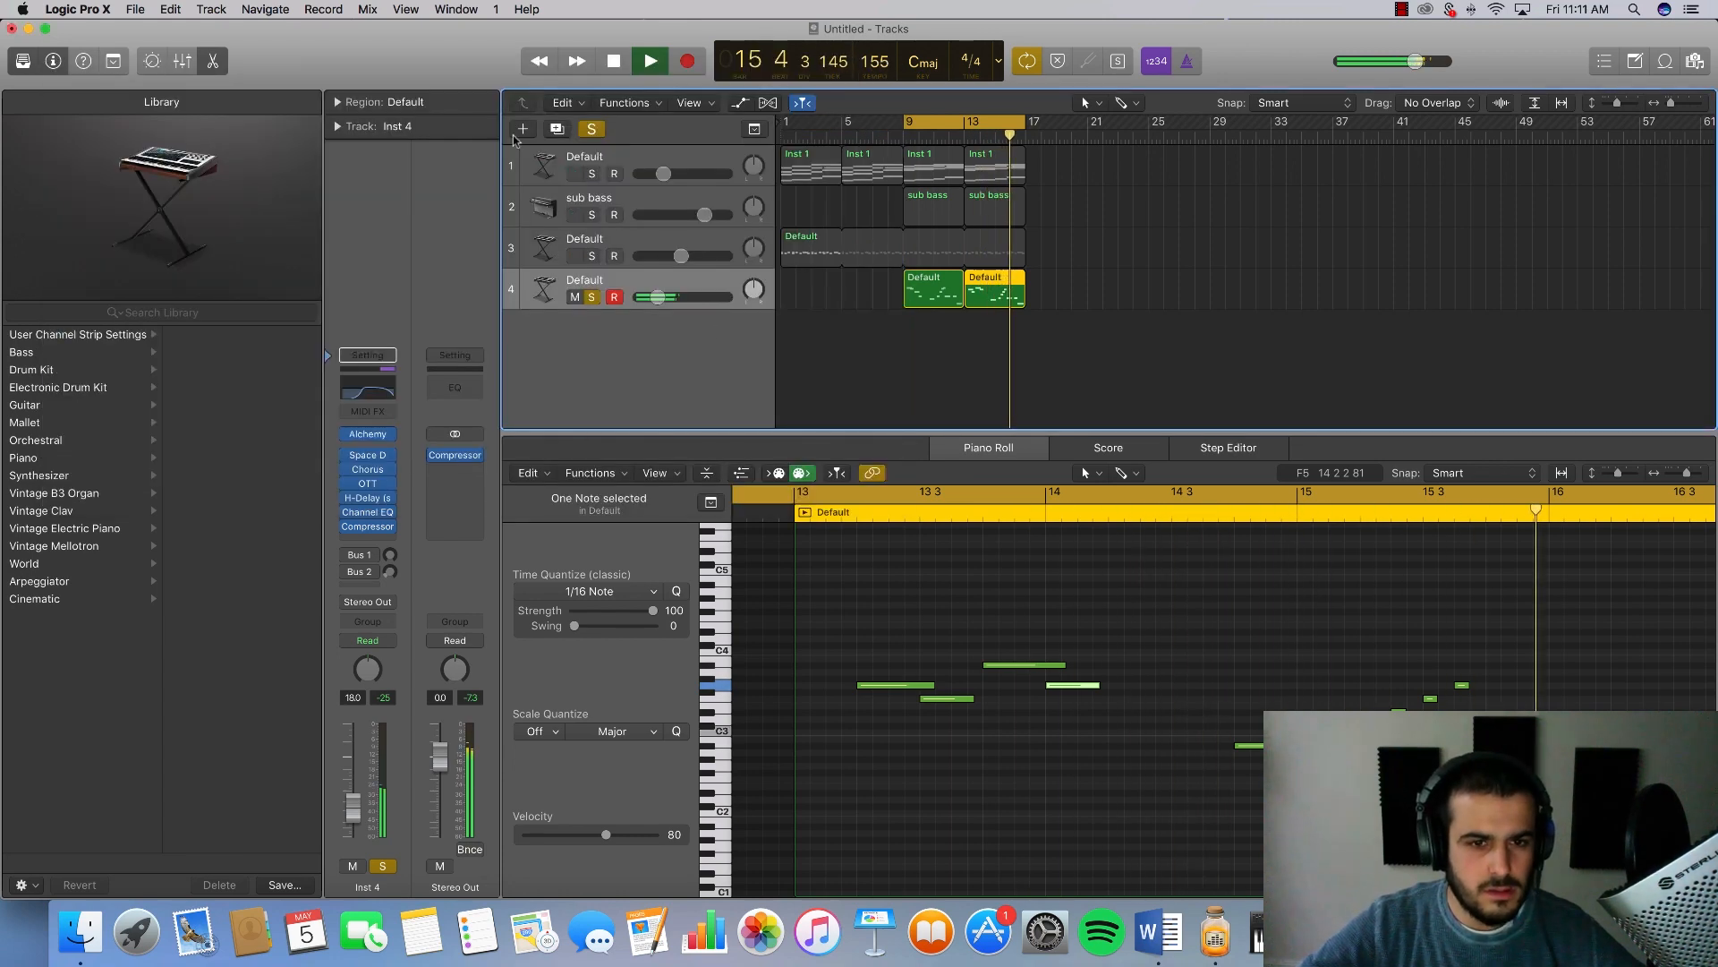
Step: Duplicate the fourth track with its settings and copy both of its regions onto the new fifth track
click(560, 132)
drag(887, 292, 928, 336)
key(super+r)
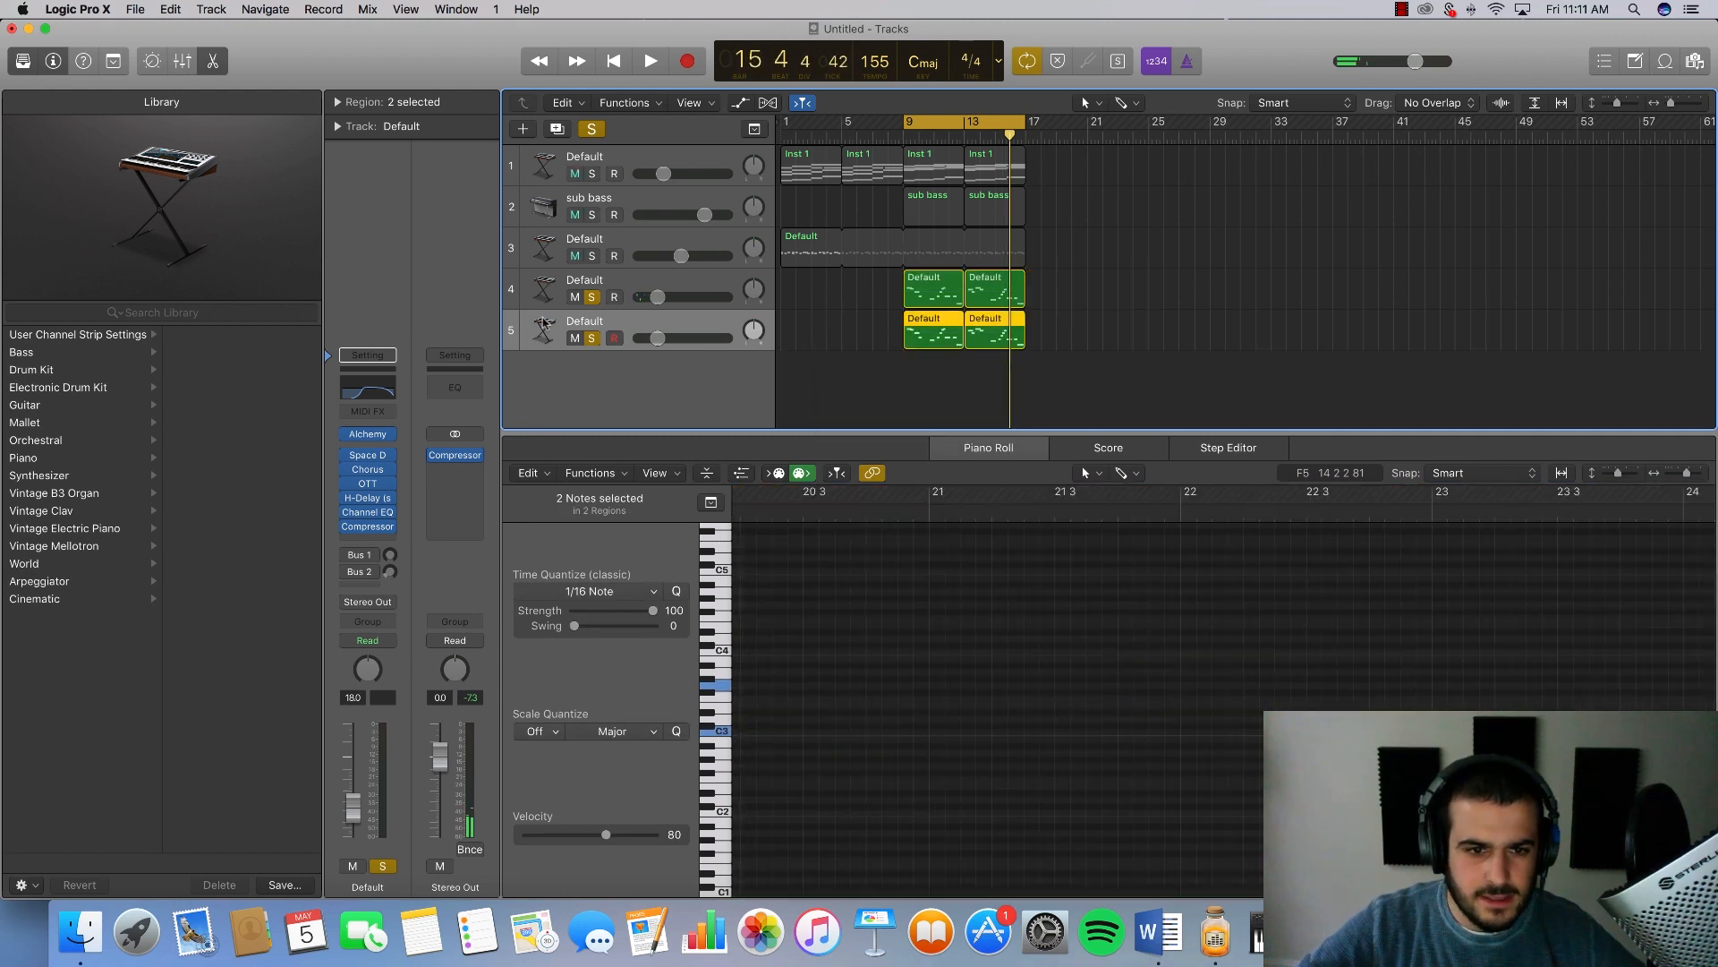
Step: Turn off solo on the fourth track and audition the duplicated fifth track on its own
click(591, 296)
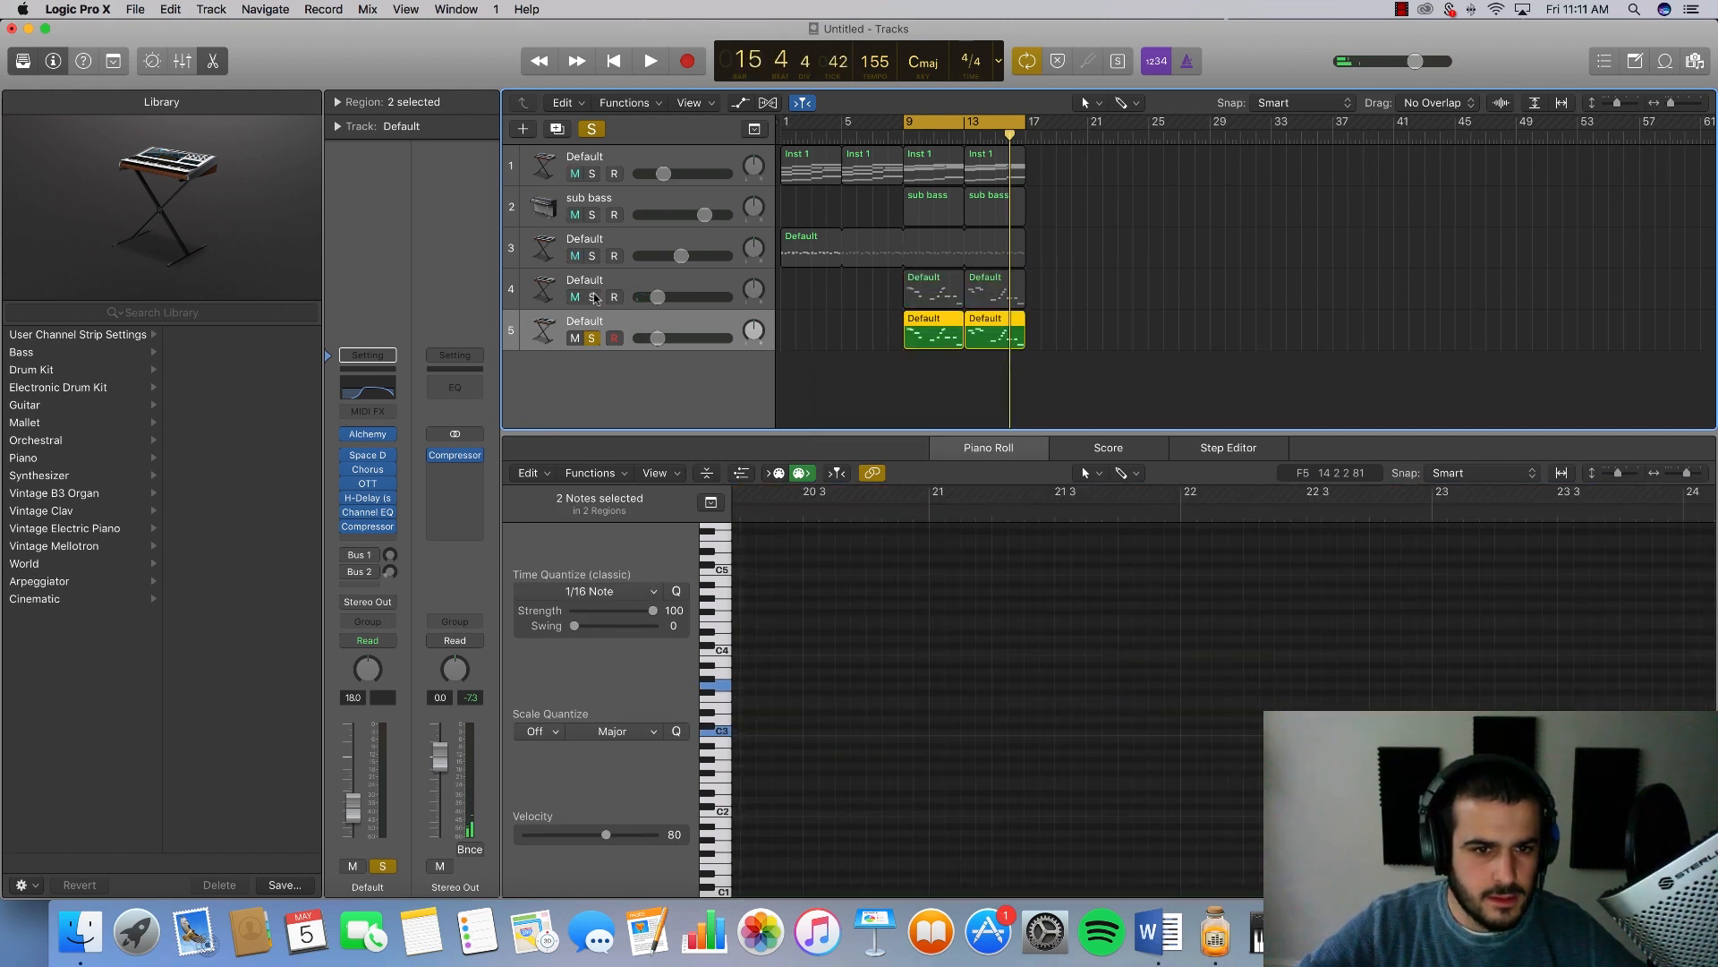
click(593, 339)
click(593, 339)
key(space)
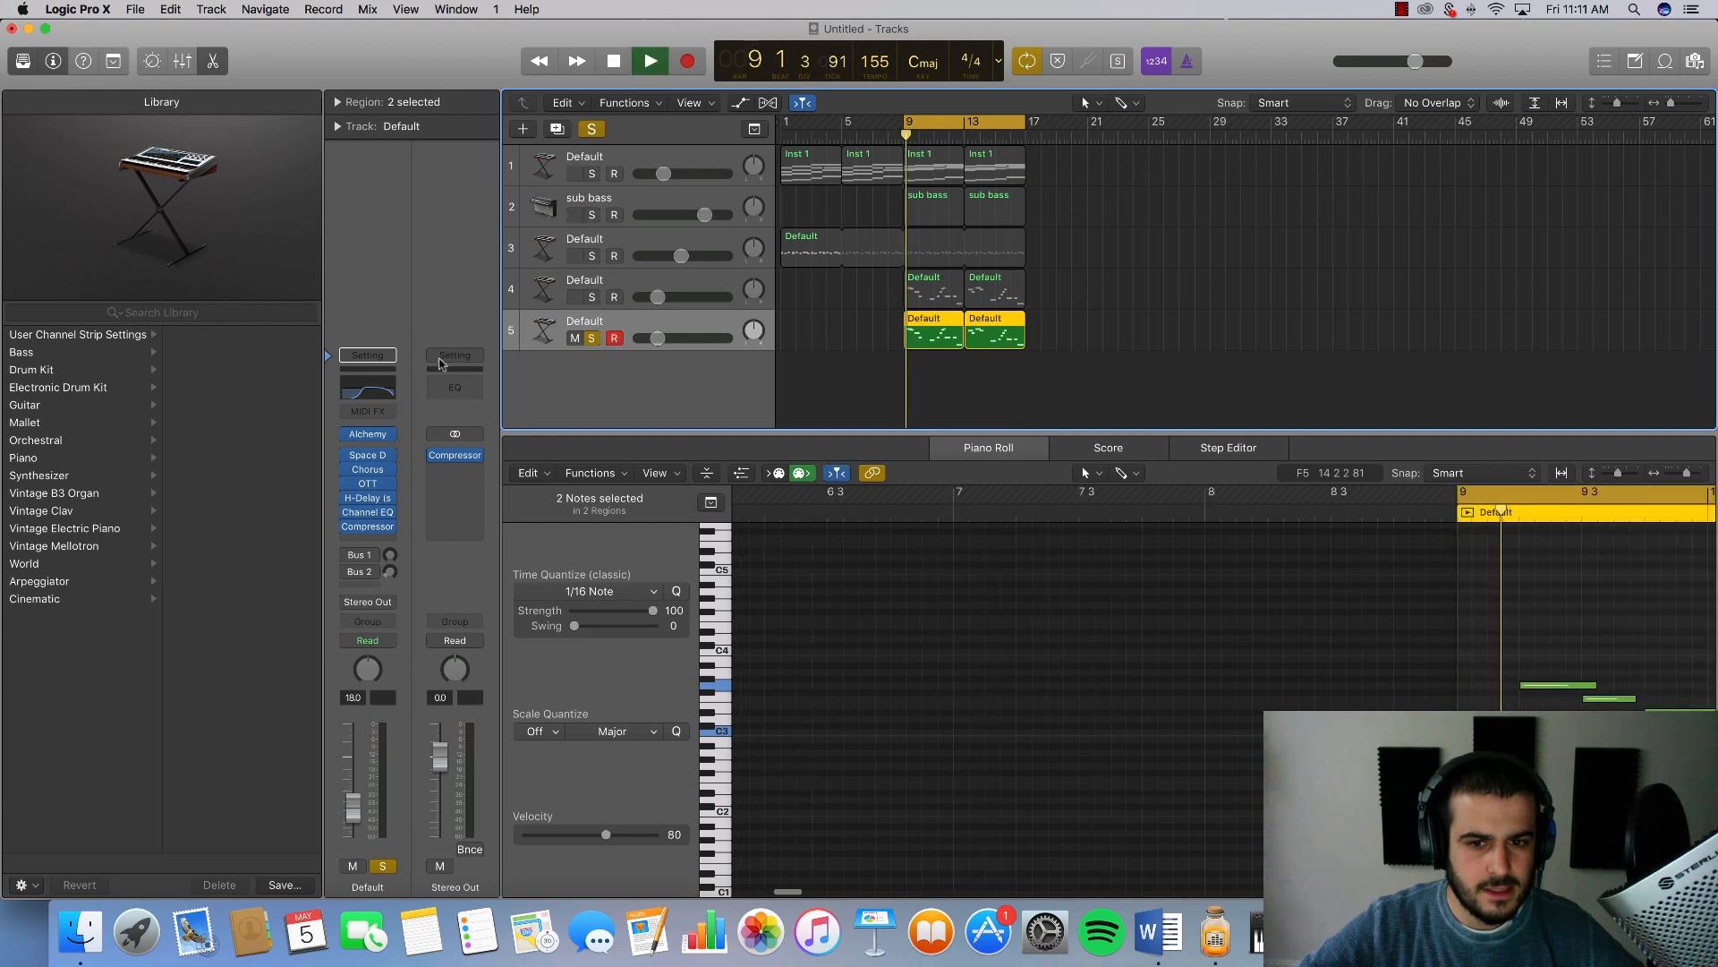
Step: Set the reverb output level in the fifth track's Space Designer to -19.5 dB, close the plug-in and stop playback
click(370, 458)
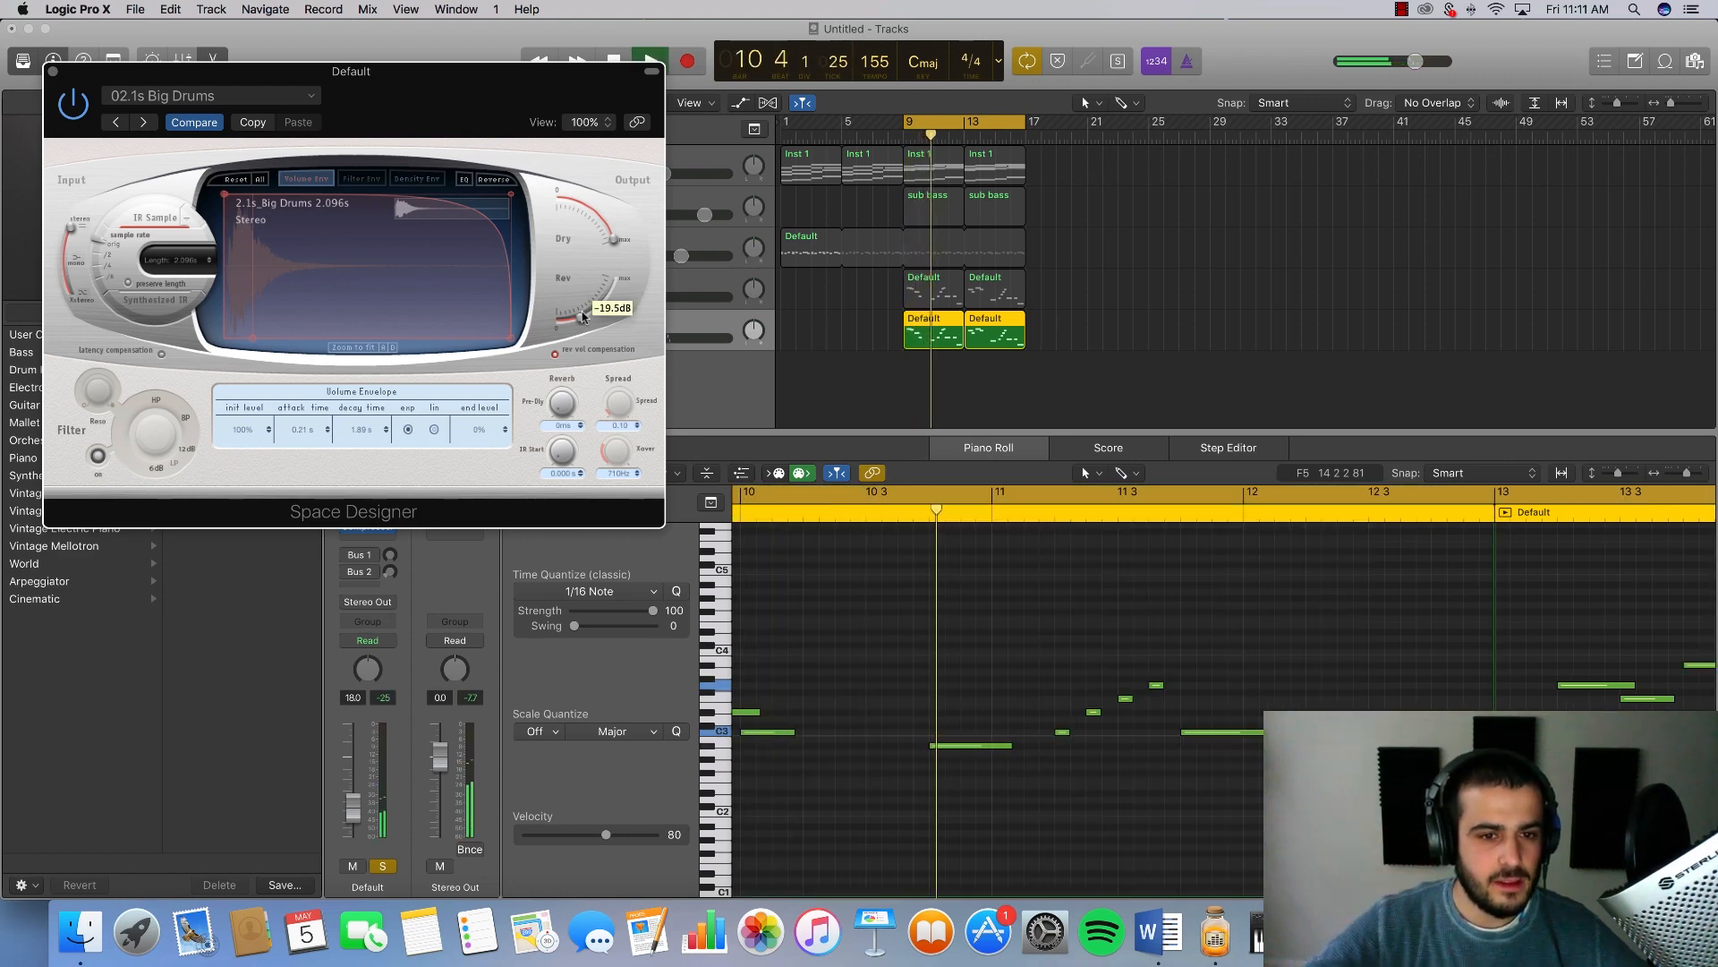
click(53, 70)
key(space)
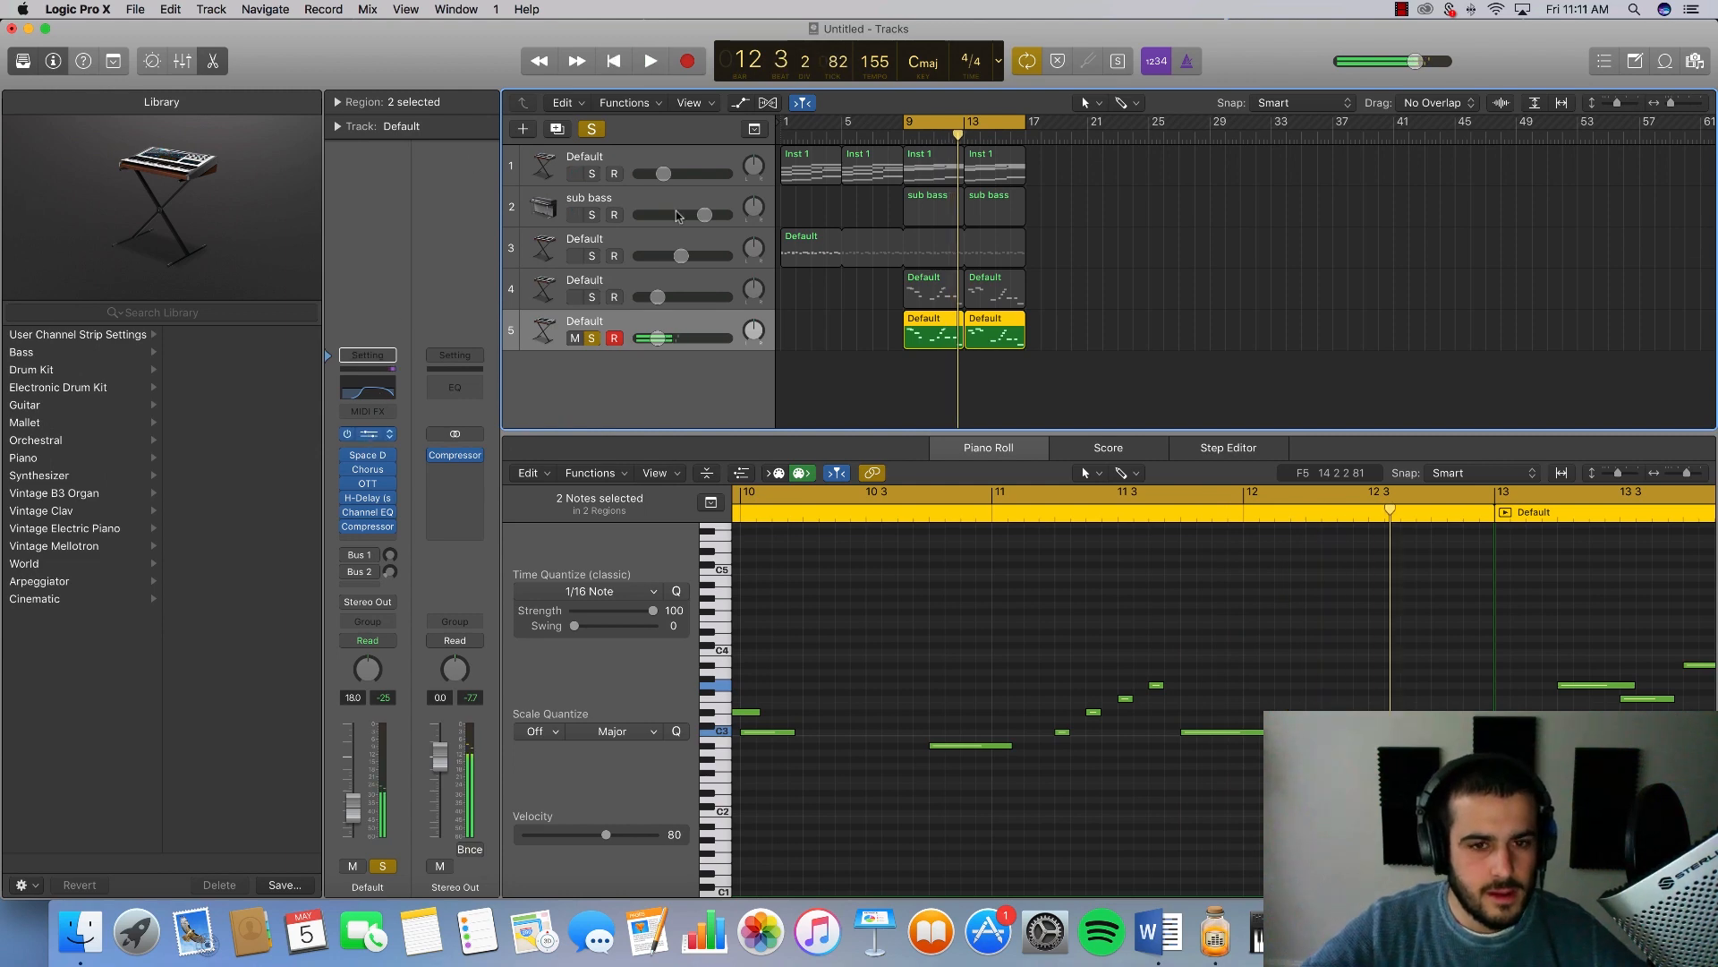
Step: In the fifth track's Alchemy, give source A 12 unison voices with 43.4 % detune, and set source B's detune to 39.5 %
click(368, 434)
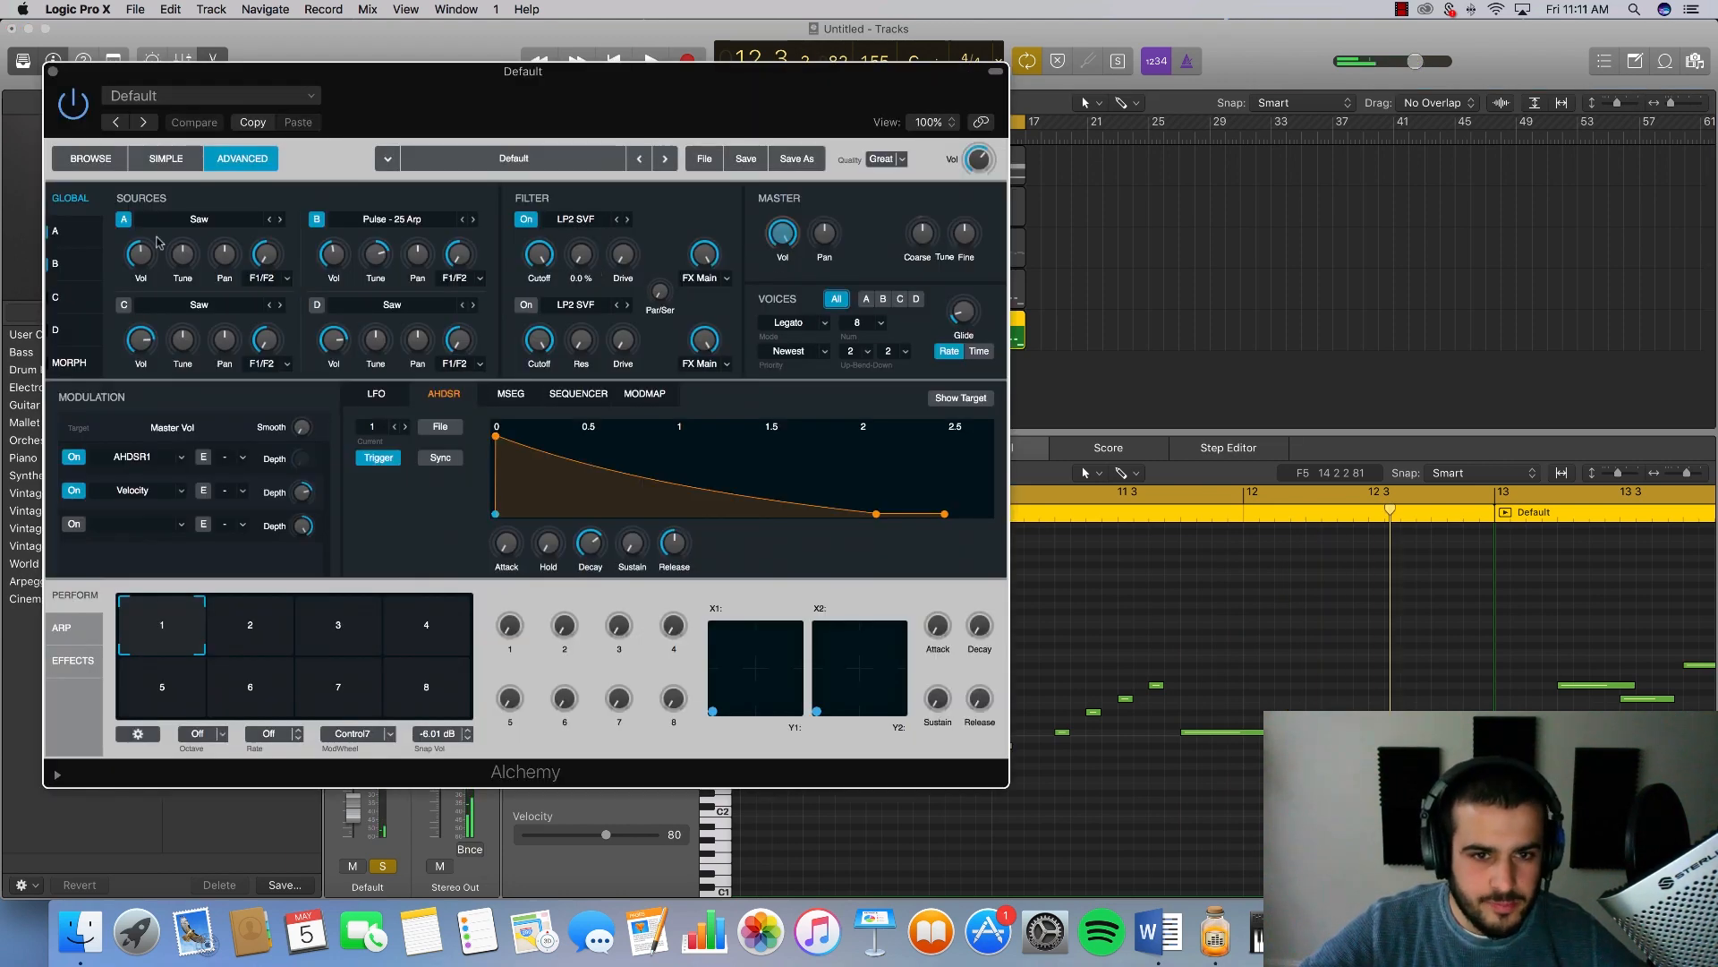
click(56, 231)
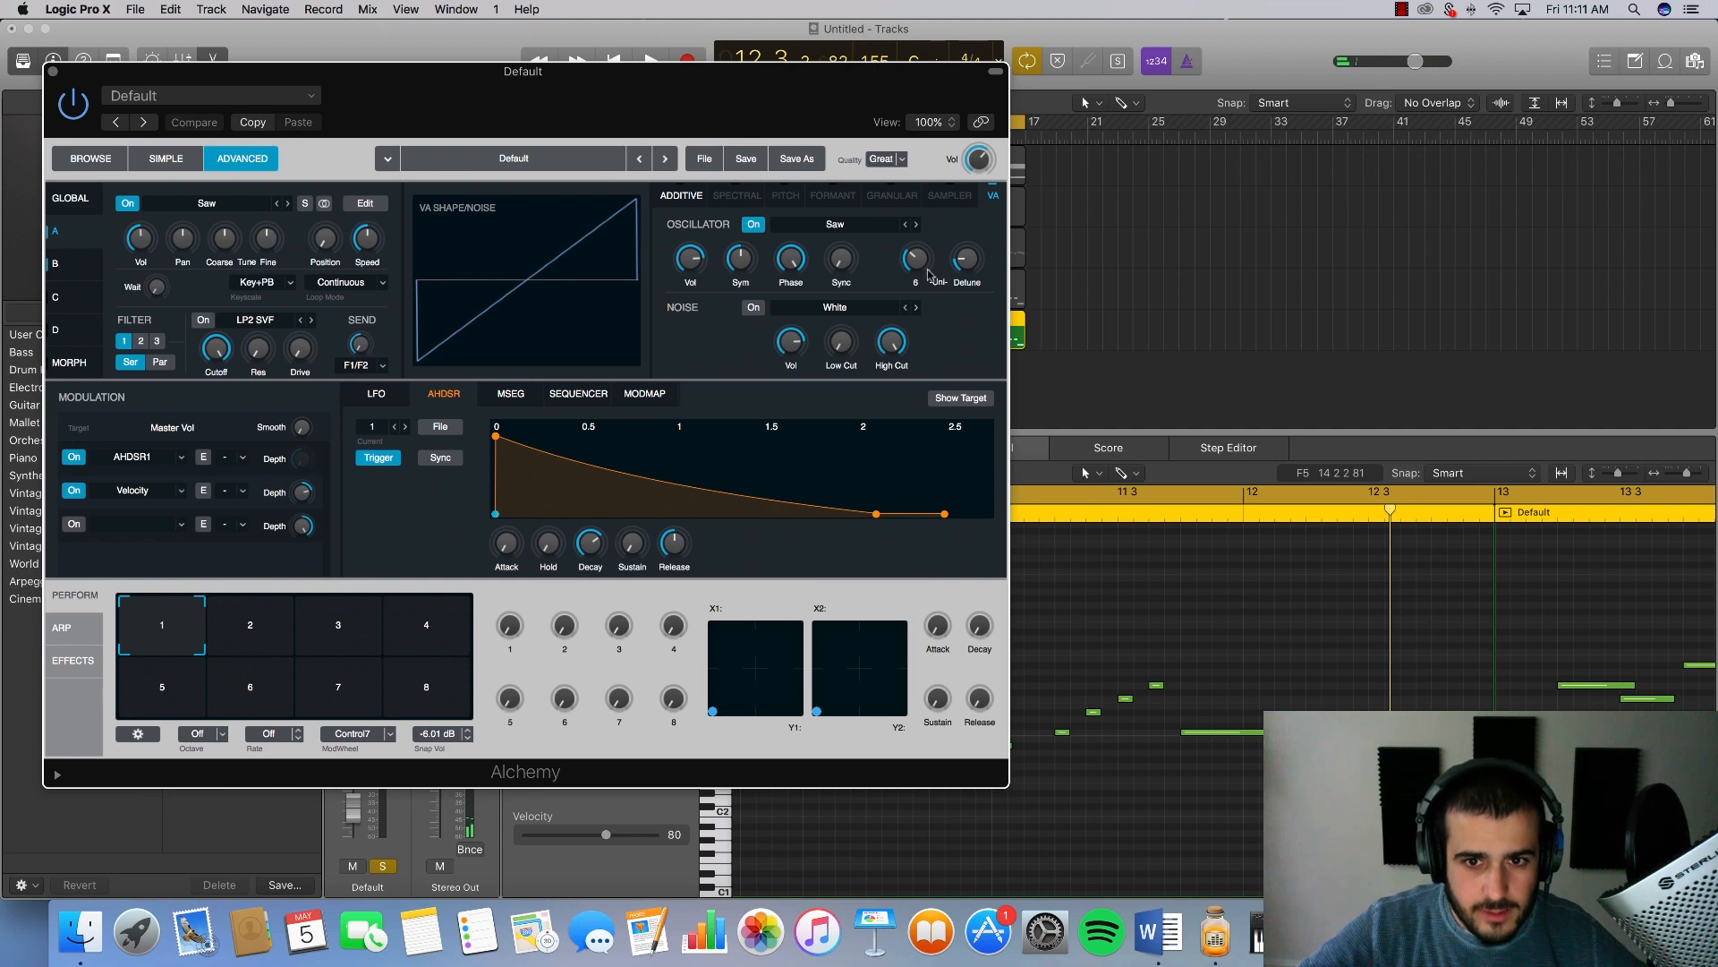
drag(922, 262, 929, 247)
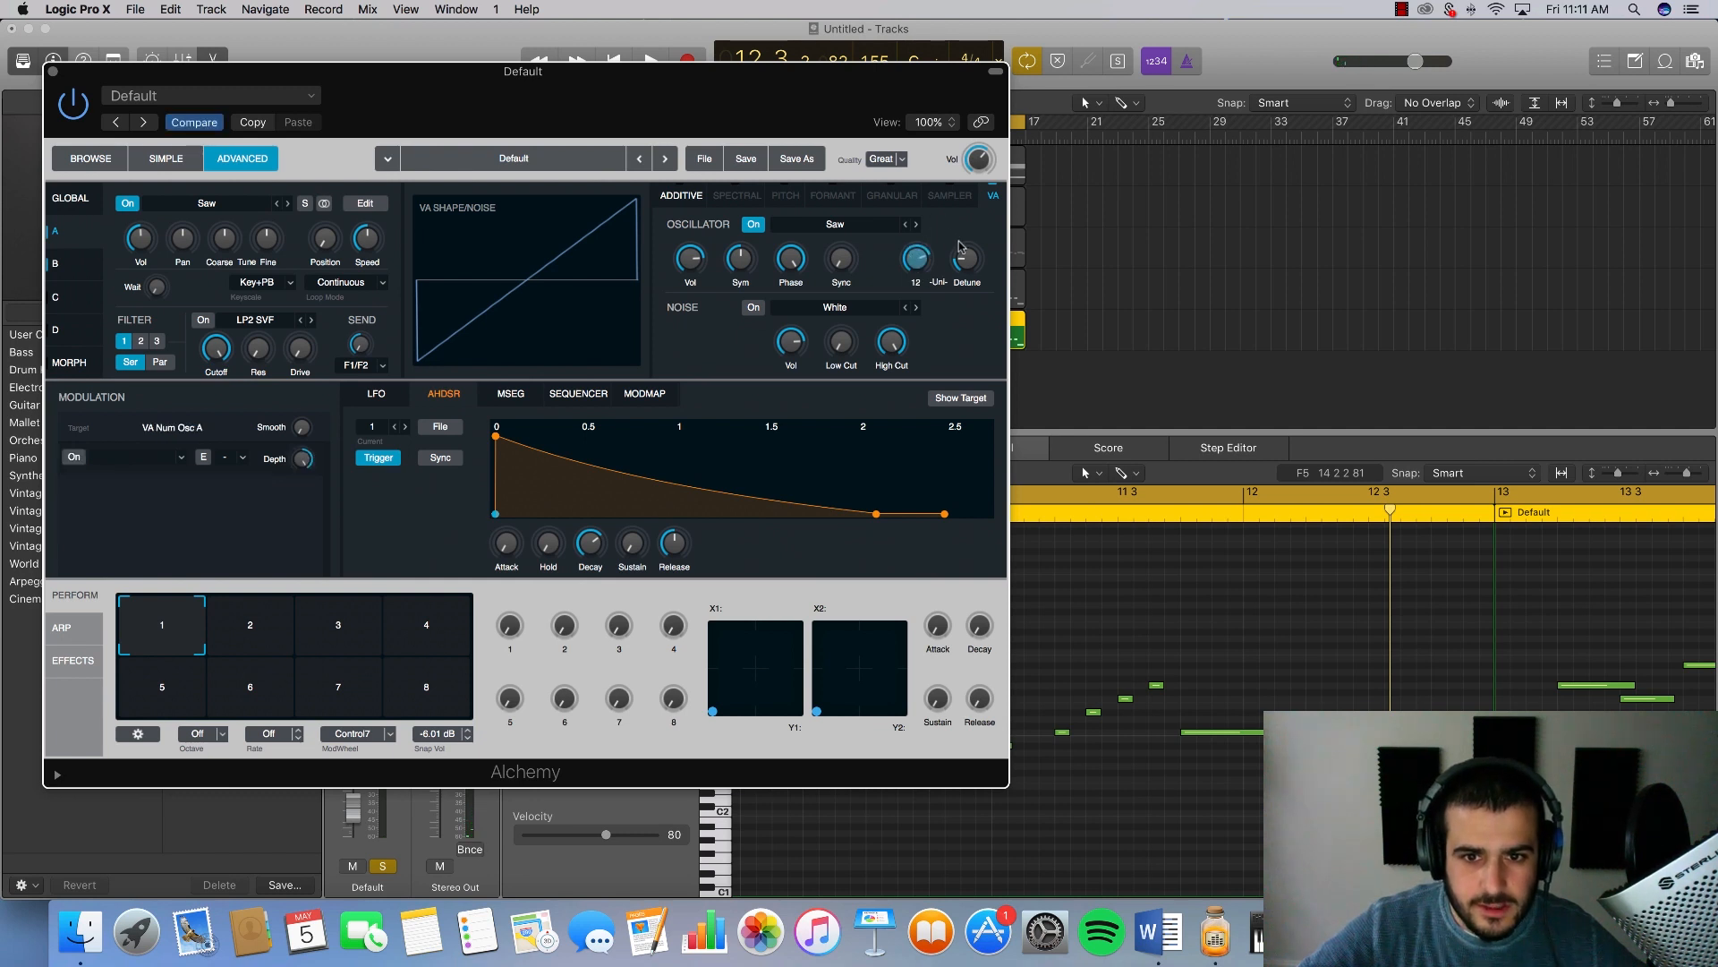
key(space)
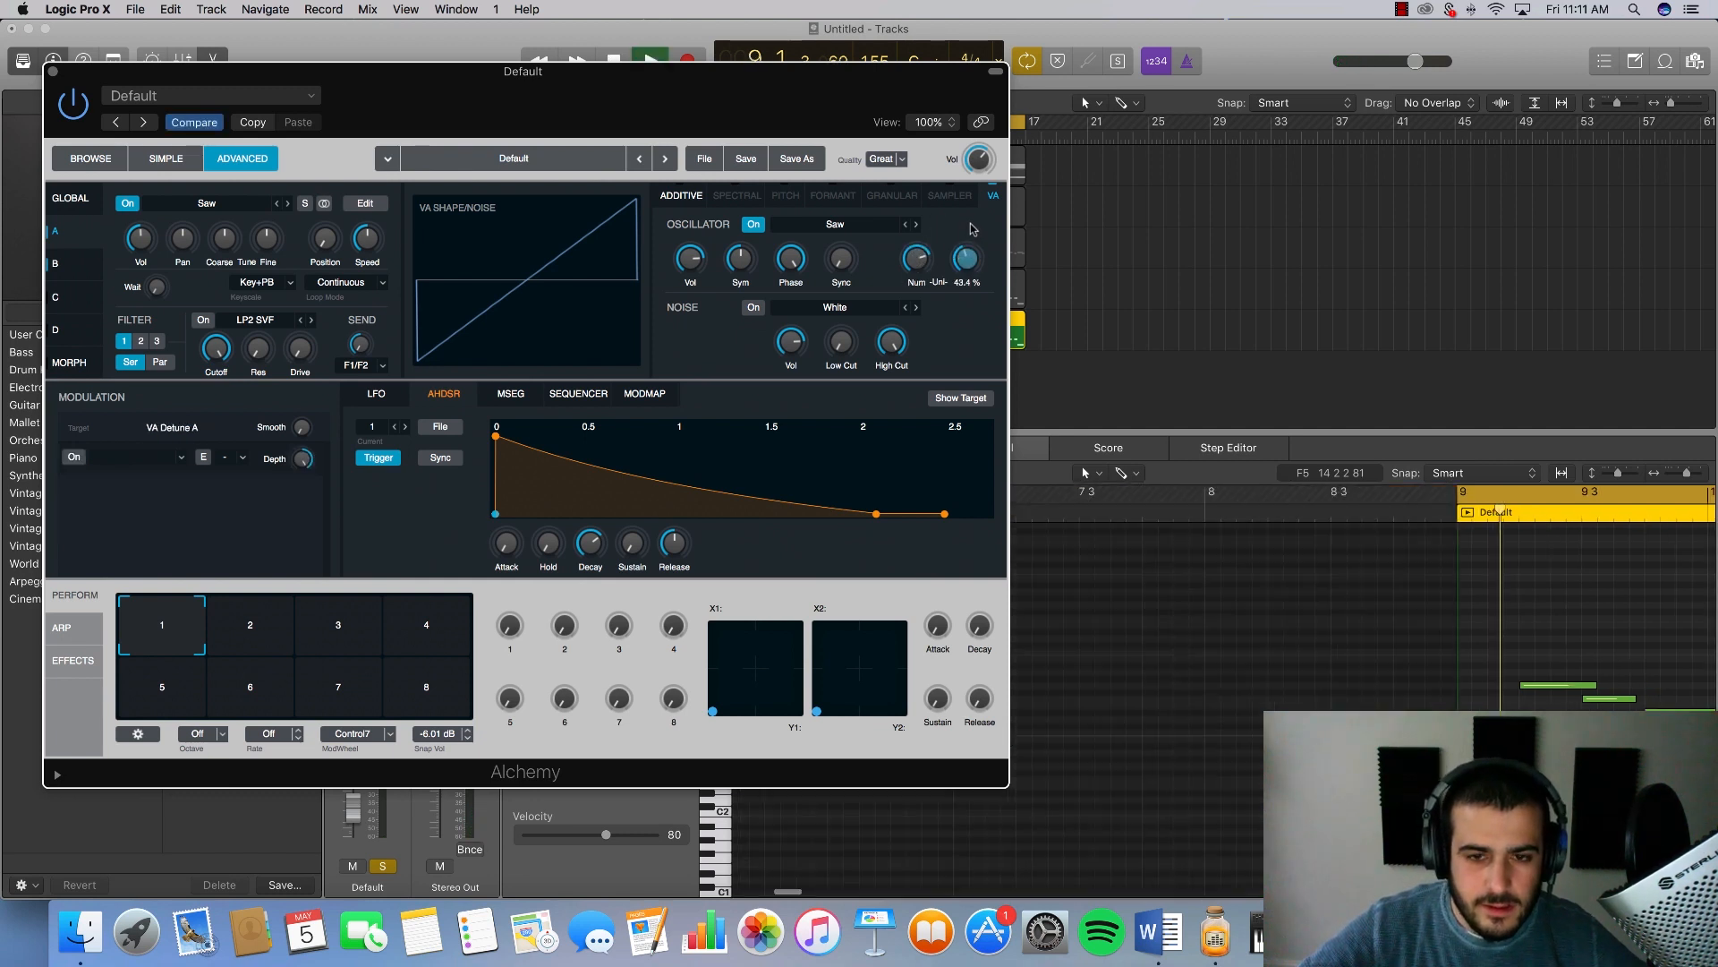
click(84, 268)
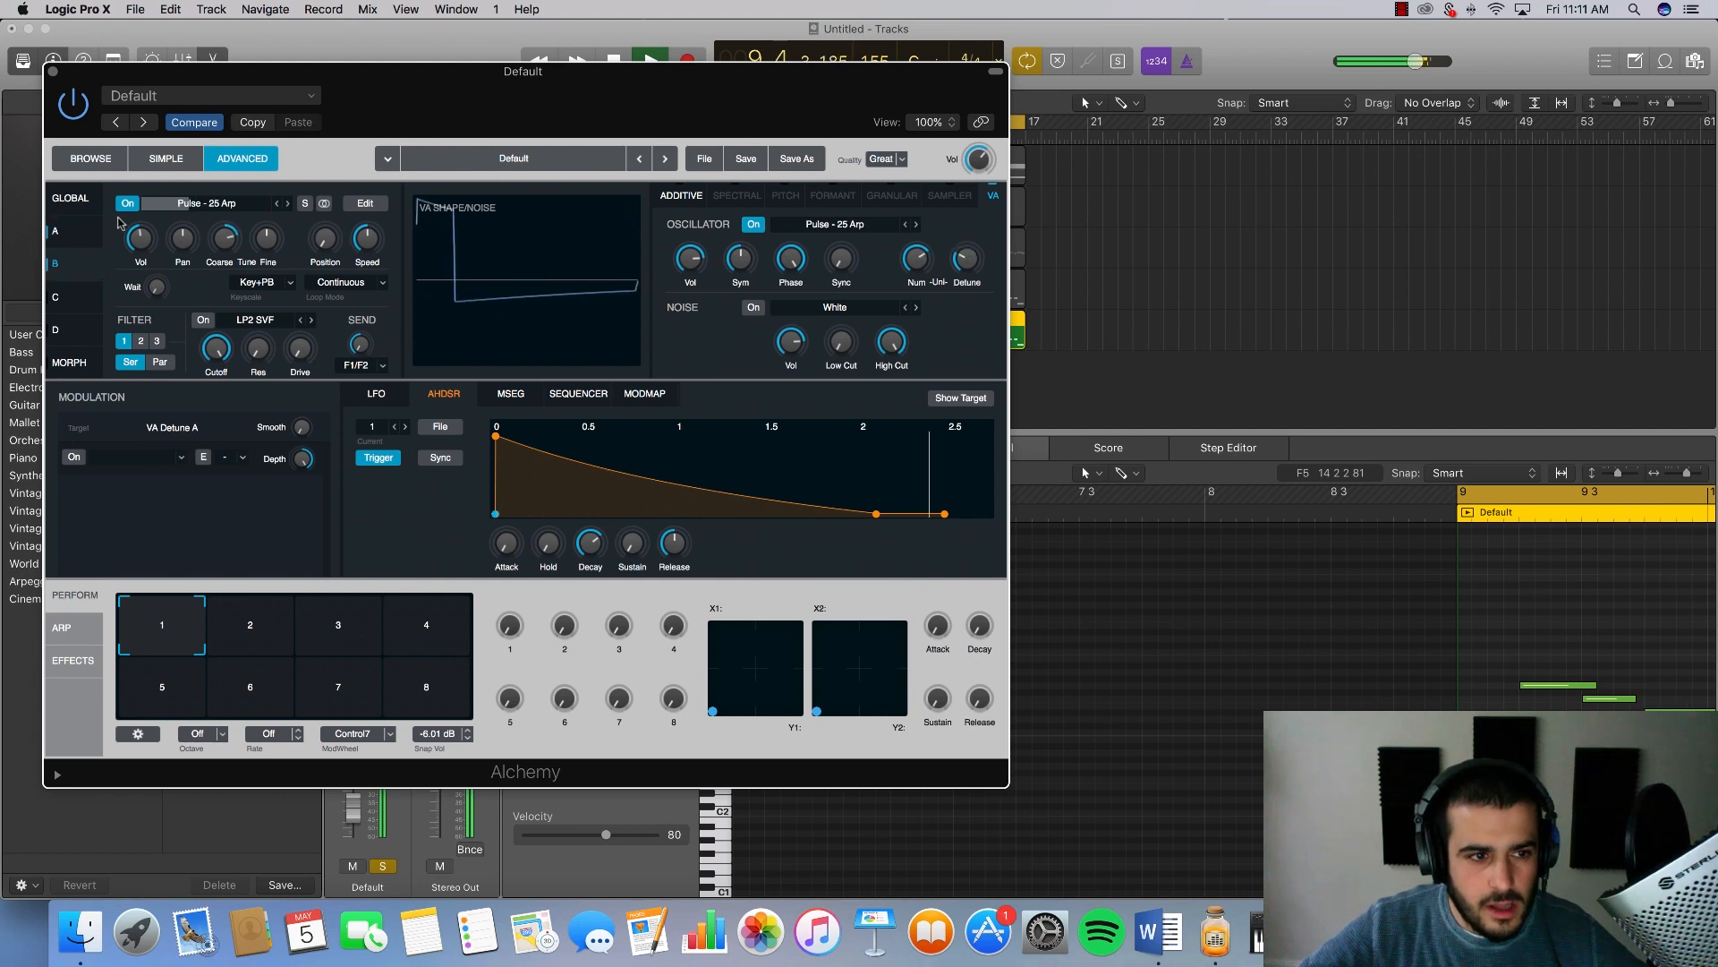
click(89, 302)
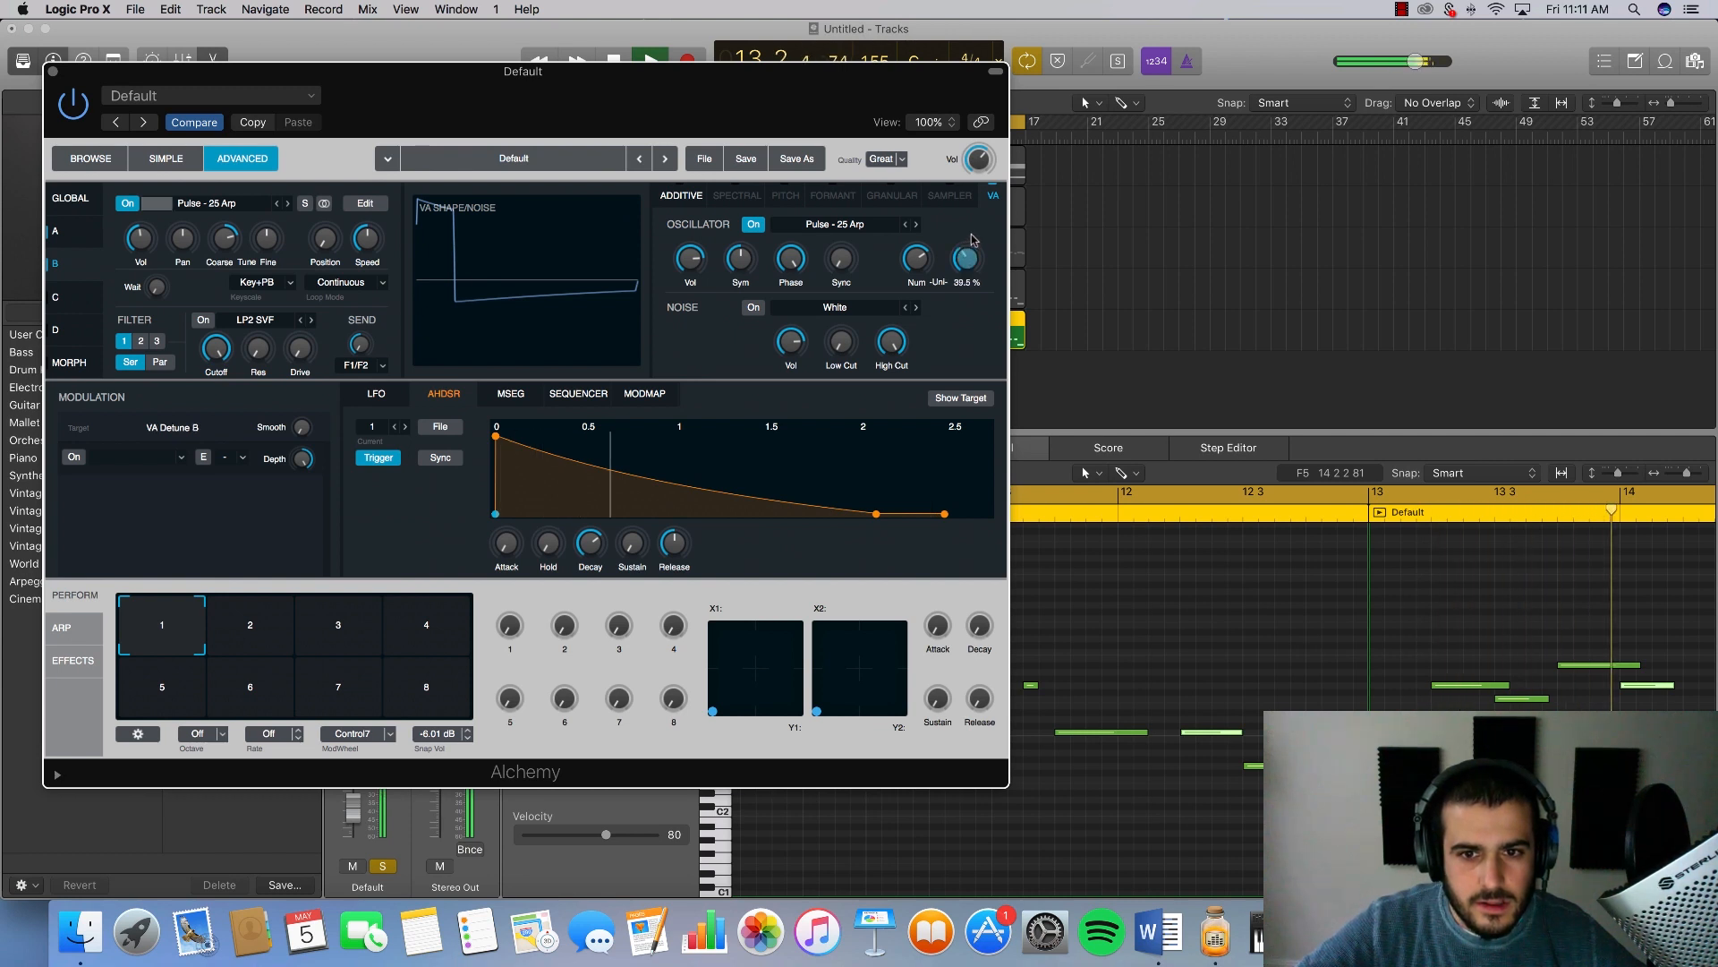
Step: Enable Alchemy's Saw source C, adjust its coarse tuning and unison voices, lower its volume to about -24 dB, and close the synth
click(55, 298)
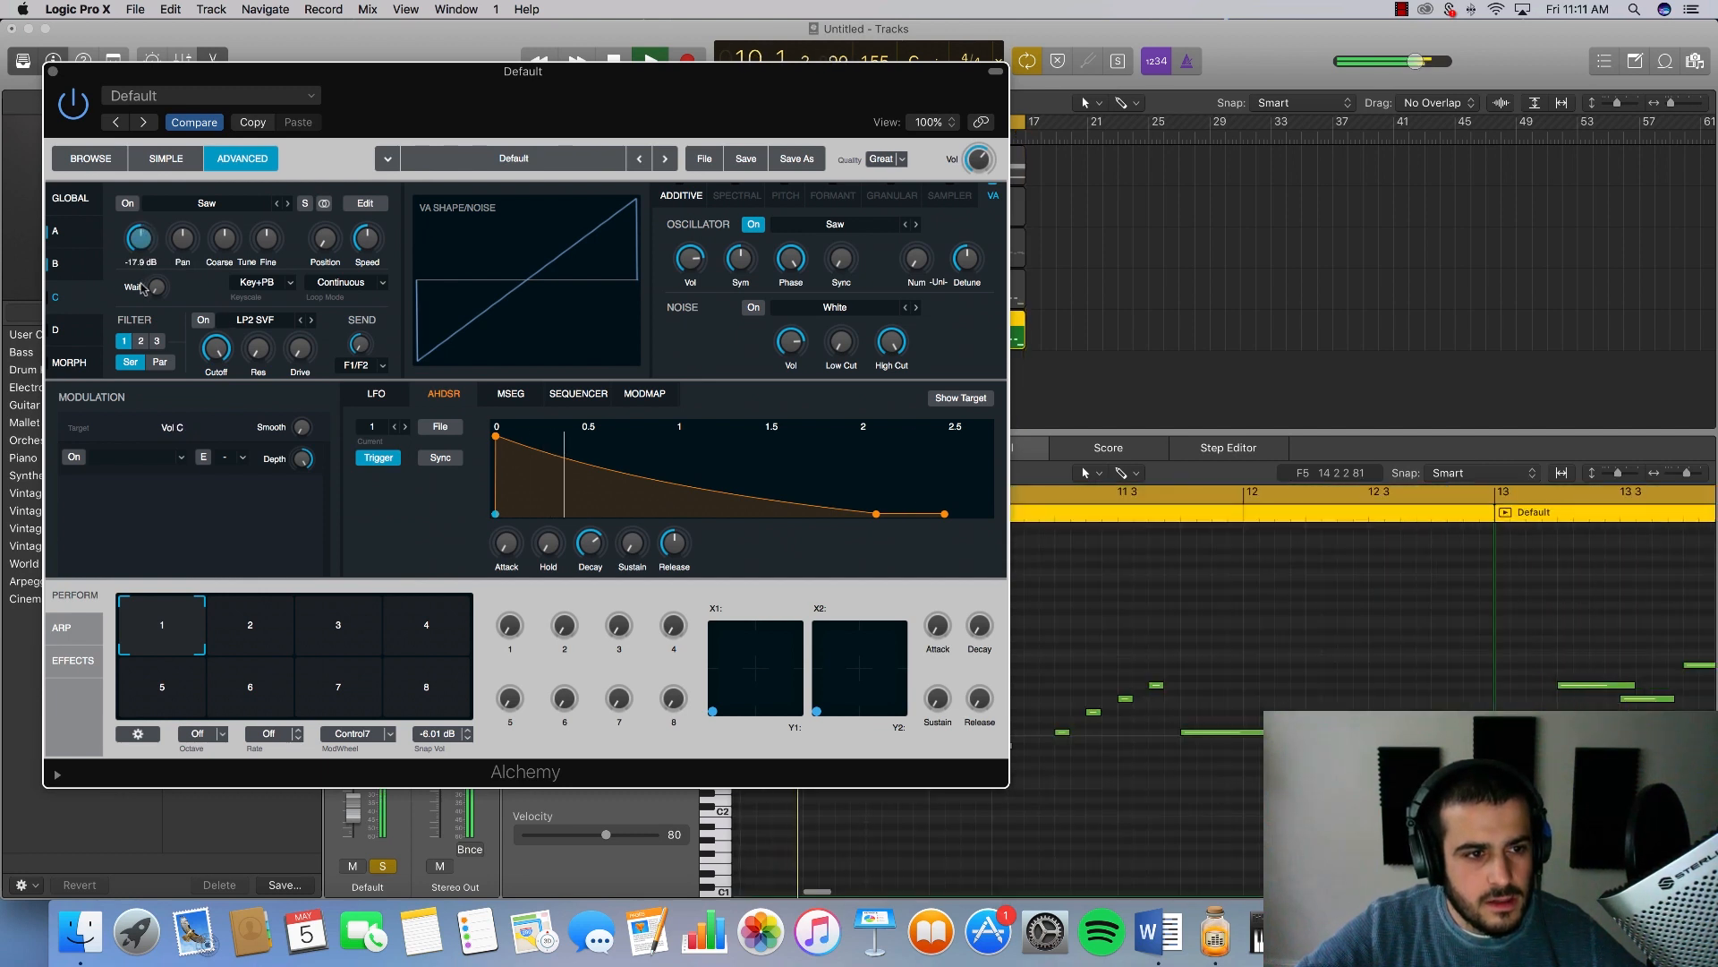
click(125, 204)
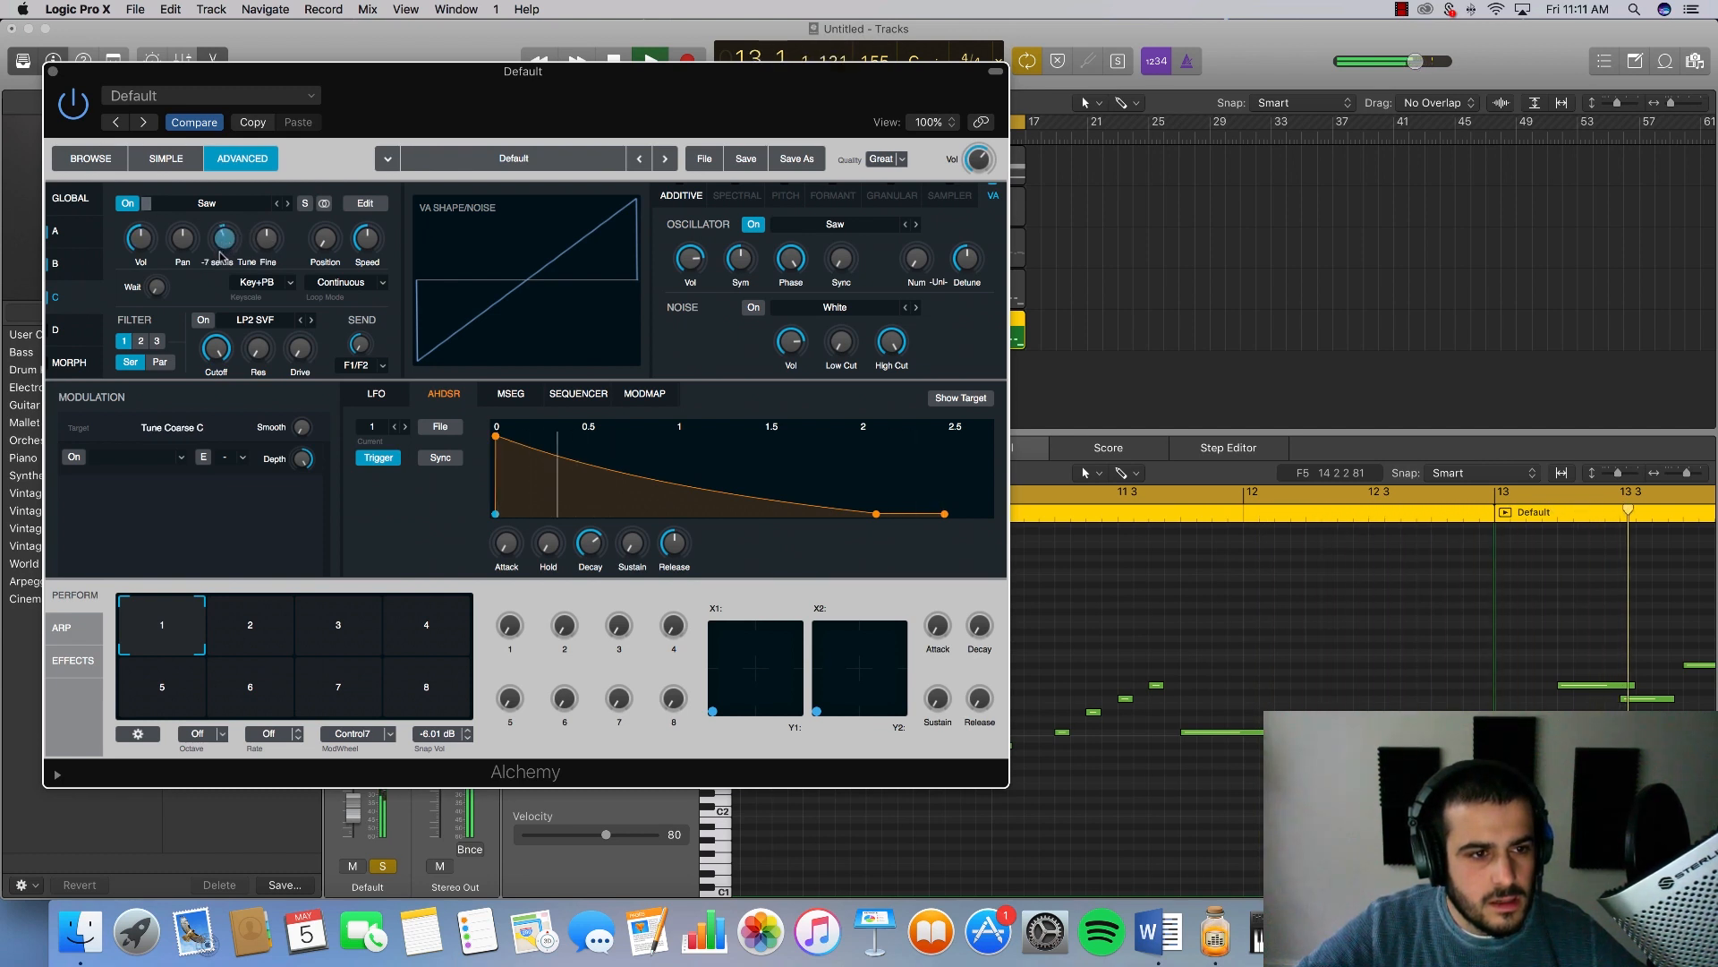
drag(219, 258, 218, 252)
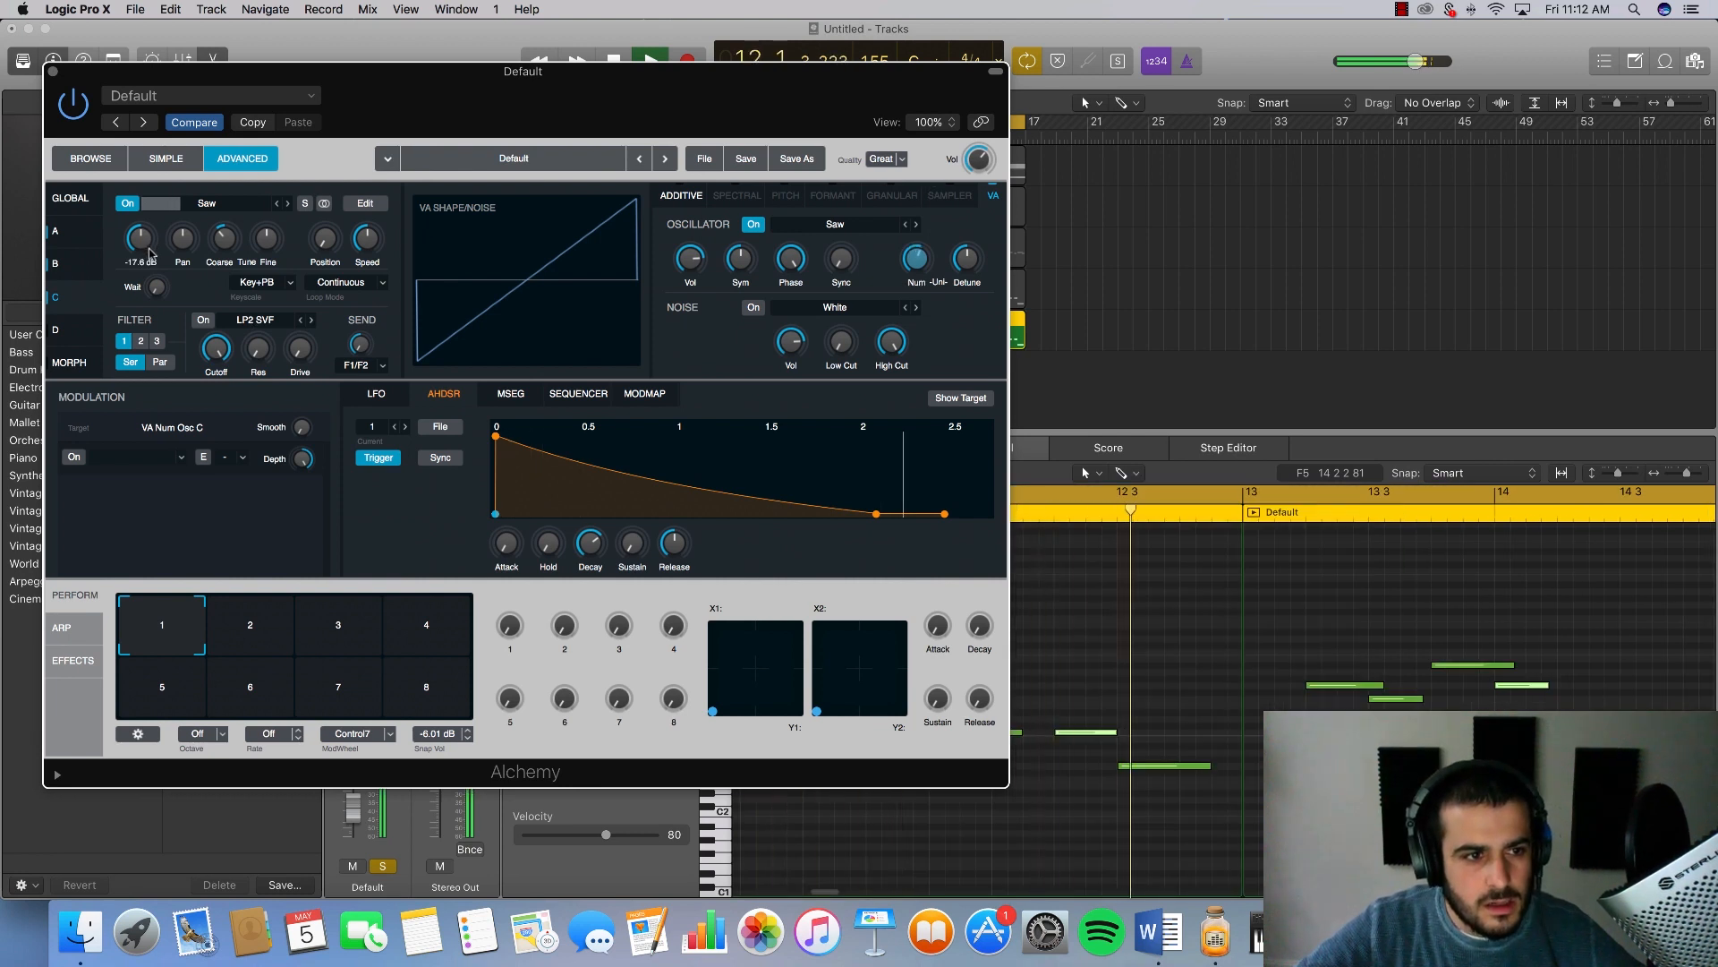
drag(150, 254, 148, 262)
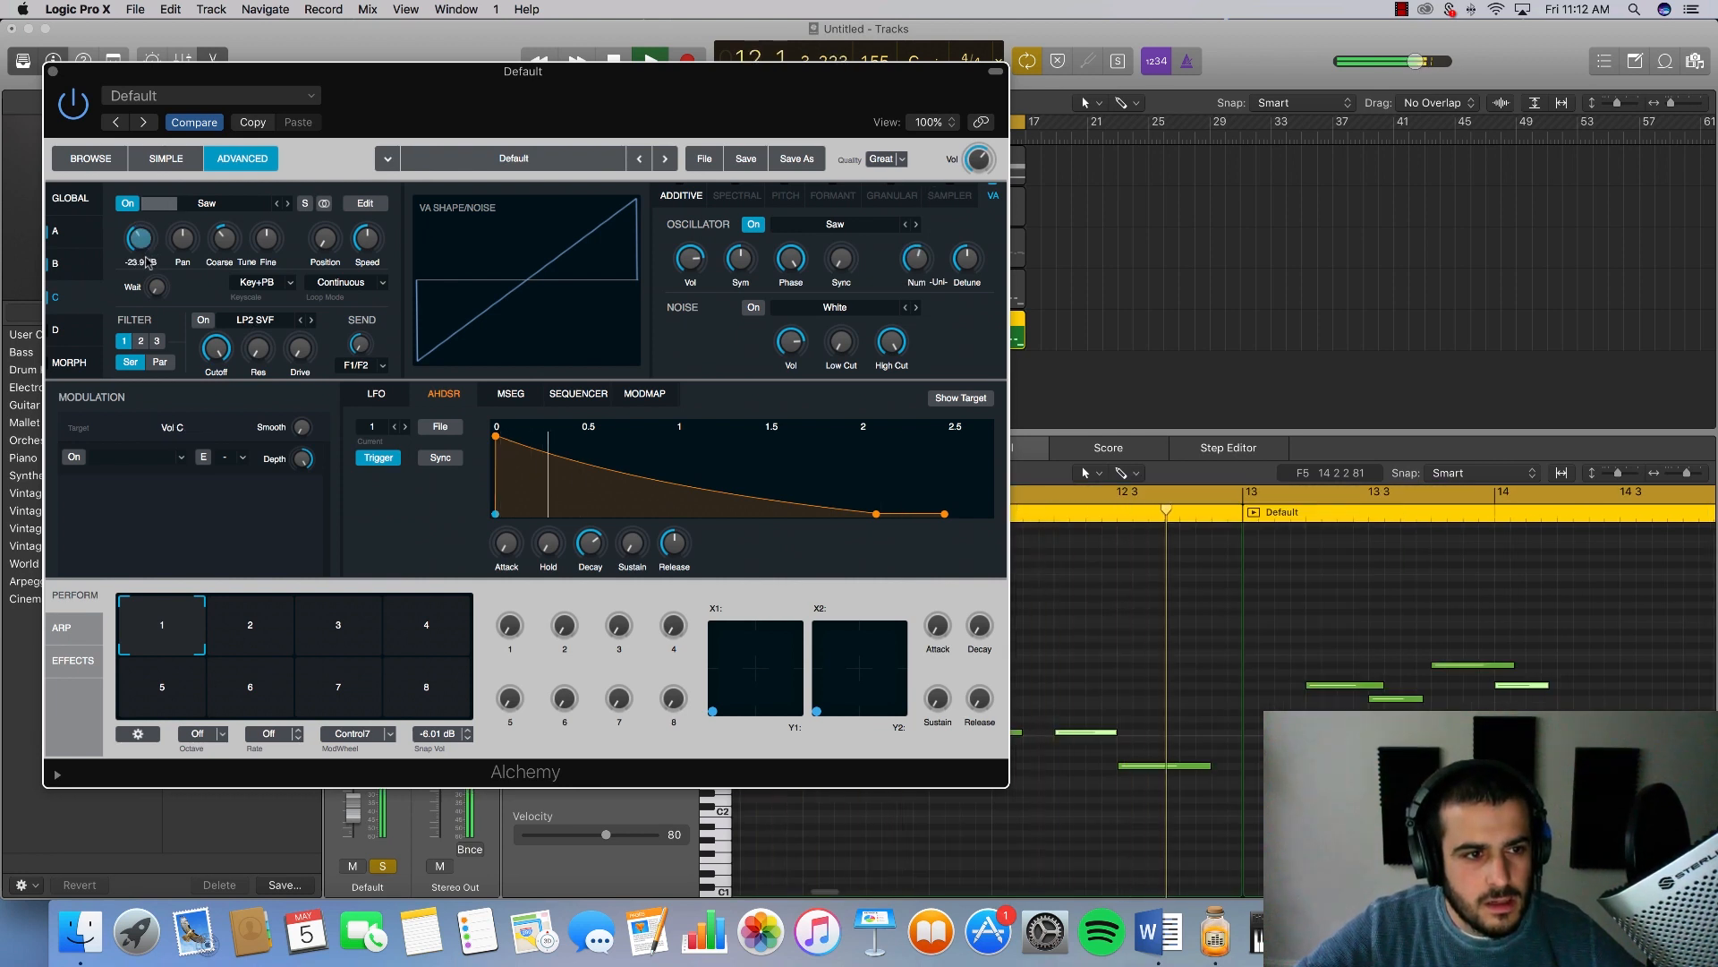
click(52, 71)
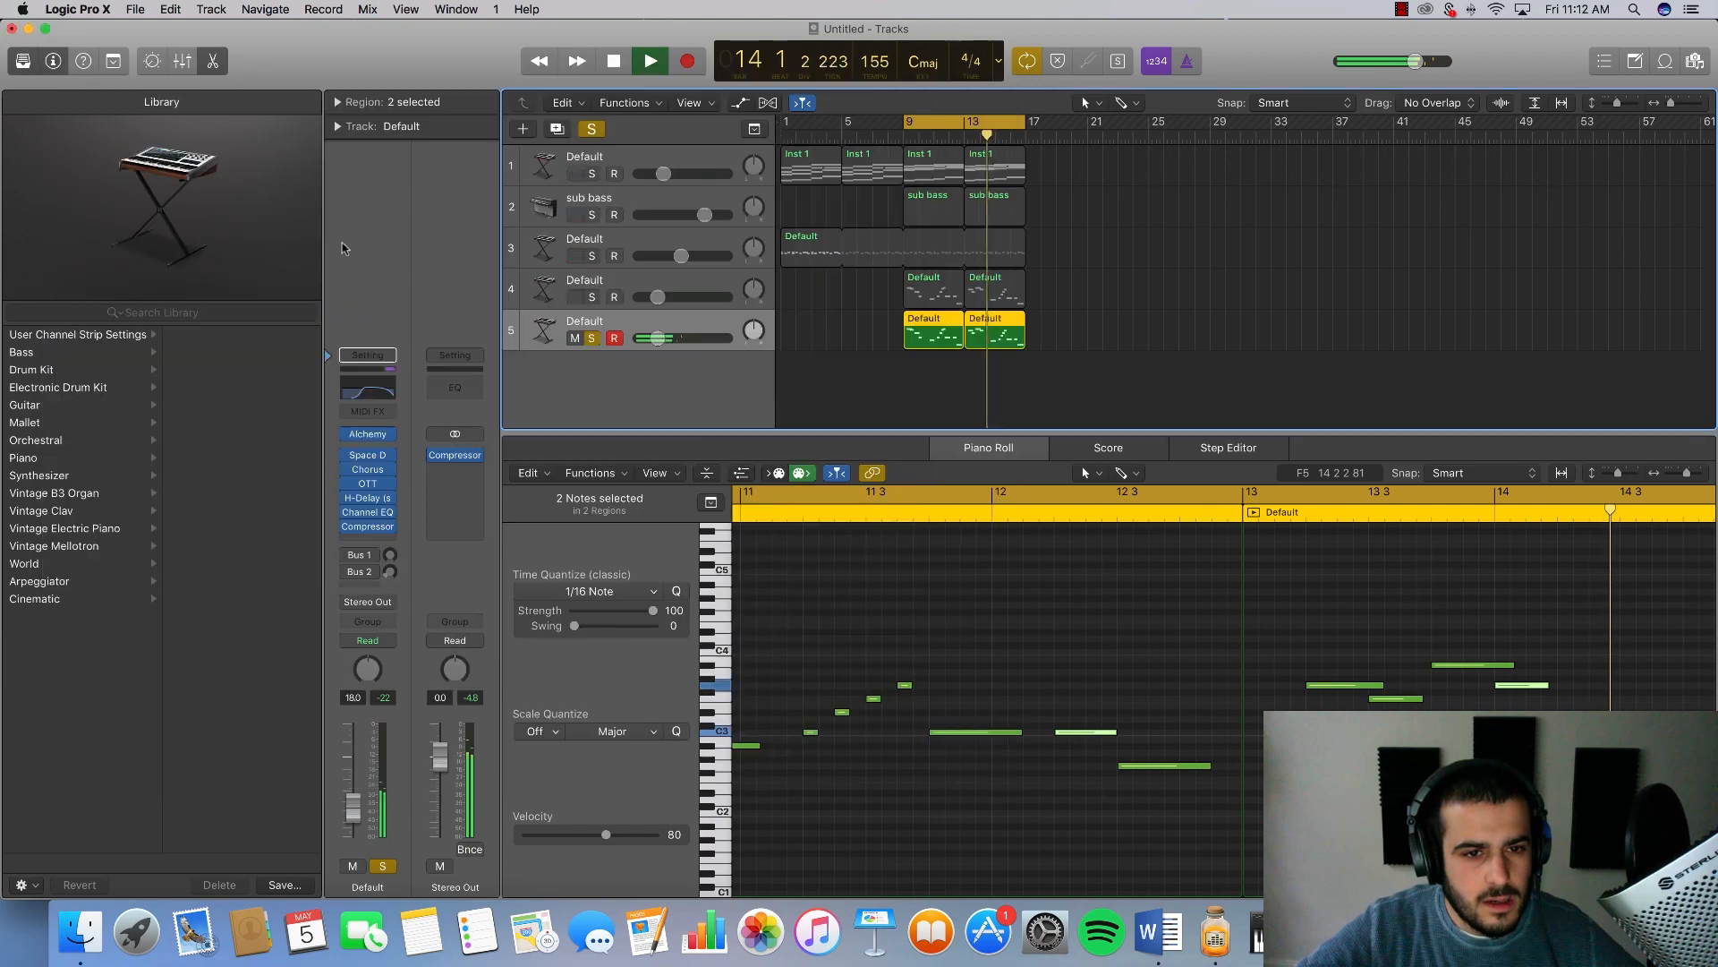
Step: Turn off solo on the fifth track and lower its volume to -24.0 dB while playing it with the other tracks
key(space)
click(591, 339)
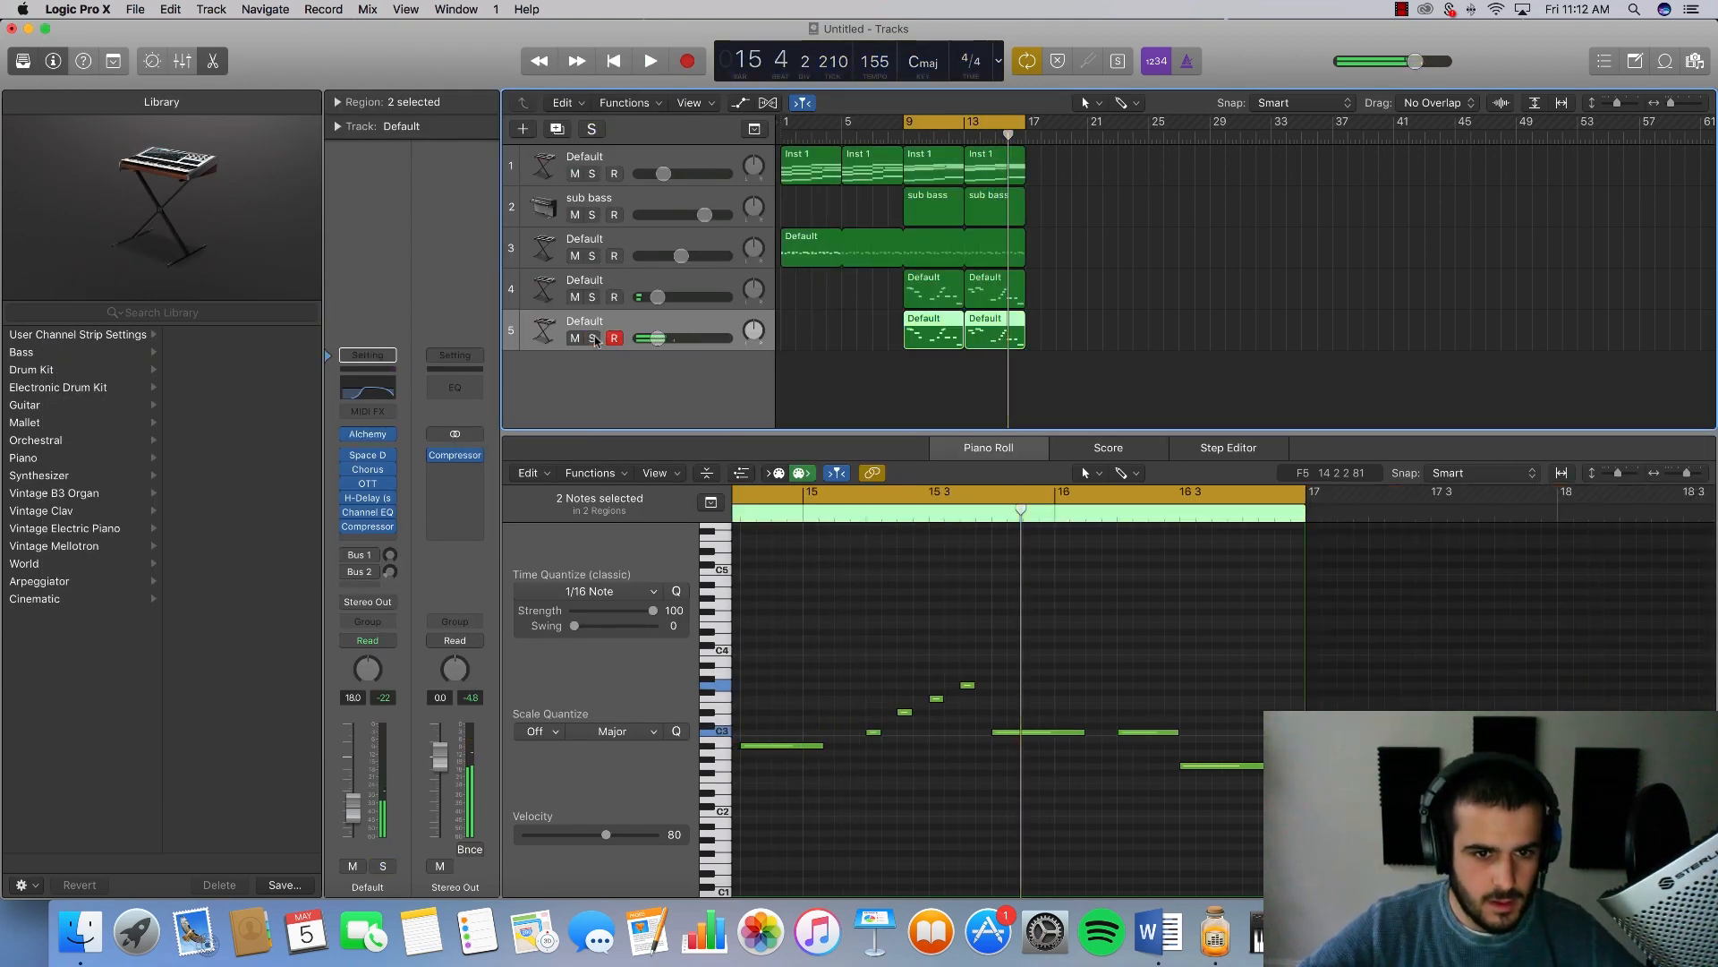
key(space)
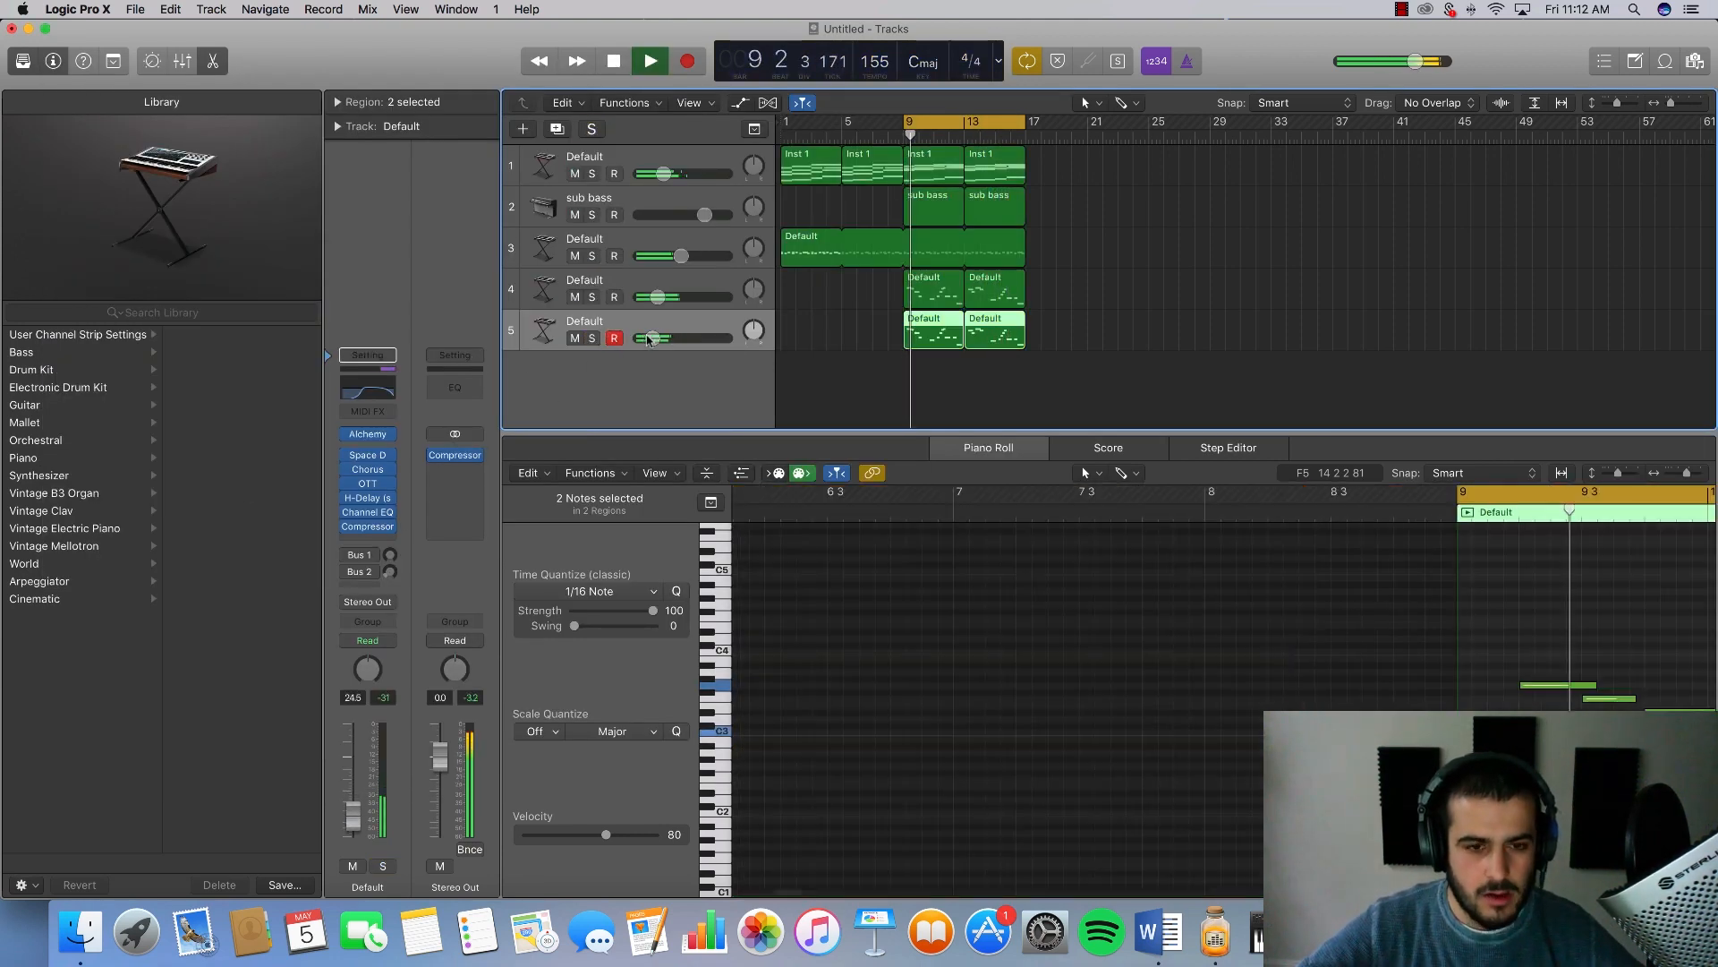
drag(654, 339, 646, 341)
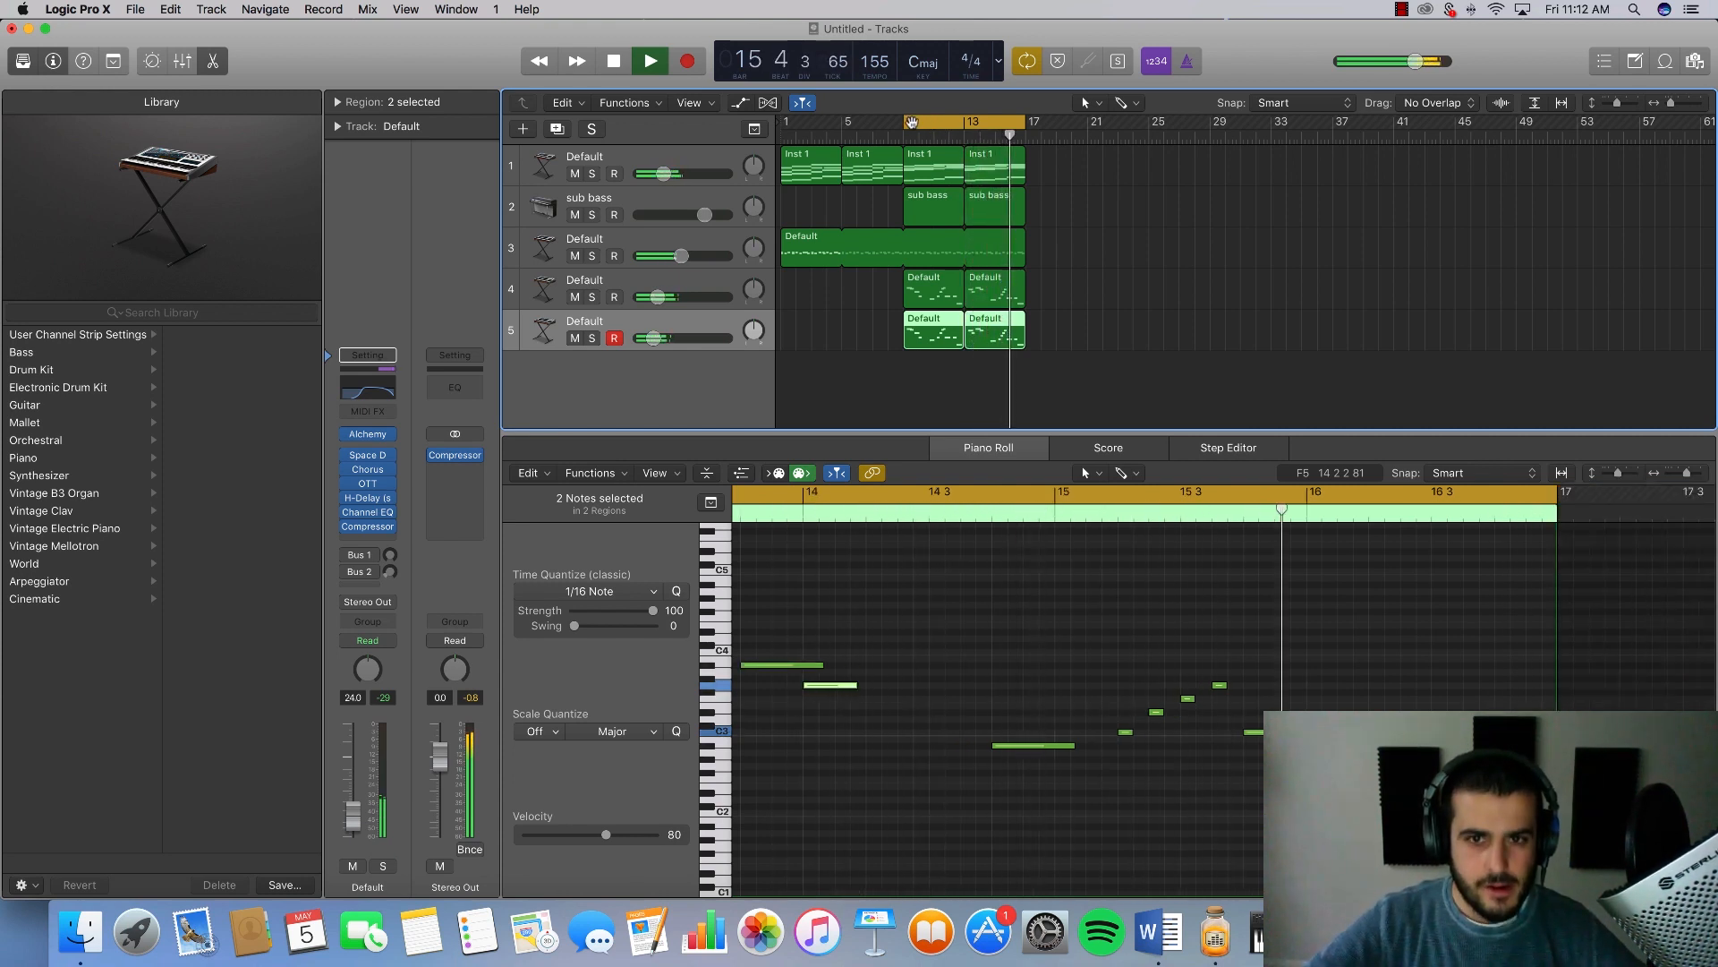
Step: Extend the cycle range to bars 1 through 17, deselect the regions, and play the whole arrangement from the start
key(space)
click(1103, 307)
key(Return)
key(space)
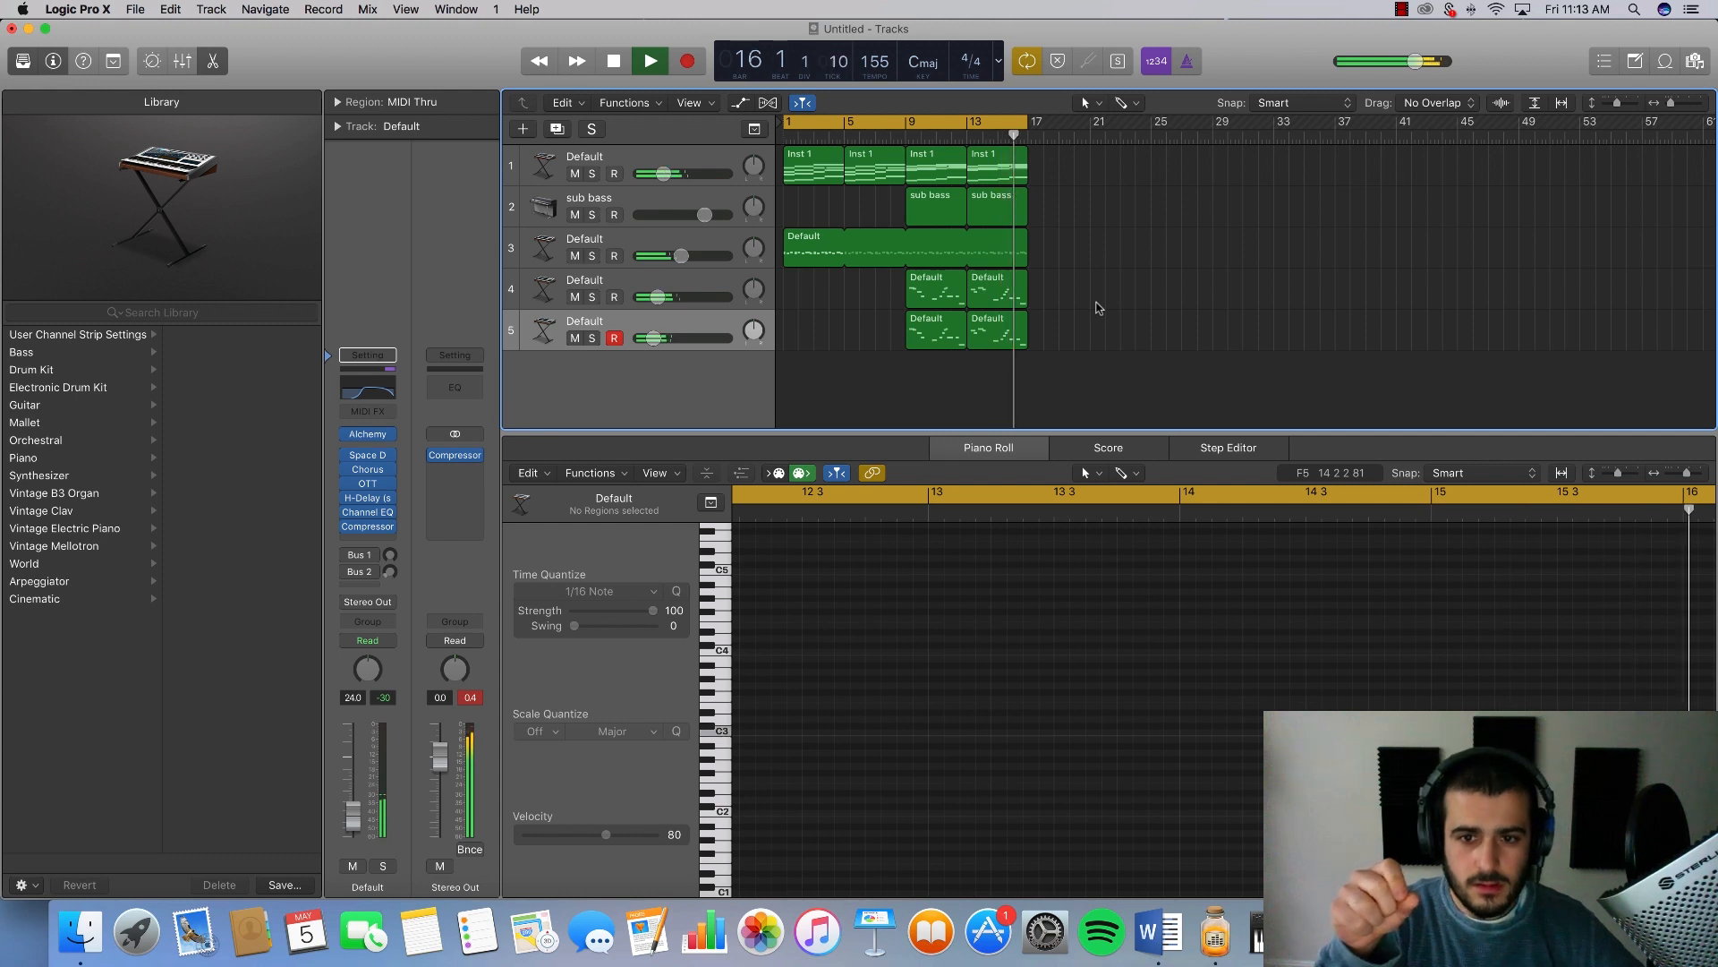
key(space)
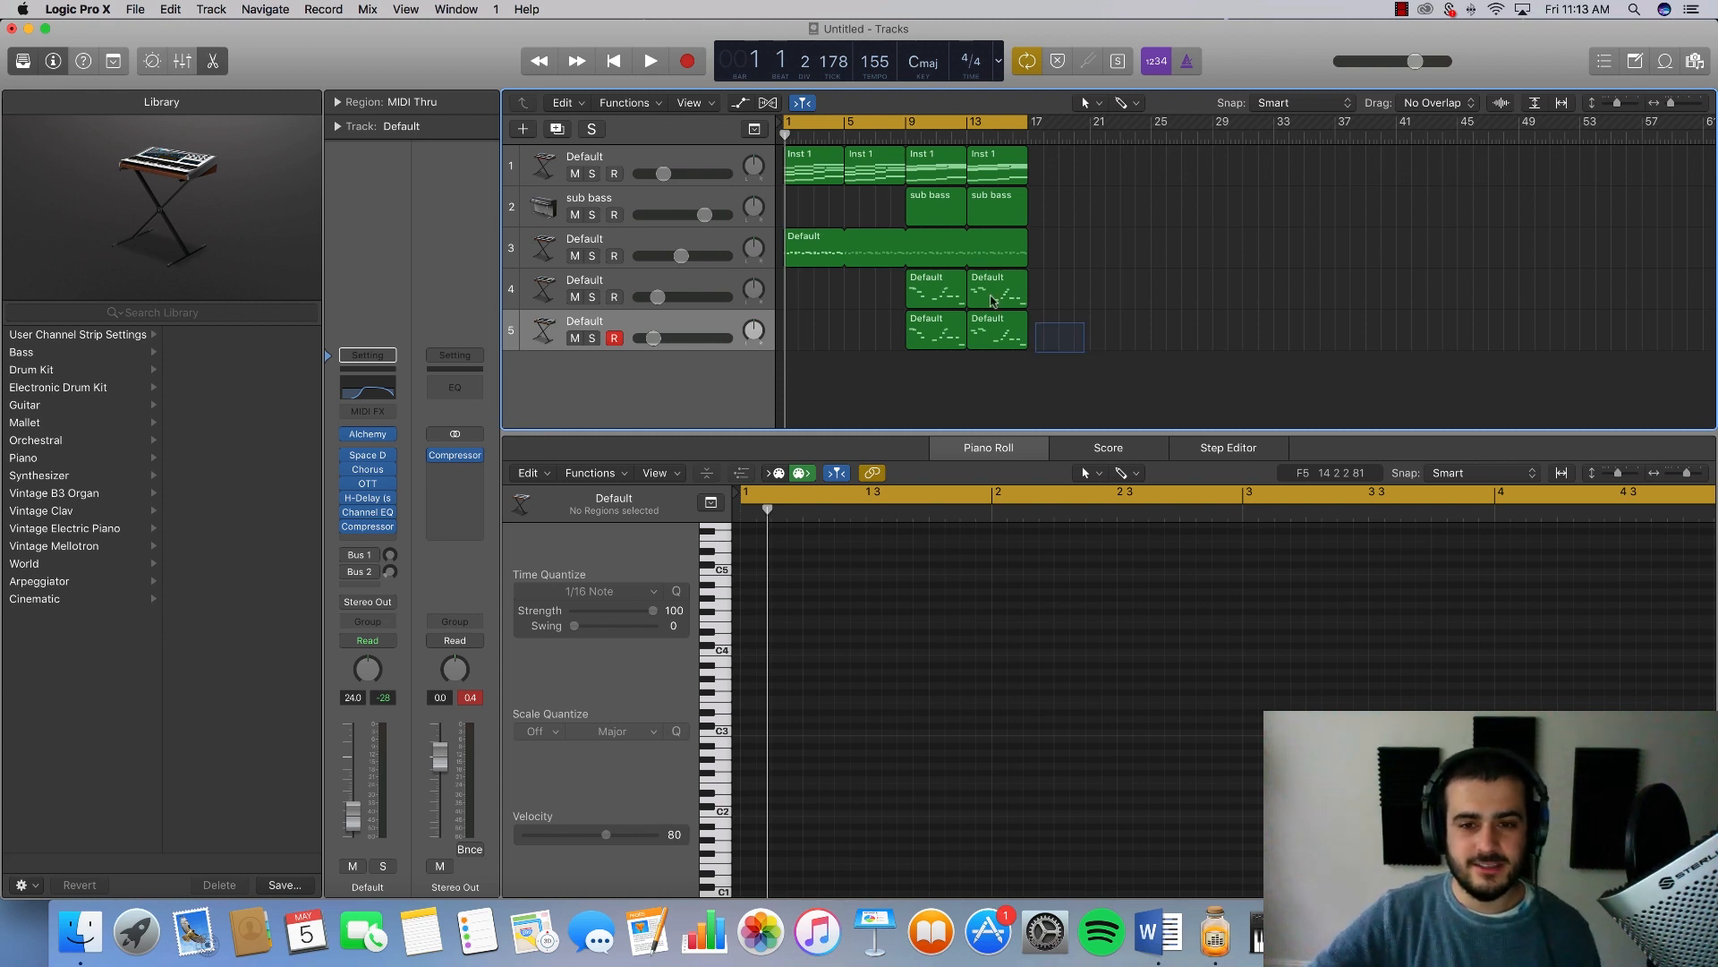
drag(991, 301, 740, 109)
click(1129, 318)
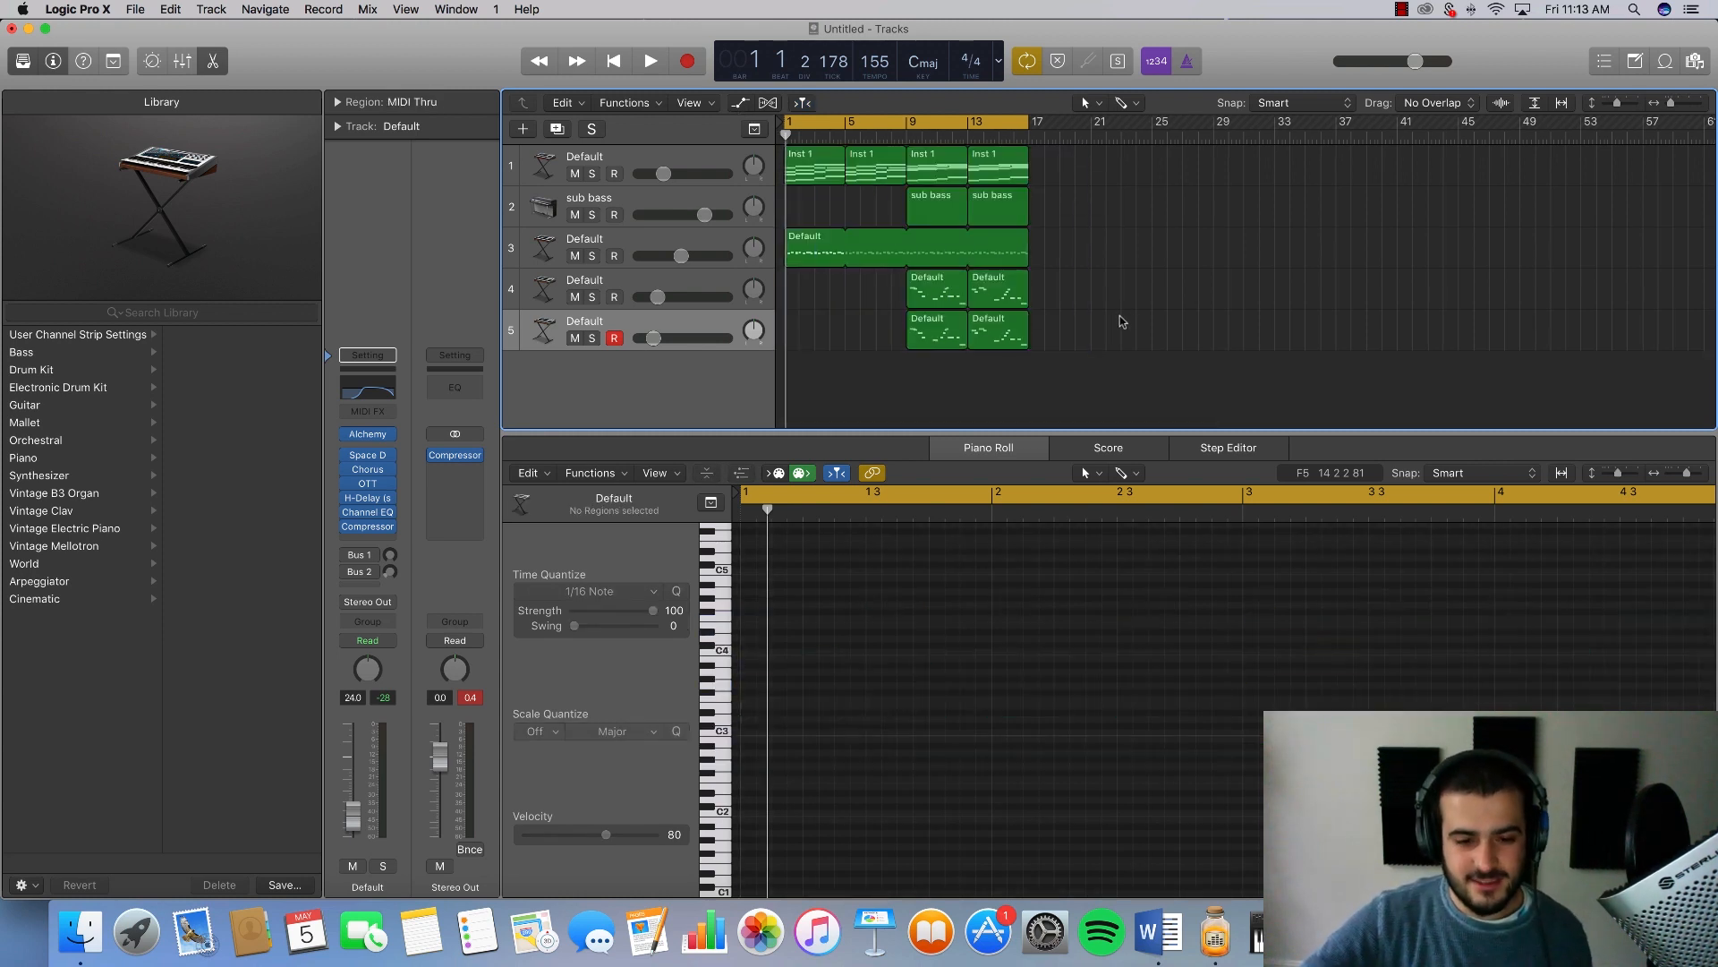